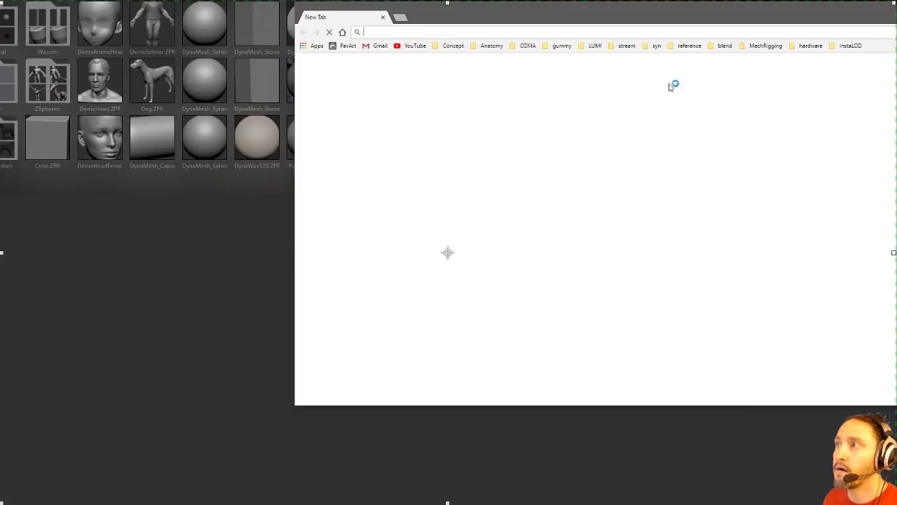
- Move the browser out of the way, close the texture painting window and hide LightBox in ZBrush
{"action": "left_click_drag", "start_coordinate": [723, 19], "coordinate": [833, 504]}
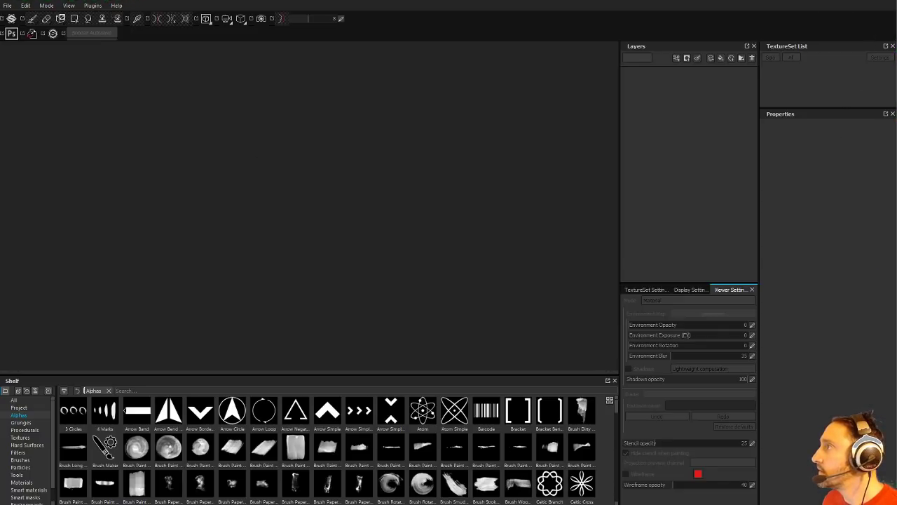
{"action": "left_click", "coordinate": [889, 2]}
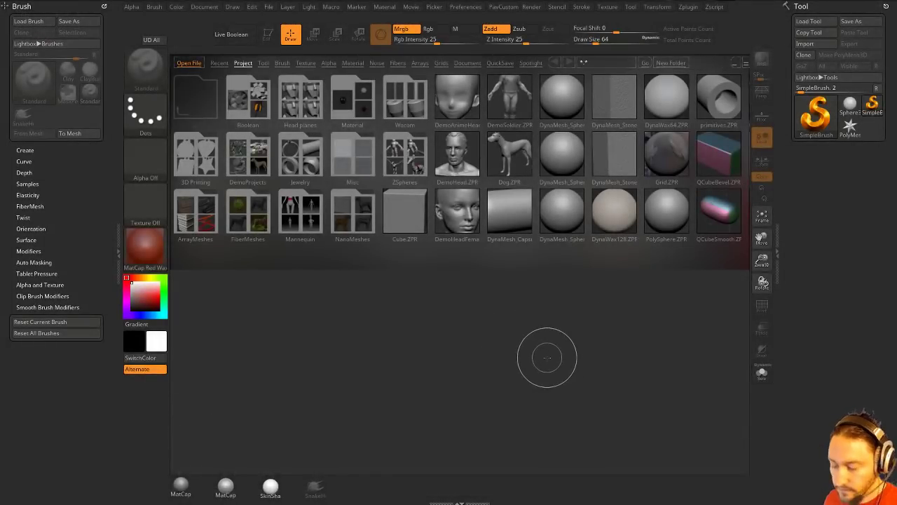
{"action": "key", "text": "comma"}
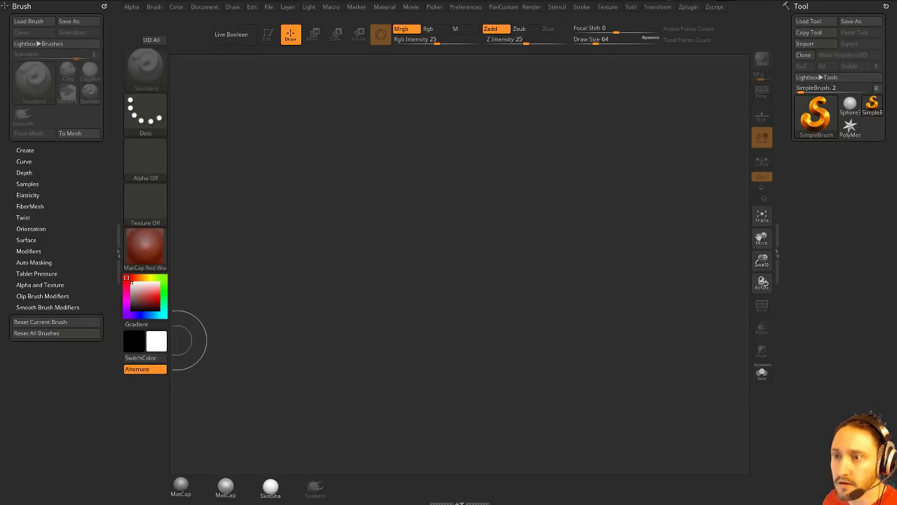
{"action": "left_click", "coordinate": [3, 416]}
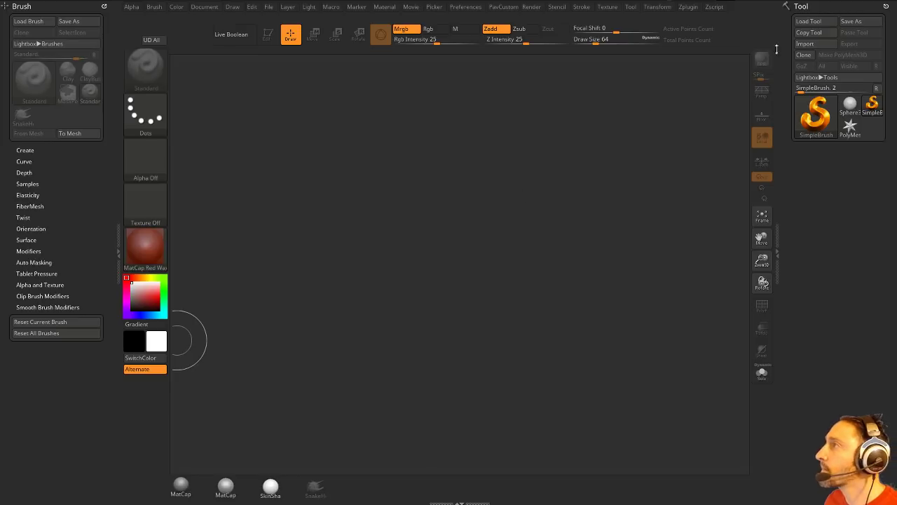
- Load the tool GiantAntEater001.ZTL from the Streaming folder's PrehistoricCreatures/GiantAnteater subfolder
{"action": "left_click", "coordinate": [811, 21]}
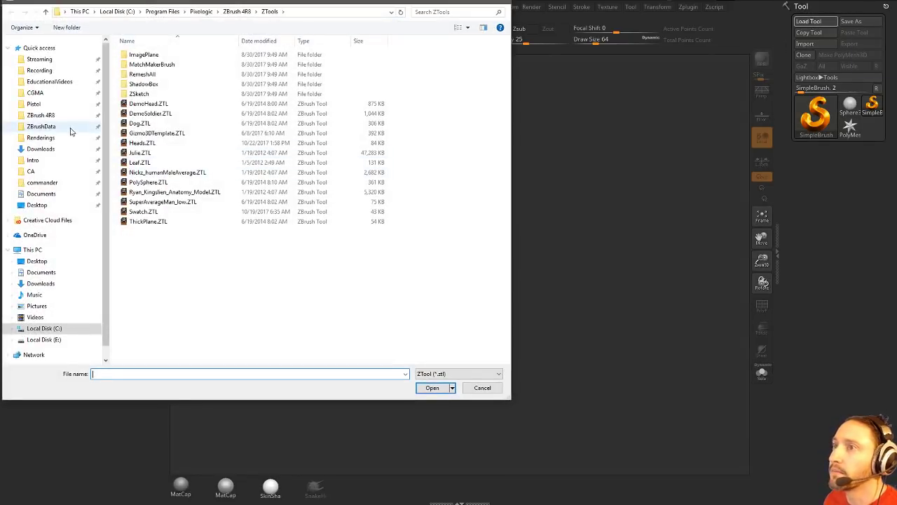
{"action": "left_click", "coordinate": [47, 62]}
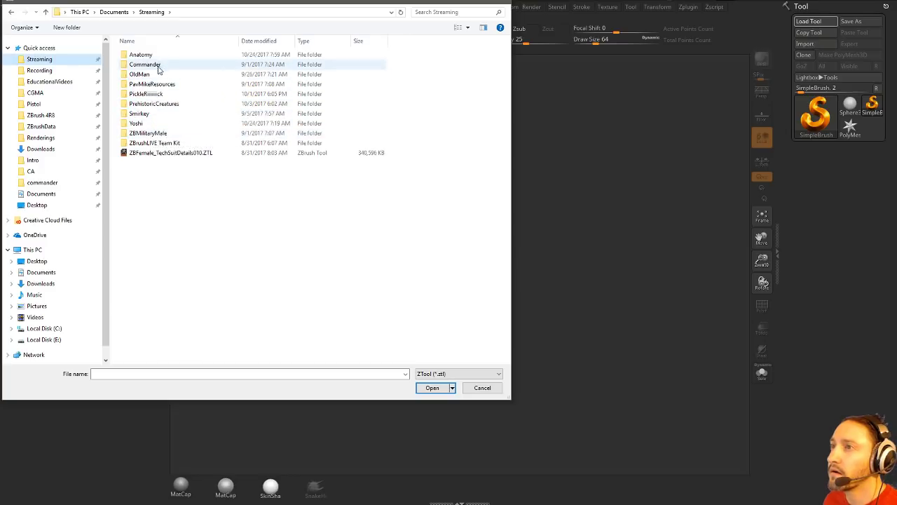
{"action": "double_click", "coordinate": [156, 104]}
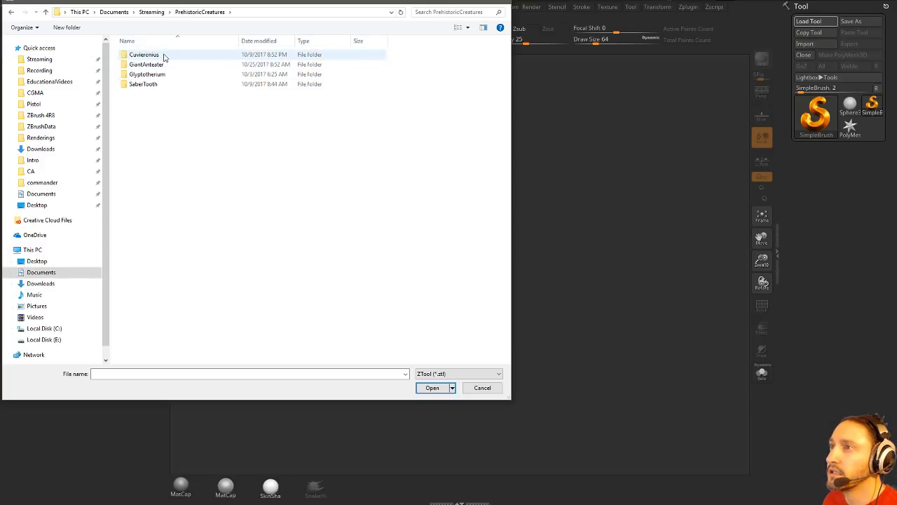
{"action": "double_click", "coordinate": [164, 64]}
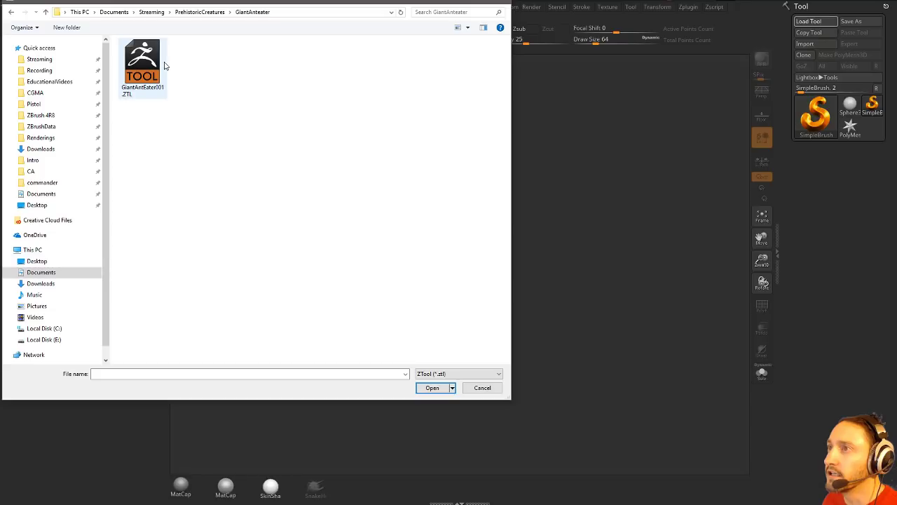
{"action": "double_click", "coordinate": [164, 66]}
- Draw the anteater on the canvas in Edit mode, give it the MatCap Gray material and frame it
{"action": "left_click_drag", "start_coordinate": [461, 259], "coordinate": [469, 286]}
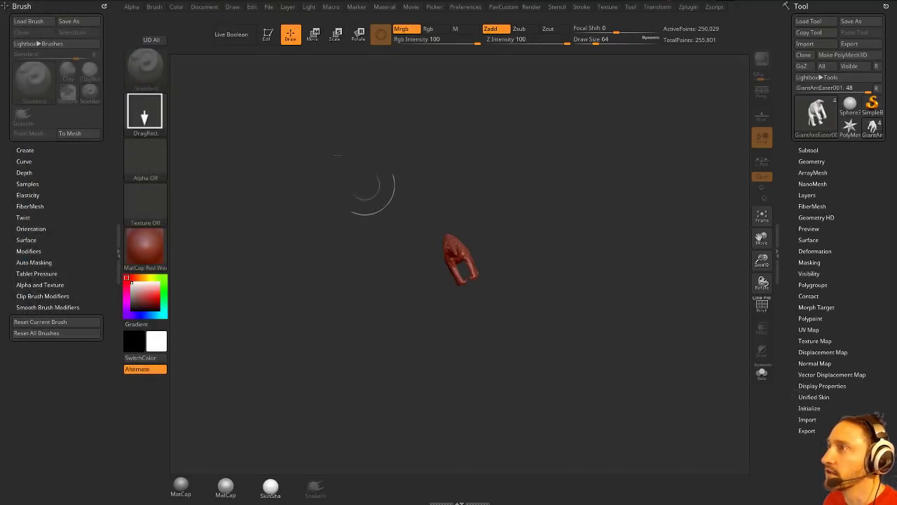
{"action": "left_click", "coordinate": [268, 35]}
{"action": "left_click", "coordinate": [184, 487]}
{"action": "left_click_drag", "start_coordinate": [523, 383], "coordinate": [540, 386], "text": "shift"}
{"action": "key", "text": "f"}
{"action": "mouse_move", "coordinate": [691, 371]}
{"action": "left_mouse_down"}
{"action": "mouse_move", "coordinate": [631, 363]}
{"action": "mouse_move", "coordinate": [640, 367]}
{"action": "left_mouse_up"}
{"action": "key", "text": "f"}
- Set the Draw Size to 12 and turn on perspective for the view of the anteater
{"action": "key", "text": "s"}
{"action": "left_click_drag", "start_coordinate": [638, 353], "coordinate": [667, 375], "text": "alt"}
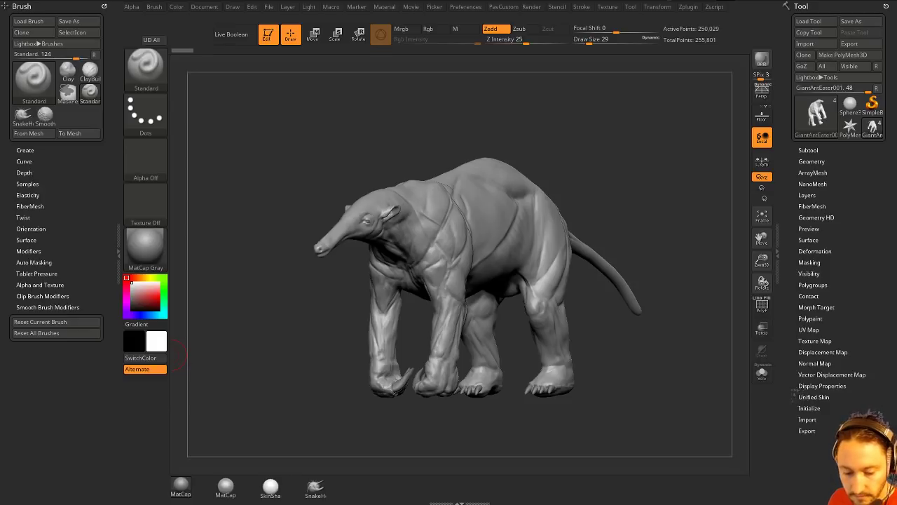
{"action": "left_click_drag", "start_coordinate": [667, 149], "coordinate": [668, 154]}
{"action": "key", "text": "s"}
{"action": "left_click", "coordinate": [764, 97]}
{"action": "left_click_drag", "start_coordinate": [657, 199], "coordinate": [683, 163]}
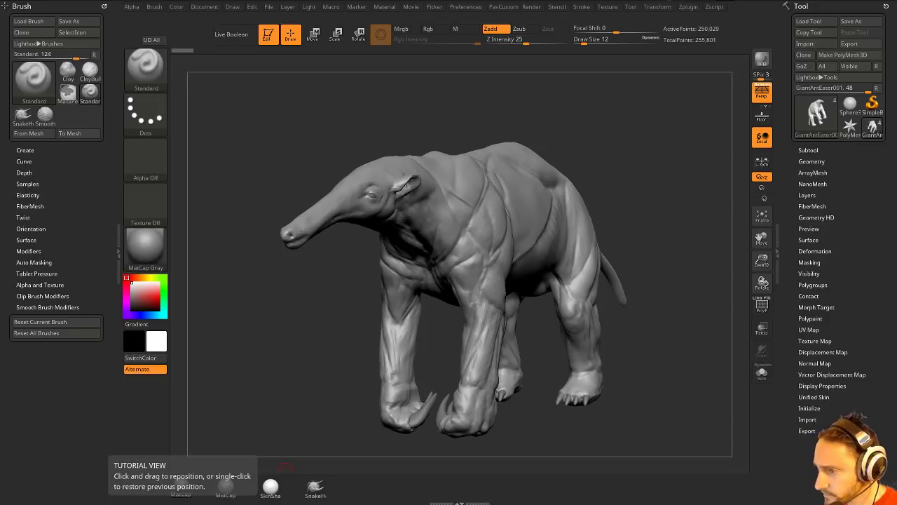
- Switch to the YouTube channel in the browser and open the Livestream Full Episodes playlist in theater mode
{"action": "left_click_drag", "start_coordinate": [284, 504], "coordinate": [134, 28]}
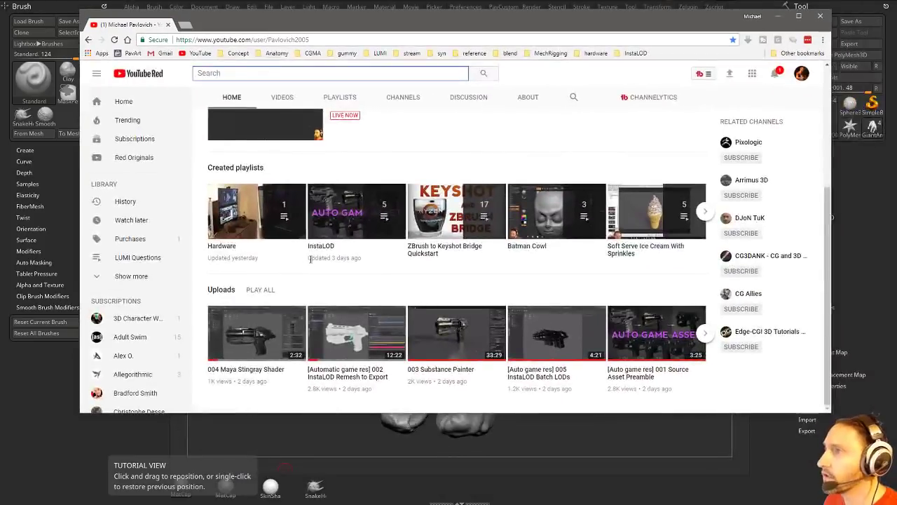
{"action": "left_click", "coordinate": [327, 98]}
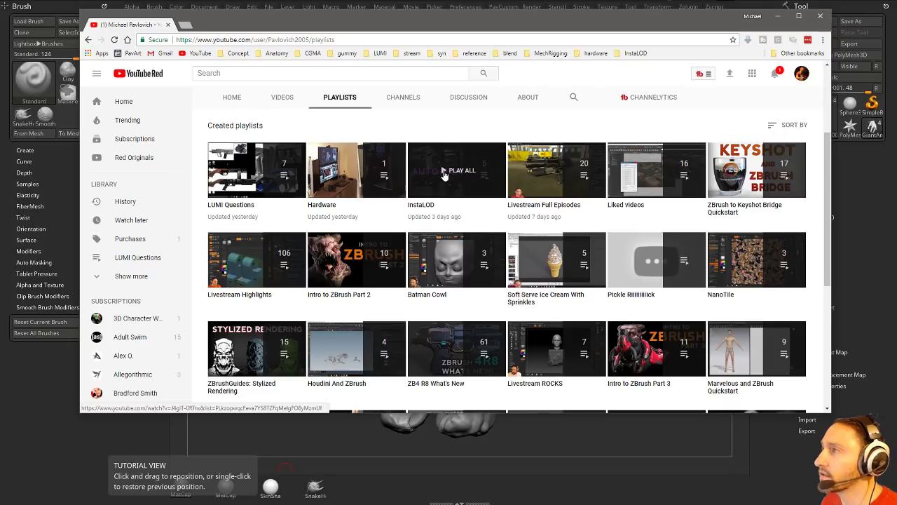
{"action": "left_click", "coordinate": [560, 179]}
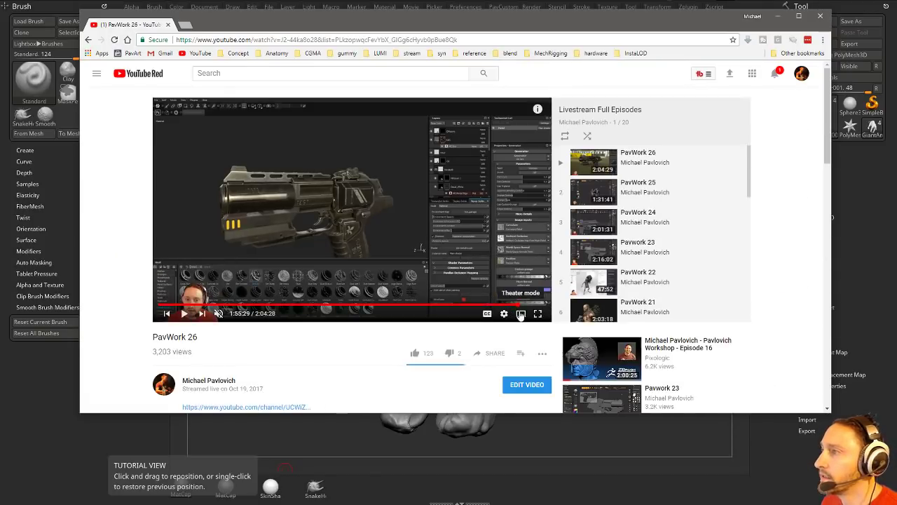
{"action": "left_click", "coordinate": [520, 314]}
- Look through the playlist's episodes below the PavWork 26 video and move the browser off the ZBrush canvas
{"action": "scroll", "coordinate": [728, 291], "scroll_direction": "down", "scroll_amount": 2}
{"action": "scroll", "coordinate": [725, 298], "scroll_direction": "down", "scroll_amount": 4}
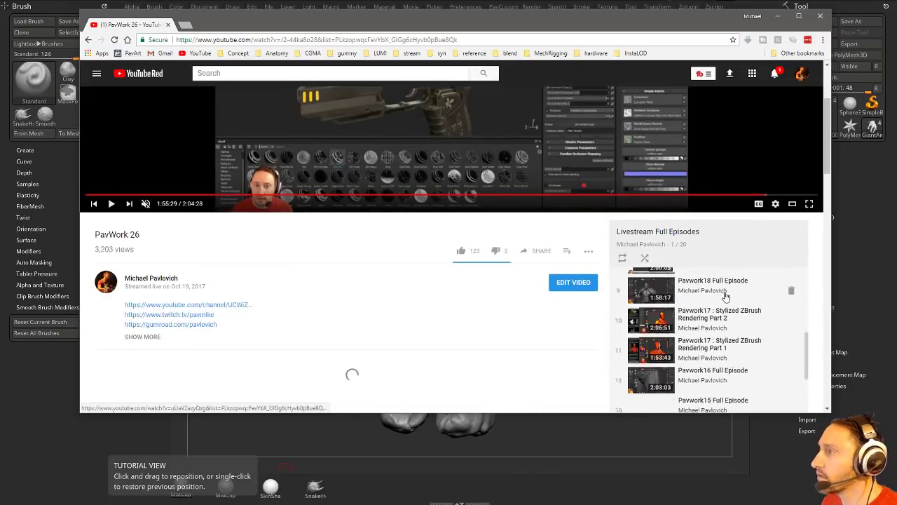
{"action": "scroll", "coordinate": [725, 297], "scroll_direction": "up", "scroll_amount": 6}
{"action": "scroll", "coordinate": [819, 356], "scroll_direction": "down", "scroll_amount": 2}
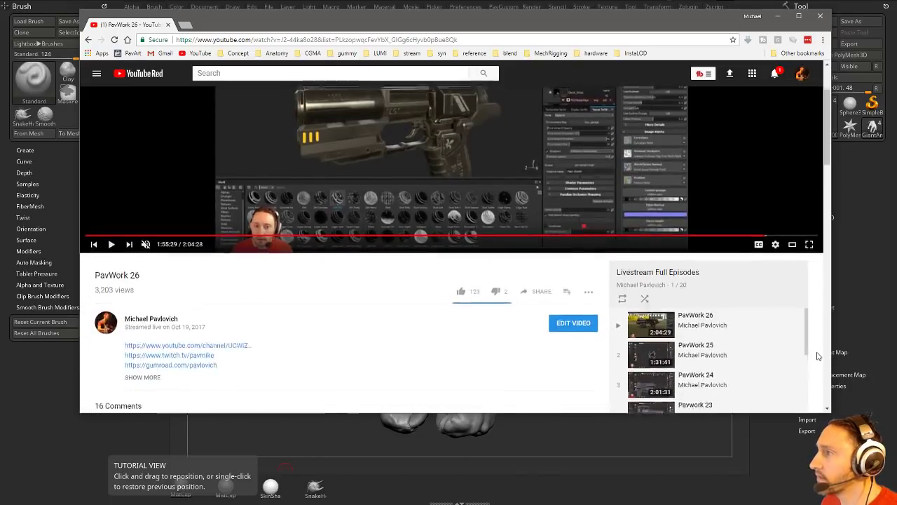
{"action": "scroll", "coordinate": [817, 356], "scroll_direction": "down", "scroll_amount": 3}
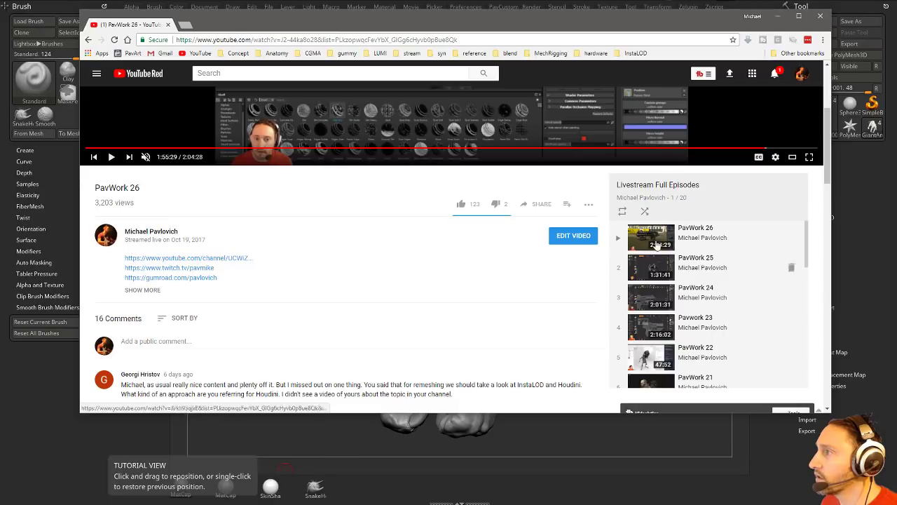
{"action": "scroll", "coordinate": [366, 309], "scroll_direction": "up", "scroll_amount": 3}
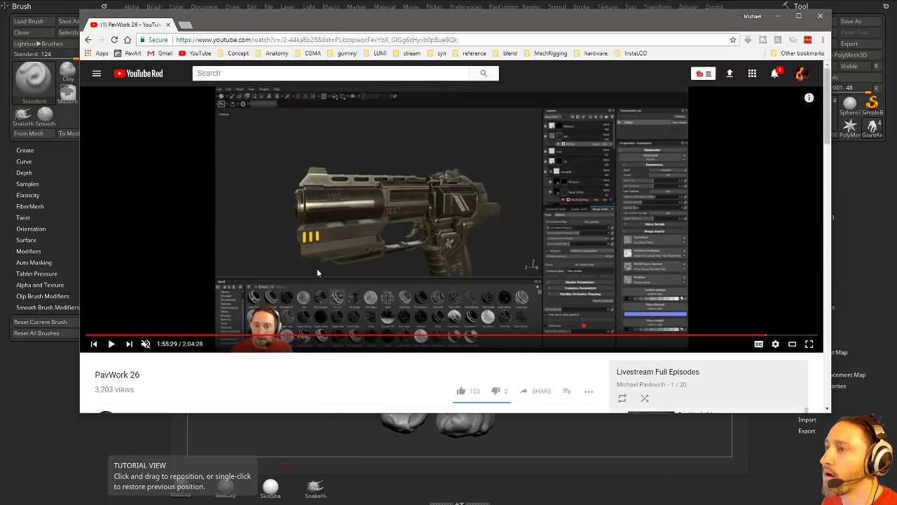
{"action": "left_click_drag", "start_coordinate": [213, 28], "coordinate": [270, 504]}
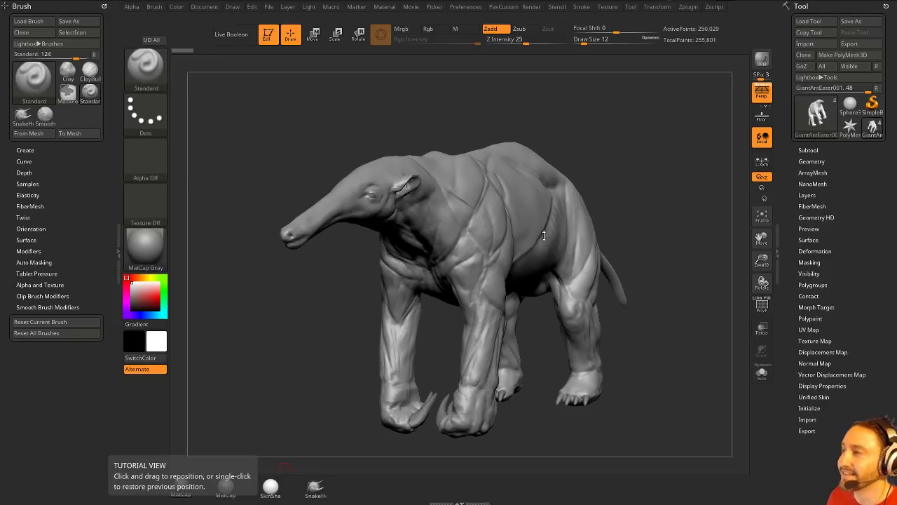
- Bring up the Kuadro page in the browser, review its Getting Started section and move the browser away again
{"action": "left_click_drag", "start_coordinate": [700, 157], "coordinate": [658, 144]}
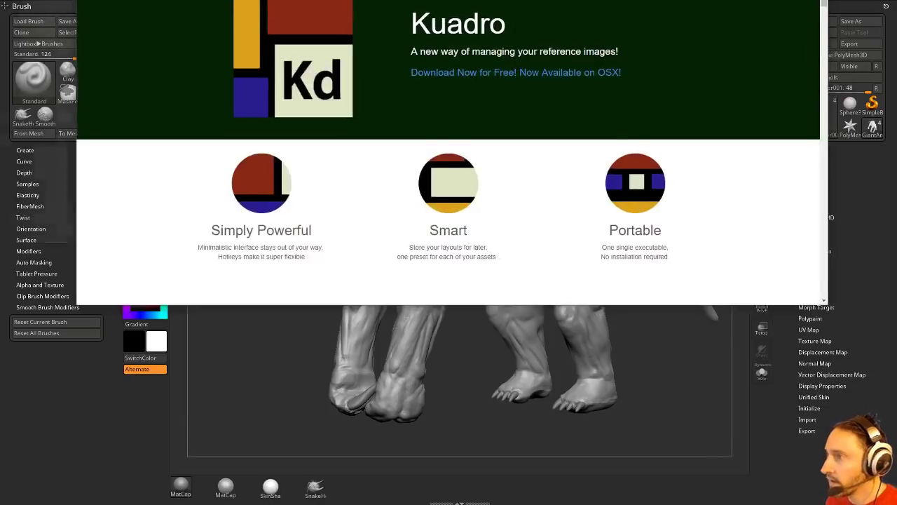
{"action": "left_click_drag", "start_coordinate": [387, 0], "coordinate": [413, 59]}
{"action": "scroll", "coordinate": [413, 245], "scroll_direction": "down", "scroll_amount": 7}
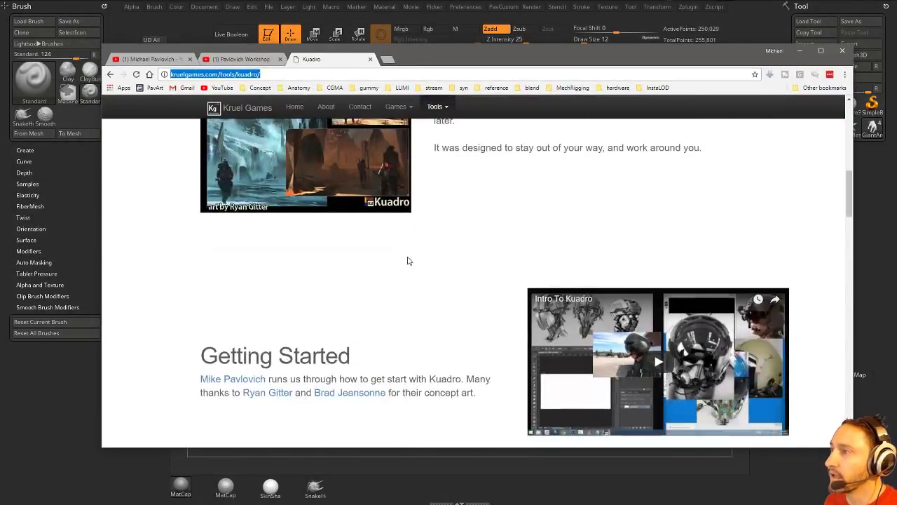
{"action": "scroll", "coordinate": [409, 260], "scroll_direction": "down", "scroll_amount": 4}
{"action": "left_click_drag", "start_coordinate": [601, 54], "coordinate": [631, 504]}
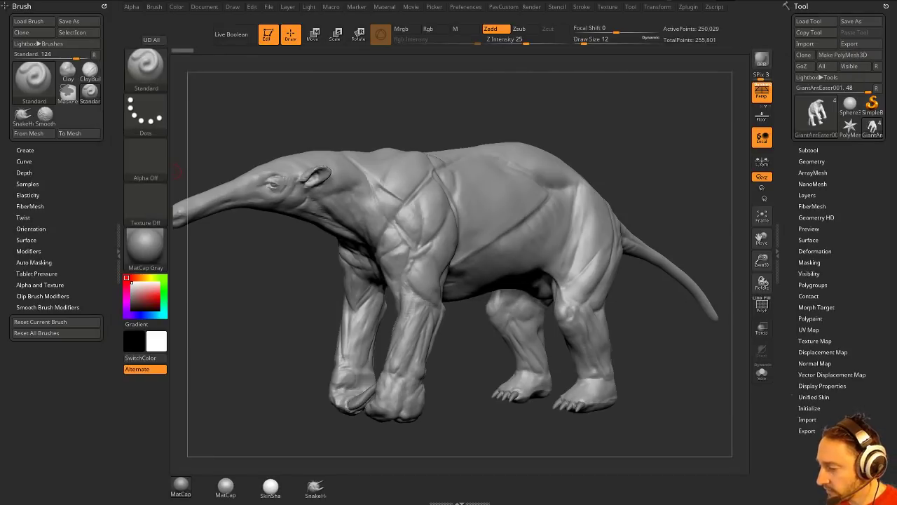
- Bring the white-background anteater reference over the canvas, examine its head and forelegs up close and move it away
{"action": "left_click_drag", "start_coordinate": [603, 503], "coordinate": [473, 189]}
{"action": "scroll", "coordinate": [411, 273], "scroll_direction": "up", "scroll_amount": 5}
{"action": "middle_click_drag", "start_coordinate": [410, 279], "coordinate": [311, 251]}
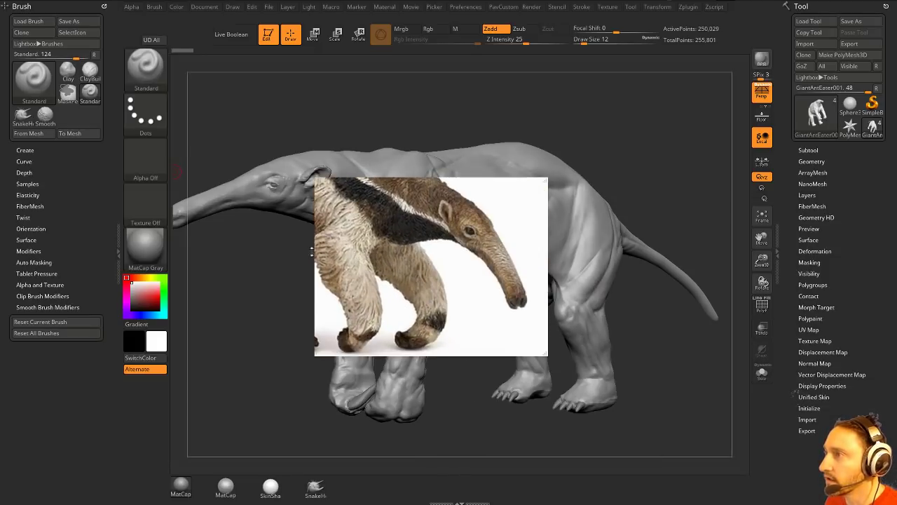
{"action": "scroll", "coordinate": [424, 248], "scroll_direction": "up", "scroll_amount": 2}
{"action": "middle_click_drag", "start_coordinate": [424, 247], "coordinate": [406, 268]}
{"action": "left_click_drag", "start_coordinate": [418, 268], "coordinate": [420, 504]}
- Pull a second reference image over the canvas, examine it enlarged and move it back off the canvas
{"action": "left_click_drag", "start_coordinate": [608, 504], "coordinate": [474, 376]}
{"action": "scroll", "coordinate": [512, 354], "scroll_direction": "up", "scroll_amount": 3}
{"action": "middle_click_drag", "start_coordinate": [618, 296], "coordinate": [390, 316]}
{"action": "left_click_drag", "start_coordinate": [405, 356], "coordinate": [490, 504]}
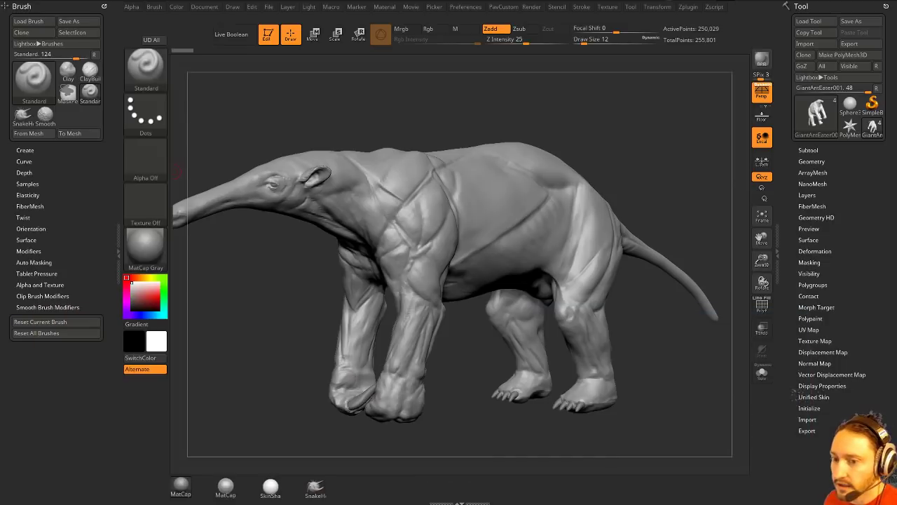
- Bring in the reference photo of the anteater foraging in grass, narrow its frame, zoom in and move it away
{"action": "left_click_drag", "start_coordinate": [429, 504], "coordinate": [458, 269]}
{"action": "scroll", "coordinate": [368, 308], "scroll_direction": "up", "scroll_amount": 4}
{"action": "middle_click_drag", "start_coordinate": [362, 311], "coordinate": [541, 191]}
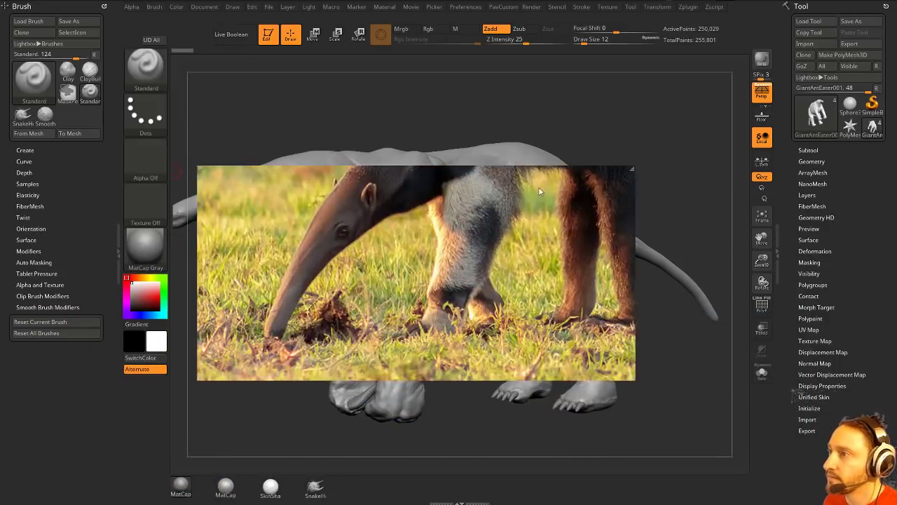
{"action": "left_click_drag", "start_coordinate": [635, 379], "coordinate": [419, 390]}
{"action": "middle_click_drag", "start_coordinate": [354, 283], "coordinate": [317, 315]}
{"action": "scroll", "coordinate": [317, 316], "scroll_direction": "up", "scroll_amount": 1}
{"action": "mouse_move", "coordinate": [318, 316]}
{"action": "right_mouse_down"}
{"action": "mouse_move", "coordinate": [559, 329]}
{"action": "mouse_move", "coordinate": [568, 504]}
{"action": "right_mouse_up"}
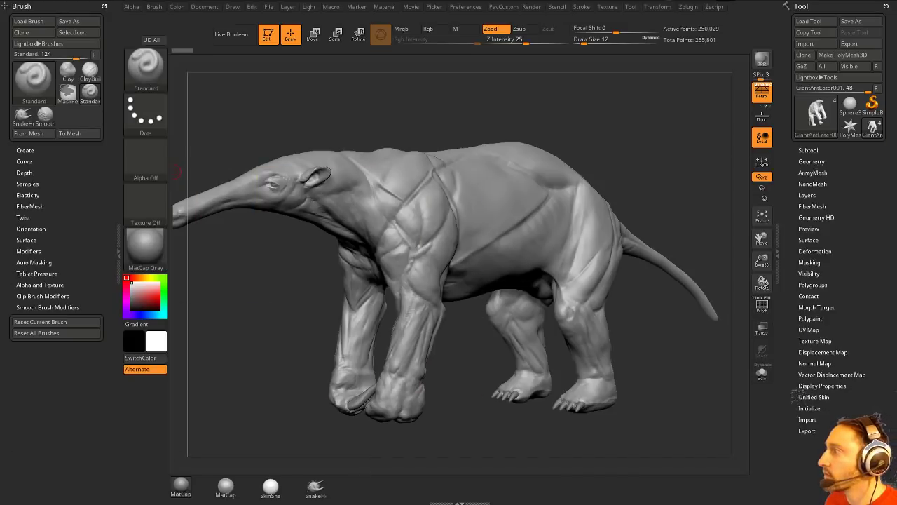
- Bring in the reference photo of the anteater's chest and shoulders against a wall and examine it enlarged
{"action": "right_click_drag", "start_coordinate": [438, 504], "coordinate": [438, 234]}
{"action": "scroll", "coordinate": [440, 233], "scroll_direction": "up", "scroll_amount": 4}
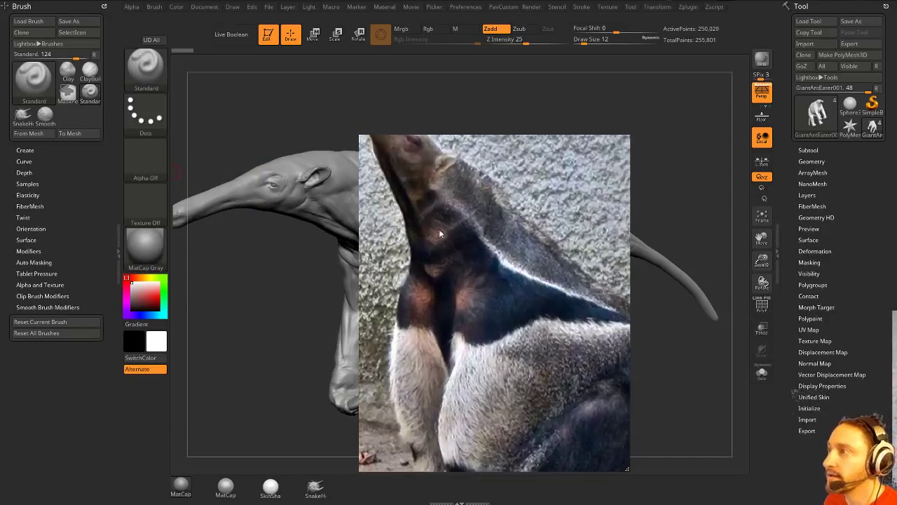
{"action": "middle_click_drag", "start_coordinate": [440, 233], "coordinate": [585, 340]}
{"action": "scroll", "coordinate": [531, 237], "scroll_direction": "up", "scroll_amount": 2}
{"action": "middle_click_drag", "start_coordinate": [530, 239], "coordinate": [479, 295]}
{"action": "scroll", "coordinate": [485, 260], "scroll_direction": "up", "scroll_amount": 2}
{"action": "middle_click_drag", "start_coordinate": [493, 265], "coordinate": [491, 279]}
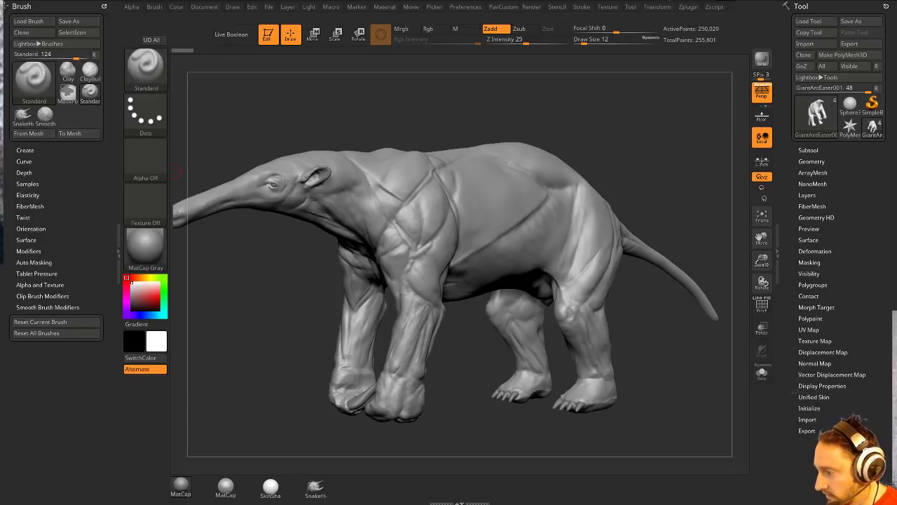
- Examine the anteater sculpt's head, snout and shoulder from several angles
{"action": "left_click_drag", "start_coordinate": [395, 345], "coordinate": [370, 253]}
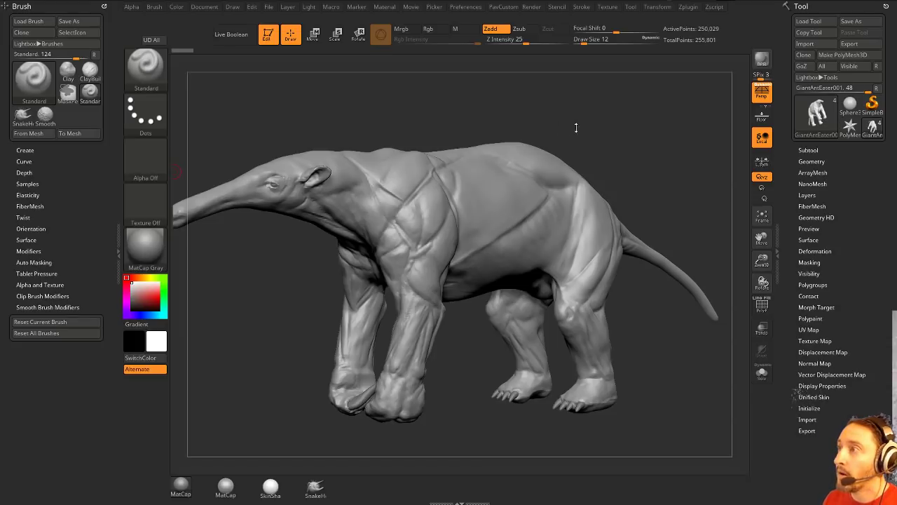
{"action": "left_click_drag", "start_coordinate": [523, 116], "coordinate": [641, 116]}
{"action": "left_click_drag", "start_coordinate": [318, 342], "coordinate": [402, 339], "text": "alt"}
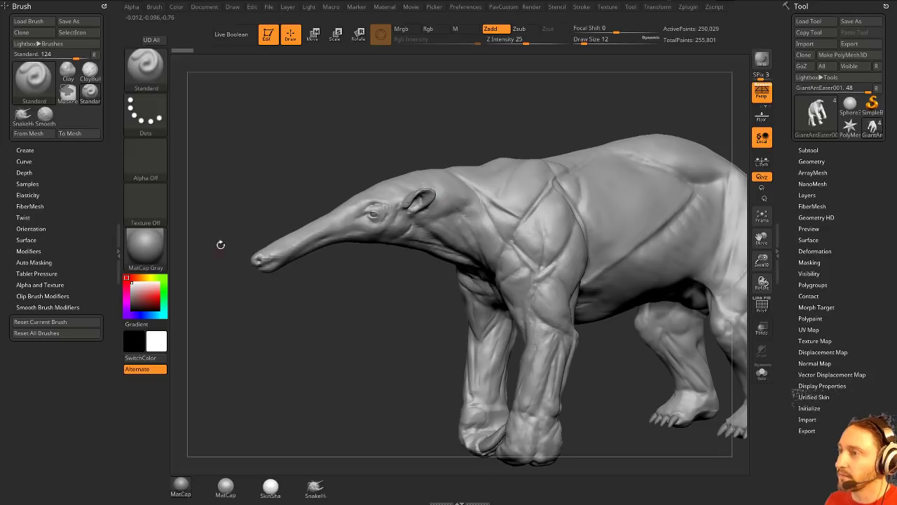
{"action": "left_click_drag", "start_coordinate": [391, 140], "coordinate": [423, 164], "text": "alt"}
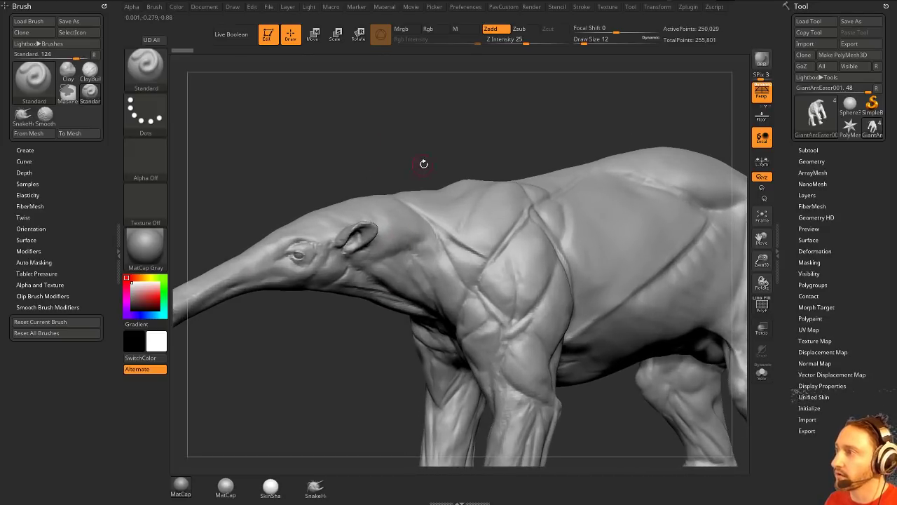
{"action": "left_click_drag", "start_coordinate": [679, 118], "coordinate": [627, 115], "text": "alt"}
{"action": "left_click_drag", "start_coordinate": [628, 115], "coordinate": [547, 161]}
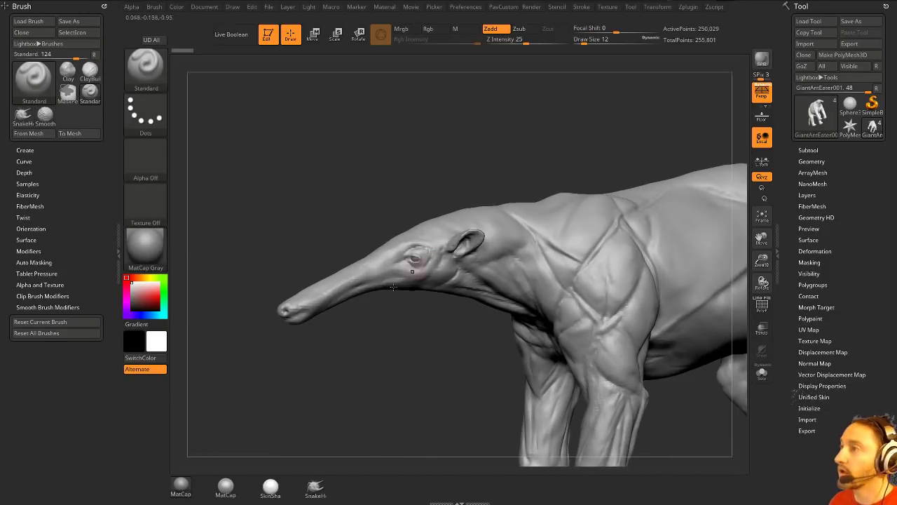
{"action": "left_click_drag", "start_coordinate": [393, 176], "coordinate": [258, 178]}
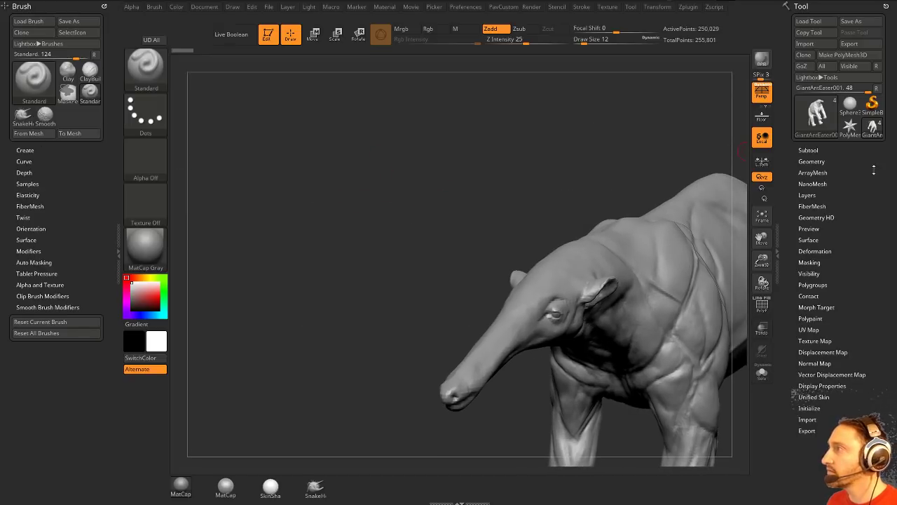
{"action": "mouse_move", "coordinate": [536, 130]}
{"action": "left_mouse_down"}
{"action": "mouse_move", "coordinate": [344, 126]}
{"action": "mouse_move", "coordinate": [336, 116]}
{"action": "mouse_move", "coordinate": [511, 143]}
{"action": "mouse_move", "coordinate": [452, 190]}
{"action": "mouse_move", "coordinate": [499, 178]}
{"action": "left_mouse_up"}
- Remesh the anteater with DynaMesh at a higher resolution than 664, projecting the existing detail onto the new mesh
{"action": "key", "text": "s"}
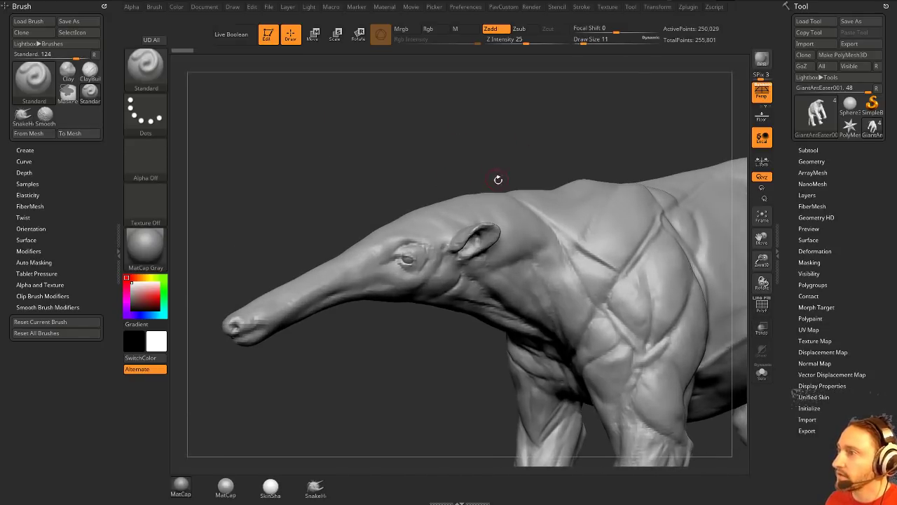
{"action": "key", "text": "2"}
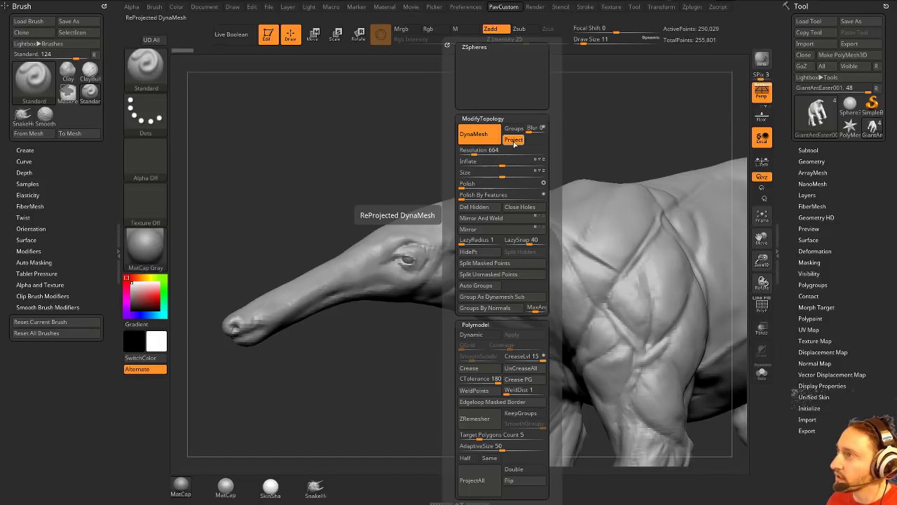
{"action": "left_click_drag", "start_coordinate": [512, 144], "coordinate": [572, 259]}
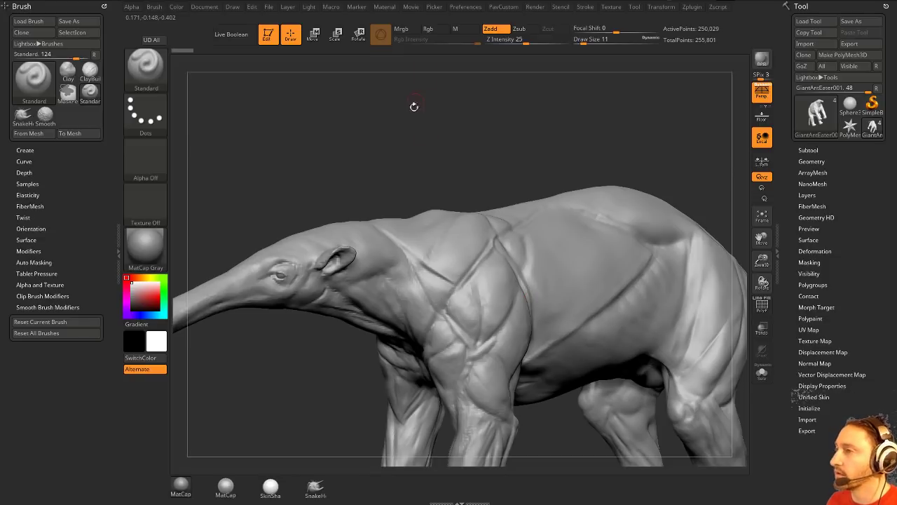
{"action": "left_click_drag", "start_coordinate": [423, 125], "coordinate": [422, 174]}
{"action": "key", "text": "space"}
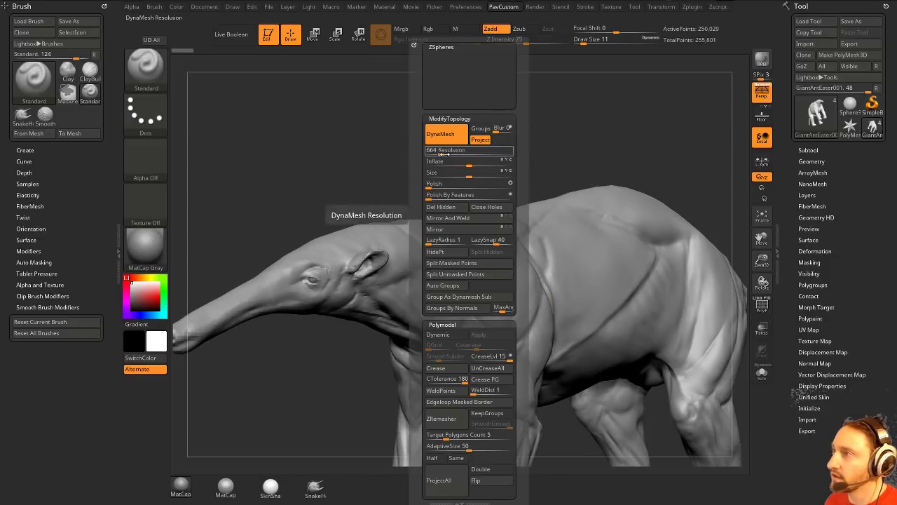
{"action": "left_click", "coordinate": [445, 152]}
{"action": "left_click_drag", "start_coordinate": [356, 129], "coordinate": [398, 171], "text": "ctrl"}
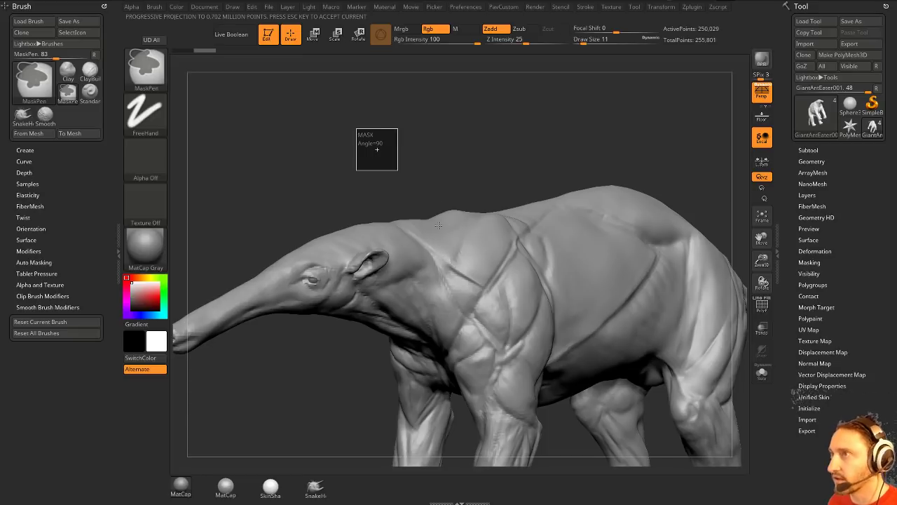
- Turn off aligning the cursor to the surface in the Edit preferences
{"action": "left_click_drag", "start_coordinate": [305, 135], "coordinate": [373, 110], "text": "alt"}
{"action": "left_click_drag", "start_coordinate": [270, 131], "coordinate": [391, 181], "text": "alt"}
{"action": "left_click_drag", "start_coordinate": [313, 257], "coordinate": [319, 198], "text": "alt"}
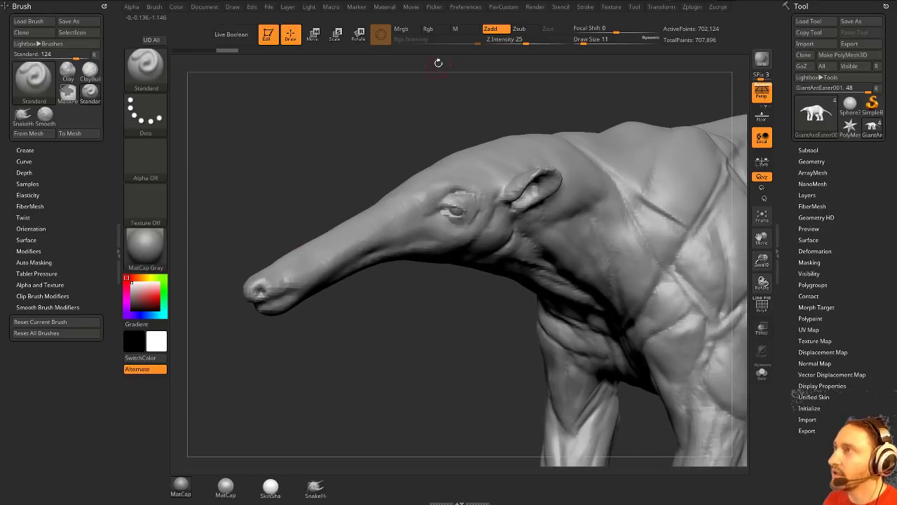
{"action": "left_click", "coordinate": [468, 10]}
{"action": "left_click", "coordinate": [471, 224]}
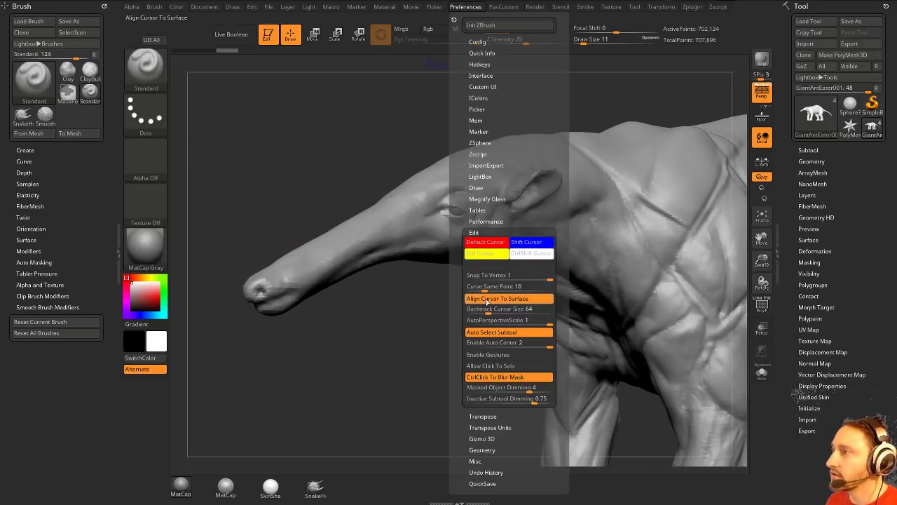
- Set the draw size to 7 and make Smooth Stronger the active smoothing brush
{"action": "left_click_drag", "start_coordinate": [340, 311], "coordinate": [338, 327]}
{"action": "key", "text": "s"}
{"action": "left_click_drag", "start_coordinate": [283, 294], "coordinate": [281, 282]}
{"action": "left_click", "coordinate": [162, 81], "text": "shift"}
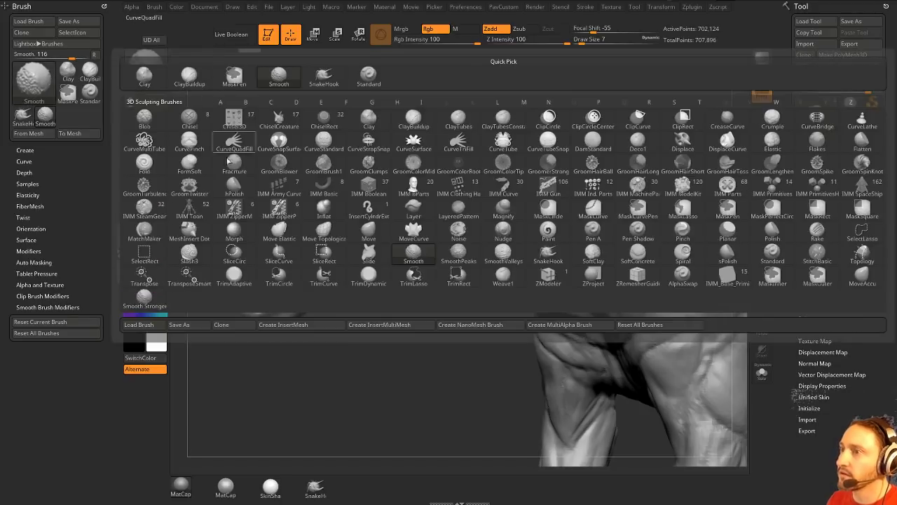
{"action": "left_click", "coordinate": [144, 297], "text": "shift"}
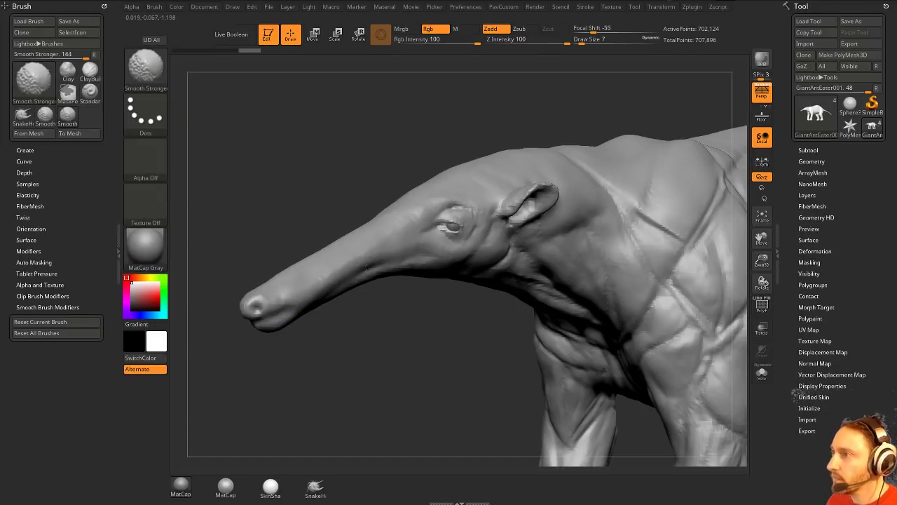
- Smooth the rough surface around the eye with the Smooth Stronger brush
{"action": "left_click_drag", "start_coordinate": [458, 133], "coordinate": [471, 250]}
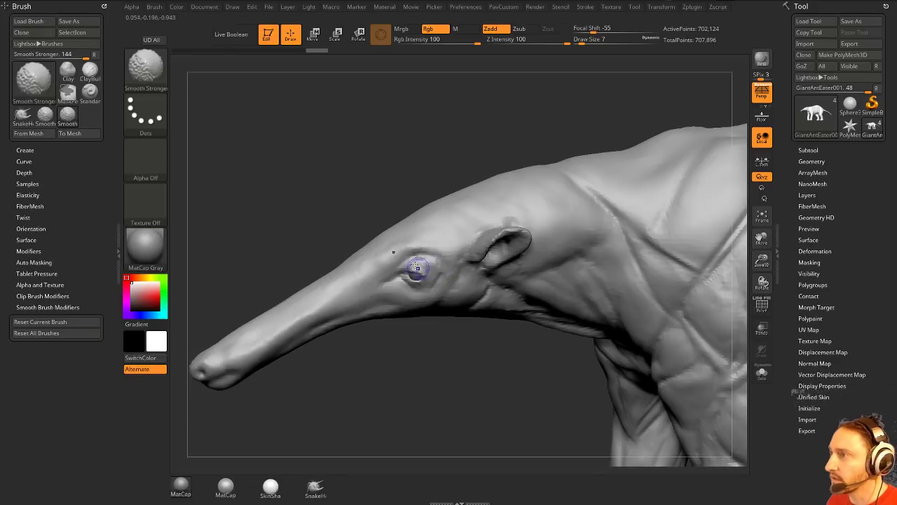
{"action": "left_click_drag", "start_coordinate": [418, 268], "coordinate": [425, 273], "text": "shift"}
{"action": "left_click_drag", "start_coordinate": [468, 154], "coordinate": [464, 120]}
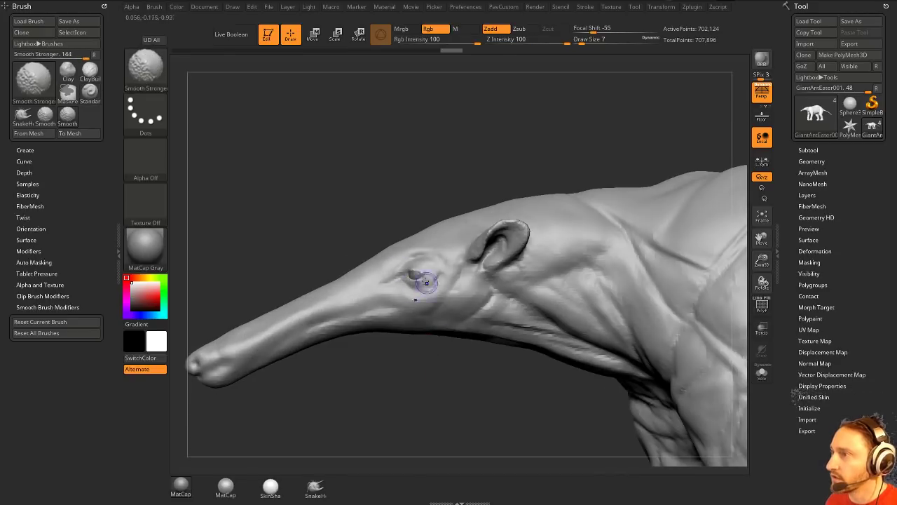
{"action": "left_click_drag", "start_coordinate": [426, 283], "coordinate": [430, 283], "text": "shift"}
{"action": "left_click_drag", "start_coordinate": [463, 164], "coordinate": [604, 316]}
- Smooth the side of the long snout from the front with the Smooth Stronger brush
{"action": "left_click_drag", "start_coordinate": [308, 273], "coordinate": [511, 242]}
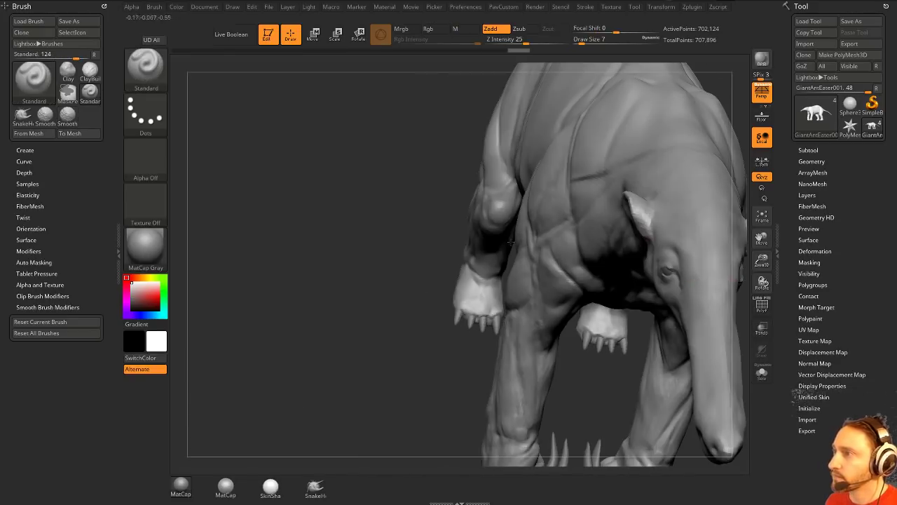
{"action": "right_click_drag", "start_coordinate": [589, 281], "coordinate": [374, 224], "text": "alt"}
{"action": "left_click_drag", "start_coordinate": [362, 326], "coordinate": [357, 309], "text": "shift"}
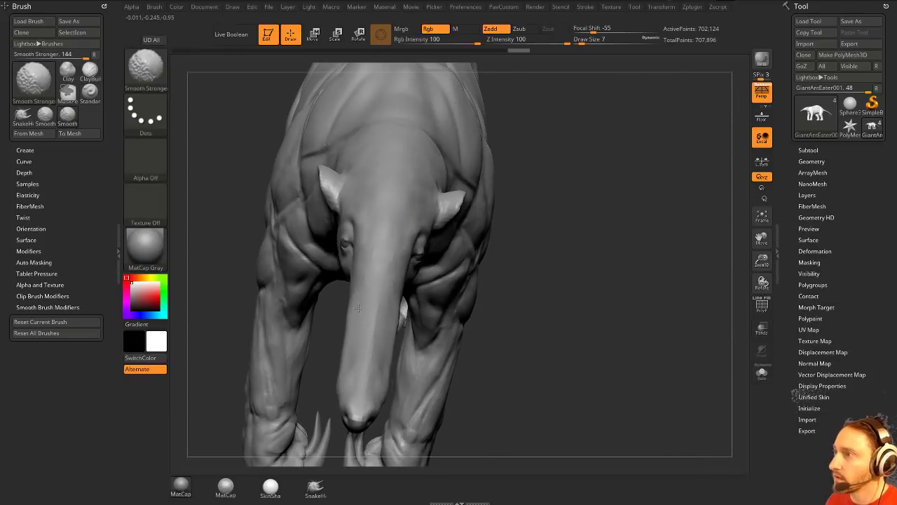
- Turn off perspective, shape the area above the eye with the Standard brush and set the draw size to 4
{"action": "mouse_move", "coordinate": [610, 297]}
{"action": "left_mouse_down"}
{"action": "mouse_move", "coordinate": [449, 166]}
{"action": "mouse_move", "coordinate": [430, 131]}
{"action": "mouse_move", "coordinate": [477, 129]}
{"action": "mouse_move", "coordinate": [441, 138]}
{"action": "mouse_move", "coordinate": [420, 187]}
{"action": "mouse_move", "coordinate": [742, 104]}
{"action": "left_mouse_up"}
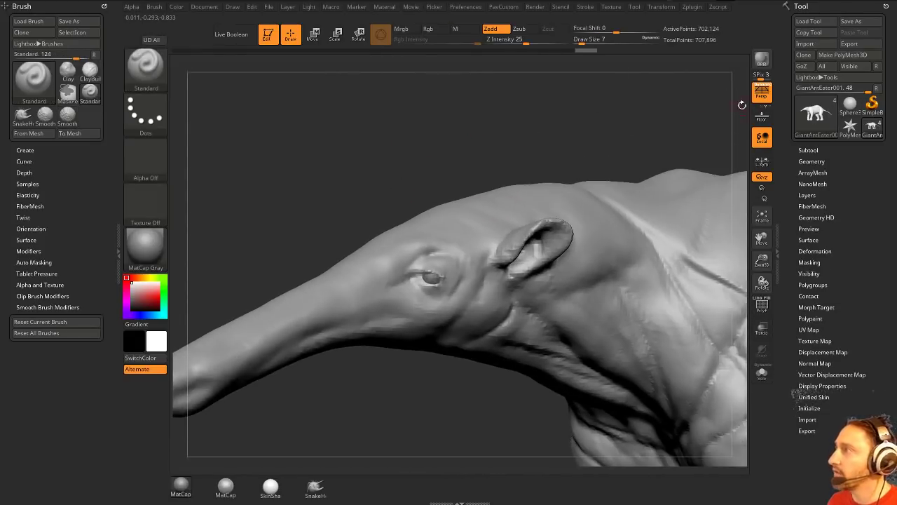
{"action": "left_click", "coordinate": [761, 92]}
{"action": "right_click_drag", "start_coordinate": [503, 140], "coordinate": [516, 154], "text": "ctrl"}
{"action": "left_click_drag", "start_coordinate": [516, 155], "coordinate": [426, 112]}
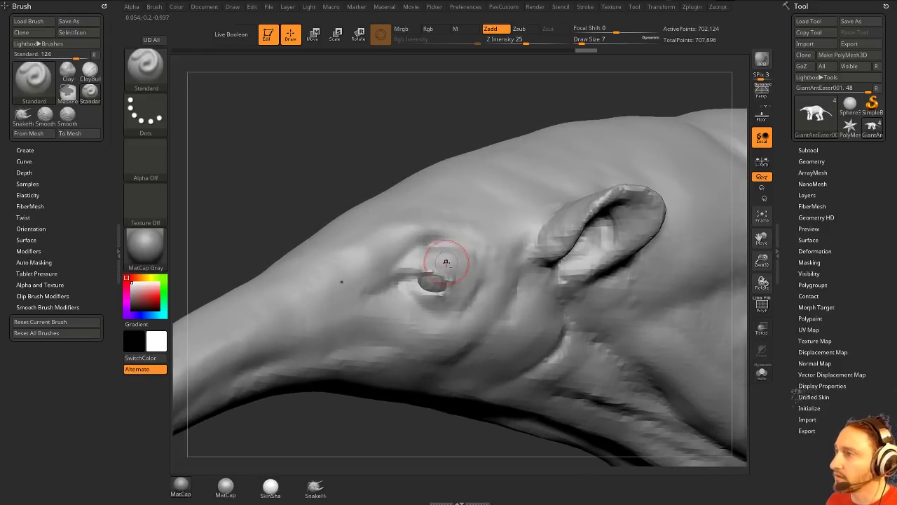
{"action": "key", "text": "s"}
{"action": "left_click_drag", "start_coordinate": [445, 263], "coordinate": [411, 274]}
{"action": "key", "text": "s"}
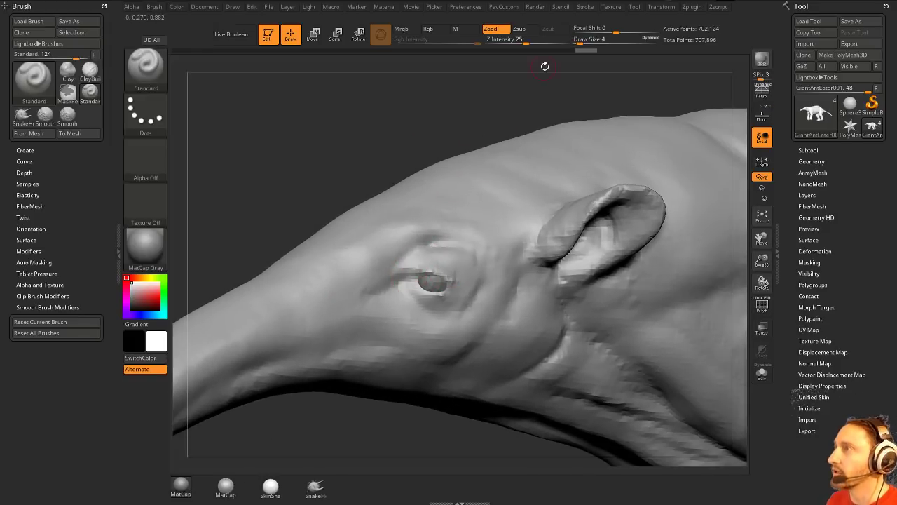
- Set the Standard brush's Z Intensity to 36 and undo a trial stroke beside the eye
{"action": "left_click", "coordinate": [534, 42]}
{"action": "key", "text": "grave"}
{"action": "left_click", "coordinate": [505, 152]}
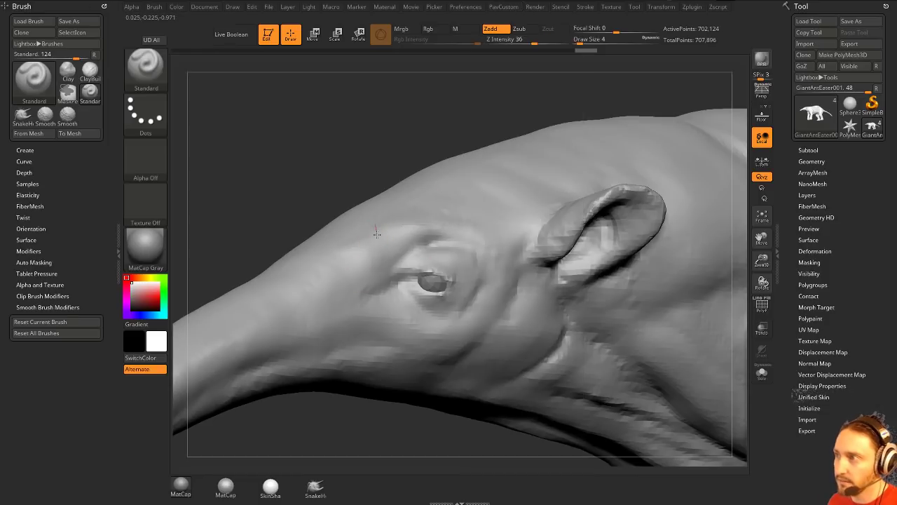
{"action": "mouse_move", "coordinate": [347, 324]}
{"action": "left_mouse_down"}
{"action": "mouse_move", "coordinate": [481, 331]}
{"action": "mouse_move", "coordinate": [410, 233]}
{"action": "left_mouse_up"}
{"action": "key", "text": "ctrl+z"}
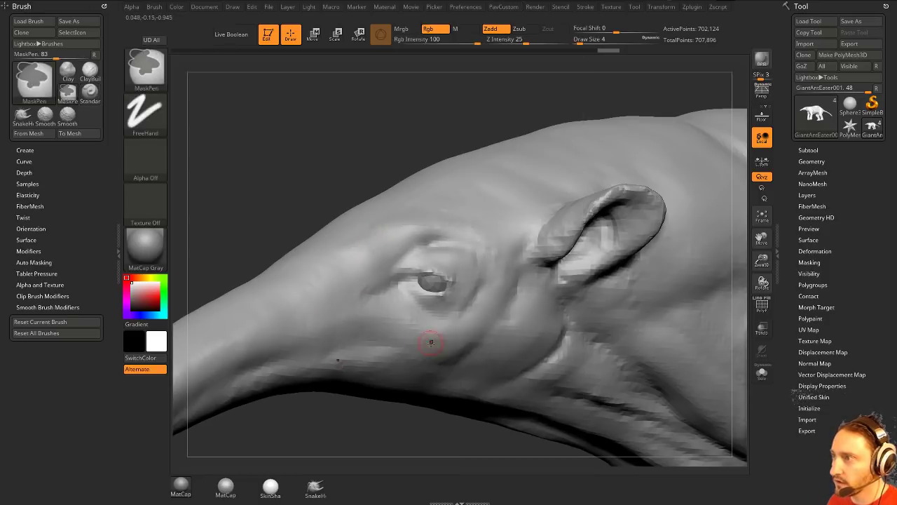
- Build up the upper eyelid with the Standard brush and smooth it over the eyeball
{"action": "left_click_drag", "start_coordinate": [356, 155], "coordinate": [335, 150], "text": "alt"}
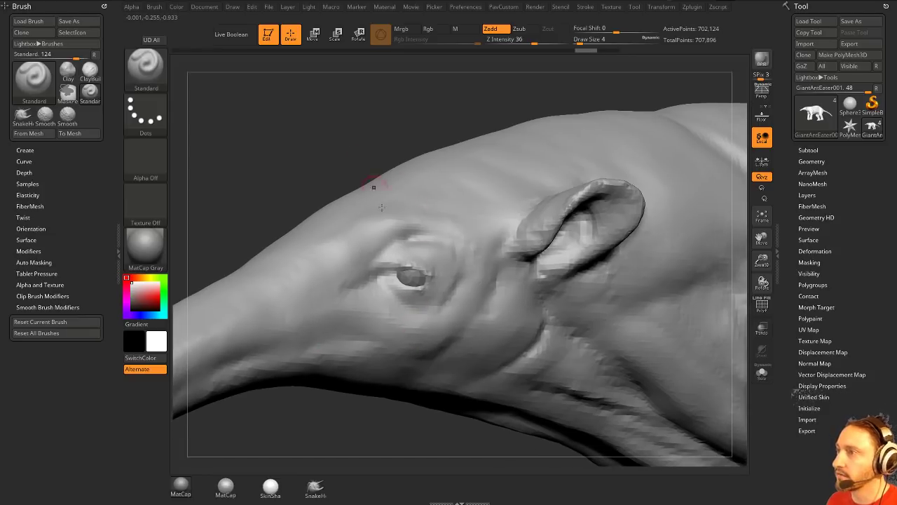
{"action": "key", "text": "s"}
{"action": "left_click_drag", "start_coordinate": [387, 270], "coordinate": [420, 270]}
{"action": "key", "text": "s"}
{"action": "left_click_drag", "start_coordinate": [317, 410], "coordinate": [315, 428]}
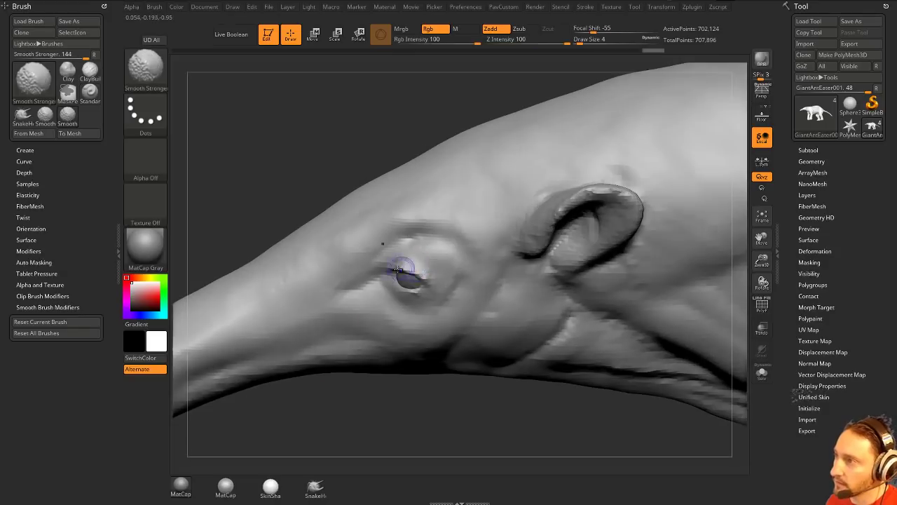
{"action": "mouse_move", "coordinate": [406, 271]}
{"action": "left_mouse_down", "text": "shift"}
{"action": "mouse_move", "coordinate": [423, 270]}
{"action": "mouse_move", "coordinate": [415, 289]}
{"action": "left_mouse_up", "text": "shift"}
{"action": "left_click_drag", "start_coordinate": [400, 380], "coordinate": [401, 360]}
{"action": "left_click_drag", "start_coordinate": [401, 269], "coordinate": [420, 272]}
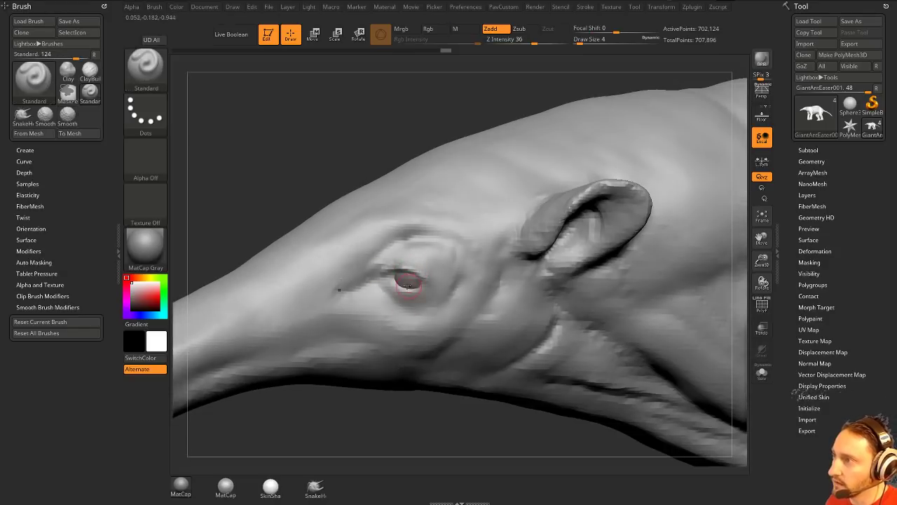
- Shape the lower eyelid and inner eye corner with the Standard brush at draw size 3
{"action": "mouse_move", "coordinate": [367, 397]}
{"action": "left_mouse_down"}
{"action": "mouse_move", "coordinate": [340, 376]}
{"action": "mouse_move", "coordinate": [382, 286]}
{"action": "mouse_move", "coordinate": [370, 282]}
{"action": "left_mouse_up"}
{"action": "key", "text": "s"}
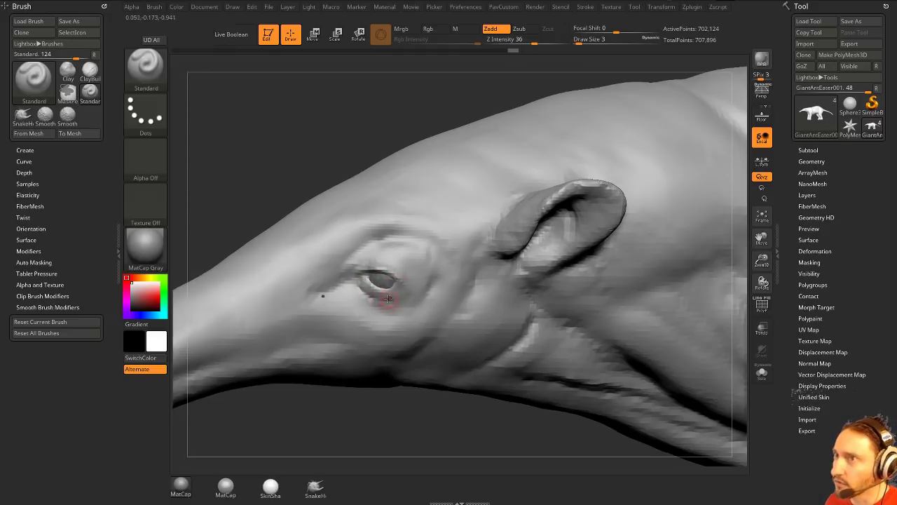
{"action": "mouse_move", "coordinate": [266, 178]}
{"action": "left_mouse_down"}
{"action": "mouse_move", "coordinate": [290, 157]}
{"action": "mouse_move", "coordinate": [324, 154]}
{"action": "mouse_move", "coordinate": [326, 138]}
{"action": "mouse_move", "coordinate": [334, 152]}
{"action": "left_mouse_up"}
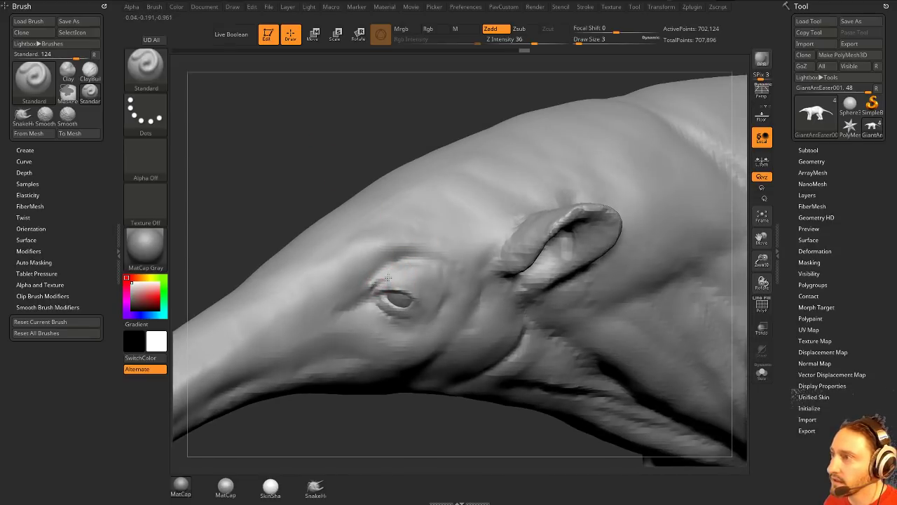
- Carve the eyelid creases and the skin folds around the eye with the DamStandard brush at draw size 5
{"action": "key", "text": "b"}
{"action": "key", "text": "d"}
{"action": "key", "text": "s"}
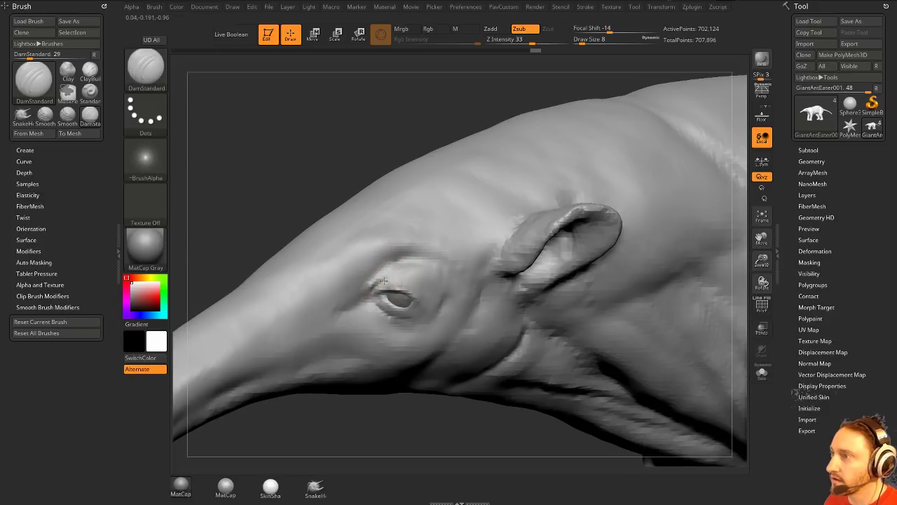
{"action": "key", "text": "bracketleft"}
{"action": "key", "text": "bracketright"}
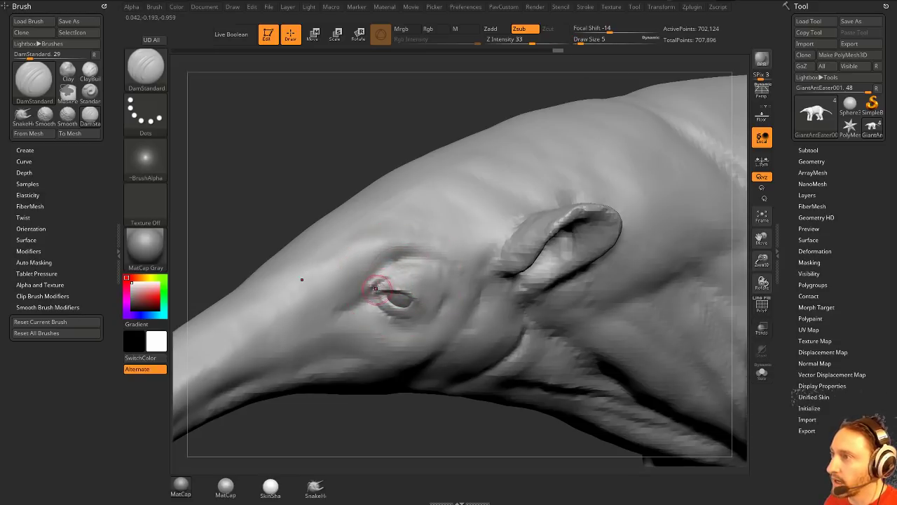
{"action": "mouse_move", "coordinate": [337, 181]}
{"action": "left_mouse_down"}
{"action": "mouse_move", "coordinate": [400, 136]}
{"action": "mouse_move", "coordinate": [403, 232]}
{"action": "left_mouse_up"}
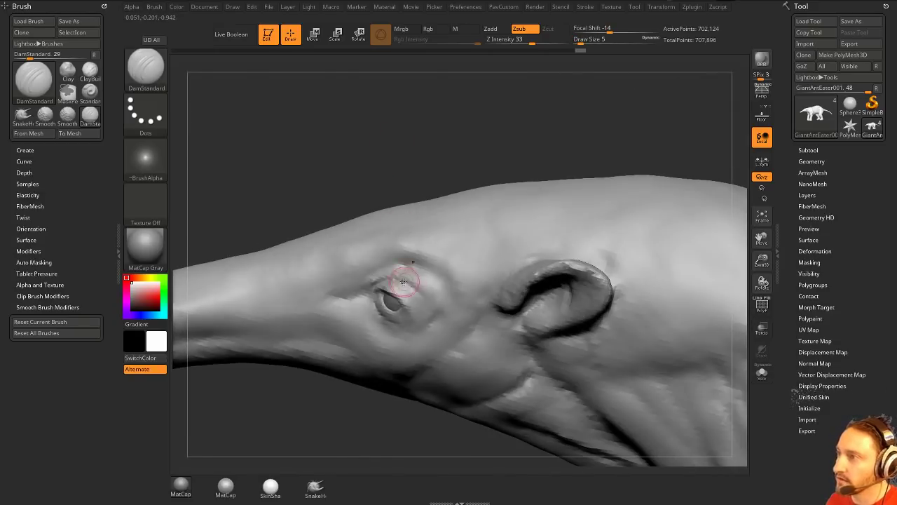
{"action": "left_click_drag", "start_coordinate": [351, 393], "coordinate": [286, 447]}
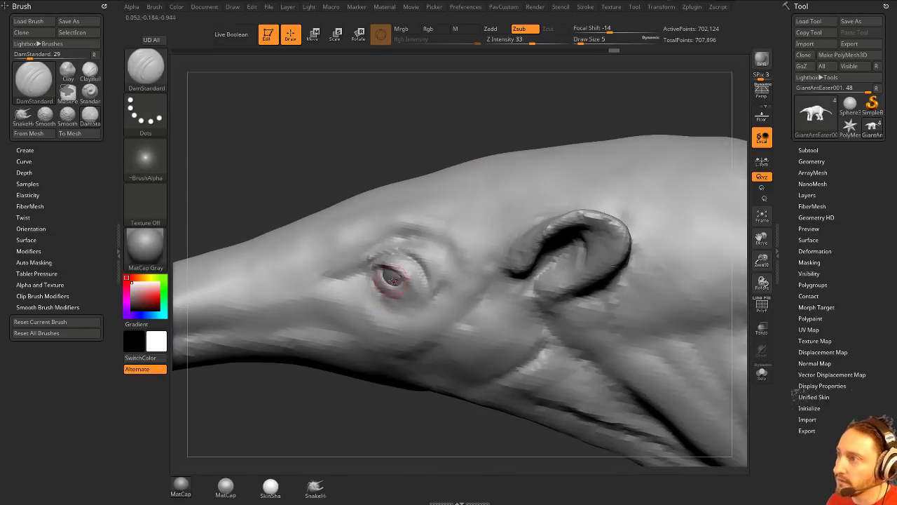
{"action": "left_click_drag", "start_coordinate": [383, 267], "coordinate": [423, 297]}
{"action": "mouse_move", "coordinate": [347, 434]}
{"action": "left_mouse_down", "text": "alt"}
{"action": "mouse_move", "coordinate": [336, 402]}
{"action": "mouse_move", "coordinate": [371, 403]}
{"action": "mouse_move", "coordinate": [343, 426]}
{"action": "left_mouse_up", "text": "alt"}
- Try to stretch the ears into long curved horns with the SnakeHook brush
{"action": "left_click", "coordinate": [315, 487]}
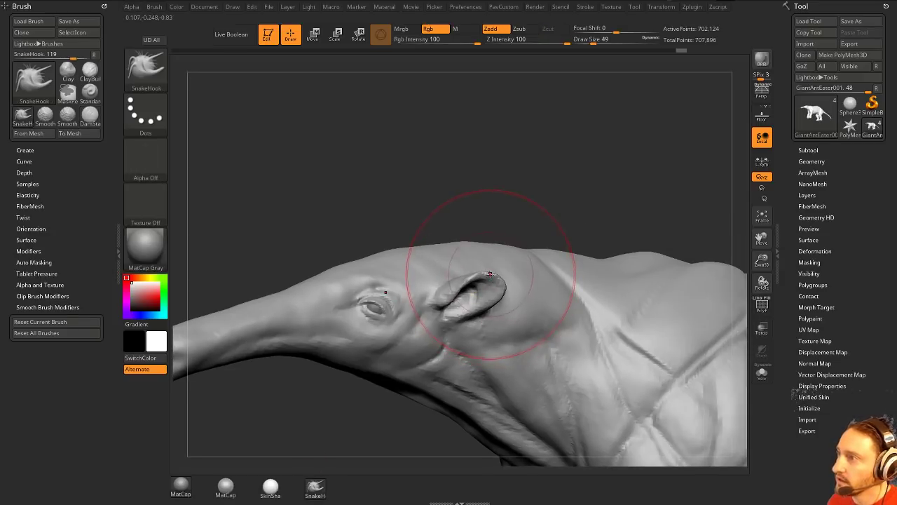
{"action": "left_click_drag", "start_coordinate": [490, 274], "coordinate": [537, 163]}
{"action": "mouse_move", "coordinate": [595, 188]}
{"action": "left_mouse_down"}
{"action": "mouse_move", "coordinate": [623, 183]}
{"action": "mouse_move", "coordinate": [521, 232]}
{"action": "left_mouse_up"}
{"action": "left_click_drag", "start_coordinate": [564, 158], "coordinate": [574, 211], "text": "alt"}
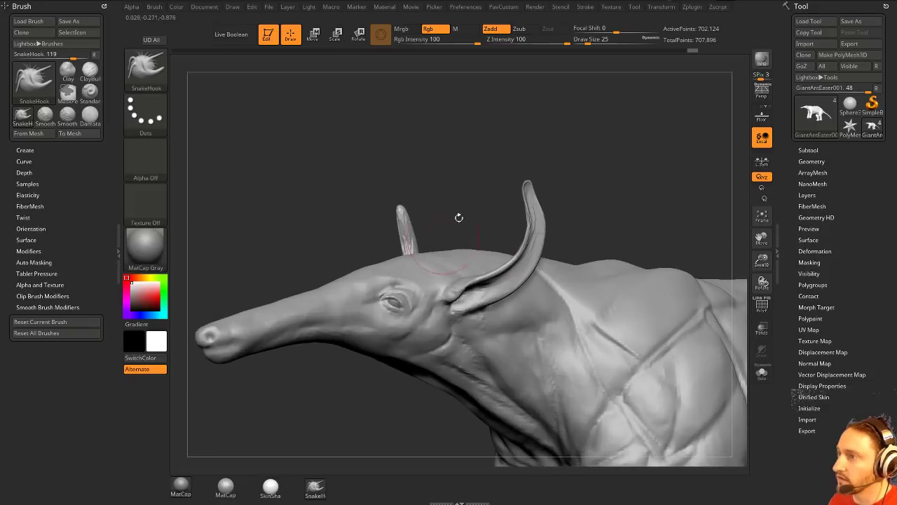
{"action": "key", "text": "ctrl+z"}
- Return to the Standard brush, reduce the draw size to 11 and smooth the ear's outer edge
{"action": "mouse_move", "coordinate": [459, 191]}
{"action": "left_mouse_down"}
{"action": "mouse_move", "coordinate": [572, 164]}
{"action": "mouse_move", "coordinate": [492, 169]}
{"action": "left_mouse_up"}
{"action": "key", "text": "b"}
{"action": "key", "text": "s"}
{"action": "key", "text": "t"}
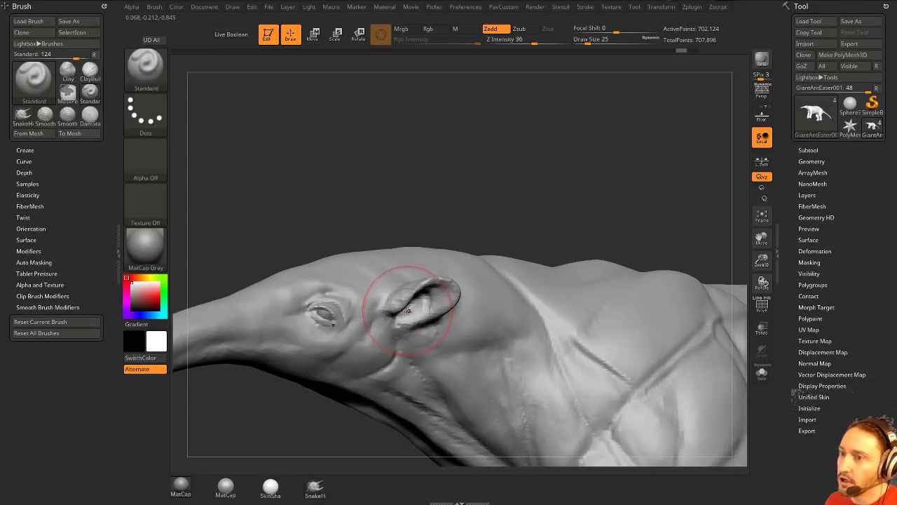
{"action": "key", "text": "["}
{"action": "left_click_drag", "start_coordinate": [457, 313], "coordinate": [440, 314], "text": "shift"}
{"action": "left_click_drag", "start_coordinate": [499, 192], "coordinate": [494, 230], "text": "alt"}
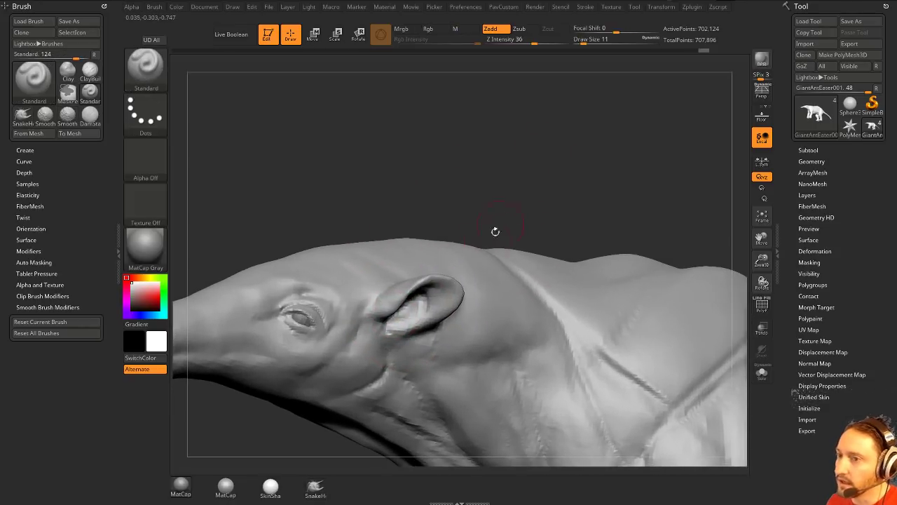
- Shape the front rim and inside of the ear with the Standard brush at draw size 5
{"action": "key", "text": "["}
{"action": "right_click_drag", "start_coordinate": [398, 292], "coordinate": [385, 307]}
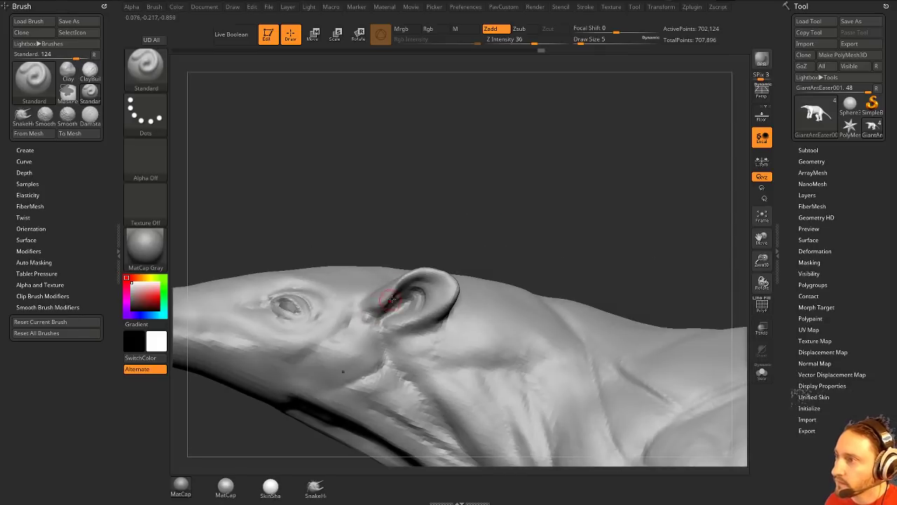
{"action": "left_click_drag", "start_coordinate": [463, 232], "coordinate": [424, 230]}
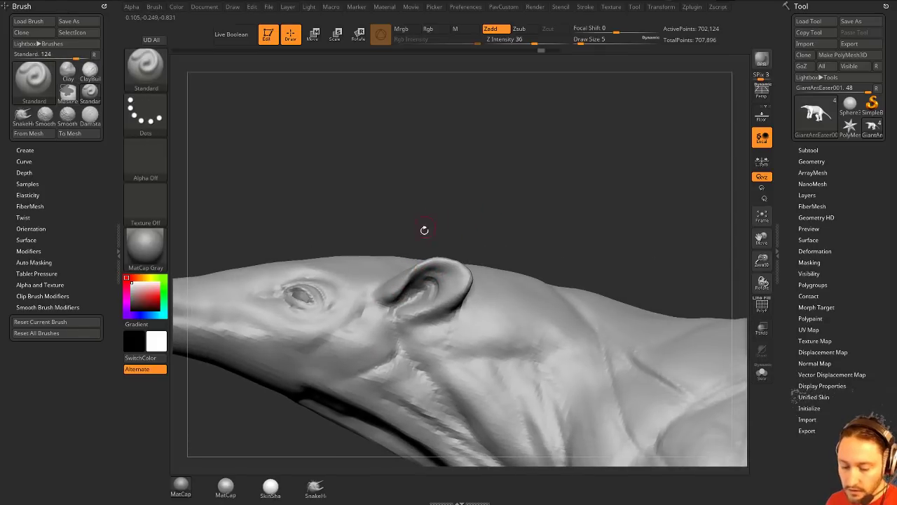
- Carve the inner fold along the ear's front rim with the DamStandard brush at draw size 5
{"action": "key", "text": "b"}
{"action": "key", "text": "d"}
{"action": "key", "text": "s"}
{"action": "left_click_drag", "start_coordinate": [403, 296], "coordinate": [379, 309]}
{"action": "left_click_drag", "start_coordinate": [457, 216], "coordinate": [460, 234]}
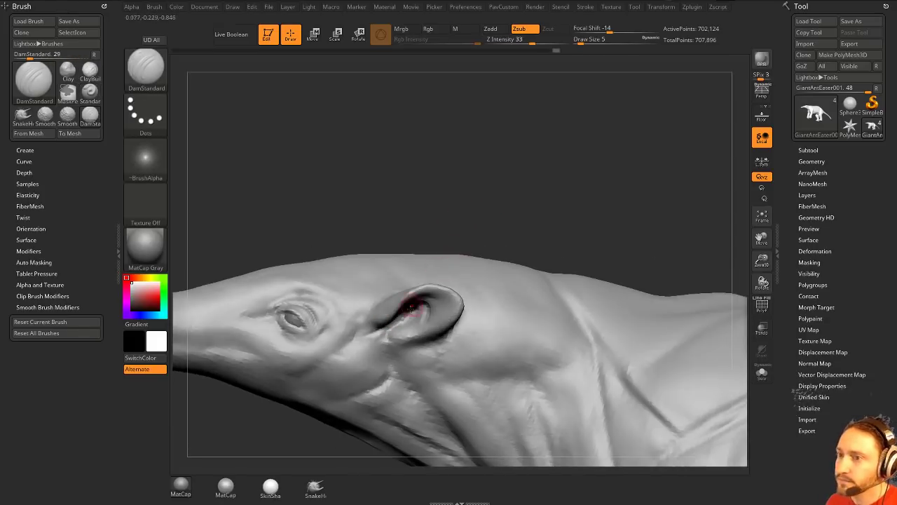
- Deepen the creases inside the ear and at its front base with the DamStandard brush at draw size 7
{"action": "key", "text": "s"}
{"action": "left_click_drag", "start_coordinate": [402, 316], "coordinate": [405, 318]}
{"action": "left_click_drag", "start_coordinate": [454, 247], "coordinate": [451, 235]}
{"action": "left_click_drag", "start_coordinate": [389, 314], "coordinate": [377, 325]}
{"action": "left_click_drag", "start_coordinate": [554, 220], "coordinate": [547, 201]}
{"action": "left_click_drag", "start_coordinate": [369, 308], "coordinate": [372, 306]}
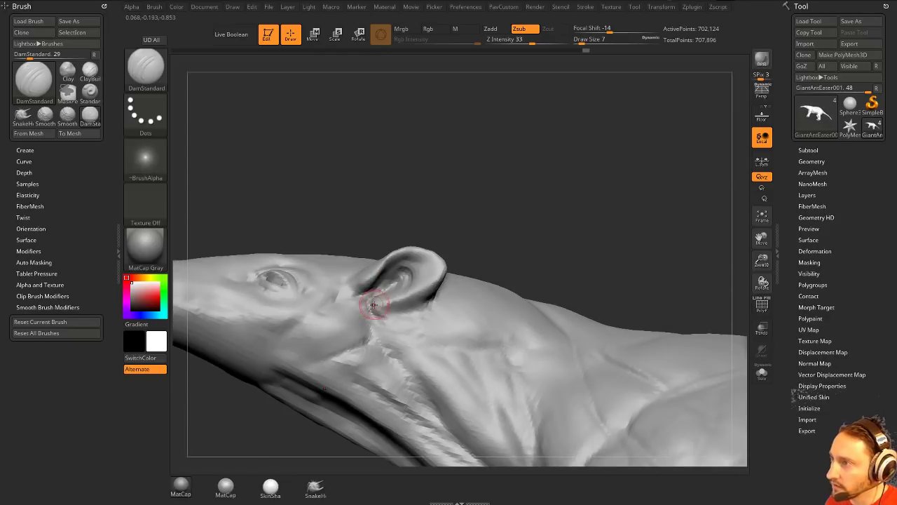
- Carve the creases around the ear's base with the DamStandard brush at draw size 7 and smooth the surface beside them
{"action": "left_click_drag", "start_coordinate": [530, 218], "coordinate": [520, 284]}
{"action": "left_click_drag", "start_coordinate": [410, 315], "coordinate": [377, 335]}
{"action": "left_click_drag", "start_coordinate": [360, 413], "coordinate": [358, 434]}
{"action": "left_click_drag", "start_coordinate": [382, 325], "coordinate": [412, 300], "text": "shift"}
{"action": "mouse_move", "coordinate": [340, 421]}
{"action": "left_mouse_down"}
{"action": "mouse_move", "coordinate": [341, 437]}
{"action": "mouse_move", "coordinate": [348, 415]}
{"action": "left_mouse_up"}
{"action": "left_click_drag", "start_coordinate": [462, 294], "coordinate": [468, 304], "text": "shift"}
{"action": "left_click_drag", "start_coordinate": [421, 420], "coordinate": [436, 403]}
{"action": "left_click_drag", "start_coordinate": [447, 303], "coordinate": [422, 309]}
{"action": "mouse_move", "coordinate": [459, 396]}
{"action": "left_mouse_down"}
{"action": "mouse_move", "coordinate": [476, 387]}
{"action": "mouse_move", "coordinate": [483, 180]}
{"action": "mouse_move", "coordinate": [512, 161]}
{"action": "left_mouse_up"}
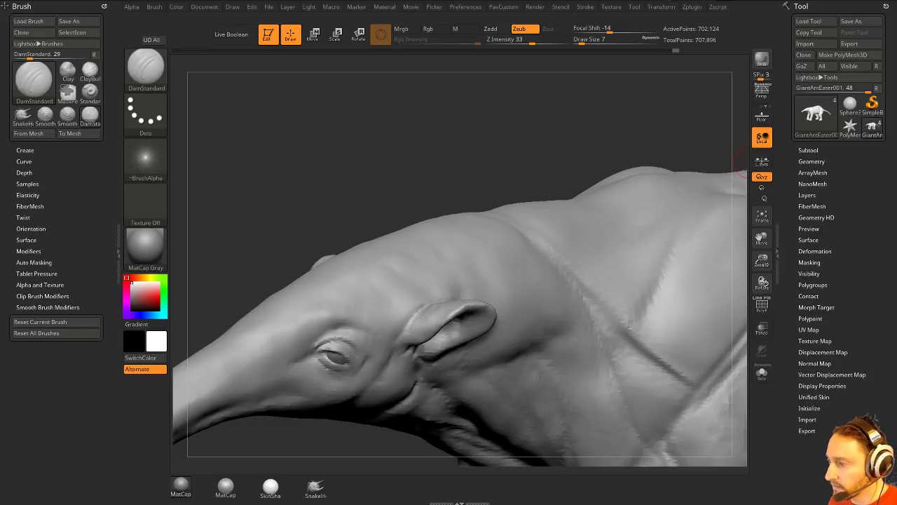
- Switch to the browser and open the GDC FPS Female page among the Substance Share meshes
{"action": "key", "text": "alt+Tab"}
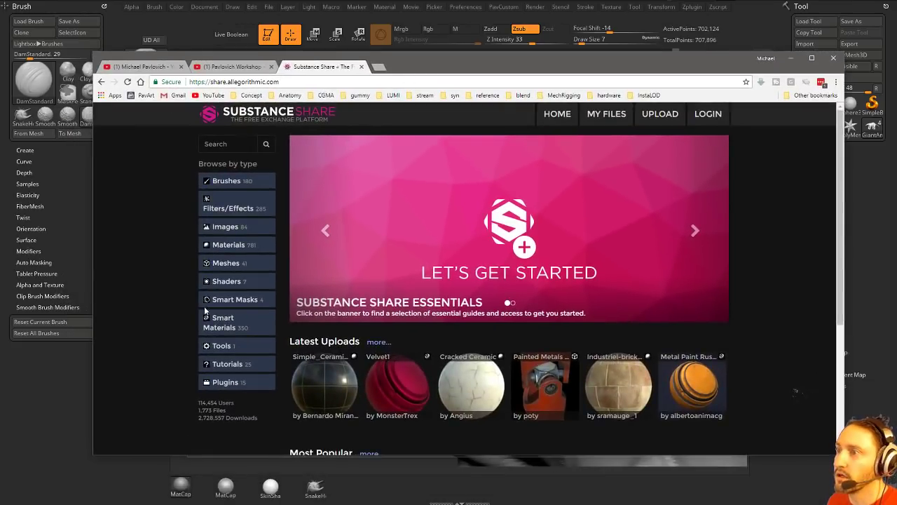
{"action": "left_click", "coordinate": [224, 263]}
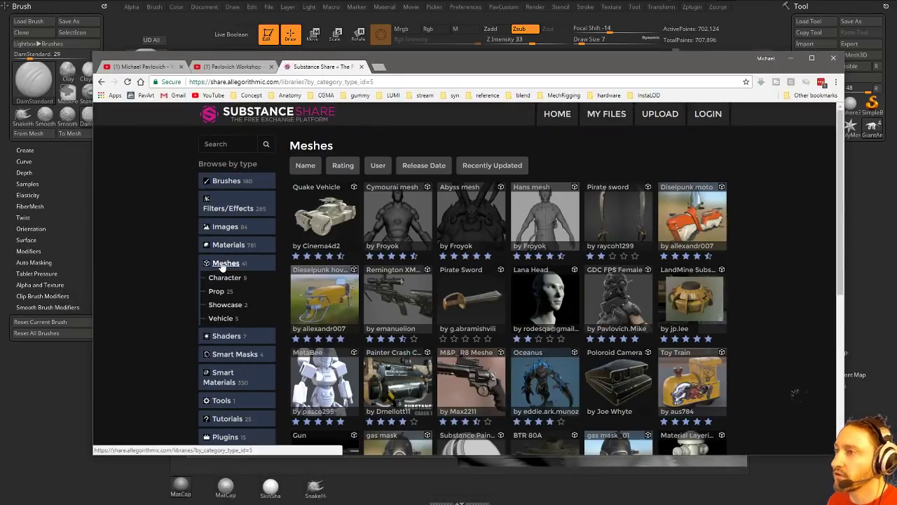
{"action": "left_click", "coordinate": [617, 307]}
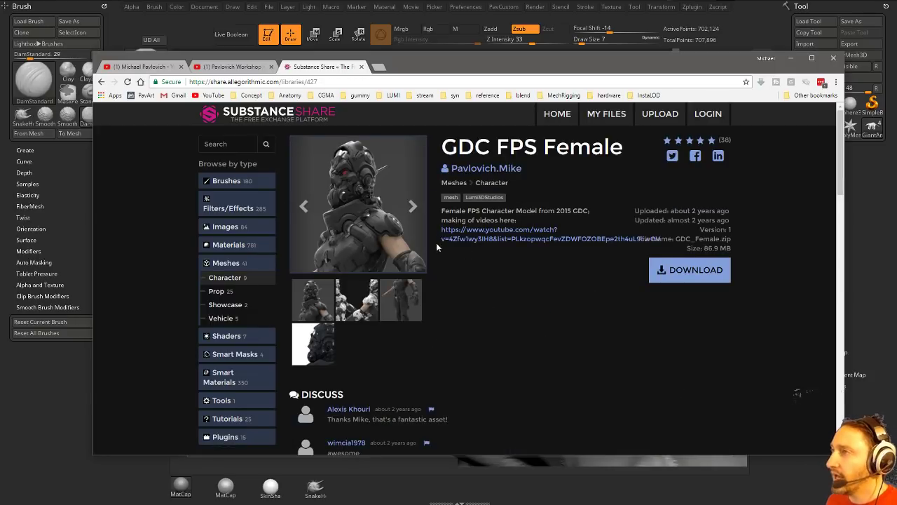
{"action": "scroll", "coordinate": [380, 238], "scroll_direction": "down", "scroll_amount": 3}
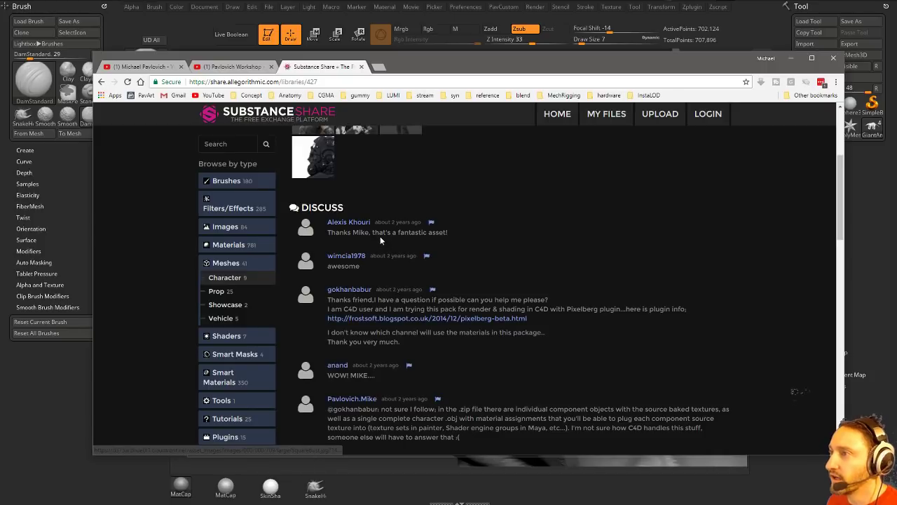
{"action": "scroll", "coordinate": [380, 240], "scroll_direction": "up", "scroll_amount": 3}
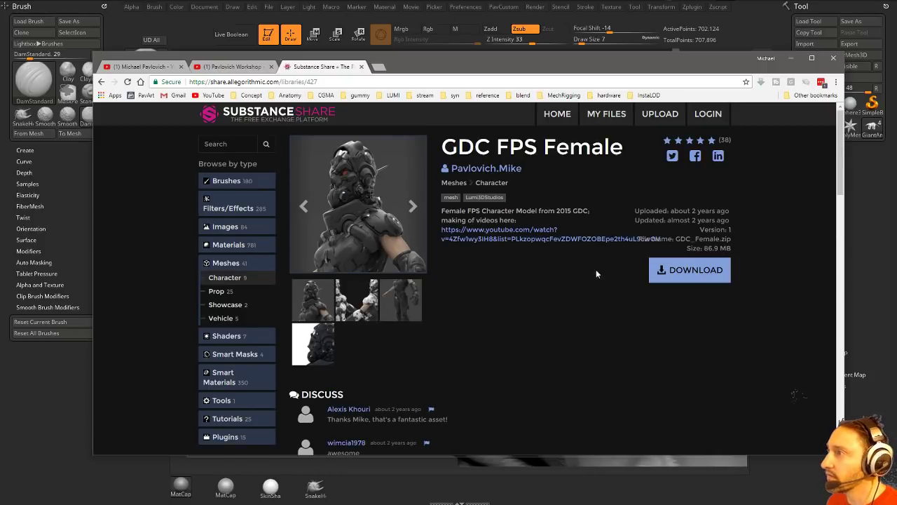
- Download GDC_Female.zip by logging in with the prefilled account, and put the browser away
{"action": "left_click", "coordinate": [662, 271]}
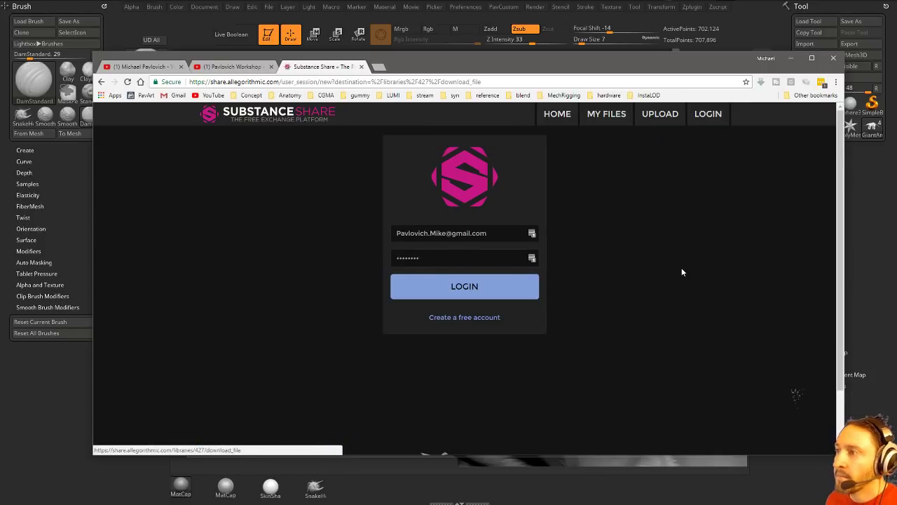
{"action": "left_click", "coordinate": [474, 289]}
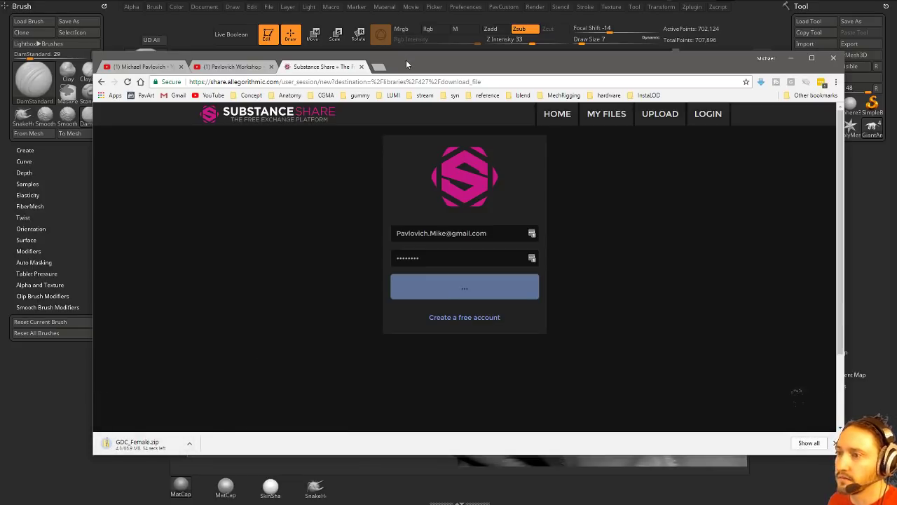
{"action": "left_click", "coordinate": [792, 59]}
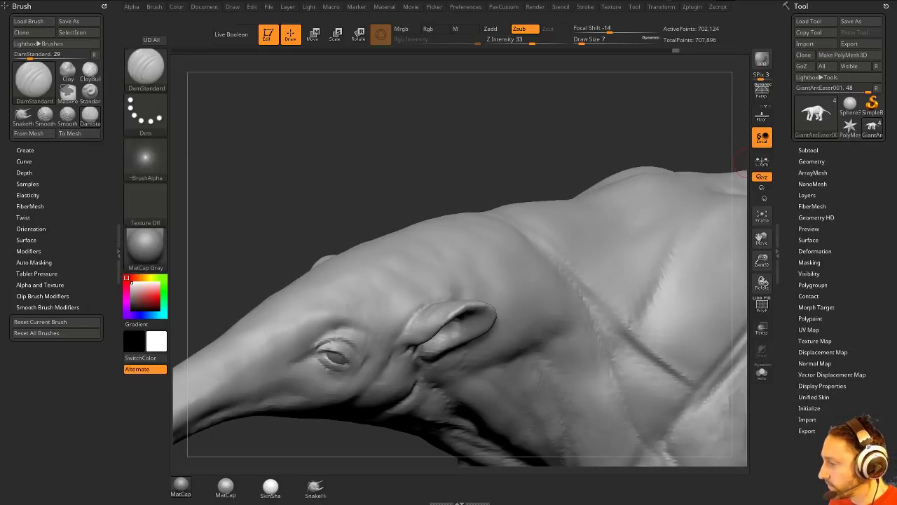
- Bring up the Pavlovich Workshop playlist in the browser, select its web address and move the window out of the way
{"action": "key", "text": "alt+Tab"}
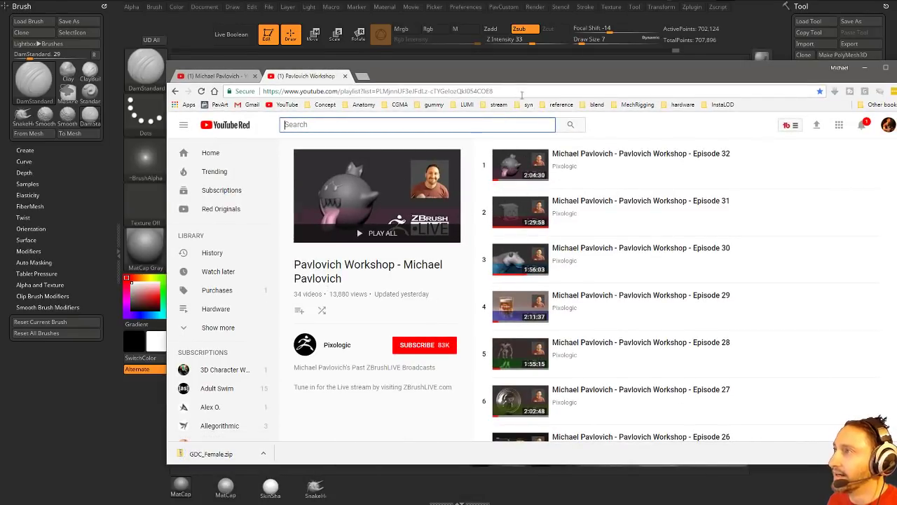
{"action": "left_click", "coordinate": [524, 91]}
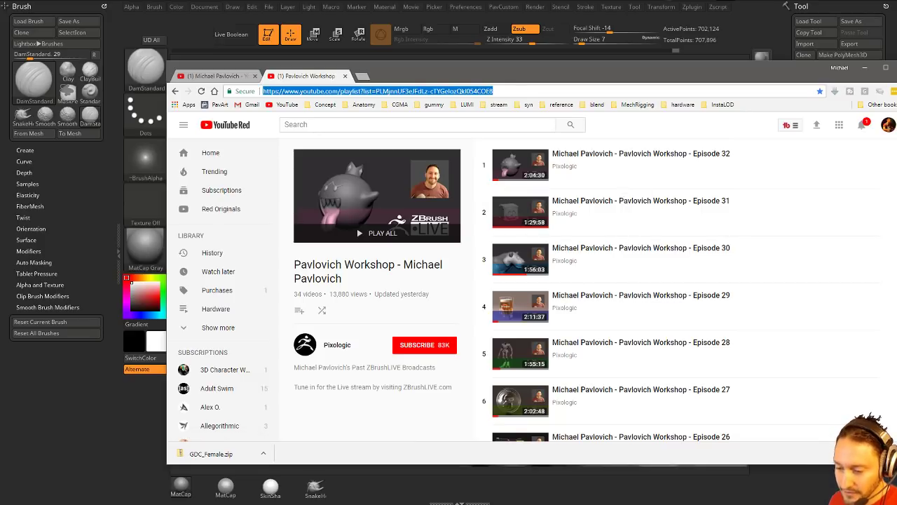
{"action": "key", "text": "alt+Tab"}
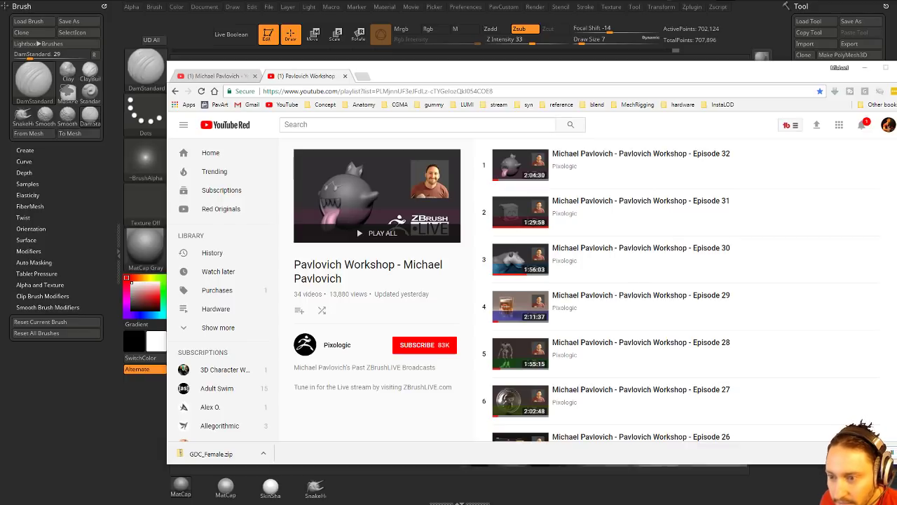
{"action": "left_click_drag", "start_coordinate": [484, 504], "coordinate": [224, 504]}
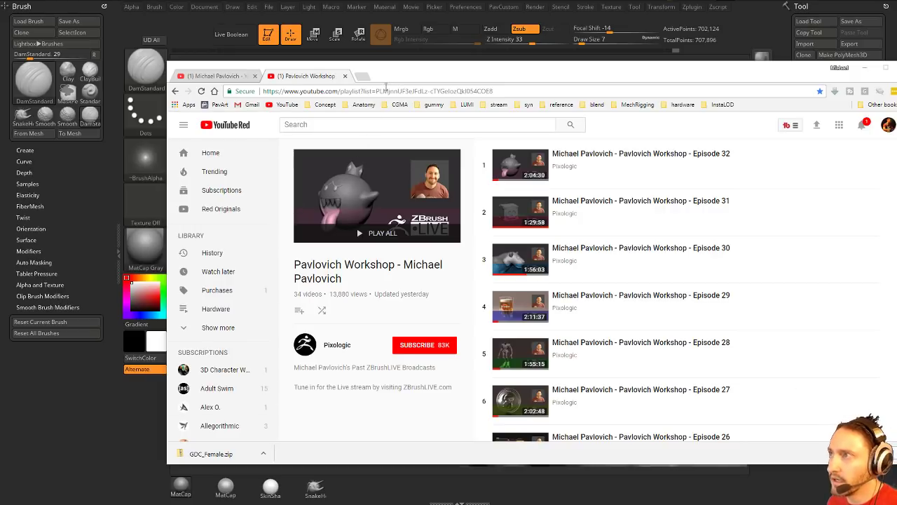
{"action": "left_click_drag", "start_coordinate": [387, 79], "coordinate": [471, 504]}
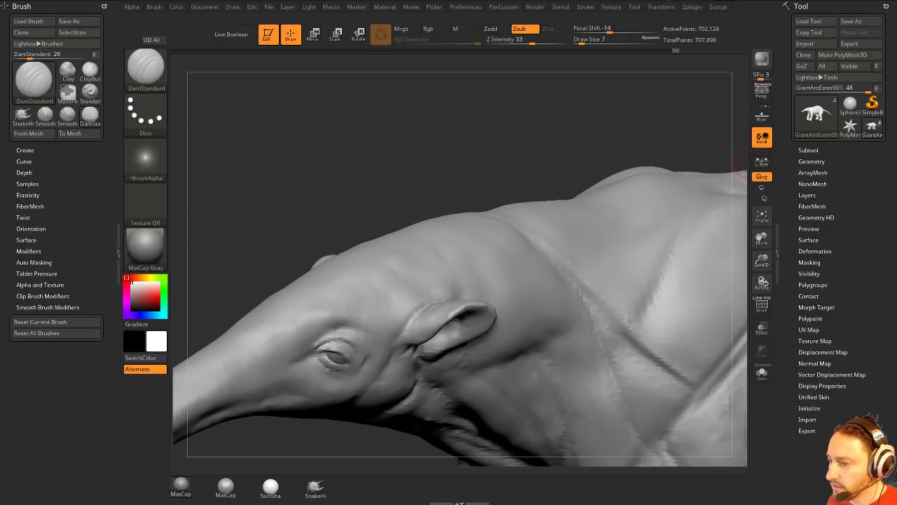
- Open Pixologic's plugins download page from the "zbrush plugins" search results and go to the Employee-Created Plugins section
{"action": "left_click_drag", "start_coordinate": [403, 503], "coordinate": [423, 88]}
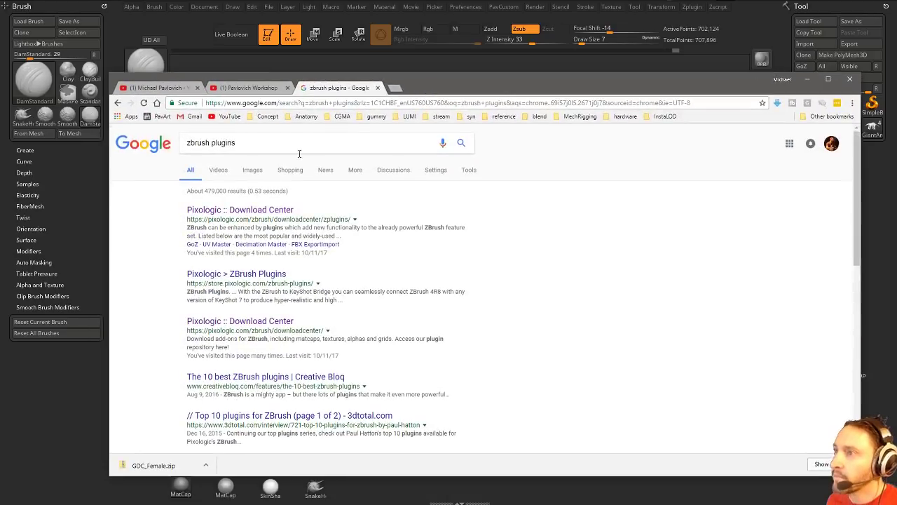
{"action": "left_click", "coordinate": [253, 210]}
{"action": "scroll", "coordinate": [329, 331], "scroll_direction": "down", "scroll_amount": 6}
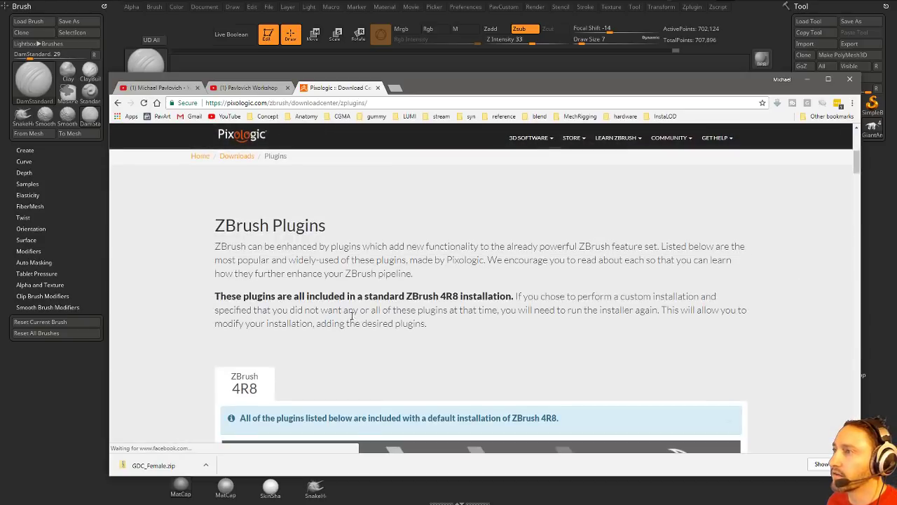
{"action": "scroll", "coordinate": [386, 321], "scroll_direction": "down", "scroll_amount": 20}
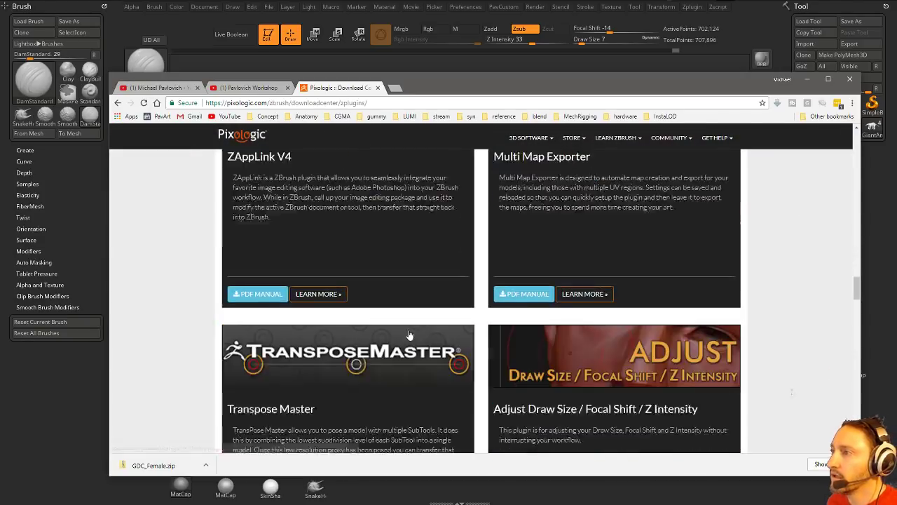
{"action": "scroll", "coordinate": [410, 334], "scroll_direction": "down", "scroll_amount": 5}
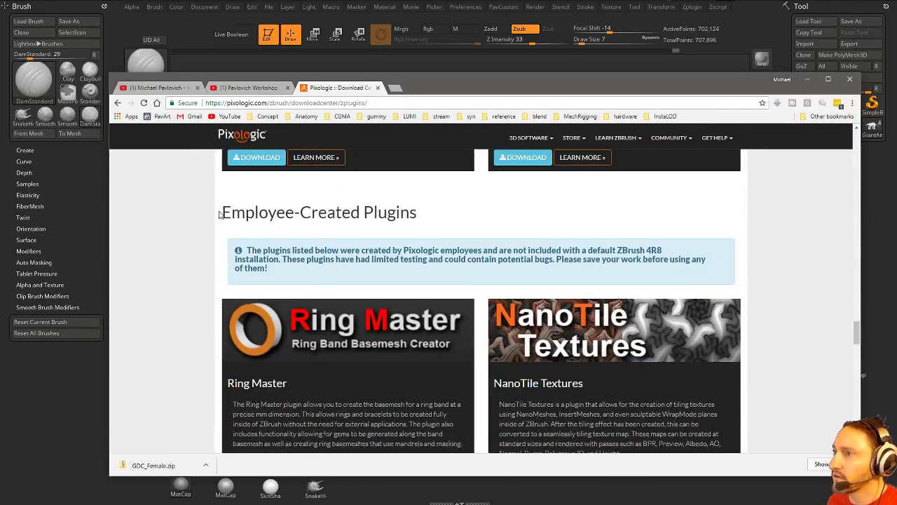
- Look through the Employee-Created Plugins from Ring Master to MatCap Baker, highlight the section heading and move the browser away
{"action": "left_click_drag", "start_coordinate": [223, 211], "coordinate": [434, 219]}
{"action": "scroll", "coordinate": [186, 275], "scroll_direction": "down", "scroll_amount": 3}
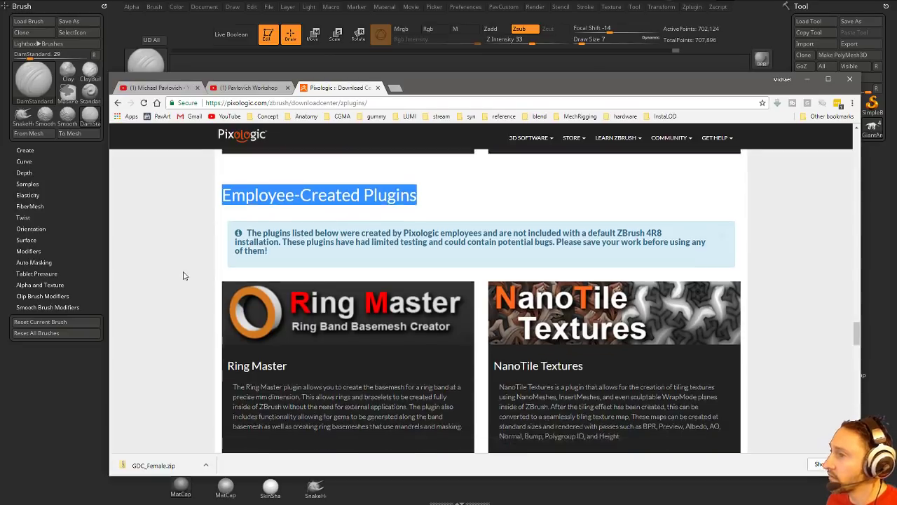
{"action": "scroll", "coordinate": [189, 279], "scroll_direction": "down", "scroll_amount": 6}
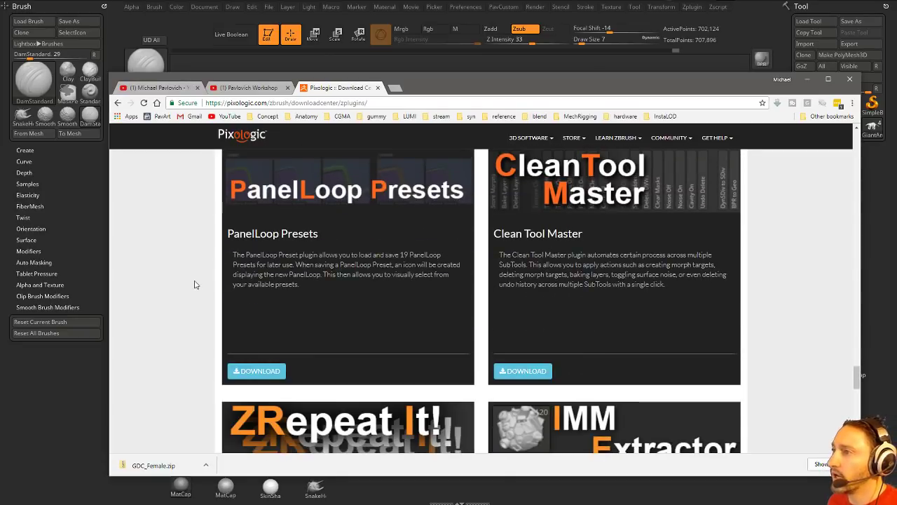
{"action": "scroll", "coordinate": [361, 250], "scroll_direction": "down", "scroll_amount": 3}
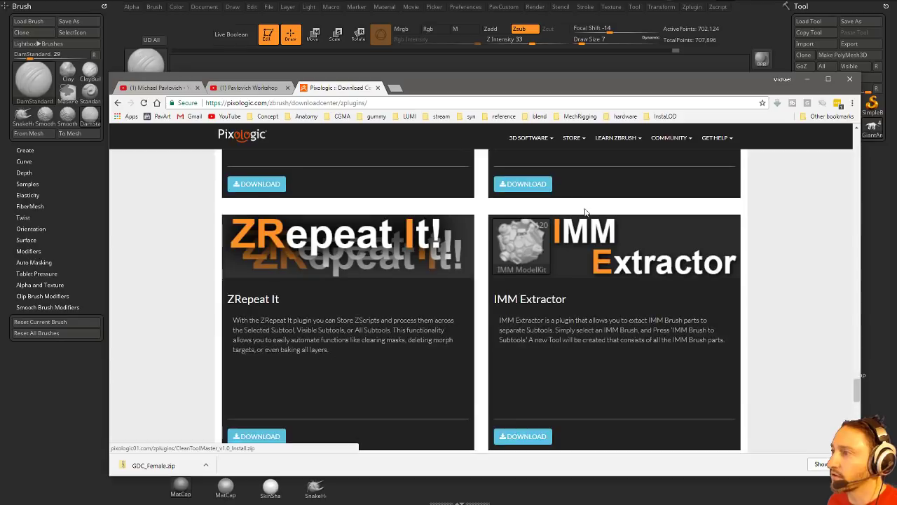
{"action": "scroll", "coordinate": [361, 251], "scroll_direction": "down", "scroll_amount": 3}
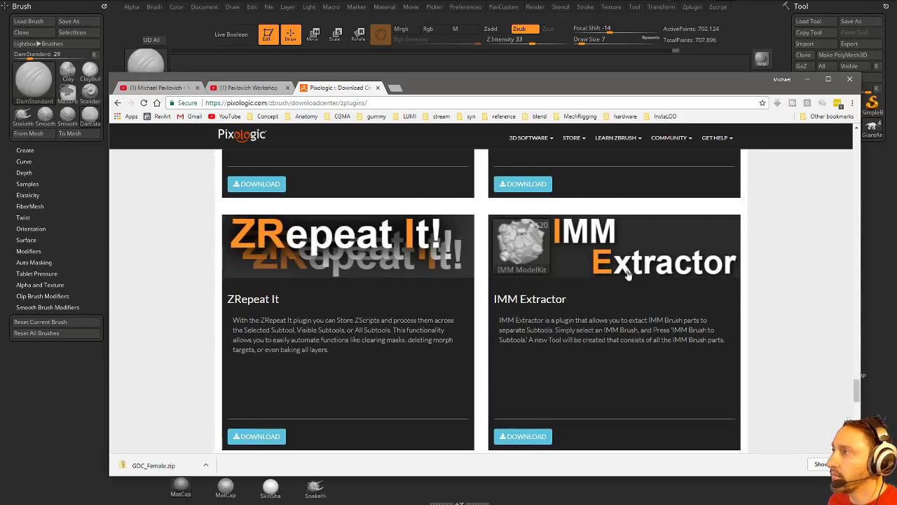
{"action": "scroll", "coordinate": [307, 336], "scroll_direction": "down", "scroll_amount": 2}
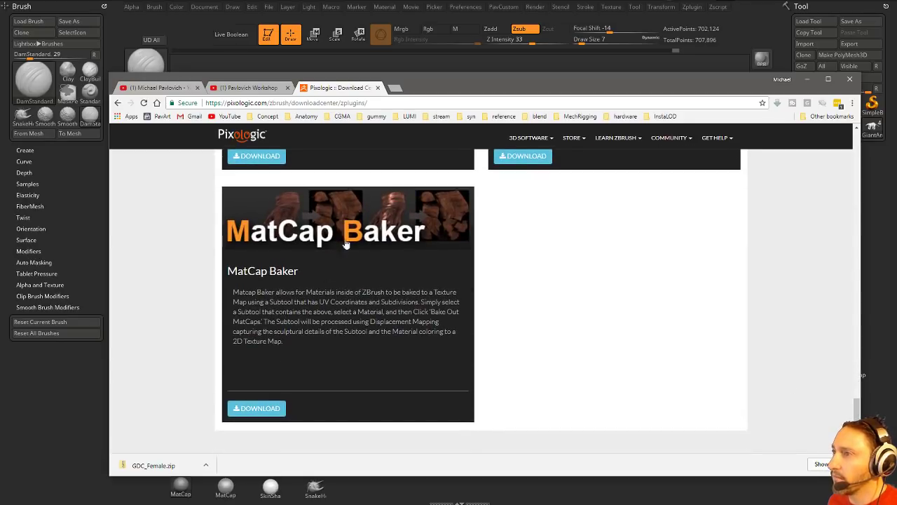
{"action": "scroll", "coordinate": [304, 264], "scroll_direction": "up", "scroll_amount": 6}
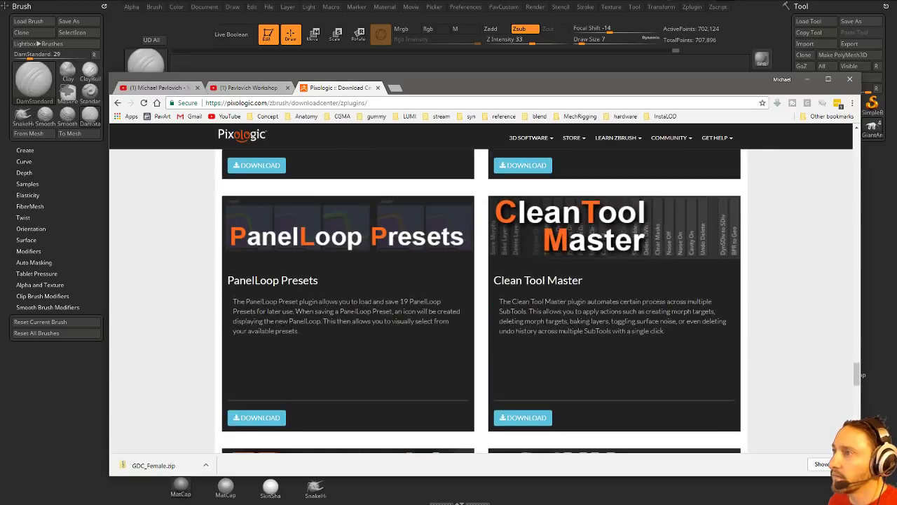
{"action": "scroll", "coordinate": [346, 319], "scroll_direction": "up", "scroll_amount": 5}
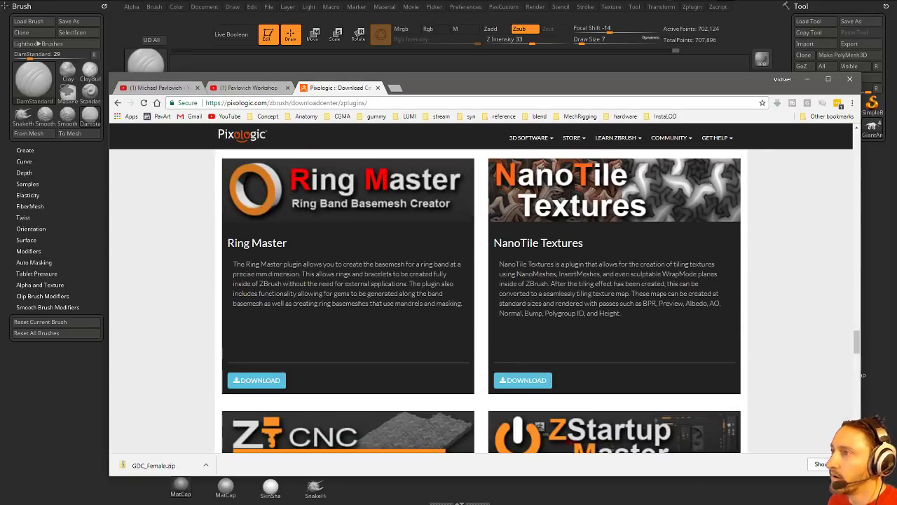
{"action": "scroll", "coordinate": [555, 346], "scroll_direction": "up", "scroll_amount": 2}
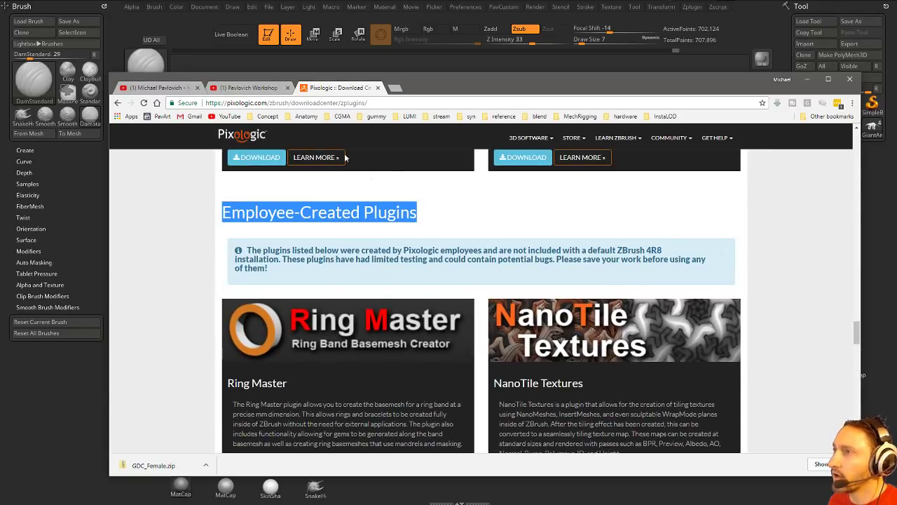
{"action": "left_click_drag", "start_coordinate": [426, 88], "coordinate": [502, 504]}
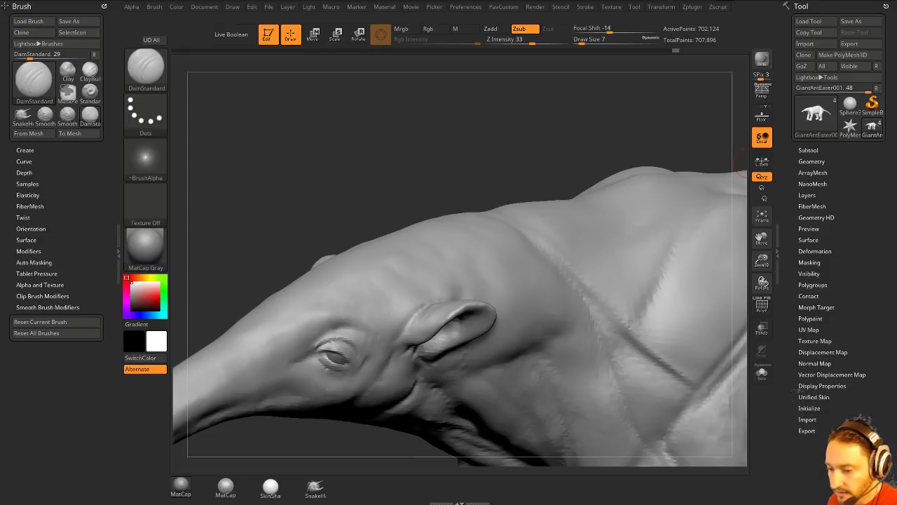
- Bring back the browser and open the Livestream Highlights playlist from the YouTube channel's playlists
{"action": "left_click_drag", "start_coordinate": [896, 157], "coordinate": [645, 80]}
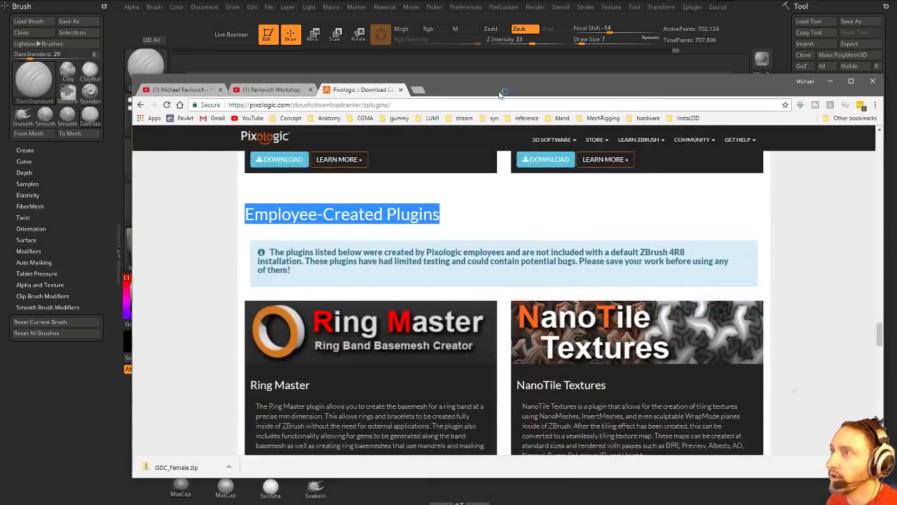
{"action": "left_click", "coordinate": [203, 92]}
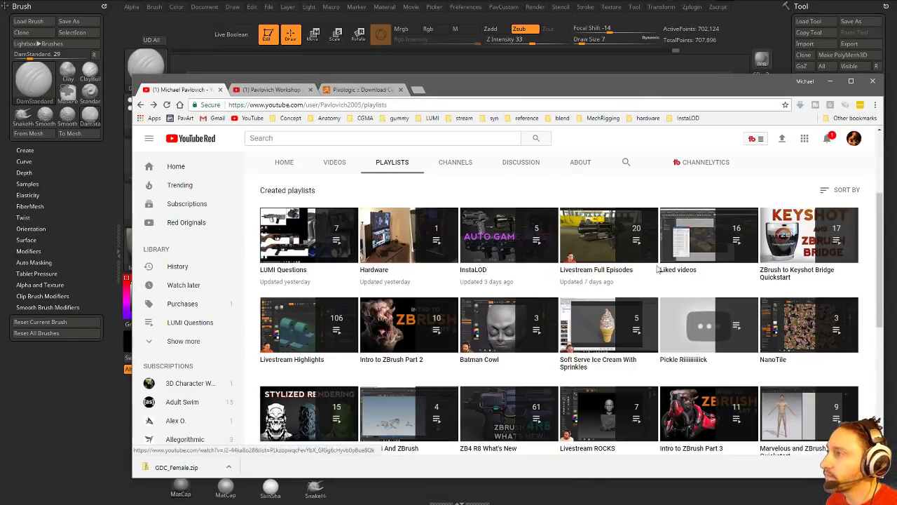
{"action": "left_click", "coordinate": [302, 360]}
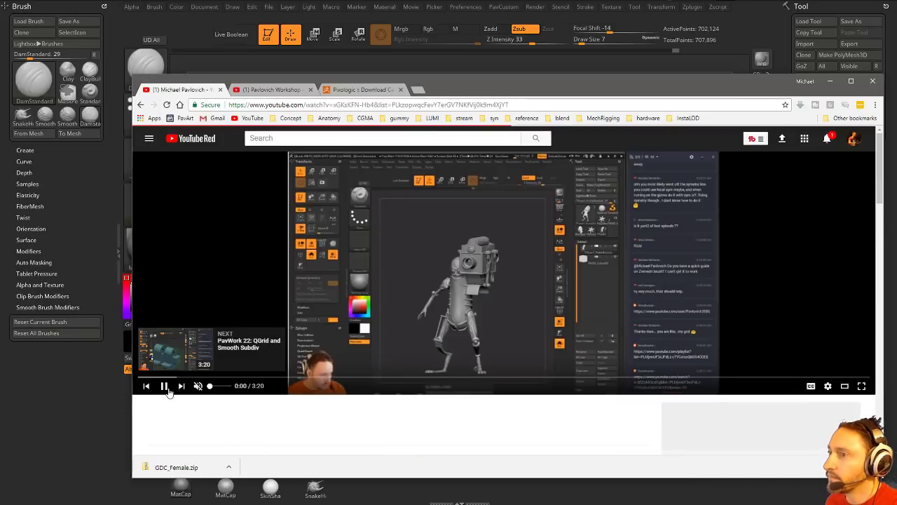
- Browse the video titles in the Livestream Highlights playlist down to the PavWork12 episodes
{"action": "scroll", "coordinate": [470, 347], "scroll_direction": "down", "scroll_amount": 3}
{"action": "scroll", "coordinate": [767, 347], "scroll_direction": "down", "scroll_amount": 5}
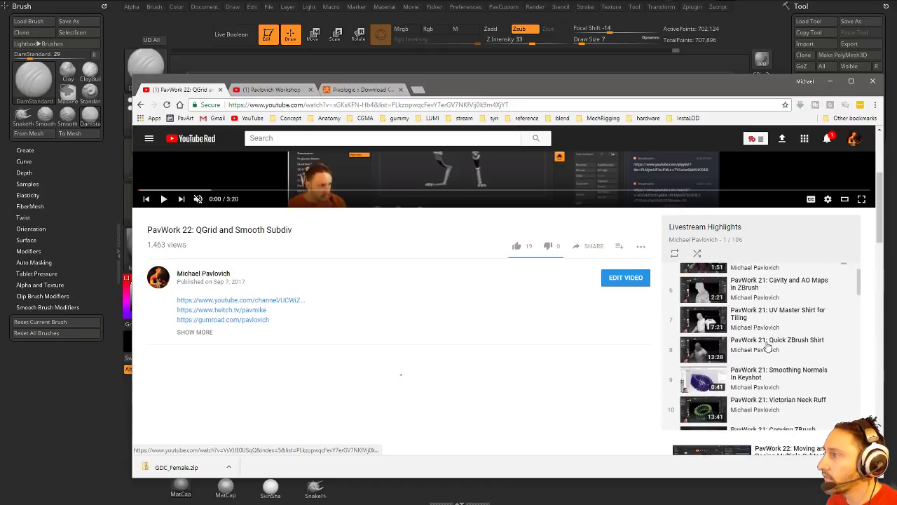
{"action": "scroll", "coordinate": [767, 345], "scroll_direction": "down", "scroll_amount": 3}
{"action": "scroll", "coordinate": [778, 336], "scroll_direction": "up", "scroll_amount": 2}
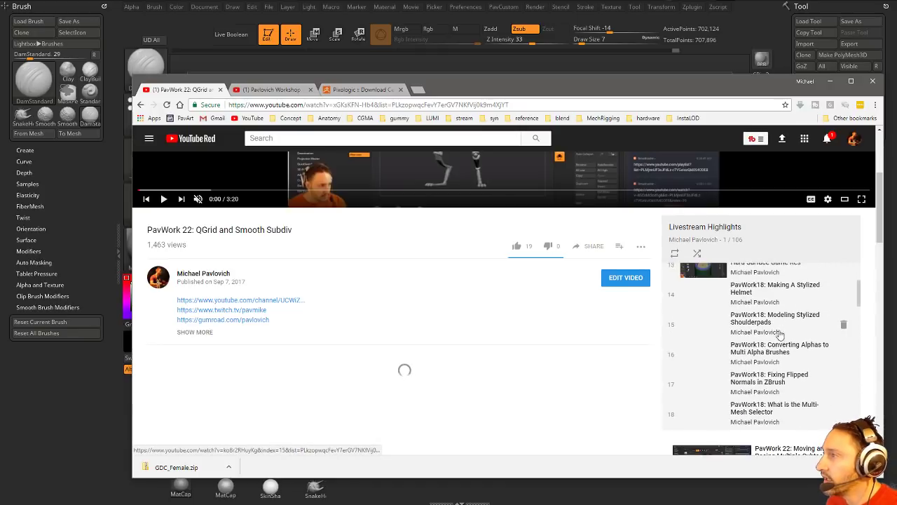
{"action": "scroll", "coordinate": [780, 331], "scroll_direction": "down", "scroll_amount": 6}
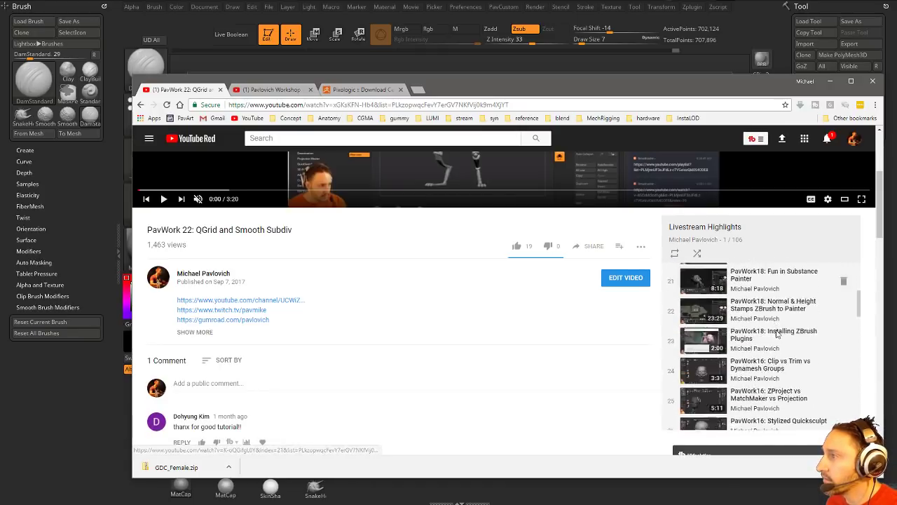
{"action": "scroll", "coordinate": [776, 334], "scroll_direction": "down", "scroll_amount": 5}
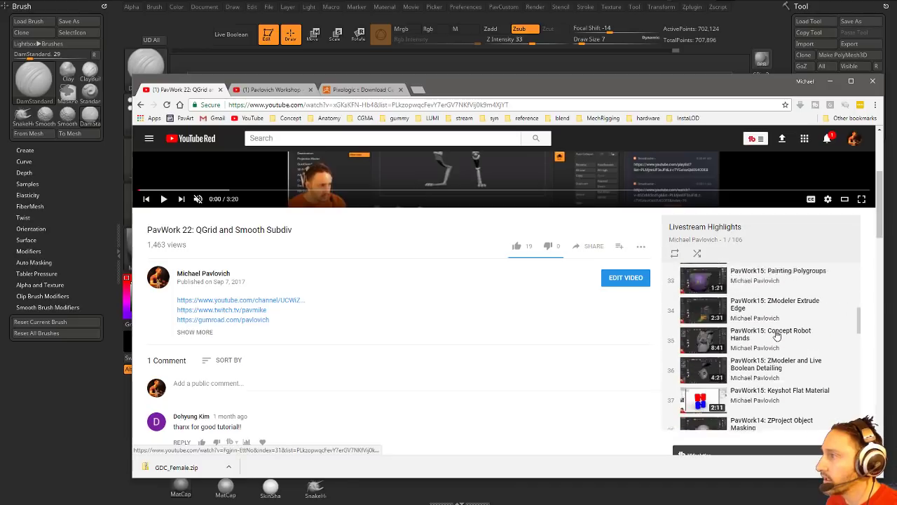
{"action": "scroll", "coordinate": [771, 333], "scroll_direction": "down", "scroll_amount": 3}
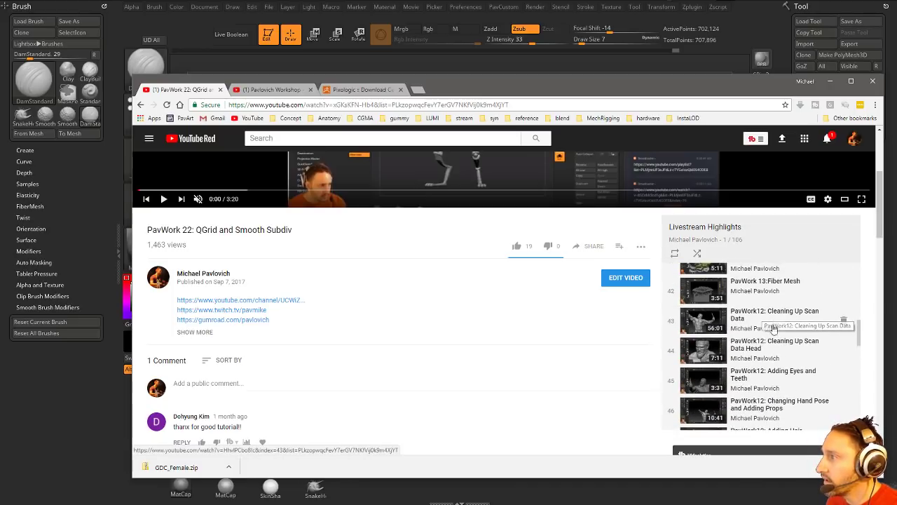
- Look through the PavWork12 episodes in the Livestream Highlights playlist and open PavWork12: Cleaning Up Scan Data Head
{"action": "scroll", "coordinate": [771, 371], "scroll_direction": "down", "scroll_amount": 1}
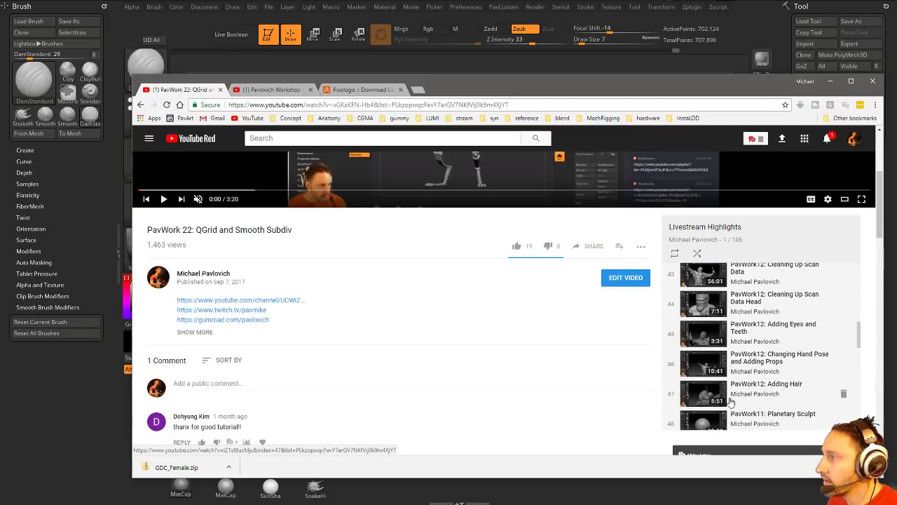
{"action": "scroll", "coordinate": [704, 398], "scroll_direction": "down", "scroll_amount": 1}
{"action": "scroll", "coordinate": [703, 398], "scroll_direction": "up", "scroll_amount": 1}
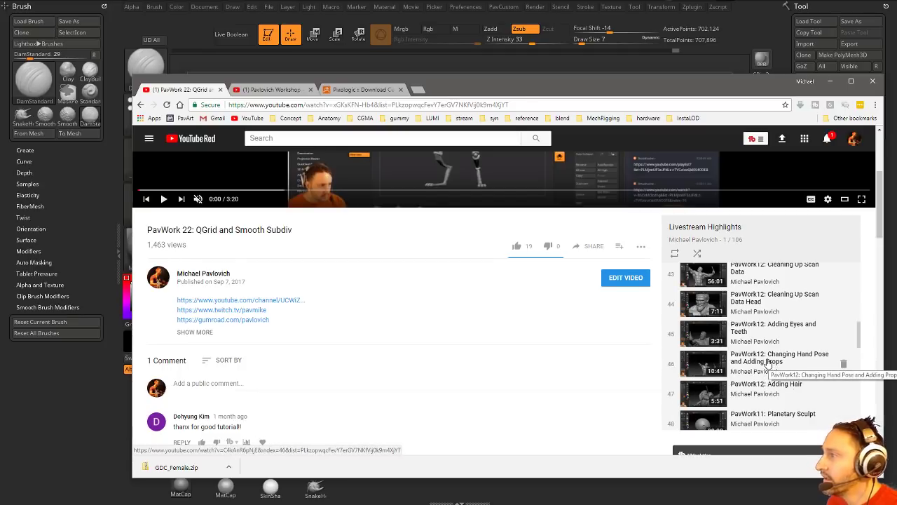
{"action": "left_click", "coordinate": [792, 300]}
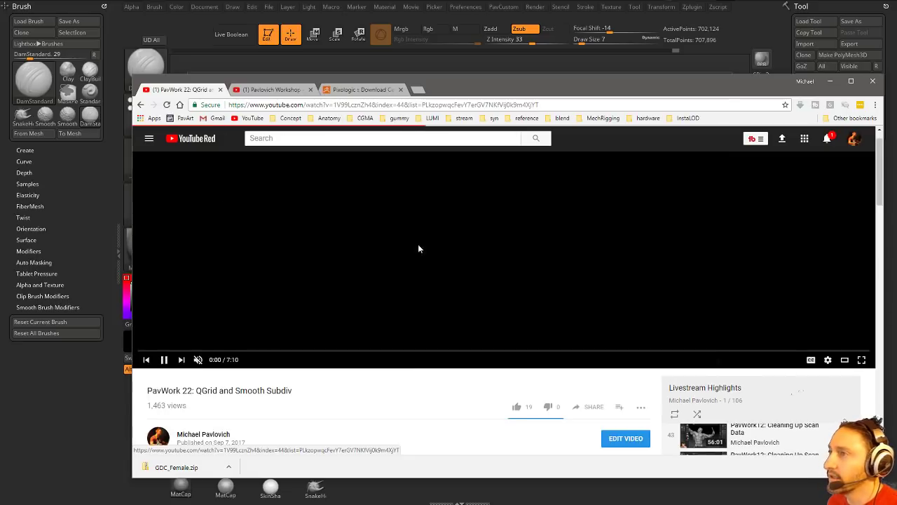
- Skim the Cleaning Up Scan Data Head video in jumps from about 1:40 to about 5:59
{"action": "left_click", "coordinate": [309, 378]}
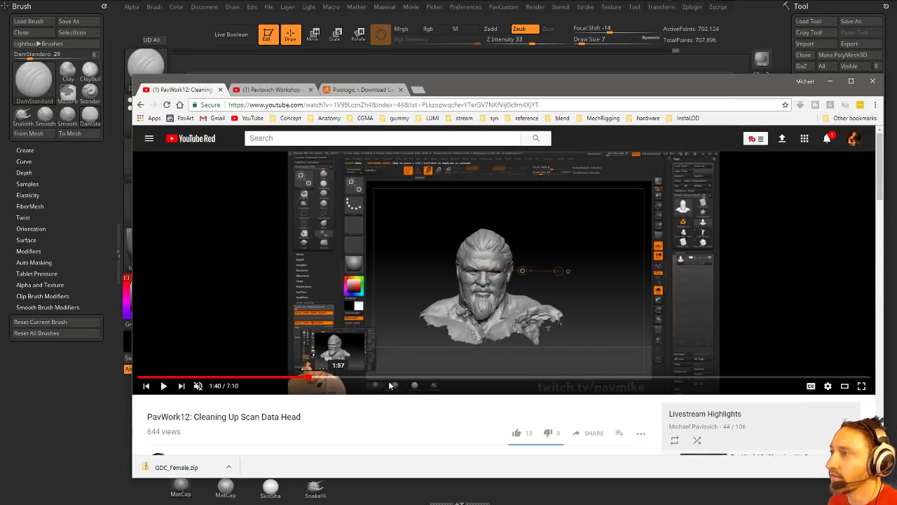
{"action": "left_click", "coordinate": [430, 377]}
{"action": "left_click", "coordinate": [601, 377]}
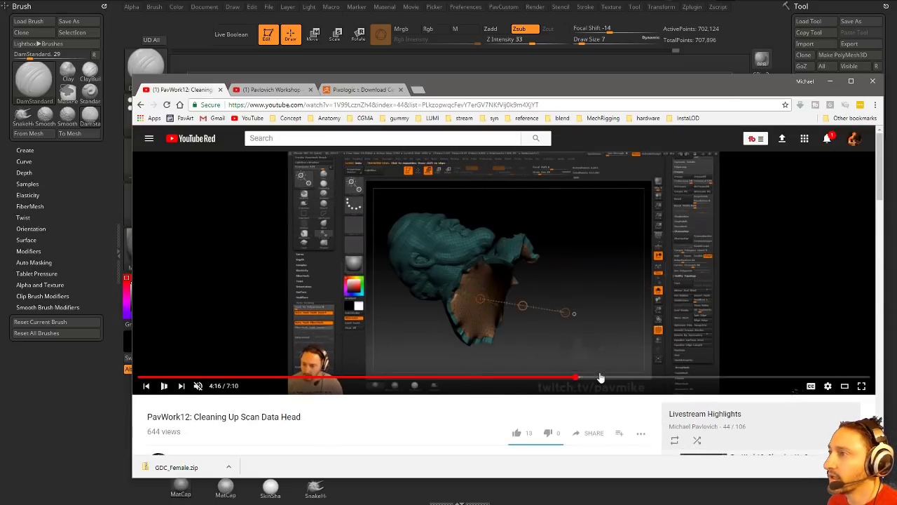
{"action": "left_click", "coordinate": [671, 377]}
{"action": "left_click", "coordinate": [752, 378]}
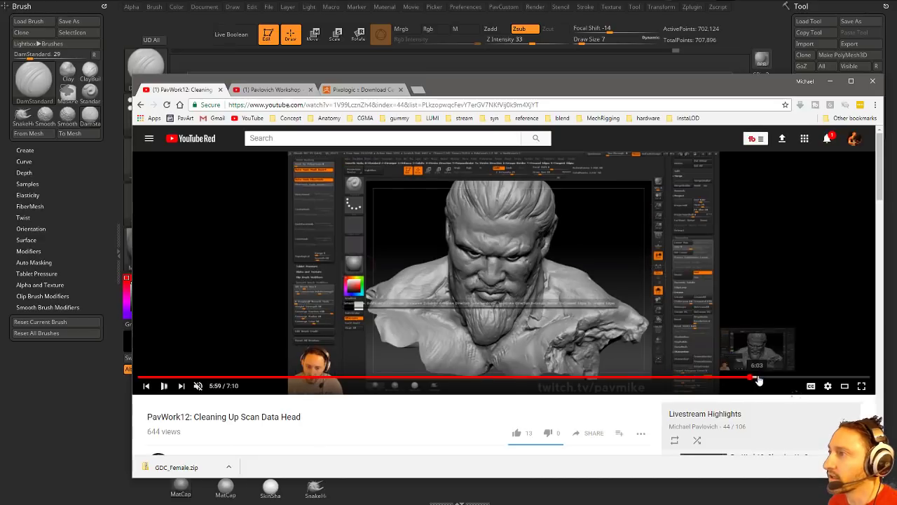
- Return to the PavWork 22 video, look through the Livestream Highlights playlist to the PavWork18 episodes and pause playback
{"action": "left_click", "coordinate": [140, 105]}
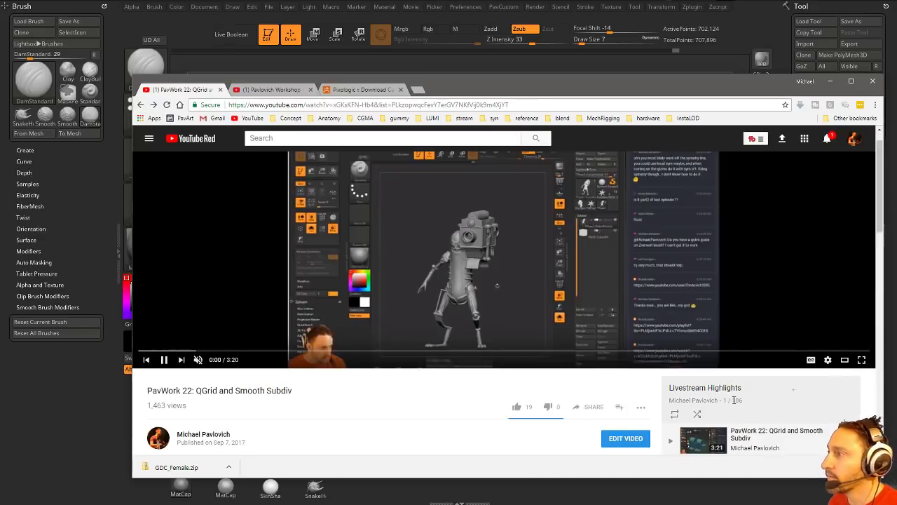
{"action": "scroll", "coordinate": [720, 401], "scroll_direction": "down", "scroll_amount": 5}
{"action": "scroll", "coordinate": [719, 402], "scroll_direction": "down", "scroll_amount": 3}
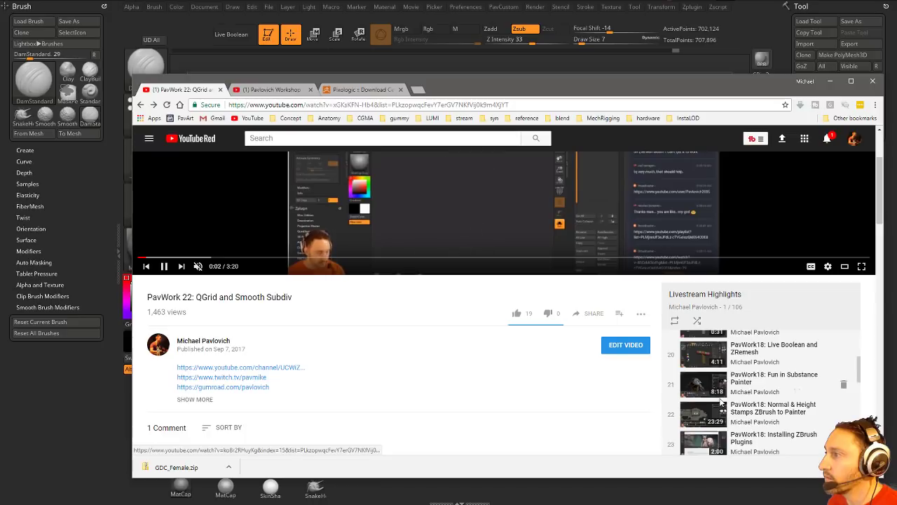
{"action": "left_click", "coordinate": [163, 266]}
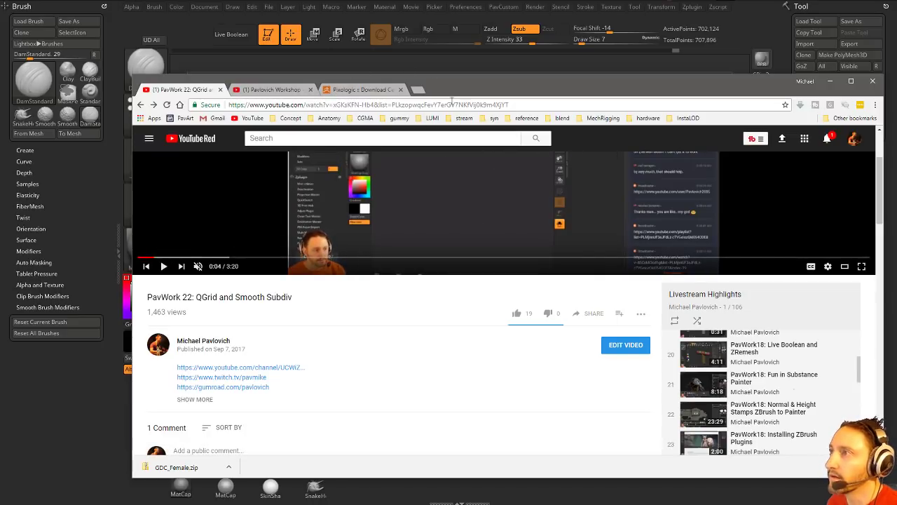
- Go back to the channel's playlists page and look over the created playlists down to Turnarounds and Tumbles
{"action": "left_click", "coordinate": [141, 104]}
{"action": "scroll", "coordinate": [669, 347], "scroll_direction": "down", "scroll_amount": 2}
{"action": "scroll", "coordinate": [669, 347], "scroll_direction": "down", "scroll_amount": 2}
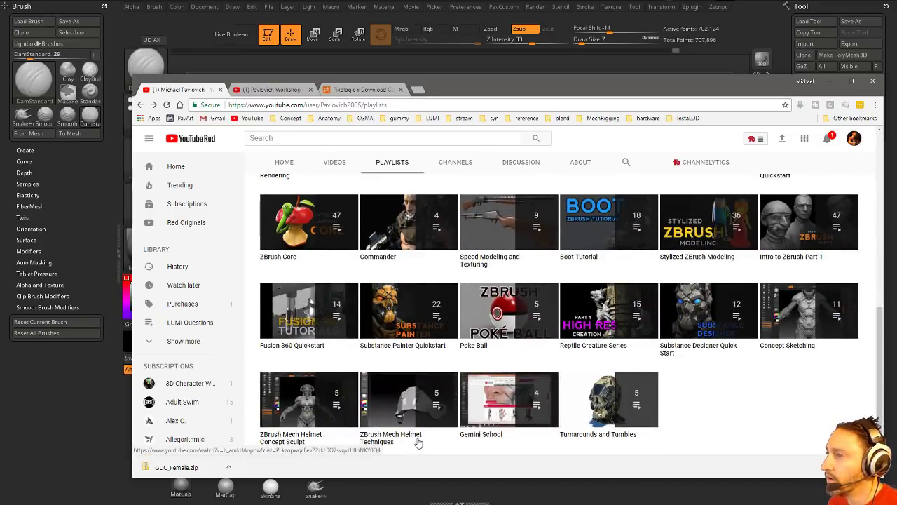
{"action": "scroll", "coordinate": [516, 372], "scroll_direction": "up", "scroll_amount": 1}
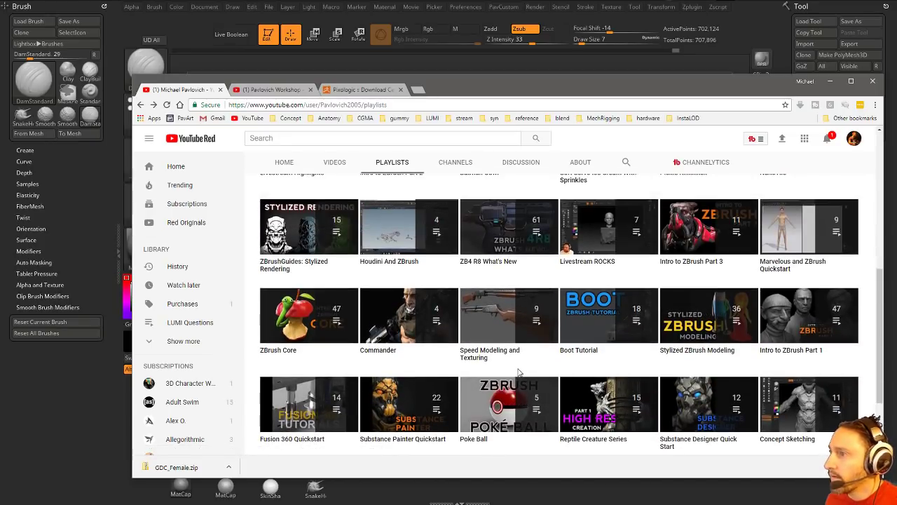
{"action": "scroll", "coordinate": [491, 361], "scroll_direction": "up", "scroll_amount": 4}
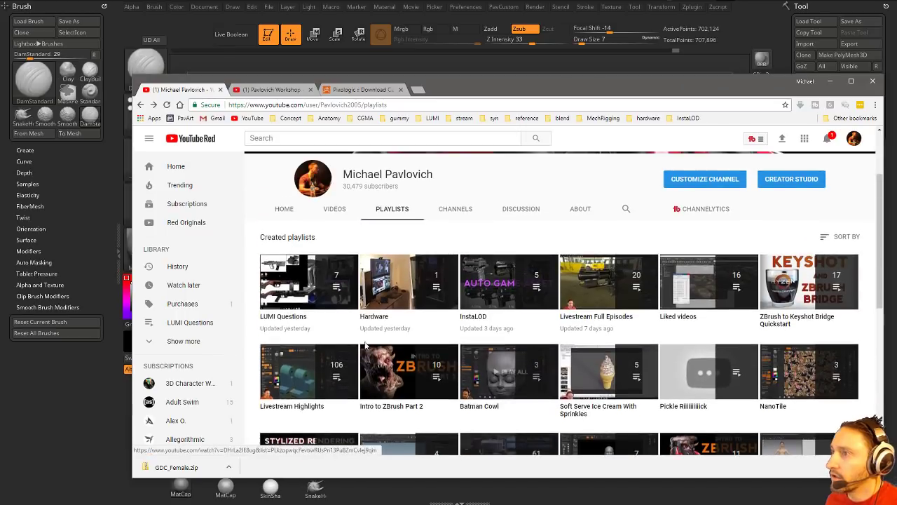
- Open the LUMI Questions playlist and choose its 001 Photogrammetry Cleanup video
{"action": "left_click", "coordinate": [295, 318]}
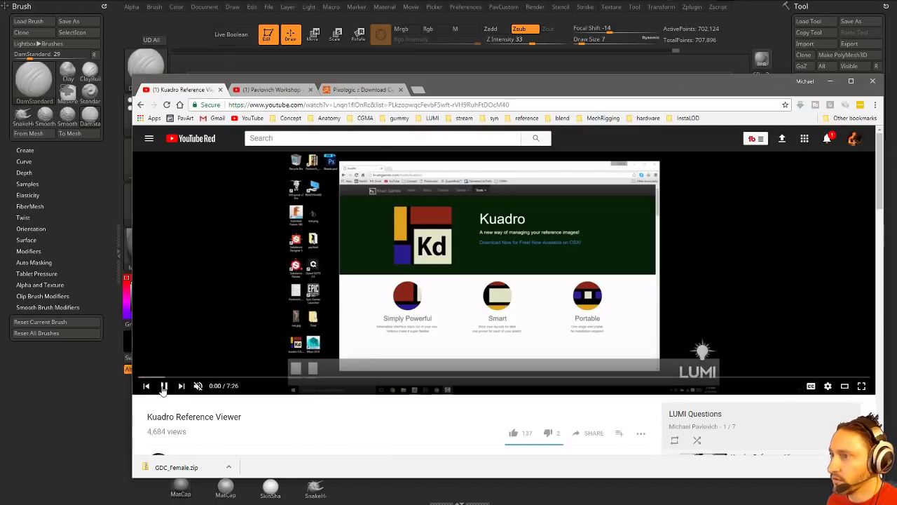
{"action": "scroll", "coordinate": [758, 347], "scroll_direction": "down", "scroll_amount": 3}
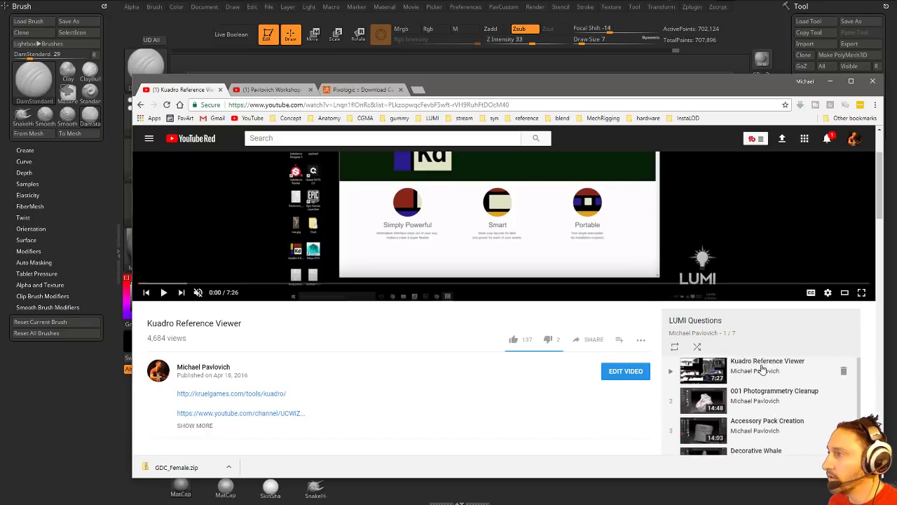
{"action": "scroll", "coordinate": [757, 372], "scroll_direction": "up", "scroll_amount": 1}
{"action": "left_click", "coordinate": [705, 395]}
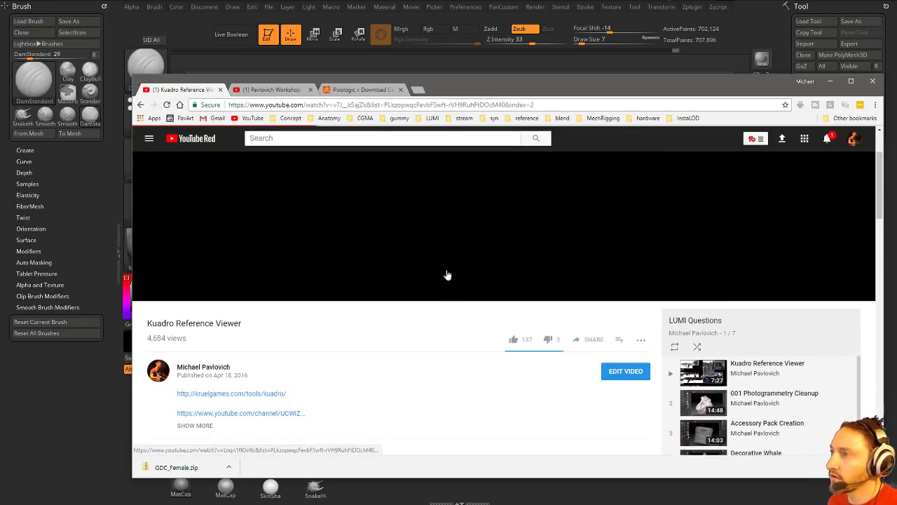
- Skim the 001 Photogrammetry Cleanup video in jumps from about 4:44 to about 13:56 and pause it
{"action": "left_click_drag", "start_coordinate": [246, 379], "coordinate": [371, 378]}
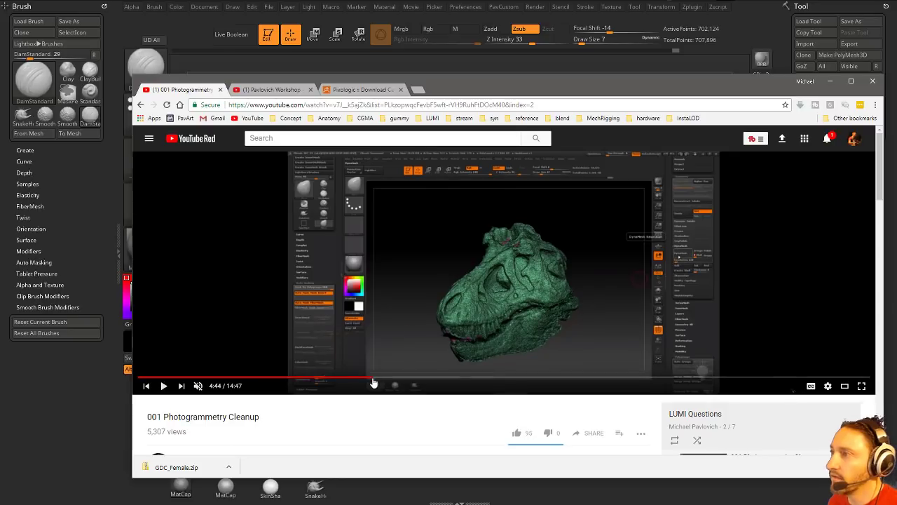
{"action": "left_click", "coordinate": [460, 379]}
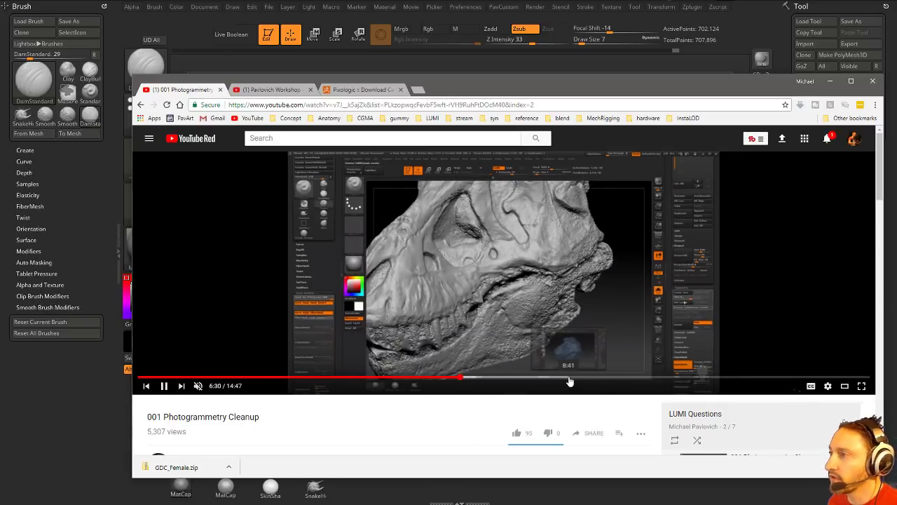
{"action": "left_click", "coordinate": [570, 379]}
{"action": "left_click", "coordinate": [681, 379]}
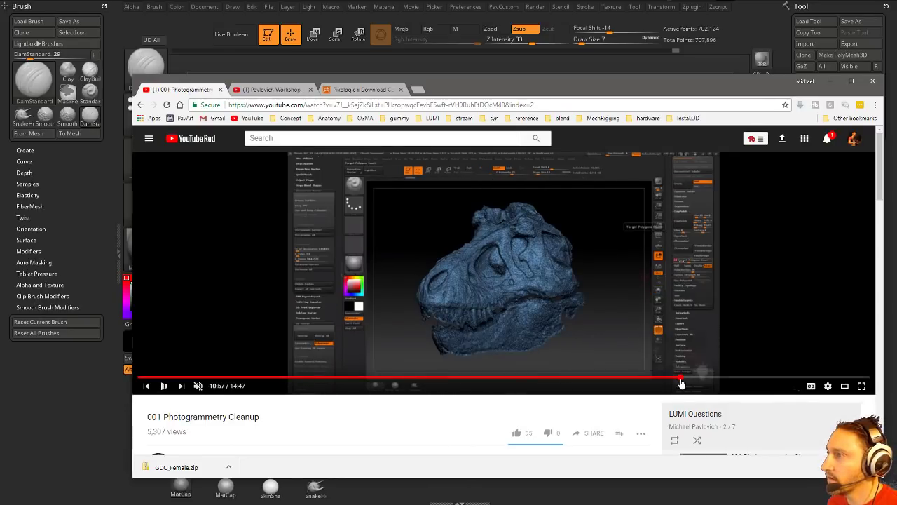
{"action": "left_click", "coordinate": [771, 379]}
{"action": "left_click", "coordinate": [829, 379]}
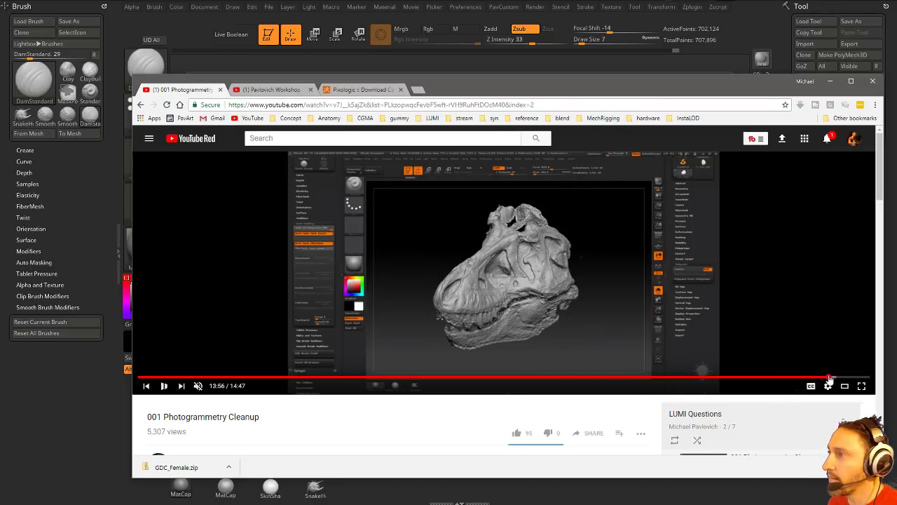
{"action": "left_click", "coordinate": [166, 386]}
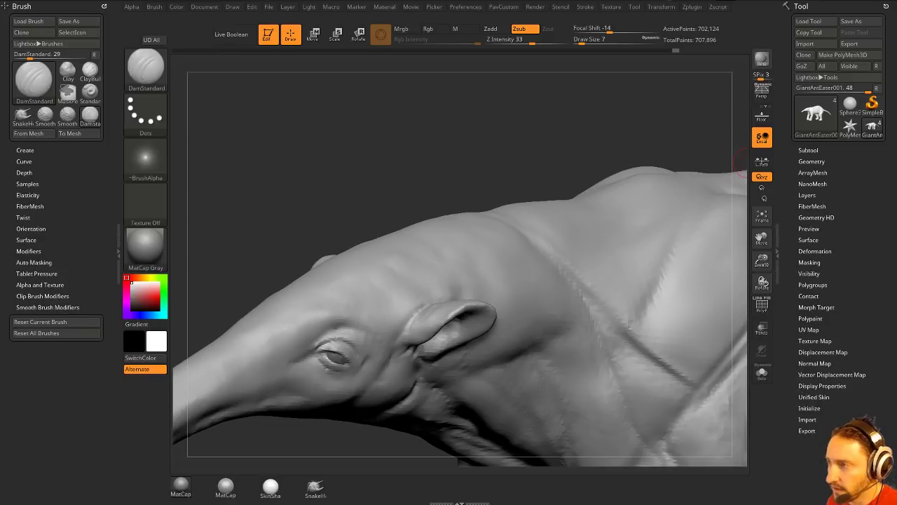
- Bring the browser back over ZBrush and open the InstaLOD playlist from the YouTube channel's playlists
{"action": "left_click_drag", "start_coordinate": [459, 204], "coordinate": [451, 170]}
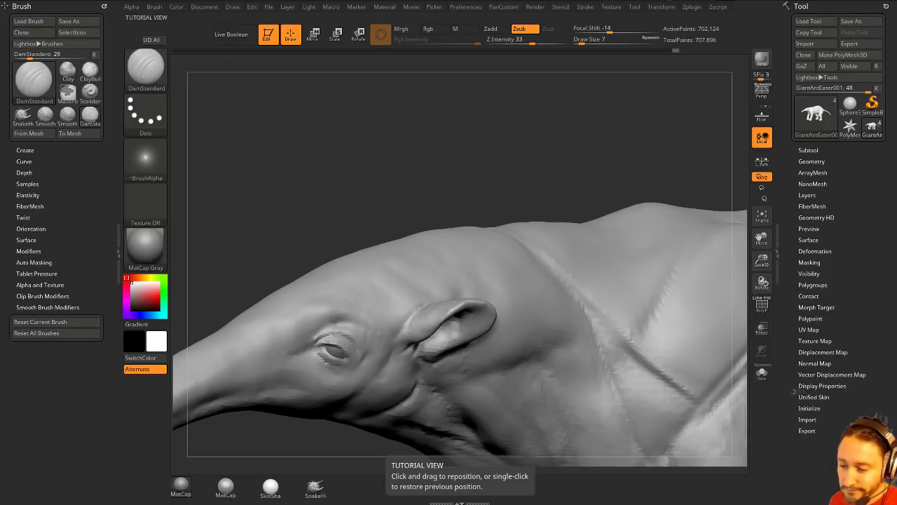
{"action": "left_click_drag", "start_coordinate": [483, 504], "coordinate": [461, 77]}
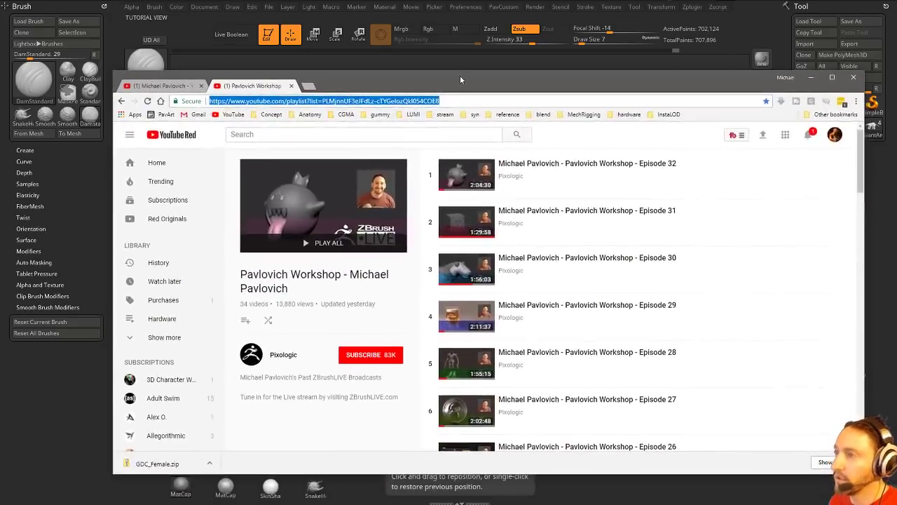
{"action": "left_click", "coordinate": [156, 86]}
{"action": "scroll", "coordinate": [315, 294], "scroll_direction": "down", "scroll_amount": 2}
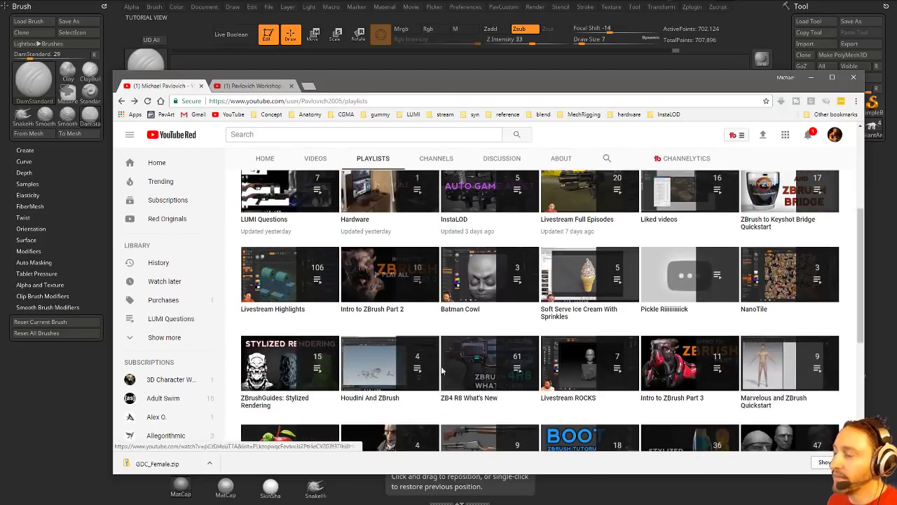
{"action": "scroll", "coordinate": [463, 308], "scroll_direction": "up", "scroll_amount": 2}
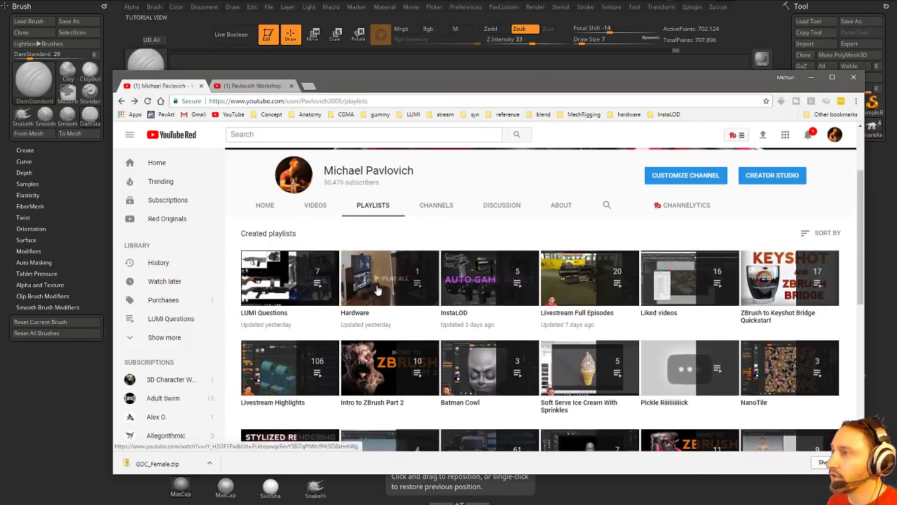
{"action": "left_click", "coordinate": [456, 319]}
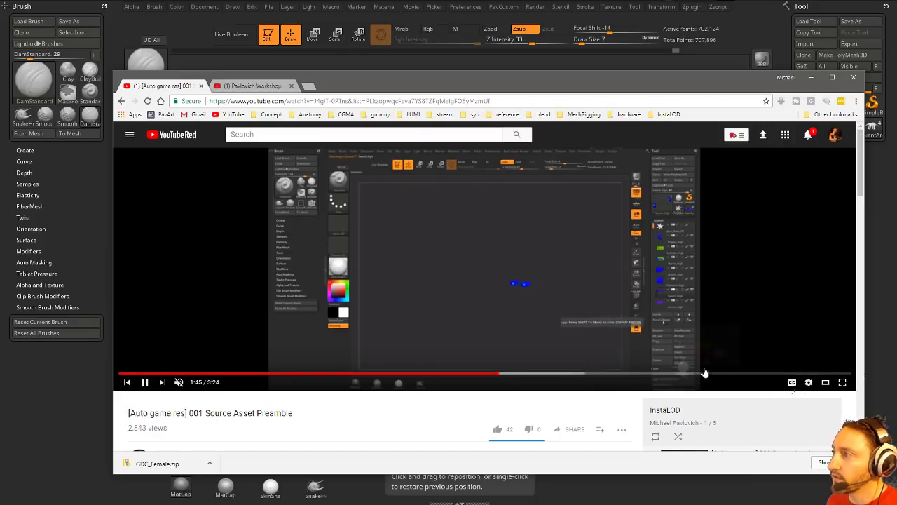
- Skim the 001 Source Asset Preamble video to the colored pistol at about 2:42, then open 002 InstaLOD Remesh to Export from the playlist
{"action": "left_click", "coordinate": [827, 373]}
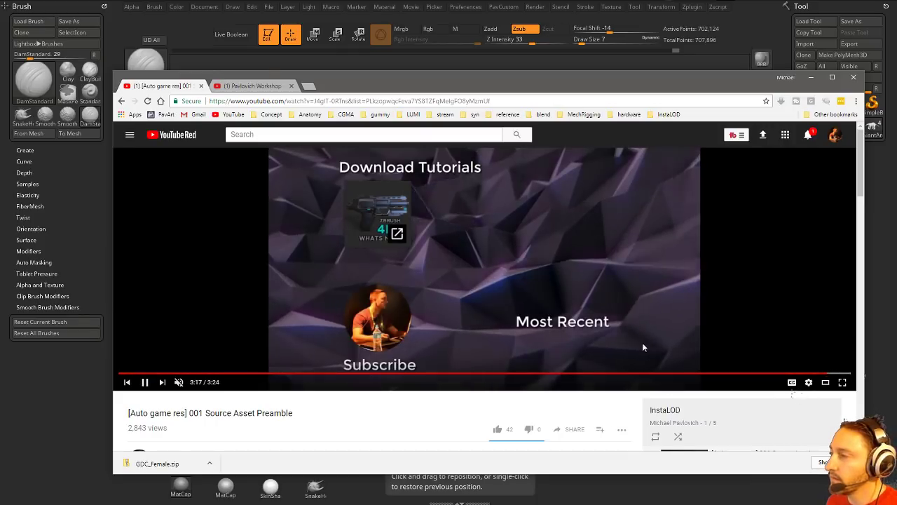
{"action": "left_click", "coordinate": [698, 375]}
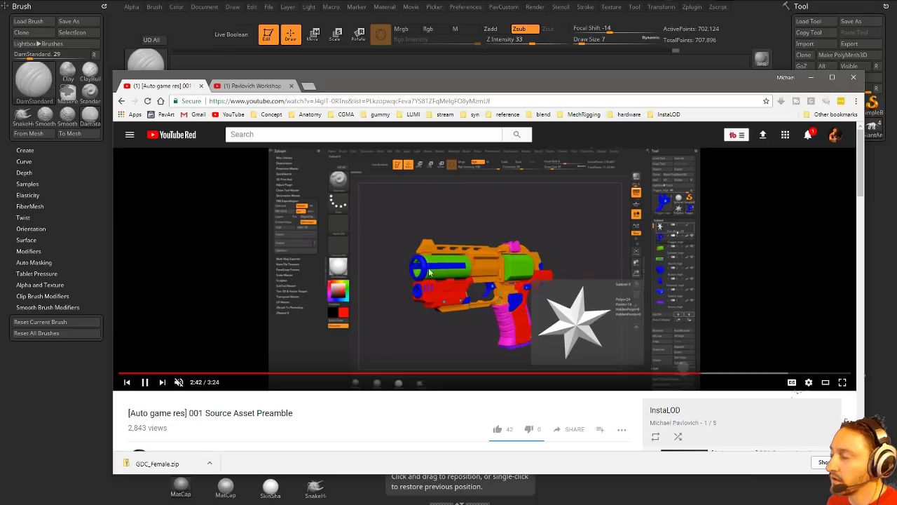
{"action": "scroll", "coordinate": [700, 371], "scroll_direction": "down", "scroll_amount": 3}
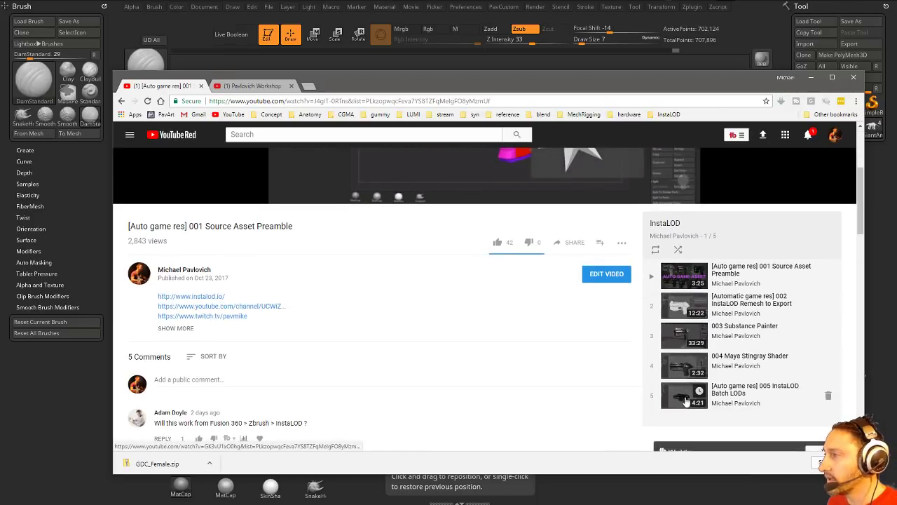
{"action": "scroll", "coordinate": [678, 349], "scroll_direction": "up", "scroll_amount": 1}
{"action": "left_click", "coordinate": [677, 350]}
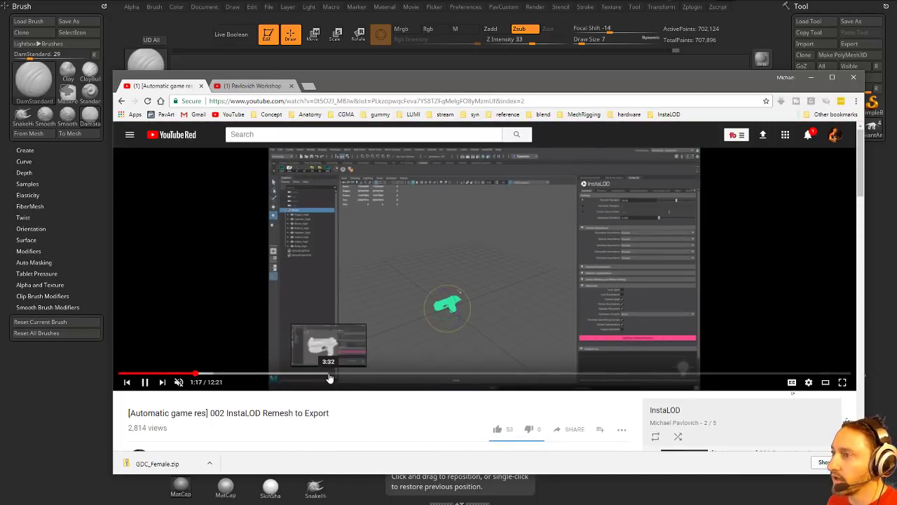
- Skim the InstaLOD Remesh to Export video from about 3:34 to 12:04, revisiting the remeshed pistol at about 9:10
{"action": "left_click", "coordinate": [330, 375]}
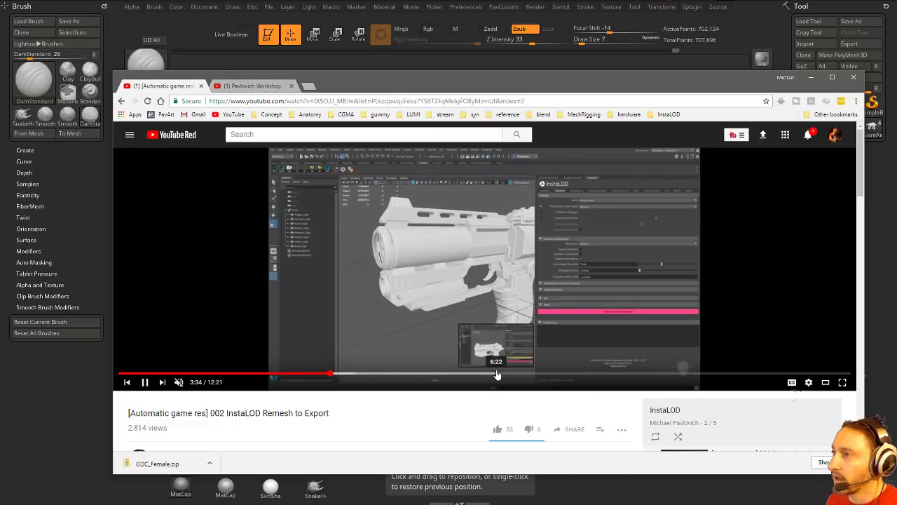
{"action": "left_click", "coordinate": [496, 375]}
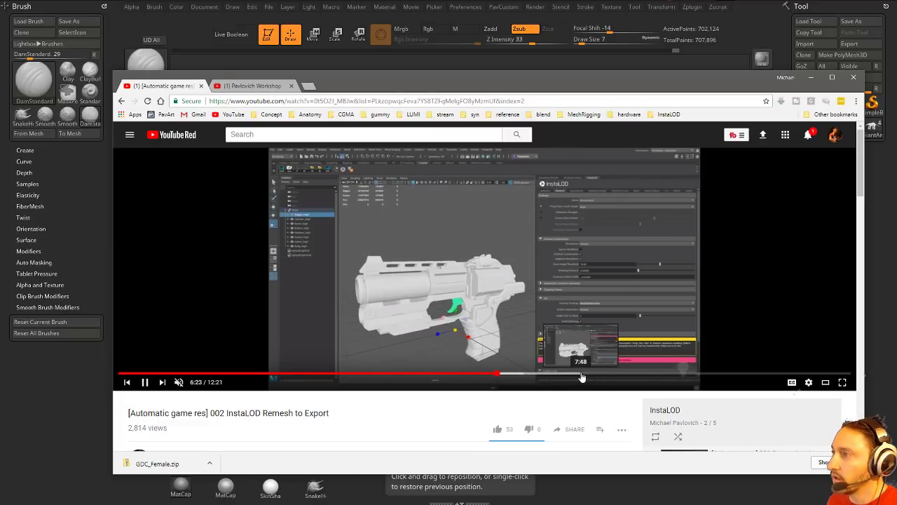
{"action": "left_click", "coordinate": [740, 375]}
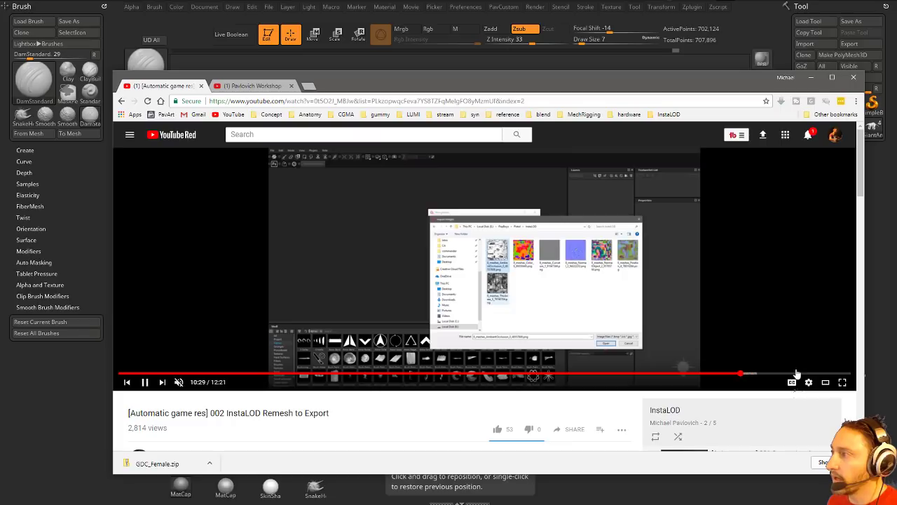
{"action": "left_click", "coordinate": [833, 375]}
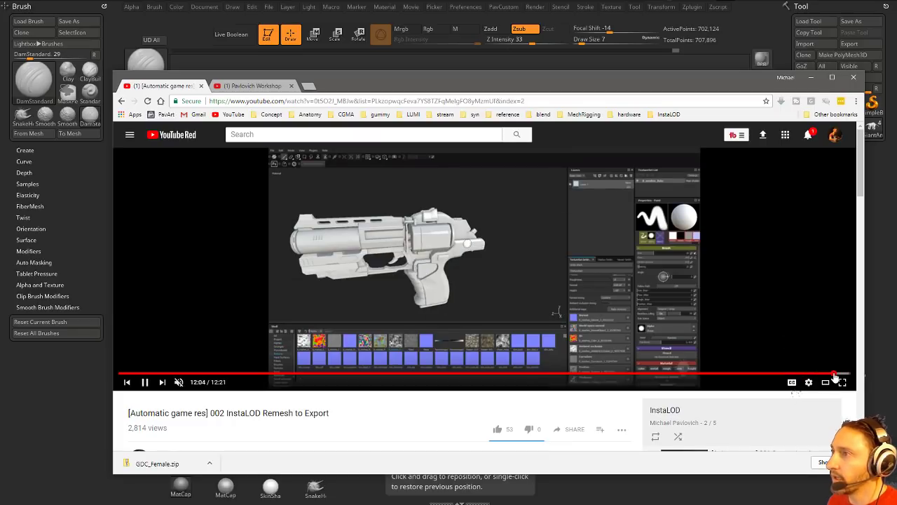
{"action": "left_click", "coordinate": [662, 375]}
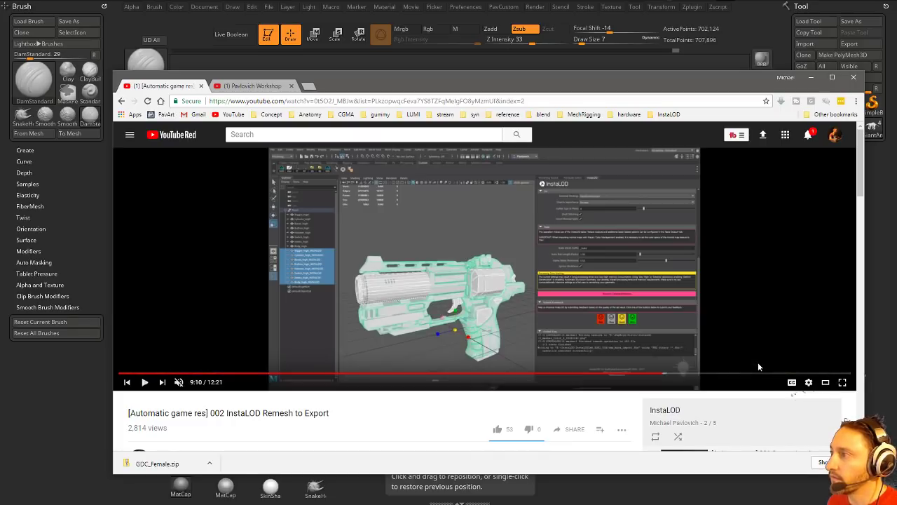
{"action": "left_click", "coordinate": [760, 375]}
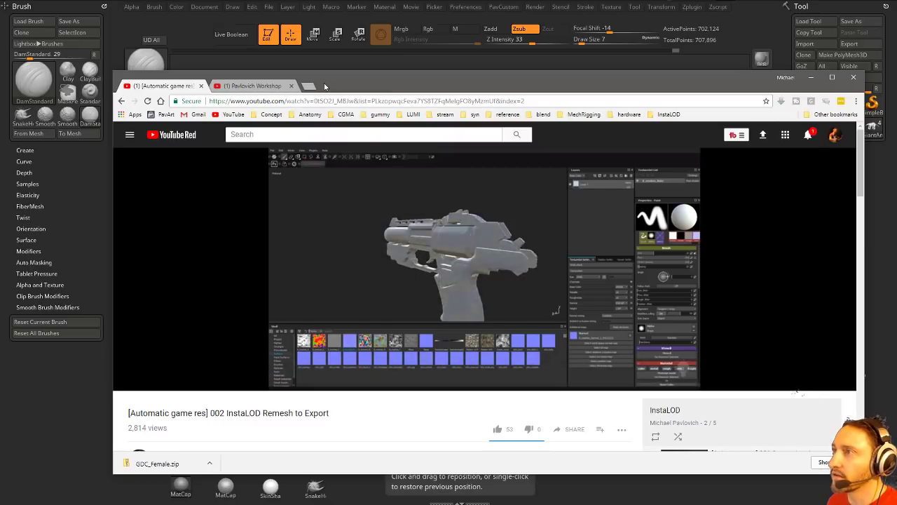
- Return to the channel's playlists, open Livestream Full Episodes, and skim PavWork 26 to the textured pistol at about 1:49:09
{"action": "left_click", "coordinate": [121, 102]}
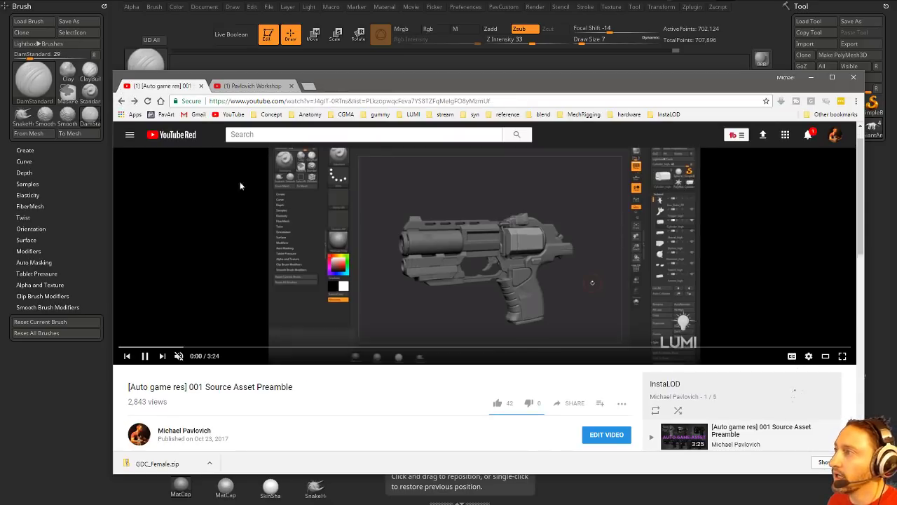
{"action": "left_click", "coordinate": [122, 101]}
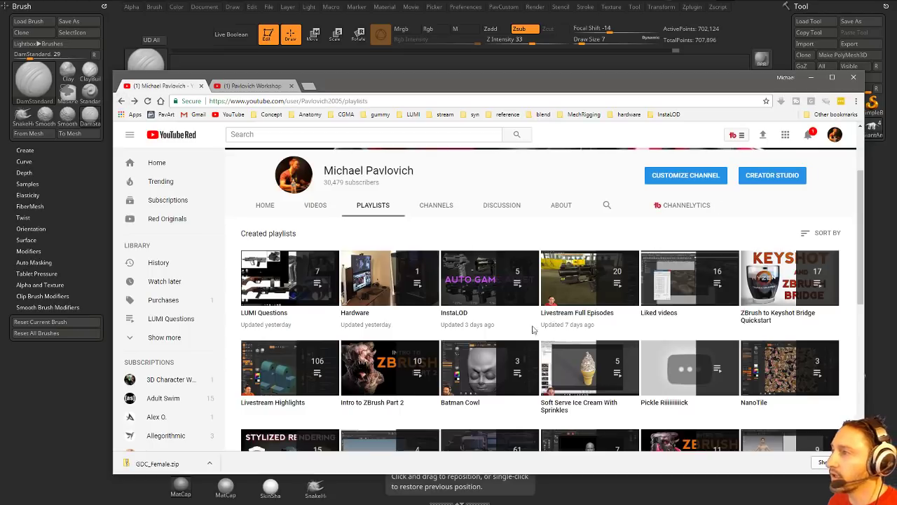
{"action": "left_click", "coordinate": [609, 317]}
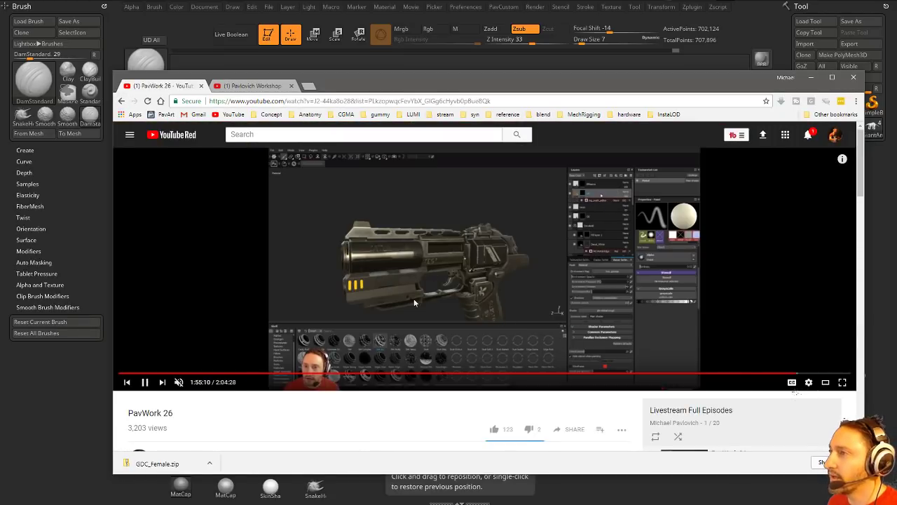
{"action": "left_click", "coordinate": [760, 373]}
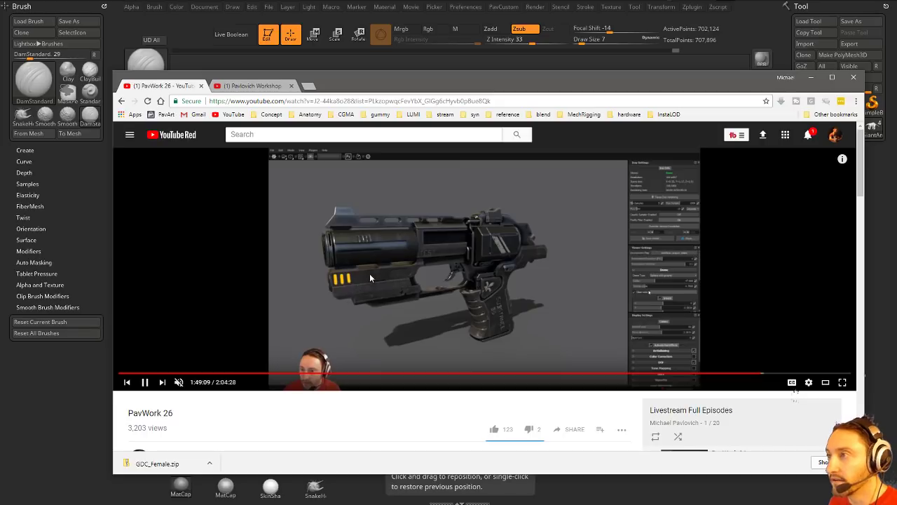
- Switch back to ZBrush and make the anteater body, GiantAntEater001, the active subtool
{"action": "left_click", "coordinate": [121, 101]}
{"action": "left_click", "coordinate": [811, 78]}
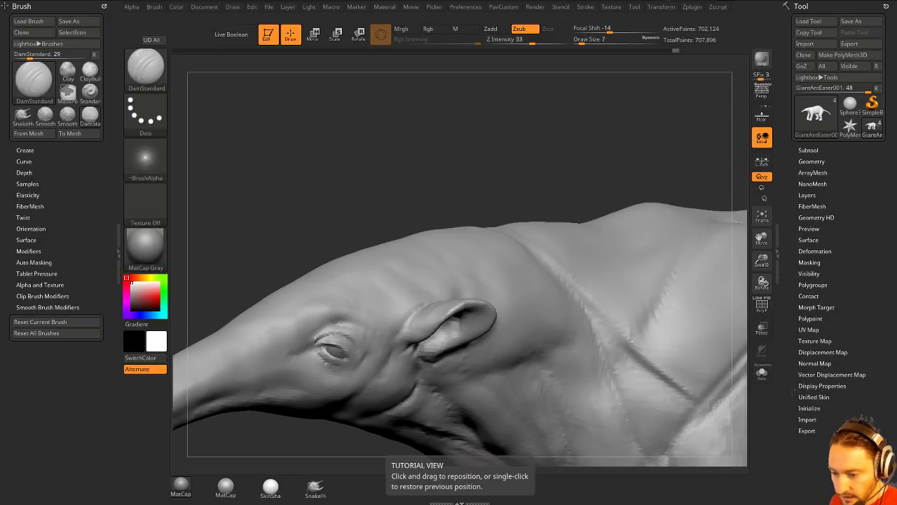
{"action": "left_click_drag", "start_coordinate": [451, 180], "coordinate": [477, 120]}
{"action": "left_click", "coordinate": [808, 150]}
{"action": "left_click", "coordinate": [841, 194]}
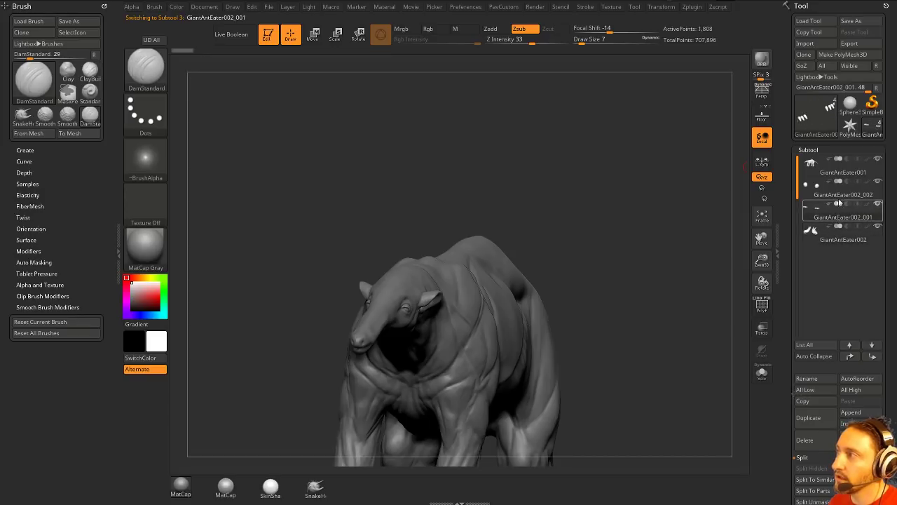
{"action": "left_click", "coordinate": [844, 173]}
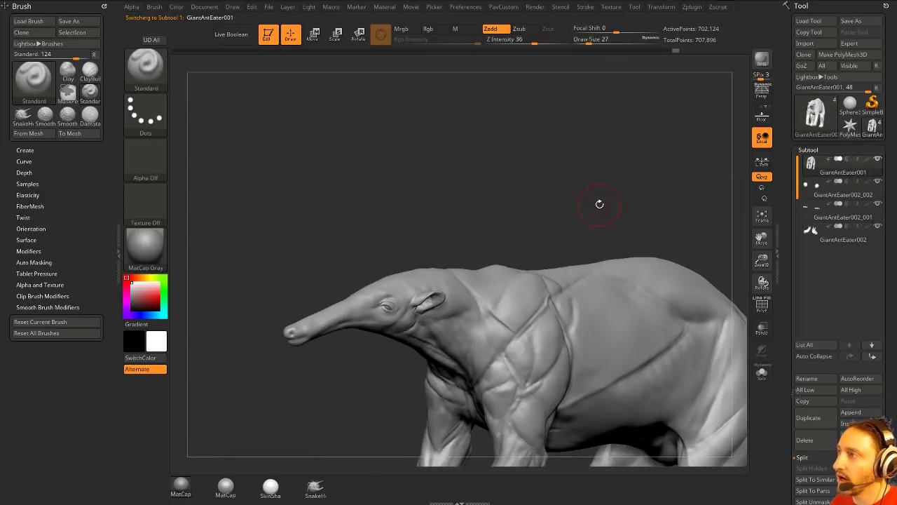
{"action": "left_click_drag", "start_coordinate": [597, 203], "coordinate": [468, 260]}
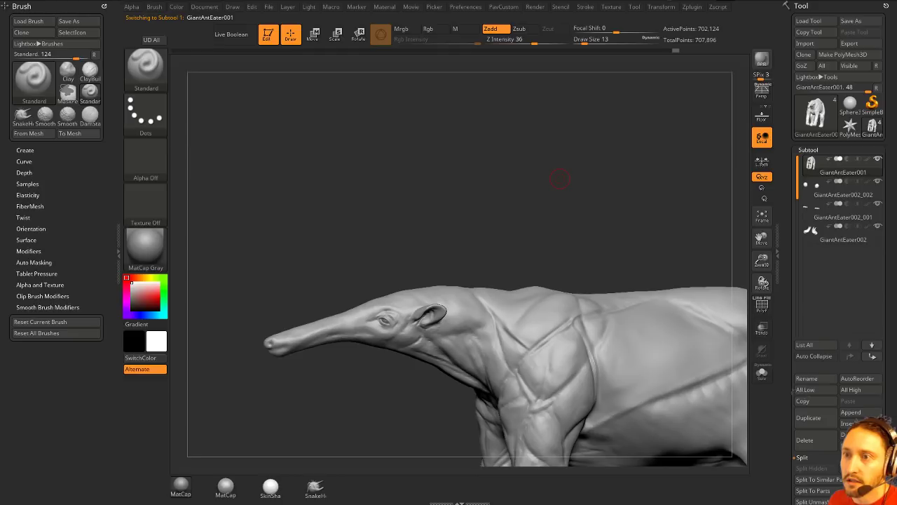
- Open the computer's System properties from This PC to view the processor and installed memory
{"action": "key", "text": "super+e"}
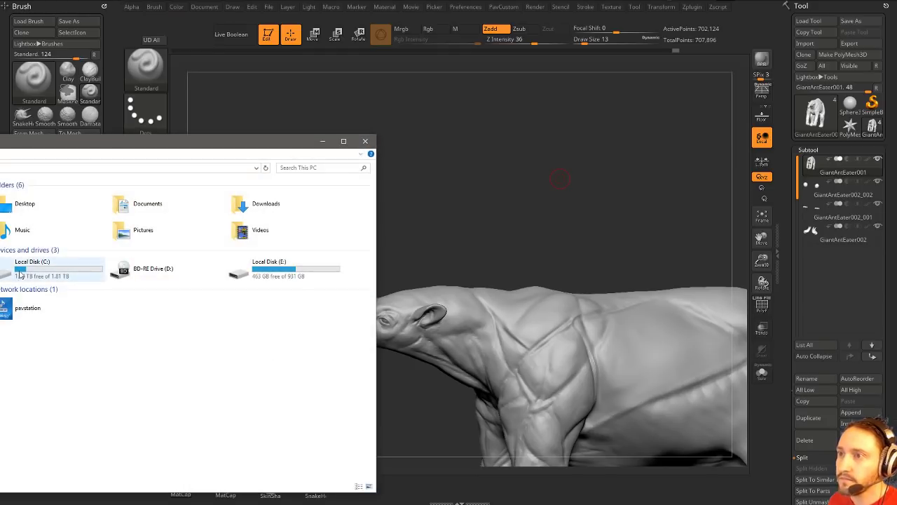
{"action": "left_click", "coordinate": [23, 269]}
{"action": "right_click", "coordinate": [23, 269]}
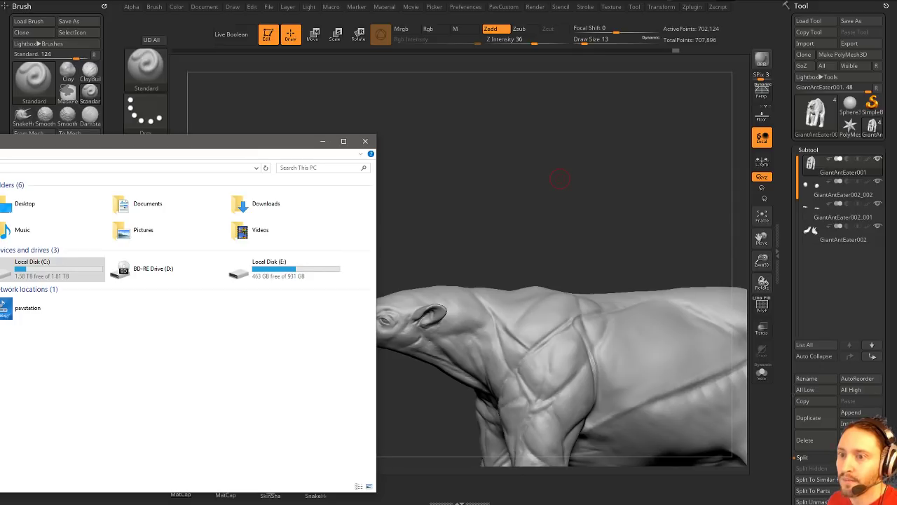
{"action": "left_click_drag", "start_coordinate": [349, 115], "coordinate": [427, 80]}
{"action": "left_click_drag", "start_coordinate": [159, 146], "coordinate": [2, 502]}
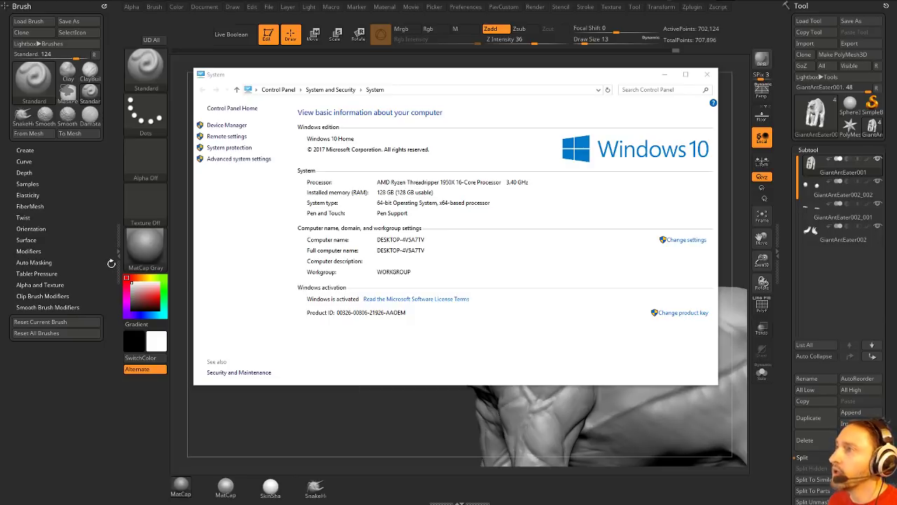
- Examine the CPU performance graphs in Task Manager, then clear Task Manager and the System window off the ZBrush canvas
{"action": "key", "text": "ctrl+shift+Escape"}
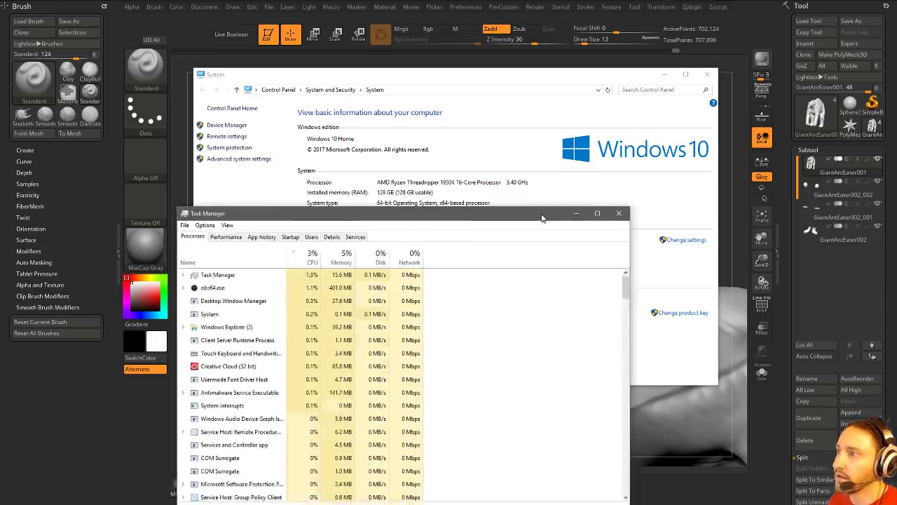
{"action": "left_click", "coordinate": [225, 172]}
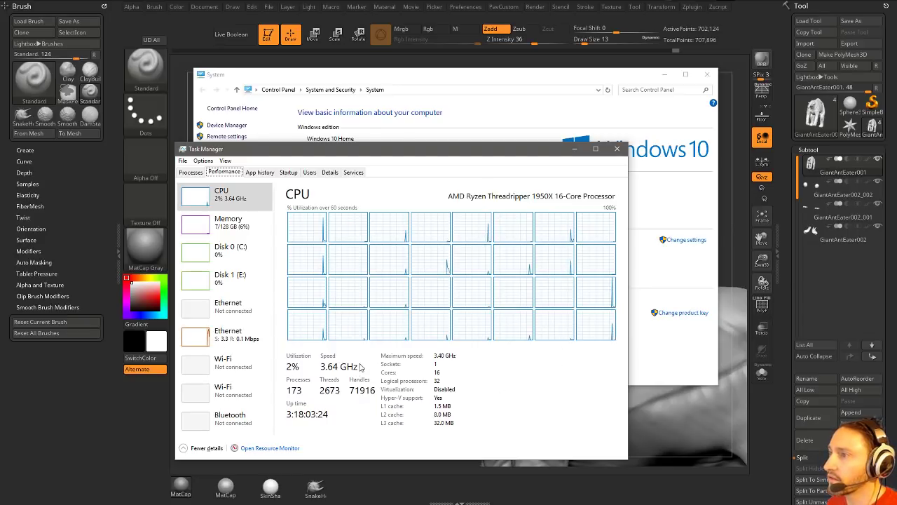
{"action": "left_click_drag", "start_coordinate": [412, 151], "coordinate": [0, 151]}
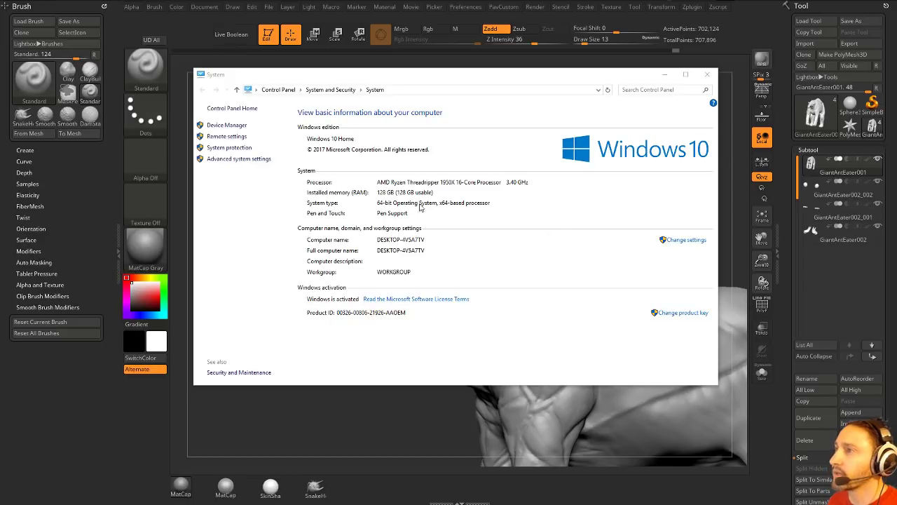
{"action": "left_click_drag", "start_coordinate": [459, 75], "coordinate": [602, 503]}
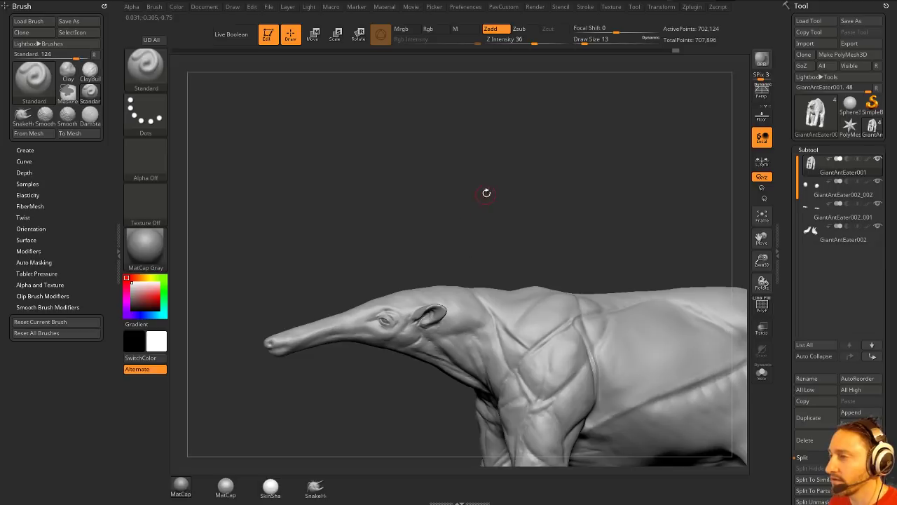
- Refine the tip of the anteater's snout with the DamStandard brush at draw size 8
{"action": "left_click_drag", "start_coordinate": [486, 194], "coordinate": [526, 182]}
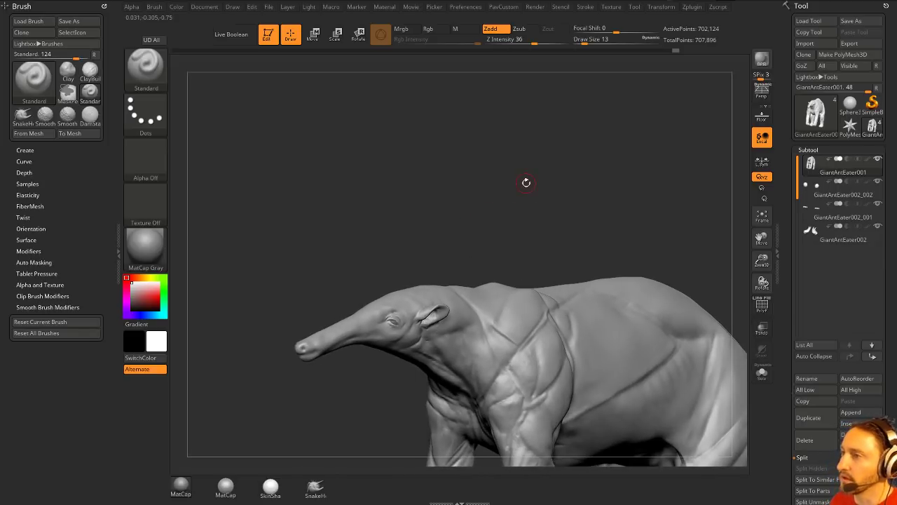
{"action": "left_click_drag", "start_coordinate": [334, 159], "coordinate": [351, 166], "text": "alt"}
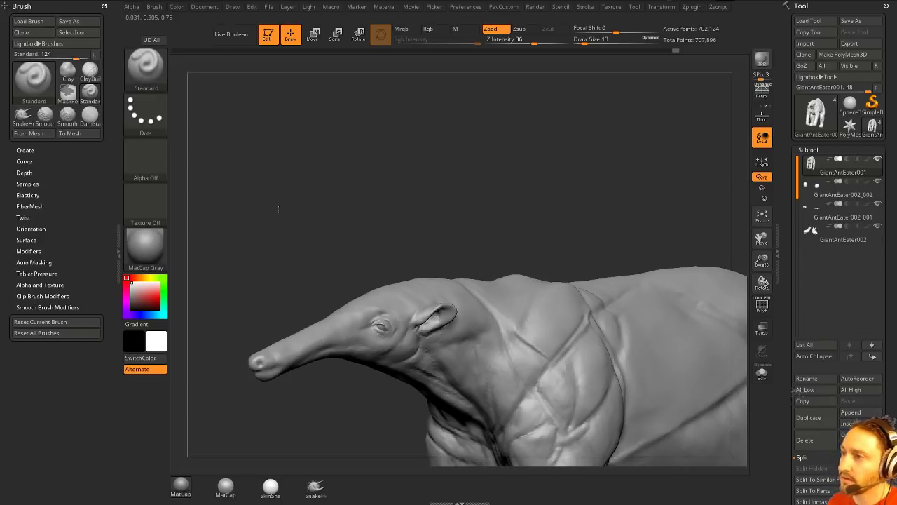
{"action": "mouse_move", "coordinate": [272, 193]}
{"action": "left_mouse_down", "text": "alt"}
{"action": "mouse_move", "coordinate": [338, 174]}
{"action": "mouse_move", "coordinate": [325, 166]}
{"action": "mouse_move", "coordinate": [326, 233]}
{"action": "left_mouse_up", "text": "alt"}
{"action": "key", "text": "b"}
{"action": "key", "text": "d"}
{"action": "key", "text": "s"}
{"action": "key", "text": "s"}
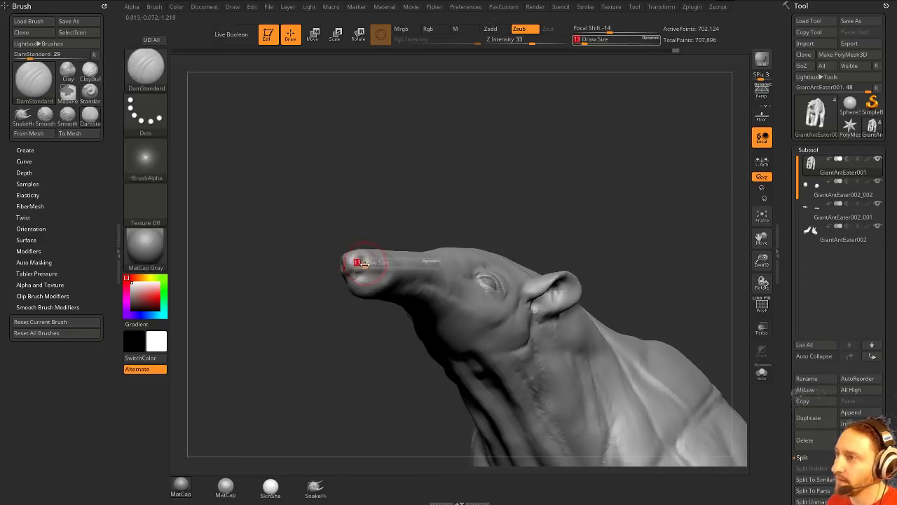
{"action": "left_click_drag", "start_coordinate": [359, 261], "coordinate": [370, 277]}
{"action": "left_click_drag", "start_coordinate": [440, 230], "coordinate": [484, 189]}
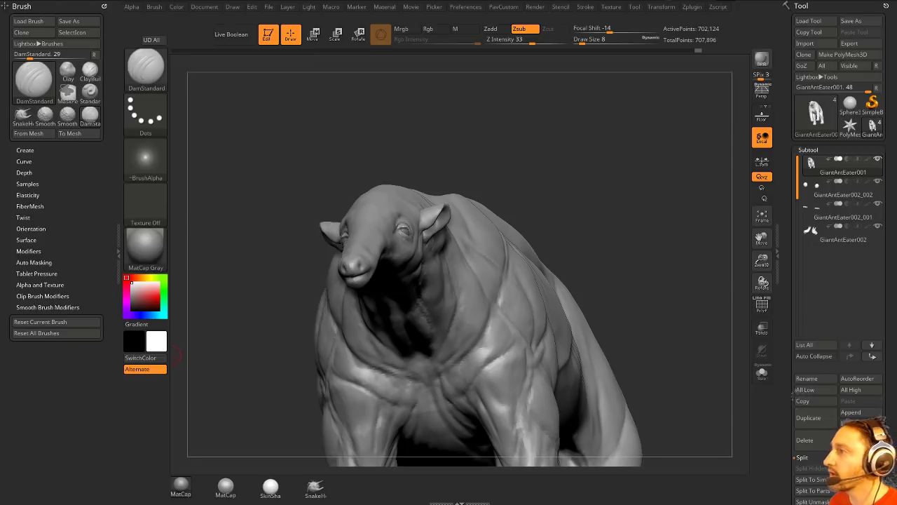
- Open the body's DynaMesh settings and turn on PolyFrame to examine the topology around the head, eye and ears
{"action": "left_click_drag", "start_coordinate": [668, 356], "coordinate": [731, 326]}
{"action": "scroll", "coordinate": [791, 205], "scroll_direction": "down", "scroll_amount": 5}
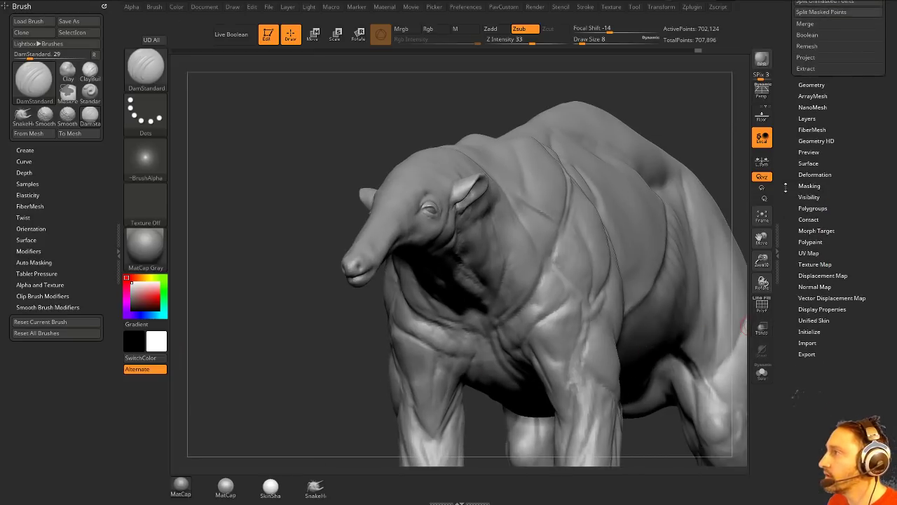
{"action": "left_click", "coordinate": [811, 215]}
{"action": "scroll", "coordinate": [813, 231], "scroll_direction": "down", "scroll_amount": 3}
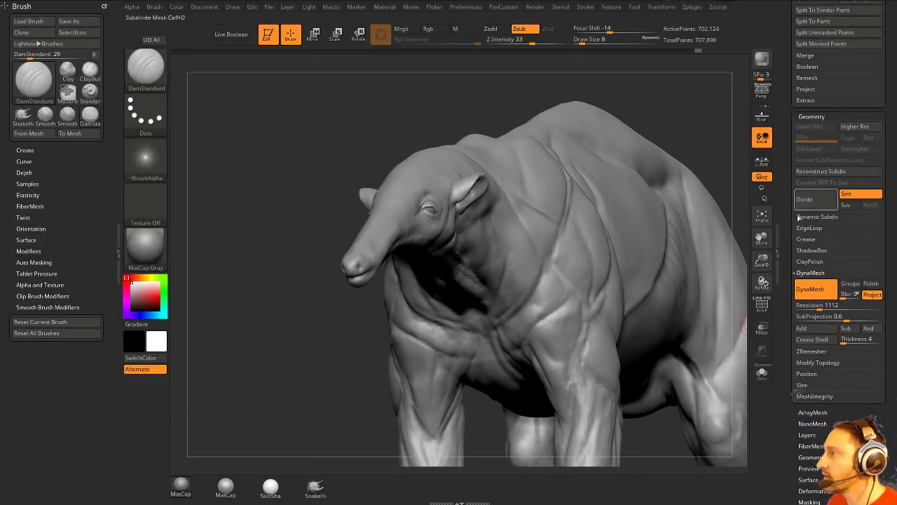
{"action": "left_click", "coordinate": [821, 316]}
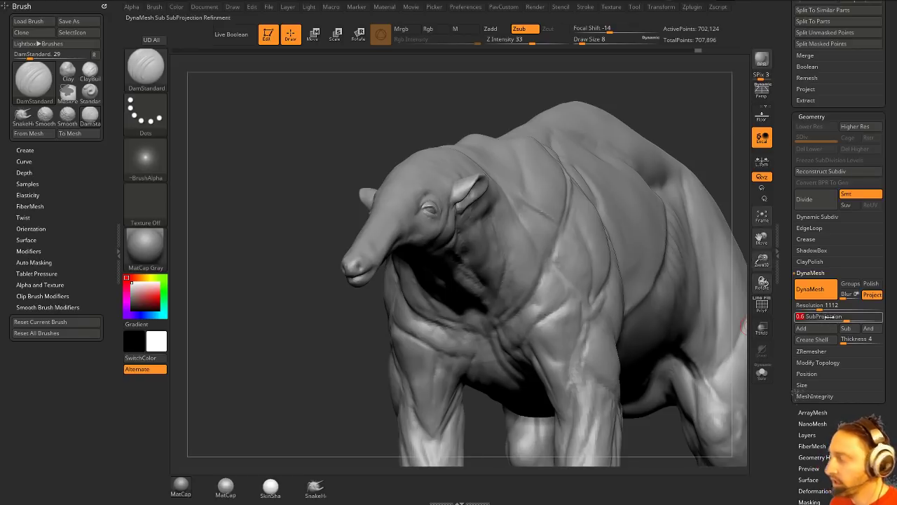
{"action": "left_click", "coordinate": [762, 309]}
{"action": "left_click_drag", "start_coordinate": [282, 339], "coordinate": [221, 458], "text": "alt"}
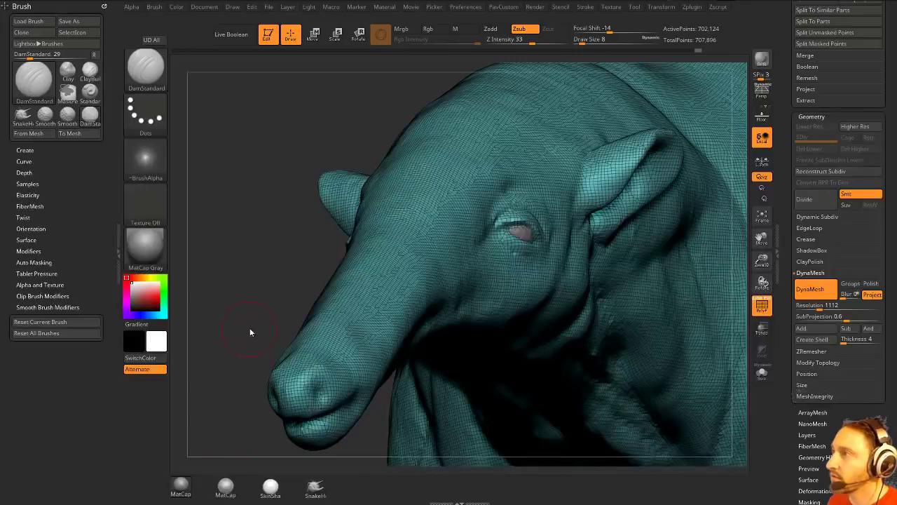
{"action": "left_click_drag", "start_coordinate": [241, 317], "coordinate": [161, 359], "text": "alt"}
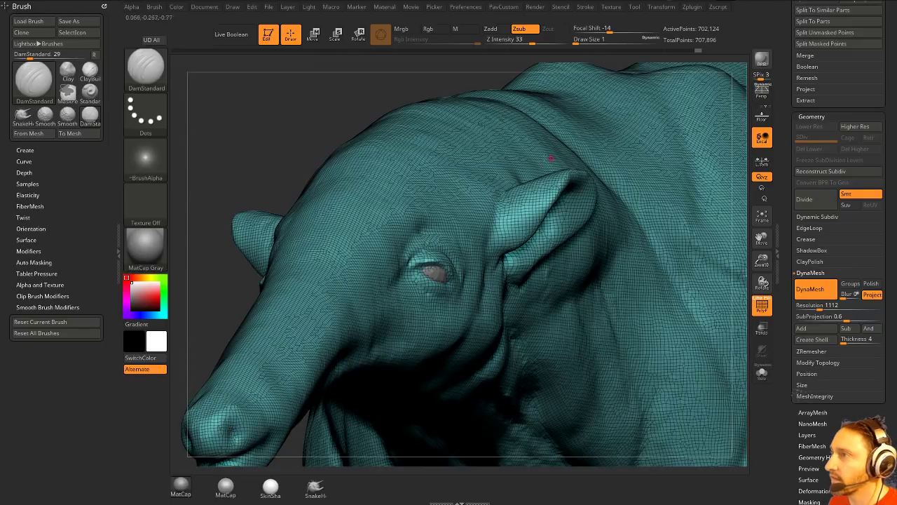
{"action": "left_click_drag", "start_coordinate": [305, 105], "coordinate": [345, 202]}
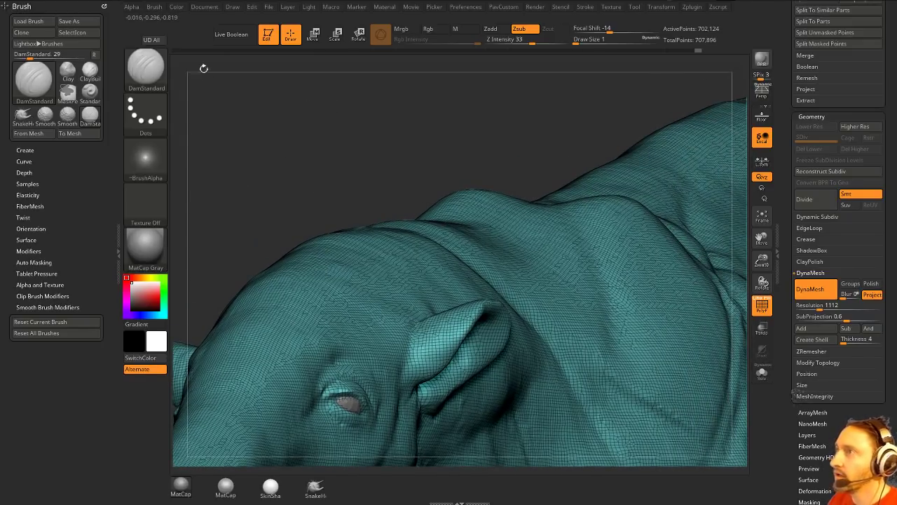
- Insert a CubeMid primitive from the IMM_Base_Primitives brush onto the anteater's back
{"action": "left_click_drag", "start_coordinate": [378, 121], "coordinate": [330, 77]}
{"action": "key", "text": "m"}
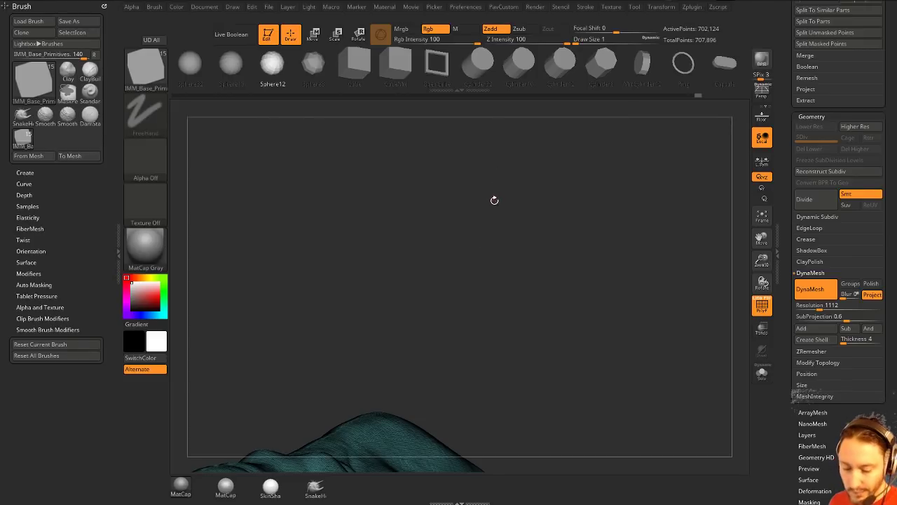
{"action": "key", "text": "m"}
{"action": "left_click", "coordinate": [561, 232]}
{"action": "left_click_drag", "start_coordinate": [537, 272], "coordinate": [490, 245]}
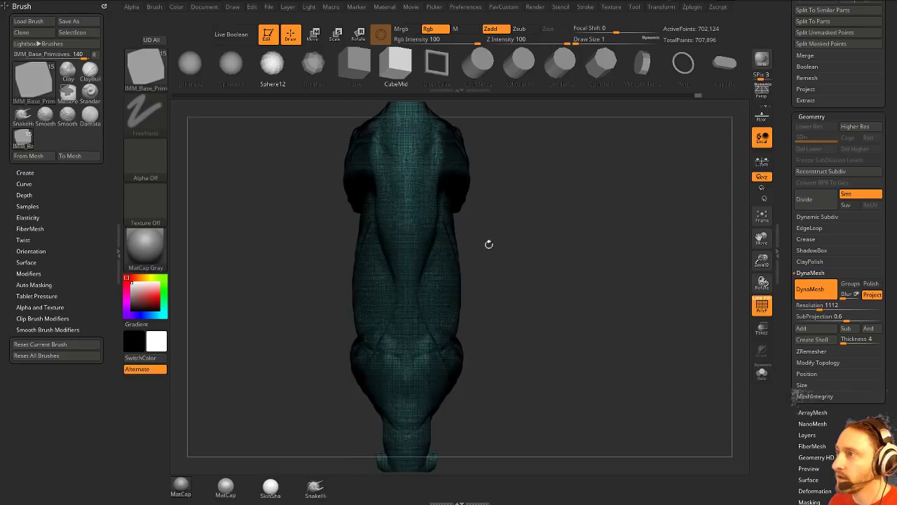
{"action": "left_click_drag", "start_coordinate": [408, 301], "coordinate": [410, 342]}
{"action": "left_click_drag", "start_coordinate": [494, 295], "coordinate": [569, 199]}
- Split the inserted cube into its own subtool, make it active, and remesh it with DynaMesh at resolution 1112
{"action": "mouse_move", "coordinate": [501, 8]}
{"action": "left_click", "coordinate": [544, 276]}
{"action": "left_click", "coordinate": [449, 242], "text": "alt"}
{"action": "left_click_drag", "start_coordinate": [551, 240], "coordinate": [580, 203], "text": "alt"}
{"action": "left_click_drag", "start_coordinate": [591, 202], "coordinate": [626, 259], "text": "ctrl"}
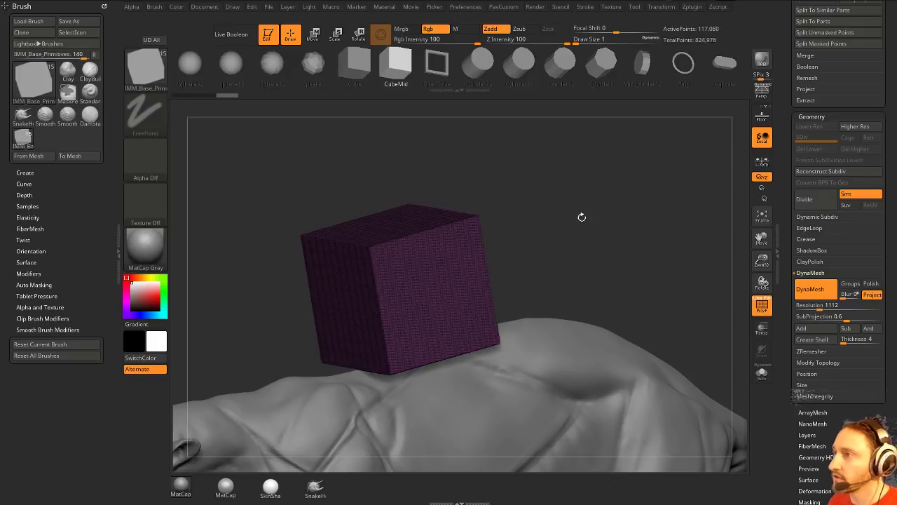
- Set the DynaMesh SubProjection to 0.5 and remesh the cube to compare its surface and edge topology
{"action": "left_click_drag", "start_coordinate": [577, 192], "coordinate": [707, 246], "text": "alt"}
{"action": "left_click_drag", "start_coordinate": [733, 191], "coordinate": [666, 305], "text": "alt"}
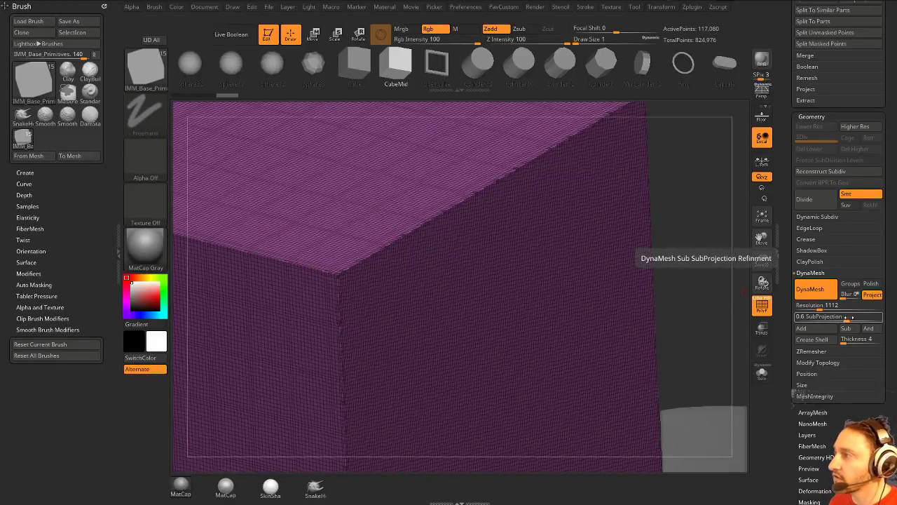
{"action": "left_click_drag", "start_coordinate": [848, 317], "coordinate": [852, 321]}
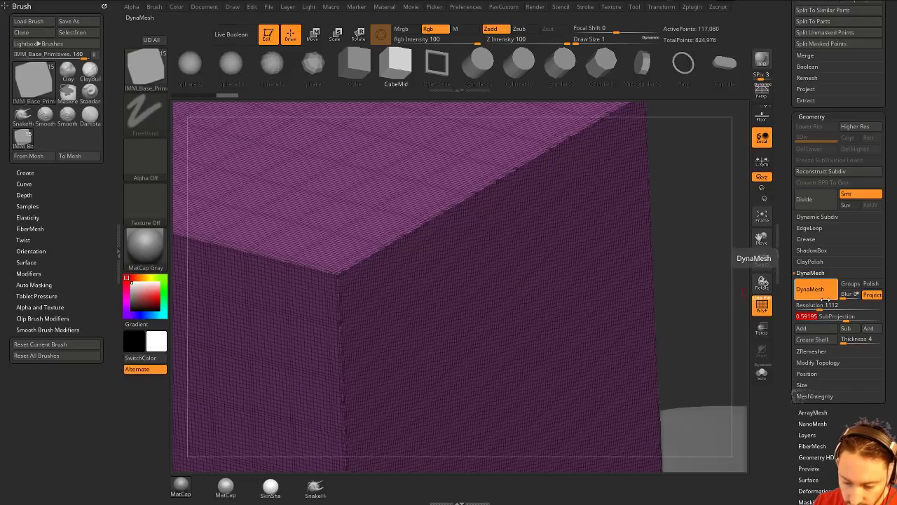
{"action": "type", "text": ".5"}
{"action": "key", "text": "Return"}
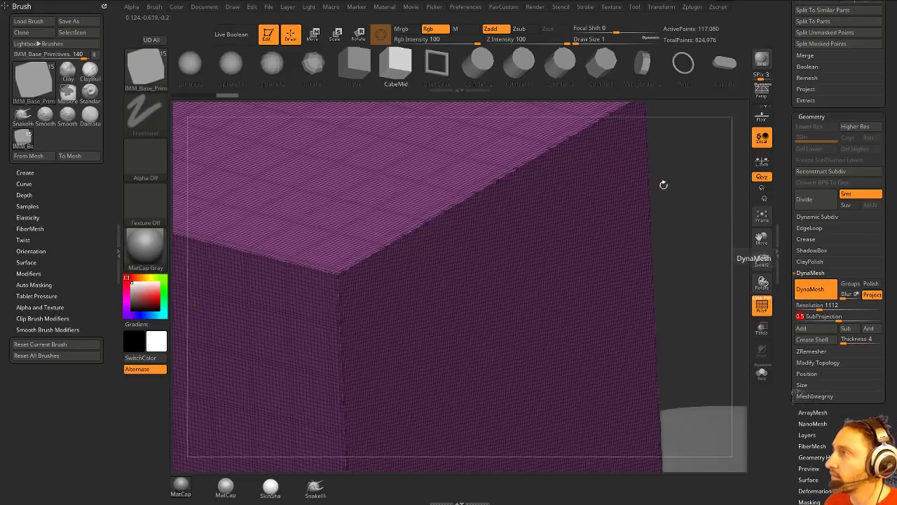
{"action": "left_click_drag", "start_coordinate": [664, 186], "coordinate": [698, 213]}
{"action": "left_click_drag", "start_coordinate": [698, 182], "coordinate": [687, 92], "text": "ctrl"}
{"action": "left_click_drag", "start_coordinate": [671, 177], "coordinate": [588, 160], "text": "alt"}
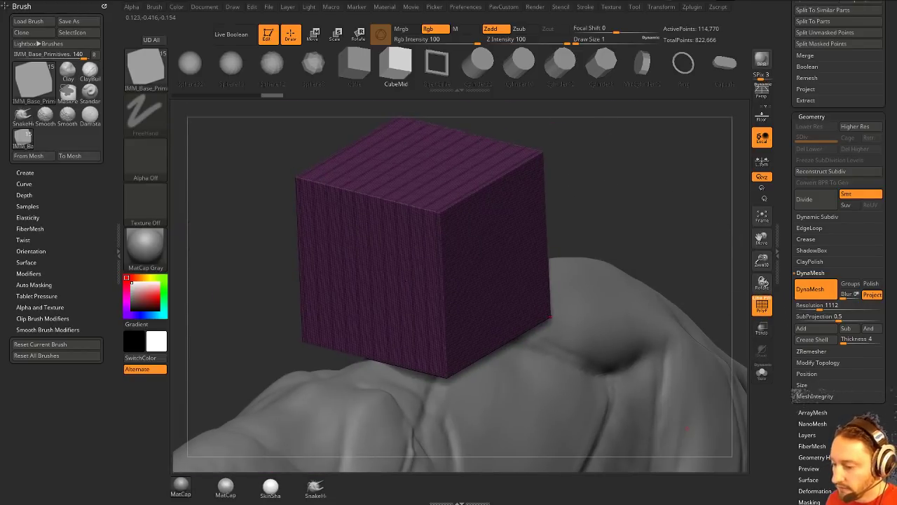
- Switch to the browser and open the ZB4 R8 What's New playlist from the channel's playlists
{"action": "key", "text": "alt+Tab"}
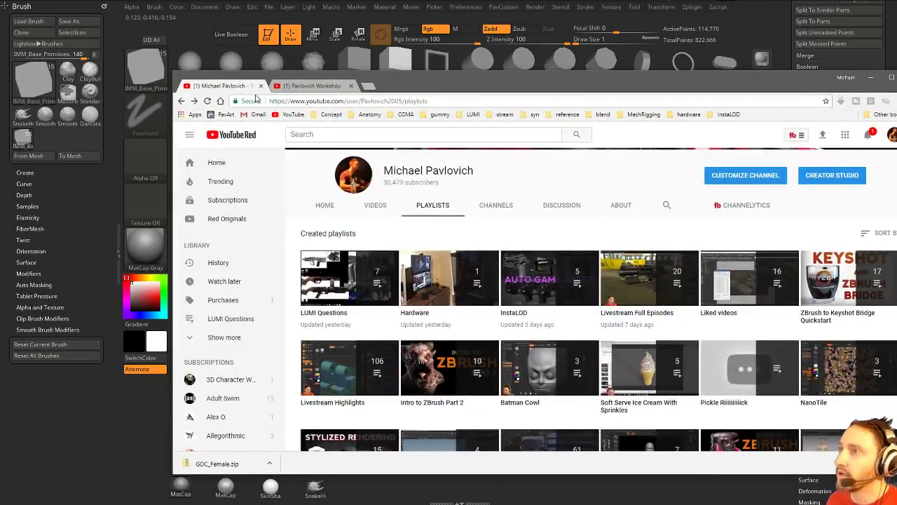
{"action": "scroll", "coordinate": [469, 265], "scroll_direction": "down", "scroll_amount": 1}
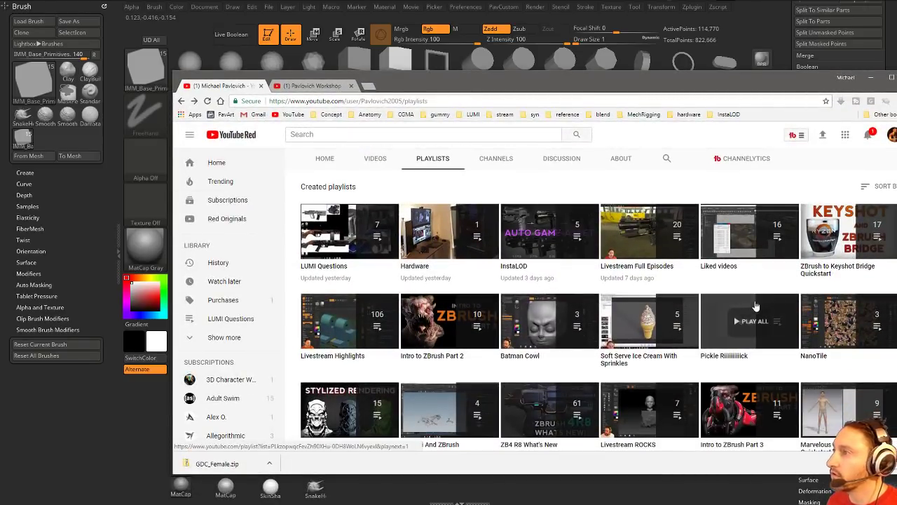
{"action": "scroll", "coordinate": [505, 411], "scroll_direction": "down", "scroll_amount": 1}
{"action": "left_click", "coordinate": [516, 398]}
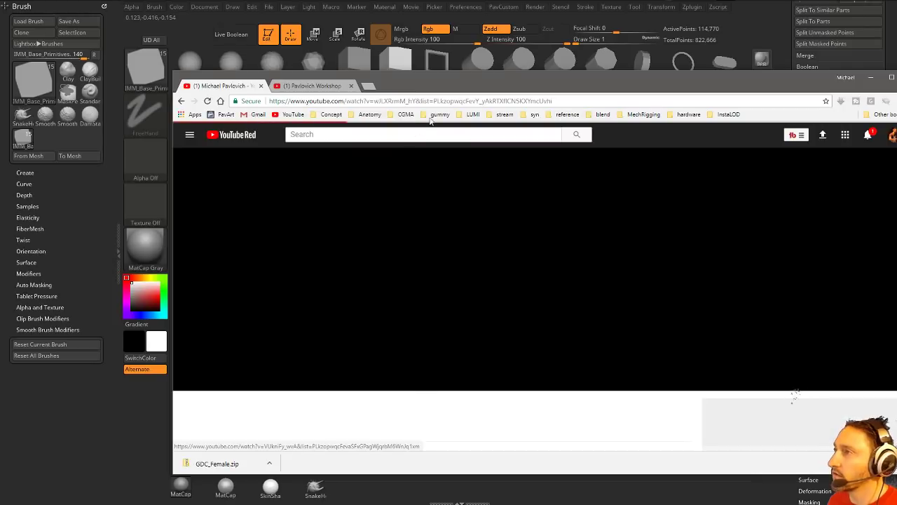
- Select the opened playlist video's web address, return to the channel's playlists page, and switch back to ZBrush
{"action": "left_click", "coordinate": [456, 101]}
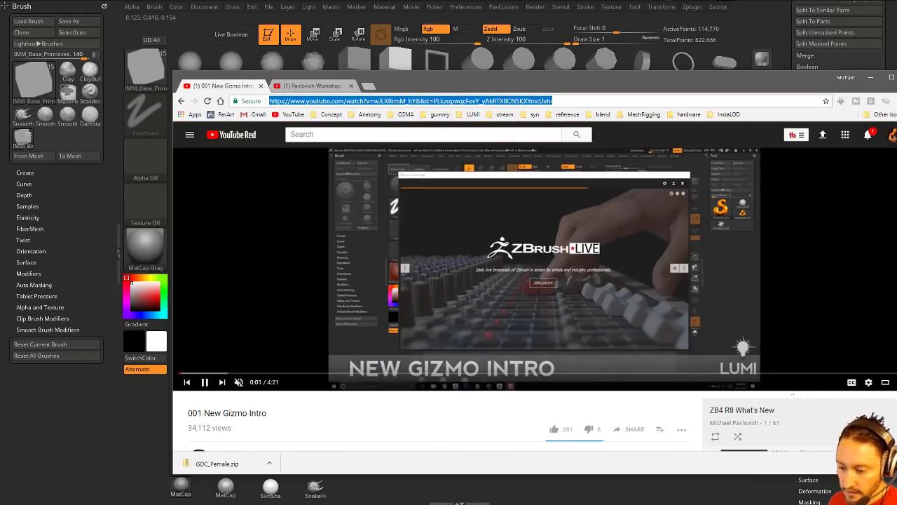
{"action": "key", "text": "alt+Tab"}
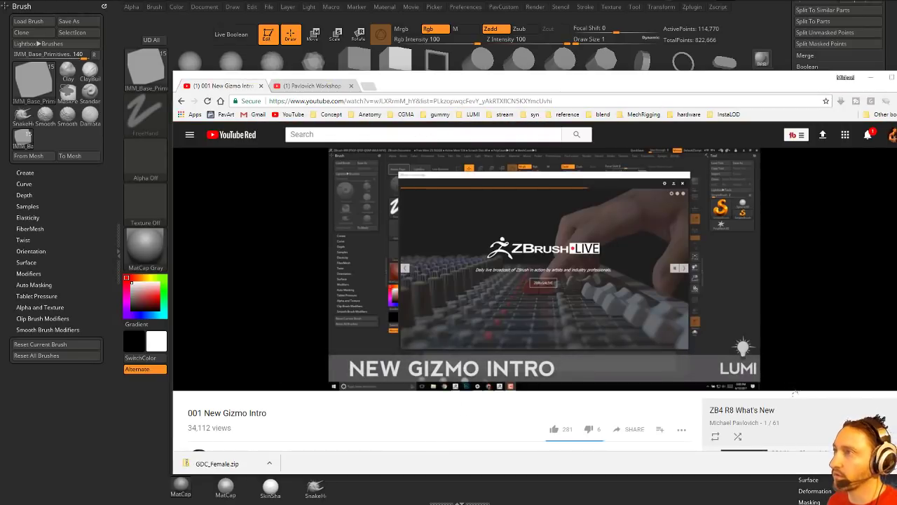
{"action": "left_click", "coordinate": [182, 103]}
{"action": "left_click", "coordinate": [182, 102]}
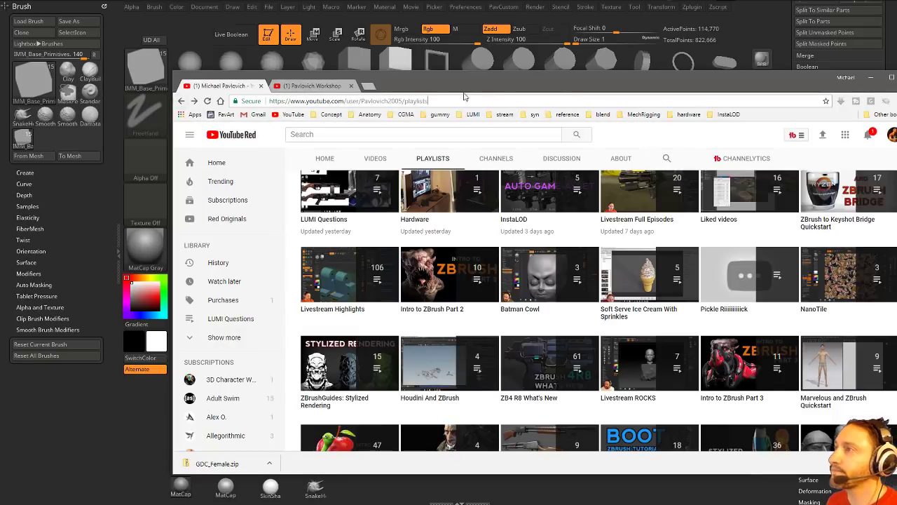
{"action": "key", "text": "alt+Tab"}
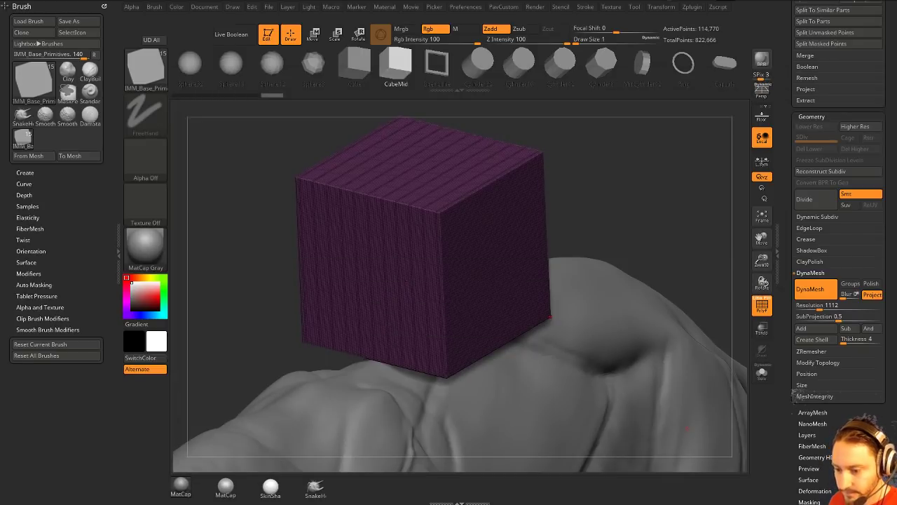
- Delete the test cube subtool and frame the remaining model
{"action": "left_click_drag", "start_coordinate": [671, 187], "coordinate": [663, 159]}
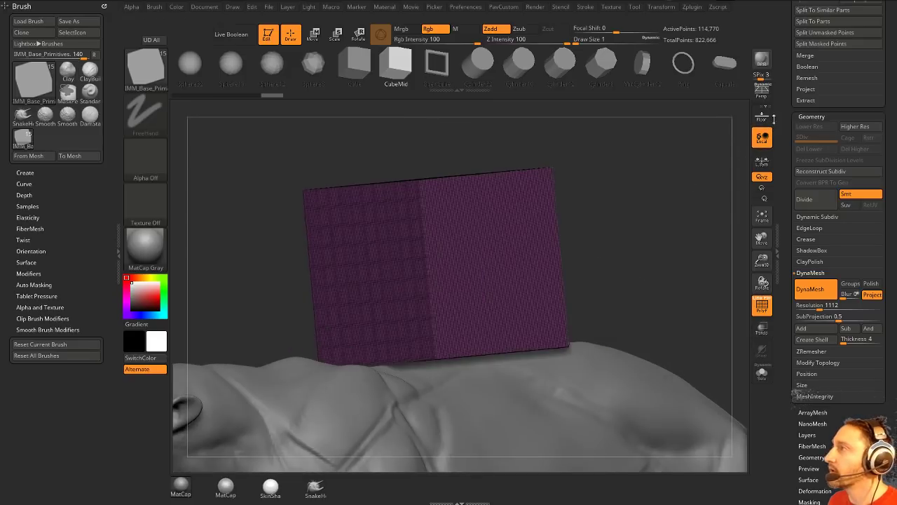
{"action": "left_click_drag", "start_coordinate": [783, 109], "coordinate": [786, 296]}
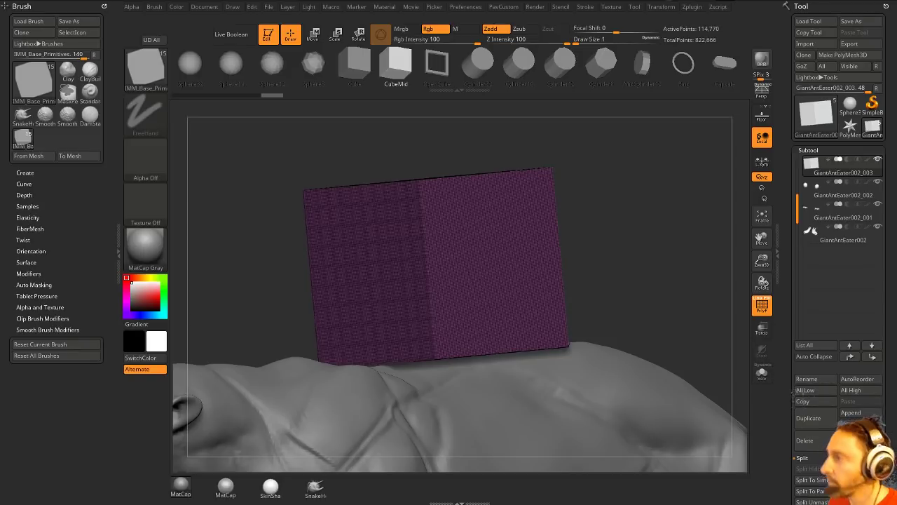
{"action": "left_click", "coordinate": [804, 440]}
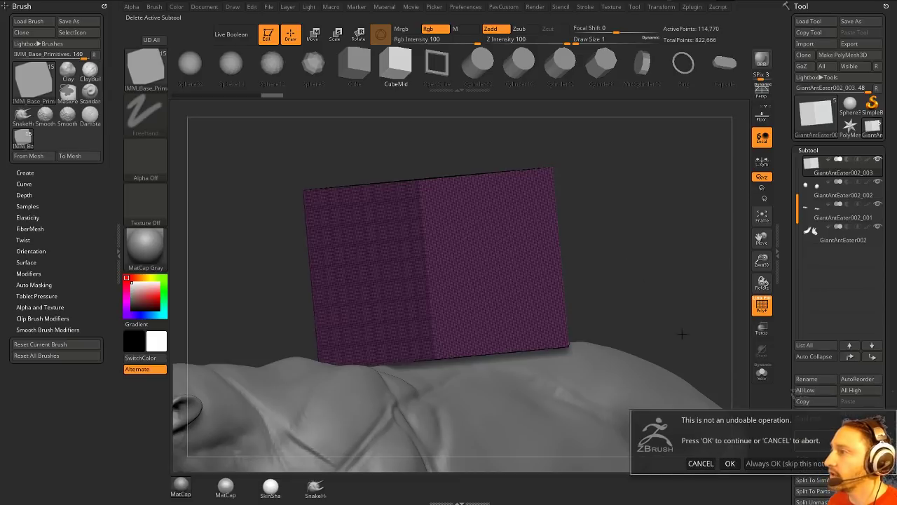
{"action": "left_click", "coordinate": [729, 463]}
{"action": "key", "text": "f"}
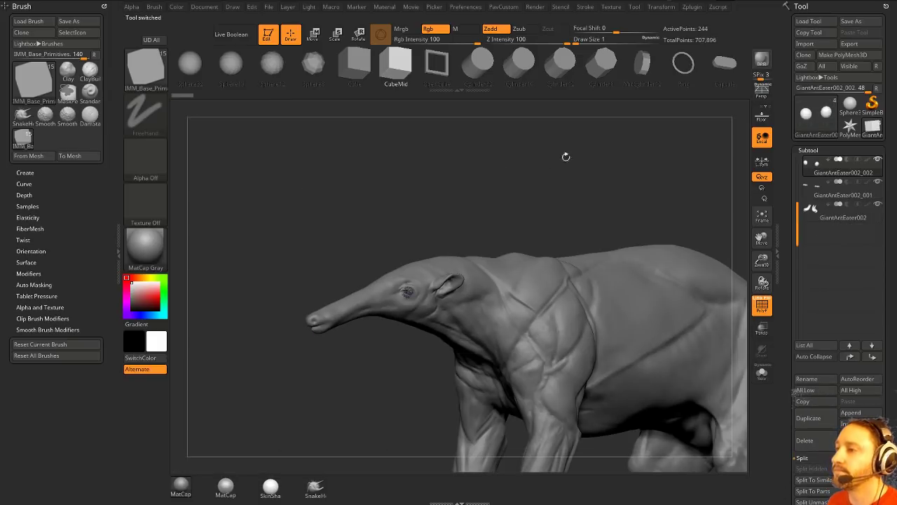
- Select the Standard brush, reduce the draw size to 5, and make the anteater body subtool active
{"action": "left_click_drag", "start_coordinate": [231, 180], "coordinate": [140, 196], "text": "alt"}
{"action": "key", "text": "b"}
{"action": "key", "text": "s"}
{"action": "key", "text": "t"}
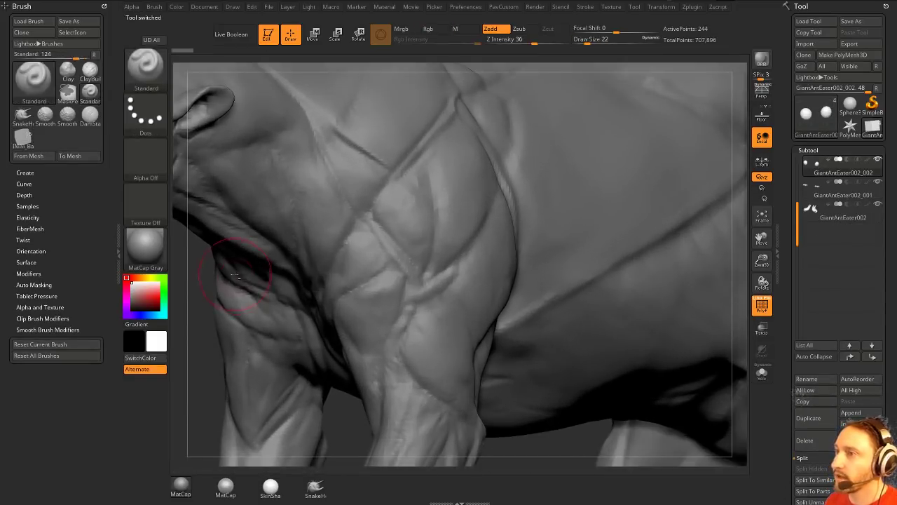
{"action": "key", "text": "s"}
{"action": "left_click_drag", "start_coordinate": [238, 270], "coordinate": [226, 271]}
{"action": "left_click_drag", "start_coordinate": [179, 189], "coordinate": [309, 255], "text": "alt"}
{"action": "left_click", "coordinate": [301, 250], "text": "alt"}
{"action": "left_click_drag", "start_coordinate": [352, 126], "coordinate": [348, 95]}
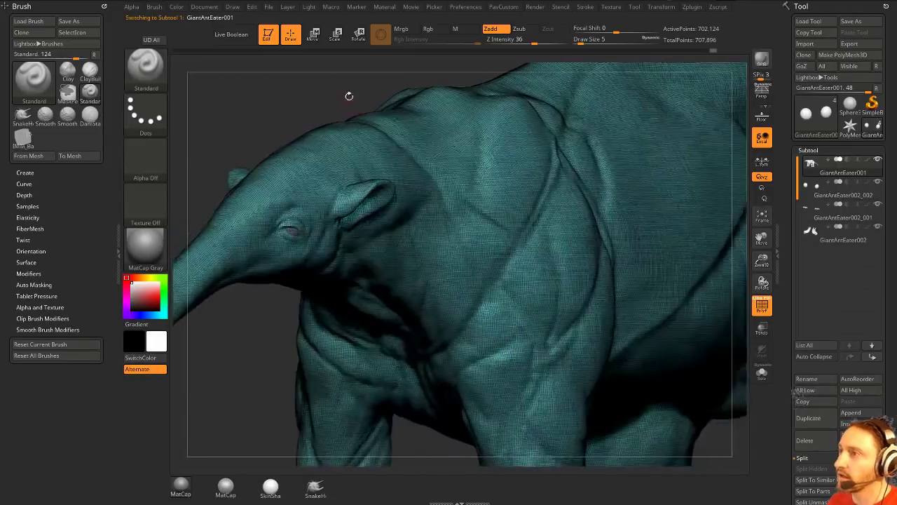
{"action": "left_click_drag", "start_coordinate": [277, 112], "coordinate": [349, 159], "text": "alt"}
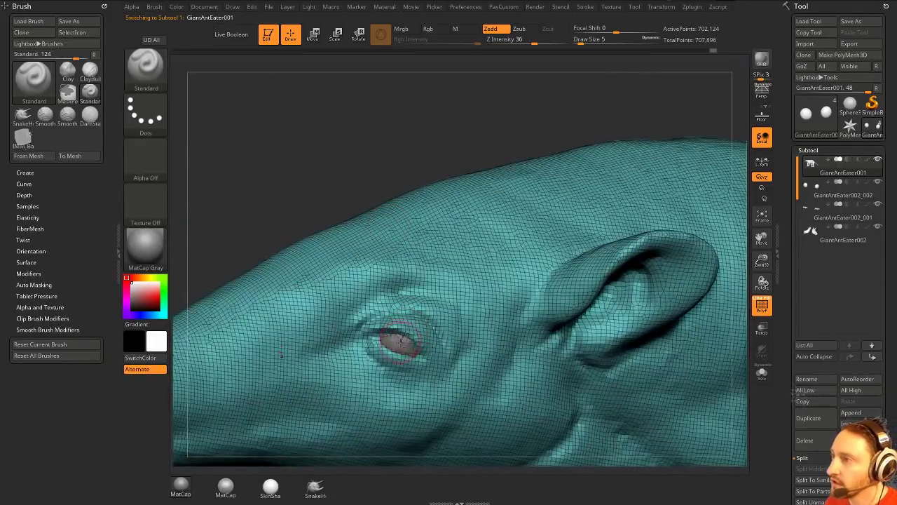
- Make the eyeball subtool active and accept auto-activating Dynamic Subdiv to smooth the eyes
{"action": "left_click", "coordinate": [407, 337], "text": "alt"}
{"action": "key", "text": "d"}
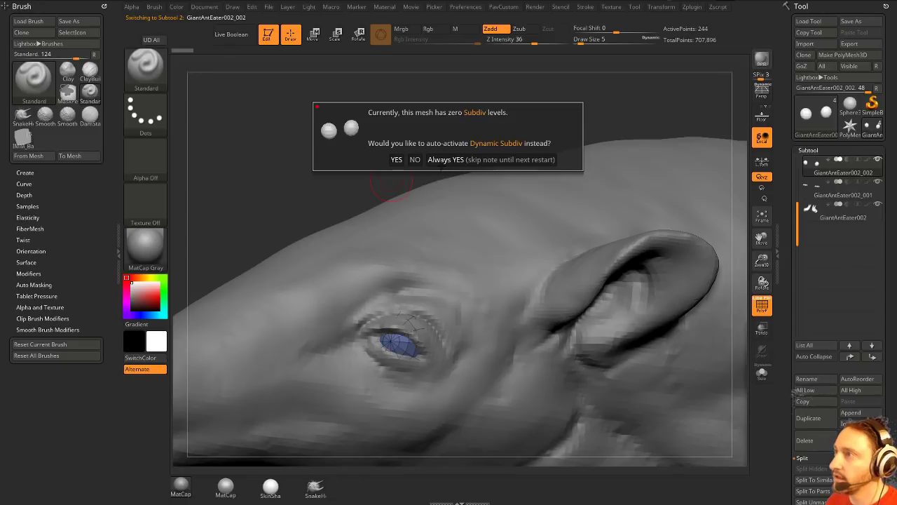
{"action": "left_click", "coordinate": [397, 159]}
{"action": "left_click_drag", "start_coordinate": [338, 203], "coordinate": [383, 191]}
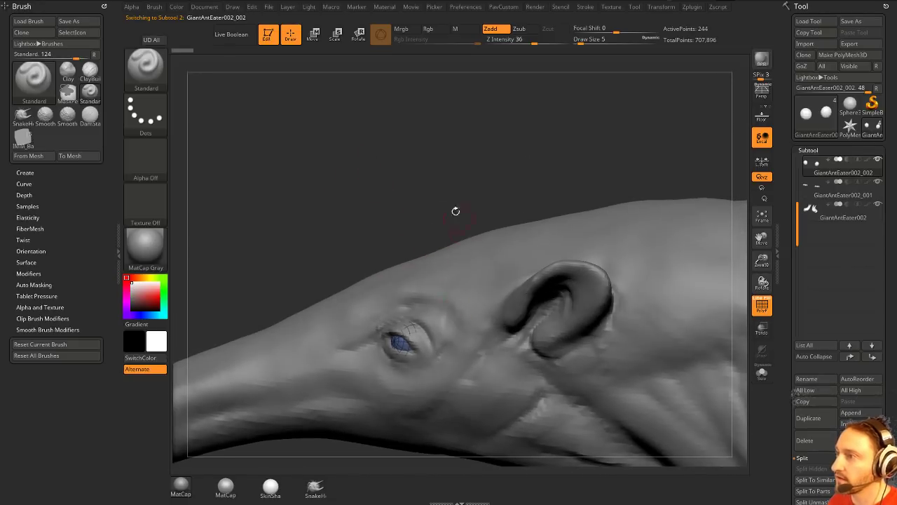
- Make the anteater body active again and turn off the polygon wireframe display
{"action": "left_click_drag", "start_coordinate": [456, 210], "coordinate": [455, 241]}
{"action": "left_click", "coordinate": [455, 254], "text": "alt"}
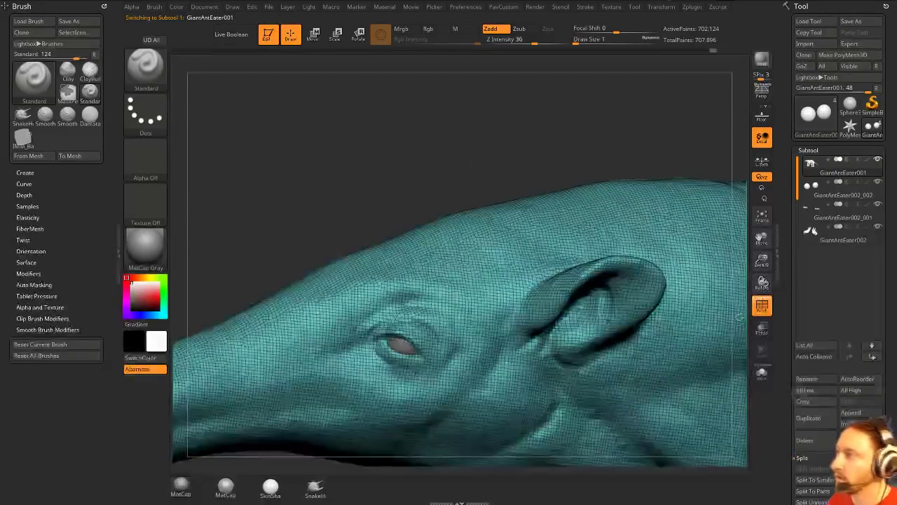
{"action": "left_click", "coordinate": [762, 305]}
{"action": "left_click_drag", "start_coordinate": [449, 180], "coordinate": [430, 134]}
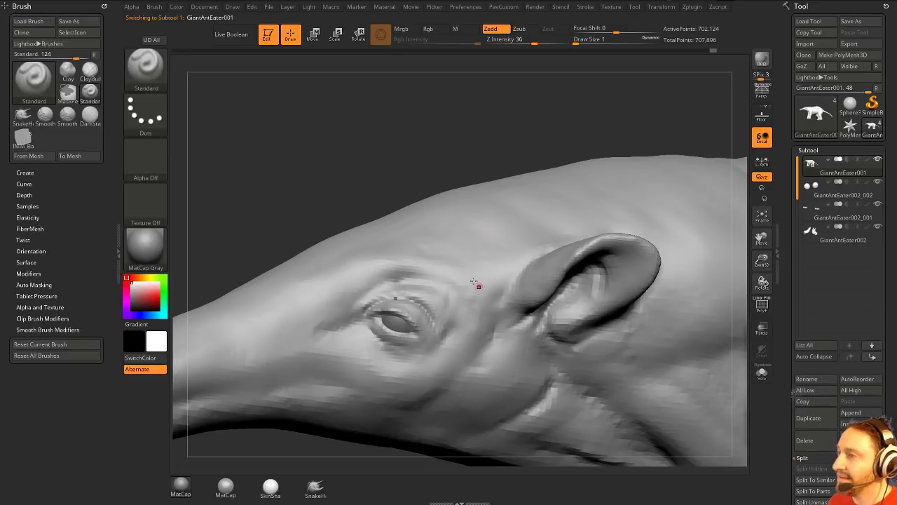
{"action": "left_click_drag", "start_coordinate": [486, 146], "coordinate": [431, 203], "text": "alt"}
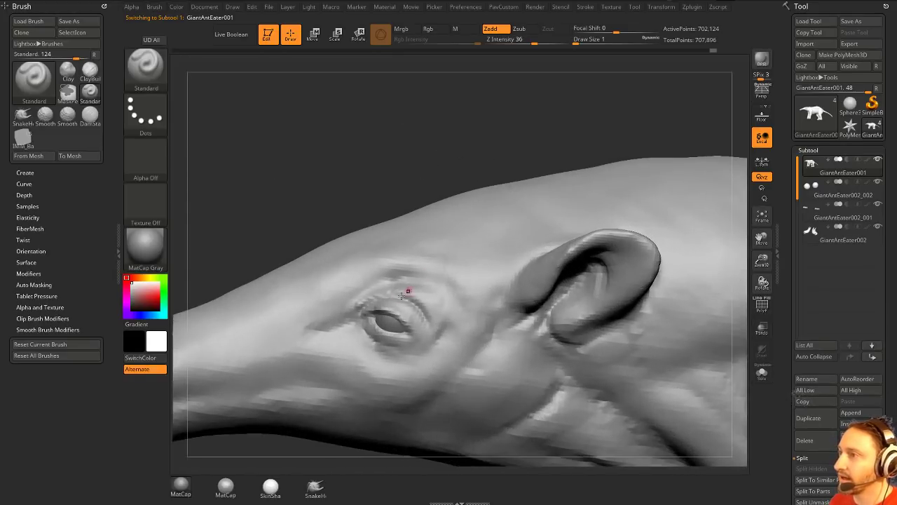
- Choose the Move brush at draw size 25, mask the head except around the eye, and activate the transform gizmo
{"action": "mouse_move", "coordinate": [408, 291]}
{"action": "left_mouse_down"}
{"action": "mouse_move", "coordinate": [424, 140]}
{"action": "mouse_move", "coordinate": [405, 130]}
{"action": "mouse_move", "coordinate": [413, 116]}
{"action": "left_mouse_up"}
{"action": "key", "text": "b"}
{"action": "key", "text": "d"}
{"action": "key", "text": "s"}
{"action": "key", "text": "s"}
{"action": "mouse_move", "coordinate": [363, 322]}
{"action": "left_mouse_down"}
{"action": "mouse_move", "coordinate": [382, 306]}
{"action": "mouse_move", "coordinate": [360, 306]}
{"action": "mouse_move", "coordinate": [383, 281]}
{"action": "mouse_move", "coordinate": [375, 304]}
{"action": "left_mouse_up"}
{"action": "key", "text": "s"}
{"action": "key", "text": "b"}
{"action": "key", "text": "m"}
{"action": "key", "text": "v"}
{"action": "left_click", "coordinate": [382, 174], "text": "ctrl"}
{"action": "key", "text": "w"}
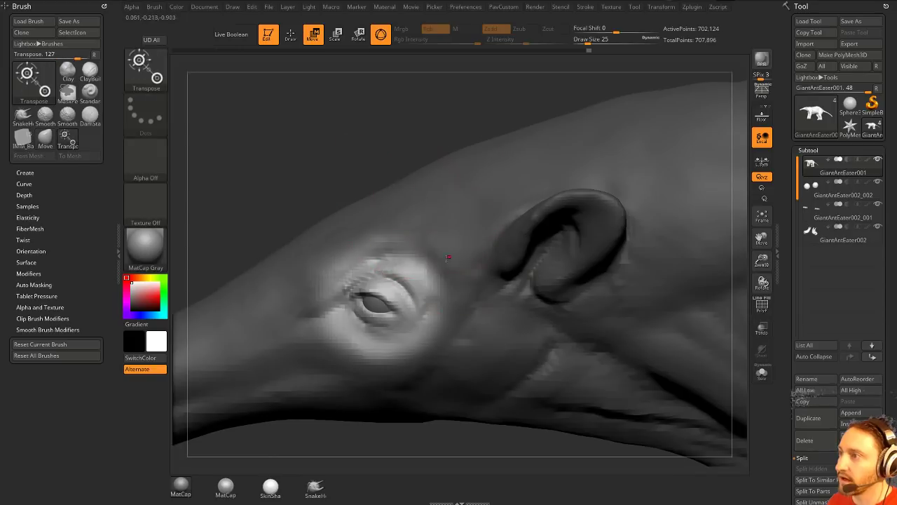
- Shift the unmasked eye area slightly with the gizmo, clear the mask, and remesh the body with DynaMesh
{"action": "left_click", "coordinate": [387, 288], "text": "alt"}
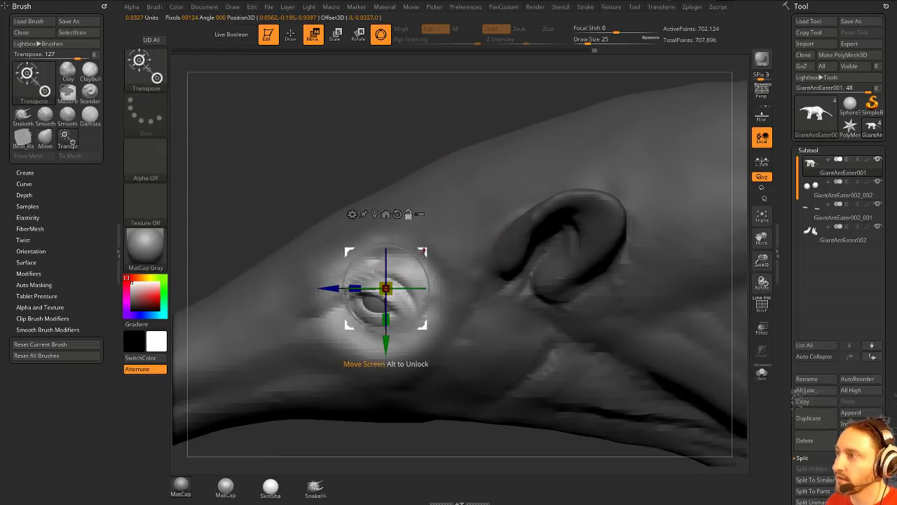
{"action": "mouse_move", "coordinate": [425, 251]}
{"action": "left_mouse_down", "text": "alt"}
{"action": "mouse_move", "coordinate": [415, 267]}
{"action": "mouse_move", "coordinate": [397, 266]}
{"action": "left_mouse_up", "text": "alt"}
{"action": "key", "text": "q"}
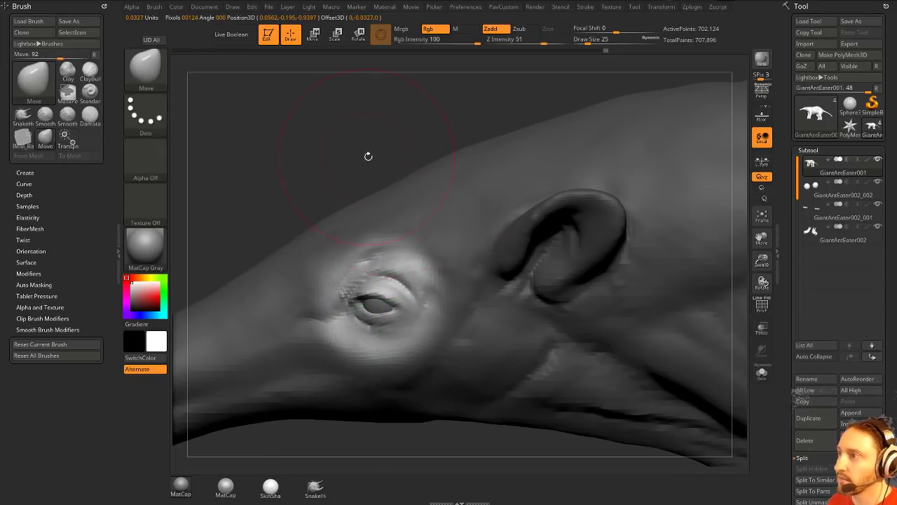
{"action": "mouse_move", "coordinate": [376, 156]}
{"action": "left_mouse_down"}
{"action": "mouse_move", "coordinate": [431, 158]}
{"action": "mouse_move", "coordinate": [379, 158]}
{"action": "mouse_move", "coordinate": [379, 147]}
{"action": "left_mouse_up"}
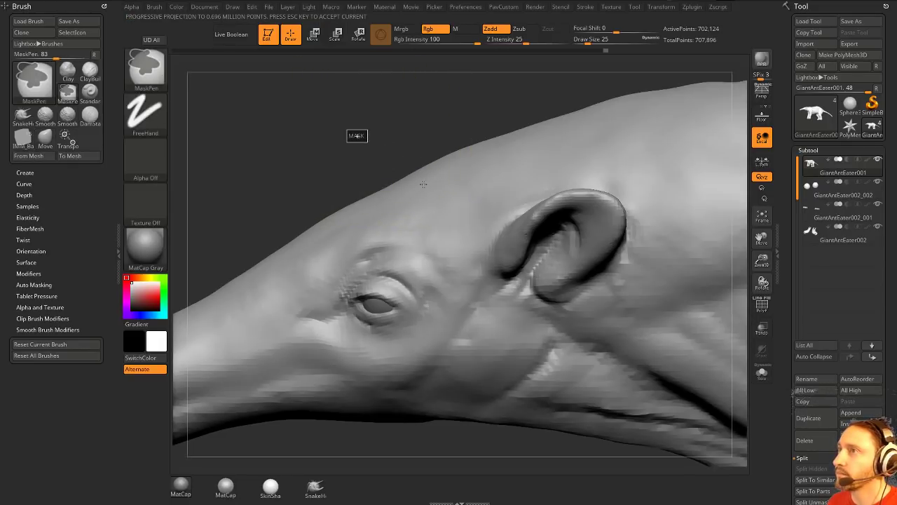
{"action": "key", "text": "grave"}
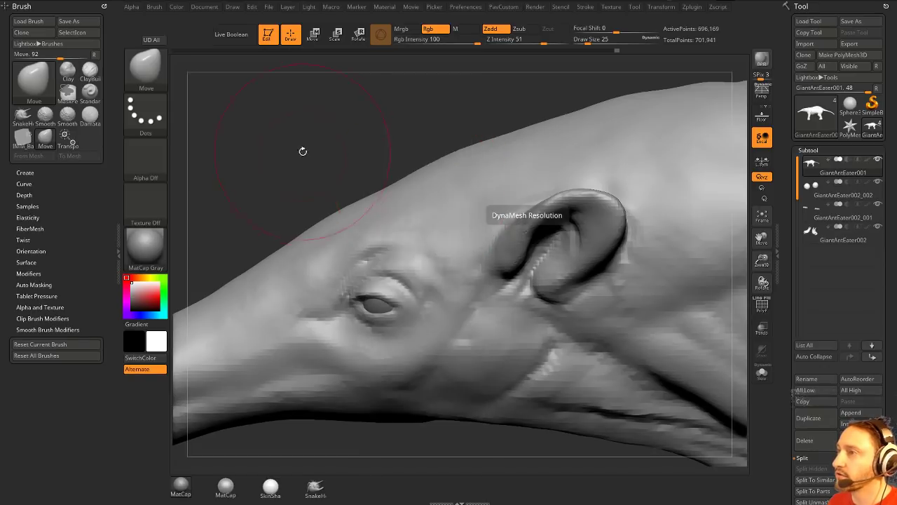
- Switch to the Standard brush at draw size 1 and look over the anteater's head and whole body
{"action": "key", "text": "b"}
{"action": "key", "text": "s"}
{"action": "key", "text": "t"}
{"action": "key", "text": "s"}
{"action": "left_click_drag", "start_coordinate": [364, 211], "coordinate": [355, 211]}
{"action": "left_click_drag", "start_coordinate": [383, 147], "coordinate": [373, 211], "text": "alt"}
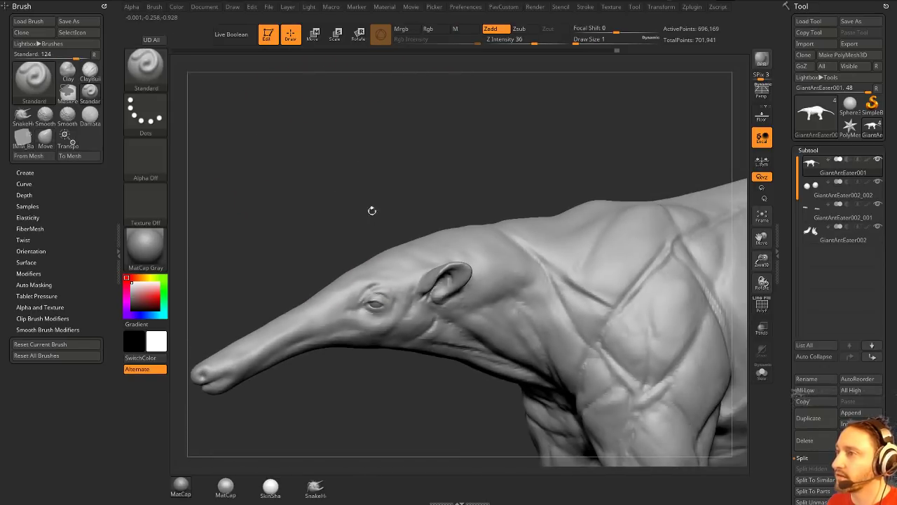
{"action": "left_click_drag", "start_coordinate": [361, 393], "coordinate": [280, 281], "text": "alt"}
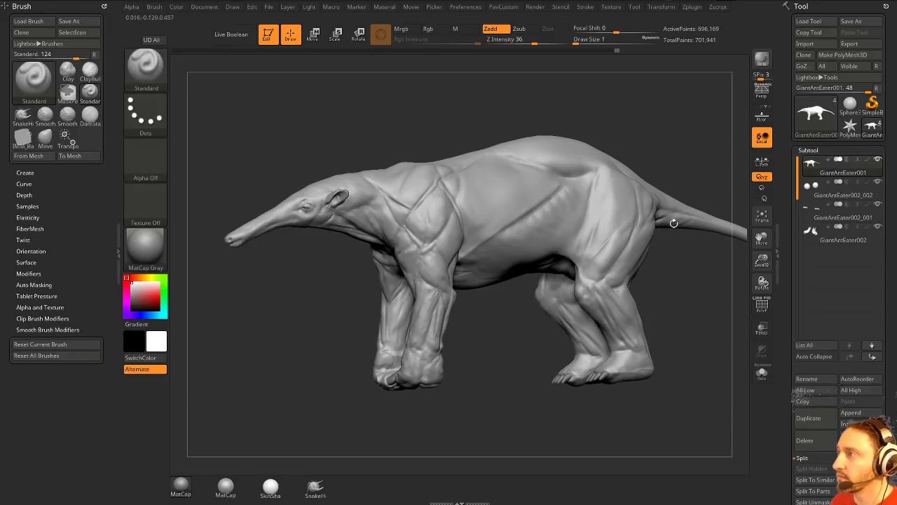
{"action": "left_click_drag", "start_coordinate": [370, 157], "coordinate": [430, 290], "text": "alt"}
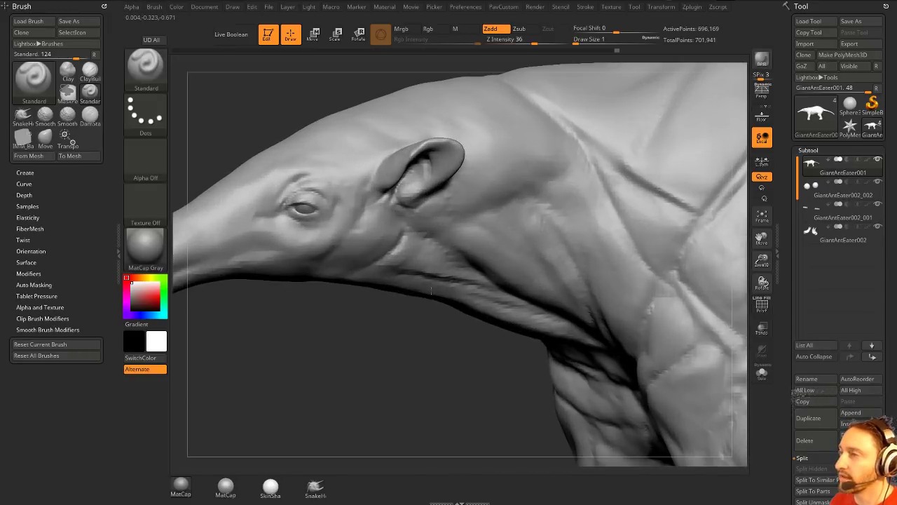
{"action": "left_click_drag", "start_coordinate": [371, 366], "coordinate": [319, 267], "text": "alt"}
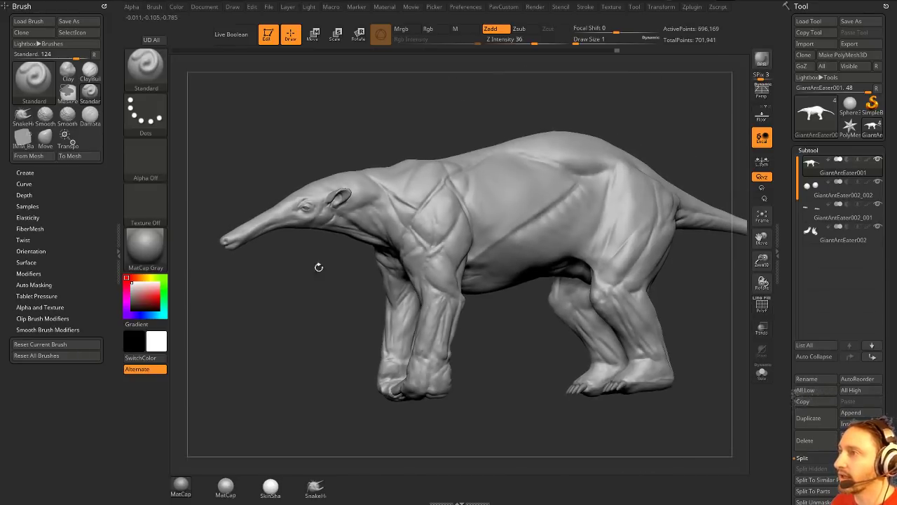
- Isolate the head with a lasso selection in side view and split the hidden body into its own subtool
{"action": "mouse_move", "coordinate": [332, 304]}
{"action": "left_mouse_down", "text": "shift"}
{"action": "mouse_move", "coordinate": [297, 300]}
{"action": "mouse_move", "coordinate": [401, 326]}
{"action": "left_mouse_up", "text": "shift"}
{"action": "left_click", "coordinate": [161, 68], "text": "ctrl+shift"}
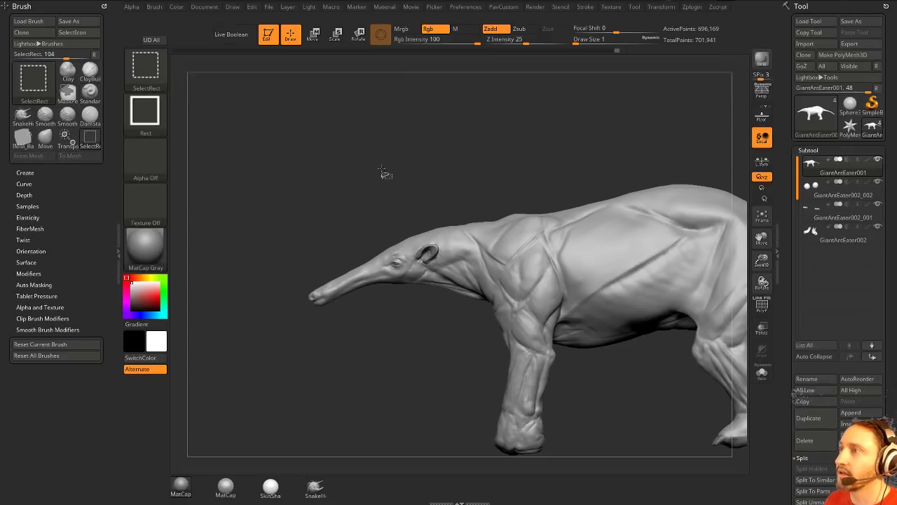
{"action": "left_click", "coordinate": [161, 70], "text": "ctrl+shift"}
{"action": "left_click", "coordinate": [369, 122], "text": "ctrl+shift"}
{"action": "mouse_move", "coordinate": [444, 201]}
{"action": "left_mouse_down", "text": "ctrl+shift"}
{"action": "mouse_move", "coordinate": [390, 192]}
{"action": "mouse_move", "coordinate": [430, 330]}
{"action": "mouse_move", "coordinate": [455, 204]}
{"action": "left_mouse_up", "text": "ctrl+shift"}
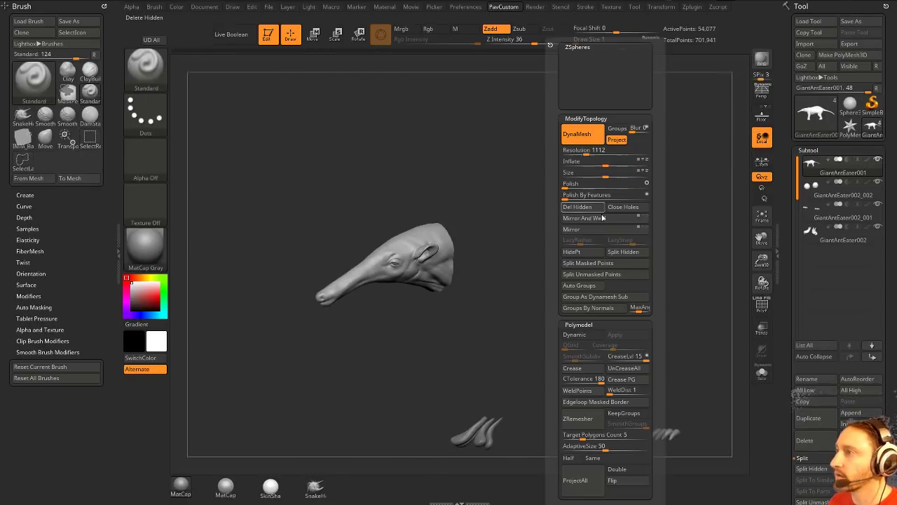
{"action": "key", "text": "3"}
{"action": "left_click", "coordinate": [622, 254]}
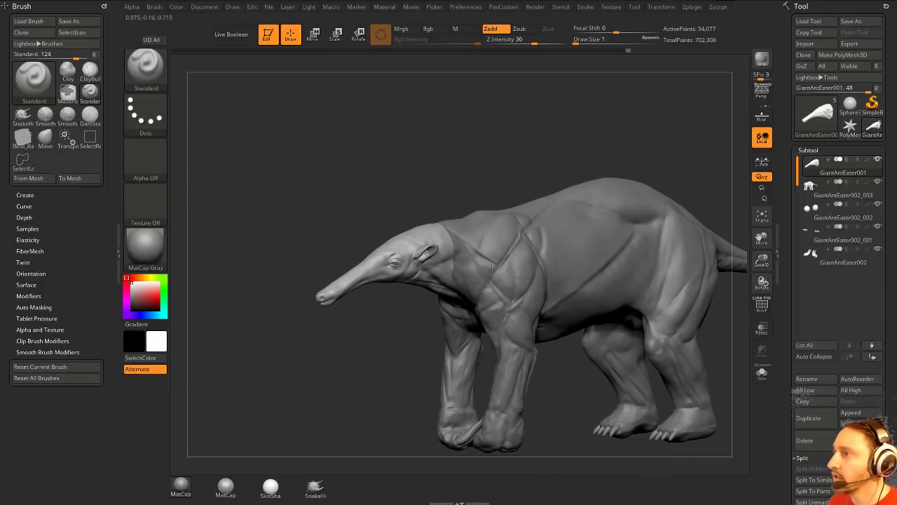
- Try to remesh the split-off head with DynaMesh
{"action": "left_click_drag", "start_coordinate": [532, 137], "coordinate": [484, 245], "text": "alt"}
{"action": "mouse_move", "coordinate": [373, 368]}
{"action": "left_mouse_down", "text": "ctrl"}
{"action": "mouse_move", "coordinate": [454, 394]}
{"action": "mouse_move", "coordinate": [424, 386]}
{"action": "left_mouse_up", "text": "ctrl"}
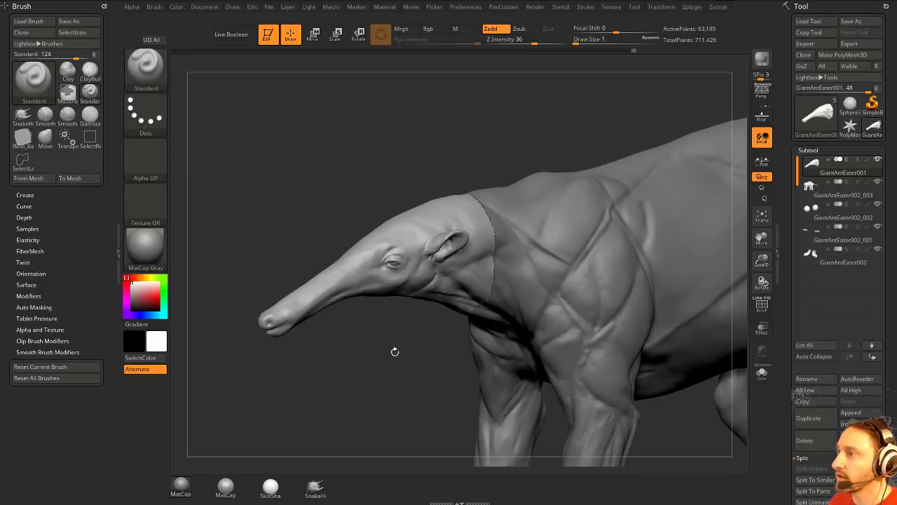
{"action": "mouse_move", "coordinate": [394, 351]}
{"action": "left_mouse_down", "text": "alt"}
{"action": "mouse_move", "coordinate": [423, 378]}
{"action": "mouse_move", "coordinate": [443, 382]}
{"action": "left_mouse_up", "text": "alt"}
- Solo the head subtool, close the open hole at its neck cut, and show the polygroup wireframe
{"action": "left_click", "coordinate": [761, 374]}
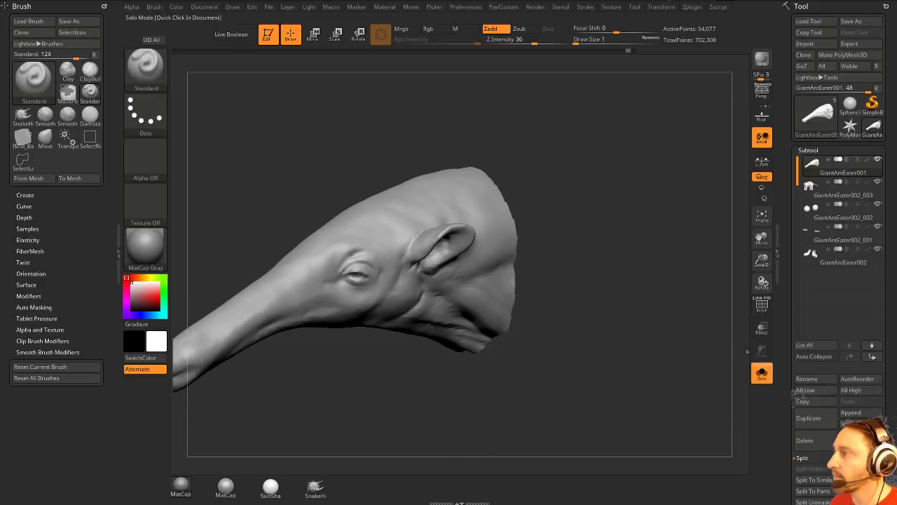
{"action": "left_click_drag", "start_coordinate": [669, 217], "coordinate": [592, 239]}
{"action": "key", "text": "space"}
{"action": "left_click", "coordinate": [648, 207]}
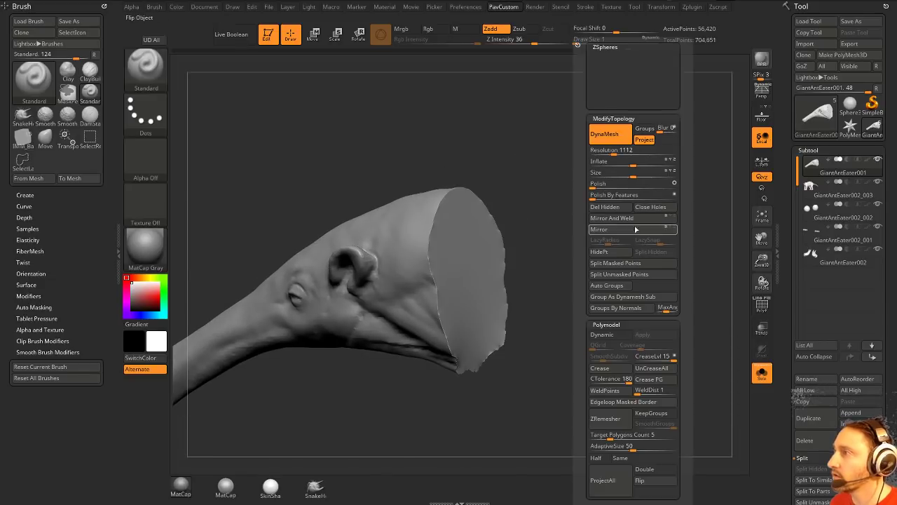
{"action": "key", "text": "shift+f"}
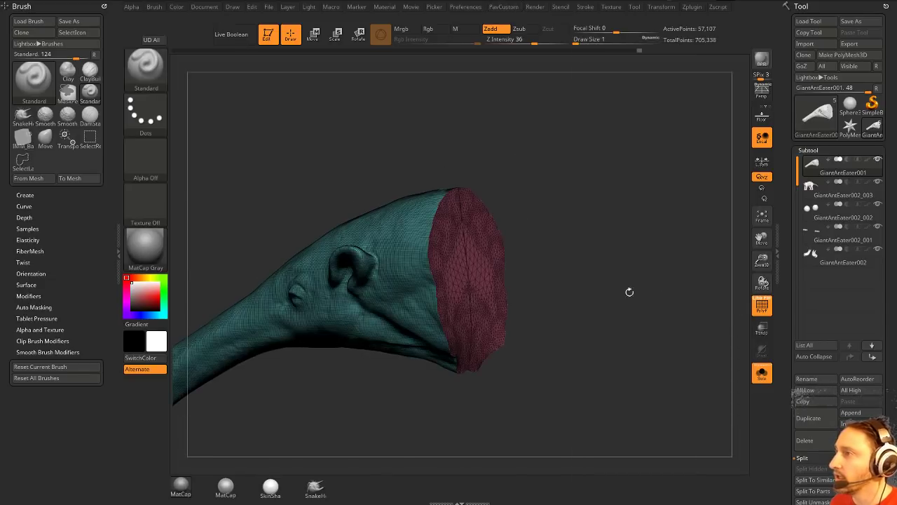
- Mask the head except for the neck cap, extrude the cap slightly outward, and scale it down a little
{"action": "key", "text": "w"}
{"action": "left_click", "coordinate": [470, 286], "text": "ctrl"}
{"action": "left_click_drag", "start_coordinate": [530, 247], "coordinate": [579, 245]}
{"action": "left_click_drag", "start_coordinate": [495, 292], "coordinate": [498, 293], "text": "ctrl"}
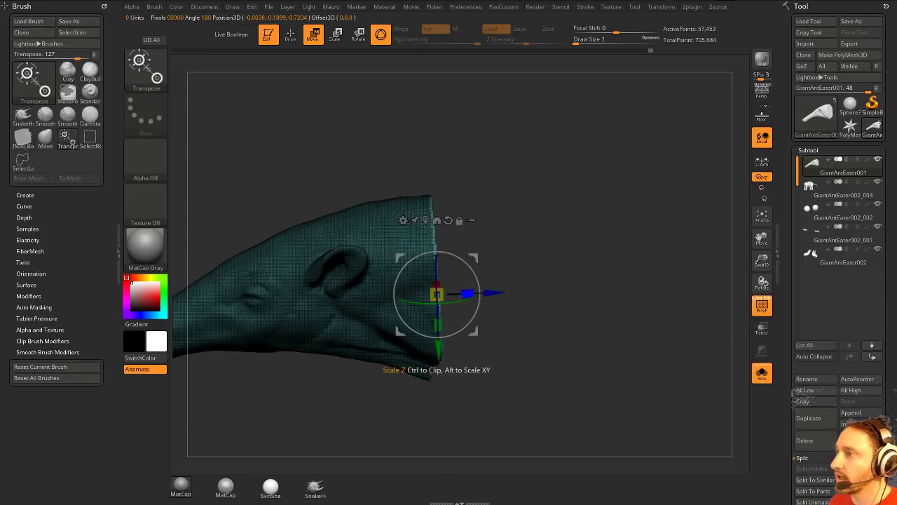
{"action": "left_click_drag", "start_coordinate": [497, 258], "coordinate": [471, 265]}
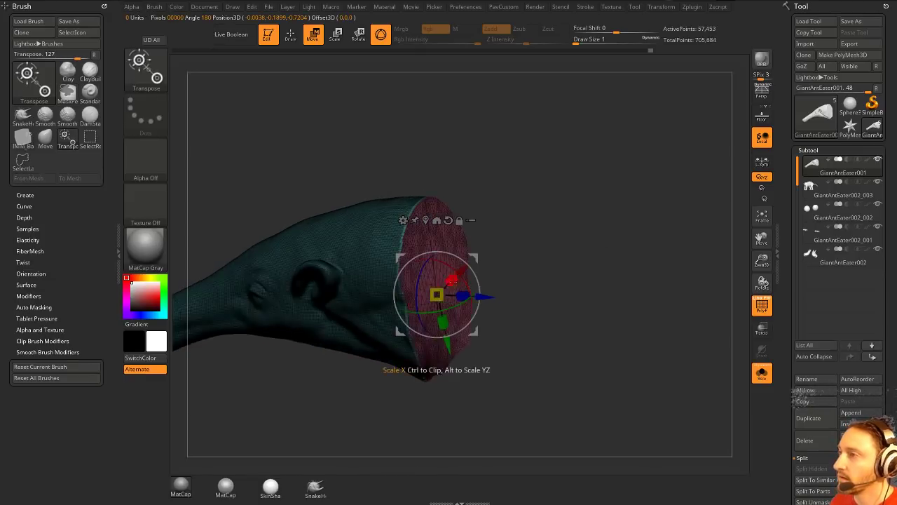
{"action": "left_click_drag", "start_coordinate": [438, 293], "coordinate": [436, 294]}
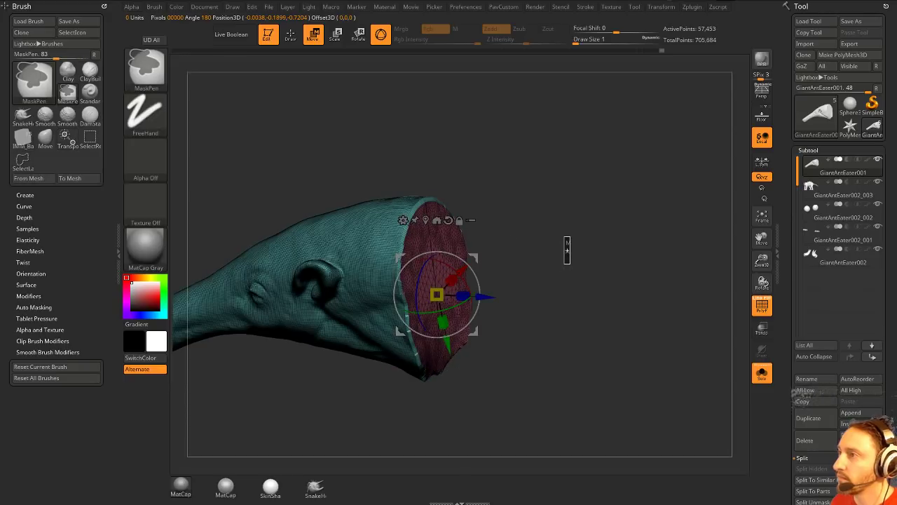
- Hide the polygroup wireframe and remesh the capped head with DynaMesh at resolution 2008
{"action": "key", "text": "q"}
{"action": "mouse_move", "coordinate": [514, 222]}
{"action": "left_mouse_down"}
{"action": "mouse_move", "coordinate": [516, 248]}
{"action": "mouse_move", "coordinate": [420, 286]}
{"action": "left_mouse_up"}
{"action": "key", "text": "s"}
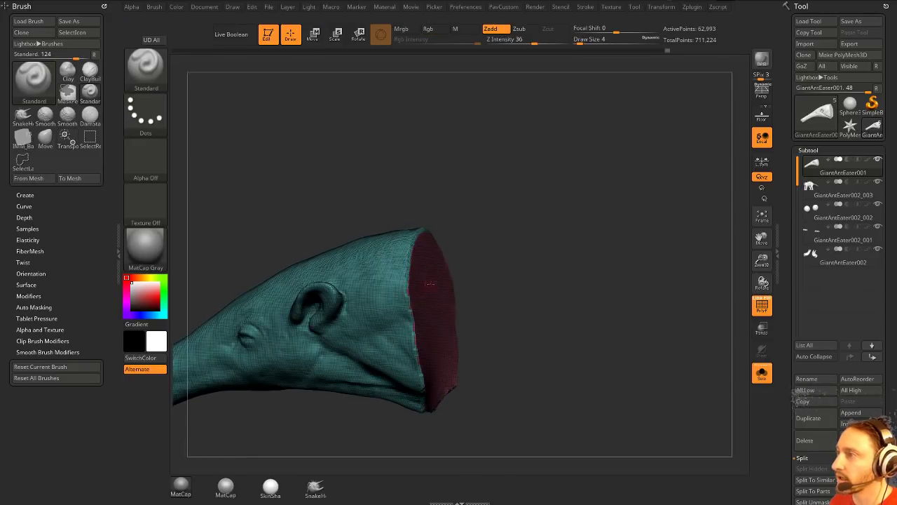
{"action": "left_click", "coordinate": [762, 305]}
{"action": "left_click_drag", "start_coordinate": [521, 252], "coordinate": [625, 210]}
{"action": "key", "text": "d"}
{"action": "left_click", "coordinate": [620, 154]}
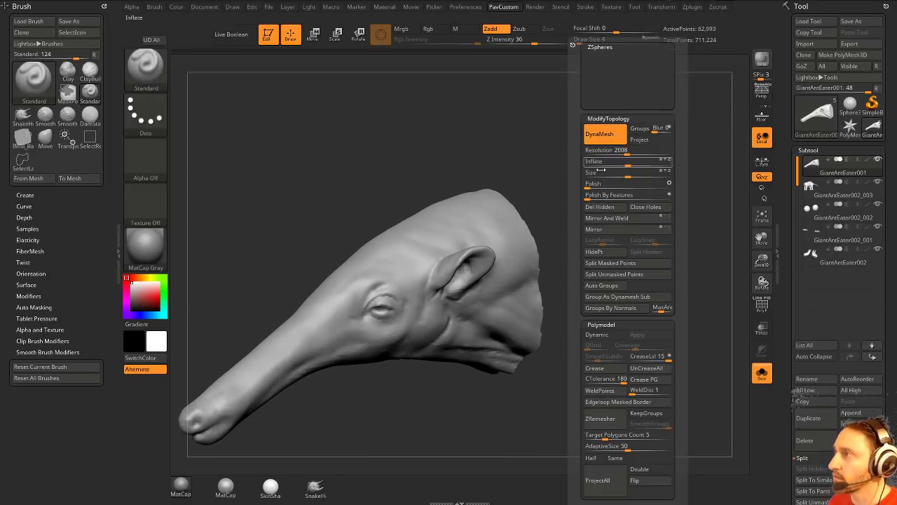
{"action": "key", "text": "ctrl"}
{"action": "mouse_move", "coordinate": [580, 125]}
{"action": "left_mouse_down", "text": "ctrl"}
{"action": "mouse_move", "coordinate": [626, 184]}
{"action": "mouse_move", "coordinate": [632, 173]}
{"action": "mouse_move", "coordinate": [695, 222]}
{"action": "mouse_move", "coordinate": [684, 165]}
{"action": "mouse_move", "coordinate": [648, 180]}
{"action": "left_mouse_up", "text": "ctrl"}
- Smooth the skin around the eye with the Smooth Stronger brush at draw size 4
{"action": "mouse_move", "coordinate": [383, 405]}
{"action": "left_mouse_down", "text": "alt"}
{"action": "mouse_move", "coordinate": [399, 407]}
{"action": "mouse_move", "coordinate": [407, 431]}
{"action": "left_mouse_up", "text": "alt"}
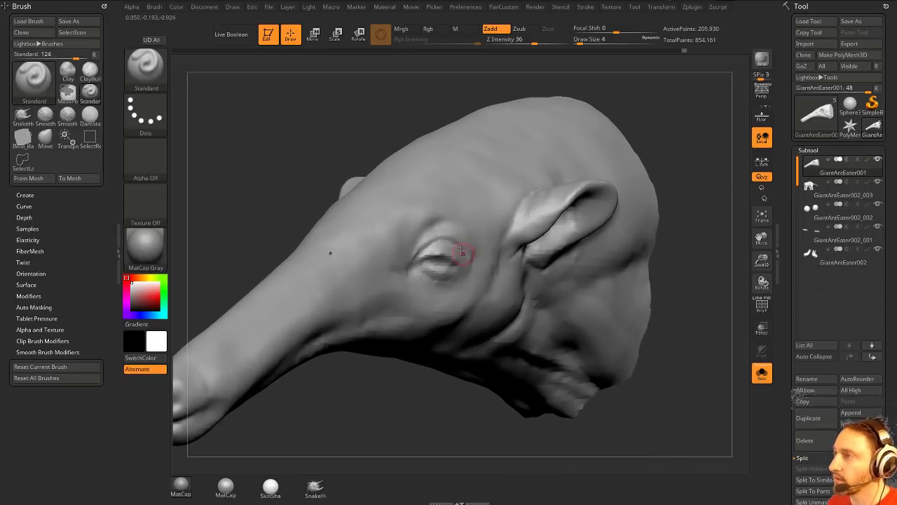
{"action": "left_click_drag", "start_coordinate": [444, 250], "coordinate": [497, 263], "text": "shift"}
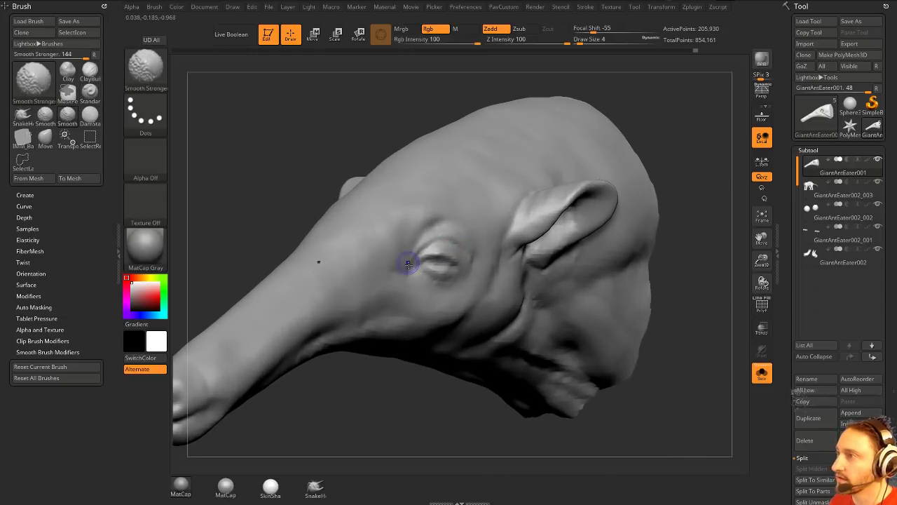
{"action": "left_click_drag", "start_coordinate": [415, 419], "coordinate": [372, 413]}
{"action": "mouse_move", "coordinate": [372, 413]}
{"action": "left_mouse_down"}
{"action": "mouse_move", "coordinate": [374, 387]}
{"action": "mouse_move", "coordinate": [452, 340]}
{"action": "left_mouse_up"}
- Carve a crease along the upper eyelid with the DamStandard brush at draw size 4
{"action": "key", "text": "b"}
{"action": "key", "text": "d"}
{"action": "key", "text": "s"}
{"action": "left_click_drag", "start_coordinate": [525, 156], "coordinate": [517, 98]}
{"action": "left_click_drag", "start_coordinate": [517, 98], "coordinate": [513, 165], "text": "alt"}
{"action": "left_click_drag", "start_coordinate": [372, 308], "coordinate": [418, 298]}
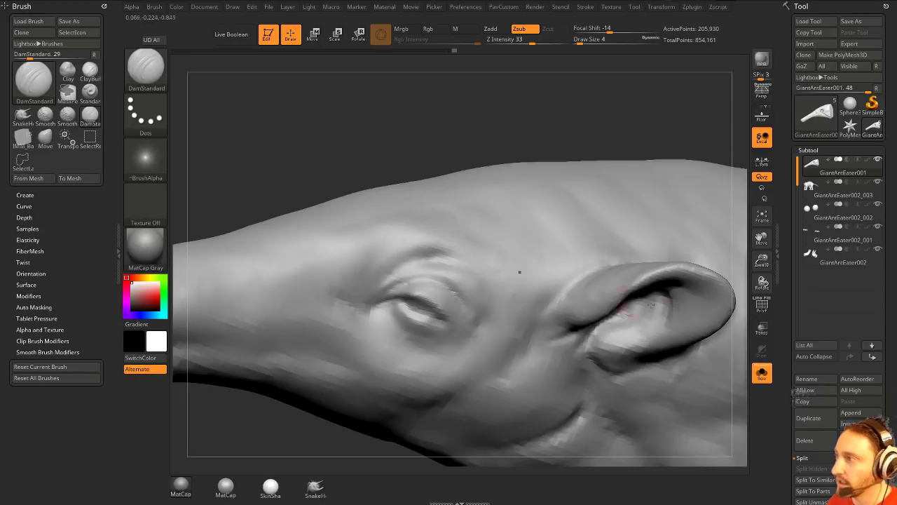
- Turn off Solo to show the eyeball, then carve the eyelid edges, outer corner and lower-lid crease with DamStandard
{"action": "left_click", "coordinate": [761, 364]}
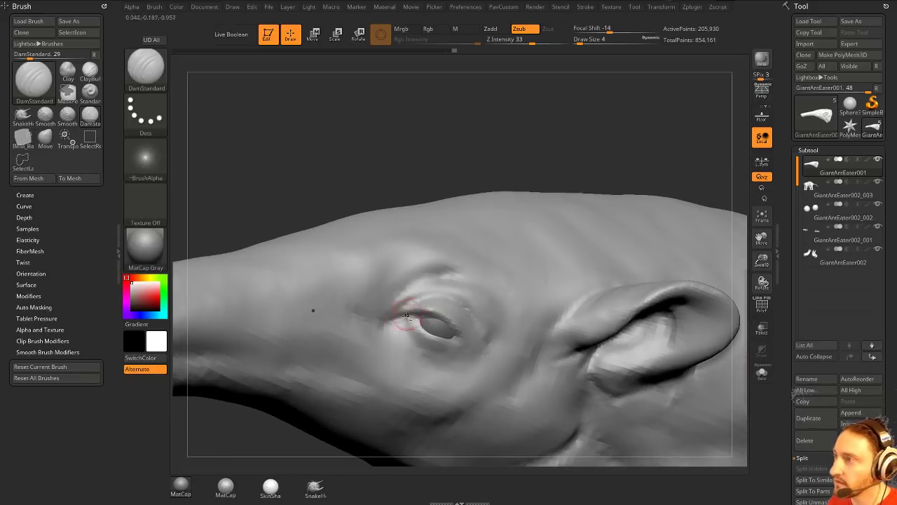
{"action": "left_click_drag", "start_coordinate": [412, 311], "coordinate": [461, 337]}
{"action": "mouse_move", "coordinate": [530, 149]}
{"action": "left_mouse_down"}
{"action": "mouse_move", "coordinate": [525, 132]}
{"action": "mouse_move", "coordinate": [520, 144]}
{"action": "left_mouse_up"}
{"action": "left_click_drag", "start_coordinate": [464, 335], "coordinate": [466, 336]}
{"action": "left_click_drag", "start_coordinate": [534, 131], "coordinate": [537, 150]}
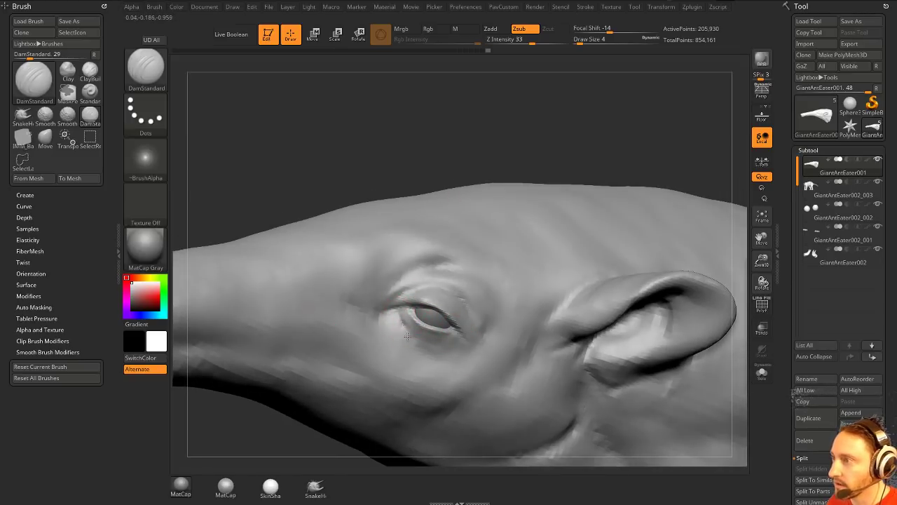
{"action": "left_click_drag", "start_coordinate": [408, 336], "coordinate": [435, 352]}
{"action": "mouse_move", "coordinate": [550, 162]}
{"action": "left_mouse_down", "text": "alt"}
{"action": "mouse_move", "coordinate": [552, 128]}
{"action": "mouse_move", "coordinate": [617, 217]}
{"action": "mouse_move", "coordinate": [468, 350]}
{"action": "left_mouse_up", "text": "alt"}
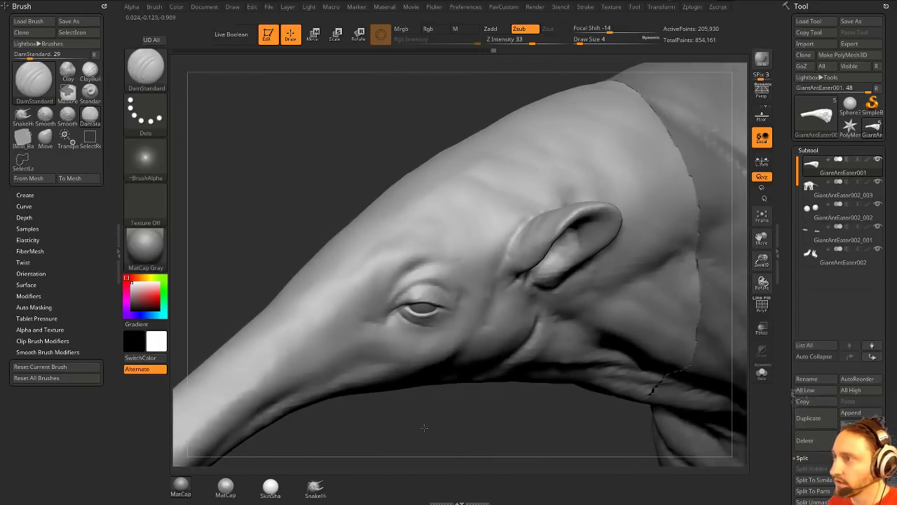
- Carve the curved fold above the upper eyelid toward both eye corners, undoing the unwanted stroke
{"action": "left_click_drag", "start_coordinate": [424, 428], "coordinate": [423, 410], "text": "alt"}
{"action": "key", "text": "s"}
{"action": "left_click", "coordinate": [399, 277]}
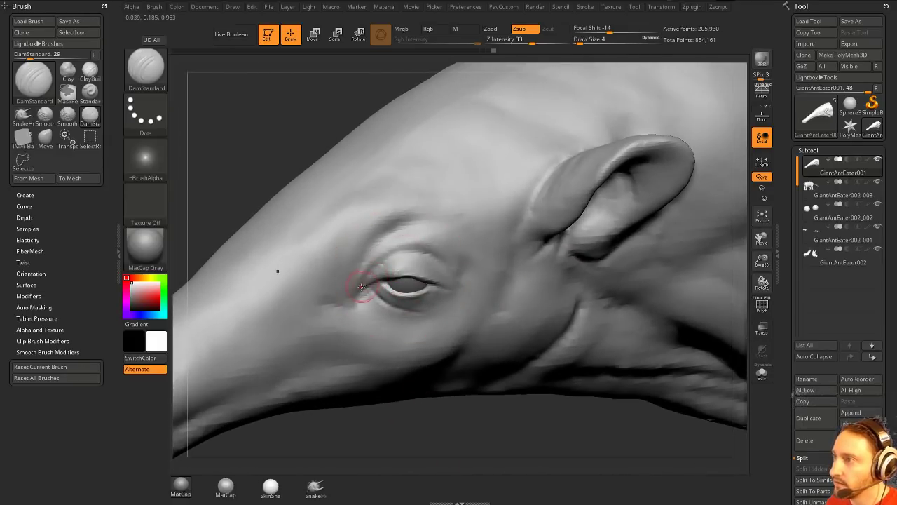
{"action": "left_click_drag", "start_coordinate": [369, 278], "coordinate": [404, 250]}
{"action": "key", "text": "ctrl+z"}
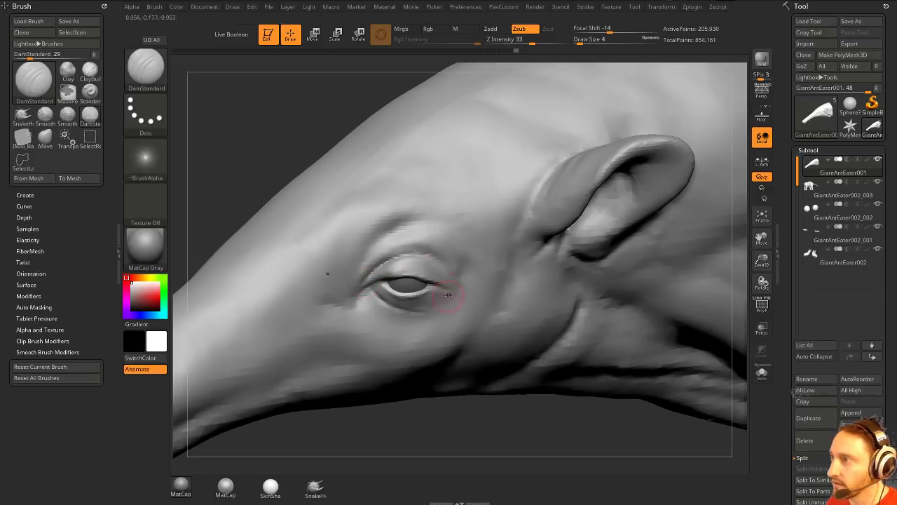
{"action": "mouse_move", "coordinate": [449, 295]}
{"action": "right_mouse_down"}
{"action": "mouse_move", "coordinate": [465, 152]}
{"action": "mouse_move", "coordinate": [437, 280]}
{"action": "right_mouse_up"}
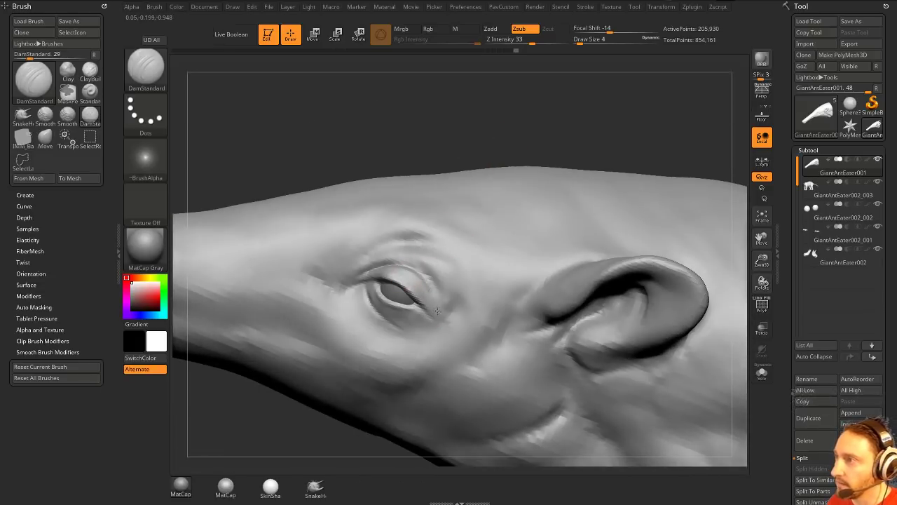
{"action": "right_click_drag", "start_coordinate": [461, 184], "coordinate": [411, 271]}
- Mask the upper eyelid and shape the fold above it with the Move brush at draw size 5
{"action": "key", "text": "ctrl"}
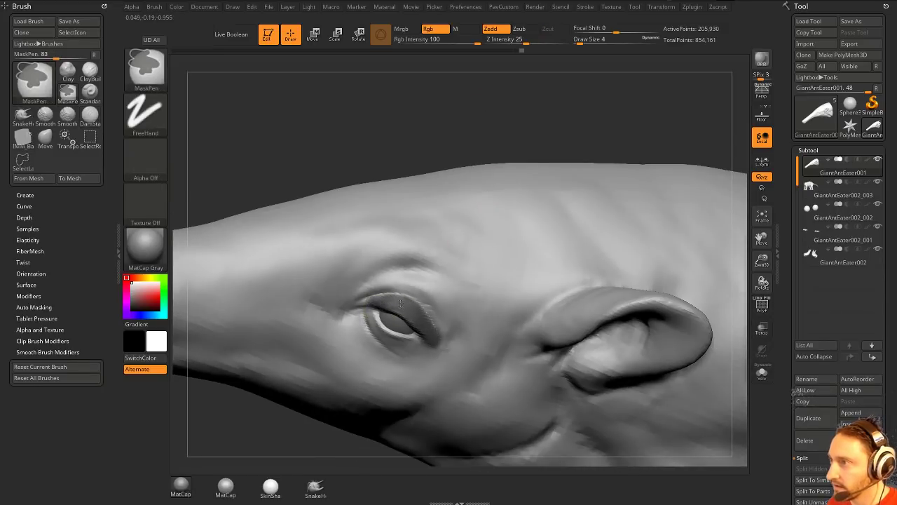
{"action": "left_click_drag", "start_coordinate": [470, 140], "coordinate": [468, 200]}
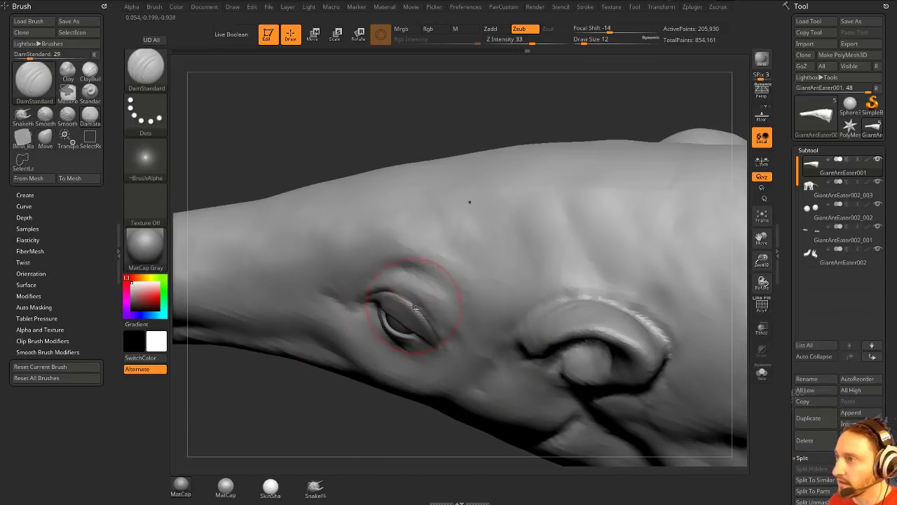
{"action": "key", "text": "b"}
{"action": "key", "text": "m"}
{"action": "key", "text": "v"}
{"action": "key", "text": "bracketleft"}
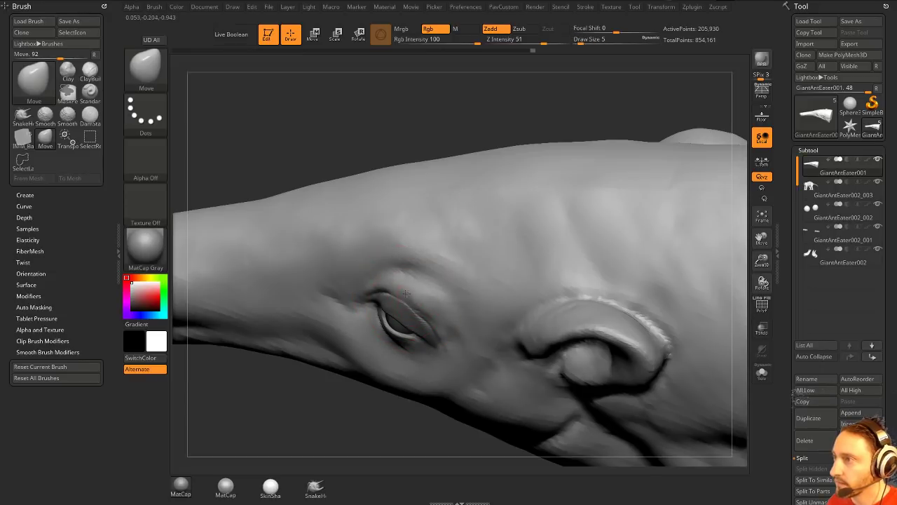
{"action": "right_click_drag", "start_coordinate": [406, 293], "coordinate": [429, 337]}
{"action": "key", "text": "shift"}
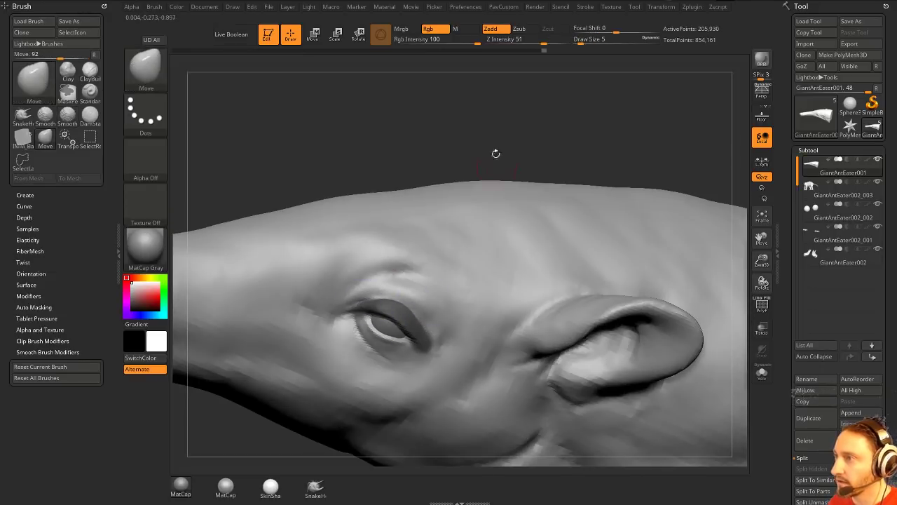
- Push the brow fold over the masked eyelid from a front three-quarter view, using the Move brush at draw sizes 17 and 8
{"action": "mouse_move", "coordinate": [496, 152]}
{"action": "left_mouse_down"}
{"action": "mouse_move", "coordinate": [581, 183]}
{"action": "mouse_move", "coordinate": [554, 224]}
{"action": "left_mouse_up"}
{"action": "key", "text": "bracketright"}
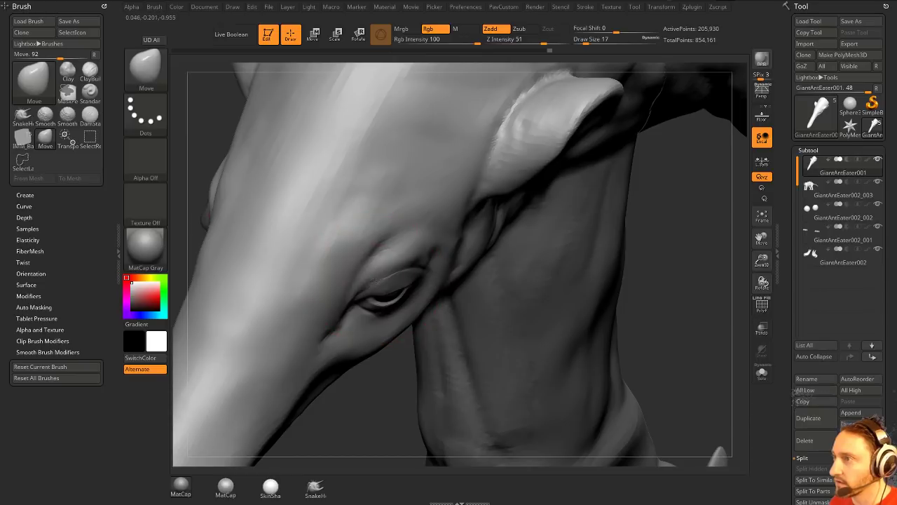
{"action": "key", "text": "bracketleft"}
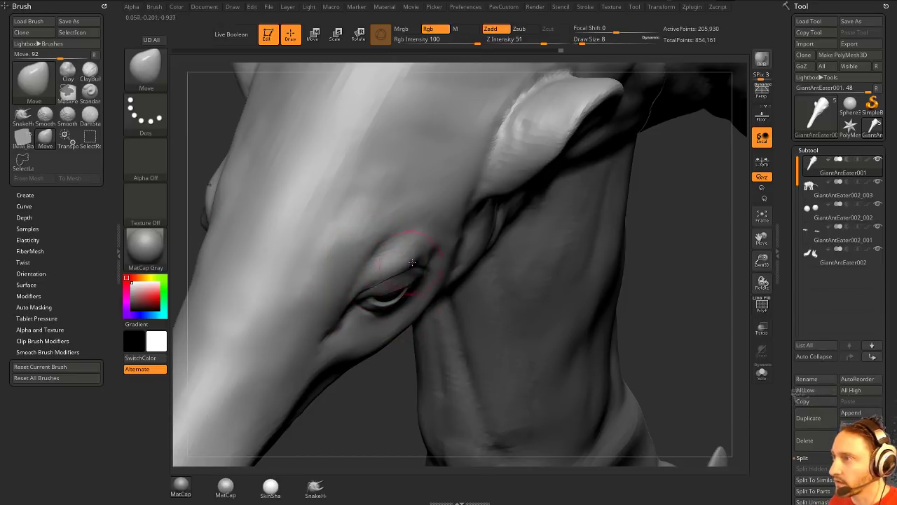
{"action": "left_click_drag", "start_coordinate": [400, 375], "coordinate": [343, 298]}
{"action": "left_click_drag", "start_coordinate": [417, 86], "coordinate": [401, 93]}
- Clear the eyelid mask and smooth the upper lid and its fold at draw size 5
{"action": "key", "text": "shift"}
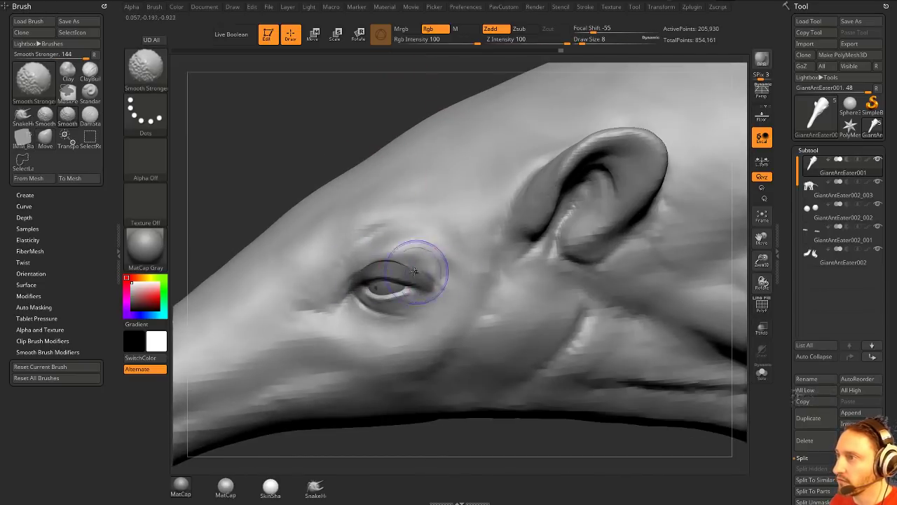
{"action": "key", "text": "bracketleft"}
{"action": "left_click_drag", "start_coordinate": [465, 437], "coordinate": [371, 276]}
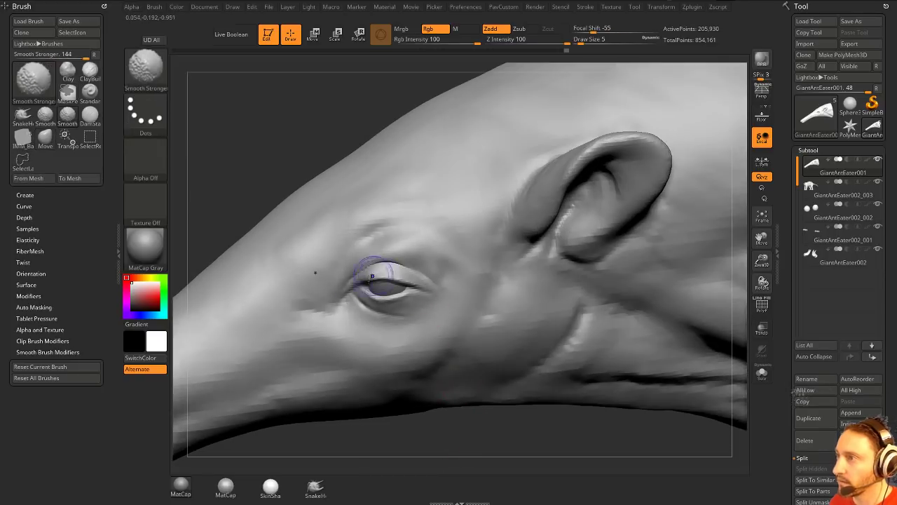
{"action": "mouse_move", "coordinate": [393, 425]}
{"action": "left_mouse_down"}
{"action": "mouse_move", "coordinate": [341, 399]}
{"action": "mouse_move", "coordinate": [384, 415]}
{"action": "left_mouse_up"}
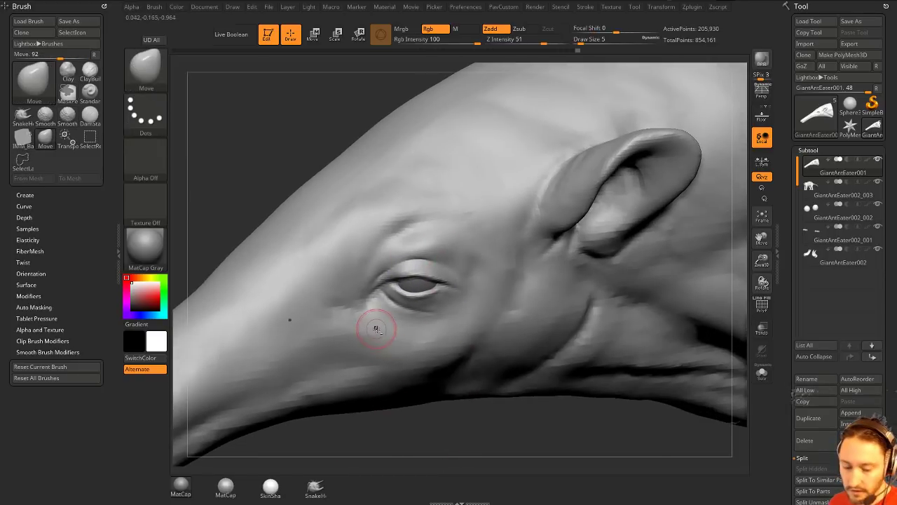
{"action": "key", "text": "b"}
{"action": "key", "text": "d"}
{"action": "key", "text": "s"}
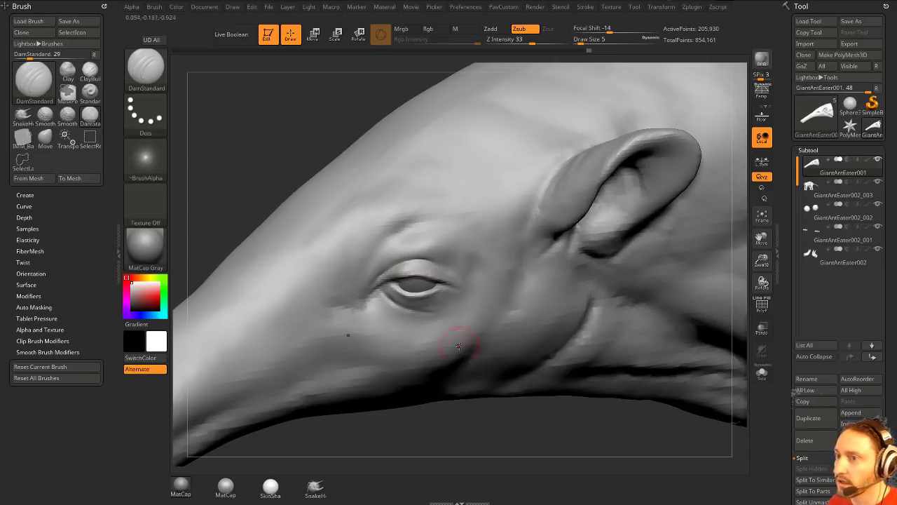
{"action": "right_click_drag", "start_coordinate": [459, 346], "coordinate": [410, 259]}
- Build up the skin fold above the eye's outer corner with the Clay brush at draw size 6
{"action": "key", "text": "b"}
{"action": "key", "text": "c"}
{"action": "key", "text": "l"}
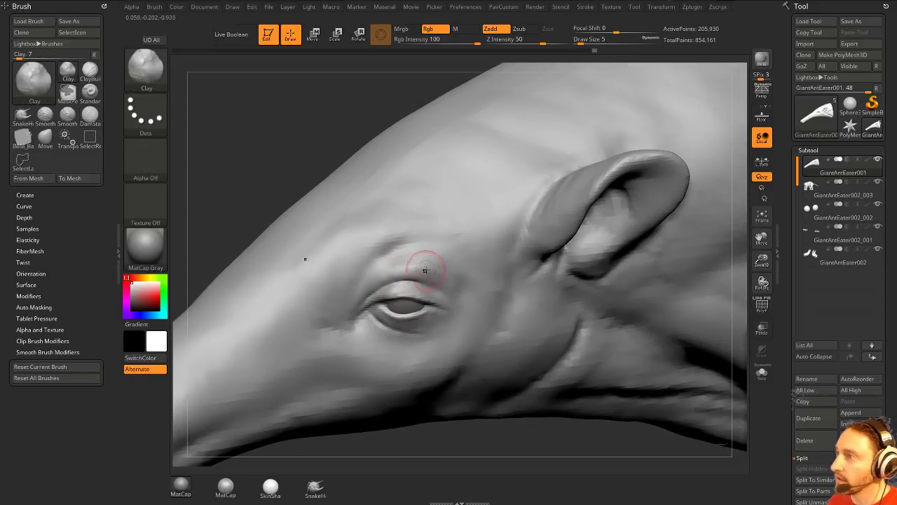
{"action": "mouse_move", "coordinate": [289, 139]}
{"action": "left_mouse_down"}
{"action": "mouse_move", "coordinate": [483, 106]}
{"action": "mouse_move", "coordinate": [449, 112]}
{"action": "mouse_move", "coordinate": [438, 132]}
{"action": "left_mouse_up"}
{"action": "key", "text": "s"}
{"action": "left_click_drag", "start_coordinate": [483, 313], "coordinate": [414, 312]}
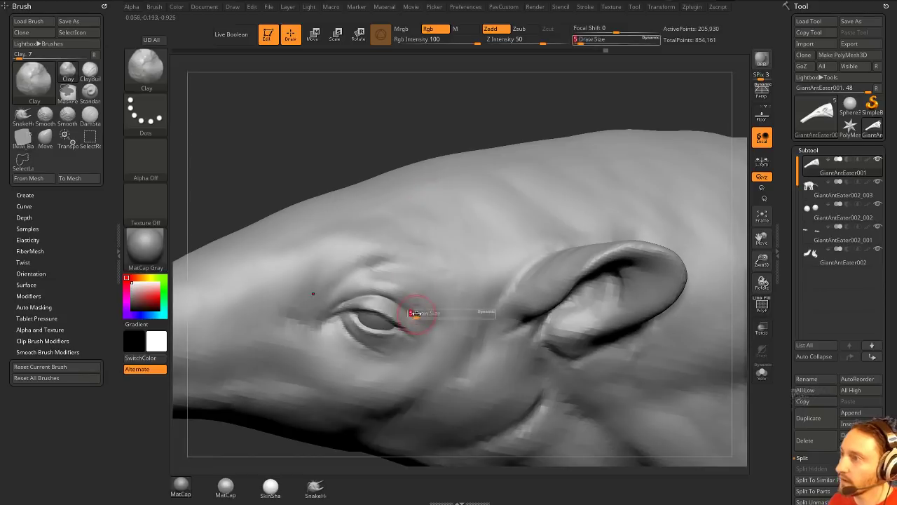
{"action": "key", "text": "s"}
{"action": "key", "text": "s"}
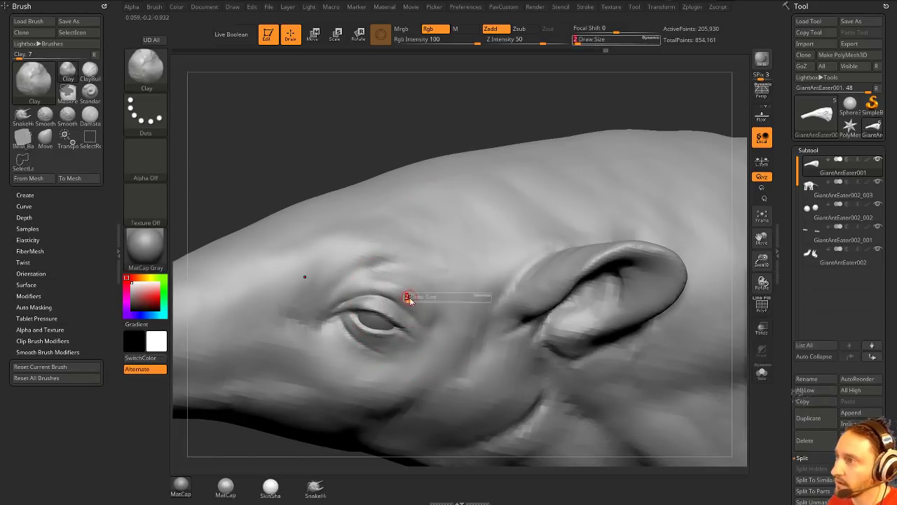
{"action": "left_click", "coordinate": [417, 296]}
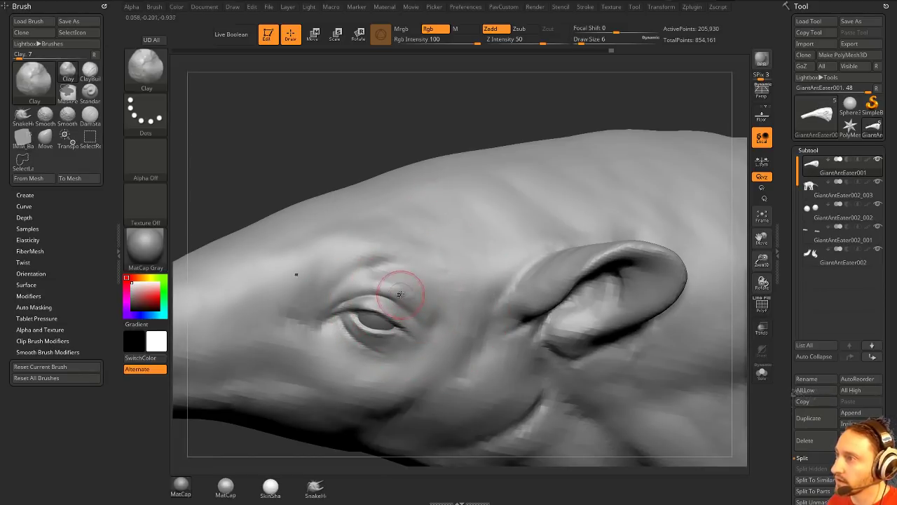
{"action": "mouse_move", "coordinate": [373, 127]}
{"action": "right_mouse_down"}
{"action": "mouse_move", "coordinate": [494, 120]}
{"action": "mouse_move", "coordinate": [484, 126]}
{"action": "right_mouse_up"}
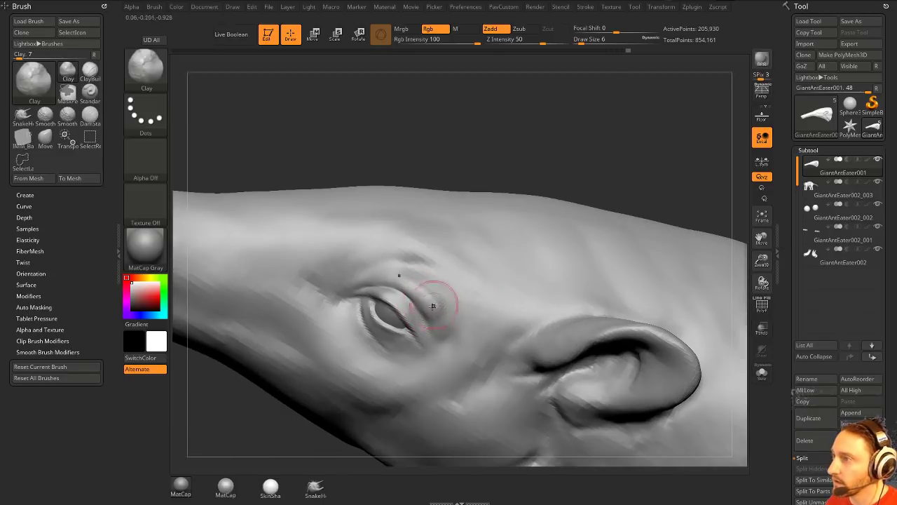
- Raise the brow fold above the upper eyelid with the Standard brush at draw size 3
{"action": "mouse_move", "coordinate": [495, 155]}
{"action": "right_mouse_down"}
{"action": "mouse_move", "coordinate": [501, 126]}
{"action": "mouse_move", "coordinate": [563, 128]}
{"action": "mouse_move", "coordinate": [531, 184]}
{"action": "right_mouse_up"}
{"action": "key", "text": "b"}
{"action": "key", "text": "s"}
{"action": "key", "text": "t"}
{"action": "key", "text": "s"}
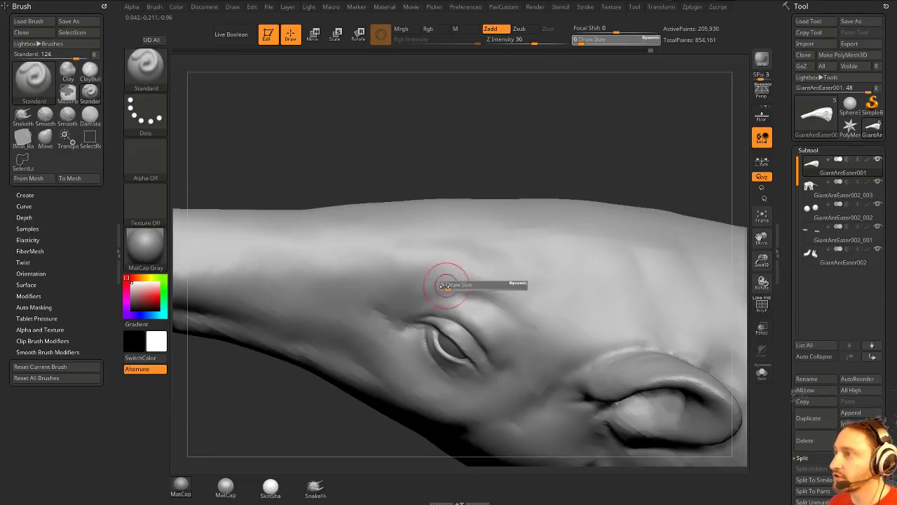
{"action": "left_click", "coordinate": [442, 283]}
{"action": "key", "text": "s"}
{"action": "left_click_drag", "start_coordinate": [471, 299], "coordinate": [463, 299]}
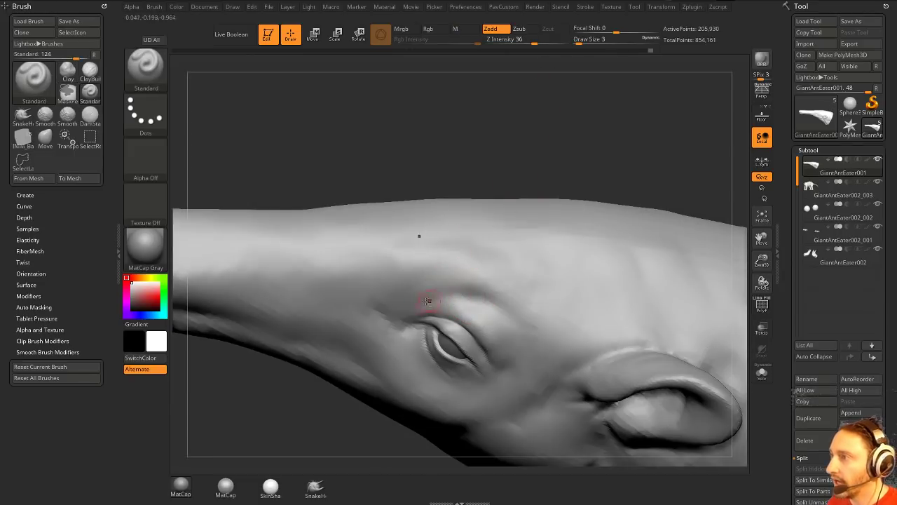
{"action": "right_click_drag", "start_coordinate": [420, 304], "coordinate": [575, 246]}
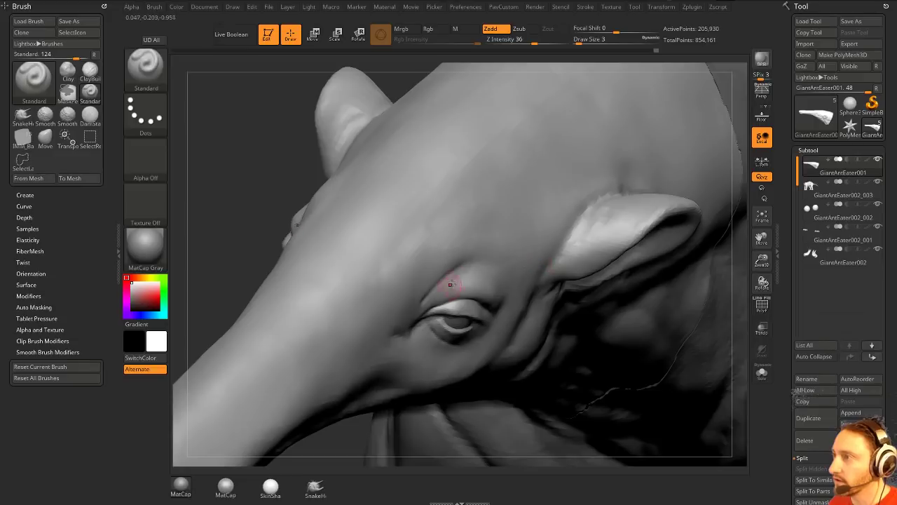
{"action": "right_click_drag", "start_coordinate": [343, 437], "coordinate": [346, 392]}
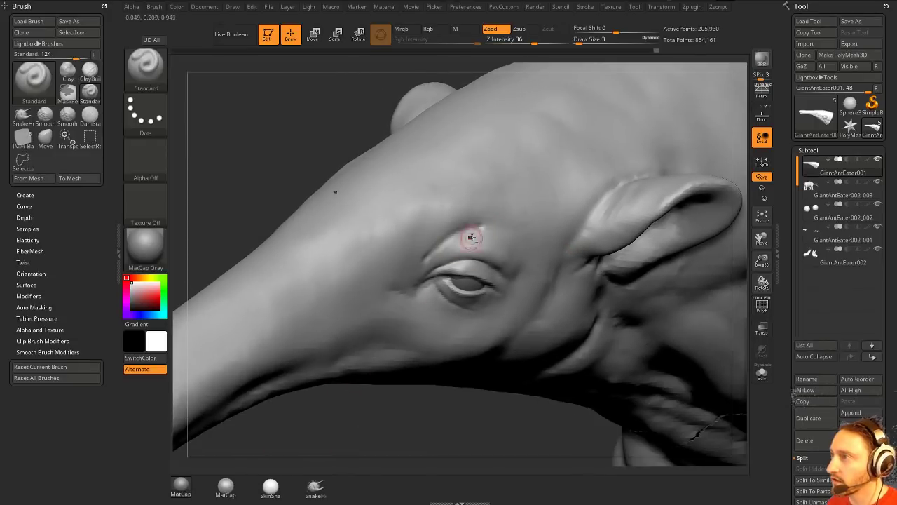
- Undo the last two brow strokes and resculpt the wrinkle above the eye with the Standard brush
{"action": "mouse_move", "coordinate": [512, 216]}
{"action": "right_mouse_down"}
{"action": "mouse_move", "coordinate": [391, 425]}
{"action": "mouse_move", "coordinate": [385, 377]}
{"action": "mouse_move", "coordinate": [382, 394]}
{"action": "right_mouse_up"}
{"action": "key", "text": "ctrl+z"}
{"action": "key", "text": "ctrl+z"}
{"action": "left_click_drag", "start_coordinate": [468, 230], "coordinate": [443, 233]}
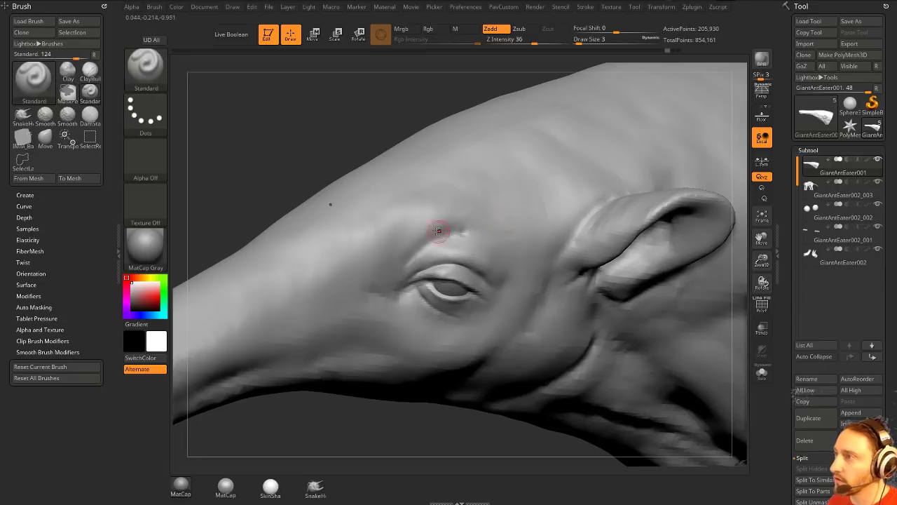
{"action": "right_click_drag", "start_coordinate": [400, 430], "coordinate": [396, 267]}
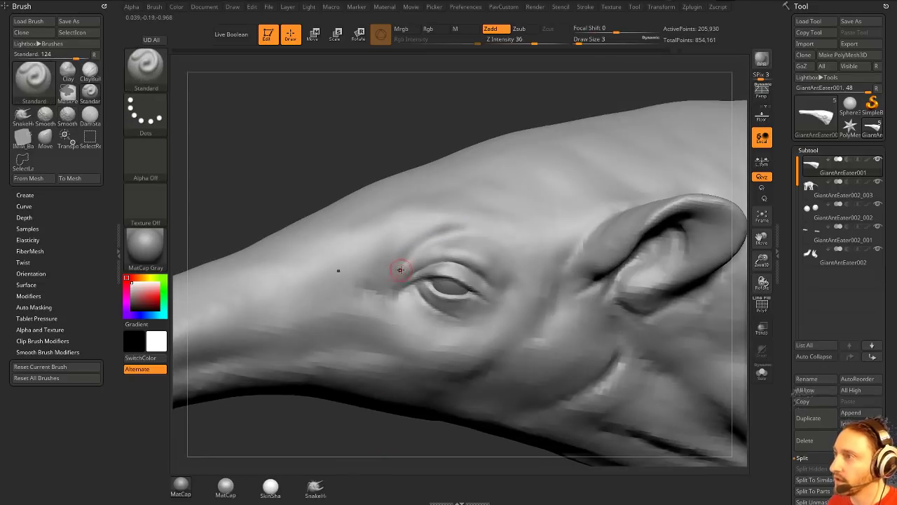
- Smooth the skin in front of the eye's inner corner with the Smooth Stronger brush at draw size 3
{"action": "right_click_drag", "start_coordinate": [389, 365], "coordinate": [406, 264]}
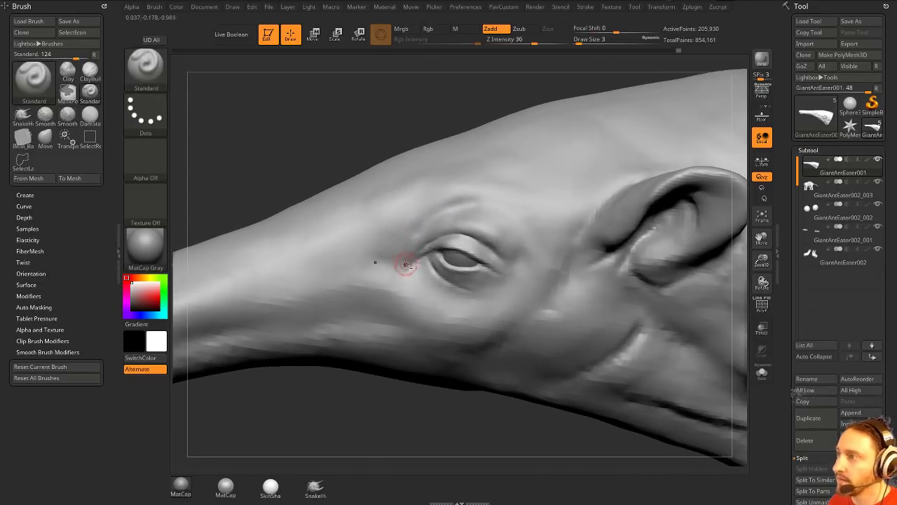
{"action": "mouse_move", "coordinate": [383, 256]}
{"action": "left_mouse_down", "text": "shift"}
{"action": "mouse_move", "coordinate": [407, 271]}
{"action": "mouse_move", "coordinate": [375, 262]}
{"action": "mouse_move", "coordinate": [421, 265]}
{"action": "left_mouse_up", "text": "shift"}
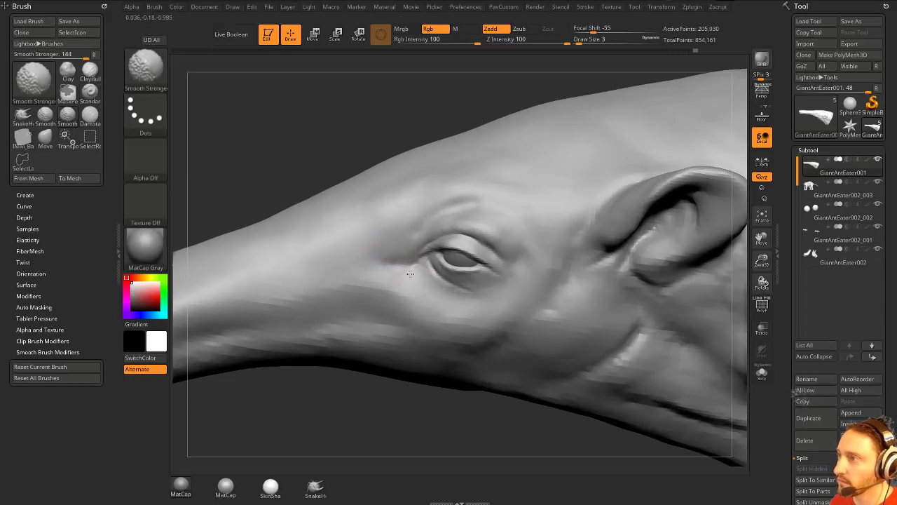
{"action": "left_click_drag", "start_coordinate": [365, 433], "coordinate": [377, 415], "text": "alt"}
{"action": "right_click_drag", "start_coordinate": [377, 414], "coordinate": [376, 365]}
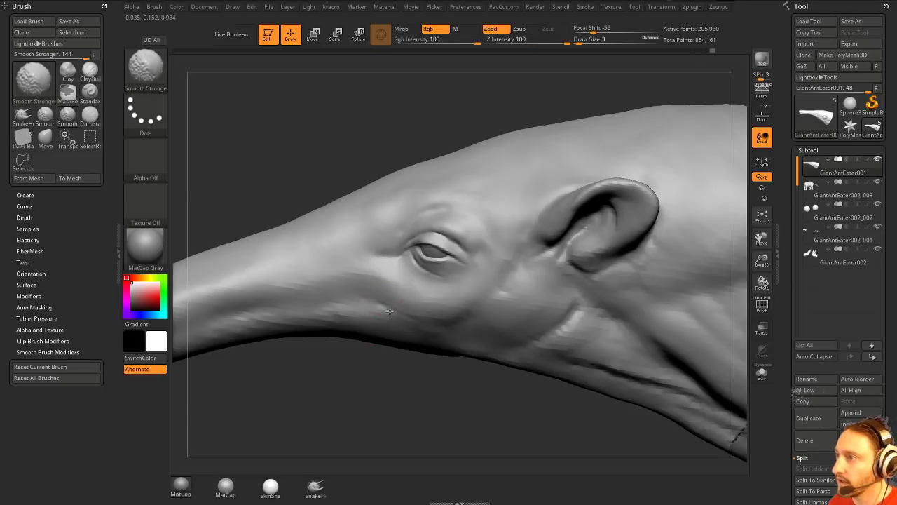
- Build up the cheek below the eye with the Clay brush at draw size 4 and smooth the skin along the snout
{"action": "right_click_drag", "start_coordinate": [396, 397], "coordinate": [474, 274]}
{"action": "mouse_move", "coordinate": [347, 379]}
{"action": "left_mouse_down", "text": "alt"}
{"action": "mouse_move", "coordinate": [339, 425]}
{"action": "mouse_move", "coordinate": [363, 407]}
{"action": "left_mouse_up", "text": "alt"}
{"action": "key", "text": "b"}
{"action": "key", "text": "c"}
{"action": "key", "text": "l"}
{"action": "key", "text": "s"}
{"action": "left_click_drag", "start_coordinate": [411, 286], "coordinate": [421, 283]}
{"action": "left_click_drag", "start_coordinate": [377, 95], "coordinate": [361, 109]}
{"action": "mouse_move", "coordinate": [426, 297]}
{"action": "left_mouse_down", "text": "shift"}
{"action": "mouse_move", "coordinate": [450, 291]}
{"action": "mouse_move", "coordinate": [392, 267]}
{"action": "mouse_move", "coordinate": [419, 291]}
{"action": "mouse_move", "coordinate": [384, 303]}
{"action": "mouse_move", "coordinate": [387, 316]}
{"action": "left_mouse_up", "text": "shift"}
{"action": "mouse_move", "coordinate": [311, 438]}
{"action": "left_mouse_down", "text": "alt"}
{"action": "mouse_move", "coordinate": [316, 407]}
{"action": "mouse_move", "coordinate": [413, 400]}
{"action": "left_mouse_up", "text": "alt"}
{"action": "left_click_drag", "start_coordinate": [381, 306], "coordinate": [400, 331], "text": "shift"}
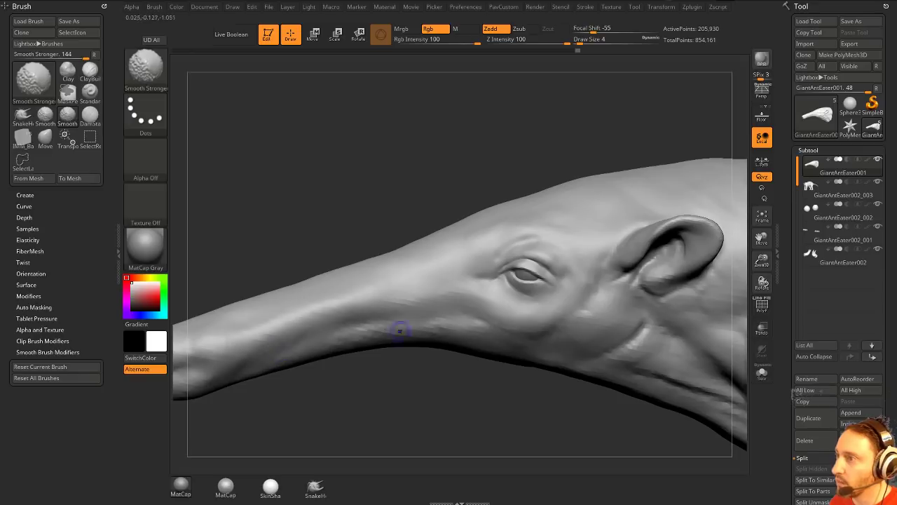
- Smooth the ear's front edge and upper rim with the Smooth Stronger brush at draw size 4
{"action": "right_click_drag", "start_coordinate": [495, 392], "coordinate": [425, 316]}
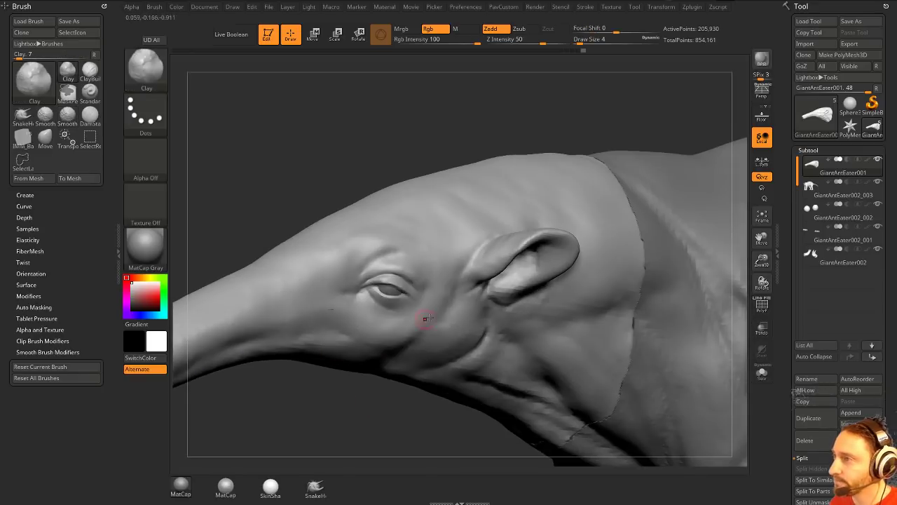
{"action": "left_click_drag", "start_coordinate": [390, 426], "coordinate": [319, 421]}
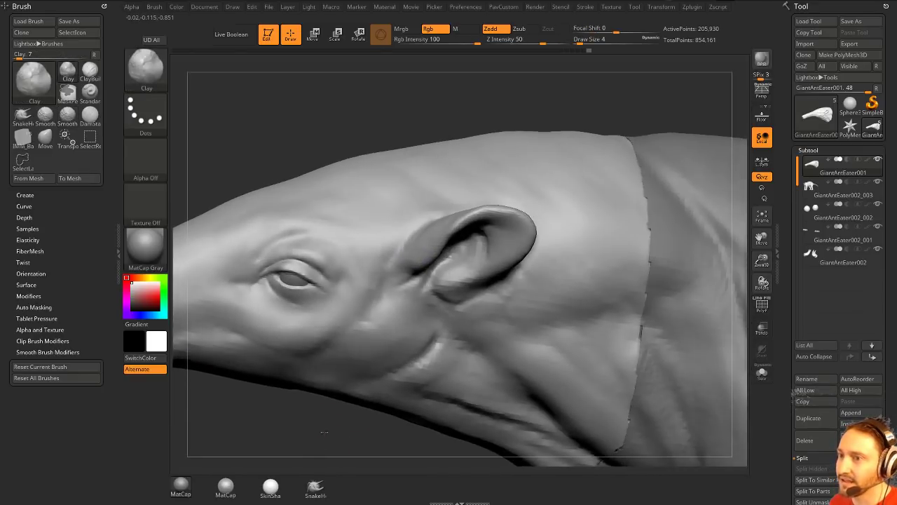
{"action": "mouse_move", "coordinate": [506, 111]}
{"action": "left_mouse_down", "text": "alt"}
{"action": "mouse_move", "coordinate": [473, 156]}
{"action": "mouse_move", "coordinate": [492, 140]}
{"action": "left_mouse_up", "text": "alt"}
{"action": "left_click_drag", "start_coordinate": [420, 266], "coordinate": [480, 244], "text": "shift"}
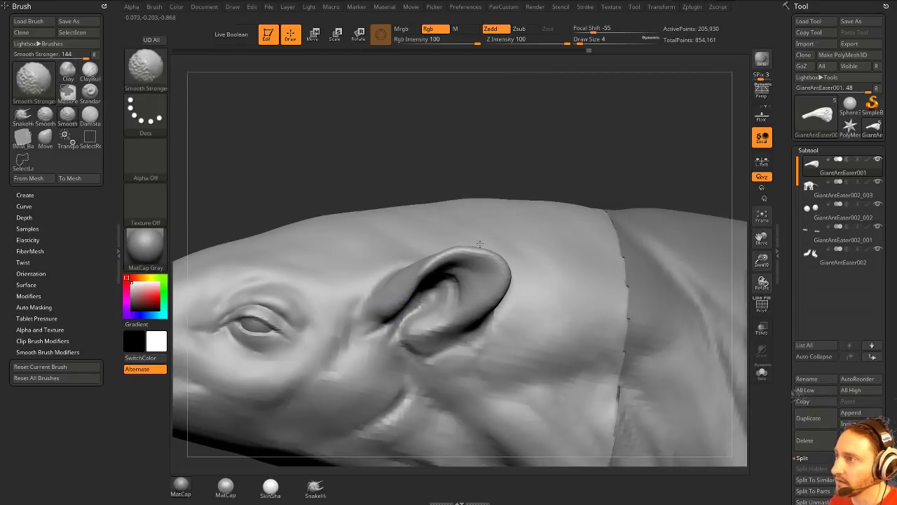
{"action": "mouse_move", "coordinate": [436, 272]}
{"action": "left_mouse_down", "text": "shift"}
{"action": "mouse_move", "coordinate": [438, 321]}
{"action": "mouse_move", "coordinate": [478, 292]}
{"action": "left_mouse_up", "text": "shift"}
{"action": "left_click_drag", "start_coordinate": [536, 145], "coordinate": [509, 153], "text": "alt"}
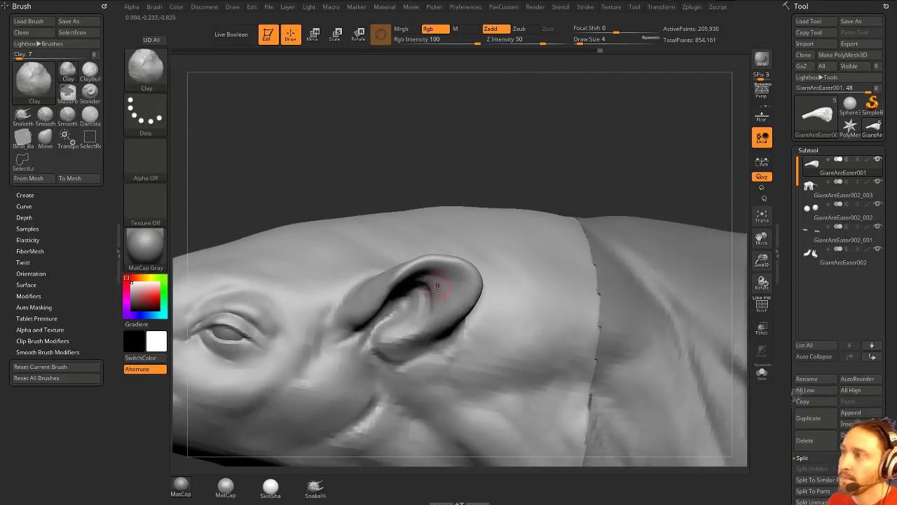
- Sculpt the ridge inside the ear's upper rim with the Standard brush at draw size 3 and smooth the rim
{"action": "key", "text": "b"}
{"action": "key", "text": "s"}
{"action": "key", "text": "t"}
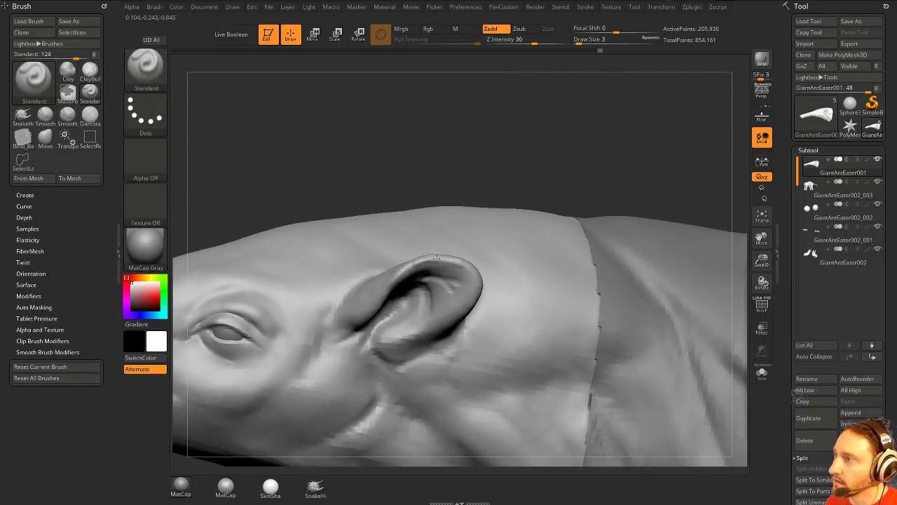
{"action": "mouse_move", "coordinate": [436, 258]}
{"action": "right_mouse_down"}
{"action": "mouse_move", "coordinate": [551, 160]}
{"action": "mouse_move", "coordinate": [454, 271]}
{"action": "right_mouse_up"}
{"action": "key", "text": "shift"}
{"action": "right_click_drag", "start_coordinate": [555, 274], "coordinate": [565, 233], "text": "alt"}
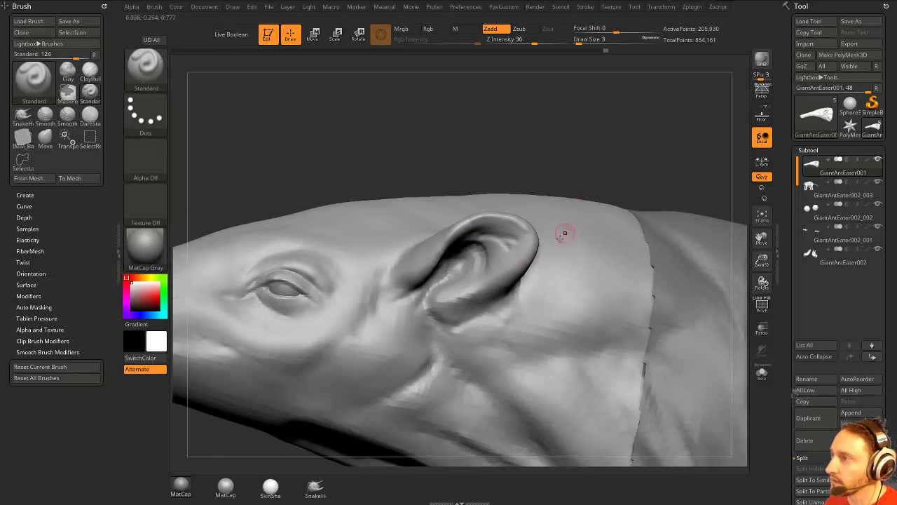
{"action": "mouse_move", "coordinate": [519, 221]}
{"action": "left_mouse_down", "text": "shift"}
{"action": "mouse_move", "coordinate": [522, 240]}
{"action": "mouse_move", "coordinate": [488, 232]}
{"action": "mouse_move", "coordinate": [514, 254]}
{"action": "mouse_move", "coordinate": [524, 234]}
{"action": "left_mouse_up", "text": "shift"}
{"action": "right_click_drag", "start_coordinate": [549, 199], "coordinate": [554, 167]}
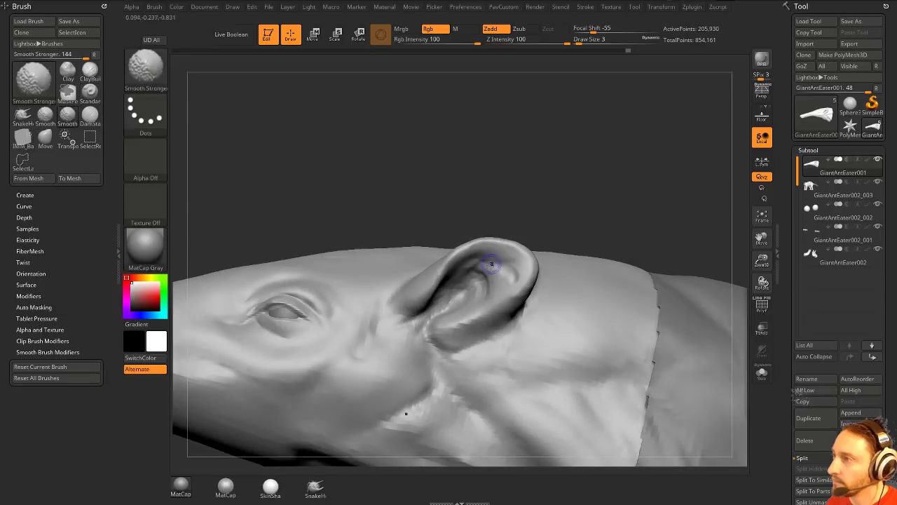
- Smooth the inner ear folds from the ear opening up to the concha at draw size 3
{"action": "mouse_move", "coordinate": [542, 232]}
{"action": "right_mouse_down"}
{"action": "mouse_move", "coordinate": [526, 216]}
{"action": "mouse_move", "coordinate": [576, 194]}
{"action": "mouse_move", "coordinate": [565, 221]}
{"action": "right_mouse_up"}
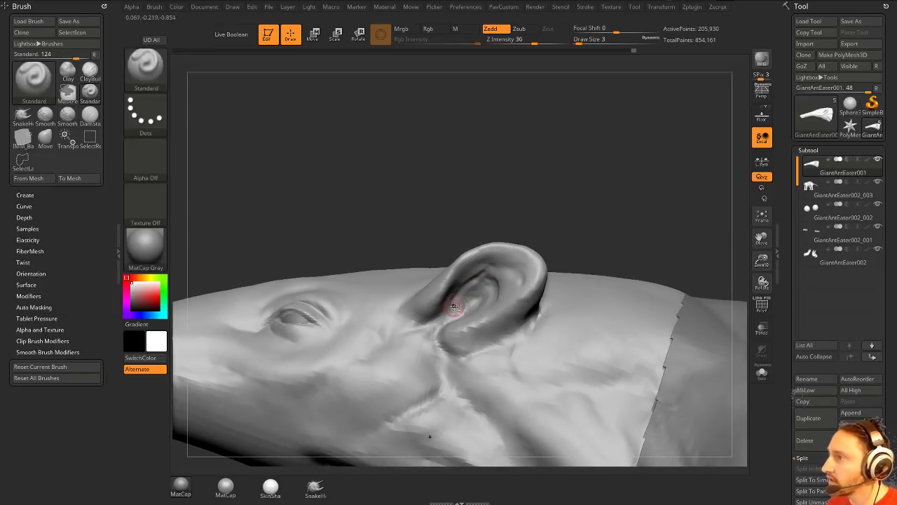
{"action": "left_click_drag", "start_coordinate": [582, 205], "coordinate": [587, 204]}
{"action": "left_click_drag", "start_coordinate": [452, 304], "coordinate": [481, 271], "text": "shift"}
{"action": "left_click_drag", "start_coordinate": [607, 218], "coordinate": [581, 198]}
{"action": "mouse_move", "coordinate": [581, 200]}
{"action": "right_mouse_down"}
{"action": "mouse_move", "coordinate": [586, 175]}
{"action": "mouse_move", "coordinate": [594, 188]}
{"action": "right_mouse_up"}
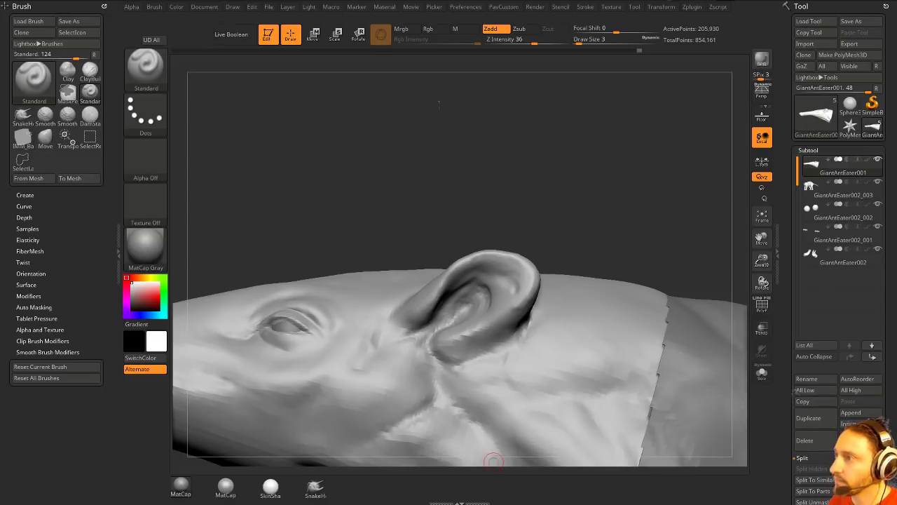
- Sculpt the ear's lower front base with the Standard brush, then blend it using the Clay and Smooth Stronger brushes
{"action": "mouse_move", "coordinate": [439, 104]}
{"action": "right_mouse_down"}
{"action": "mouse_move", "coordinate": [445, 164]}
{"action": "mouse_move", "coordinate": [553, 161]}
{"action": "mouse_move", "coordinate": [434, 305]}
{"action": "right_mouse_up"}
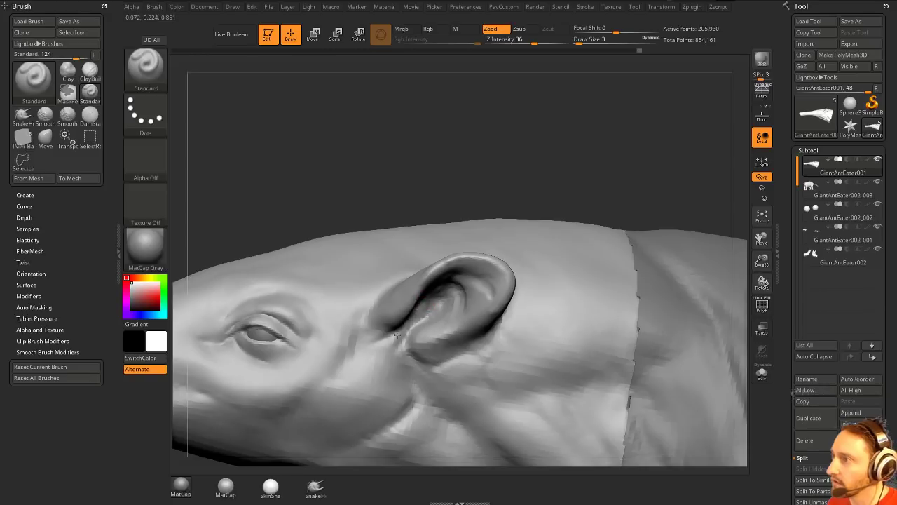
{"action": "right_click_drag", "start_coordinate": [517, 171], "coordinate": [464, 301]}
{"action": "left_click_drag", "start_coordinate": [432, 337], "coordinate": [417, 333]}
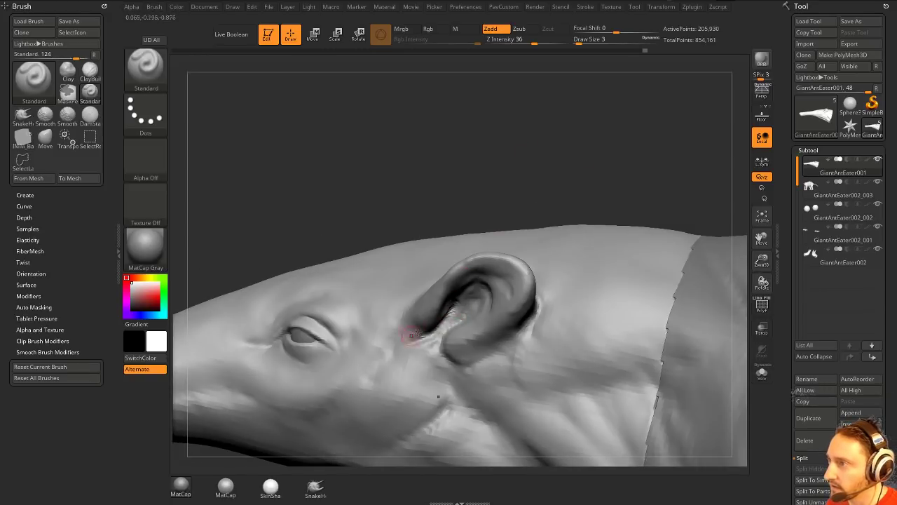
{"action": "key", "text": "b"}
{"action": "key", "text": "c"}
{"action": "key", "text": "l"}
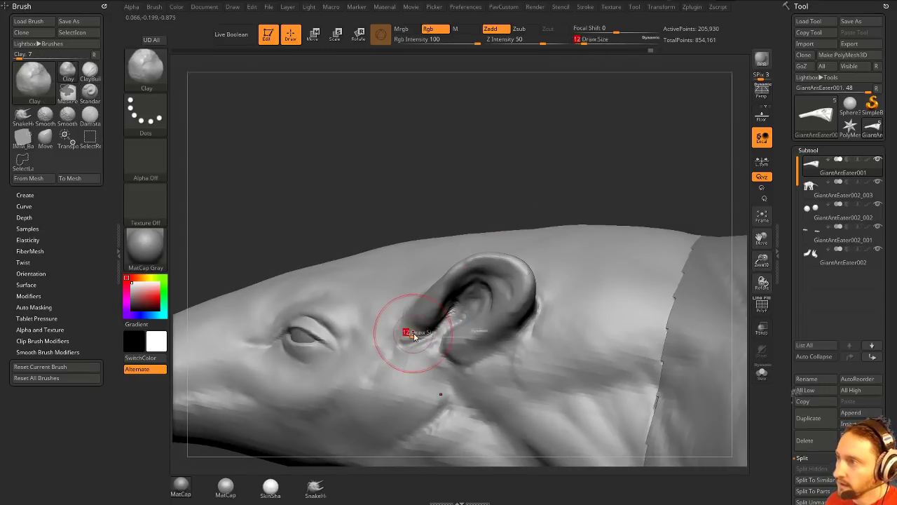
{"action": "key", "text": "shift"}
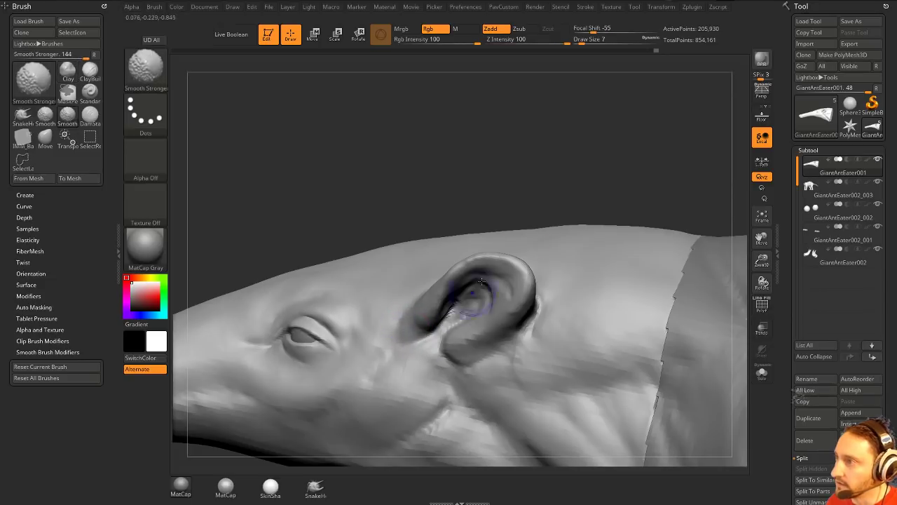
{"action": "right_click_drag", "start_coordinate": [461, 316], "coordinate": [493, 381]}
- Smooth the folds around the ear canal with the Smooth Stronger brush at draw size 3, working from several angles
{"action": "key", "text": "s"}
{"action": "left_click", "coordinate": [442, 317]}
{"action": "key", "text": "shift"}
{"action": "left_click_drag", "start_coordinate": [468, 294], "coordinate": [446, 318], "text": "shift"}
{"action": "left_click_drag", "start_coordinate": [527, 193], "coordinate": [503, 214], "text": "alt"}
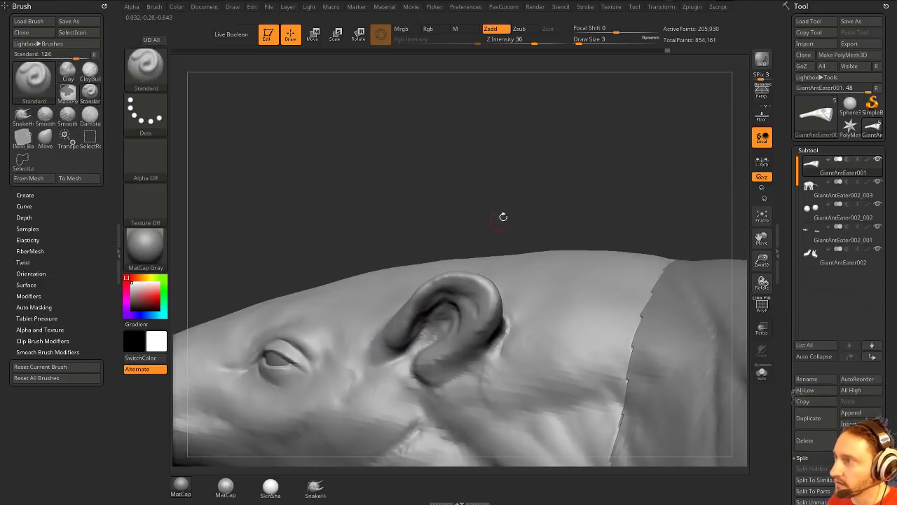
{"action": "left_click_drag", "start_coordinate": [440, 320], "coordinate": [426, 329], "text": "shift"}
{"action": "left_click_drag", "start_coordinate": [489, 236], "coordinate": [502, 232]}
{"action": "left_click_drag", "start_coordinate": [451, 295], "coordinate": [436, 302], "text": "shift"}
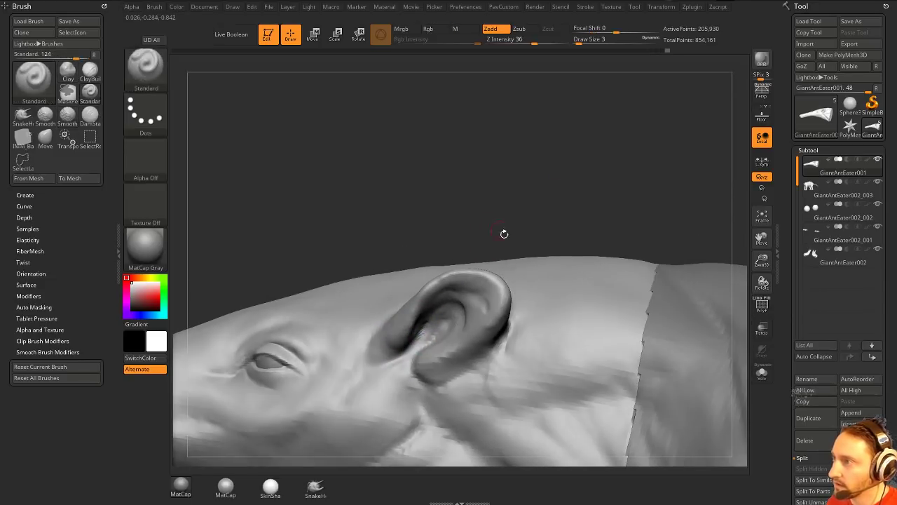
{"action": "left_click_drag", "start_coordinate": [503, 232], "coordinate": [499, 251]}
{"action": "left_click_drag", "start_coordinate": [466, 315], "coordinate": [420, 338], "text": "shift"}
{"action": "mouse_move", "coordinate": [491, 199]}
{"action": "left_mouse_down"}
{"action": "mouse_move", "coordinate": [496, 217]}
{"action": "mouse_move", "coordinate": [566, 150]}
{"action": "mouse_move", "coordinate": [588, 144]}
{"action": "mouse_move", "coordinate": [494, 242]}
{"action": "left_mouse_up"}
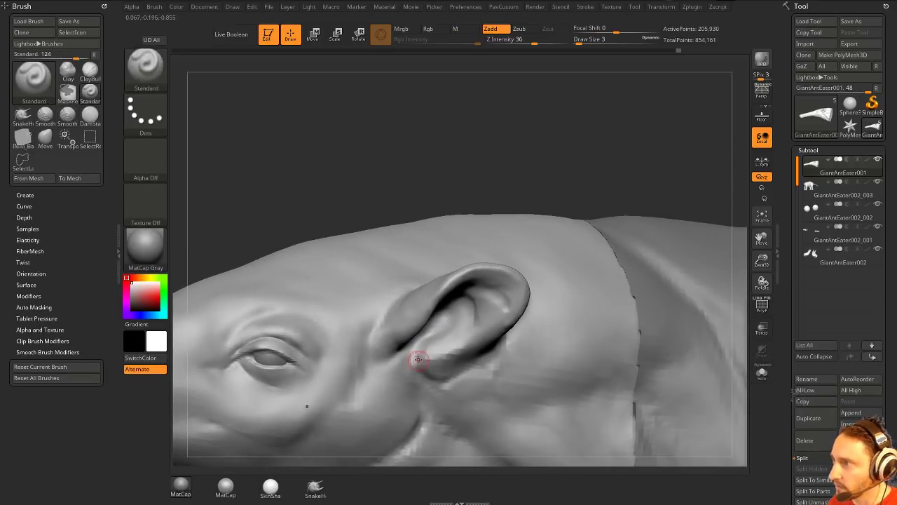
- Raise the ear's lower front edge with the Standard brush at draw size 3 and smooth the inner rim and concha
{"action": "left_click_drag", "start_coordinate": [417, 350], "coordinate": [429, 382]}
{"action": "left_click_drag", "start_coordinate": [586, 172], "coordinate": [589, 145]}
{"action": "left_click_drag", "start_coordinate": [438, 334], "coordinate": [433, 315], "text": "shift"}
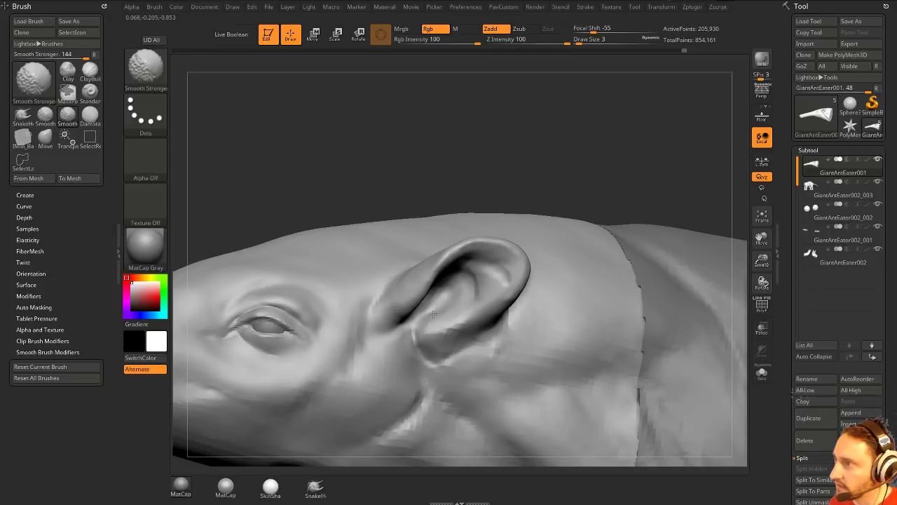
{"action": "left_click_drag", "start_coordinate": [579, 175], "coordinate": [587, 146]}
{"action": "mouse_move", "coordinate": [517, 282]}
{"action": "left_mouse_down", "text": "shift"}
{"action": "mouse_move", "coordinate": [525, 297]}
{"action": "mouse_move", "coordinate": [497, 267]}
{"action": "left_mouse_up", "text": "shift"}
{"action": "mouse_move", "coordinate": [583, 225]}
{"action": "left_mouse_down"}
{"action": "mouse_move", "coordinate": [486, 284]}
{"action": "mouse_move", "coordinate": [517, 303]}
{"action": "mouse_move", "coordinate": [583, 193]}
{"action": "left_mouse_up"}
{"action": "left_click_drag", "start_coordinate": [502, 309], "coordinate": [515, 285], "text": "shift"}
{"action": "mouse_move", "coordinate": [565, 242]}
{"action": "left_mouse_down"}
{"action": "mouse_move", "coordinate": [559, 279]}
{"action": "mouse_move", "coordinate": [495, 296]}
{"action": "mouse_move", "coordinate": [487, 319]}
{"action": "left_mouse_up"}
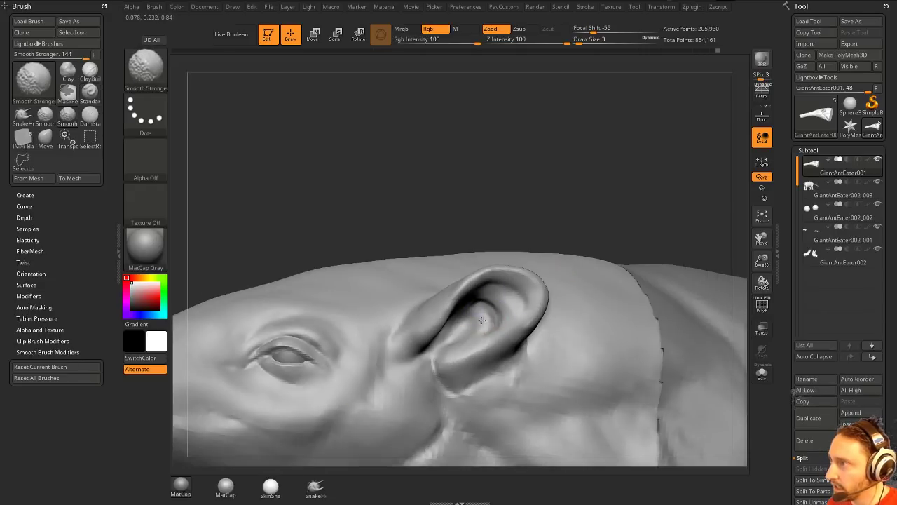
- Define the crease in front of the ear base with the DamStandard brush at draw size 5 and soften it
{"action": "mouse_move", "coordinate": [554, 226]}
{"action": "left_mouse_down"}
{"action": "mouse_move", "coordinate": [612, 173]}
{"action": "mouse_move", "coordinate": [587, 161]}
{"action": "mouse_move", "coordinate": [546, 210]}
{"action": "left_mouse_up"}
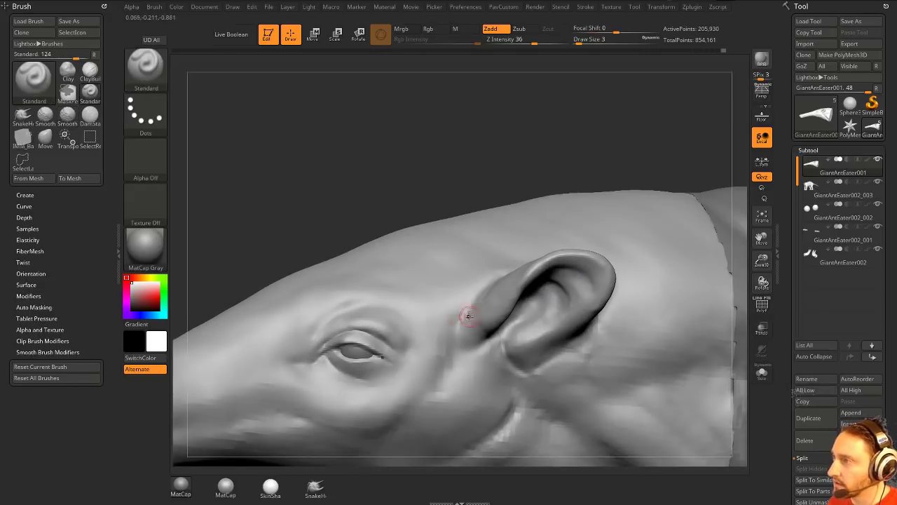
{"action": "left_click_drag", "start_coordinate": [515, 165], "coordinate": [547, 137], "text": "alt"}
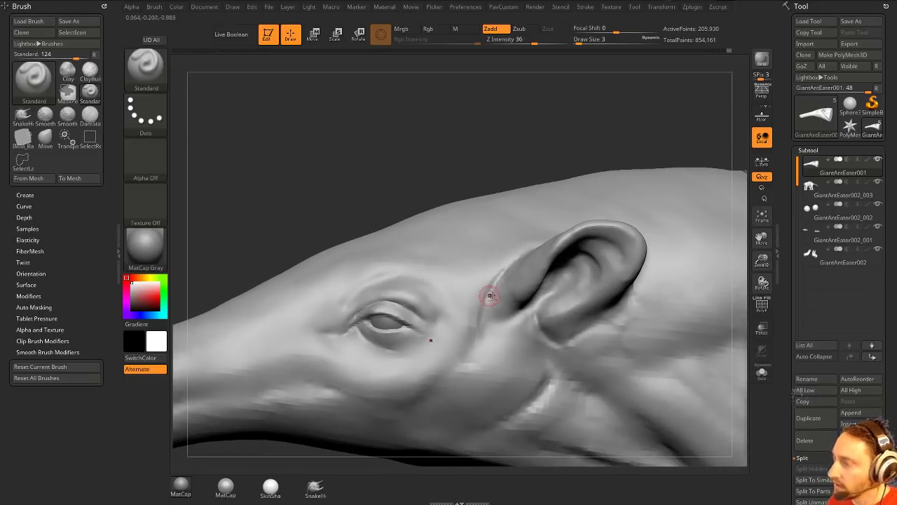
{"action": "key", "text": "shift"}
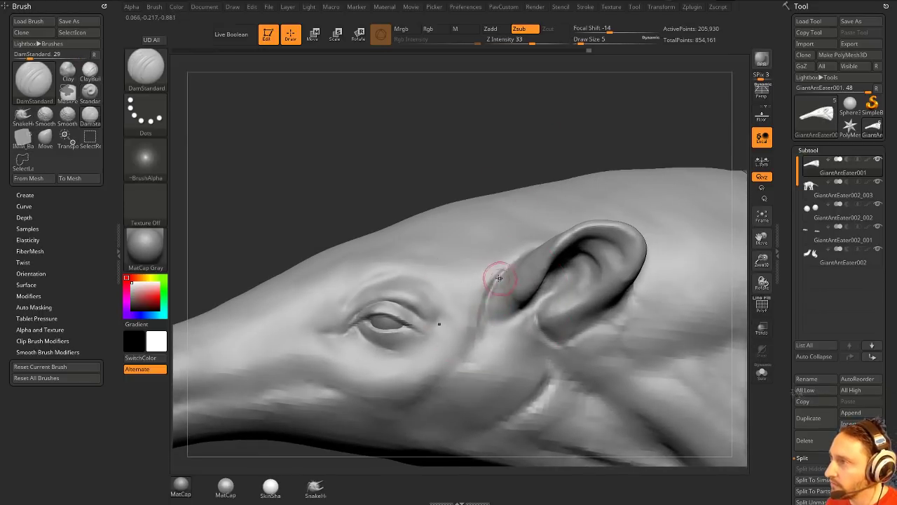
{"action": "left_click_drag", "start_coordinate": [510, 260], "coordinate": [488, 332], "text": "shift"}
{"action": "left_click_drag", "start_coordinate": [491, 134], "coordinate": [494, 168]}
{"action": "key", "text": "shift"}
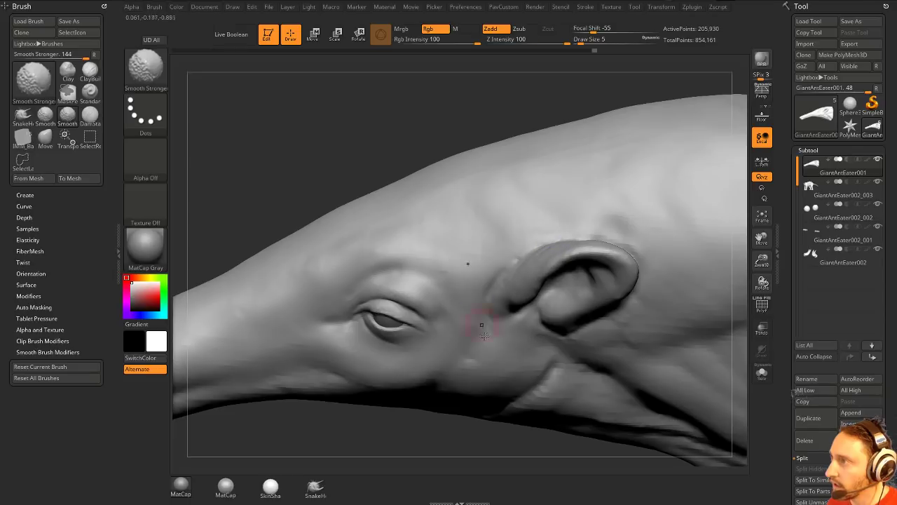
- Carve the seam between the ear's upper back and the head with the DamStandard brush at draw size 5, smoothing its edges
{"action": "left_click_drag", "start_coordinate": [403, 433], "coordinate": [394, 480]}
{"action": "mouse_move", "coordinate": [487, 269]}
{"action": "left_mouse_down"}
{"action": "mouse_move", "coordinate": [541, 242]}
{"action": "mouse_move", "coordinate": [529, 247]}
{"action": "left_mouse_up"}
{"action": "key", "text": "shift"}
{"action": "left_click_drag", "start_coordinate": [422, 433], "coordinate": [429, 453]}
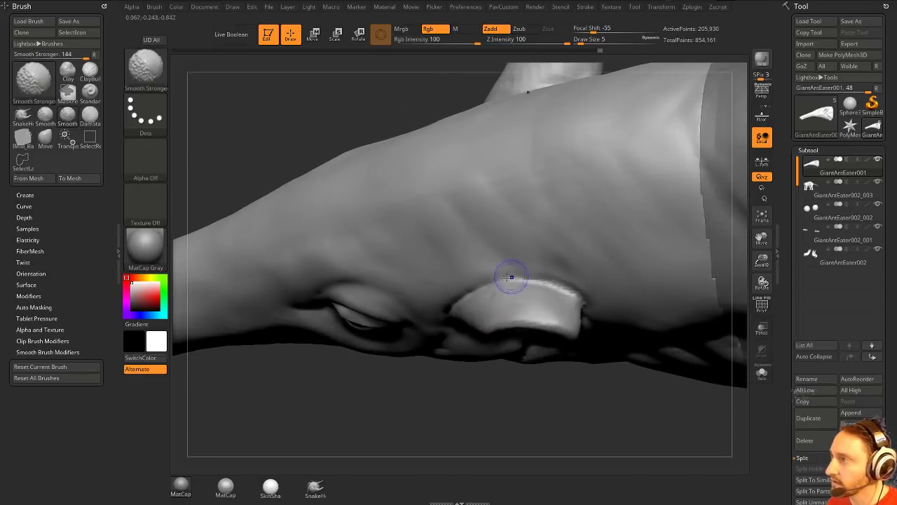
{"action": "left_click_drag", "start_coordinate": [512, 279], "coordinate": [515, 271], "text": "shift"}
{"action": "left_click_drag", "start_coordinate": [509, 419], "coordinate": [520, 434]}
{"action": "mouse_move", "coordinate": [500, 283]}
{"action": "left_mouse_down"}
{"action": "mouse_move", "coordinate": [560, 292]}
{"action": "mouse_move", "coordinate": [556, 267]}
{"action": "left_mouse_up"}
{"action": "left_click_drag", "start_coordinate": [553, 417], "coordinate": [551, 376]}
{"action": "left_click_drag", "start_coordinate": [571, 274], "coordinate": [553, 261], "text": "shift"}
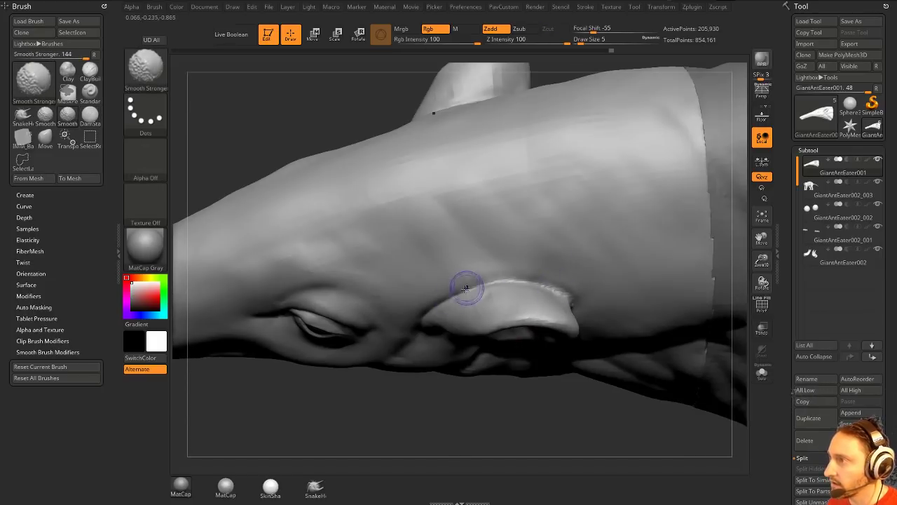
{"action": "left_click_drag", "start_coordinate": [495, 309], "coordinate": [552, 308], "text": "shift"}
- Continue the DamStandard crease down behind the ear to the lobe and smooth it at draw size 5
{"action": "left_click_drag", "start_coordinate": [511, 431], "coordinate": [540, 297]}
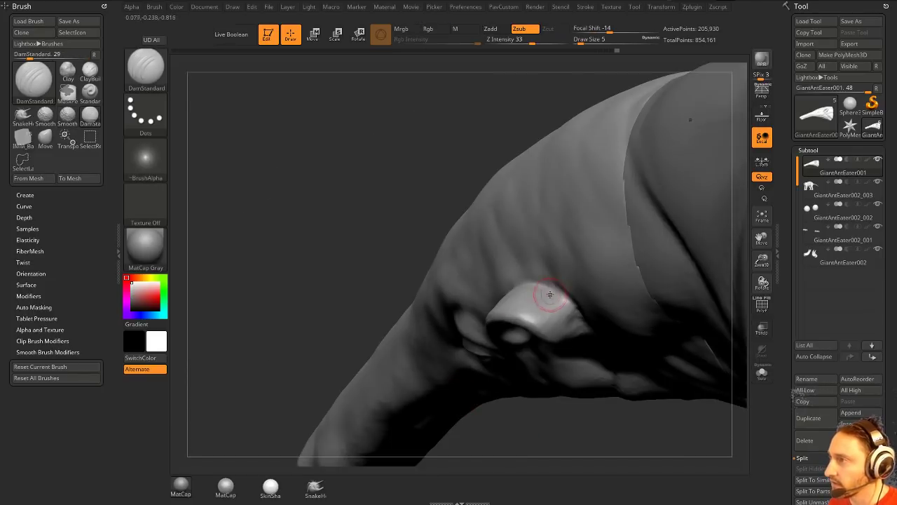
{"action": "left_click_drag", "start_coordinate": [575, 411], "coordinate": [516, 297]}
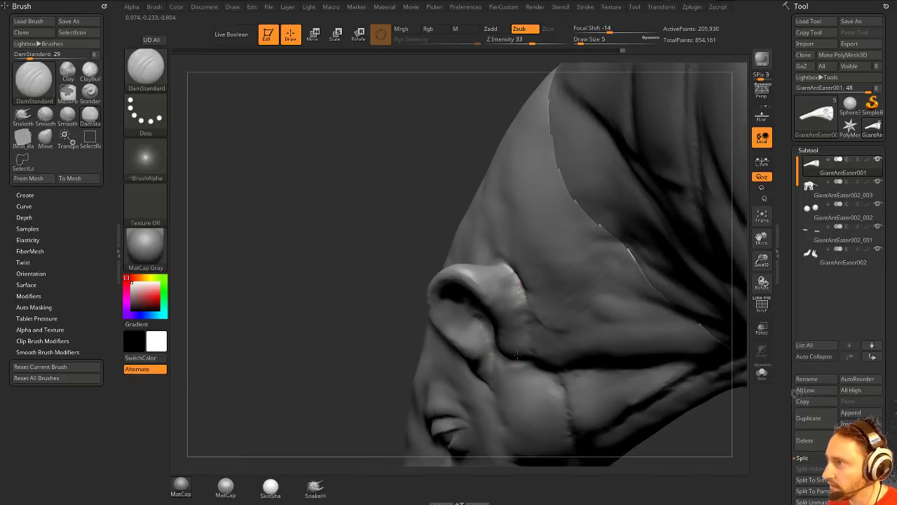
{"action": "left_click_drag", "start_coordinate": [349, 345], "coordinate": [507, 262]}
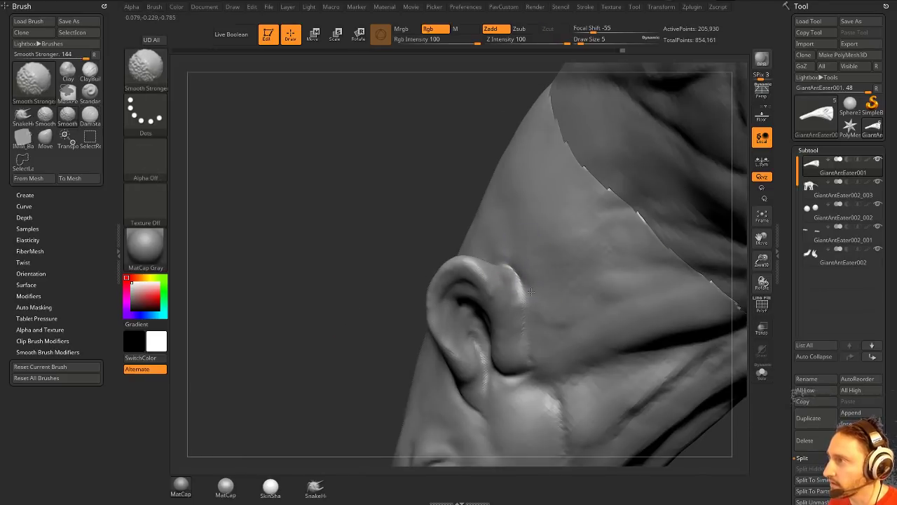
{"action": "left_click_drag", "start_coordinate": [531, 291], "coordinate": [532, 337], "text": "shift"}
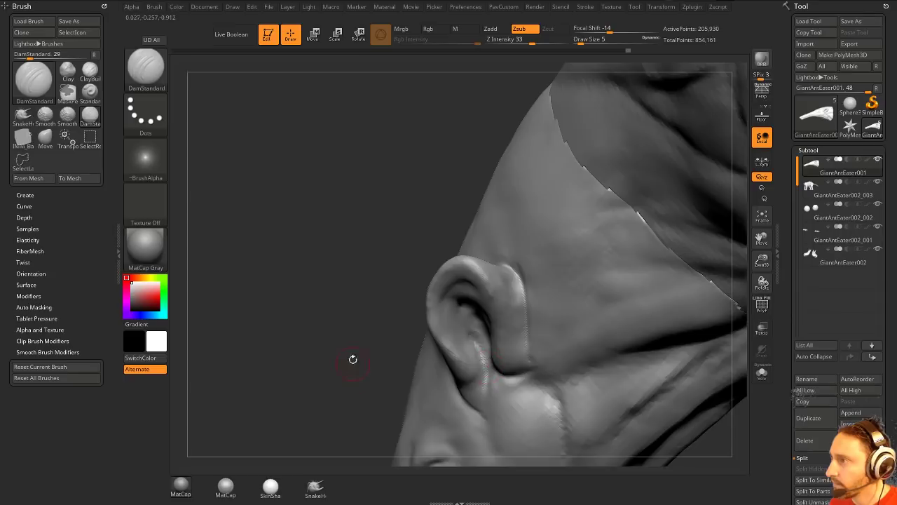
{"action": "left_click_drag", "start_coordinate": [353, 359], "coordinate": [508, 244]}
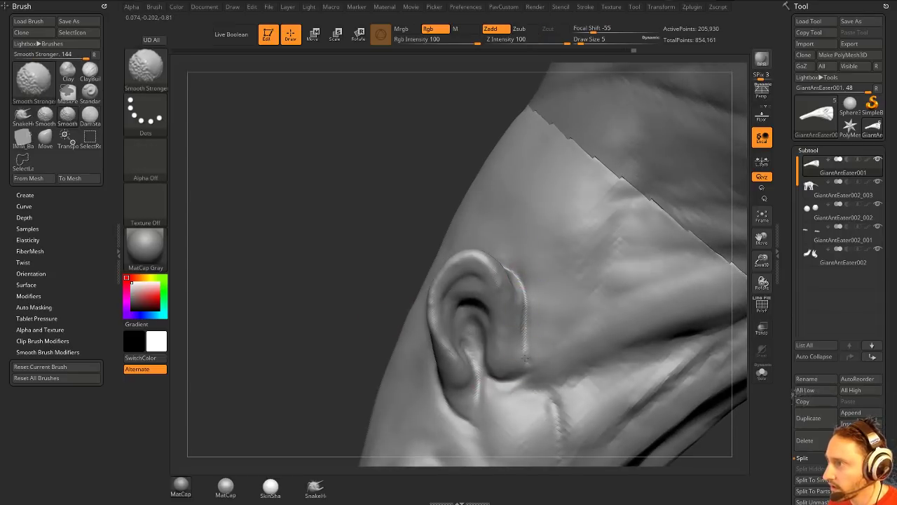
{"action": "left_click_drag", "start_coordinate": [526, 358], "coordinate": [520, 377], "text": "shift"}
- Cut a diagonal crease across the cheek between the ear and the eye pouch with the DamStandard brush
{"action": "mouse_move", "coordinate": [350, 315]}
{"action": "left_mouse_down", "text": "alt"}
{"action": "mouse_move", "coordinate": [335, 302]}
{"action": "mouse_move", "coordinate": [378, 217]}
{"action": "left_mouse_up", "text": "alt"}
{"action": "mouse_move", "coordinate": [561, 215]}
{"action": "left_mouse_down"}
{"action": "mouse_move", "coordinate": [703, 230]}
{"action": "mouse_move", "coordinate": [568, 142]}
{"action": "mouse_move", "coordinate": [568, 210]}
{"action": "left_mouse_up"}
{"action": "left_click_drag", "start_coordinate": [330, 356], "coordinate": [475, 392]}
{"action": "left_click_drag", "start_coordinate": [568, 287], "coordinate": [522, 317]}
- Carve the long groove along the side of the snout with the DamStandard brush at draw size 11 and refine its edges
{"action": "left_click_drag", "start_coordinate": [459, 382], "coordinate": [460, 285]}
{"action": "key", "text": "s"}
{"action": "left_click_drag", "start_coordinate": [335, 301], "coordinate": [421, 295]}
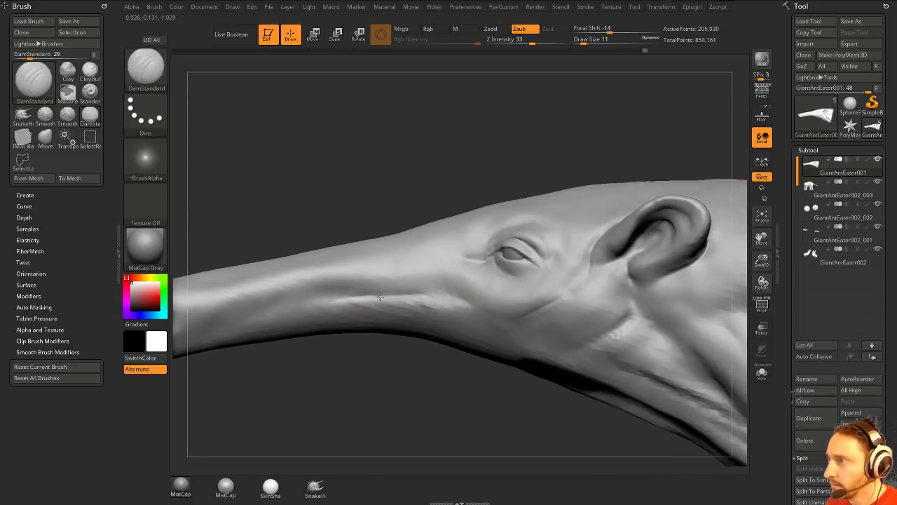
{"action": "key", "text": "shift"}
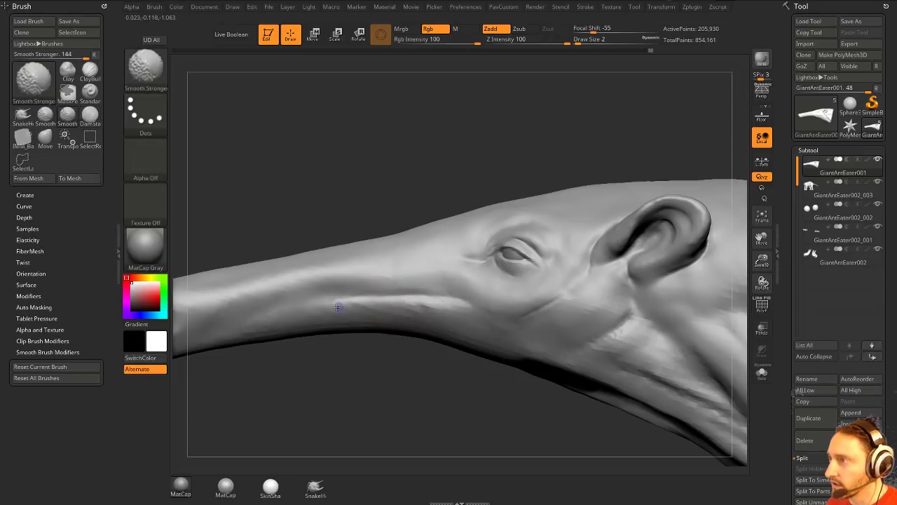
{"action": "key", "text": "s"}
{"action": "left_click_drag", "start_coordinate": [413, 313], "coordinate": [410, 311]}
- Raise the skin fold along the cheek crease below the eye with the Standard brush
{"action": "left_click_drag", "start_coordinate": [428, 424], "coordinate": [425, 366], "text": "alt"}
{"action": "key", "text": "b"}
{"action": "key", "text": "s"}
{"action": "key", "text": "t"}
{"action": "key", "text": "s"}
{"action": "mouse_move", "coordinate": [514, 322]}
{"action": "left_mouse_down"}
{"action": "mouse_move", "coordinate": [512, 299]}
{"action": "mouse_move", "coordinate": [533, 310]}
{"action": "left_mouse_up"}
- Build up the fold at the rear of the jaw below the ear with the Standard brush
{"action": "key", "text": "b"}
{"action": "key", "text": "c"}
{"action": "key", "text": "l"}
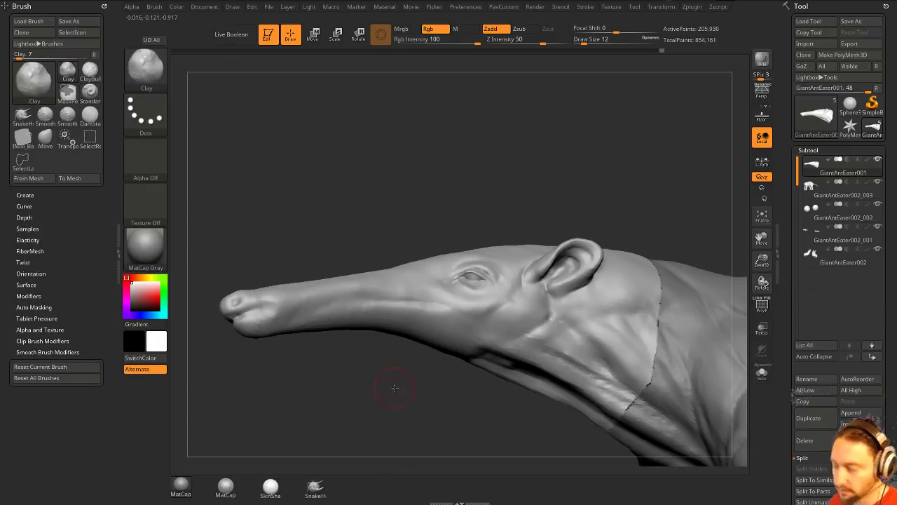
{"action": "mouse_move", "coordinate": [394, 387]}
{"action": "left_mouse_down", "text": "alt"}
{"action": "mouse_move", "coordinate": [420, 424]}
{"action": "mouse_move", "coordinate": [429, 415]}
{"action": "left_mouse_up", "text": "alt"}
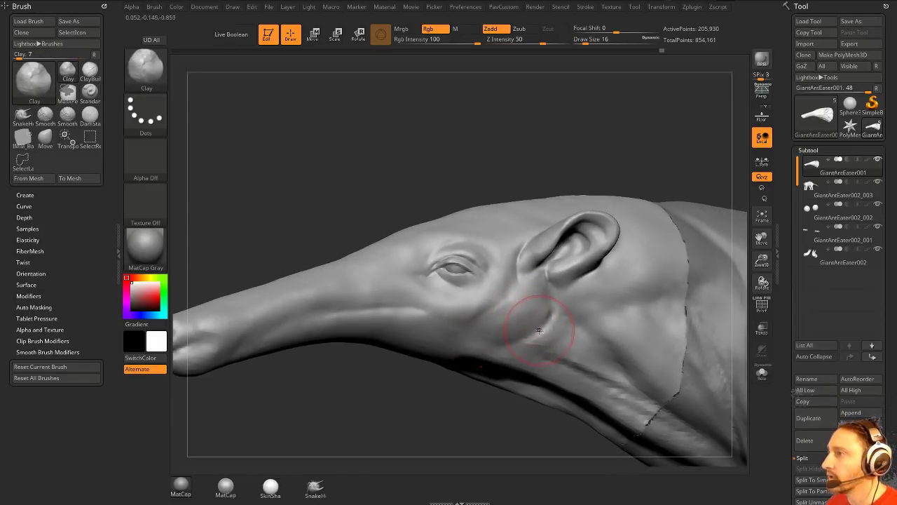
{"action": "key", "text": "b"}
{"action": "key", "text": "s"}
{"action": "key", "text": "t"}
{"action": "mouse_move", "coordinate": [539, 330]}
{"action": "left_mouse_down"}
{"action": "mouse_move", "coordinate": [429, 329]}
{"action": "mouse_move", "coordinate": [505, 345]}
{"action": "left_mouse_up"}
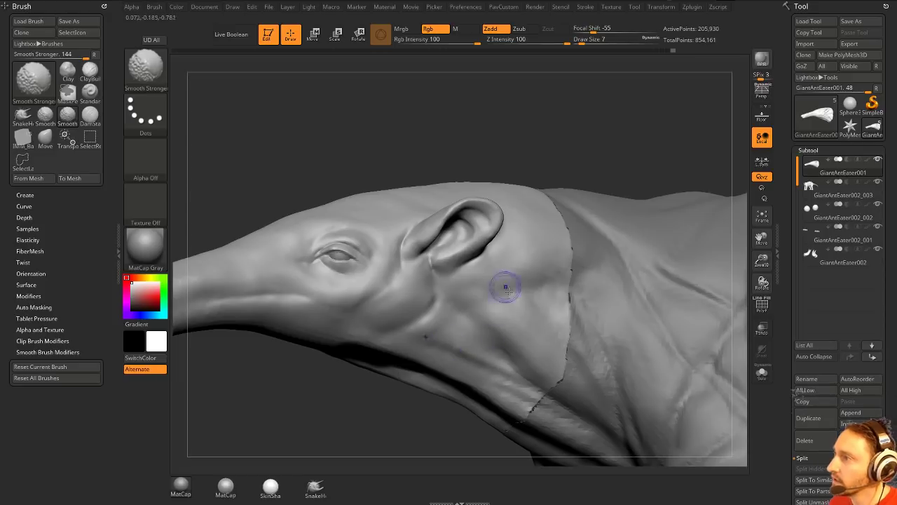
- Smooth the skin behind and below the ear toward the neck with the Smooth Stronger brush
{"action": "left_click_drag", "start_coordinate": [601, 133], "coordinate": [608, 180]}
{"action": "left_click_drag", "start_coordinate": [506, 277], "coordinate": [492, 275], "text": "shift"}
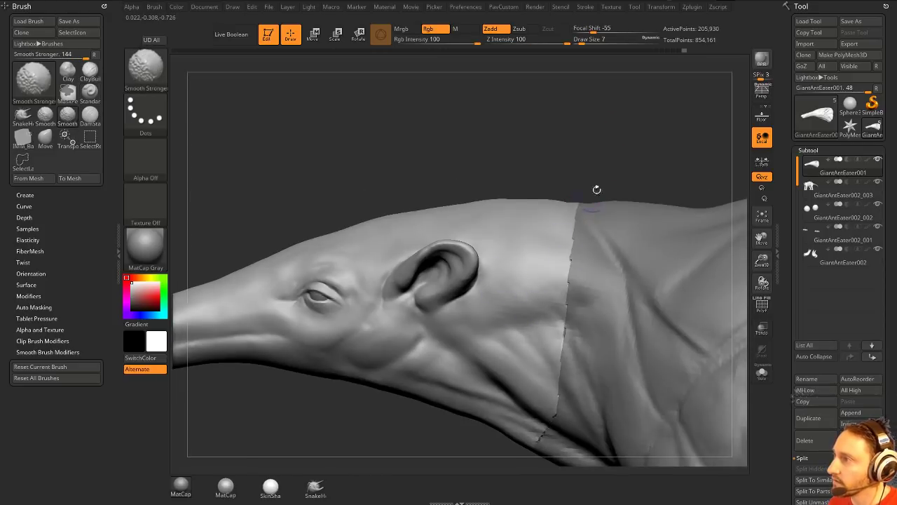
{"action": "mouse_move", "coordinate": [597, 189]}
{"action": "left_mouse_down"}
{"action": "mouse_move", "coordinate": [651, 118]}
{"action": "mouse_move", "coordinate": [474, 351]}
{"action": "left_mouse_up"}
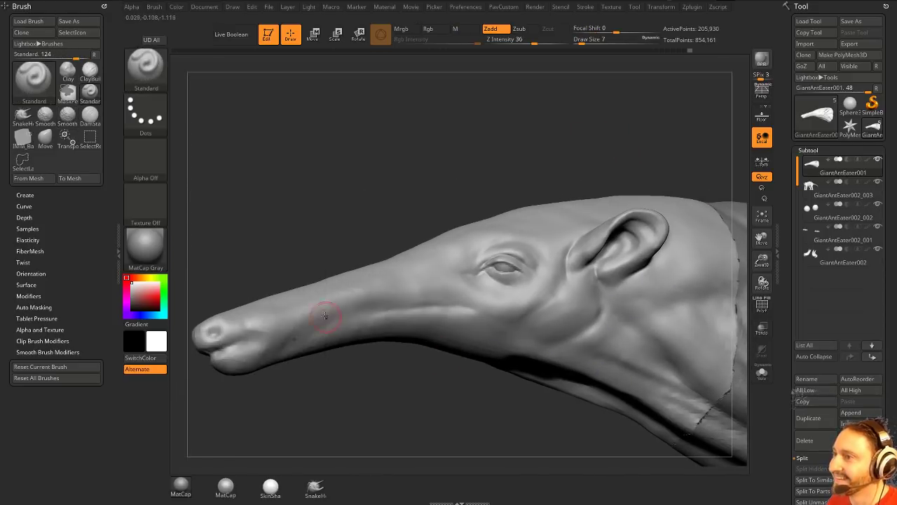
- Smooth the forms along the side and top of the snout toward the nostril
{"action": "left_click_drag", "start_coordinate": [446, 186], "coordinate": [494, 199]}
{"action": "mouse_move", "coordinate": [297, 395]}
{"action": "left_mouse_down", "text": "shift"}
{"action": "mouse_move", "coordinate": [271, 405]}
{"action": "mouse_move", "coordinate": [401, 383]}
{"action": "left_mouse_up", "text": "shift"}
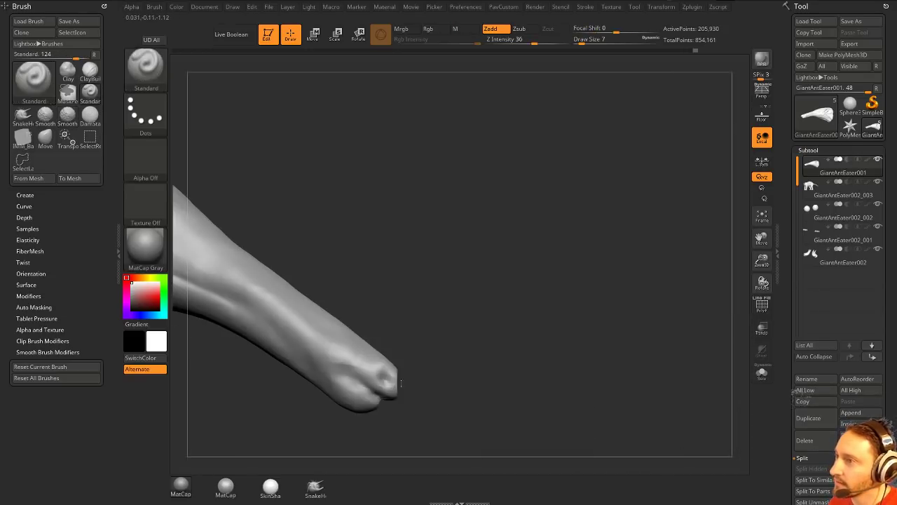
{"action": "left_click_drag", "start_coordinate": [456, 262], "coordinate": [518, 280], "text": "alt"}
{"action": "left_click_drag", "start_coordinate": [373, 316], "coordinate": [414, 355], "text": "shift"}
{"action": "left_click_drag", "start_coordinate": [463, 281], "coordinate": [491, 336], "text": "alt"}
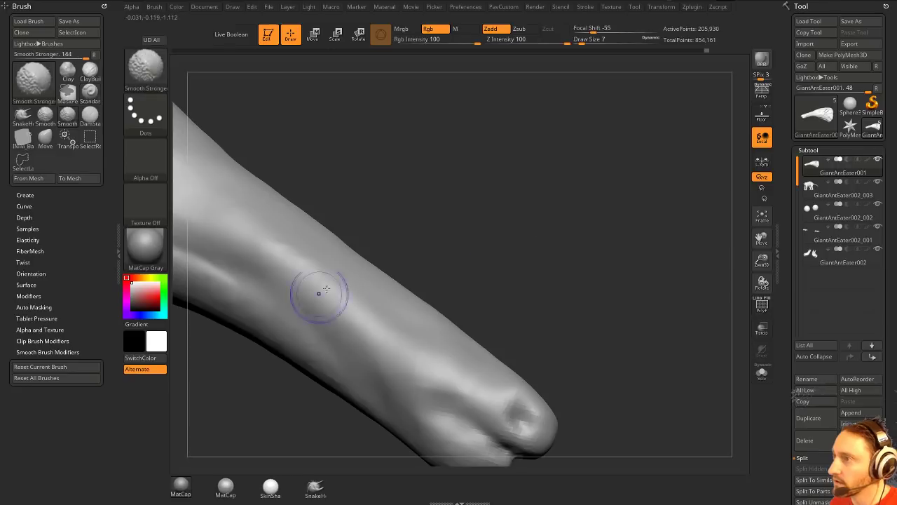
{"action": "left_click_drag", "start_coordinate": [484, 266], "coordinate": [567, 213], "text": "alt"}
{"action": "left_click_drag", "start_coordinate": [658, 266], "coordinate": [344, 269]}
{"action": "left_click_drag", "start_coordinate": [269, 370], "coordinate": [466, 379]}
{"action": "left_click_drag", "start_coordinate": [421, 379], "coordinate": [506, 389], "text": "alt"}
{"action": "left_click_drag", "start_coordinate": [438, 359], "coordinate": [389, 376]}
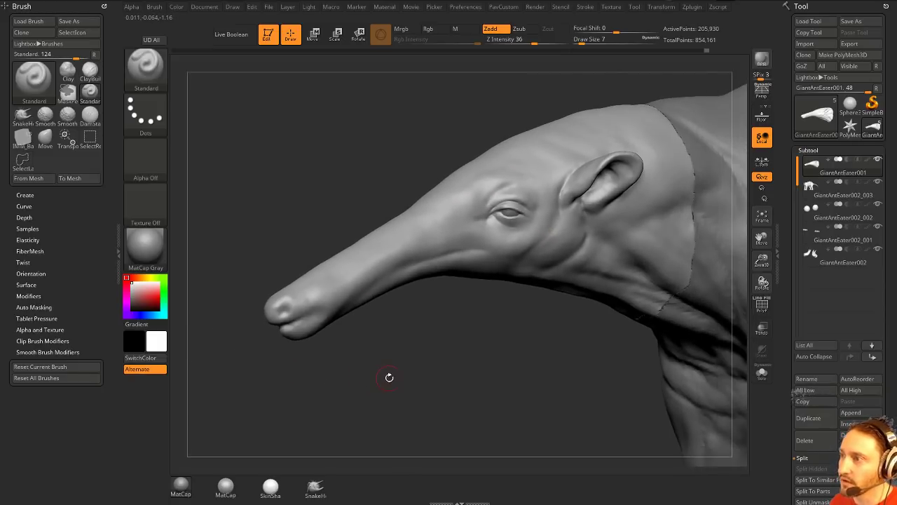
- Insert a Sphere12 primitive at the mouth on the snout tip with the IMM Base Primitives brush
{"action": "key", "text": "4"}
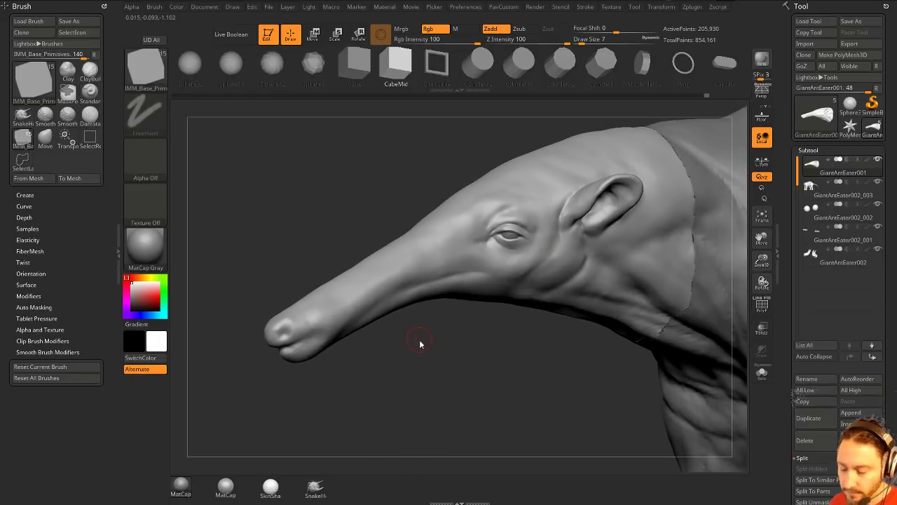
{"action": "key", "text": "m"}
{"action": "key", "text": "m"}
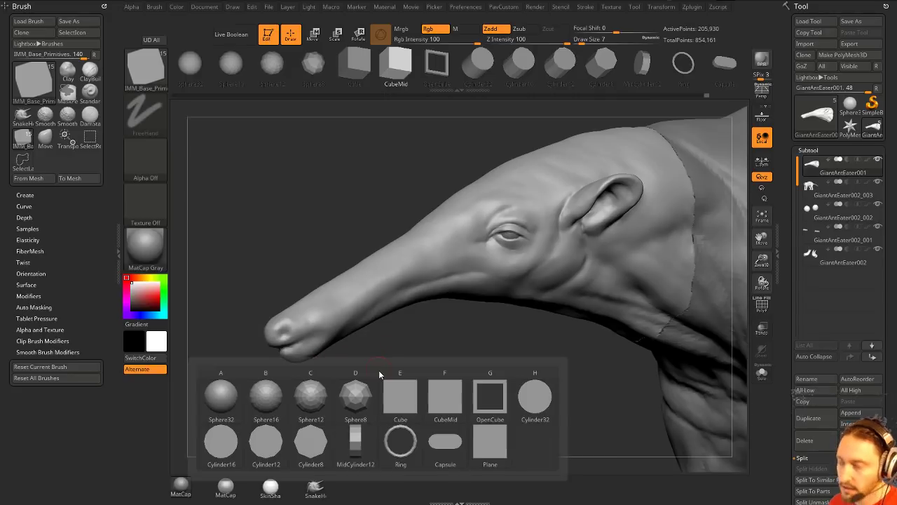
{"action": "left_click", "coordinate": [312, 395]}
{"action": "left_click_drag", "start_coordinate": [397, 361], "coordinate": [674, 251]}
{"action": "left_click_drag", "start_coordinate": [723, 157], "coordinate": [559, 204], "text": "alt"}
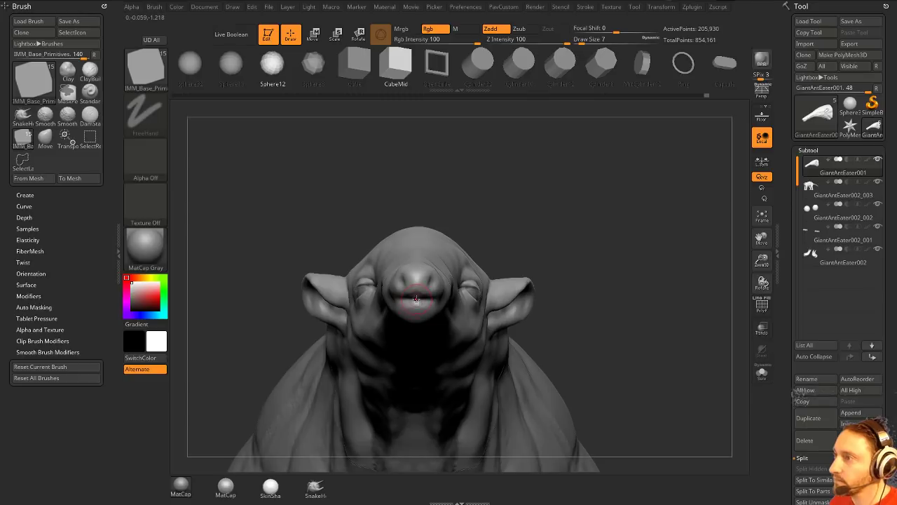
{"action": "left_click_drag", "start_coordinate": [416, 301], "coordinate": [422, 321]}
- Move the inserted sphere back into the snout tip so it sits inside the mouth opening
{"action": "left_click_drag", "start_coordinate": [690, 218], "coordinate": [539, 244]}
{"action": "key", "text": "w"}
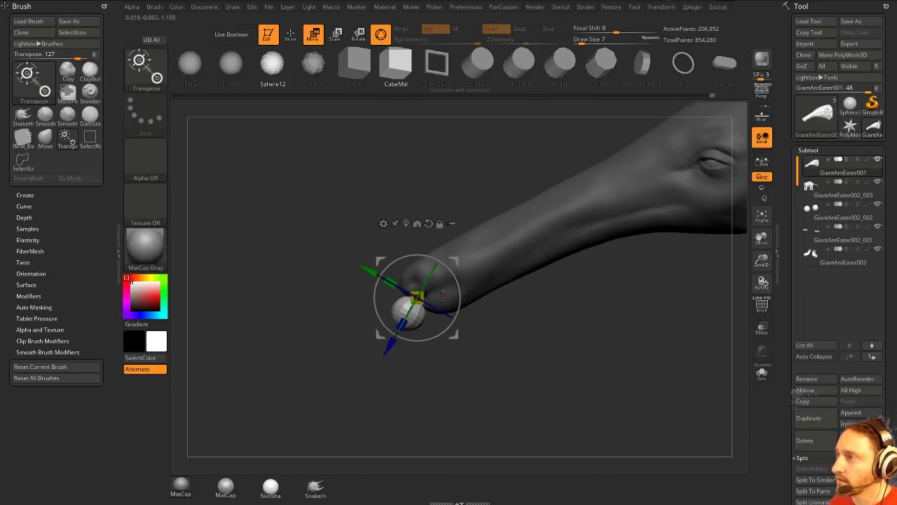
{"action": "mouse_move", "coordinate": [457, 260]}
{"action": "left_mouse_down"}
{"action": "mouse_move", "coordinate": [478, 236]}
{"action": "mouse_move", "coordinate": [479, 268]}
{"action": "left_mouse_up"}
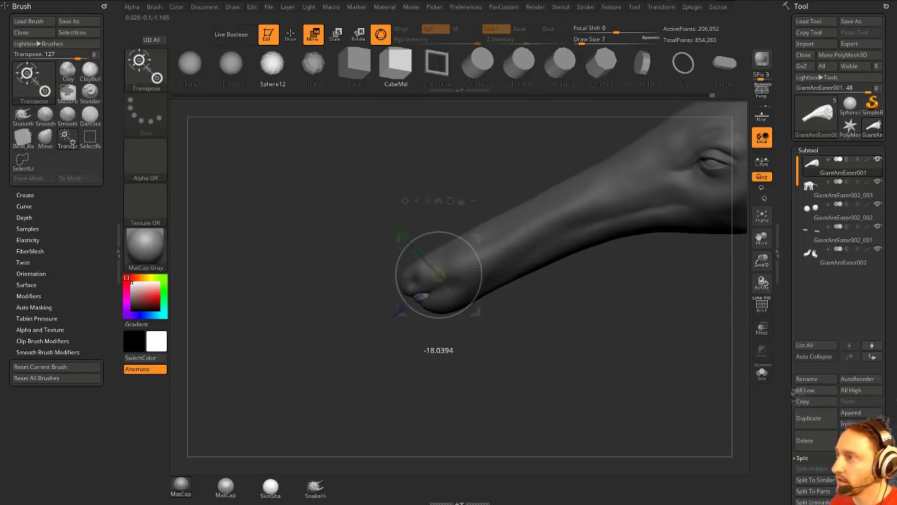
- Split the unmasked sphere off from the head into its own subtool
{"action": "key", "text": "q"}
{"action": "key", "text": "grave"}
{"action": "left_click", "coordinate": [602, 267]}
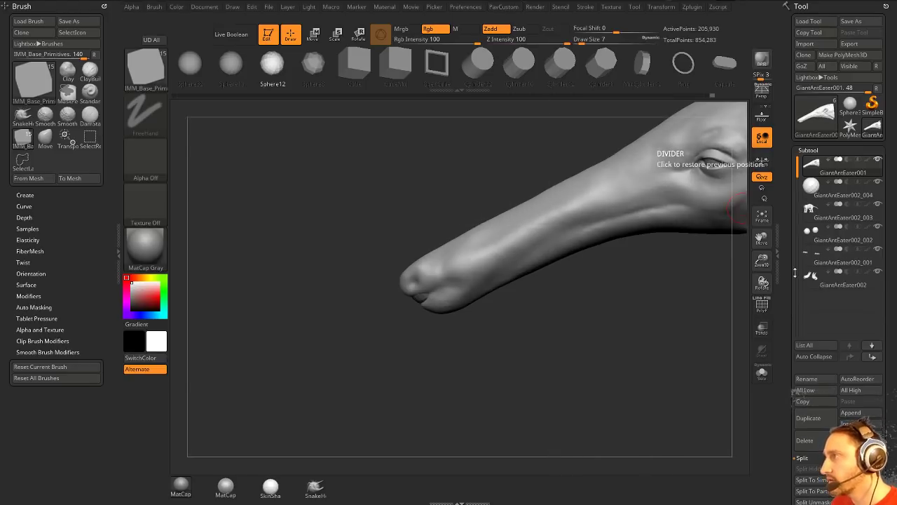
{"action": "left_click_drag", "start_coordinate": [791, 374], "coordinate": [791, 211]}
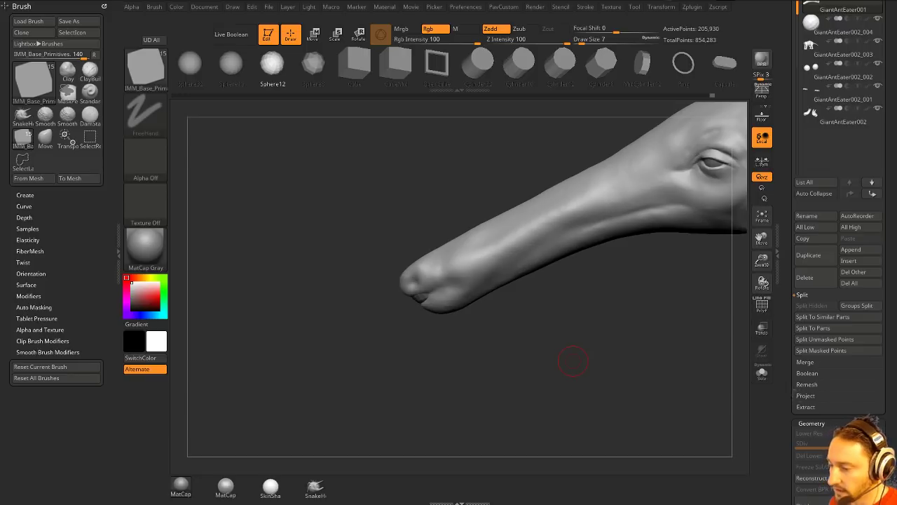
{"action": "left_click_drag", "start_coordinate": [340, 135], "coordinate": [325, 178], "text": "shift"}
{"action": "key", "text": "1"}
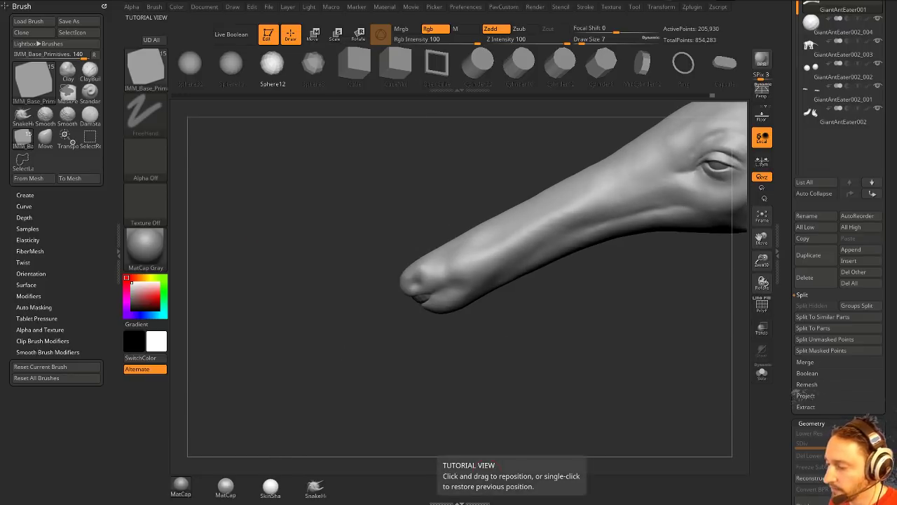
- Switch to the web browser, copy the link address of the Intro to ZBrush Part 2 playlist, and return to ZBrush
{"action": "key", "text": "alt+Tab"}
{"action": "left_click", "coordinate": [204, 87]}
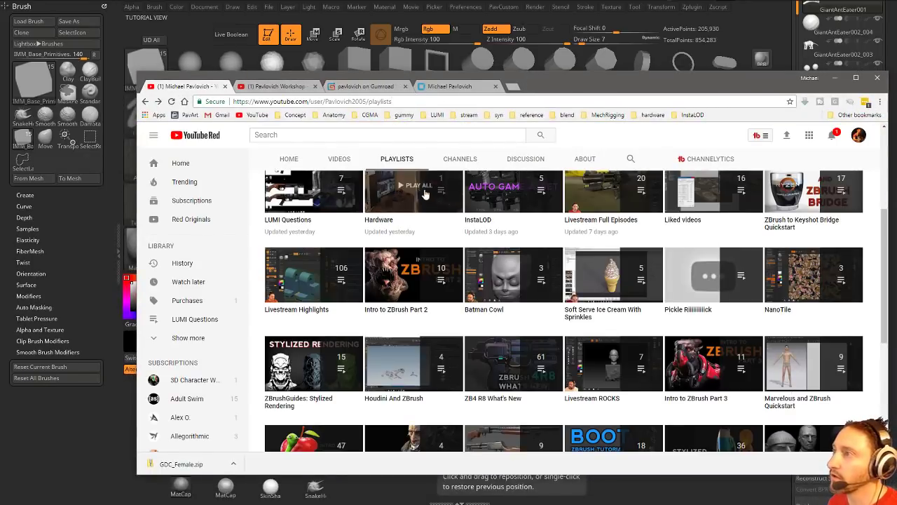
{"action": "right_click", "coordinate": [386, 314]}
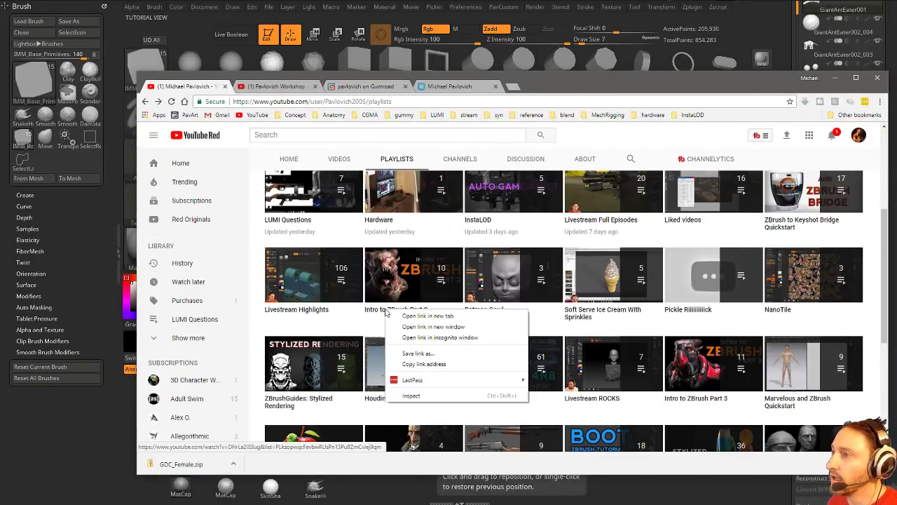
{"action": "left_click", "coordinate": [418, 364]}
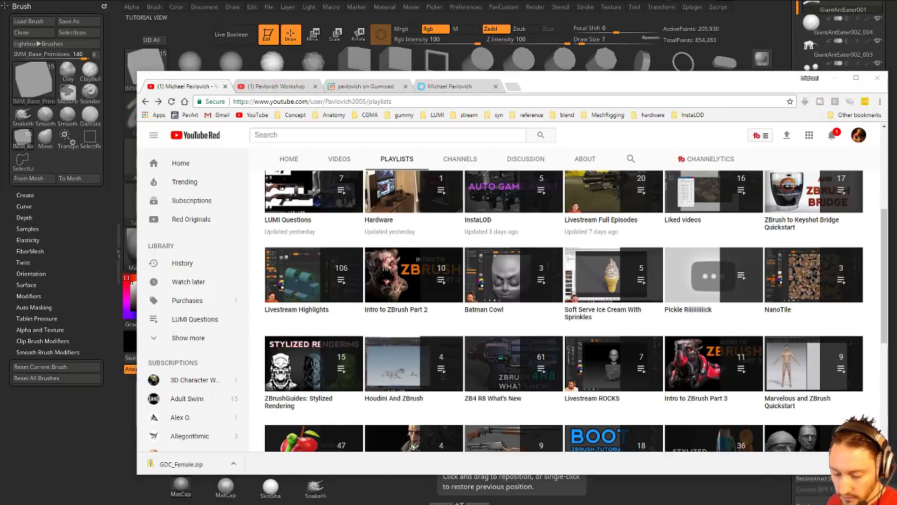
{"action": "left_click", "coordinate": [560, 68]}
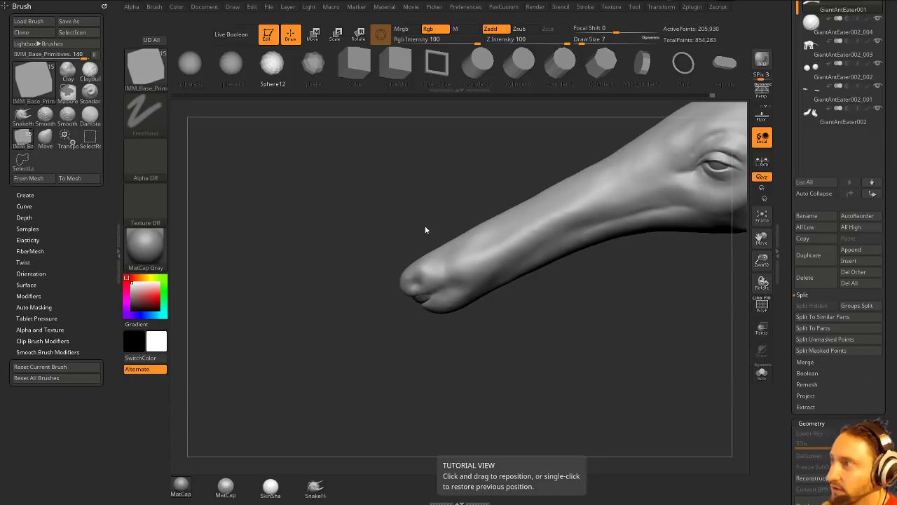
{"action": "left_click", "coordinate": [557, 368]}
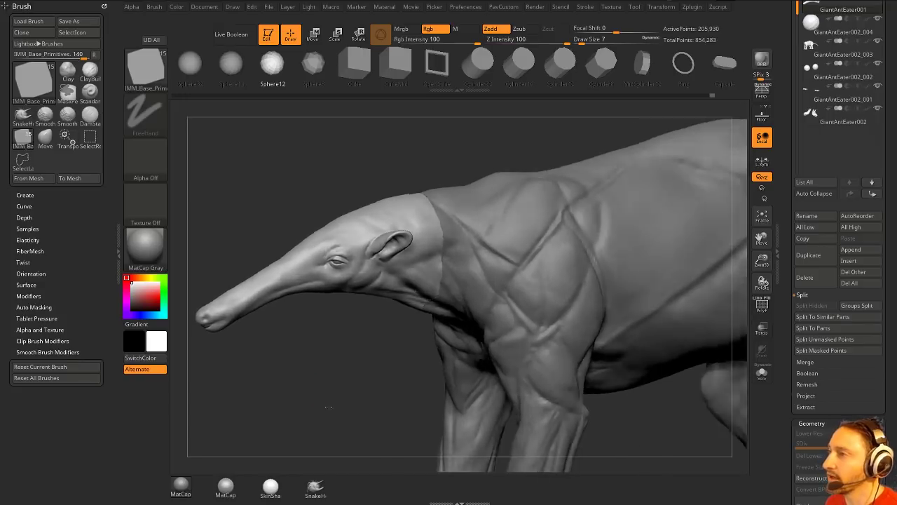
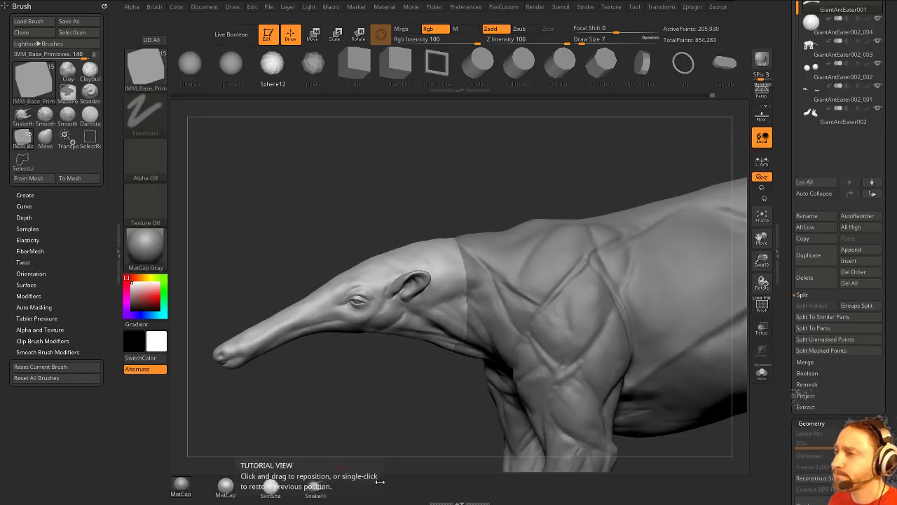
{"action": "left_click_drag", "start_coordinate": [391, 420], "coordinate": [382, 418]}
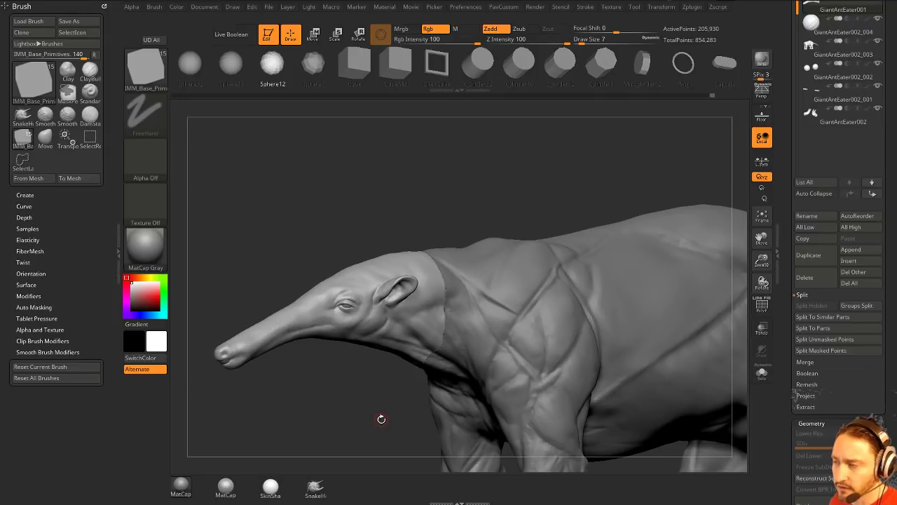
{"action": "left_click_drag", "start_coordinate": [341, 418], "coordinate": [347, 425]}
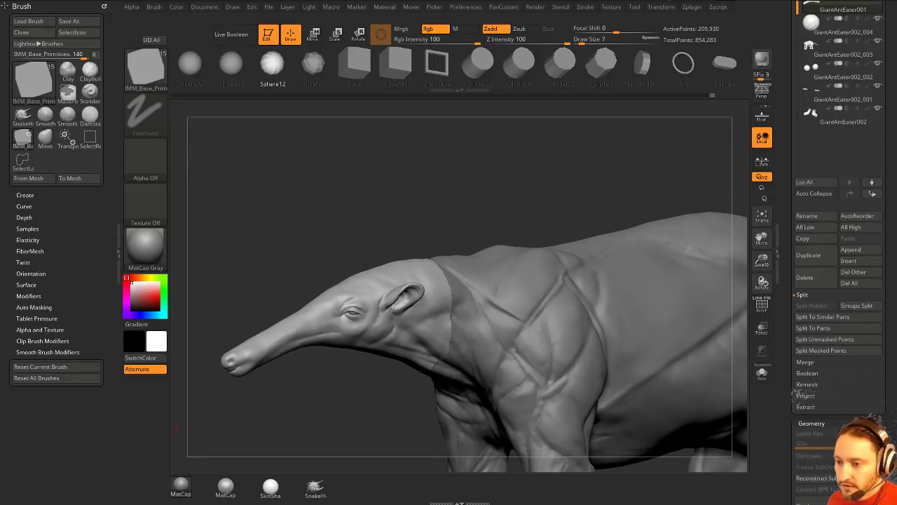
{"action": "left_click_drag", "start_coordinate": [309, 191], "coordinate": [318, 190]}
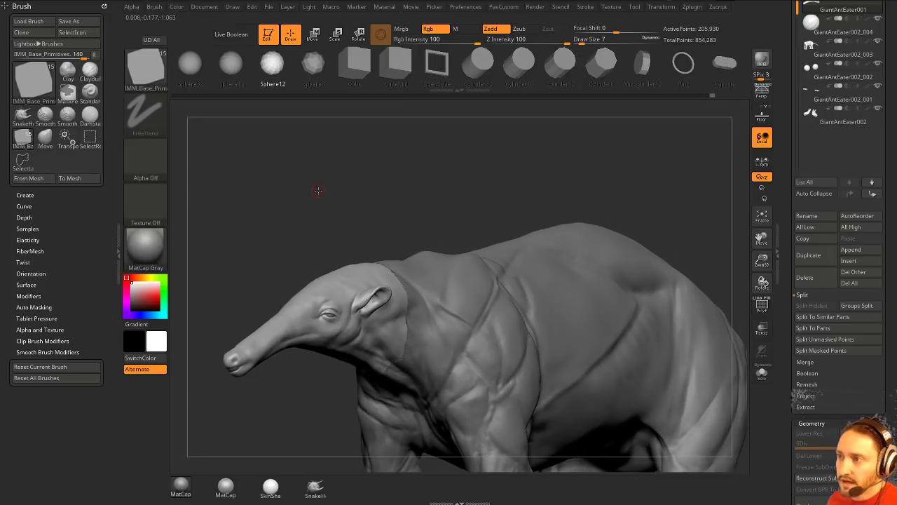
- Isolate the head subtool in Solo mode and carve the mouth line at the snout tip with the DamStandard brush at draw size 7
{"action": "mouse_move", "coordinate": [280, 150]}
{"action": "left_mouse_down"}
{"action": "mouse_move", "coordinate": [290, 386]}
{"action": "mouse_move", "coordinate": [365, 394]}
{"action": "mouse_move", "coordinate": [361, 424]}
{"action": "mouse_move", "coordinate": [469, 387]}
{"action": "left_mouse_up"}
{"action": "key", "text": "b"}
{"action": "key", "text": "d"}
{"action": "key", "text": "s"}
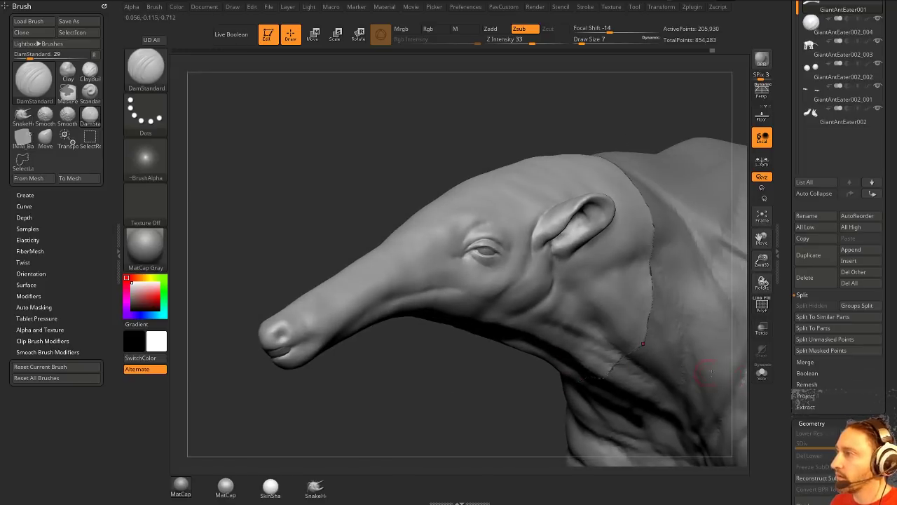
{"action": "left_click", "coordinate": [762, 373]}
{"action": "left_click_drag", "start_coordinate": [672, 358], "coordinate": [521, 352]}
{"action": "left_click_drag", "start_coordinate": [521, 223], "coordinate": [516, 262]}
{"action": "left_click_drag", "start_coordinate": [391, 340], "coordinate": [418, 338]}
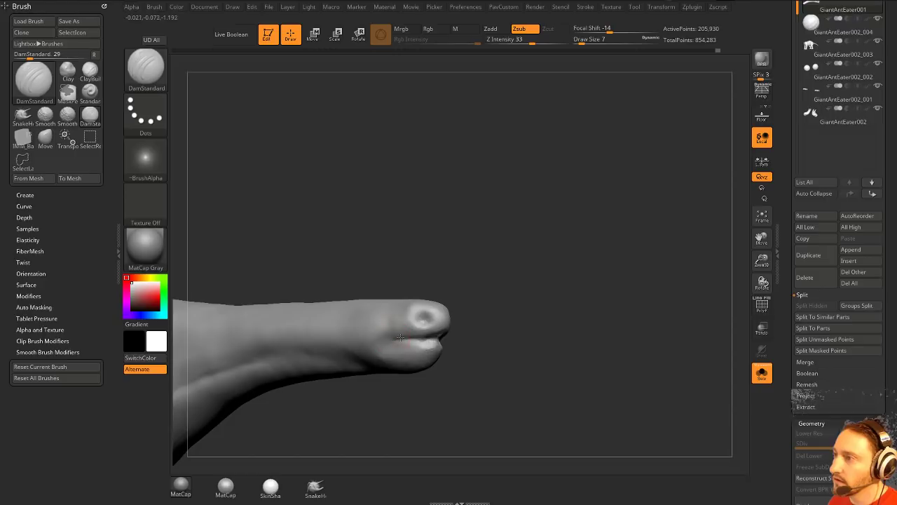
{"action": "mouse_move", "coordinate": [553, 344]}
{"action": "left_mouse_down"}
{"action": "mouse_move", "coordinate": [484, 329]}
{"action": "mouse_move", "coordinate": [421, 336]}
{"action": "left_mouse_up"}
{"action": "mouse_move", "coordinate": [337, 350]}
{"action": "left_mouse_down"}
{"action": "mouse_move", "coordinate": [420, 399]}
{"action": "mouse_move", "coordinate": [330, 415]}
{"action": "mouse_move", "coordinate": [343, 400]}
{"action": "mouse_move", "coordinate": [376, 402]}
{"action": "left_mouse_up"}
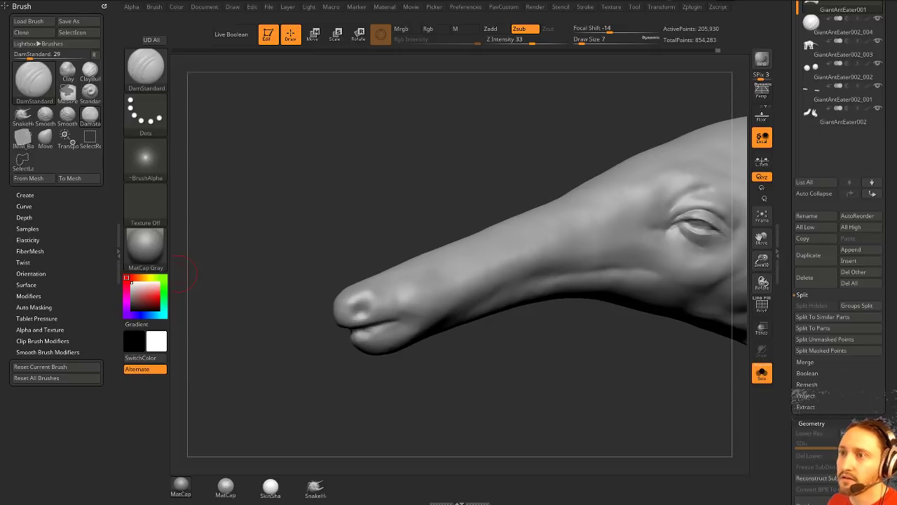
- Deepen the slit between the lips from the snout tip to the mouth corner and sharpen the lower lip's edge with DamStandard
{"action": "mouse_move", "coordinate": [245, 384]}
{"action": "left_mouse_down"}
{"action": "mouse_move", "coordinate": [278, 421]}
{"action": "mouse_move", "coordinate": [403, 260]}
{"action": "mouse_move", "coordinate": [326, 343]}
{"action": "left_mouse_up"}
{"action": "left_click_drag", "start_coordinate": [423, 326], "coordinate": [332, 326]}
{"action": "left_click_drag", "start_coordinate": [354, 365], "coordinate": [343, 344]}
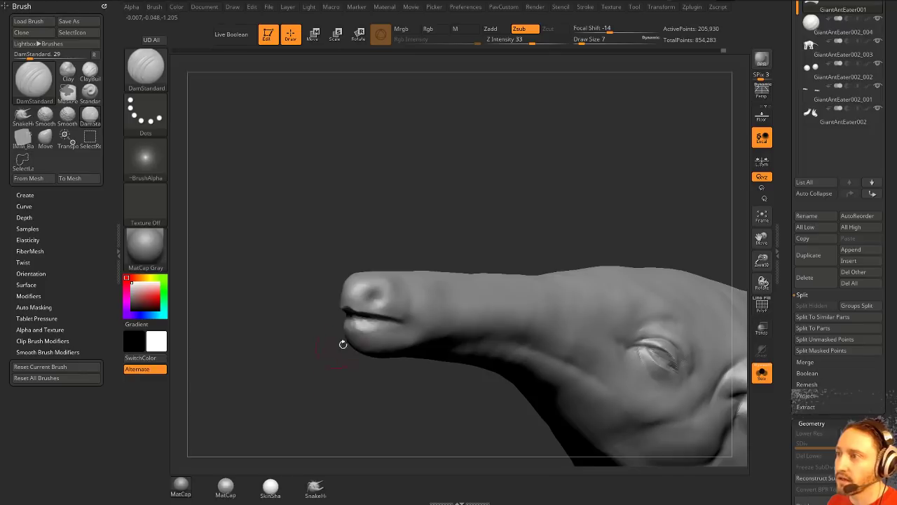
{"action": "left_click_drag", "start_coordinate": [429, 227], "coordinate": [364, 319]}
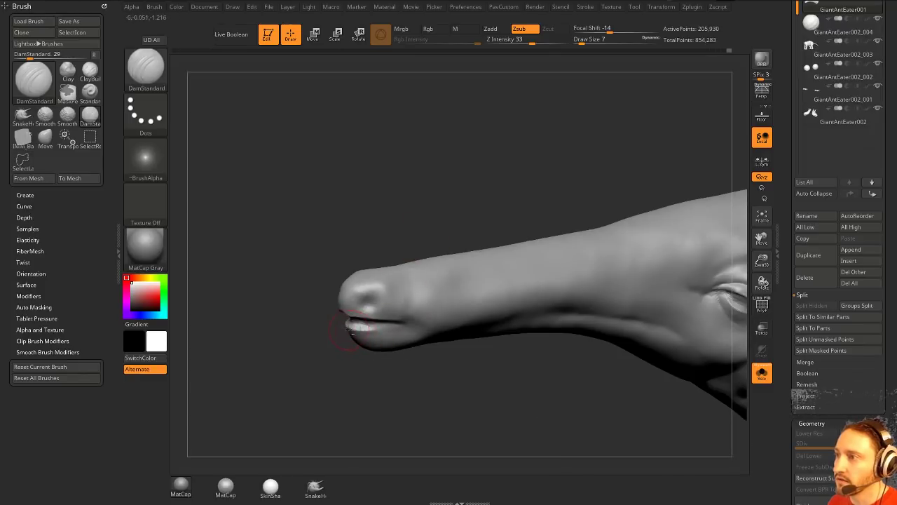
{"action": "left_click_drag", "start_coordinate": [317, 363], "coordinate": [393, 326]}
{"action": "left_click_drag", "start_coordinate": [368, 400], "coordinate": [336, 329]}
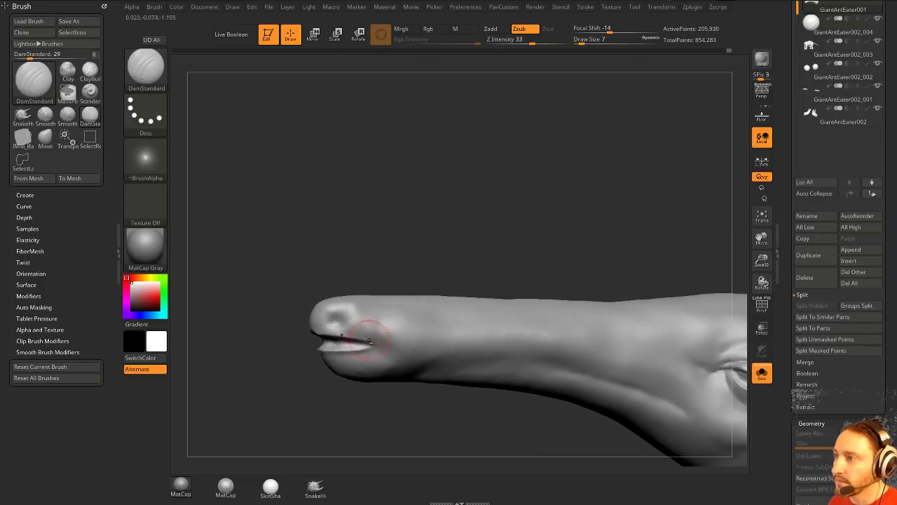
- Raise the rims of the upper and lower lips along the mouth slit with the Standard brush at draw size 5
{"action": "key", "text": "b"}
{"action": "key", "text": "s"}
{"action": "key", "text": "t"}
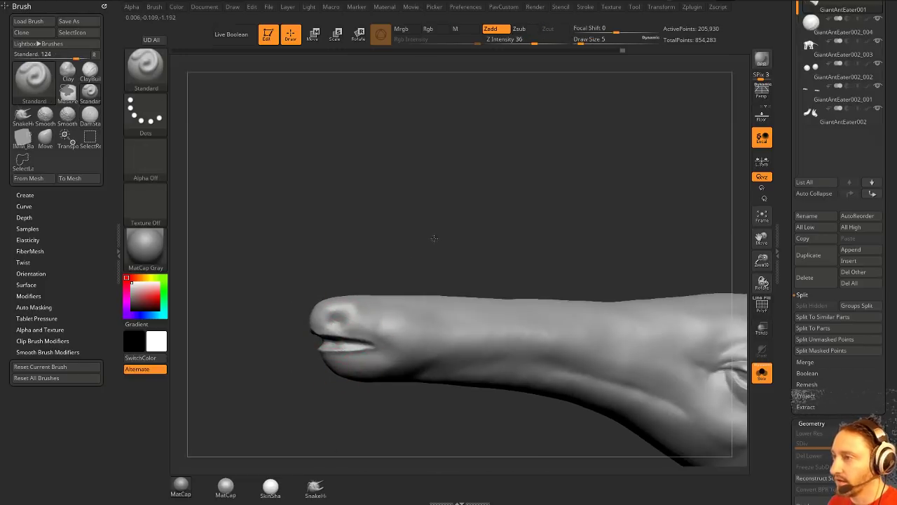
{"action": "left_click_drag", "start_coordinate": [430, 236], "coordinate": [422, 313]}
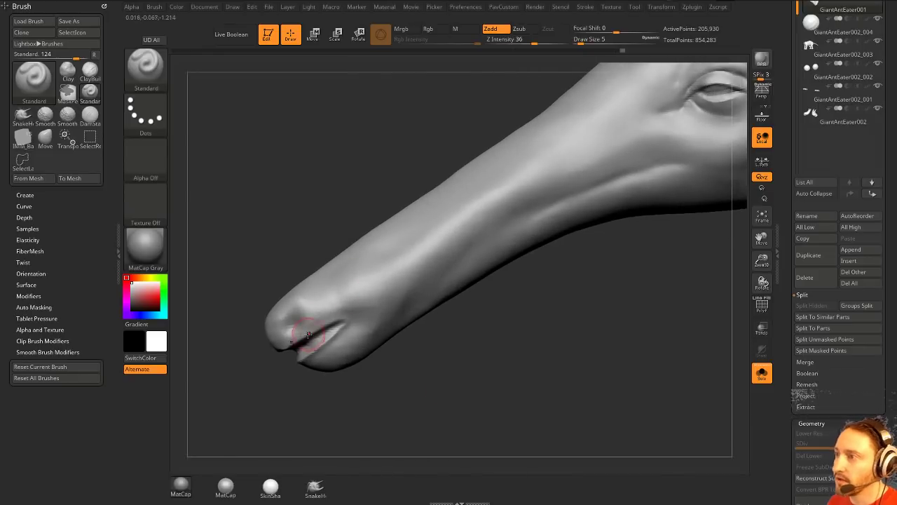
{"action": "left_click_drag", "start_coordinate": [309, 333], "coordinate": [346, 318]}
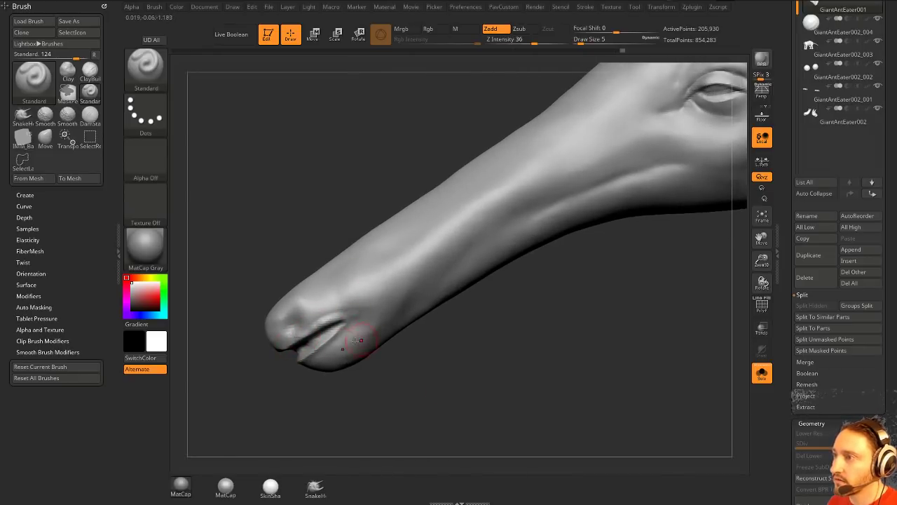
{"action": "left_click_drag", "start_coordinate": [313, 354], "coordinate": [353, 317]}
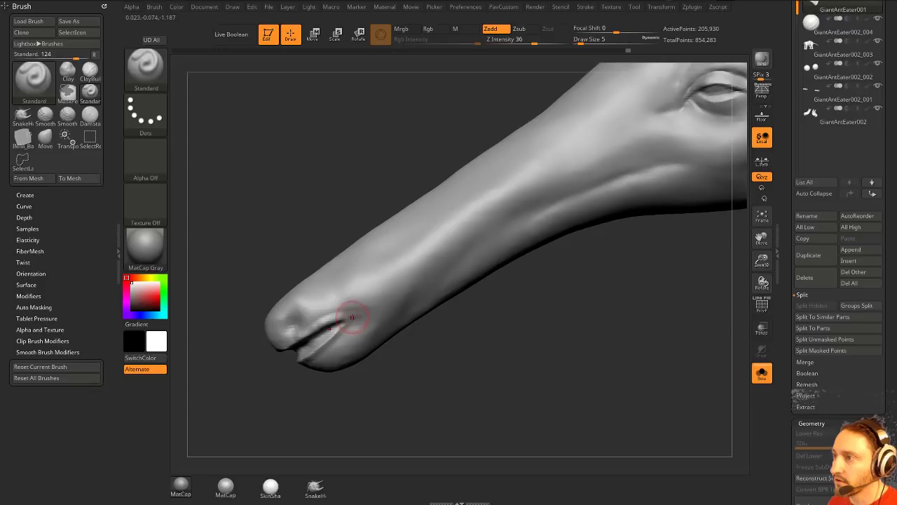
- Build up the lower lip and the fold around the mouth corner with the Standard brush, smoothing the transitions
{"action": "left_click_drag", "start_coordinate": [293, 379], "coordinate": [278, 386]}
{"action": "left_click_drag", "start_coordinate": [338, 337], "coordinate": [320, 356]}
{"action": "left_click_drag", "start_coordinate": [291, 382], "coordinate": [390, 378]}
{"action": "left_click_drag", "start_coordinate": [341, 340], "coordinate": [390, 329]}
{"action": "left_click_drag", "start_coordinate": [470, 315], "coordinate": [420, 320]}
{"action": "right_click_drag", "start_coordinate": [407, 326], "coordinate": [375, 319]}
{"action": "key", "text": "shift"}
{"action": "right_click_drag", "start_coordinate": [447, 309], "coordinate": [445, 312]}
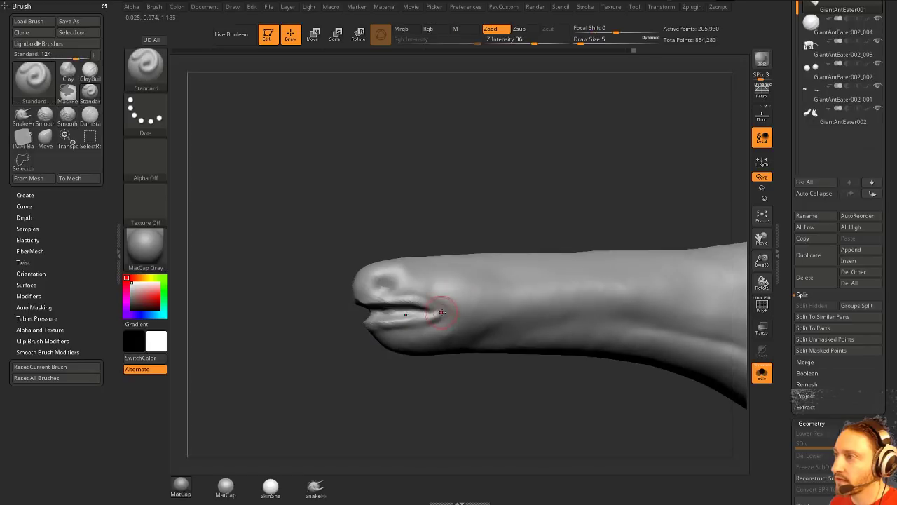
{"action": "left_click_drag", "start_coordinate": [444, 317], "coordinate": [407, 316], "text": "shift"}
{"action": "left_click_drag", "start_coordinate": [367, 378], "coordinate": [320, 398], "text": "alt"}
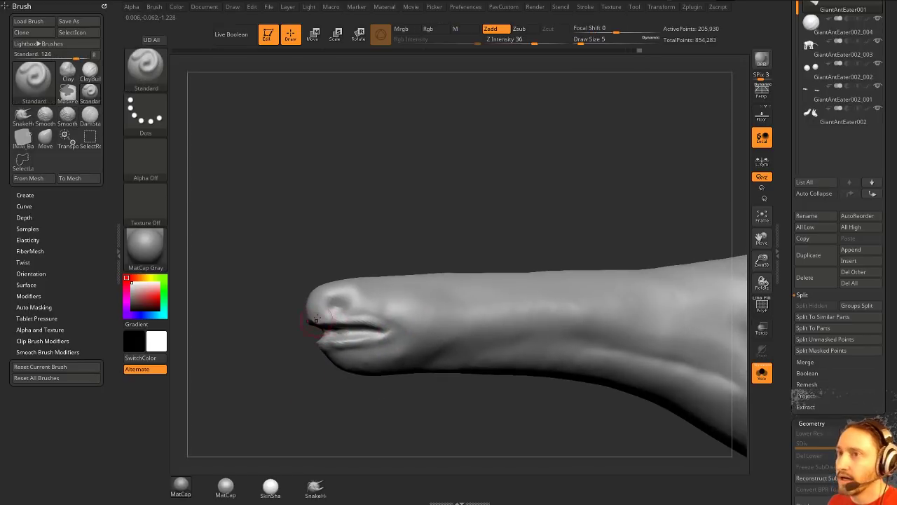
{"action": "left_click_drag", "start_coordinate": [406, 199], "coordinate": [398, 218]}
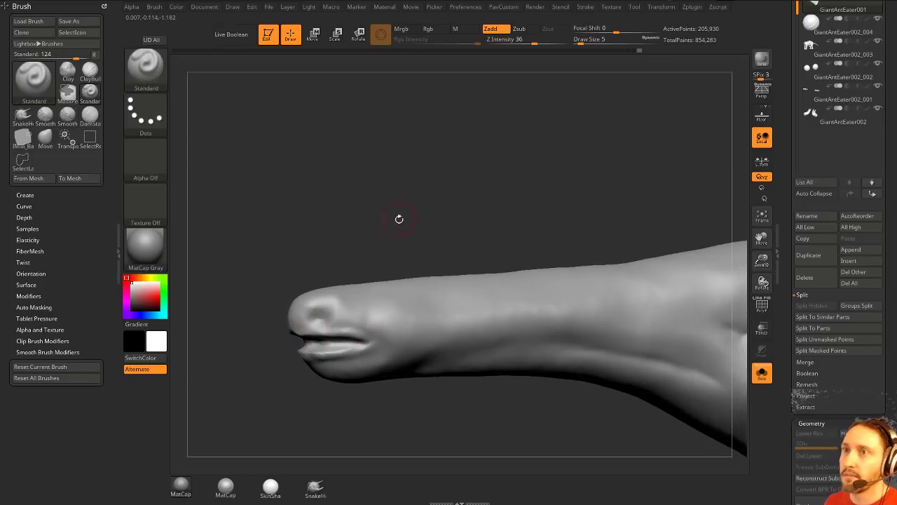
- Reduce the Standard brush to draw size 4 and build up the lower lip toward the mouth corner
{"action": "key", "text": "s"}
{"action": "left_click_drag", "start_coordinate": [326, 312], "coordinate": [346, 337]}
{"action": "key", "text": "s"}
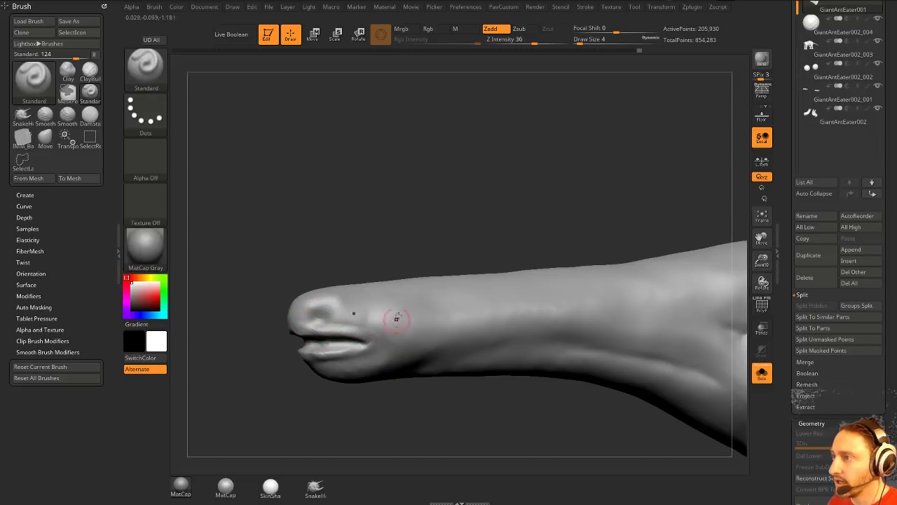
{"action": "right_click_drag", "start_coordinate": [394, 313], "coordinate": [416, 297]}
{"action": "left_click_drag", "start_coordinate": [377, 325], "coordinate": [407, 345]}
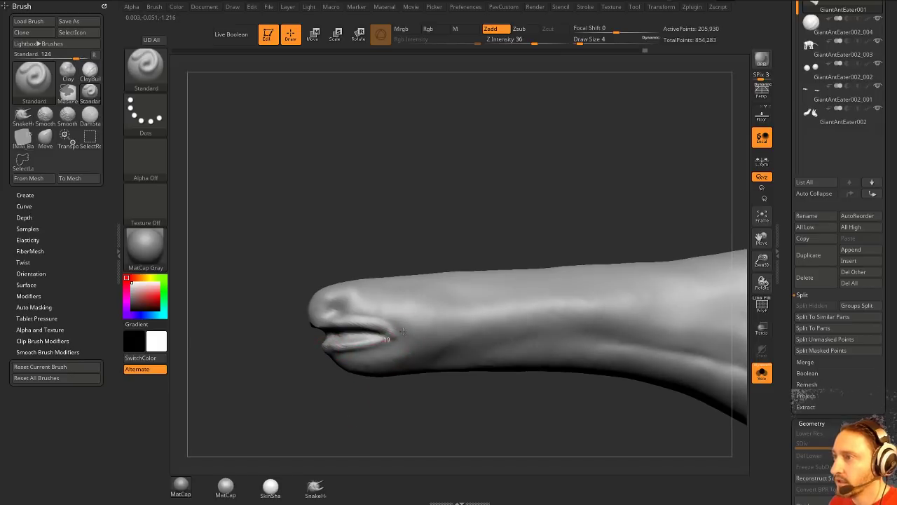
- Refine the lower lip's rim from the snout's opposite side and smooth the skin below the mouth corner
{"action": "mouse_move", "coordinate": [293, 397]}
{"action": "right_mouse_down"}
{"action": "mouse_move", "coordinate": [407, 266]}
{"action": "mouse_move", "coordinate": [413, 280]}
{"action": "right_mouse_up"}
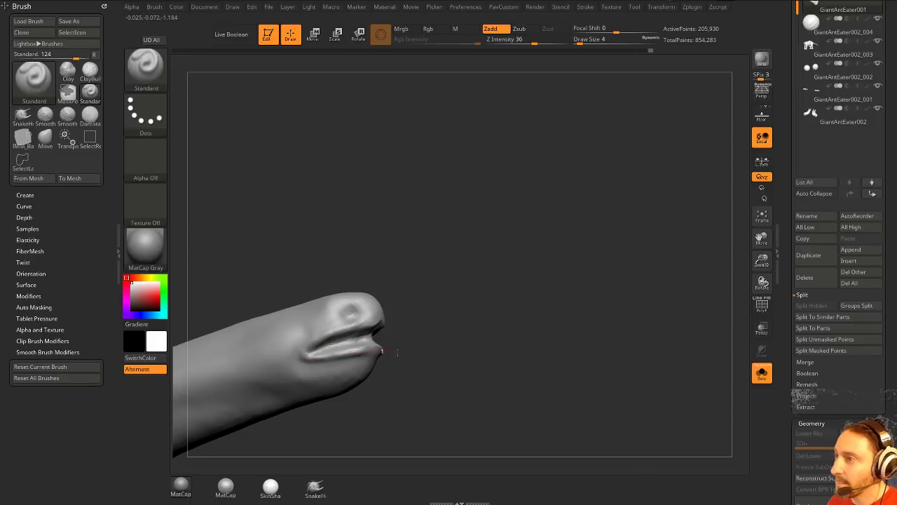
{"action": "right_click_drag", "start_coordinate": [382, 351], "coordinate": [337, 356]}
{"action": "left_click_drag", "start_coordinate": [331, 356], "coordinate": [383, 358]}
{"action": "left_click_drag", "start_coordinate": [304, 365], "coordinate": [312, 367], "text": "shift"}
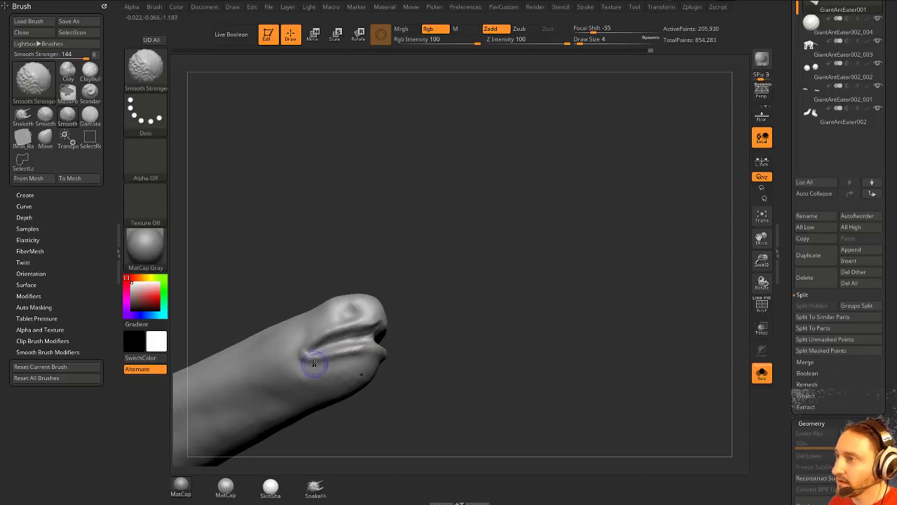
- Shape the fold at the mouth corner and smooth it into the lips and surrounding snout
{"action": "mouse_move", "coordinate": [422, 350]}
{"action": "left_mouse_down"}
{"action": "mouse_move", "coordinate": [445, 378]}
{"action": "mouse_move", "coordinate": [337, 382]}
{"action": "mouse_move", "coordinate": [356, 370]}
{"action": "left_mouse_up"}
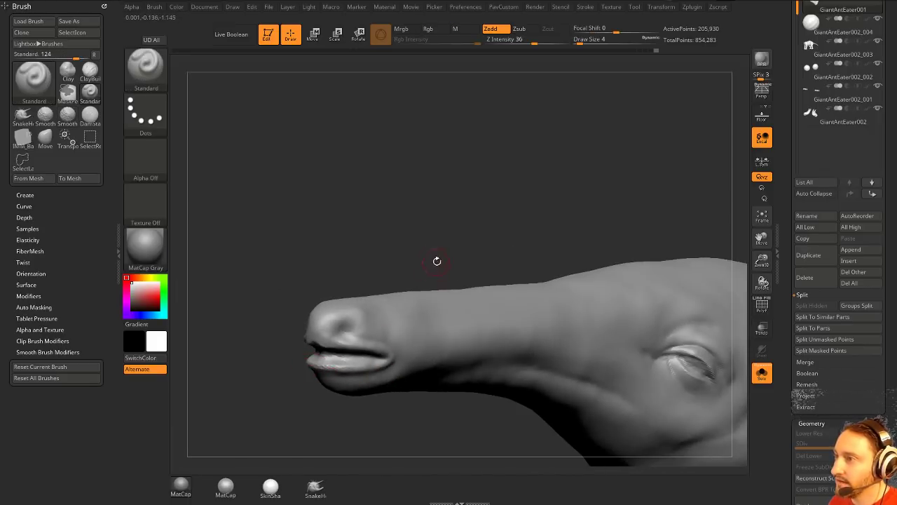
{"action": "left_click_drag", "start_coordinate": [437, 260], "coordinate": [343, 295]}
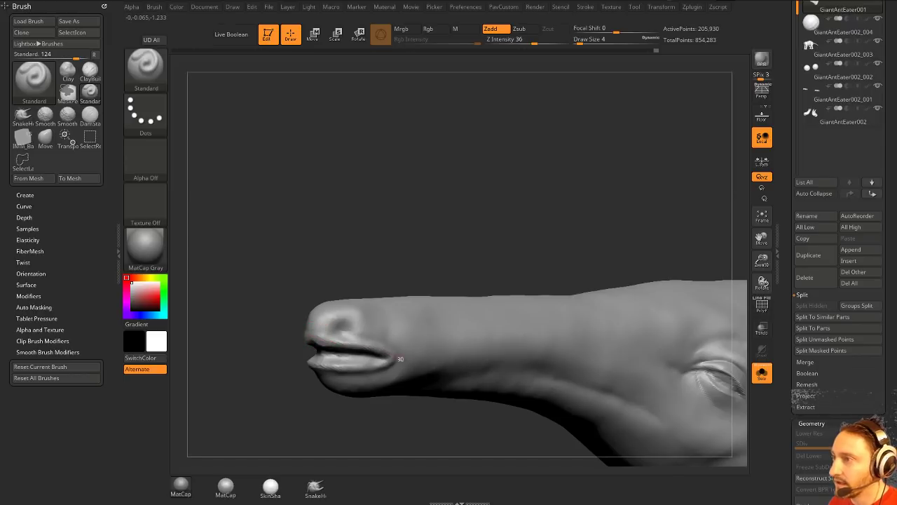
{"action": "left_click_drag", "start_coordinate": [314, 326], "coordinate": [373, 330], "text": "shift"}
{"action": "left_click_drag", "start_coordinate": [393, 269], "coordinate": [420, 280]}
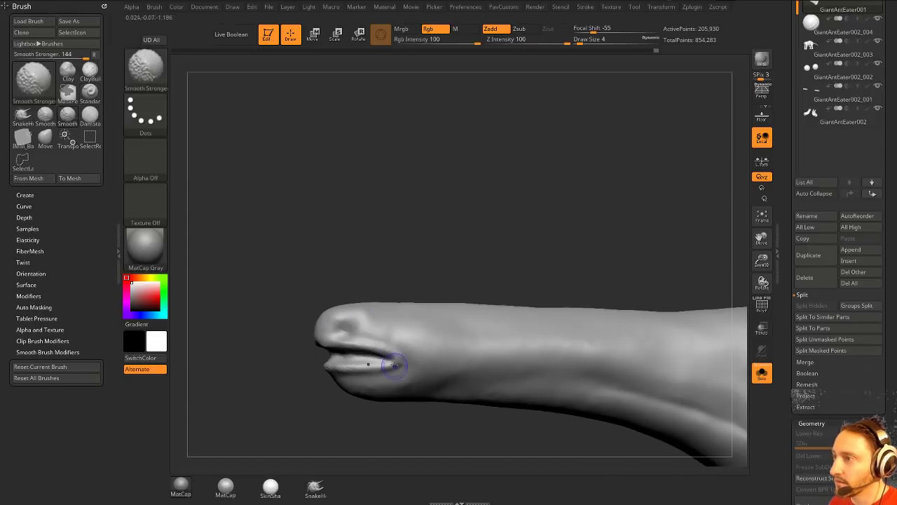
{"action": "left_click_drag", "start_coordinate": [395, 365], "coordinate": [401, 364], "text": "shift"}
{"action": "left_click_drag", "start_coordinate": [417, 262], "coordinate": [413, 249], "text": "alt"}
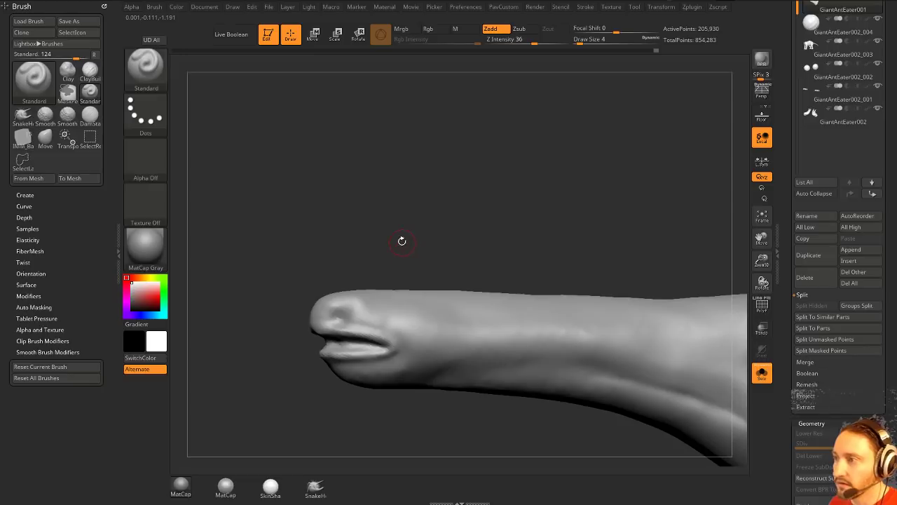
- Hollow out the nostril at the snout tip with the Standard brush, ending at draw size 4
{"action": "mouse_move", "coordinate": [402, 241]}
{"action": "right_mouse_down"}
{"action": "mouse_move", "coordinate": [422, 270]}
{"action": "mouse_move", "coordinate": [425, 262]}
{"action": "mouse_move", "coordinate": [369, 326]}
{"action": "right_mouse_up"}
{"action": "key", "text": "s"}
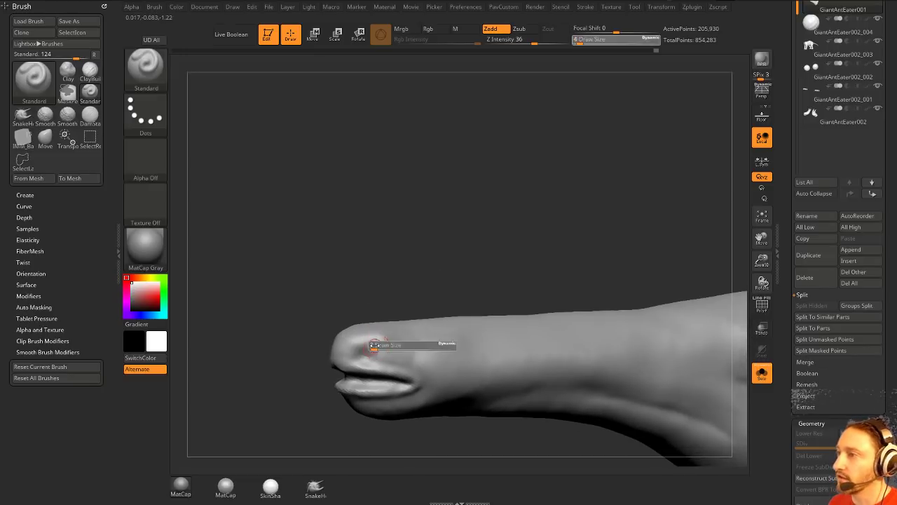
{"action": "left_click_drag", "start_coordinate": [375, 345], "coordinate": [372, 346]}
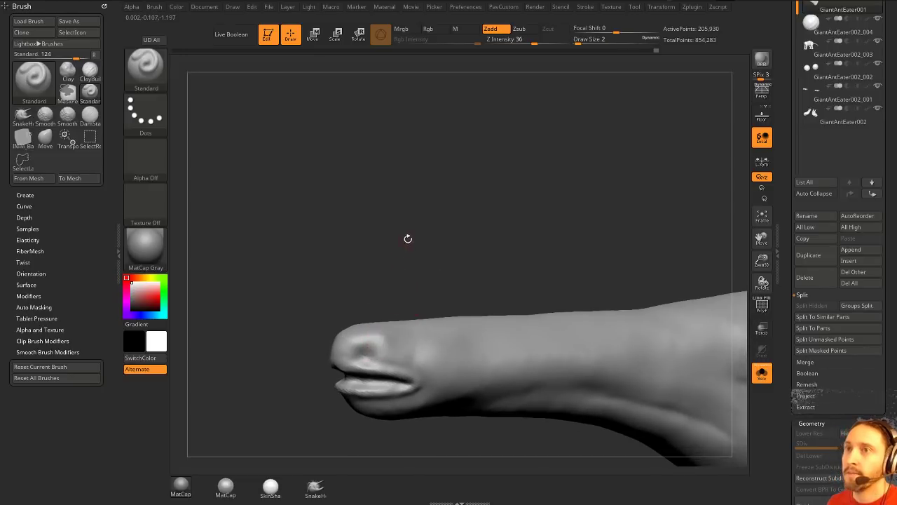
{"action": "mouse_move", "coordinate": [408, 239]}
{"action": "left_mouse_down"}
{"action": "mouse_move", "coordinate": [477, 225]}
{"action": "mouse_move", "coordinate": [442, 235]}
{"action": "left_mouse_up"}
{"action": "key", "text": "s"}
{"action": "left_click_drag", "start_coordinate": [378, 332], "coordinate": [383, 332]}
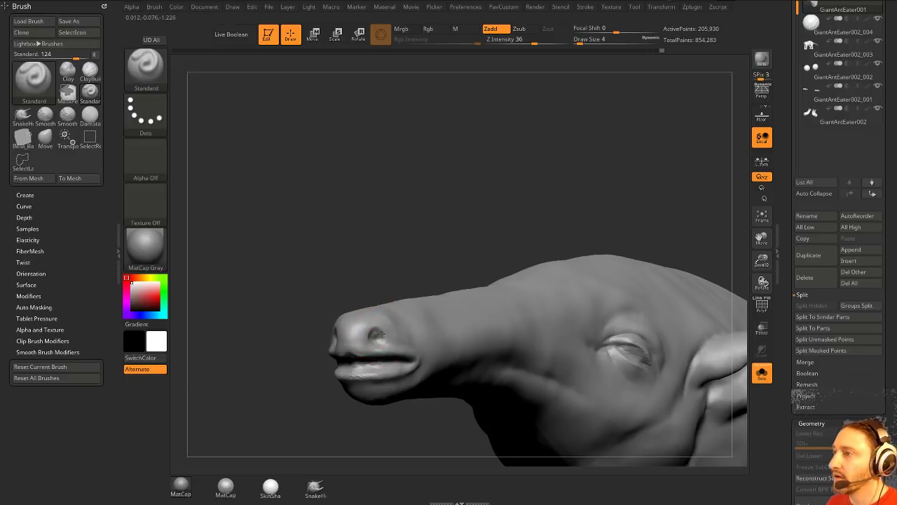
- Set the Standard brush's draw size to 3 and refine the nostril opening
{"action": "mouse_move", "coordinate": [407, 257]}
{"action": "right_mouse_down"}
{"action": "mouse_move", "coordinate": [444, 276]}
{"action": "mouse_move", "coordinate": [417, 290]}
{"action": "right_mouse_up"}
{"action": "type", "text": "s3"}
{"action": "key", "text": "Return"}
{"action": "right_click_drag", "start_coordinate": [355, 334], "coordinate": [367, 338]}
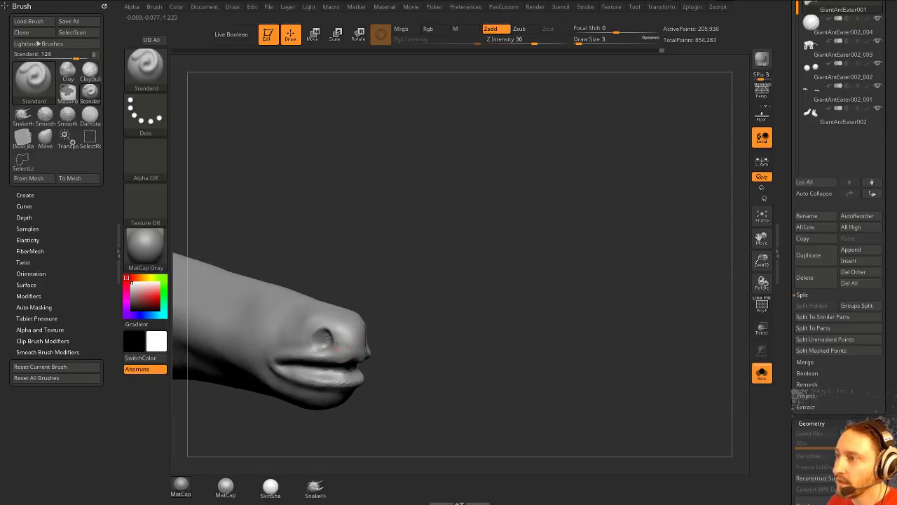
- Sculpt the nostril rim and nose tip with the Standard brush at draw sizes 3 and 4
{"action": "left_click_drag", "start_coordinate": [462, 306], "coordinate": [370, 330]}
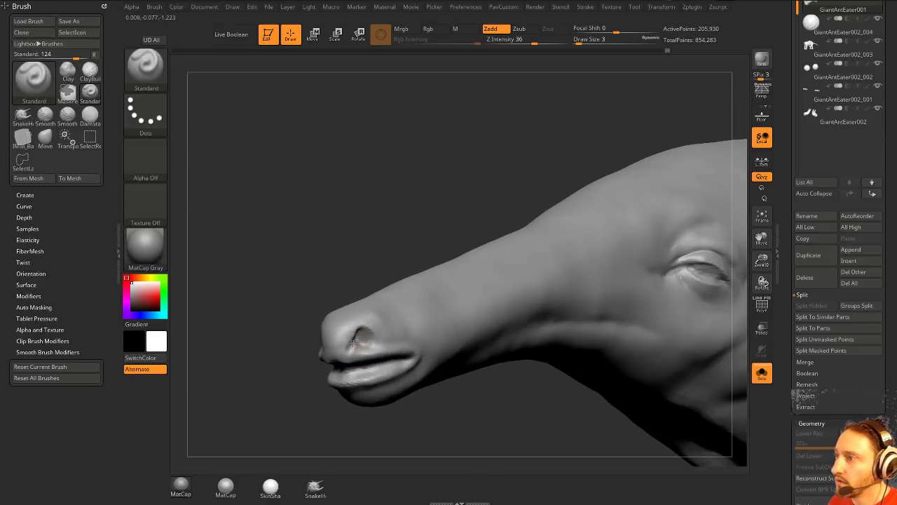
{"action": "mouse_move", "coordinate": [288, 309]}
{"action": "left_mouse_down"}
{"action": "mouse_move", "coordinate": [288, 278]}
{"action": "mouse_move", "coordinate": [307, 272]}
{"action": "left_mouse_up"}
{"action": "right_click_drag", "start_coordinate": [336, 344], "coordinate": [364, 338]}
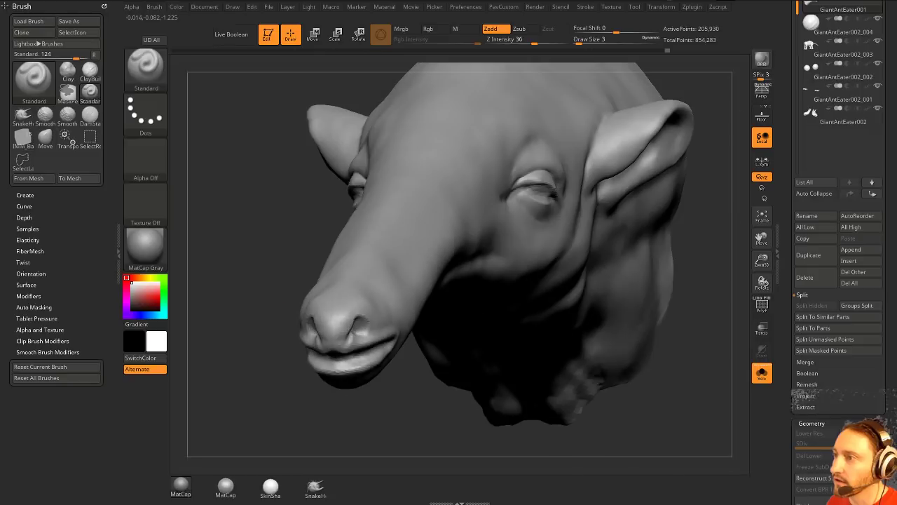
{"action": "type", "text": "s8"}
{"action": "key", "text": "Return"}
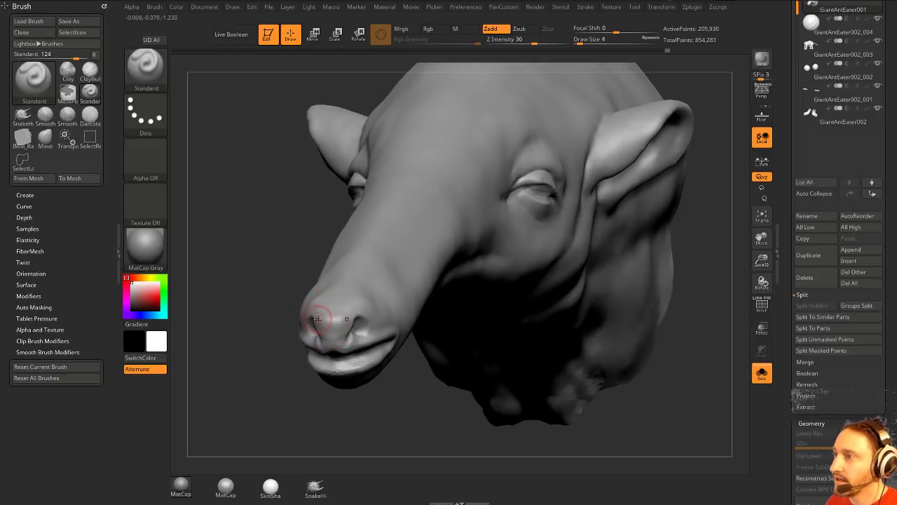
{"action": "right_click_drag", "start_coordinate": [324, 369], "coordinate": [302, 352]}
{"action": "mouse_move", "coordinate": [349, 311]}
{"action": "right_mouse_down"}
{"action": "mouse_move", "coordinate": [307, 282]}
{"action": "mouse_move", "coordinate": [310, 320]}
{"action": "mouse_move", "coordinate": [267, 332]}
{"action": "mouse_move", "coordinate": [265, 365]}
{"action": "mouse_move", "coordinate": [271, 335]}
{"action": "right_mouse_up"}
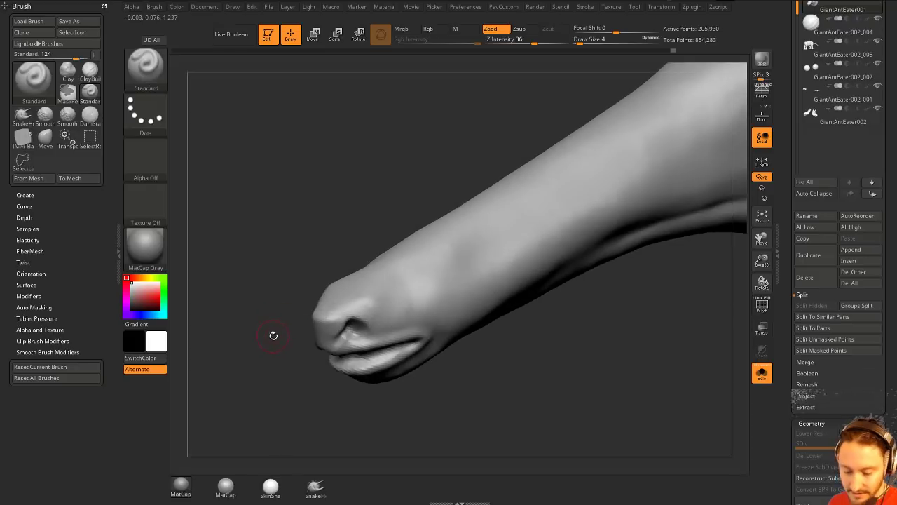
- Build up the nose tip with the Clay brush at draw size 6
{"action": "key", "text": "b"}
{"action": "key", "text": "c"}
{"action": "key", "text": "l"}
{"action": "mouse_move", "coordinate": [322, 286]}
{"action": "right_mouse_down"}
{"action": "mouse_move", "coordinate": [324, 276]}
{"action": "mouse_move", "coordinate": [331, 352]}
{"action": "right_mouse_up"}
{"action": "key", "text": "s"}
{"action": "left_click_drag", "start_coordinate": [331, 355], "coordinate": [332, 358]}
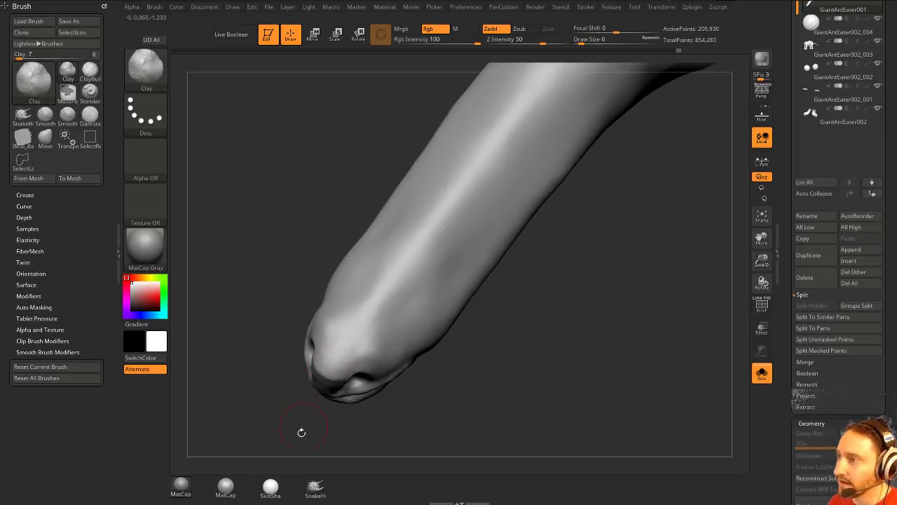
- Refine the nostril opening with the Standard brush at draw size 3 and smooth the surface around it
{"action": "right_click_drag", "start_coordinate": [301, 430], "coordinate": [323, 258]}
{"action": "key", "text": "b"}
{"action": "key", "text": "s"}
{"action": "key", "text": "t"}
{"action": "mouse_move", "coordinate": [269, 362]}
{"action": "right_mouse_down"}
{"action": "mouse_move", "coordinate": [301, 358]}
{"action": "mouse_move", "coordinate": [343, 332]}
{"action": "right_mouse_up"}
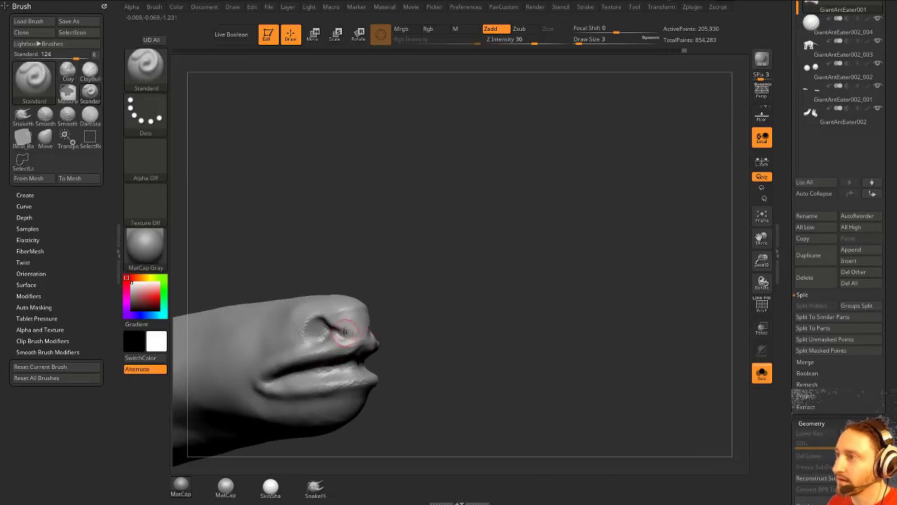
{"action": "left_click_drag", "start_coordinate": [345, 316], "coordinate": [350, 321], "text": "shift"}
{"action": "right_click_drag", "start_coordinate": [430, 306], "coordinate": [371, 317]}
{"action": "left_click_drag", "start_coordinate": [380, 324], "coordinate": [387, 328], "text": "shift"}
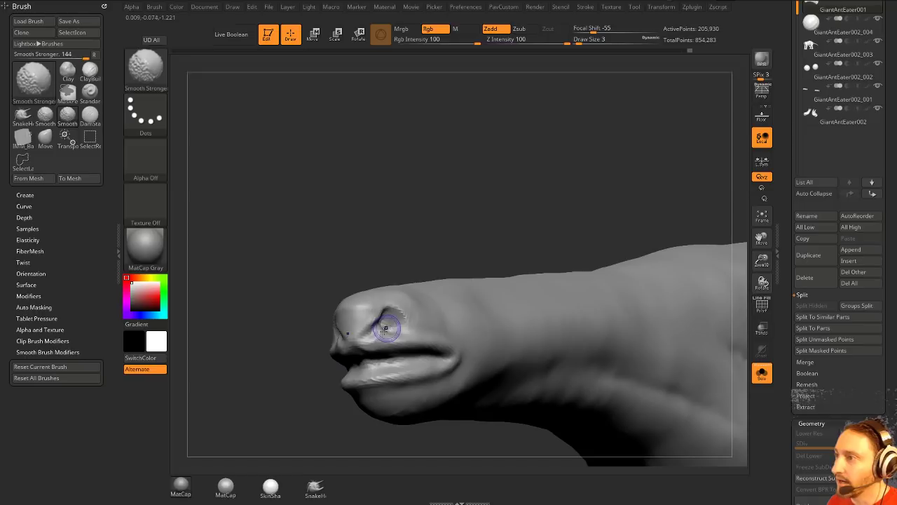
{"action": "mouse_move", "coordinate": [386, 328]}
{"action": "right_mouse_down"}
{"action": "mouse_move", "coordinate": [240, 380]}
{"action": "mouse_move", "coordinate": [324, 340]}
{"action": "mouse_move", "coordinate": [357, 314]}
{"action": "mouse_move", "coordinate": [356, 300]}
{"action": "right_mouse_up"}
{"action": "mouse_move", "coordinate": [395, 233]}
{"action": "right_mouse_down", "text": "shift"}
{"action": "mouse_move", "coordinate": [376, 206]}
{"action": "mouse_move", "coordinate": [427, 212]}
{"action": "mouse_move", "coordinate": [306, 302]}
{"action": "right_mouse_up", "text": "shift"}
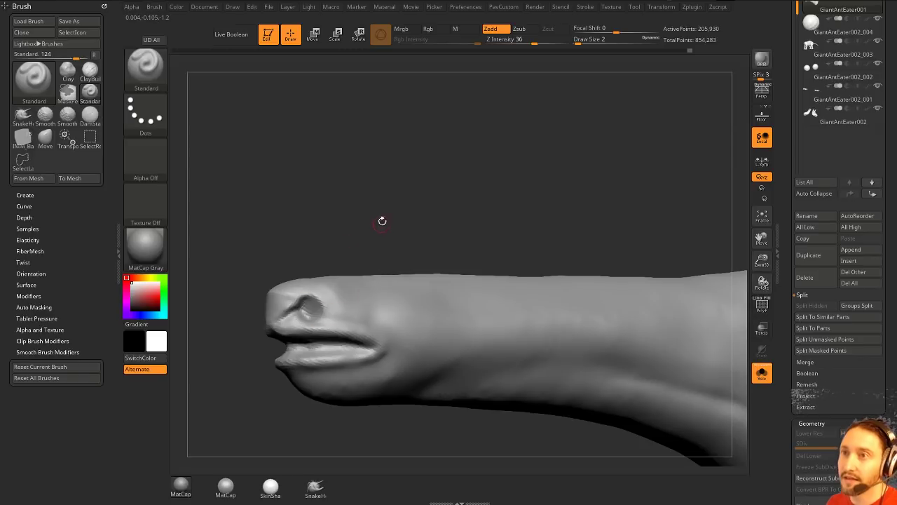
- Sculpt the upper lip edge below the nostril with the Standard brush at draw size 5
{"action": "key", "text": "bracketleft"}
{"action": "key", "text": "bracketleft"}
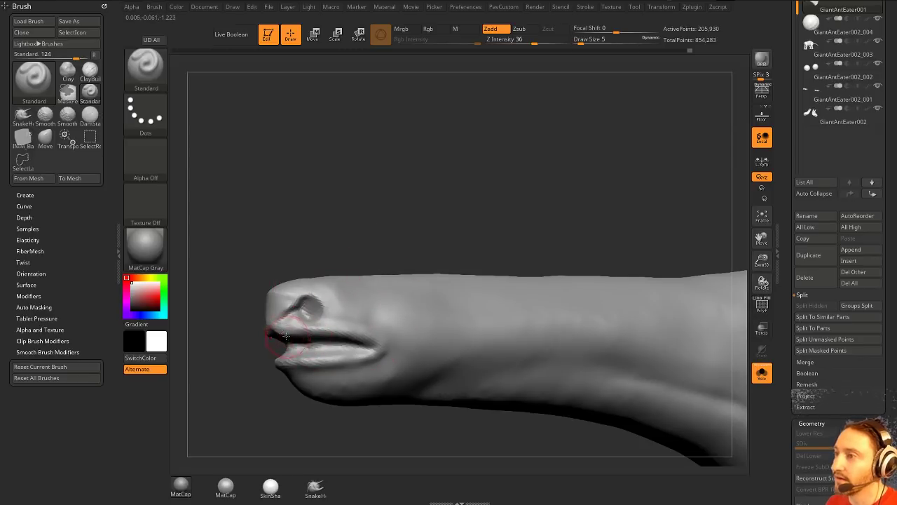
{"action": "key", "text": "bracketleft"}
{"action": "right_click_drag", "start_coordinate": [419, 273], "coordinate": [384, 280]}
{"action": "mouse_move", "coordinate": [272, 424]}
{"action": "left_mouse_down"}
{"action": "mouse_move", "coordinate": [287, 409]}
{"action": "mouse_move", "coordinate": [280, 412]}
{"action": "left_mouse_up"}
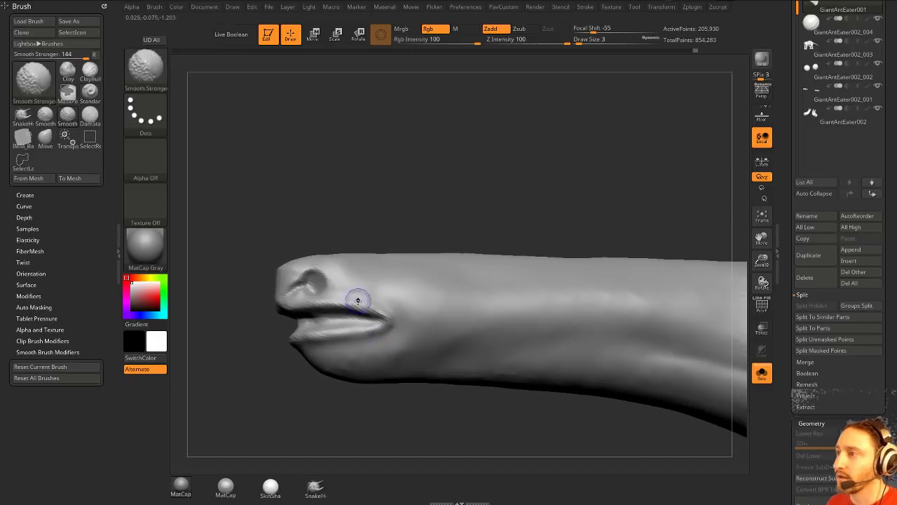
- Smooth the lips, mouth corner and chin area on both sides with the Smooth Stronger brush at draw size 3
{"action": "left_click_drag", "start_coordinate": [358, 300], "coordinate": [400, 343], "text": "shift"}
{"action": "left_click_drag", "start_coordinate": [311, 420], "coordinate": [315, 411]}
{"action": "left_click_drag", "start_coordinate": [382, 316], "coordinate": [398, 308], "text": "shift"}
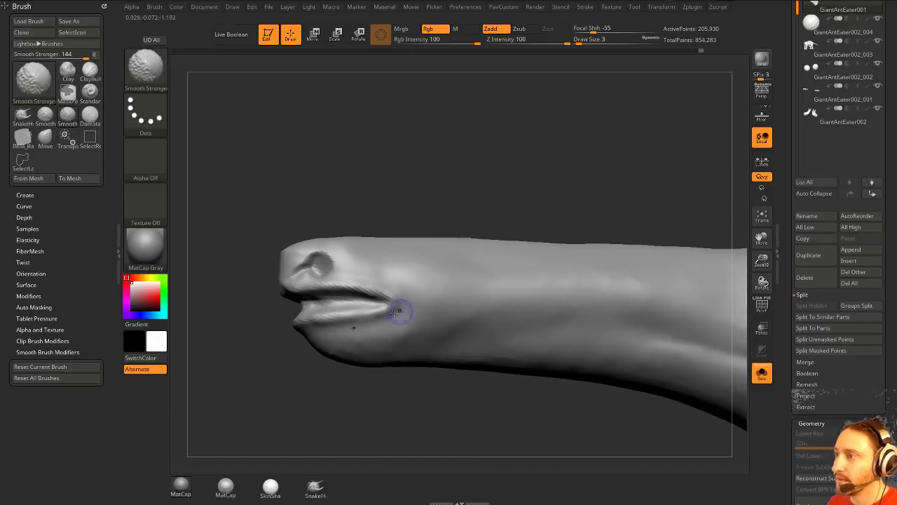
{"action": "left_click_drag", "start_coordinate": [315, 421], "coordinate": [421, 414]}
{"action": "left_click_drag", "start_coordinate": [376, 309], "coordinate": [317, 321], "text": "shift"}
{"action": "left_click_drag", "start_coordinate": [364, 274], "coordinate": [364, 266], "text": "shift"}
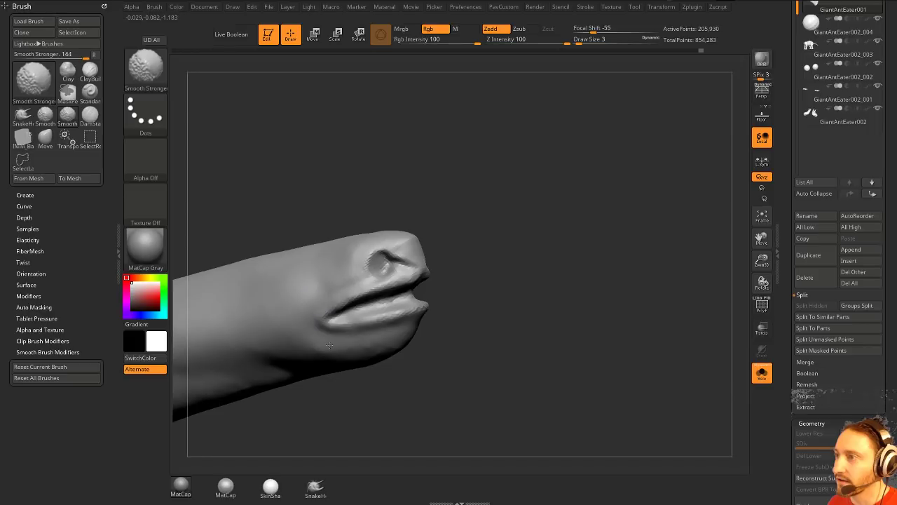
{"action": "left_click_drag", "start_coordinate": [457, 319], "coordinate": [455, 279]}
{"action": "left_click_drag", "start_coordinate": [321, 331], "coordinate": [358, 335], "text": "shift"}
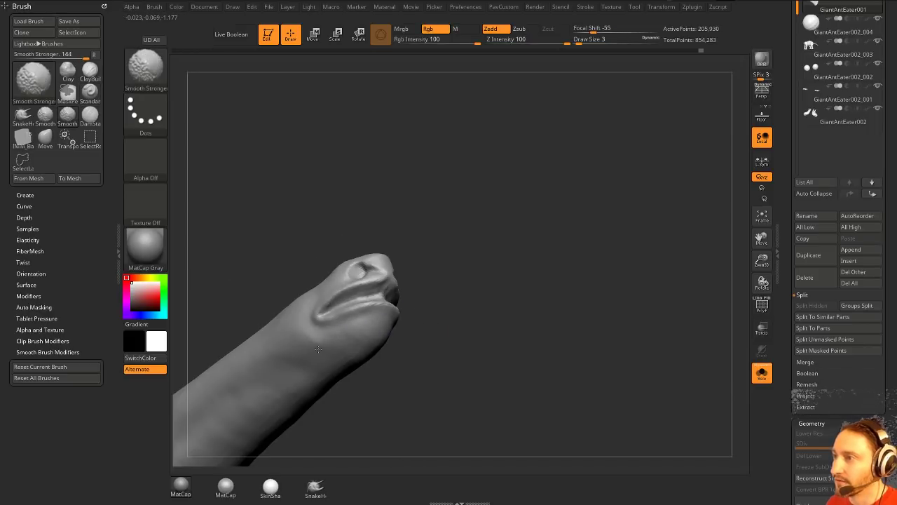
- Sculpt subtle forms along the side of the snout behind the mouth with the Standard brush
{"action": "mouse_move", "coordinate": [415, 274]}
{"action": "left_mouse_down"}
{"action": "mouse_move", "coordinate": [332, 412]}
{"action": "mouse_move", "coordinate": [341, 380]}
{"action": "mouse_move", "coordinate": [341, 405]}
{"action": "mouse_move", "coordinate": [327, 408]}
{"action": "mouse_move", "coordinate": [331, 336]}
{"action": "mouse_move", "coordinate": [339, 416]}
{"action": "left_mouse_up"}
{"action": "key", "text": "["}
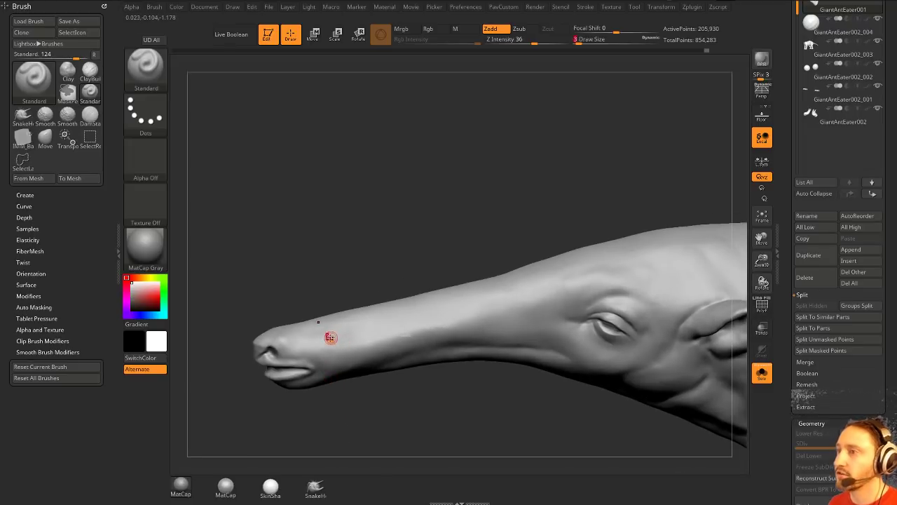
{"action": "key", "text": "]"}
{"action": "left_click_drag", "start_coordinate": [350, 302], "coordinate": [355, 320]}
{"action": "key", "text": "["}
{"action": "mouse_move", "coordinate": [302, 352]}
{"action": "left_mouse_down"}
{"action": "mouse_move", "coordinate": [411, 325]}
{"action": "mouse_move", "coordinate": [343, 342]}
{"action": "left_mouse_up"}
{"action": "mouse_move", "coordinate": [456, 282]}
{"action": "left_mouse_down"}
{"action": "mouse_move", "coordinate": [427, 266]}
{"action": "mouse_move", "coordinate": [458, 220]}
{"action": "left_mouse_up"}
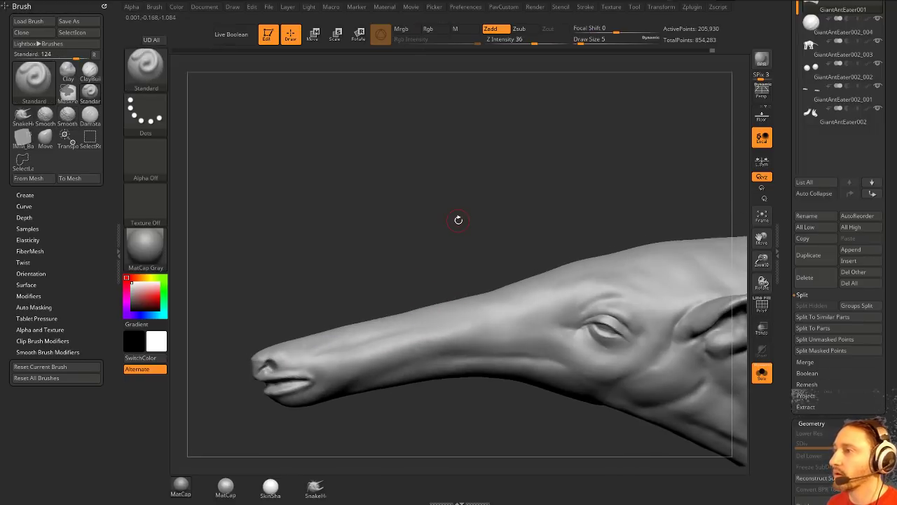
- Import the Oso_hormiguero anteater side-view photo from the GiantAnteater folder as a texture
{"action": "left_click", "coordinate": [611, 7]}
{"action": "left_click", "coordinate": [631, 68]}
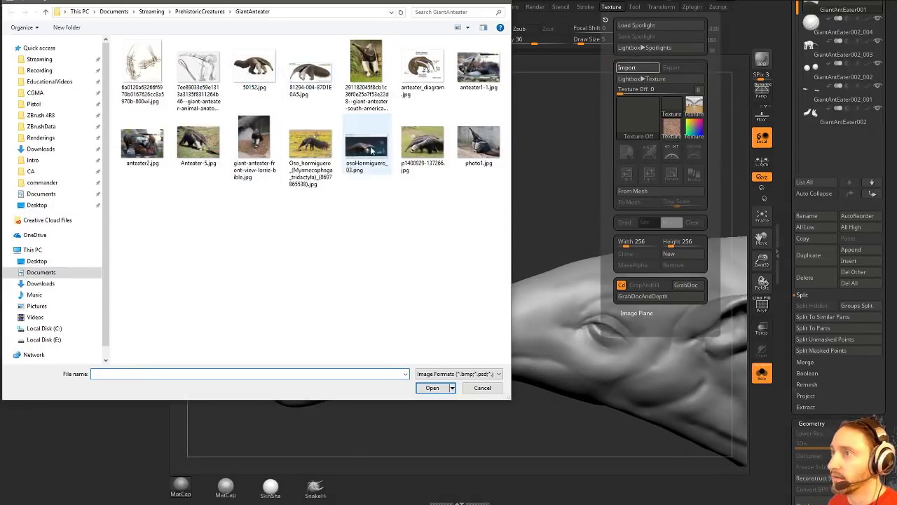
{"action": "double_click", "coordinate": [311, 147]}
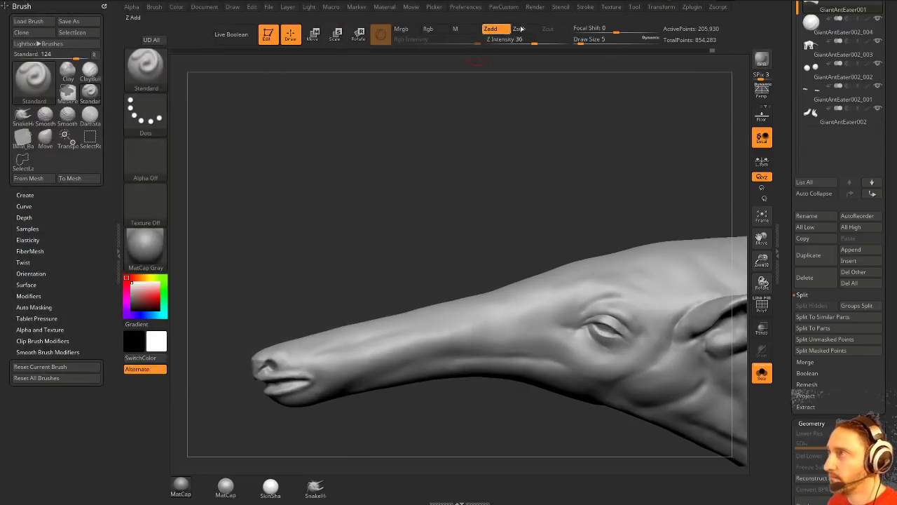
- Add the imported anteater photo to Spotlight and lower its opacity so the model shows through
{"action": "left_click", "coordinate": [611, 7]}
{"action": "left_click", "coordinate": [627, 149]}
{"action": "left_click", "coordinate": [671, 173]}
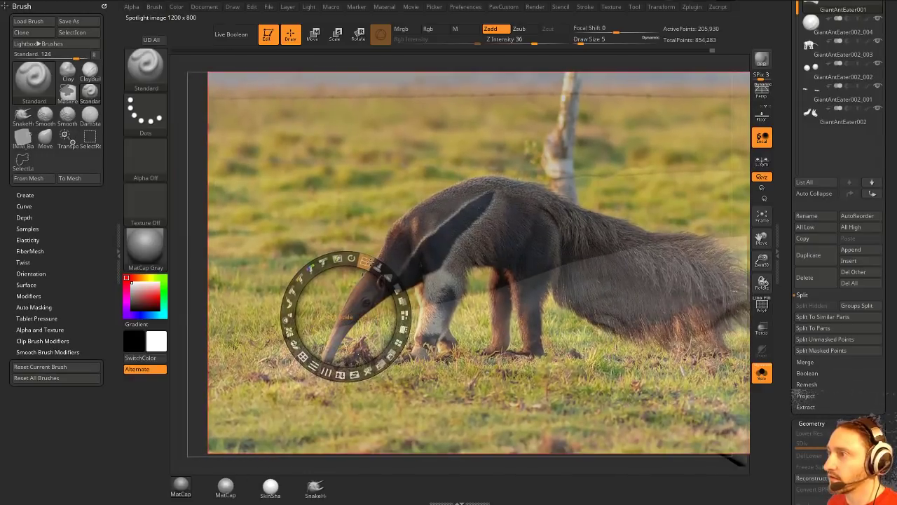
{"action": "left_click_drag", "start_coordinate": [398, 288], "coordinate": [357, 260]}
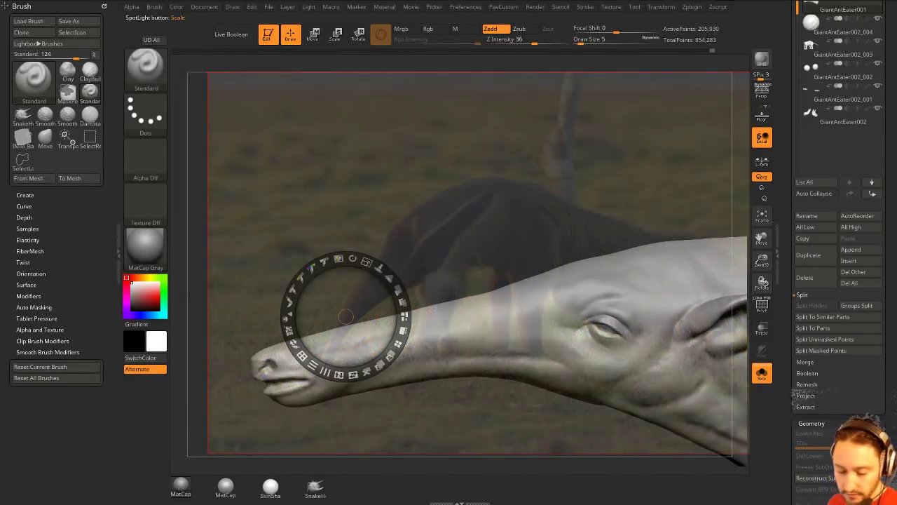
- Leave Spotlight editing, show the whole body with perspective on, and place the model over the reference for comparison
{"action": "key", "text": "z"}
{"action": "left_click_drag", "start_coordinate": [424, 66], "coordinate": [292, 54], "text": "alt"}
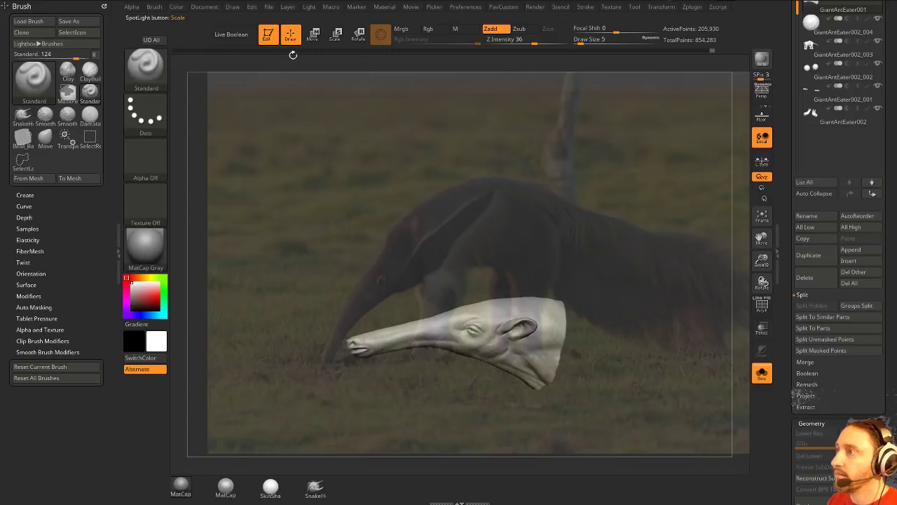
{"action": "left_click_drag", "start_coordinate": [535, 183], "coordinate": [497, 115], "text": "alt"}
{"action": "left_click", "coordinate": [758, 377]}
{"action": "left_click_drag", "start_coordinate": [651, 188], "coordinate": [681, 198]}
{"action": "left_click", "coordinate": [762, 93]}
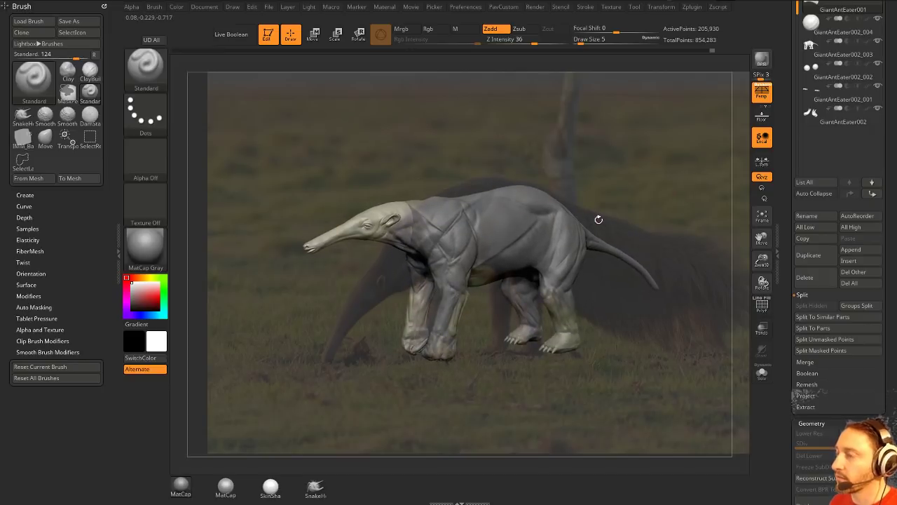
- Hide the Spotlight reference, carve a long groove along the side of the snout, and smooth it
{"action": "key", "text": "shift+z"}
{"action": "left_click_drag", "start_coordinate": [375, 298], "coordinate": [424, 394], "text": "alt"}
{"action": "mouse_move", "coordinate": [433, 357]}
{"action": "left_mouse_down"}
{"action": "mouse_move", "coordinate": [404, 295]}
{"action": "mouse_move", "coordinate": [398, 374]}
{"action": "mouse_move", "coordinate": [316, 304]}
{"action": "left_mouse_up"}
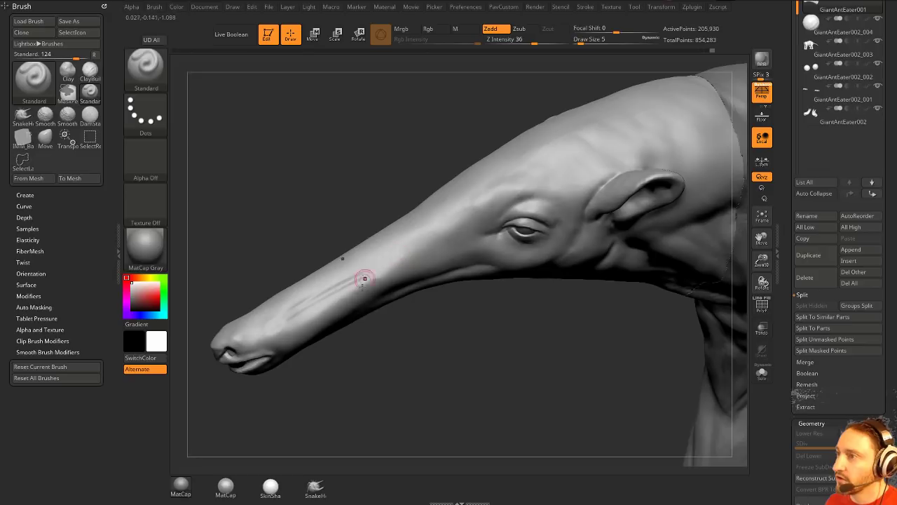
{"action": "left_click_drag", "start_coordinate": [364, 280], "coordinate": [325, 295]}
{"action": "left_click_drag", "start_coordinate": [279, 320], "coordinate": [397, 251]}
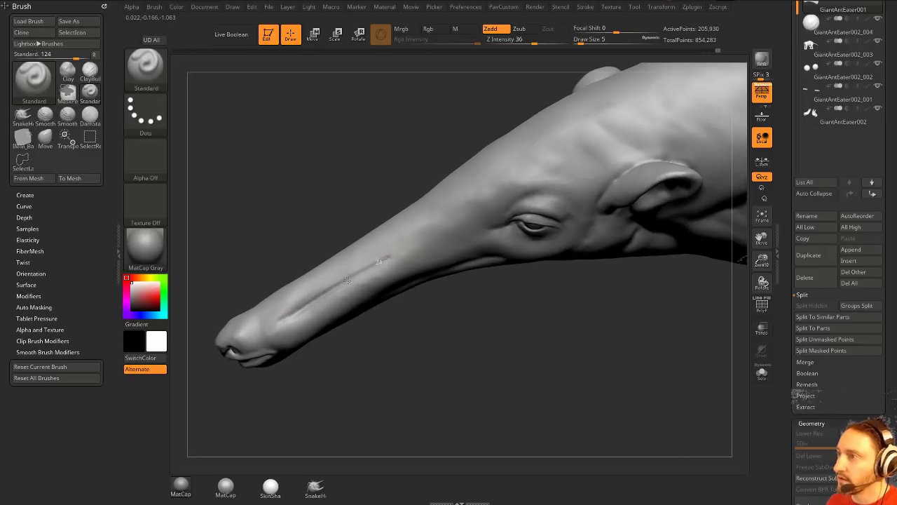
{"action": "key", "text": "shift"}
{"action": "left_click_drag", "start_coordinate": [309, 282], "coordinate": [386, 258], "text": "shift"}
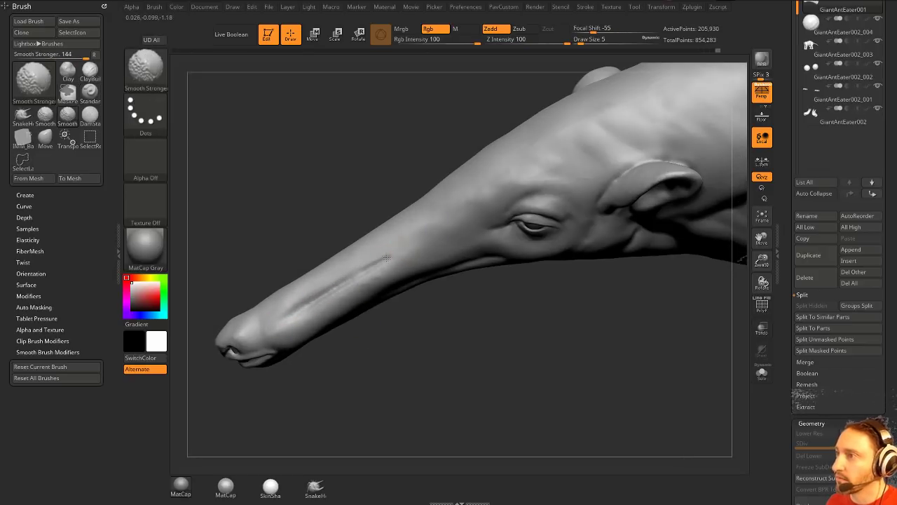
- Reshape the snout's upper profile with the Move brush at draw sizes 33 and 20
{"action": "left_click_drag", "start_coordinate": [446, 322], "coordinate": [442, 376]}
{"action": "key", "text": "s"}
{"action": "left_click_drag", "start_coordinate": [376, 283], "coordinate": [389, 285]}
{"action": "key", "text": "b"}
{"action": "key", "text": "m"}
{"action": "key", "text": "v"}
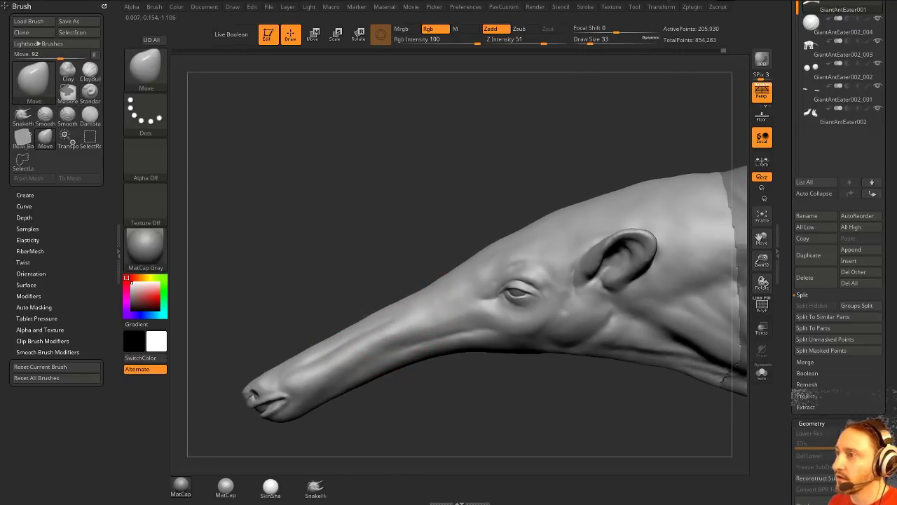
{"action": "key", "text": "bracketleft"}
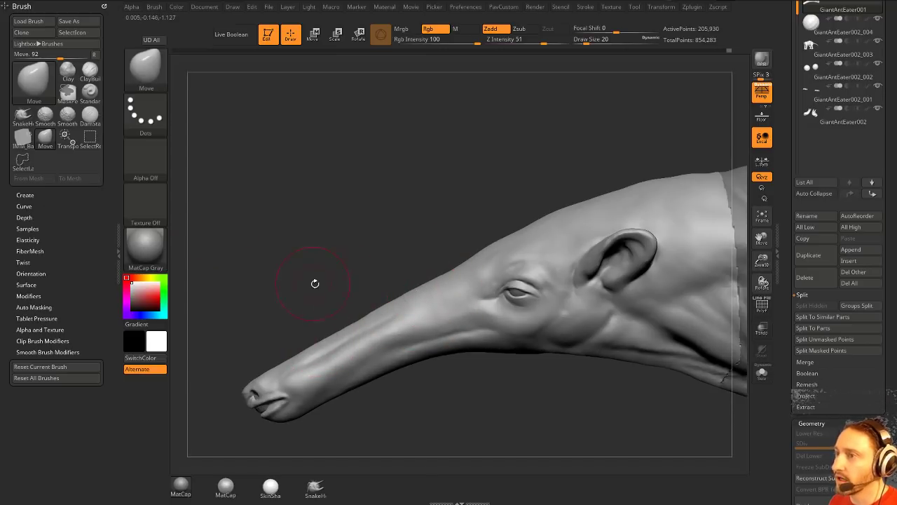
- Switch back to the Standard brush and examine the head, the neck seam and the shoulders
{"action": "key", "text": "b"}
{"action": "key", "text": "s"}
{"action": "key", "text": "t"}
{"action": "key", "text": "s"}
{"action": "left_click_drag", "start_coordinate": [328, 282], "coordinate": [321, 283]}
{"action": "mouse_move", "coordinate": [321, 279]}
{"action": "left_mouse_down", "text": "alt"}
{"action": "mouse_move", "coordinate": [320, 212]}
{"action": "mouse_move", "coordinate": [359, 218]}
{"action": "mouse_move", "coordinate": [369, 260]}
{"action": "left_mouse_up", "text": "alt"}
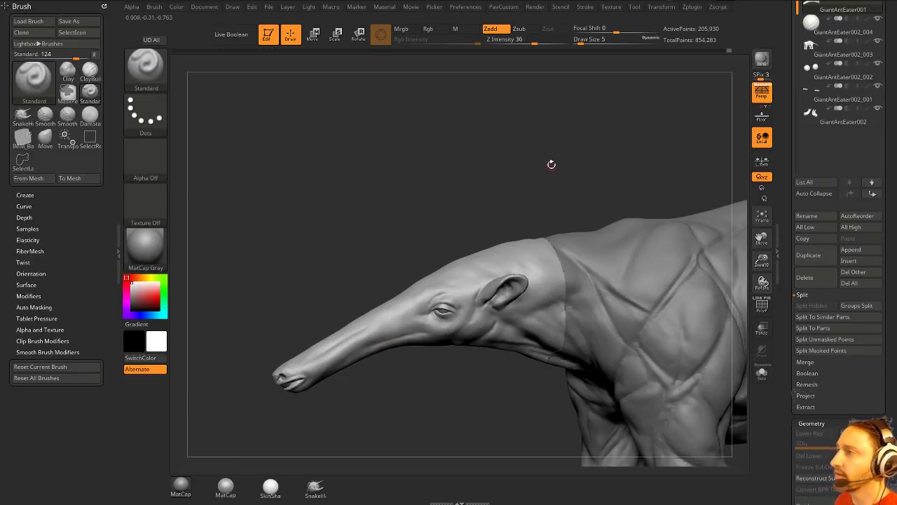
{"action": "left_click_drag", "start_coordinate": [552, 163], "coordinate": [557, 157]}
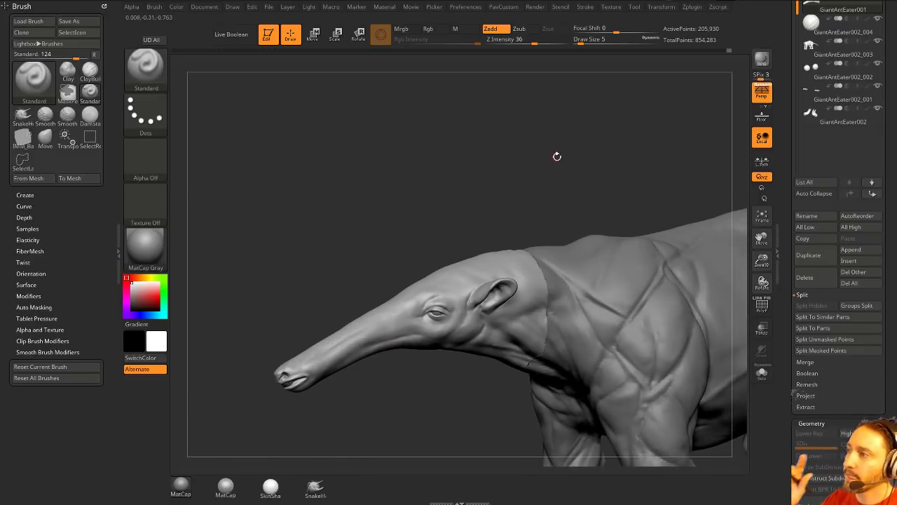
{"action": "mouse_move", "coordinate": [530, 199]}
{"action": "left_mouse_down"}
{"action": "mouse_move", "coordinate": [520, 197]}
{"action": "mouse_move", "coordinate": [553, 213]}
{"action": "mouse_move", "coordinate": [516, 206]}
{"action": "left_mouse_up"}
{"action": "key", "text": "s"}
{"action": "left_click", "coordinate": [523, 201]}
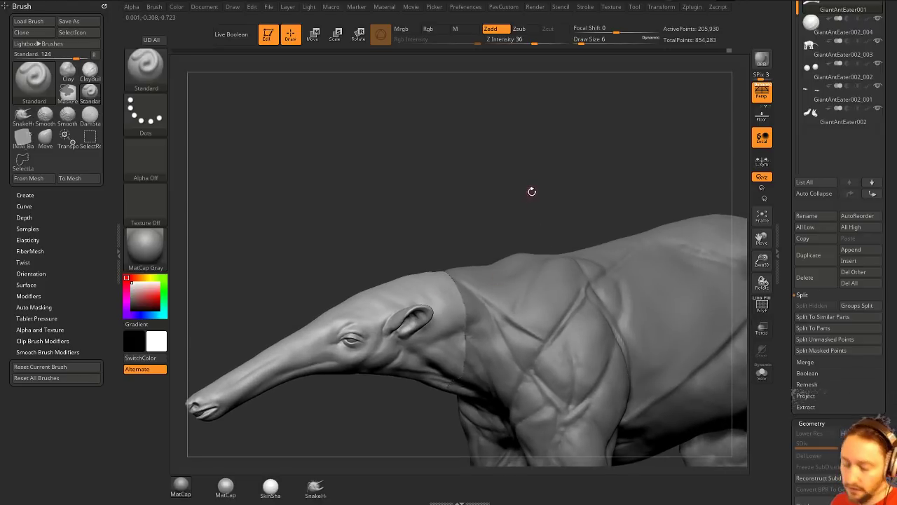
- Draw horizontal curves with the Topology brush across the seam between head and neck, behind the ear
{"action": "key", "text": "b"}
{"action": "key", "text": "t"}
{"action": "key", "text": "o"}
{"action": "mouse_move", "coordinate": [519, 172]}
{"action": "left_mouse_down", "text": "alt"}
{"action": "mouse_move", "coordinate": [493, 210]}
{"action": "mouse_move", "coordinate": [517, 201]}
{"action": "left_mouse_up", "text": "alt"}
{"action": "left_click_drag", "start_coordinate": [478, 284], "coordinate": [558, 278]}
{"action": "left_click_drag", "start_coordinate": [481, 306], "coordinate": [569, 294]}
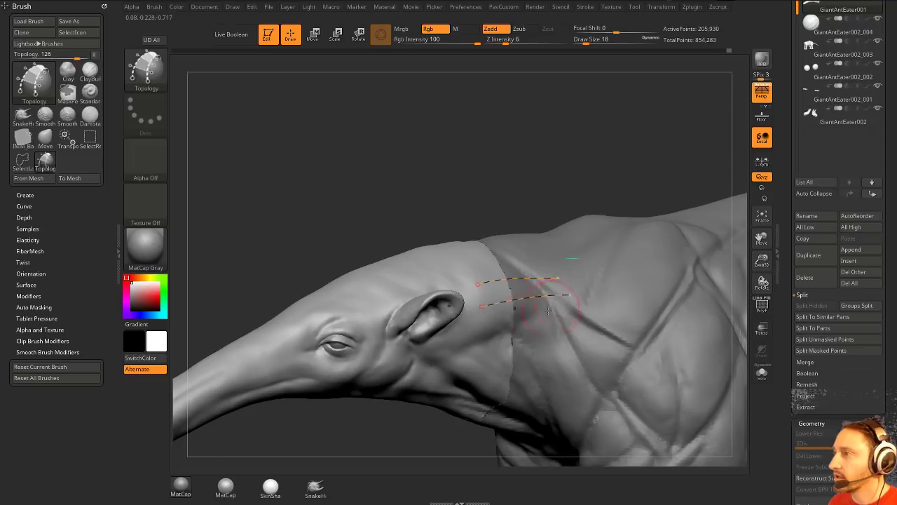
{"action": "left_click_drag", "start_coordinate": [488, 331], "coordinate": [580, 328]}
{"action": "left_click_drag", "start_coordinate": [485, 357], "coordinate": [566, 360]}
- Cross the horizontal topology curves with three vertical ones to form a grid of quads over the neck
{"action": "mouse_move", "coordinate": [493, 266]}
{"action": "left_mouse_down"}
{"action": "mouse_move", "coordinate": [502, 351]}
{"action": "mouse_move", "coordinate": [521, 303]}
{"action": "mouse_move", "coordinate": [523, 376]}
{"action": "left_mouse_up"}
{"action": "left_click_drag", "start_coordinate": [538, 251], "coordinate": [544, 377]}
{"action": "left_click_drag", "start_coordinate": [550, 258], "coordinate": [558, 376]}
{"action": "mouse_move", "coordinate": [592, 161]}
{"action": "left_mouse_down"}
{"action": "mouse_move", "coordinate": [547, 160]}
{"action": "mouse_move", "coordinate": [605, 180]}
{"action": "left_mouse_up"}
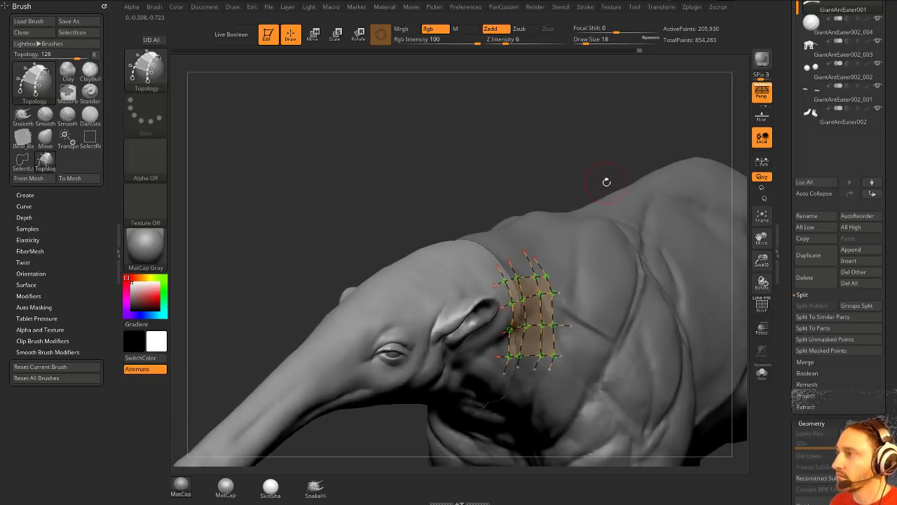
- Generate the topology patch at draw size 1 and split the masked points into a separate subtool
{"action": "mouse_move", "coordinate": [628, 241]}
{"action": "left_mouse_down"}
{"action": "mouse_move", "coordinate": [500, 96]}
{"action": "mouse_move", "coordinate": [517, 137]}
{"action": "left_mouse_up"}
{"action": "key", "text": "s"}
{"action": "left_click", "coordinate": [456, 228]}
{"action": "key", "text": "1"}
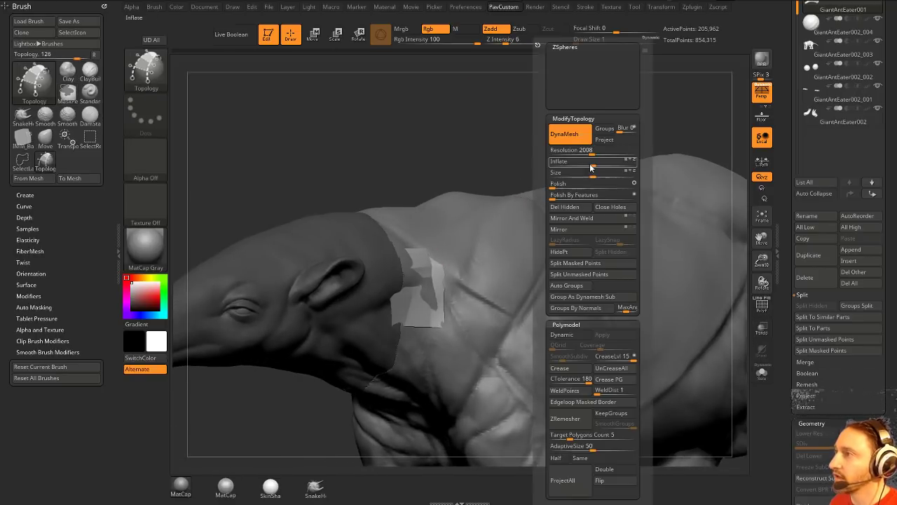
{"action": "left_click", "coordinate": [578, 264]}
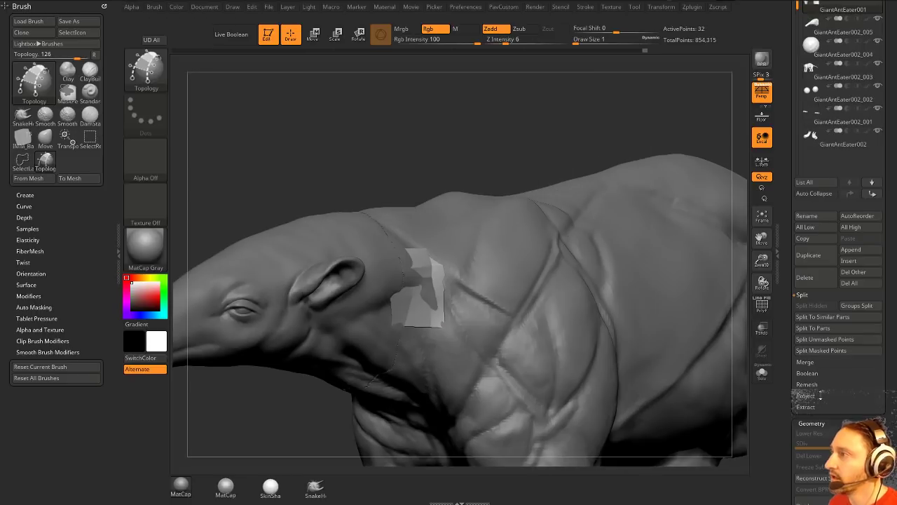
- Turn on the polyframe display and subdivide the neck patch twice, up to subdivision level 3
{"action": "left_click", "coordinate": [762, 307]}
{"action": "left_click_drag", "start_coordinate": [474, 99], "coordinate": [488, 108]}
{"action": "key", "text": "ctrl+d"}
{"action": "key", "text": "ctrl+d"}
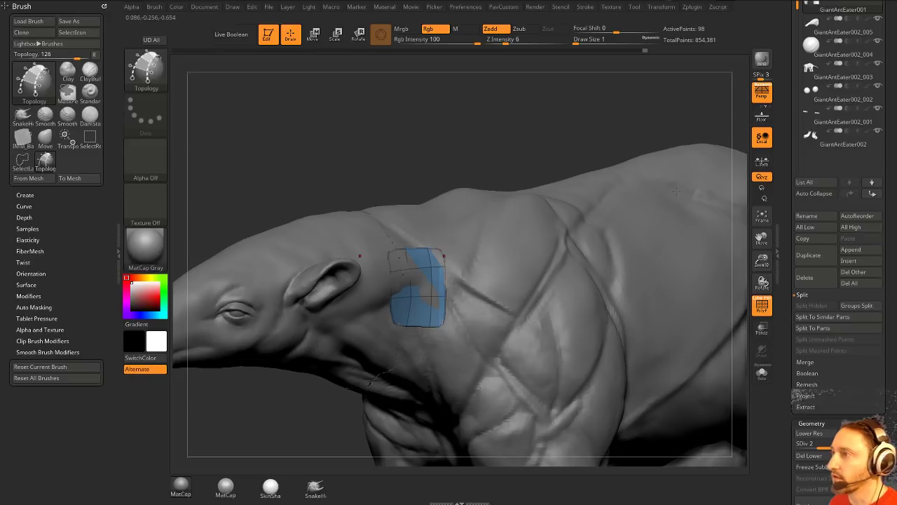
{"action": "key", "text": "1"}
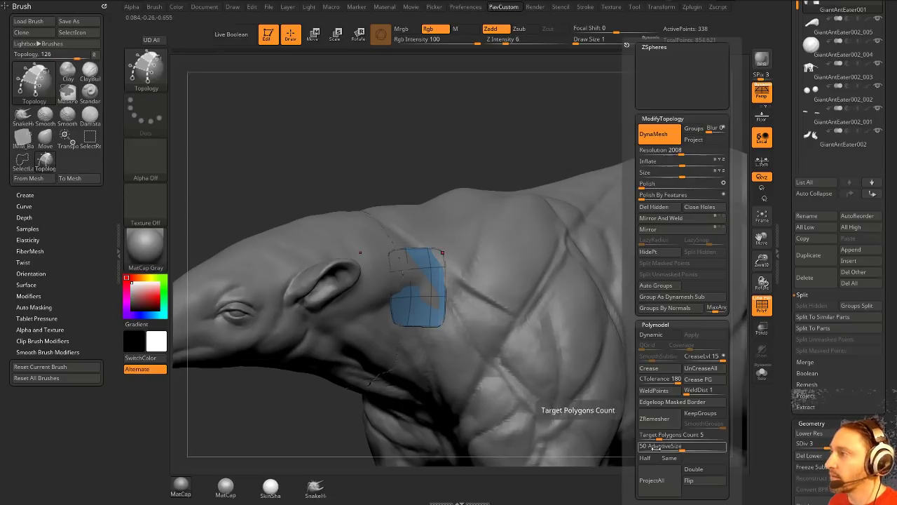
- Subdivide the neck patch up to subdivision level 6, projecting the surrounding sculpt's surface onto it with ProjectAll
{"action": "key", "text": "ctrl"}
{"action": "key", "text": "ctrl+d"}
{"action": "key", "text": "1"}
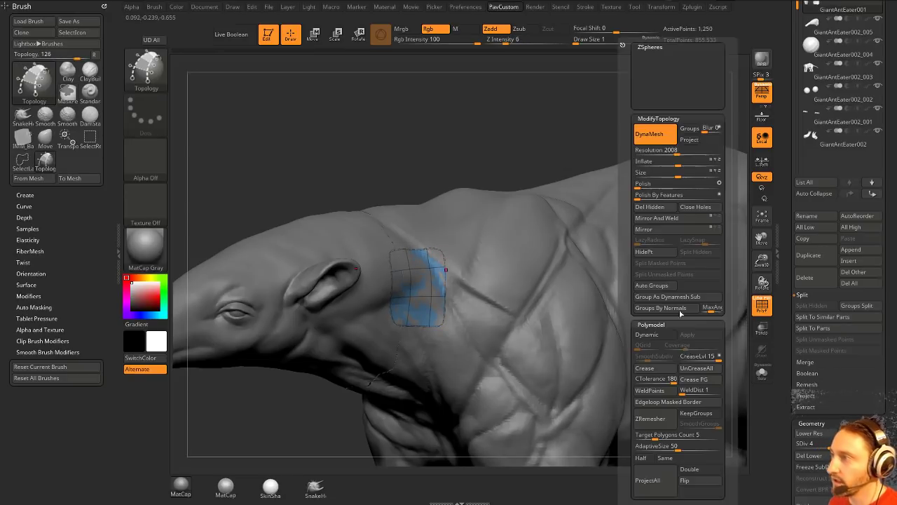
{"action": "left_click", "coordinate": [648, 495]}
{"action": "key", "text": "space"}
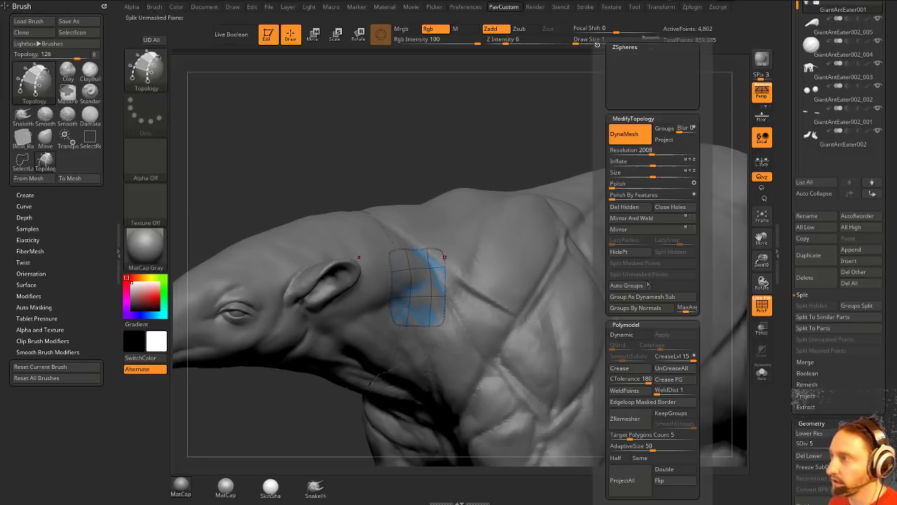
{"action": "key", "text": "ctrl+d"}
{"action": "key", "text": "space"}
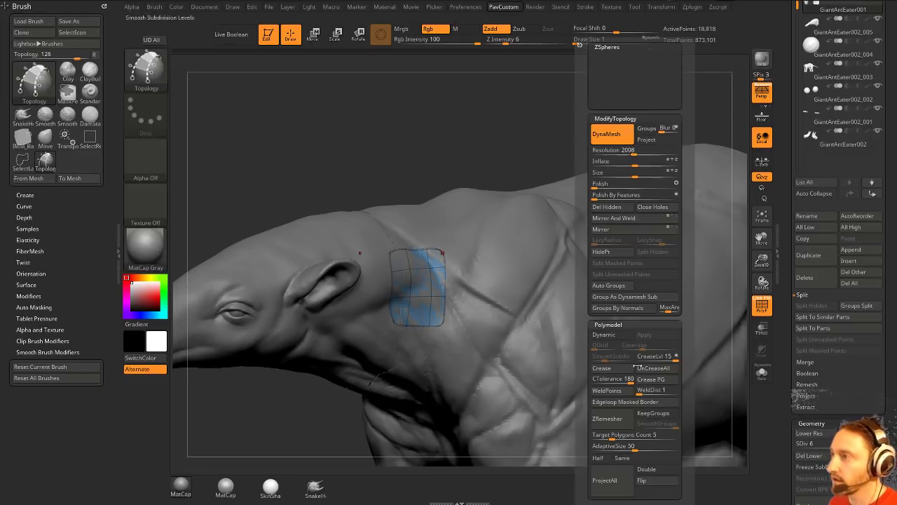
{"action": "key", "text": "ctrl+d"}
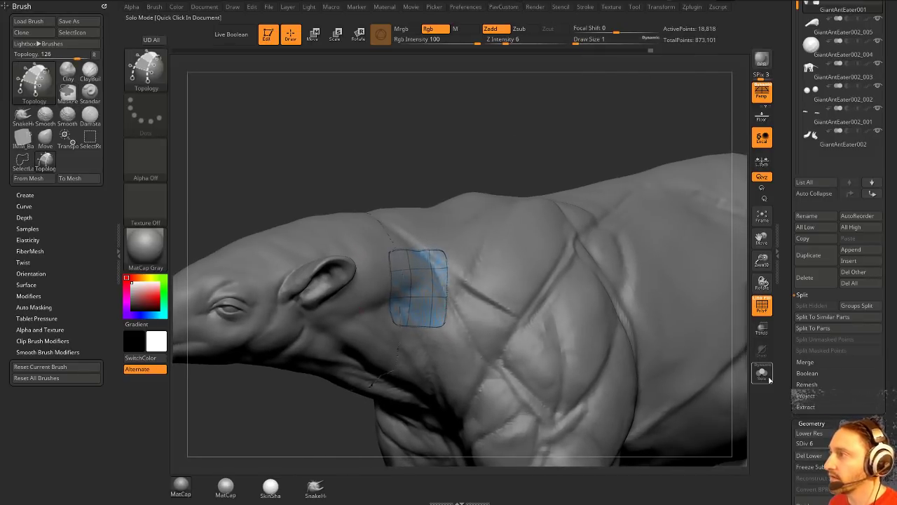
- Isolate the neck patch in Solo mode and lower its subdivision level to 5
{"action": "left_click", "coordinate": [766, 375]}
{"action": "left_click_drag", "start_coordinate": [567, 175], "coordinate": [581, 208], "text": "ctrl"}
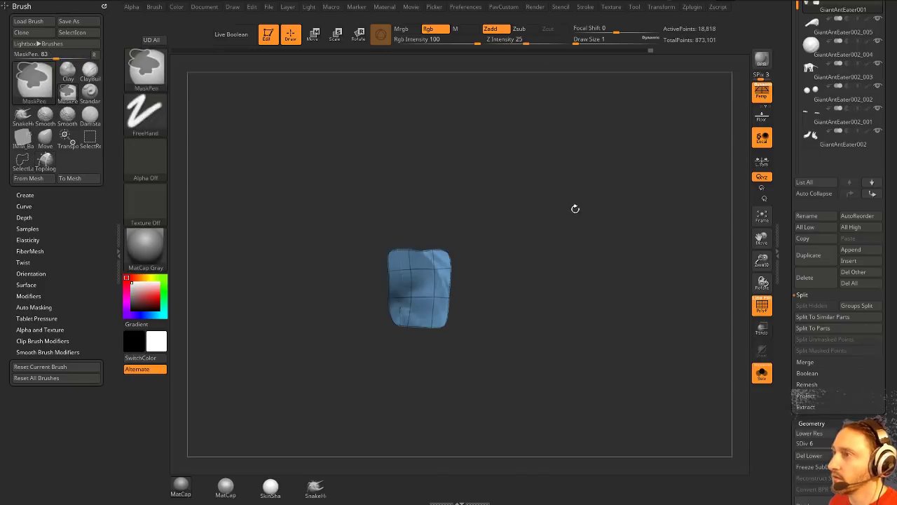
{"action": "key", "text": "f"}
{"action": "key", "text": "space"}
{"action": "left_click_drag", "start_coordinate": [519, 145], "coordinate": [557, 132]}
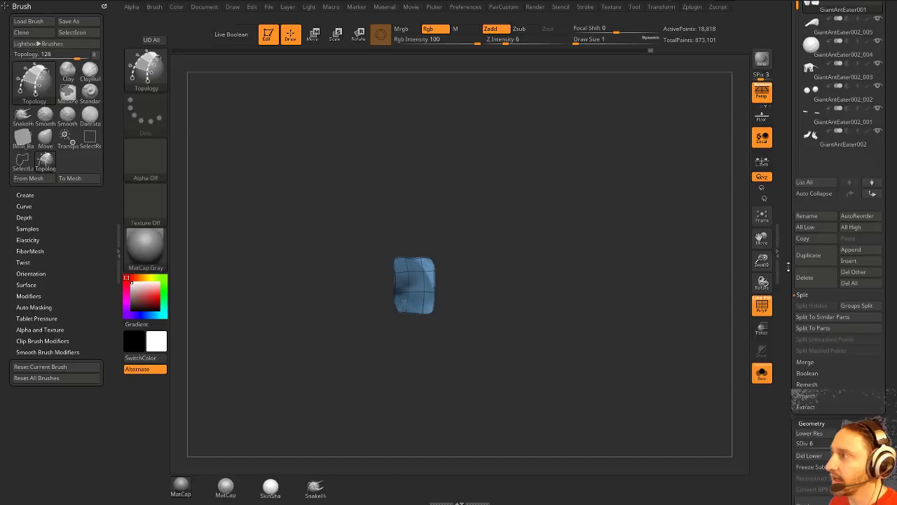
{"action": "left_click_drag", "start_coordinate": [787, 266], "coordinate": [786, 155]}
{"action": "left_click_drag", "start_coordinate": [786, 122], "coordinate": [787, 169]}
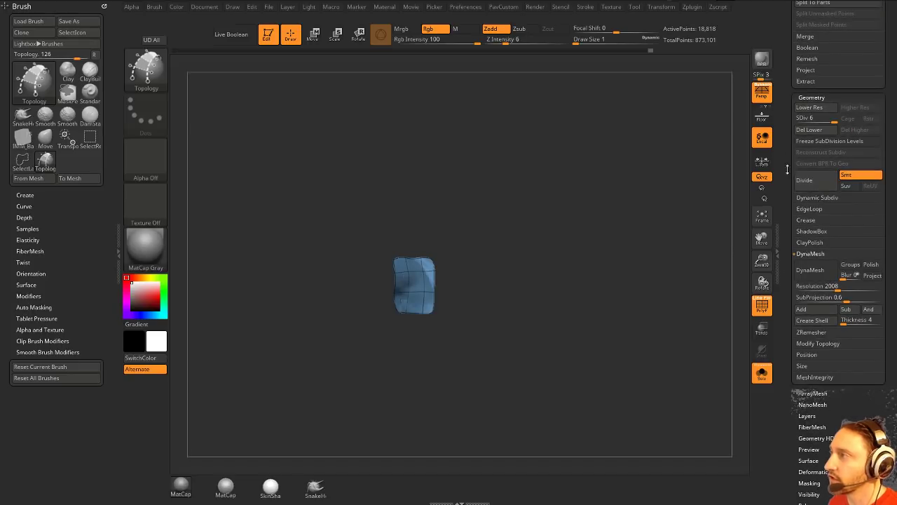
{"action": "left_click", "coordinate": [802, 121]}
{"action": "left_click_drag", "start_coordinate": [806, 121], "coordinate": [829, 120]}
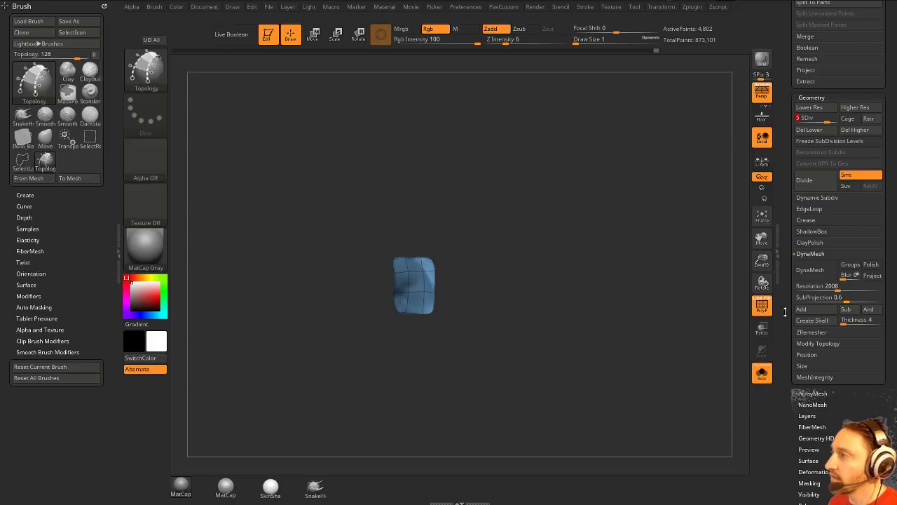
- Delete the neck patch subtool
{"action": "scroll", "coordinate": [780, 422], "scroll_direction": "up", "scroll_amount": 10}
{"action": "scroll", "coordinate": [779, 419], "scroll_direction": "up", "scroll_amount": 2}
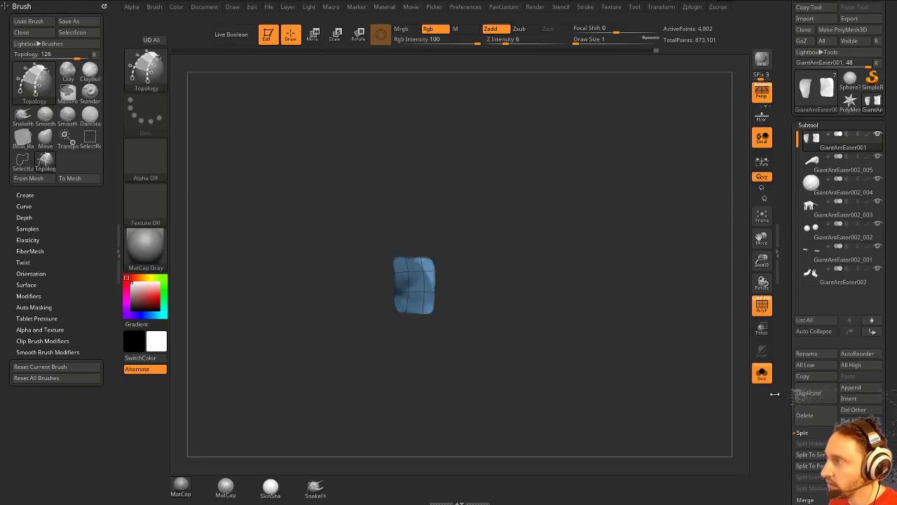
{"action": "scroll", "coordinate": [884, 260], "scroll_direction": "down", "scroll_amount": 2}
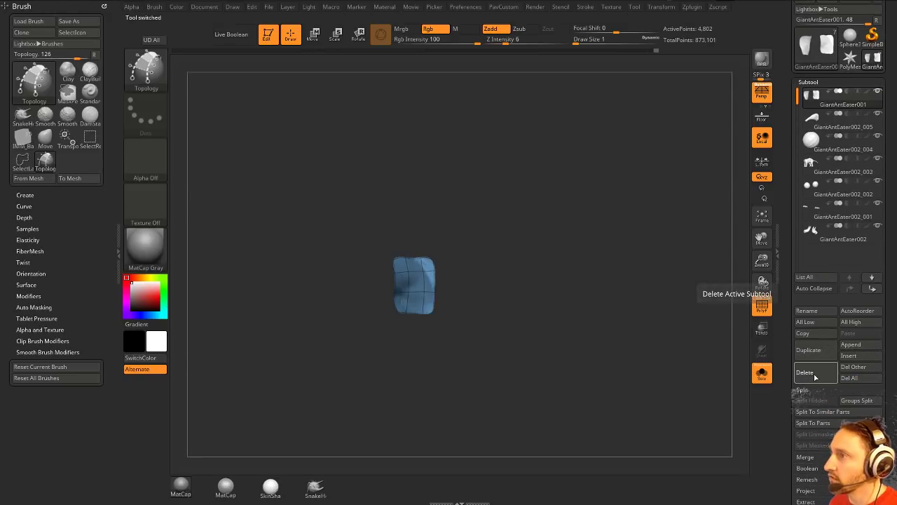
{"action": "left_click", "coordinate": [814, 377]}
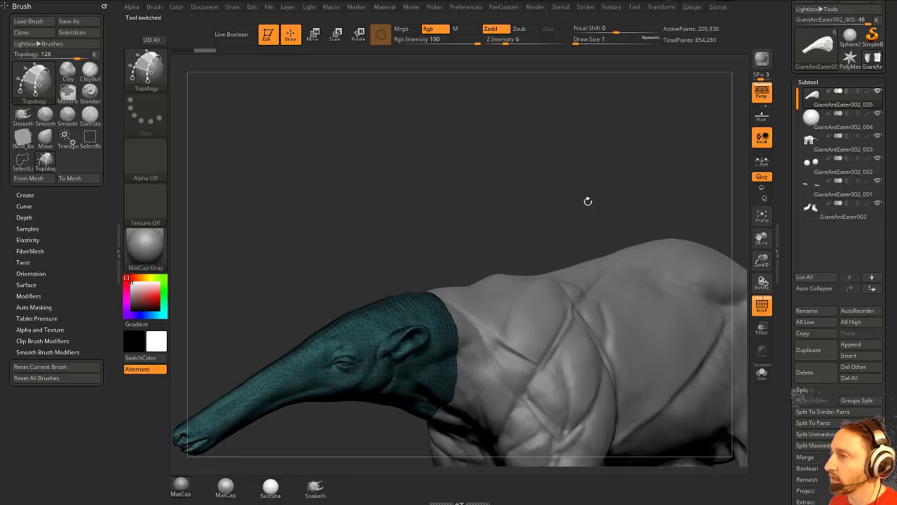
- Switch to the Standard brush and turn off the polyframe display on the head
{"action": "key", "text": "b"}
{"action": "key", "text": "s"}
{"action": "key", "text": "t"}
{"action": "key", "text": "s"}
{"action": "left_click_drag", "start_coordinate": [564, 210], "coordinate": [560, 210]}
{"action": "left_click_drag", "start_coordinate": [563, 212], "coordinate": [550, 159], "text": "alt"}
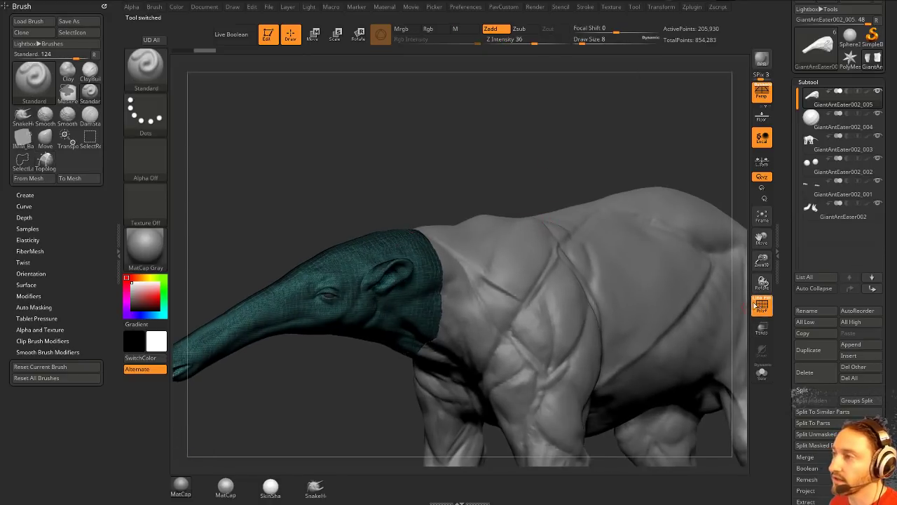
{"action": "left_click", "coordinate": [760, 309]}
{"action": "left_click_drag", "start_coordinate": [518, 183], "coordinate": [548, 159], "text": "alt"}
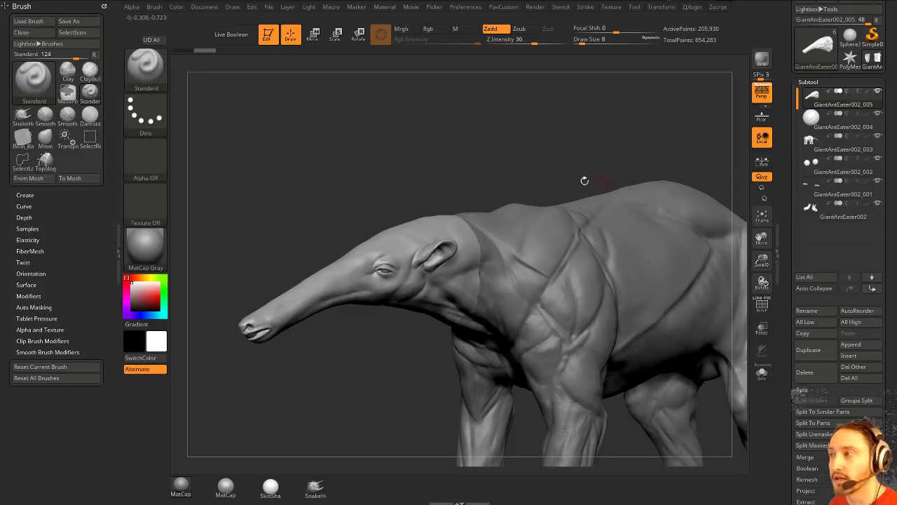
{"action": "left_click_drag", "start_coordinate": [426, 184], "coordinate": [422, 204]}
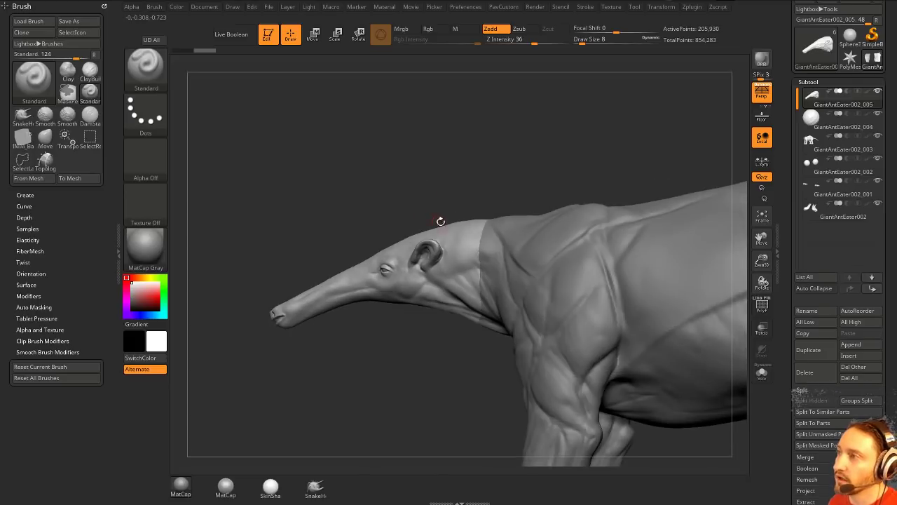
{"action": "left_click_drag", "start_coordinate": [464, 167], "coordinate": [492, 170]}
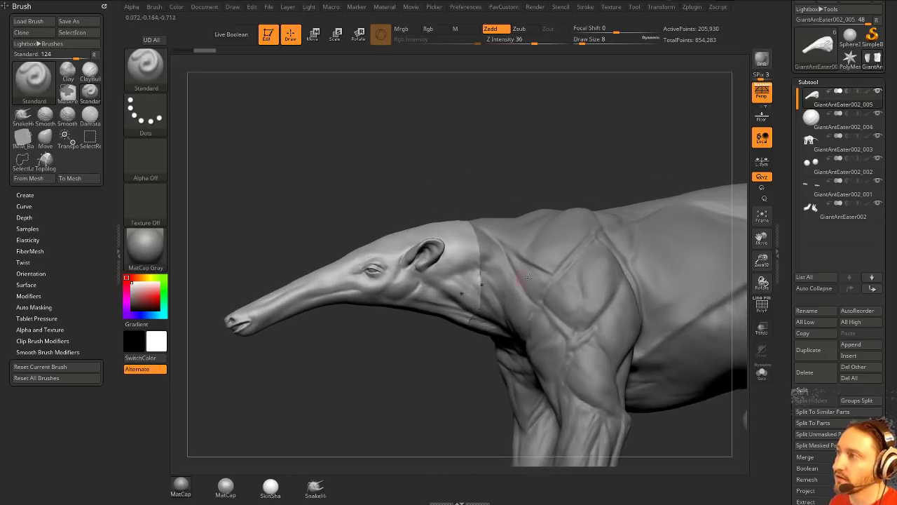
{"action": "left_click_drag", "start_coordinate": [419, 426], "coordinate": [396, 418]}
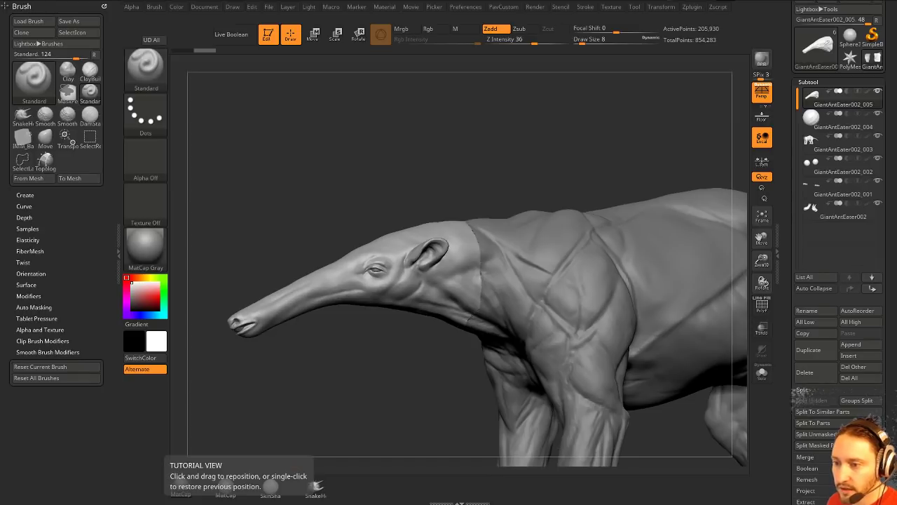
{"action": "left_click_drag", "start_coordinate": [365, 145], "coordinate": [385, 135]}
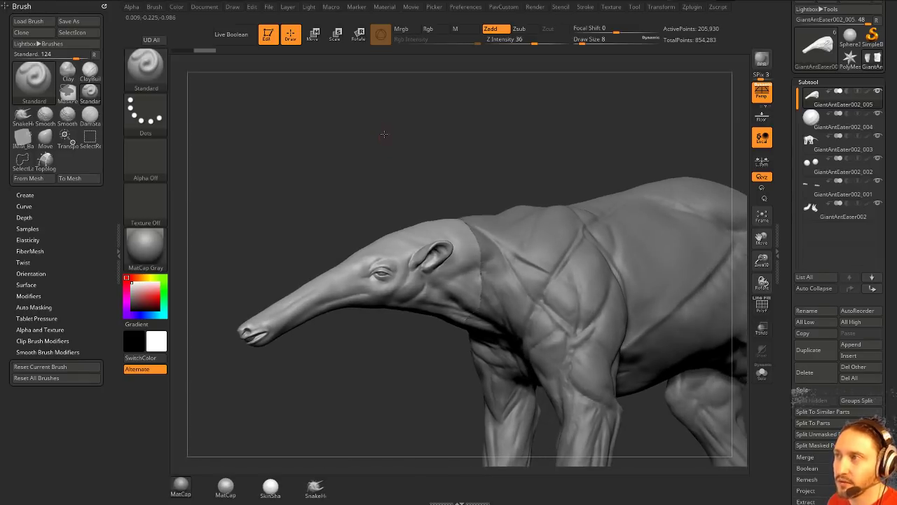
- Close the docked Brush palette, dock the PavCustom palette in its place and close it again
{"action": "key", "text": "grave"}
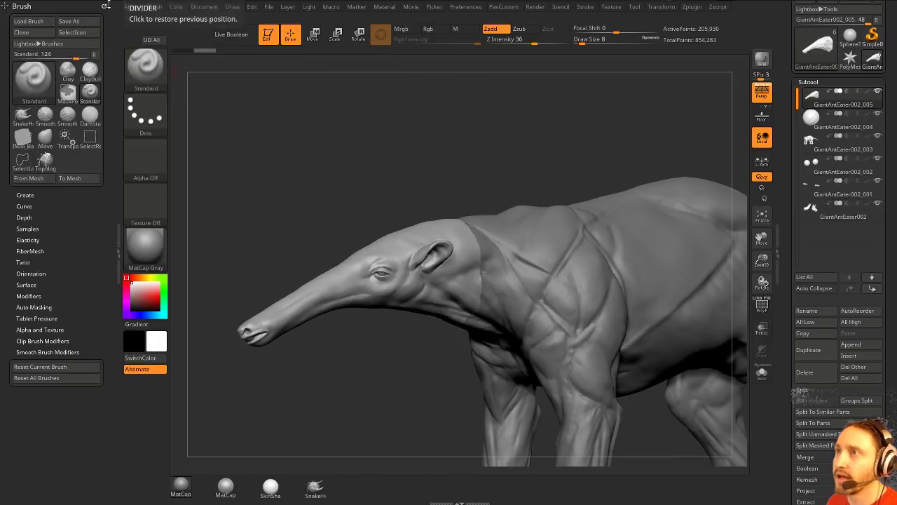
{"action": "left_click", "coordinate": [105, 6]}
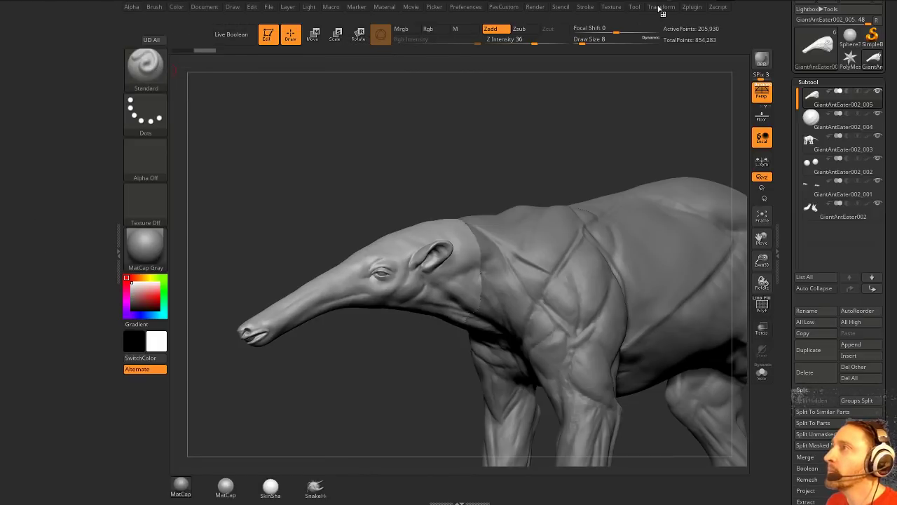
{"action": "left_click", "coordinate": [505, 8]}
{"action": "left_click_drag", "start_coordinate": [493, 18], "coordinate": [87, 88]}
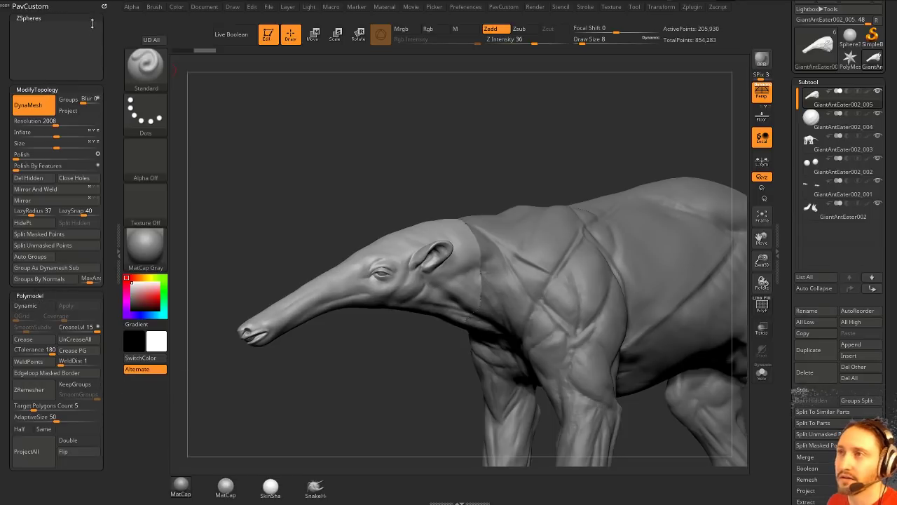
{"action": "left_click", "coordinate": [105, 6]}
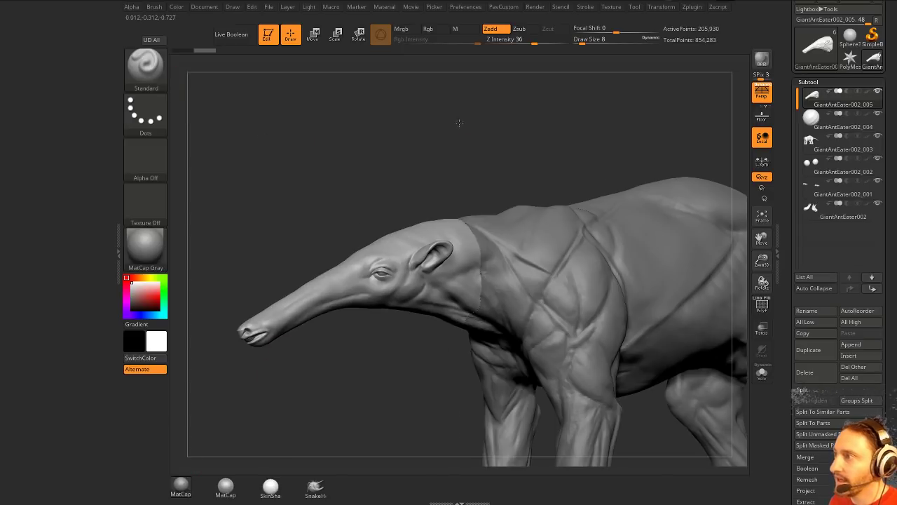
- Make the body the active subtool and view the whole anteater
{"action": "left_click_drag", "start_coordinate": [461, 124], "coordinate": [506, 115], "text": "alt"}
{"action": "left_click", "coordinate": [451, 236], "text": "alt"}
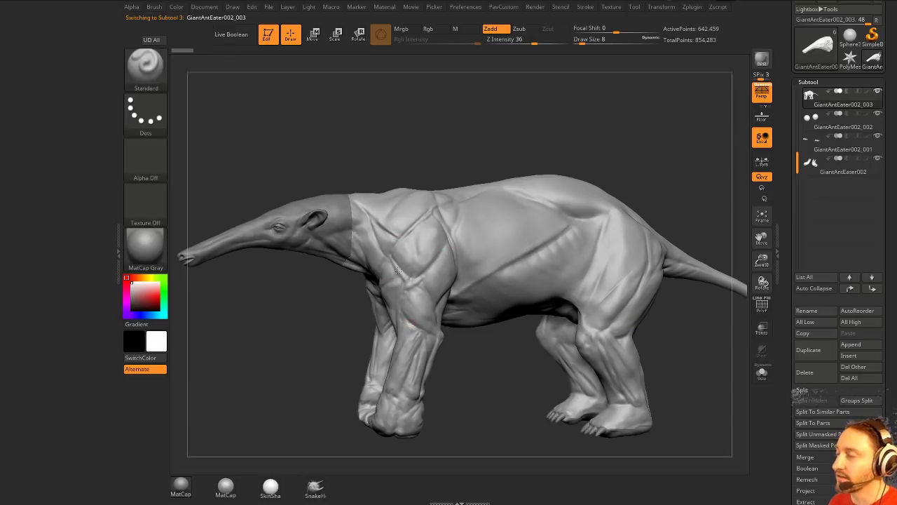
{"action": "mouse_move", "coordinate": [484, 370]}
{"action": "left_mouse_down"}
{"action": "mouse_move", "coordinate": [535, 391]}
{"action": "mouse_move", "coordinate": [630, 218]}
{"action": "mouse_move", "coordinate": [647, 215]}
{"action": "mouse_move", "coordinate": [579, 236]}
{"action": "left_mouse_up"}
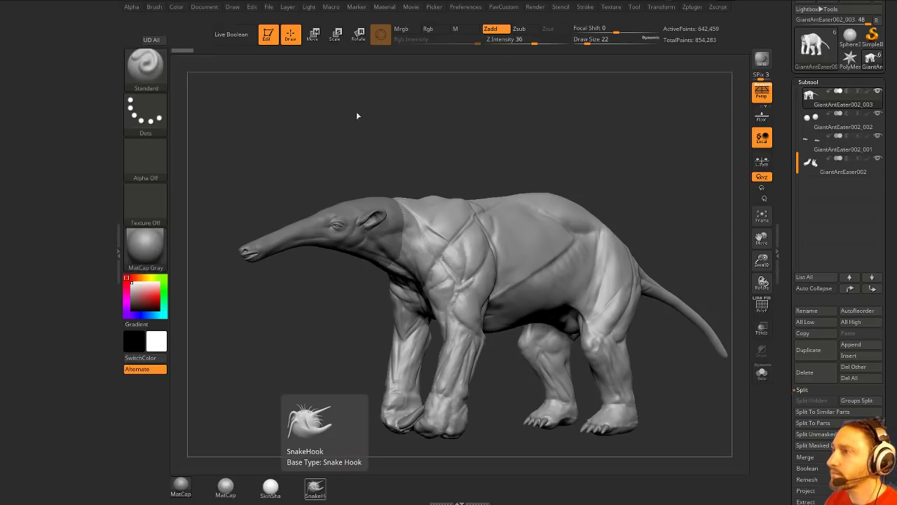
- Make the small sphere in the anteater's mouth the active subtool
{"action": "mouse_move", "coordinate": [350, 98]}
{"action": "left_mouse_down", "text": "alt"}
{"action": "mouse_move", "coordinate": [427, 224]}
{"action": "mouse_move", "coordinate": [422, 205]}
{"action": "mouse_move", "coordinate": [378, 281]}
{"action": "left_mouse_up", "text": "alt"}
{"action": "left_click", "coordinate": [435, 319], "text": "alt"}
{"action": "mouse_move", "coordinate": [340, 200]}
{"action": "left_mouse_down", "text": "alt"}
{"action": "mouse_move", "coordinate": [429, 166]}
{"action": "mouse_move", "coordinate": [416, 161]}
{"action": "mouse_move", "coordinate": [492, 141]}
{"action": "mouse_move", "coordinate": [459, 175]}
{"action": "left_mouse_up", "text": "alt"}
{"action": "key", "text": "s"}
{"action": "key", "text": "s"}
{"action": "left_click", "coordinate": [449, 280], "text": "alt"}
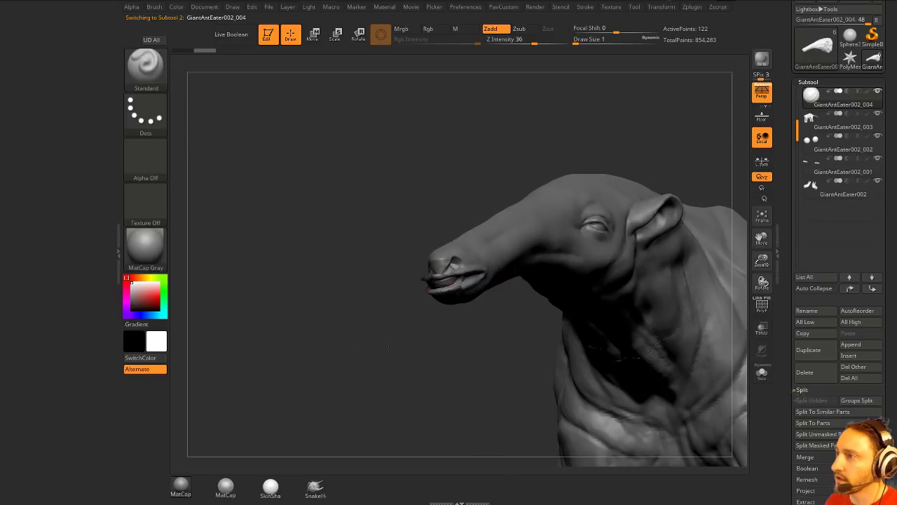
- Turn off perspective and inspect the sphere's placement in the snout from the side
{"action": "left_click_drag", "start_coordinate": [388, 343], "coordinate": [441, 254]}
{"action": "key", "text": "w"}
{"action": "left_click", "coordinate": [761, 116]}
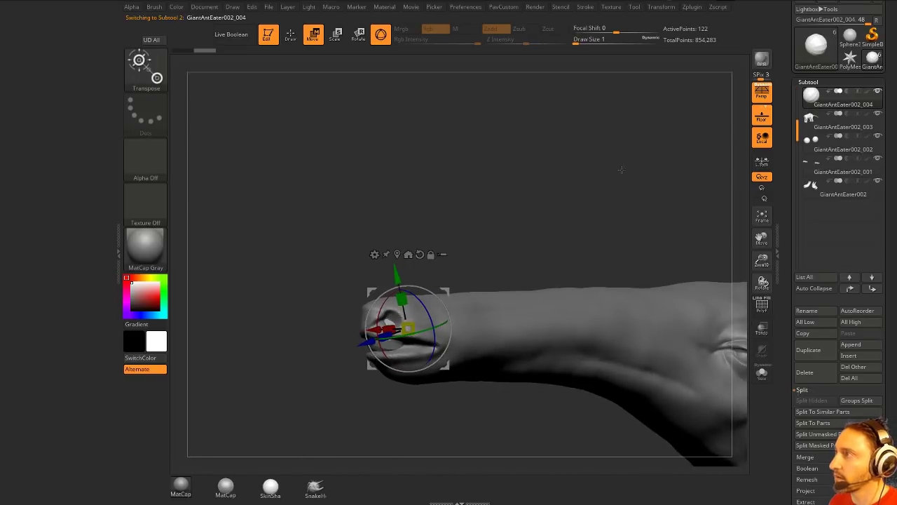
{"action": "left_click", "coordinate": [764, 92]}
{"action": "left_click", "coordinate": [762, 115]}
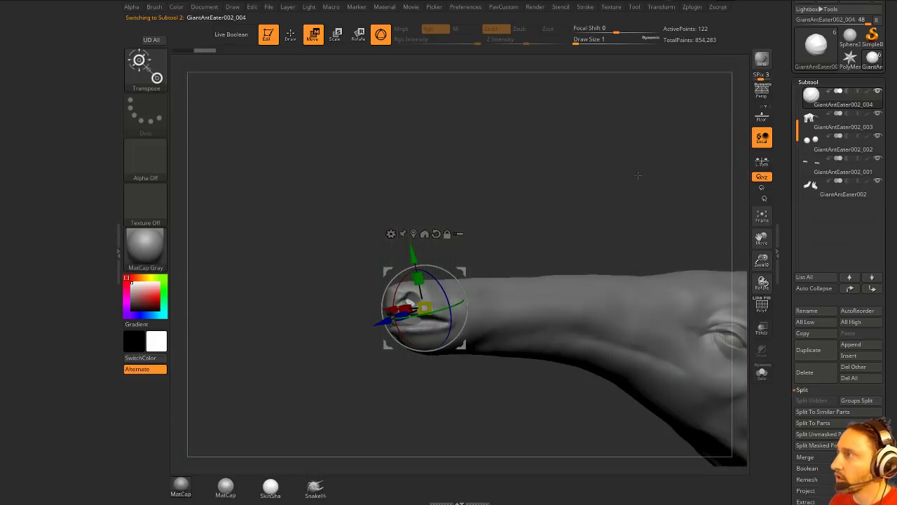
{"action": "key", "text": "q"}
{"action": "left_click_drag", "start_coordinate": [451, 266], "coordinate": [497, 272]}
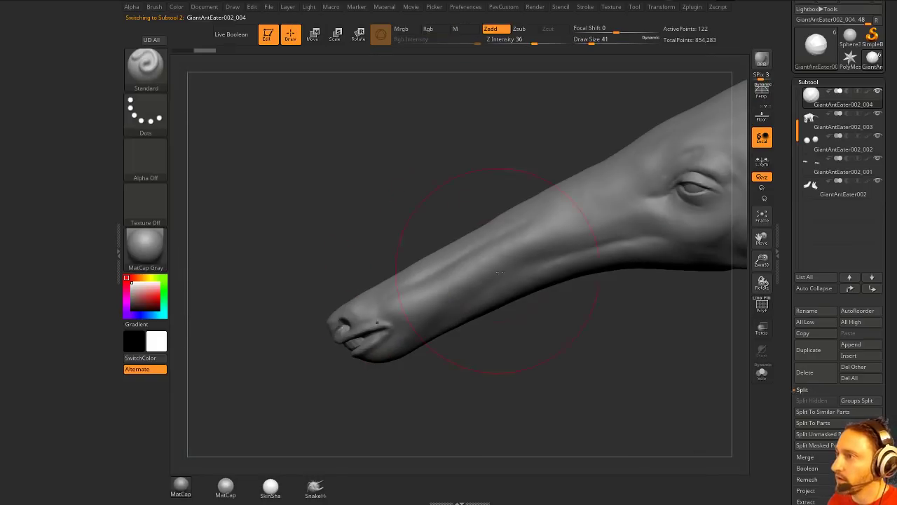
- Turn on transparency and move the sphere further back inside the snout with the Gizmo
{"action": "key", "text": "s"}
{"action": "mouse_move", "coordinate": [474, 377]}
{"action": "left_mouse_down"}
{"action": "mouse_move", "coordinate": [463, 380]}
{"action": "mouse_move", "coordinate": [402, 334]}
{"action": "left_mouse_up"}
{"action": "left_click", "coordinate": [762, 329]}
{"action": "key", "text": "w"}
{"action": "mouse_move", "coordinate": [391, 289]}
{"action": "left_mouse_down"}
{"action": "mouse_move", "coordinate": [418, 281]}
{"action": "mouse_move", "coordinate": [426, 309]}
{"action": "left_mouse_up"}
{"action": "left_click_drag", "start_coordinate": [353, 266], "coordinate": [356, 272]}
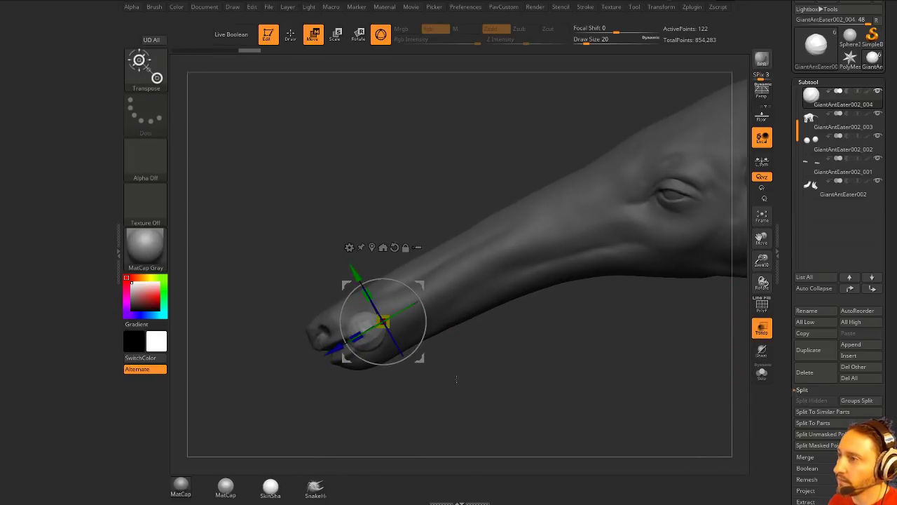
- Widen the mouth sphere along X from the front view and remesh it with DynaMesh
{"action": "left_click_drag", "start_coordinate": [495, 382], "coordinate": [507, 377], "text": "shift"}
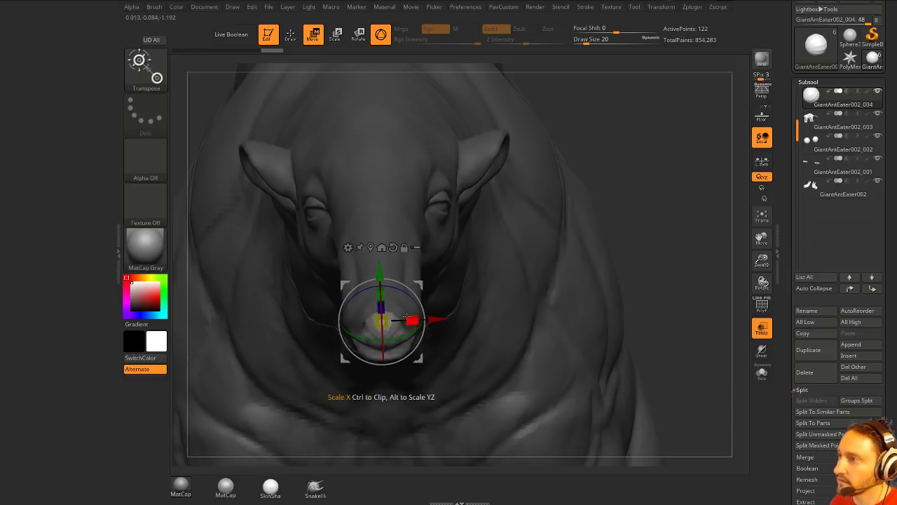
{"action": "mouse_move", "coordinate": [412, 320]}
{"action": "left_mouse_down"}
{"action": "mouse_move", "coordinate": [423, 321]}
{"action": "mouse_move", "coordinate": [415, 320]}
{"action": "left_mouse_up"}
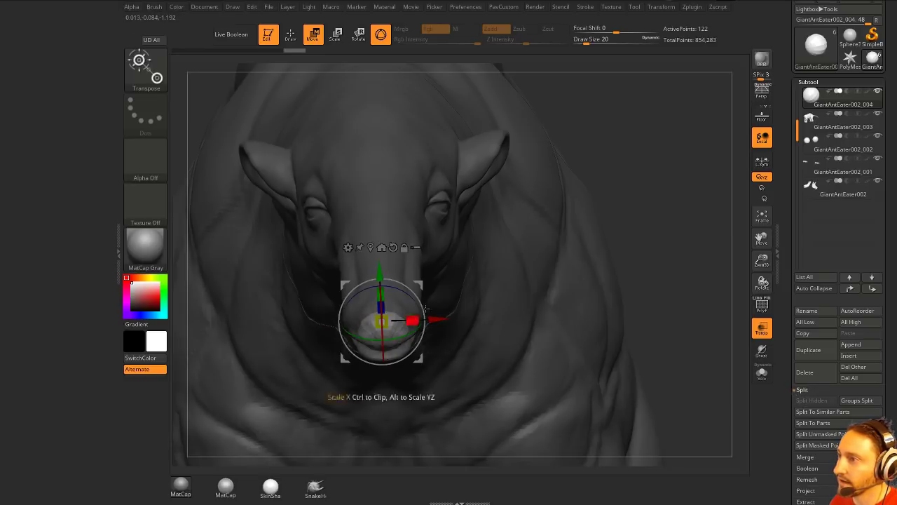
{"action": "right_click_drag", "start_coordinate": [547, 392], "coordinate": [489, 389]}
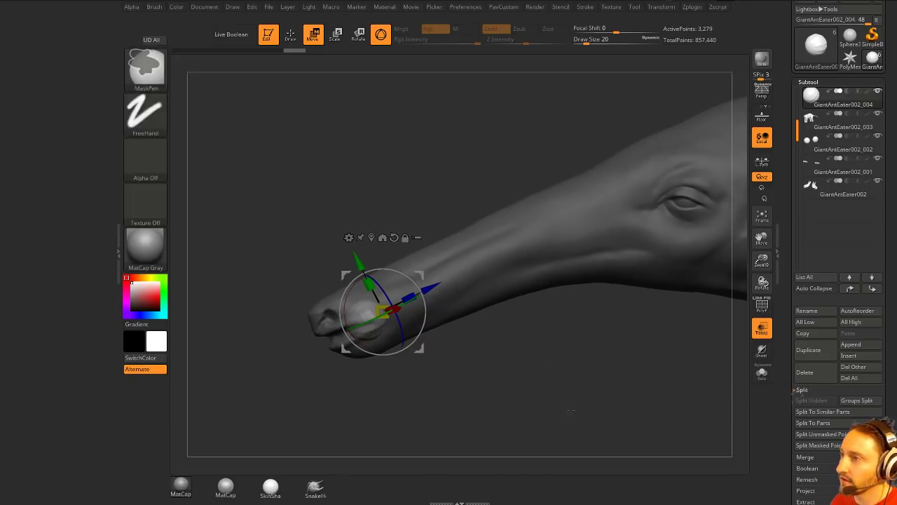
{"action": "left_click_drag", "start_coordinate": [566, 411], "coordinate": [553, 390], "text": "ctrl"}
- Isolate the mouth sphere with its wireframe shown and mask it, leaving a narrow horizontal band at the front unmasked
{"action": "key", "text": "q"}
{"action": "left_click", "coordinate": [761, 372]}
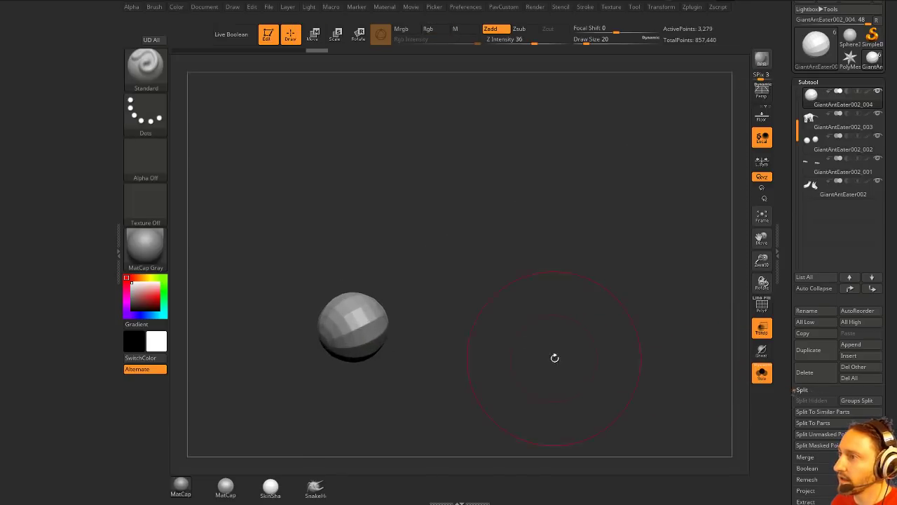
{"action": "left_click", "coordinate": [748, 303]}
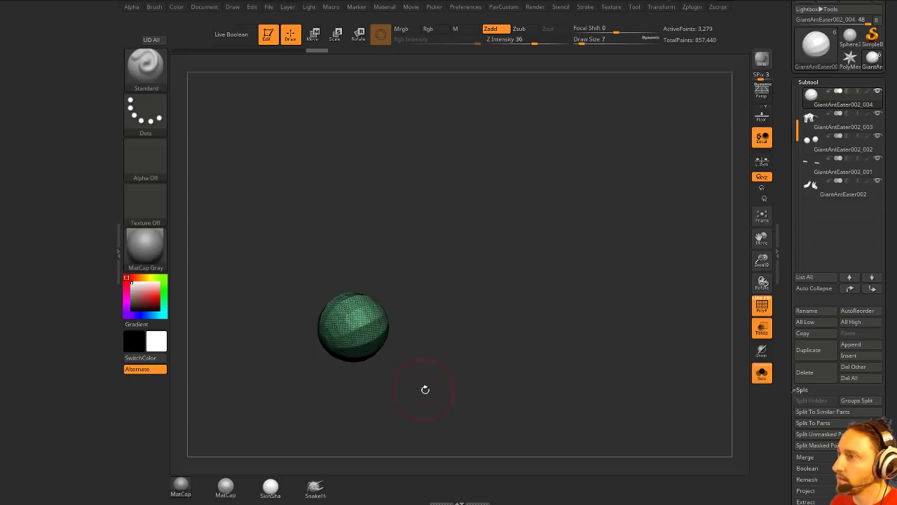
{"action": "left_click_drag", "start_coordinate": [425, 390], "coordinate": [474, 375]}
{"action": "key", "text": "3"}
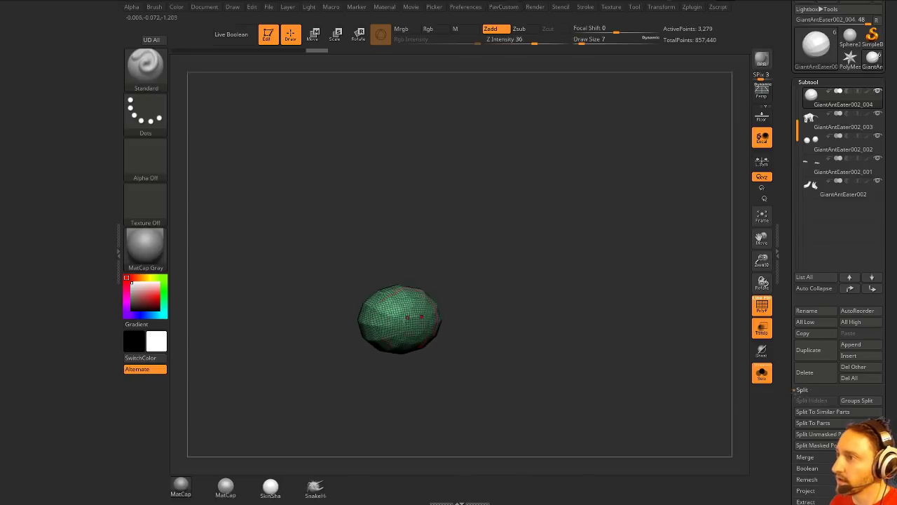
{"action": "key", "text": "ctrl"}
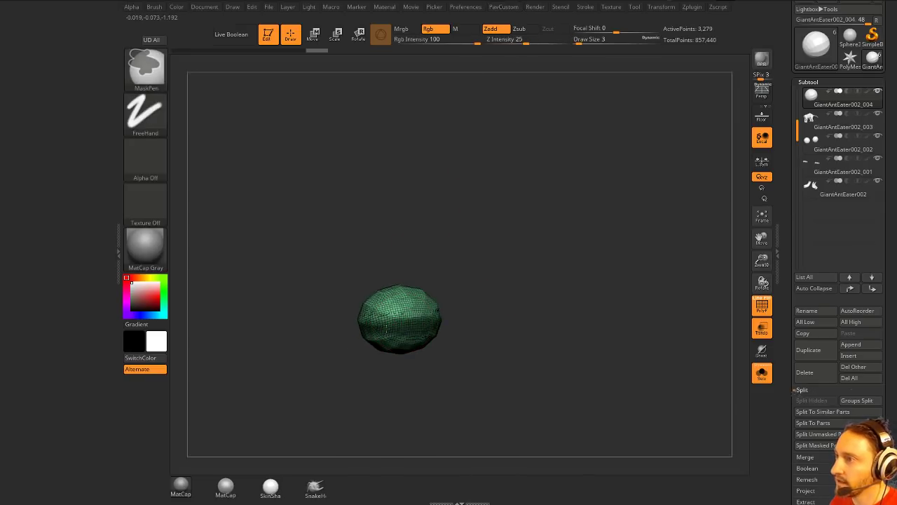
{"action": "left_click_drag", "start_coordinate": [508, 295], "coordinate": [686, 340]}
- Bring the head back into view and pull the sphere's unmasked band forward out of the mouth opening with the Gizmo
{"action": "left_click", "coordinate": [762, 373]}
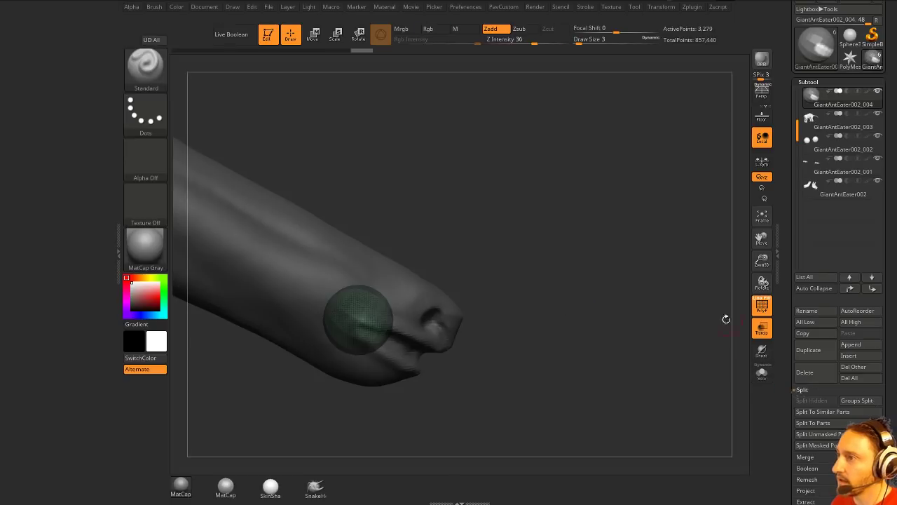
{"action": "key", "text": "w"}
{"action": "left_click_drag", "start_coordinate": [280, 274], "coordinate": [353, 318]}
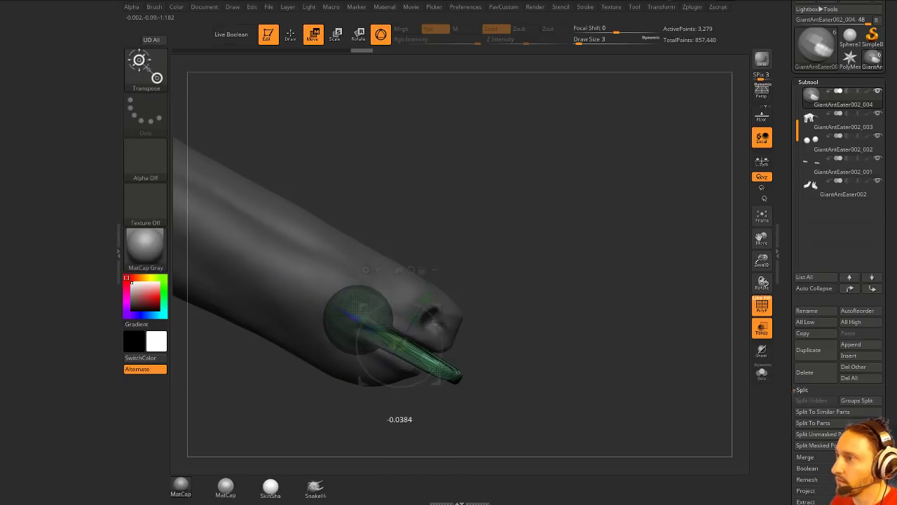
{"action": "mouse_move", "coordinate": [519, 337]}
{"action": "left_mouse_down"}
{"action": "mouse_move", "coordinate": [442, 343]}
{"action": "mouse_move", "coordinate": [451, 342]}
{"action": "left_mouse_up"}
{"action": "key", "text": "q"}
{"action": "left_click_drag", "start_coordinate": [731, 280], "coordinate": [705, 281]}
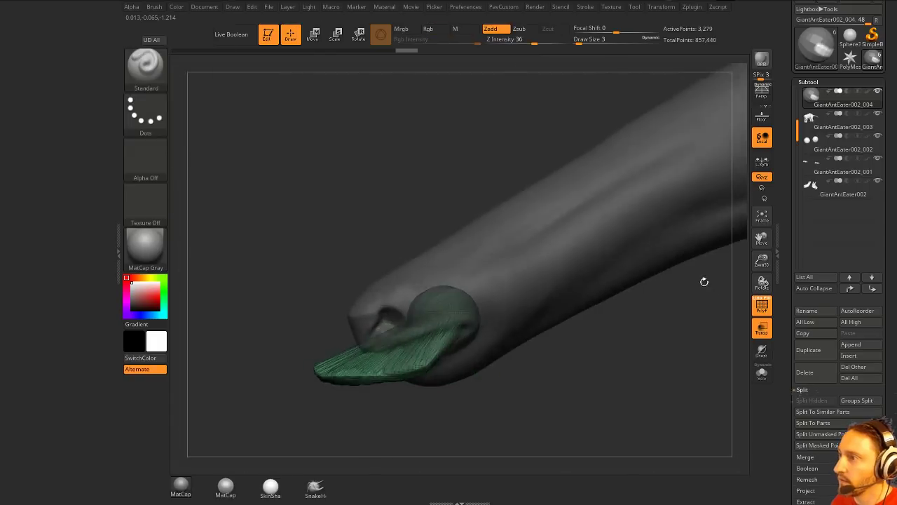
- Reshape the extruded flap to fit the mouth opening with the Move brush at draw size 8, comparing it against the transparent snout
{"action": "left_click", "coordinate": [761, 328]}
{"action": "left_click_drag", "start_coordinate": [540, 386], "coordinate": [515, 368]}
{"action": "key", "text": "s"}
{"action": "mouse_move", "coordinate": [430, 313]}
{"action": "left_mouse_down"}
{"action": "mouse_move", "coordinate": [445, 314]}
{"action": "mouse_move", "coordinate": [438, 304]}
{"action": "mouse_move", "coordinate": [517, 346]}
{"action": "mouse_move", "coordinate": [573, 289]}
{"action": "left_mouse_up"}
{"action": "key", "text": "b"}
{"action": "key", "text": "m"}
{"action": "key", "text": "v"}
{"action": "key", "text": "s"}
{"action": "left_click", "coordinate": [762, 328]}
{"action": "left_click_drag", "start_coordinate": [729, 320], "coordinate": [655, 342]}
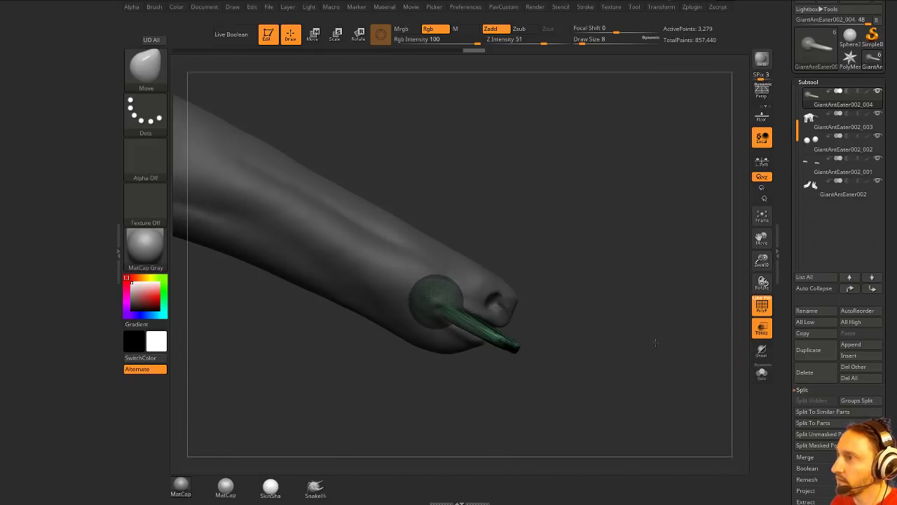
- Invert the mask and enlarge the rear ball of the mouth part with the Gizmo
{"action": "left_click_drag", "start_coordinate": [587, 225], "coordinate": [589, 248], "text": "alt"}
{"action": "left_click", "coordinate": [595, 239], "text": "ctrl"}
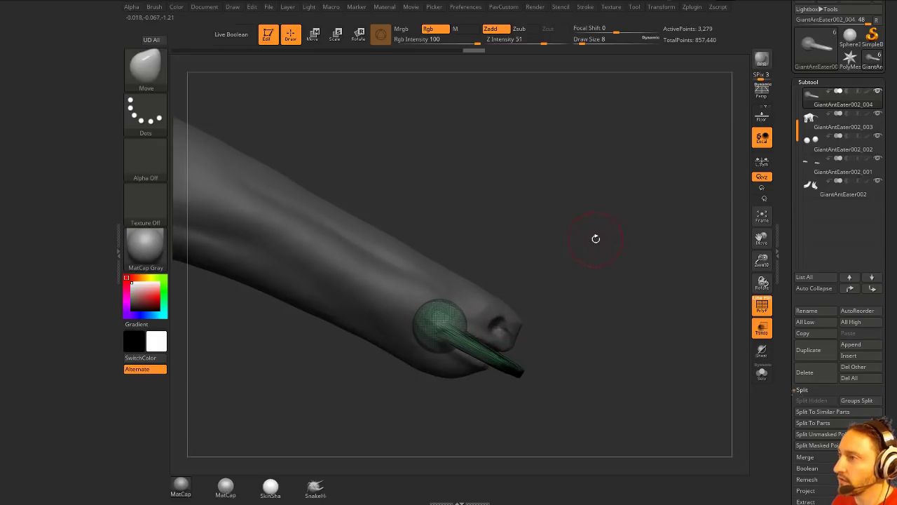
{"action": "key", "text": "w"}
{"action": "mouse_move", "coordinate": [475, 345]}
{"action": "left_mouse_down"}
{"action": "mouse_move", "coordinate": [492, 339]}
{"action": "mouse_move", "coordinate": [475, 343]}
{"action": "left_mouse_up"}
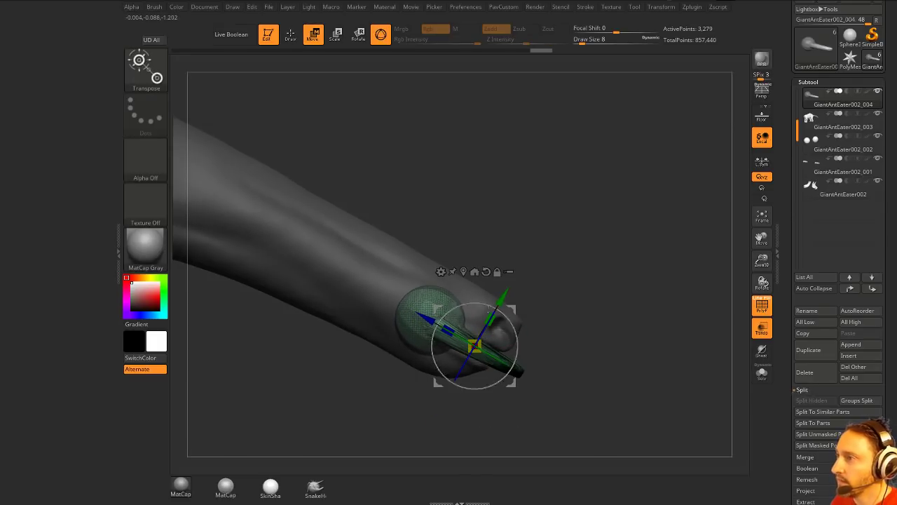
{"action": "key", "text": "q"}
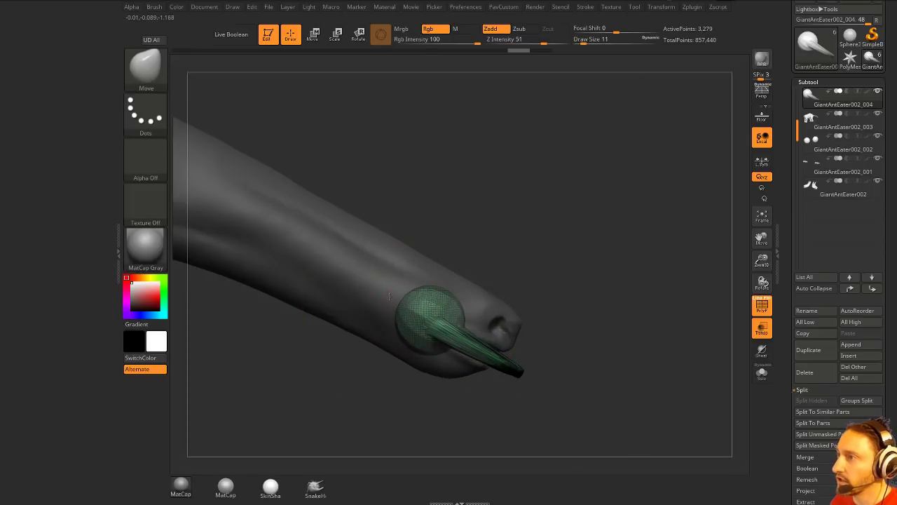
- Adjust the outline of the mouth part's rear ball with the Move brush, raising the draw size to 18
{"action": "key", "text": "s"}
{"action": "left_click_drag", "start_coordinate": [409, 295], "coordinate": [414, 295]}
{"action": "left_click_drag", "start_coordinate": [440, 237], "coordinate": [427, 280]}
{"action": "key", "text": "s"}
{"action": "left_click_drag", "start_coordinate": [409, 299], "coordinate": [405, 293]}
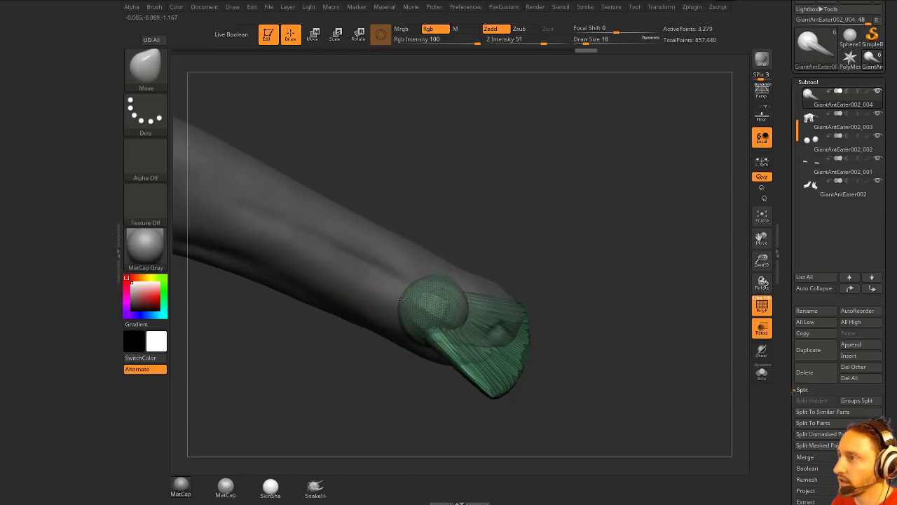
{"action": "left_click_drag", "start_coordinate": [451, 265], "coordinate": [424, 343]}
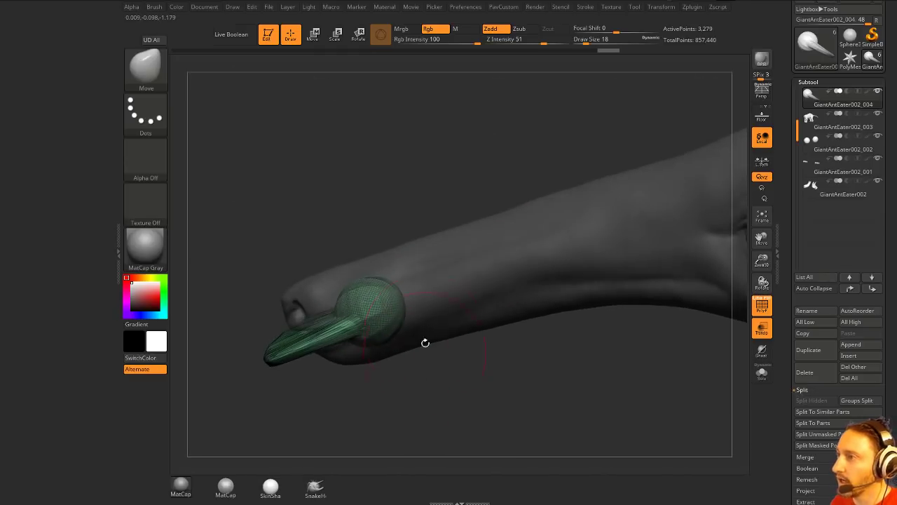
- Turn on ghost transparency and stretch the rear ball backward inside the snout into an elongated oval
{"action": "left_click", "coordinate": [762, 349]}
{"action": "left_click_drag", "start_coordinate": [530, 381], "coordinate": [490, 387]}
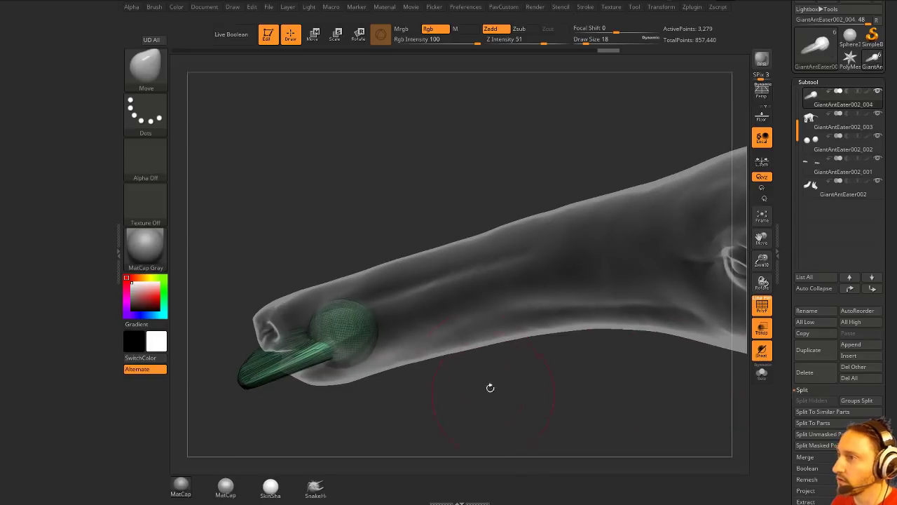
{"action": "mouse_move", "coordinate": [372, 322]}
{"action": "left_mouse_down"}
{"action": "mouse_move", "coordinate": [438, 308]}
{"action": "mouse_move", "coordinate": [387, 290]}
{"action": "left_mouse_up"}
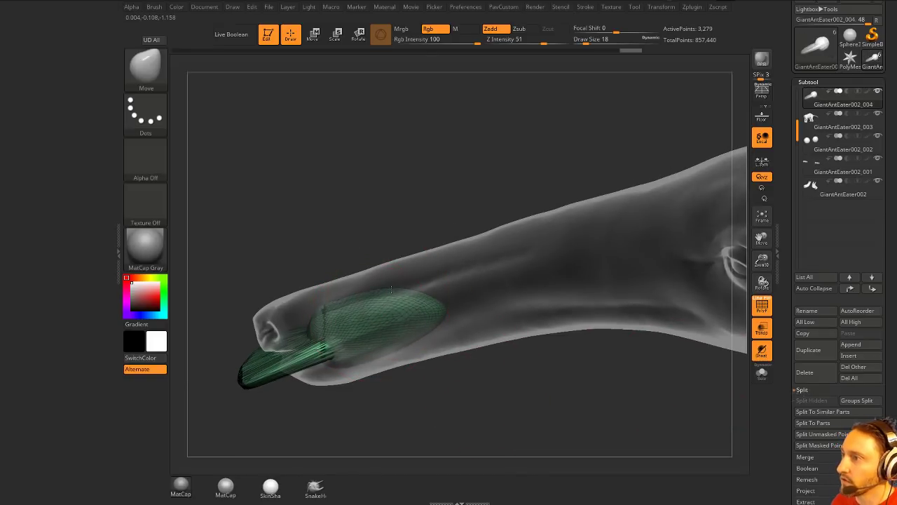
{"action": "left_click_drag", "start_coordinate": [412, 342], "coordinate": [422, 350]}
{"action": "left_click_drag", "start_coordinate": [425, 303], "coordinate": [431, 297]}
{"action": "mouse_move", "coordinate": [430, 384]}
{"action": "left_mouse_down"}
{"action": "mouse_move", "coordinate": [602, 389]}
{"action": "mouse_move", "coordinate": [442, 391]}
{"action": "mouse_move", "coordinate": [443, 408]}
{"action": "left_mouse_up"}
- Switch to the Standard brush at draw size 2 and turn off the wireframe and transparency to check the mouth part
{"action": "key", "text": "b"}
{"action": "key", "text": "s"}
{"action": "key", "text": "t"}
{"action": "key", "text": "s"}
{"action": "left_click", "coordinate": [429, 393]}
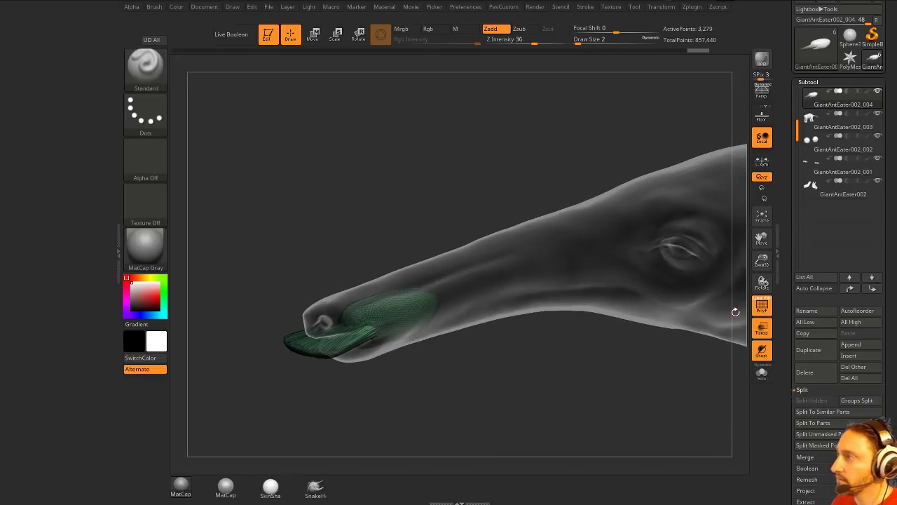
{"action": "left_click", "coordinate": [761, 304]}
{"action": "left_click_drag", "start_coordinate": [404, 382], "coordinate": [672, 367]}
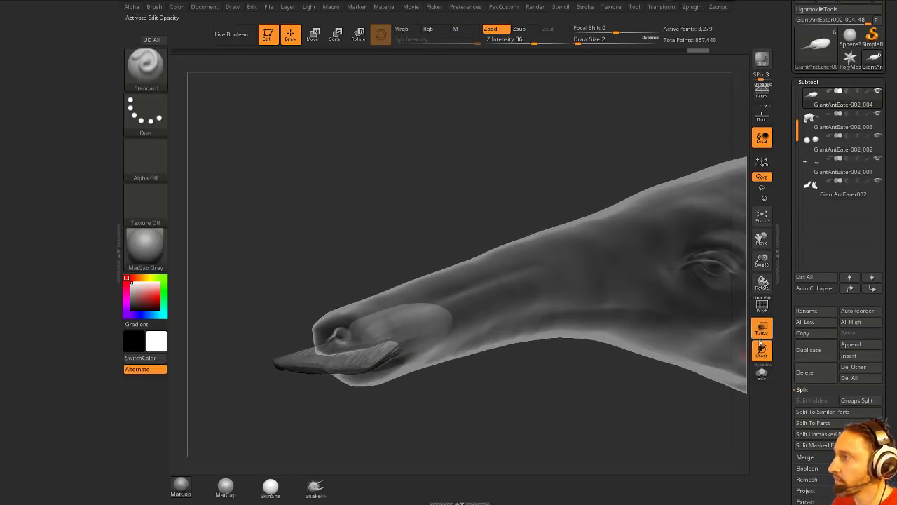
{"action": "left_click", "coordinate": [762, 327]}
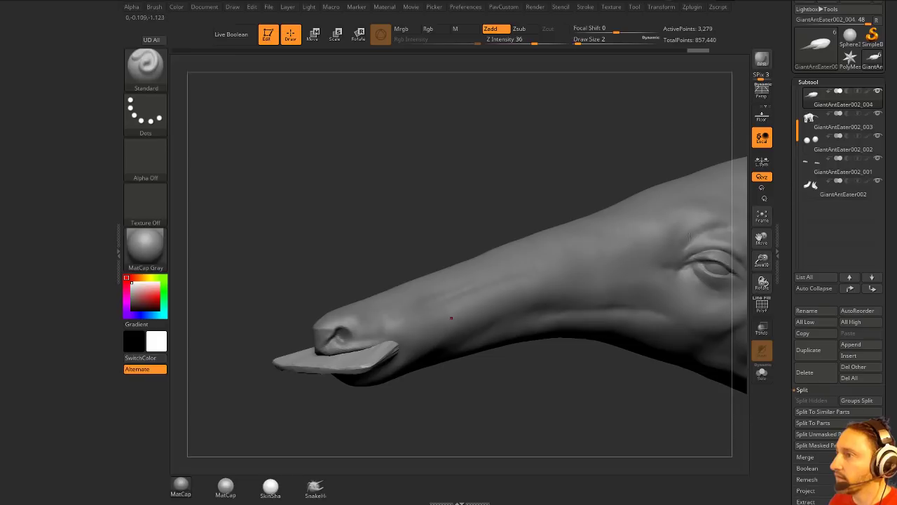
- Subdivide the mouth part to smooth its surface and set the Standard brush's draw size to 12
{"action": "mouse_move", "coordinate": [431, 378]}
{"action": "left_mouse_down"}
{"action": "mouse_move", "coordinate": [374, 356]}
{"action": "mouse_move", "coordinate": [391, 358]}
{"action": "left_mouse_up"}
{"action": "key", "text": "b"}
{"action": "key", "text": "p"}
{"action": "key", "text": "i"}
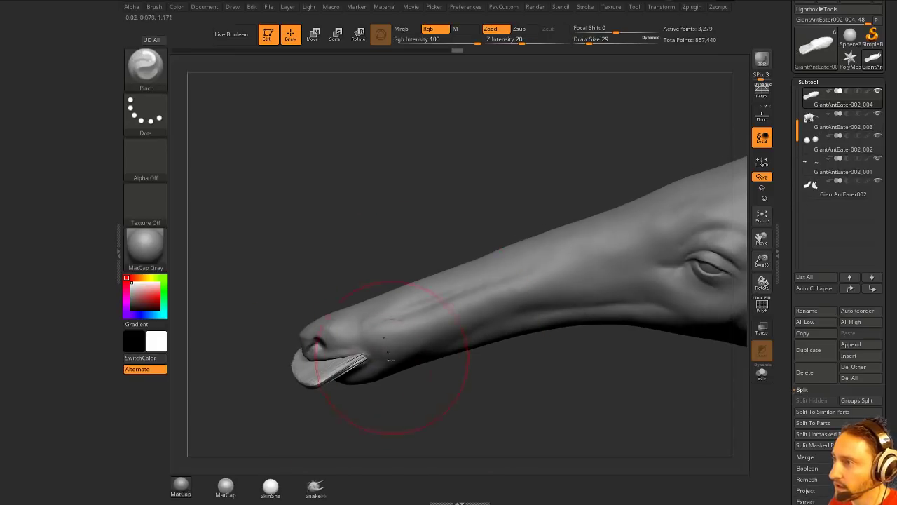
{"action": "mouse_move", "coordinate": [392, 402]}
{"action": "left_mouse_down"}
{"action": "mouse_move", "coordinate": [456, 411]}
{"action": "mouse_move", "coordinate": [388, 402]}
{"action": "left_mouse_up"}
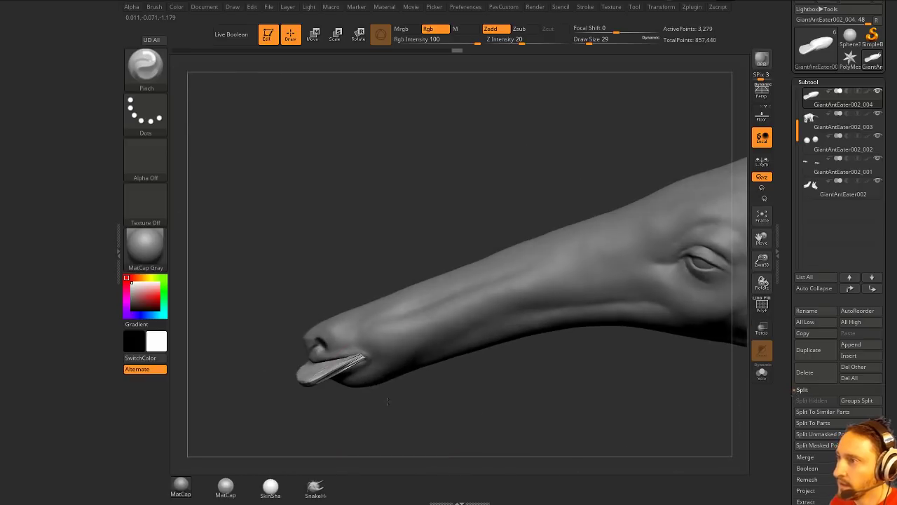
{"action": "key", "text": "ctrl+d"}
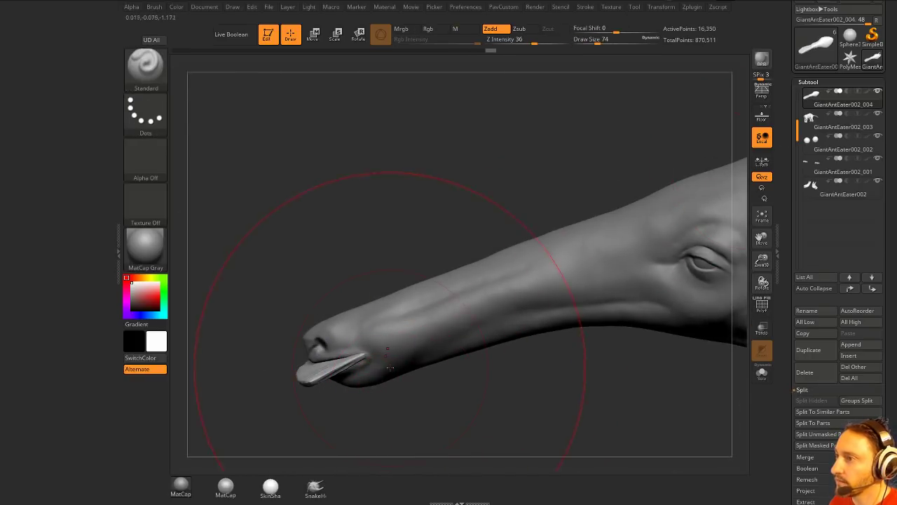
{"action": "mouse_move", "coordinate": [407, 390]}
{"action": "left_mouse_down"}
{"action": "mouse_move", "coordinate": [393, 389]}
{"action": "mouse_move", "coordinate": [408, 405]}
{"action": "mouse_move", "coordinate": [431, 406]}
{"action": "left_mouse_up"}
{"action": "key", "text": "s"}
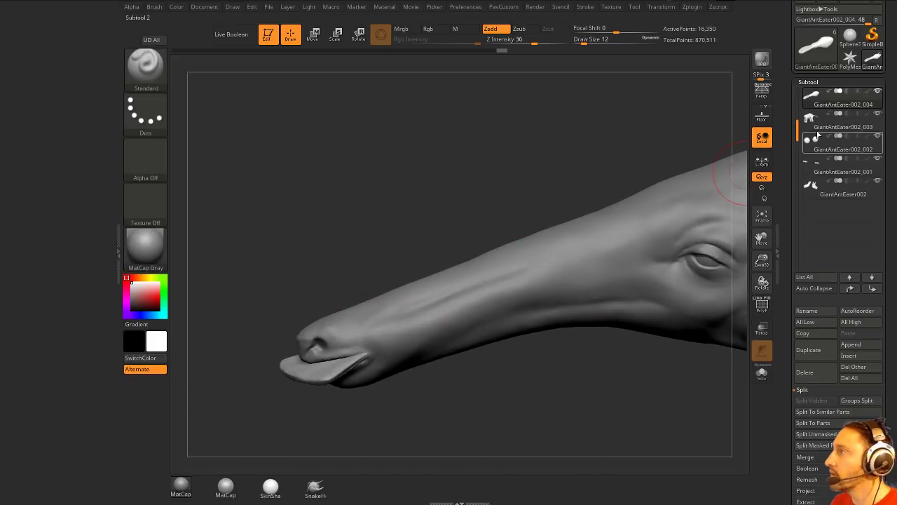
- Set the mouth part to subtract, merge it down into the head subtool, and remesh with DynaMesh to cut the mouth cavity
{"action": "left_click_drag", "start_coordinate": [797, 116], "coordinate": [798, 97]}
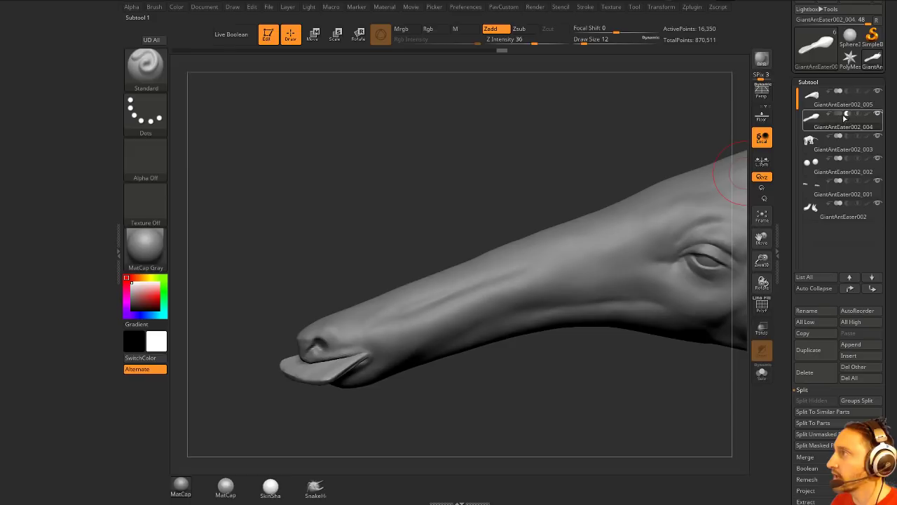
{"action": "left_click", "coordinate": [821, 108]}
{"action": "key", "text": "ctrl+m"}
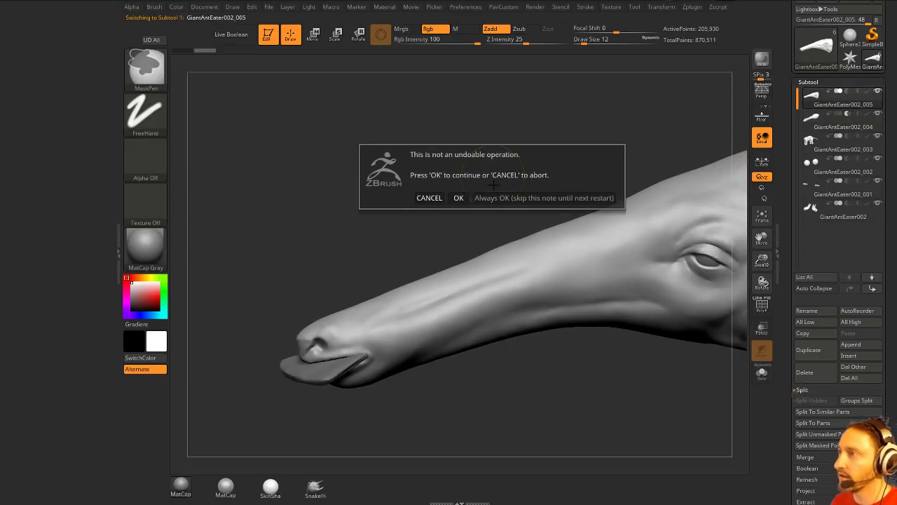
{"action": "left_click", "coordinate": [457, 195]}
{"action": "left_click", "coordinate": [458, 198]}
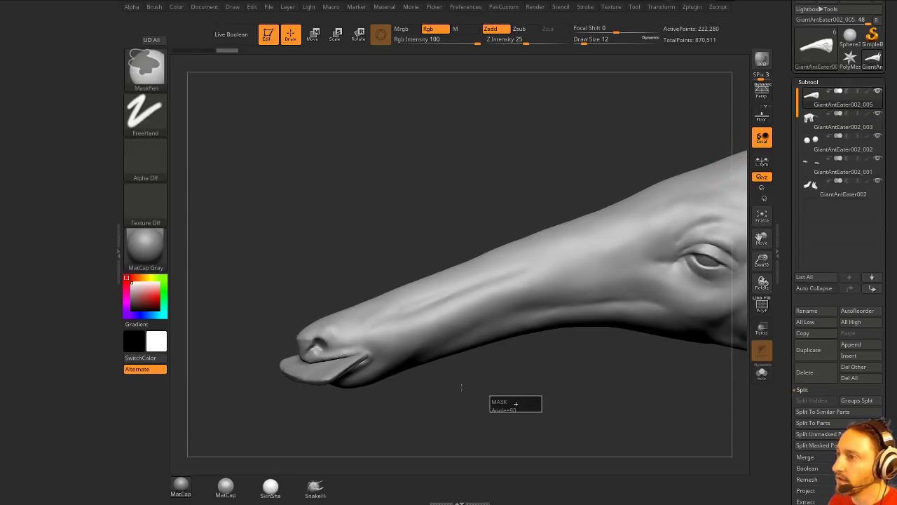
{"action": "left_click_drag", "start_coordinate": [467, 393], "coordinate": [562, 313]}
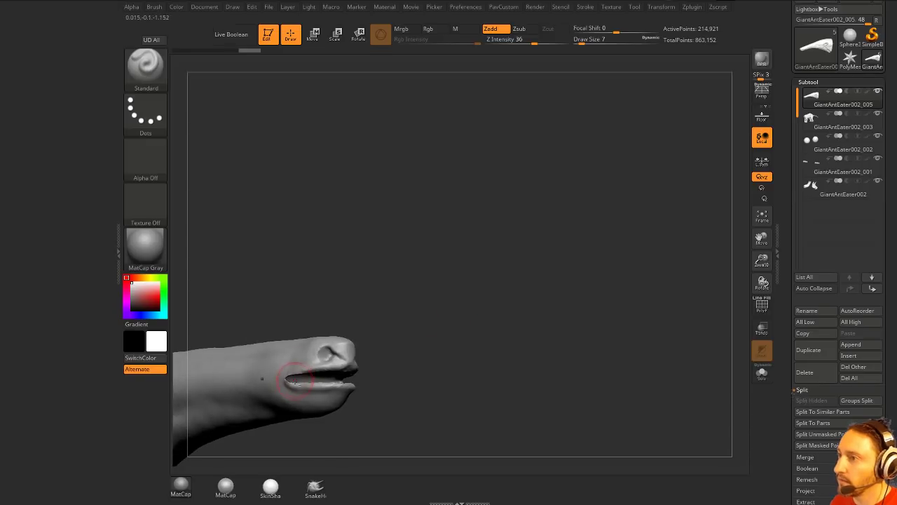
- Smooth the mouth corners, lip edges and interior of the cut cavity with a small Smooth Stronger brush
{"action": "left_click_drag", "start_coordinate": [295, 380], "coordinate": [290, 376], "text": "shift"}
{"action": "left_click_drag", "start_coordinate": [414, 323], "coordinate": [281, 343]}
{"action": "mouse_move", "coordinate": [377, 425]}
{"action": "left_mouse_down", "text": "alt"}
{"action": "mouse_move", "coordinate": [371, 364]}
{"action": "mouse_move", "coordinate": [319, 348]}
{"action": "mouse_move", "coordinate": [372, 334]}
{"action": "mouse_move", "coordinate": [419, 344]}
{"action": "left_mouse_up", "text": "alt"}
{"action": "key", "text": "s"}
{"action": "key", "text": "shift"}
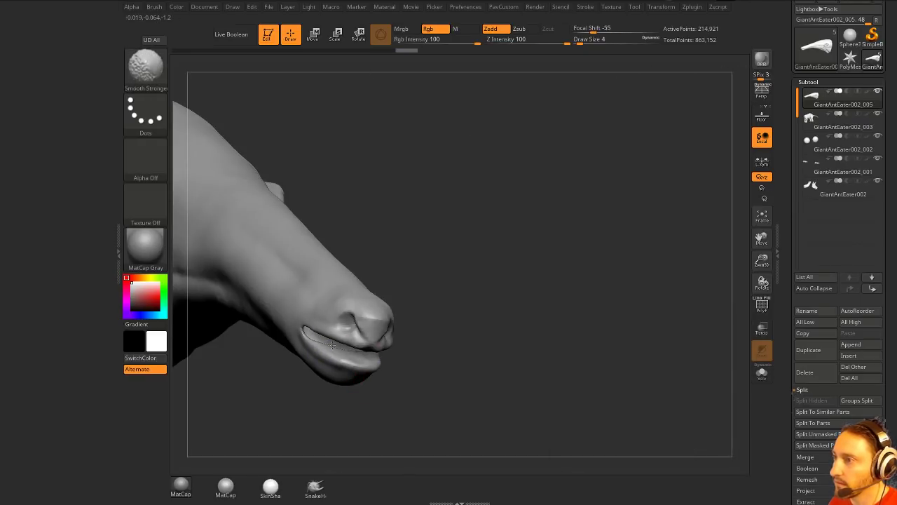
{"action": "left_click_drag", "start_coordinate": [358, 351], "coordinate": [371, 348], "text": "shift"}
{"action": "left_click_drag", "start_coordinate": [424, 332], "coordinate": [461, 323]}
{"action": "left_click_drag", "start_coordinate": [339, 367], "coordinate": [355, 366], "text": "shift"}
{"action": "left_click_drag", "start_coordinate": [424, 351], "coordinate": [417, 359]}
{"action": "left_click_drag", "start_coordinate": [342, 361], "coordinate": [332, 359], "text": "shift"}
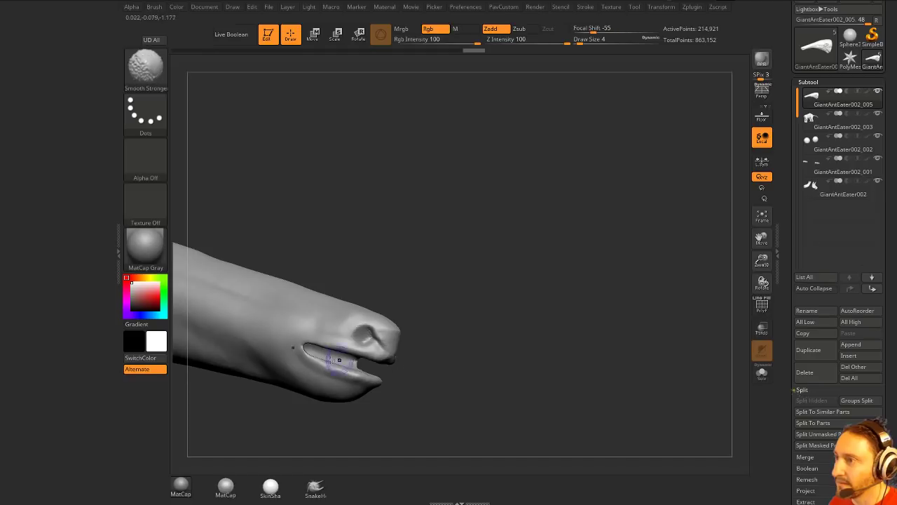
- Inflate the corner of the mouth with the Inflat brush and remesh the head with DynaMesh
{"action": "key", "text": "b"}
{"action": "key", "text": "i"}
{"action": "key", "text": "n"}
{"action": "left_click_drag", "start_coordinate": [511, 276], "coordinate": [427, 316]}
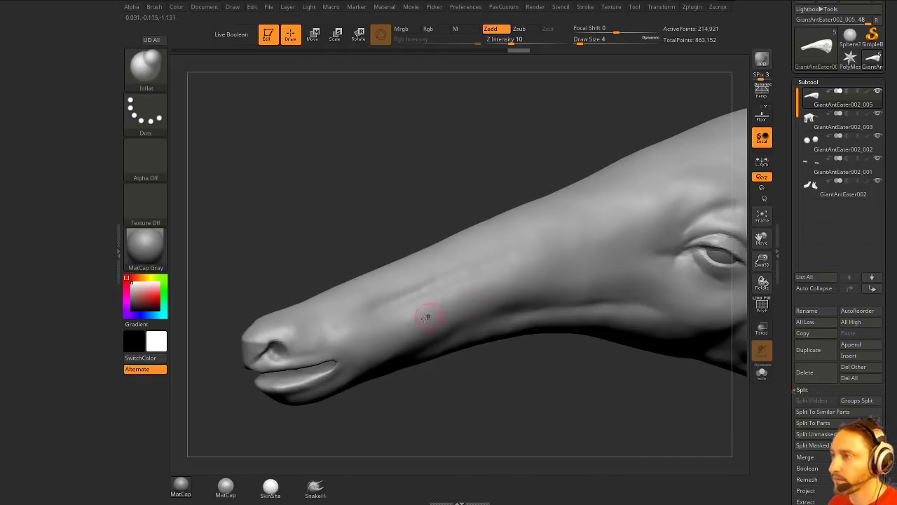
{"action": "left_click_drag", "start_coordinate": [336, 363], "coordinate": [365, 348]}
{"action": "key", "text": "ctrl"}
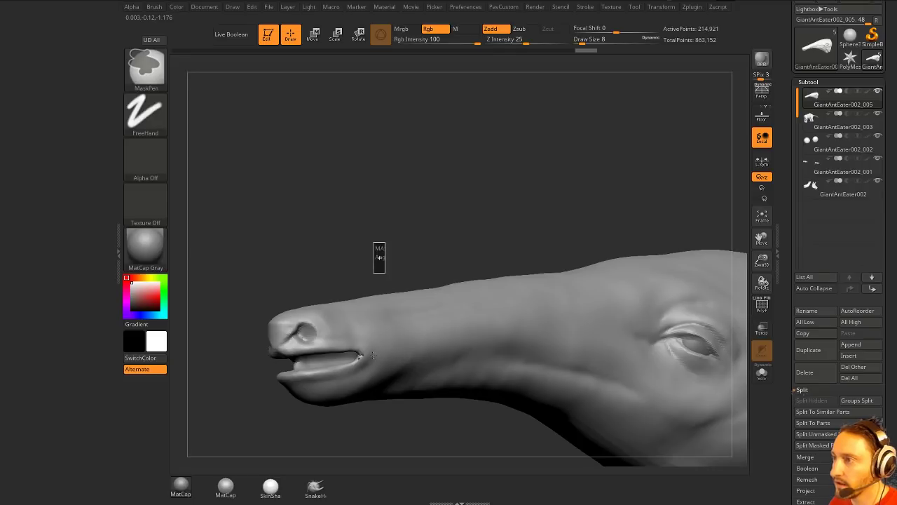
{"action": "left_click_drag", "start_coordinate": [355, 369], "coordinate": [299, 389]}
{"action": "left_click_drag", "start_coordinate": [281, 410], "coordinate": [340, 379]}
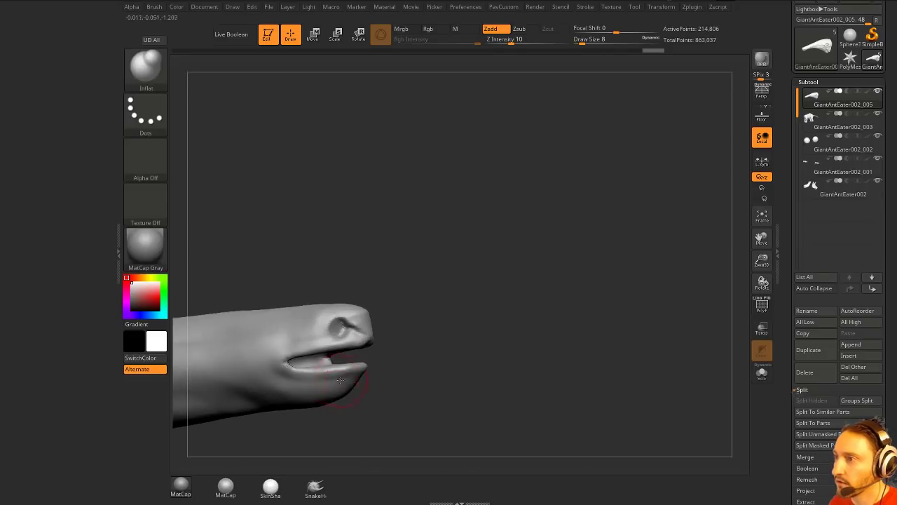
{"action": "left_click_drag", "start_coordinate": [424, 338], "coordinate": [333, 429]}
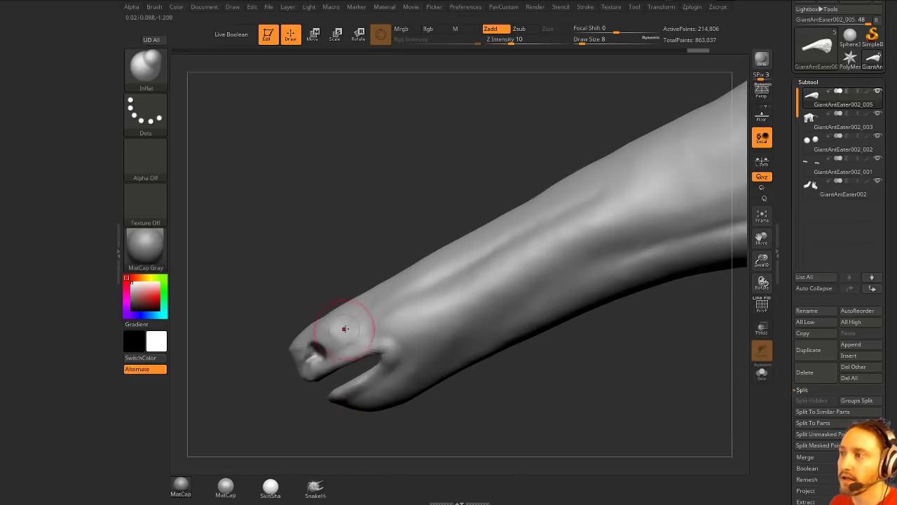
- Build up the rim of the upper lip with the Standard brush at draw size 3 and smooth it towards the mouth corner
{"action": "key", "text": "b"}
{"action": "key", "text": "s"}
{"action": "key", "text": "t"}
{"action": "key", "text": "bracketleft"}
{"action": "left_click_drag", "start_coordinate": [485, 424], "coordinate": [467, 349]}
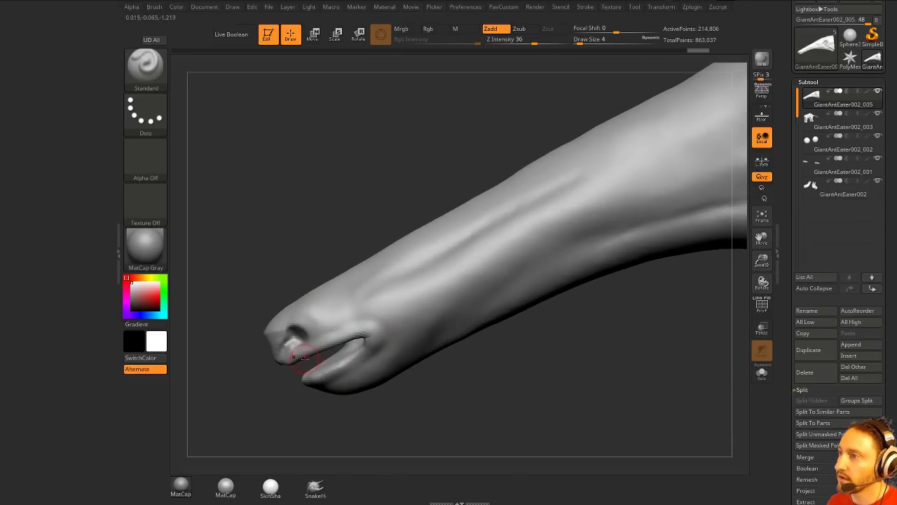
{"action": "left_click_drag", "start_coordinate": [322, 339], "coordinate": [363, 318]}
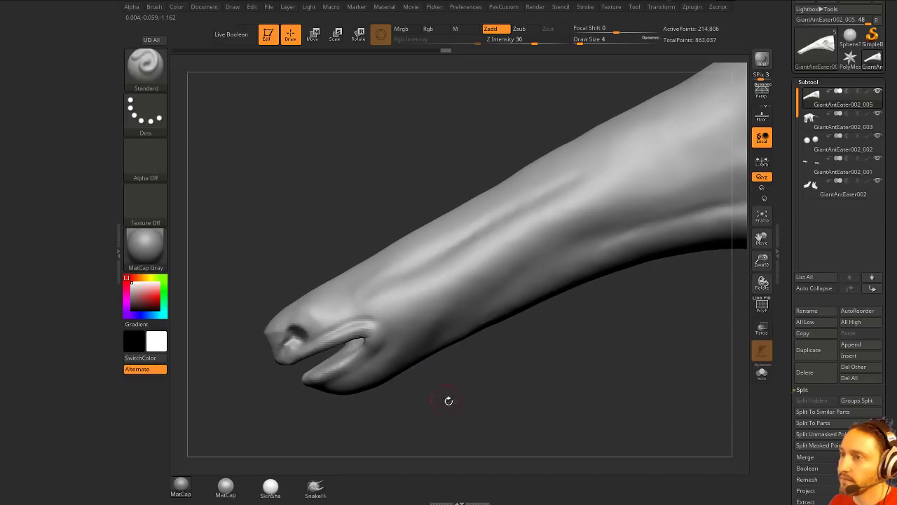
{"action": "left_click_drag", "start_coordinate": [448, 401], "coordinate": [438, 397]}
{"action": "key", "text": "ctrl+z"}
{"action": "key", "text": "s"}
{"action": "left_click", "coordinate": [358, 320]}
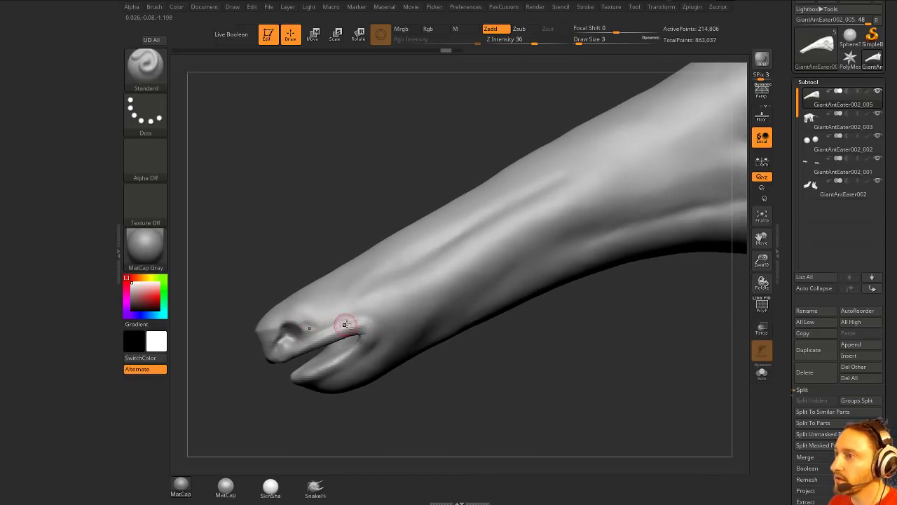
{"action": "left_click_drag", "start_coordinate": [285, 276], "coordinate": [321, 271]}
{"action": "mouse_move", "coordinate": [313, 320]}
{"action": "left_mouse_down", "text": "shift"}
{"action": "mouse_move", "coordinate": [310, 302]}
{"action": "mouse_move", "coordinate": [314, 331]}
{"action": "mouse_move", "coordinate": [368, 326]}
{"action": "left_mouse_up", "text": "shift"}
{"action": "left_click_drag", "start_coordinate": [423, 369], "coordinate": [431, 343]}
{"action": "left_click_drag", "start_coordinate": [334, 329], "coordinate": [368, 325]}
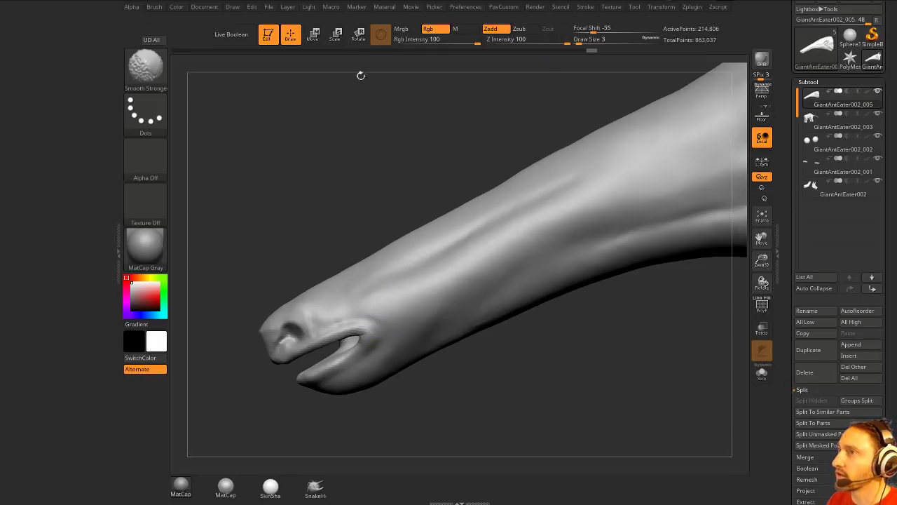
- Set the Smooth Stronger brush's Z intensity to 41, soften the upper lip and shape the rim around the mouth corner
{"action": "left_click_drag", "start_coordinate": [559, 41], "coordinate": [537, 42], "text": "shift"}
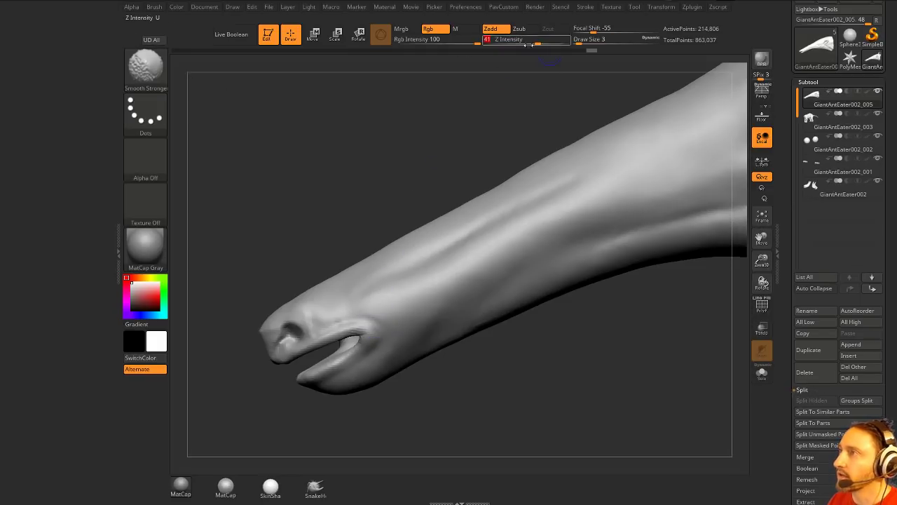
{"action": "left_click_drag", "start_coordinate": [400, 161], "coordinate": [393, 196]}
{"action": "mouse_move", "coordinate": [355, 316]}
{"action": "left_mouse_down", "text": "shift"}
{"action": "mouse_move", "coordinate": [404, 312]}
{"action": "mouse_move", "coordinate": [342, 318]}
{"action": "left_mouse_up", "text": "shift"}
{"action": "right_click_drag", "start_coordinate": [342, 318], "coordinate": [417, 315]}
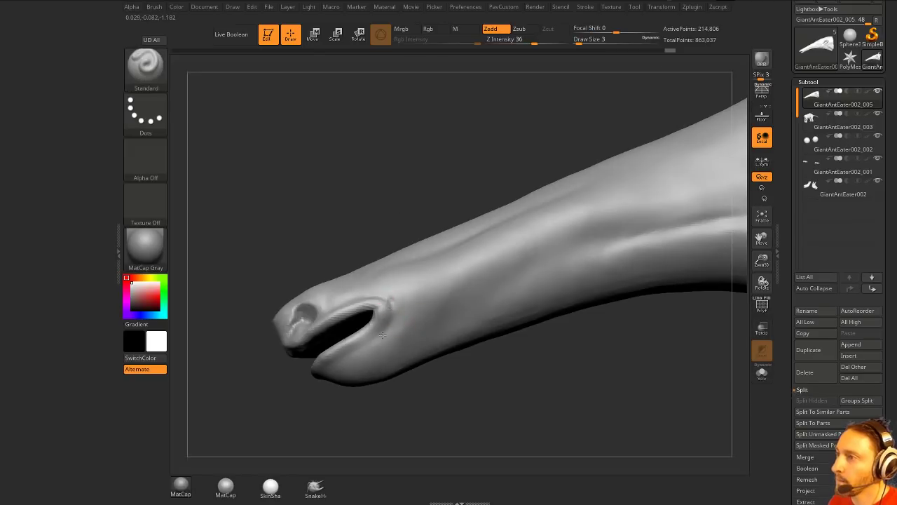
{"action": "key", "text": "shift"}
{"action": "mouse_move", "coordinate": [377, 298]}
{"action": "left_mouse_down"}
{"action": "mouse_move", "coordinate": [390, 302]}
{"action": "mouse_move", "coordinate": [380, 333]}
{"action": "left_mouse_up"}
{"action": "right_click_drag", "start_coordinate": [328, 415], "coordinate": [400, 297]}
- Remesh the head with DynaMesh, smooth the upper lip, and carve and soften the area behind the mouth corner and along the lower lip
{"action": "key", "text": "ctrl"}
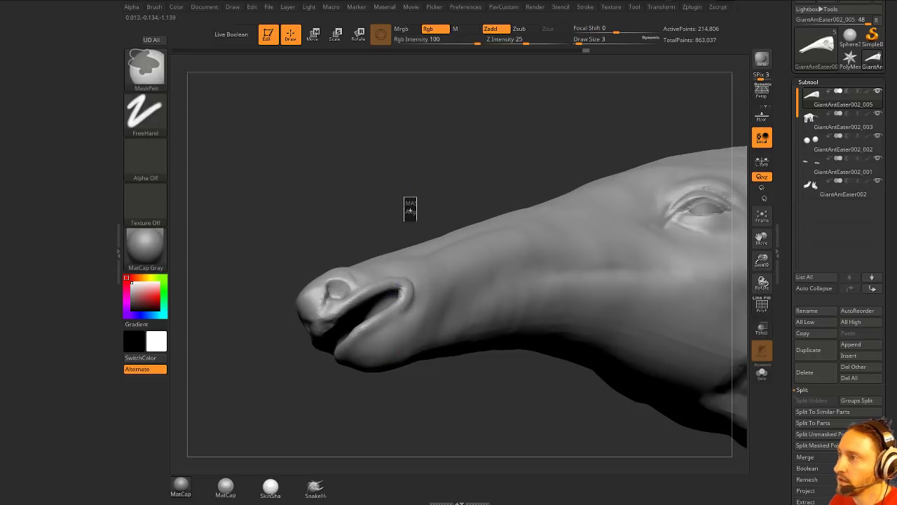
{"action": "left_click_drag", "start_coordinate": [416, 197], "coordinate": [428, 176], "text": "ctrl"}
{"action": "right_click_drag", "start_coordinate": [428, 177], "coordinate": [389, 266]}
{"action": "left_click_drag", "start_coordinate": [385, 276], "coordinate": [411, 279], "text": "shift"}
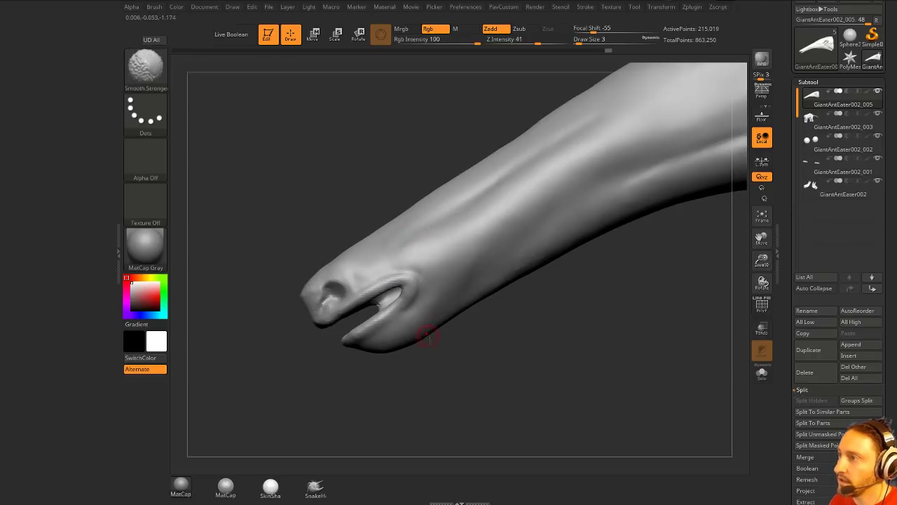
{"action": "right_click_drag", "start_coordinate": [427, 336], "coordinate": [419, 323]}
{"action": "left_click_drag", "start_coordinate": [417, 302], "coordinate": [380, 332], "text": "alt"}
{"action": "right_click_drag", "start_coordinate": [351, 336], "coordinate": [396, 315]}
{"action": "left_click_drag", "start_coordinate": [396, 315], "coordinate": [345, 361], "text": "shift"}
- Adjust the bulges at the mouth corners from below with the Standard and Move brushes at draw size 8
{"action": "mouse_move", "coordinate": [287, 373]}
{"action": "right_mouse_down"}
{"action": "mouse_move", "coordinate": [348, 381]}
{"action": "mouse_move", "coordinate": [540, 238]}
{"action": "mouse_move", "coordinate": [509, 236]}
{"action": "mouse_move", "coordinate": [294, 336]}
{"action": "right_mouse_up"}
{"action": "key", "text": "s"}
{"action": "left_click_drag", "start_coordinate": [295, 336], "coordinate": [311, 330]}
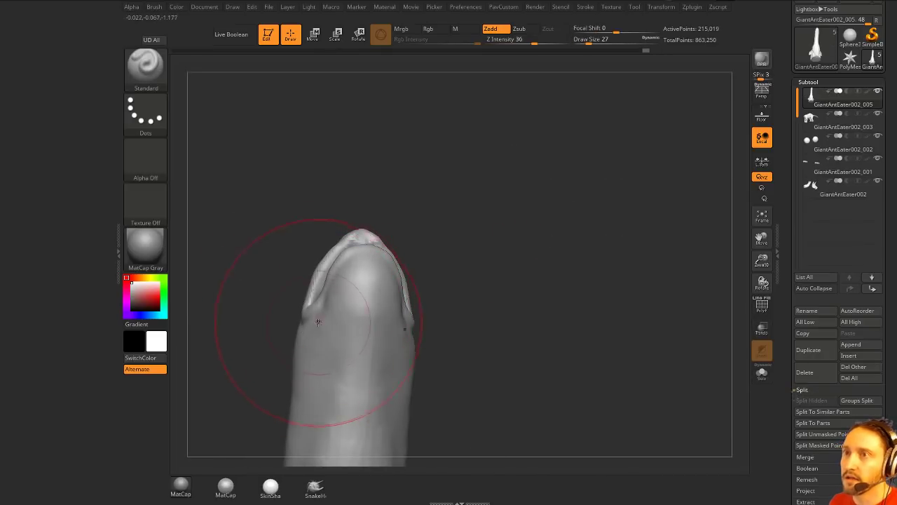
{"action": "key", "text": "bracketleft"}
{"action": "key", "text": "bracketleft"}
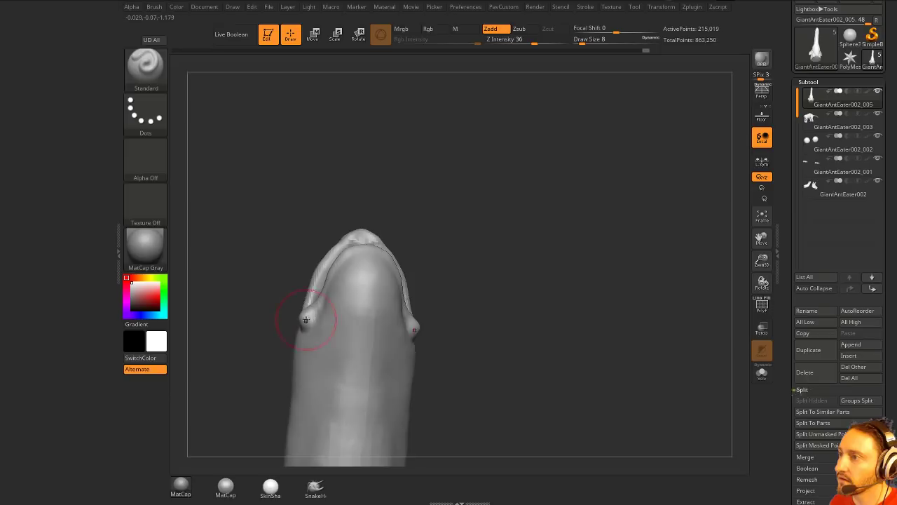
{"action": "key", "text": "b"}
{"action": "key", "text": "m"}
{"action": "key", "text": "v"}
{"action": "mouse_move", "coordinate": [296, 357]}
{"action": "left_mouse_down"}
{"action": "mouse_move", "coordinate": [444, 362]}
{"action": "mouse_move", "coordinate": [500, 340]}
{"action": "mouse_move", "coordinate": [612, 320]}
{"action": "mouse_move", "coordinate": [444, 418]}
{"action": "mouse_move", "coordinate": [354, 364]}
{"action": "mouse_move", "coordinate": [408, 357]}
{"action": "mouse_move", "coordinate": [352, 346]}
{"action": "mouse_move", "coordinate": [378, 314]}
{"action": "left_mouse_up"}
- Select the Standard brush with draw size 23 and compare the DynaMesh settings of the head and body subtools
{"action": "key", "text": "b"}
{"action": "key", "text": "s"}
{"action": "key", "text": "t"}
{"action": "key", "text": "s"}
{"action": "left_click", "coordinate": [358, 350]}
{"action": "key", "text": "q"}
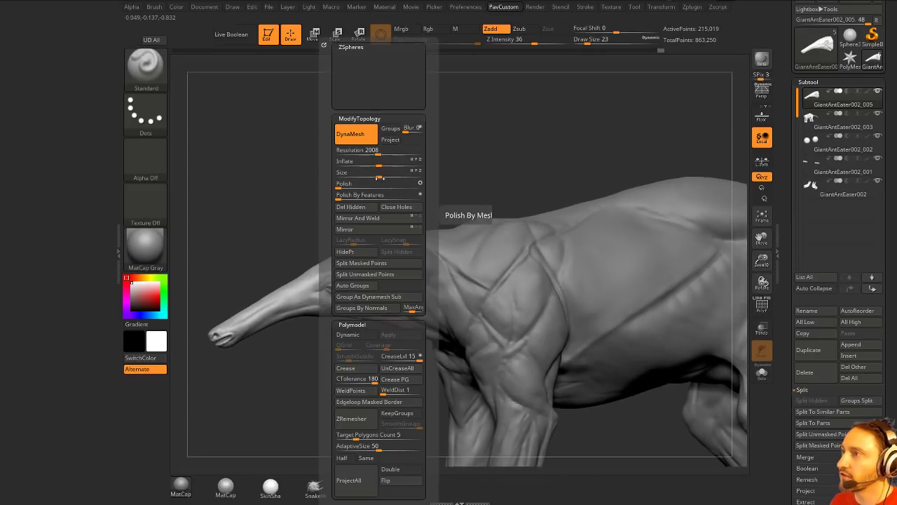
{"action": "left_click", "coordinate": [571, 279], "text": "alt"}
{"action": "key", "text": "q"}
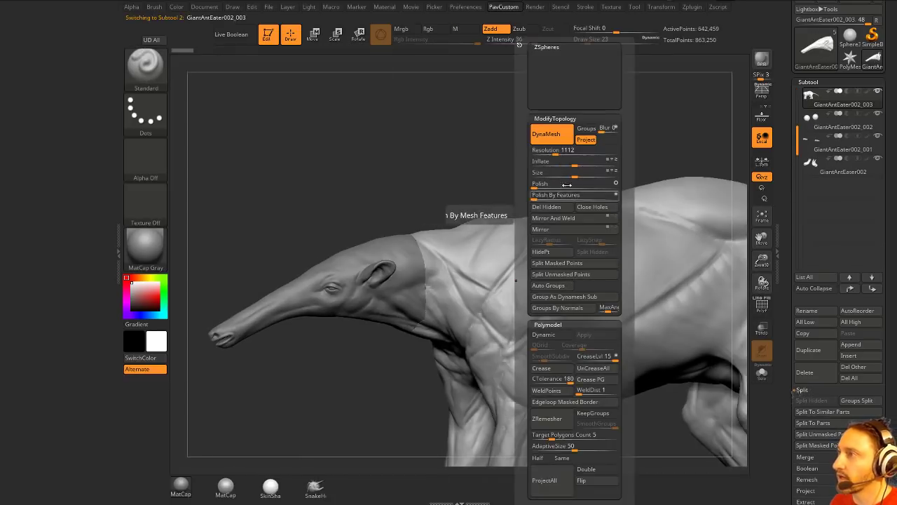
- Set the draw size to 18, place the head subtool directly above the body subtool and merge it down into the body
{"action": "mouse_move", "coordinate": [441, 172]}
{"action": "left_mouse_down", "text": "alt"}
{"action": "mouse_move", "coordinate": [387, 156]}
{"action": "mouse_move", "coordinate": [470, 165]}
{"action": "mouse_move", "coordinate": [473, 154]}
{"action": "mouse_move", "coordinate": [557, 168]}
{"action": "mouse_move", "coordinate": [469, 183]}
{"action": "mouse_move", "coordinate": [455, 174]}
{"action": "left_mouse_up", "text": "alt"}
{"action": "key", "text": "s"}
{"action": "left_click_drag", "start_coordinate": [350, 364], "coordinate": [308, 386], "text": "alt"}
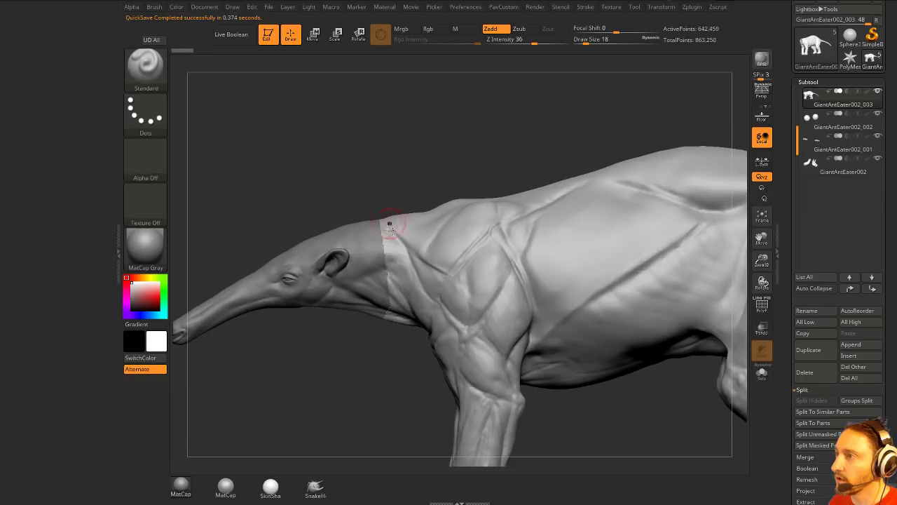
{"action": "left_click_drag", "start_coordinate": [392, 175], "coordinate": [378, 144], "text": "alt"}
{"action": "left_click_drag", "start_coordinate": [378, 143], "coordinate": [427, 151]}
{"action": "left_click_drag", "start_coordinate": [412, 281], "coordinate": [436, 194]}
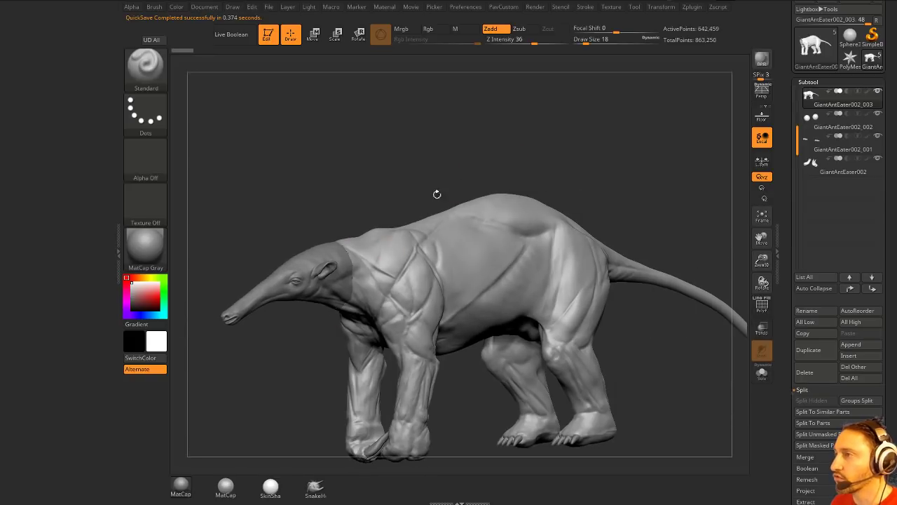
{"action": "left_click", "coordinate": [330, 254], "text": "alt"}
{"action": "left_click_drag", "start_coordinate": [599, 189], "coordinate": [620, 181]}
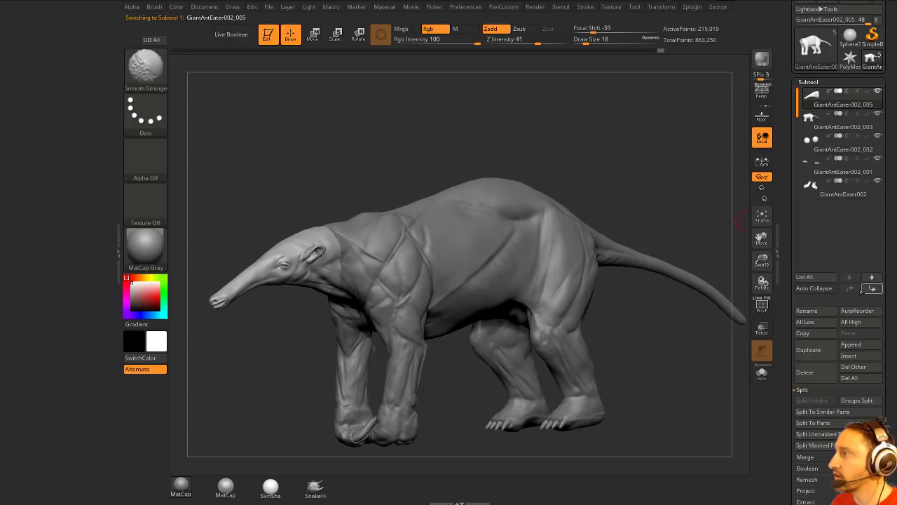
{"action": "left_click", "coordinate": [401, 236], "text": "alt"}
{"action": "left_click", "coordinate": [849, 289]}
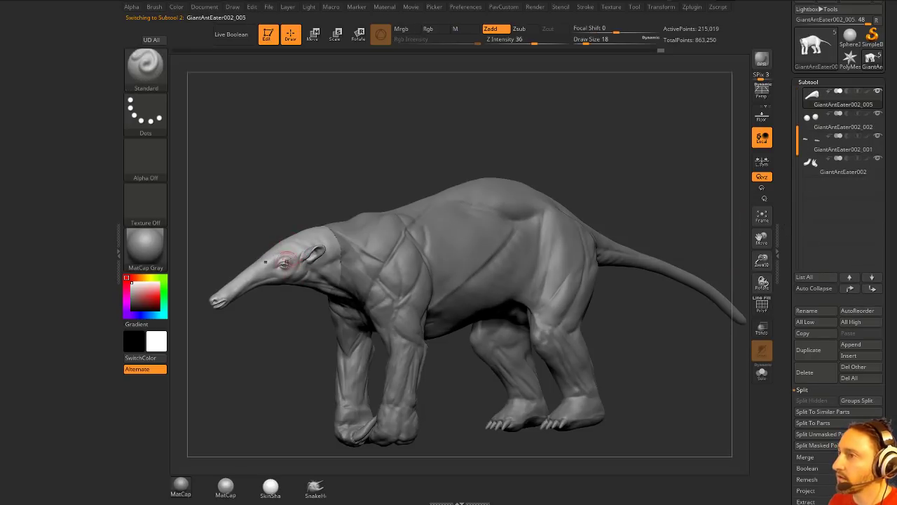
{"action": "left_click", "coordinate": [849, 288]}
{"action": "mouse_move", "coordinate": [845, 128]}
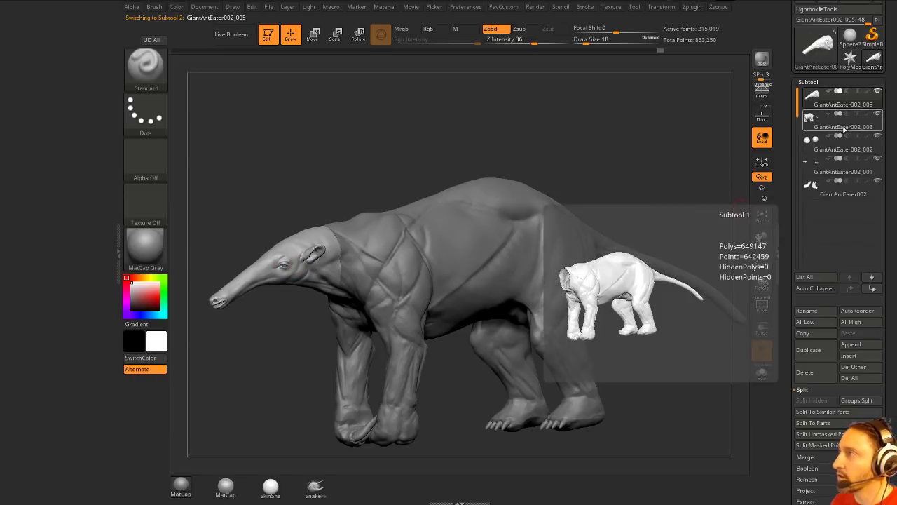
{"action": "key", "text": "ctrl+e"}
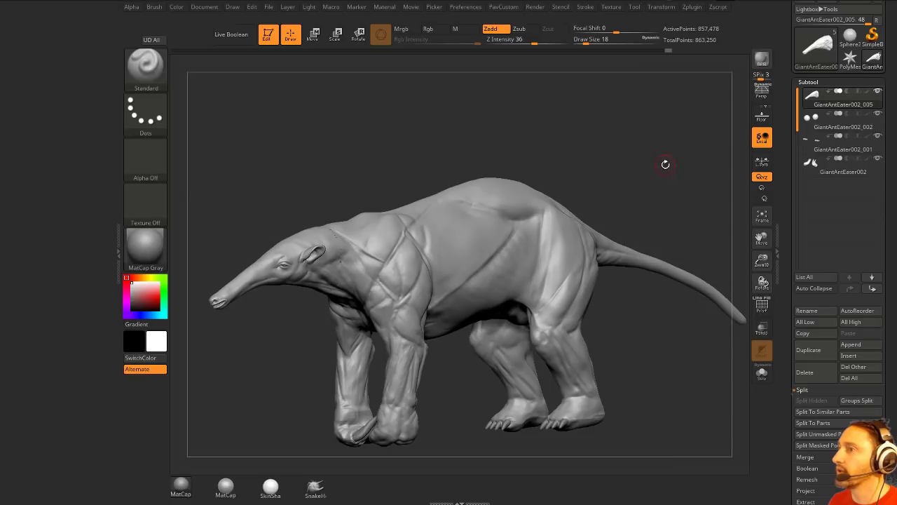
- Remesh the merged anteater with DynaMesh and smooth the neck seam with the Smooth Stronger brush at draw size 9
{"action": "key", "text": "2"}
{"action": "left_click_drag", "start_coordinate": [612, 125], "coordinate": [665, 176], "text": "ctrl"}
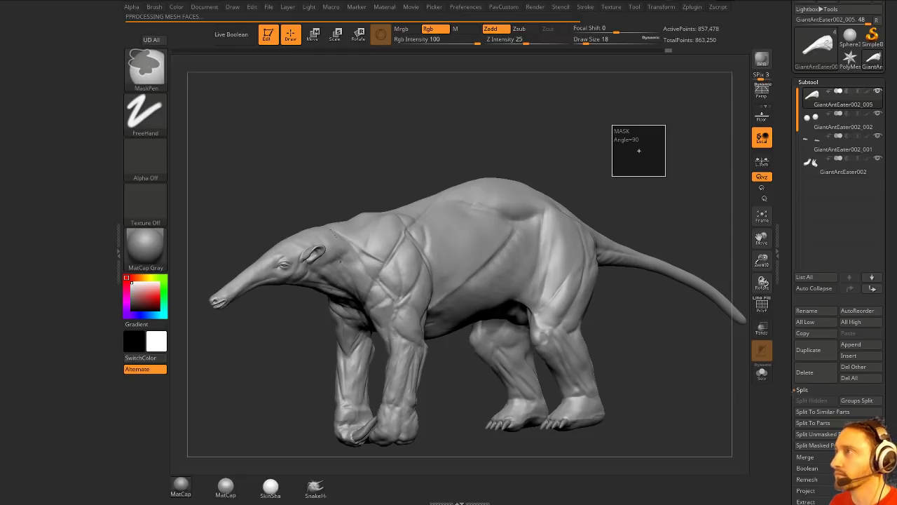
{"action": "mouse_move", "coordinate": [628, 142]}
{"action": "left_mouse_down", "text": "alt"}
{"action": "mouse_move", "coordinate": [367, 152]}
{"action": "mouse_move", "coordinate": [427, 220]}
{"action": "left_mouse_up", "text": "alt"}
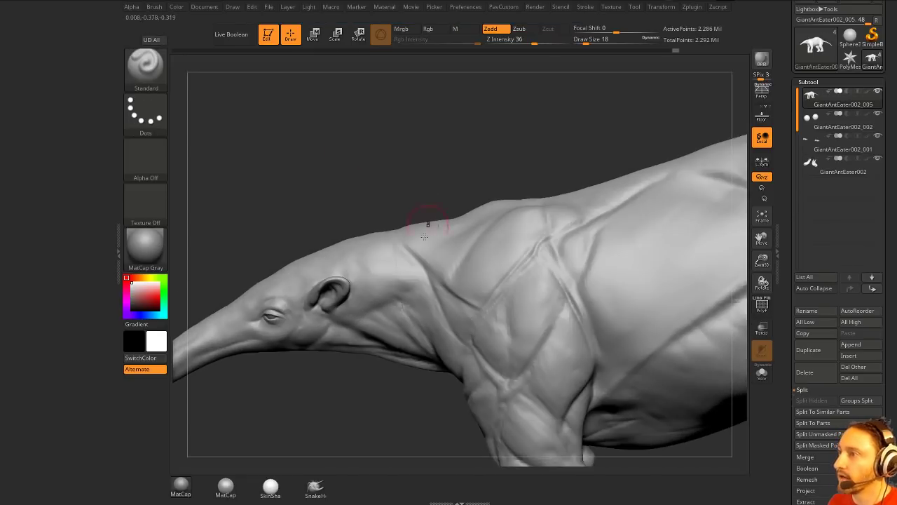
{"action": "left_click_drag", "start_coordinate": [403, 266], "coordinate": [394, 261], "text": "shift"}
{"action": "left_click_drag", "start_coordinate": [385, 393], "coordinate": [406, 343]}
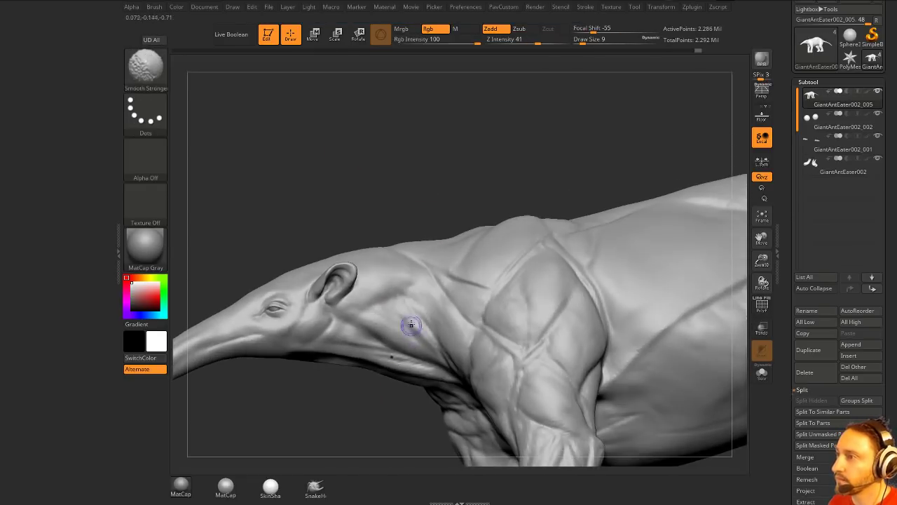
{"action": "left_click_drag", "start_coordinate": [384, 391], "coordinate": [401, 331]}
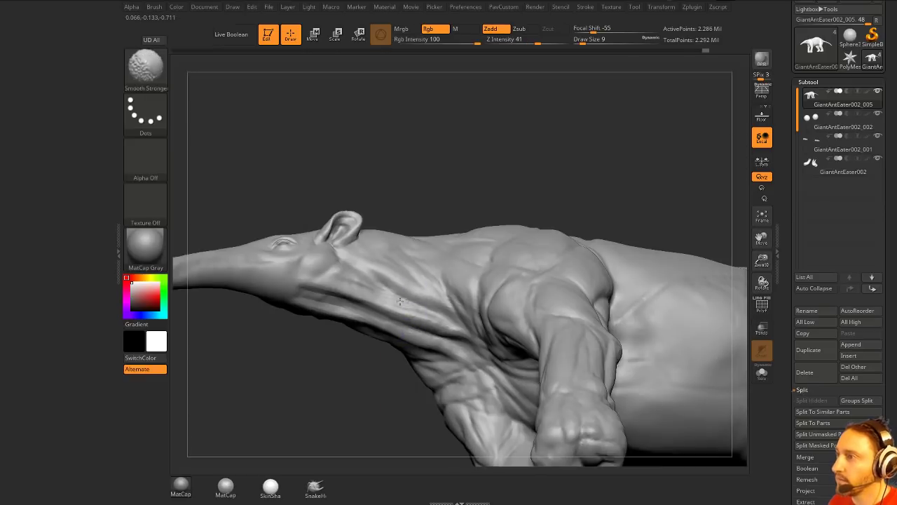
{"action": "mouse_move", "coordinate": [480, 211]}
{"action": "left_mouse_down"}
{"action": "mouse_move", "coordinate": [537, 110]}
{"action": "mouse_move", "coordinate": [526, 176]}
{"action": "mouse_move", "coordinate": [490, 232]}
{"action": "left_mouse_up"}
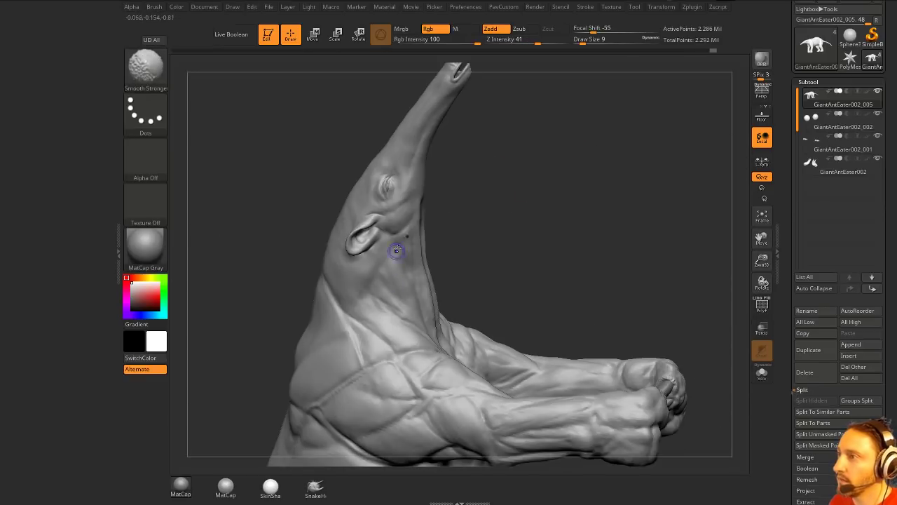
- Smooth the elbow and upper forearm of the front leg with the Smooth Stronger brush, using draw size 13 at the elbow
{"action": "left_click_drag", "start_coordinate": [554, 245], "coordinate": [636, 260]}
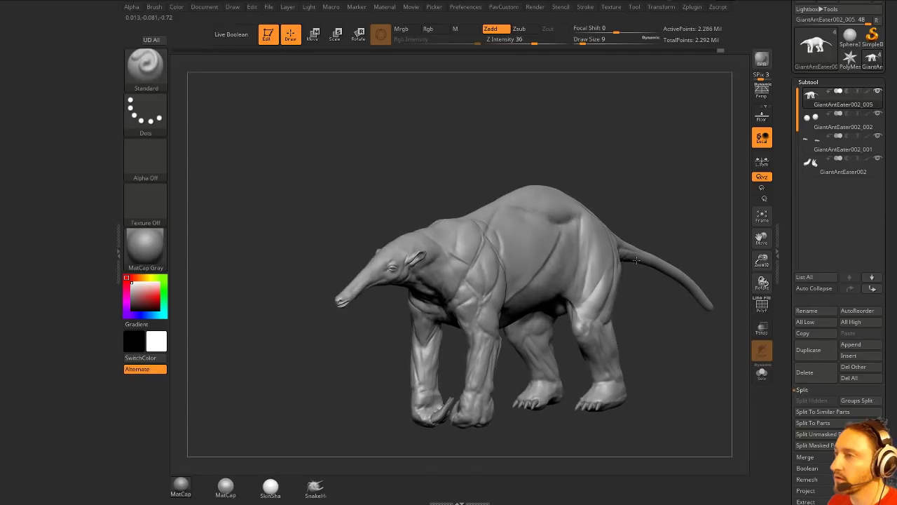
{"action": "key", "text": "s"}
{"action": "mouse_move", "coordinate": [608, 152]}
{"action": "left_mouse_down", "text": "alt"}
{"action": "mouse_move", "coordinate": [591, 163]}
{"action": "mouse_move", "coordinate": [613, 173]}
{"action": "left_mouse_up", "text": "alt"}
{"action": "left_click_drag", "start_coordinate": [613, 173], "coordinate": [631, 146]}
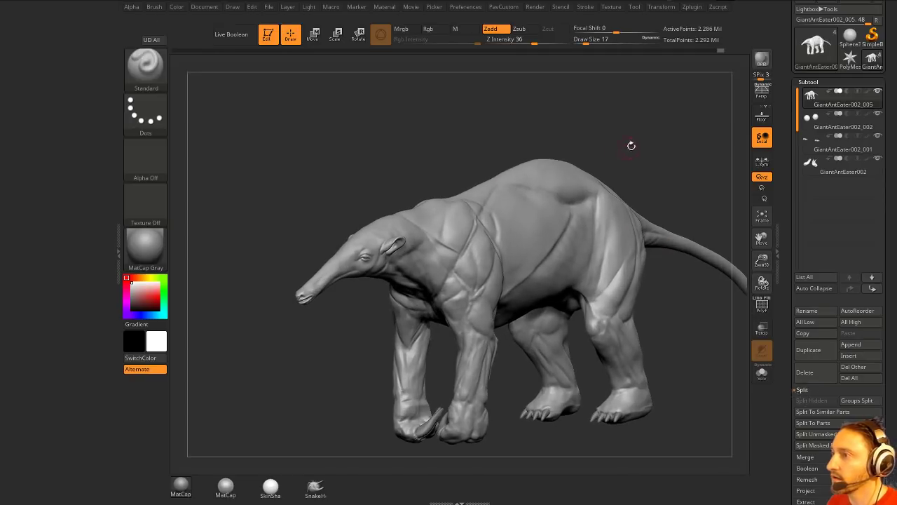
{"action": "right_click_drag", "start_coordinate": [635, 178], "coordinate": [481, 324], "text": "ctrl"}
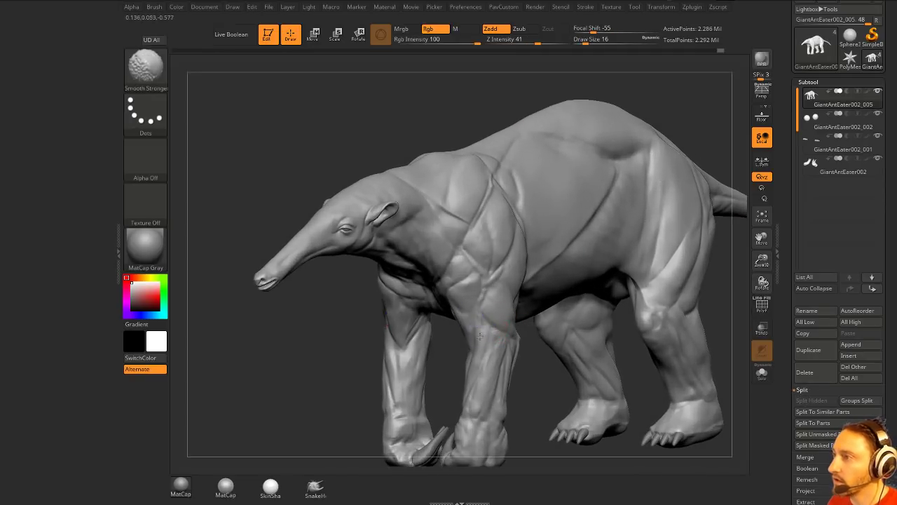
{"action": "right_click_drag", "start_coordinate": [532, 361], "coordinate": [485, 311], "text": "ctrl"}
{"action": "key", "text": "shift"}
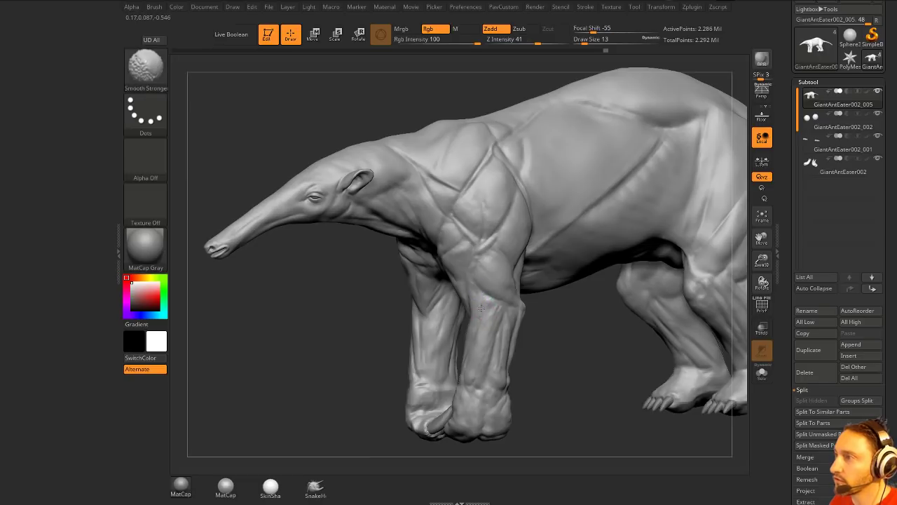
- Save the tool in the GiantAnteater folder as GiantAntEaterMuscles
{"action": "key", "text": "f"}
{"action": "mouse_move", "coordinate": [572, 75]}
{"action": "right_mouse_down"}
{"action": "mouse_move", "coordinate": [619, 134]}
{"action": "mouse_move", "coordinate": [656, 143]}
{"action": "right_mouse_up"}
{"action": "left_click_drag", "start_coordinate": [787, 133], "coordinate": [787, 206]}
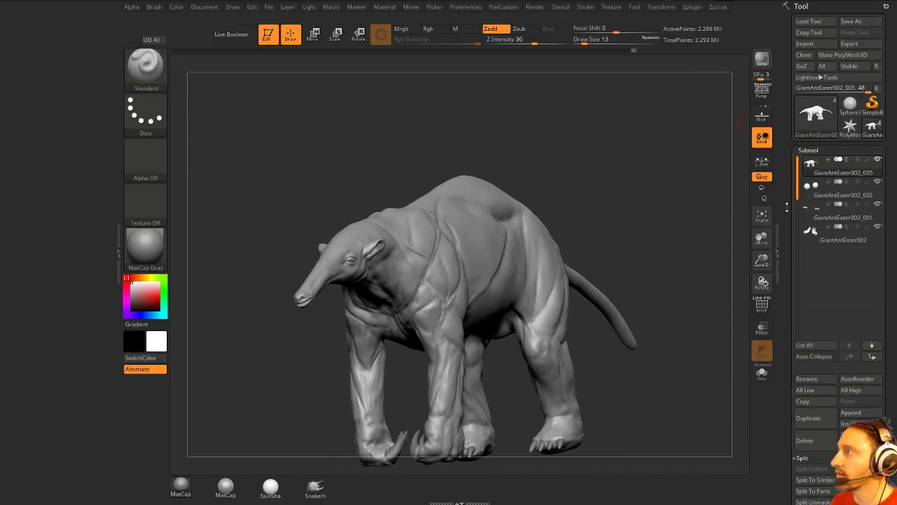
{"action": "left_click", "coordinate": [856, 22]}
{"action": "left_click", "coordinate": [159, 84]}
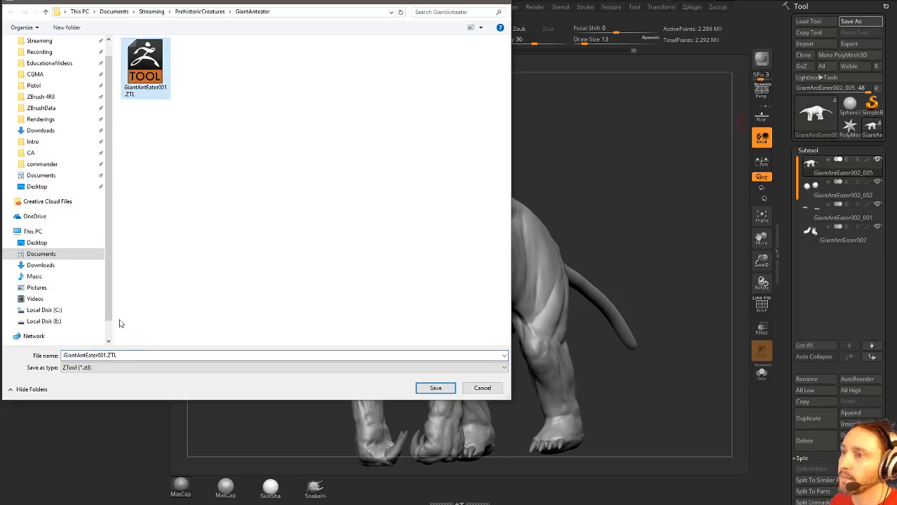
{"action": "left_click", "coordinate": [99, 356]}
{"action": "left_click_drag", "start_coordinate": [96, 355], "coordinate": [206, 360]}
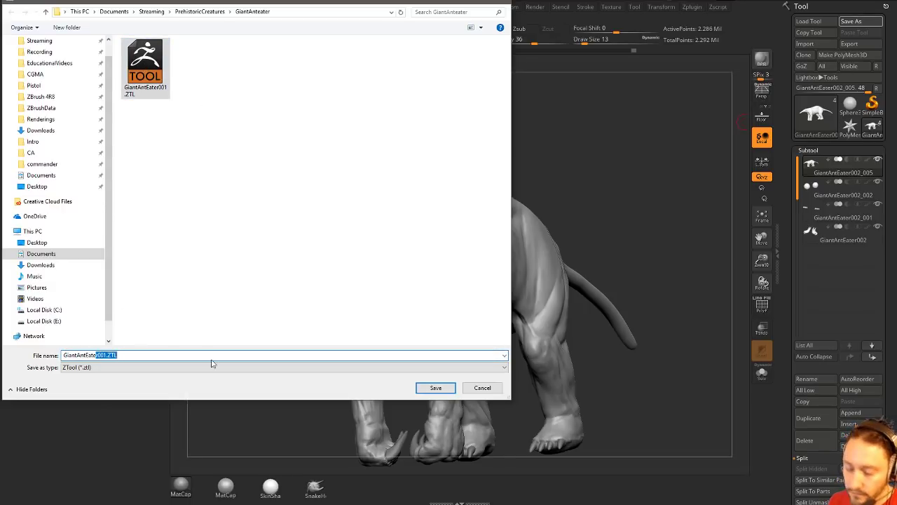
{"action": "key", "text": "BackSpace"}
{"action": "type", "text": "Mu"}
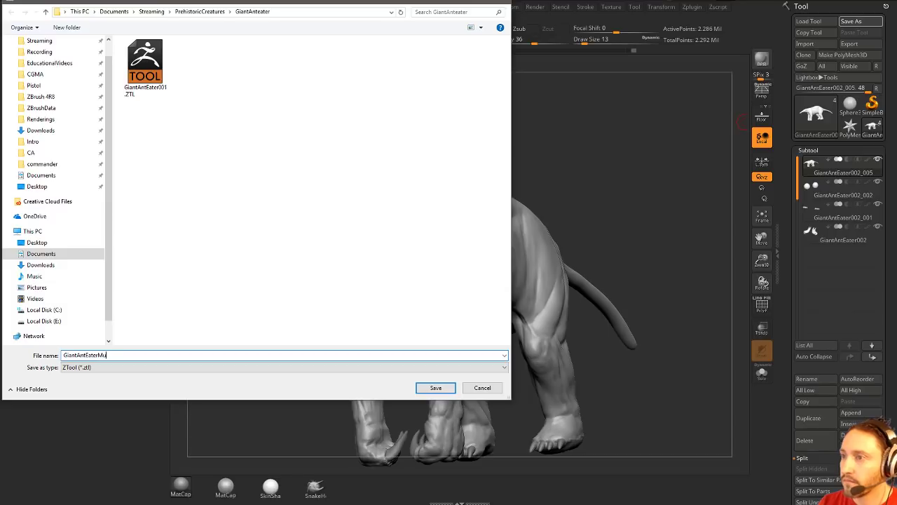
{"action": "type", "text": "scles"}
{"action": "key", "text": "Return"}
- Set the Smooth Stronger brush to draw size 18 and Z intensity 100, and soften the muscle forms at the neck base and shoulder
{"action": "left_click_drag", "start_coordinate": [607, 180], "coordinate": [422, 258]}
{"action": "key", "text": "s"}
{"action": "right_click_drag", "start_coordinate": [409, 249], "coordinate": [414, 229]}
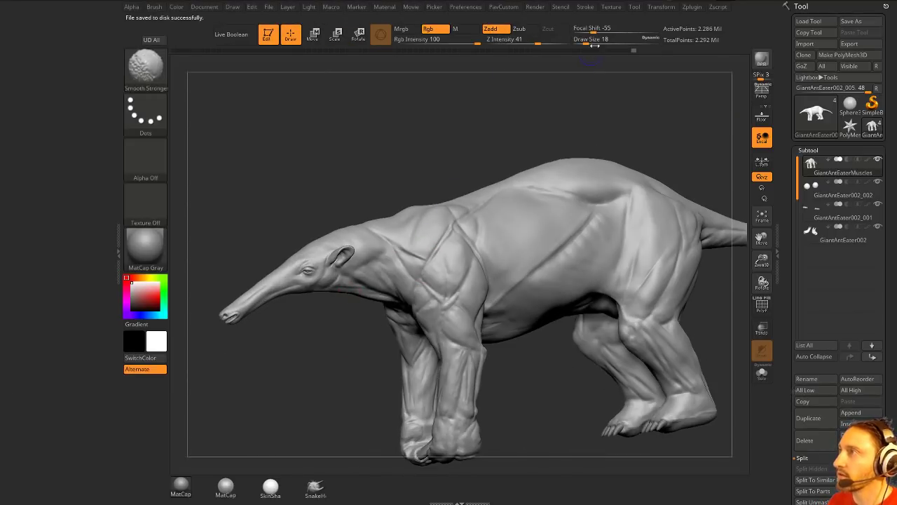
{"action": "left_click_drag", "start_coordinate": [548, 44], "coordinate": [572, 44], "text": "shift"}
{"action": "left_click_drag", "start_coordinate": [388, 238], "coordinate": [400, 271], "text": "shift"}
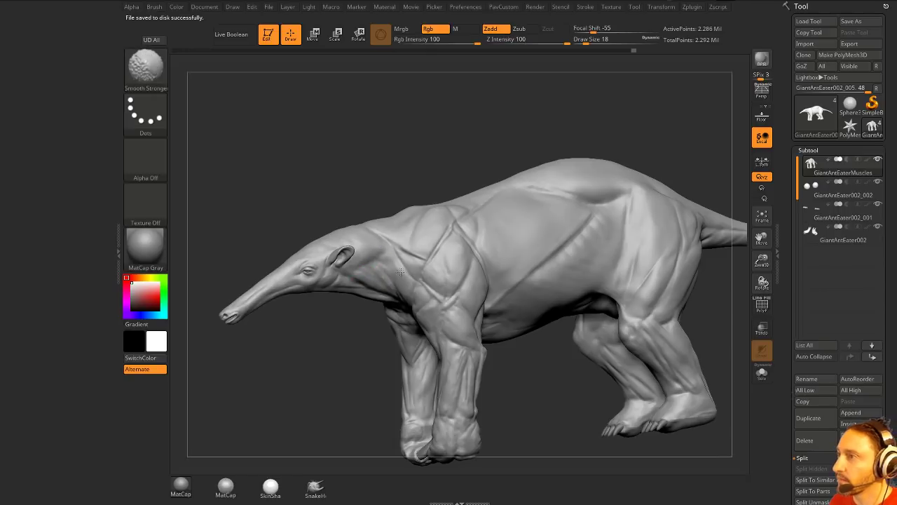
{"action": "left_click_drag", "start_coordinate": [490, 157], "coordinate": [403, 249]}
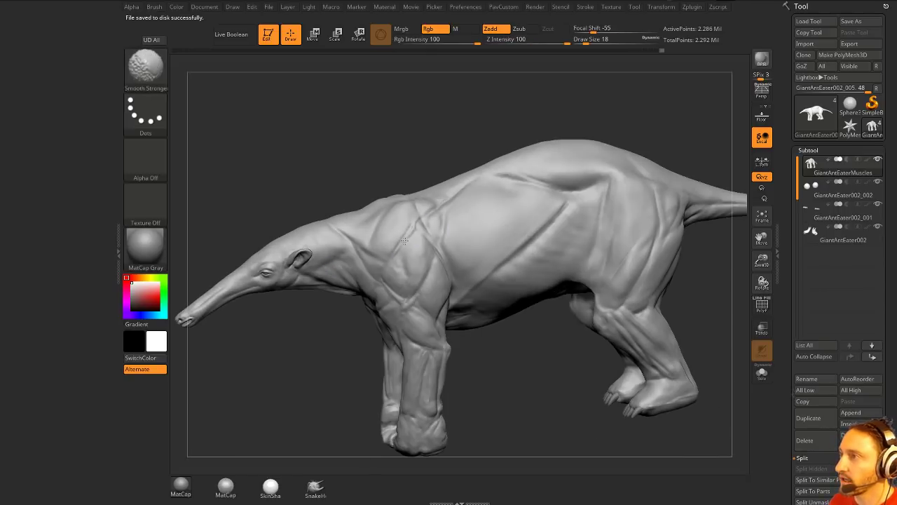
{"action": "left_click_drag", "start_coordinate": [483, 336], "coordinate": [491, 354]}
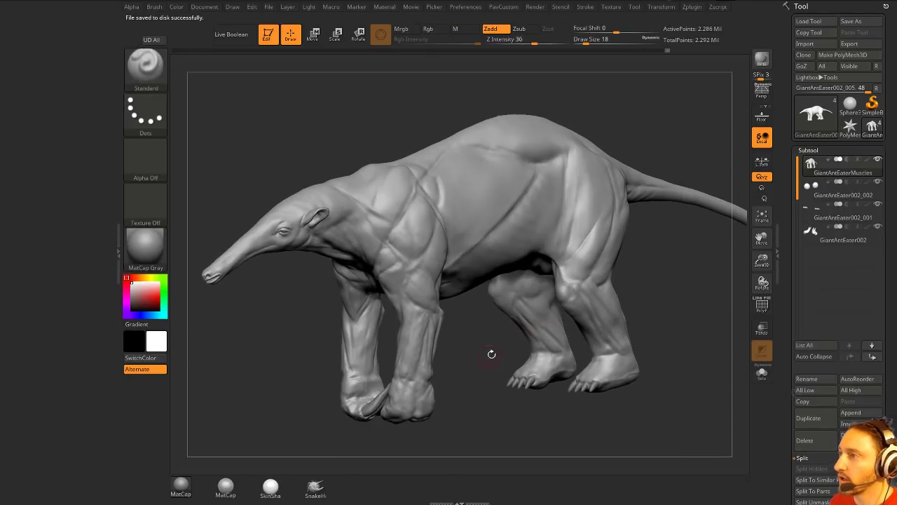
- Smooth the neck base, shoulder and chest with the Smooth Stronger brush at draw size 39, reducing it to 25
{"action": "key", "text": "s"}
{"action": "left_click_drag", "start_coordinate": [403, 269], "coordinate": [368, 251]}
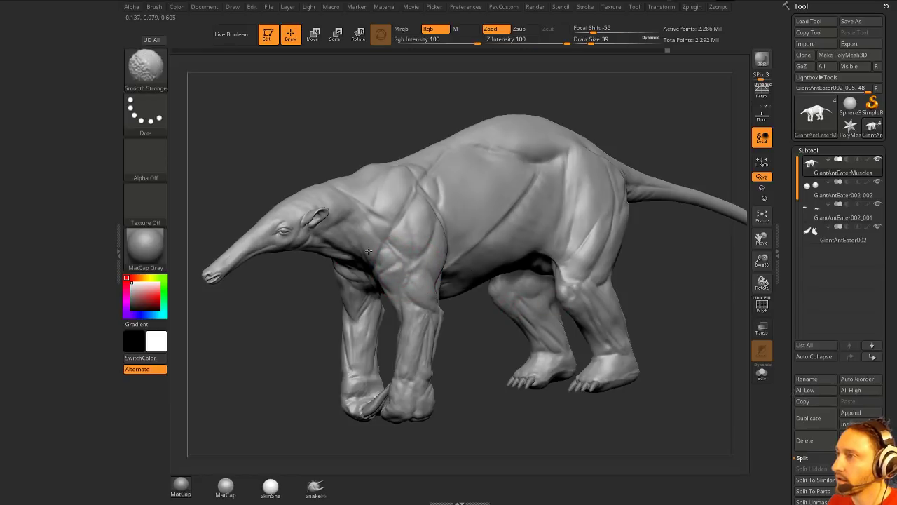
{"action": "key", "text": "s"}
{"action": "left_click_drag", "start_coordinate": [320, 289], "coordinate": [316, 250]}
{"action": "left_click_drag", "start_coordinate": [323, 227], "coordinate": [340, 246], "text": "shift"}
{"action": "left_click_drag", "start_coordinate": [308, 294], "coordinate": [305, 233]}
{"action": "key", "text": "s"}
{"action": "left_click_drag", "start_coordinate": [306, 232], "coordinate": [301, 232]}
{"action": "left_click_drag", "start_coordinate": [349, 295], "coordinate": [344, 282], "text": "shift"}
{"action": "right_click_drag", "start_coordinate": [344, 282], "coordinate": [356, 295]}
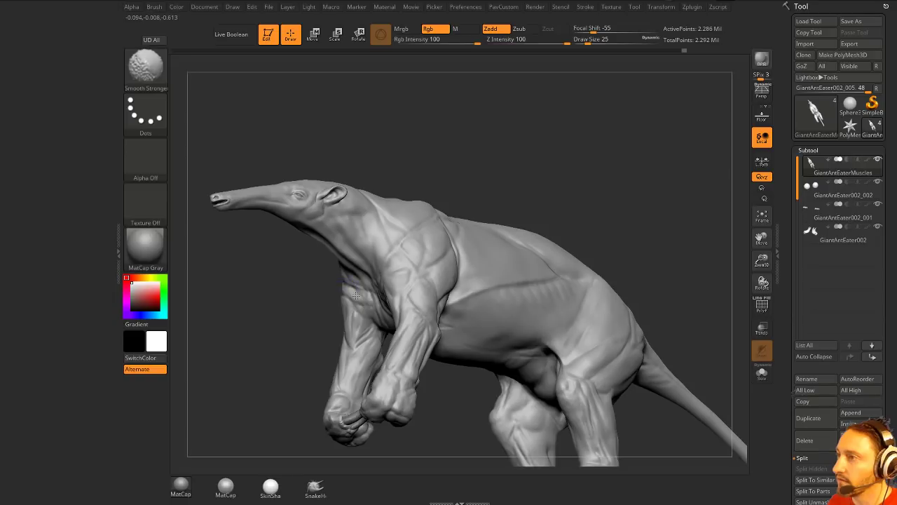
{"action": "left_click_drag", "start_coordinate": [453, 140], "coordinate": [480, 141]}
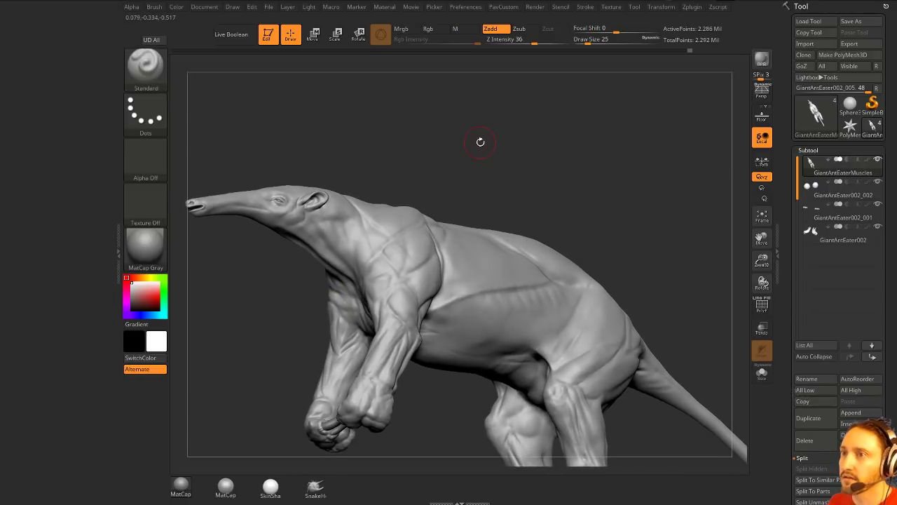
- Examine the reference photo of the anteater's head, throat and chest
{"action": "right_click_drag", "start_coordinate": [0, 133], "coordinate": [343, 118]}
{"action": "middle_click_drag", "start_coordinate": [430, 204], "coordinate": [380, 84]}
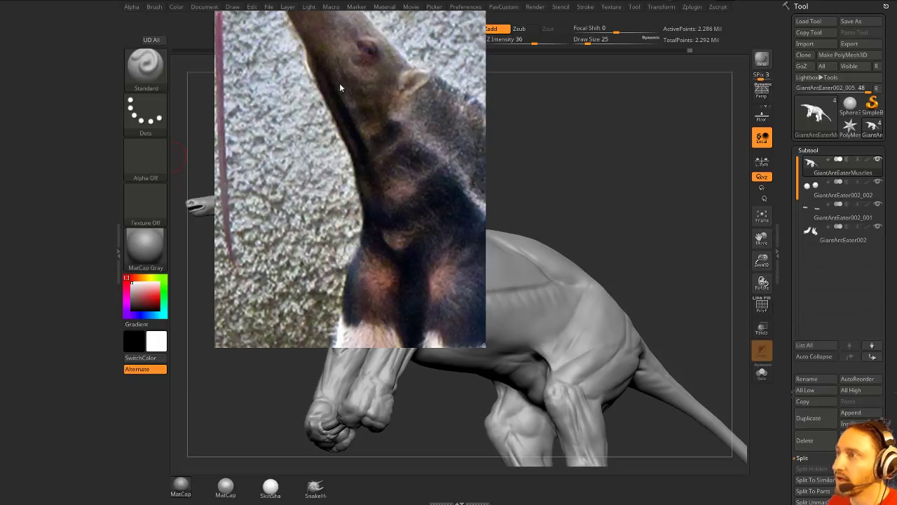
{"action": "right_click_drag", "start_coordinate": [394, 149], "coordinate": [0, 140]}
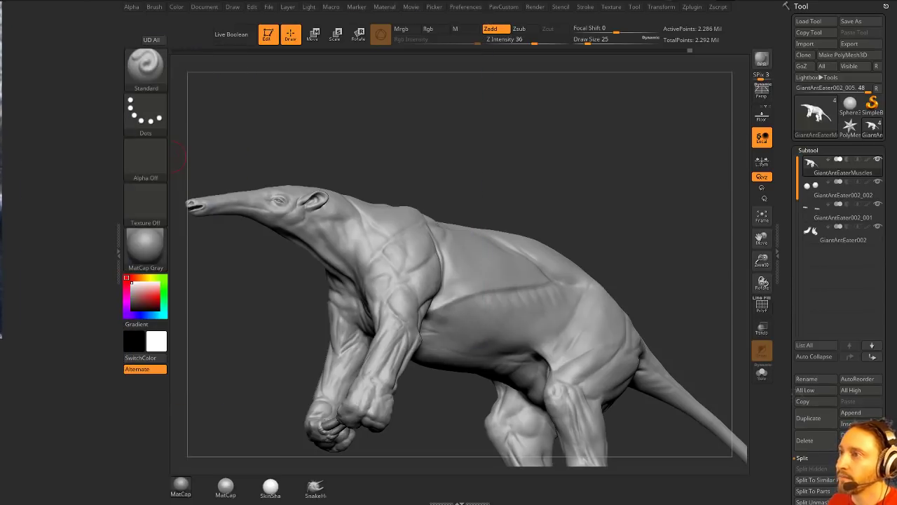
- Sculpt a fine line along the side of the snout towards the cheek with the Standard brush at draw size 9
{"action": "left_click_drag", "start_coordinate": [364, 159], "coordinate": [436, 29]}
{"action": "mouse_move", "coordinate": [436, 319]}
{"action": "left_mouse_down", "text": "alt"}
{"action": "mouse_move", "coordinate": [448, 345]}
{"action": "mouse_move", "coordinate": [531, 383]}
{"action": "mouse_move", "coordinate": [430, 264]}
{"action": "left_mouse_up", "text": "alt"}
{"action": "left_click_drag", "start_coordinate": [376, 269], "coordinate": [443, 283], "text": "alt"}
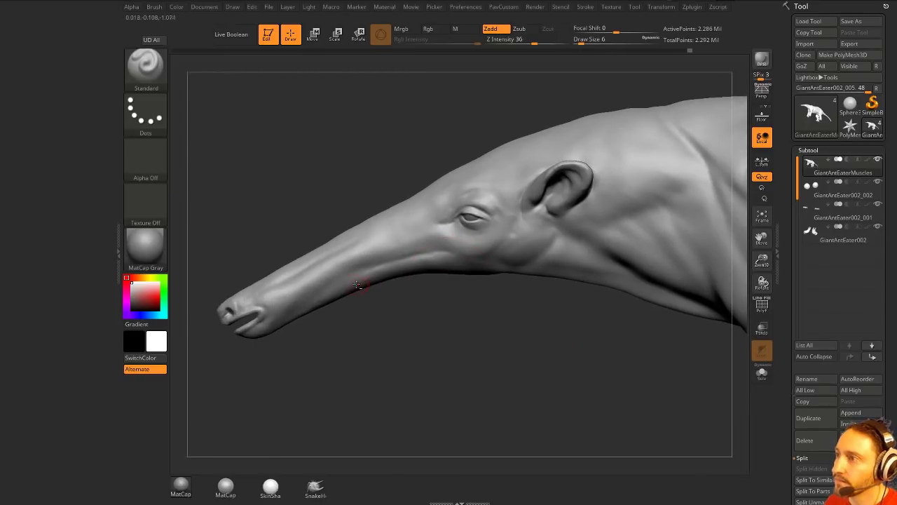
{"action": "key", "text": "bracketleft"}
{"action": "key", "text": "bracketleft"}
{"action": "key", "text": "bracketleft"}
{"action": "key", "text": "bracketleft"}
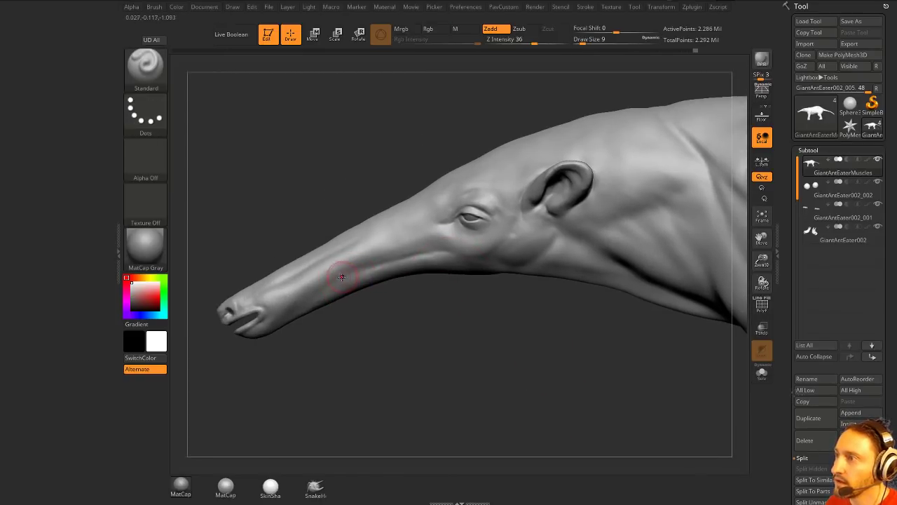
{"action": "left_click_drag", "start_coordinate": [359, 269], "coordinate": [420, 253]}
{"action": "key", "text": "ctrl+z"}
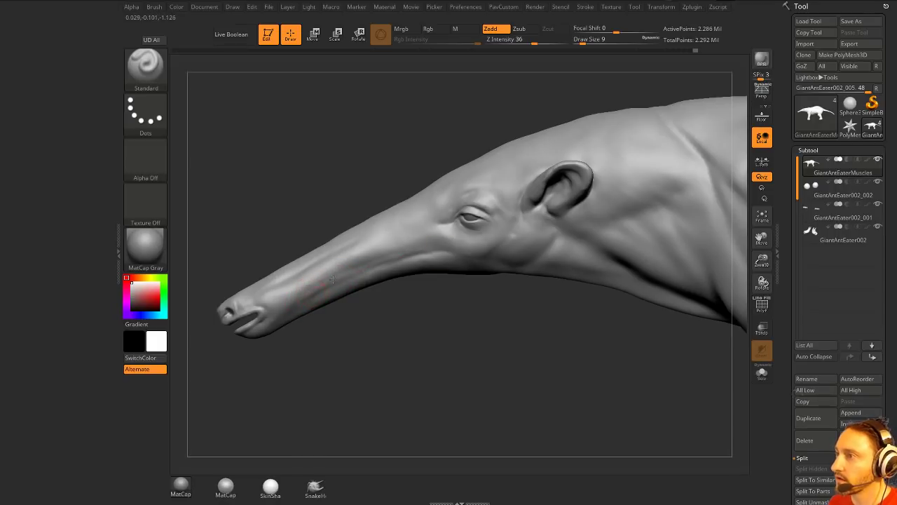
{"action": "left_click_drag", "start_coordinate": [324, 286], "coordinate": [431, 251]}
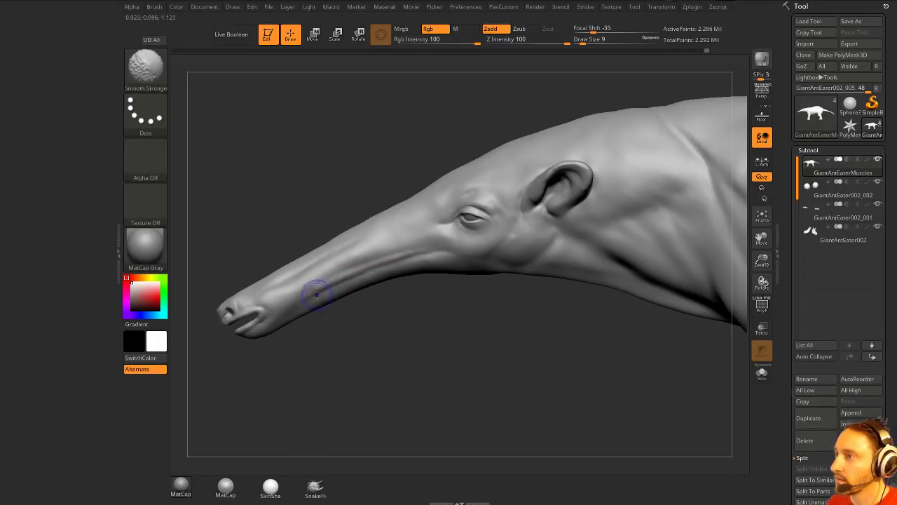
- Soften the muscle forms of the chest, shoulder and upper front legs with the Smooth Stronger brush at draw size 22
{"action": "left_click_drag", "start_coordinate": [531, 361], "coordinate": [310, 346], "text": "alt"}
{"action": "key", "text": "s"}
{"action": "left_click_drag", "start_coordinate": [435, 294], "coordinate": [465, 319]}
{"action": "mouse_move", "coordinate": [521, 401]}
{"action": "left_mouse_down", "text": "alt"}
{"action": "mouse_move", "coordinate": [512, 364]}
{"action": "mouse_move", "coordinate": [544, 362]}
{"action": "left_mouse_up", "text": "alt"}
{"action": "left_click_drag", "start_coordinate": [440, 317], "coordinate": [439, 356], "text": "shift"}
{"action": "left_click_drag", "start_coordinate": [512, 366], "coordinate": [473, 359]}
{"action": "mouse_move", "coordinate": [433, 315]}
{"action": "left_mouse_down", "text": "shift"}
{"action": "mouse_move", "coordinate": [447, 349]}
{"action": "mouse_move", "coordinate": [468, 344]}
{"action": "left_mouse_up", "text": "shift"}
{"action": "left_click_drag", "start_coordinate": [506, 316], "coordinate": [543, 320]}
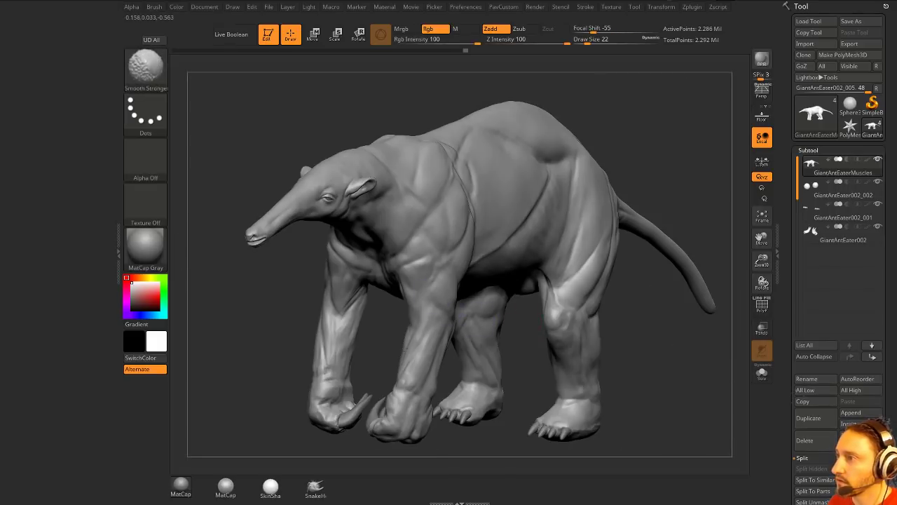
{"action": "left_click_drag", "start_coordinate": [438, 301], "coordinate": [480, 309]}
{"action": "left_click_drag", "start_coordinate": [408, 311], "coordinate": [410, 317], "text": "shift"}
{"action": "left_click_drag", "start_coordinate": [480, 309], "coordinate": [546, 295]}
{"action": "left_click_drag", "start_coordinate": [411, 267], "coordinate": [386, 309], "text": "shift"}
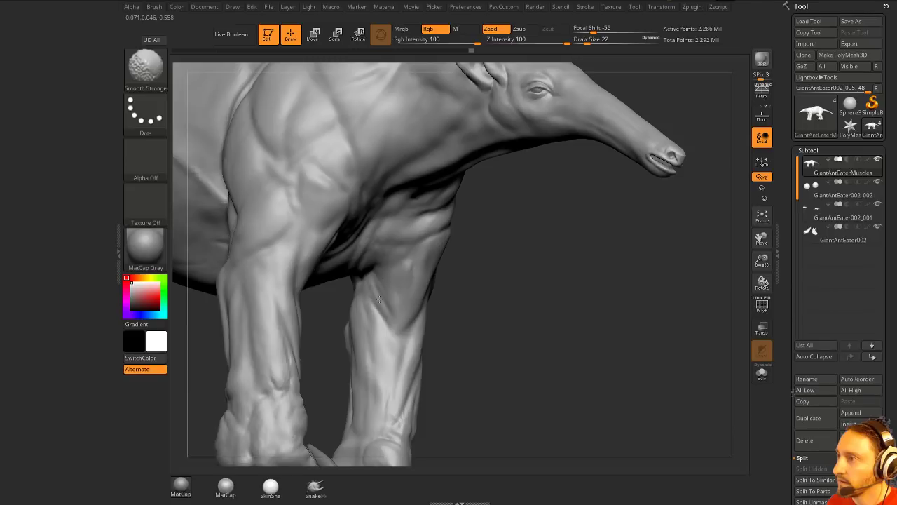
- Define the muscle edge on the inner front leg with the Standard brush at draw sizes 7 and 4, and smooth around it
{"action": "left_click_drag", "start_coordinate": [484, 256], "coordinate": [459, 260]}
{"action": "left_click_drag", "start_coordinate": [500, 311], "coordinate": [439, 326]}
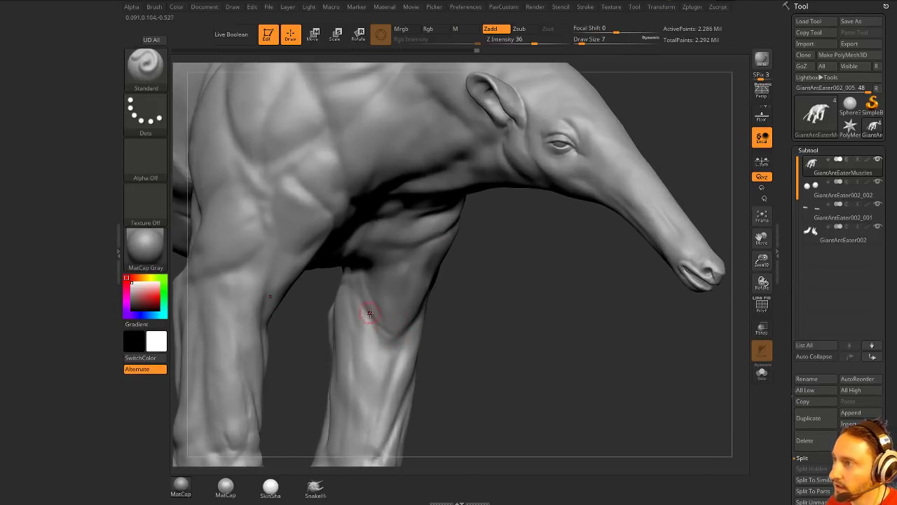
{"action": "mouse_move", "coordinate": [372, 324]}
{"action": "left_mouse_down"}
{"action": "mouse_move", "coordinate": [383, 338]}
{"action": "mouse_move", "coordinate": [382, 328]}
{"action": "left_mouse_up"}
{"action": "left_click_drag", "start_coordinate": [462, 336], "coordinate": [465, 351], "text": "alt"}
{"action": "type", "text": "s4"}
{"action": "key", "text": "Return"}
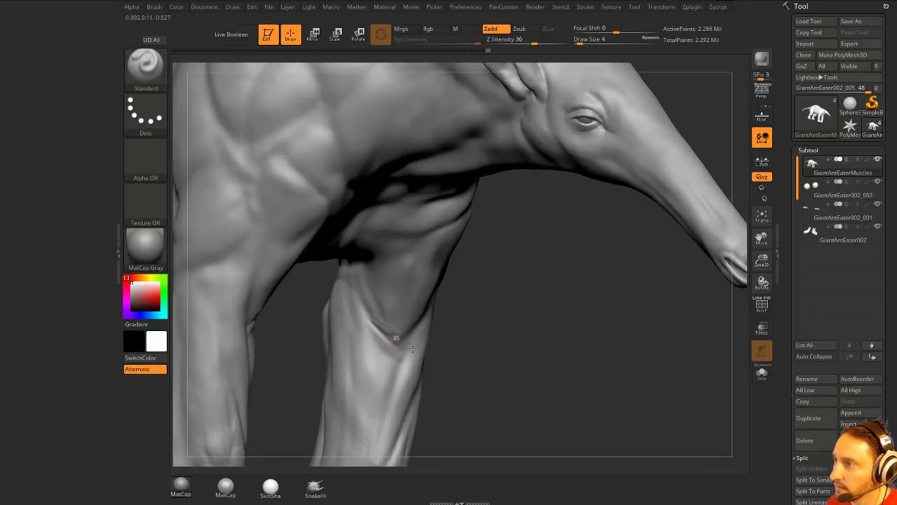
{"action": "key", "text": "s"}
{"action": "mouse_move", "coordinate": [372, 307]}
{"action": "left_mouse_down", "text": "shift"}
{"action": "mouse_move", "coordinate": [392, 351]}
{"action": "mouse_move", "coordinate": [407, 361]}
{"action": "mouse_move", "coordinate": [365, 319]}
{"action": "left_mouse_up", "text": "shift"}
{"action": "mouse_move", "coordinate": [484, 340]}
{"action": "left_mouse_down", "text": "alt"}
{"action": "mouse_move", "coordinate": [477, 320]}
{"action": "mouse_move", "coordinate": [431, 320]}
{"action": "mouse_move", "coordinate": [469, 306]}
{"action": "mouse_move", "coordinate": [385, 297]}
{"action": "mouse_move", "coordinate": [472, 335]}
{"action": "mouse_move", "coordinate": [487, 320]}
{"action": "mouse_move", "coordinate": [476, 320]}
{"action": "left_mouse_up", "text": "alt"}
- Smooth the rear of the shoulder and upper arm with the Smooth Stronger brush at draw size 18
{"action": "key", "text": "s"}
{"action": "left_click_drag", "start_coordinate": [368, 255], "coordinate": [386, 222]}
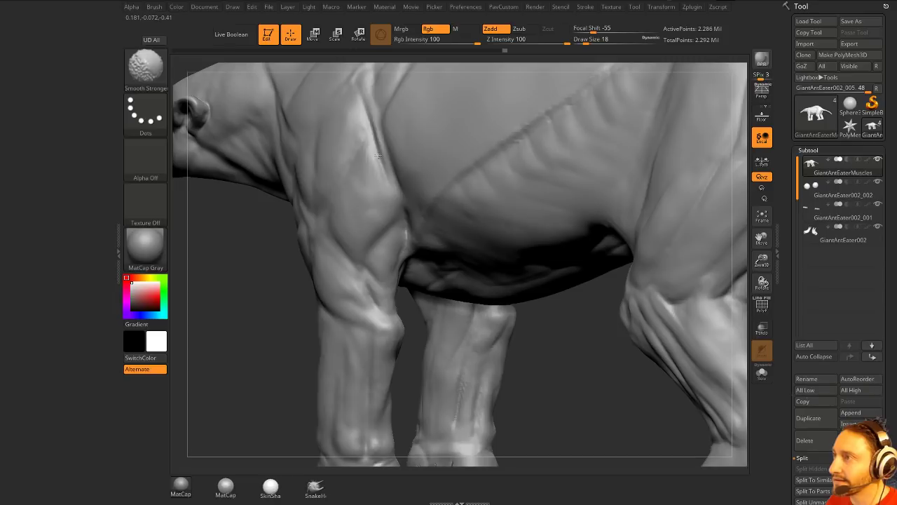
{"action": "mouse_move", "coordinate": [289, 344]}
{"action": "left_mouse_down", "text": "alt"}
{"action": "mouse_move", "coordinate": [282, 322]}
{"action": "mouse_move", "coordinate": [309, 321]}
{"action": "left_mouse_up", "text": "alt"}
{"action": "left_click_drag", "start_coordinate": [366, 198], "coordinate": [361, 160], "text": "shift"}
{"action": "mouse_move", "coordinate": [452, 324]}
{"action": "left_mouse_down"}
{"action": "mouse_move", "coordinate": [414, 335]}
{"action": "mouse_move", "coordinate": [391, 309]}
{"action": "left_mouse_up"}
{"action": "mouse_move", "coordinate": [319, 347]}
{"action": "left_mouse_down"}
{"action": "mouse_move", "coordinate": [300, 344]}
{"action": "mouse_move", "coordinate": [296, 317]}
{"action": "left_mouse_up"}
{"action": "left_click_drag", "start_coordinate": [388, 251], "coordinate": [391, 233], "text": "shift"}
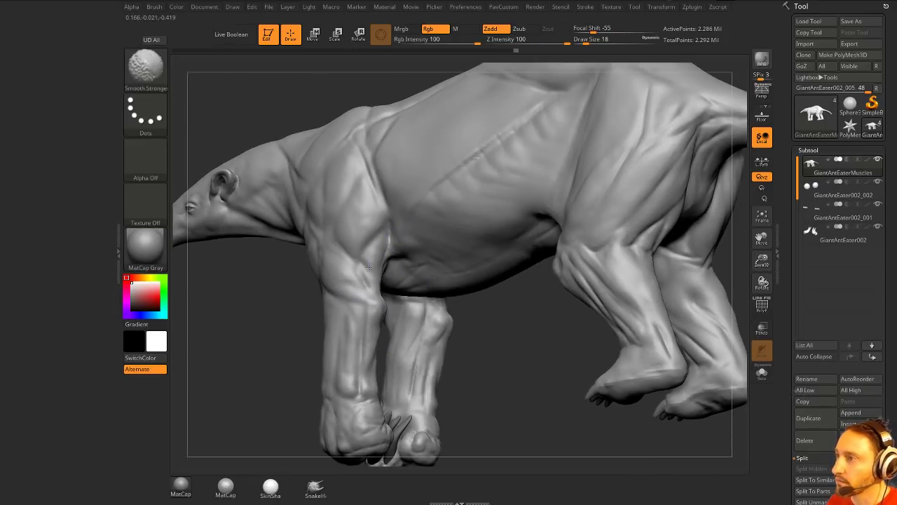
- Soften the forearm and wrist forms of the front leg with the Smooth Stronger brush at draw size 18
{"action": "left_click_drag", "start_coordinate": [282, 372], "coordinate": [303, 339]}
{"action": "left_click_drag", "start_coordinate": [369, 385], "coordinate": [356, 410], "text": "shift"}
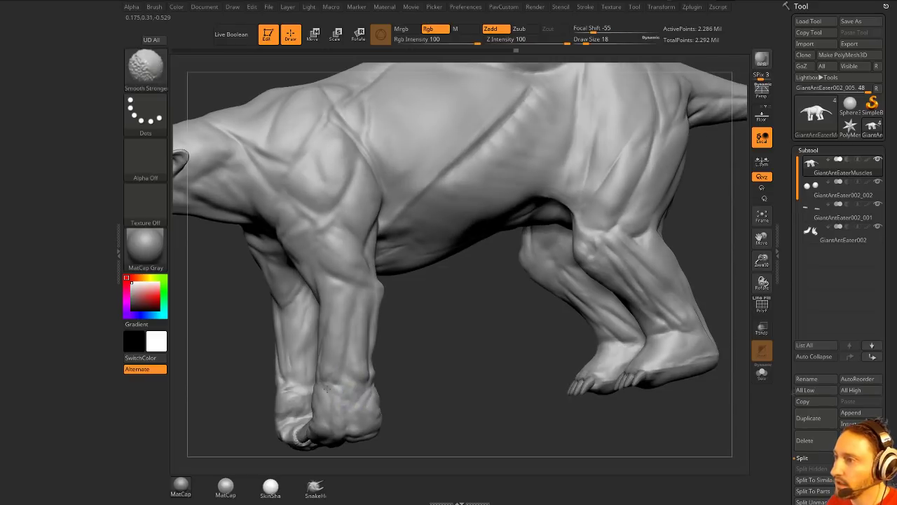
{"action": "left_click_drag", "start_coordinate": [417, 380], "coordinate": [290, 284]}
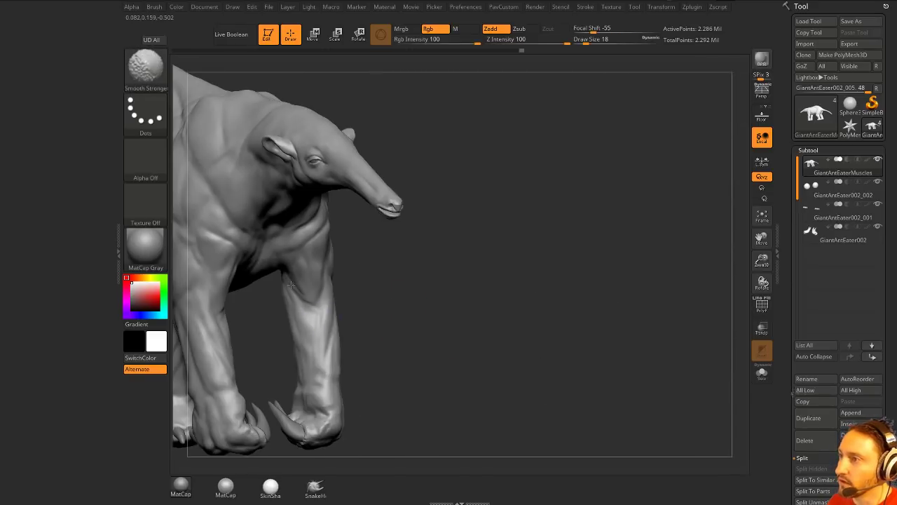
{"action": "left_click_drag", "start_coordinate": [483, 405], "coordinate": [397, 399]}
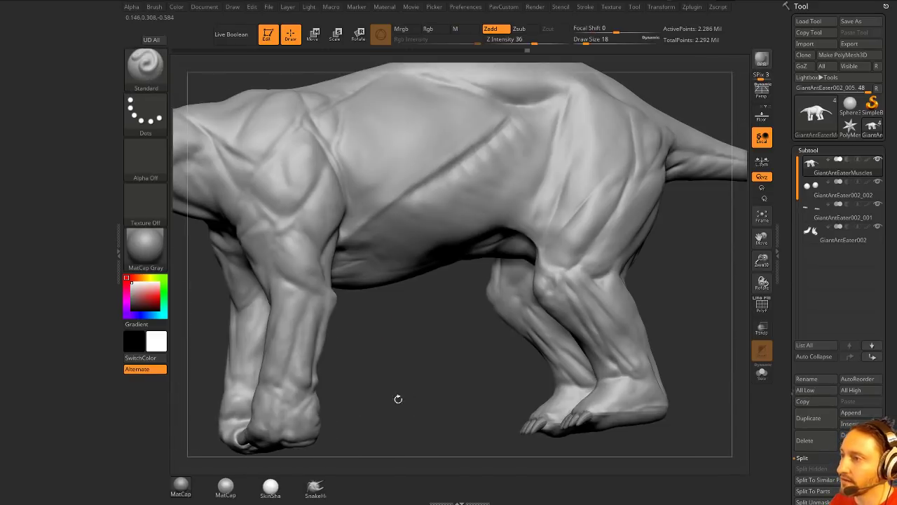
{"action": "left_click_drag", "start_coordinate": [302, 405], "coordinate": [321, 411], "text": "shift"}
- Smooth the muscle edges along the upper shoulder and back with the Smooth Stronger brush at draw size 18
{"action": "mouse_move", "coordinate": [381, 351]}
{"action": "left_mouse_down", "text": "alt"}
{"action": "mouse_move", "coordinate": [384, 432]}
{"action": "mouse_move", "coordinate": [276, 278]}
{"action": "left_mouse_up", "text": "alt"}
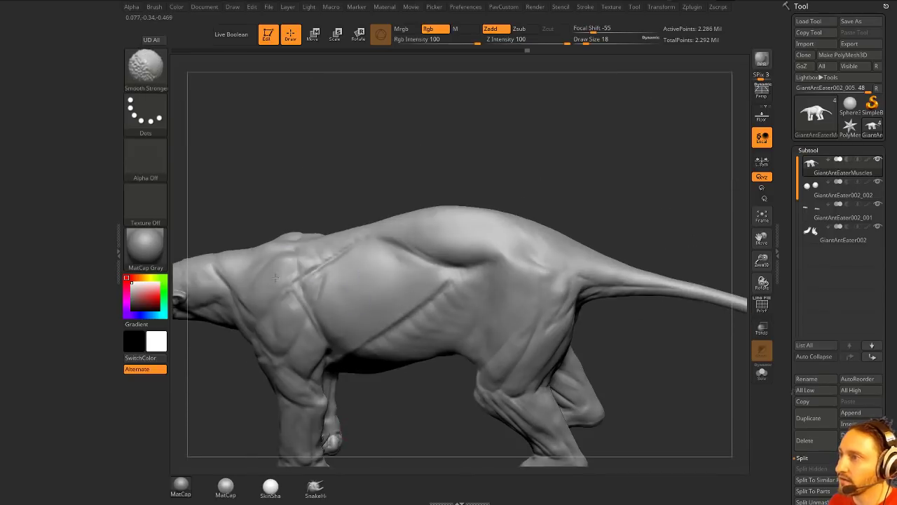
{"action": "left_click_drag", "start_coordinate": [378, 229], "coordinate": [387, 224], "text": "shift"}
{"action": "mouse_move", "coordinate": [480, 185]}
{"action": "left_mouse_down"}
{"action": "mouse_move", "coordinate": [458, 223]}
{"action": "mouse_move", "coordinate": [595, 166]}
{"action": "mouse_move", "coordinate": [404, 235]}
{"action": "left_mouse_up"}
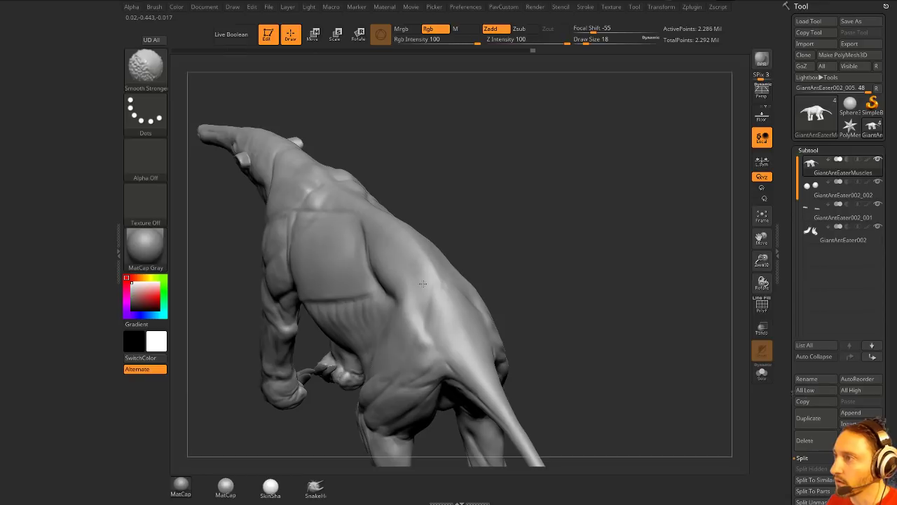
{"action": "left_click_drag", "start_coordinate": [519, 269], "coordinate": [344, 259], "text": "shift"}
{"action": "left_click_drag", "start_coordinate": [497, 230], "coordinate": [593, 204], "text": "alt"}
- Soften the flank, ribs, hind leg and rump with the Smooth Stronger brush at draw sizes 35 and 33
{"action": "key", "text": "s"}
{"action": "left_click_drag", "start_coordinate": [416, 290], "coordinate": [369, 315]}
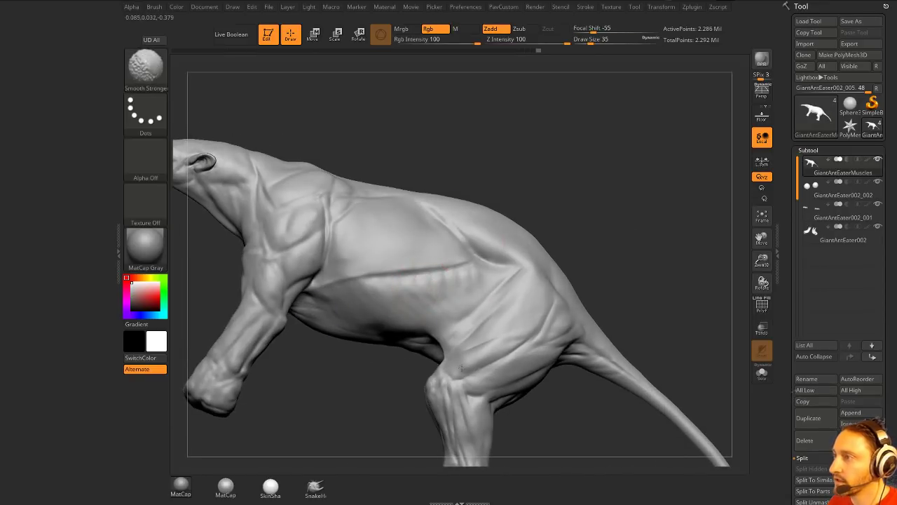
{"action": "right_click_drag", "start_coordinate": [461, 368], "coordinate": [441, 292], "text": "alt"}
{"action": "left_click_drag", "start_coordinate": [424, 314], "coordinate": [436, 339], "text": "shift"}
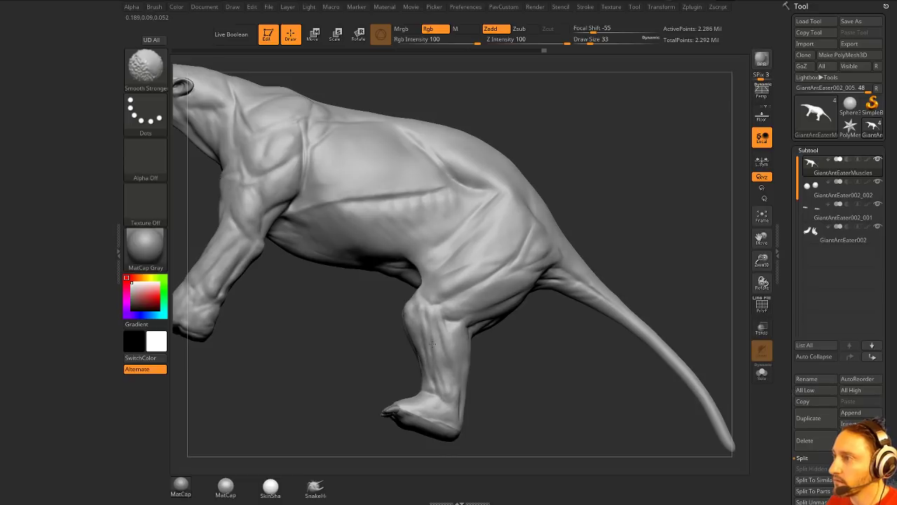
{"action": "left_click_drag", "start_coordinate": [512, 335], "coordinate": [502, 296]}
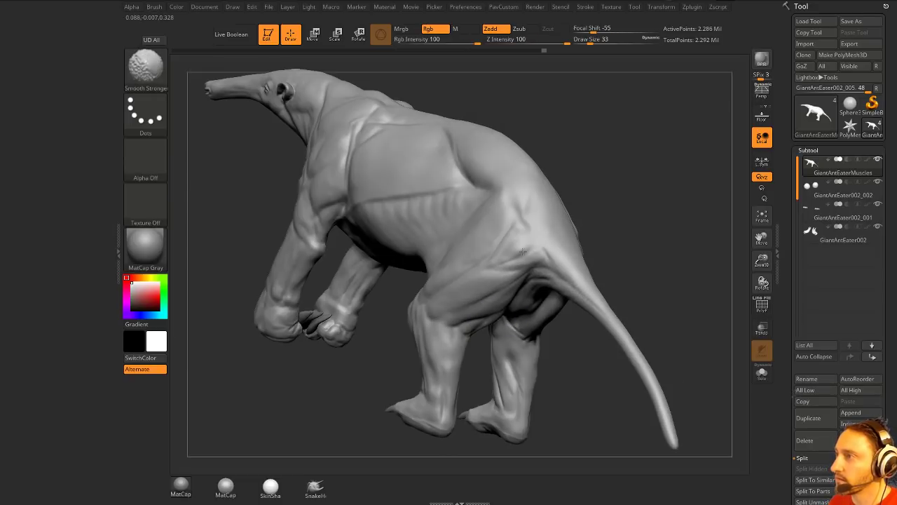
- Smooth the muscle forms where the neck meets the shoulder
{"action": "left_click_drag", "start_coordinate": [567, 172], "coordinate": [789, 203]}
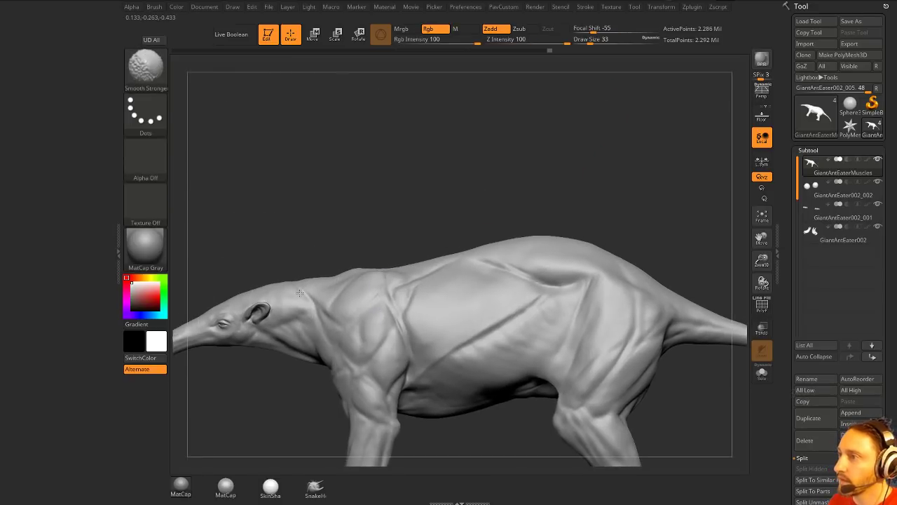
{"action": "left_click_drag", "start_coordinate": [271, 381], "coordinate": [308, 364], "text": "alt"}
{"action": "left_click_drag", "start_coordinate": [330, 293], "coordinate": [340, 302], "text": "shift"}
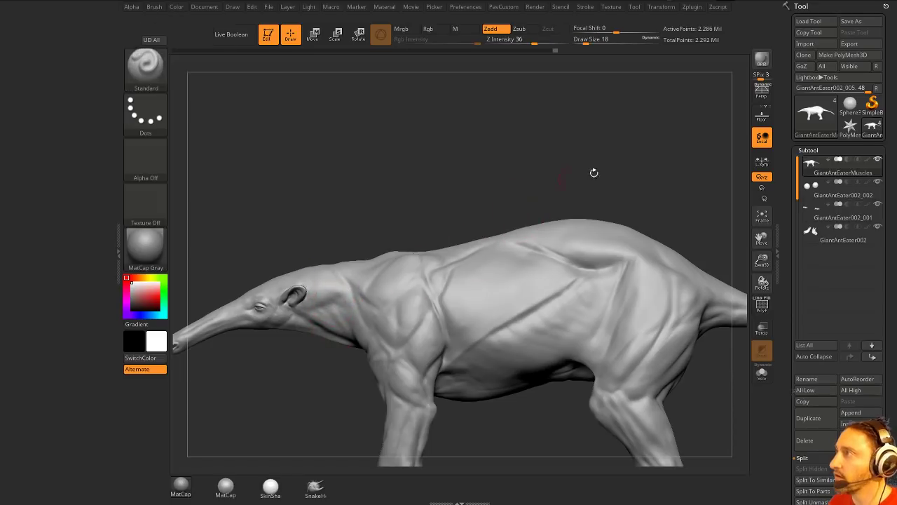
- Save the softened tool in the GiantAnteater folder as GiantAntEater002
{"action": "left_click", "coordinate": [851, 21]}
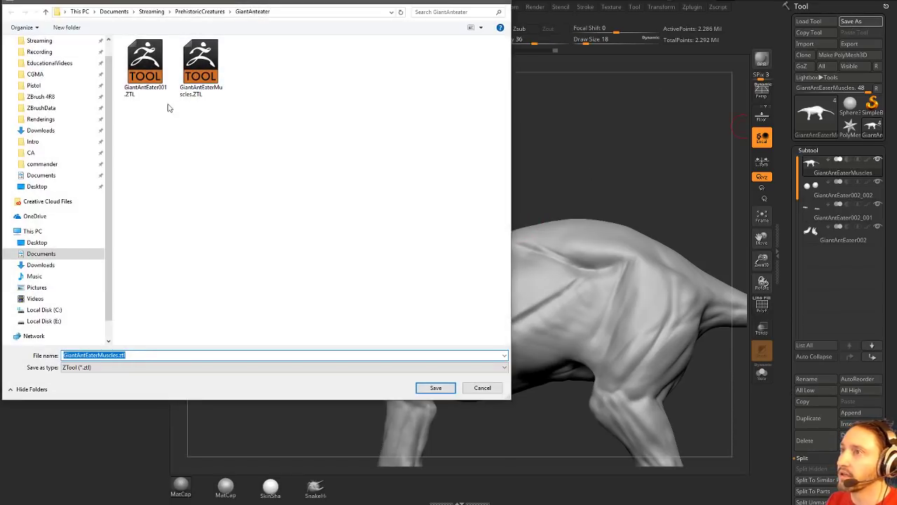
{"action": "left_click", "coordinate": [145, 67]}
{"action": "left_click", "coordinate": [105, 355]}
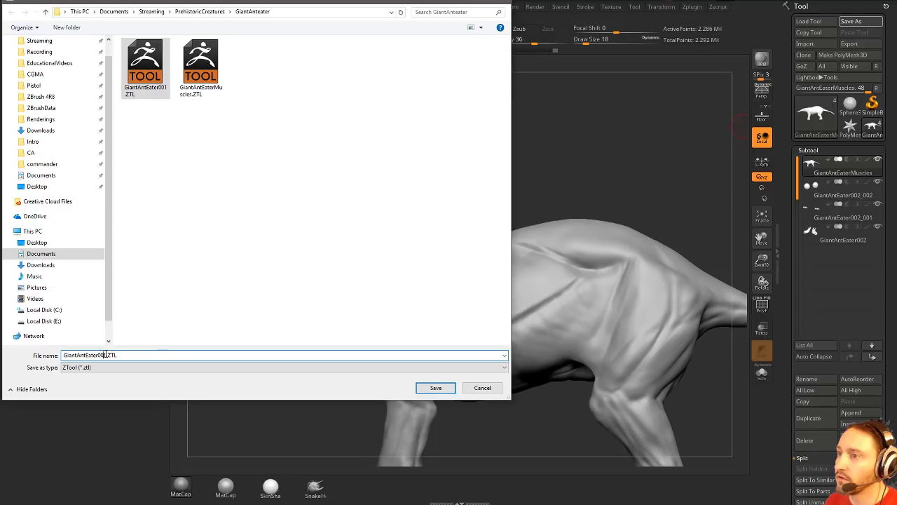
{"action": "type", "text": "2"}
{"action": "left_click", "coordinate": [452, 386]}
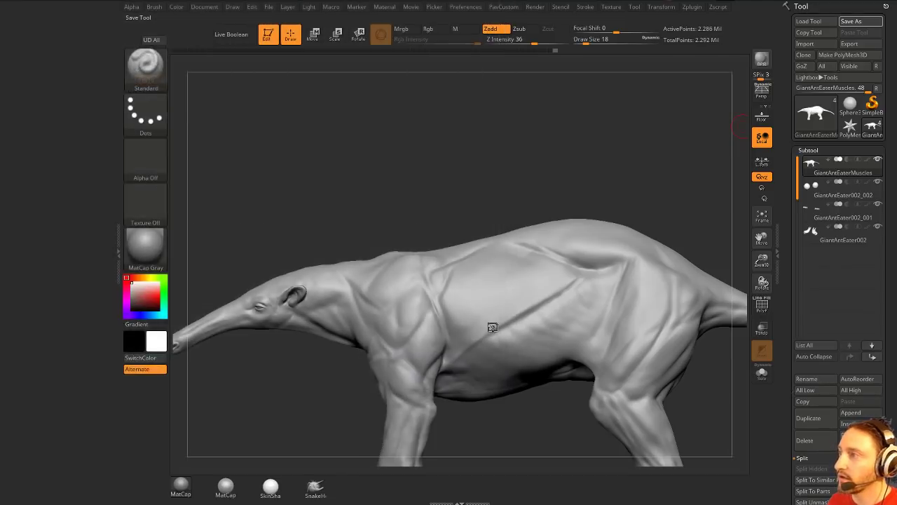
- Inspect the whole anteater, its active point count, and the DynaMesh and ZRemesher settings
{"action": "left_click_drag", "start_coordinate": [580, 183], "coordinate": [477, 377]}
{"action": "left_click_drag", "start_coordinate": [366, 214], "coordinate": [651, 178]}
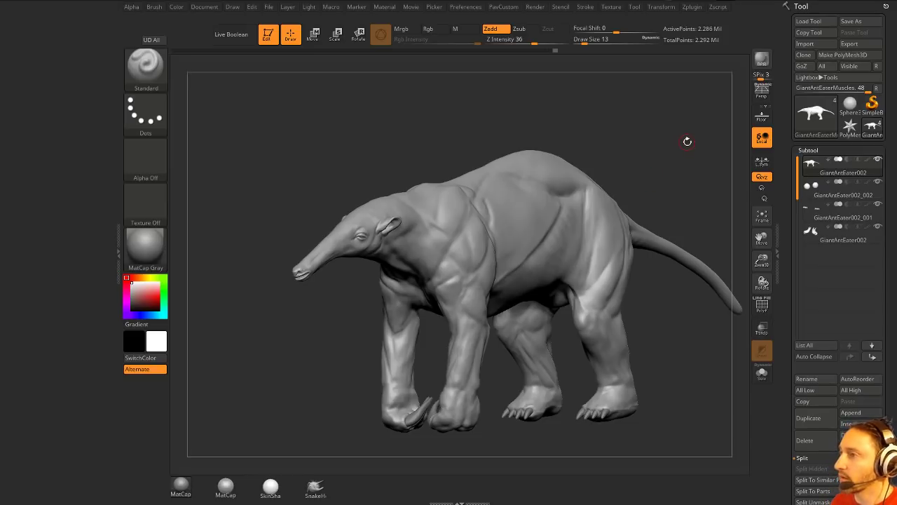
{"action": "left_click_drag", "start_coordinate": [252, 154], "coordinate": [277, 165]}
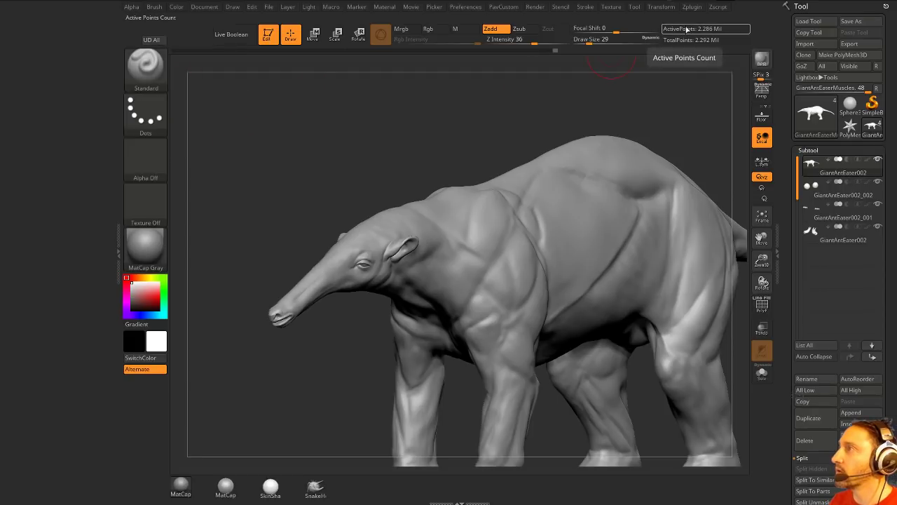
{"action": "scroll", "coordinate": [783, 300], "scroll_direction": "down", "scroll_amount": 10}
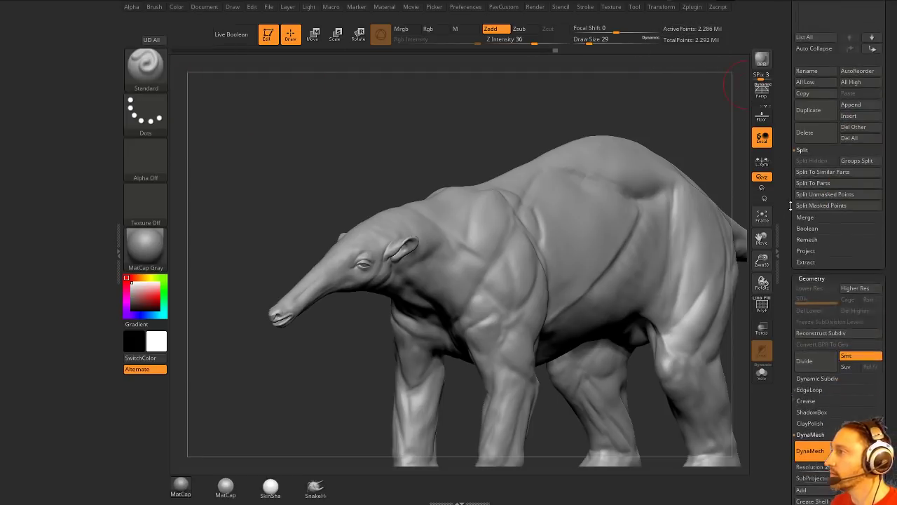
{"action": "key", "text": "shift"}
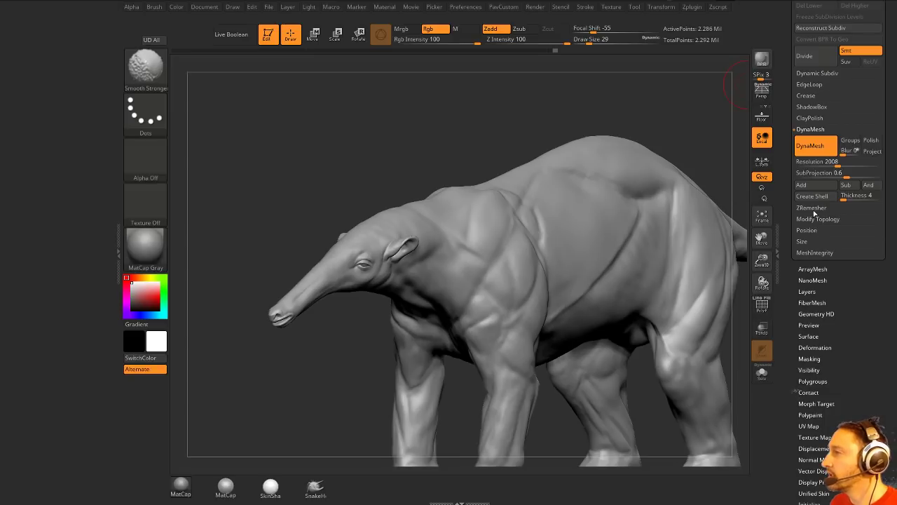
{"action": "left_click", "coordinate": [812, 208]}
{"action": "mouse_move", "coordinate": [694, 115]}
{"action": "left_mouse_down"}
{"action": "mouse_move", "coordinate": [683, 117]}
{"action": "mouse_move", "coordinate": [600, 248]}
{"action": "left_mouse_up"}
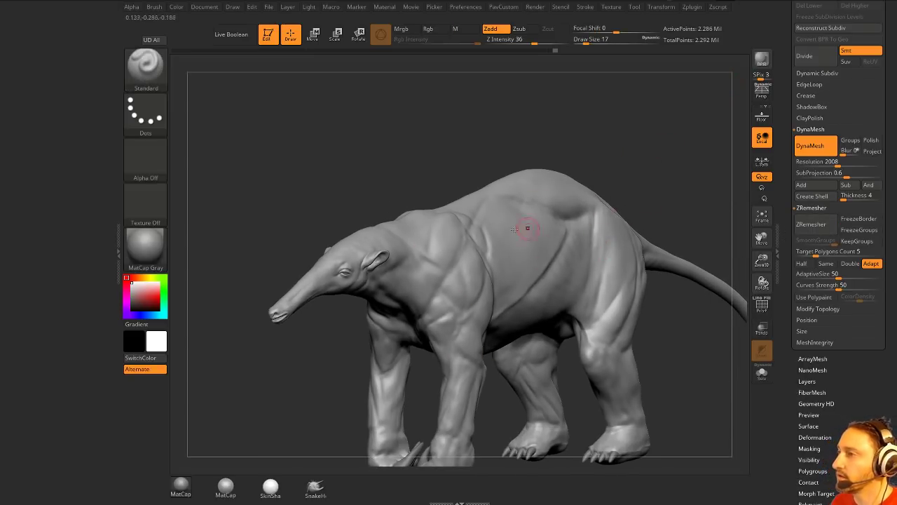
{"action": "key", "text": "shift"}
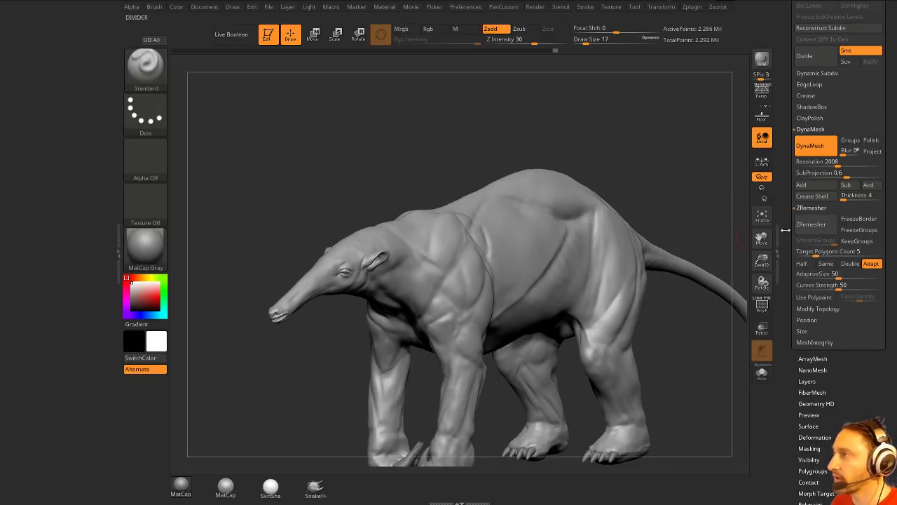
{"action": "scroll", "coordinate": [803, 266], "scroll_direction": "up", "scroll_amount": 5}
{"action": "scroll", "coordinate": [783, 157], "scroll_direction": "up", "scroll_amount": 4}
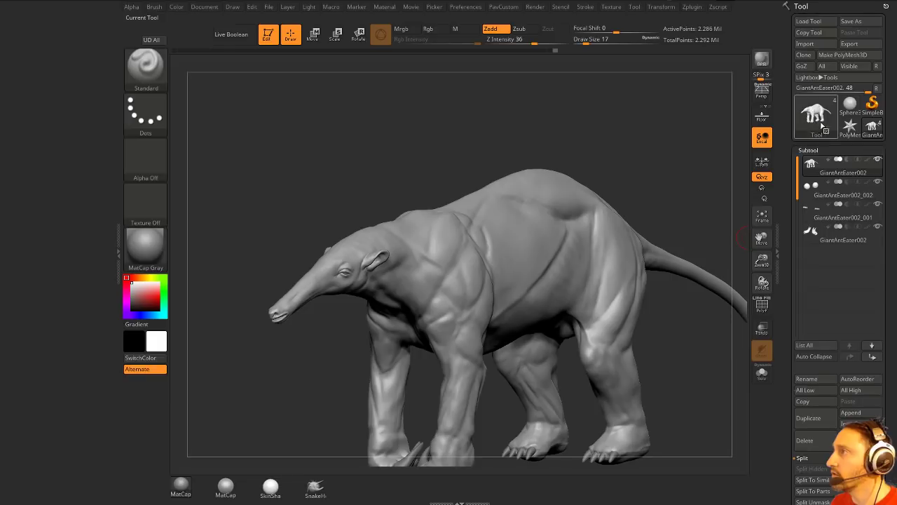
- Duplicate the anteater body subtool and hide the eye, claw and other accessory subtools
{"action": "left_click_drag", "start_coordinate": [785, 301], "coordinate": [785, 276]}
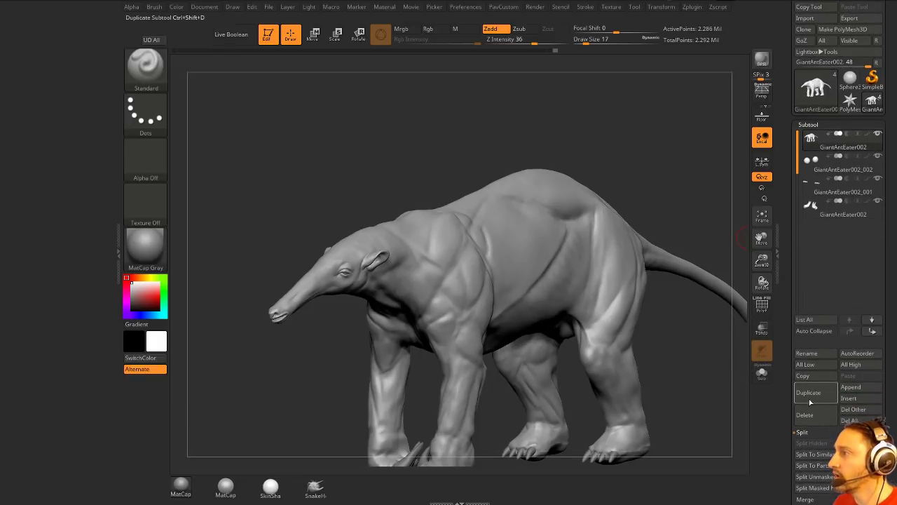
{"action": "left_click", "coordinate": [808, 401]}
{"action": "left_click", "coordinate": [877, 157], "text": "shift"}
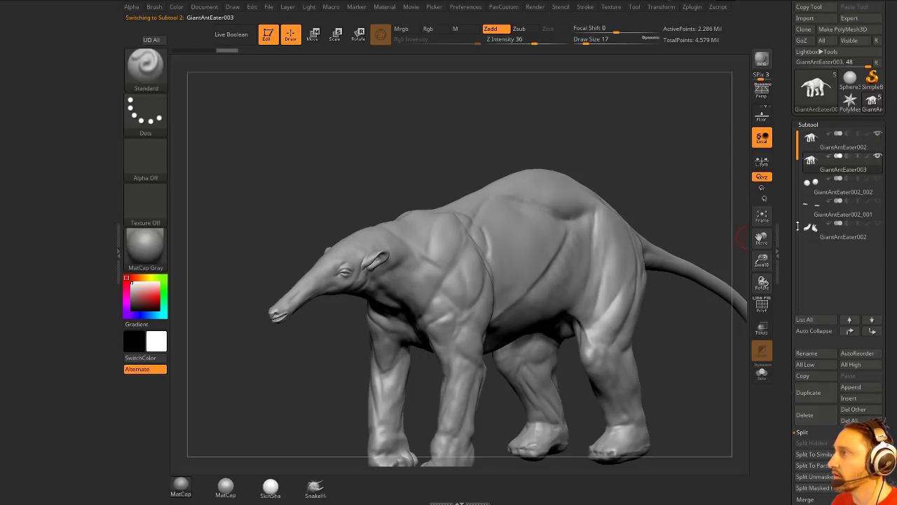
{"action": "scroll", "coordinate": [822, 122], "scroll_direction": "down", "scroll_amount": 5}
{"action": "scroll", "coordinate": [788, 247], "scroll_direction": "down", "scroll_amount": 8}
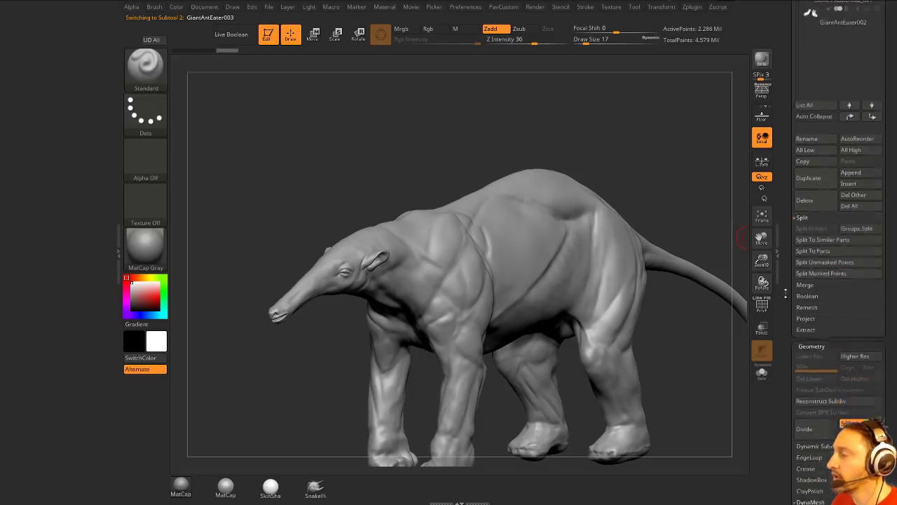
{"action": "left_click_drag", "start_coordinate": [712, 191], "coordinate": [666, 136], "text": "alt"}
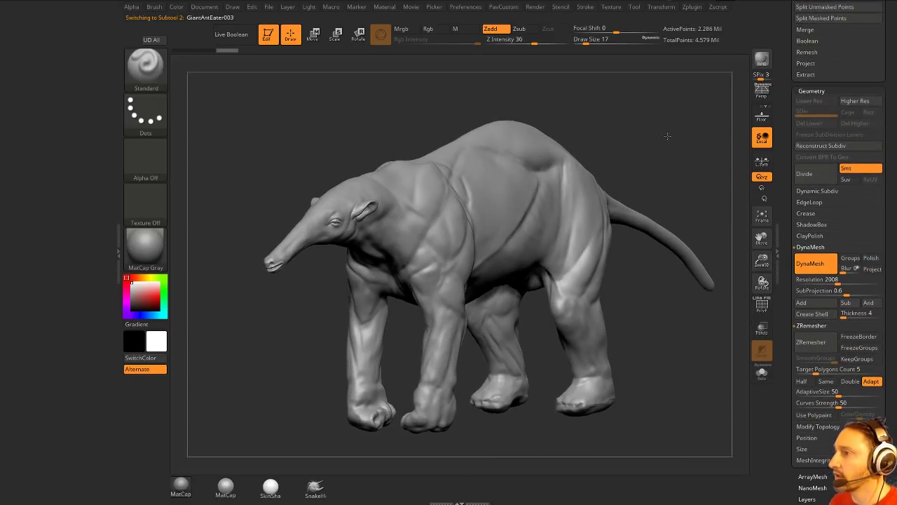
{"action": "left_click_drag", "start_coordinate": [661, 171], "coordinate": [630, 189], "text": "alt"}
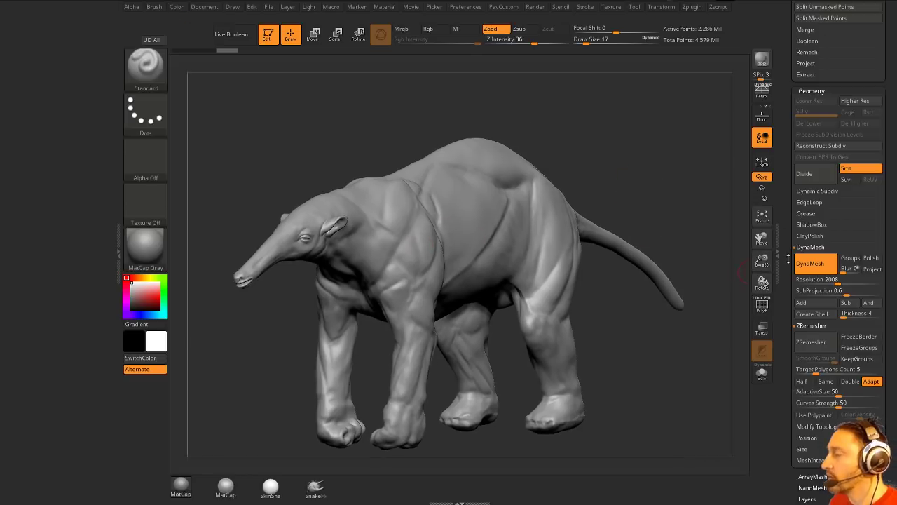
- Set ZRemesher's AdaptiveSize to 20 and enable Use Polypaint with a pink, higher color density
{"action": "scroll", "coordinate": [788, 258], "scroll_direction": "up", "scroll_amount": 8}
{"action": "scroll", "coordinate": [788, 258], "scroll_direction": "down", "scroll_amount": 2}
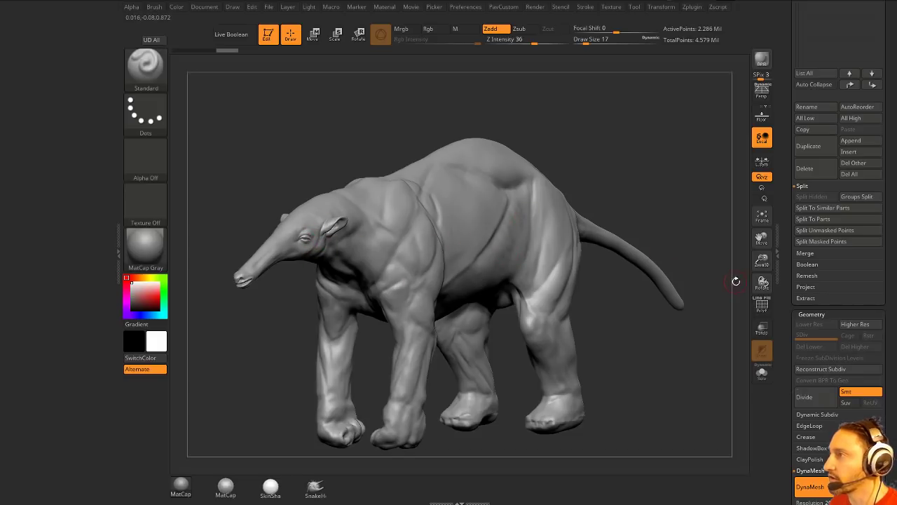
{"action": "scroll", "coordinate": [784, 313], "scroll_direction": "down", "scroll_amount": 10}
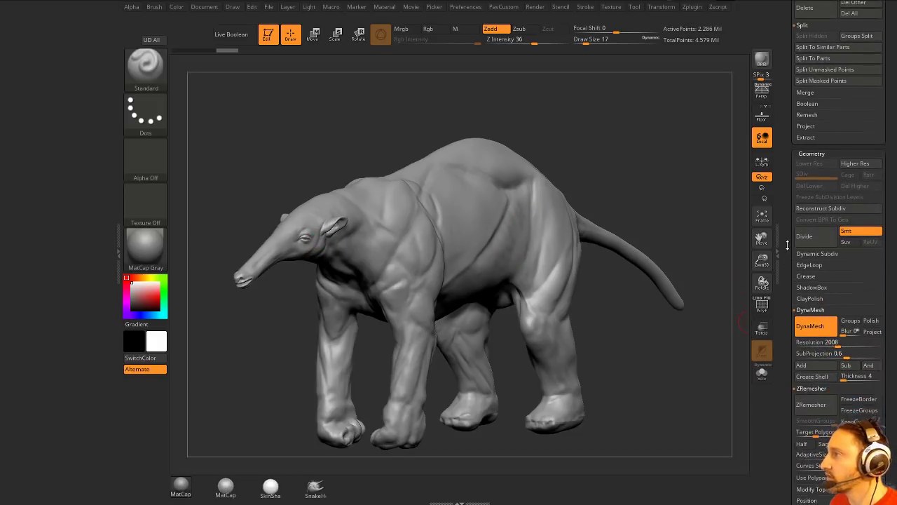
{"action": "scroll", "coordinate": [785, 223], "scroll_direction": "down", "scroll_amount": 1}
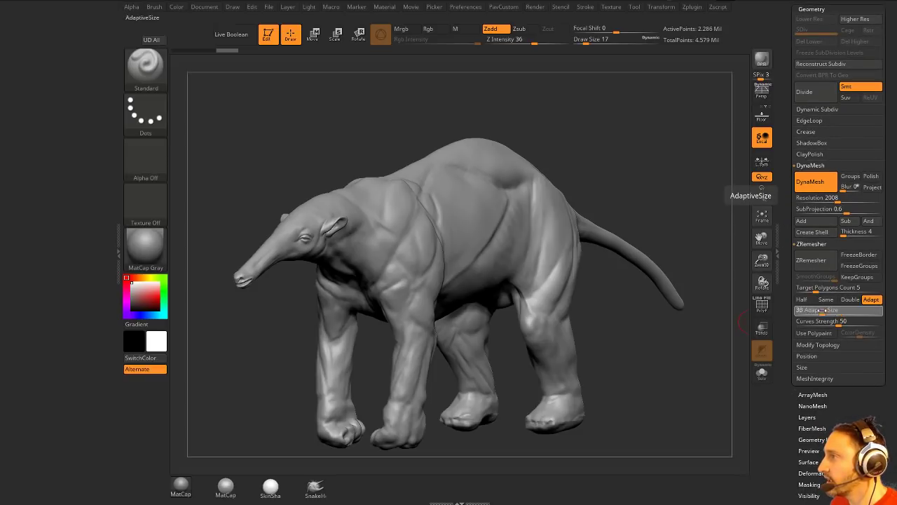
{"action": "left_click", "coordinate": [806, 310]}
{"action": "type", "text": "20"}
{"action": "key", "text": "Return"}
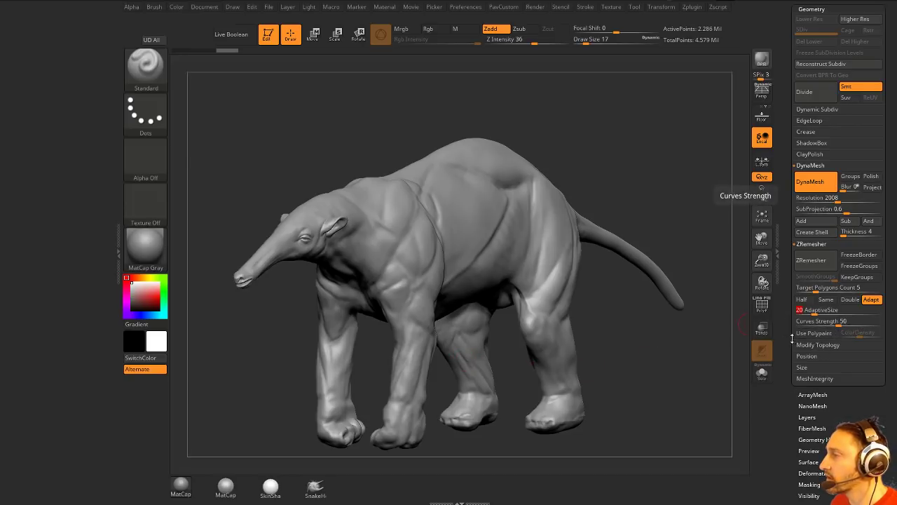
{"action": "left_click", "coordinate": [815, 334]}
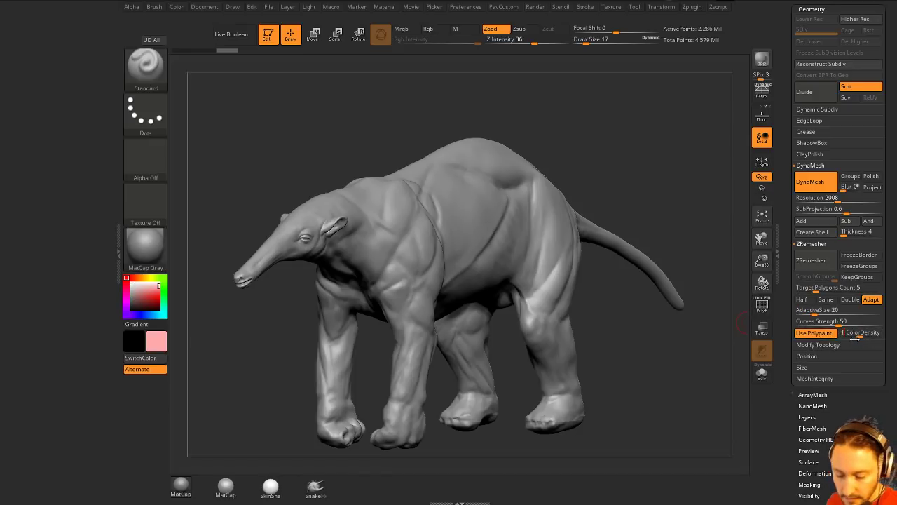
{"action": "left_click_drag", "start_coordinate": [855, 338], "coordinate": [861, 337]}
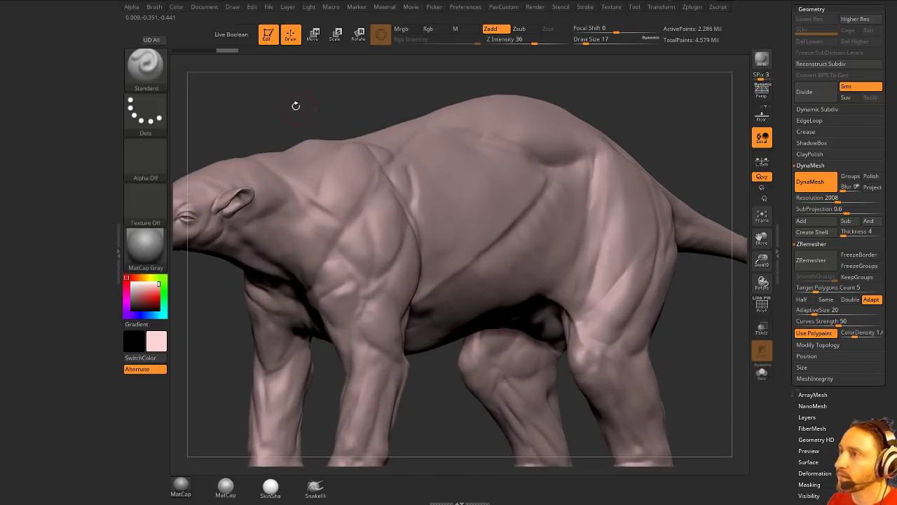
- Switch the Standard brush to Rgb only at draw size 29 and paint pink density around the eye and ear
{"action": "left_click_drag", "start_coordinate": [295, 104], "coordinate": [392, 140]}
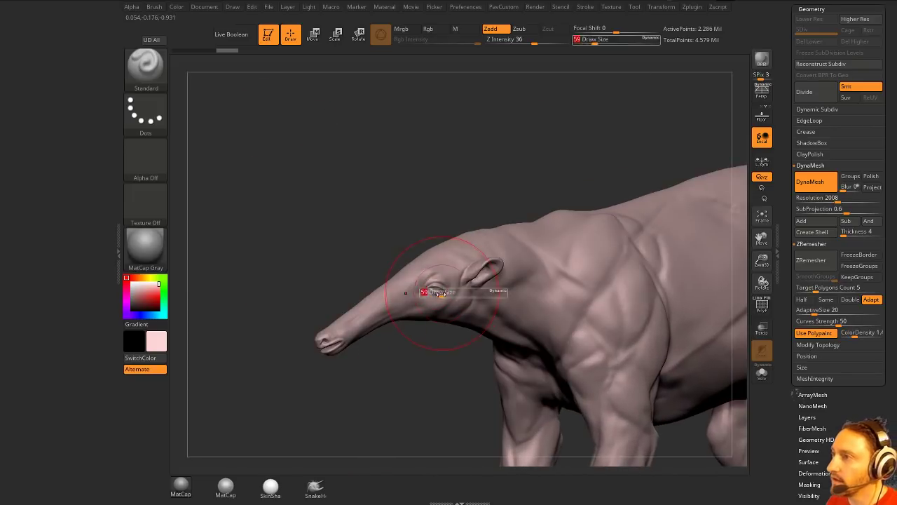
{"action": "left_click", "coordinate": [429, 29]}
{"action": "left_click", "coordinate": [490, 29]}
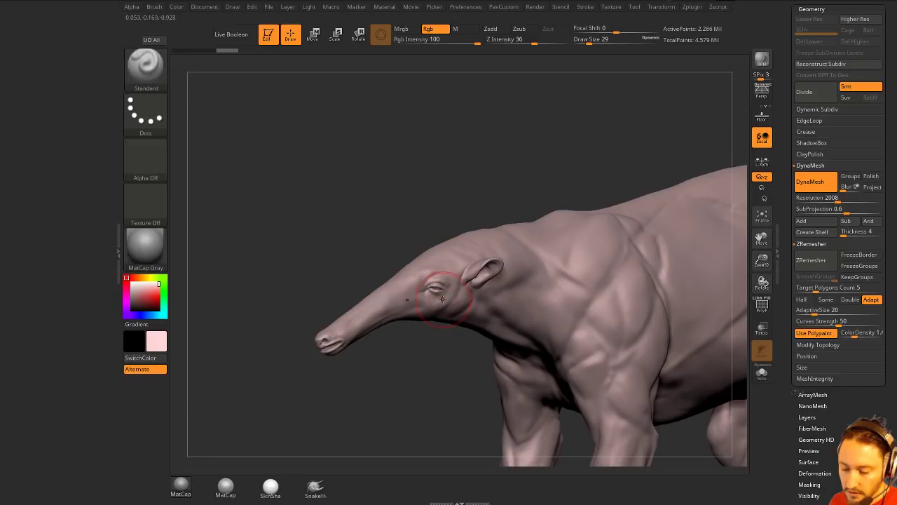
{"action": "left_click_drag", "start_coordinate": [442, 298], "coordinate": [459, 277]}
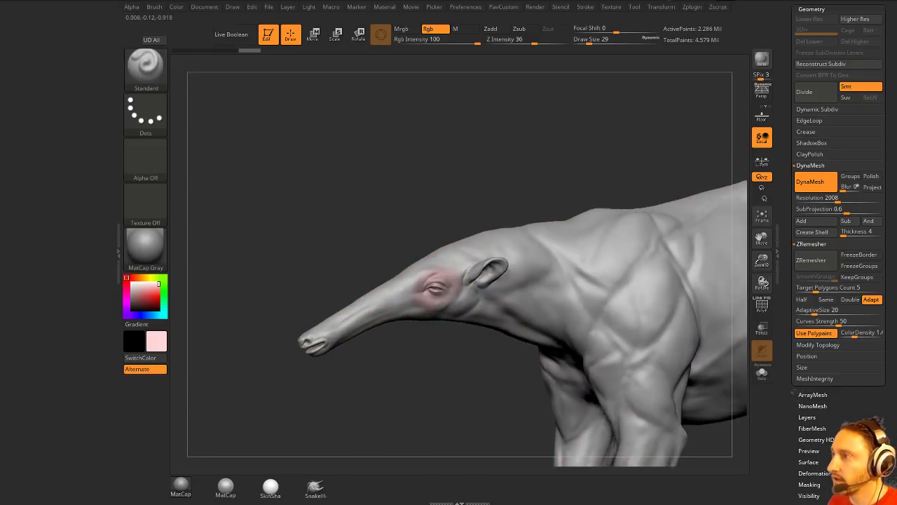
{"action": "right_click_drag", "start_coordinate": [459, 277], "coordinate": [480, 285]}
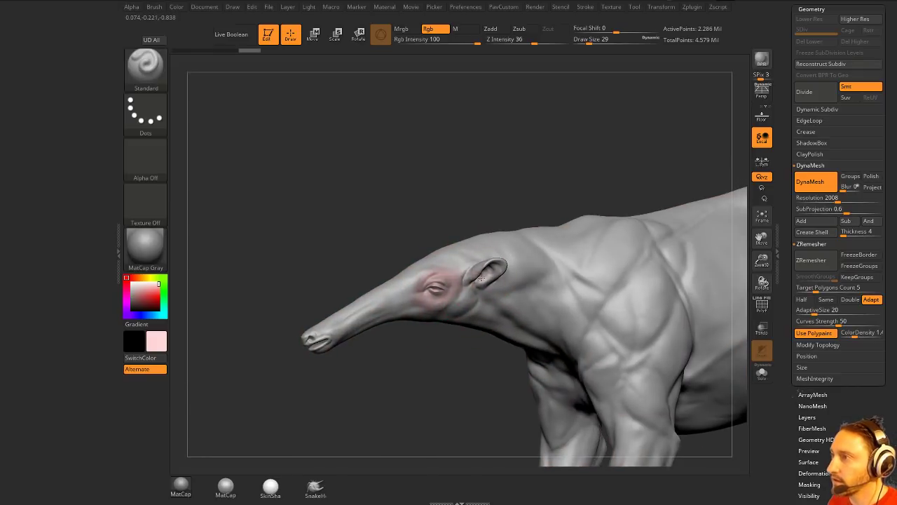
{"action": "left_click_drag", "start_coordinate": [465, 269], "coordinate": [490, 259]}
{"action": "right_click_drag", "start_coordinate": [491, 258], "coordinate": [496, 229]}
- Paint pink density polypaint over the snout, cheek, forehead and ears
{"action": "left_click_drag", "start_coordinate": [504, 251], "coordinate": [435, 262]}
{"action": "left_click_drag", "start_coordinate": [392, 372], "coordinate": [420, 364]}
{"action": "mouse_move", "coordinate": [319, 332]}
{"action": "left_mouse_down"}
{"action": "mouse_move", "coordinate": [303, 344]}
{"action": "mouse_move", "coordinate": [348, 314]}
{"action": "left_mouse_up"}
{"action": "left_click_drag", "start_coordinate": [260, 371], "coordinate": [366, 329]}
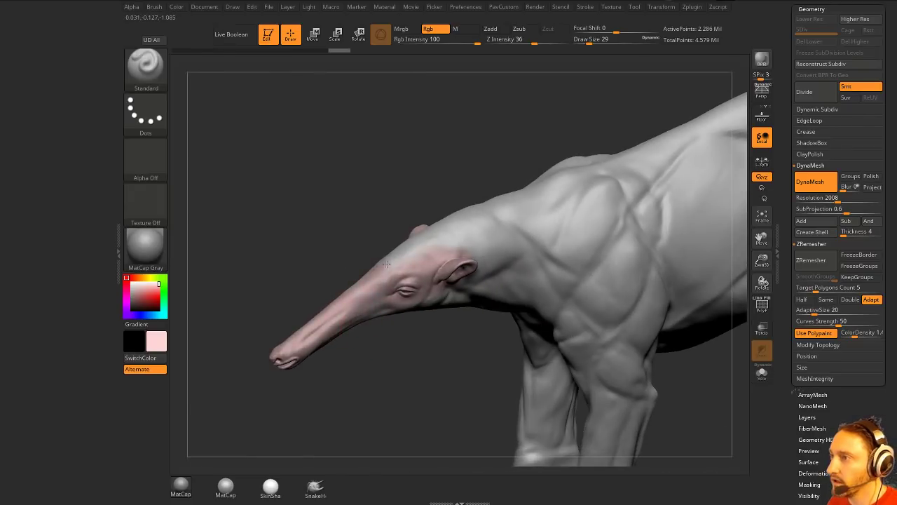
{"action": "mouse_move", "coordinate": [376, 356]}
{"action": "left_mouse_down"}
{"action": "mouse_move", "coordinate": [357, 372]}
{"action": "mouse_move", "coordinate": [344, 350]}
{"action": "left_mouse_up"}
{"action": "left_click_drag", "start_coordinate": [328, 292], "coordinate": [327, 317]}
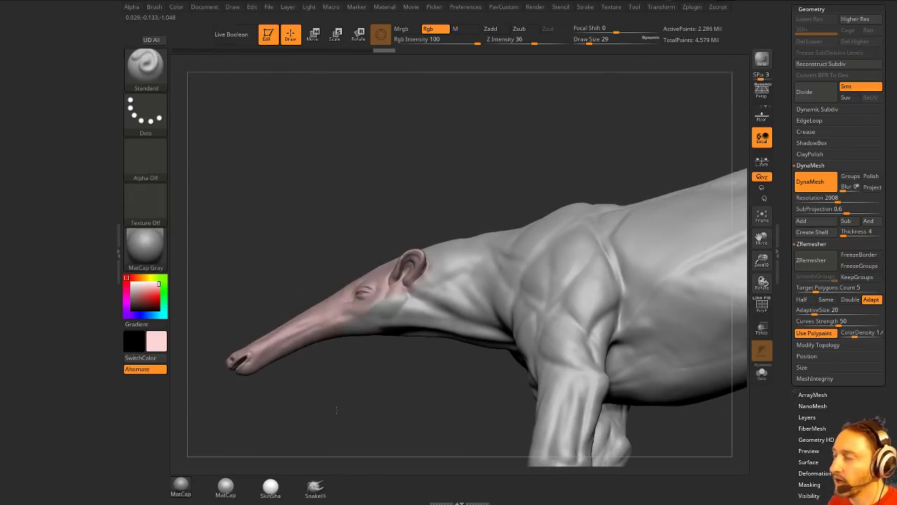
{"action": "left_click_drag", "start_coordinate": [337, 407], "coordinate": [345, 393]}
- Fill the whole head with pink polypaint by masking it with MaskLasso, inverting the mask and clearing it after the fill
{"action": "left_click", "coordinate": [151, 68], "text": "ctrl"}
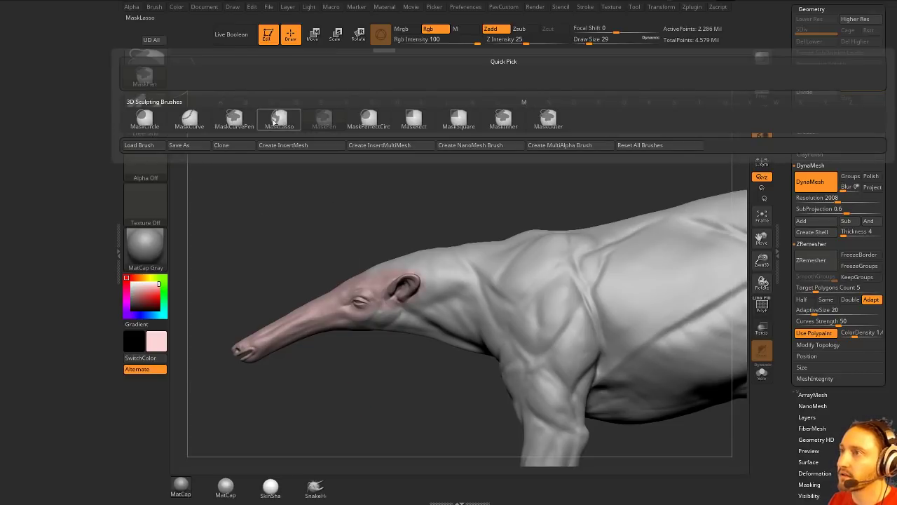
{"action": "left_click", "coordinate": [278, 121], "text": "ctrl"}
{"action": "mouse_move", "coordinate": [426, 224]}
{"action": "left_mouse_down", "text": "ctrl"}
{"action": "mouse_move", "coordinate": [218, 319]}
{"action": "mouse_move", "coordinate": [408, 359]}
{"action": "mouse_move", "coordinate": [430, 308]}
{"action": "left_mouse_up", "text": "ctrl"}
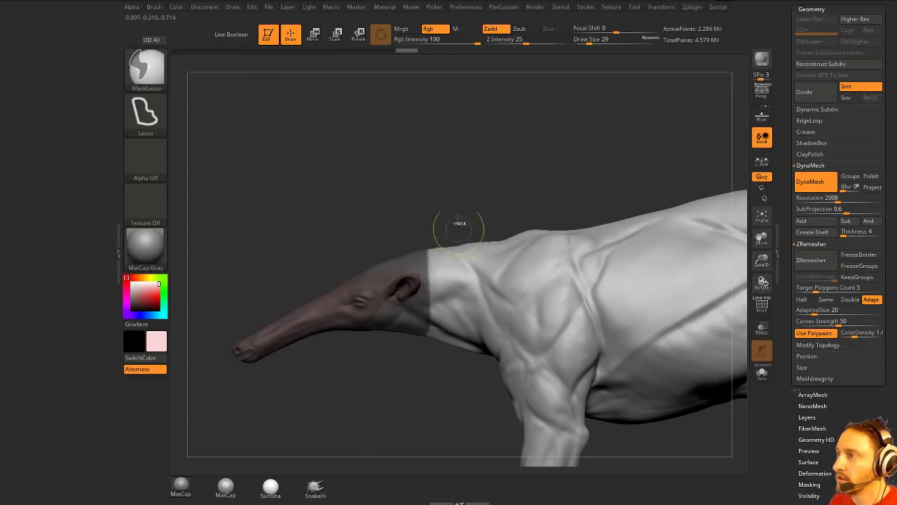
{"action": "left_click", "coordinate": [460, 225], "text": "ctrl"}
{"action": "key", "text": "ctrl+f"}
{"action": "mouse_move", "coordinate": [459, 194]}
{"action": "left_mouse_down", "text": "ctrl"}
{"action": "mouse_move", "coordinate": [446, 167]}
{"action": "mouse_move", "coordinate": [442, 199]}
{"action": "mouse_move", "coordinate": [463, 238]}
{"action": "left_mouse_up", "text": "ctrl"}
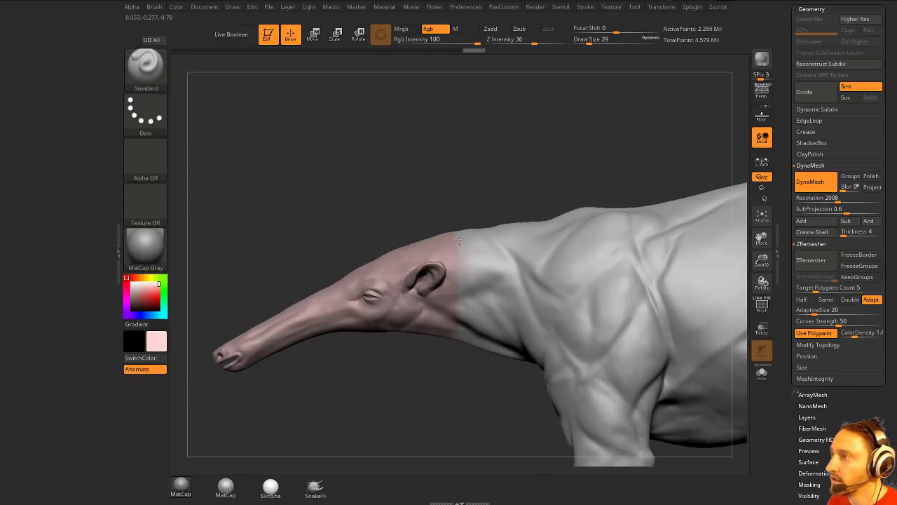
- Touch up the pink boundary across the neck behind the ears with pink and the neutral density color
{"action": "mouse_move", "coordinate": [448, 293]}
{"action": "left_mouse_down"}
{"action": "mouse_move", "coordinate": [459, 298]}
{"action": "mouse_move", "coordinate": [459, 241]}
{"action": "mouse_move", "coordinate": [475, 269]}
{"action": "left_mouse_up"}
{"action": "key", "text": "c"}
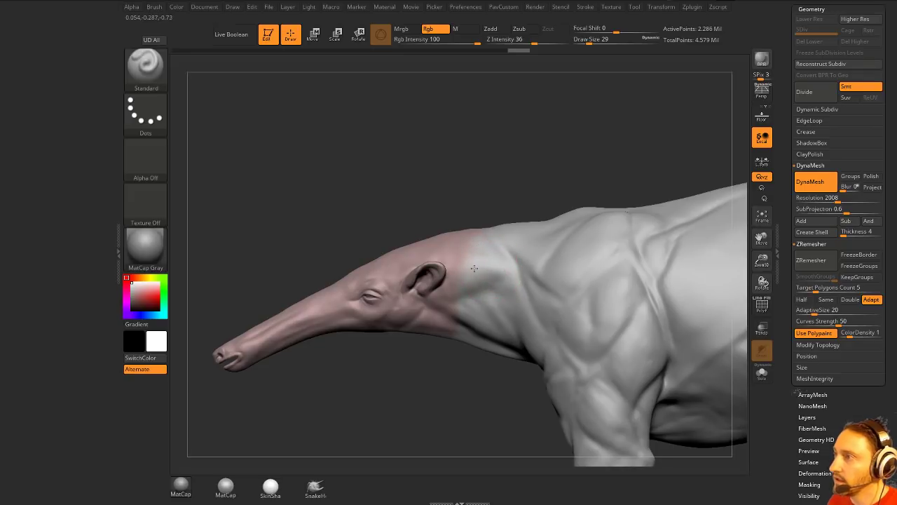
{"action": "left_click_drag", "start_coordinate": [514, 151], "coordinate": [557, 210]}
{"action": "left_click_drag", "start_coordinate": [466, 199], "coordinate": [450, 231]}
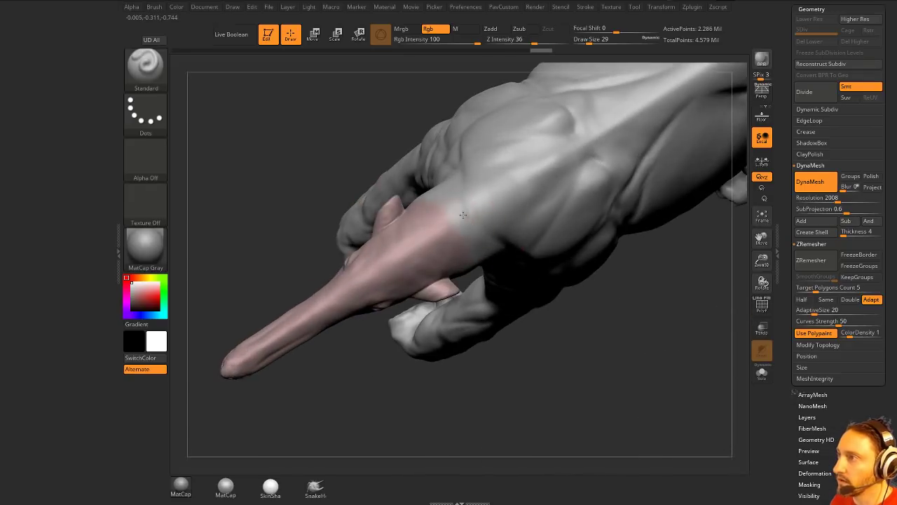
- Isolate the duplicated anteater body with Solo, with the front feet in close view
{"action": "mouse_move", "coordinate": [520, 370]}
{"action": "left_mouse_down"}
{"action": "mouse_move", "coordinate": [633, 292]}
{"action": "mouse_move", "coordinate": [554, 386]}
{"action": "mouse_move", "coordinate": [448, 343]}
{"action": "left_mouse_up"}
{"action": "left_click_drag", "start_coordinate": [694, 382], "coordinate": [627, 190], "text": "alt"}
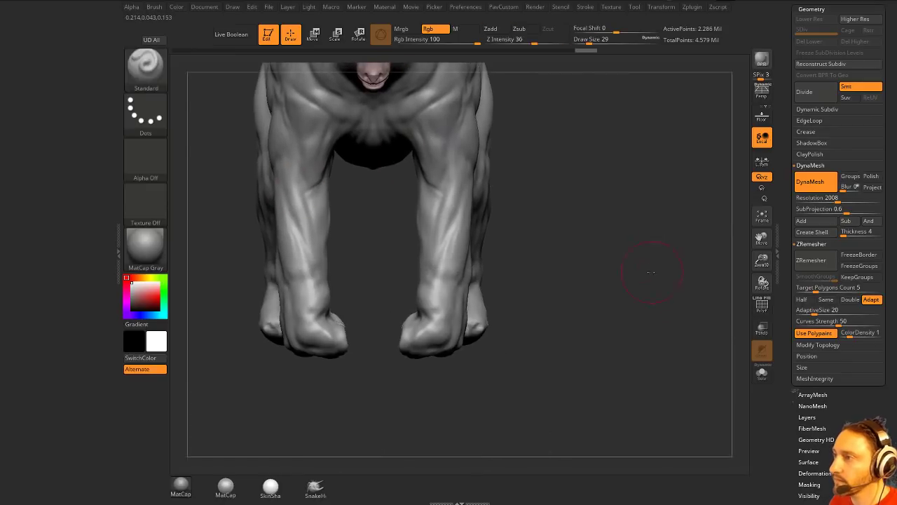
{"action": "left_click_drag", "start_coordinate": [676, 263], "coordinate": [546, 278]}
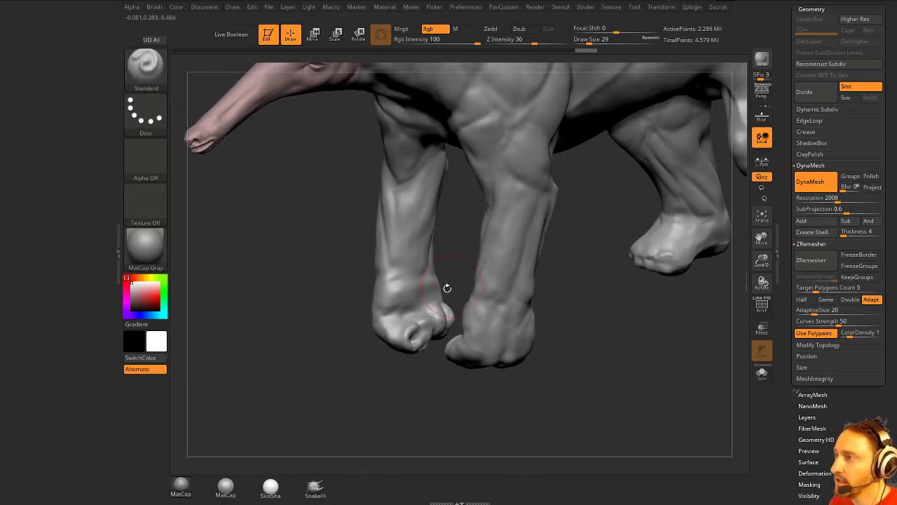
{"action": "left_click_drag", "start_coordinate": [421, 321], "coordinate": [437, 337], "text": "shift"}
{"action": "mouse_move", "coordinate": [436, 390]}
{"action": "left_mouse_down"}
{"action": "mouse_move", "coordinate": [411, 406]}
{"action": "mouse_move", "coordinate": [413, 416]}
{"action": "left_mouse_up"}
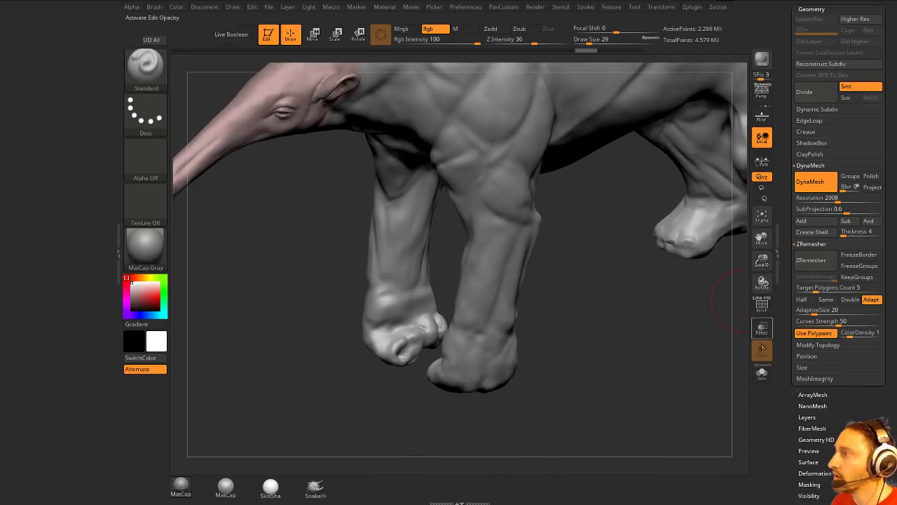
{"action": "left_click", "coordinate": [761, 373]}
{"action": "scroll", "coordinate": [779, 415], "scroll_direction": "up", "scroll_amount": 5}
{"action": "scroll", "coordinate": [779, 416], "scroll_direction": "up", "scroll_amount": 5}
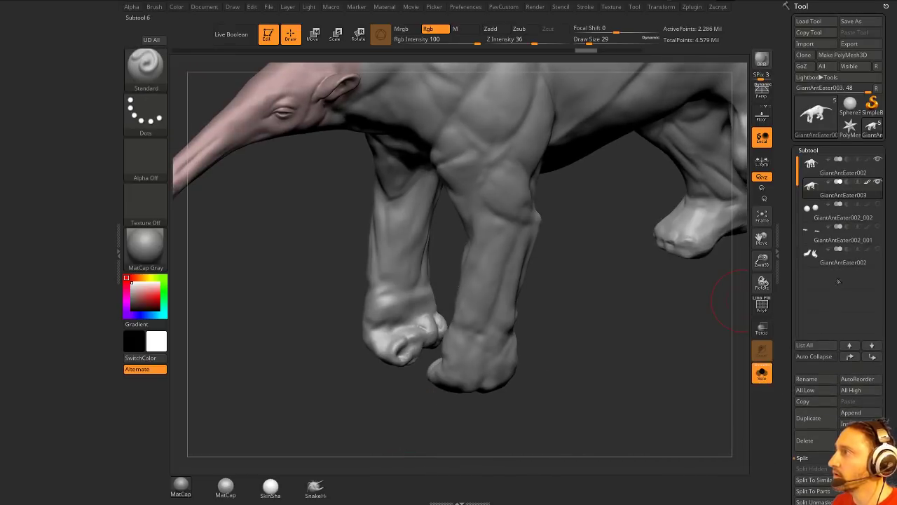
- Set the draw size to 31 and sample the pink density color from the head for painting the paws
{"action": "mouse_move", "coordinate": [261, 327]}
{"action": "left_mouse_down"}
{"action": "mouse_move", "coordinate": [315, 334]}
{"action": "mouse_move", "coordinate": [380, 360]}
{"action": "left_mouse_up"}
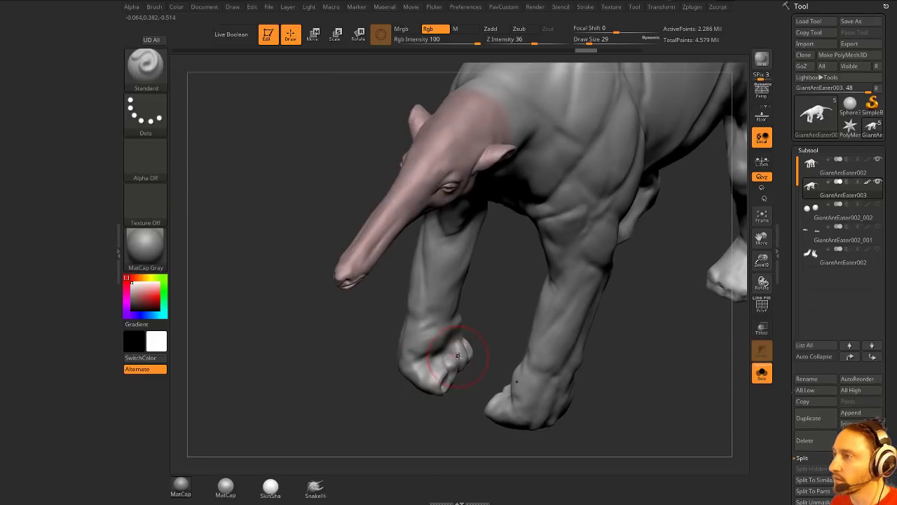
{"action": "mouse_move", "coordinate": [410, 430]}
{"action": "left_mouse_down"}
{"action": "mouse_move", "coordinate": [396, 417]}
{"action": "mouse_move", "coordinate": [398, 396]}
{"action": "left_mouse_up"}
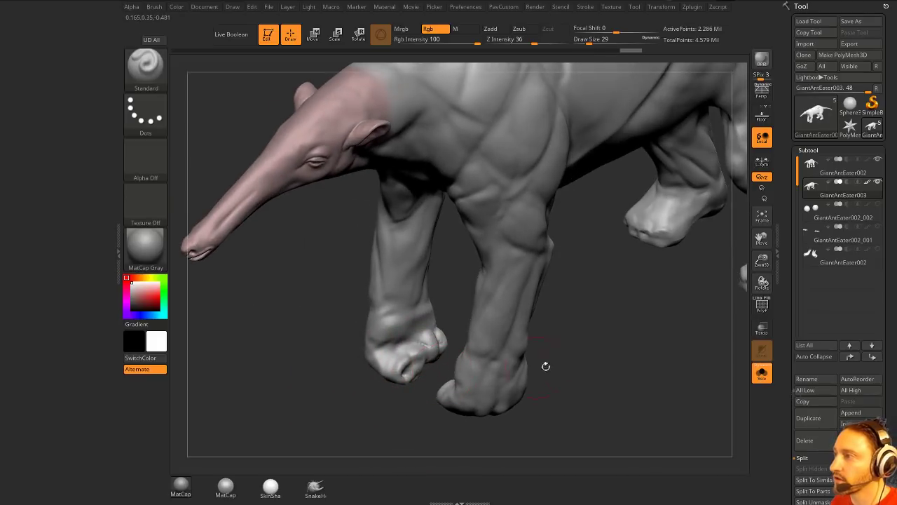
{"action": "left_click_drag", "start_coordinate": [667, 363], "coordinate": [623, 359]}
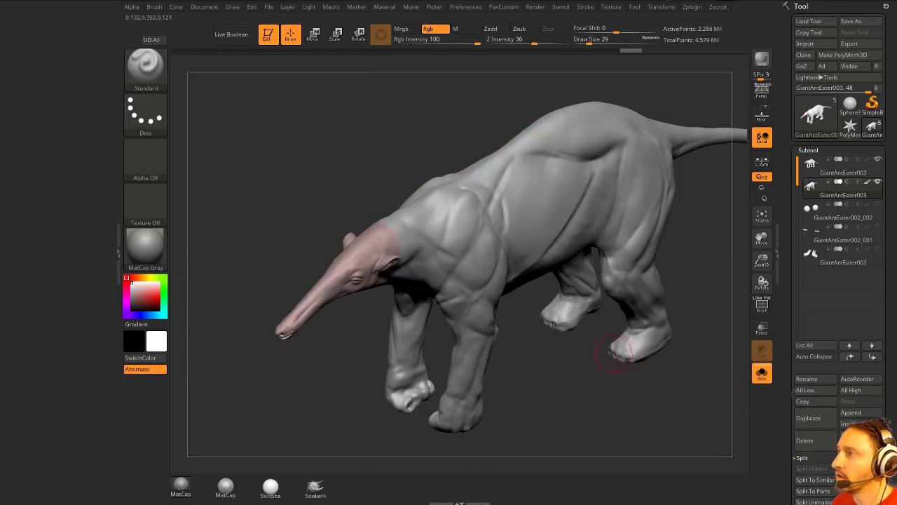
{"action": "key", "text": "s"}
{"action": "left_click_drag", "start_coordinate": [496, 292], "coordinate": [499, 293]}
{"action": "left_click_drag", "start_coordinate": [411, 372], "coordinate": [421, 394]}
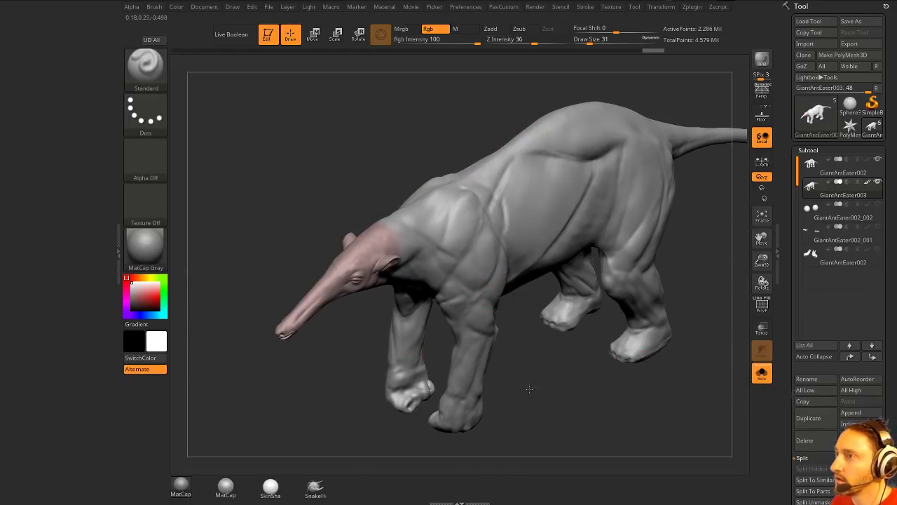
{"action": "left_click_drag", "start_coordinate": [529, 387], "coordinate": [548, 383], "text": "alt"}
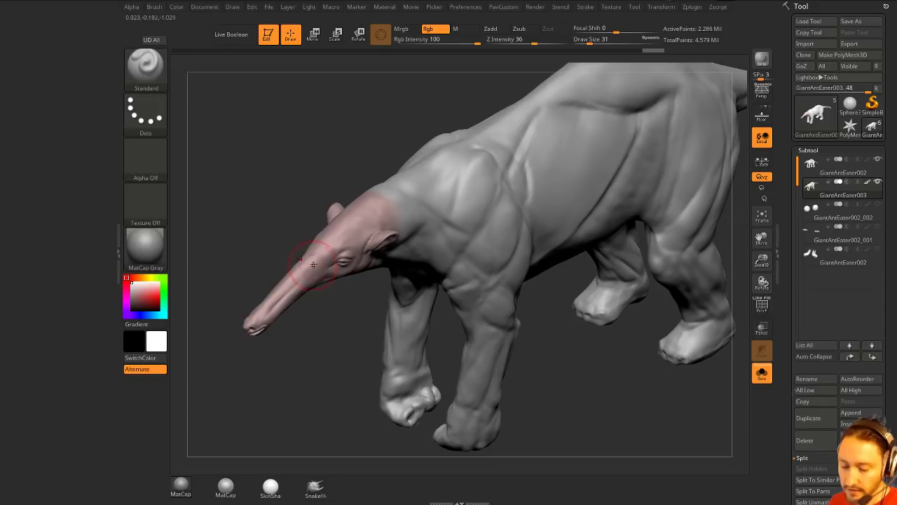
{"action": "key", "text": "c"}
{"action": "mouse_move", "coordinate": [294, 334]}
{"action": "left_mouse_down", "text": "alt"}
{"action": "mouse_move", "coordinate": [289, 292]}
{"action": "mouse_move", "coordinate": [294, 324]}
{"action": "left_mouse_up", "text": "alt"}
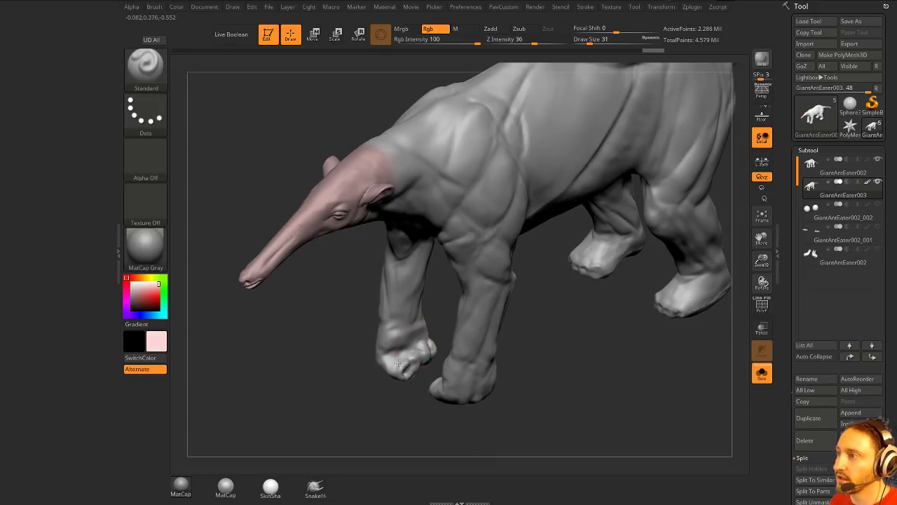
- Paint pink density polypaint over the front paws and hind feet, including their soles and toes
{"action": "left_click_drag", "start_coordinate": [404, 363], "coordinate": [425, 346]}
{"action": "left_click_drag", "start_coordinate": [315, 378], "coordinate": [456, 343]}
{"action": "right_click_drag", "start_coordinate": [388, 356], "coordinate": [382, 295]}
{"action": "left_click_drag", "start_coordinate": [312, 287], "coordinate": [310, 306]}
{"action": "mouse_move", "coordinate": [363, 279]}
{"action": "right_mouse_down"}
{"action": "mouse_move", "coordinate": [309, 280]}
{"action": "mouse_move", "coordinate": [298, 297]}
{"action": "right_mouse_up"}
{"action": "left_click_drag", "start_coordinate": [328, 295], "coordinate": [360, 280]}
{"action": "right_click_drag", "start_coordinate": [358, 280], "coordinate": [612, 317]}
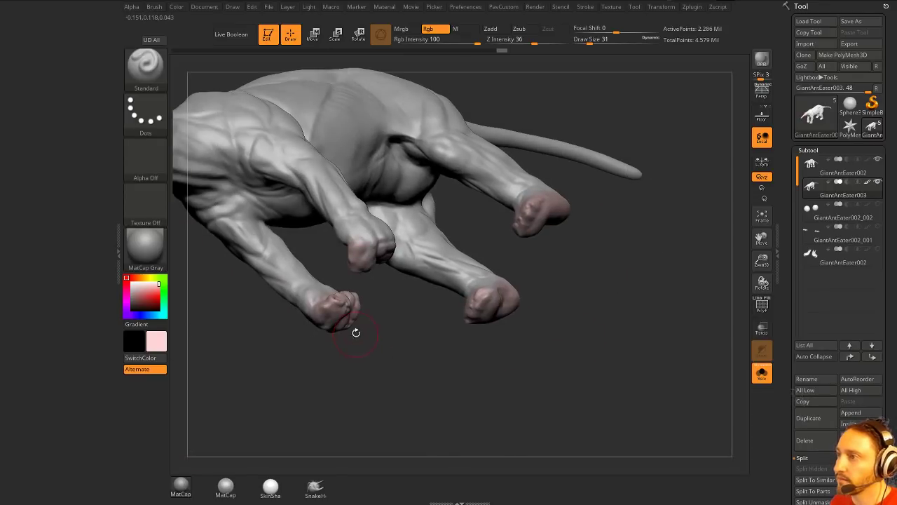
{"action": "right_click_drag", "start_coordinate": [399, 317], "coordinate": [358, 239]}
{"action": "right_click_drag", "start_coordinate": [430, 276], "coordinate": [378, 261]}
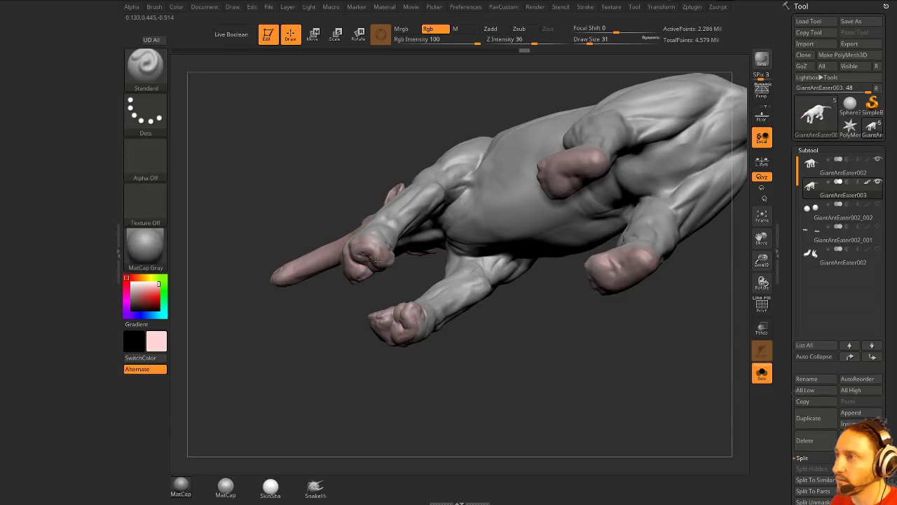
{"action": "right_click_drag", "start_coordinate": [302, 309], "coordinate": [359, 262]}
{"action": "right_click_drag", "start_coordinate": [413, 291], "coordinate": [521, 307]}
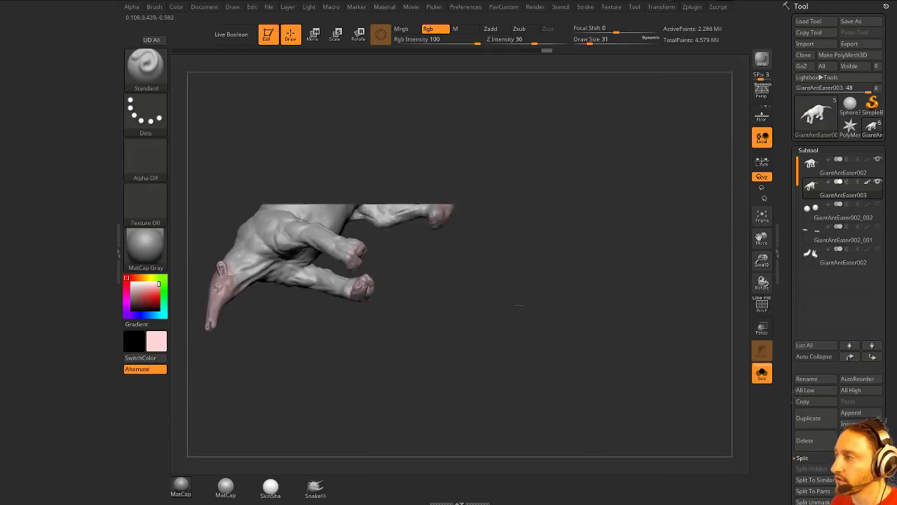
- Try a ZRemesher polypaint color density of 0.25 with a test stroke on the body, and undo the stroke
{"action": "left_click_drag", "start_coordinate": [784, 309], "coordinate": [791, 190]}
{"action": "right_click_drag", "start_coordinate": [669, 292], "coordinate": [665, 359]}
{"action": "right_click_drag", "start_coordinate": [670, 318], "coordinate": [689, 302]}
{"action": "left_click", "coordinate": [856, 353]}
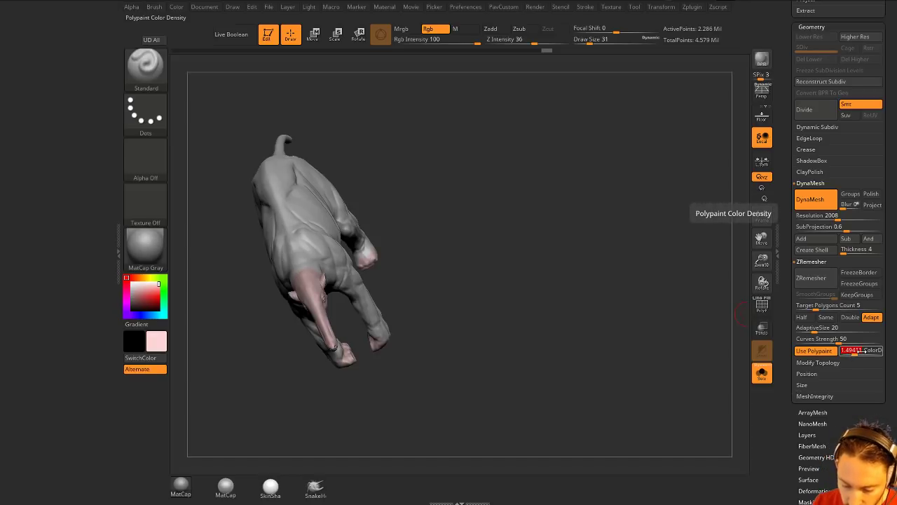
{"action": "type", "text": ".25"}
{"action": "key", "text": "Return"}
{"action": "mouse_move", "coordinate": [435, 177]}
{"action": "right_mouse_down"}
{"action": "mouse_move", "coordinate": [503, 173]}
{"action": "mouse_move", "coordinate": [515, 196]}
{"action": "right_mouse_up"}
{"action": "left_click_drag", "start_coordinate": [365, 257], "coordinate": [324, 216]}
{"action": "mouse_move", "coordinate": [550, 234]}
{"action": "right_mouse_down"}
{"action": "mouse_move", "coordinate": [594, 181]}
{"action": "mouse_move", "coordinate": [535, 208]}
{"action": "mouse_move", "coordinate": [450, 269]}
{"action": "right_mouse_up"}
{"action": "key", "text": "ctrl+z"}
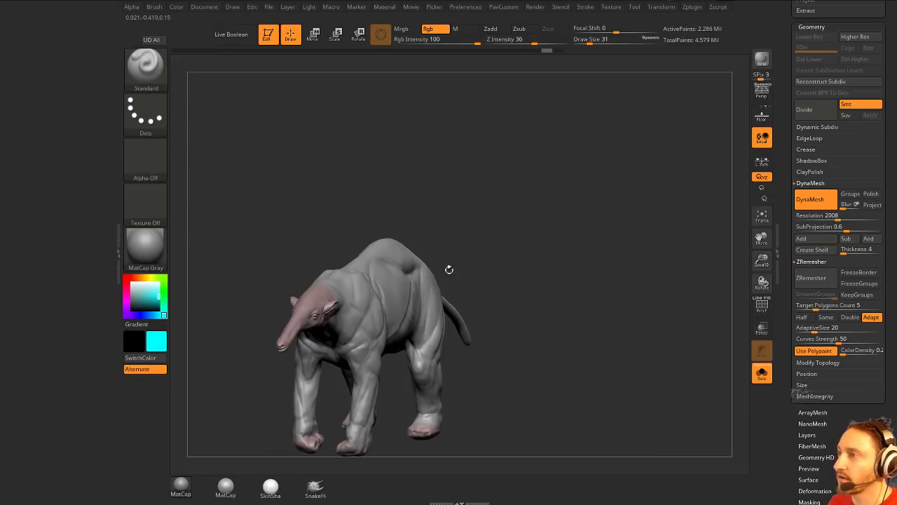
- Resample the pink density color from the painted feet, touch up the hind foot, and check the paint around the paws
{"action": "right_click_drag", "start_coordinate": [553, 232], "coordinate": [619, 174], "text": "alt"}
{"action": "right_click_drag", "start_coordinate": [619, 175], "coordinate": [690, 181], "text": "ctrl"}
{"action": "right_click_drag", "start_coordinate": [275, 348], "coordinate": [295, 350], "text": "alt"}
{"action": "right_click_drag", "start_coordinate": [295, 350], "coordinate": [578, 271]}
{"action": "right_click_drag", "start_coordinate": [652, 346], "coordinate": [583, 282], "text": "alt"}
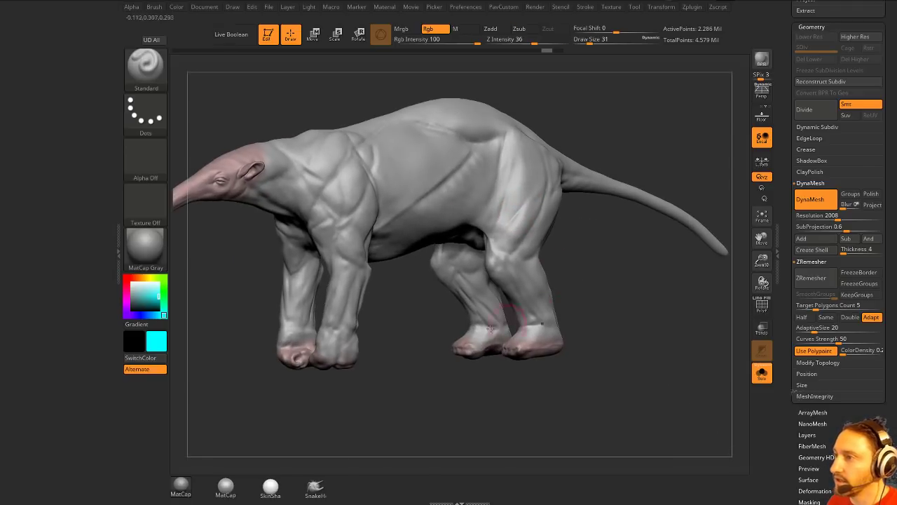
{"action": "key", "text": "c"}
{"action": "right_click_drag", "start_coordinate": [573, 344], "coordinate": [580, 322], "text": "alt"}
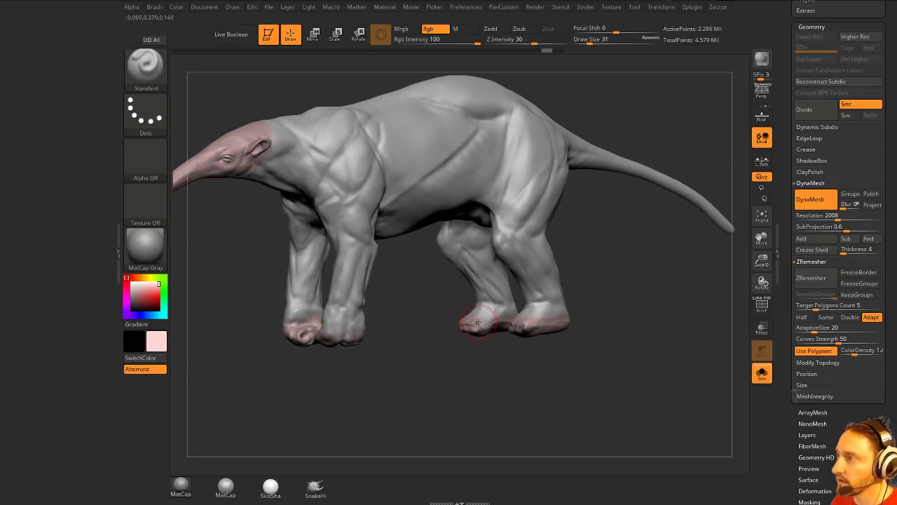
{"action": "right_click_drag", "start_coordinate": [497, 381], "coordinate": [501, 298]}
{"action": "left_click_drag", "start_coordinate": [502, 300], "coordinate": [482, 310]}
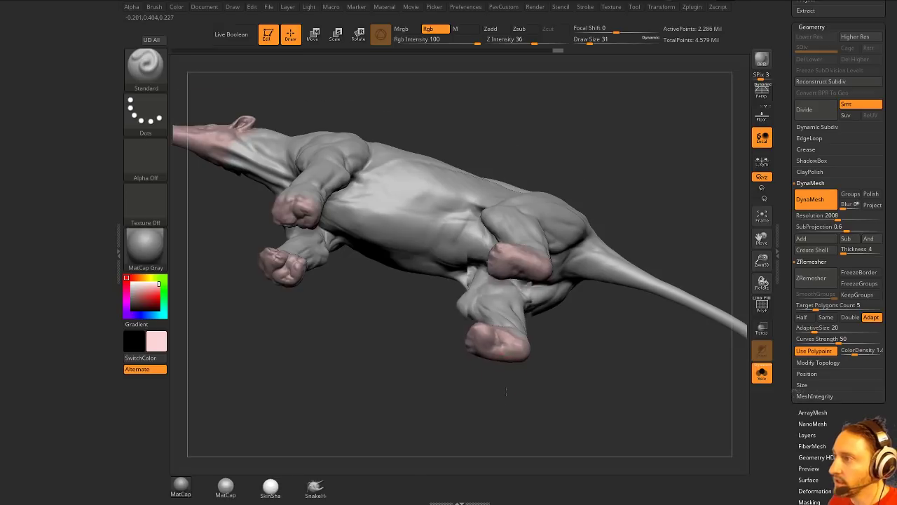
{"action": "mouse_move", "coordinate": [484, 310]}
{"action": "right_mouse_down"}
{"action": "mouse_move", "coordinate": [529, 362]}
{"action": "mouse_move", "coordinate": [501, 330]}
{"action": "mouse_move", "coordinate": [477, 328]}
{"action": "right_mouse_up"}
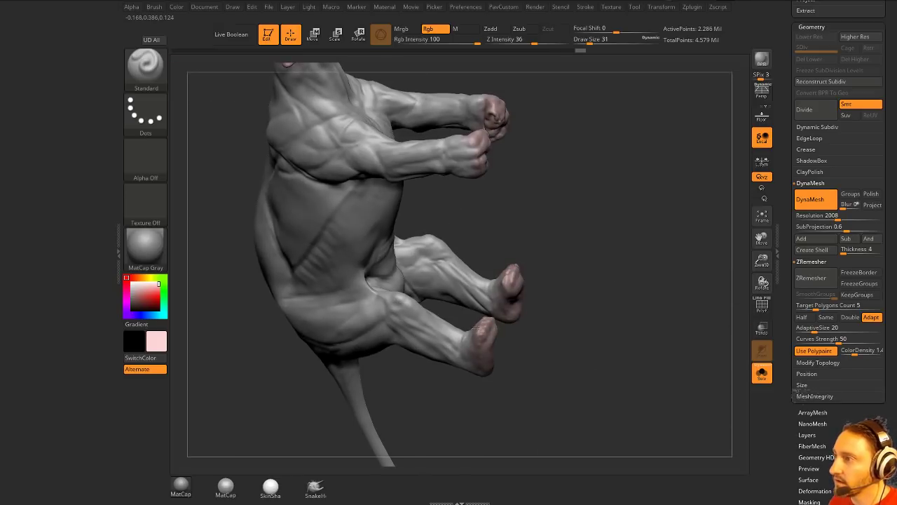
{"action": "mouse_move", "coordinate": [565, 308]}
{"action": "right_mouse_down"}
{"action": "mouse_move", "coordinate": [538, 249]}
{"action": "mouse_move", "coordinate": [605, 204]}
{"action": "mouse_move", "coordinate": [402, 269]}
{"action": "right_mouse_up"}
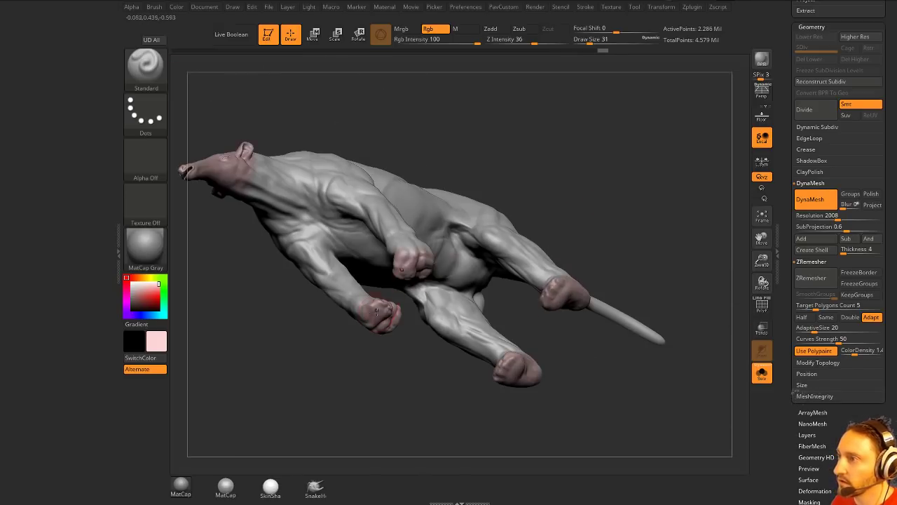
{"action": "mouse_move", "coordinate": [379, 329]}
{"action": "right_mouse_down"}
{"action": "mouse_move", "coordinate": [444, 330]}
{"action": "mouse_move", "coordinate": [403, 289]}
{"action": "right_mouse_up"}
{"action": "mouse_move", "coordinate": [388, 357]}
{"action": "right_mouse_down"}
{"action": "mouse_move", "coordinate": [531, 270]}
{"action": "mouse_move", "coordinate": [623, 322]}
{"action": "mouse_move", "coordinate": [651, 150]}
{"action": "mouse_move", "coordinate": [609, 183]}
{"action": "mouse_move", "coordinate": [668, 170]}
{"action": "mouse_move", "coordinate": [669, 185]}
{"action": "mouse_move", "coordinate": [678, 166]}
{"action": "right_mouse_up"}
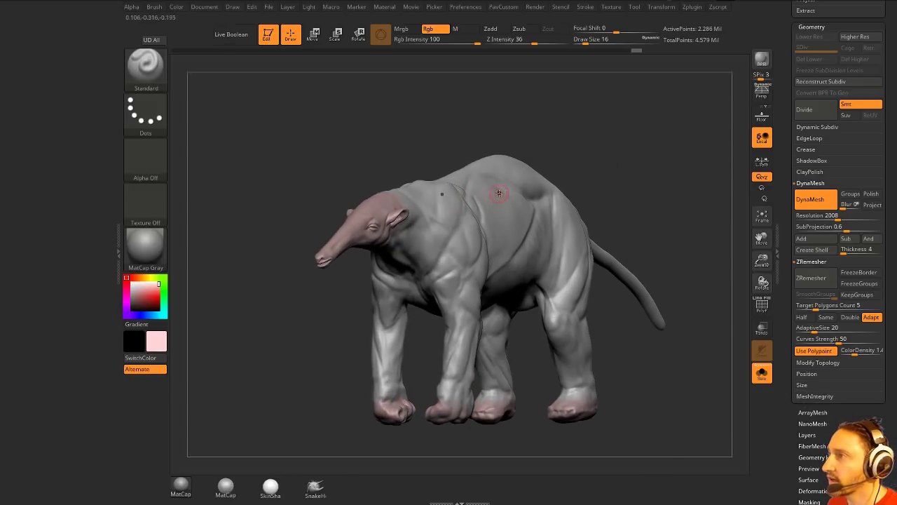
- Run ZRemesher on the painted anteater body with Use Polypaint and Adapt active and a target polygons count of 5
{"action": "mouse_move", "coordinate": [499, 194]}
{"action": "right_mouse_down"}
{"action": "mouse_move", "coordinate": [600, 164]}
{"action": "mouse_move", "coordinate": [470, 261]}
{"action": "mouse_move", "coordinate": [473, 276]}
{"action": "mouse_move", "coordinate": [689, 223]}
{"action": "right_mouse_up"}
{"action": "left_click_drag", "start_coordinate": [790, 245], "coordinate": [789, 174]}
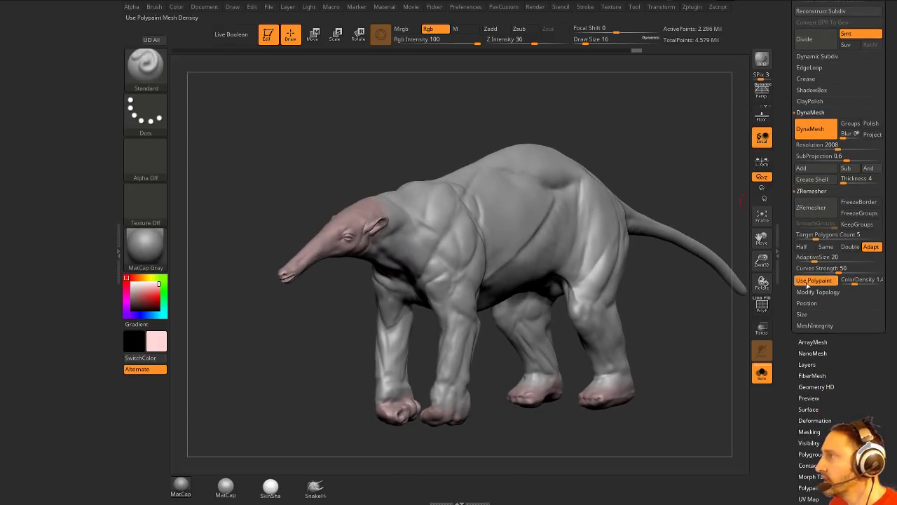
{"action": "left_click", "coordinate": [811, 208]}
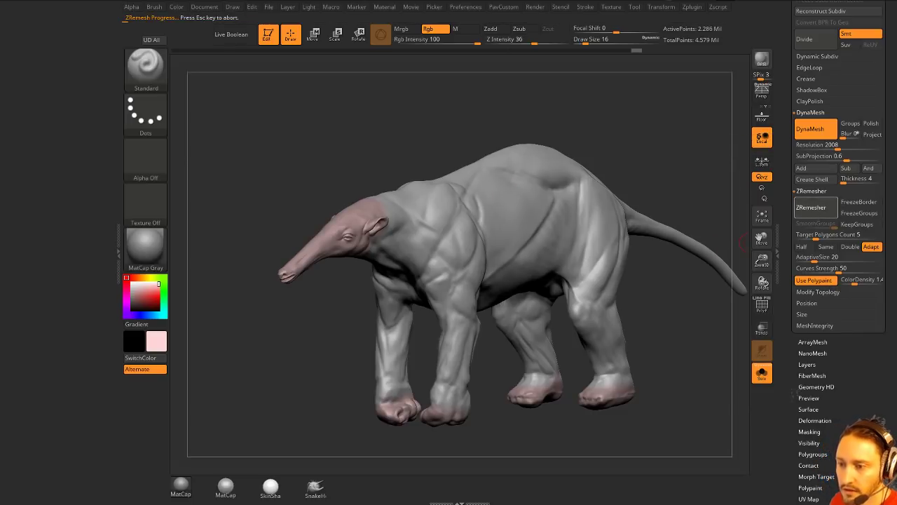
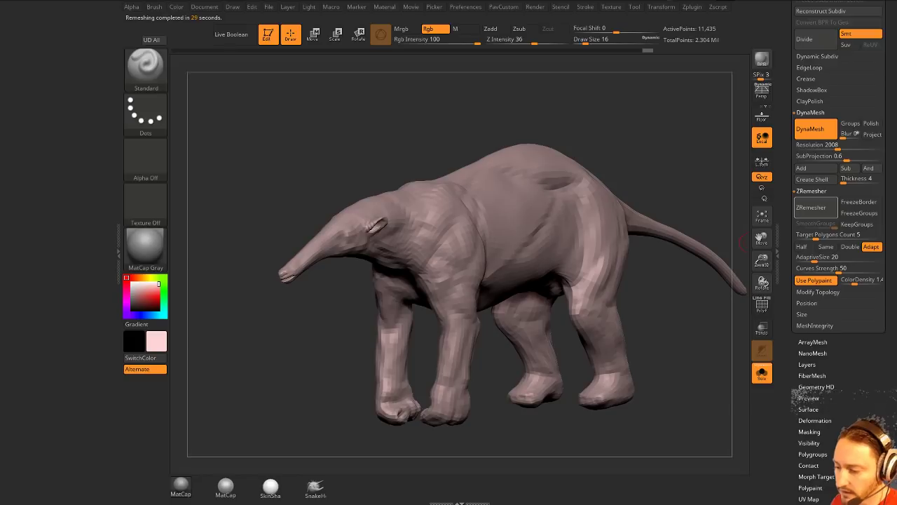
- Switch to the web browser and look through the ZBrush tutorial playlists on the YouTube channel
{"action": "key", "text": "alt+Tab"}
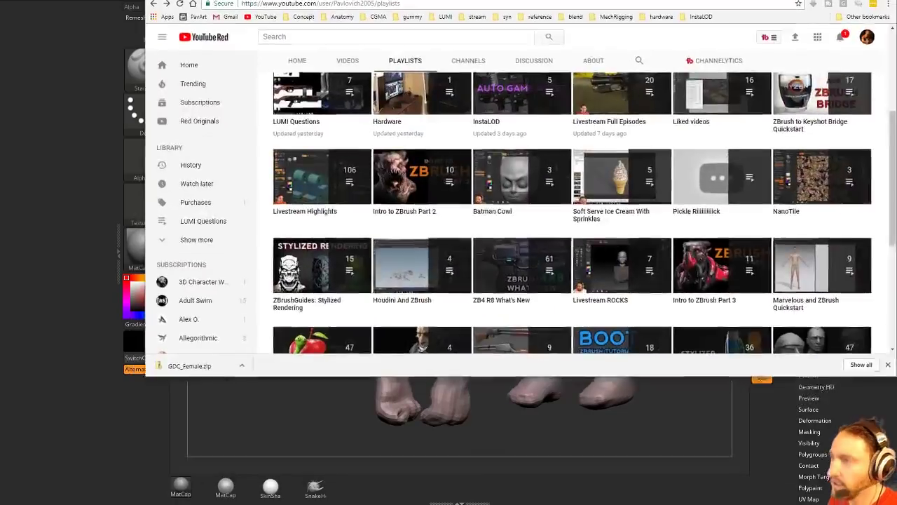
{"action": "scroll", "coordinate": [581, 267], "scroll_direction": "down", "scroll_amount": 3}
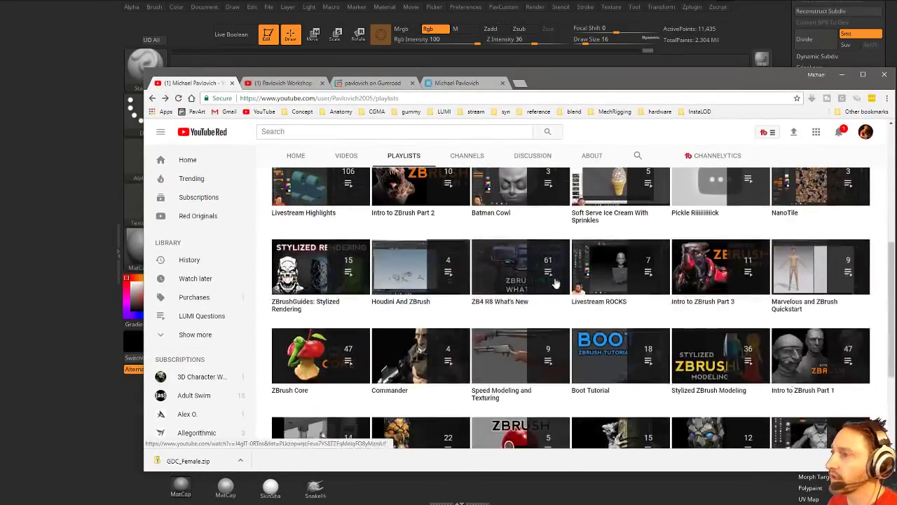
{"action": "scroll", "coordinate": [501, 266], "scroll_direction": "down", "scroll_amount": 1}
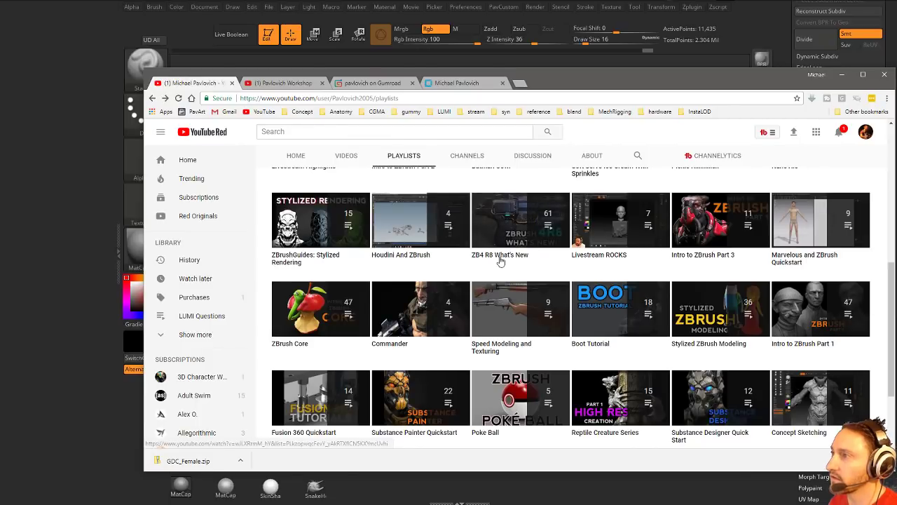
- Look through the ZBrush tutorial products on the Gumroad profile page, and minimize the browser to return to ZBrush
{"action": "left_click", "coordinate": [339, 90]}
{"action": "scroll", "coordinate": [414, 325], "scroll_direction": "up", "scroll_amount": 15}
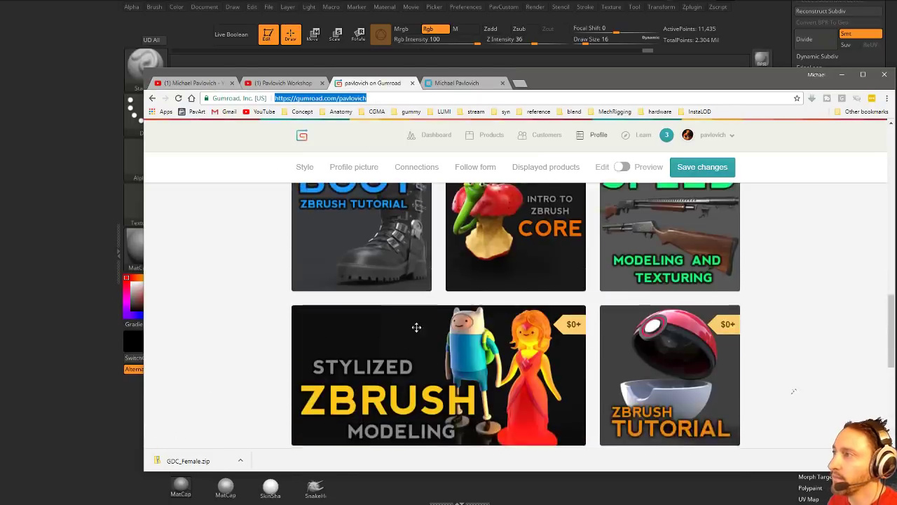
{"action": "scroll", "coordinate": [528, 270], "scroll_direction": "down", "scroll_amount": 4}
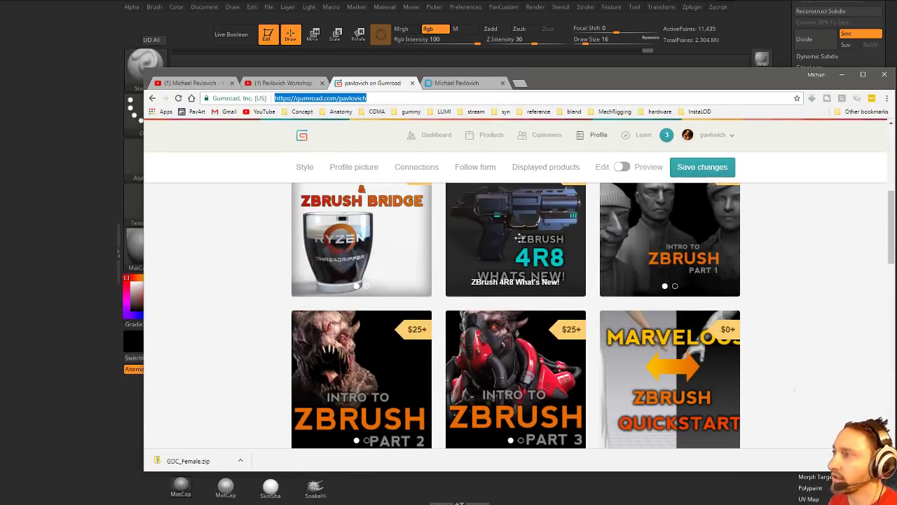
{"action": "scroll", "coordinate": [536, 231], "scroll_direction": "up", "scroll_amount": 1}
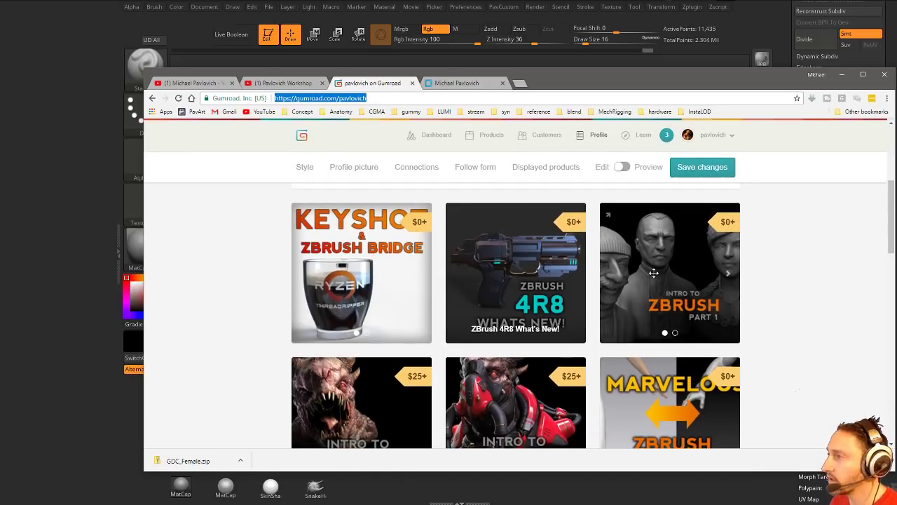
{"action": "scroll", "coordinate": [653, 272], "scroll_direction": "down", "scroll_amount": 8}
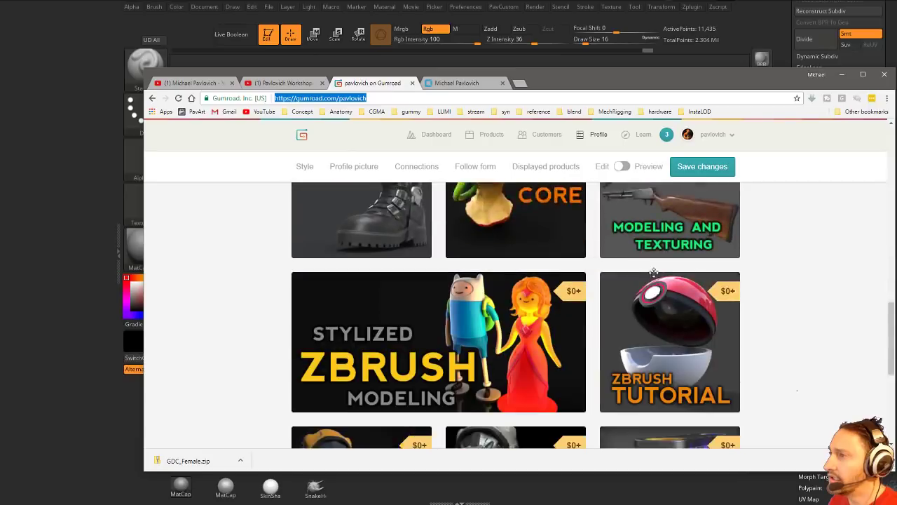
{"action": "scroll", "coordinate": [644, 269], "scroll_direction": "up", "scroll_amount": 1}
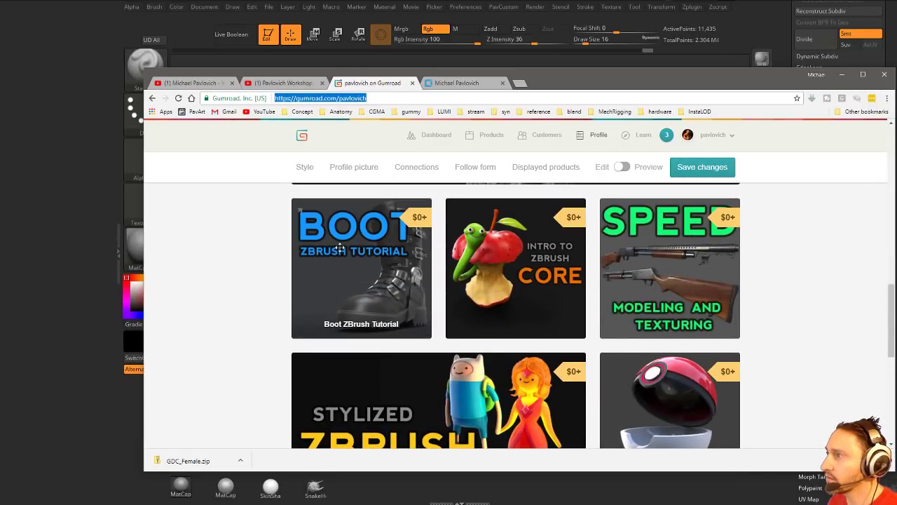
{"action": "scroll", "coordinate": [350, 248], "scroll_direction": "down", "scroll_amount": 5}
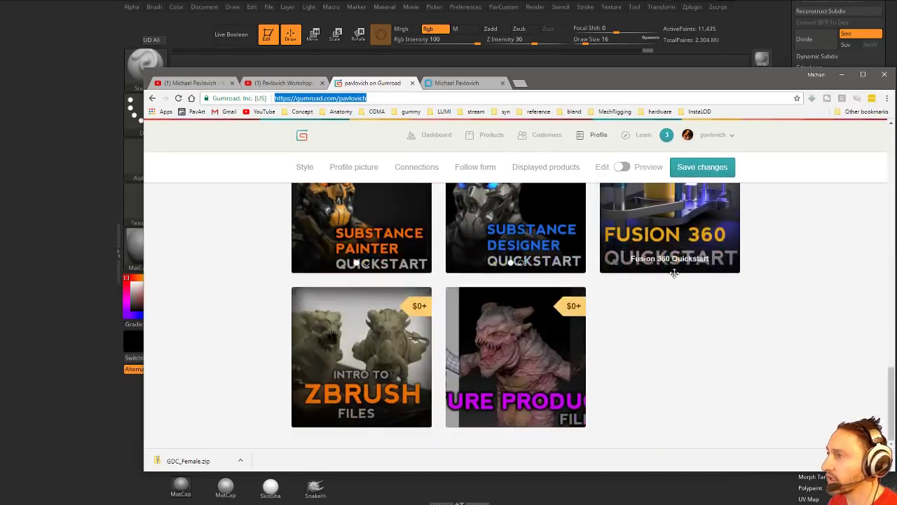
{"action": "left_click", "coordinate": [841, 74]}
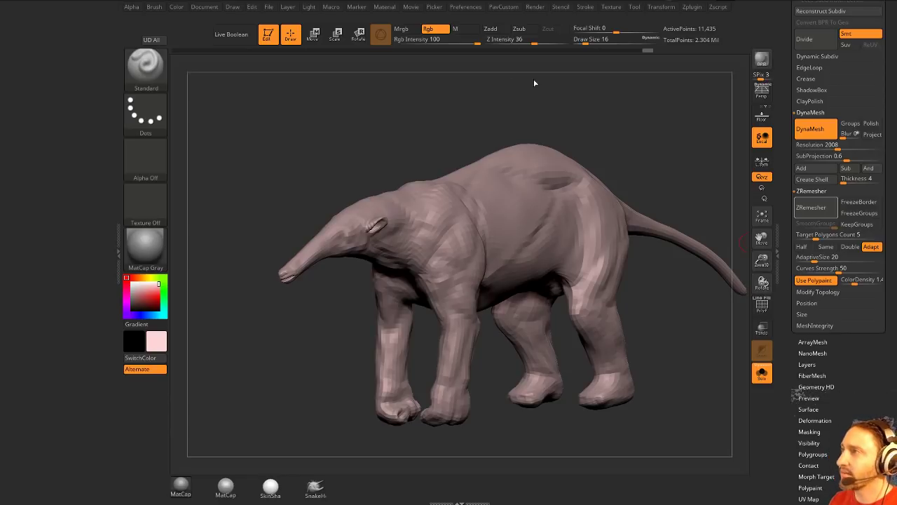
- Examine the custom popup's DynaMesh, deformation and ZRemesher commands alongside their counterparts in the Tool palette
{"action": "left_click_drag", "start_coordinate": [629, 150], "coordinate": [612, 161]}
{"action": "key", "text": "space"}
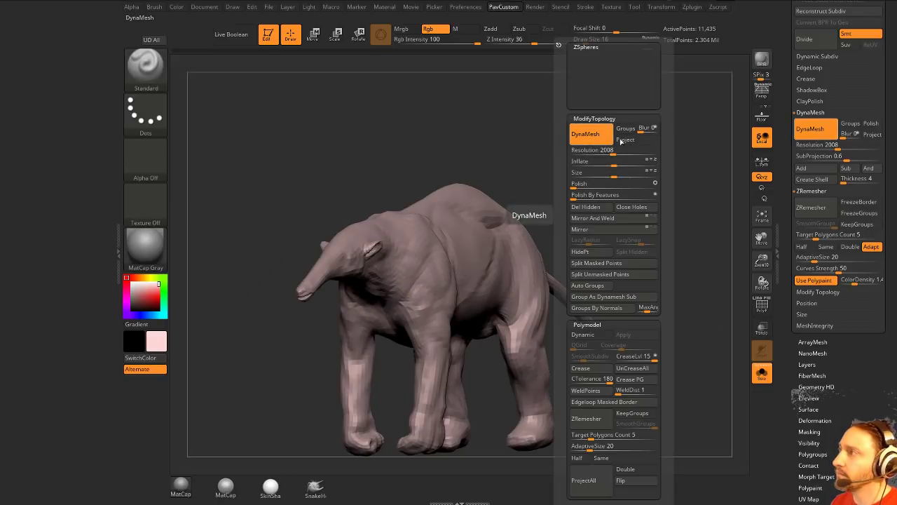
{"action": "key", "text": "3"}
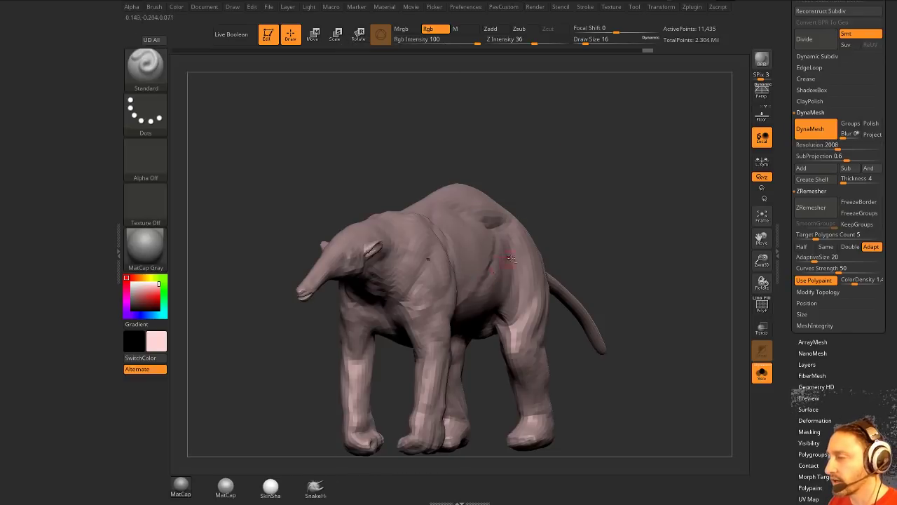
{"action": "key", "text": "space"}
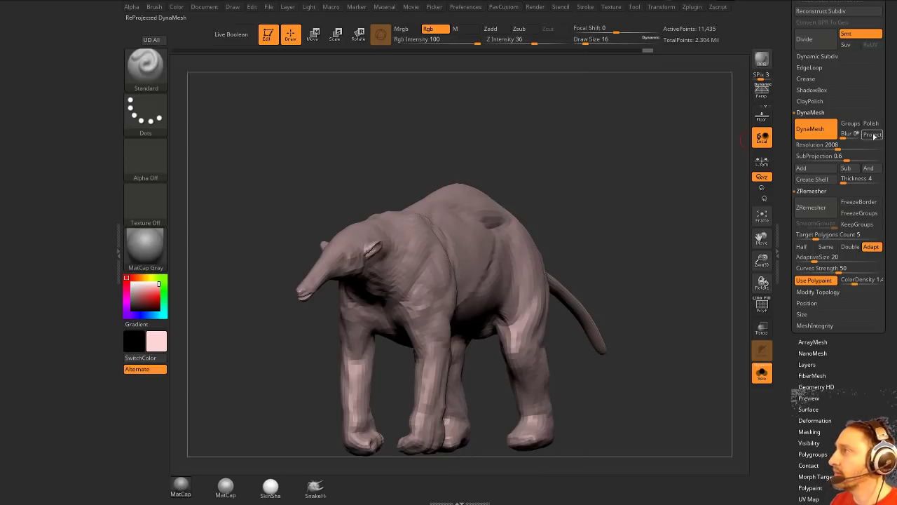
{"action": "key", "text": "grave"}
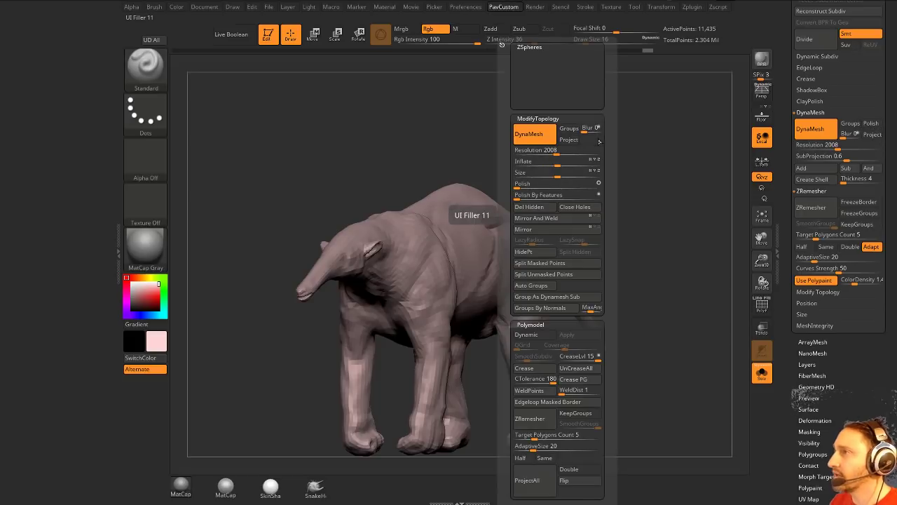
{"action": "left_click", "coordinate": [814, 419]}
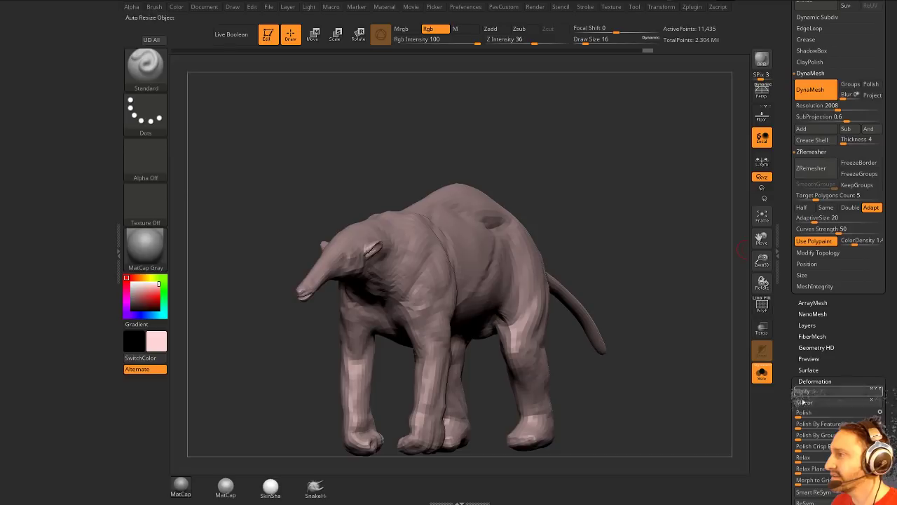
{"action": "key", "text": "space"}
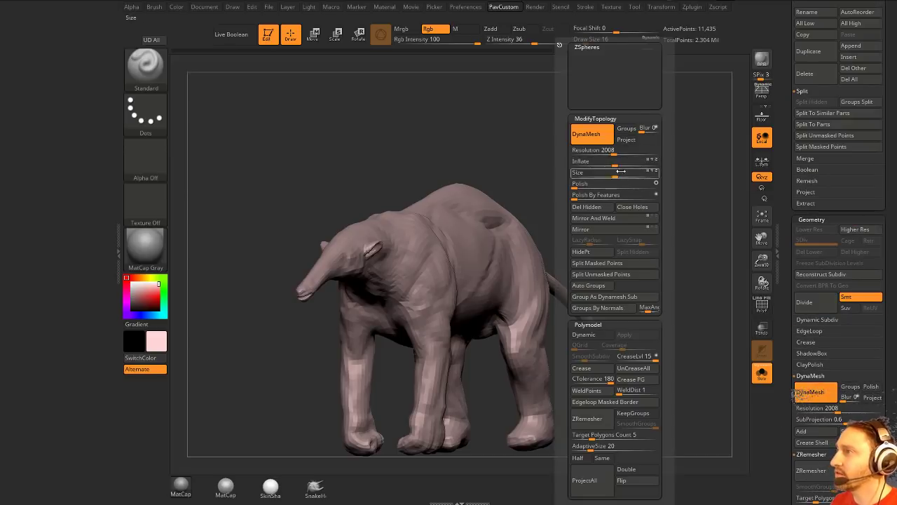
{"action": "key", "text": "space"}
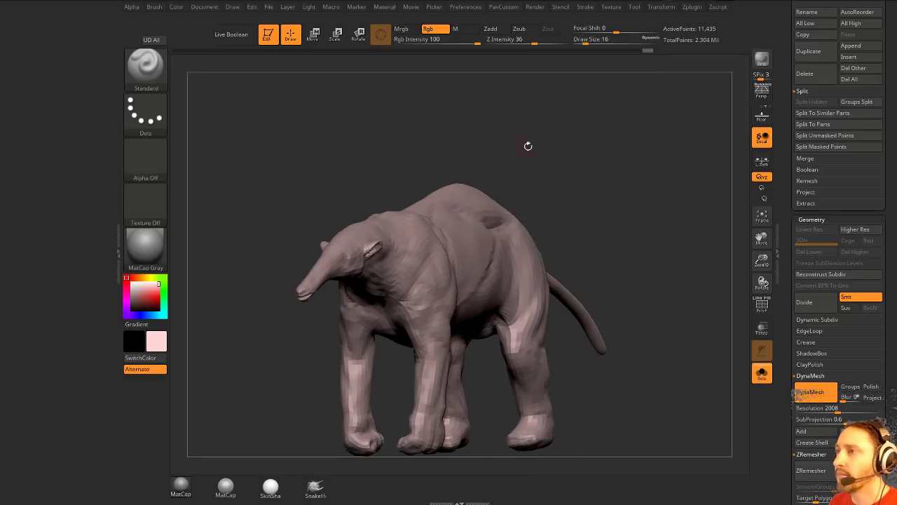
{"action": "left_click_drag", "start_coordinate": [528, 145], "coordinate": [554, 156], "text": "alt"}
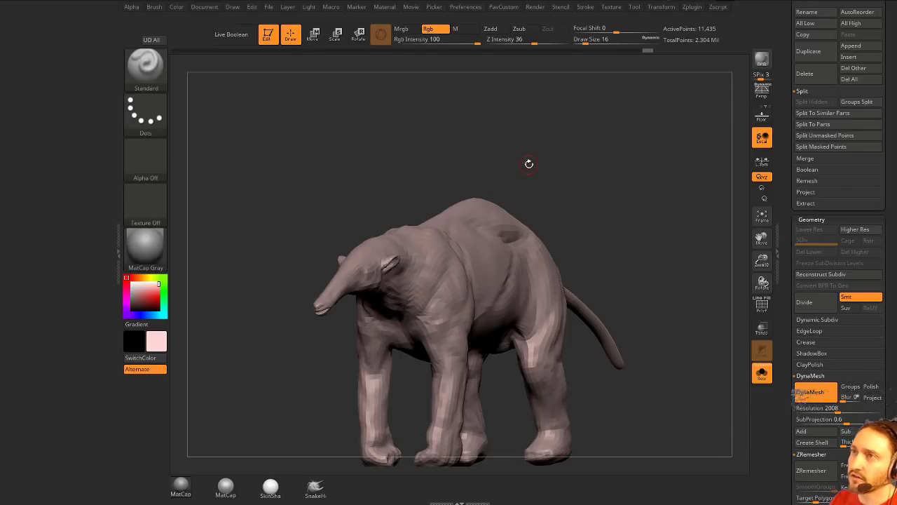
{"action": "key", "text": "1"}
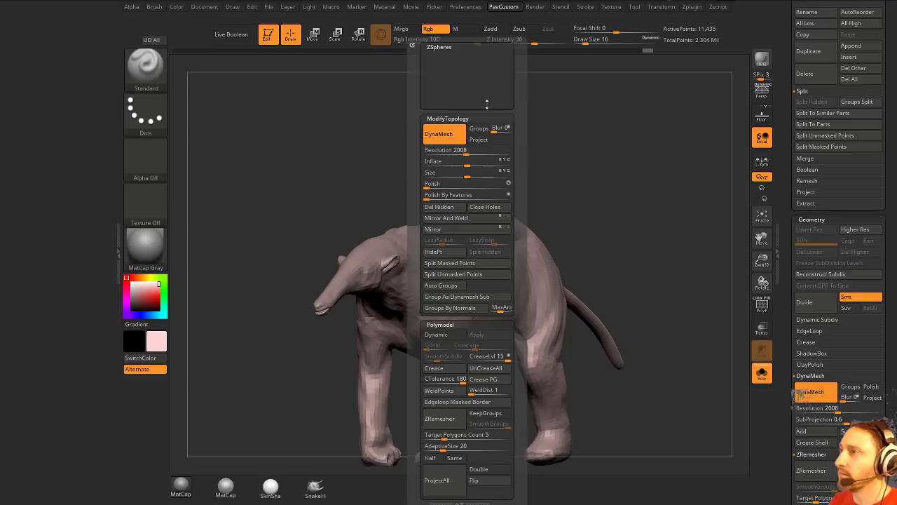
- Show the remeshed body's wireframe to examine the polygon flow over the whole animal, and hide it again
{"action": "left_click_drag", "start_coordinate": [595, 162], "coordinate": [669, 164]}
{"action": "left_click", "coordinate": [761, 305]}
{"action": "left_click_drag", "start_coordinate": [691, 200], "coordinate": [722, 143], "text": "alt"}
{"action": "key", "text": "f"}
{"action": "left_click_drag", "start_coordinate": [678, 115], "coordinate": [696, 128], "text": "alt"}
{"action": "left_click_drag", "start_coordinate": [667, 174], "coordinate": [752, 242]}
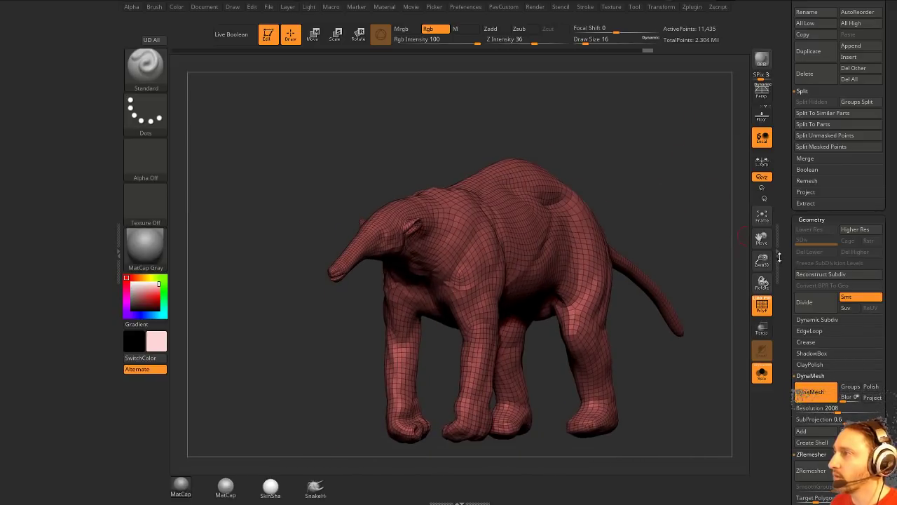
{"action": "left_click", "coordinate": [762, 304]}
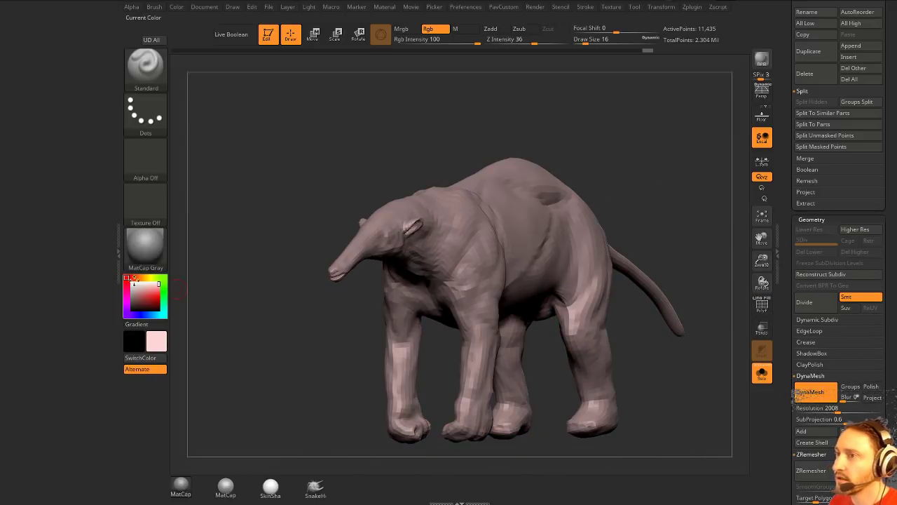
- Set the active color to white, ZRemesh the body again with the Half option, and display its wireframe
{"action": "left_click_drag", "start_coordinate": [140, 286], "coordinate": [126, 278]}
{"action": "key", "text": "space"}
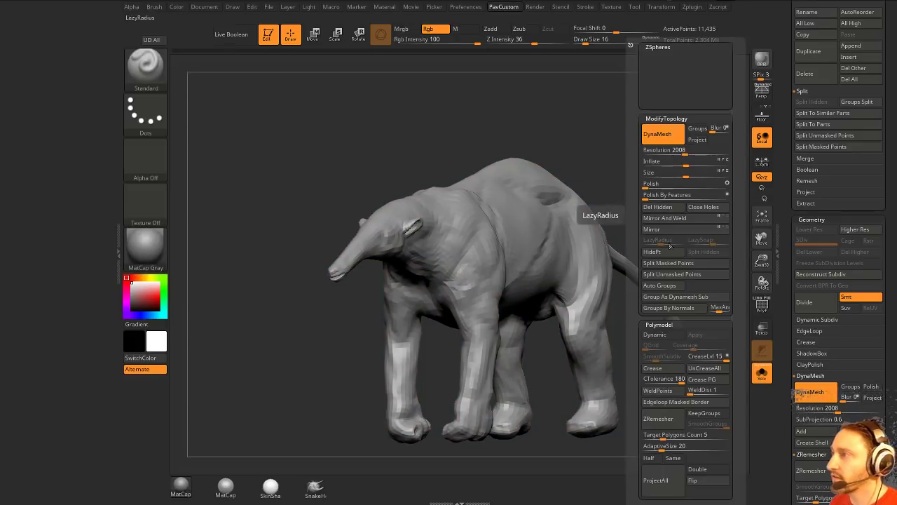
{"action": "left_click", "coordinate": [651, 457]}
{"action": "left_click", "coordinate": [665, 418]}
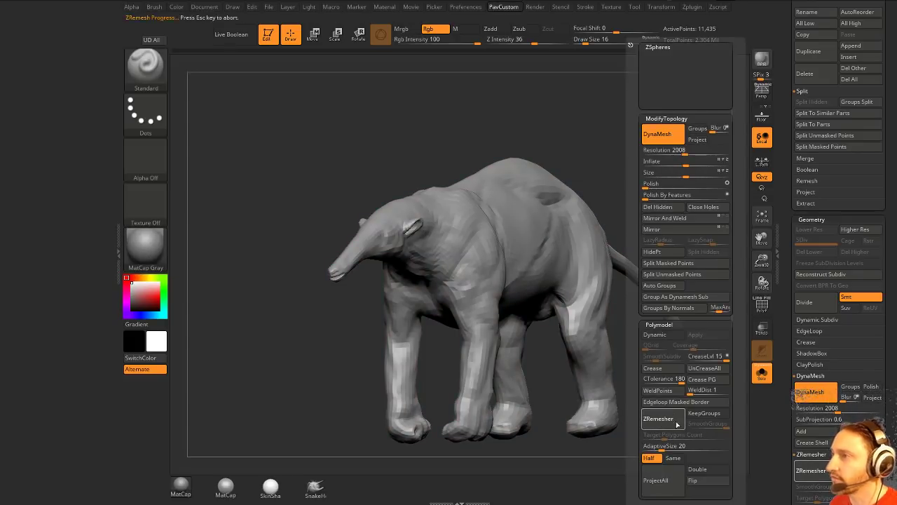
{"action": "left_click", "coordinate": [765, 310]}
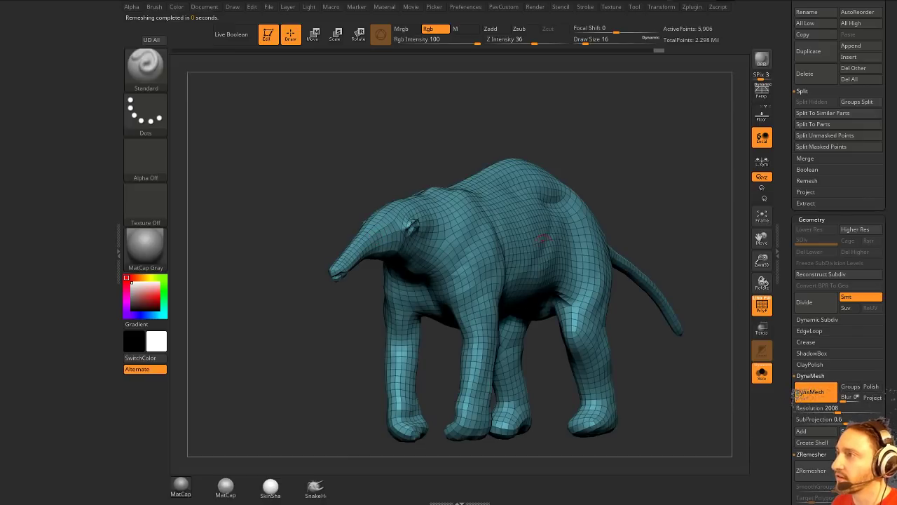
- Undo the Half remesh, try ZRemesher on the body again with AdaptiveSize 51 and Half, and undo that result
{"action": "key", "text": "ctrl+z"}
{"action": "key", "text": "space"}
{"action": "left_click", "coordinate": [683, 446]}
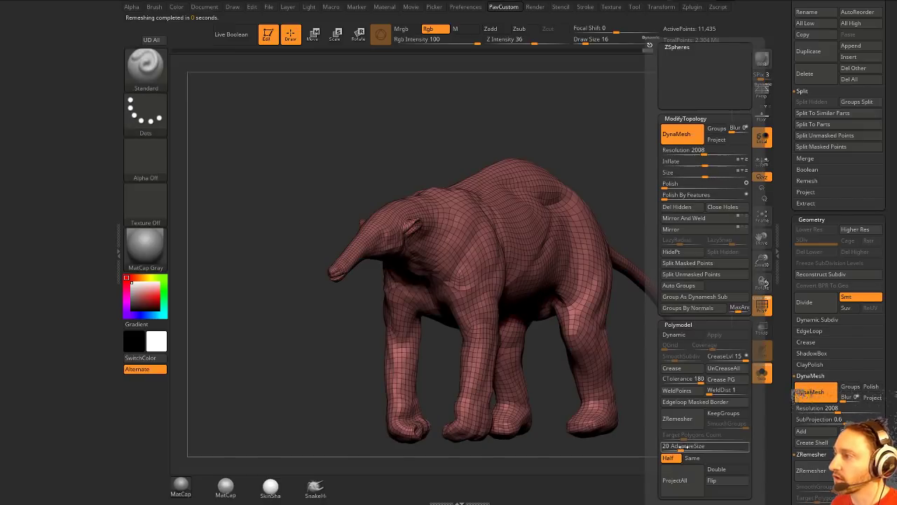
{"action": "left_click", "coordinate": [677, 418]}
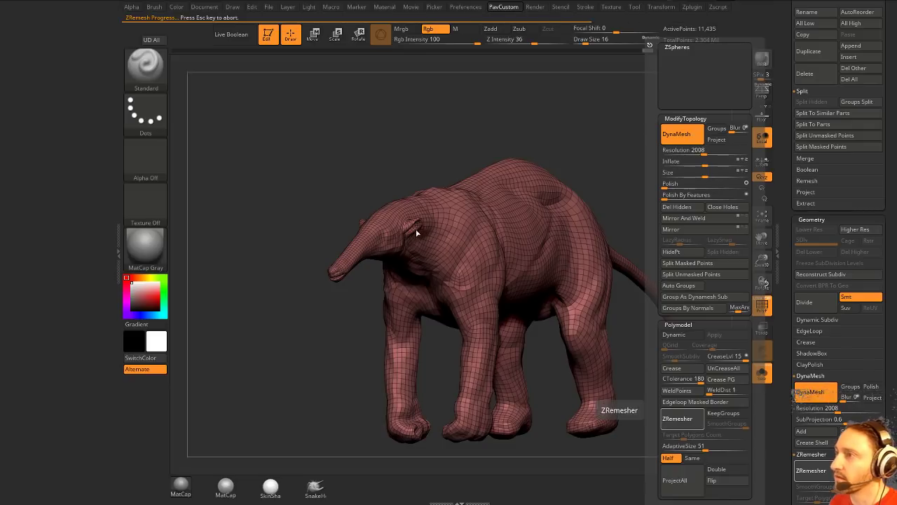
{"action": "key", "text": "ctrl+z"}
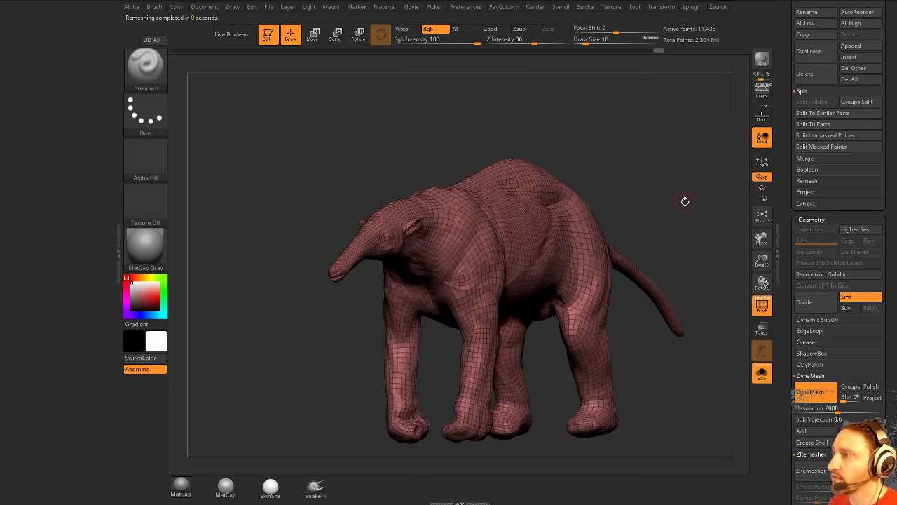
- Examine the remeshed body's polygon flow around the snout, head and shoulders, and over the whole animal
{"action": "left_click_drag", "start_coordinate": [684, 200], "coordinate": [672, 256]}
{"action": "mouse_move", "coordinate": [232, 255]}
{"action": "left_mouse_down", "text": "alt"}
{"action": "mouse_move", "coordinate": [350, 365]}
{"action": "mouse_move", "coordinate": [343, 344]}
{"action": "mouse_move", "coordinate": [361, 375]}
{"action": "left_mouse_up", "text": "alt"}
{"action": "key", "text": "s"}
{"action": "left_click", "coordinate": [349, 342]}
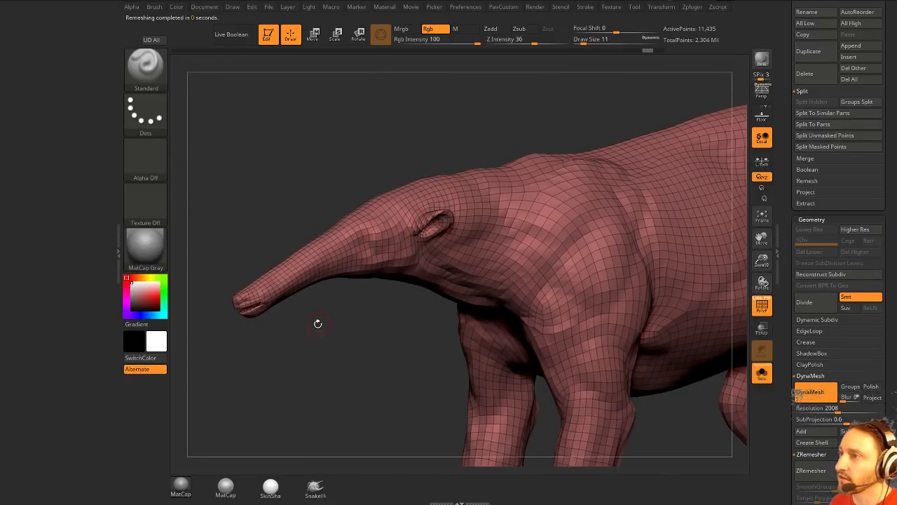
{"action": "left_click_drag", "start_coordinate": [318, 323], "coordinate": [269, 329]}
{"action": "left_click_drag", "start_coordinate": [368, 376], "coordinate": [291, 175], "text": "alt"}
{"action": "mouse_move", "coordinate": [701, 136]}
{"action": "left_mouse_down"}
{"action": "mouse_move", "coordinate": [648, 125]}
{"action": "mouse_move", "coordinate": [677, 146]}
{"action": "mouse_move", "coordinate": [652, 170]}
{"action": "mouse_move", "coordinate": [671, 148]}
{"action": "mouse_move", "coordinate": [702, 137]}
{"action": "left_mouse_up"}
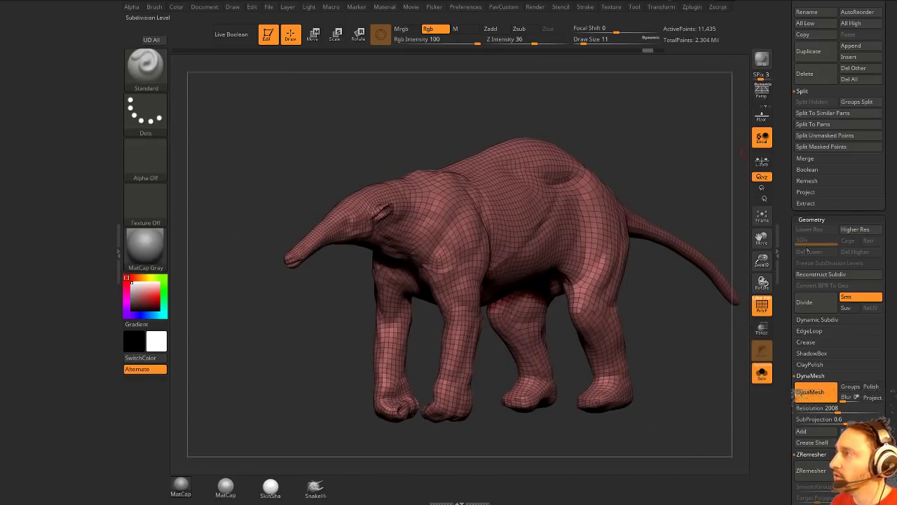
- Clone the remeshed body as a separate tool and delete its subtool from the anteater
{"action": "left_click_drag", "start_coordinate": [792, 239], "coordinate": [790, 365]}
{"action": "left_click_drag", "start_coordinate": [645, 168], "coordinate": [635, 188], "text": "alt"}
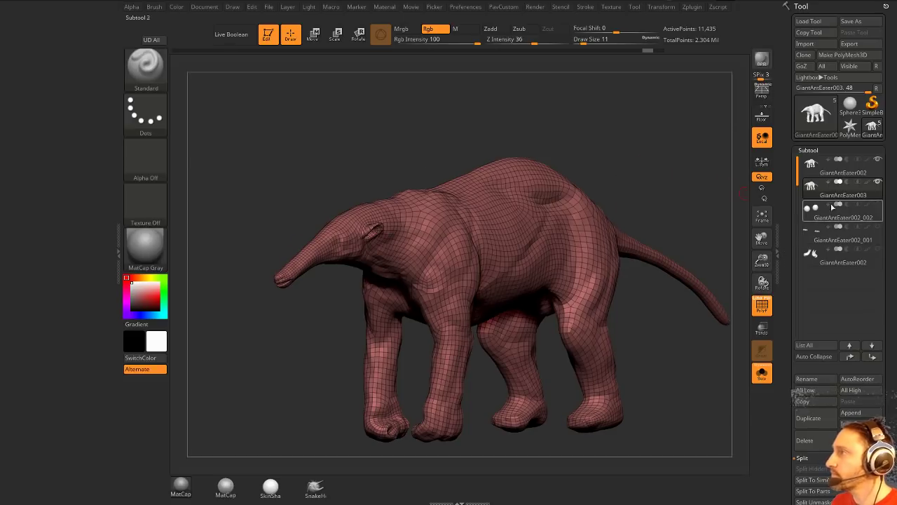
{"action": "left_click", "coordinate": [805, 44]}
{"action": "mouse_move", "coordinate": [871, 126]}
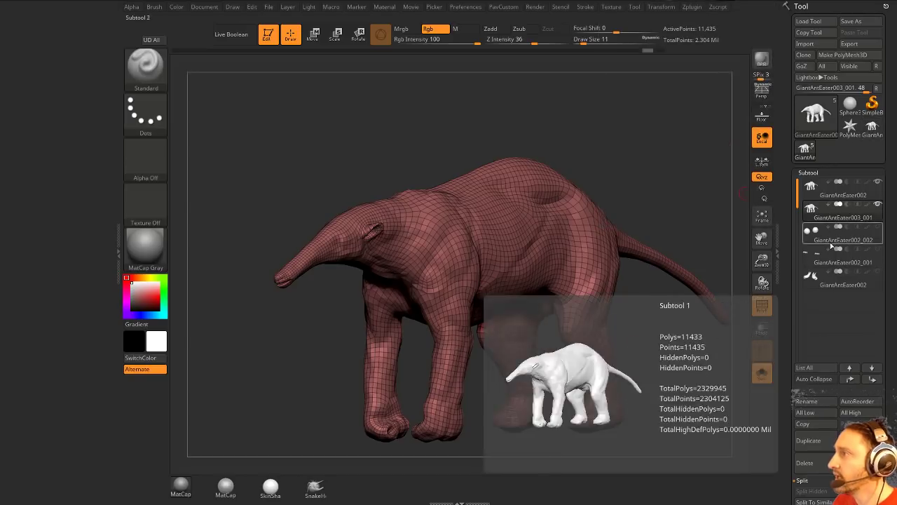
{"action": "left_click", "coordinate": [815, 464]}
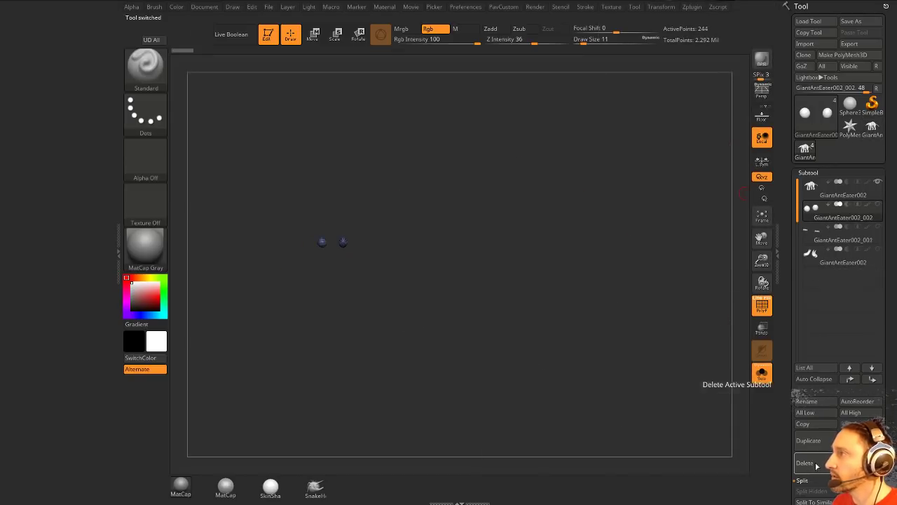
- Turn the original GiantAntEater002 body into a single polygroup, and insert a ZSphere subtool directly below it
{"action": "left_click", "coordinate": [841, 199]}
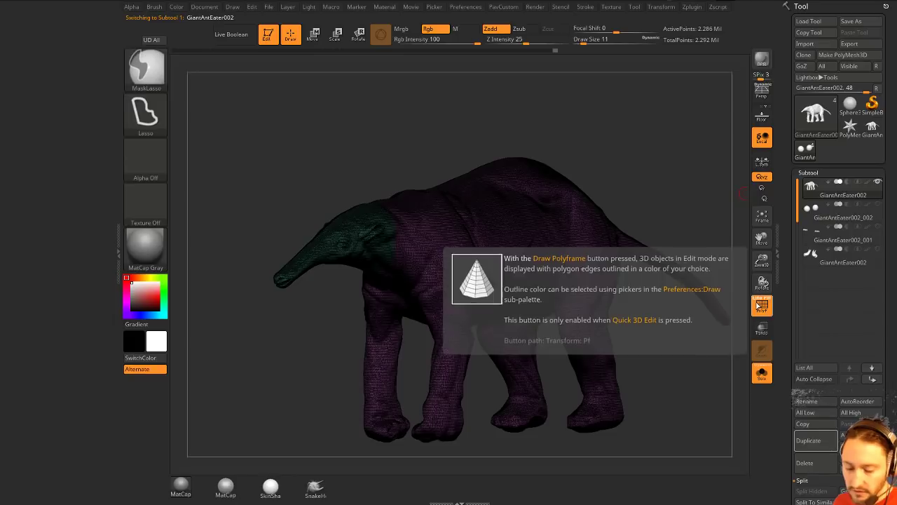
{"action": "key", "text": "ctrl+w"}
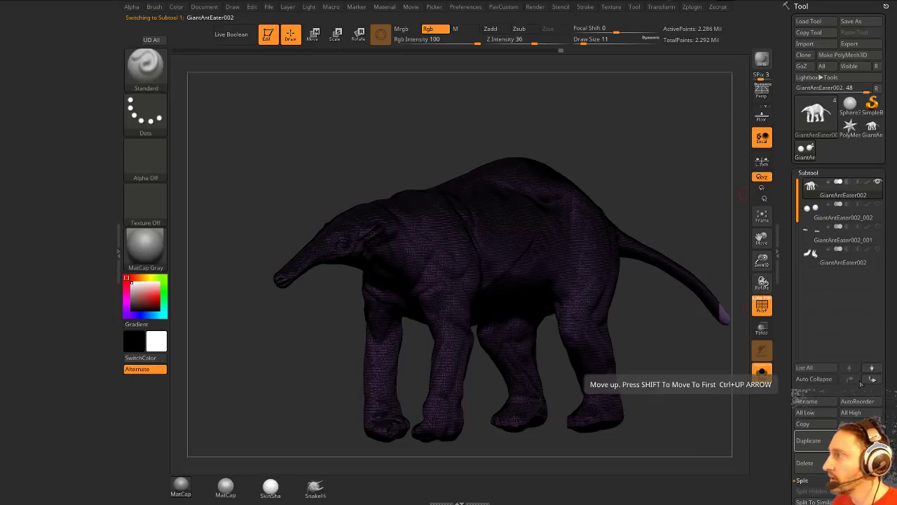
{"action": "left_click", "coordinate": [872, 378]}
{"action": "left_click", "coordinate": [717, 374]}
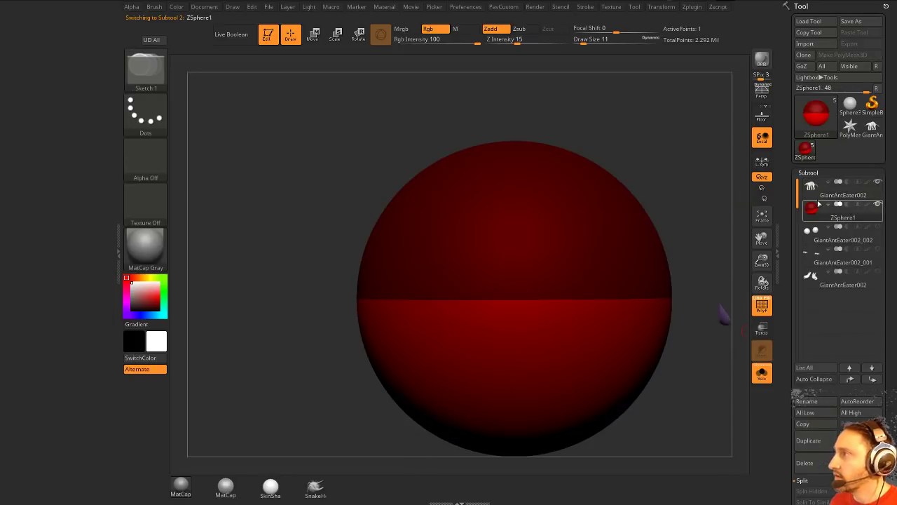
- Turn off Solo, scale the ZSphere down, and move it inside the torso with transparency on
{"action": "left_click", "coordinate": [762, 374]}
{"action": "left_click_drag", "start_coordinate": [682, 159], "coordinate": [737, 223], "text": "alt"}
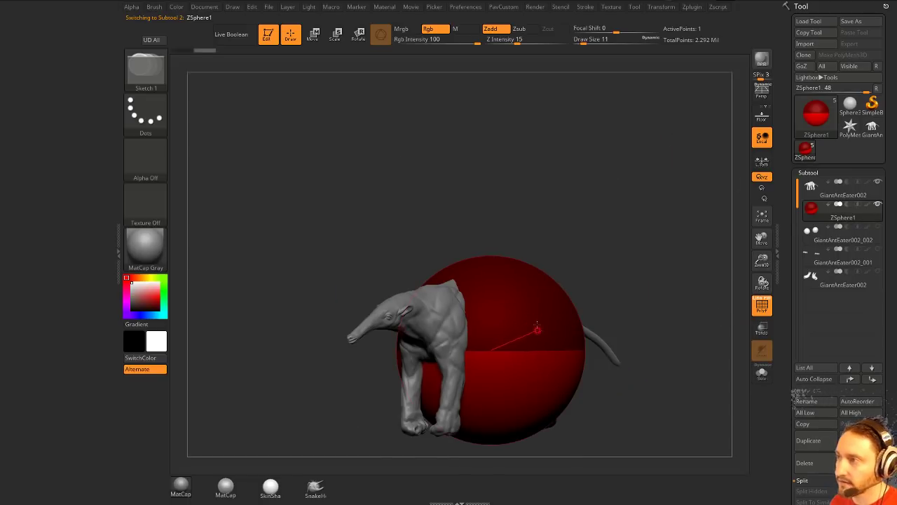
{"action": "key", "text": "e"}
{"action": "left_click_drag", "start_coordinate": [531, 332], "coordinate": [463, 241]}
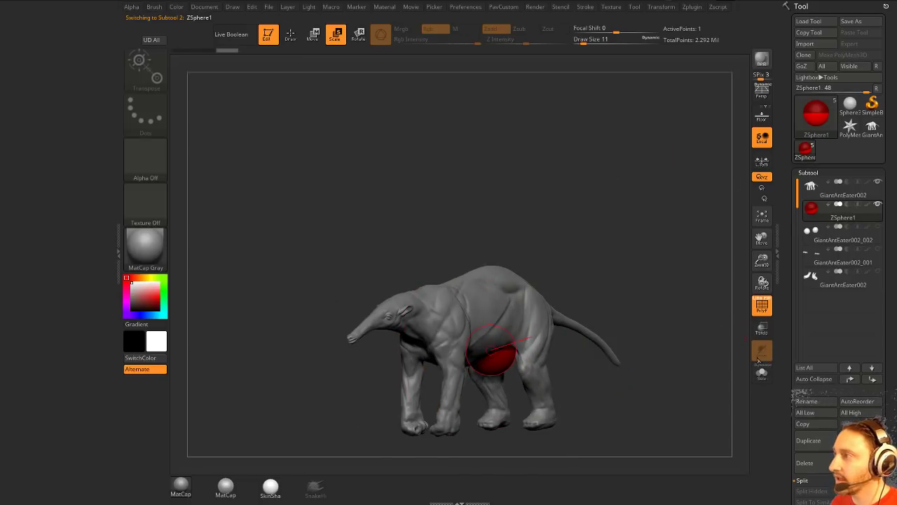
{"action": "left_click", "coordinate": [761, 330]}
{"action": "key", "text": "w"}
{"action": "left_click_drag", "start_coordinate": [500, 347], "coordinate": [464, 314]}
{"action": "key", "text": "e"}
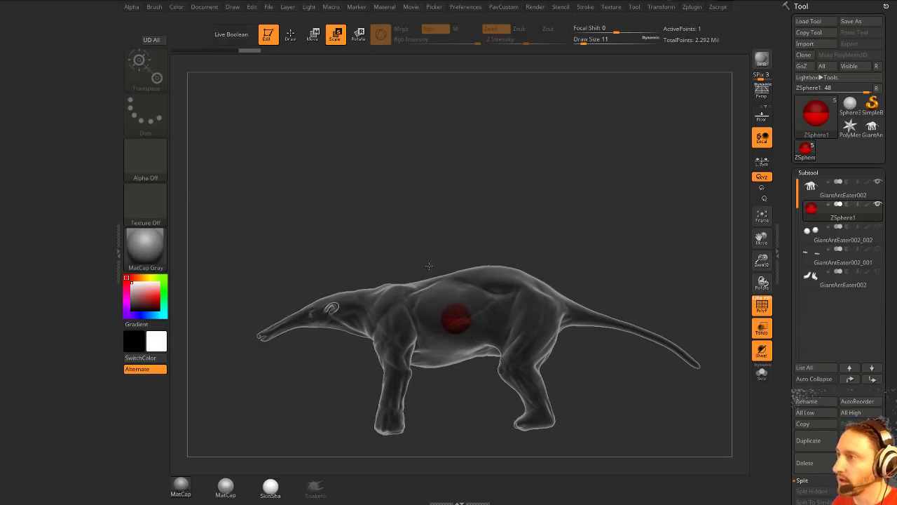
{"action": "key", "text": "q"}
- Activate Edit Topology for the ZSphere and turn transparency off so the body is solid again
{"action": "left_click_drag", "start_coordinate": [480, 225], "coordinate": [582, 196]}
{"action": "left_click_drag", "start_coordinate": [635, 58], "coordinate": [473, 317], "text": "shift"}
{"action": "left_click_drag", "start_coordinate": [566, 232], "coordinate": [614, 208]}
{"action": "key", "text": "grave"}
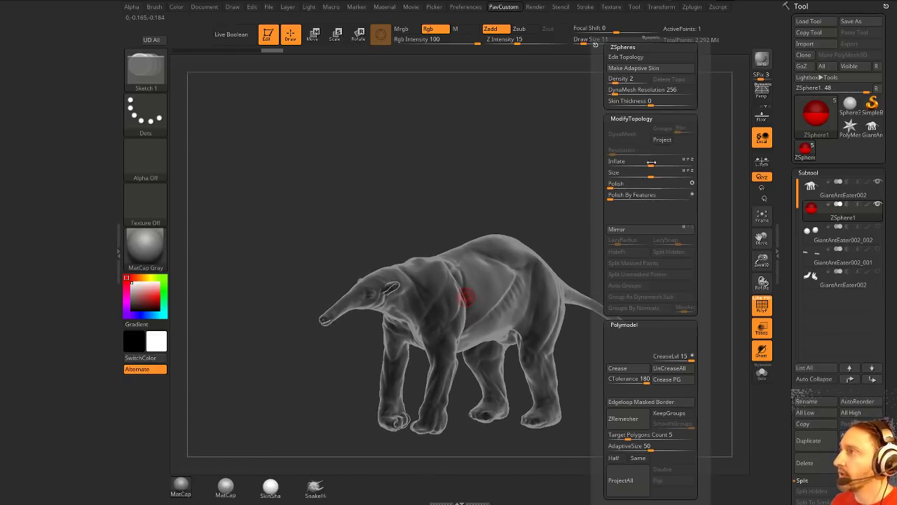
{"action": "left_click", "coordinate": [628, 59]}
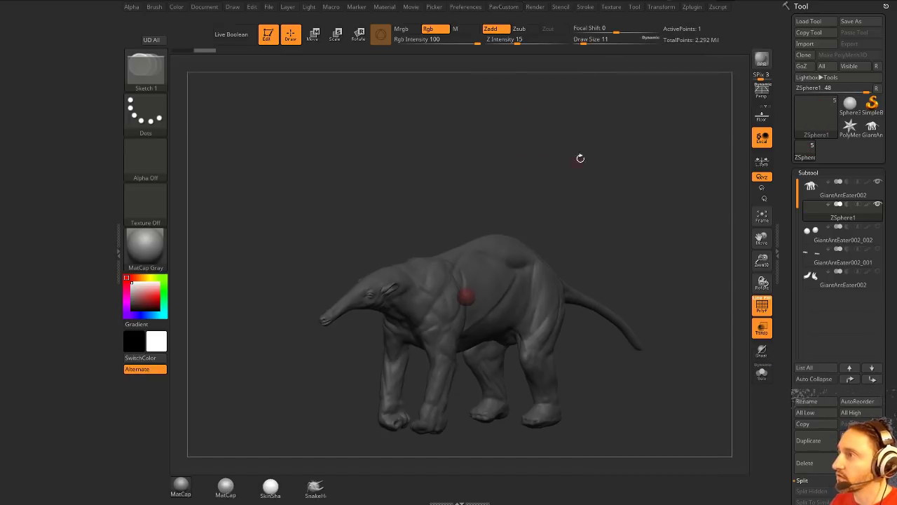
{"action": "left_click_drag", "start_coordinate": [581, 158], "coordinate": [657, 198], "text": "alt"}
{"action": "left_click", "coordinate": [762, 328]}
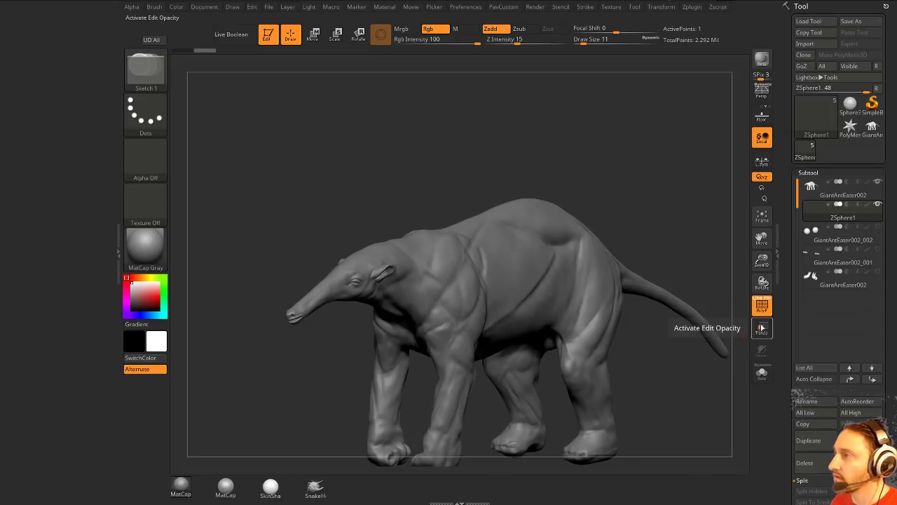
{"action": "left_click_drag", "start_coordinate": [492, 240], "coordinate": [481, 215], "text": "alt"}
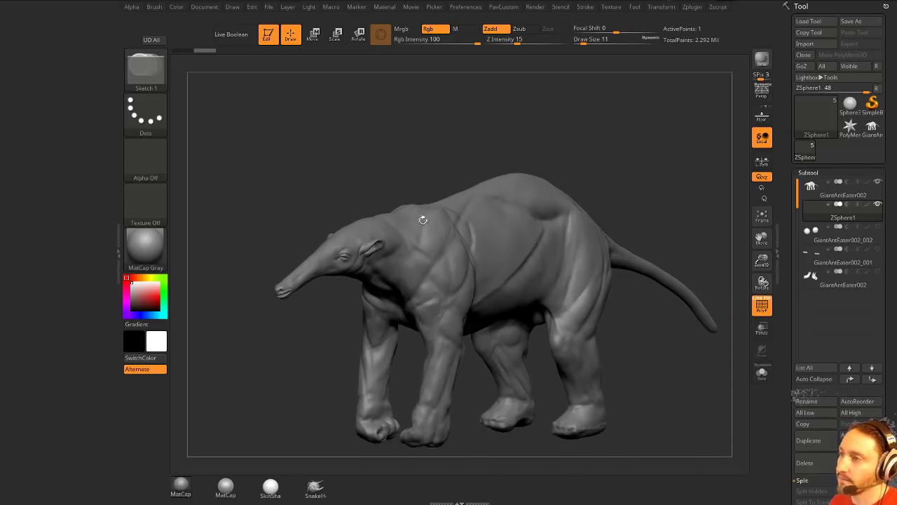
- Apply the MatCap Pearl Cavity material with a grey color to the model, and set the draw size to 7
{"action": "left_click", "coordinate": [225, 486]}
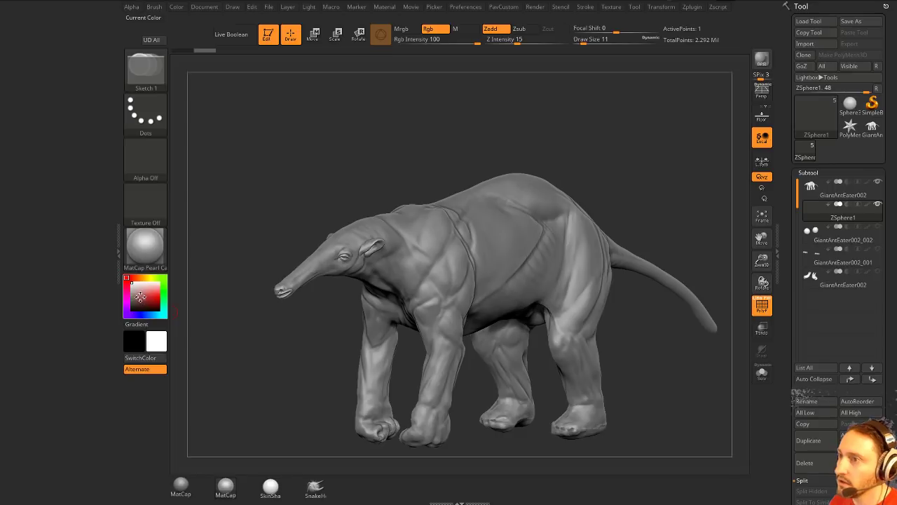
{"action": "left_click", "coordinate": [131, 298]}
{"action": "left_click_drag", "start_coordinate": [374, 144], "coordinate": [342, 249], "text": "alt"}
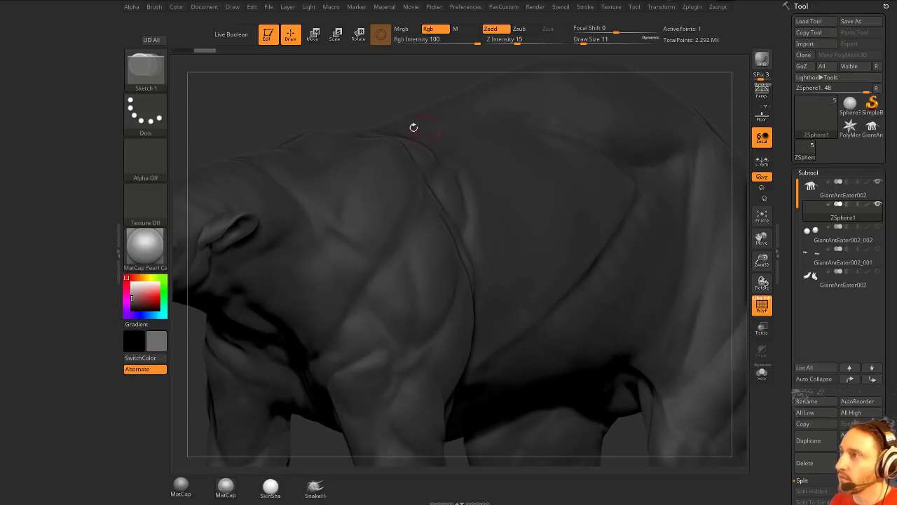
{"action": "key", "text": "f"}
{"action": "mouse_move", "coordinate": [383, 173]}
{"action": "left_mouse_down", "text": "alt"}
{"action": "mouse_move", "coordinate": [511, 202]}
{"action": "mouse_move", "coordinate": [521, 238]}
{"action": "left_mouse_up", "text": "alt"}
{"action": "key", "text": "s"}
{"action": "left_click", "coordinate": [471, 191]}
{"action": "mouse_move", "coordinate": [420, 158]}
{"action": "left_mouse_down", "text": "alt"}
{"action": "mouse_move", "coordinate": [465, 136]}
{"action": "mouse_move", "coordinate": [468, 207]}
{"action": "left_mouse_up", "text": "alt"}
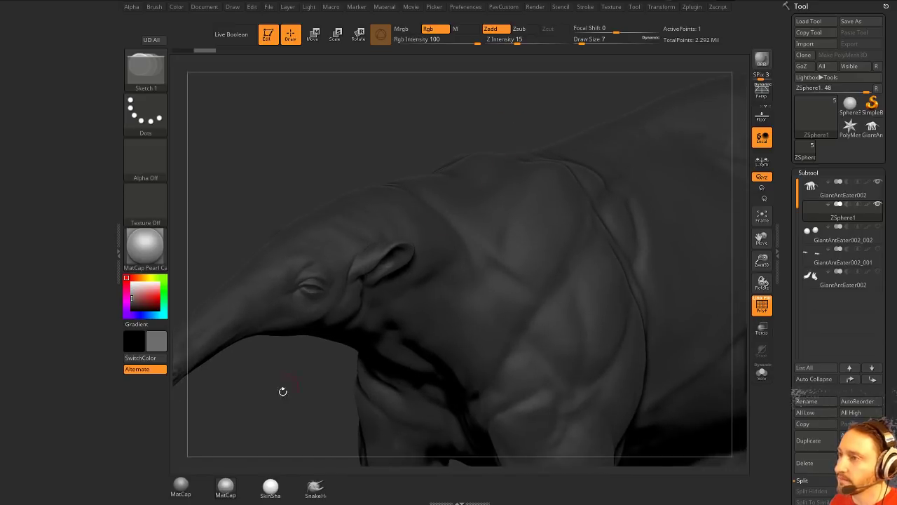
- Set the adaptive skin's Density to 1 and DynaMesh Resolution to 0, and reduce the draw size to 3
{"action": "left_click_drag", "start_coordinate": [283, 390], "coordinate": [362, 362], "text": "alt"}
{"action": "key", "text": "2"}
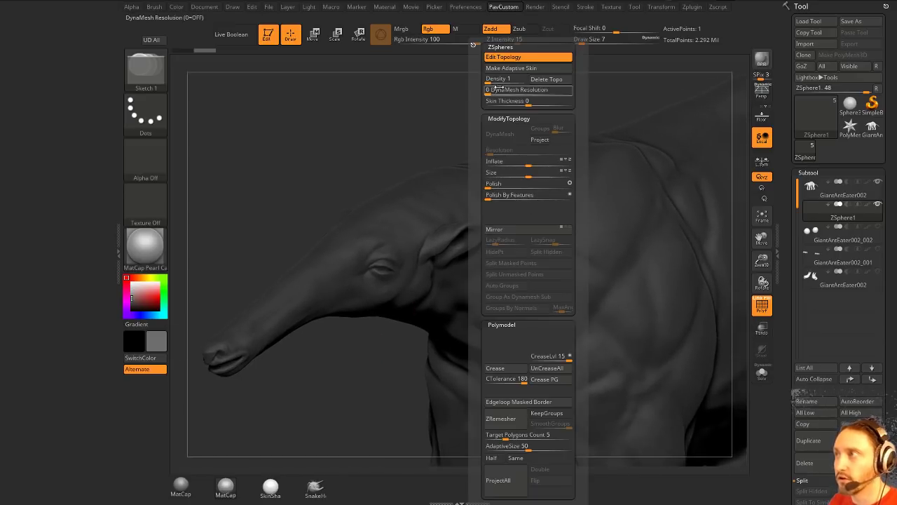
{"action": "mouse_move", "coordinate": [297, 122]}
{"action": "left_mouse_down", "text": "alt"}
{"action": "mouse_move", "coordinate": [418, 142]}
{"action": "mouse_move", "coordinate": [430, 187]}
{"action": "left_mouse_up", "text": "alt"}
{"action": "mouse_move", "coordinate": [382, 375]}
{"action": "left_mouse_down", "text": "alt"}
{"action": "mouse_move", "coordinate": [358, 410]}
{"action": "mouse_move", "coordinate": [236, 374]}
{"action": "mouse_move", "coordinate": [396, 417]}
{"action": "mouse_move", "coordinate": [381, 402]}
{"action": "mouse_move", "coordinate": [402, 278]}
{"action": "left_mouse_up", "text": "alt"}
{"action": "key", "text": "s"}
{"action": "left_click", "coordinate": [372, 316]}
{"action": "key", "text": "s"}
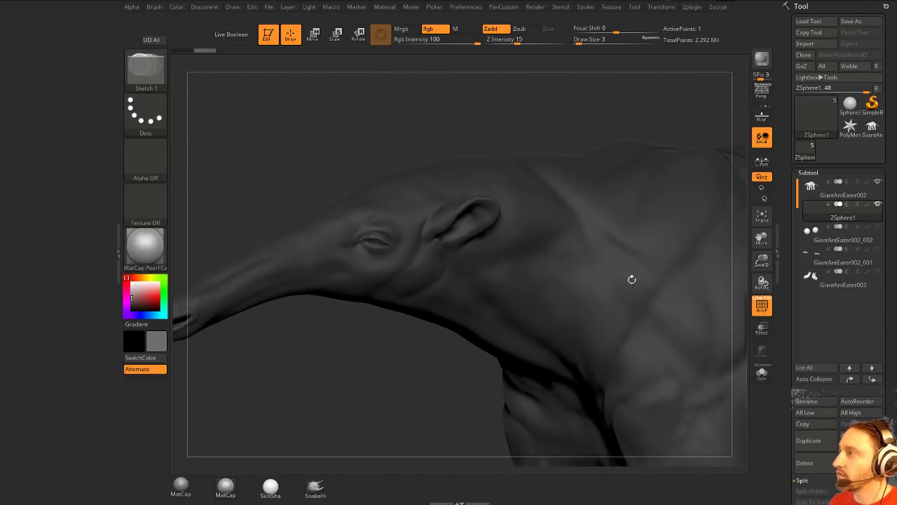
- Show the eyes subtool and draw a strip of topology quads along the lower eyelid
{"action": "mouse_move", "coordinate": [875, 258]}
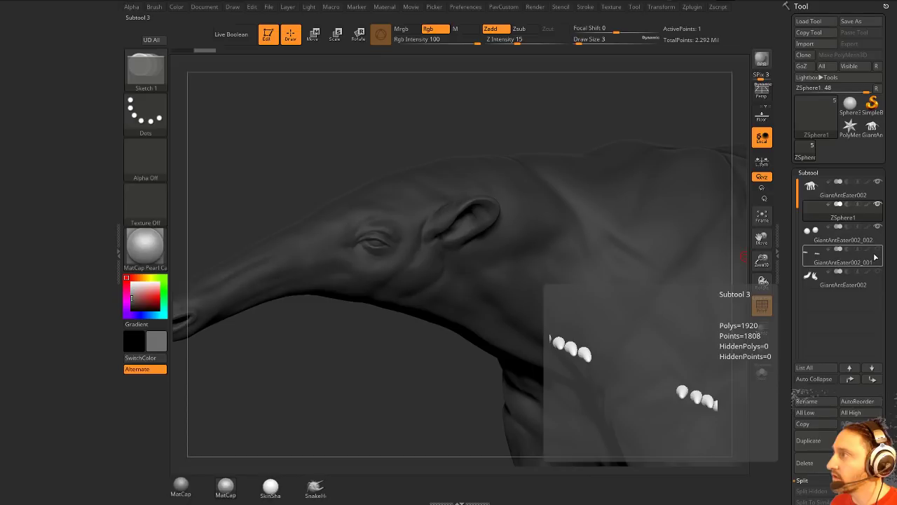
{"action": "left_click_drag", "start_coordinate": [266, 351], "coordinate": [474, 440], "text": "alt"}
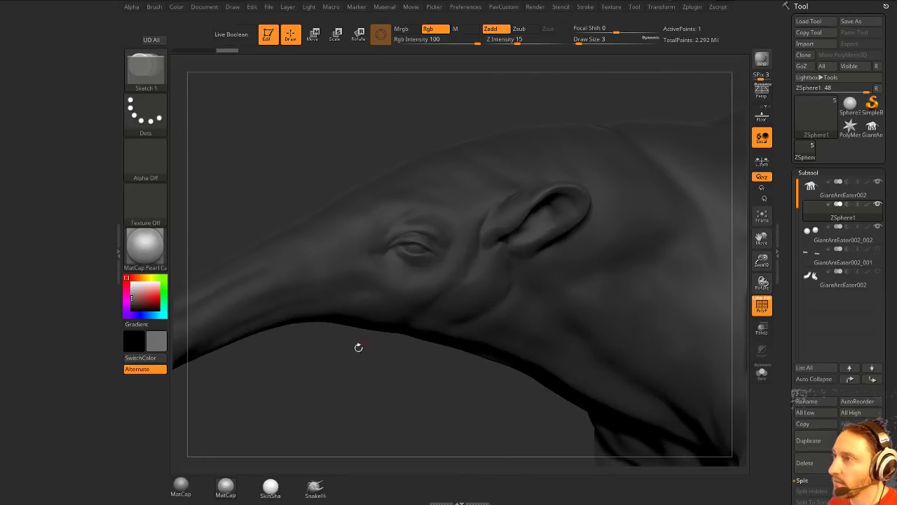
{"action": "left_click_drag", "start_coordinate": [358, 347], "coordinate": [374, 412]}
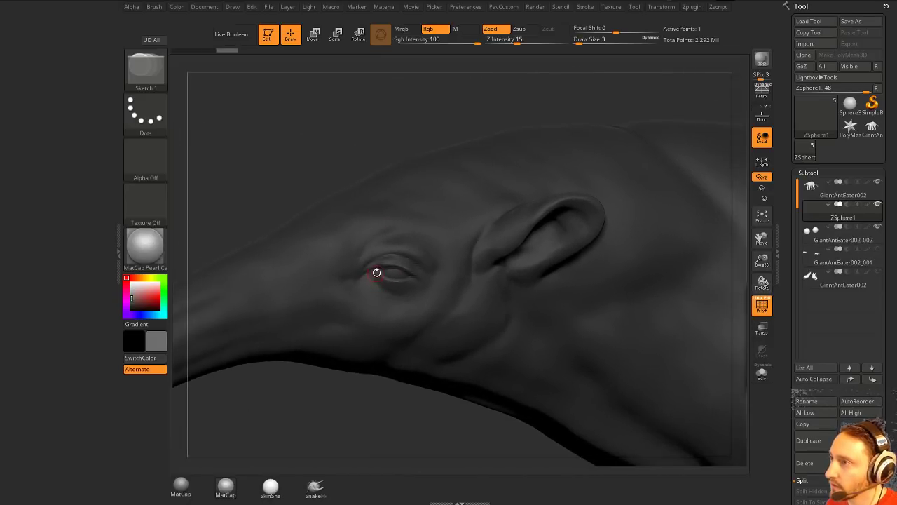
{"action": "left_click_drag", "start_coordinate": [377, 272], "coordinate": [421, 283]}
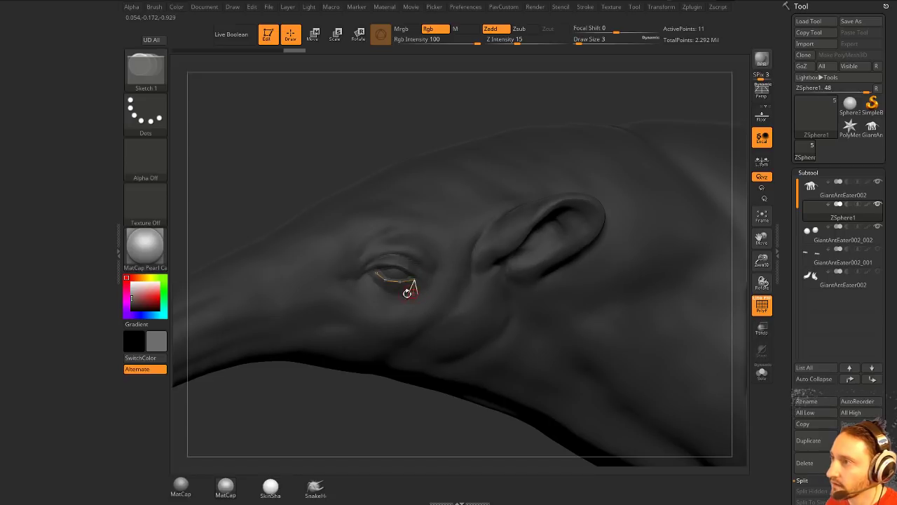
{"action": "left_click", "coordinate": [397, 298]}
{"action": "left_click", "coordinate": [378, 291]}
{"action": "left_click", "coordinate": [366, 284]}
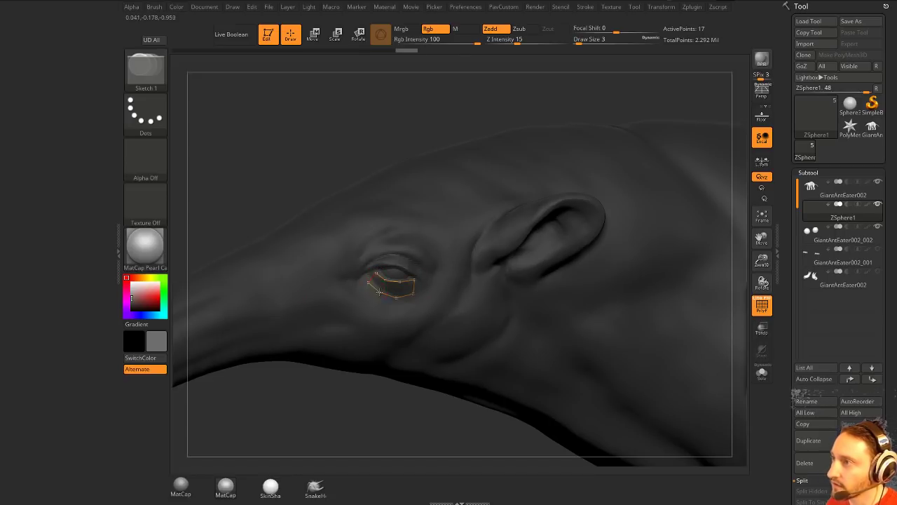
{"action": "left_click", "coordinate": [379, 292]}
{"action": "left_click", "coordinate": [397, 297]}
{"action": "left_click", "coordinate": [400, 282]}
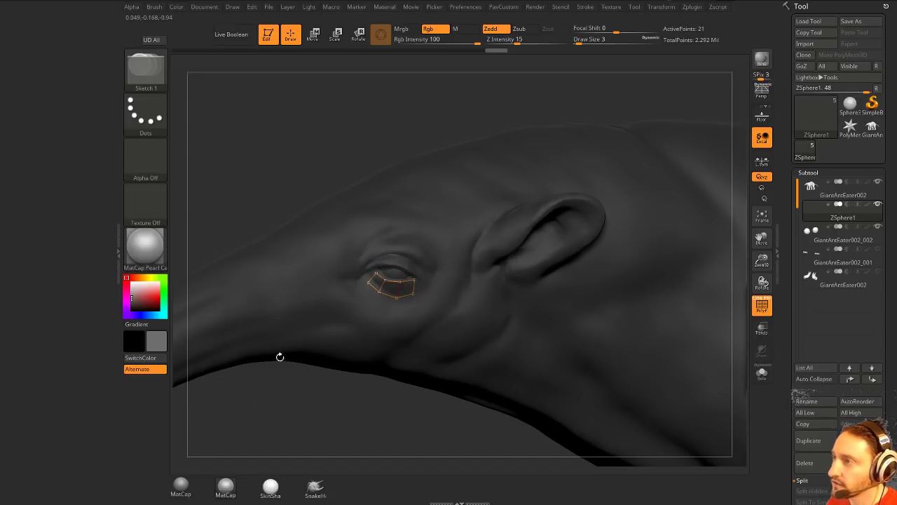
- Draw the upper eyelid's topology quads, joining them to the lower eyelid strip at the front of the eye
{"action": "left_click_drag", "start_coordinate": [280, 356], "coordinate": [352, 309]}
{"action": "left_click", "coordinate": [365, 268]}
{"action": "left_click", "coordinate": [374, 244]}
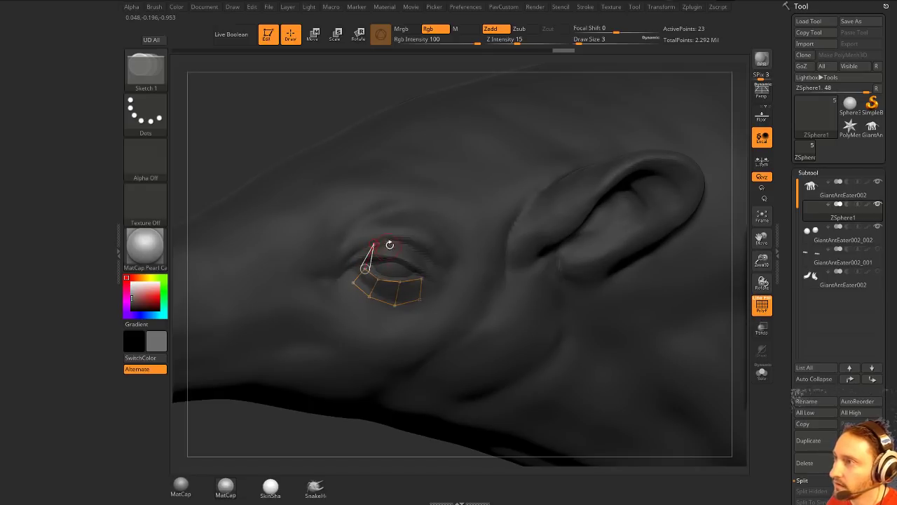
{"action": "left_click", "coordinate": [389, 246]}
{"action": "left_click", "coordinate": [379, 279]}
{"action": "left_click", "coordinate": [390, 246]}
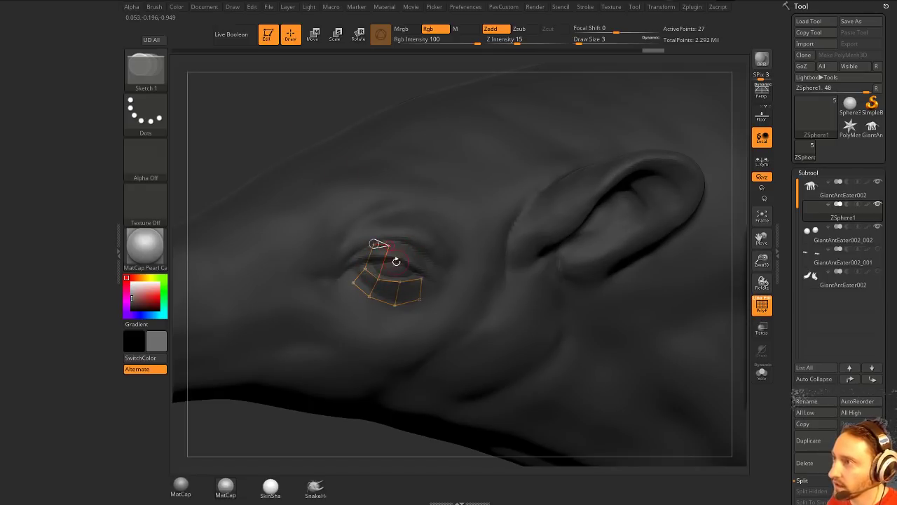
{"action": "left_click", "coordinate": [395, 266]}
{"action": "left_click", "coordinate": [379, 279]}
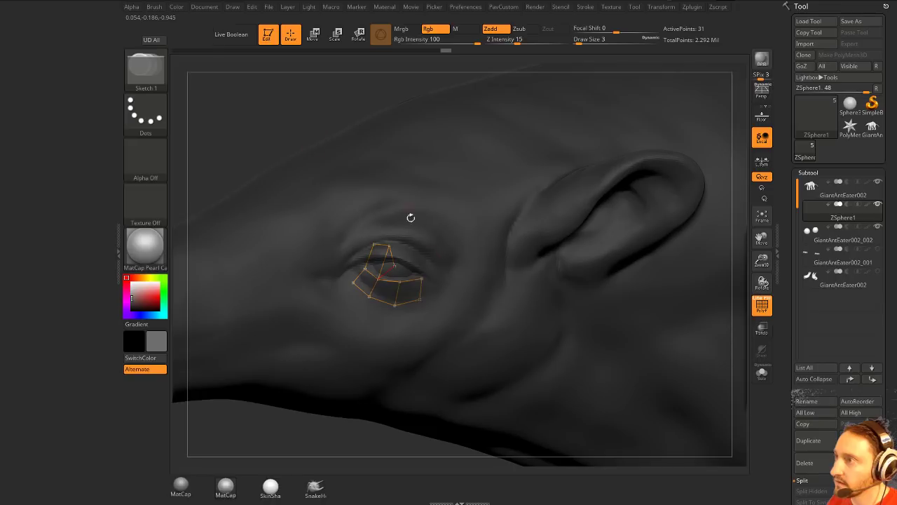
{"action": "mouse_move", "coordinate": [410, 267]}
{"action": "left_mouse_down"}
{"action": "mouse_move", "coordinate": [426, 274]}
{"action": "mouse_move", "coordinate": [401, 267]}
{"action": "mouse_move", "coordinate": [410, 256]}
{"action": "left_mouse_up"}
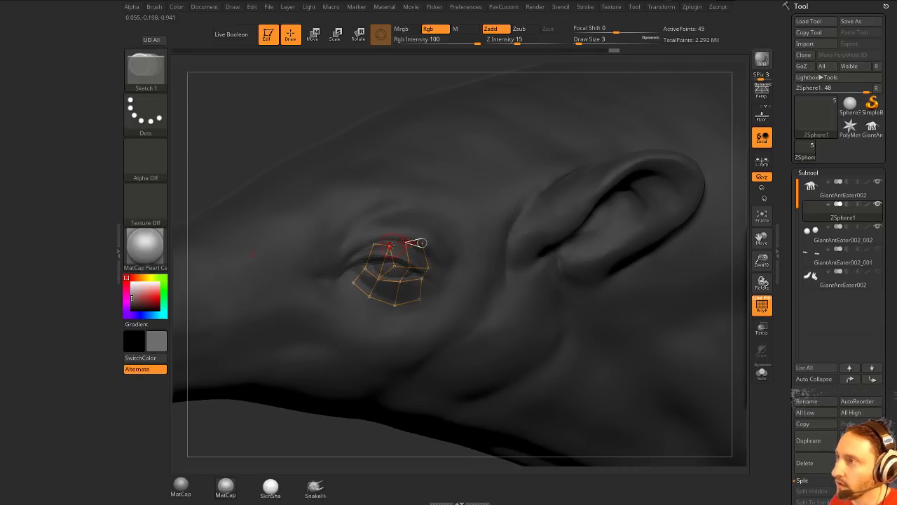
- Delete the extra topology point on the edge crossing the eye opening
{"action": "left_click_drag", "start_coordinate": [292, 405], "coordinate": [299, 335]}
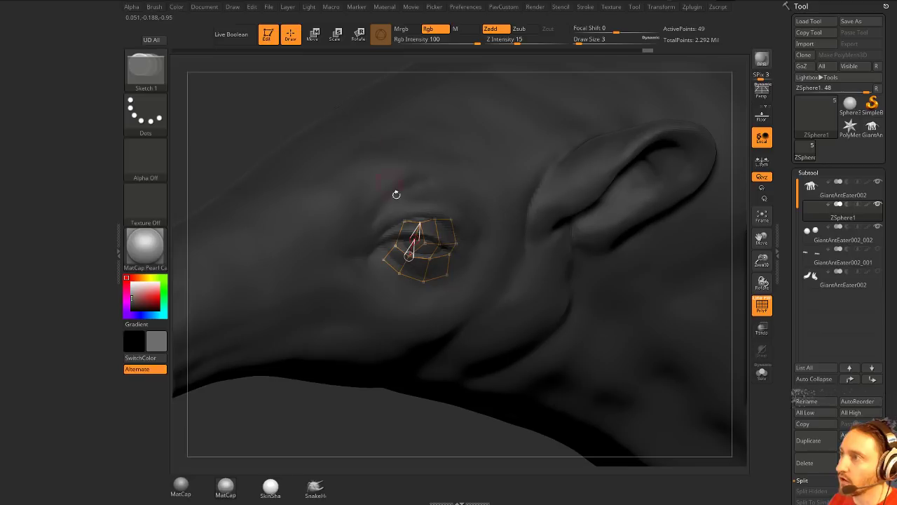
{"action": "left_click", "coordinate": [414, 239], "text": "alt"}
{"action": "left_click_drag", "start_coordinate": [366, 405], "coordinate": [372, 380]}
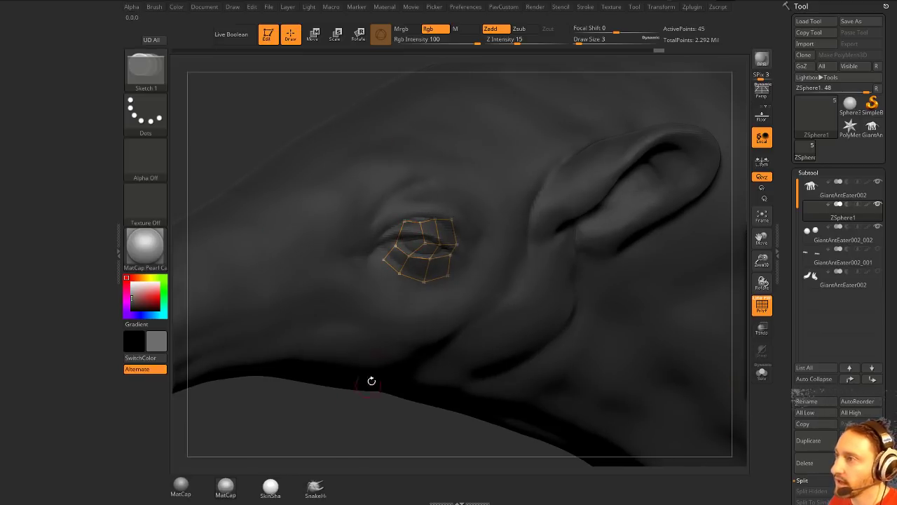
- Close the upper eyelid strip at the front of the eye and reposition its points, reducing the draw size to 1
{"action": "left_click", "coordinate": [425, 243]}
{"action": "left_click", "coordinate": [396, 245]}
{"action": "key", "text": "w"}
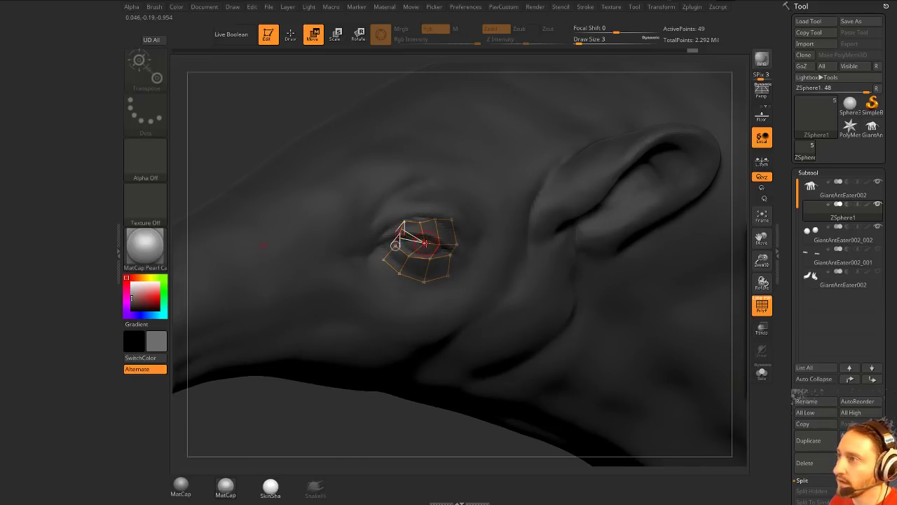
{"action": "mouse_move", "coordinate": [416, 241]}
{"action": "left_mouse_down"}
{"action": "mouse_move", "coordinate": [401, 214]}
{"action": "mouse_move", "coordinate": [432, 210]}
{"action": "mouse_move", "coordinate": [419, 218]}
{"action": "mouse_move", "coordinate": [429, 221]}
{"action": "mouse_move", "coordinate": [437, 216]}
{"action": "mouse_move", "coordinate": [396, 215]}
{"action": "mouse_move", "coordinate": [389, 245]}
{"action": "left_mouse_up"}
{"action": "key", "text": "s"}
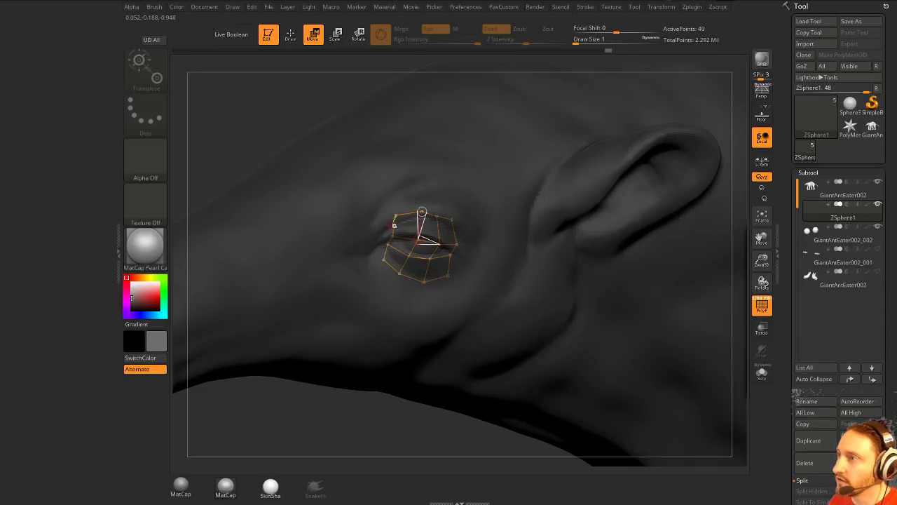
{"action": "key", "text": "q"}
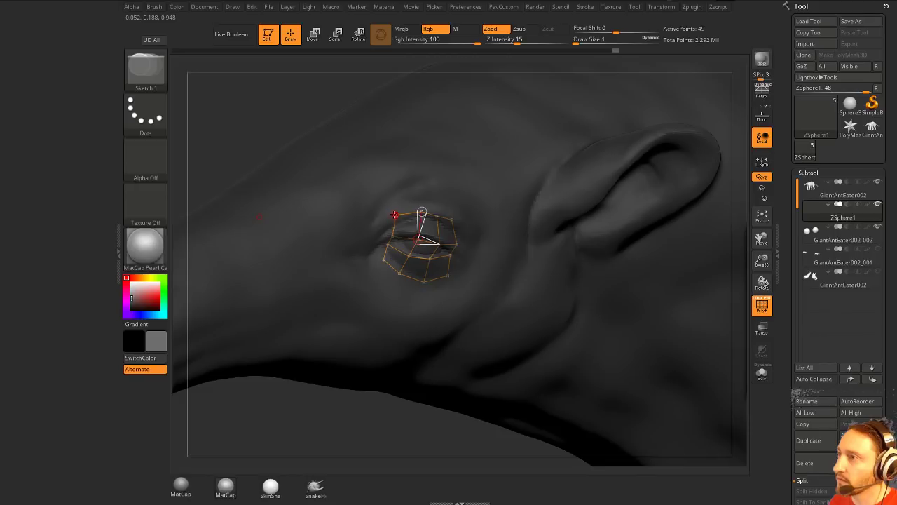
- Draw the outline of a new topology patch in front of the eye, from the upper eyelid strip round to the lower one
{"action": "left_click", "coordinate": [396, 214]}
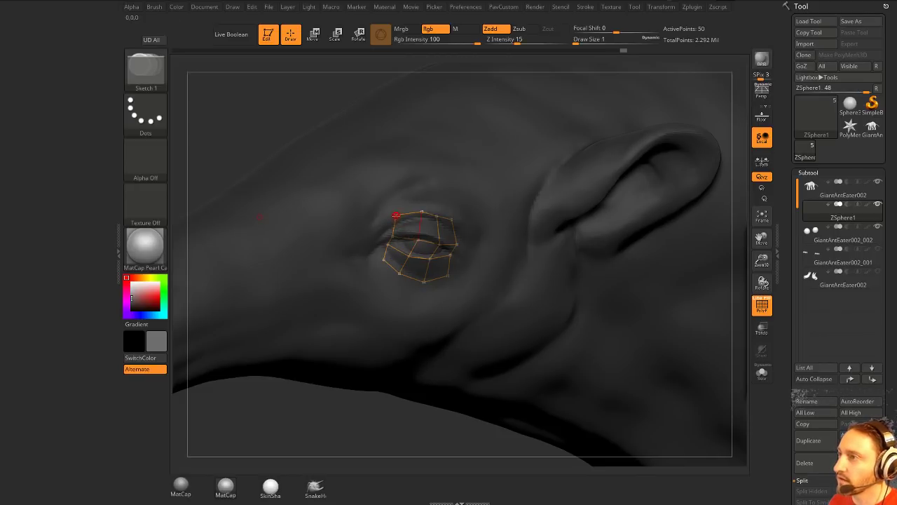
{"action": "left_click_drag", "start_coordinate": [396, 215], "coordinate": [397, 223]}
{"action": "left_click", "coordinate": [359, 241]}
{"action": "left_click", "coordinate": [352, 279]}
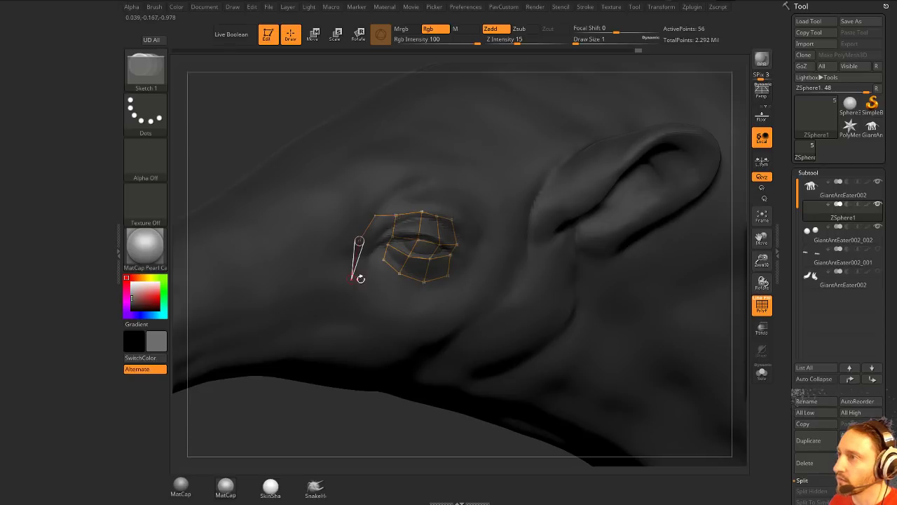
{"action": "left_click", "coordinate": [366, 279]}
{"action": "left_click", "coordinate": [384, 259]}
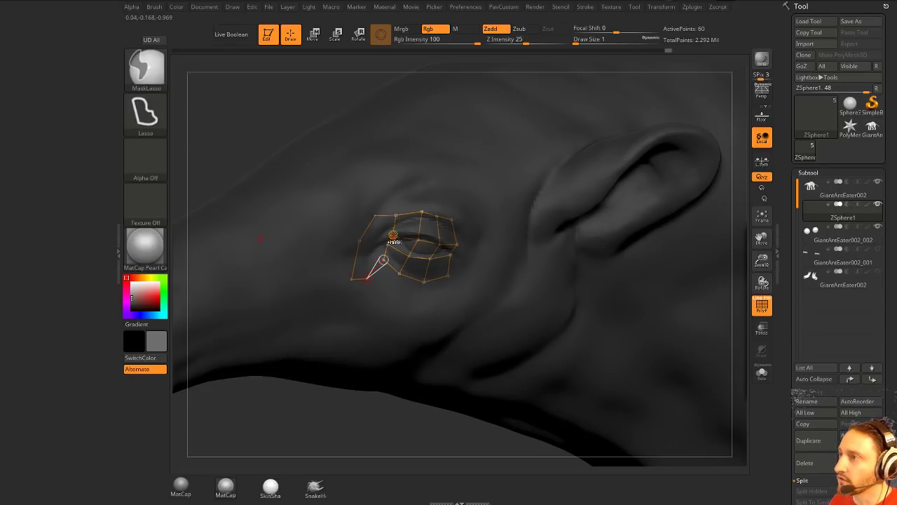
- Connect the front patch's outline to the eyelid strips with cross edges at the inner corner of the eye
{"action": "left_click", "coordinate": [394, 237], "text": "ctrl"}
{"action": "left_click", "coordinate": [360, 241]}
{"action": "left_click", "coordinate": [388, 244], "text": "ctrl"}
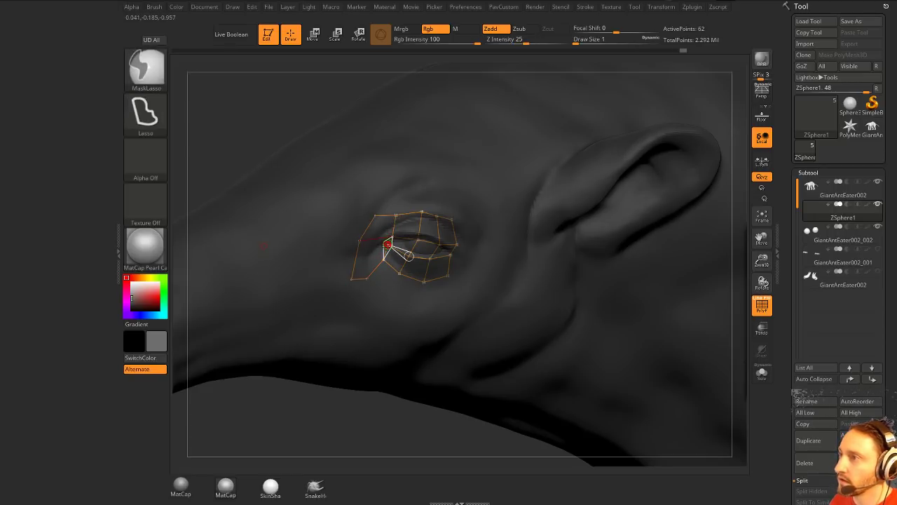
{"action": "left_click", "coordinate": [356, 259]}
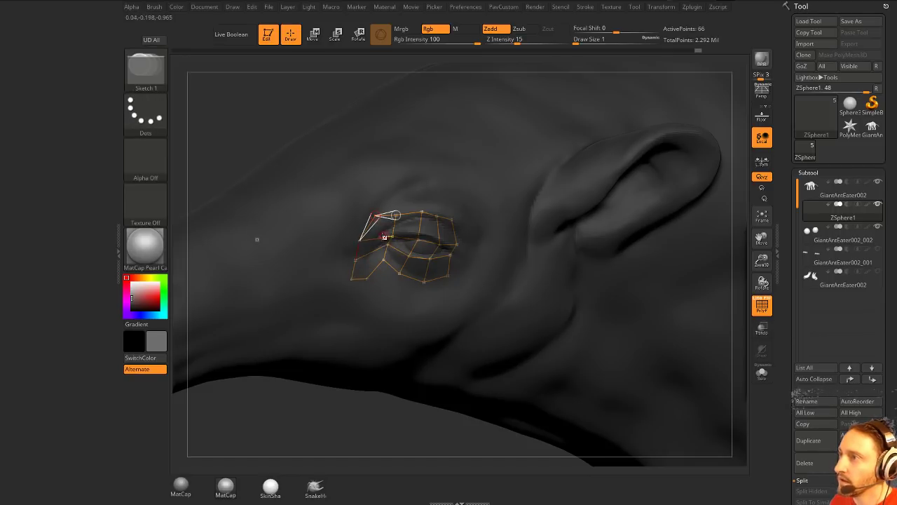
- Add a vertical line of edges through the middle of the front patch to split its quads in two
{"action": "left_click", "coordinate": [385, 216]}
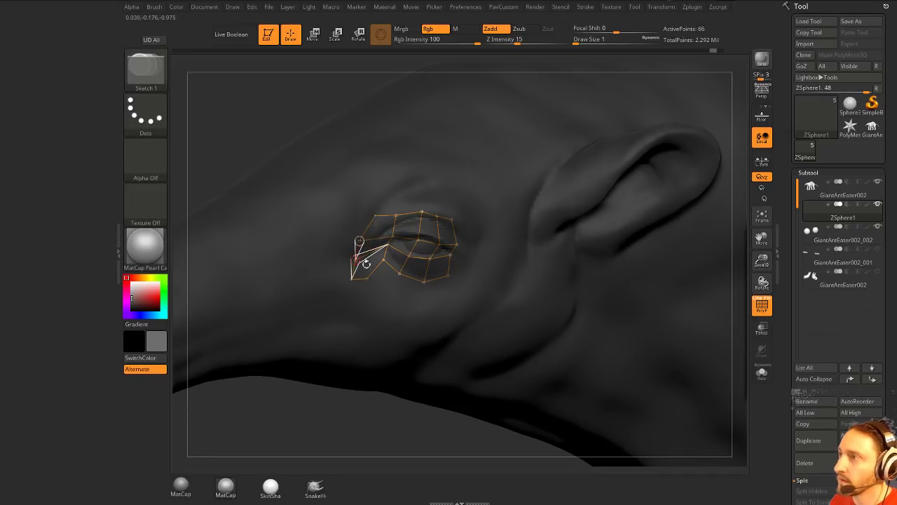
{"action": "right_click_drag", "start_coordinate": [342, 319], "coordinate": [334, 332]}
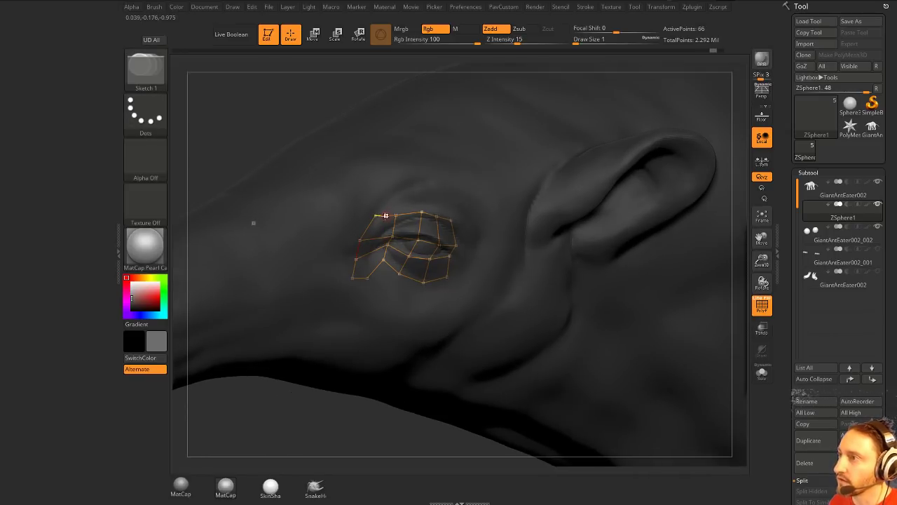
{"action": "left_click", "coordinate": [386, 216]}
{"action": "left_click", "coordinate": [378, 237]}
{"action": "left_click", "coordinate": [372, 252]}
{"action": "left_click", "coordinate": [367, 278]}
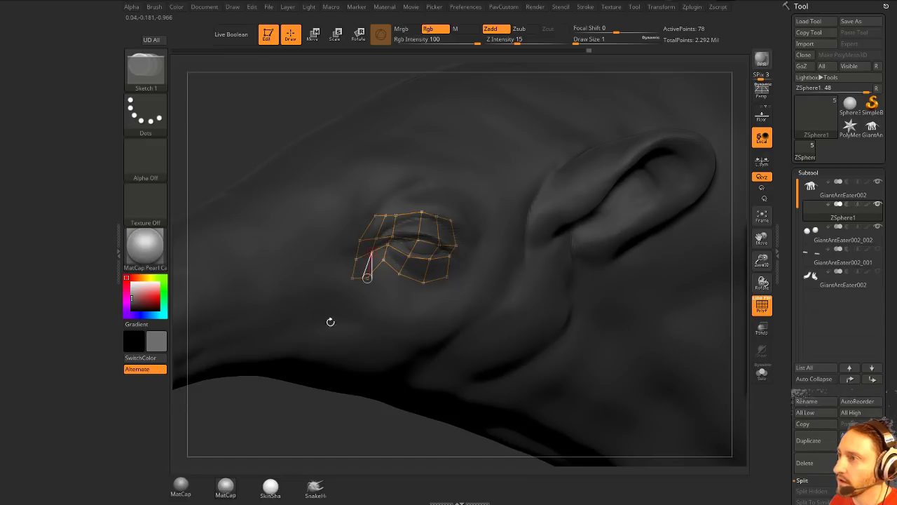
- Adjust the eyelid topology points around the eye opening and undo the last point move
{"action": "left_click_drag", "start_coordinate": [330, 322], "coordinate": [349, 325]}
{"action": "key", "text": "w"}
{"action": "left_click_drag", "start_coordinate": [387, 260], "coordinate": [392, 247]}
{"action": "key", "text": "ctrl+z"}
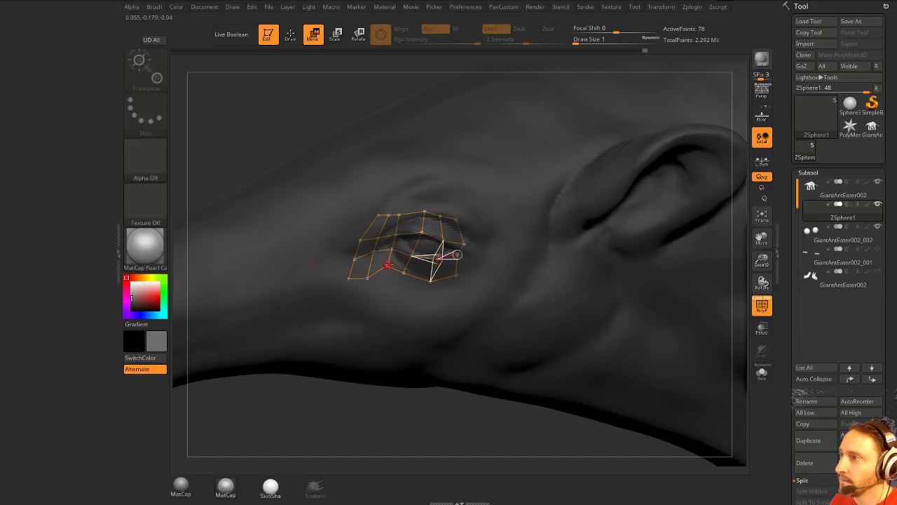
{"action": "left_click_drag", "start_coordinate": [347, 412], "coordinate": [331, 237]}
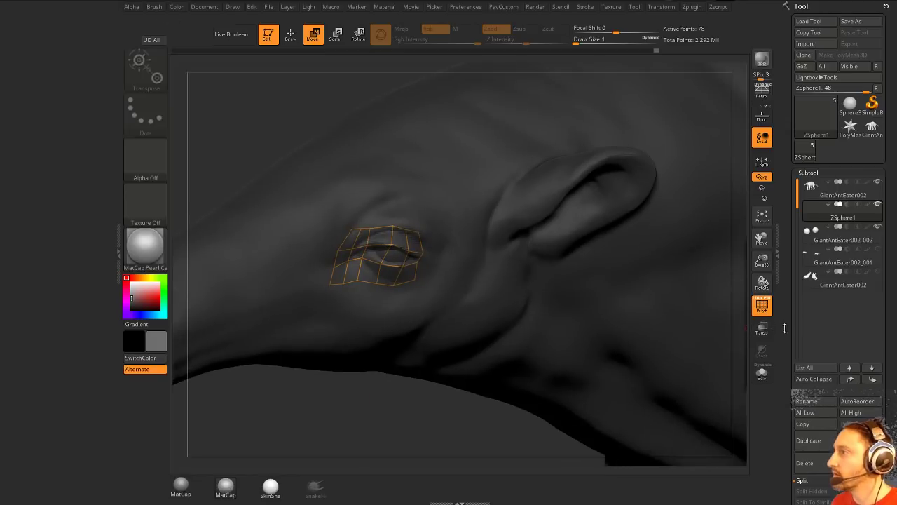
- Preview the adaptive skin of the topology drawn around the eye
{"action": "scroll", "coordinate": [824, 208], "scroll_direction": "down", "scroll_amount": 15}
{"action": "left_click", "coordinate": [816, 225]}
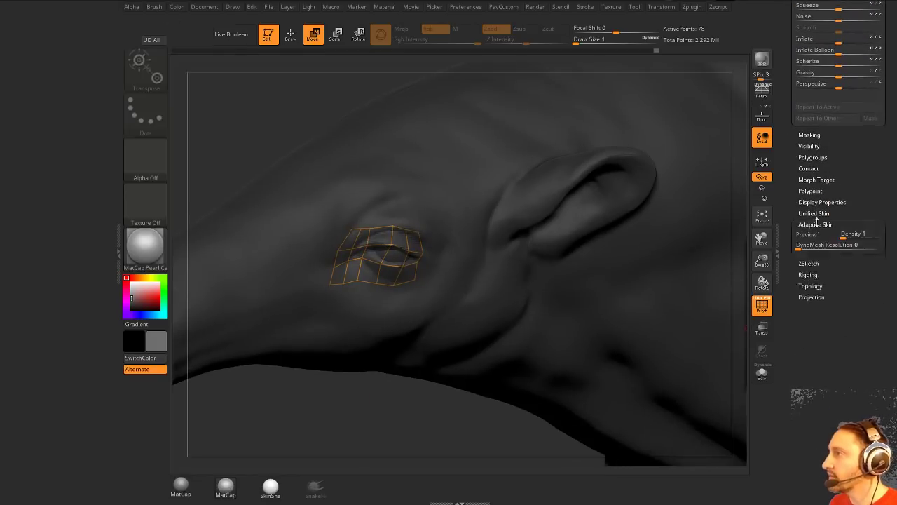
{"action": "left_click", "coordinate": [807, 236]}
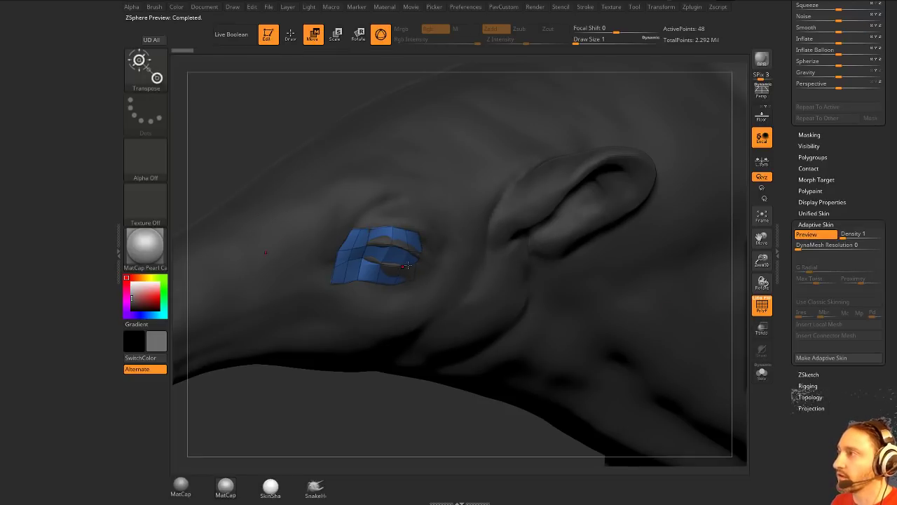
- Try DynaMesh Resolution values of 160 and 304 on the adaptive skin preview, and turn the preview off
{"action": "left_click", "coordinate": [801, 248]}
{"action": "left_click", "coordinate": [802, 248]}
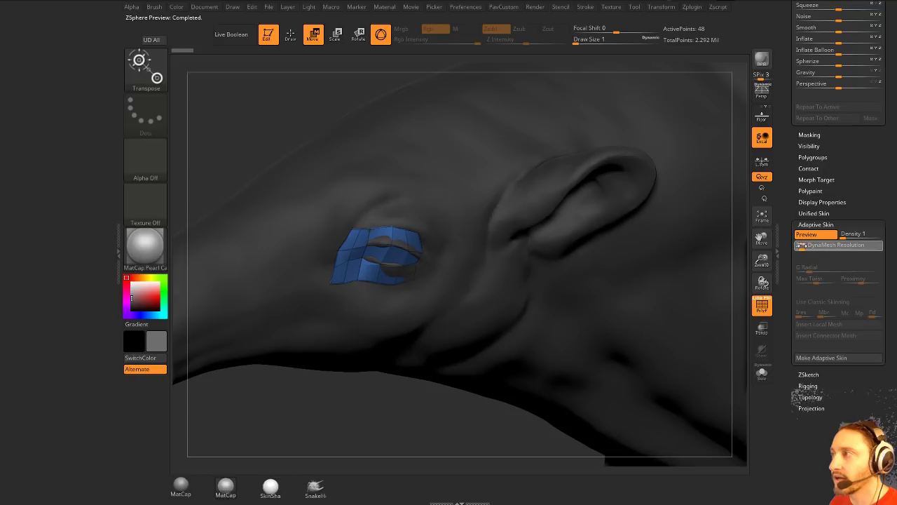
{"action": "key", "text": "Return"}
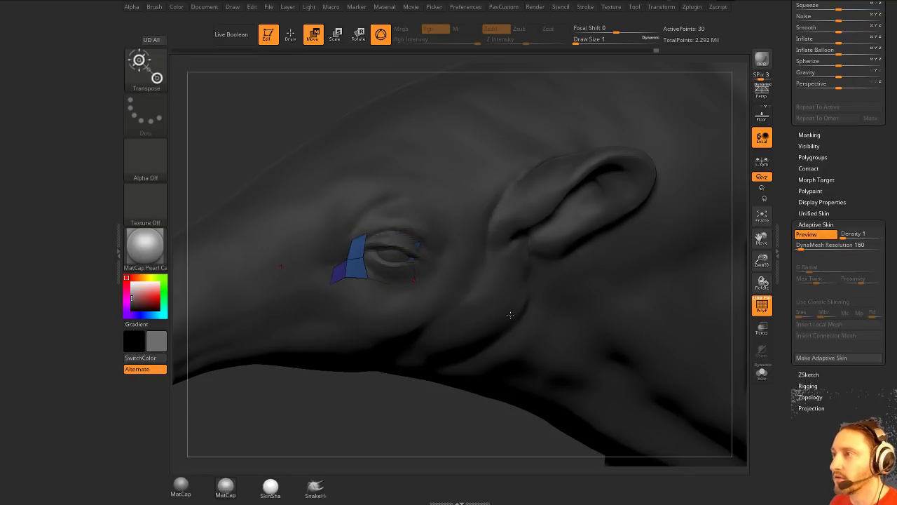
{"action": "left_click", "coordinate": [800, 253]}
{"action": "type", "text": "304"}
{"action": "key", "text": "Return"}
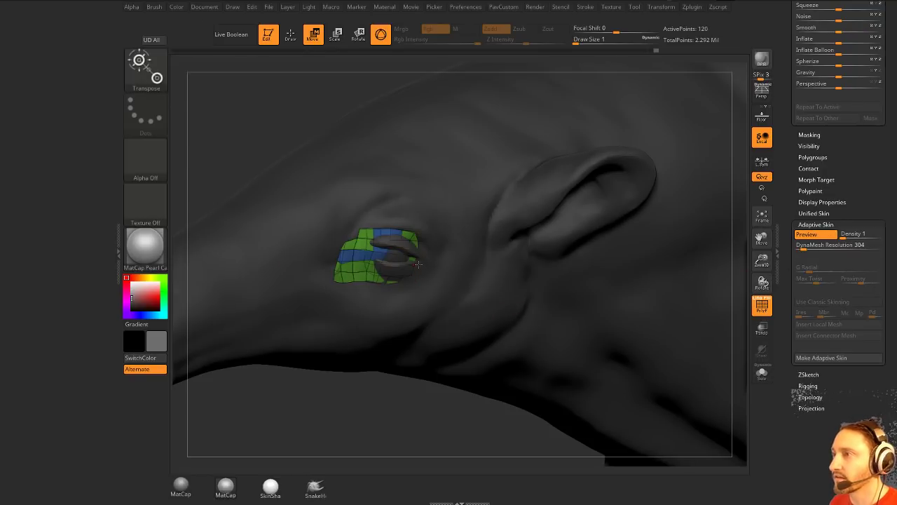
{"action": "key", "text": "a"}
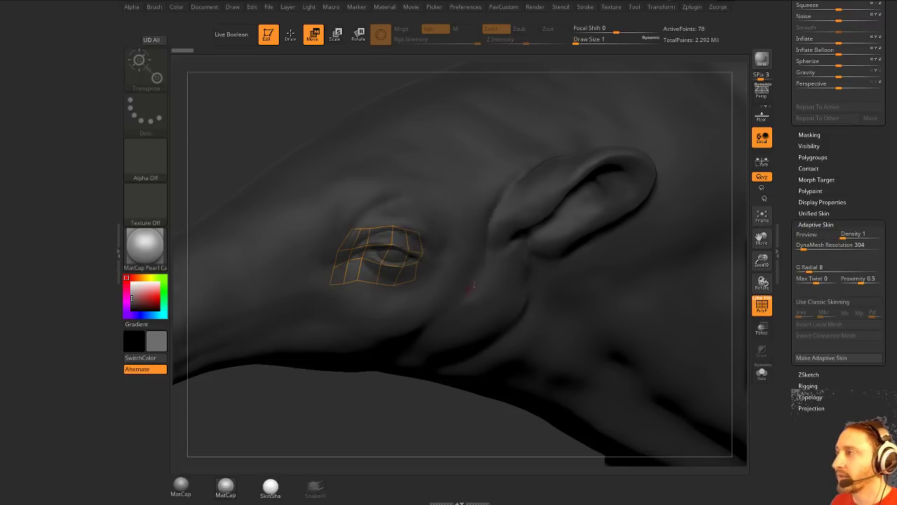
- Reset the adaptive skin's DynaMesh Resolution to 0 and preview it with Density 2
{"action": "left_click", "coordinate": [799, 252]}
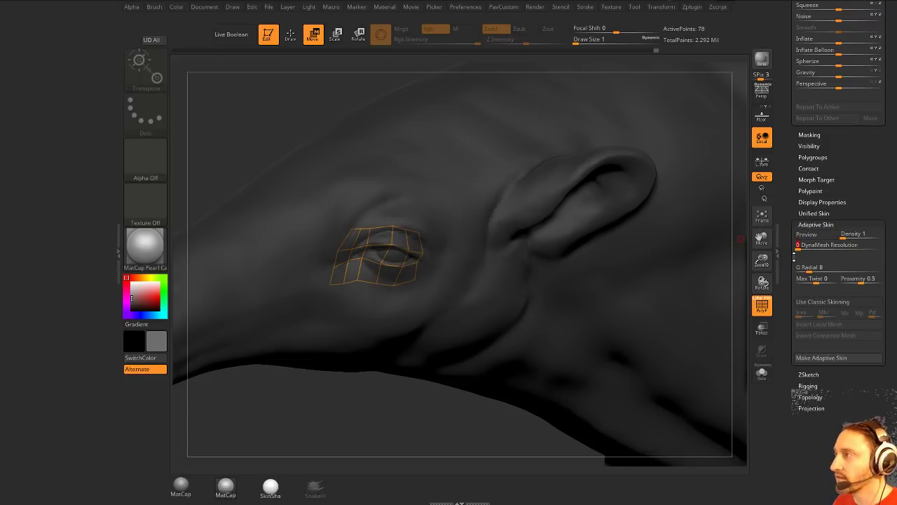
{"action": "left_click_drag", "start_coordinate": [843, 238], "coordinate": [848, 239]}
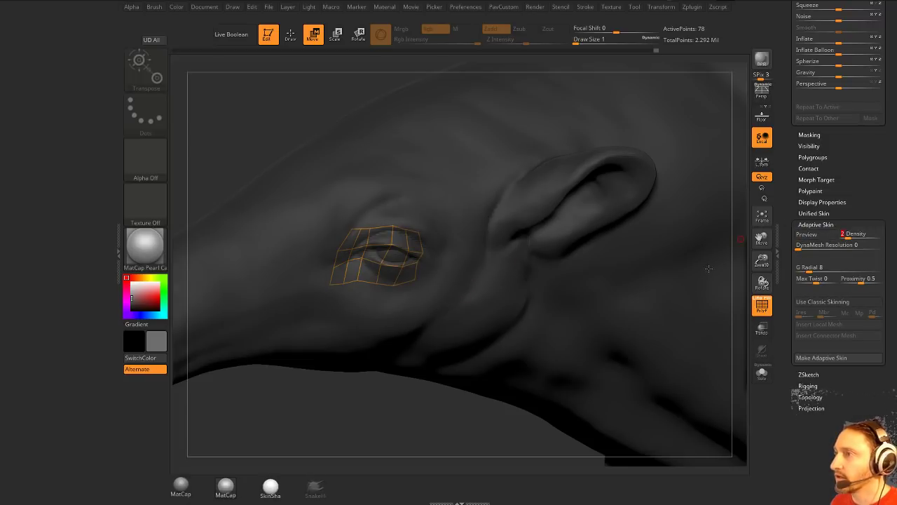
{"action": "key", "text": "a"}
{"action": "key", "text": "a"}
- Set the adaptive skin's Density to 1 and generate the adaptive skin mesh from the preview
{"action": "left_click", "coordinate": [855, 233]}
{"action": "type", "text": "1"}
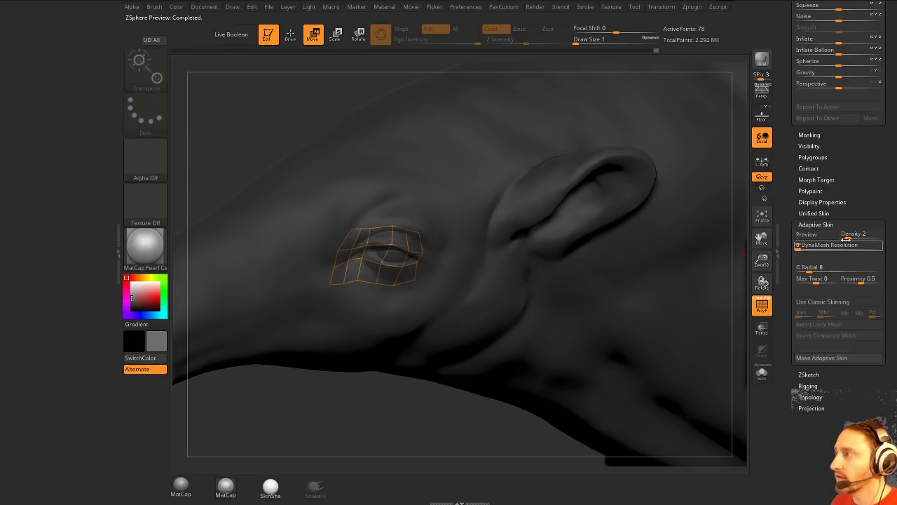
{"action": "key", "text": "Return"}
{"action": "key", "text": "a"}
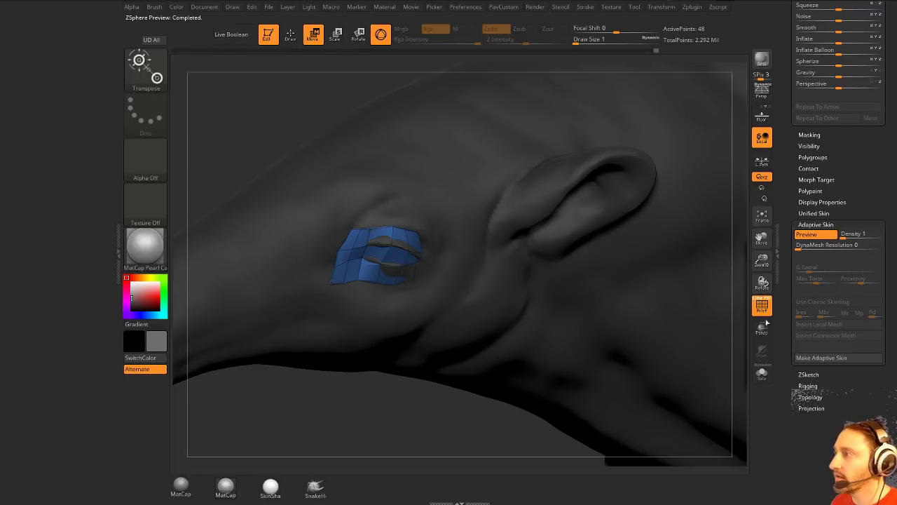
{"action": "left_click", "coordinate": [822, 357]}
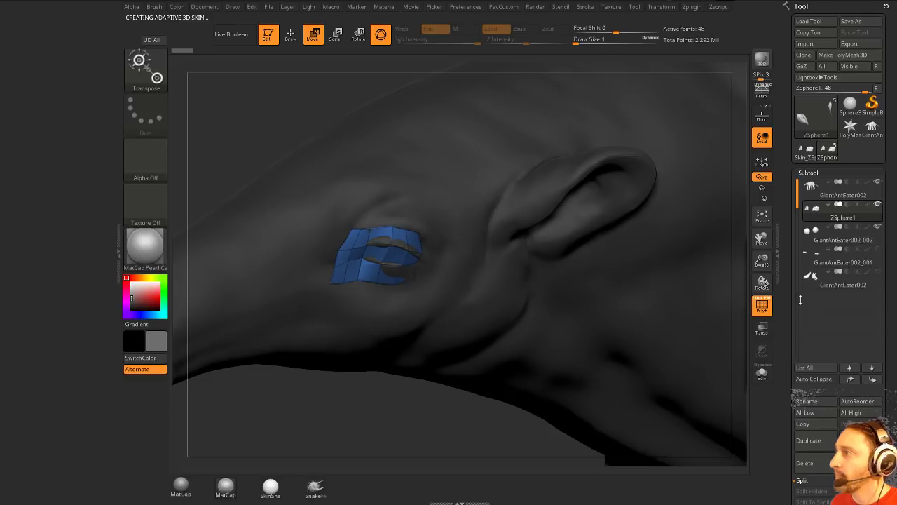
- Delete the ZSphere1 subtool and insert Skin_ZSphere1 as a subtool directly below the anteater body
{"action": "left_click", "coordinate": [810, 463]}
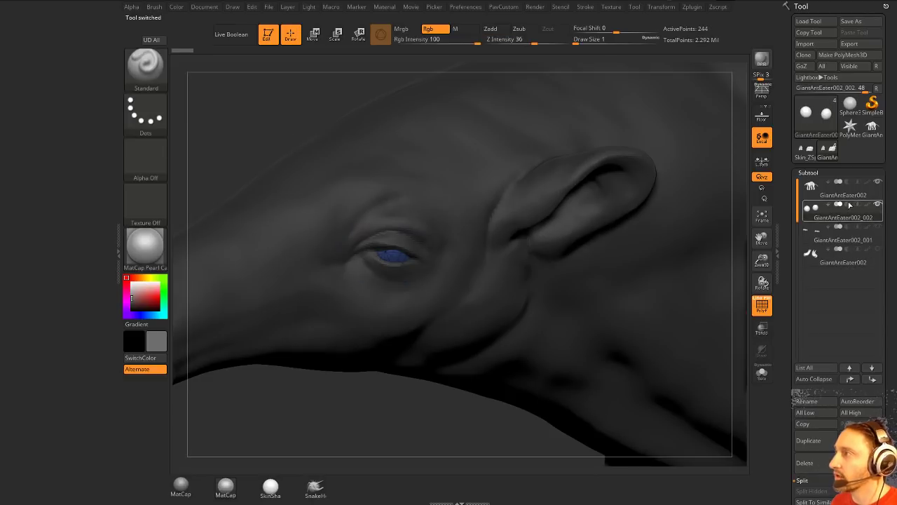
{"action": "left_click", "coordinate": [850, 367]}
{"action": "left_click", "coordinate": [849, 445]}
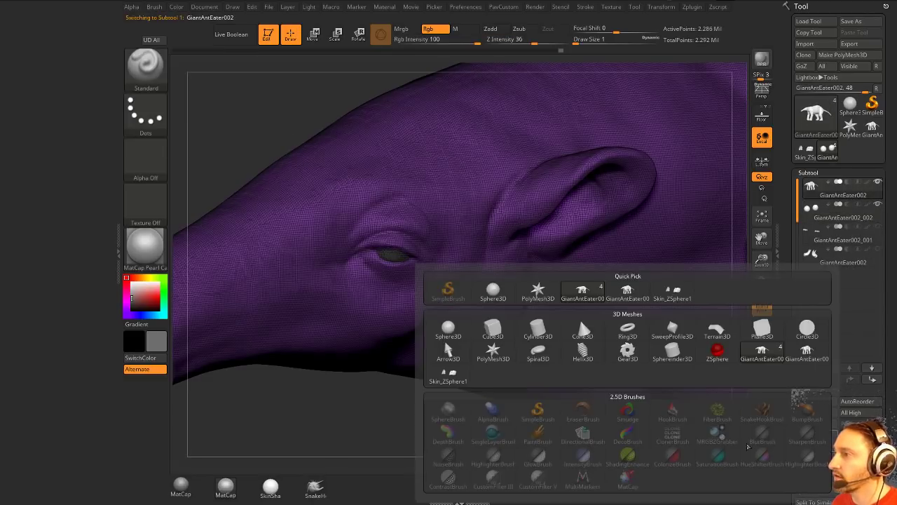
{"action": "left_click", "coordinate": [449, 375]}
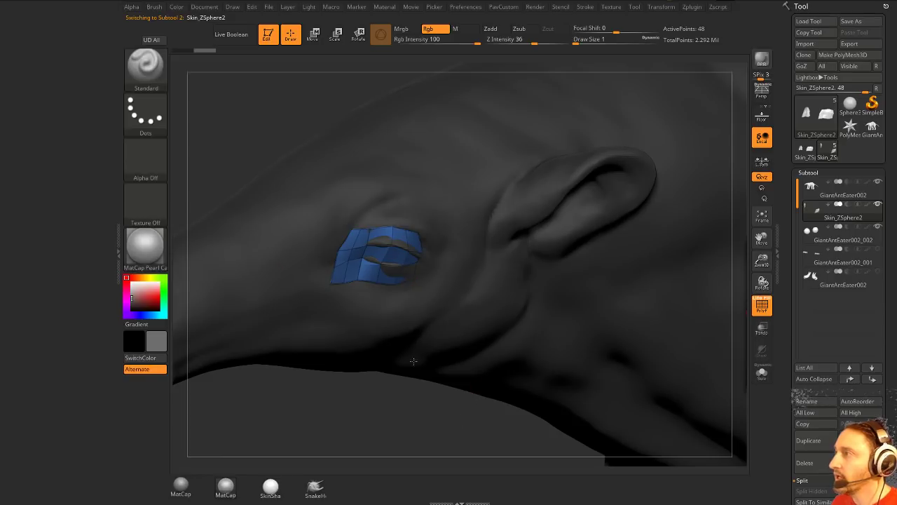
- Subdivide the inserted eye skin mesh four times, projecting it onto the visible subtools with ProjectAll after each subdivision
{"action": "key", "text": "2"}
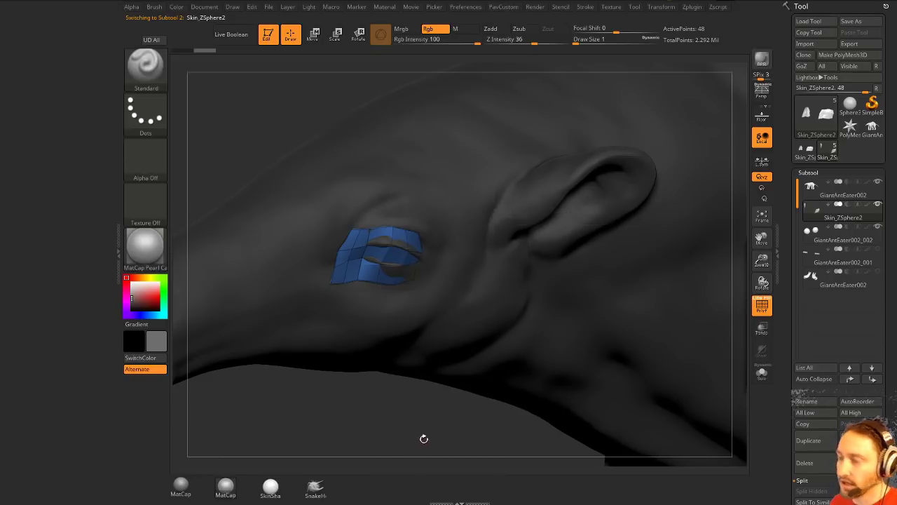
{"action": "key", "text": "ctrl+d"}
{"action": "key", "text": "2"}
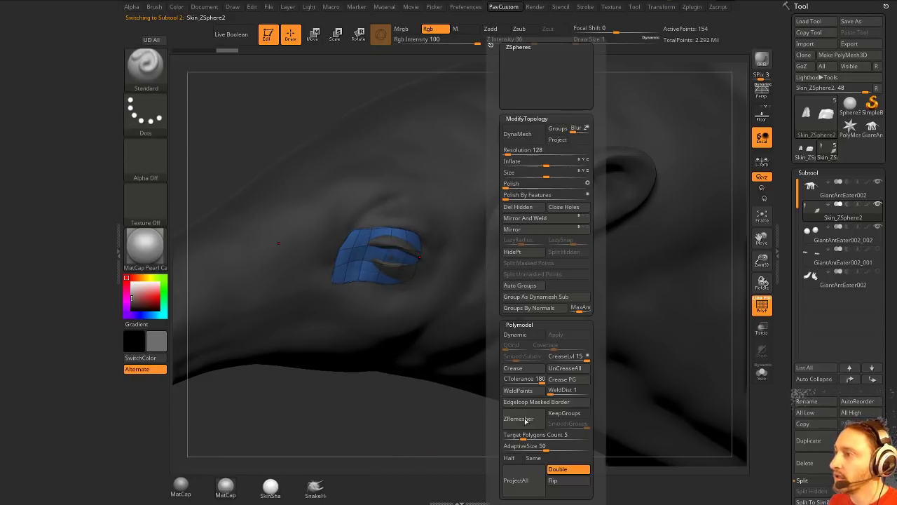
{"action": "left_click", "coordinate": [526, 479]}
{"action": "key", "text": "t"}
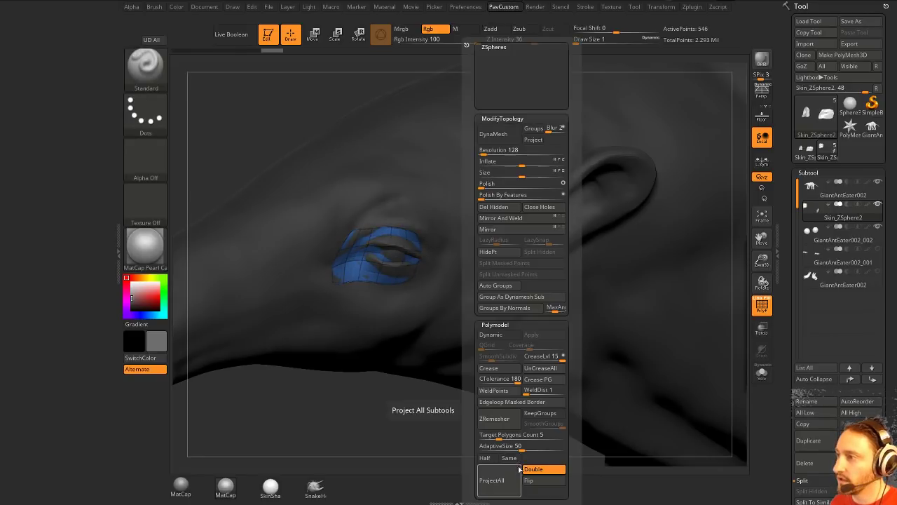
{"action": "left_click", "coordinate": [513, 423]}
{"action": "key", "text": "ctrl+d"}
{"action": "key", "text": "2"}
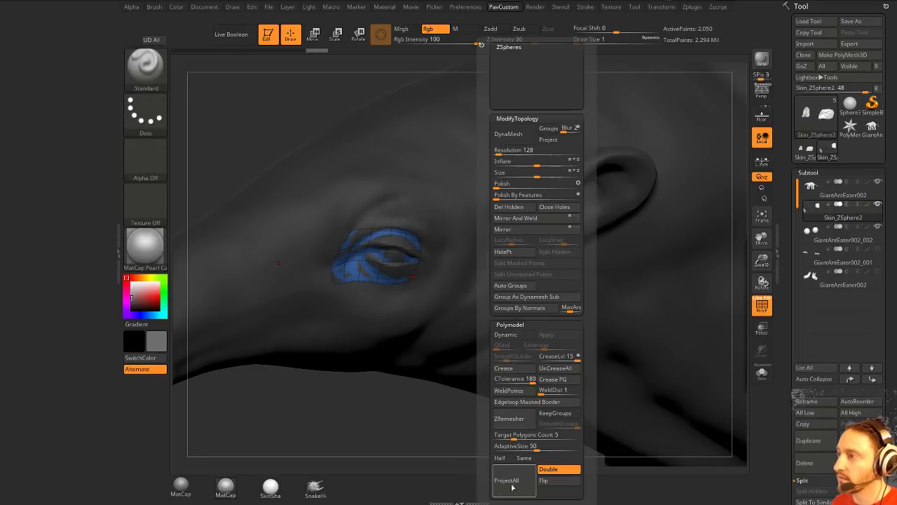
{"action": "left_click", "coordinate": [520, 480]}
{"action": "key", "text": "ctrl+d"}
{"action": "key", "text": "t"}
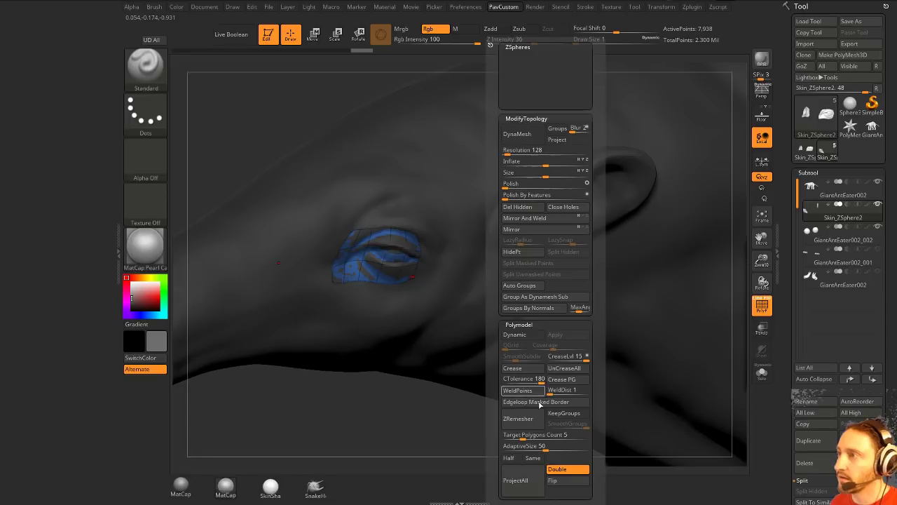
{"action": "left_click", "coordinate": [522, 475]}
- Isolate the projected eye skin mesh and frame it to examine the projection around the eye opening
{"action": "left_click", "coordinate": [761, 373]}
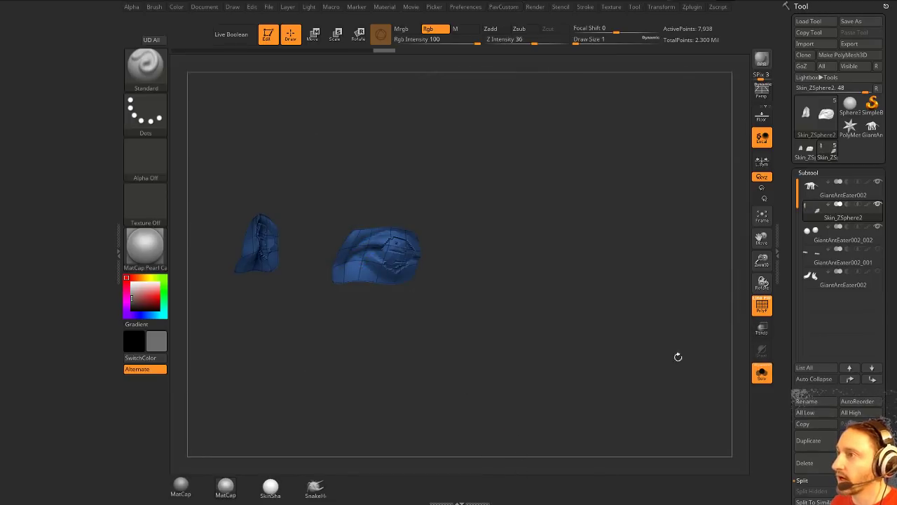
{"action": "left_click_drag", "start_coordinate": [440, 274], "coordinate": [500, 272]}
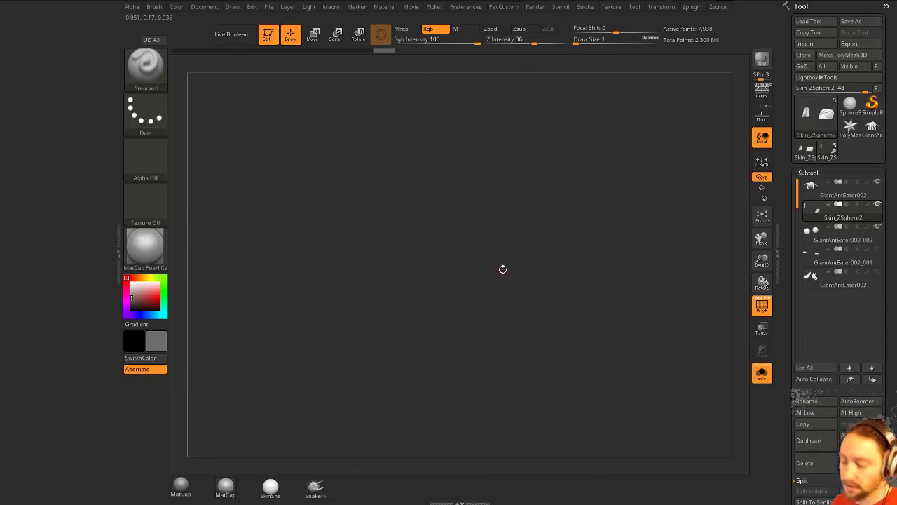
{"action": "key", "text": "f"}
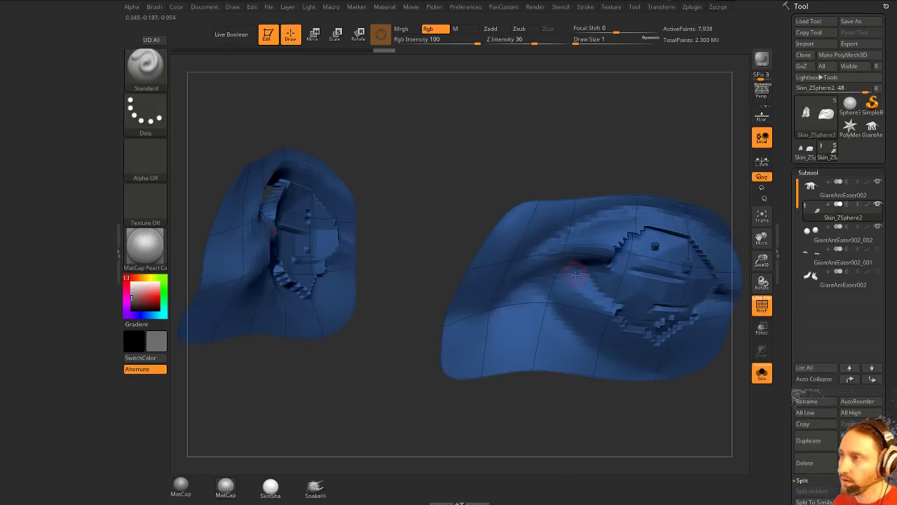
- Turn off double-sided display for the eye skin mesh in its display properties
{"action": "key", "text": "s"}
{"action": "key", "text": "s"}
{"action": "right_click_drag", "start_coordinate": [572, 288], "coordinate": [572, 256], "text": "ctrl"}
{"action": "left_click_drag", "start_coordinate": [687, 366], "coordinate": [638, 368]}
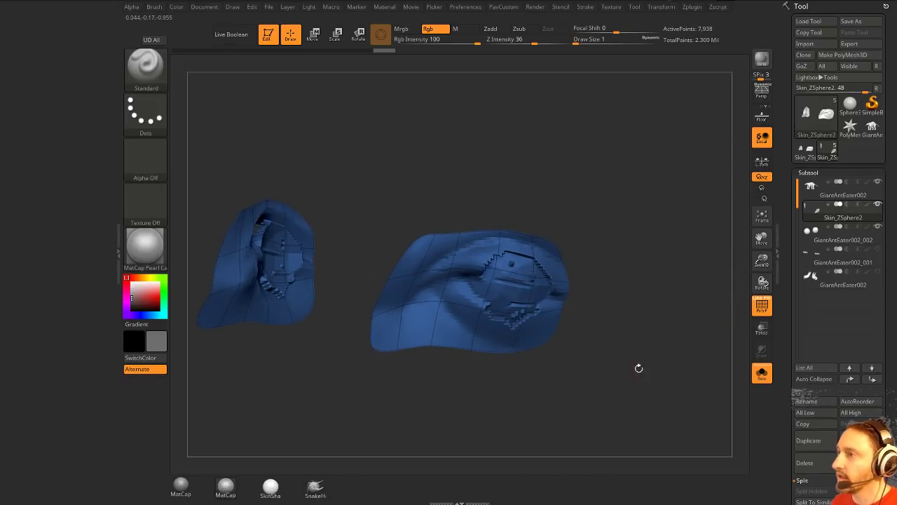
{"action": "scroll", "coordinate": [830, 147], "scroll_direction": "down", "scroll_amount": 15}
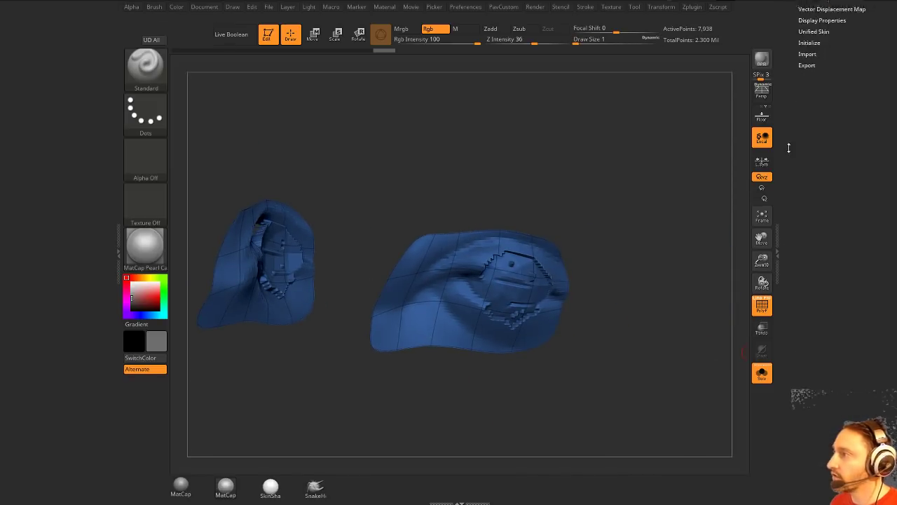
{"action": "scroll", "coordinate": [820, 126], "scroll_direction": "up", "scroll_amount": 4}
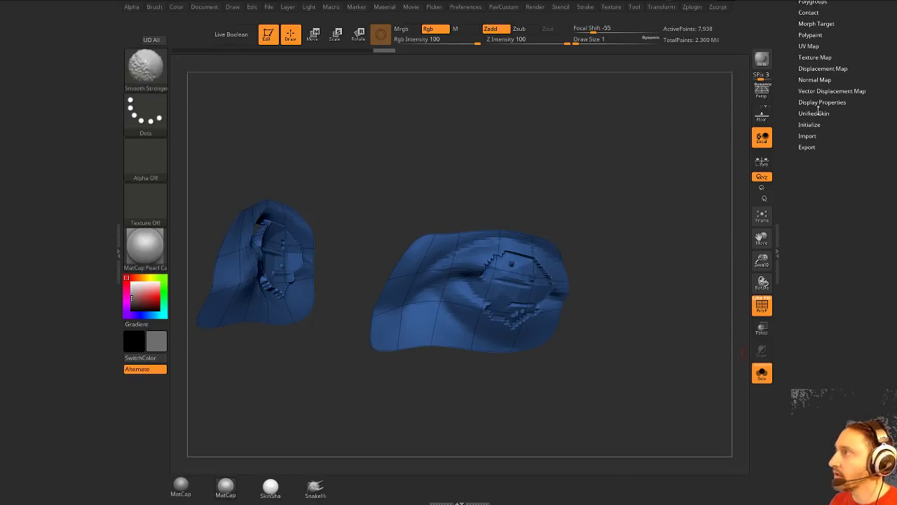
{"action": "left_click", "coordinate": [818, 102]}
{"action": "scroll", "coordinate": [806, 140], "scroll_direction": "up", "scroll_amount": 2}
{"action": "left_click", "coordinate": [806, 177]}
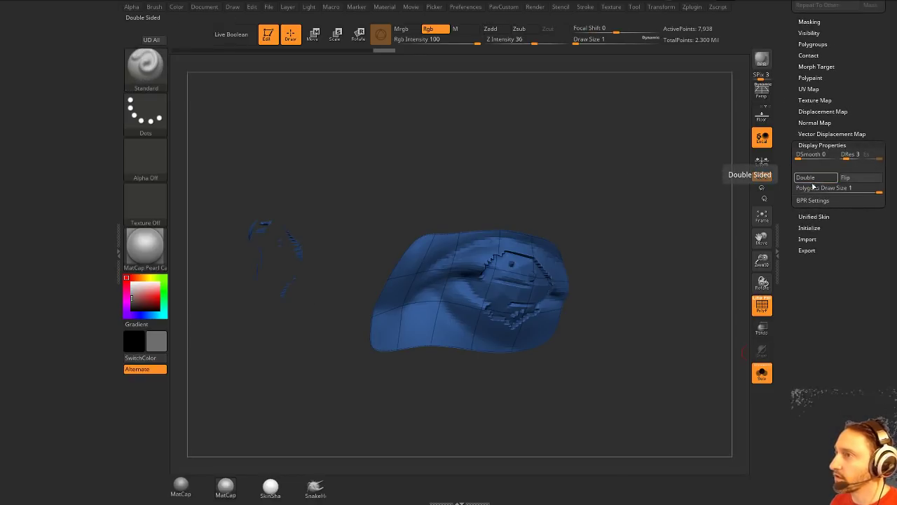
- Lower the eye skin mesh to subdivision level 3 and show the other subtools around it again
{"action": "left_click_drag", "start_coordinate": [712, 200], "coordinate": [654, 233]}
{"action": "left_click_drag", "start_coordinate": [714, 258], "coordinate": [741, 261]}
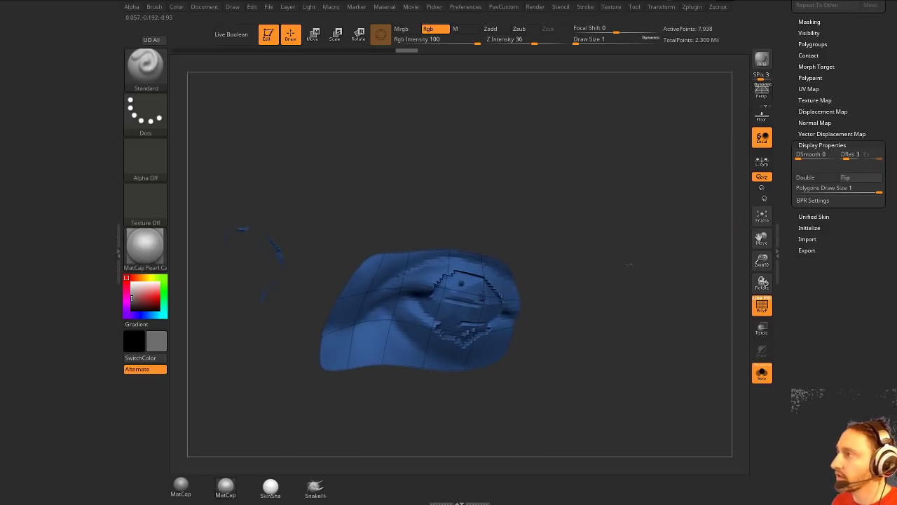
{"action": "scroll", "coordinate": [802, 392], "scroll_direction": "up", "scroll_amount": 10}
{"action": "left_click_drag", "start_coordinate": [797, 402], "coordinate": [792, 158]}
{"action": "left_click_drag", "start_coordinate": [787, 254], "coordinate": [806, 359]}
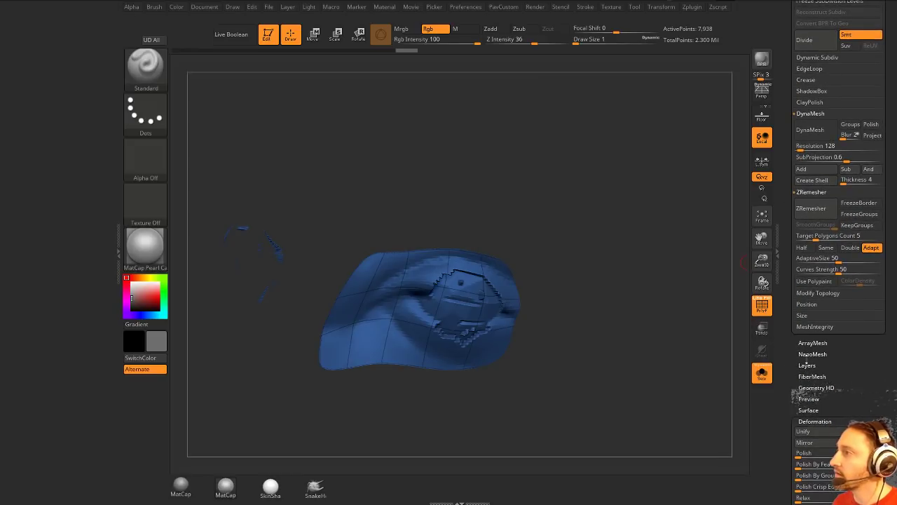
{"action": "left_click_drag", "start_coordinate": [785, 224], "coordinate": [789, 450]}
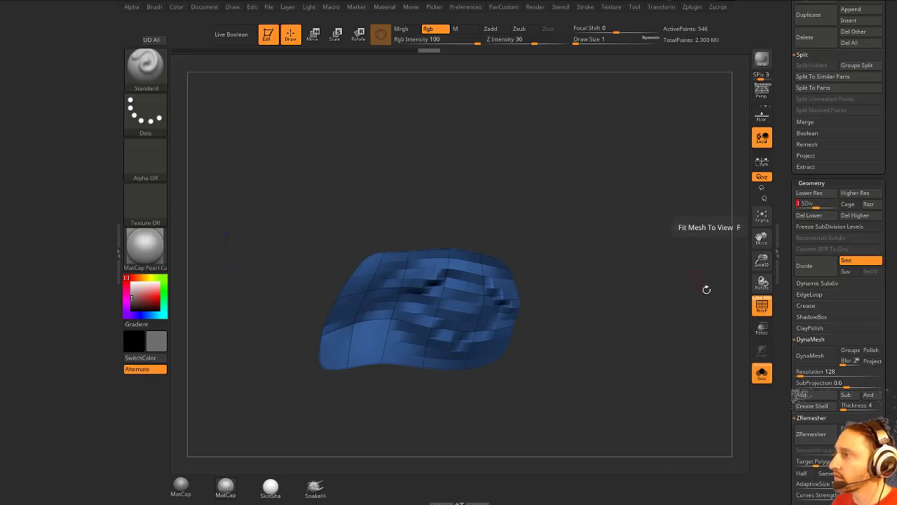
{"action": "left_click", "coordinate": [764, 372]}
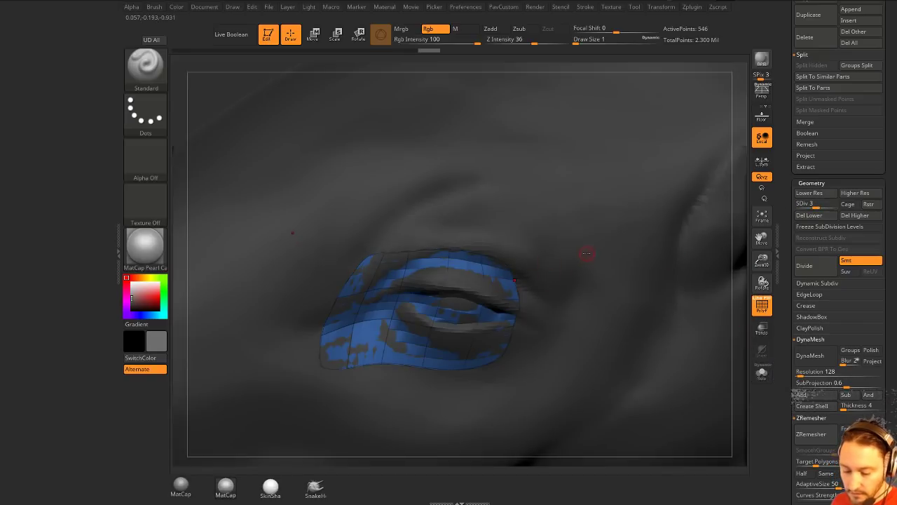
- Select the ZProject brush and set it to Draw Size 5 and Z Intensity 79, with Rgb turned off
{"action": "key", "text": "b"}
{"action": "key", "text": "z"}
{"action": "key", "text": "p"}
{"action": "key", "text": "s"}
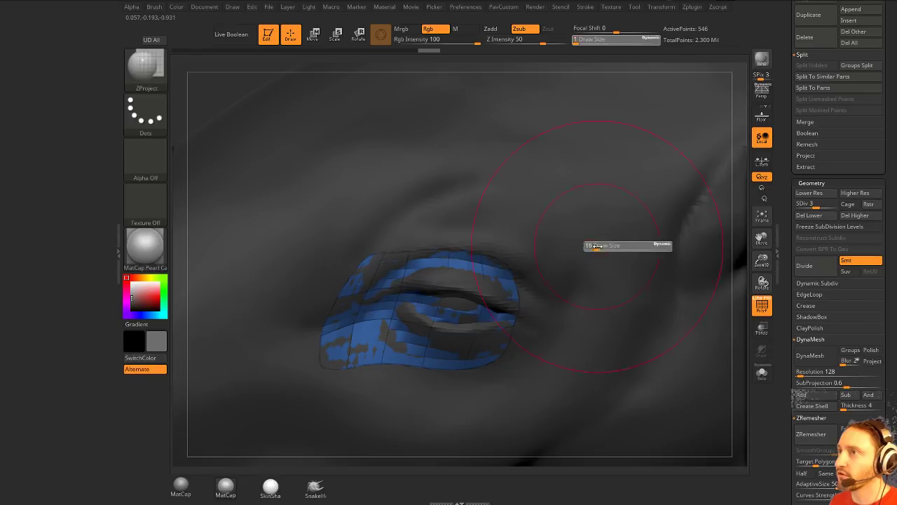
{"action": "left_click_drag", "start_coordinate": [597, 245], "coordinate": [593, 246]}
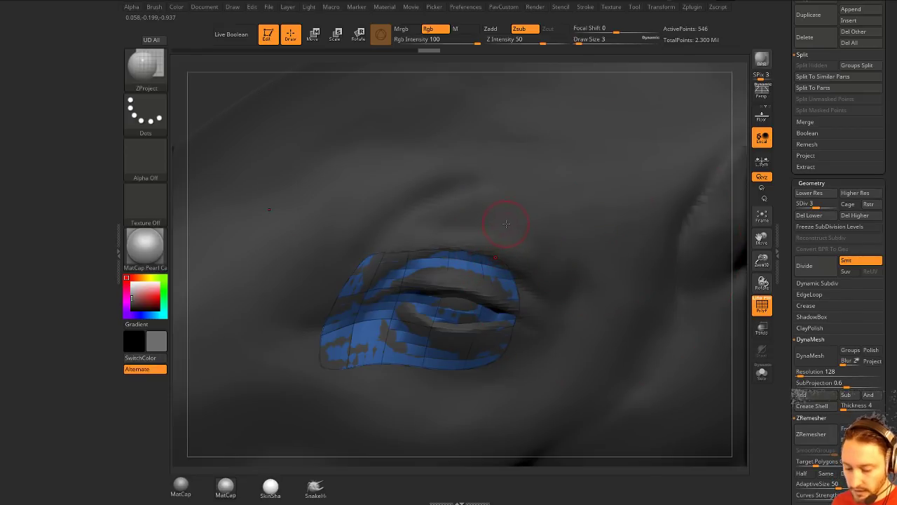
{"action": "key", "text": "b"}
{"action": "key", "text": "z"}
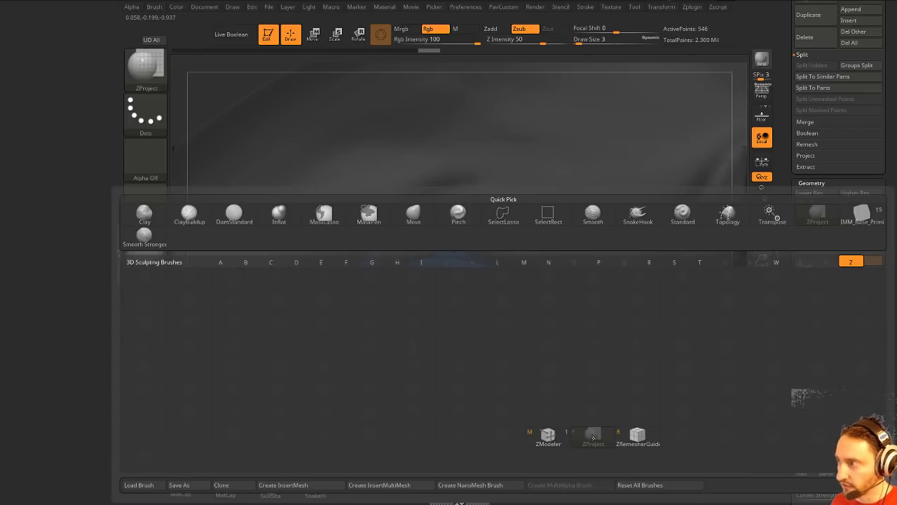
{"action": "left_click", "coordinate": [593, 436]}
{"action": "key", "text": "s"}
{"action": "left_click", "coordinate": [440, 288]}
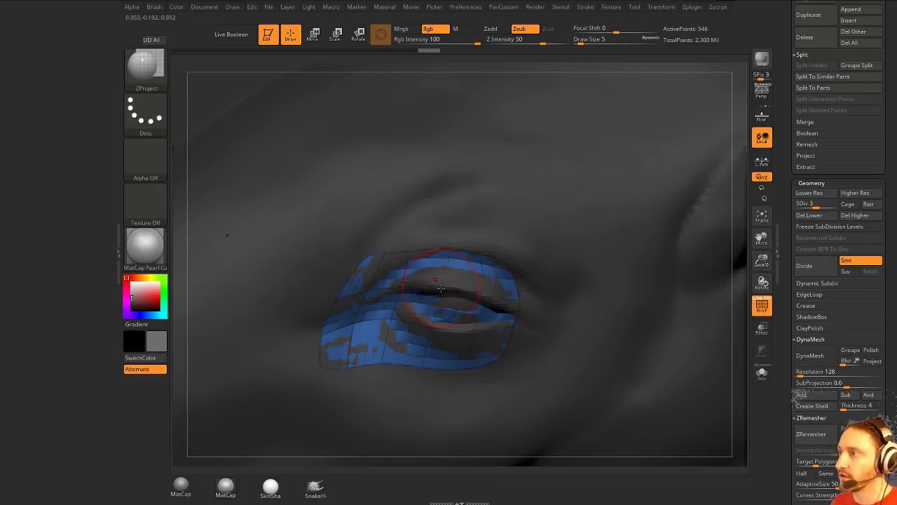
{"action": "left_click", "coordinate": [429, 28]}
{"action": "left_click_drag", "start_coordinate": [542, 43], "coordinate": [559, 42]}
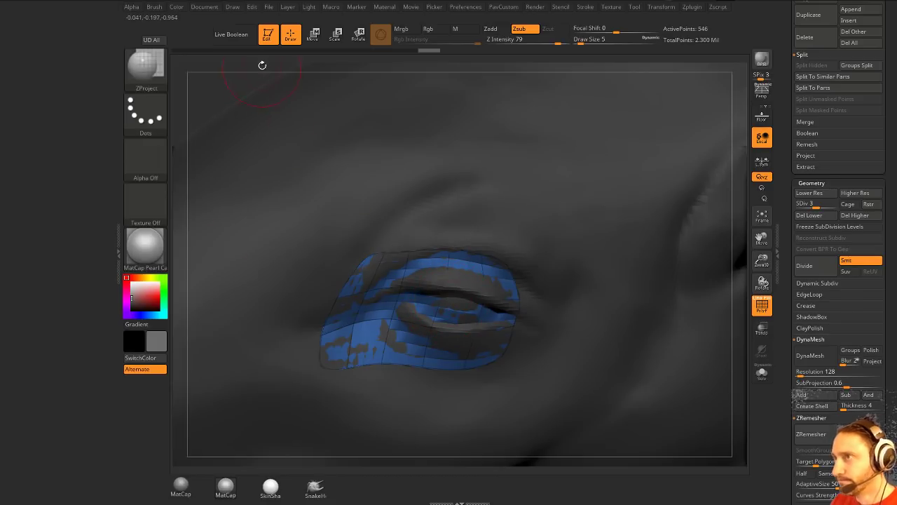
- Brush over the eyelids of the skin mesh with ZProject to project them onto the anteater's body
{"action": "left_click_drag", "start_coordinate": [262, 65], "coordinate": [96, 35], "text": "alt"}
{"action": "left_click_drag", "start_coordinate": [211, 203], "coordinate": [277, 272]}
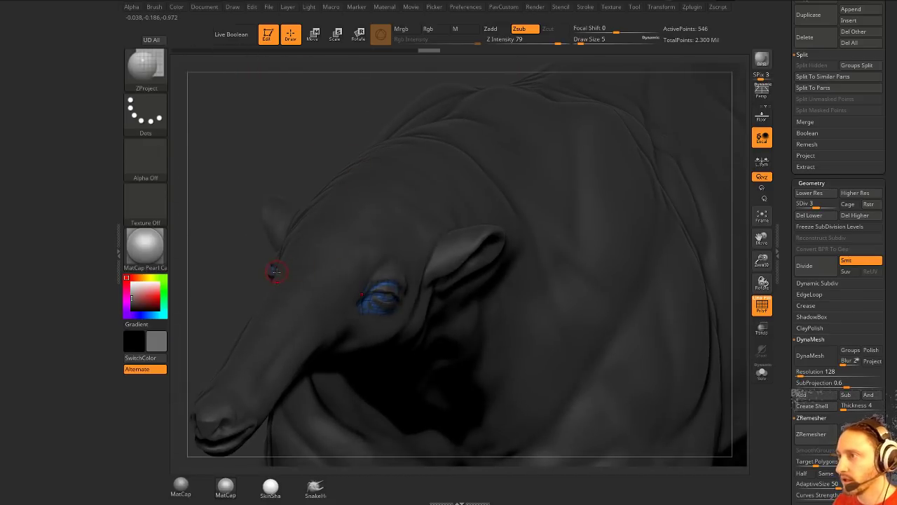
{"action": "left_click_drag", "start_coordinate": [270, 238], "coordinate": [369, 216]}
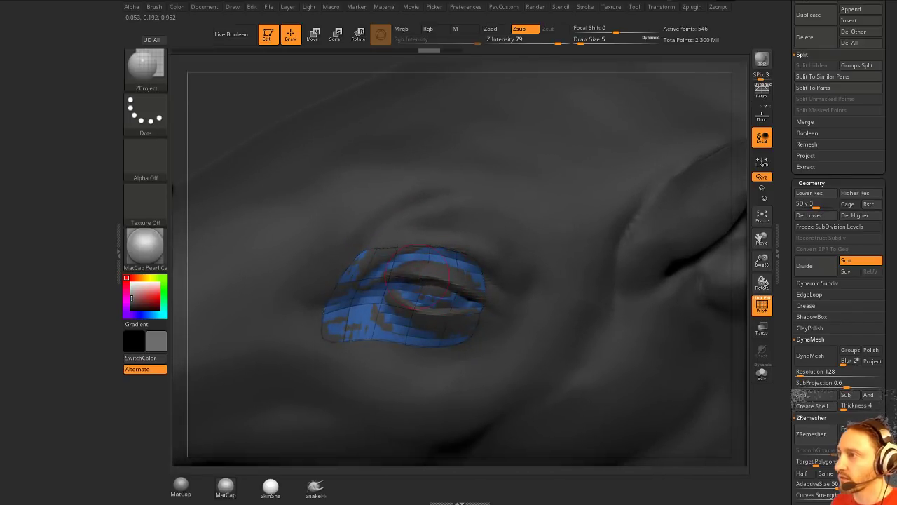
{"action": "left_click_drag", "start_coordinate": [430, 279], "coordinate": [433, 282]}
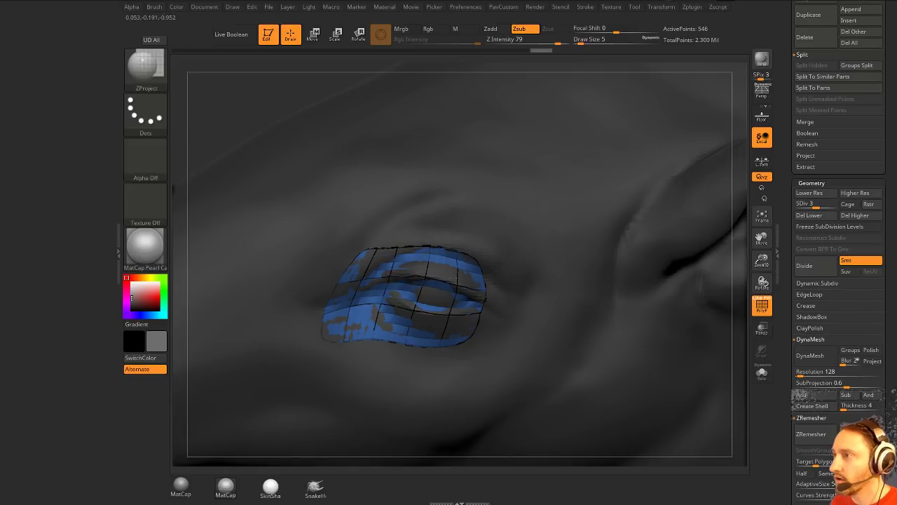
- Hide the polyframe and isolate the eye skin mesh to inspect the projected eyelids
{"action": "left_click", "coordinate": [761, 305]}
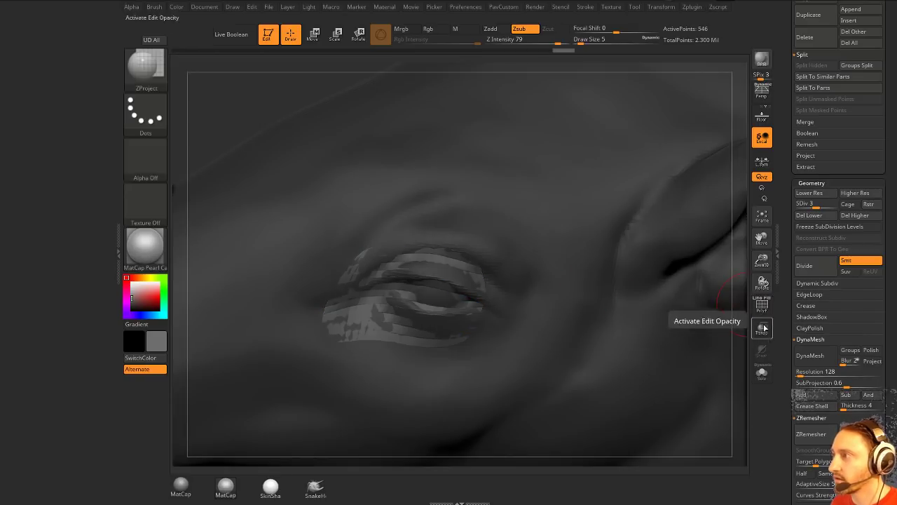
{"action": "left_click", "coordinate": [761, 373]}
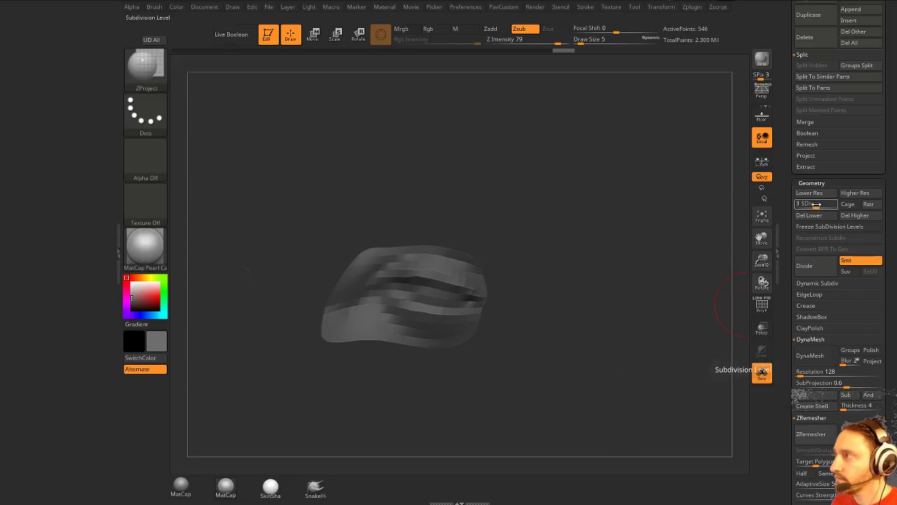
- Delete the subdivision levels above level 3 on the Skin_ZSphere2 eyelid mesh
{"action": "left_click", "coordinate": [855, 215]}
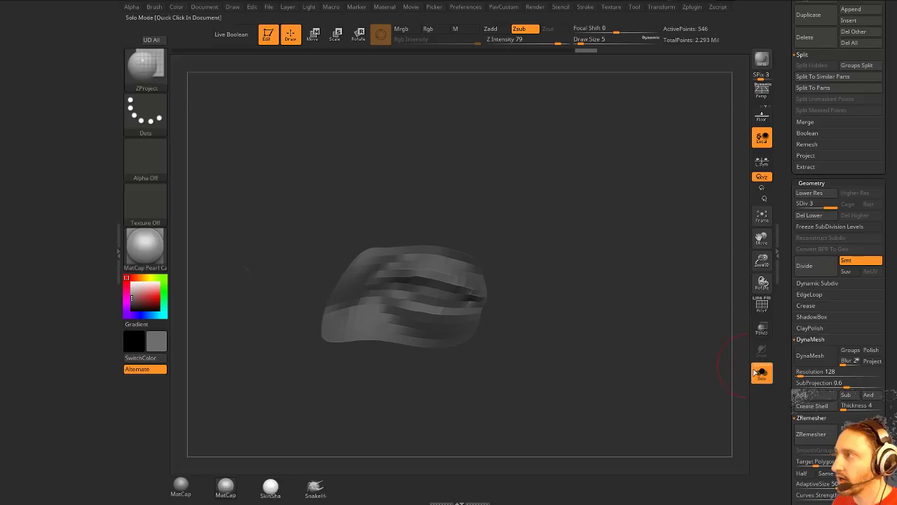
{"action": "scroll", "coordinate": [788, 330], "scroll_direction": "up", "scroll_amount": 5}
{"action": "scroll", "coordinate": [789, 329], "scroll_direction": "down", "scroll_amount": 5}
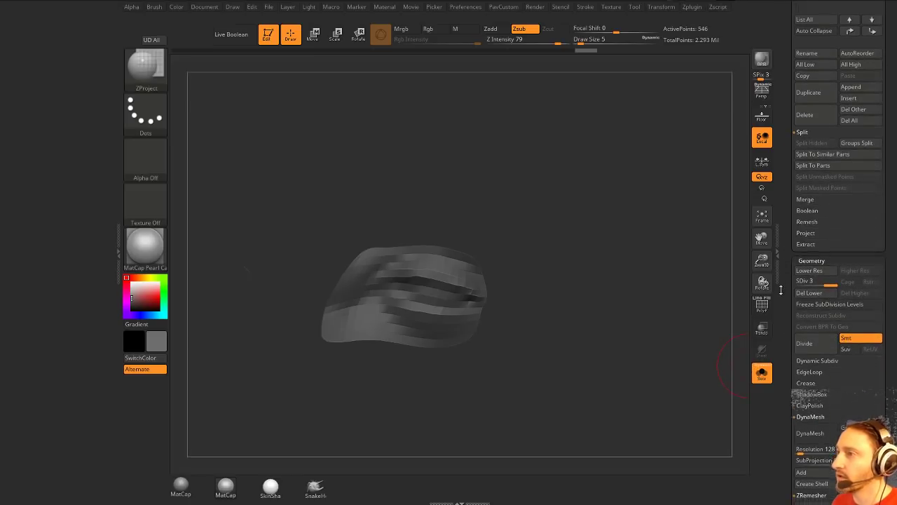
{"action": "left_click_drag", "start_coordinate": [786, 259], "coordinate": [786, 342]}
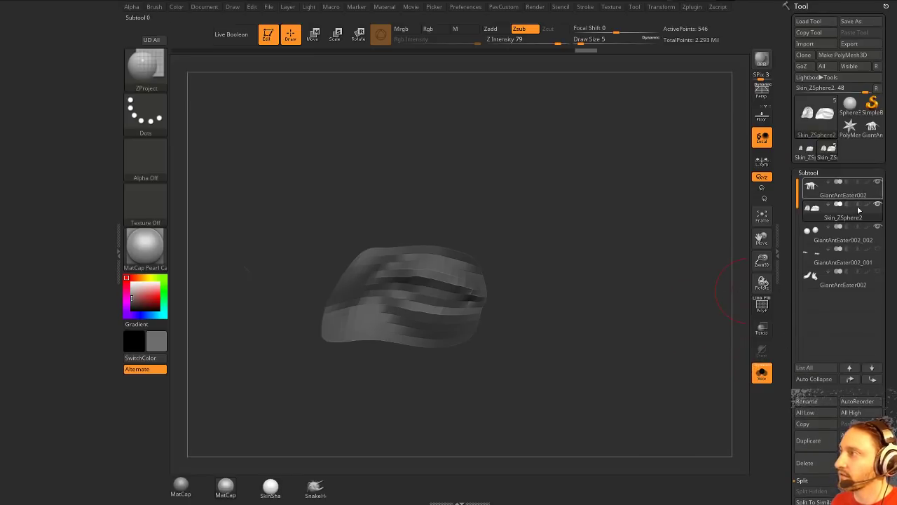
{"action": "left_click_drag", "start_coordinate": [786, 302], "coordinate": [786, 256]}
- Divide the Skin_ZSphere2 eyelid mesh up to level 4 and on to level 5, projecting all subtools after each division
{"action": "key", "text": "ctrl+d"}
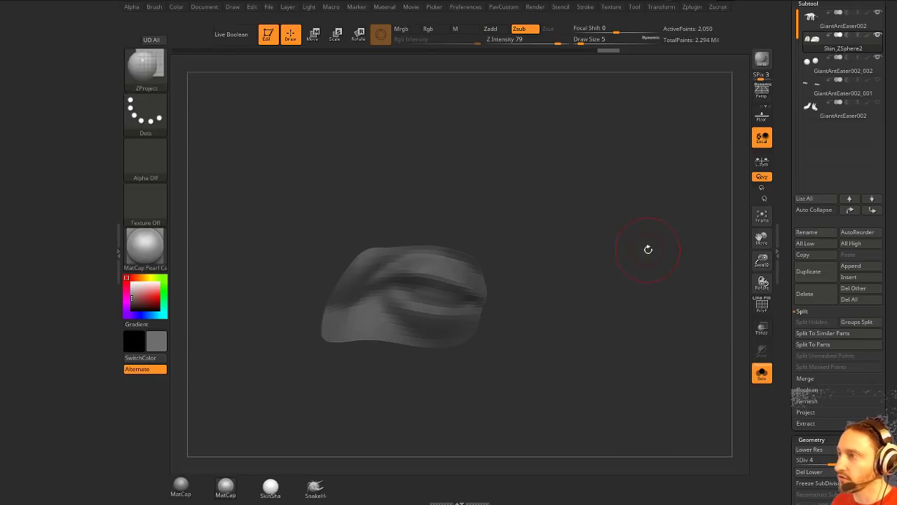
{"action": "key", "text": "2"}
{"action": "left_click", "coordinate": [628, 474]}
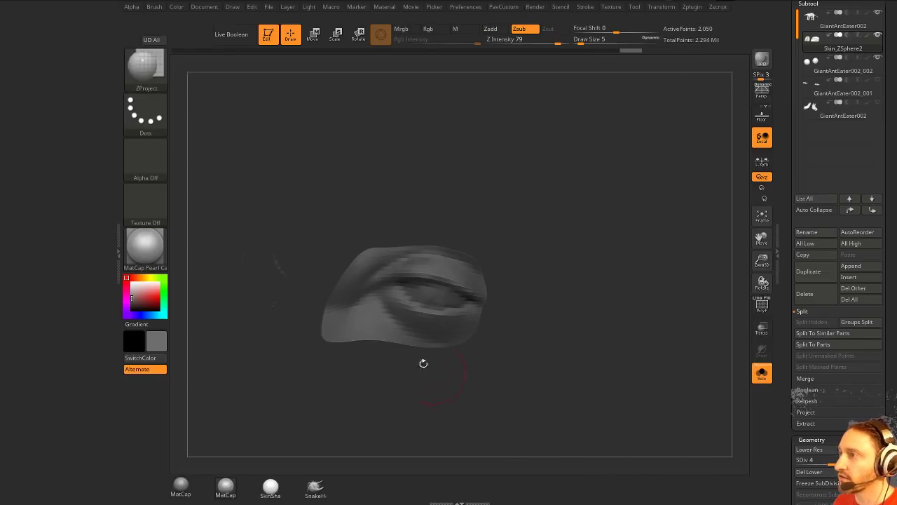
{"action": "key", "text": "ctrl+d"}
{"action": "key", "text": "2"}
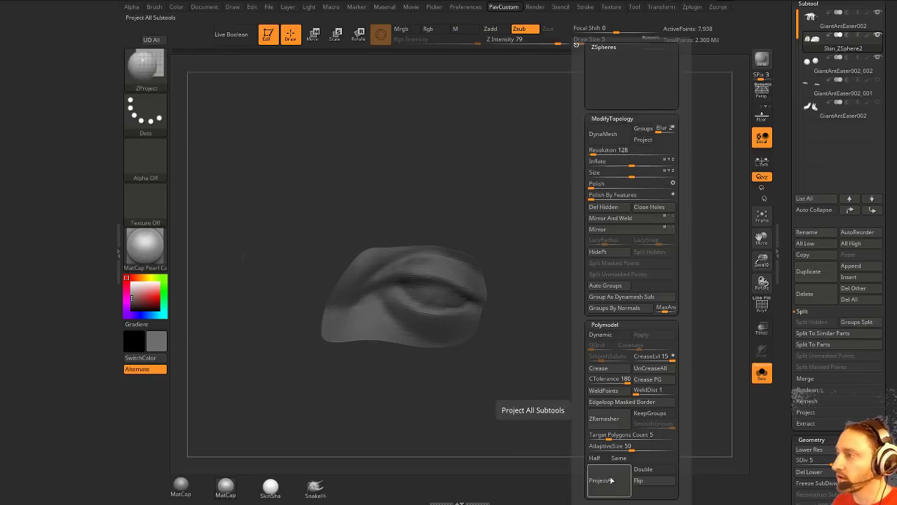
{"action": "left_click", "coordinate": [610, 480]}
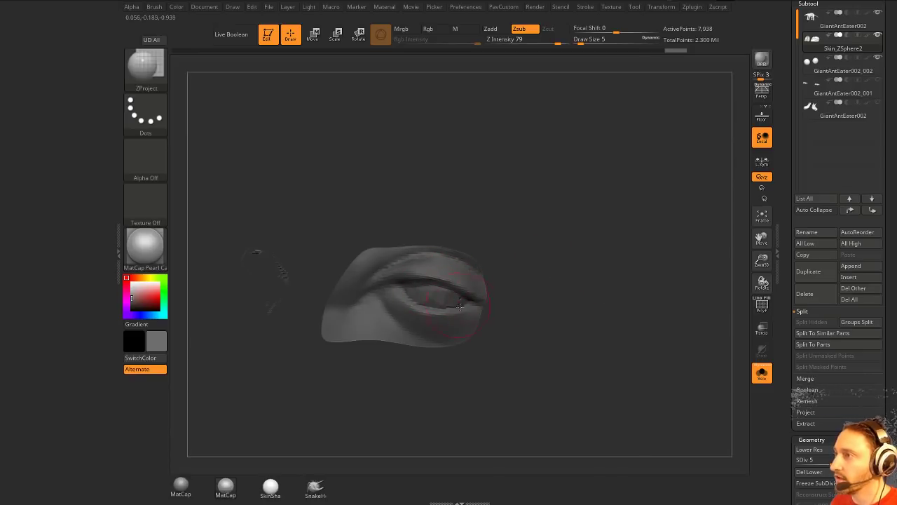
- Switch the sculpting brush to Standard
{"action": "left_click_drag", "start_coordinate": [582, 255], "coordinate": [550, 263]}
{"action": "key", "text": "b"}
{"action": "key", "text": "s"}
{"action": "key", "text": "t"}
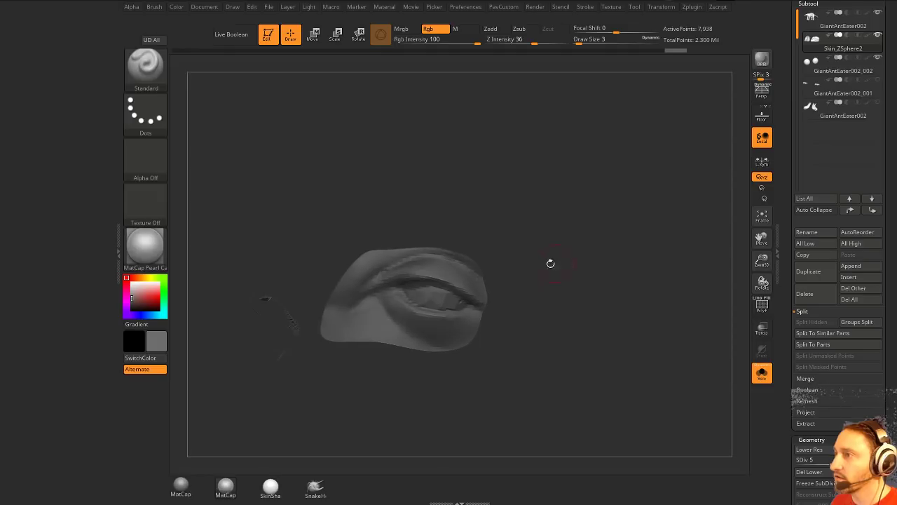
- Try to smooth the faceted surface inside the eye opening
{"action": "key", "text": "shift"}
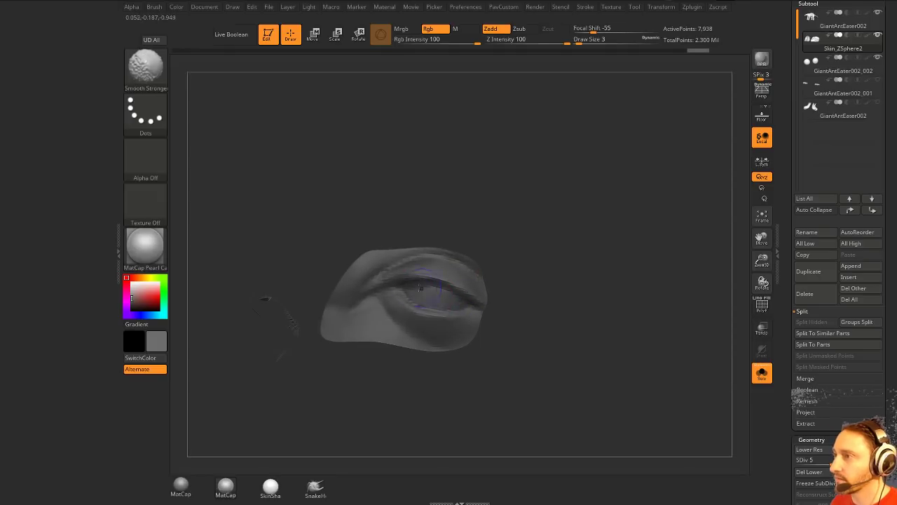
{"action": "left_click_drag", "start_coordinate": [421, 288], "coordinate": [416, 304], "text": "shift"}
{"action": "left_click_drag", "start_coordinate": [567, 260], "coordinate": [577, 263]}
{"action": "key", "text": "ctrl+z"}
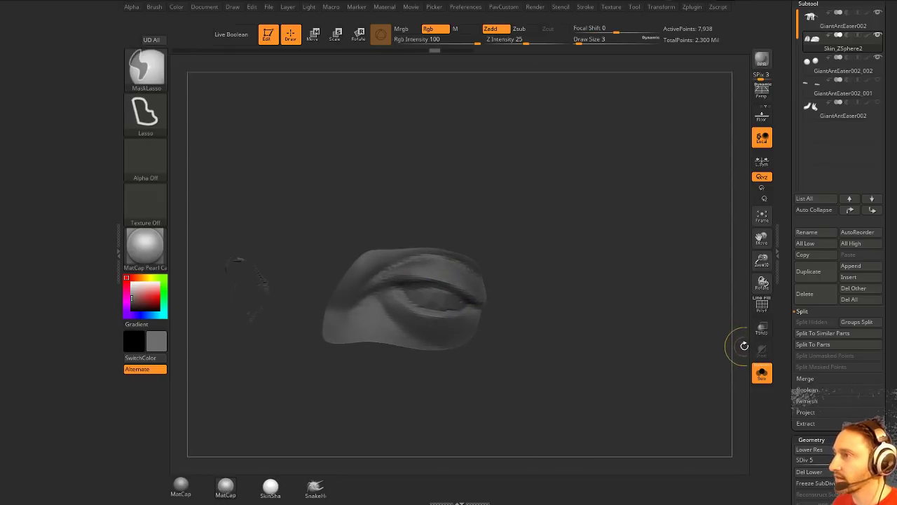
- Apply the dynamic subdivision to the GiantAntEater002_002 eyeballs and check them against the whole head outside Solo mode
{"action": "left_click", "coordinate": [834, 73]}
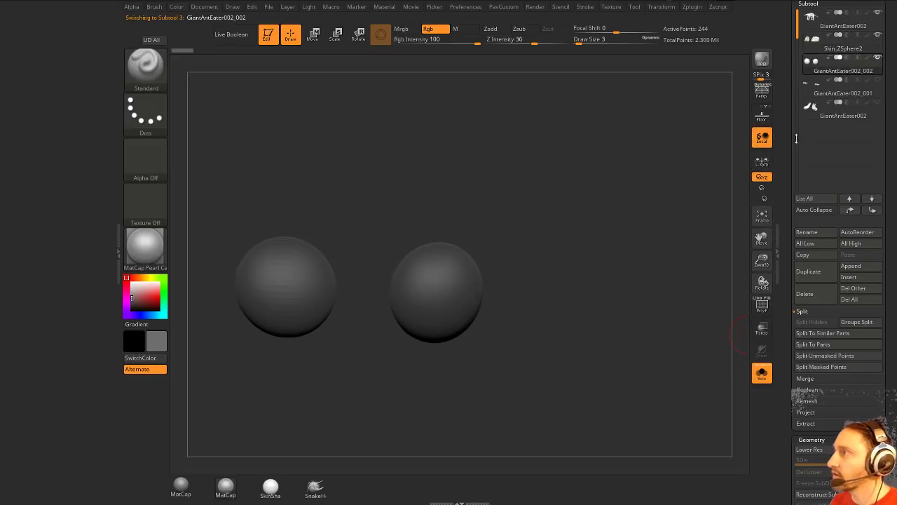
{"action": "key", "text": "space"}
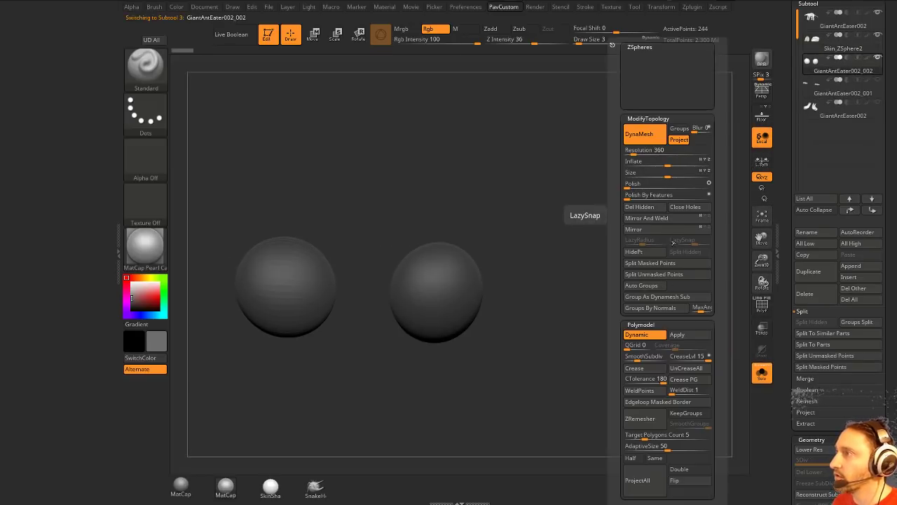
{"action": "left_click", "coordinate": [690, 335]}
{"action": "left_click", "coordinate": [759, 371]}
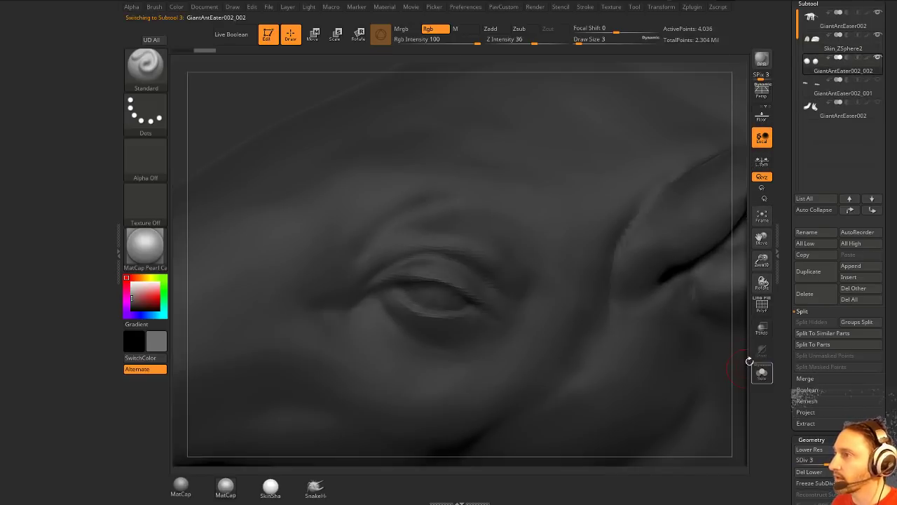
{"action": "left_click", "coordinate": [762, 372]}
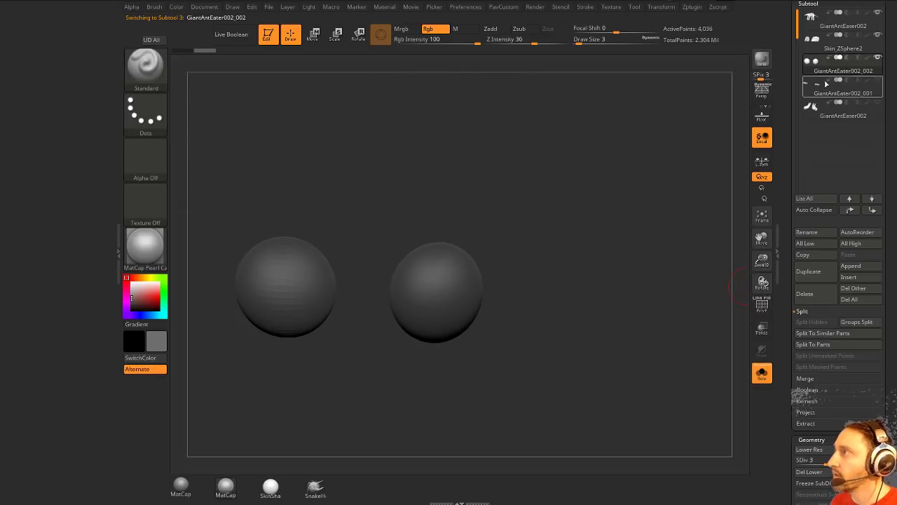
- Reselect the Skin_ZSphere2 eyelid mesh, divide it to level 6 and project all subtools
{"action": "left_click", "coordinate": [821, 44]}
{"action": "key", "text": "space"}
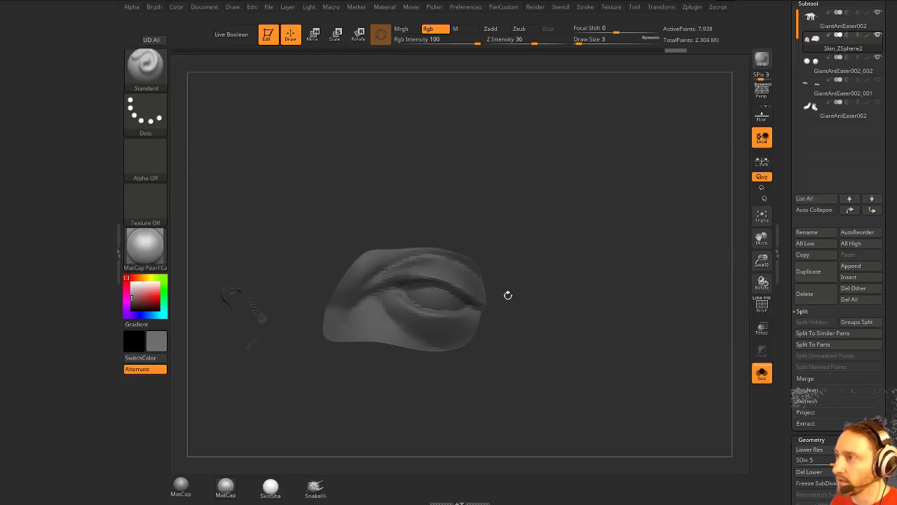
{"action": "key", "text": "ctrl+d"}
{"action": "key", "text": "space"}
{"action": "left_click", "coordinate": [613, 483]}
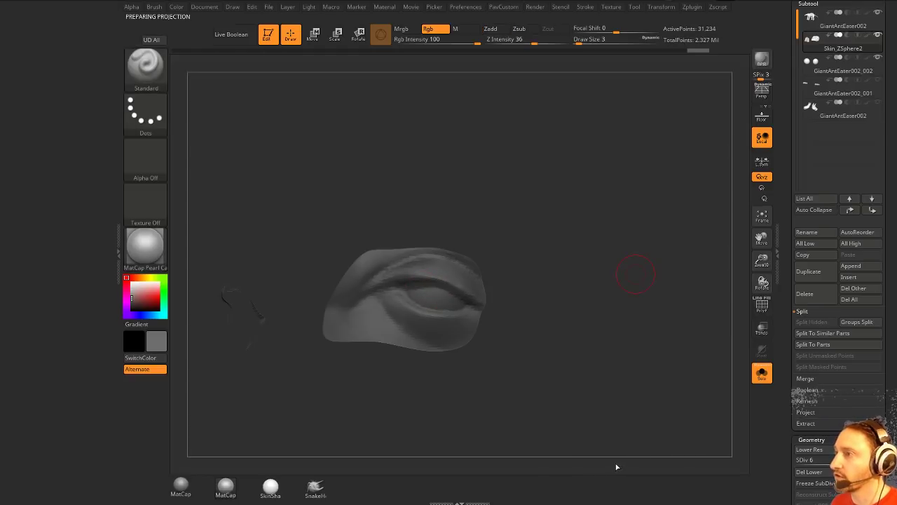
- Mask the right-hand eyelid patch in front view, leaving the opposite patch unmasked
{"action": "left_click_drag", "start_coordinate": [569, 287], "coordinate": [540, 257]}
{"action": "right_click_drag", "start_coordinate": [592, 256], "coordinate": [566, 210], "text": "ctrl"}
{"action": "left_click_drag", "start_coordinate": [566, 210], "coordinate": [687, 289]}
{"action": "left_click_drag", "start_coordinate": [424, 284], "coordinate": [462, 303]}
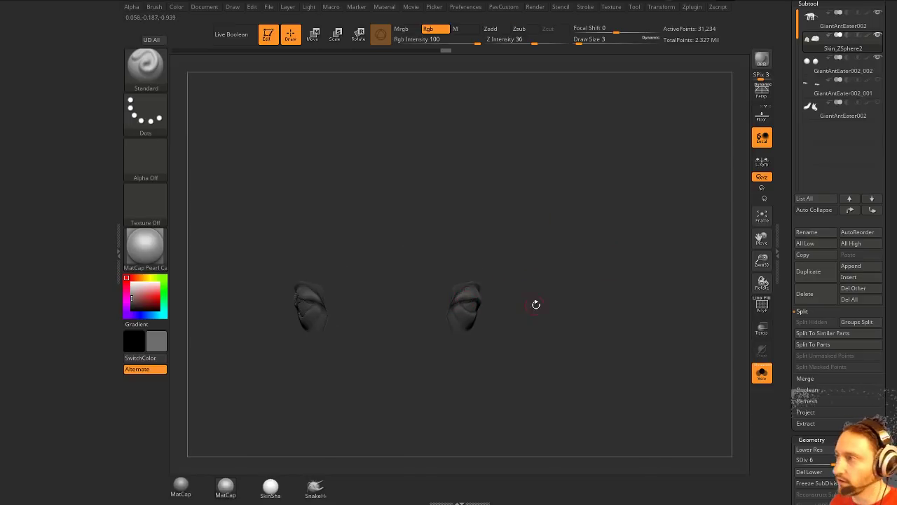
{"action": "mouse_move", "coordinate": [545, 214]}
{"action": "left_mouse_down", "text": "ctrl"}
{"action": "mouse_move", "coordinate": [411, 392]}
{"action": "mouse_move", "coordinate": [550, 207]}
{"action": "left_mouse_up", "text": "ctrl"}
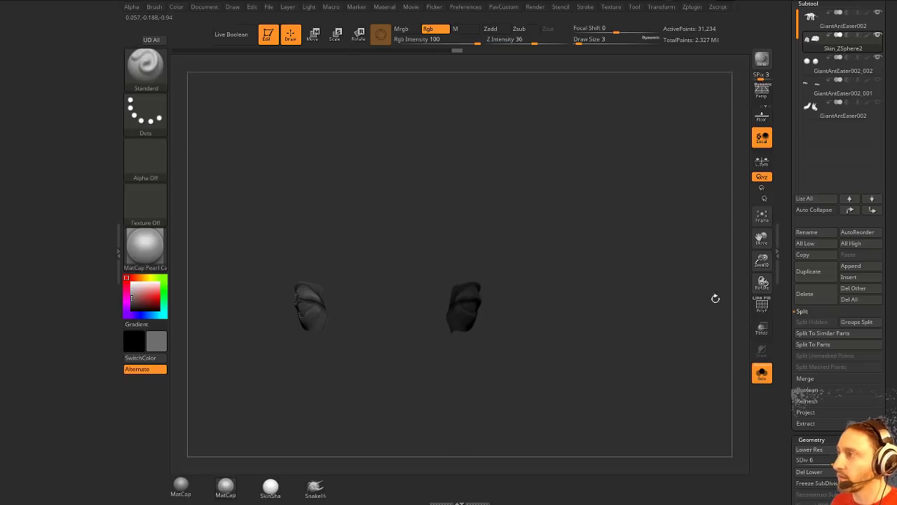
- Lower the eyelid mesh to subdivision level 3 and apply Smart ReSym
{"action": "left_click", "coordinate": [779, 282]}
{"action": "left_click_drag", "start_coordinate": [790, 435], "coordinate": [791, 349]}
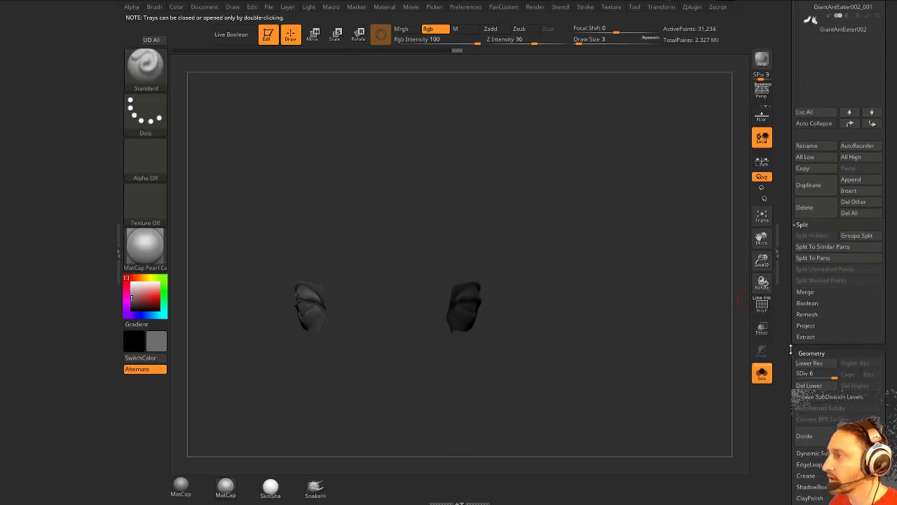
{"action": "left_click", "coordinate": [813, 374]}
{"action": "left_click_drag", "start_coordinate": [796, 392], "coordinate": [800, 291]}
{"action": "scroll", "coordinate": [820, 330], "scroll_direction": "down", "scroll_amount": 3}
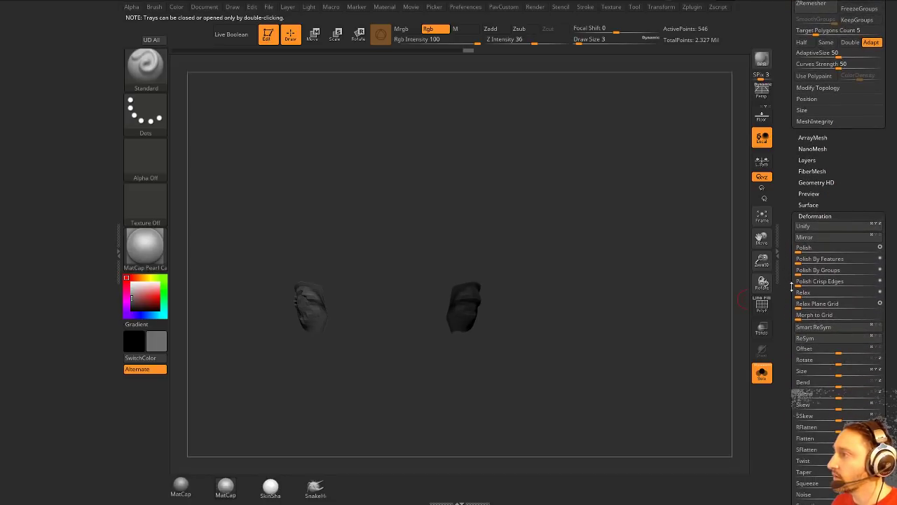
{"action": "left_click", "coordinate": [824, 328]}
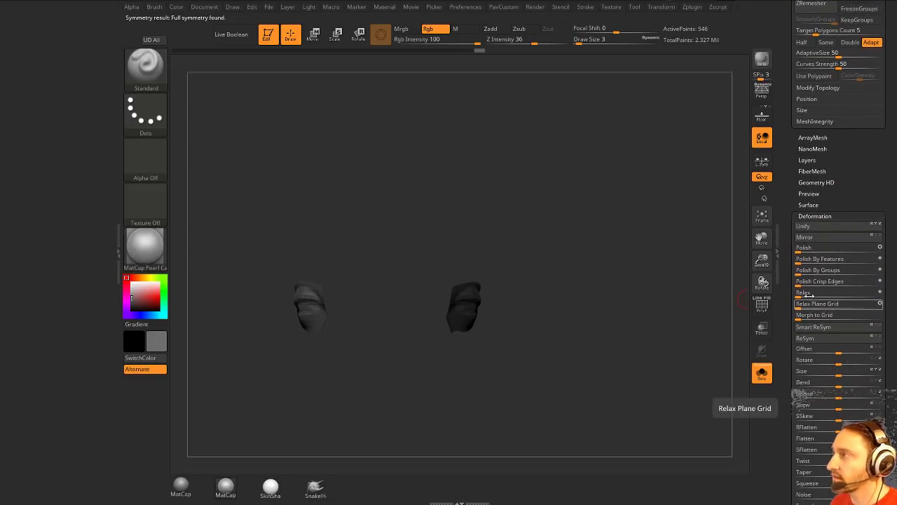
- Collapse the ZRemesher and DynaMesh sections of the geometry settings
{"action": "scroll", "coordinate": [785, 239], "scroll_direction": "up", "scroll_amount": 4}
{"action": "scroll", "coordinate": [806, 259], "scroll_direction": "up", "scroll_amount": 6}
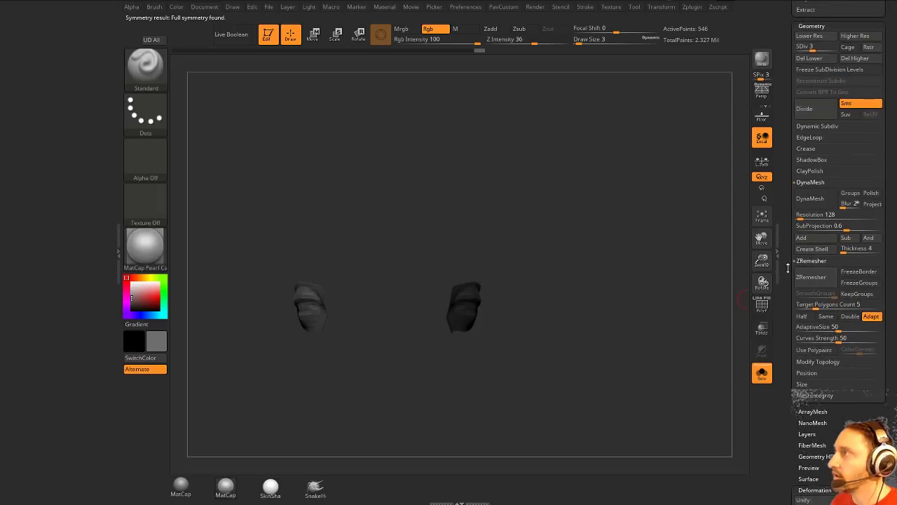
{"action": "key", "text": "shift"}
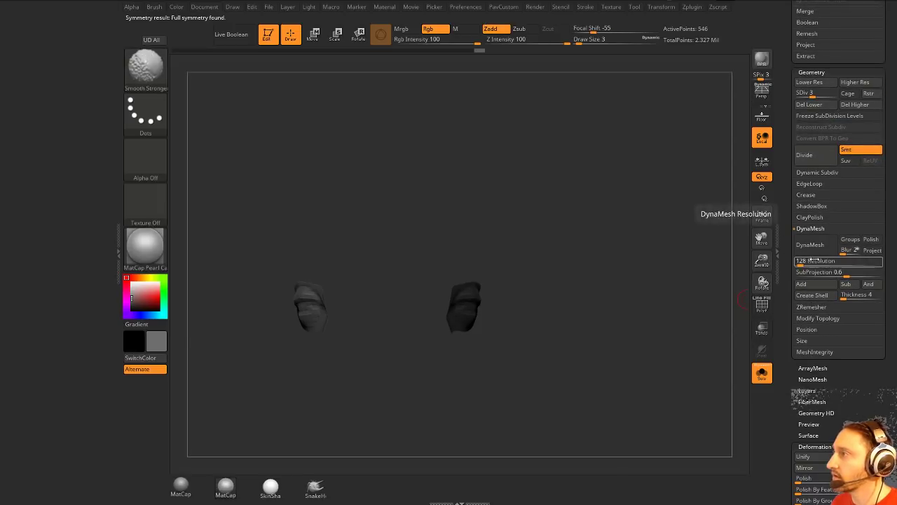
{"action": "left_click", "coordinate": [810, 229]}
- Raise the eyelid mesh level by level to subdivision 6, applying Smart ReSym to restore its symmetry
{"action": "scroll", "coordinate": [790, 203], "scroll_direction": "down", "scroll_amount": 2}
{"action": "key", "text": "d"}
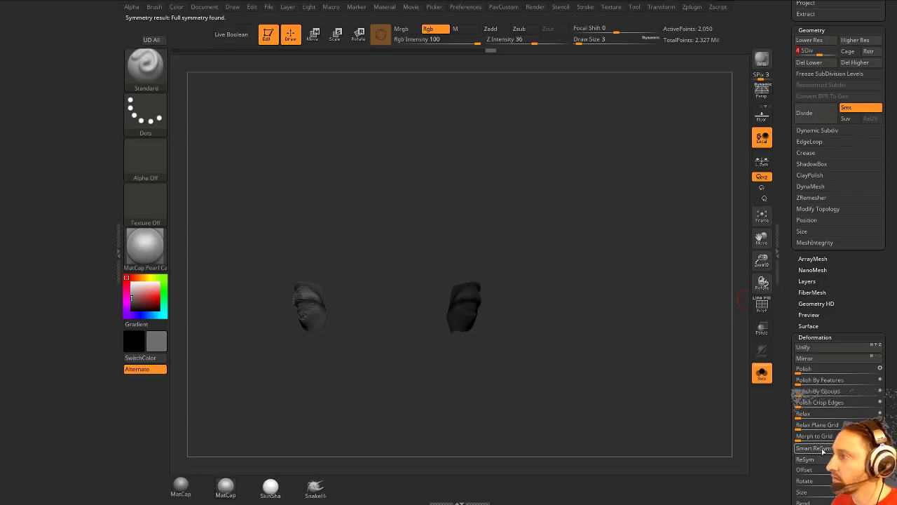
{"action": "left_click_drag", "start_coordinate": [821, 53], "coordinate": [827, 53]}
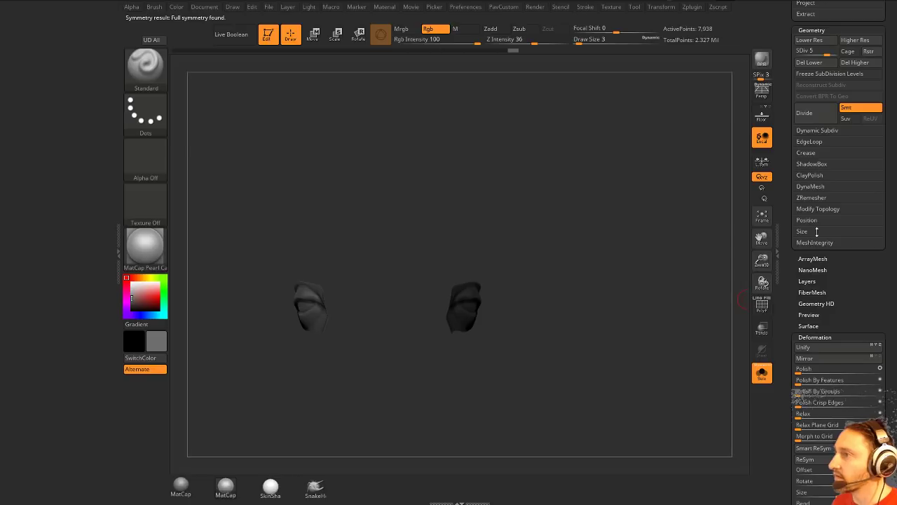
{"action": "left_click", "coordinate": [804, 112]}
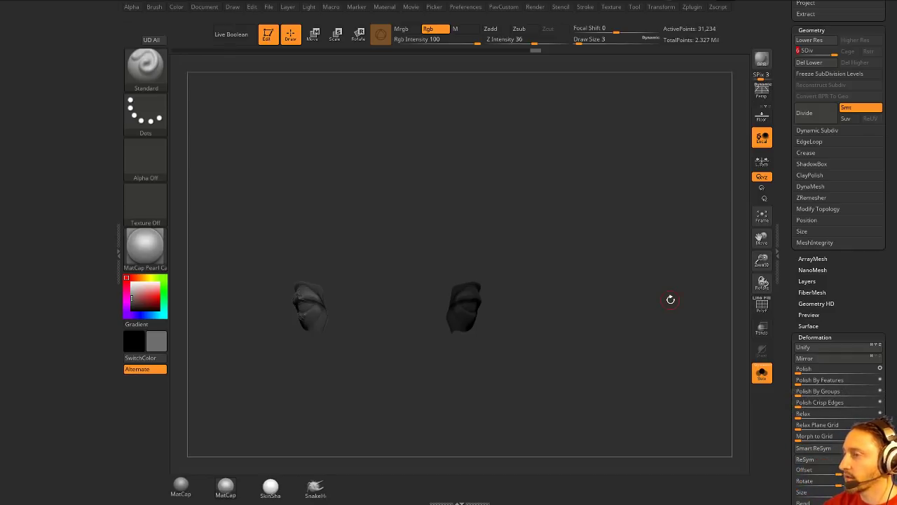
{"action": "left_click", "coordinate": [823, 459]}
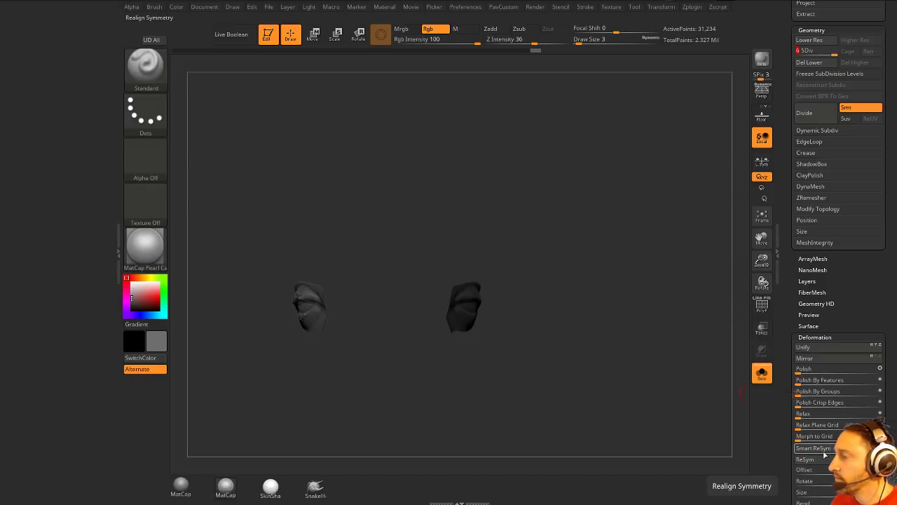
- Display the eyelid patches with the MatCap Gray material and a white colour
{"action": "left_click_drag", "start_coordinate": [604, 280], "coordinate": [539, 295]}
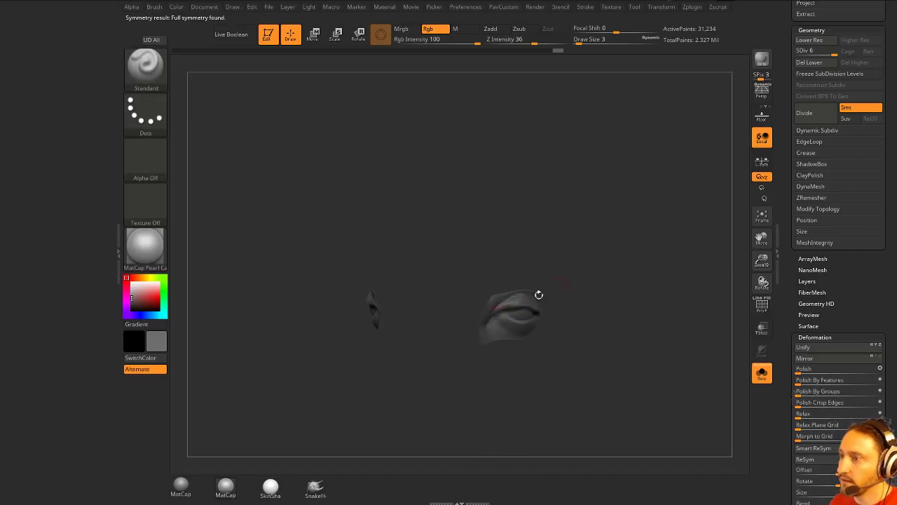
{"action": "left_click", "coordinate": [187, 487]}
{"action": "left_click_drag", "start_coordinate": [526, 260], "coordinate": [747, 359]}
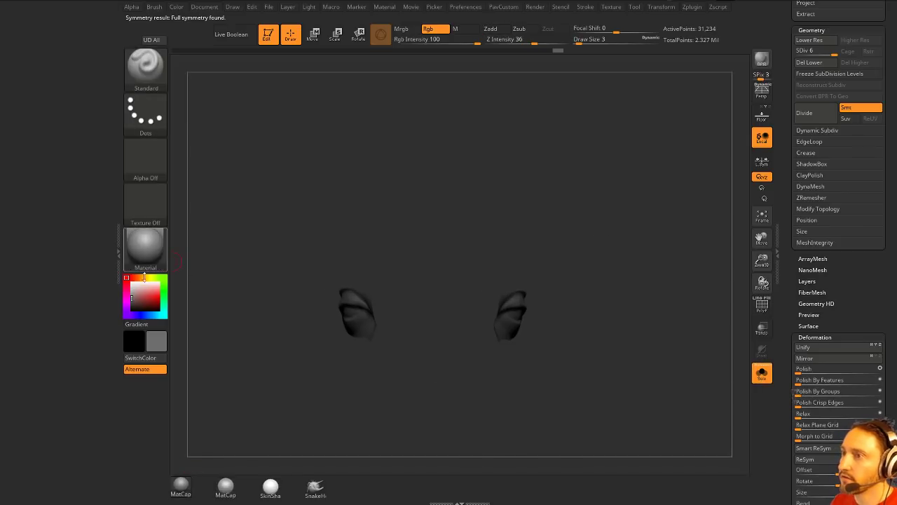
{"action": "left_click_drag", "start_coordinate": [140, 288], "coordinate": [129, 280]}
- Set the draw size to 1 and smooth the small defect near the eyelid patch's lower outer corner
{"action": "mouse_move", "coordinate": [612, 261]}
{"action": "left_mouse_down"}
{"action": "mouse_move", "coordinate": [591, 262]}
{"action": "mouse_move", "coordinate": [595, 285]}
{"action": "mouse_move", "coordinate": [663, 352]}
{"action": "mouse_move", "coordinate": [646, 350]}
{"action": "left_mouse_up"}
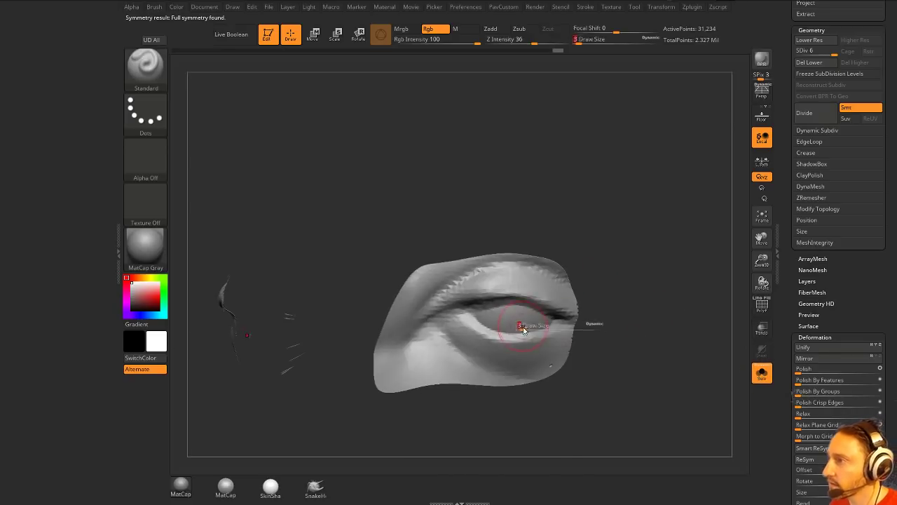
{"action": "key", "text": "shift"}
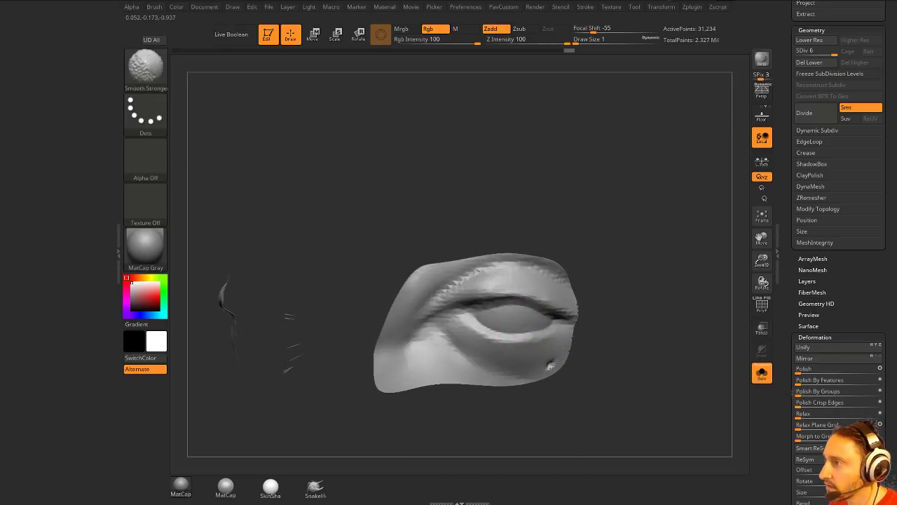
{"action": "left_click", "coordinate": [550, 365], "text": "shift"}
{"action": "left_click_drag", "start_coordinate": [588, 359], "coordinate": [736, 364]}
{"action": "left_click", "coordinate": [552, 364], "text": "shift"}
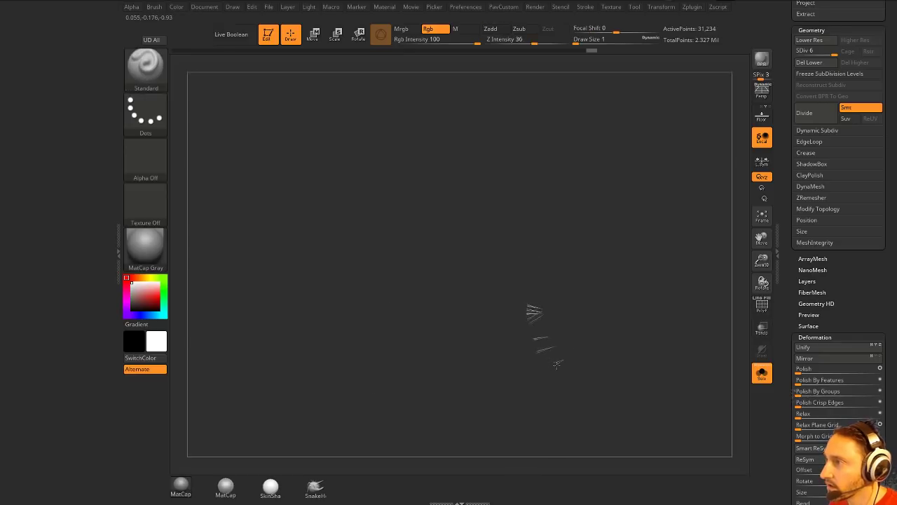
{"action": "mouse_move", "coordinate": [557, 365]}
{"action": "left_mouse_down"}
{"action": "mouse_move", "coordinate": [620, 356]}
{"action": "mouse_move", "coordinate": [593, 340]}
{"action": "left_mouse_up"}
{"action": "key", "text": "shift"}
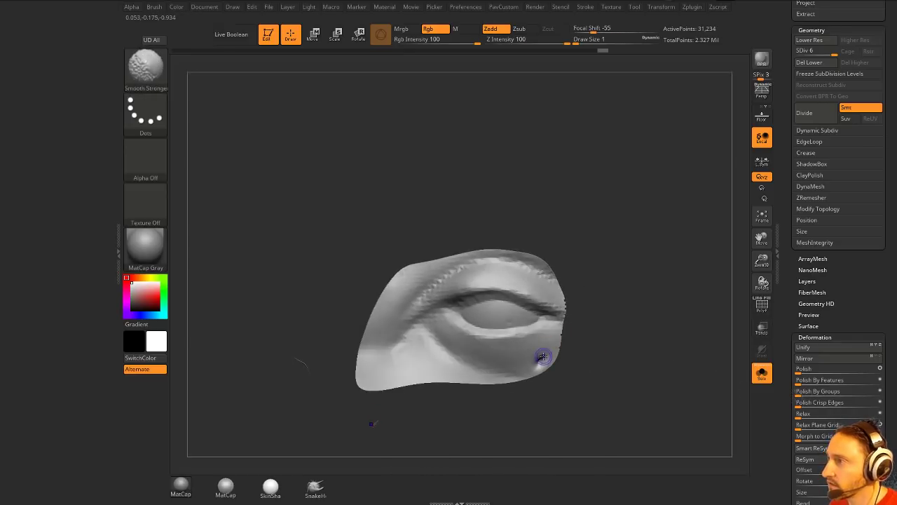
- Drop the eyelid patch to subdivision 4, smooth its outer corner defect, and return to subdivision 6 for more smoothing
{"action": "left_click_drag", "start_coordinate": [784, 209], "coordinate": [785, 278]}
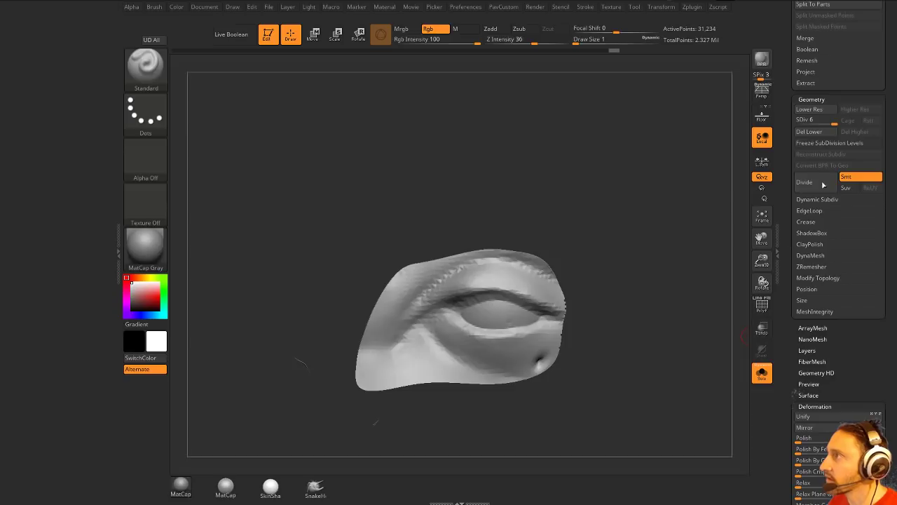
{"action": "left_click_drag", "start_coordinate": [834, 122], "coordinate": [819, 122]}
{"action": "key", "text": "shift"}
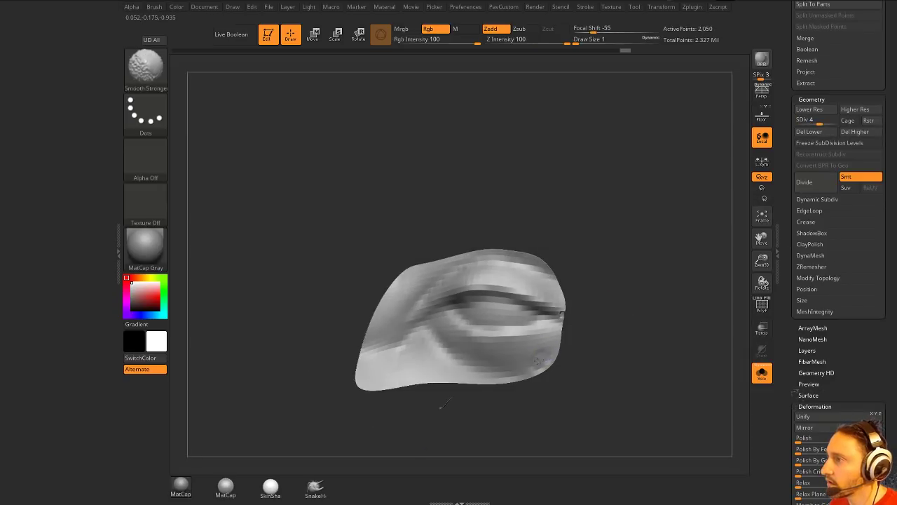
{"action": "left_click_drag", "start_coordinate": [579, 337], "coordinate": [619, 310], "text": "shift"}
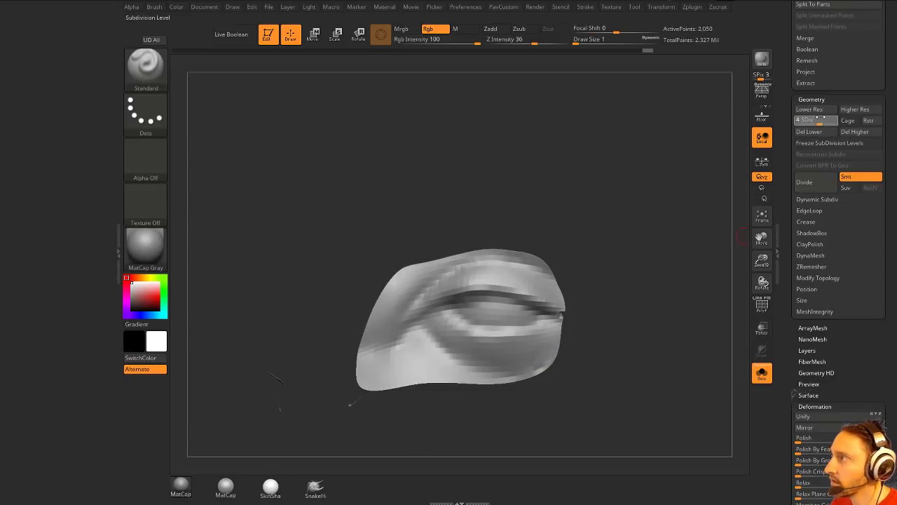
{"action": "left_click_drag", "start_coordinate": [826, 120], "coordinate": [834, 121]}
{"action": "key", "text": "shift"}
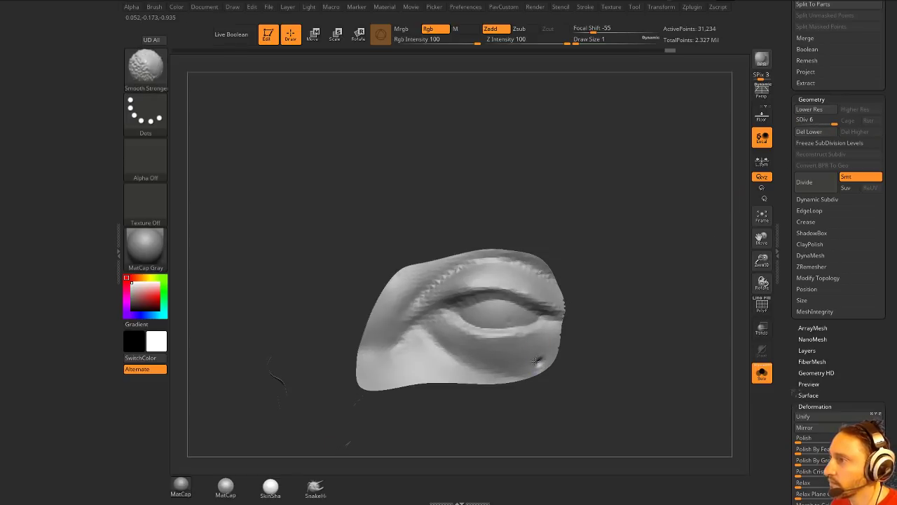
{"action": "mouse_move", "coordinate": [635, 327]}
{"action": "left_mouse_down"}
{"action": "mouse_move", "coordinate": [546, 365]}
{"action": "mouse_move", "coordinate": [543, 336]}
{"action": "mouse_move", "coordinate": [531, 336]}
{"action": "mouse_move", "coordinate": [525, 360]}
{"action": "left_mouse_up"}
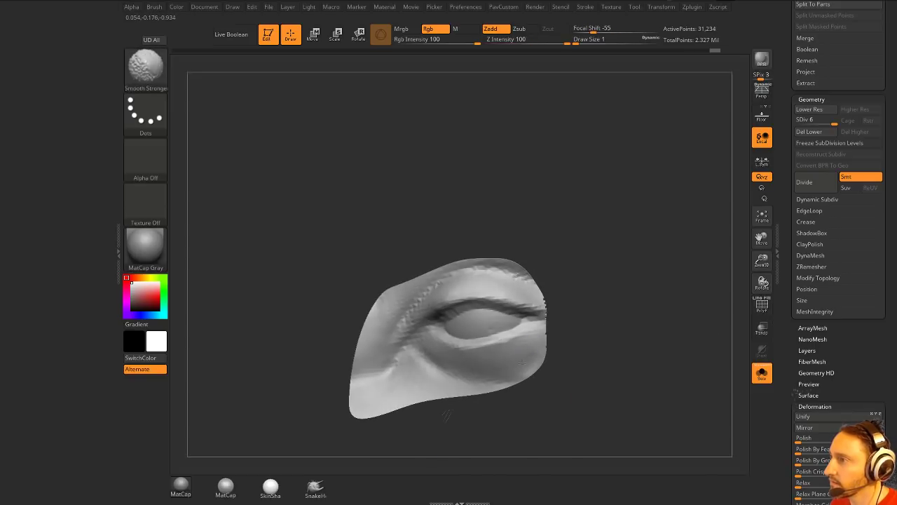
- Leave solo display and examine how the eyelid patch sits on the whole head, with the draw size at 4
{"action": "left_click_drag", "start_coordinate": [615, 348], "coordinate": [590, 279], "text": "alt"}
{"action": "left_click", "coordinate": [763, 373]}
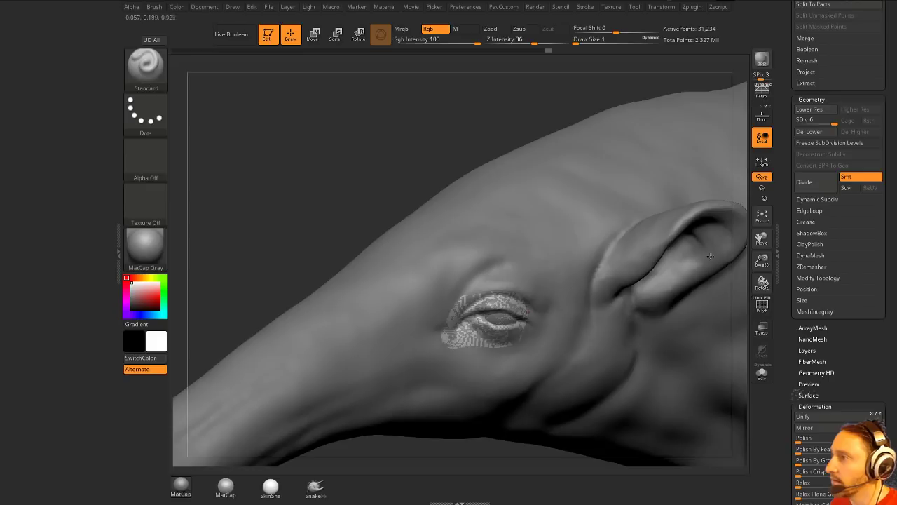
{"action": "mouse_move", "coordinate": [437, 143]}
{"action": "left_mouse_down", "text": "alt"}
{"action": "mouse_move", "coordinate": [400, 114]}
{"action": "mouse_move", "coordinate": [522, 110]}
{"action": "left_mouse_up", "text": "alt"}
{"action": "left_click_drag", "start_coordinate": [696, 173], "coordinate": [574, 223]}
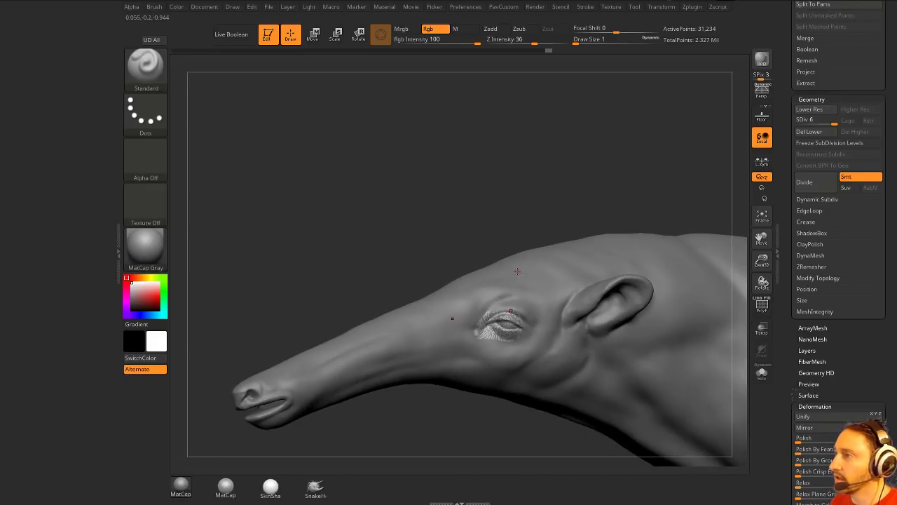
{"action": "key", "text": "s"}
{"action": "left_click_drag", "start_coordinate": [515, 270], "coordinate": [520, 270]}
{"action": "mouse_move", "coordinate": [554, 192]}
{"action": "left_mouse_down"}
{"action": "mouse_move", "coordinate": [512, 204]}
{"action": "mouse_move", "coordinate": [501, 234]}
{"action": "left_mouse_up"}
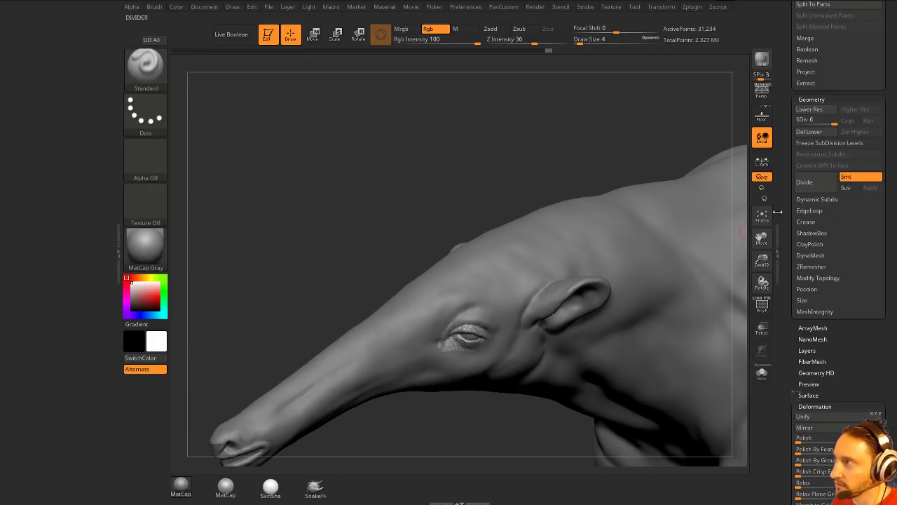
- Delete the Skin_ZSphere2 eyelid subtool and select the GiantAntEater002 body subtool
{"action": "left_click_drag", "start_coordinate": [785, 203], "coordinate": [782, 346]}
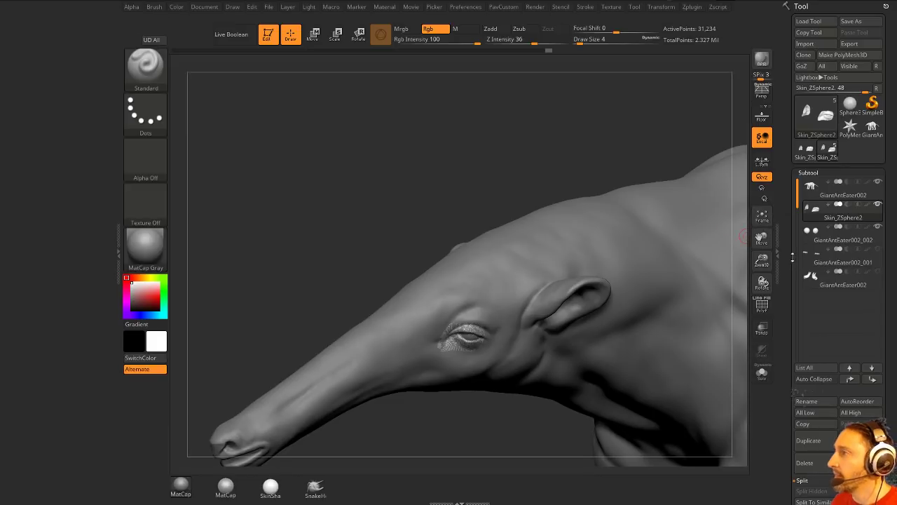
{"action": "left_click_drag", "start_coordinate": [783, 263], "coordinate": [781, 235]}
{"action": "left_click", "coordinate": [779, 212]}
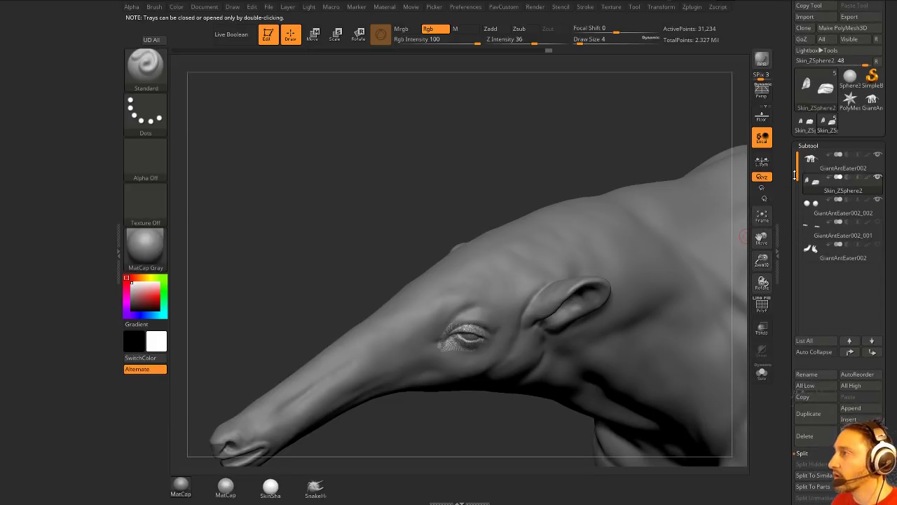
{"action": "left_click_drag", "start_coordinate": [795, 175], "coordinate": [796, 147]}
{"action": "left_click", "coordinate": [816, 416]}
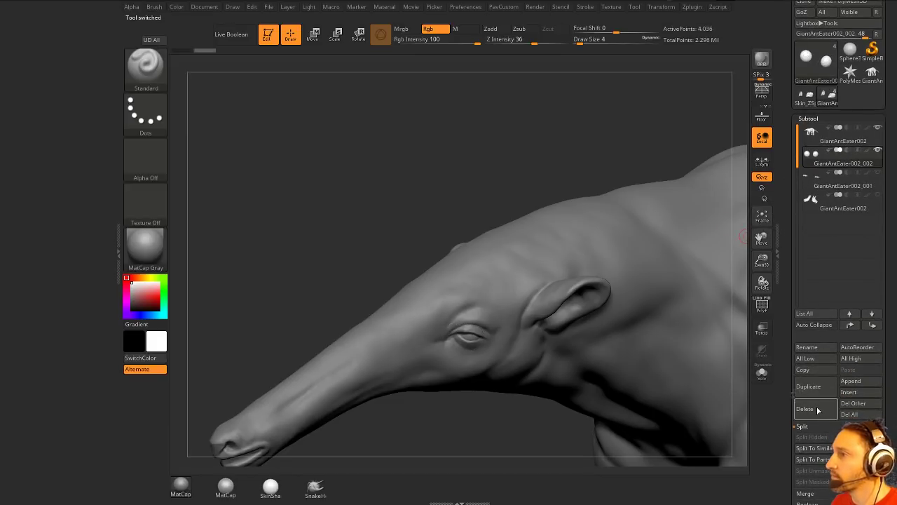
{"action": "left_click", "coordinate": [843, 141]}
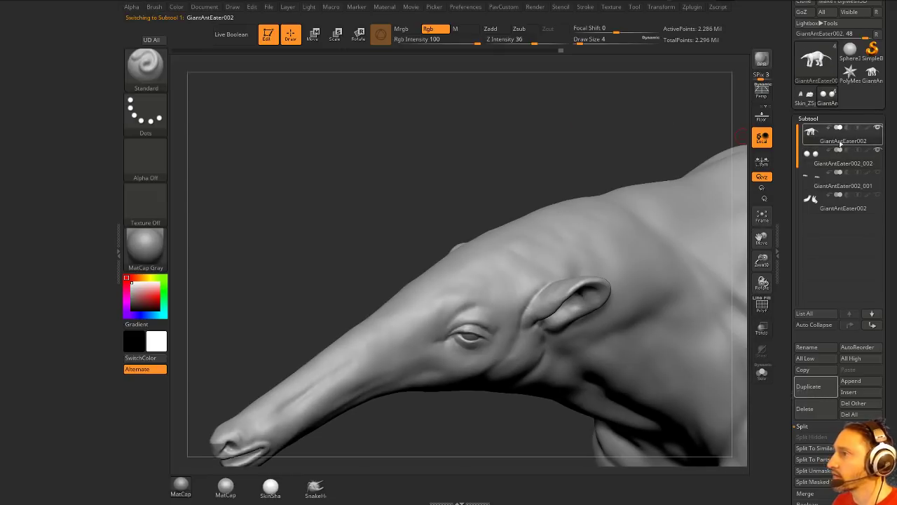
- Inspect the eyelids up close and switch to the Move brush
{"action": "left_click_drag", "start_coordinate": [476, 132], "coordinate": [503, 222], "text": "alt"}
{"action": "left_click_drag", "start_coordinate": [295, 141], "coordinate": [412, 263]}
{"action": "key", "text": "shift"}
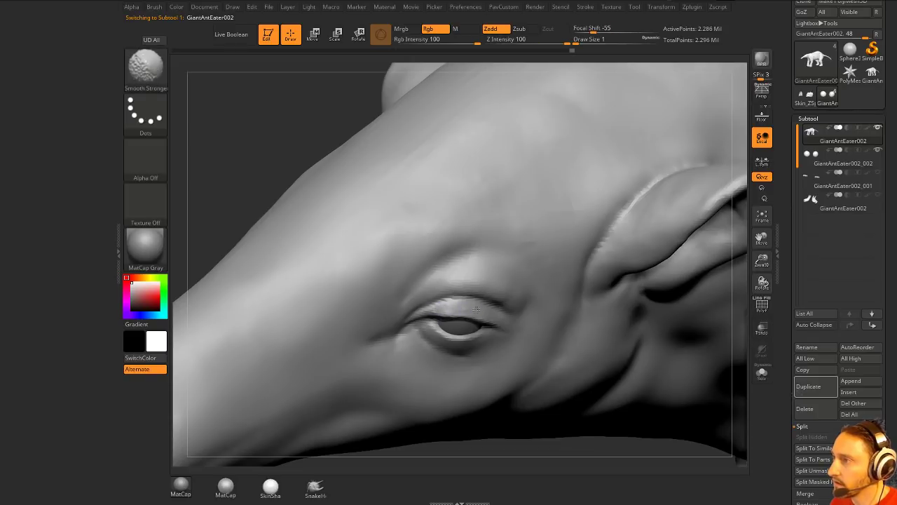
{"action": "mouse_move", "coordinate": [538, 455]}
{"action": "left_mouse_down"}
{"action": "mouse_move", "coordinate": [468, 315]}
{"action": "mouse_move", "coordinate": [456, 310]}
{"action": "left_mouse_up"}
{"action": "key", "text": "s"}
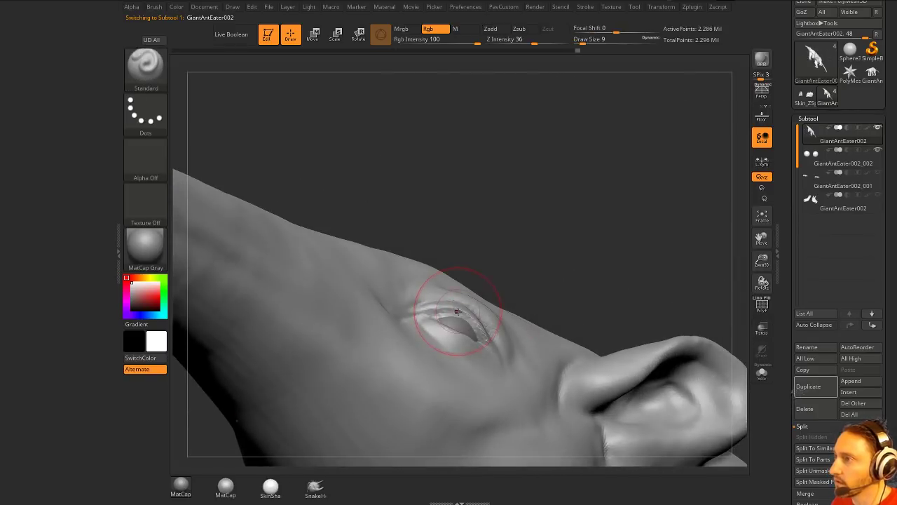
{"action": "key", "text": "b"}
{"action": "key", "text": "m"}
{"action": "key", "text": "v"}
- Select the eyeballs subtool and nudge the eyeballs very slightly within the socket
{"action": "left_click", "coordinate": [459, 325], "text": "alt"}
{"action": "mouse_move", "coordinate": [496, 259]}
{"action": "left_mouse_down"}
{"action": "mouse_move", "coordinate": [504, 220]}
{"action": "mouse_move", "coordinate": [534, 210]}
{"action": "mouse_move", "coordinate": [568, 129]}
{"action": "mouse_move", "coordinate": [674, 151]}
{"action": "left_mouse_up"}
{"action": "key", "text": "w"}
{"action": "left_click_drag", "start_coordinate": [494, 290], "coordinate": [494, 288]}
{"action": "key", "text": "q"}
{"action": "mouse_move", "coordinate": [681, 261]}
{"action": "left_mouse_down", "text": "alt"}
{"action": "mouse_move", "coordinate": [675, 215]}
{"action": "mouse_move", "coordinate": [676, 234]}
{"action": "left_mouse_up", "text": "alt"}
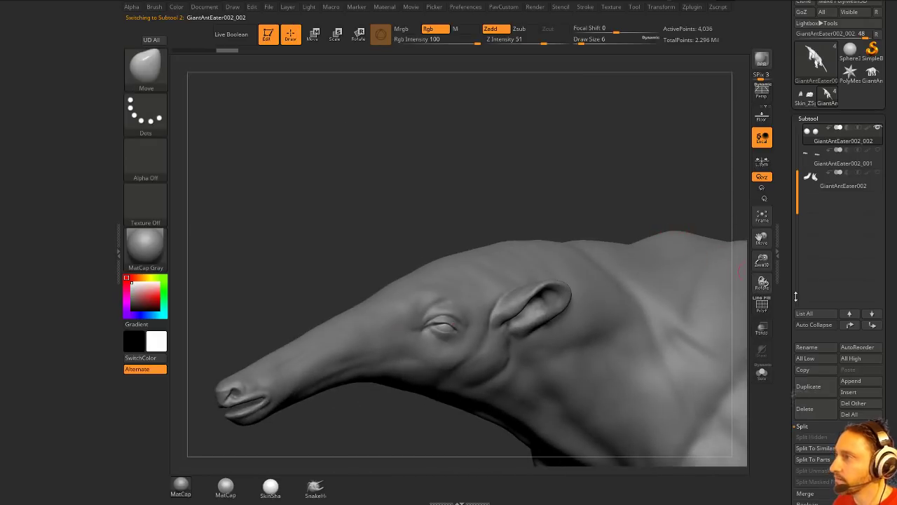
- Drop the eyeballs to their lowest subdivision level and remove the higher levels
{"action": "scroll", "coordinate": [796, 296], "scroll_direction": "down", "scroll_amount": 10}
{"action": "key", "text": "ctrl"}
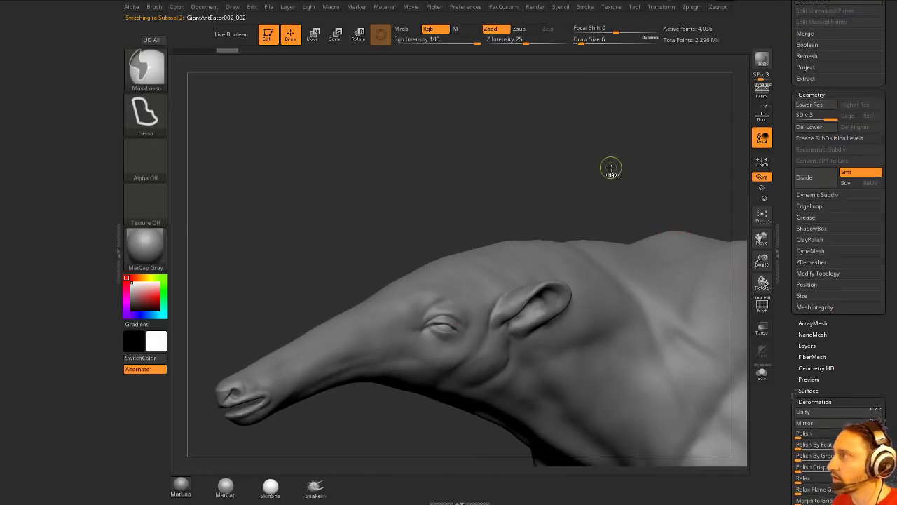
{"action": "key", "text": "shift+d"}
{"action": "mouse_move", "coordinate": [615, 169]}
{"action": "left_mouse_down"}
{"action": "mouse_move", "coordinate": [609, 150]}
{"action": "mouse_move", "coordinate": [623, 159]}
{"action": "mouse_move", "coordinate": [619, 151]}
{"action": "left_mouse_up"}
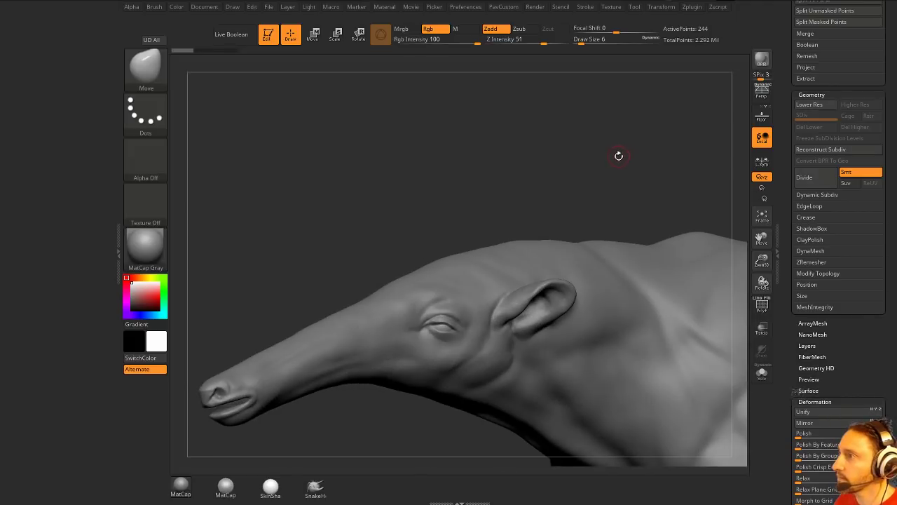
- Select the GiantAntEater002 body subtool and append a ZSphere
{"action": "scroll", "coordinate": [787, 224], "scroll_direction": "up", "scroll_amount": 10}
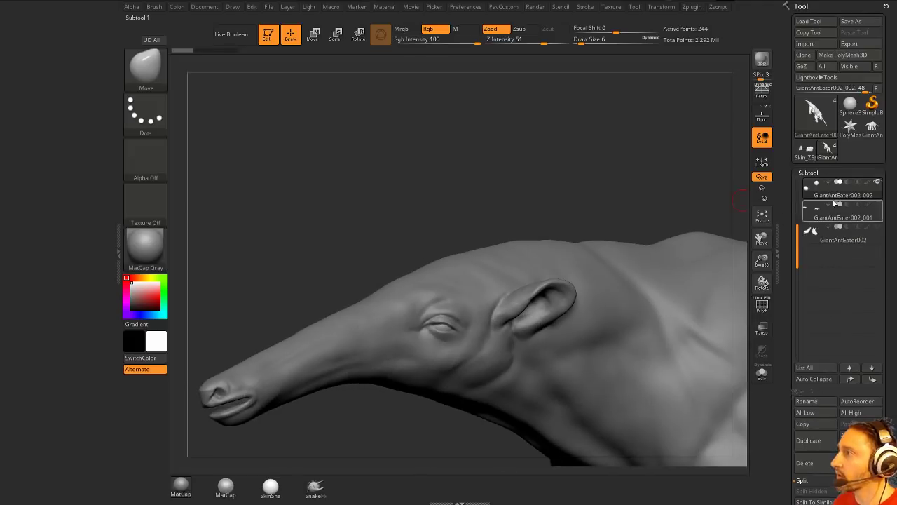
{"action": "scroll", "coordinate": [796, 232], "scroll_direction": "up", "scroll_amount": 3}
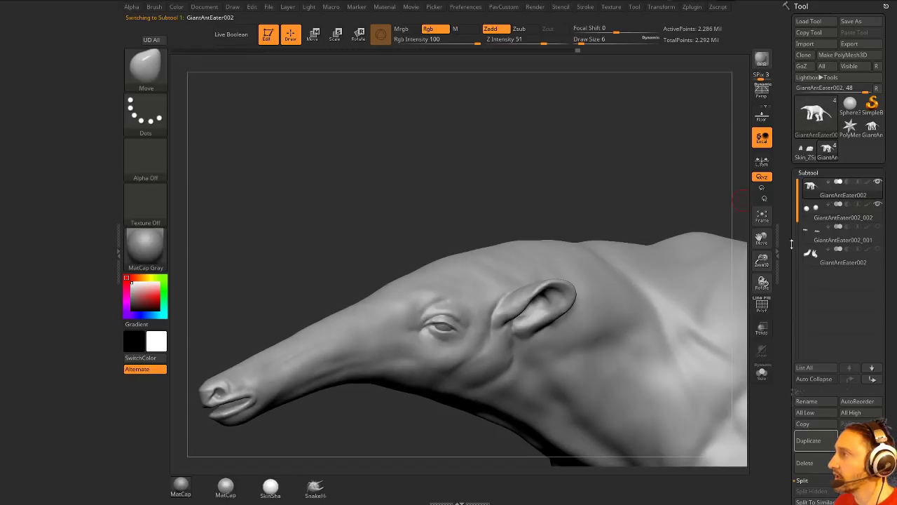
{"action": "left_click", "coordinate": [851, 447]}
{"action": "left_click", "coordinate": [716, 346]}
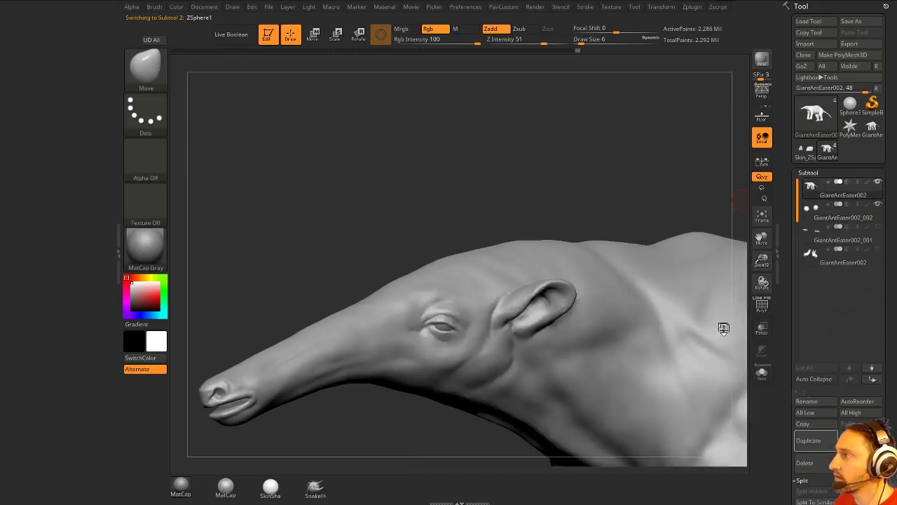
- Turn on transparency, scale the ZSphere down and move it inside the anteater's front body
{"action": "key", "text": "f"}
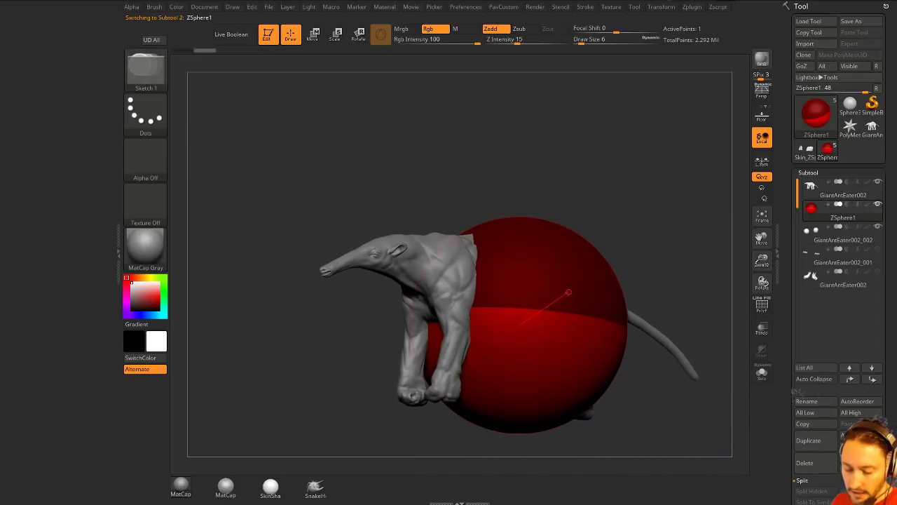
{"action": "key", "text": "e"}
{"action": "left_click_drag", "start_coordinate": [570, 307], "coordinate": [519, 199]}
{"action": "left_click", "coordinate": [762, 328]}
{"action": "left_click_drag", "start_coordinate": [744, 312], "coordinate": [691, 313], "text": "shift"}
{"action": "key", "text": "w"}
{"action": "left_click_drag", "start_coordinate": [518, 324], "coordinate": [484, 286]}
{"action": "key", "text": "q"}
{"action": "left_click_drag", "start_coordinate": [582, 210], "coordinate": [643, 186]}
- Preview the ZSphere's adaptive skin briefly and set its DynaMesh resolution to 0
{"action": "key", "text": "a"}
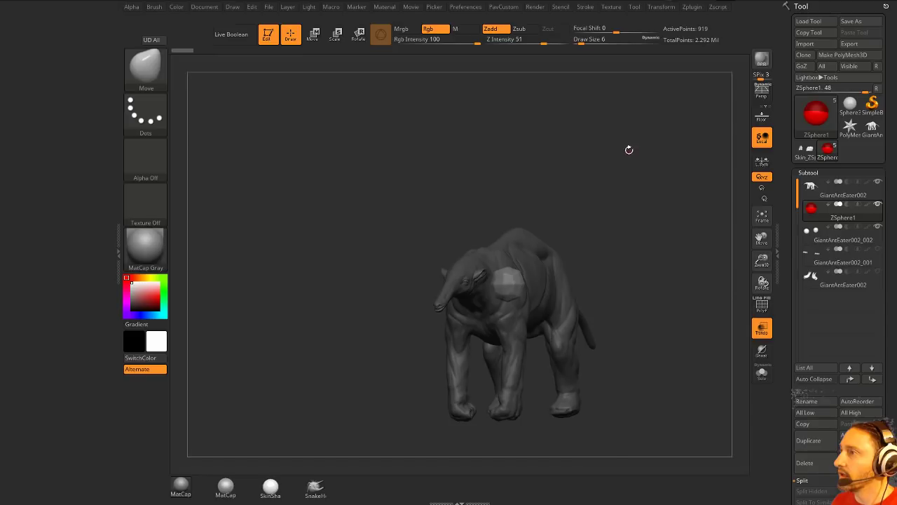
{"action": "key", "text": "grave"}
{"action": "key", "text": "a"}
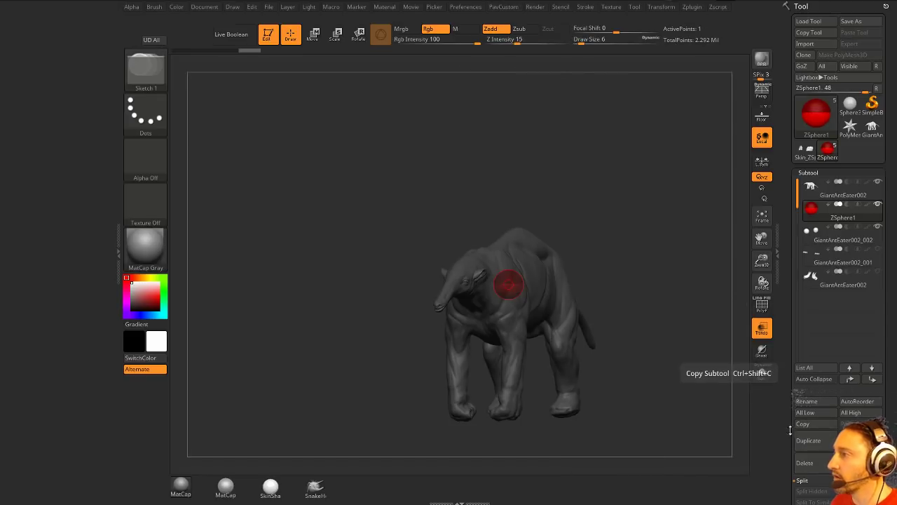
{"action": "key", "text": "shift+space"}
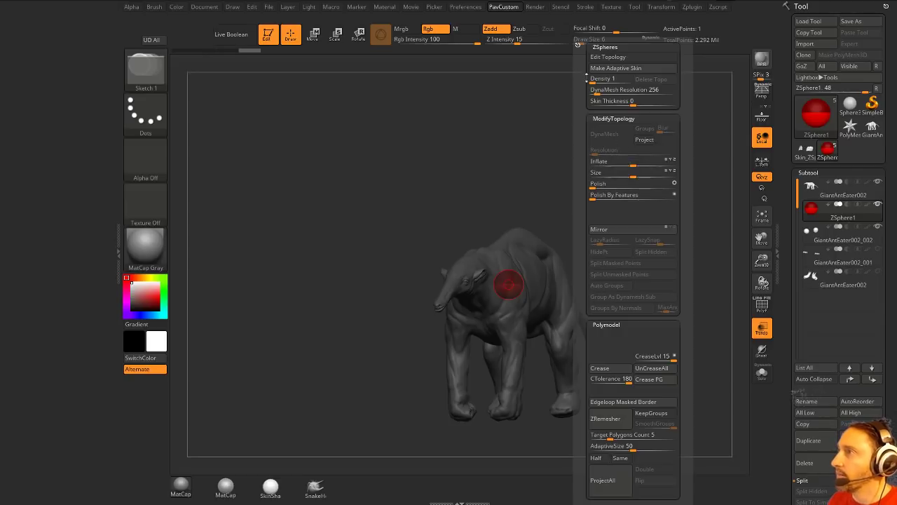
{"action": "left_click_drag", "start_coordinate": [597, 92], "coordinate": [587, 92]}
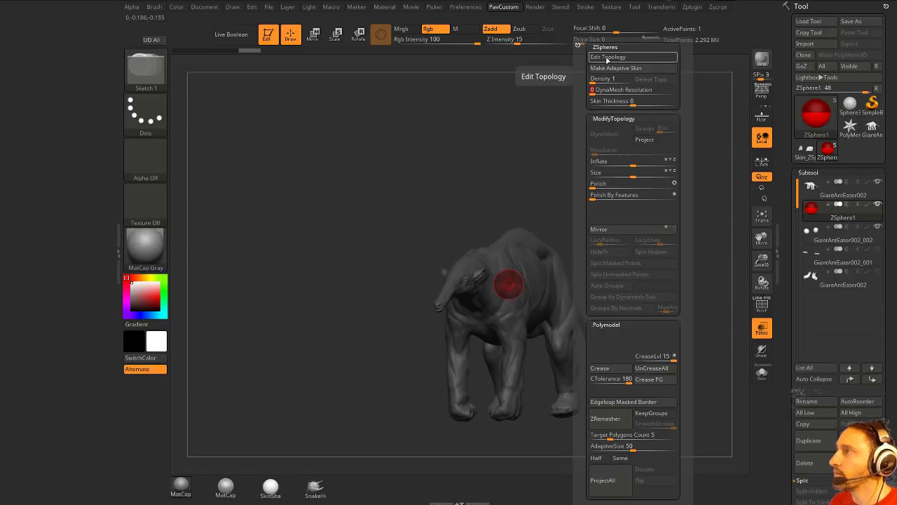
- Expand the Adaptive Skin and Topology settings and select the giant anteater mesh as the ZSphere's topology
{"action": "left_click_drag", "start_coordinate": [789, 300], "coordinate": [790, 63]}
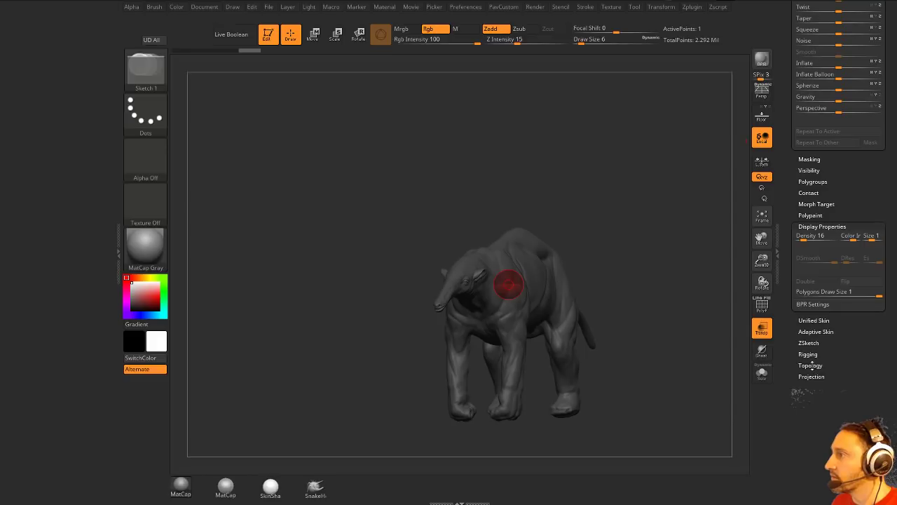
{"action": "key", "text": "shift"}
{"action": "left_click", "coordinate": [818, 332]}
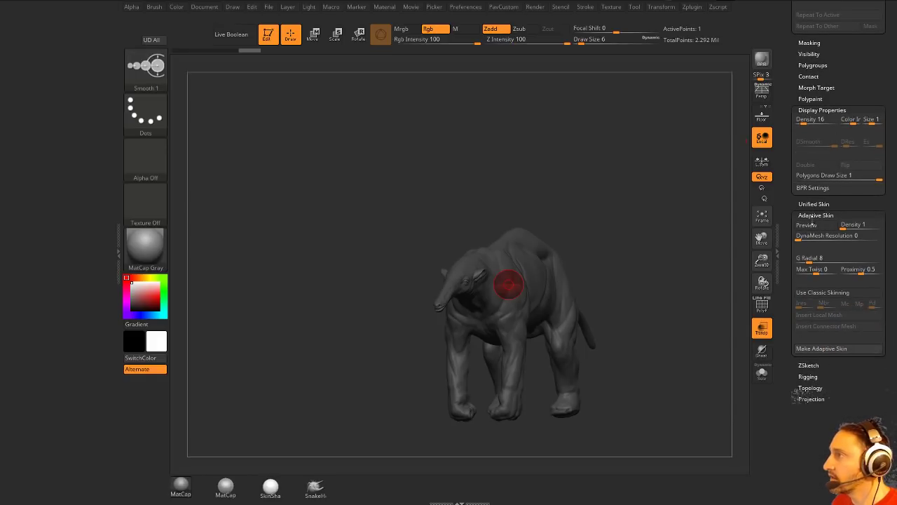
{"action": "left_click", "coordinate": [810, 387]}
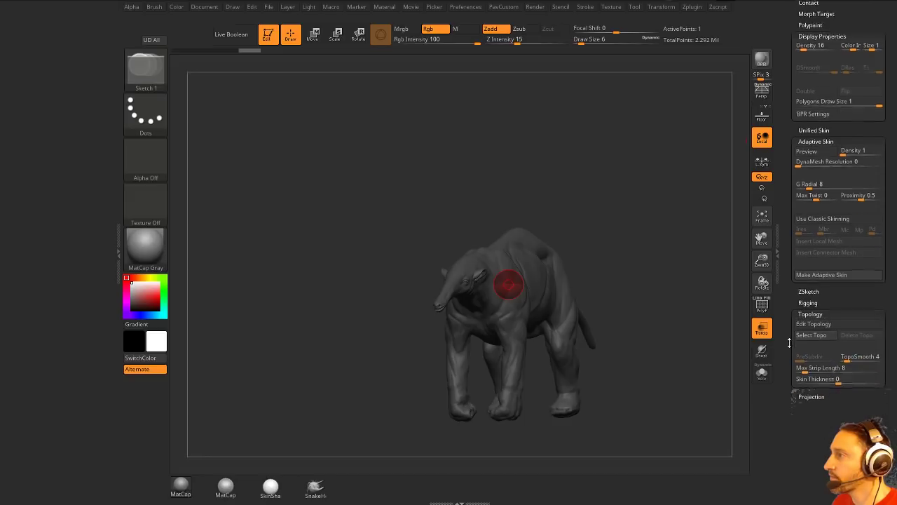
{"action": "left_click", "coordinate": [813, 316]}
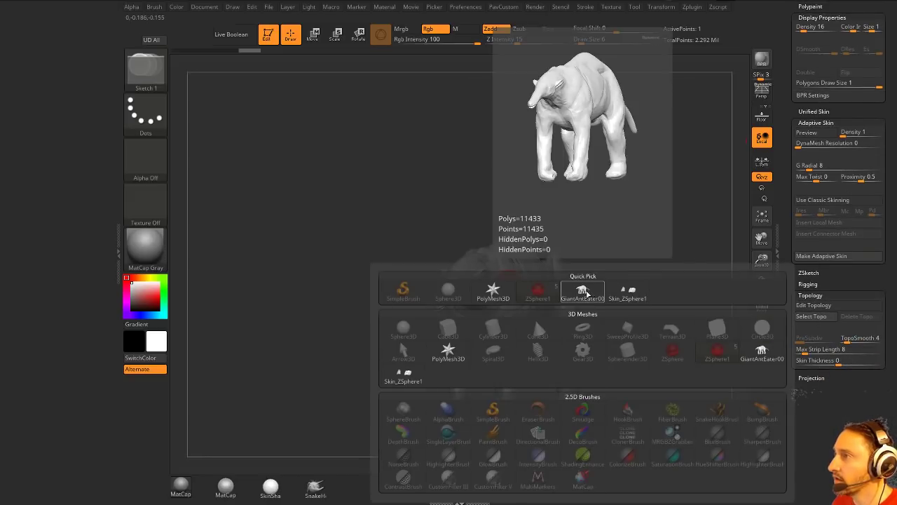
{"action": "mouse_move", "coordinate": [677, 259]}
{"action": "left_mouse_down"}
{"action": "mouse_move", "coordinate": [673, 223]}
{"action": "mouse_move", "coordinate": [524, 274]}
{"action": "left_mouse_up"}
- Switch the display to the MatCap Pearl Cavity material with a grey colour
{"action": "left_click_drag", "start_coordinate": [624, 215], "coordinate": [644, 204], "text": "alt"}
{"action": "left_click_drag", "start_coordinate": [459, 149], "coordinate": [623, 201], "text": "alt"}
{"action": "left_click", "coordinate": [228, 485]}
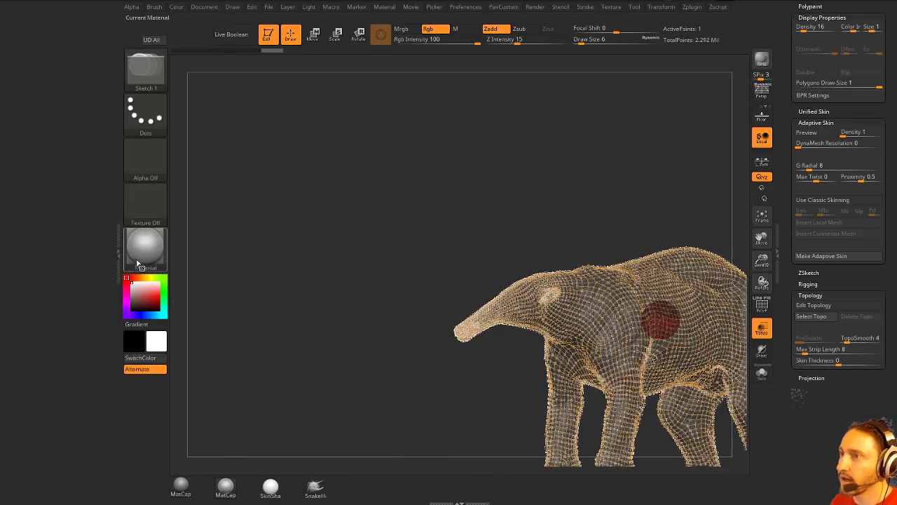
{"action": "left_click_drag", "start_coordinate": [136, 298], "coordinate": [131, 294]}
- Examine the topology wireframe along the snout, mouth and eye area
{"action": "left_click_drag", "start_coordinate": [399, 180], "coordinate": [309, 140], "text": "alt"}
{"action": "left_click_drag", "start_coordinate": [308, 140], "coordinate": [377, 286]}
{"action": "left_click_drag", "start_coordinate": [288, 354], "coordinate": [399, 378], "text": "alt"}
{"action": "left_click_drag", "start_coordinate": [399, 378], "coordinate": [368, 388]}
{"action": "left_click_drag", "start_coordinate": [287, 397], "coordinate": [282, 353], "text": "alt"}
{"action": "left_click_drag", "start_coordinate": [213, 350], "coordinate": [351, 305], "text": "alt"}
{"action": "left_click_drag", "start_coordinate": [267, 388], "coordinate": [463, 344]}
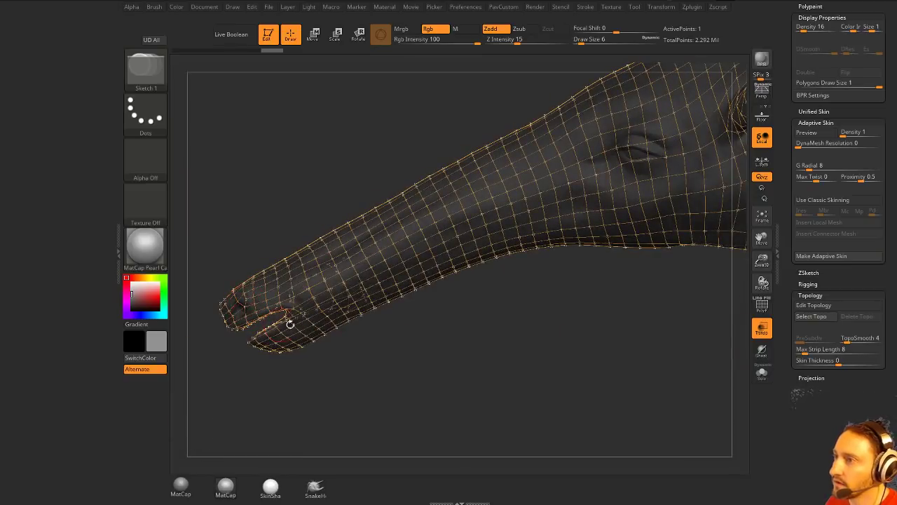
{"action": "mouse_move", "coordinate": [543, 327]}
{"action": "left_mouse_down", "text": "alt"}
{"action": "mouse_move", "coordinate": [428, 408]}
{"action": "mouse_move", "coordinate": [536, 464]}
{"action": "left_mouse_up", "text": "alt"}
- Set the draw size to 2 and hide the eyeballs subtool to expose the topology around the eye
{"action": "key", "text": "s"}
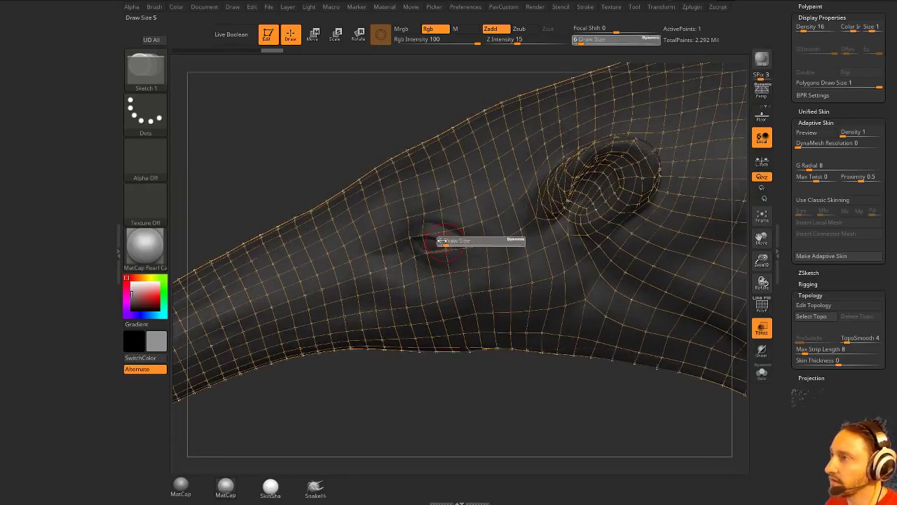
{"action": "left_click", "coordinate": [442, 241]}
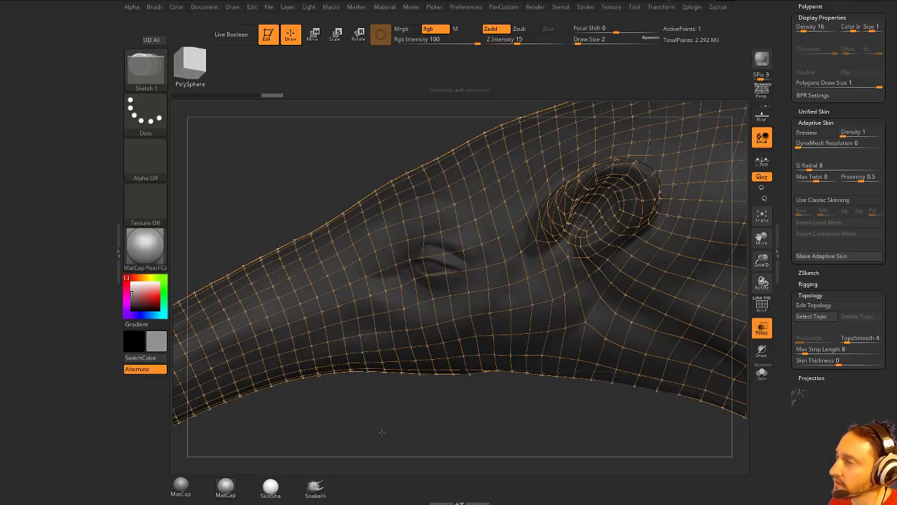
{"action": "left_click_drag", "start_coordinate": [382, 433], "coordinate": [479, 311]}
{"action": "left_click_drag", "start_coordinate": [786, 177], "coordinate": [782, 385]}
{"action": "left_click", "coordinate": [875, 229]}
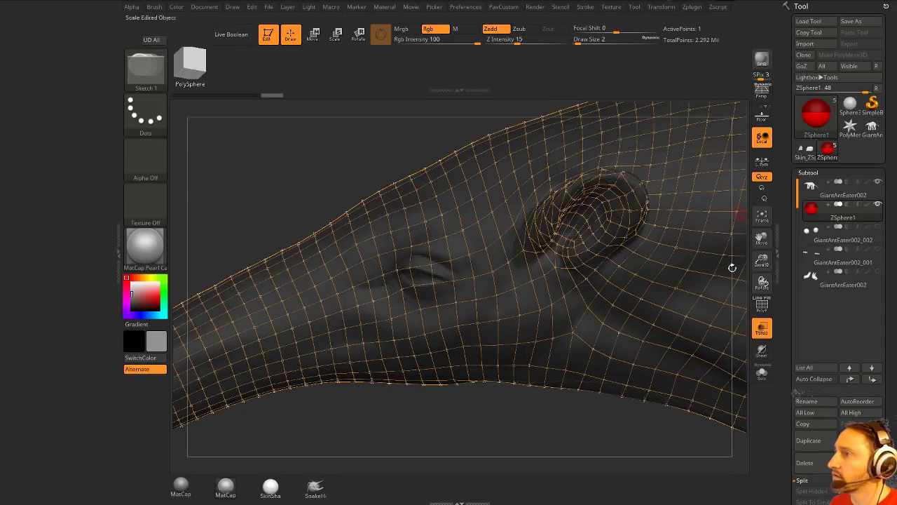
{"action": "left_click_drag", "start_coordinate": [411, 310], "coordinate": [424, 316], "text": "alt"}
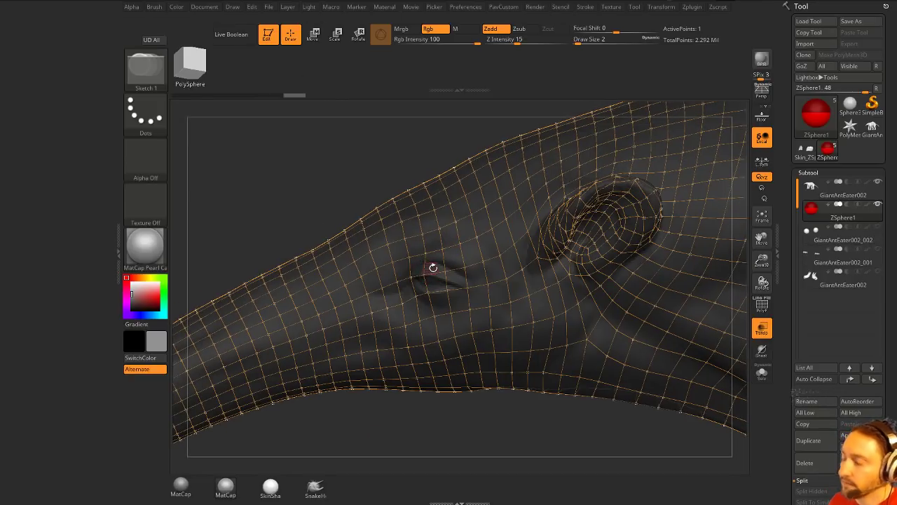
- Turn on Edit Topology for the ZSphere
{"action": "left_click_drag", "start_coordinate": [384, 166], "coordinate": [370, 179], "text": "alt"}
{"action": "key", "text": "2"}
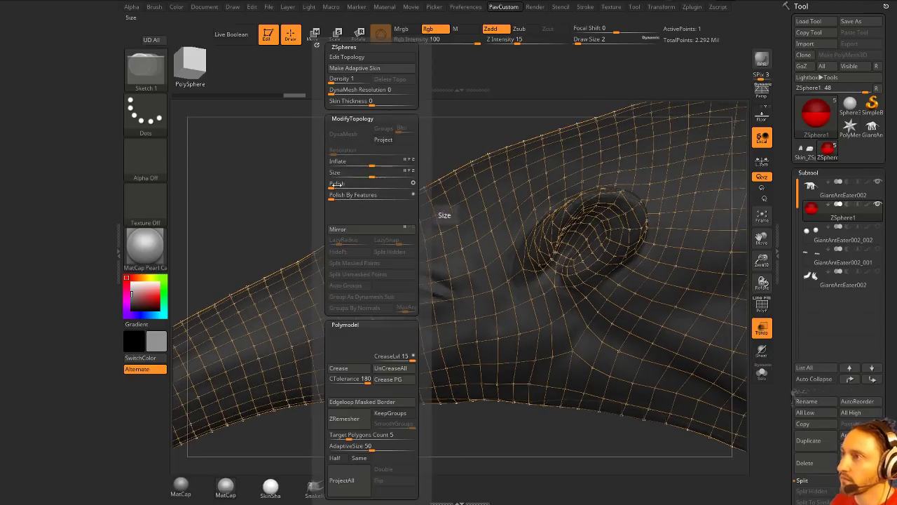
{"action": "left_click_drag", "start_coordinate": [299, 182], "coordinate": [436, 271], "text": "alt"}
{"action": "key", "text": "2"}
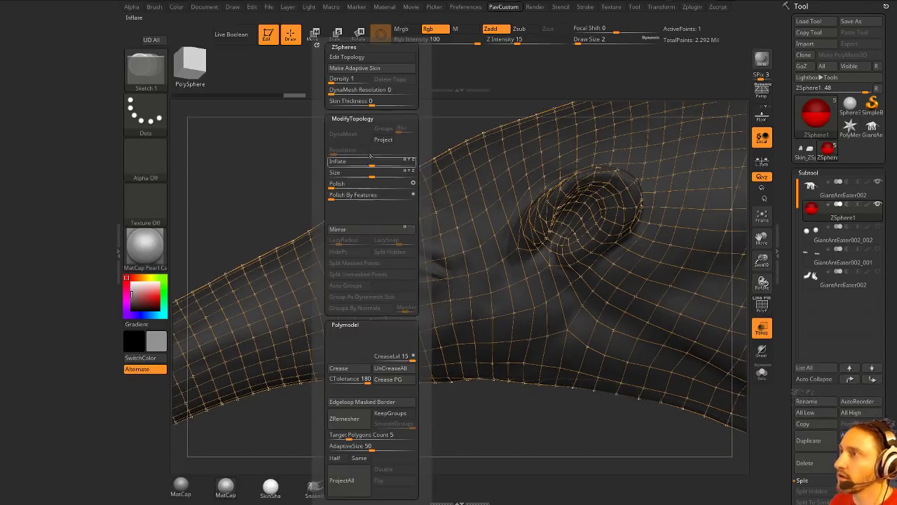
{"action": "left_click", "coordinate": [343, 58]}
- Delete the existing topology points and edges covering the eye opening to clear space for new eyelid loops
{"action": "left_click_drag", "start_coordinate": [335, 155], "coordinate": [344, 160]}
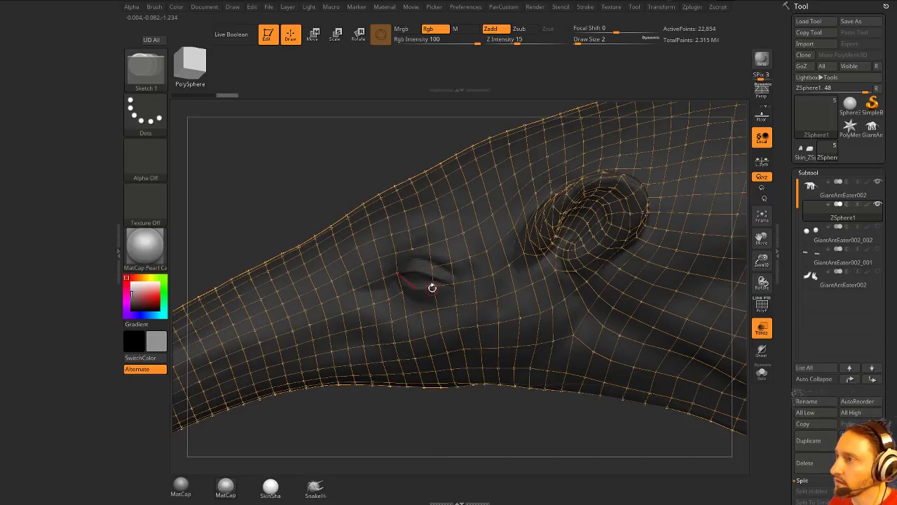
{"action": "mouse_move", "coordinate": [432, 288]}
{"action": "left_mouse_down"}
{"action": "mouse_move", "coordinate": [437, 272]}
{"action": "mouse_move", "coordinate": [404, 303]}
{"action": "left_mouse_up"}
{"action": "mouse_move", "coordinate": [372, 452]}
{"action": "left_mouse_down"}
{"action": "mouse_move", "coordinate": [418, 441]}
{"action": "mouse_move", "coordinate": [429, 428]}
{"action": "left_mouse_up"}
- Turn off transparency and darken the model's grey display colour
{"action": "left_click", "coordinate": [762, 328]}
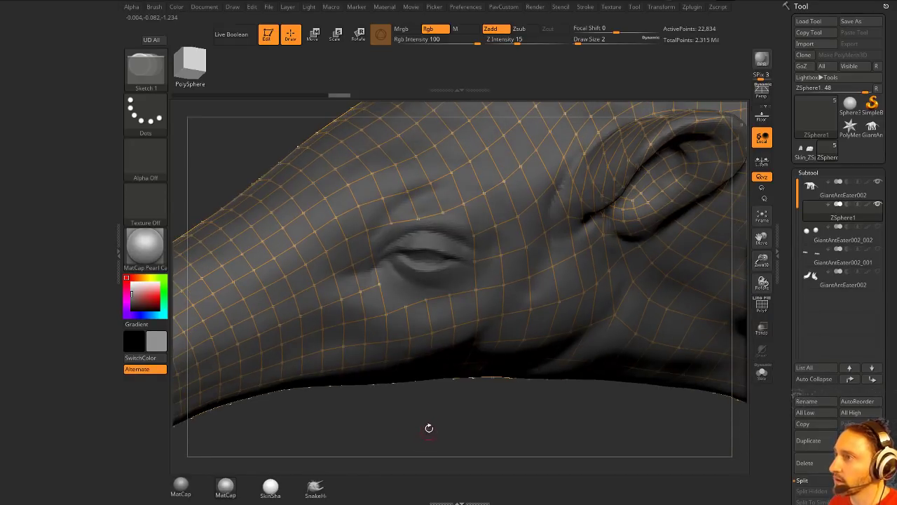
{"action": "left_click", "coordinate": [132, 296]}
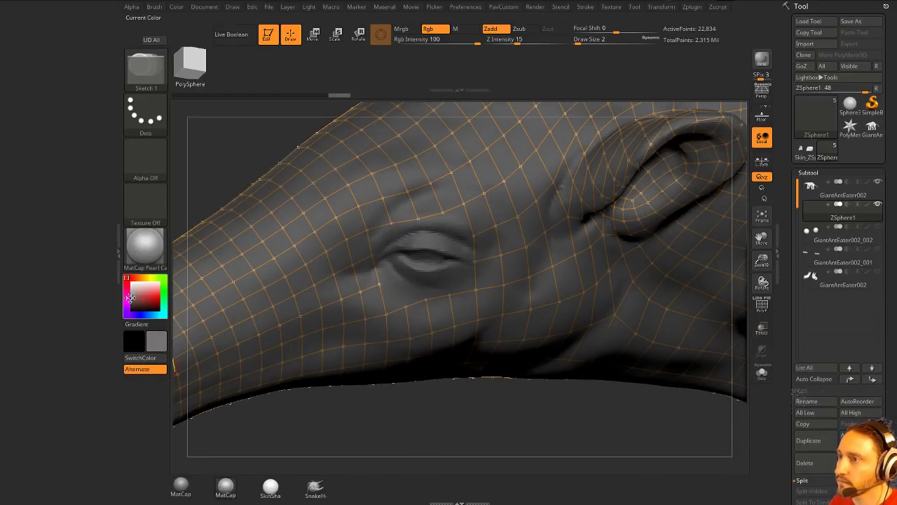
{"action": "left_click", "coordinate": [131, 297]}
- Move the topology point to the front eye corner and draw an edge line along the upper lid to the back corner
{"action": "mouse_move", "coordinate": [450, 427]}
{"action": "left_mouse_down"}
{"action": "mouse_move", "coordinate": [460, 439]}
{"action": "mouse_move", "coordinate": [448, 447]}
{"action": "left_mouse_up"}
{"action": "key", "text": "w"}
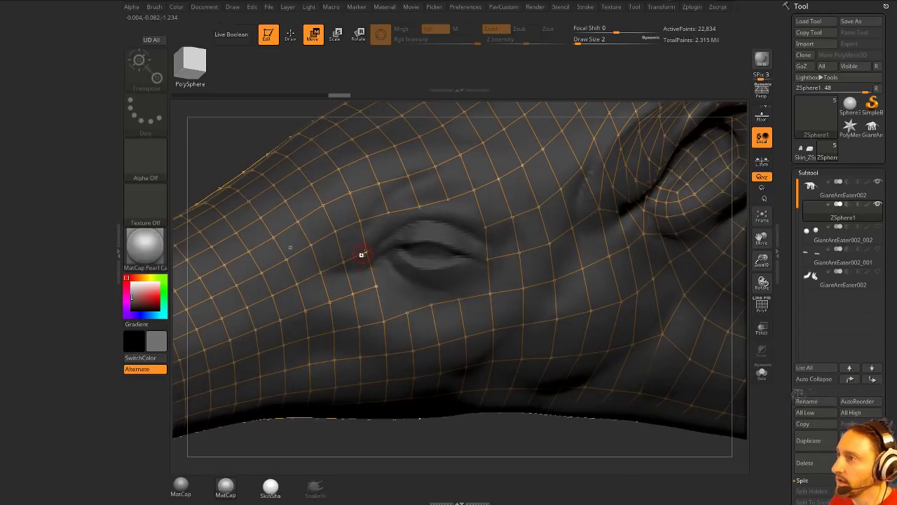
{"action": "key", "text": "q"}
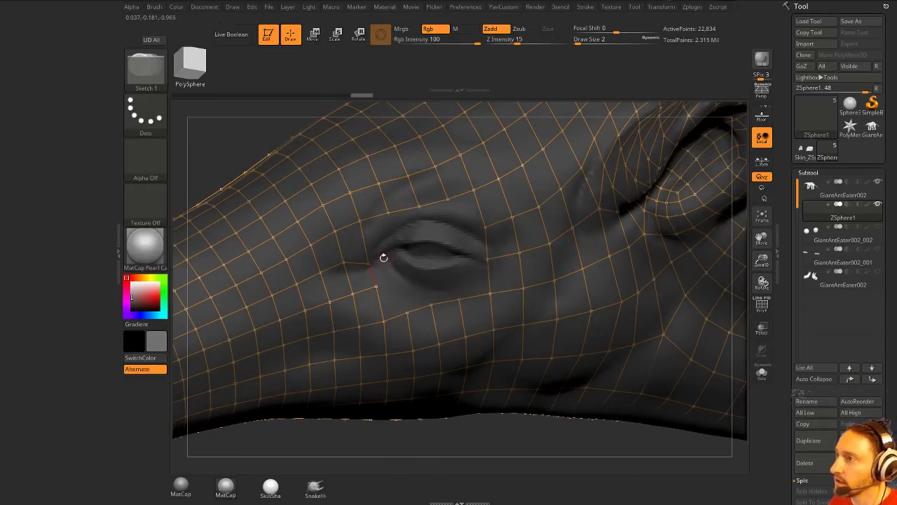
{"action": "mouse_move", "coordinate": [385, 251]}
{"action": "left_mouse_down"}
{"action": "mouse_move", "coordinate": [424, 238]}
{"action": "mouse_move", "coordinate": [490, 258]}
{"action": "left_mouse_up"}
- Reposition the back eye corner point and the surrounding points above the eye to follow the brow and upper lid
{"action": "key", "text": "w"}
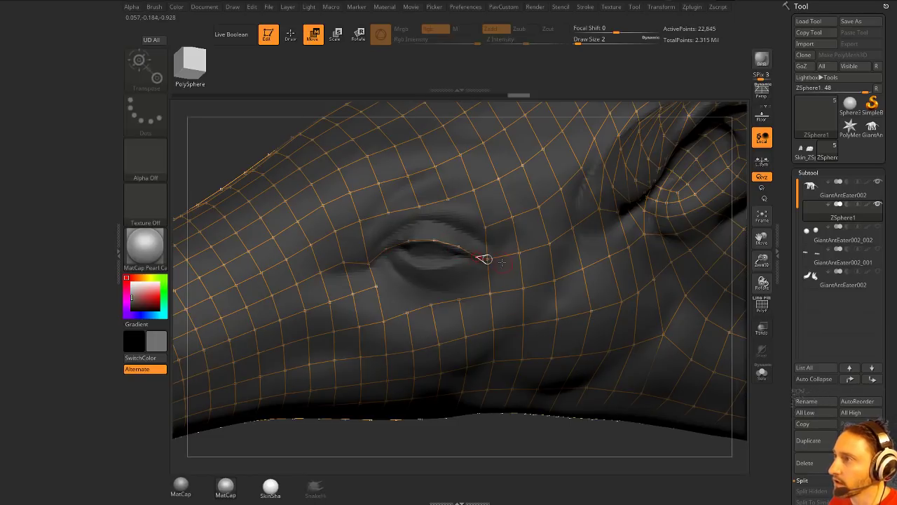
{"action": "left_click", "coordinate": [499, 260]}
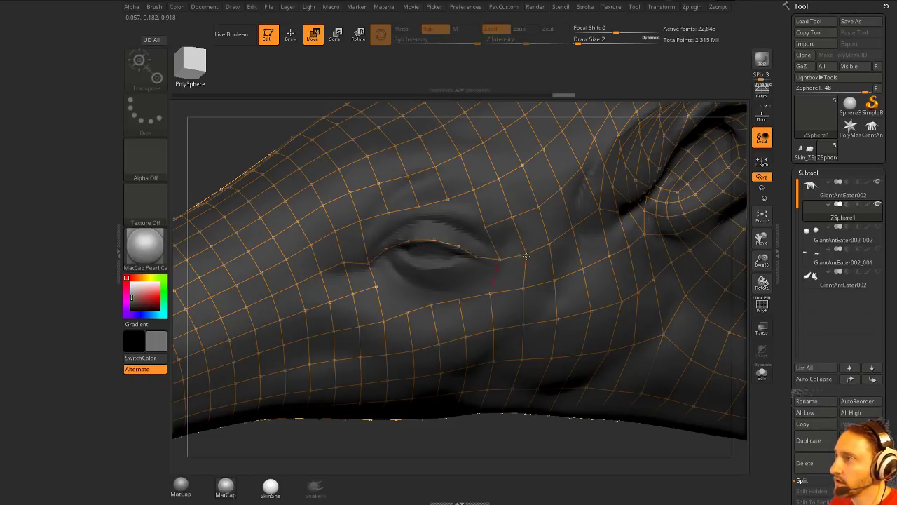
{"action": "left_click", "coordinate": [526, 254]}
{"action": "left_click", "coordinate": [490, 224]}
{"action": "left_click", "coordinate": [447, 197]}
{"action": "left_click_drag", "start_coordinate": [420, 207], "coordinate": [386, 206]}
{"action": "left_click_drag", "start_coordinate": [336, 232], "coordinate": [337, 237]}
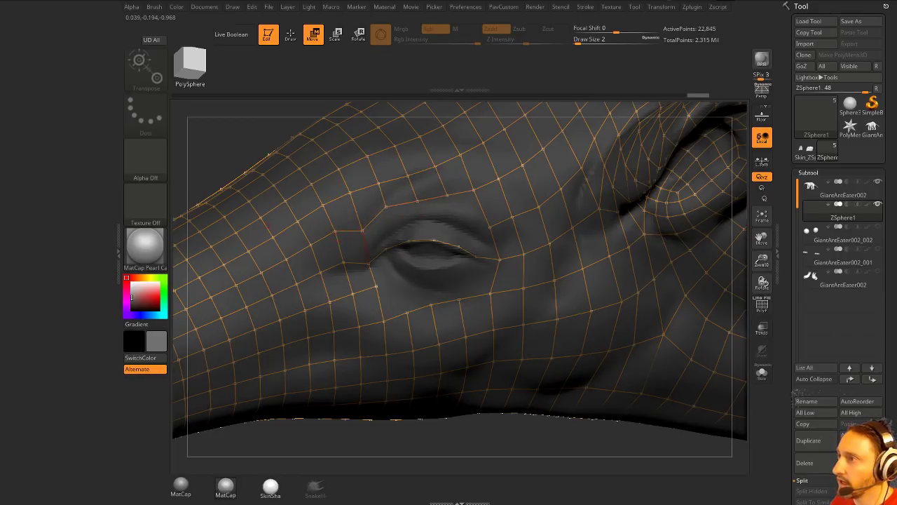
- Reposition the topology points below and behind the eye into an even curve around the lower lid
{"action": "left_click_drag", "start_coordinate": [376, 286], "coordinate": [373, 288]}
{"action": "left_click_drag", "start_coordinate": [383, 320], "coordinate": [496, 300]}
{"action": "left_click_drag", "start_coordinate": [524, 254], "coordinate": [523, 259]}
{"action": "left_click_drag", "start_coordinate": [496, 299], "coordinate": [497, 299]}
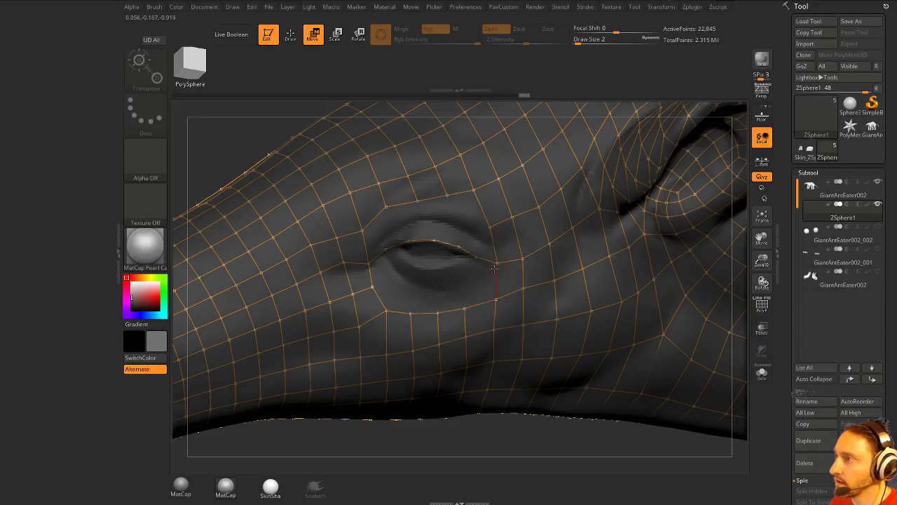
- Set the draw size to 1 and draw an edge line around the lower lid from the front corner to the back corner
{"action": "key", "text": "s"}
{"action": "left_click_drag", "start_coordinate": [500, 260], "coordinate": [473, 289]}
{"action": "mouse_move", "coordinate": [471, 423]}
{"action": "left_mouse_down", "text": "alt"}
{"action": "mouse_move", "coordinate": [470, 414]}
{"action": "mouse_move", "coordinate": [451, 416]}
{"action": "left_mouse_up", "text": "alt"}
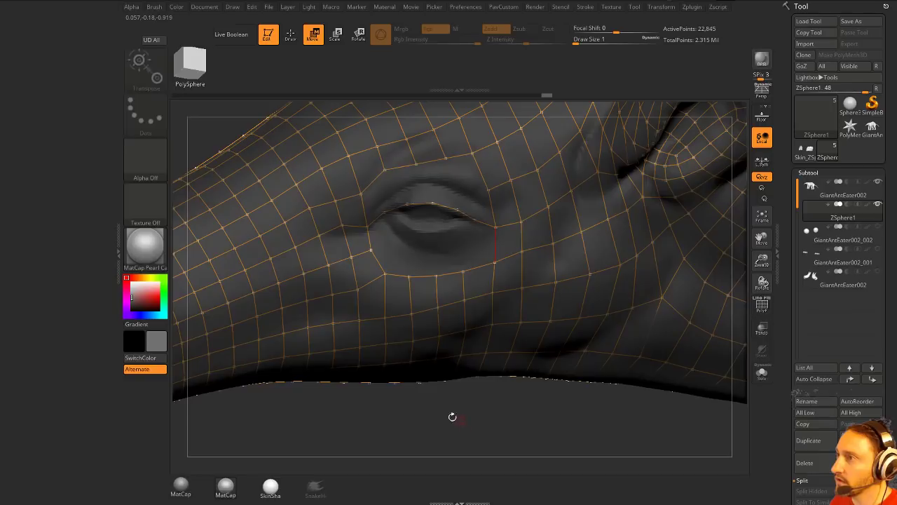
{"action": "key", "text": "q"}
{"action": "left_click", "coordinate": [383, 213]}
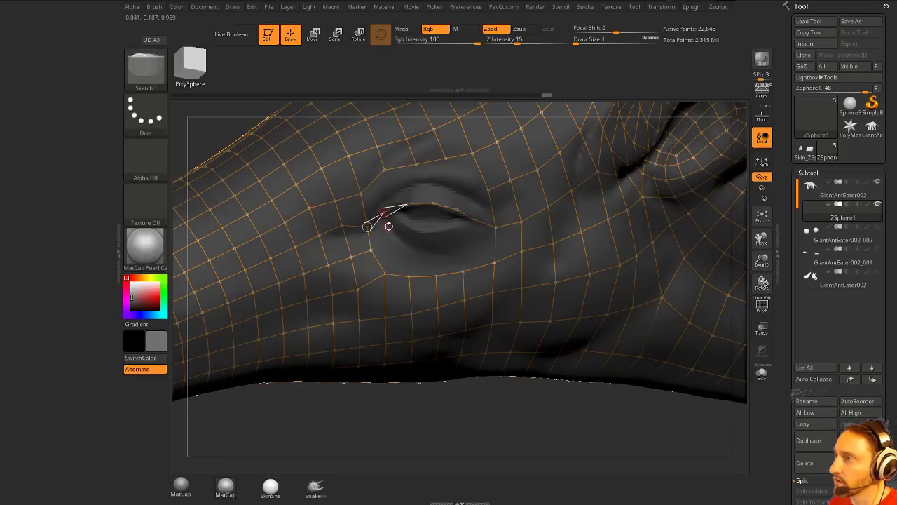
{"action": "left_click", "coordinate": [388, 224]}
{"action": "left_click", "coordinate": [398, 241]}
{"action": "left_click", "coordinate": [420, 253]}
{"action": "left_click", "coordinate": [442, 254]}
{"action": "left_click_drag", "start_coordinate": [454, 250], "coordinate": [485, 238]}
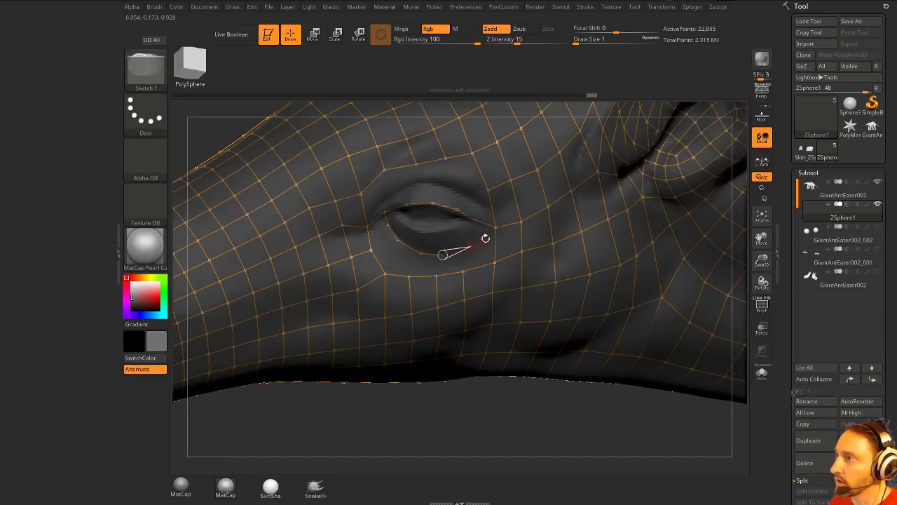
{"action": "left_click", "coordinate": [495, 228]}
- Connect the front eye corner to the upper and lower lid lines with new edges
{"action": "left_click_drag", "start_coordinate": [408, 390], "coordinate": [394, 431]}
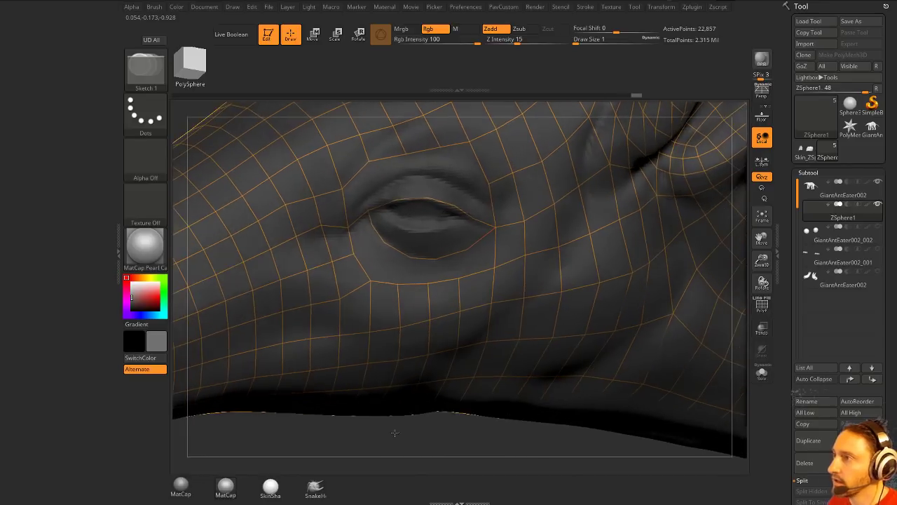
{"action": "left_click", "coordinate": [350, 227]}
{"action": "left_click", "coordinate": [371, 222]}
{"action": "left_click", "coordinate": [380, 213]}
- Draw an inner edge line beneath the upper lid, running from the front of the eye to the back corner
{"action": "left_click_drag", "start_coordinate": [343, 437], "coordinate": [353, 417], "text": "alt"}
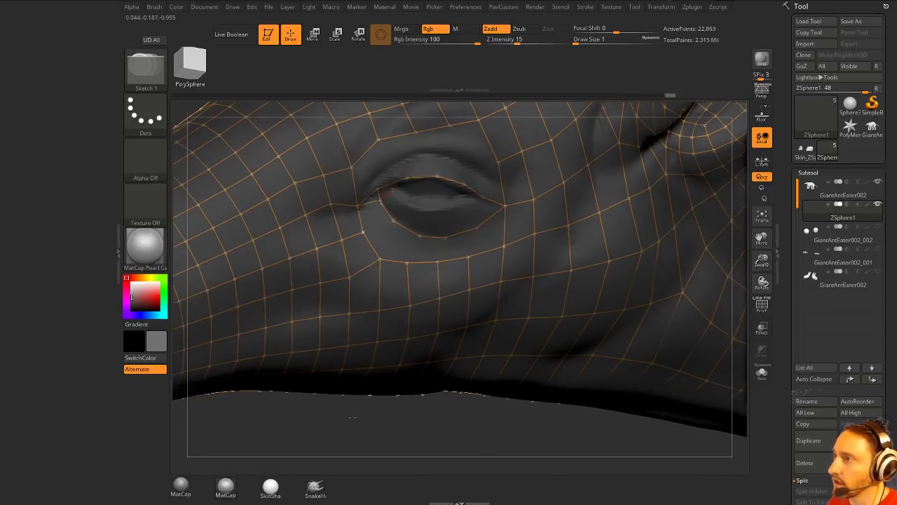
{"action": "right_click_drag", "start_coordinate": [351, 417], "coordinate": [380, 323]}
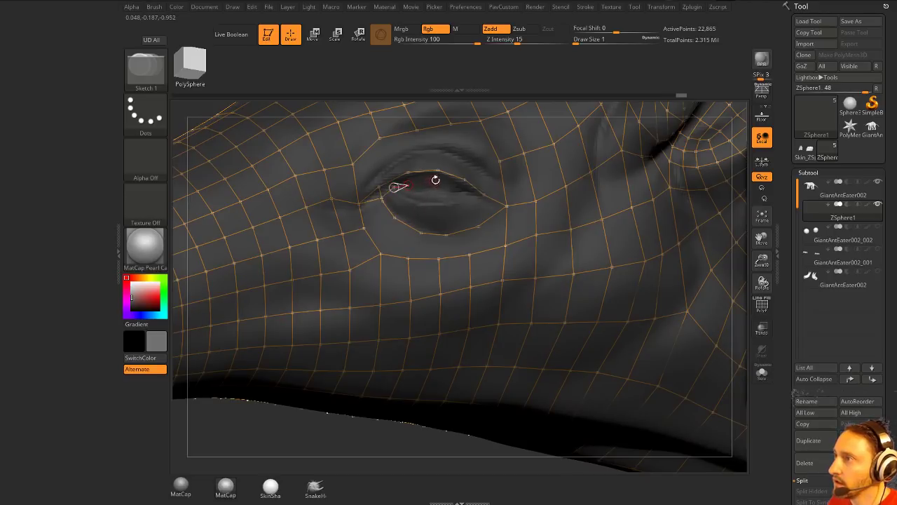
{"action": "left_click_drag", "start_coordinate": [462, 190], "coordinate": [506, 206]}
{"action": "right_click_drag", "start_coordinate": [354, 413], "coordinate": [536, 246]}
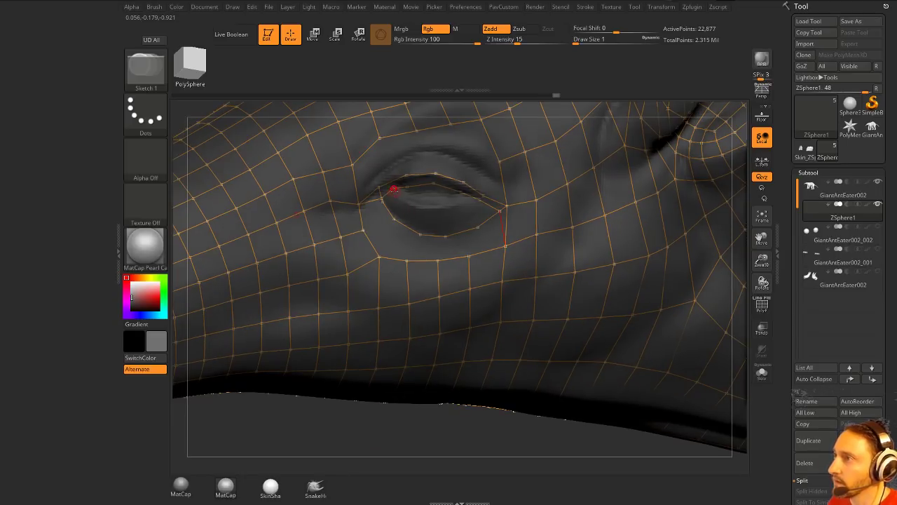
- Draw the innermost lower lid edge line, joining both ends to the inner upper lid line
{"action": "left_click", "coordinate": [394, 189]}
{"action": "left_click", "coordinate": [405, 201]}
{"action": "left_click_drag", "start_coordinate": [424, 207], "coordinate": [469, 204]}
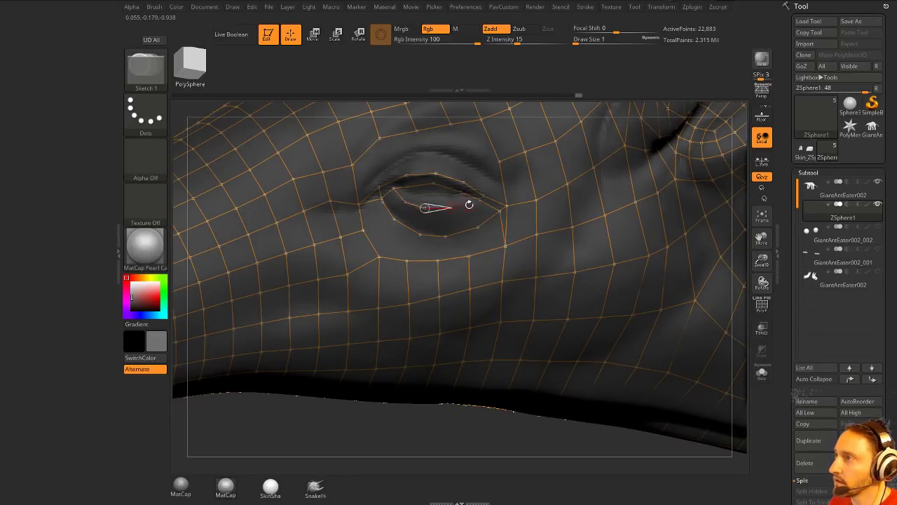
{"action": "left_click", "coordinate": [466, 204]}
{"action": "left_click", "coordinate": [479, 199]}
- Add a middle edge line between the two lower lid lines and tie it into the back eye corner
{"action": "left_click_drag", "start_coordinate": [350, 421], "coordinate": [343, 448]}
{"action": "left_click", "coordinate": [387, 195]}
{"action": "left_click", "coordinate": [399, 212]}
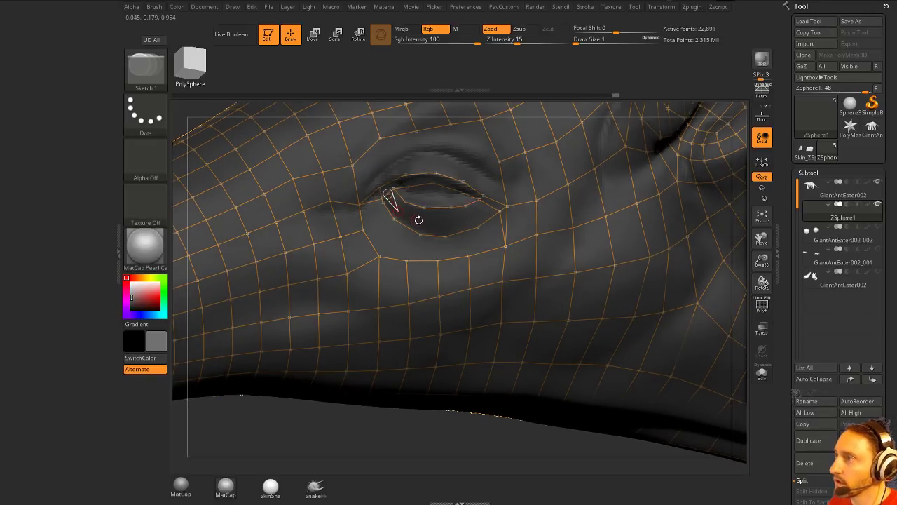
{"action": "left_click", "coordinate": [424, 223]}
{"action": "left_click", "coordinate": [452, 223]}
{"action": "left_click_drag", "start_coordinate": [472, 217], "coordinate": [482, 206]}
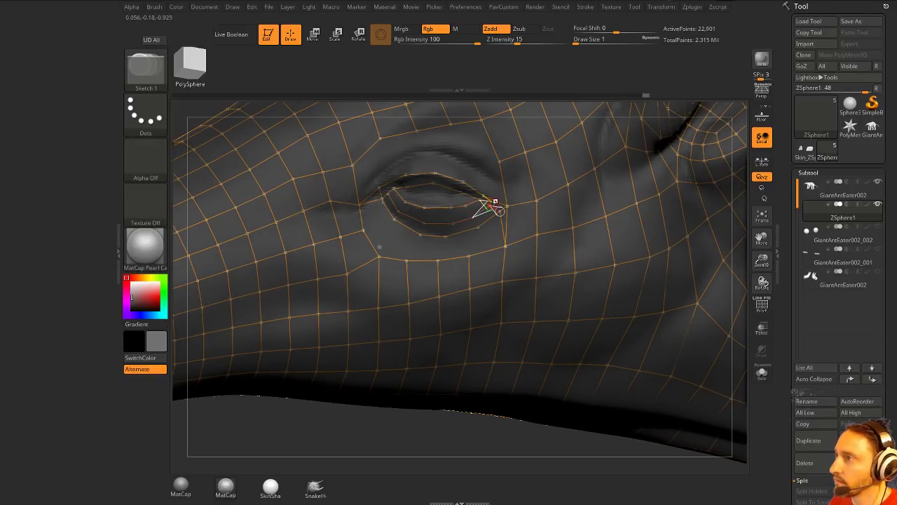
{"action": "left_click_drag", "start_coordinate": [327, 434], "coordinate": [332, 422]}
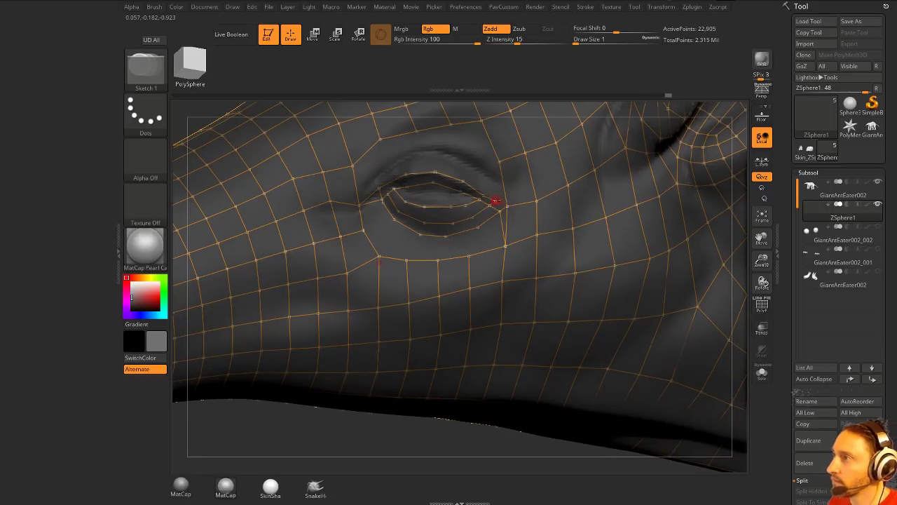
- Draw an edge loop just above the upper lid line from the back eye corner to the front
{"action": "left_click_drag", "start_coordinate": [472, 173], "coordinate": [434, 161]}
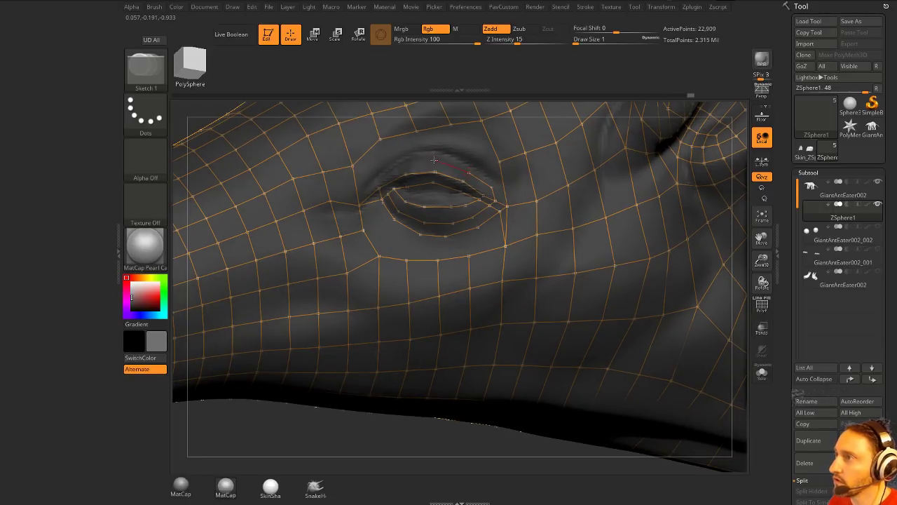
{"action": "left_click", "coordinate": [433, 160]}
{"action": "left_click", "coordinate": [406, 166]}
{"action": "left_click", "coordinate": [378, 186]}
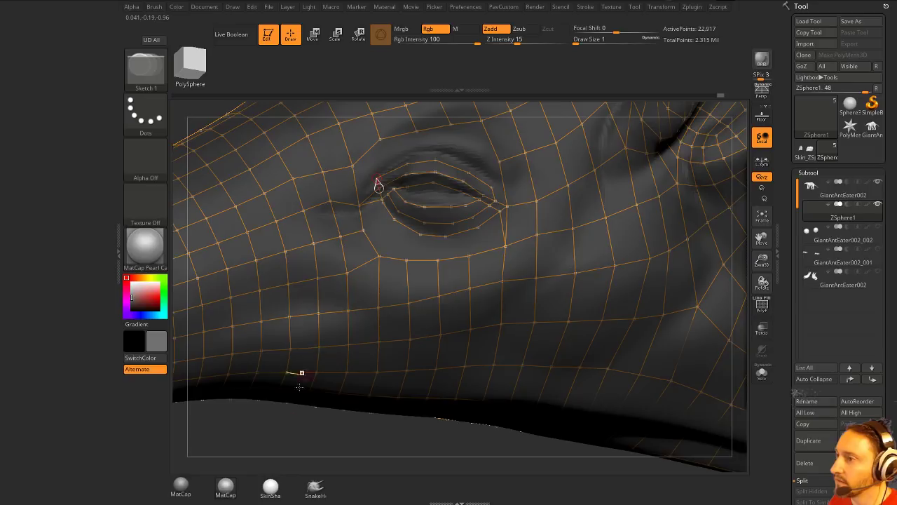
- Connect the front end of the upper lid loop to the corner and to the neighbouring body topology point
{"action": "left_click_drag", "start_coordinate": [292, 442], "coordinate": [297, 426]}
{"action": "left_click_drag", "start_coordinate": [323, 308], "coordinate": [368, 189]}
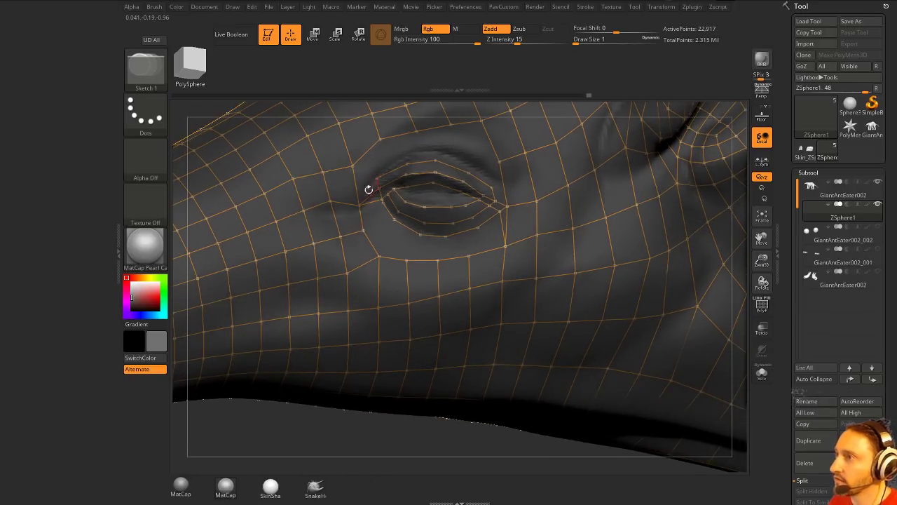
{"action": "left_click", "coordinate": [377, 178]}
{"action": "left_click", "coordinate": [353, 166]}
{"action": "left_click", "coordinate": [290, 439]}
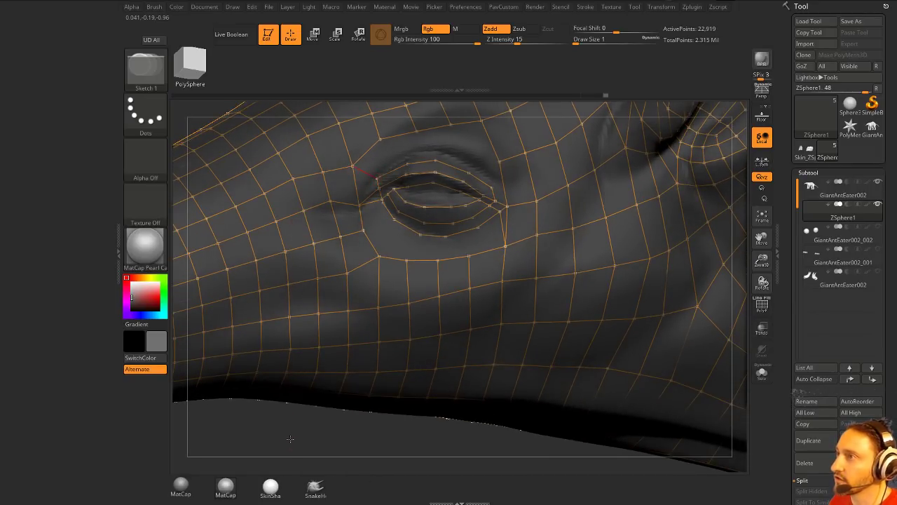
- Draw another edge loop along the upper lid crease and connect its back end to the body topology behind the eye
{"action": "left_click_drag", "start_coordinate": [290, 439], "coordinate": [481, 173]}
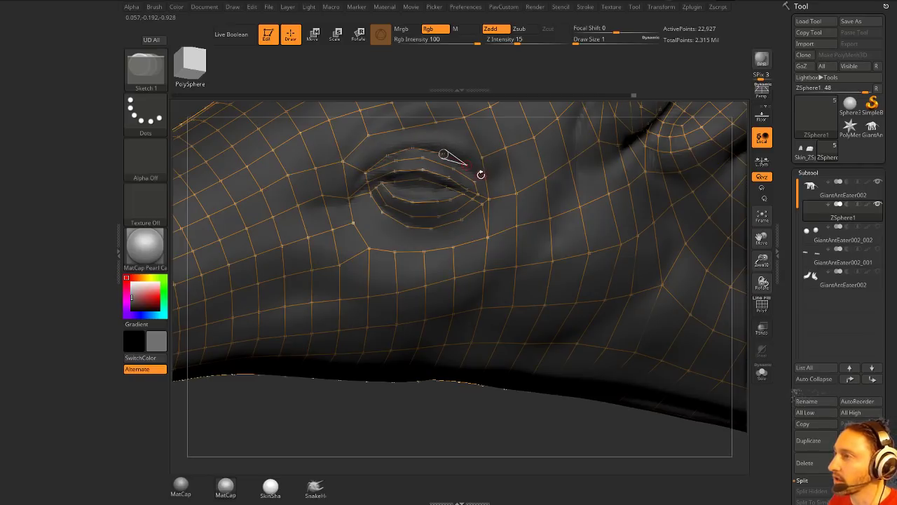
{"action": "left_click", "coordinate": [469, 167]}
{"action": "left_click", "coordinate": [485, 178]}
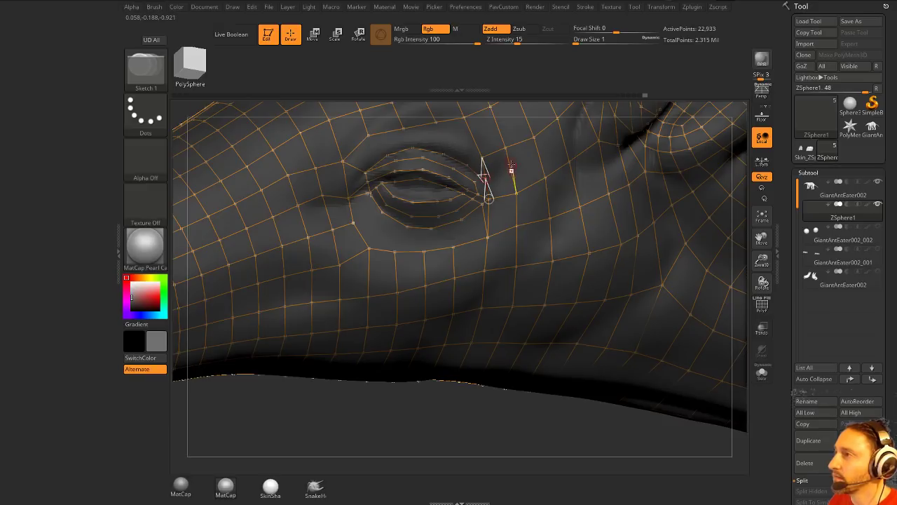
{"action": "left_click", "coordinate": [506, 148]}
{"action": "left_click", "coordinate": [338, 432]}
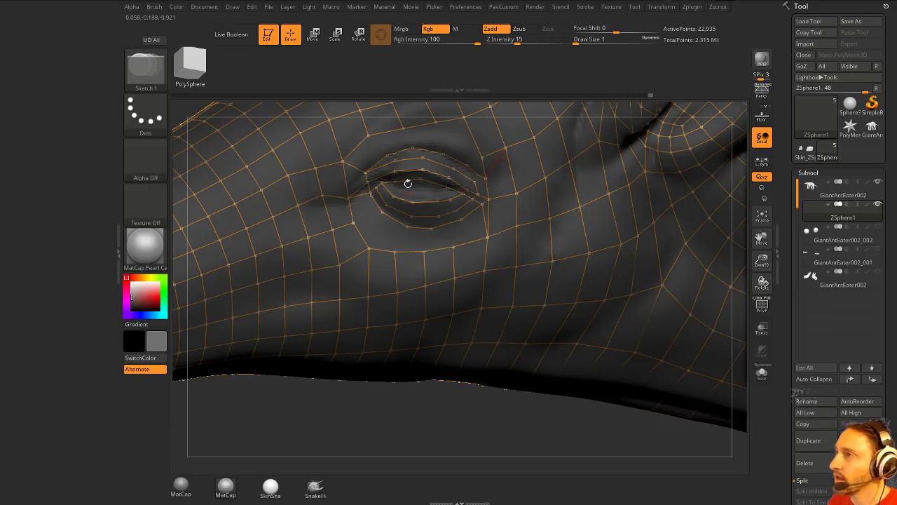
- Draw an outer edge loop above the upper lid crease from the front of the eye to the back
{"action": "left_click", "coordinate": [354, 167]}
{"action": "left_click", "coordinate": [376, 144]}
{"action": "left_click", "coordinate": [410, 136]}
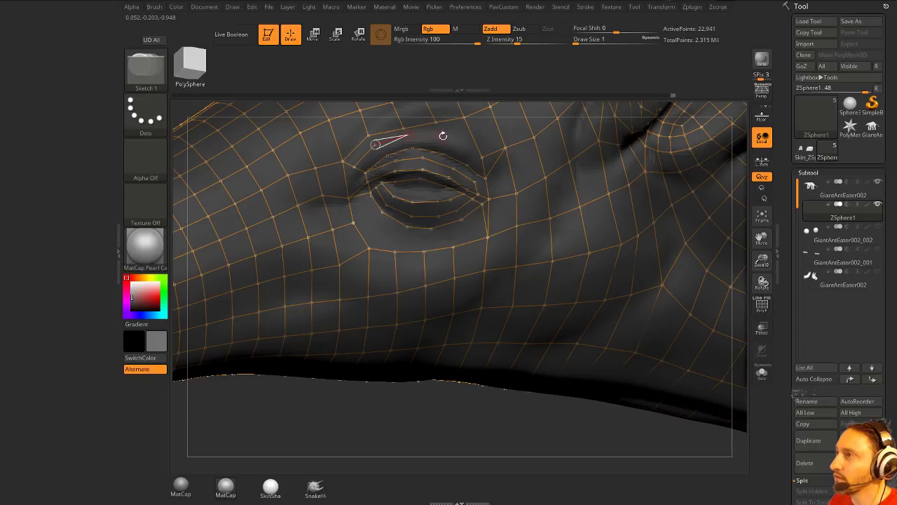
{"action": "left_click", "coordinate": [443, 136]}
{"action": "left_click", "coordinate": [470, 150]}
{"action": "left_click", "coordinate": [481, 157]}
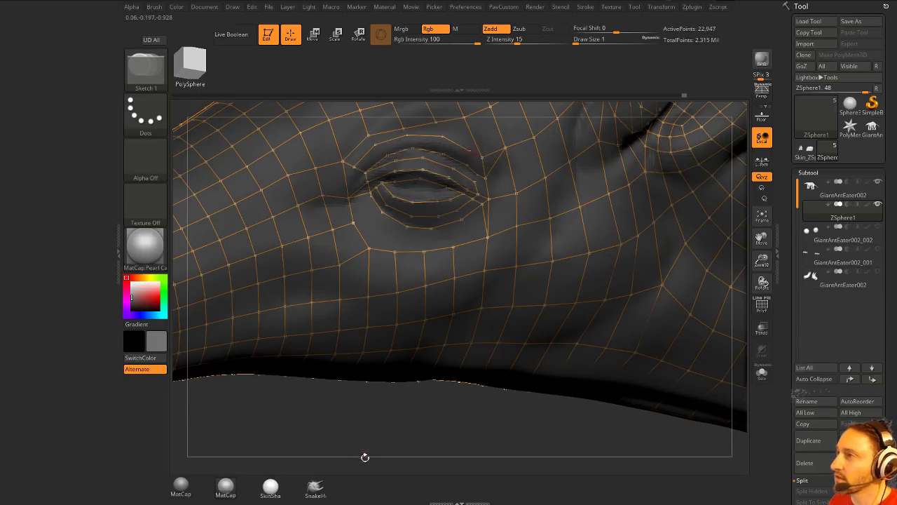
- Extend the outer upper loop down to the front eye corner and insert a point on the corner edge
{"action": "left_click_drag", "start_coordinate": [364, 457], "coordinate": [371, 455]}
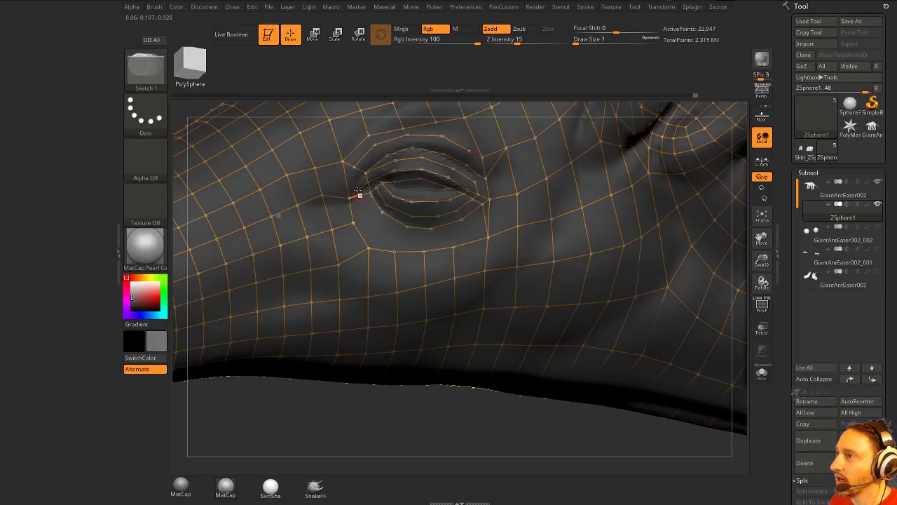
{"action": "left_click", "coordinate": [355, 168]}
{"action": "left_click", "coordinate": [360, 194]}
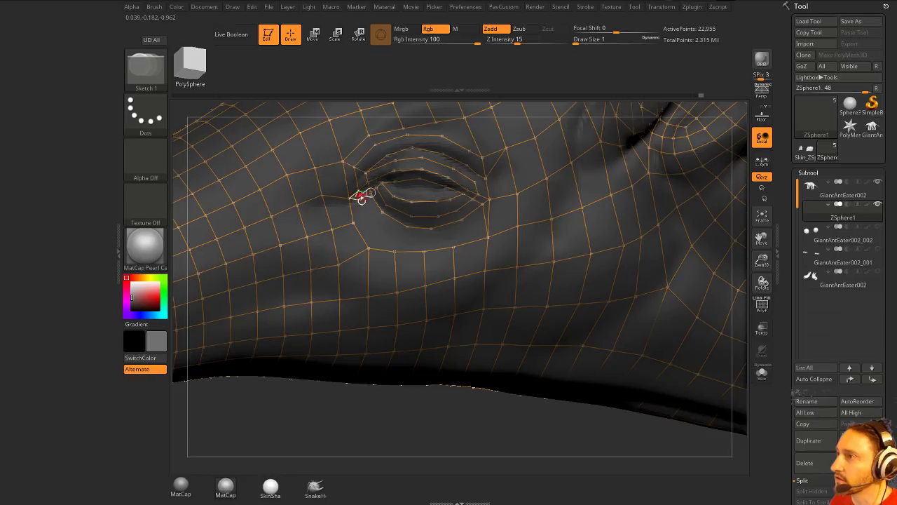
{"action": "left_click_drag", "start_coordinate": [350, 371], "coordinate": [359, 363]}
- Draw an outer edge loop beneath the lower lid from the front corner and connect it at the back corner
{"action": "left_click", "coordinate": [360, 196]}
{"action": "left_click", "coordinate": [368, 222]}
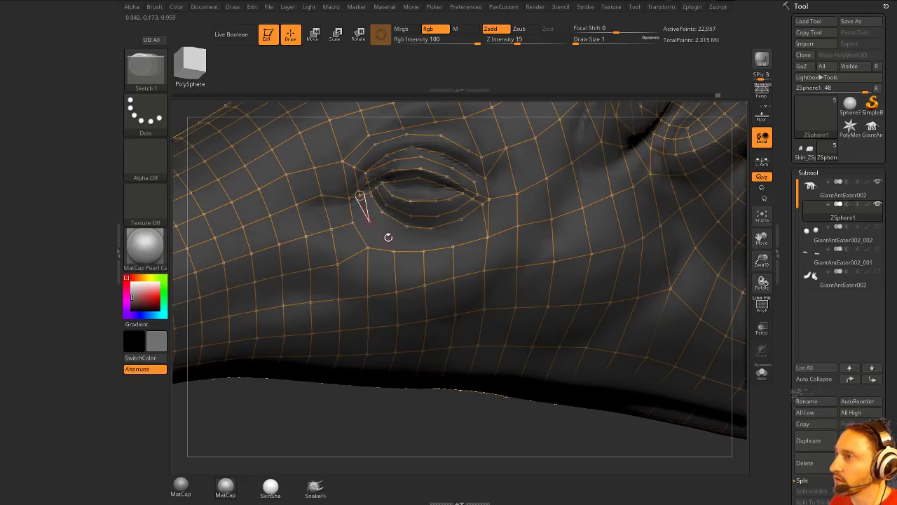
{"action": "left_click", "coordinate": [386, 235]}
{"action": "left_click", "coordinate": [403, 240]}
{"action": "mouse_move", "coordinate": [415, 238]}
{"action": "left_mouse_down"}
{"action": "mouse_move", "coordinate": [456, 234]}
{"action": "mouse_move", "coordinate": [484, 216]}
{"action": "mouse_move", "coordinate": [476, 225]}
{"action": "left_mouse_up"}
{"action": "key", "text": "w"}
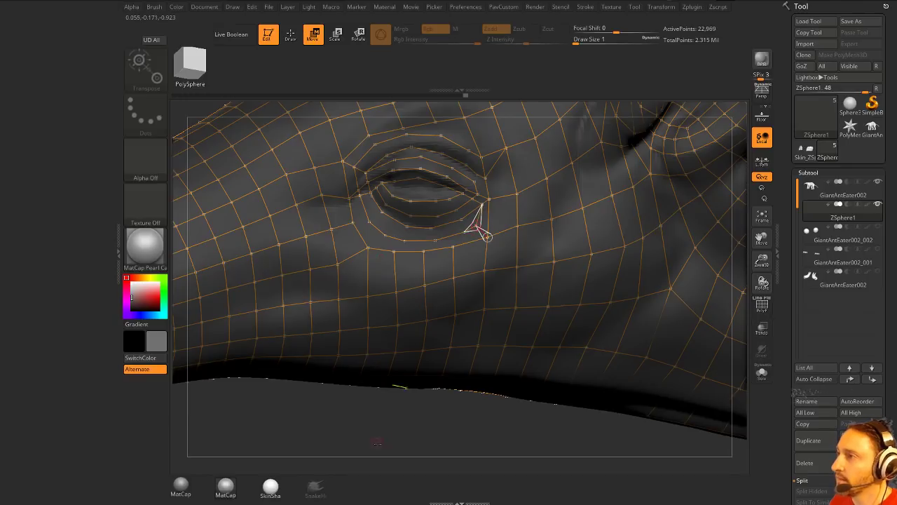
- Adjust the position of the lower lid loop's point at the back eye corner
{"action": "left_click_drag", "start_coordinate": [377, 442], "coordinate": [379, 435]}
{"action": "left_click_drag", "start_coordinate": [478, 206], "coordinate": [480, 205]}
{"action": "left_click_drag", "start_coordinate": [338, 416], "coordinate": [348, 442]}
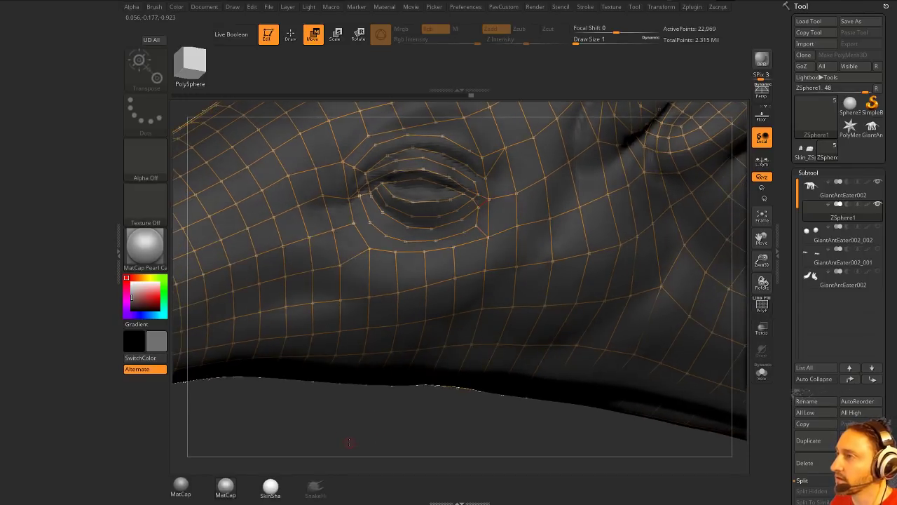
- Connect the outer lower lid loop to the body topology beneath it with cross edges from the front corner towards the back
{"action": "key", "text": "q"}
{"action": "left_click", "coordinate": [355, 223]}
{"action": "left_click", "coordinate": [370, 222]}
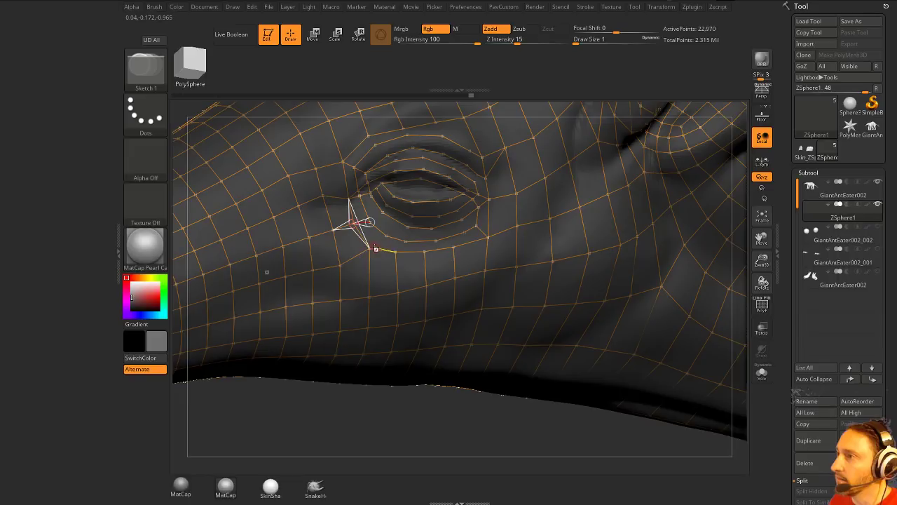
{"action": "left_click", "coordinate": [370, 248]}
{"action": "left_click", "coordinate": [386, 237]}
{"action": "left_click", "coordinate": [396, 251]}
{"action": "left_click", "coordinate": [406, 241]}
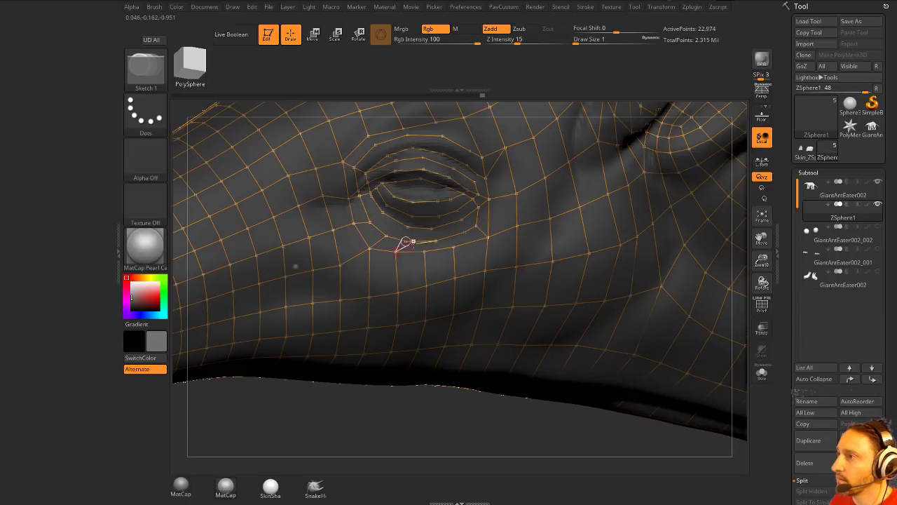
{"action": "left_click", "coordinate": [424, 251]}
{"action": "left_click", "coordinate": [436, 241]}
{"action": "left_click", "coordinate": [453, 248]}
{"action": "left_click", "coordinate": [464, 232]}
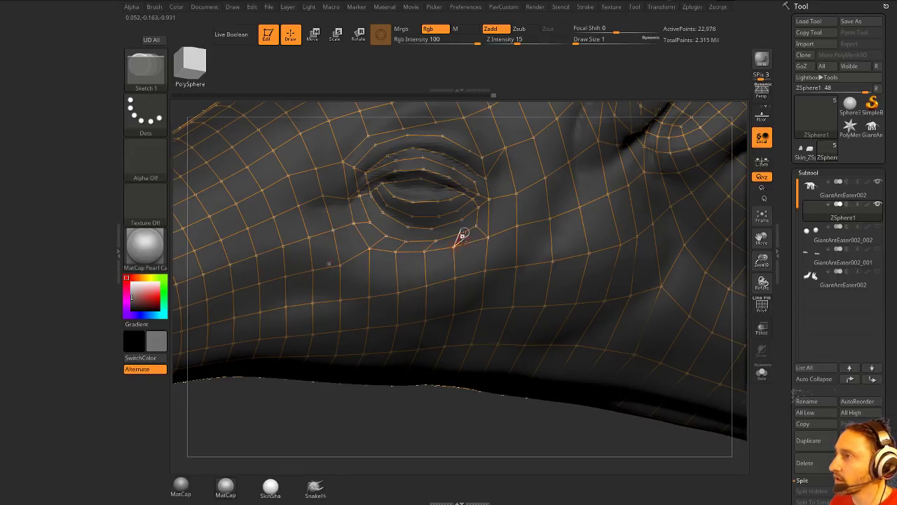
- Shift the body topology points beneath the lower lid sideways to even out the spacing of the new quads
{"action": "key", "text": "w"}
{"action": "left_click_drag", "start_coordinate": [454, 248], "coordinate": [460, 248]}
{"action": "mouse_move", "coordinate": [425, 251]}
{"action": "left_mouse_down"}
{"action": "mouse_move", "coordinate": [431, 255]}
{"action": "mouse_move", "coordinate": [400, 255]}
{"action": "mouse_move", "coordinate": [384, 234]}
{"action": "mouse_move", "coordinate": [371, 251]}
{"action": "left_mouse_up"}
- Delete the stray edge near the front eye corner and connect the outer lower lid loop to the next loop inward
{"action": "key", "text": "q"}
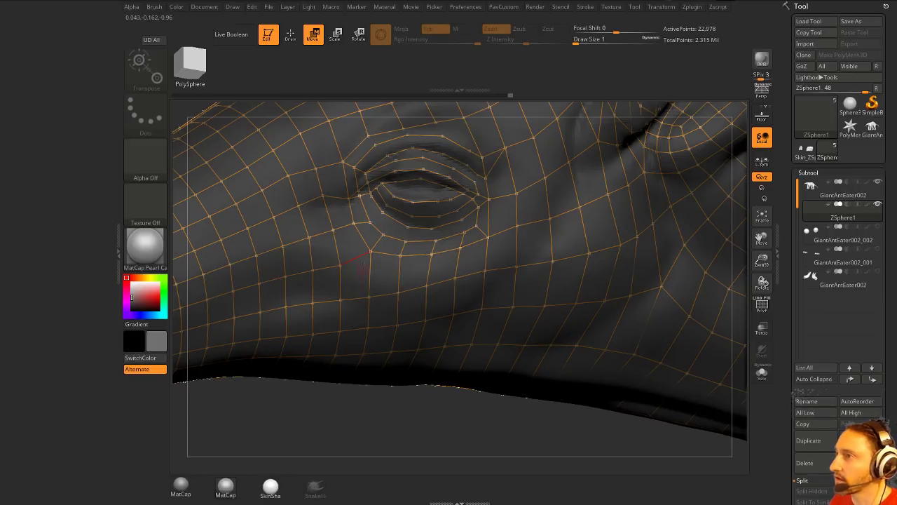
{"action": "left_click", "coordinate": [371, 197], "text": "alt"}
{"action": "left_click", "coordinate": [318, 424]}
{"action": "left_click", "coordinate": [370, 222]}
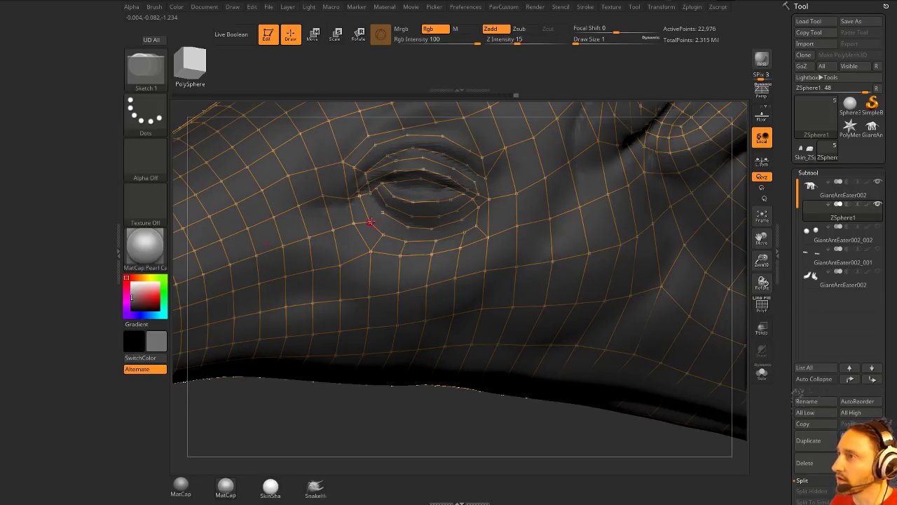
{"action": "mouse_move", "coordinate": [315, 386]}
{"action": "left_mouse_down"}
{"action": "mouse_move", "coordinate": [377, 222]}
{"action": "mouse_move", "coordinate": [406, 225]}
{"action": "left_mouse_up"}
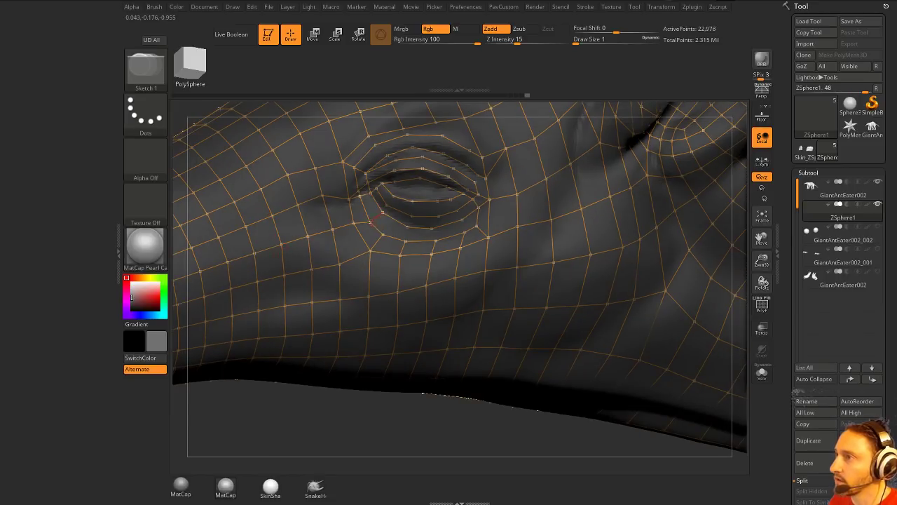
{"action": "left_click", "coordinate": [407, 227], "text": "ctrl"}
{"action": "left_click", "coordinate": [405, 240]}
{"action": "left_click", "coordinate": [432, 229], "text": "ctrl"}
{"action": "left_click", "coordinate": [436, 241]}
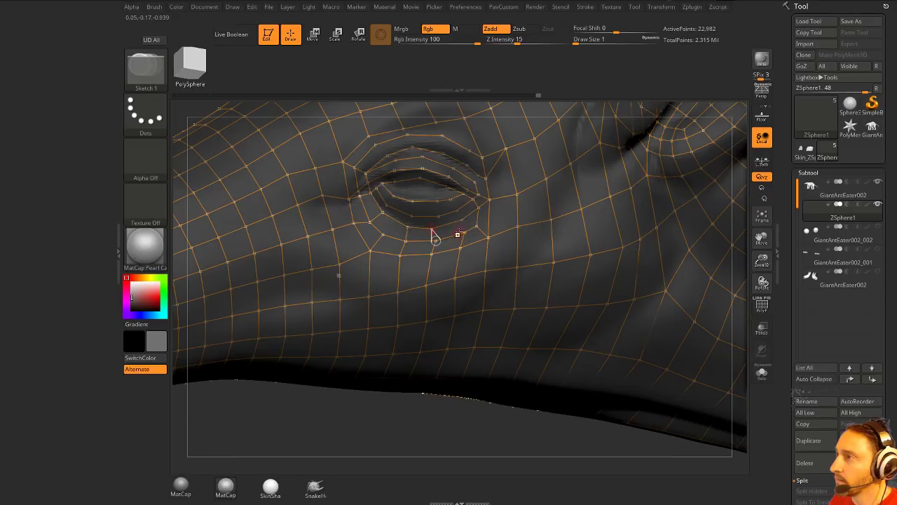
{"action": "left_click_drag", "start_coordinate": [432, 235], "coordinate": [460, 224]}
{"action": "key", "text": "w"}
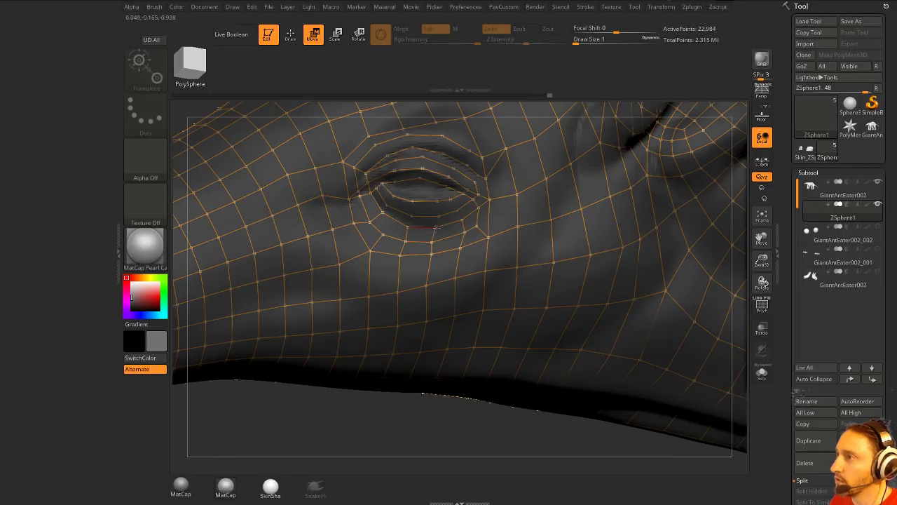
- Bridge the next pair of lower lid loops with cross edges from the front corner to the back
{"action": "key", "text": "q"}
{"action": "right_click_drag", "start_coordinate": [383, 282], "coordinate": [385, 274]}
{"action": "mouse_move", "coordinate": [387, 208]}
{"action": "left_mouse_down"}
{"action": "mouse_move", "coordinate": [408, 226]}
{"action": "mouse_move", "coordinate": [462, 219]}
{"action": "left_mouse_up"}
- Reposition the points of the loops beneath the lower lid so their cross edges line up and are evenly spaced
{"action": "key", "text": "w"}
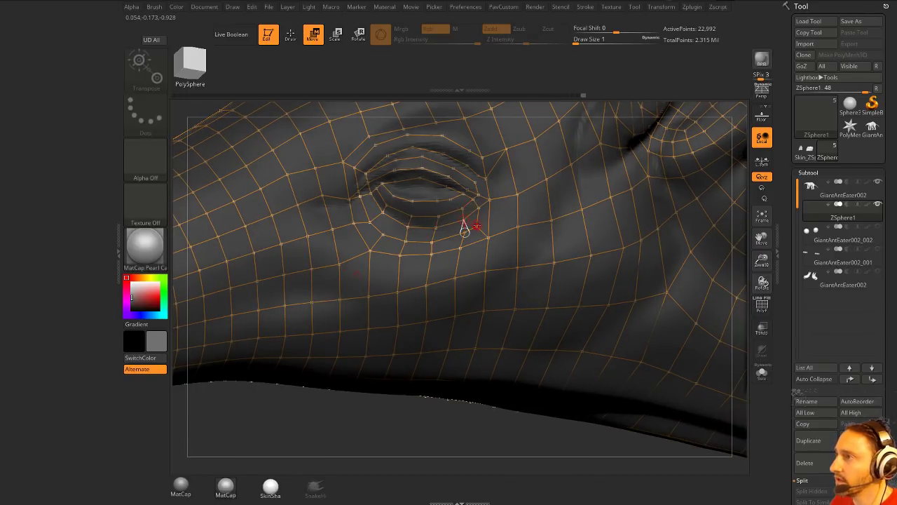
{"action": "mouse_move", "coordinate": [478, 226]}
{"action": "left_mouse_down"}
{"action": "mouse_move", "coordinate": [439, 226]}
{"action": "mouse_move", "coordinate": [443, 242]}
{"action": "left_mouse_up"}
{"action": "left_click_drag", "start_coordinate": [431, 254], "coordinate": [436, 255]}
{"action": "left_click_drag", "start_coordinate": [412, 216], "coordinate": [413, 216]}
{"action": "left_click_drag", "start_coordinate": [407, 227], "coordinate": [411, 227]}
{"action": "left_click_drag", "start_coordinate": [406, 241], "coordinate": [407, 241]}
- Connect the lower lid rim loop to the loop beneath it with cross edges along the whole lower lid
{"action": "key", "text": "q"}
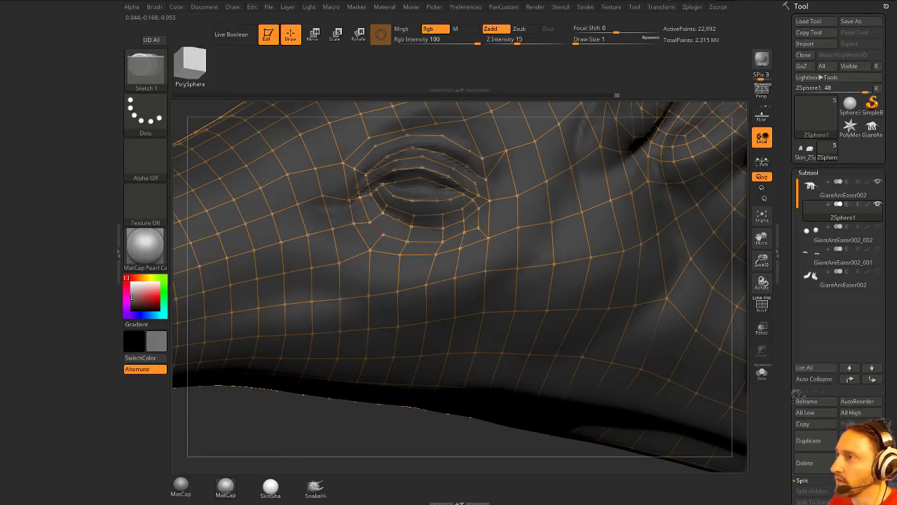
{"action": "left_click", "coordinate": [399, 211]}
{"action": "left_click_drag", "start_coordinate": [312, 409], "coordinate": [320, 428]}
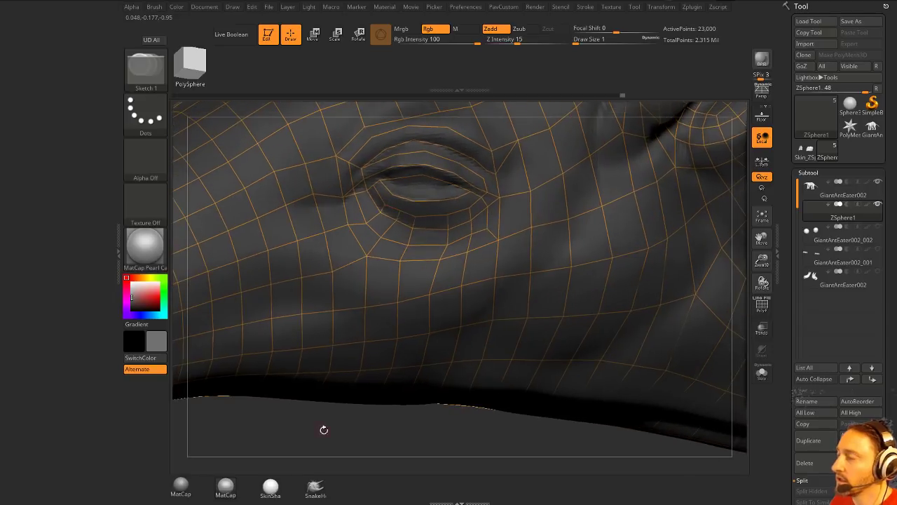
{"action": "key", "text": "w"}
{"action": "left_click_drag", "start_coordinate": [447, 213], "coordinate": [468, 206]}
{"action": "key", "text": "q"}
{"action": "left_click_drag", "start_coordinate": [369, 445], "coordinate": [439, 295]}
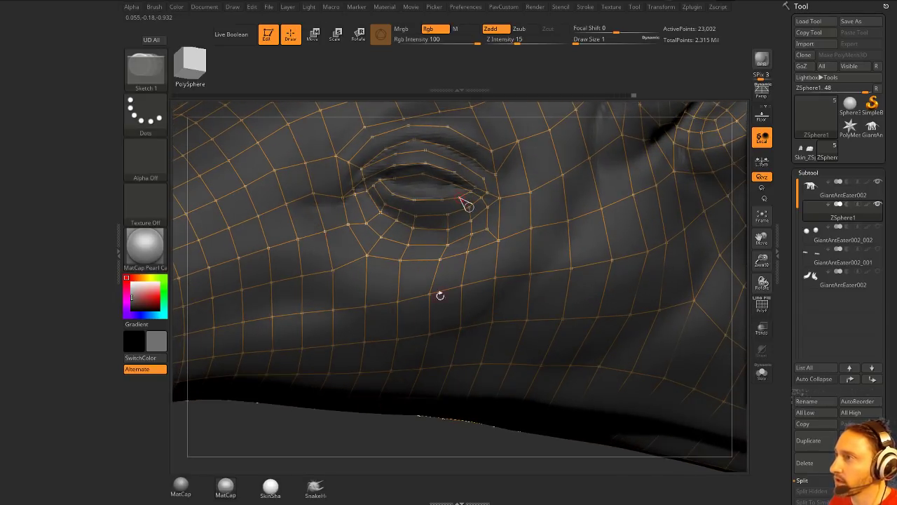
{"action": "key", "text": "w"}
{"action": "left_click_drag", "start_coordinate": [325, 442], "coordinate": [445, 217]}
{"action": "key", "text": "q"}
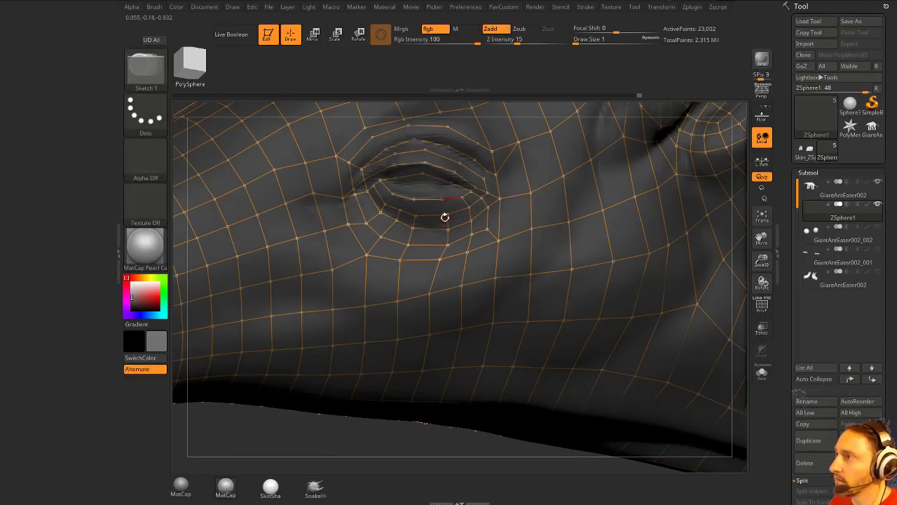
{"action": "left_click", "coordinate": [443, 199]}
{"action": "left_click", "coordinate": [413, 200]}
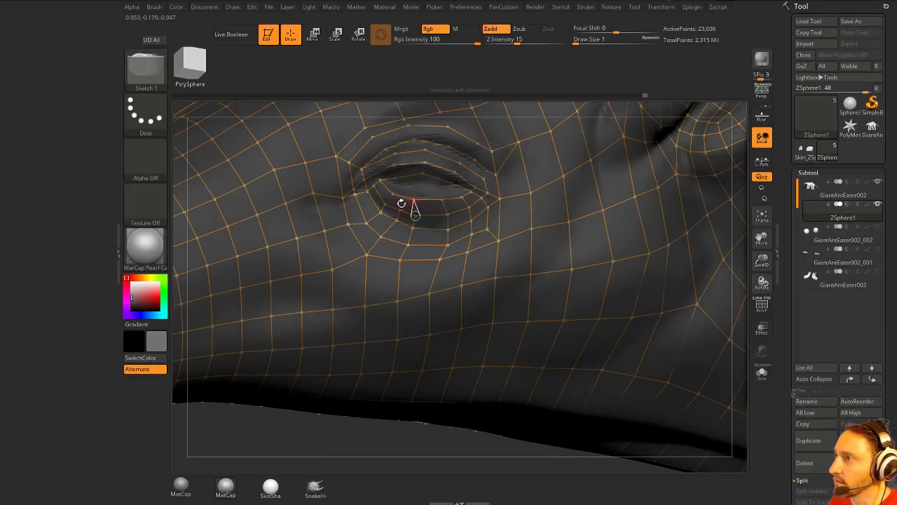
- Adjust the points on the lower lid rim and just beneath it near the middle and front of the eye
{"action": "key", "text": "w"}
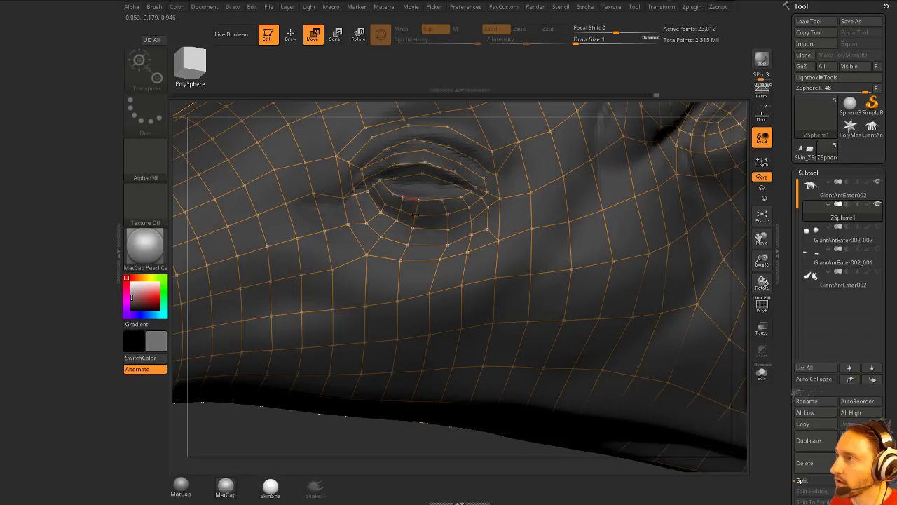
{"action": "left_click_drag", "start_coordinate": [418, 215], "coordinate": [417, 216]}
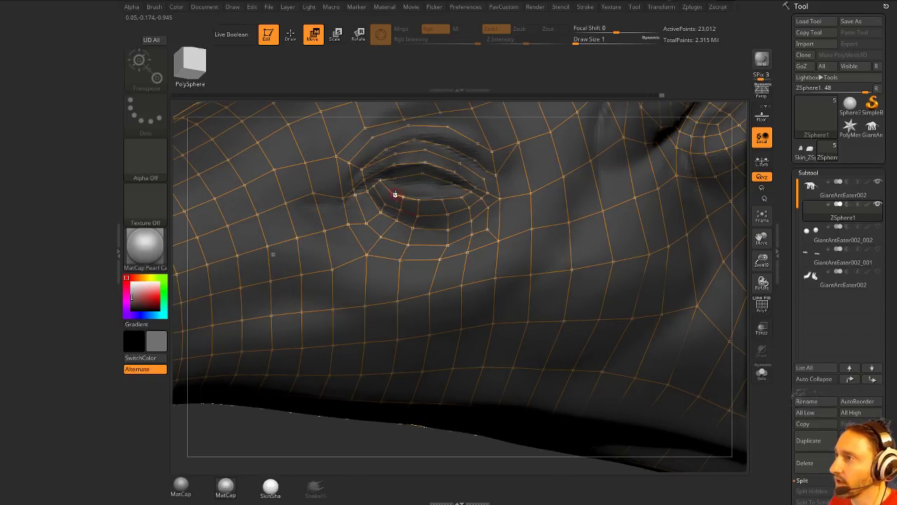
{"action": "left_click_drag", "start_coordinate": [374, 186], "coordinate": [396, 208]}
- Draw an inner edge loop just inside the lower lid rim from the front corner to the back
{"action": "key", "text": "q"}
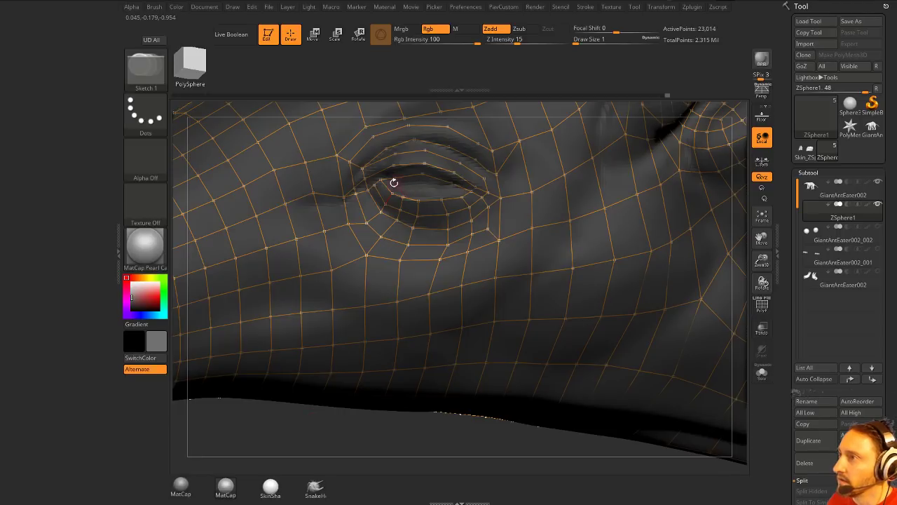
{"action": "left_click", "coordinate": [396, 178]}
{"action": "left_click", "coordinate": [404, 187]}
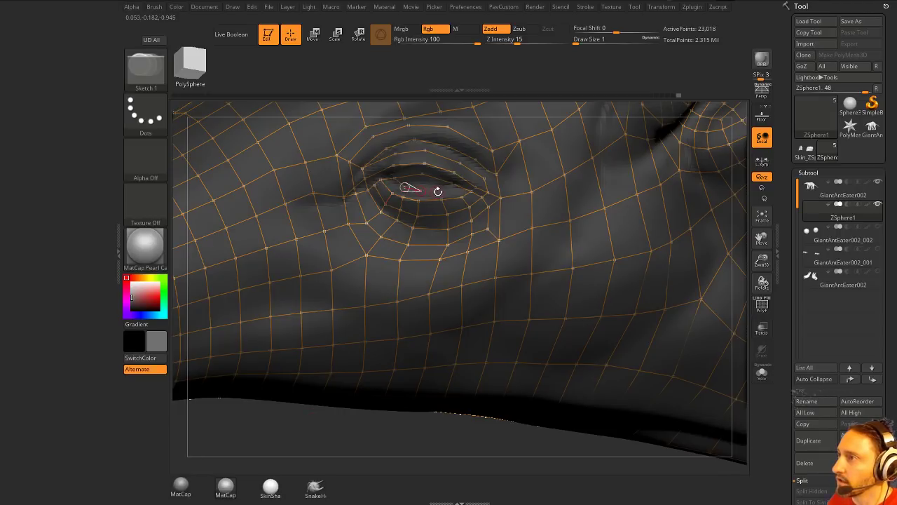
{"action": "left_click", "coordinate": [453, 186]}
{"action": "left_click_drag", "start_coordinate": [339, 424], "coordinate": [345, 421]}
- Connect the inner eye loop to the lower lid rim with cross edges from front to back
{"action": "left_click", "coordinate": [404, 196]}
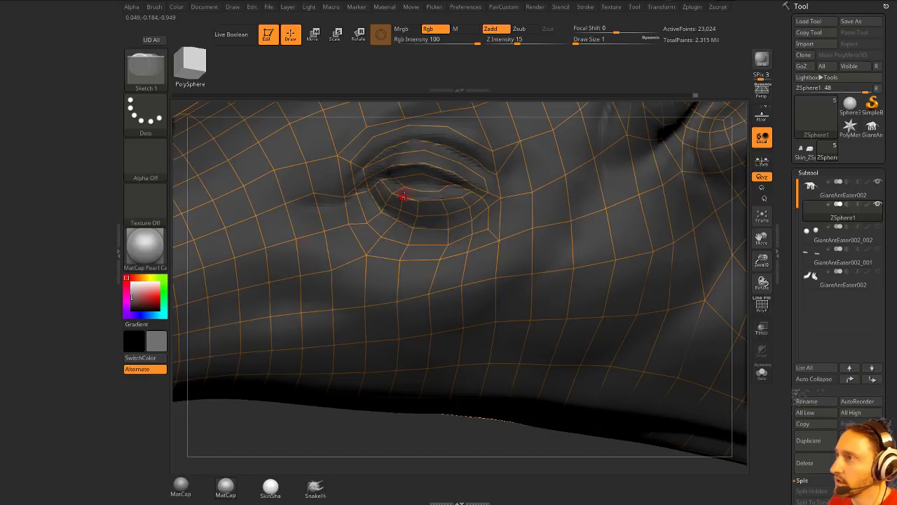
{"action": "left_click", "coordinate": [418, 200]}
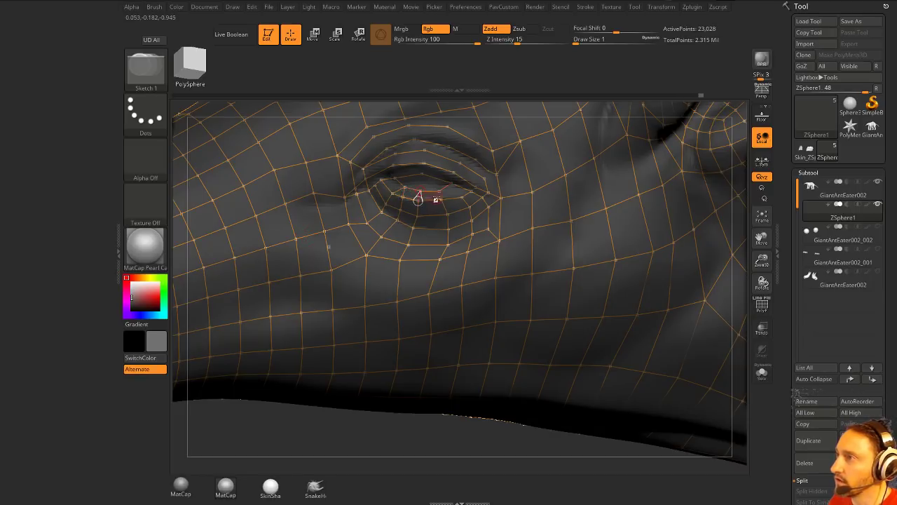
{"action": "mouse_move", "coordinate": [440, 197]}
{"action": "left_mouse_down"}
{"action": "mouse_move", "coordinate": [463, 191]}
{"action": "mouse_move", "coordinate": [459, 200]}
{"action": "left_mouse_up"}
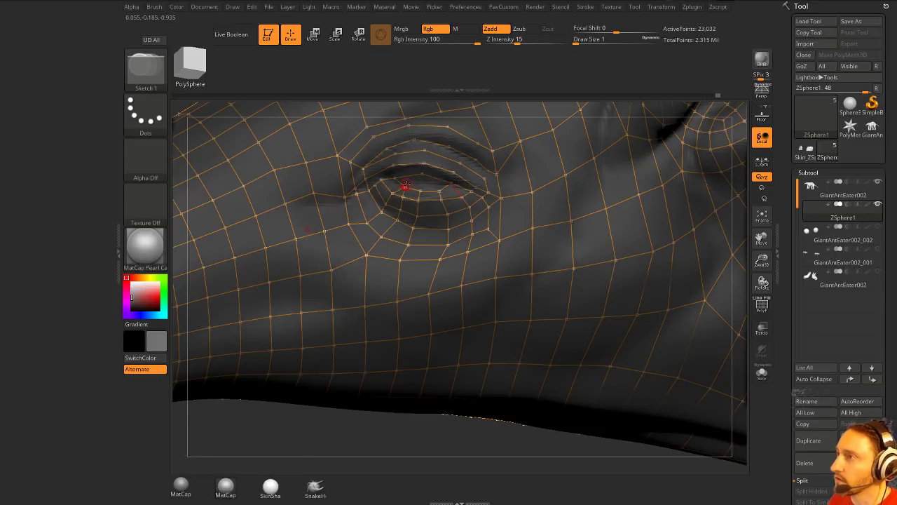
- Connect the inner eye loop up to the upper lid rim and delete the surplus edge near the front
{"action": "left_click", "coordinate": [405, 185]}
{"action": "left_click", "coordinate": [420, 185]}
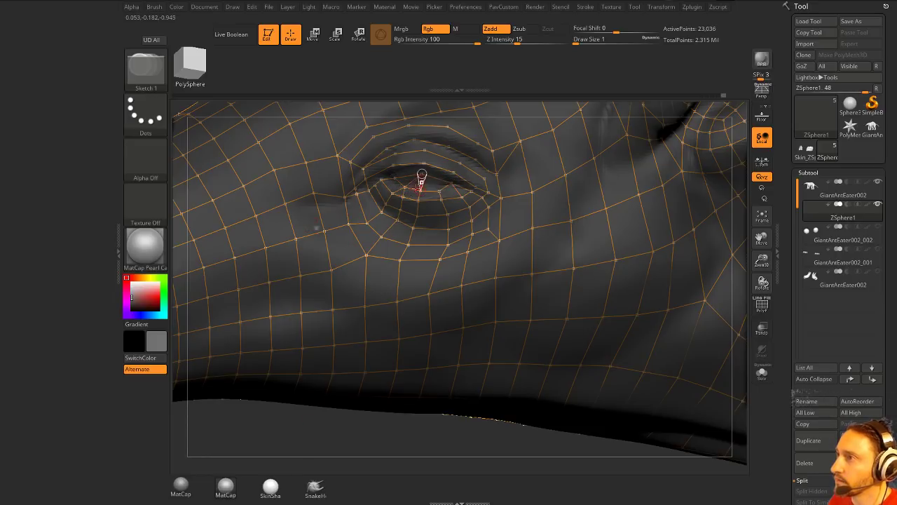
{"action": "left_click_drag", "start_coordinate": [324, 414], "coordinate": [326, 427]}
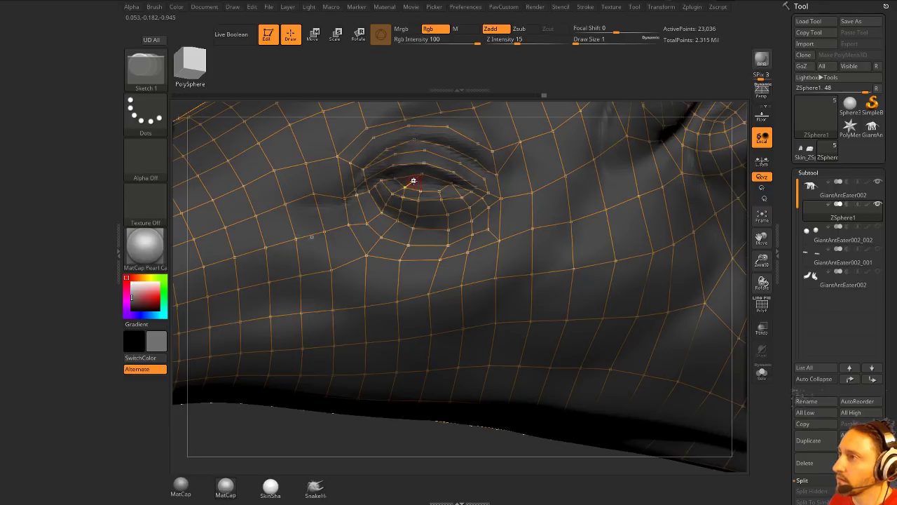
{"action": "left_click", "coordinate": [412, 183], "text": "alt"}
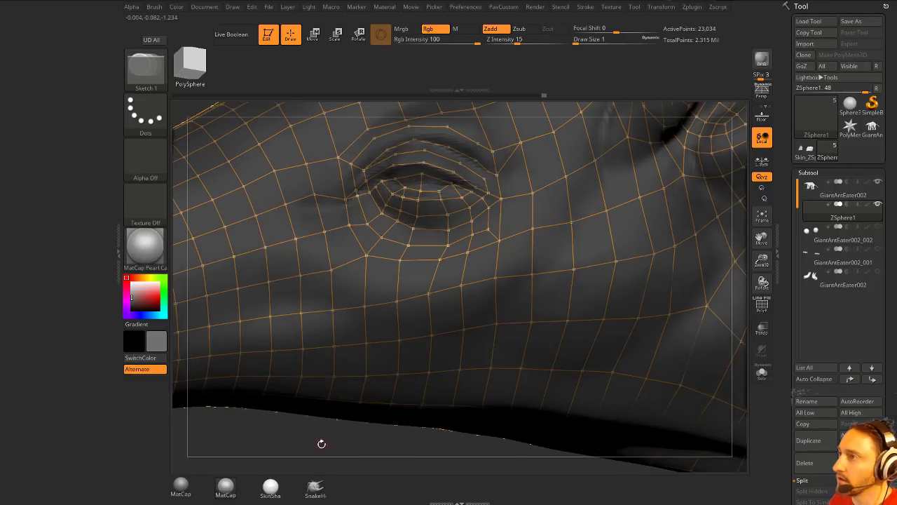
{"action": "left_click_drag", "start_coordinate": [321, 444], "coordinate": [324, 446]}
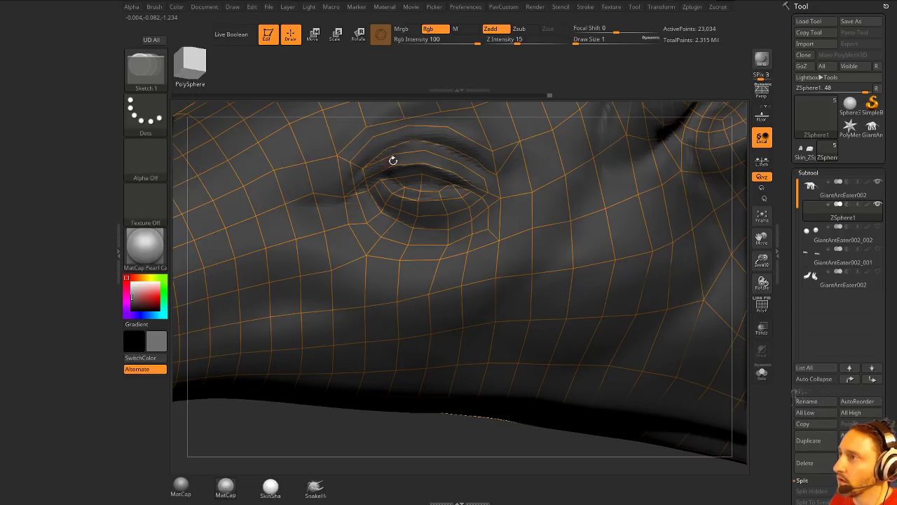
- Add the remaining cross edges across the upper lid rim from its middle to the back corner
{"action": "left_click", "coordinate": [423, 164]}
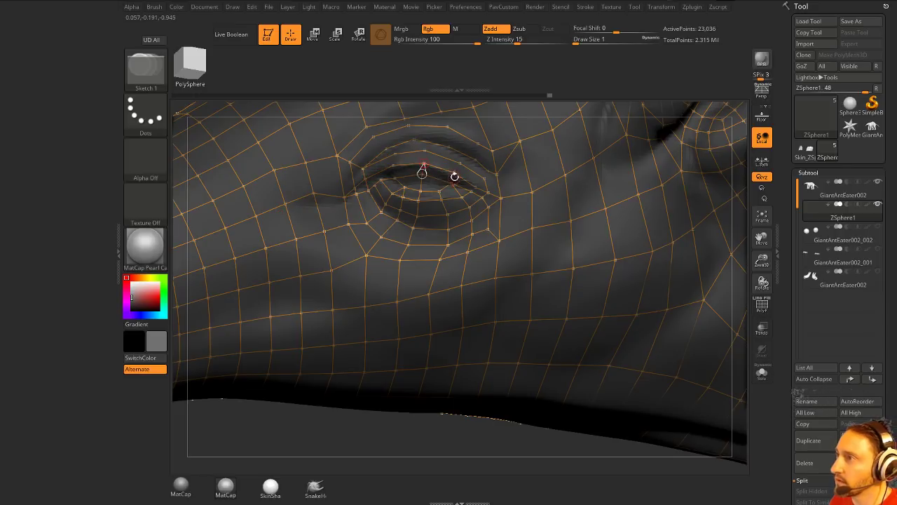
{"action": "left_click", "coordinate": [454, 173]}
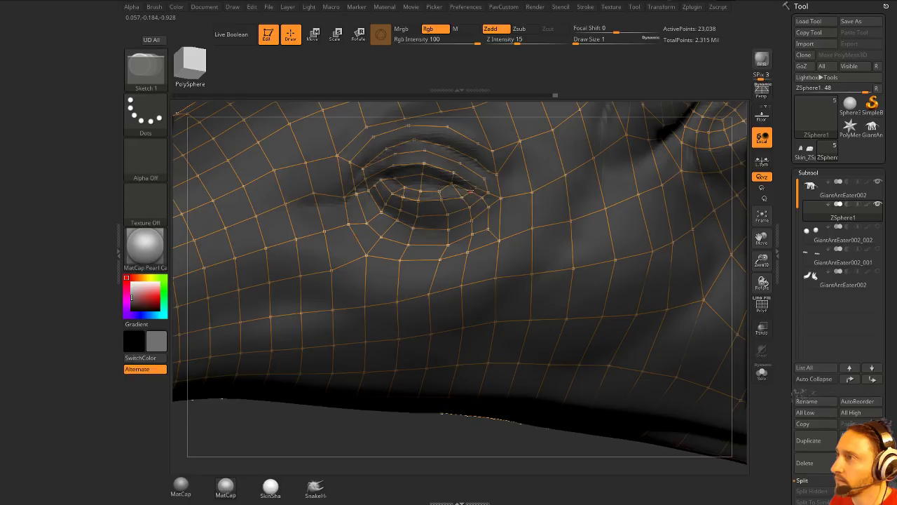
{"action": "left_click", "coordinate": [472, 190]}
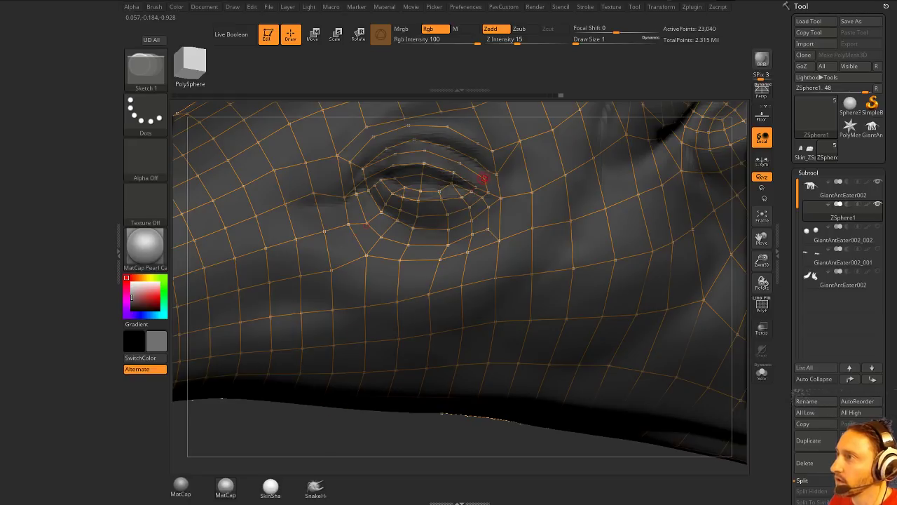
- Move the upper crease loop's back point outward and connect the crease loop to the upper lid loop with cross edges
{"action": "key", "text": "w"}
{"action": "left_click_drag", "start_coordinate": [490, 180], "coordinate": [503, 171]}
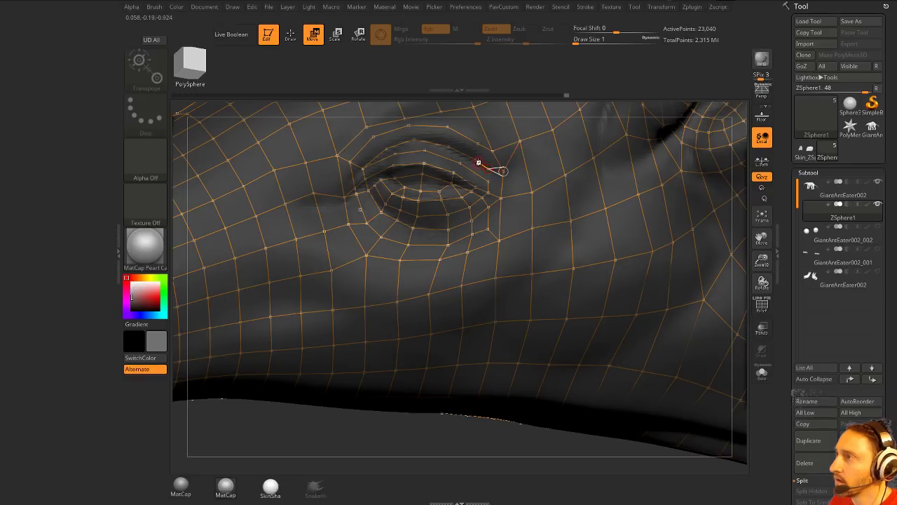
{"action": "key", "text": "q"}
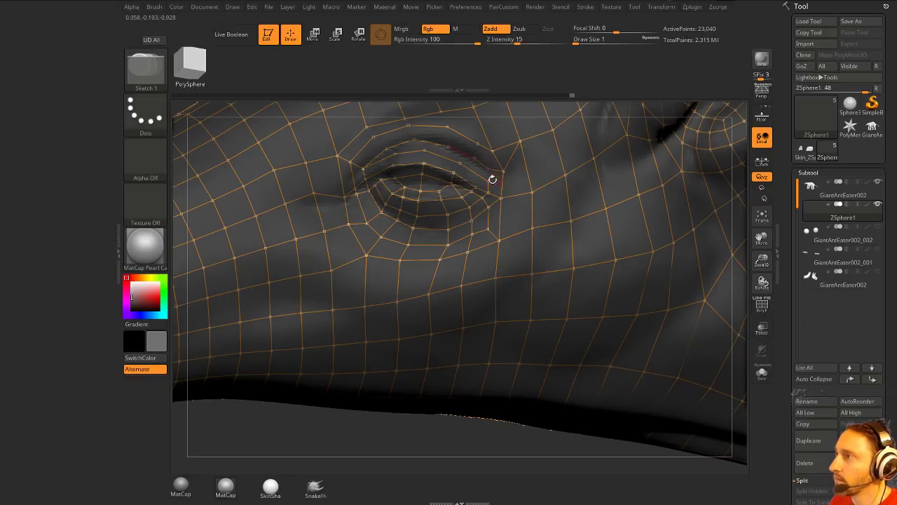
{"action": "left_click", "coordinate": [489, 176]}
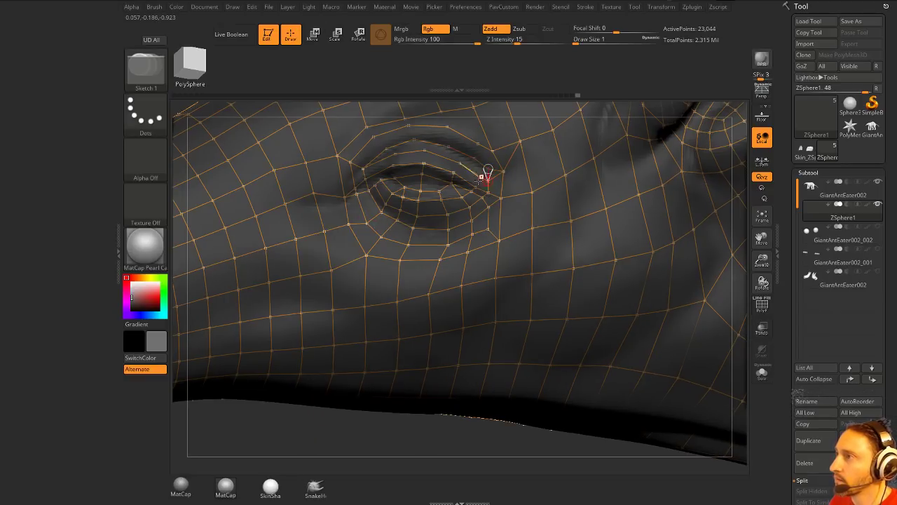
{"action": "left_click", "coordinate": [459, 164], "text": "ctrl"}
{"action": "left_click", "coordinate": [473, 159]}
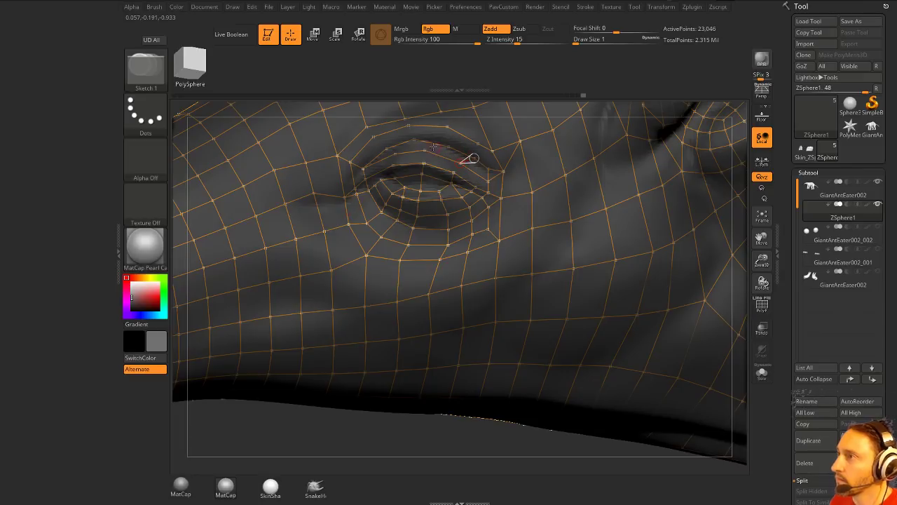
{"action": "left_click", "coordinate": [424, 149], "text": "ctrl"}
{"action": "left_click", "coordinate": [414, 140]}
{"action": "left_click", "coordinate": [395, 153], "text": "ctrl"}
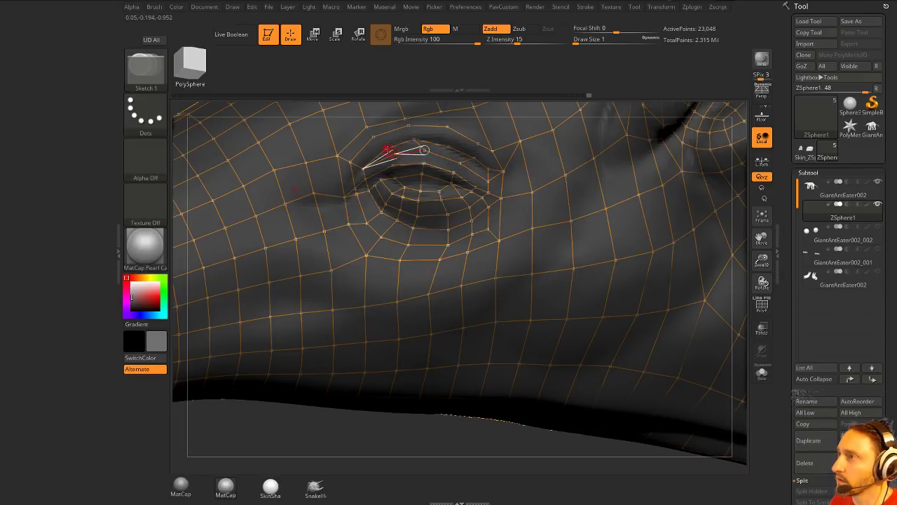
{"action": "left_click", "coordinate": [387, 149]}
{"action": "left_click", "coordinate": [446, 150]}
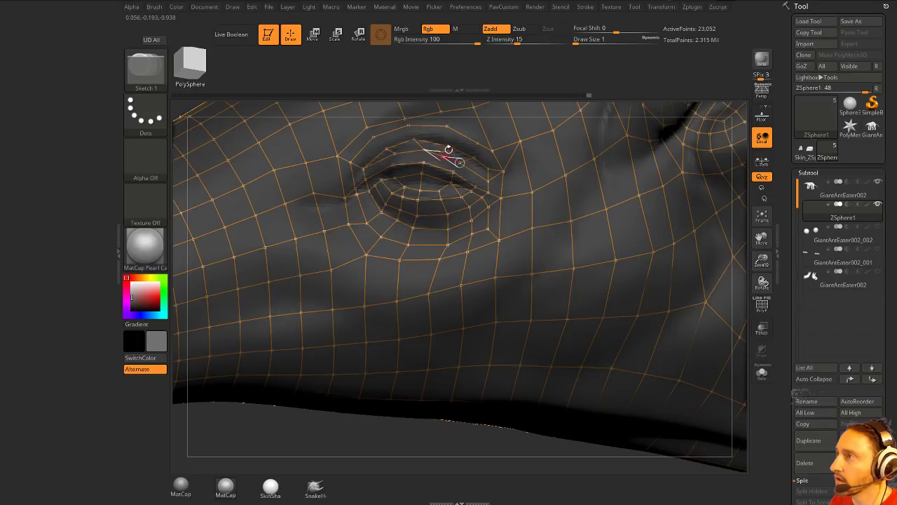
- Connect the middle of the upper crease loop to the lid loop below and to the surrounding mesh above
{"action": "left_click", "coordinate": [448, 127]}
{"action": "mouse_move", "coordinate": [299, 434]}
{"action": "left_mouse_down", "text": "alt"}
{"action": "mouse_move", "coordinate": [302, 447]}
{"action": "mouse_move", "coordinate": [303, 429]}
{"action": "mouse_move", "coordinate": [317, 431]}
{"action": "left_mouse_up", "text": "alt"}
{"action": "key", "text": "ctrl+z"}
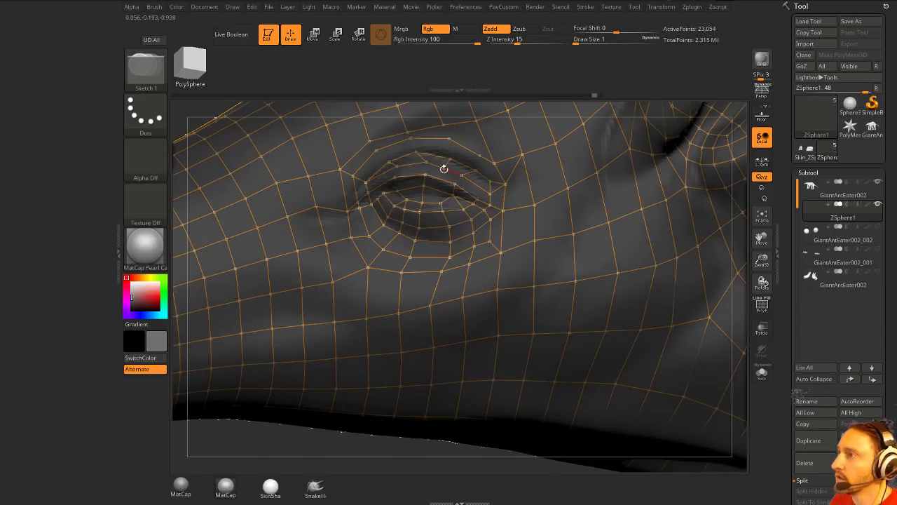
{"action": "left_click", "coordinate": [449, 140]}
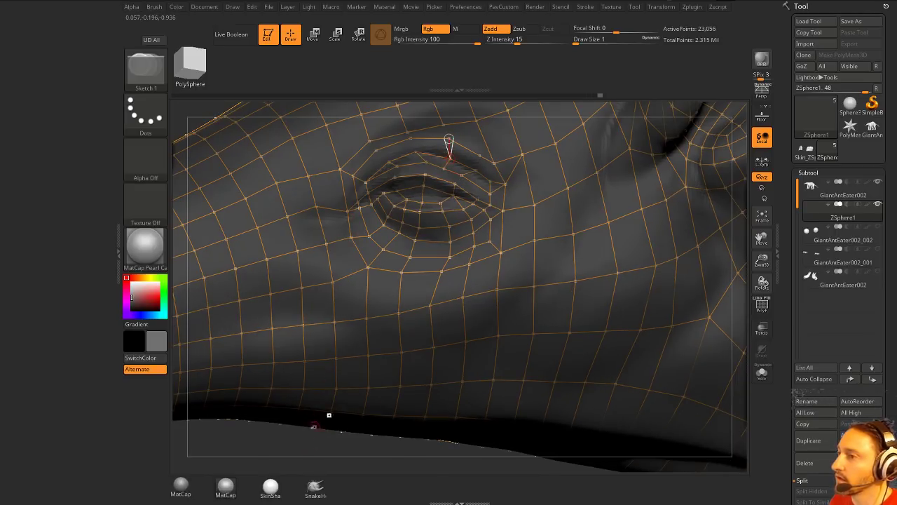
{"action": "left_click", "coordinate": [444, 127]}
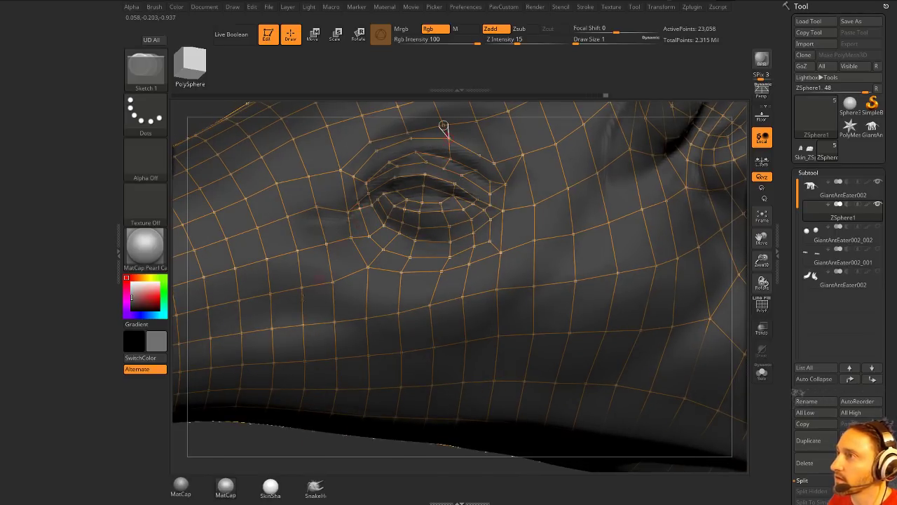
- Connect the front half of the upper crease loop to the lid loop and the surrounding mesh with cross edges
{"action": "left_click_drag", "start_coordinate": [224, 440], "coordinate": [228, 446]}
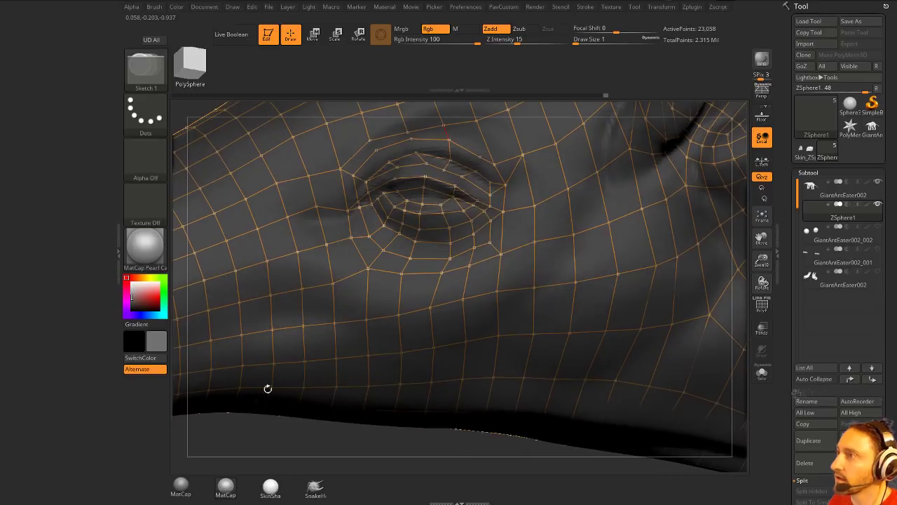
{"action": "left_click", "coordinate": [411, 144]}
{"action": "left_click", "coordinate": [379, 153]}
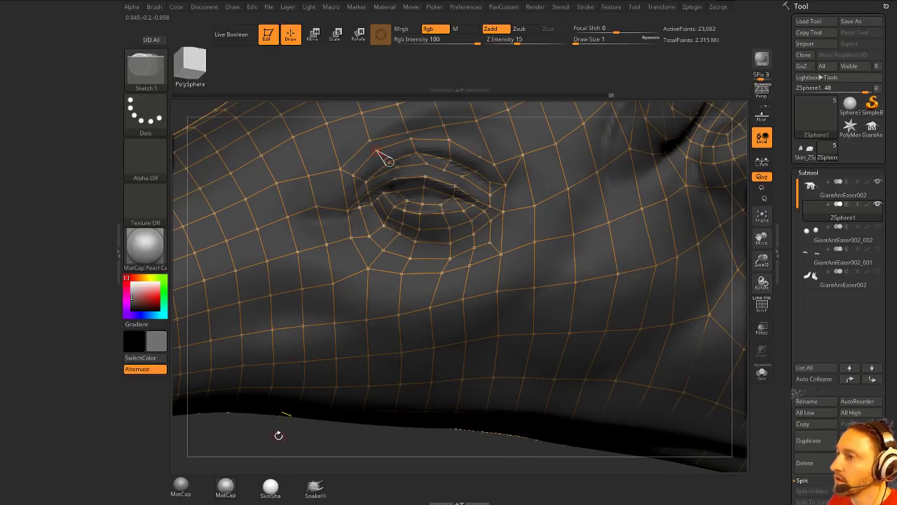
{"action": "left_click", "coordinate": [371, 143]}
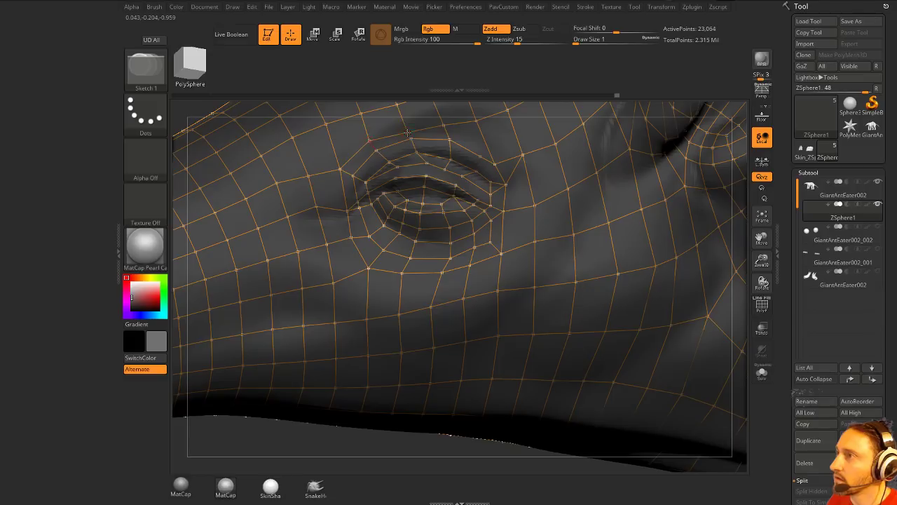
{"action": "left_click", "coordinate": [410, 136]}
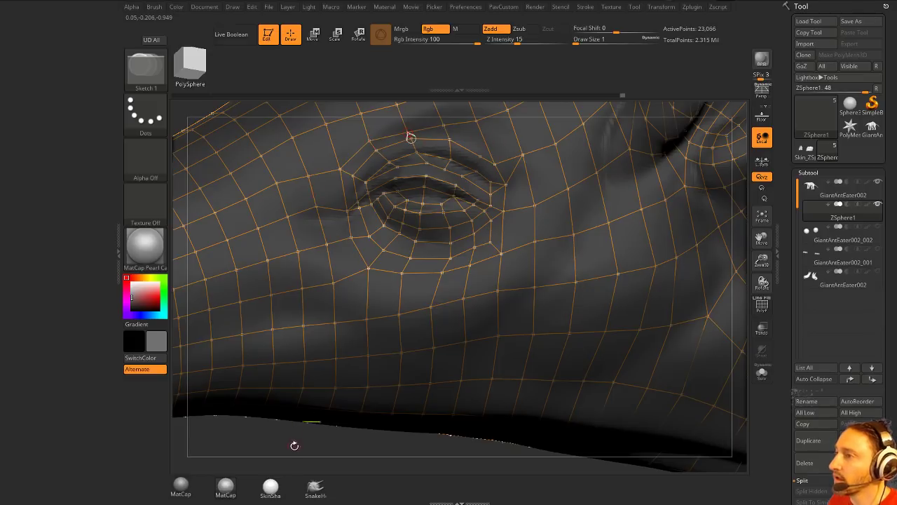
- Connect the back part of the crease loop up to the surrounding mesh and down toward the lid loop
{"action": "left_click", "coordinate": [476, 123]}
{"action": "left_click", "coordinate": [479, 156]}
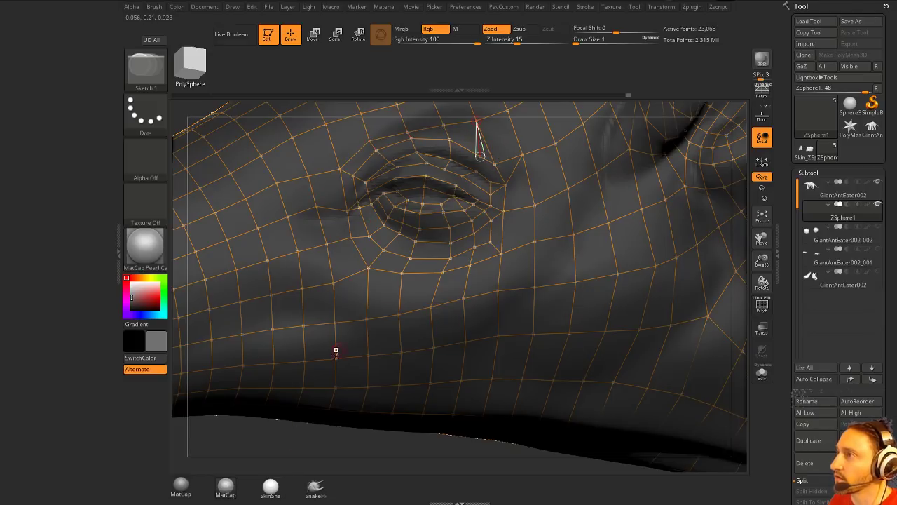
{"action": "left_click", "coordinate": [308, 426]}
{"action": "left_click", "coordinate": [480, 173]}
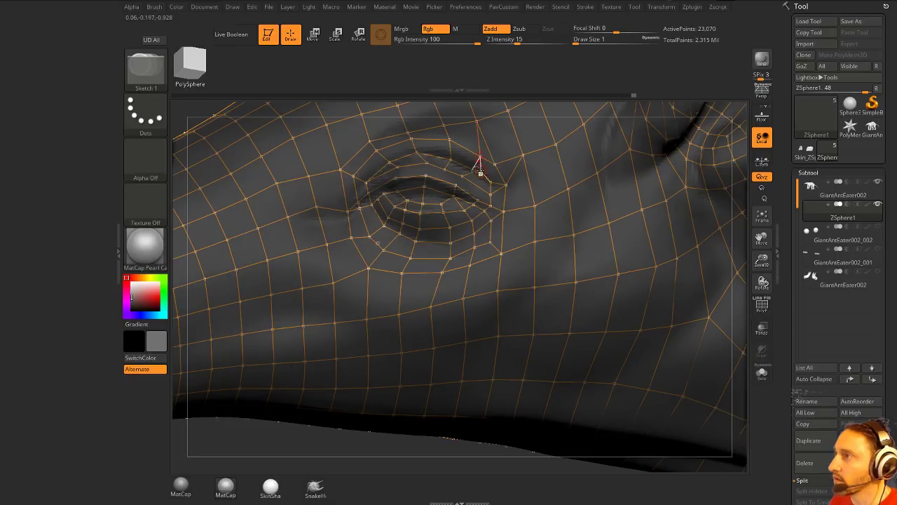
- Move the crease point near the back upward and link the crease loop to the lid loop's back end
{"action": "key", "text": "w"}
{"action": "left_click_drag", "start_coordinate": [478, 173], "coordinate": [474, 154]}
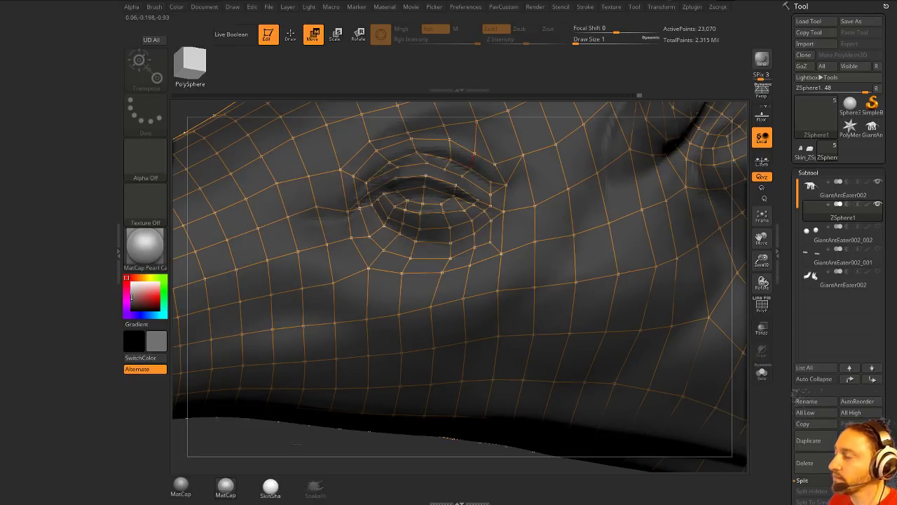
{"action": "key", "text": "q"}
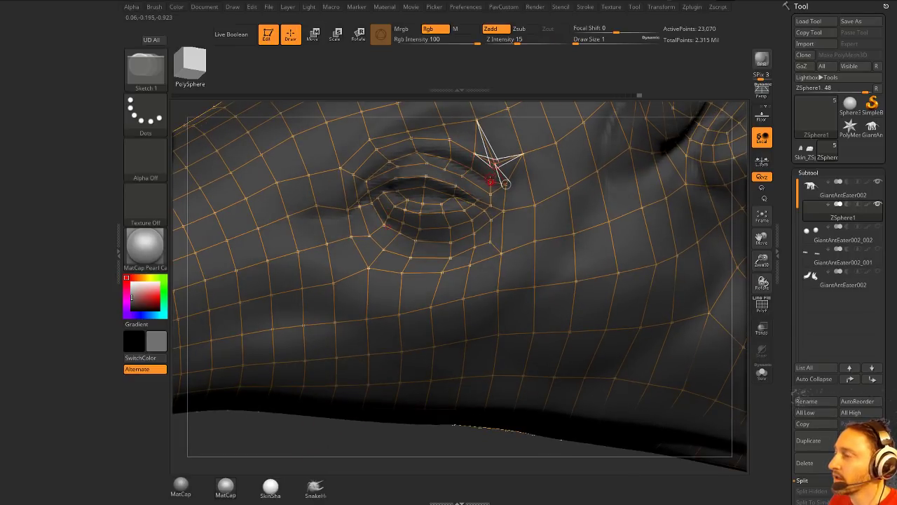
{"action": "left_click", "coordinate": [490, 181]}
{"action": "key", "text": "w"}
{"action": "key", "text": "q"}
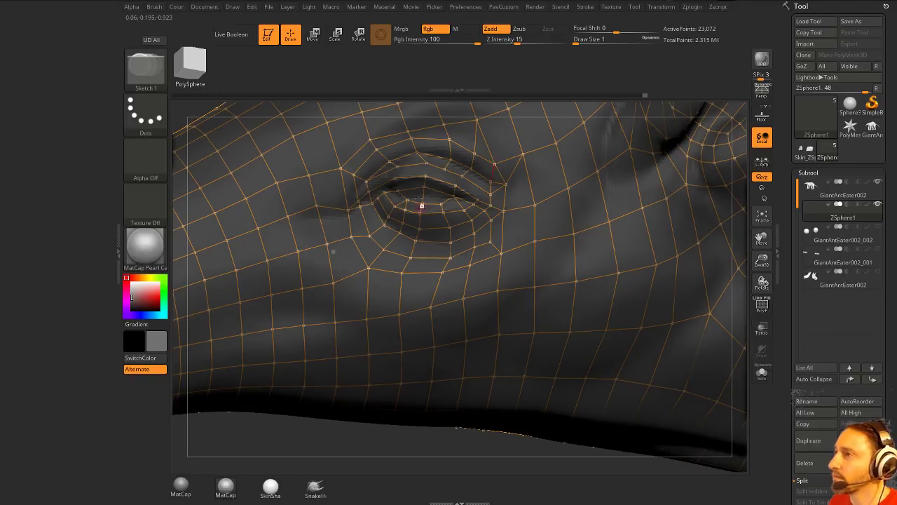
- Add cross edges across the upper lid between the lid loop and the rim, from the front toward the back corner
{"action": "left_click", "coordinate": [396, 176]}
{"action": "left_click", "coordinate": [426, 164], "text": "ctrl"}
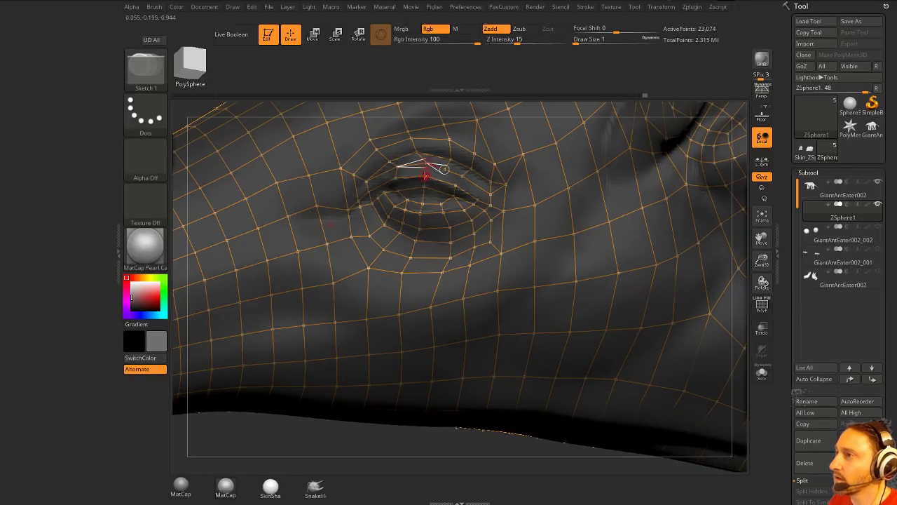
{"action": "left_click", "coordinate": [426, 175]}
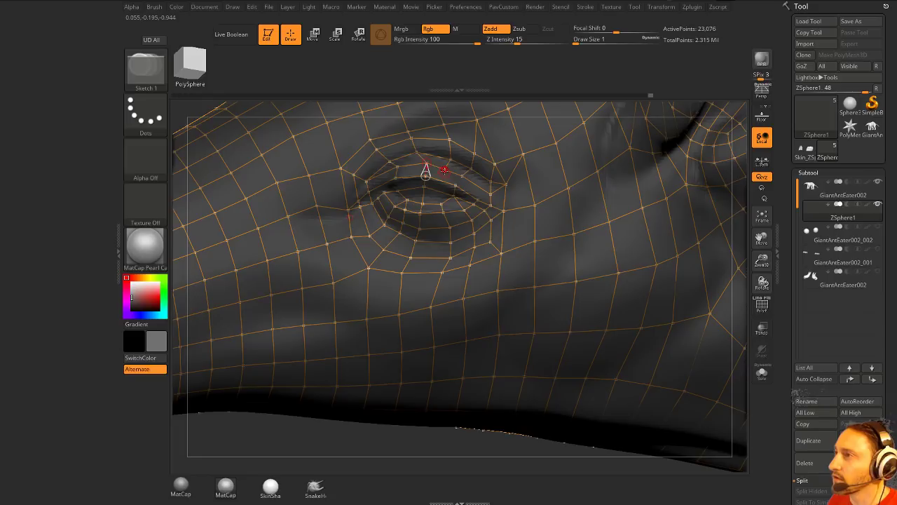
{"action": "left_click", "coordinate": [444, 170], "text": "ctrl"}
{"action": "left_click", "coordinate": [442, 180]}
{"action": "left_click", "coordinate": [441, 191]}
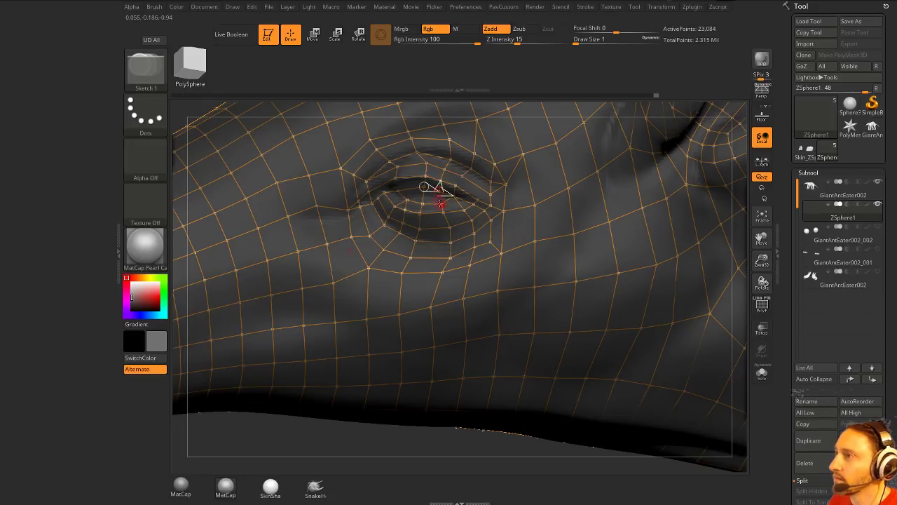
{"action": "left_click", "coordinate": [328, 438]}
{"action": "left_click", "coordinate": [462, 175]}
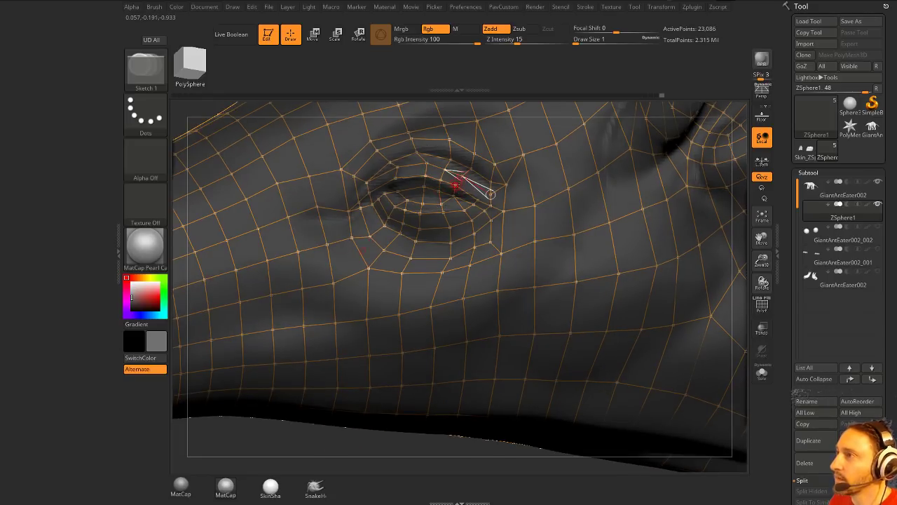
{"action": "left_click", "coordinate": [455, 184]}
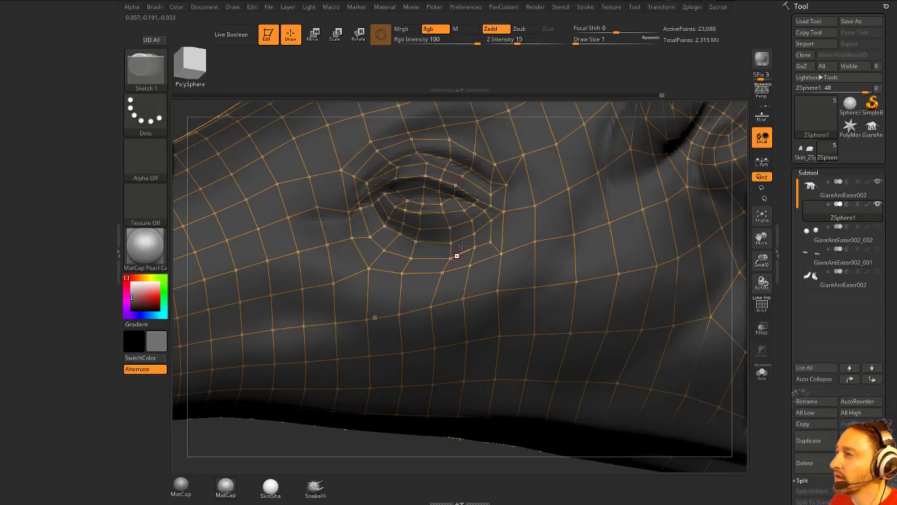
- Insert a point behind the eye's back corner, connect it to the outer mesh and delete the surplus edge there
{"action": "left_click", "coordinate": [499, 195]}
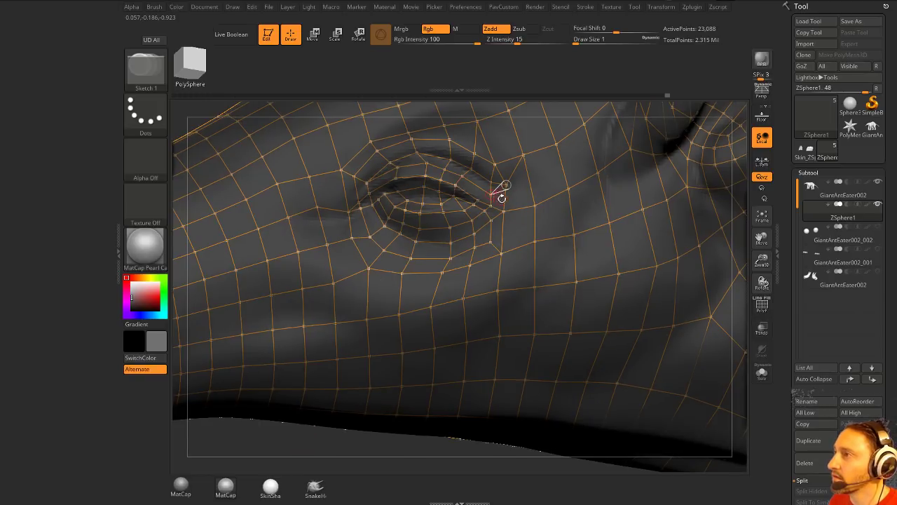
{"action": "left_click", "coordinate": [502, 199]}
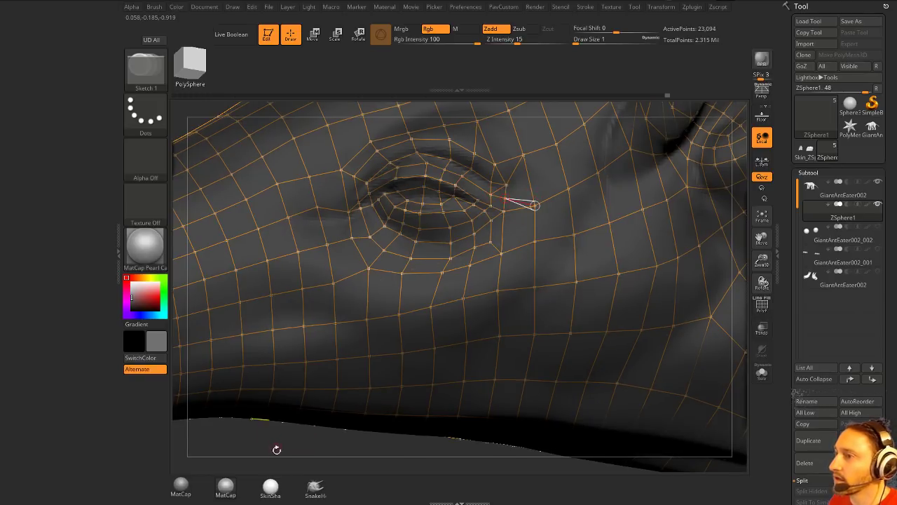
{"action": "left_click", "coordinate": [498, 190], "text": "alt"}
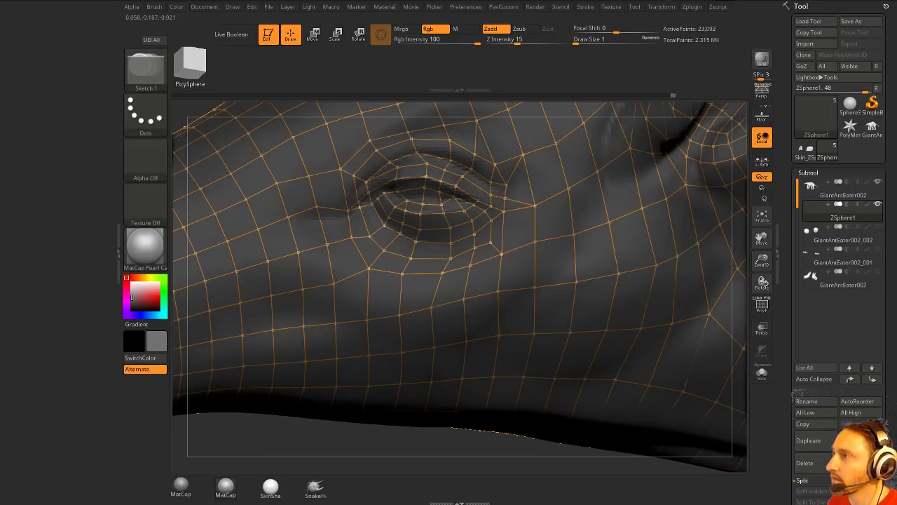
{"action": "left_click", "coordinate": [280, 437]}
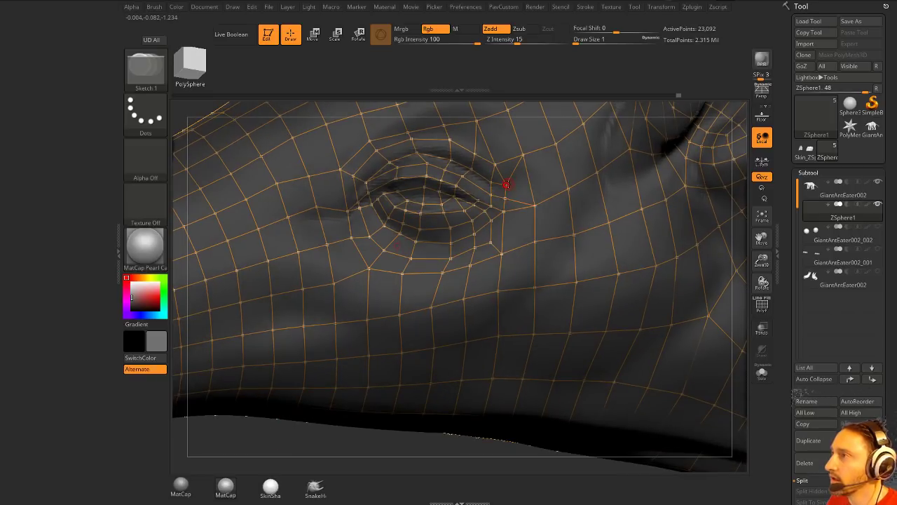
- Move the points behind the eye's back corner outward to even out the quads, staying on the ZSphere subtool
{"action": "key", "text": "w"}
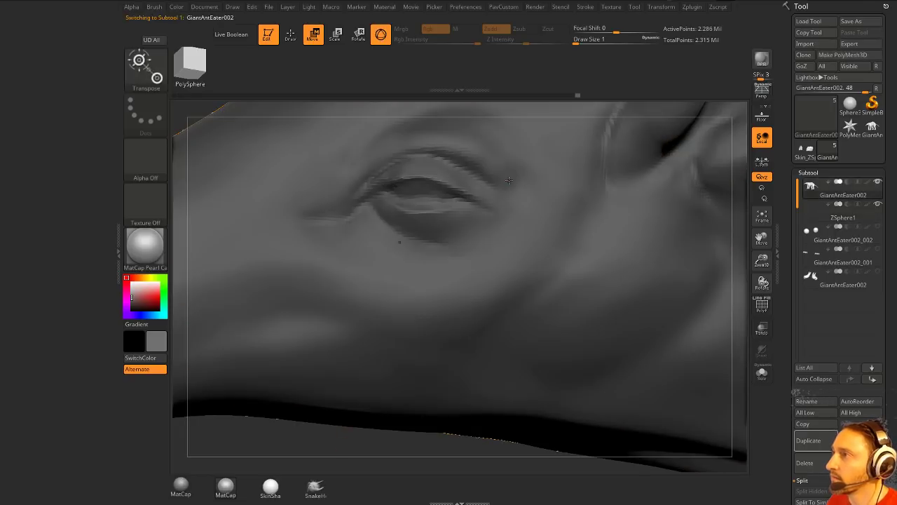
{"action": "left_click", "coordinate": [506, 175], "text": "alt"}
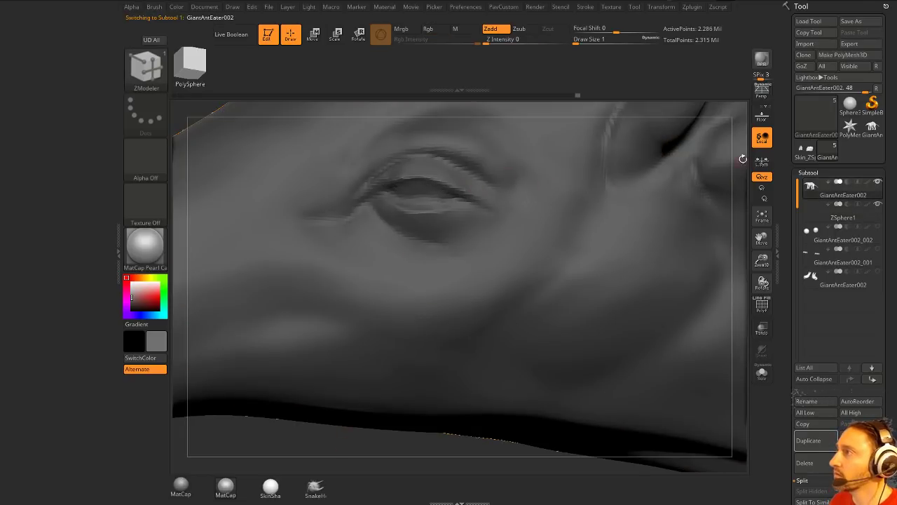
{"action": "left_click", "coordinate": [505, 174], "text": "alt"}
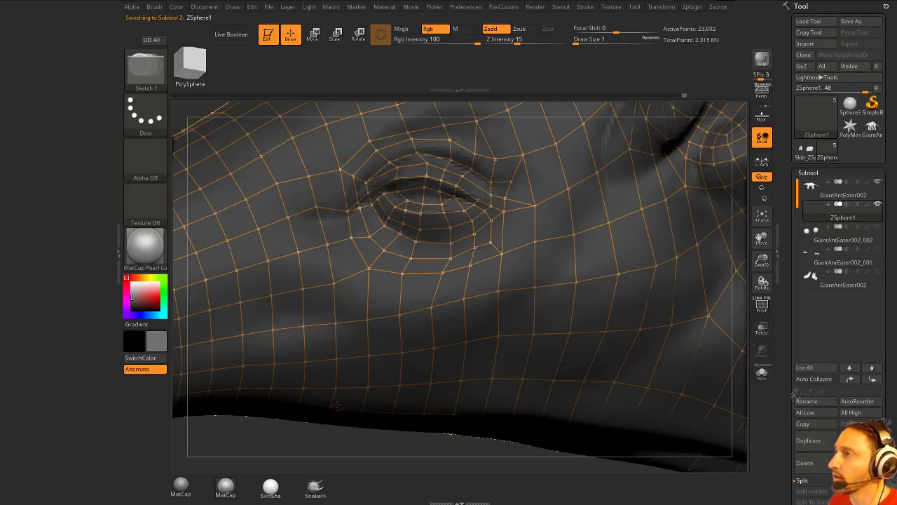
{"action": "key", "text": "w"}
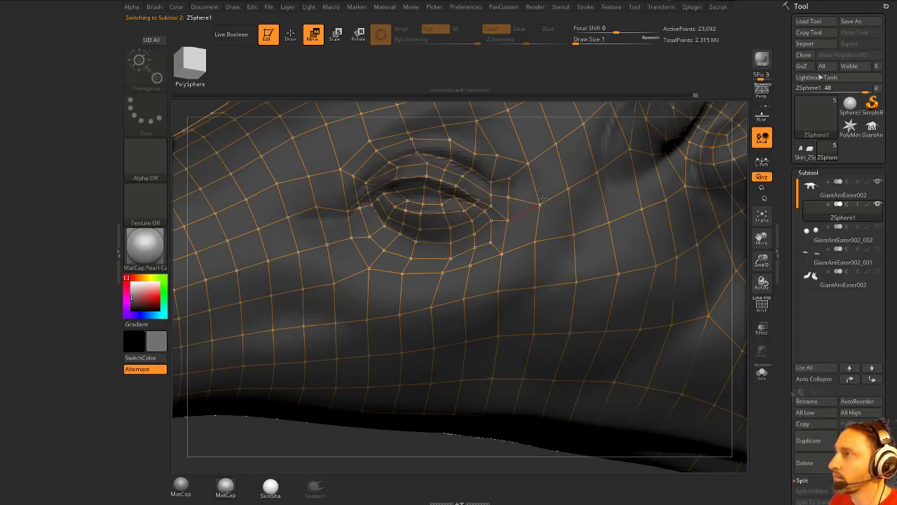
- Quick-save the project and check the eye area in the skin preview before returning to the topology view
{"action": "key", "text": "ctrl+s"}
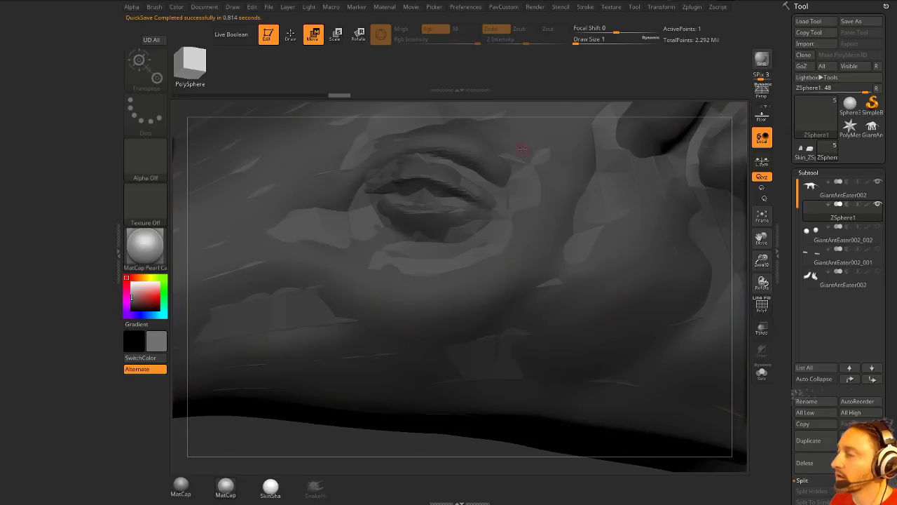
{"action": "key", "text": "t"}
{"action": "left_click", "coordinate": [540, 58]}
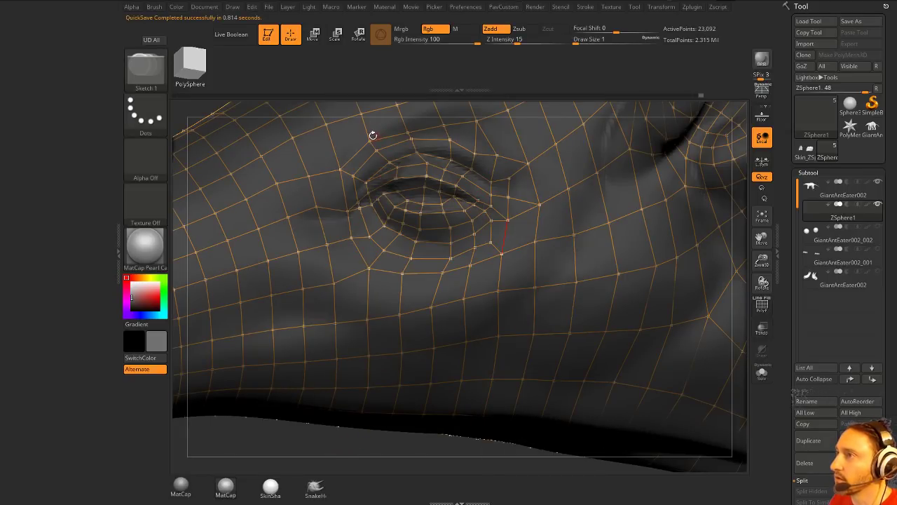
- Nudge the mesh point above the back of the crease and add cross edges at the upper lid's front end
{"action": "key", "text": "w"}
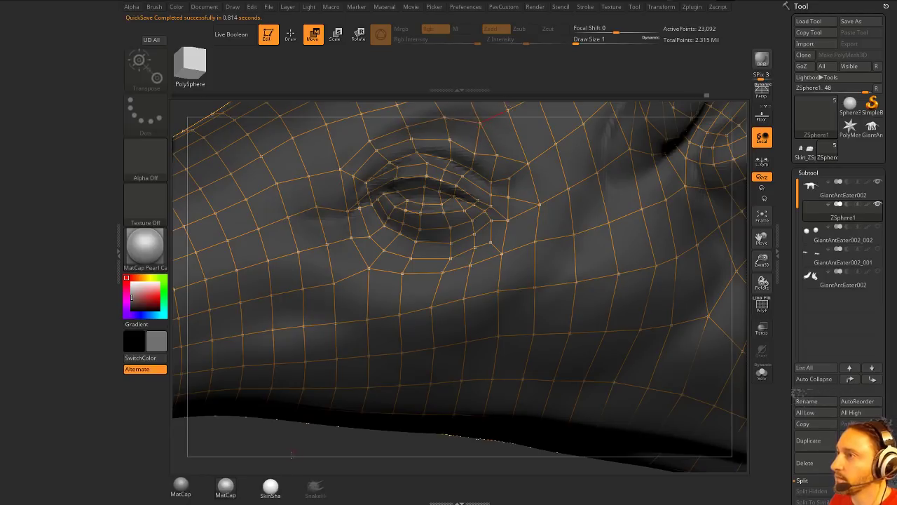
{"action": "key", "text": "q"}
{"action": "left_click_drag", "start_coordinate": [291, 455], "coordinate": [317, 363], "text": "alt"}
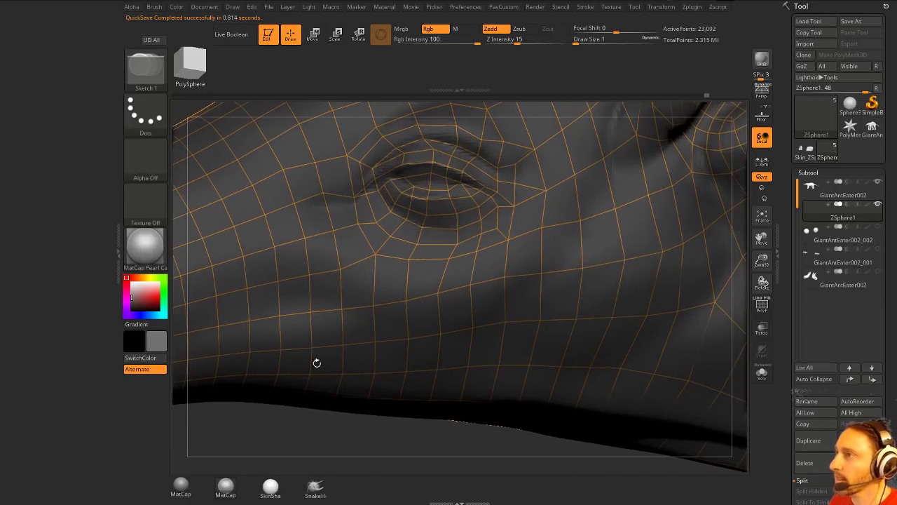
{"action": "left_click", "coordinate": [403, 166]}
{"action": "left_click", "coordinate": [404, 177]}
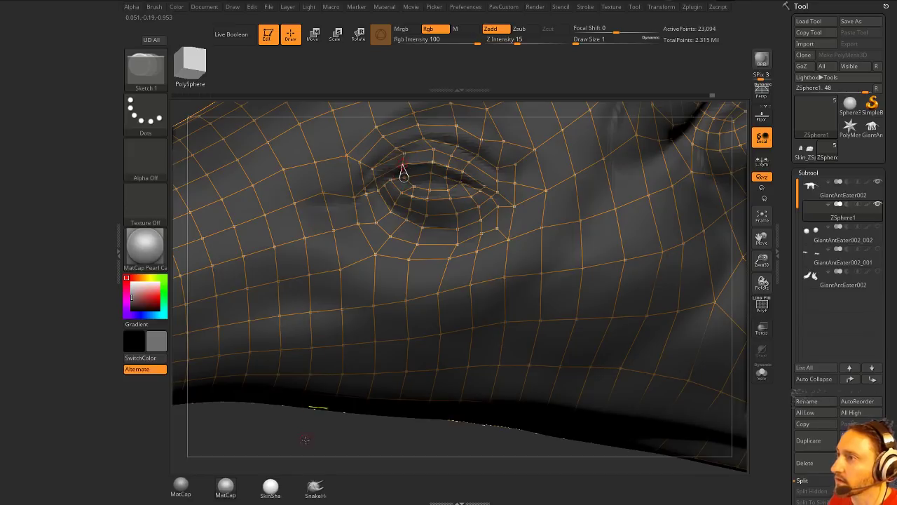
{"action": "left_click", "coordinate": [386, 173]}
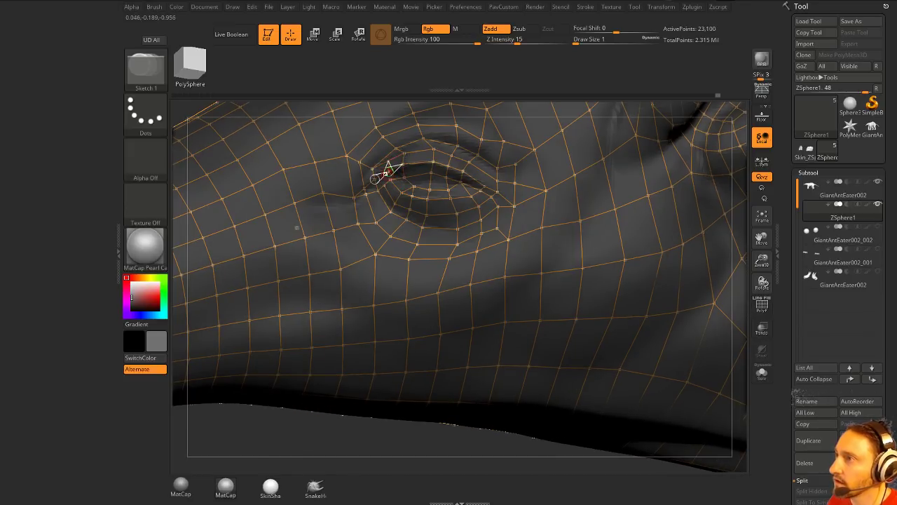
- Move the loop points around the eye's front corner outward to space the quads evenly
{"action": "key", "text": "w"}
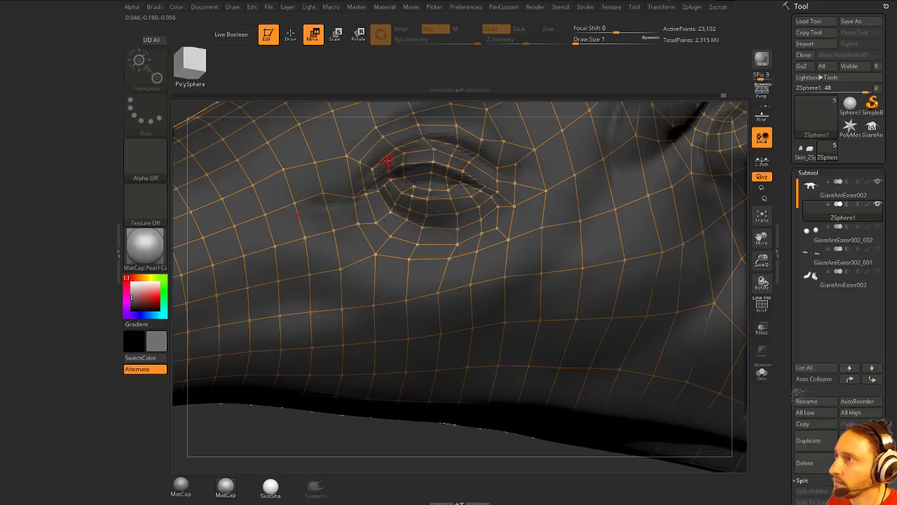
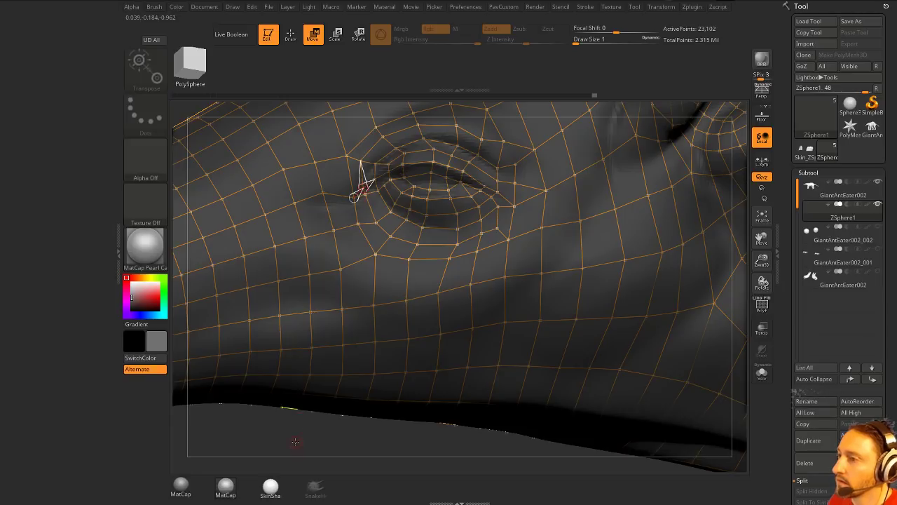
{"action": "left_click_drag", "start_coordinate": [295, 442], "coordinate": [303, 439]}
{"action": "key", "text": "s"}
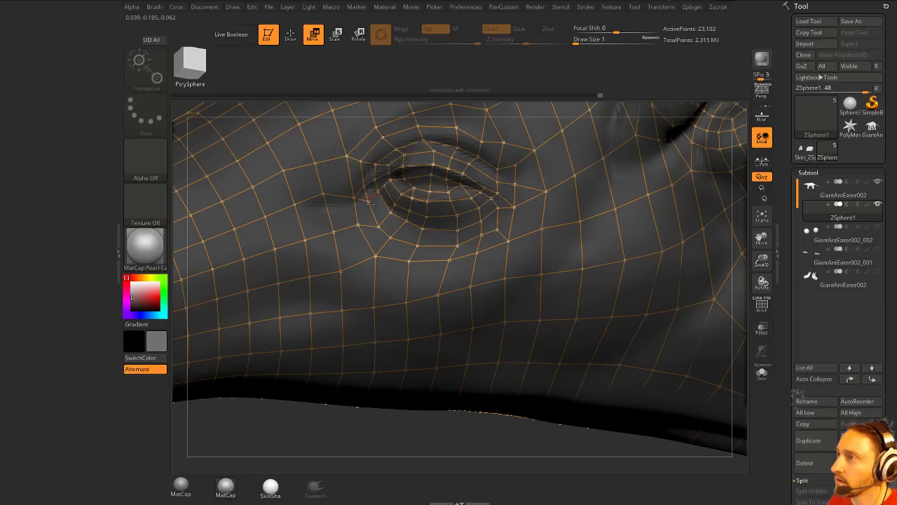
{"action": "key", "text": "q"}
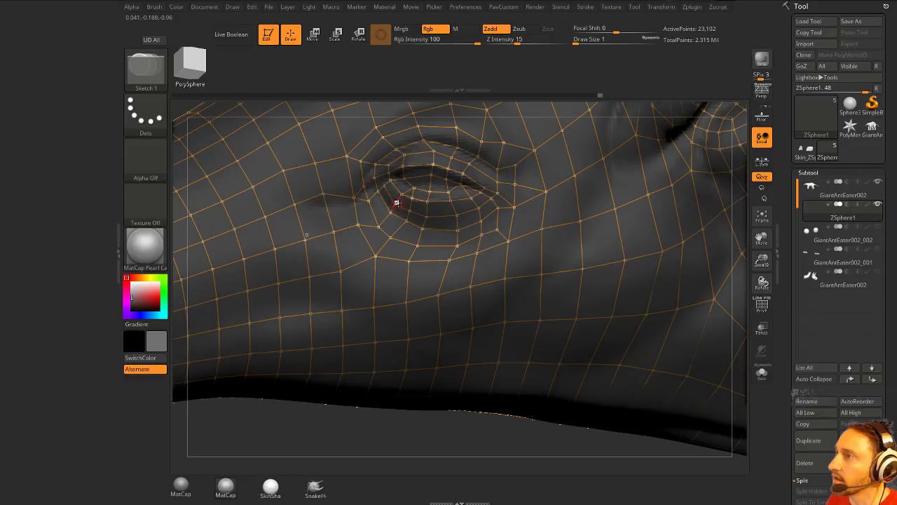
- Move the mesh point above the eye's front corner outward and draw an extra edge loop along the upper lid, ending behind the back corner
{"action": "key", "text": "w"}
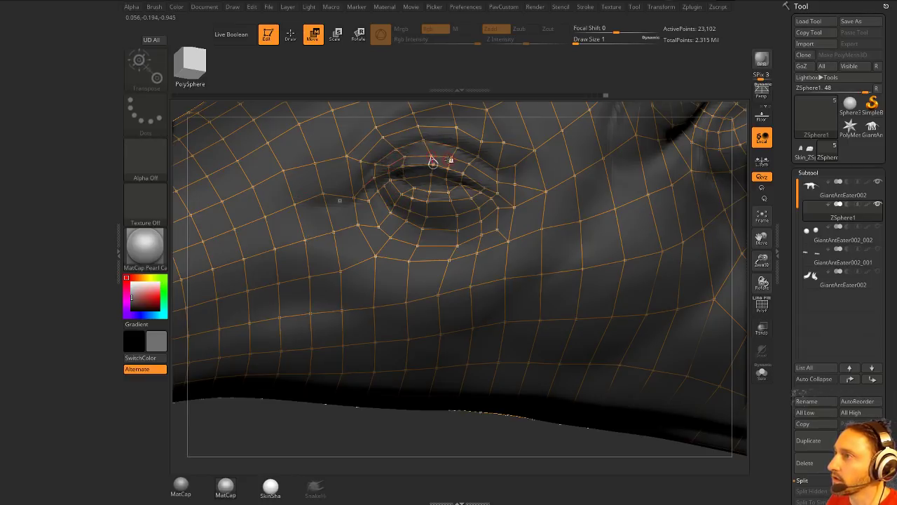
{"action": "mouse_move", "coordinate": [424, 140]}
{"action": "left_mouse_down"}
{"action": "mouse_move", "coordinate": [456, 129]}
{"action": "mouse_move", "coordinate": [387, 140]}
{"action": "left_mouse_up"}
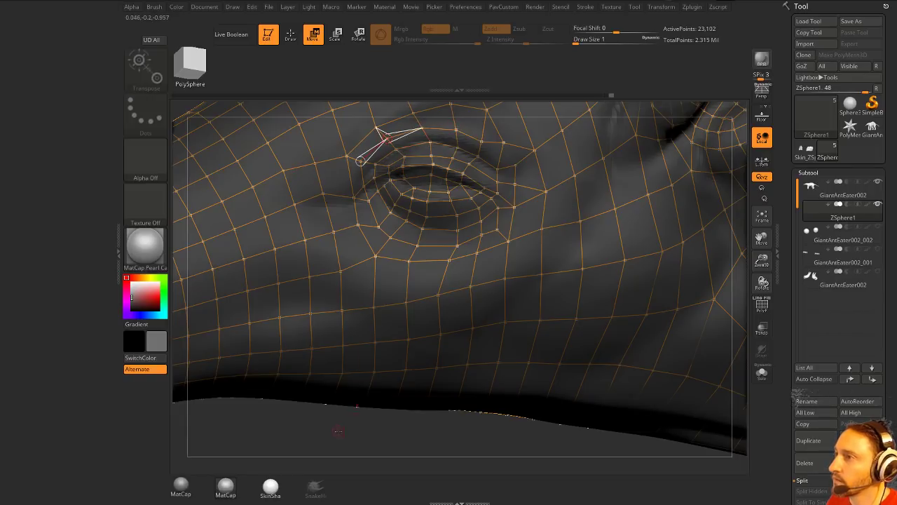
{"action": "key", "text": "q"}
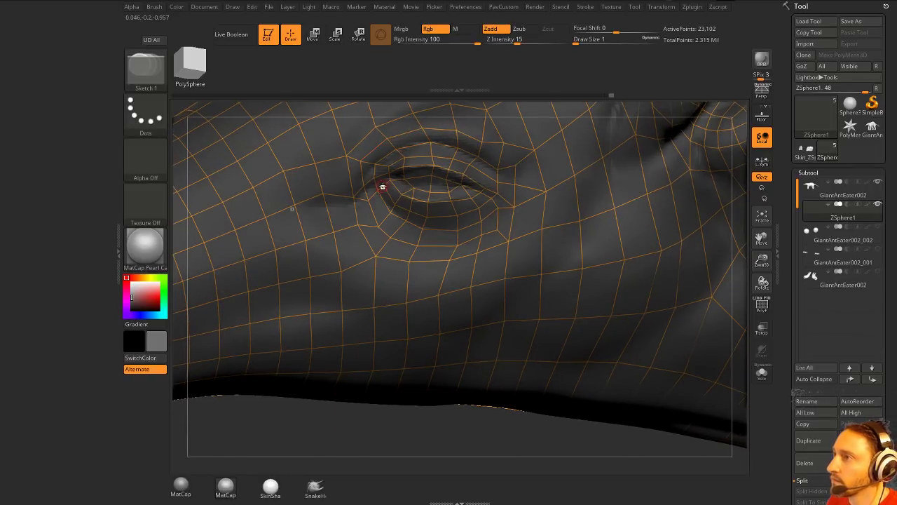
{"action": "left_click", "coordinate": [382, 187]}
{"action": "left_click", "coordinate": [382, 174]}
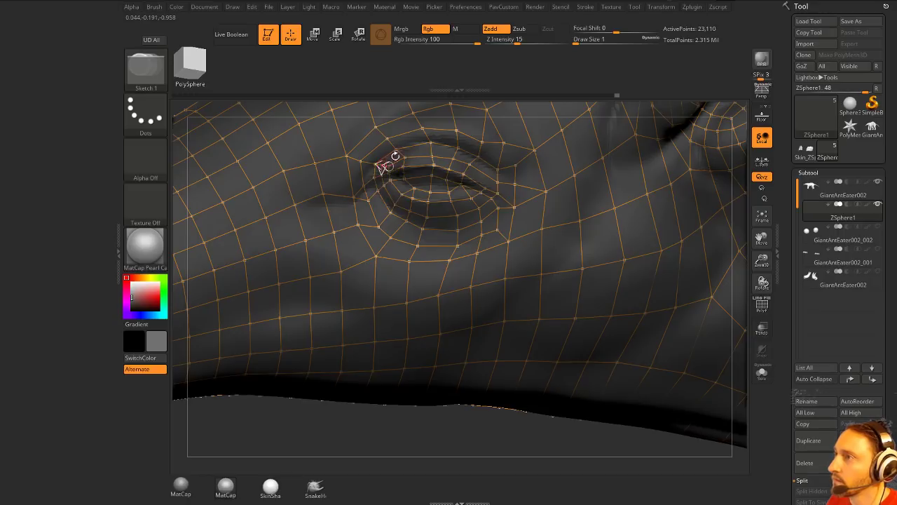
{"action": "left_click", "coordinate": [430, 145]}
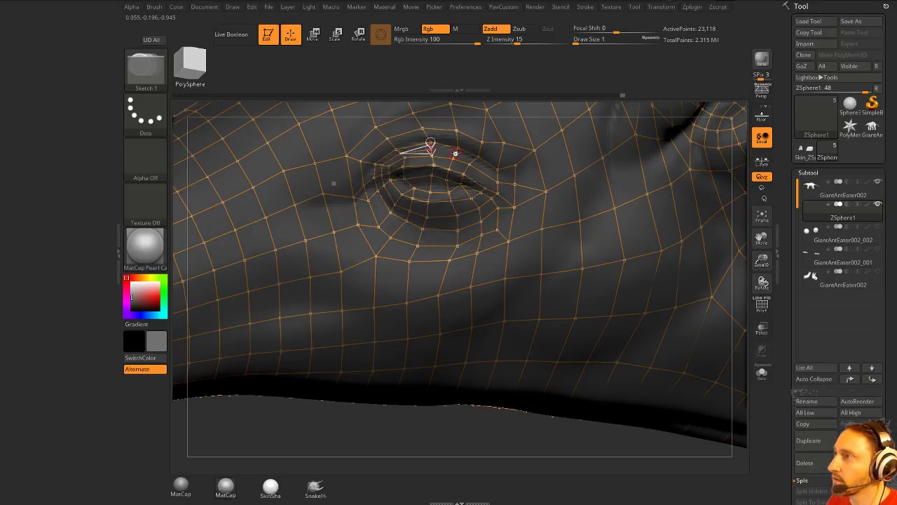
{"action": "left_click", "coordinate": [475, 158]}
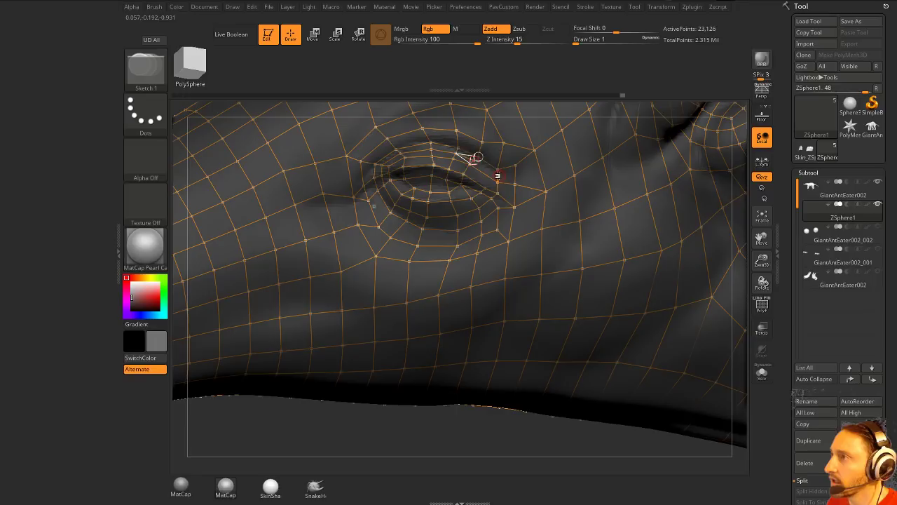
{"action": "left_click", "coordinate": [514, 179]}
{"action": "left_click", "coordinate": [534, 150]}
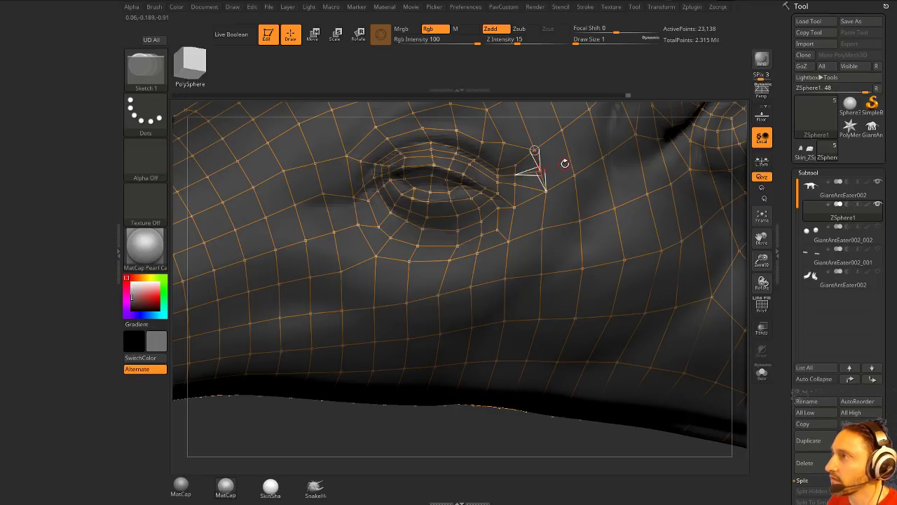
{"action": "left_click", "coordinate": [564, 141]}
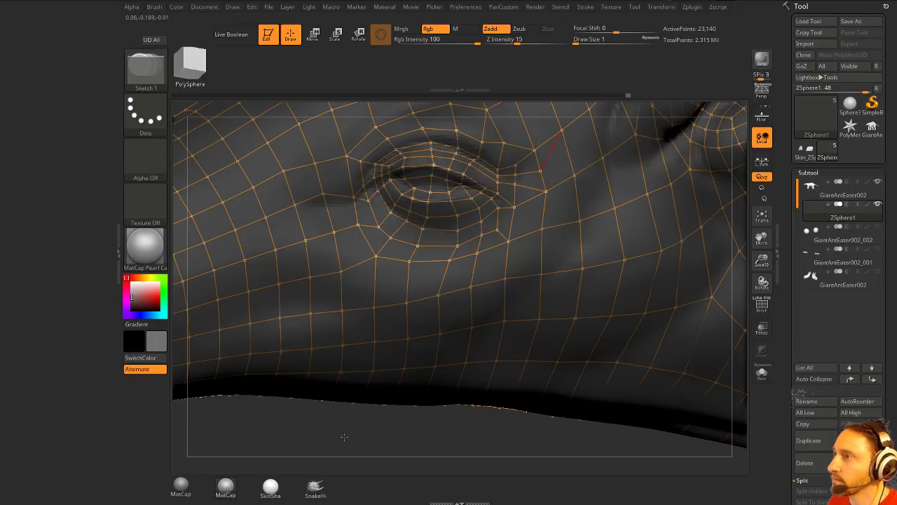
- Rework the edges and reposition the point at the inner back corner where the upper and lower lids meet
{"action": "key", "text": "w"}
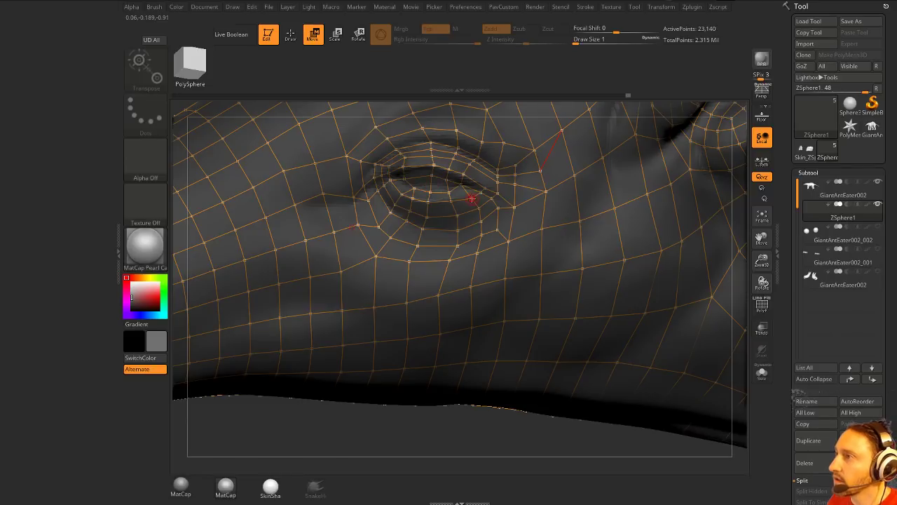
{"action": "key", "text": "q"}
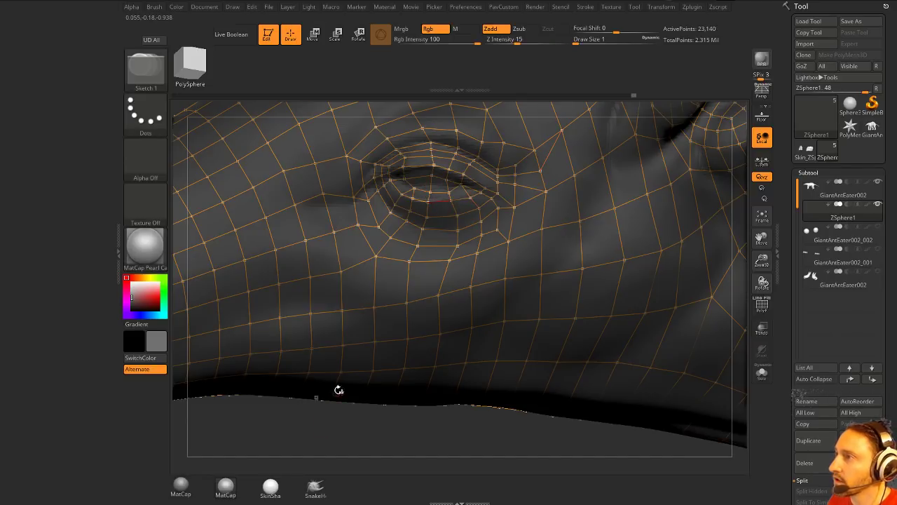
{"action": "left_click", "coordinate": [466, 190]}
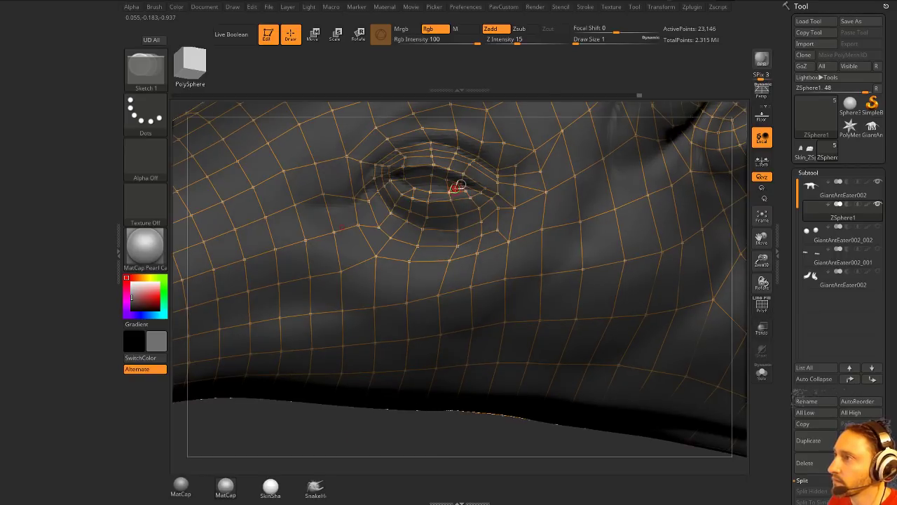
{"action": "key", "text": "w"}
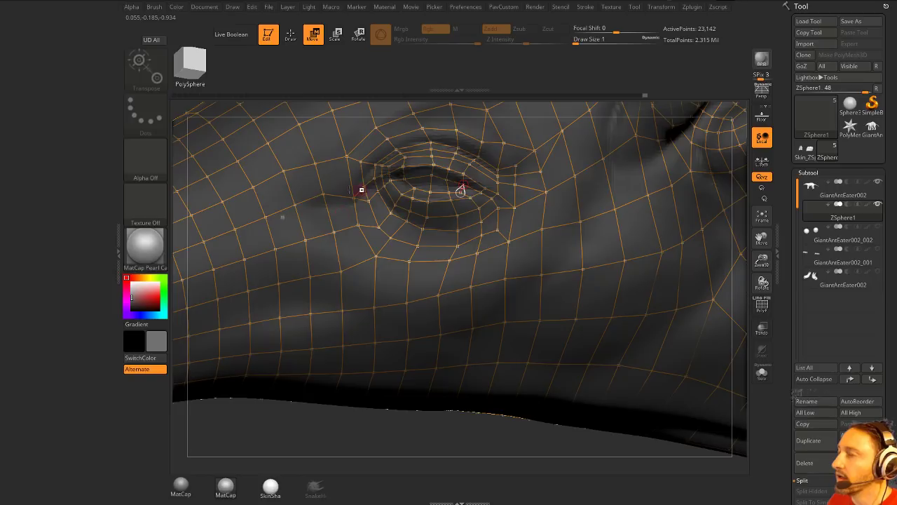
{"action": "key", "text": "q"}
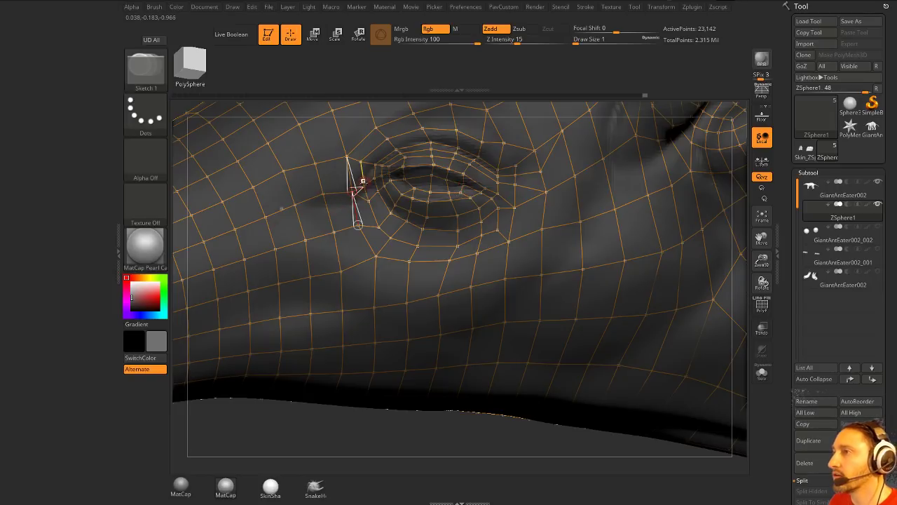
- Nudge the mesh points above the eye's back corner upward to open up the surrounding quads
{"action": "left_click_drag", "start_coordinate": [311, 426], "coordinate": [384, 372]}
{"action": "left_click", "coordinate": [478, 129]}
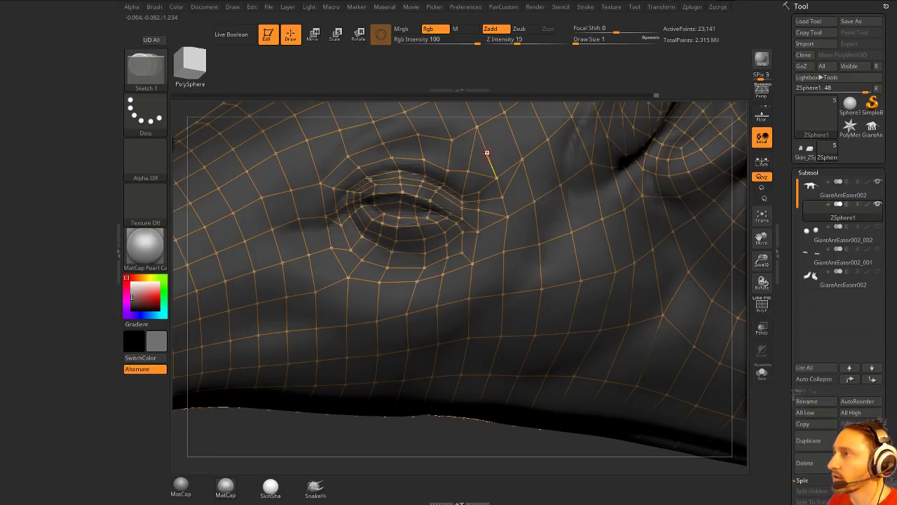
{"action": "key", "text": "w"}
{"action": "left_click_drag", "start_coordinate": [454, 140], "coordinate": [452, 136]}
{"action": "left_click_drag", "start_coordinate": [350, 419], "coordinate": [350, 410]}
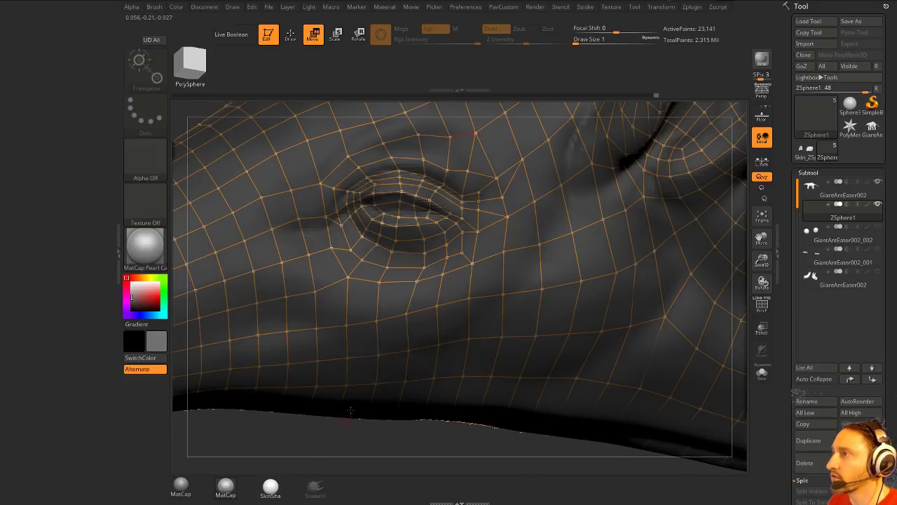
- Connect the point above the back corner to a new point on the edge behind it, shift that point upward and delete the old diagonal
{"action": "key", "text": "q"}
{"action": "left_click", "coordinate": [476, 133]}
{"action": "left_click", "coordinate": [511, 168]}
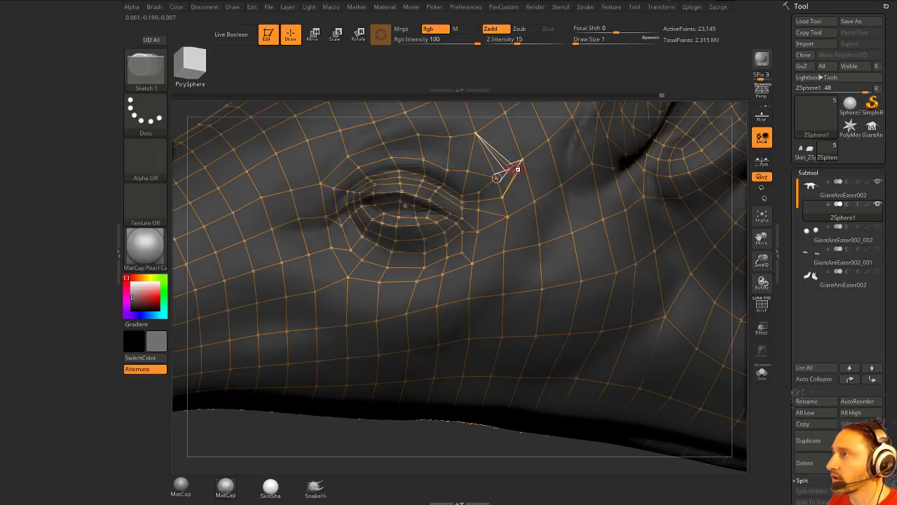
{"action": "key", "text": "w"}
{"action": "mouse_move", "coordinate": [511, 168]}
{"action": "left_mouse_down"}
{"action": "mouse_move", "coordinate": [508, 162]}
{"action": "mouse_move", "coordinate": [492, 179]}
{"action": "mouse_move", "coordinate": [506, 159]}
{"action": "left_mouse_up"}
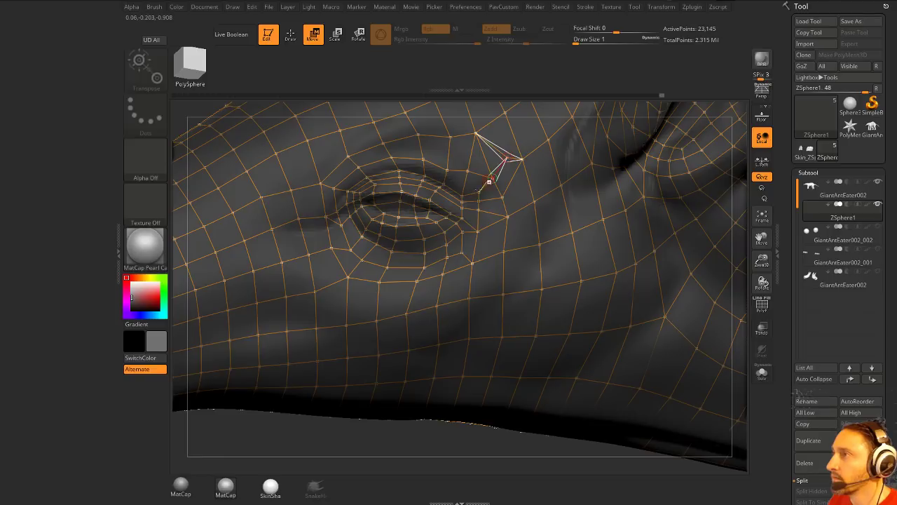
{"action": "key", "text": "q"}
{"action": "left_click", "coordinate": [483, 155], "text": "alt"}
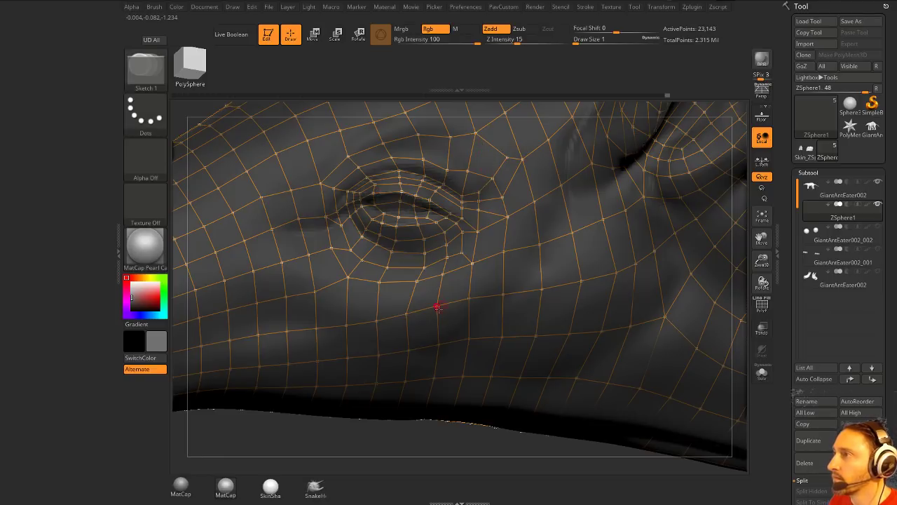
- Adjust the point just behind the eye's back corner and add cross edges from the inner lid corner up through the upper lid
{"action": "key", "text": "w"}
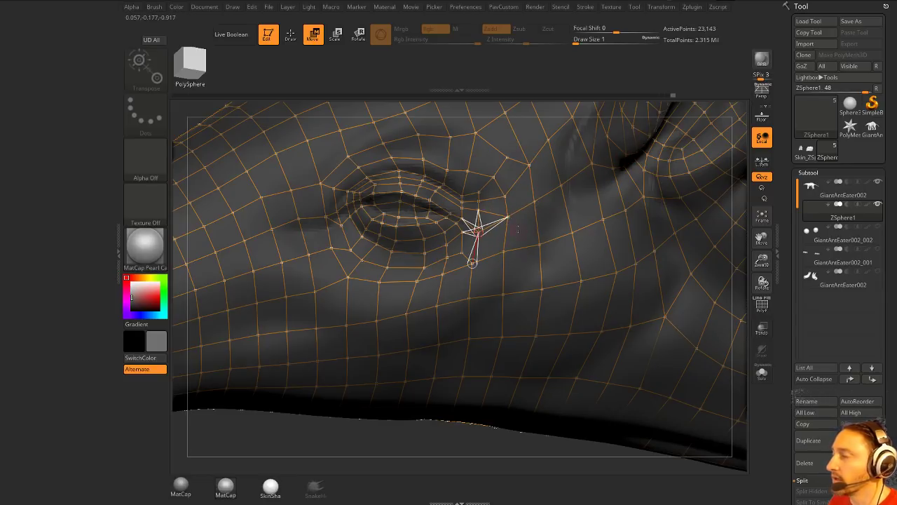
{"action": "key", "text": "q"}
{"action": "left_click_drag", "start_coordinate": [309, 432], "coordinate": [320, 439]}
{"action": "left_click", "coordinate": [457, 200]}
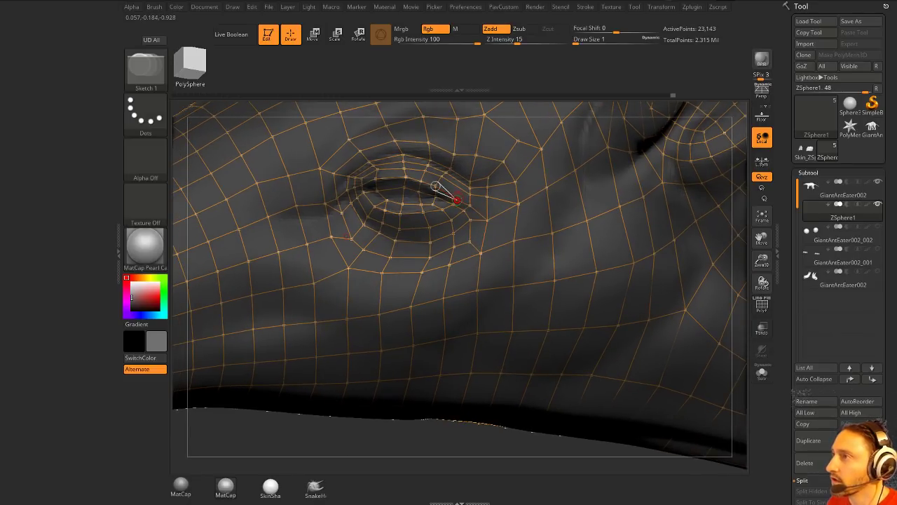
{"action": "left_click", "coordinate": [435, 186]}
{"action": "left_click", "coordinate": [469, 181]}
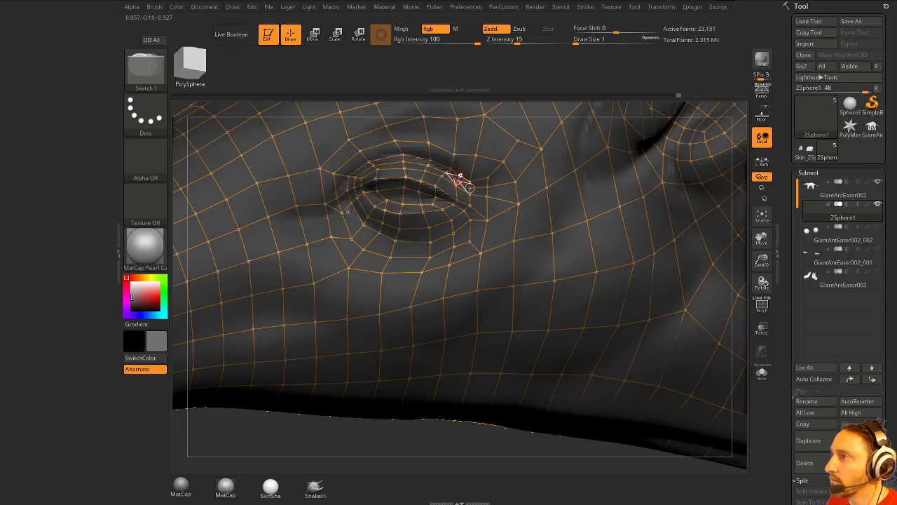
- Set the draw size to 2 and move the points along the upper lid and behind the back corner to even out the spacing
{"action": "key", "text": "w"}
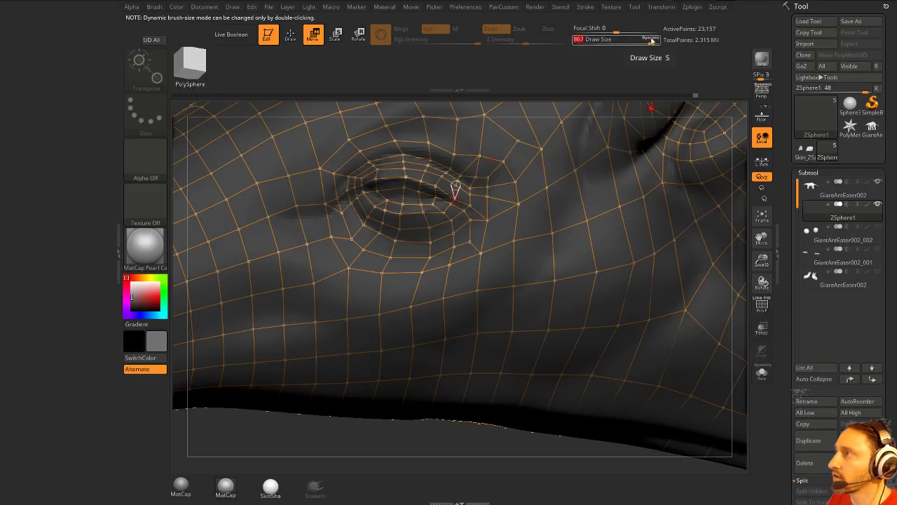
{"action": "left_click_drag", "start_coordinate": [634, 42], "coordinate": [651, 41]}
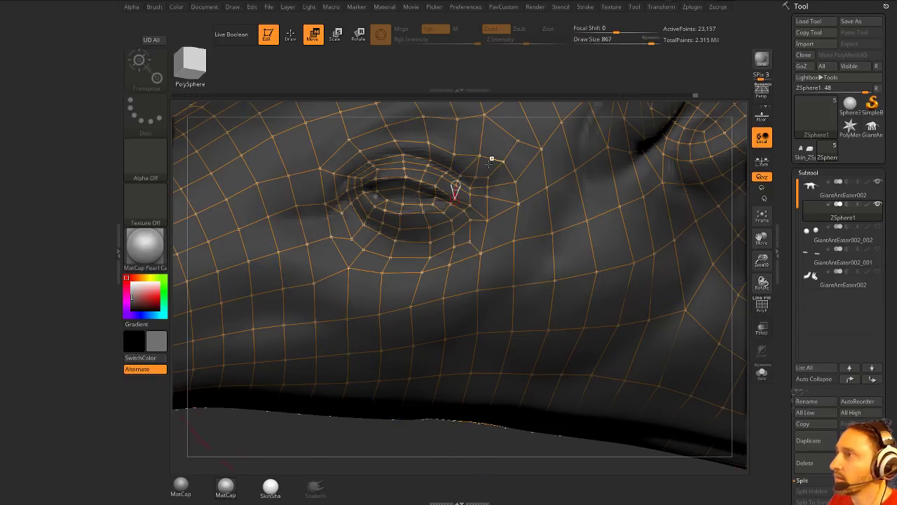
{"action": "key", "text": "s"}
{"action": "left_click_drag", "start_coordinate": [525, 77], "coordinate": [453, 78]}
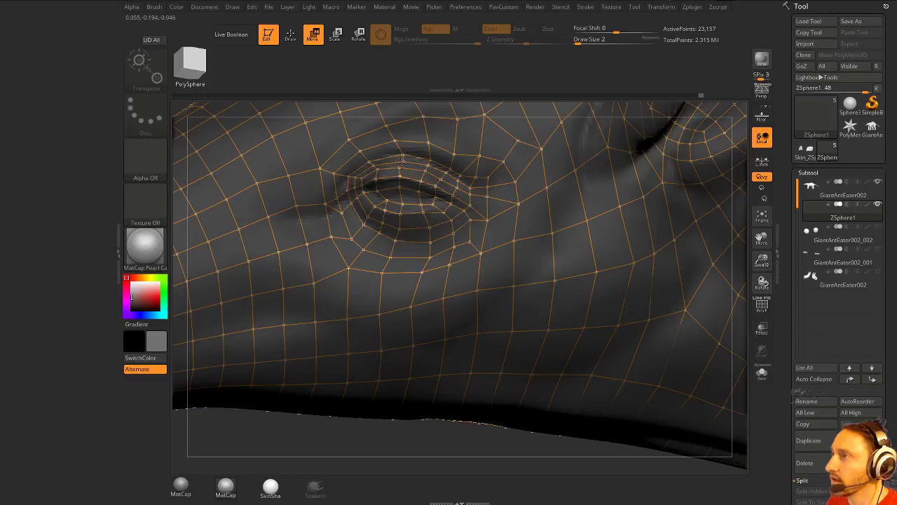
{"action": "left_click_drag", "start_coordinate": [401, 158], "coordinate": [441, 179]}
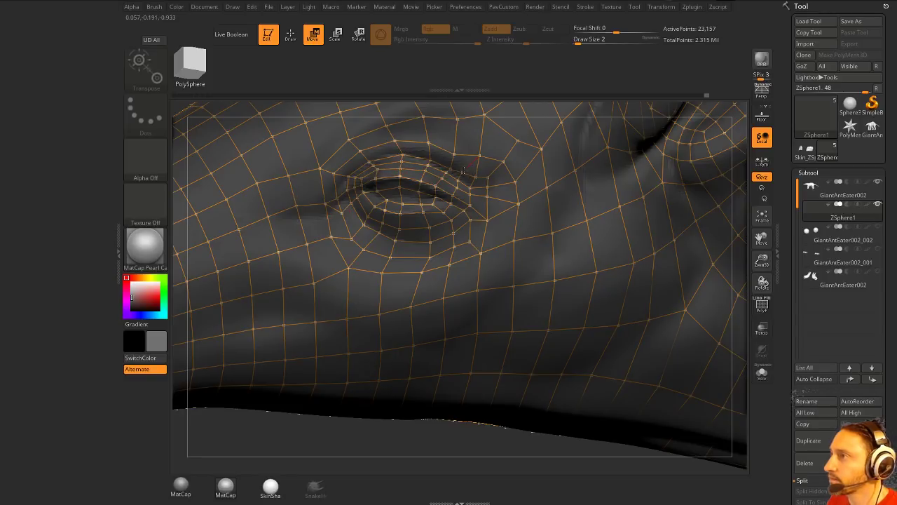
{"action": "left_click_drag", "start_coordinate": [494, 185], "coordinate": [489, 200]}
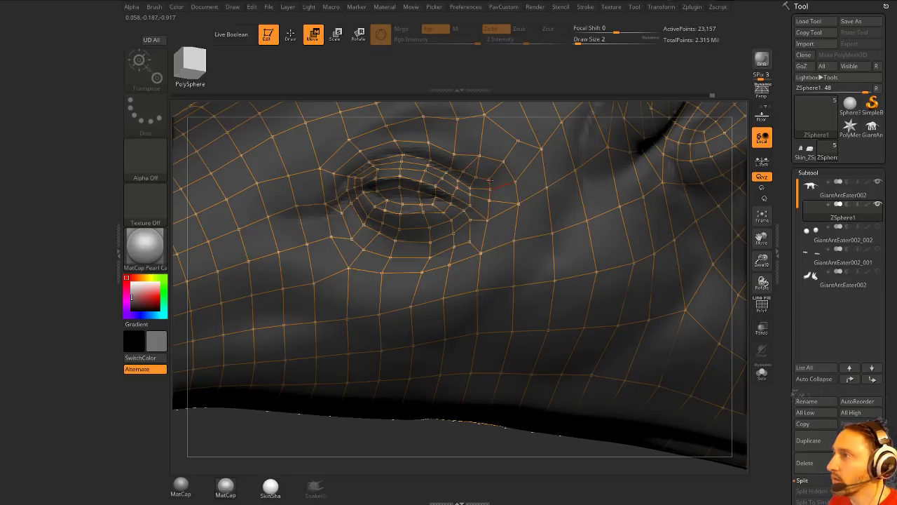
- Draw an additional edge loop around the outside of the eye's back corner and clean up the edges above it
{"action": "key", "text": "q"}
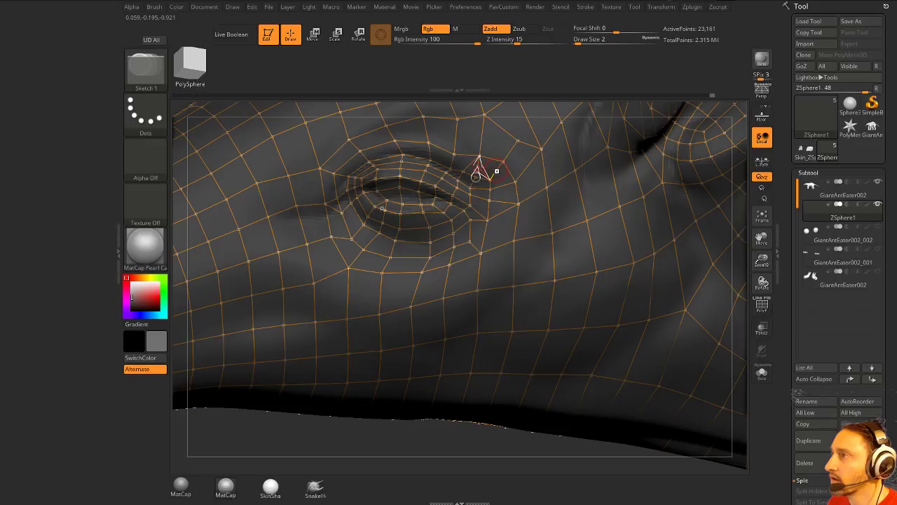
{"action": "left_click", "coordinate": [504, 164]}
{"action": "left_click", "coordinate": [503, 186]}
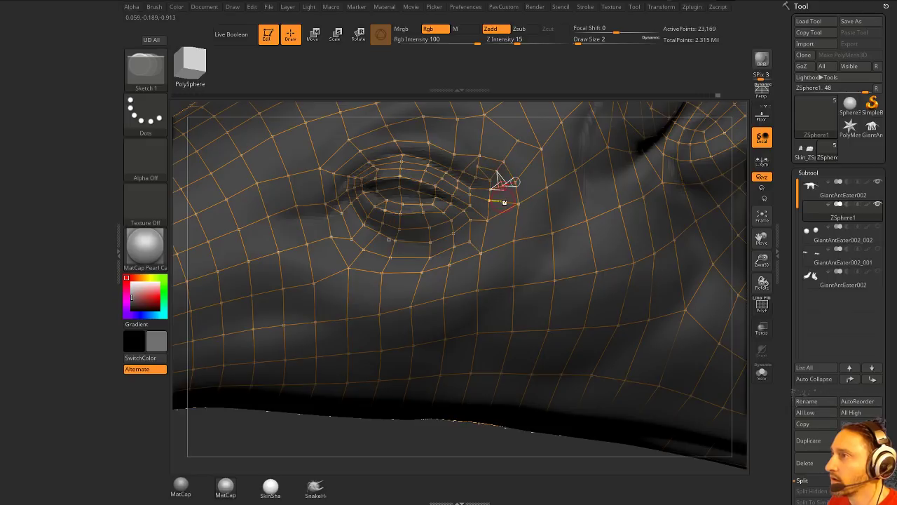
{"action": "left_click", "coordinate": [503, 202]}
{"action": "left_click", "coordinate": [485, 173], "text": "ctrl"}
{"action": "mouse_move", "coordinate": [484, 170]}
{"action": "left_mouse_down"}
{"action": "mouse_move", "coordinate": [474, 154]}
{"action": "mouse_move", "coordinate": [505, 159]}
{"action": "left_mouse_up"}
- Move the loop points behind and below the eye's back corner outward to even out the new quads
{"action": "key", "text": "w"}
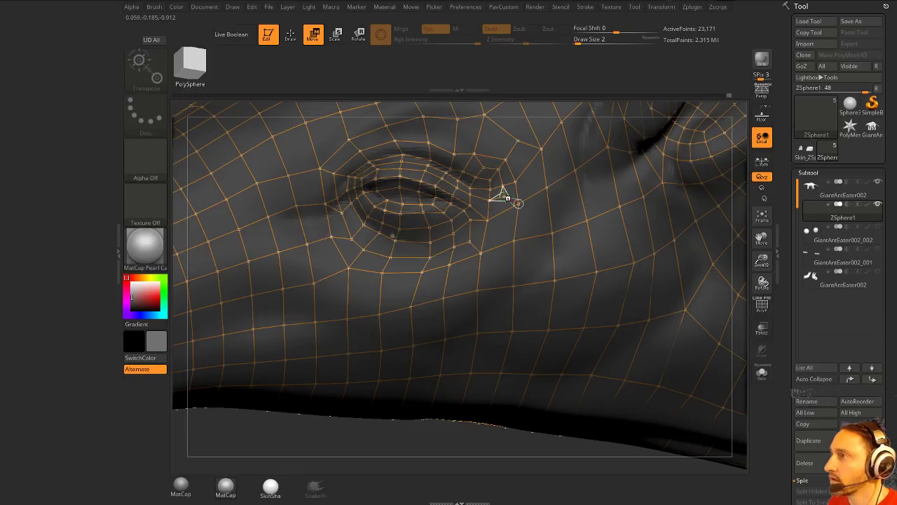
{"action": "left_click_drag", "start_coordinate": [488, 219], "coordinate": [480, 252]}
{"action": "left_click_drag", "start_coordinate": [518, 204], "coordinate": [523, 211]}
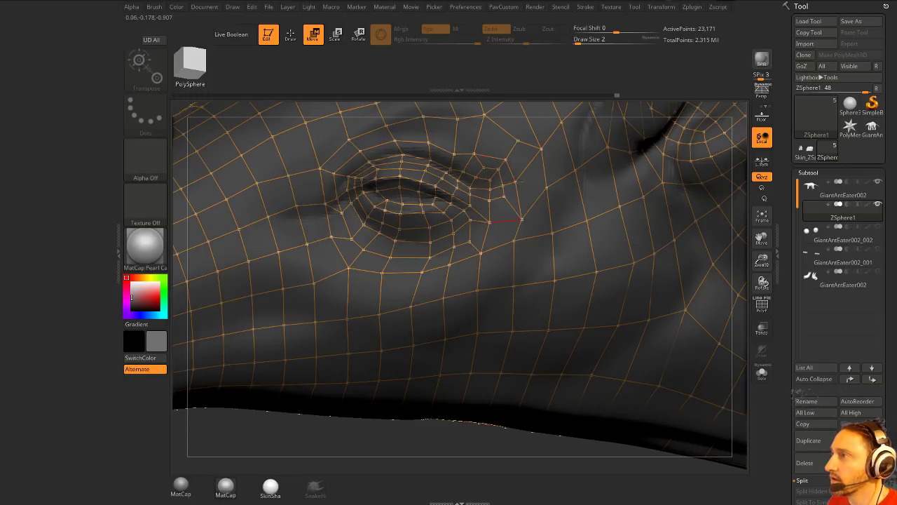
{"action": "left_click_drag", "start_coordinate": [515, 182], "coordinate": [500, 168]}
{"action": "key", "text": "q"}
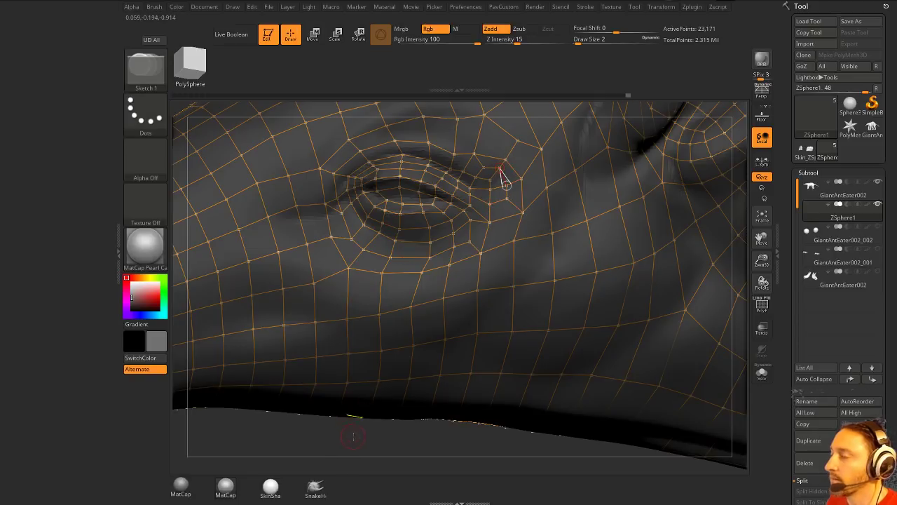
- Preview the rebuilt topology as a mesh and make an adaptive skin from the ZSphere
{"action": "left_click_drag", "start_coordinate": [350, 434], "coordinate": [328, 401]}
{"action": "left_click_drag", "start_coordinate": [423, 369], "coordinate": [413, 406]}
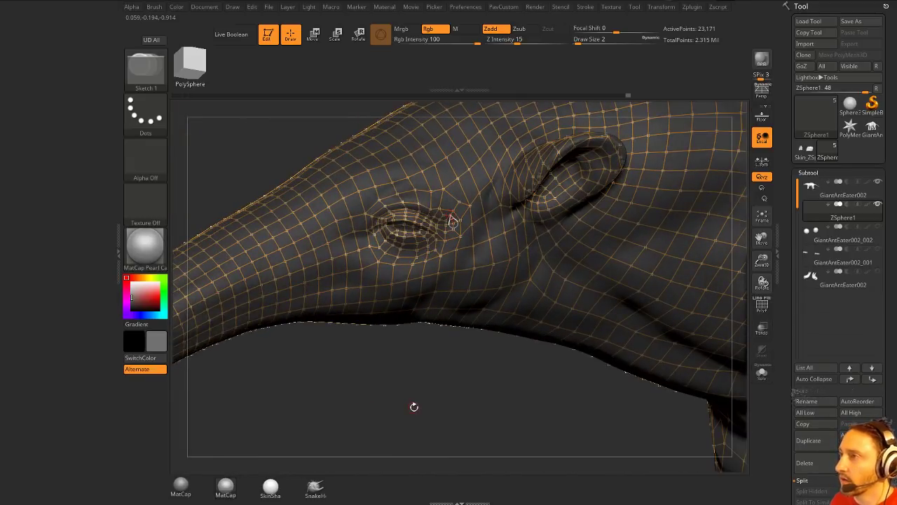
{"action": "key", "text": "a"}
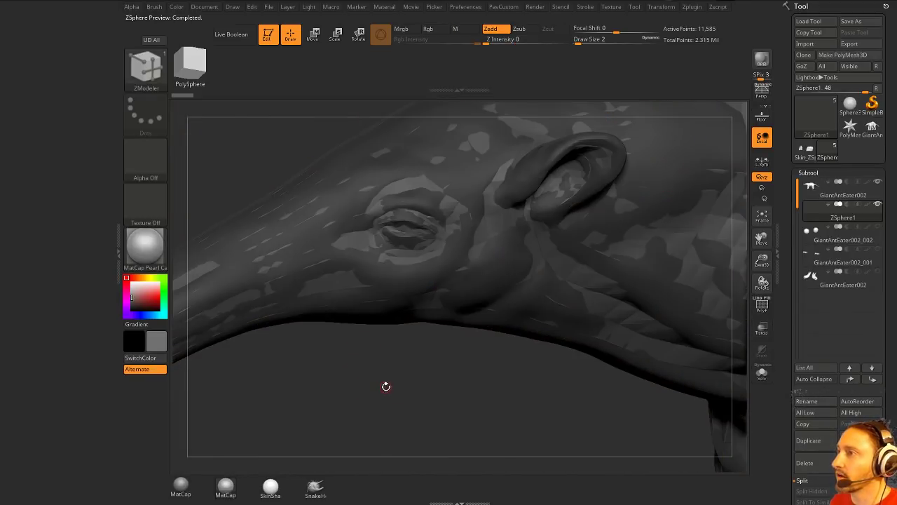
{"action": "key", "text": "space"}
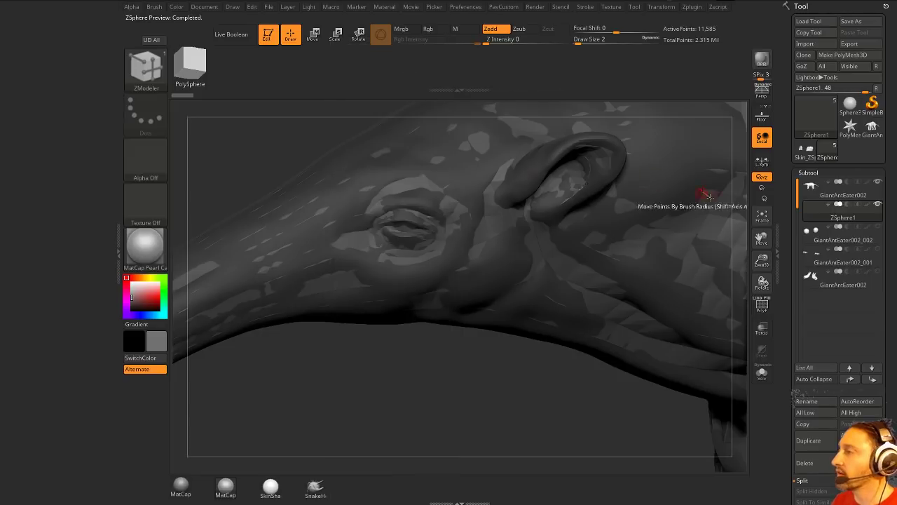
{"action": "key", "text": "space"}
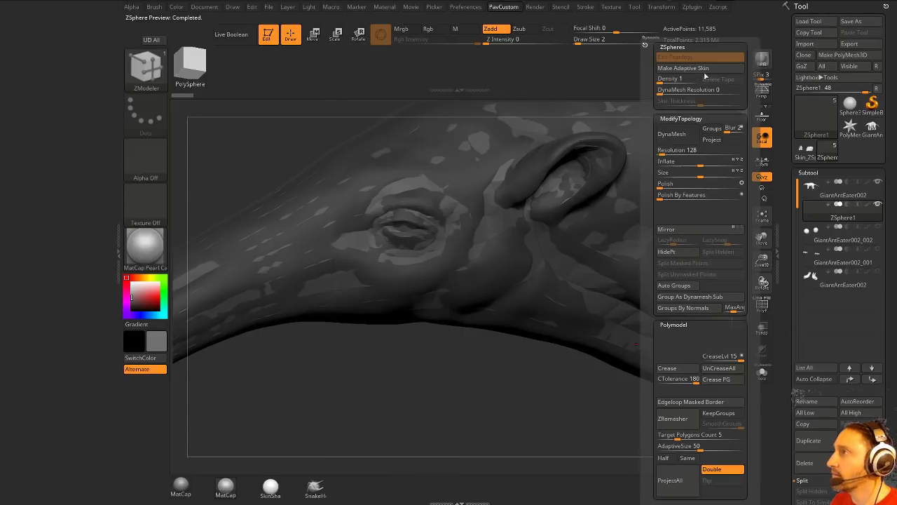
{"action": "left_click", "coordinate": [704, 68]}
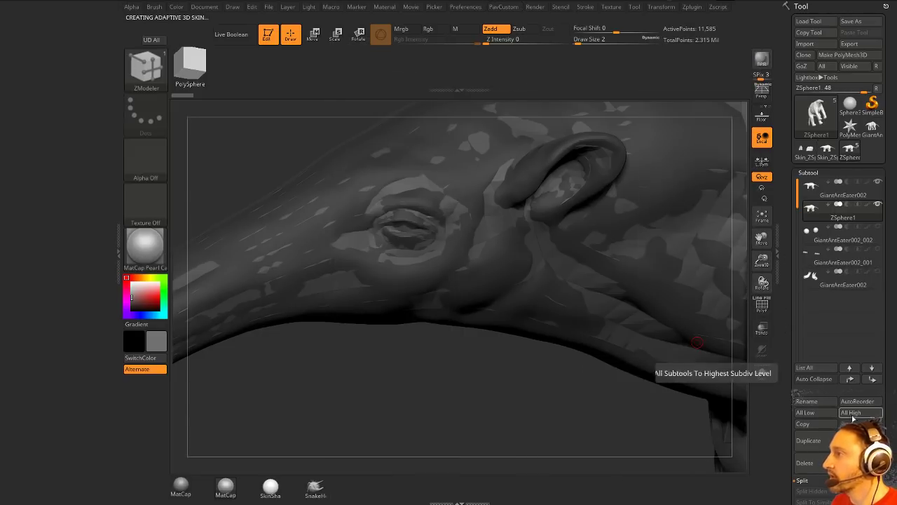
- Insert the generated skin mesh Skin_ZSphere3 as a subtool and delete the ZSphere1 subtool
{"action": "left_click", "coordinate": [861, 452]}
{"action": "left_click", "coordinate": [493, 373]}
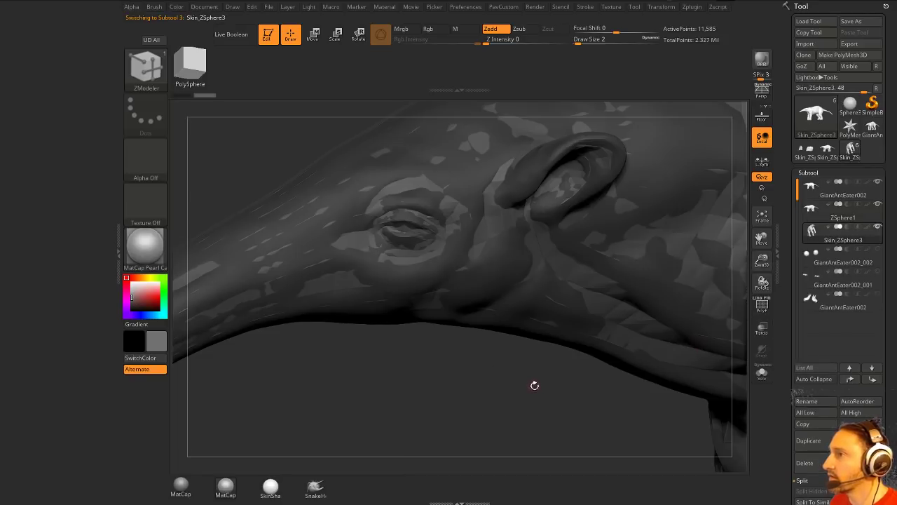
{"action": "left_click", "coordinate": [841, 221]}
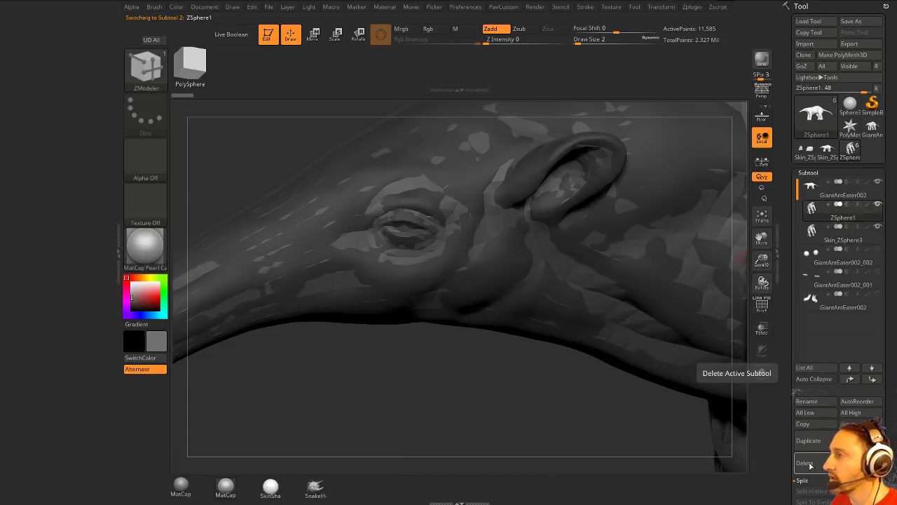
{"action": "left_click", "coordinate": [811, 463]}
{"action": "left_click_drag", "start_coordinate": [473, 380], "coordinate": [455, 392]}
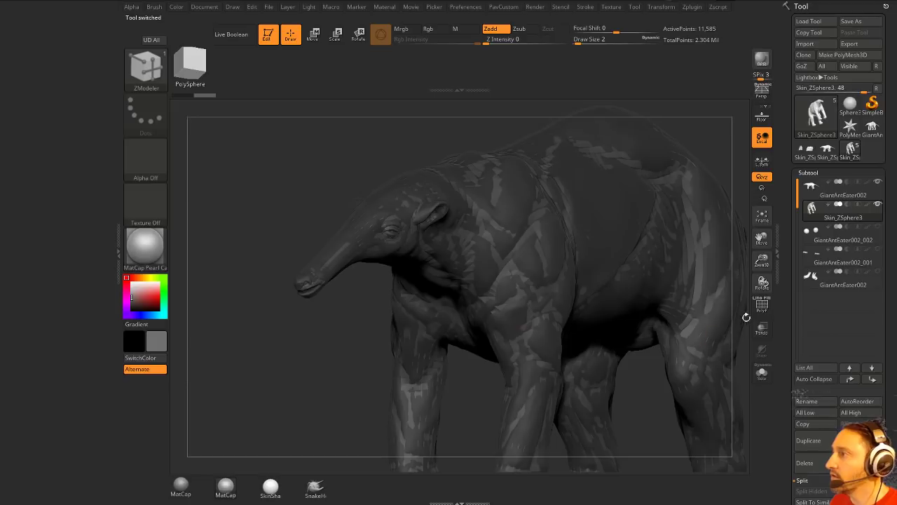
- Isolate the new skin with the MatCap Gray material and white colour, and choose the Standard brush at draw size 4
{"action": "left_click", "coordinate": [761, 374]}
{"action": "left_click_drag", "start_coordinate": [371, 375], "coordinate": [611, 242]}
{"action": "left_click", "coordinate": [180, 485]}
{"action": "left_click", "coordinate": [130, 282]}
{"action": "left_click_drag", "start_coordinate": [701, 118], "coordinate": [690, 195], "text": "alt"}
{"action": "key", "text": "b"}
{"action": "key", "text": "s"}
{"action": "key", "text": "t"}
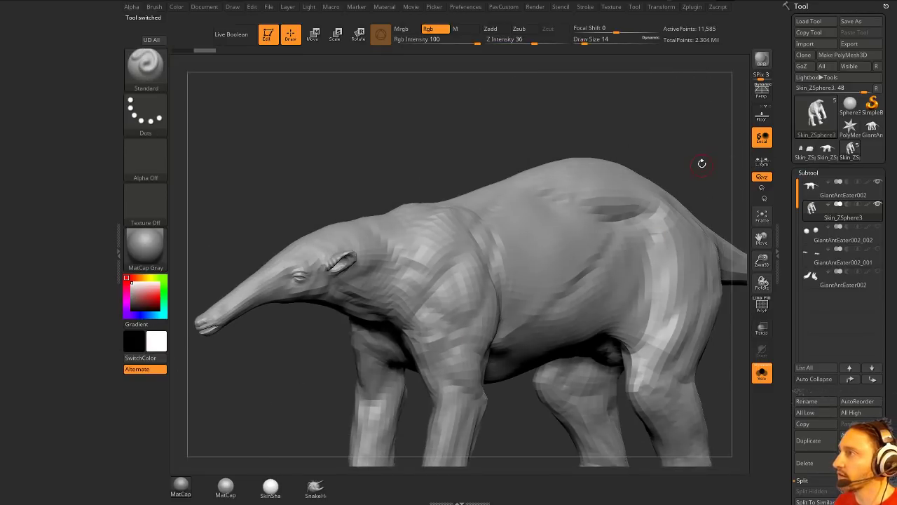
{"action": "key", "text": "s"}
{"action": "left_click_drag", "start_coordinate": [694, 145], "coordinate": [716, 158]}
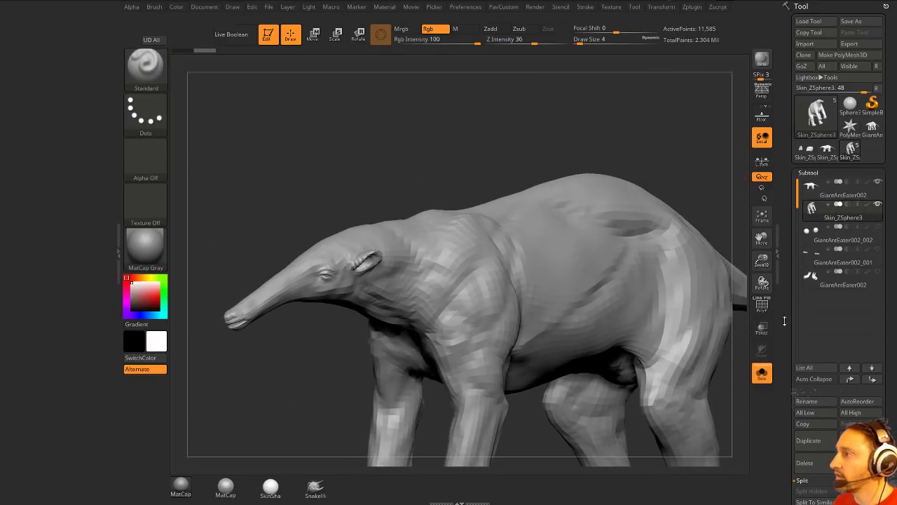
- Show the original body together with the new skin and project its details onto the undivided skin mesh
{"action": "left_click", "coordinate": [762, 372]}
{"action": "key", "text": "3"}
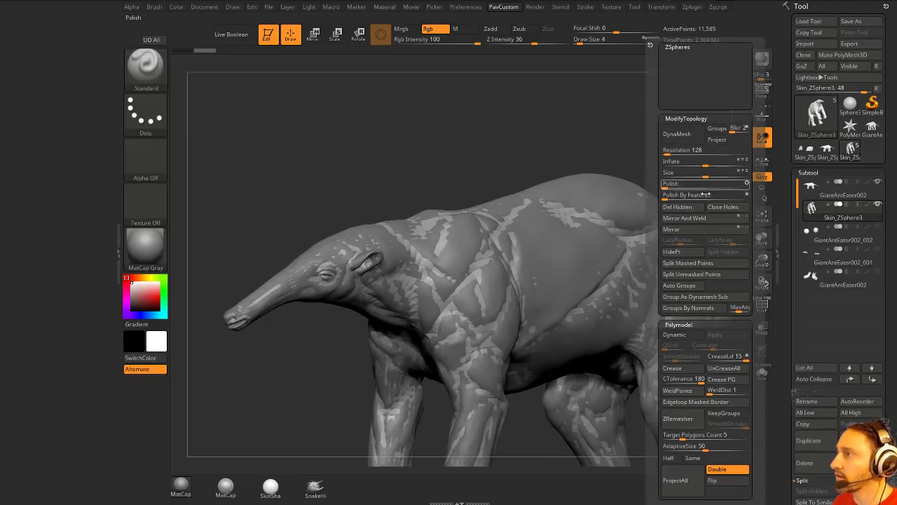
{"action": "left_click", "coordinate": [684, 481]}
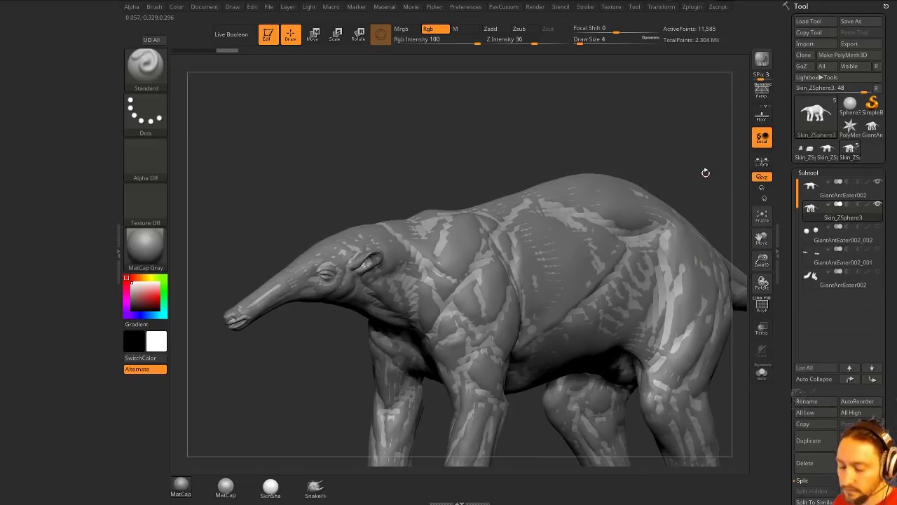
{"action": "key", "text": "ctrl"}
{"action": "key", "text": "ctrl"}
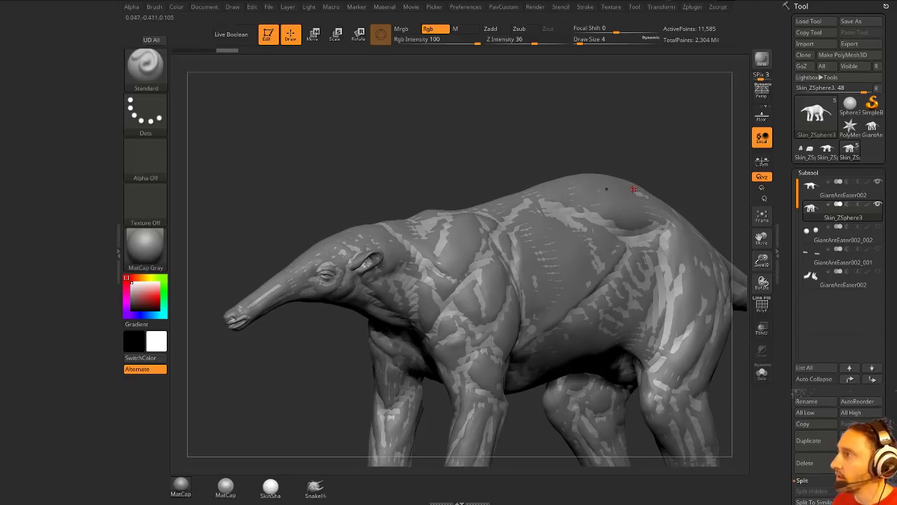
{"action": "left_click_drag", "start_coordinate": [647, 150], "coordinate": [663, 161]}
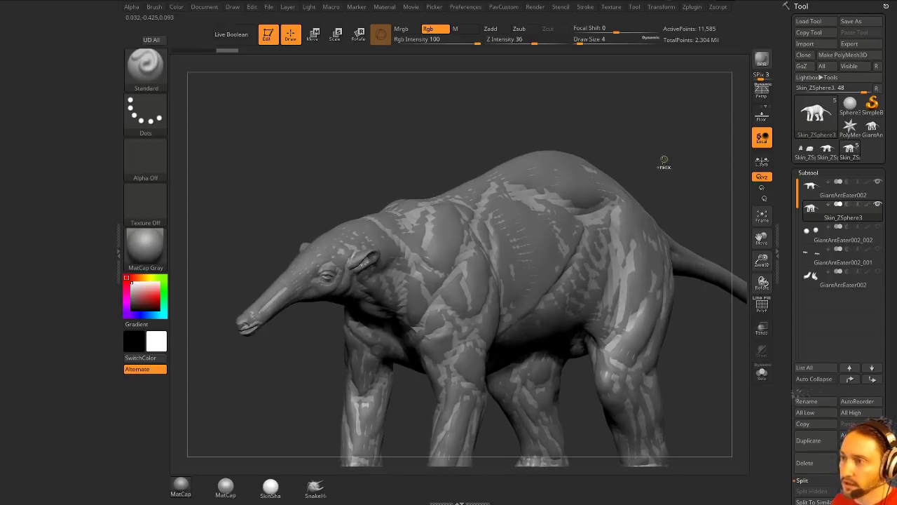
- Divide the skin mesh to its second subdivision level and project the original body's details onto it
{"action": "key", "text": "ctrl"}
{"action": "key", "text": "ctrl+d"}
{"action": "key", "text": "2"}
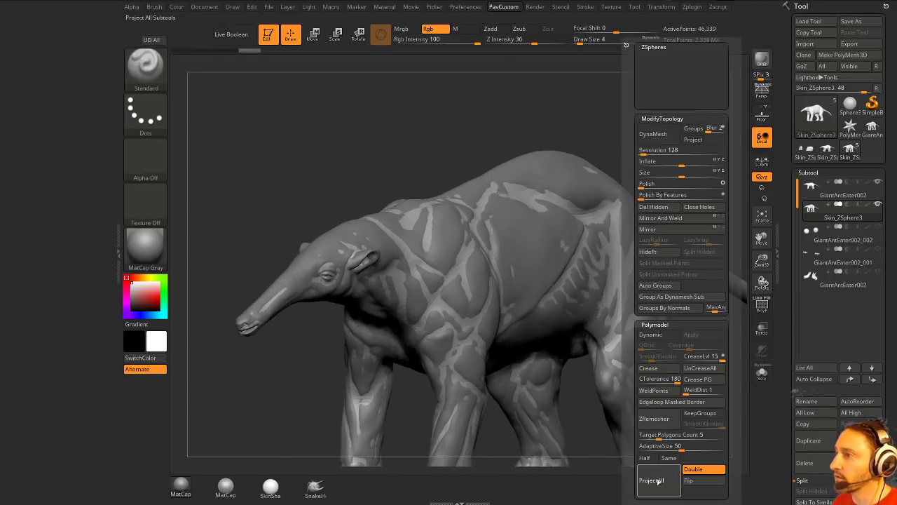
{"action": "left_click", "coordinate": [657, 481]}
- Divide the skin mesh to its third subdivision level, project the details again, and inspect the skin in isolation
{"action": "key", "text": "ctrl+d"}
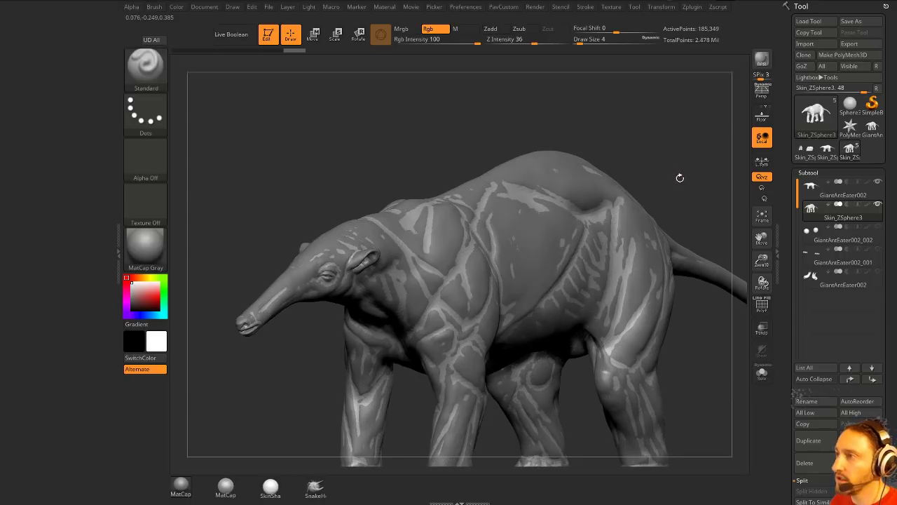
{"action": "key", "text": "F1"}
{"action": "left_click", "coordinate": [656, 477]}
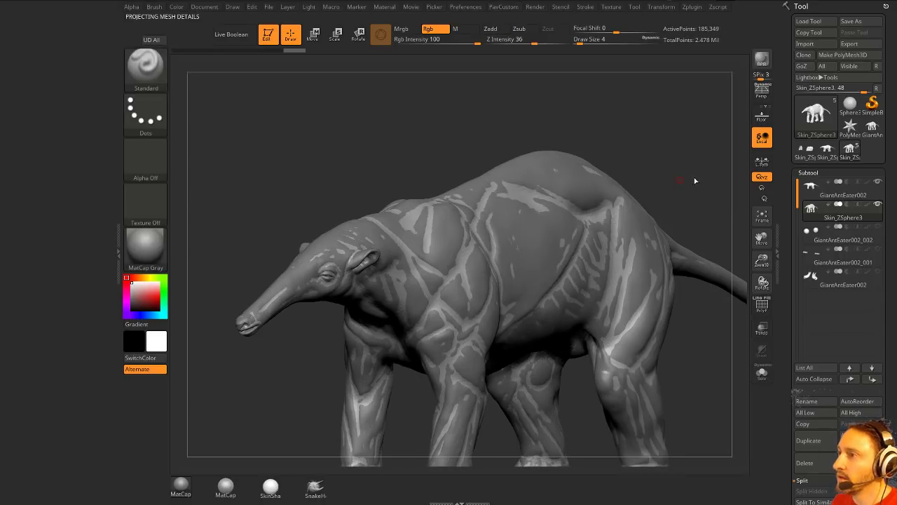
{"action": "left_click", "coordinate": [762, 372]}
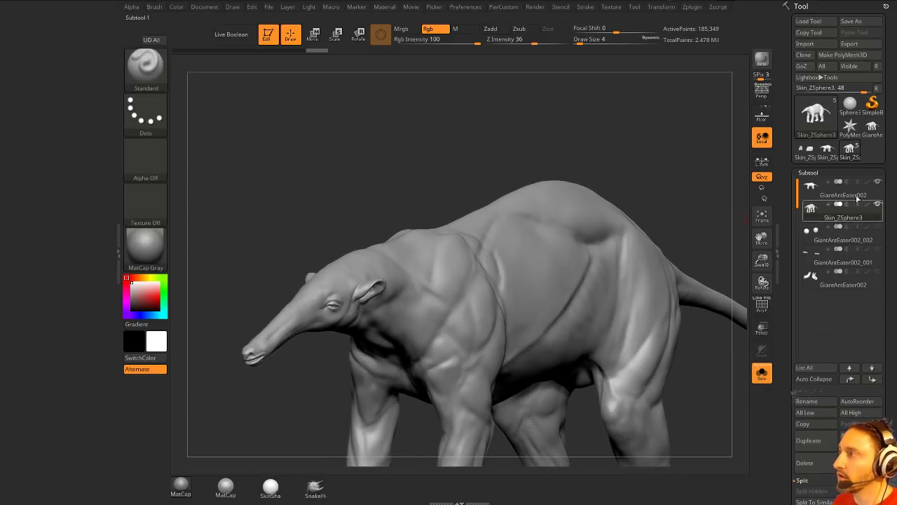
{"action": "left_click_drag", "start_coordinate": [737, 156], "coordinate": [675, 163]}
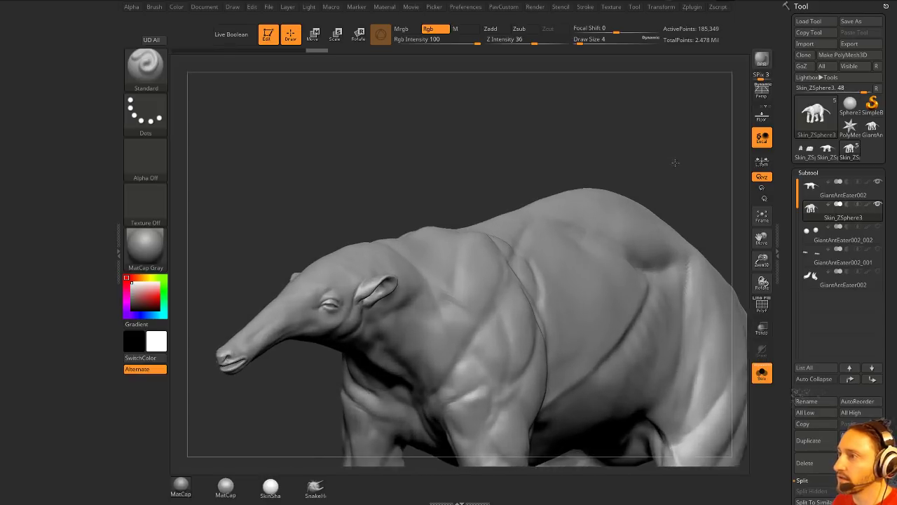
- Divide the skin mesh to its fourth subdivision level and project the original's details once more
{"action": "key", "text": "ctrl+d"}
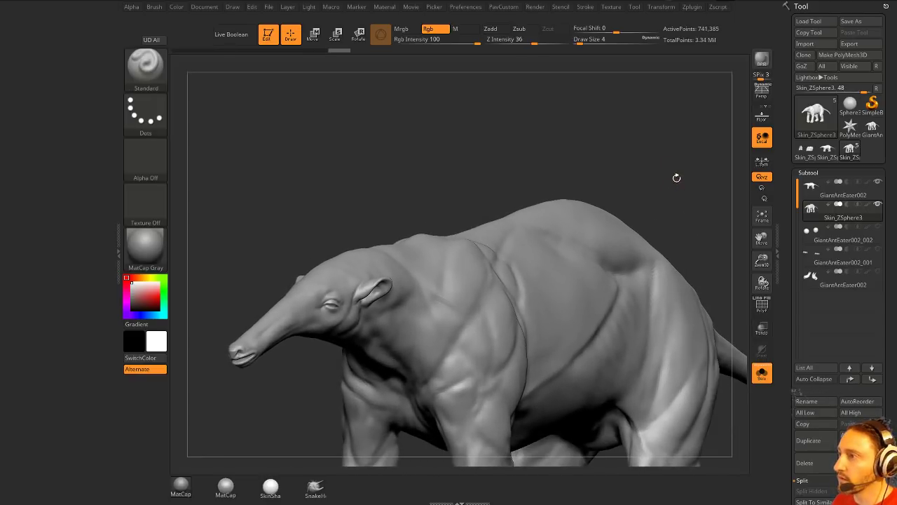
{"action": "key", "text": "space"}
{"action": "left_click", "coordinate": [655, 480]}
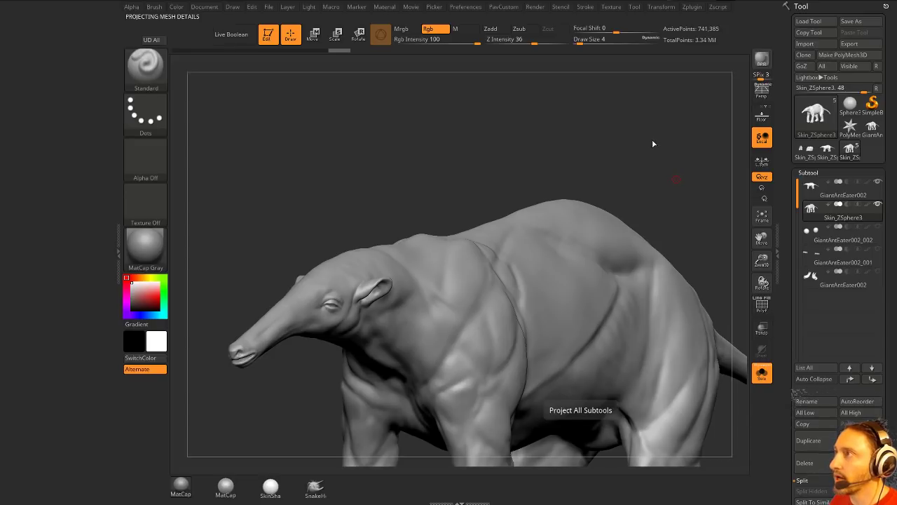
{"action": "mouse_move", "coordinate": [652, 138]}
{"action": "left_mouse_down"}
{"action": "mouse_move", "coordinate": [638, 136]}
{"action": "mouse_move", "coordinate": [658, 137]}
{"action": "left_mouse_up"}
- Delete the original high-resolution GiantAntEater002 body subtool at the head of the subtool list
{"action": "left_click", "coordinate": [855, 199]}
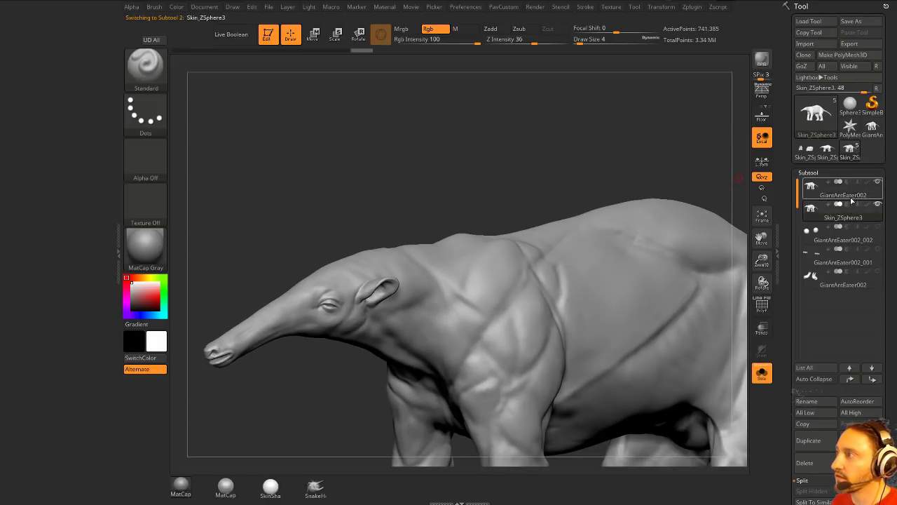
{"action": "left_click_drag", "start_coordinate": [785, 282], "coordinate": [787, 189]}
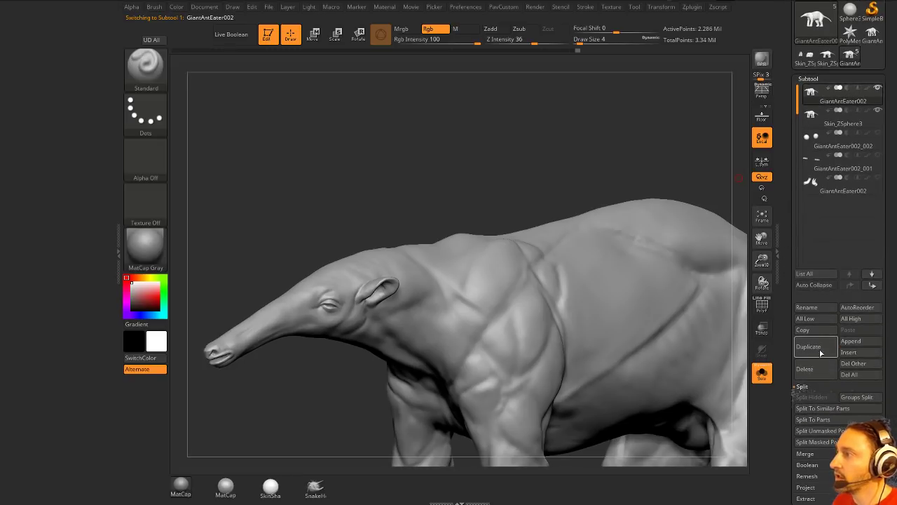
{"action": "left_click", "coordinate": [816, 370]}
{"action": "left_click_drag", "start_coordinate": [462, 124], "coordinate": [522, 186], "text": "alt"}
{"action": "left_click_drag", "start_coordinate": [380, 443], "coordinate": [672, 238], "text": "alt"}
- Set the skin mesh to subdivision level 1 and try to mirror it
{"action": "left_click_drag", "start_coordinate": [791, 496], "coordinate": [791, 240]}
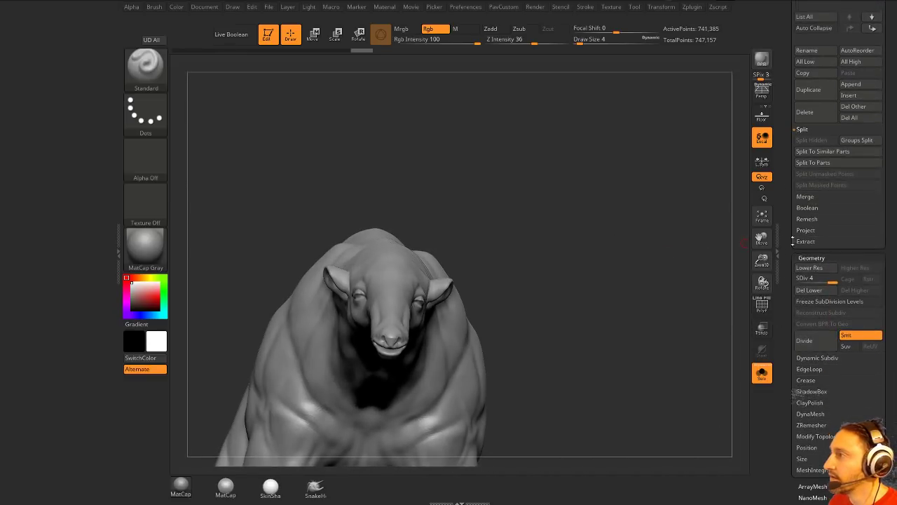
{"action": "left_click", "coordinate": [798, 282]}
{"action": "mouse_move", "coordinate": [625, 236]}
{"action": "left_mouse_down"}
{"action": "mouse_move", "coordinate": [681, 253]}
{"action": "mouse_move", "coordinate": [677, 236]}
{"action": "mouse_move", "coordinate": [694, 277]}
{"action": "mouse_move", "coordinate": [693, 254]}
{"action": "mouse_move", "coordinate": [679, 254]}
{"action": "mouse_move", "coordinate": [686, 253]}
{"action": "mouse_move", "coordinate": [646, 225]}
{"action": "mouse_move", "coordinate": [645, 214]}
{"action": "mouse_move", "coordinate": [604, 219]}
{"action": "mouse_move", "coordinate": [652, 231]}
{"action": "mouse_move", "coordinate": [604, 220]}
{"action": "left_mouse_up"}
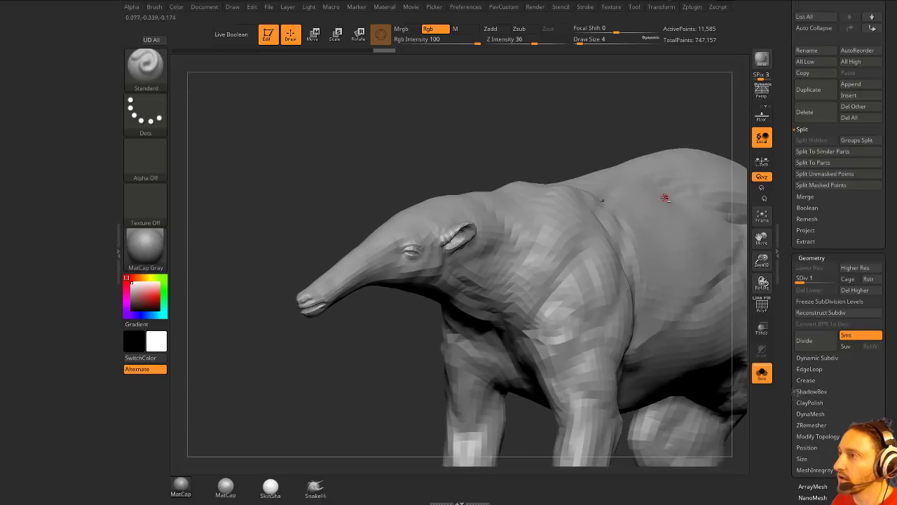
{"action": "key", "text": "grave"}
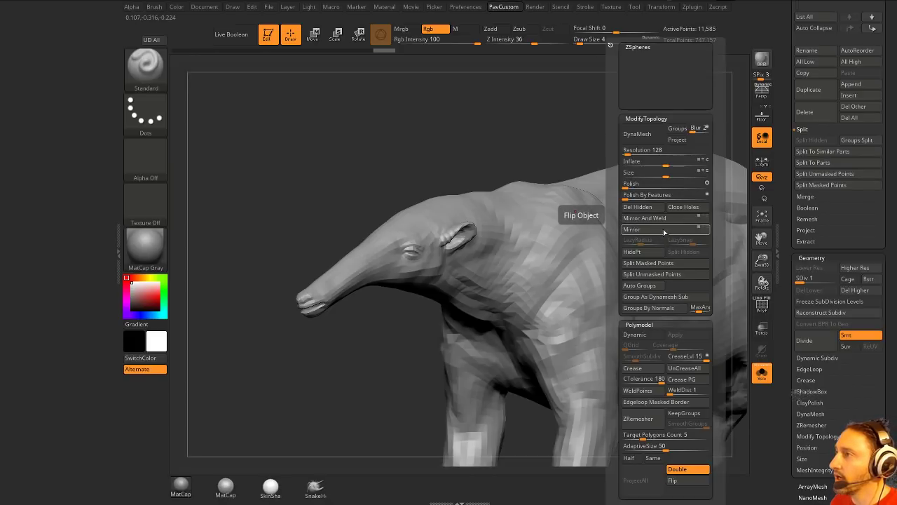
{"action": "left_click", "coordinate": [665, 231]}
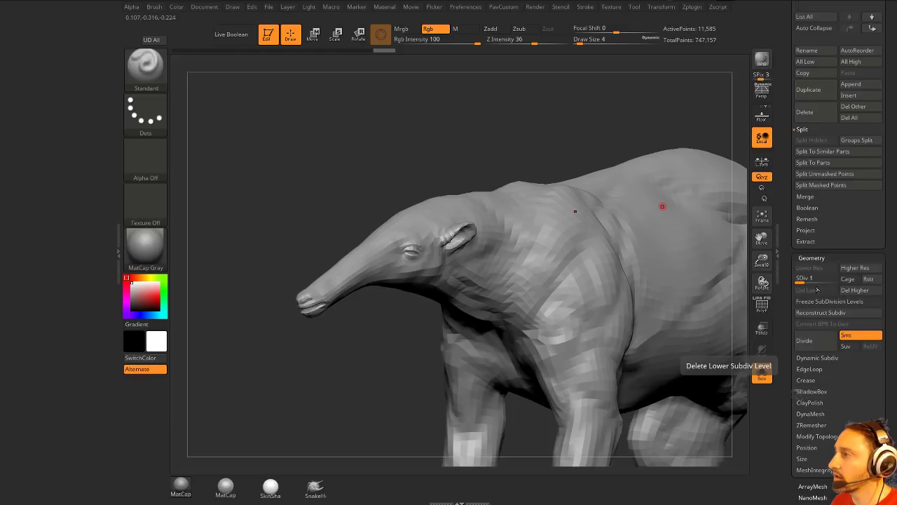
- Delete the skin mesh's higher subdivision levels and mirror it to face the other way
{"action": "left_click", "coordinate": [854, 290]}
{"action": "key", "text": "space"}
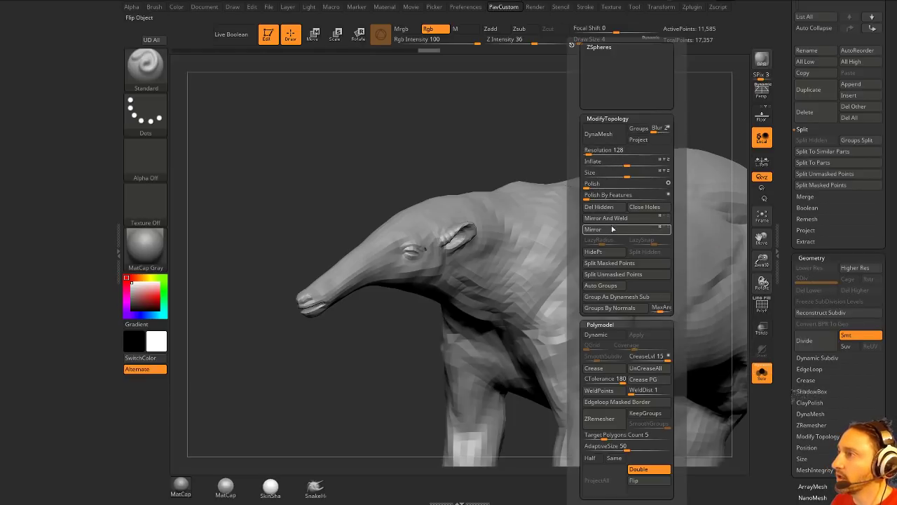
{"action": "left_click", "coordinate": [612, 229]}
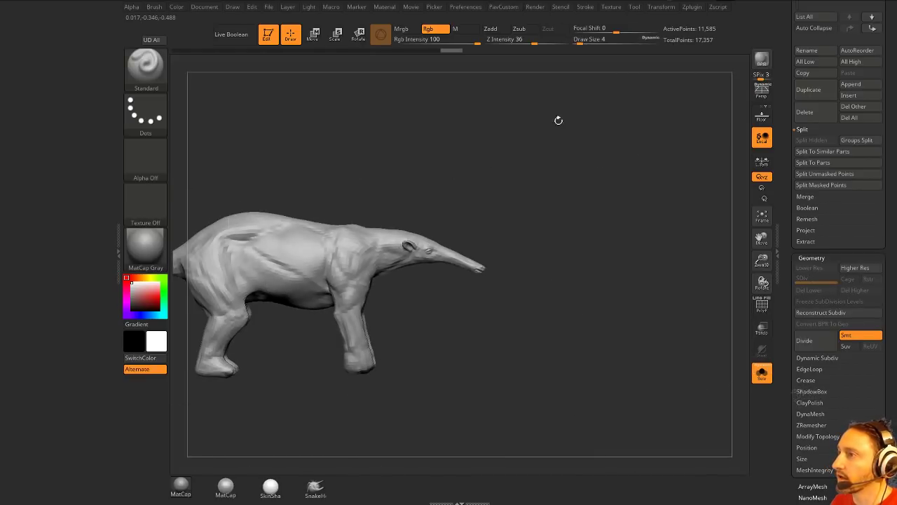
{"action": "mouse_move", "coordinate": [617, 159]}
{"action": "left_mouse_down"}
{"action": "mouse_move", "coordinate": [594, 143]}
{"action": "mouse_move", "coordinate": [595, 196]}
{"action": "mouse_move", "coordinate": [553, 126]}
{"action": "mouse_move", "coordinate": [630, 106]}
{"action": "mouse_move", "coordinate": [656, 132]}
{"action": "mouse_move", "coordinate": [616, 140]}
{"action": "mouse_move", "coordinate": [647, 160]}
{"action": "mouse_move", "coordinate": [659, 152]}
{"action": "mouse_move", "coordinate": [663, 180]}
{"action": "mouse_move", "coordinate": [547, 176]}
{"action": "mouse_move", "coordinate": [637, 214]}
{"action": "mouse_move", "coordinate": [613, 225]}
{"action": "mouse_move", "coordinate": [581, 164]}
{"action": "mouse_move", "coordinate": [456, 212]}
{"action": "left_mouse_up"}
- Save the tool as GiantAntEater002ZRemesh in the GiantAnteater folder
{"action": "scroll", "coordinate": [790, 319], "scroll_direction": "up", "scroll_amount": 5}
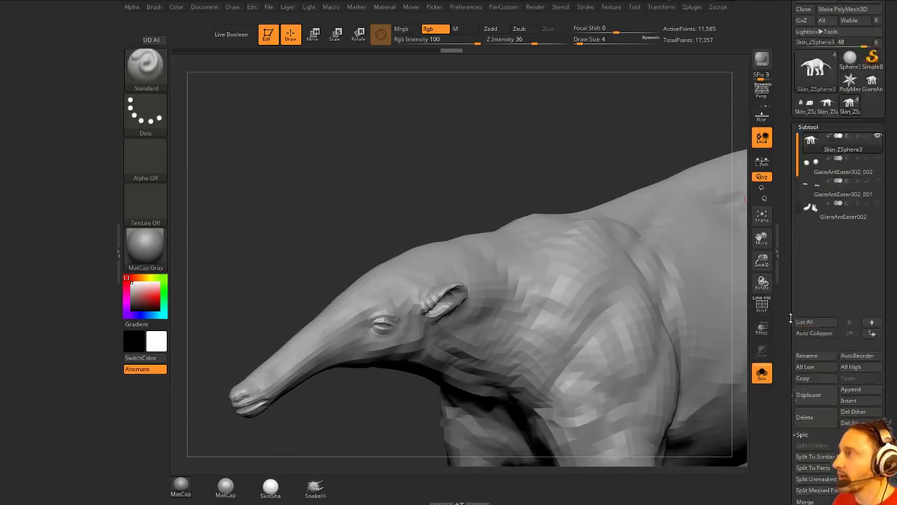
{"action": "scroll", "coordinate": [791, 318], "scroll_direction": "up", "scroll_amount": 2}
{"action": "mouse_move", "coordinate": [843, 193]}
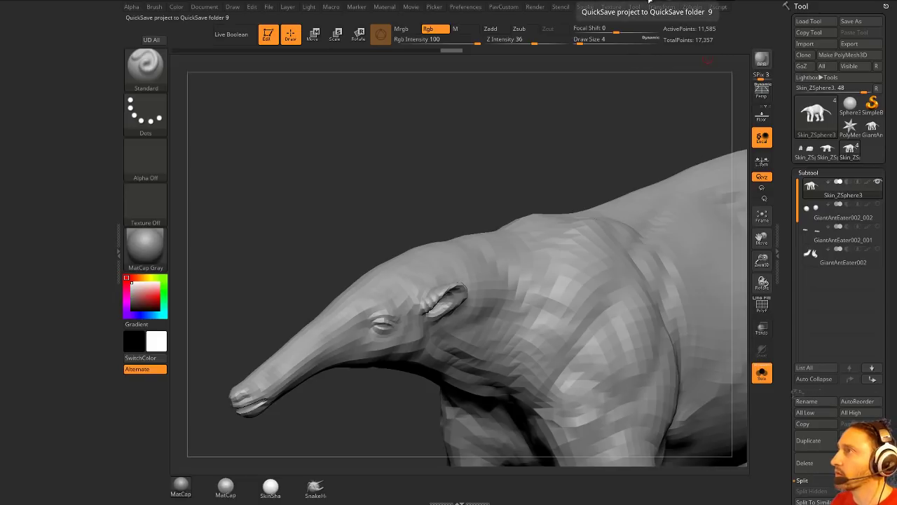
{"action": "left_click", "coordinate": [851, 21]}
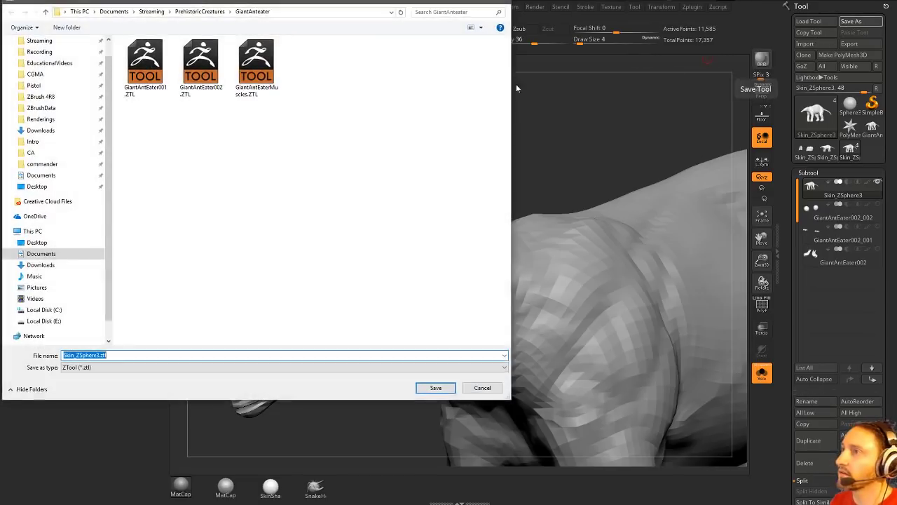
{"action": "left_click", "coordinate": [257, 70]}
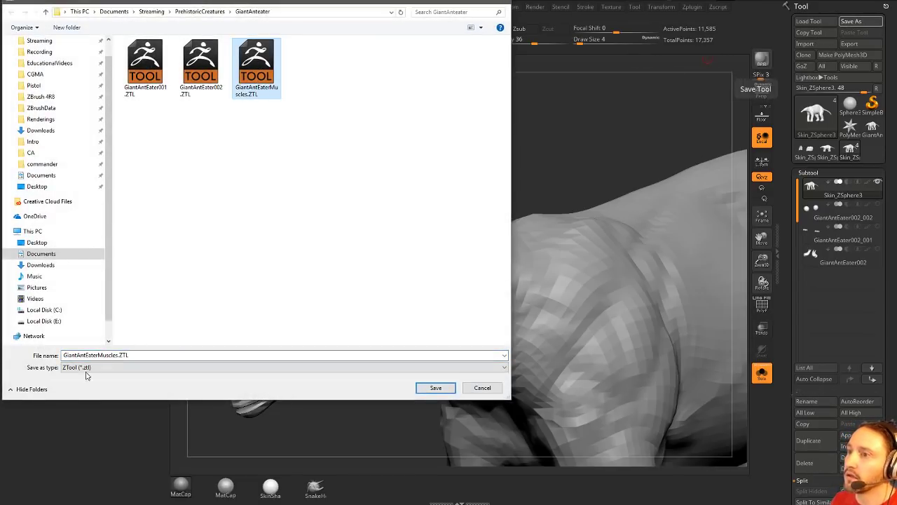
{"action": "left_click", "coordinate": [194, 66]}
{"action": "left_click", "coordinate": [101, 355]}
{"action": "left_click_drag", "start_coordinate": [106, 354], "coordinate": [176, 352]}
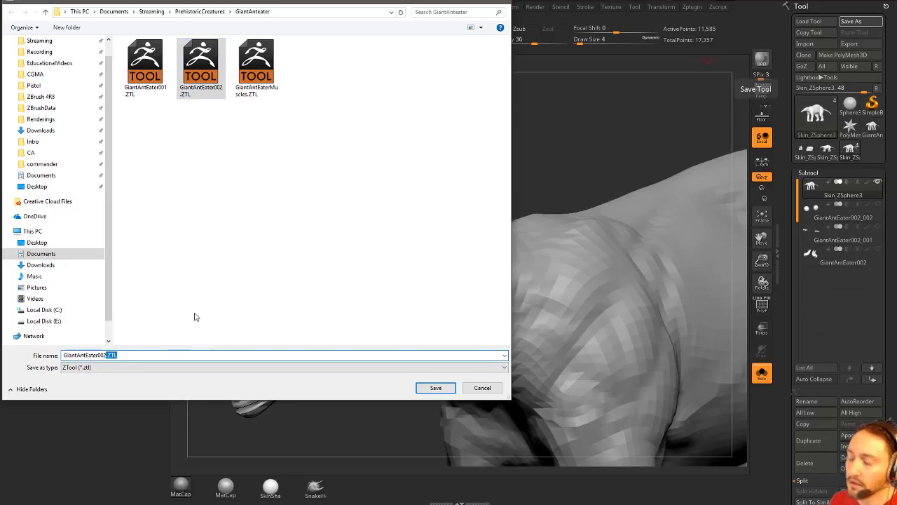
{"action": "type", "text": "2"}
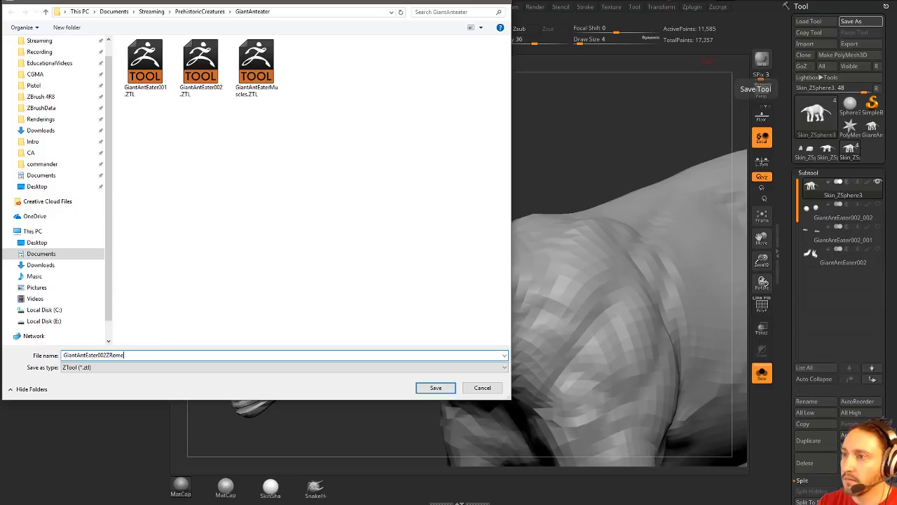
{"action": "key", "text": "Return"}
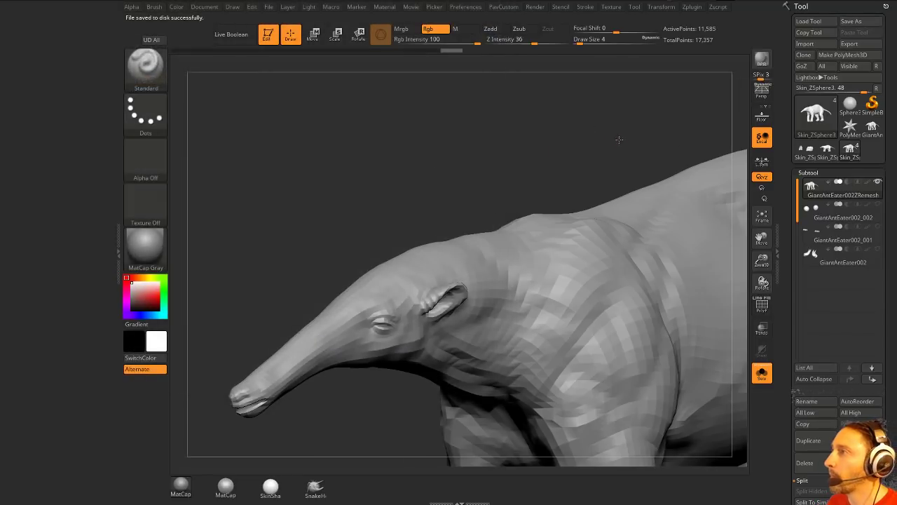
- Load the GiantAntEater002.ZTL tool and delete every subtool except its high-resolution body
{"action": "left_click_drag", "start_coordinate": [619, 139], "coordinate": [624, 140]}
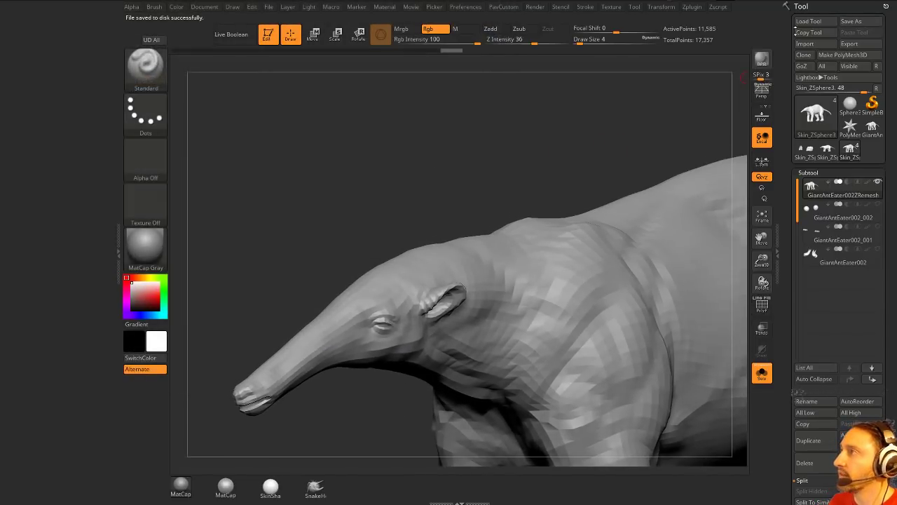
{"action": "left_click", "coordinate": [808, 22]}
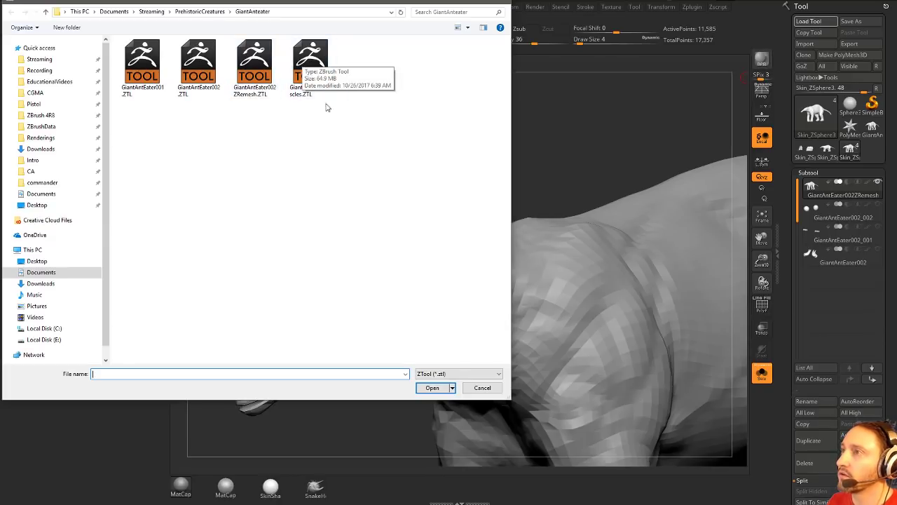
{"action": "double_click", "coordinate": [198, 66]}
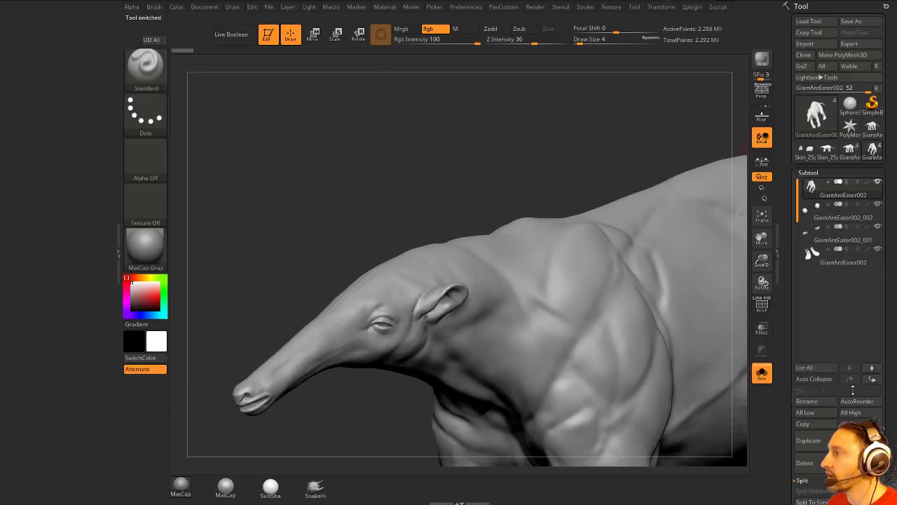
{"action": "left_click", "coordinate": [859, 457]}
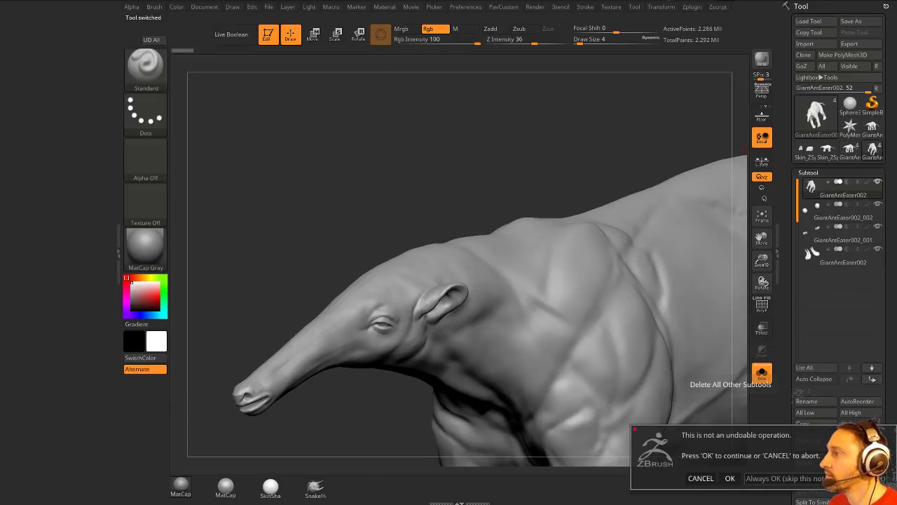
{"action": "left_click", "coordinate": [778, 478]}
- Return to the GiantAntEater002ZRemesh tool, insert the original body as a subtool and move it above the remeshed body
{"action": "left_click", "coordinate": [850, 154]}
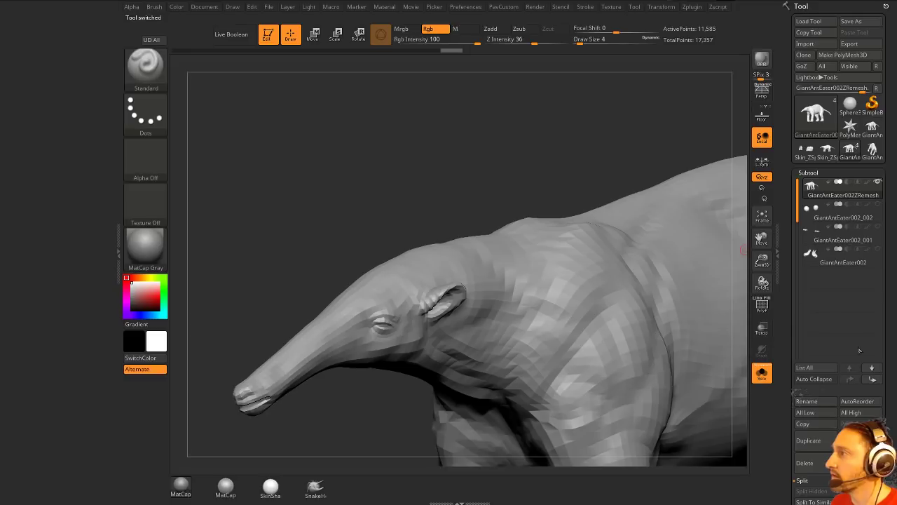
{"action": "left_click", "coordinate": [859, 434]}
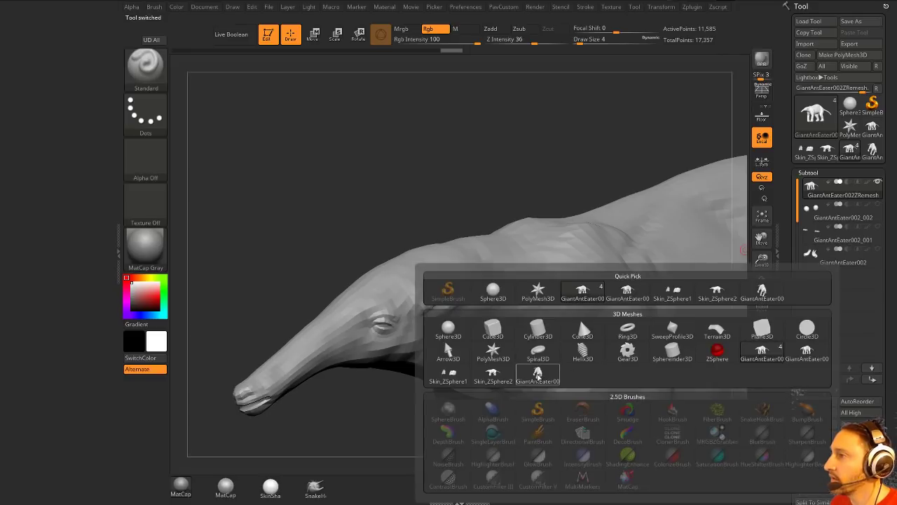
{"action": "left_click", "coordinate": [537, 372]}
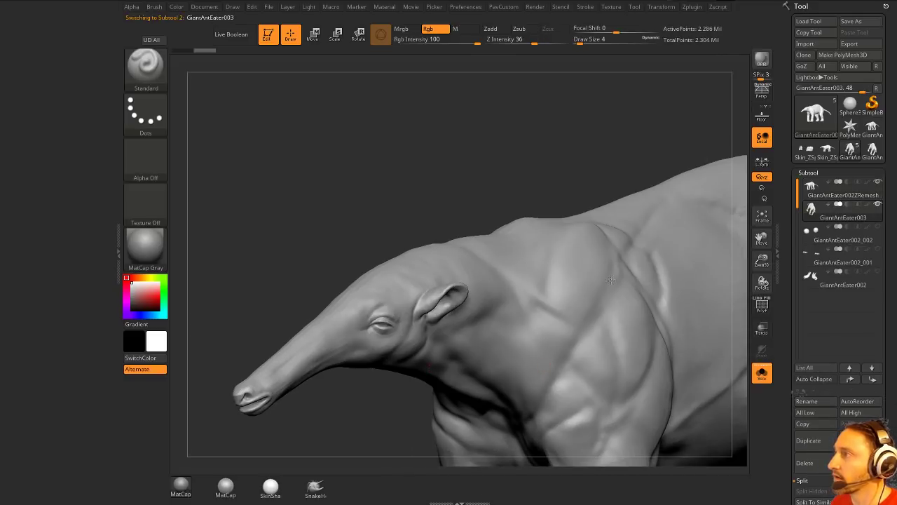
{"action": "left_click", "coordinate": [850, 379]}
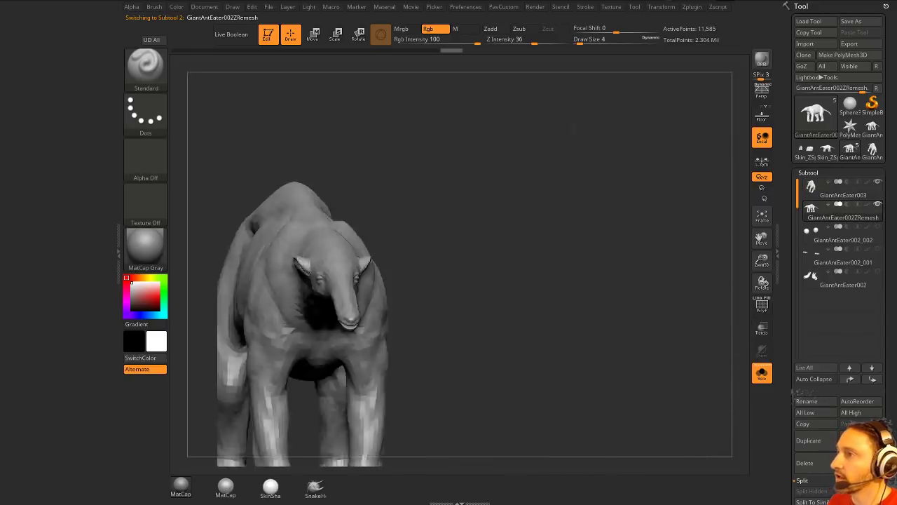
- Project the original body's details onto the remeshed body, divide it once and project the details again
{"action": "mouse_move", "coordinate": [576, 130]}
{"action": "left_mouse_down"}
{"action": "mouse_move", "coordinate": [609, 132]}
{"action": "mouse_move", "coordinate": [562, 129]}
{"action": "left_mouse_up"}
{"action": "key", "text": "space"}
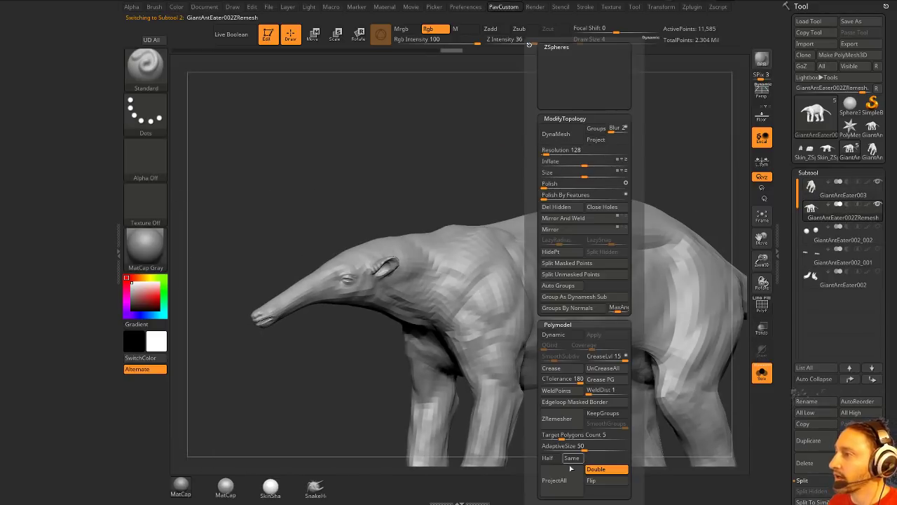
{"action": "left_click", "coordinate": [570, 483]}
{"action": "key", "text": "ctrl+d"}
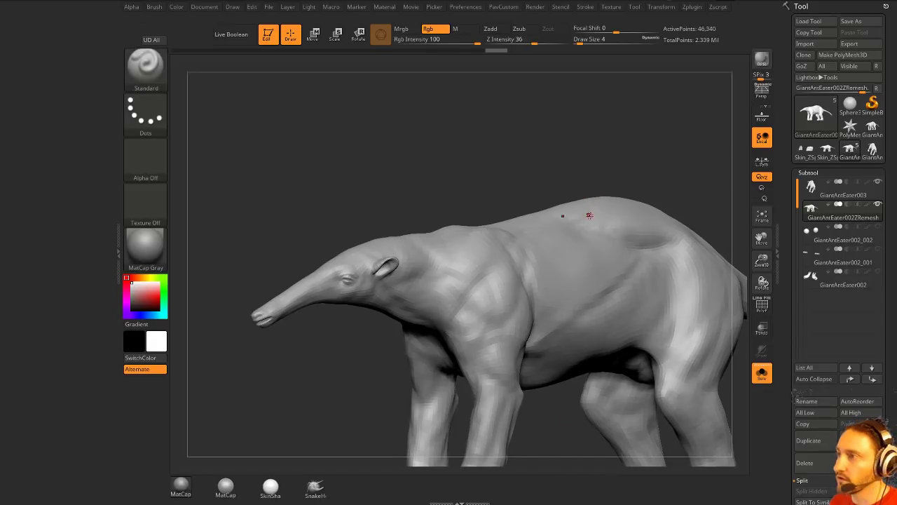
{"action": "key", "text": "space"}
{"action": "left_click", "coordinate": [569, 482]}
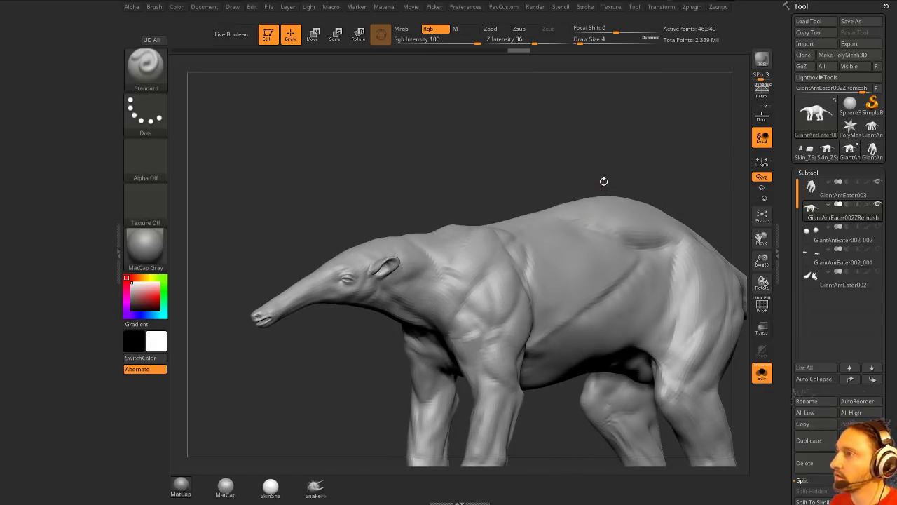
- Divide the remeshed body two more times, projecting the original's details after each division
{"action": "key", "text": "ctrl+d"}
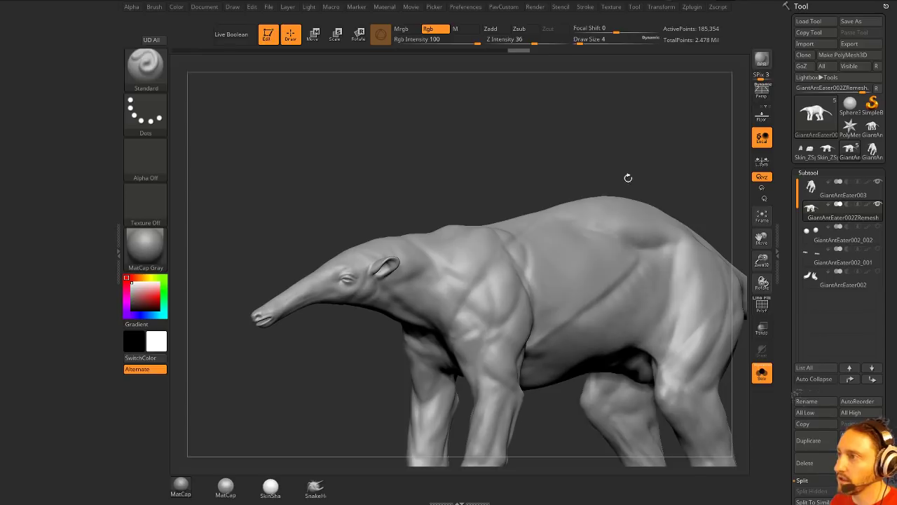
{"action": "key", "text": "space"}
{"action": "left_click", "coordinate": [604, 482]}
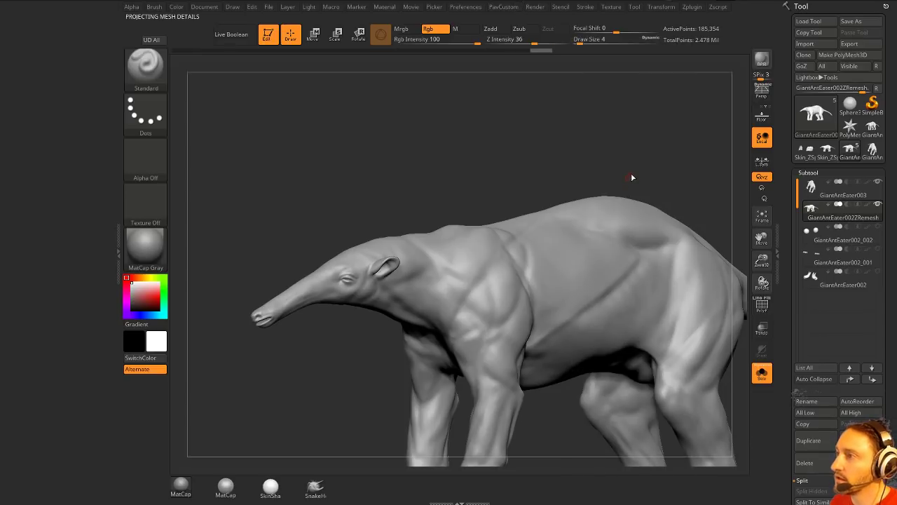
{"action": "key", "text": "ctrl+d"}
{"action": "key", "text": "space"}
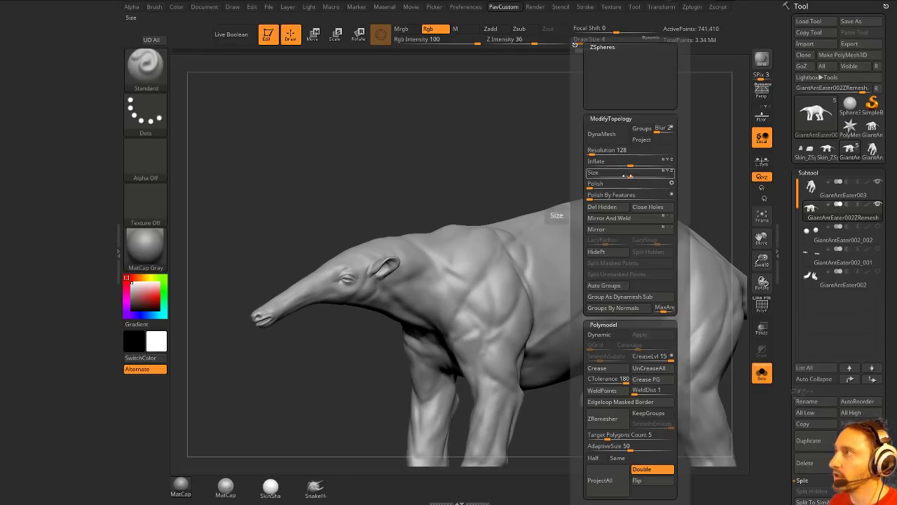
{"action": "left_click", "coordinate": [600, 480]}
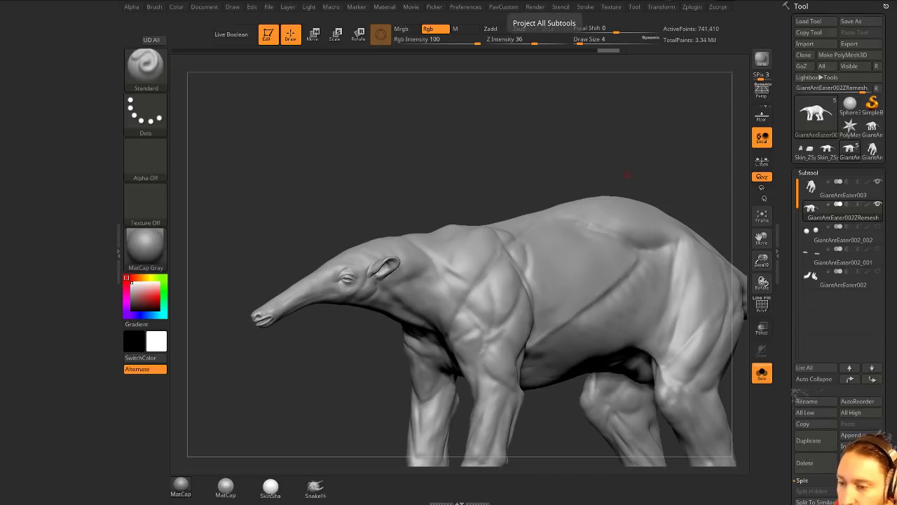
{"action": "left_click", "coordinate": [461, 9]}
{"action": "left_click", "coordinate": [484, 87]}
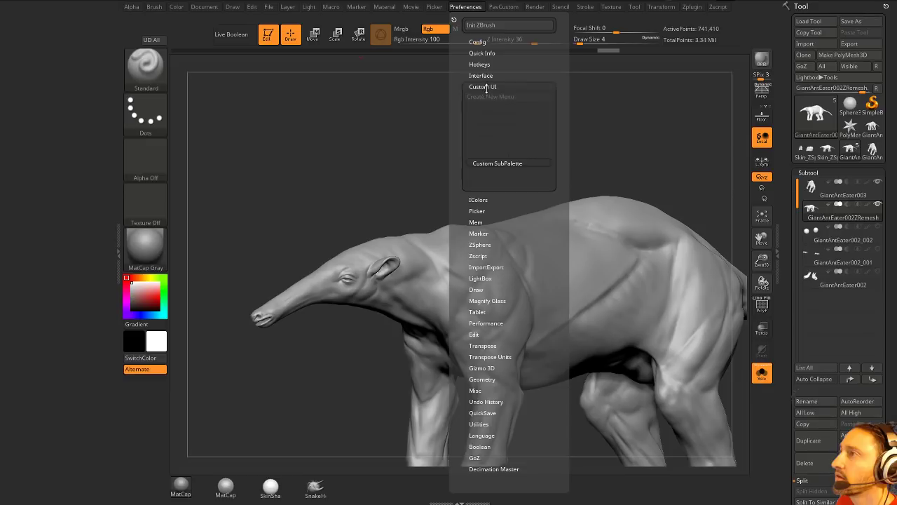
{"action": "left_click", "coordinate": [477, 87]}
{"action": "left_click", "coordinate": [478, 42]}
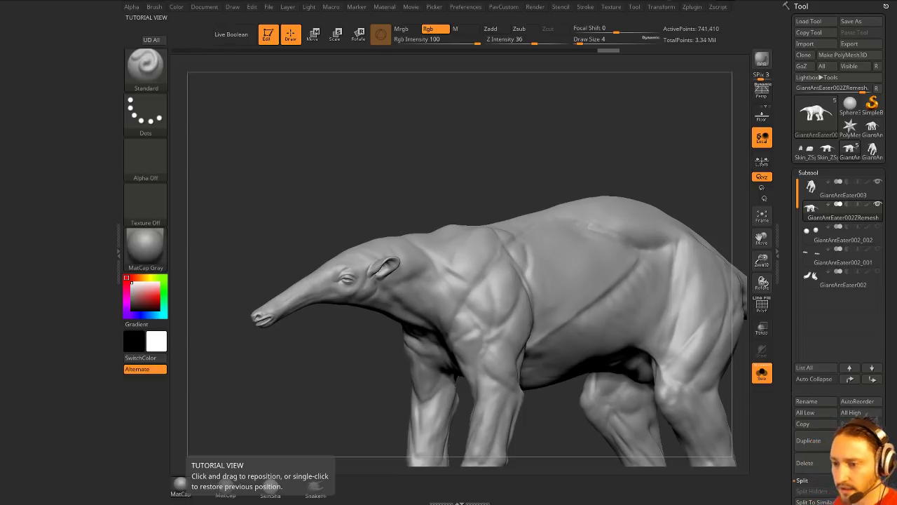
- Try flattening the shoulder muscle with the hPolish brush at draw size 25, then undo the strokes
{"action": "left_click_drag", "start_coordinate": [444, 150], "coordinate": [449, 153]}
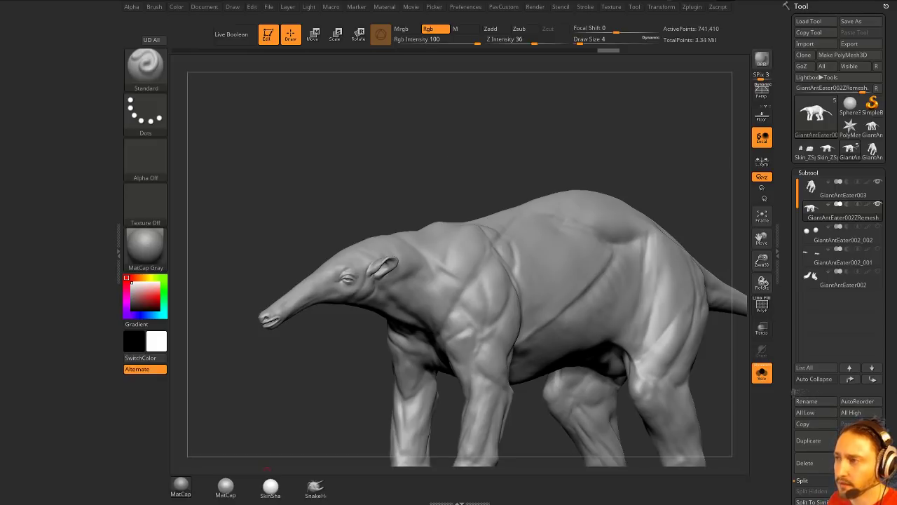
{"action": "left_click_drag", "start_coordinate": [424, 119], "coordinate": [422, 127]}
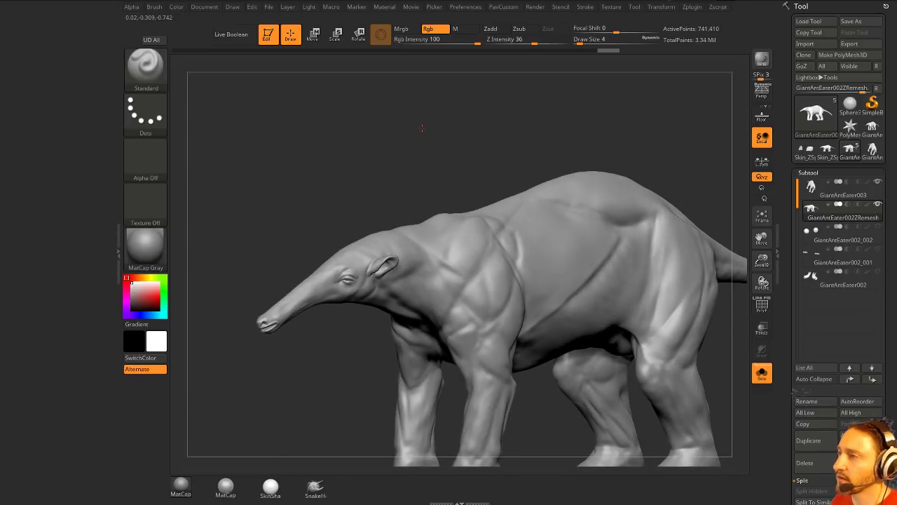
{"action": "key", "text": "b"}
{"action": "key", "text": "h"}
{"action": "key", "text": "p"}
{"action": "left_click_drag", "start_coordinate": [371, 171], "coordinate": [340, 208], "text": "alt"}
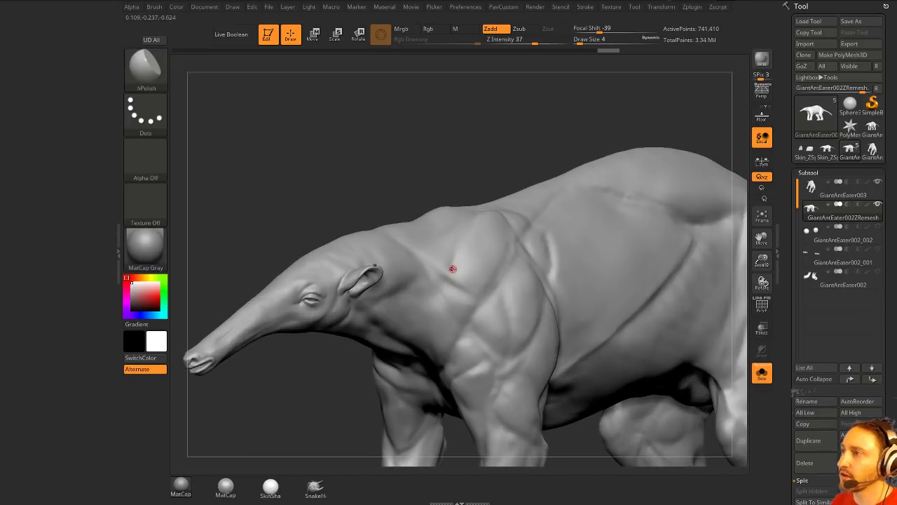
{"action": "key", "text": "s"}
{"action": "left_click_drag", "start_coordinate": [452, 268], "coordinate": [487, 261]}
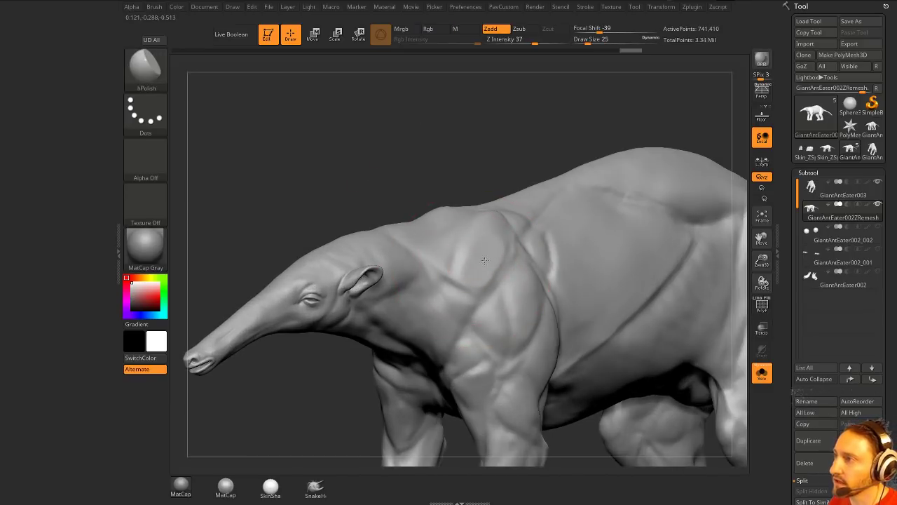
{"action": "left_click_drag", "start_coordinate": [539, 175], "coordinate": [541, 203]}
{"action": "key", "text": "ctrl+z"}
{"action": "key", "text": "ctrl+z"}
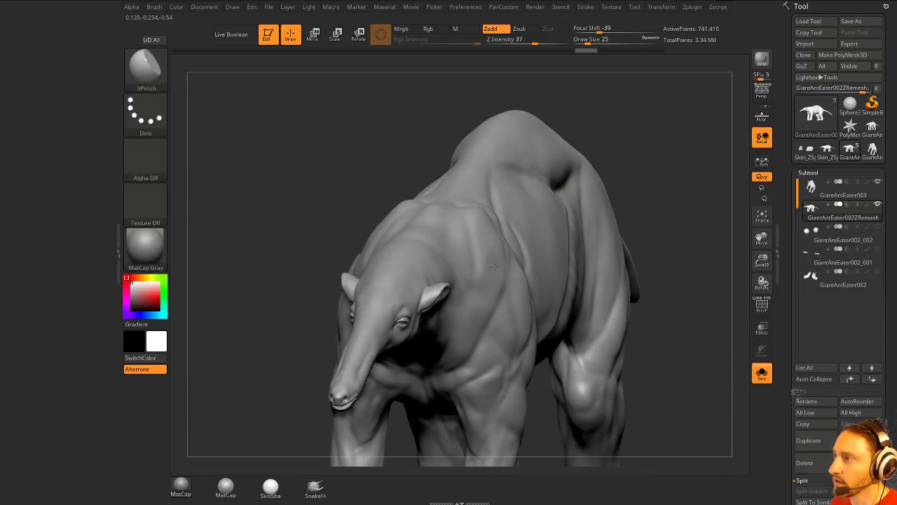
- Undo the remaining shoulder polishing and restore the fully projected, fourth-level body from the undo history
{"action": "left_click_drag", "start_coordinate": [705, 136], "coordinate": [670, 141]}
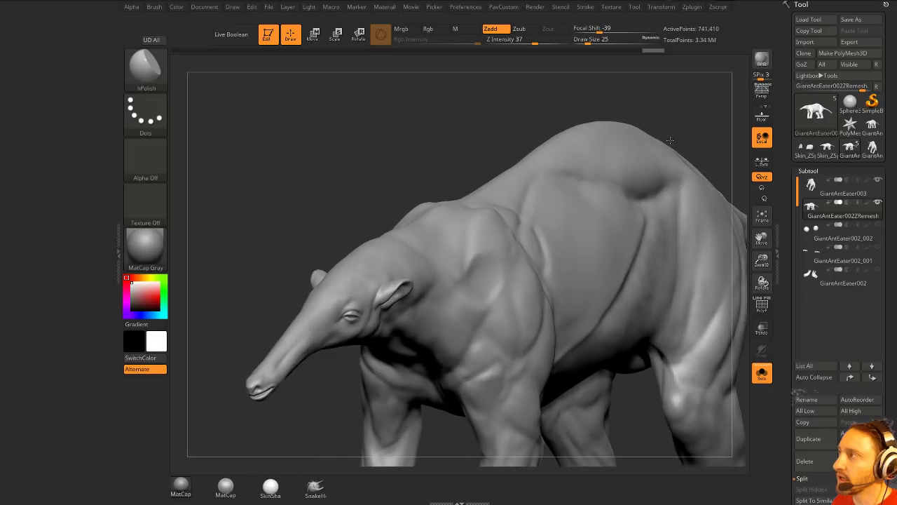
{"action": "key", "text": "ctrl+z"}
{"action": "key", "text": "ctrl+z"}
{"action": "key", "text": "ctrl+z"}
{"action": "left_click_drag", "start_coordinate": [528, 114], "coordinate": [441, 118]}
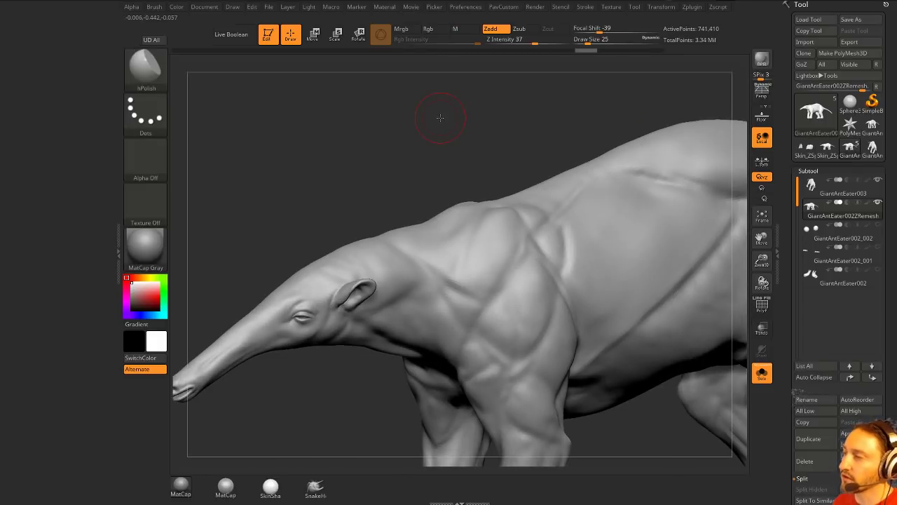
{"action": "left_click_drag", "start_coordinate": [326, 177], "coordinate": [378, 180]}
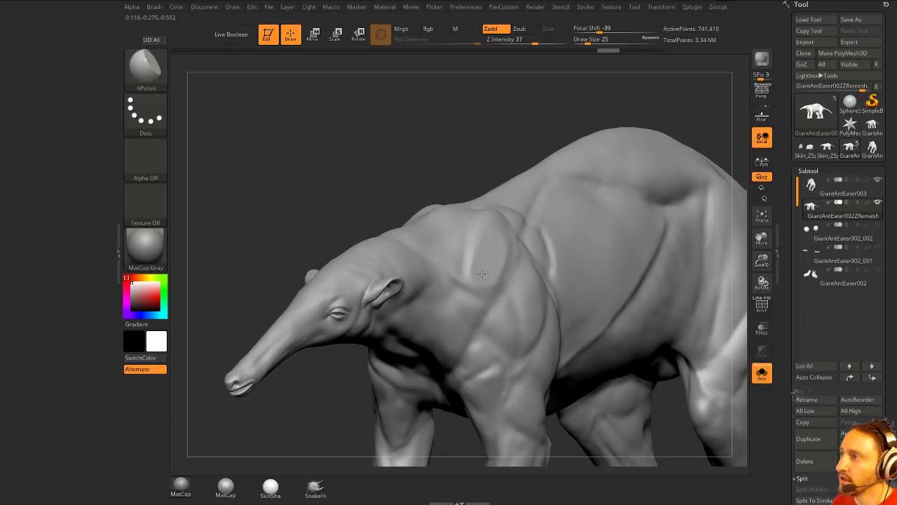
{"action": "mouse_move", "coordinate": [495, 206]}
{"action": "right_mouse_down"}
{"action": "mouse_move", "coordinate": [474, 162]}
{"action": "mouse_move", "coordinate": [470, 250]}
{"action": "right_mouse_up"}
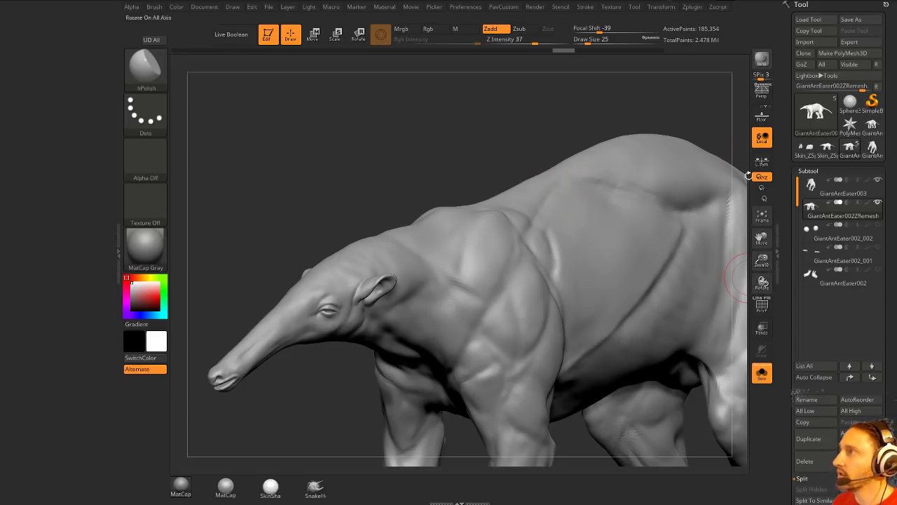
{"action": "left_click", "coordinate": [580, 52]}
- Select the Standard brush and switch to the Sphere3D tool
{"action": "mouse_move", "coordinate": [477, 118]}
{"action": "right_mouse_down", "text": "alt"}
{"action": "mouse_move", "coordinate": [461, 130]}
{"action": "mouse_move", "coordinate": [481, 104]}
{"action": "right_mouse_up", "text": "alt"}
{"action": "key", "text": "b"}
{"action": "key", "text": "s"}
{"action": "key", "text": "t"}
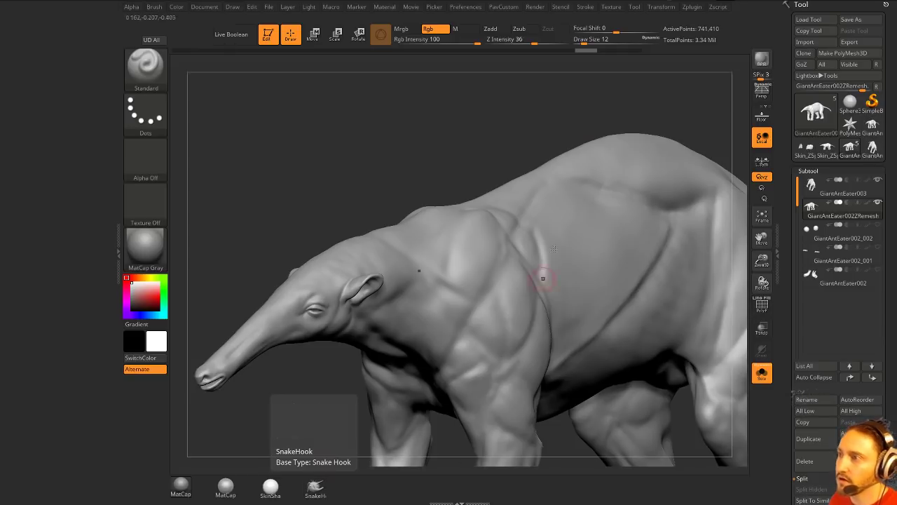
{"action": "left_click", "coordinate": [849, 104]}
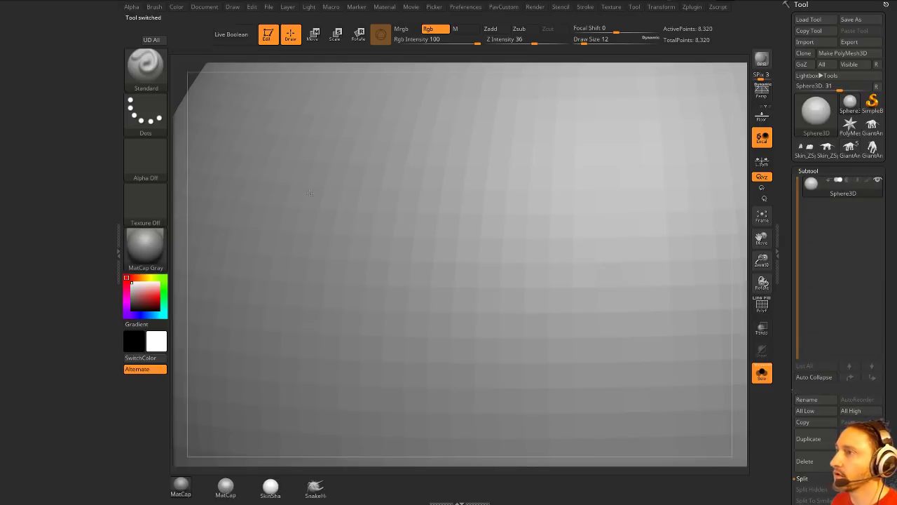
- Display the sphere's wireframe and convert the sphere to a PolyMesh3D
{"action": "left_click_drag", "start_coordinate": [175, 68], "coordinate": [362, 166], "text": "alt"}
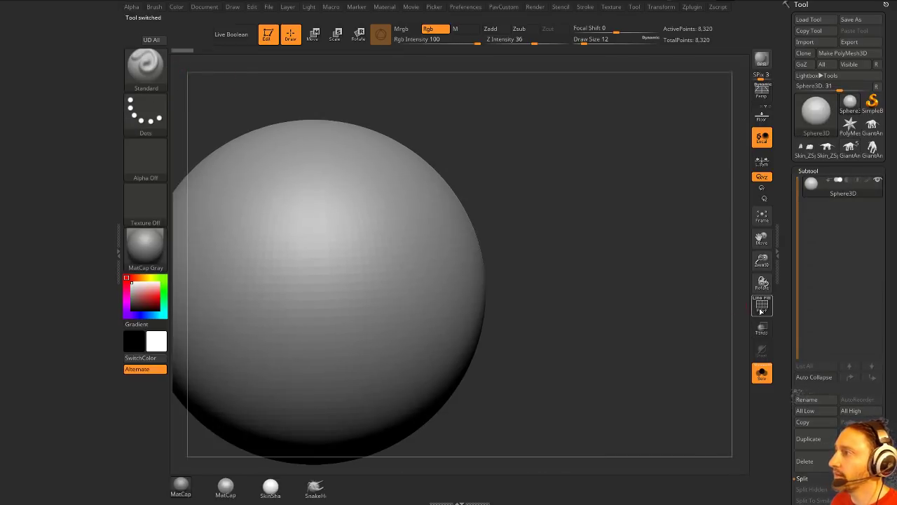
{"action": "left_click", "coordinate": [762, 311]}
{"action": "mouse_move", "coordinate": [700, 287]}
{"action": "left_mouse_down", "text": "alt"}
{"action": "mouse_move", "coordinate": [670, 266]}
{"action": "mouse_move", "coordinate": [703, 274]}
{"action": "left_mouse_up", "text": "alt"}
{"action": "left_click_drag", "start_coordinate": [702, 274], "coordinate": [682, 278]}
{"action": "left_click_drag", "start_coordinate": [631, 229], "coordinate": [575, 219]}
{"action": "left_click", "coordinate": [842, 53]}
- Set the DynaMesh resolution to 80 and apply DynaMesh to the sphere
{"action": "key", "text": "space"}
{"action": "left_click", "coordinate": [564, 150]}
{"action": "type", "text": "80"}
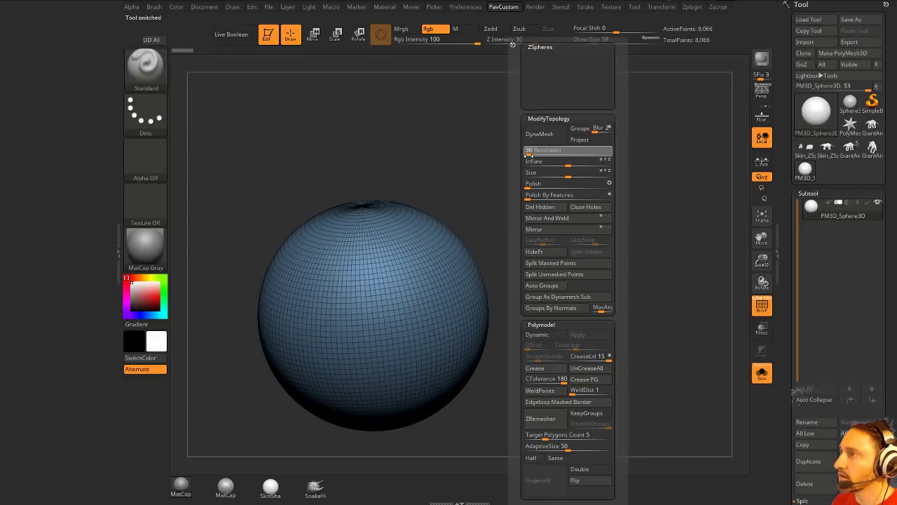
{"action": "key", "text": "Return"}
{"action": "left_click", "coordinate": [544, 134]}
{"action": "left_click_drag", "start_coordinate": [578, 247], "coordinate": [555, 239], "text": "alt"}
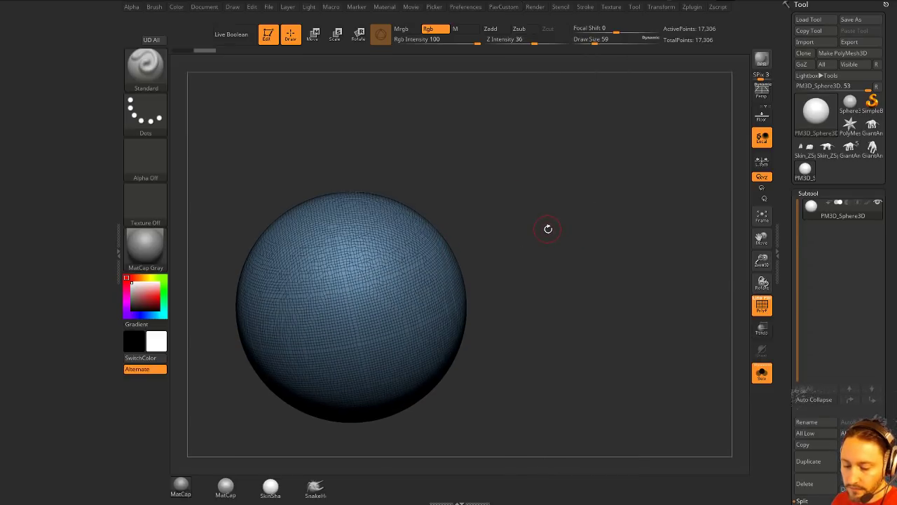
- Insert a subtractive Cylinder32 from the IMM primitives brush on the sphere's side and push it partly into the surface
{"action": "key", "text": "1"}
{"action": "key", "text": "m"}
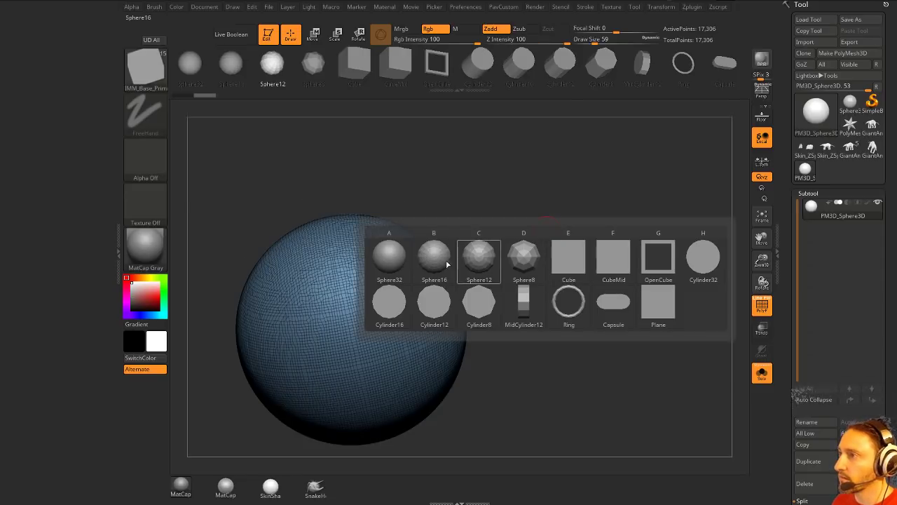
{"action": "left_click", "coordinate": [703, 256]}
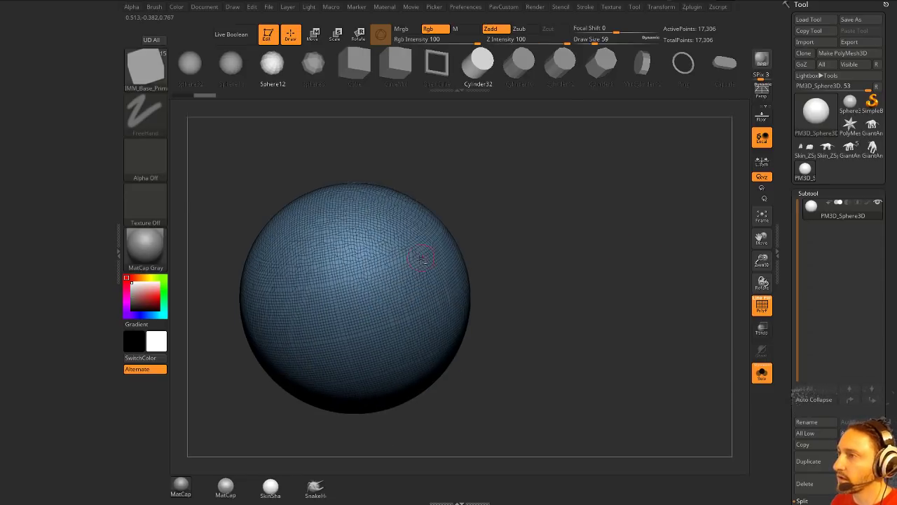
{"action": "left_click_drag", "start_coordinate": [421, 260], "coordinate": [535, 250]}
{"action": "key", "text": "w"}
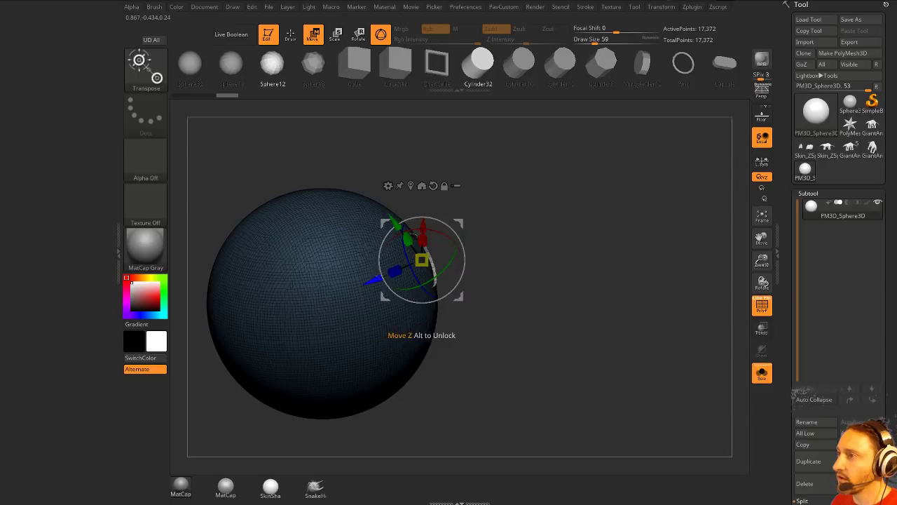
{"action": "left_click_drag", "start_coordinate": [375, 280], "coordinate": [394, 271]}
- Remesh the DynaMesh sphere so the inserted cylinder cuts a round hole
{"action": "key", "text": "q"}
{"action": "mouse_move", "coordinate": [545, 242]}
{"action": "left_mouse_down"}
{"action": "mouse_move", "coordinate": [565, 239]}
{"action": "mouse_move", "coordinate": [583, 196]}
{"action": "mouse_move", "coordinate": [604, 219]}
{"action": "left_mouse_up"}
{"action": "left_click_drag", "start_coordinate": [645, 248], "coordinate": [522, 247]}
{"action": "left_click_drag", "start_coordinate": [661, 219], "coordinate": [598, 250], "text": "alt"}
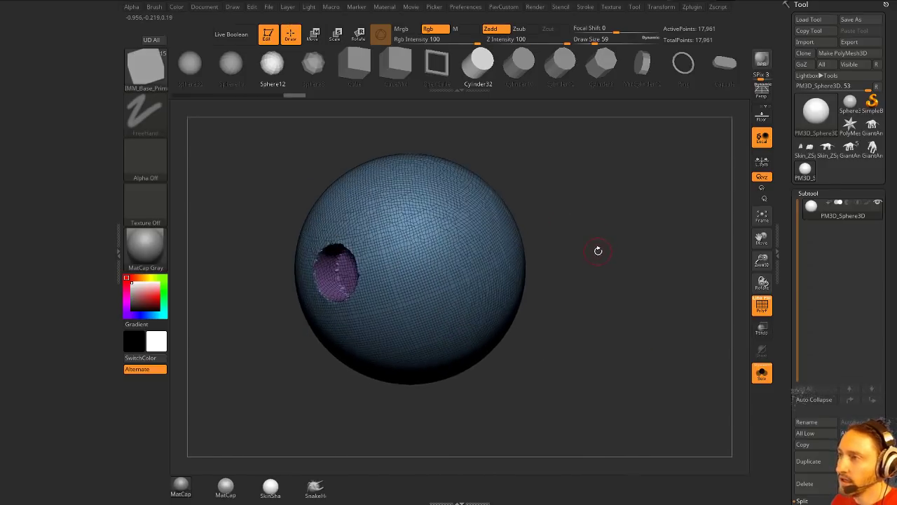
- Insert a second subtractive Cylinder32 beside the first hole and push it partly into the sphere
{"action": "key", "text": "m"}
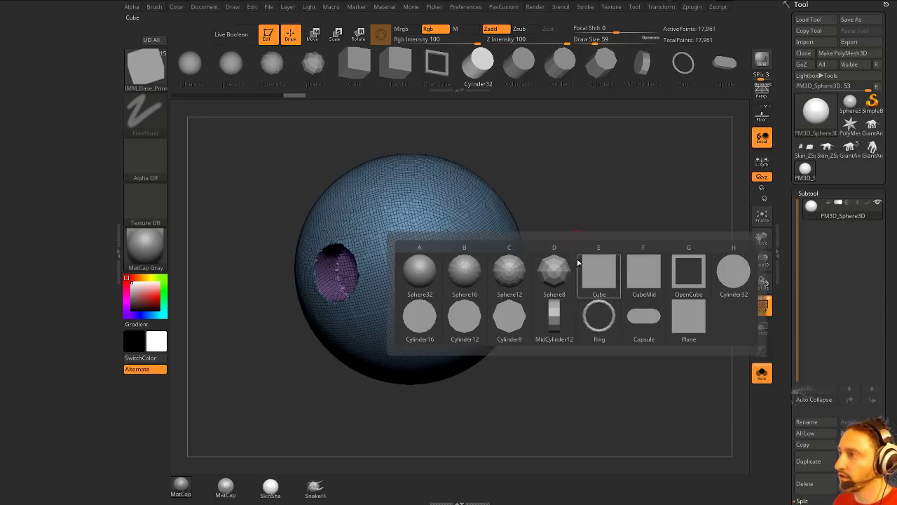
{"action": "left_click", "coordinate": [731, 280]}
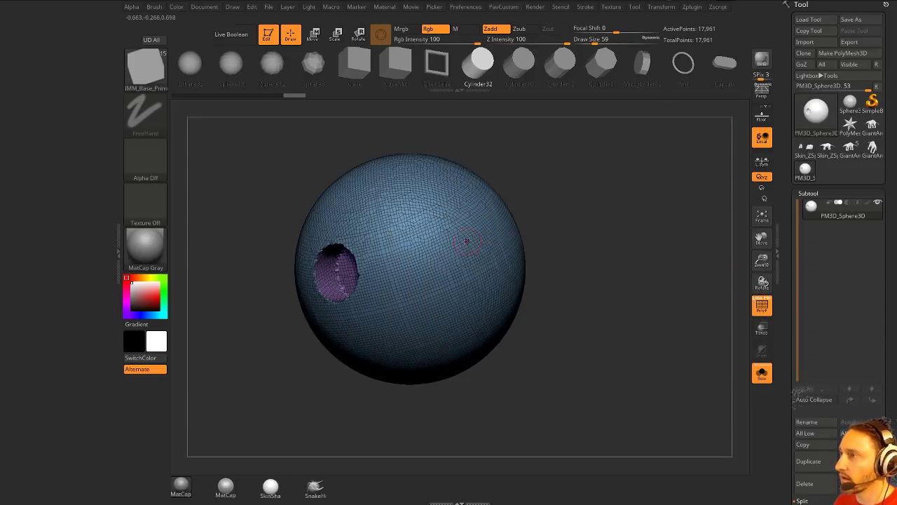
{"action": "left_click_drag", "start_coordinate": [468, 241], "coordinate": [480, 219]}
{"action": "left_click_drag", "start_coordinate": [564, 230], "coordinate": [634, 219]}
{"action": "left_click_drag", "start_coordinate": [501, 247], "coordinate": [478, 257]}
{"action": "key", "text": "q"}
{"action": "left_click_drag", "start_coordinate": [636, 257], "coordinate": [611, 264]}
- Split the unmasked cylinder into its own subtool and make it the active subtool
{"action": "key", "text": "3"}
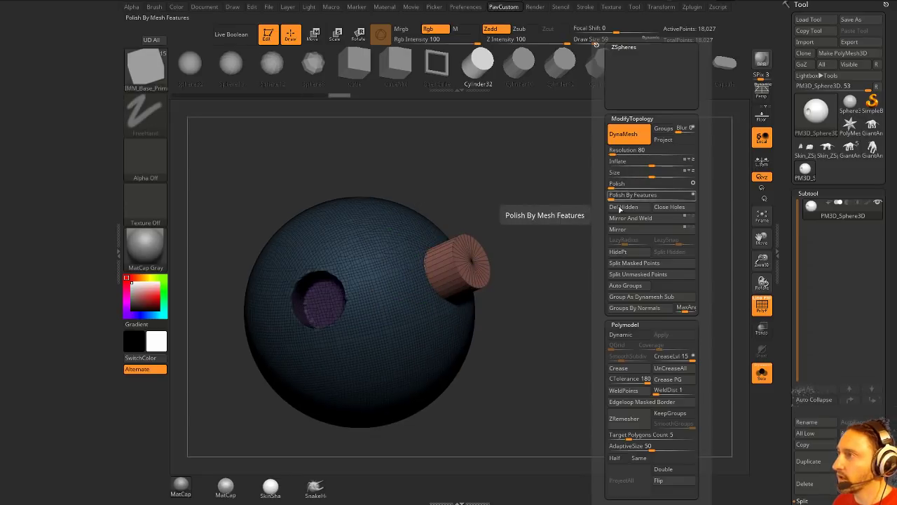
{"action": "left_click", "coordinate": [639, 274]}
{"action": "mouse_move", "coordinate": [555, 300]}
{"action": "left_mouse_down"}
{"action": "mouse_move", "coordinate": [587, 302]}
{"action": "mouse_move", "coordinate": [586, 281]}
{"action": "mouse_move", "coordinate": [584, 288]}
{"action": "mouse_move", "coordinate": [547, 271]}
{"action": "left_mouse_up"}
{"action": "left_click", "coordinate": [762, 372]}
{"action": "left_click", "coordinate": [465, 286], "text": "alt"}
- Turn on transparency and reposition the separate cylinder where it enters the sphere
{"action": "key", "text": "w"}
{"action": "left_click", "coordinate": [762, 330]}
{"action": "left_click_drag", "start_coordinate": [484, 292], "coordinate": [475, 295]}
{"action": "mouse_move", "coordinate": [550, 286]}
{"action": "left_mouse_down"}
{"action": "mouse_move", "coordinate": [505, 288]}
{"action": "mouse_move", "coordinate": [554, 278]}
{"action": "left_mouse_up"}
{"action": "mouse_move", "coordinate": [487, 385]}
{"action": "left_mouse_down", "text": "ctrl"}
{"action": "mouse_move", "coordinate": [411, 264]}
{"action": "mouse_move", "coordinate": [414, 384]}
{"action": "left_mouse_up", "text": "ctrl"}
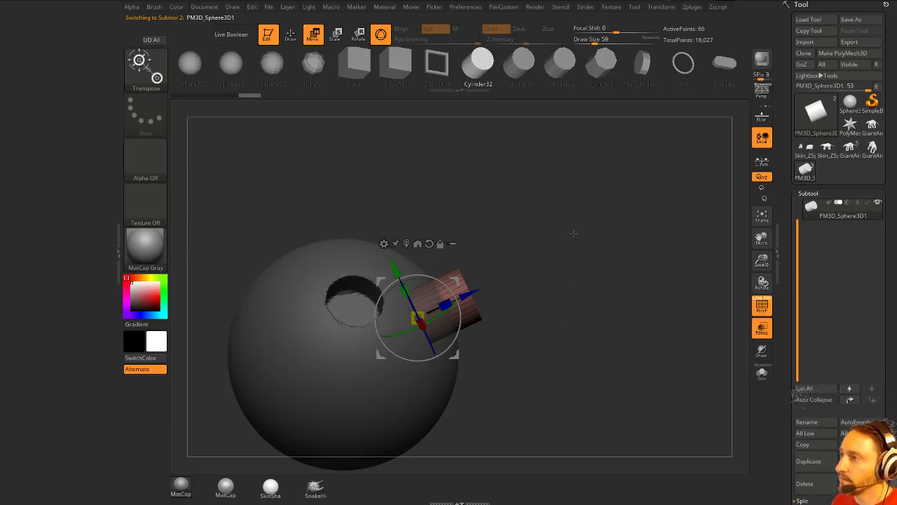
{"action": "left_click_drag", "start_coordinate": [571, 239], "coordinate": [558, 267]}
{"action": "left_click_drag", "start_coordinate": [420, 317], "coordinate": [417, 319]}
{"action": "left_click_drag", "start_coordinate": [536, 242], "coordinate": [557, 260], "text": "ctrl"}
{"action": "key", "text": "q"}
{"action": "mouse_move", "coordinate": [616, 234]}
{"action": "left_mouse_down"}
{"action": "mouse_move", "coordinate": [574, 259]}
{"action": "mouse_move", "coordinate": [595, 284]}
{"action": "left_mouse_up"}
{"action": "left_click_drag", "start_coordinate": [474, 328], "coordinate": [491, 298], "text": "alt"}
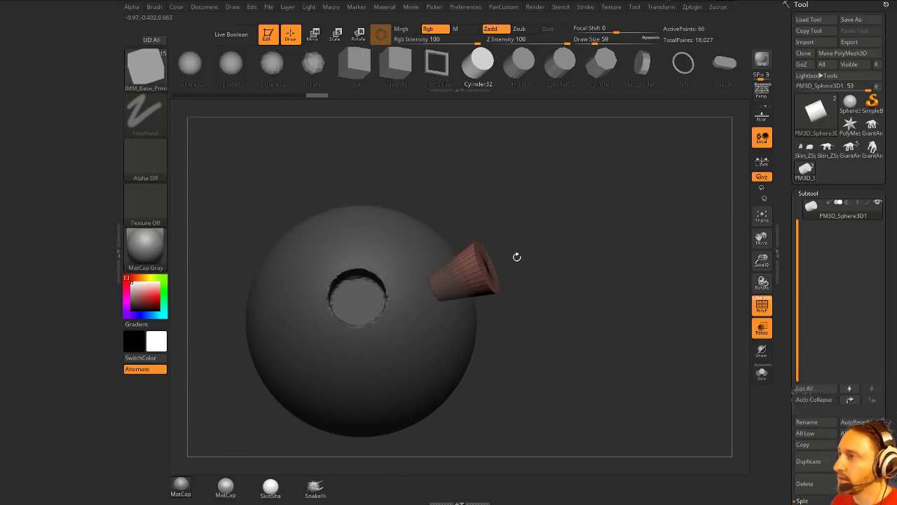
- Preview the cylinder as a Live Boolean subtraction from the sphere, with transparency and wireframe off
{"action": "left_click_drag", "start_coordinate": [516, 256], "coordinate": [593, 301]}
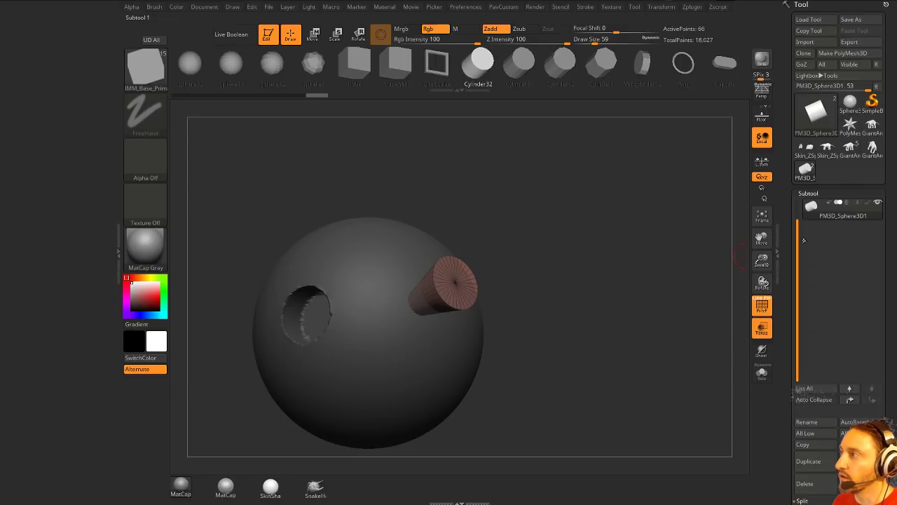
{"action": "left_click_drag", "start_coordinate": [798, 237], "coordinate": [775, 209]}
{"action": "left_click", "coordinate": [231, 33]}
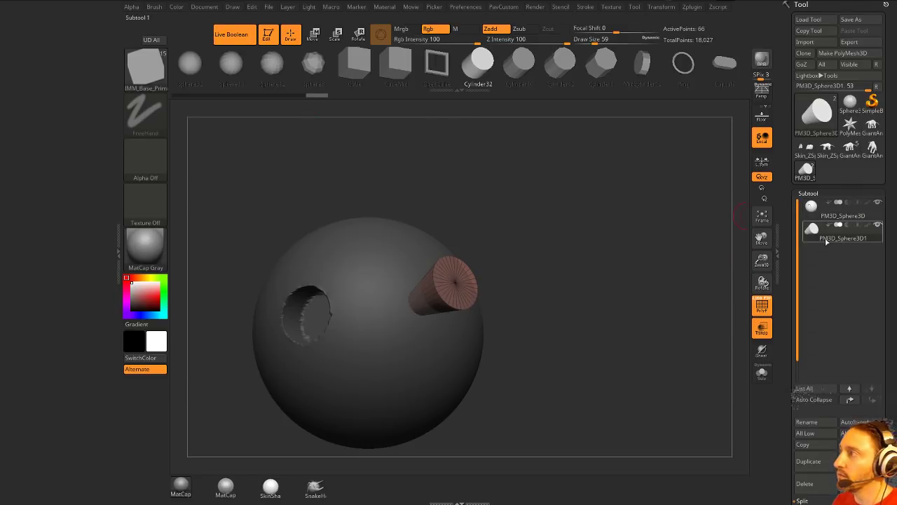
{"action": "left_click", "coordinate": [764, 326]}
{"action": "left_click", "coordinate": [762, 305]}
{"action": "left_click_drag", "start_coordinate": [687, 289], "coordinate": [637, 297]}
- Move and scale the subtractive cylinder to adjust the hole in the Live Boolean preview
{"action": "key", "text": "w"}
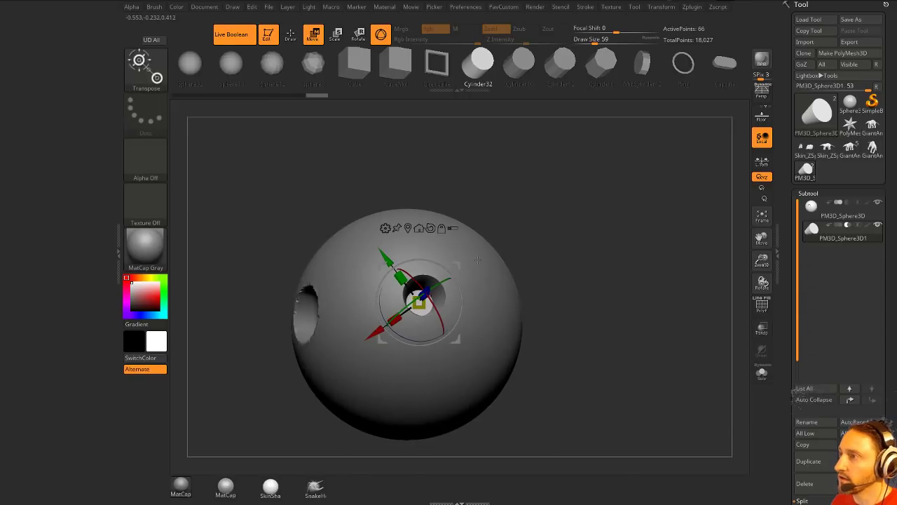
{"action": "left_click_drag", "start_coordinate": [530, 280], "coordinate": [551, 274]}
{"action": "mouse_move", "coordinate": [421, 378]}
{"action": "left_mouse_down"}
{"action": "mouse_move", "coordinate": [423, 370]}
{"action": "mouse_move", "coordinate": [410, 370]}
{"action": "mouse_move", "coordinate": [420, 378]}
{"action": "left_mouse_up"}
{"action": "left_click_drag", "start_coordinate": [485, 295], "coordinate": [500, 297]}
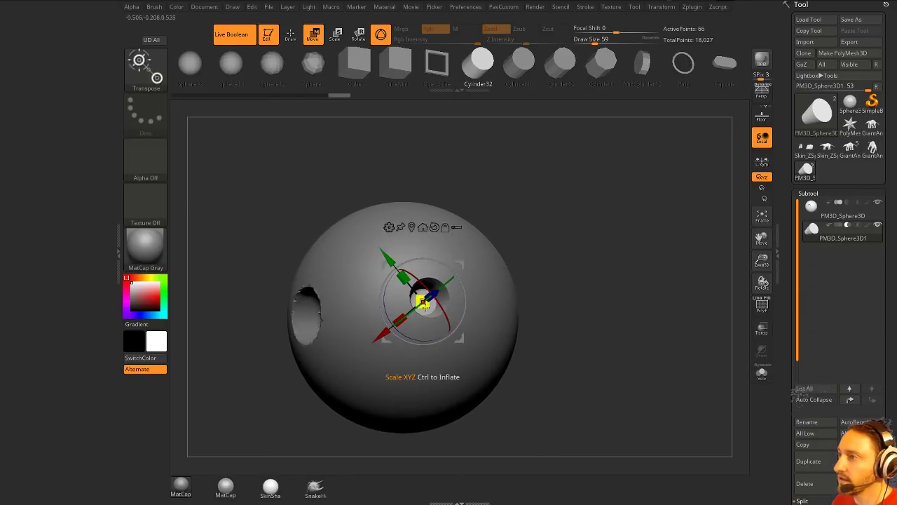
{"action": "mouse_move", "coordinate": [426, 304]}
{"action": "left_mouse_down"}
{"action": "mouse_move", "coordinate": [432, 283]}
{"action": "mouse_move", "coordinate": [427, 316]}
{"action": "left_mouse_up"}
{"action": "key", "text": "q"}
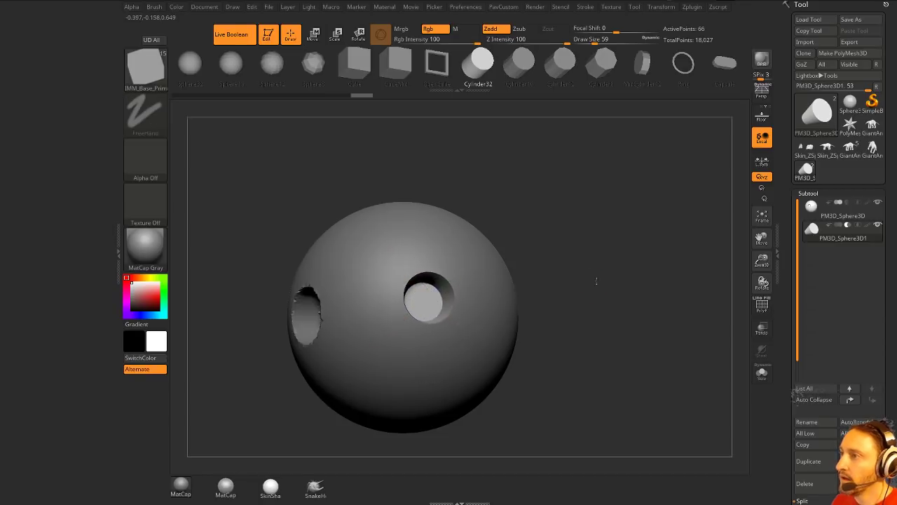
{"action": "left_click_drag", "start_coordinate": [597, 280], "coordinate": [606, 293]}
- Turn off Live Boolean and make the sphere the active subtool
{"action": "left_click", "coordinate": [231, 33]}
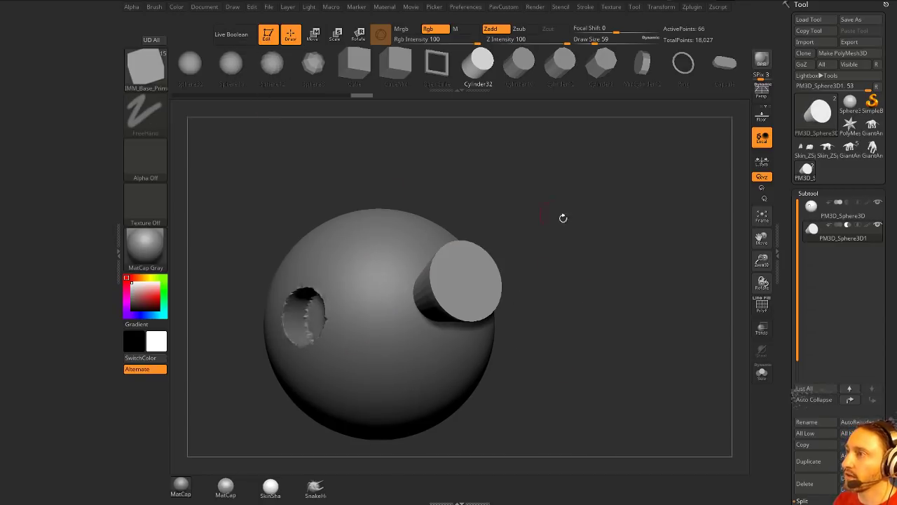
{"action": "left_click_drag", "start_coordinate": [560, 216], "coordinate": [615, 250]}
{"action": "left_click", "coordinate": [839, 213]}
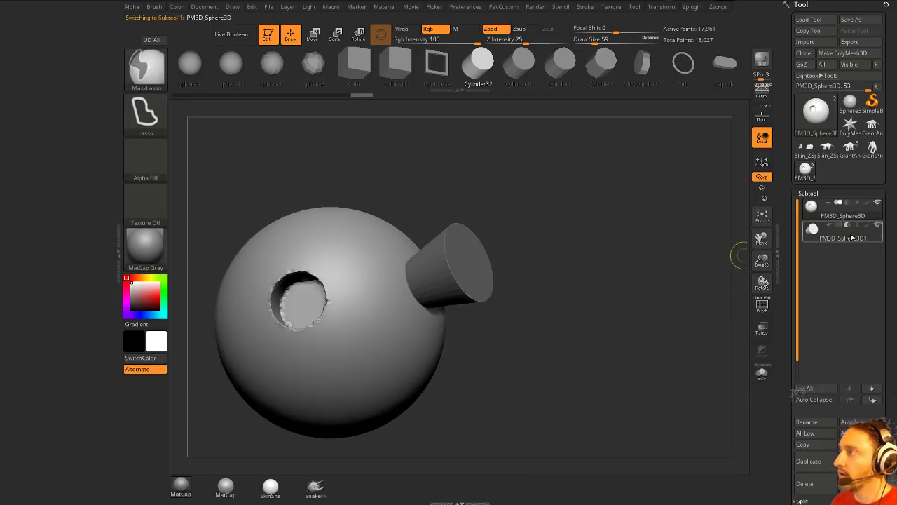
{"action": "mouse_move", "coordinate": [845, 225]}
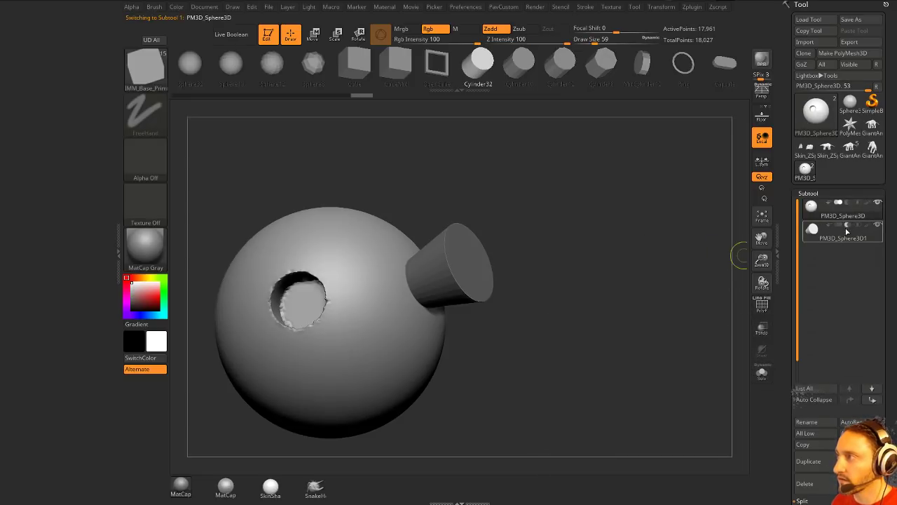
- Undo the cylinder's split with the wireframe displayed, and remesh the sphere to cut the second hole
{"action": "left_click", "coordinate": [762, 306]}
{"action": "key", "text": "ctrl+z"}
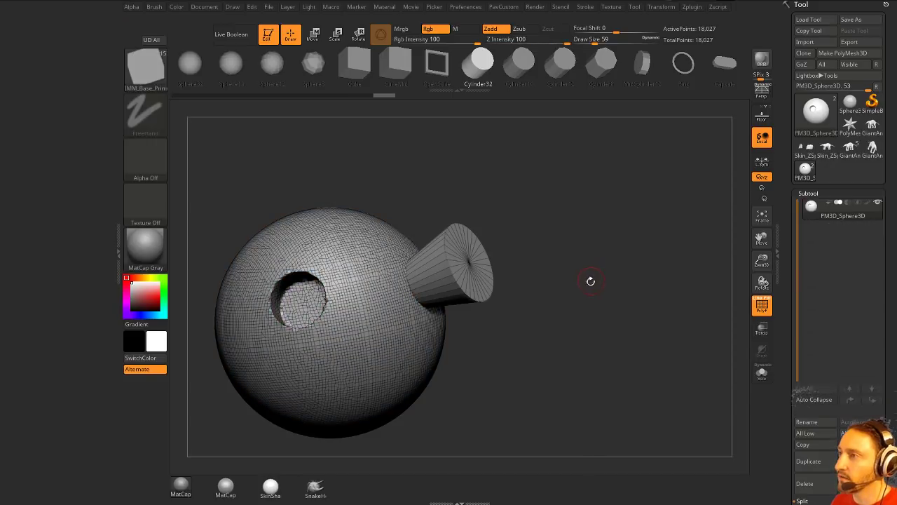
{"action": "left_click_drag", "start_coordinate": [612, 214], "coordinate": [662, 324], "text": "ctrl"}
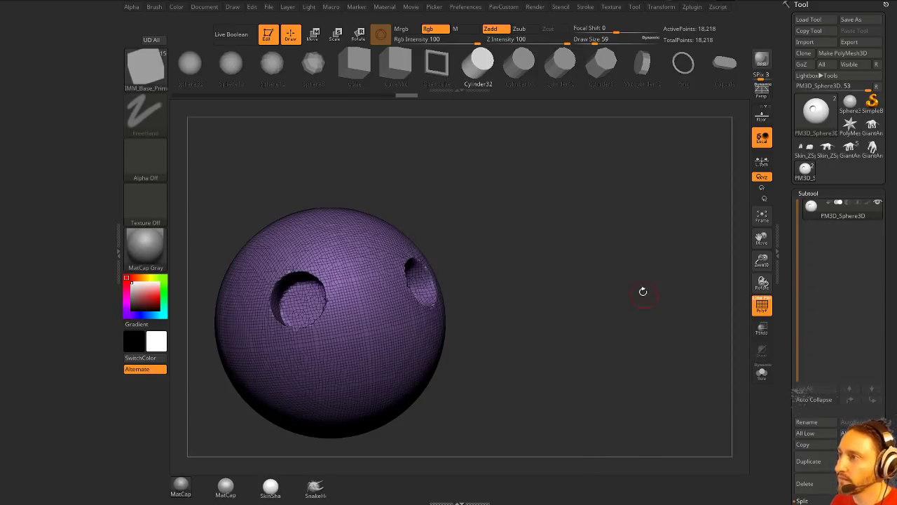
{"action": "mouse_move", "coordinate": [643, 293]}
{"action": "left_mouse_down"}
{"action": "mouse_move", "coordinate": [583, 289]}
{"action": "mouse_move", "coordinate": [629, 298]}
{"action": "mouse_move", "coordinate": [602, 266]}
{"action": "mouse_move", "coordinate": [613, 253]}
{"action": "left_mouse_up"}
- Insert a Cylinder32 as an additive primitive on an uncut side of the sphere
{"action": "key", "text": "b"}
{"action": "key", "text": "i"}
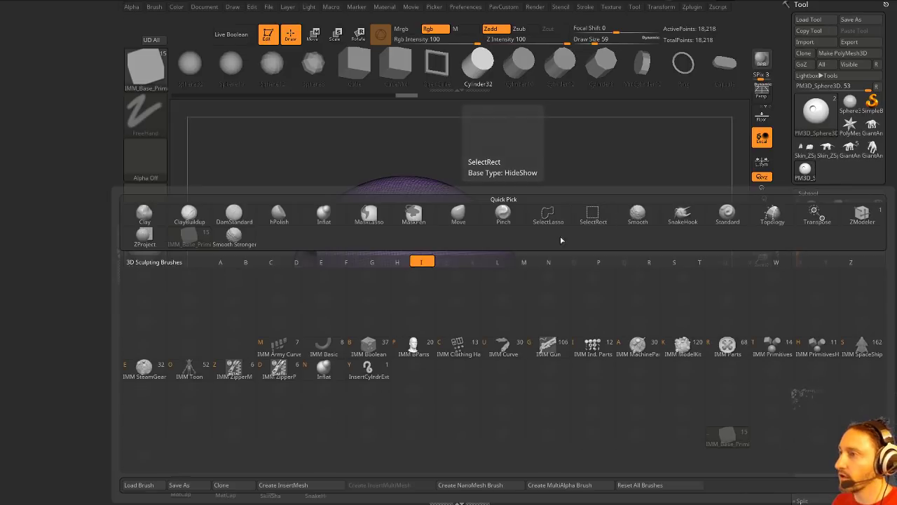
{"action": "key", "text": "m"}
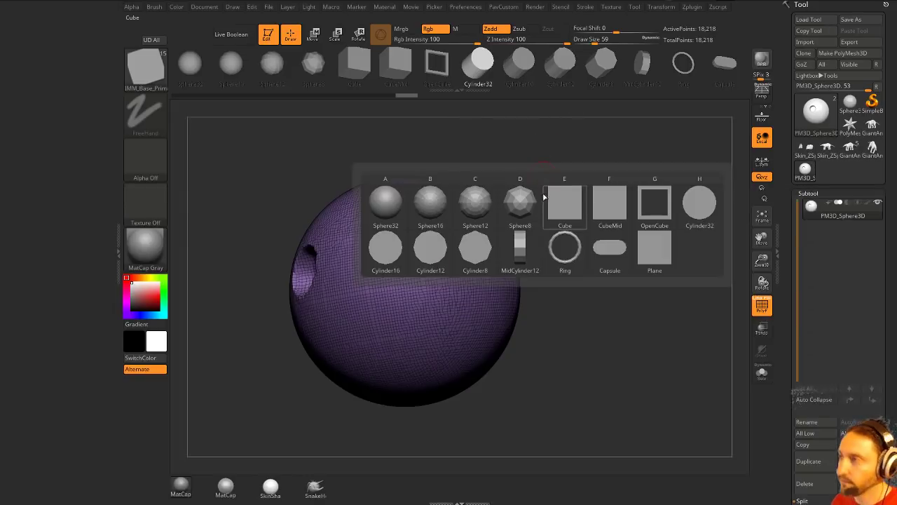
{"action": "left_click_drag", "start_coordinate": [683, 232], "coordinate": [637, 241]}
{"action": "left_click_drag", "start_coordinate": [637, 241], "coordinate": [615, 281], "text": "alt"}
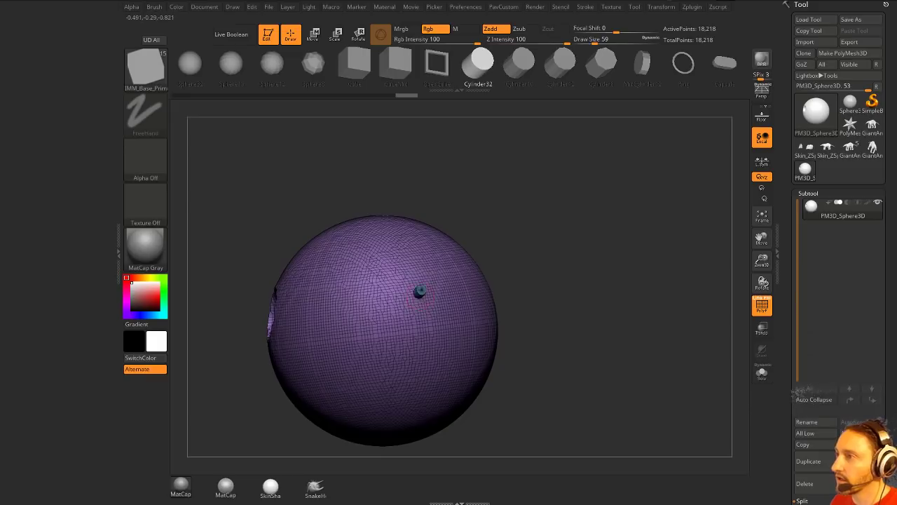
{"action": "left_click_drag", "start_coordinate": [419, 292], "coordinate": [455, 302]}
{"action": "left_click_drag", "start_coordinate": [543, 282], "coordinate": [610, 266]}
- Push the newly inserted cylinder deeper into the sphere
{"action": "key", "text": "1"}
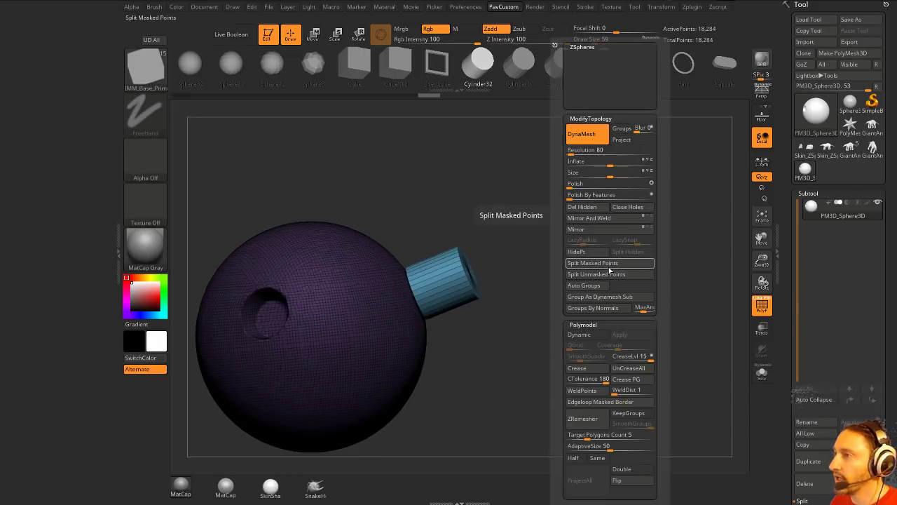
{"action": "key", "text": "w"}
{"action": "left_click_drag", "start_coordinate": [470, 273], "coordinate": [463, 276]}
{"action": "key", "text": "q"}
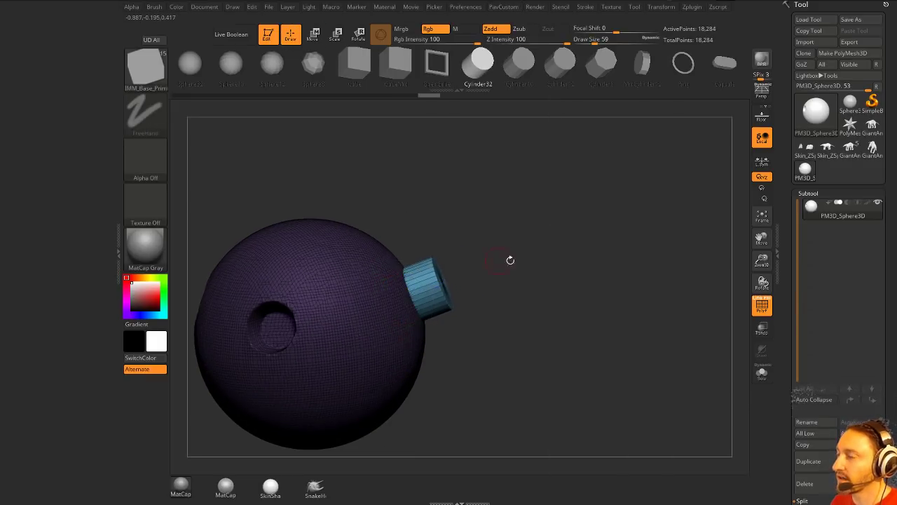
- Remesh the sphere with the additive cylinder, then undo the merge
{"action": "mouse_move", "coordinate": [509, 259]}
{"action": "left_mouse_down"}
{"action": "mouse_move", "coordinate": [523, 280]}
{"action": "mouse_move", "coordinate": [597, 226]}
{"action": "left_mouse_up"}
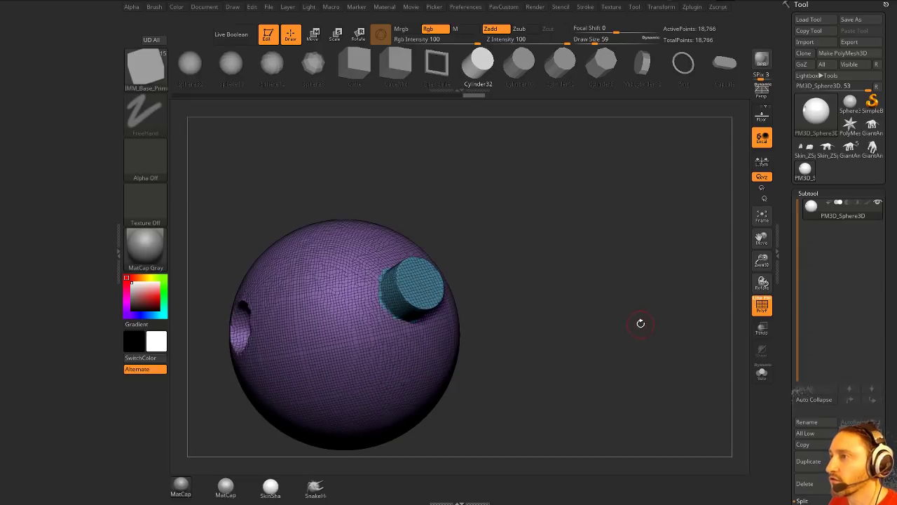
{"action": "mouse_move", "coordinate": [639, 319]}
{"action": "left_mouse_down"}
{"action": "mouse_move", "coordinate": [595, 298]}
{"action": "mouse_move", "coordinate": [630, 296]}
{"action": "mouse_move", "coordinate": [616, 289]}
{"action": "left_mouse_up"}
{"action": "left_click", "coordinate": [629, 295], "text": "ctrl"}
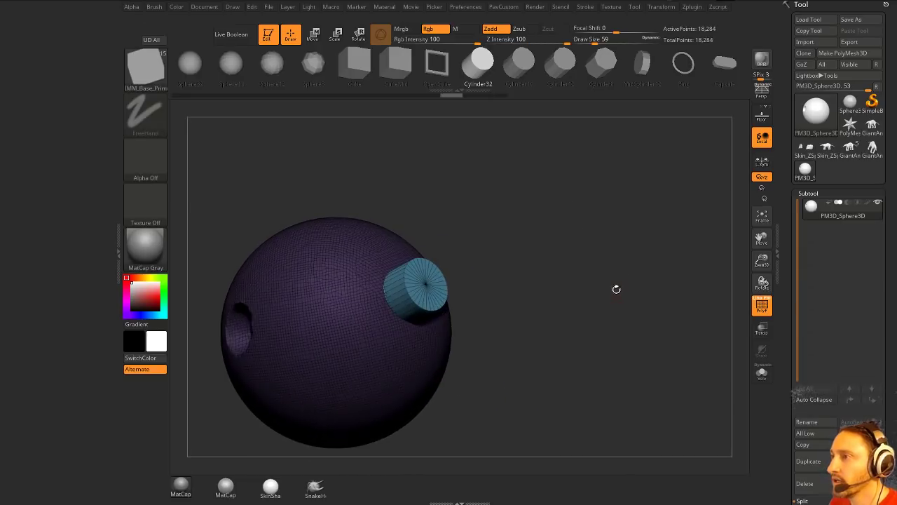
- Mark the cylinder's polygroup as a DynaMesh Sub, clear the mask and remesh to cut another hole in the sphere
{"action": "scroll", "coordinate": [820, 294], "scroll_direction": "down", "scroll_amount": 10}
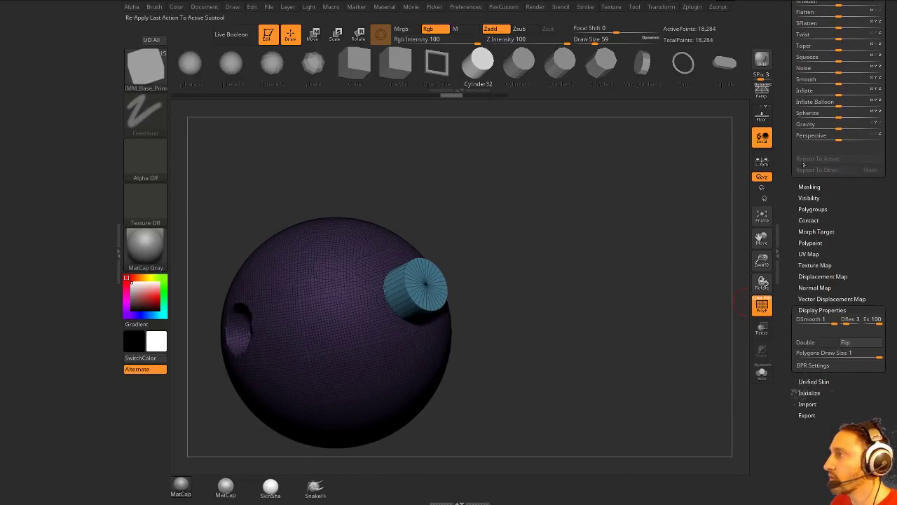
{"action": "left_click", "coordinate": [821, 310], "text": "shift"}
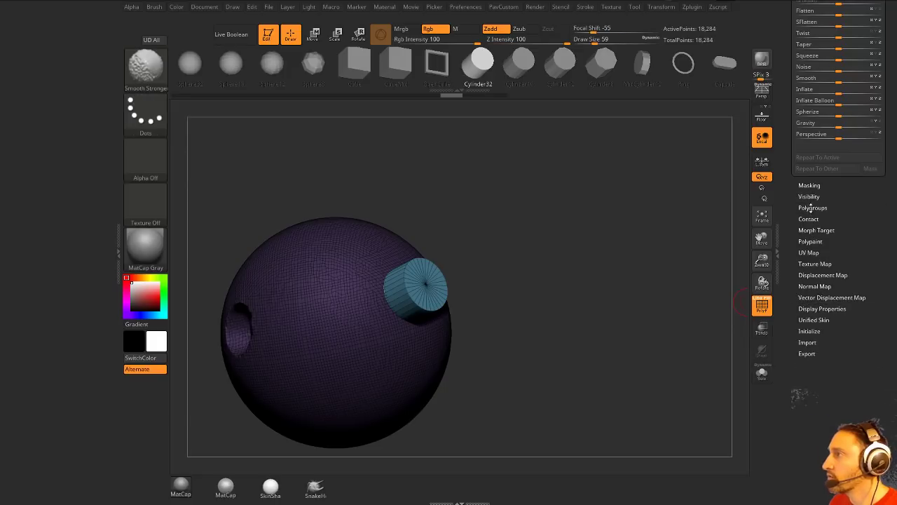
{"action": "left_click", "coordinate": [812, 207]}
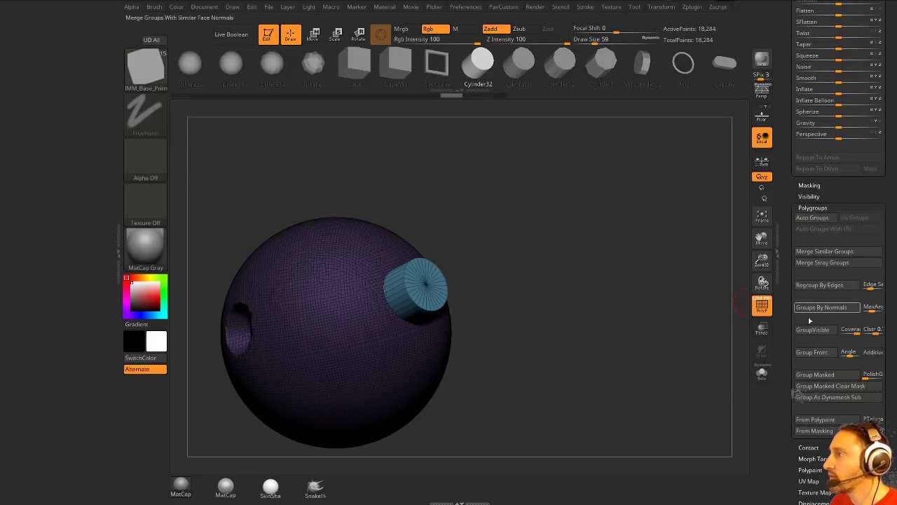
{"action": "left_click", "coordinate": [823, 400]}
{"action": "left_click_drag", "start_coordinate": [594, 216], "coordinate": [661, 327], "text": "ctrl"}
{"action": "left_click_drag", "start_coordinate": [653, 273], "coordinate": [711, 271], "text": "ctrl"}
- Examine the DynaMesh resolution and boolean options in the Geometry settings
{"action": "left_click_drag", "start_coordinate": [788, 248], "coordinate": [788, 326]}
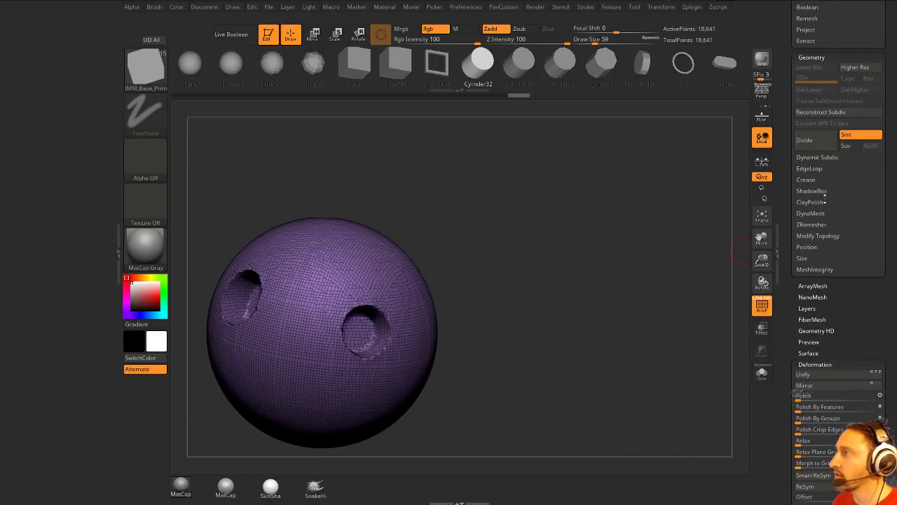
{"action": "left_click", "coordinate": [813, 213]}
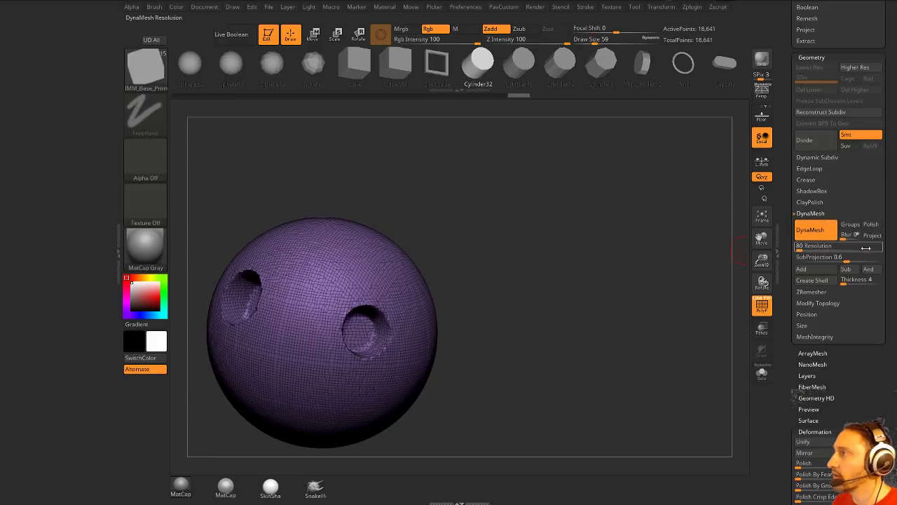
{"action": "left_click_drag", "start_coordinate": [784, 237], "coordinate": [783, 392]}
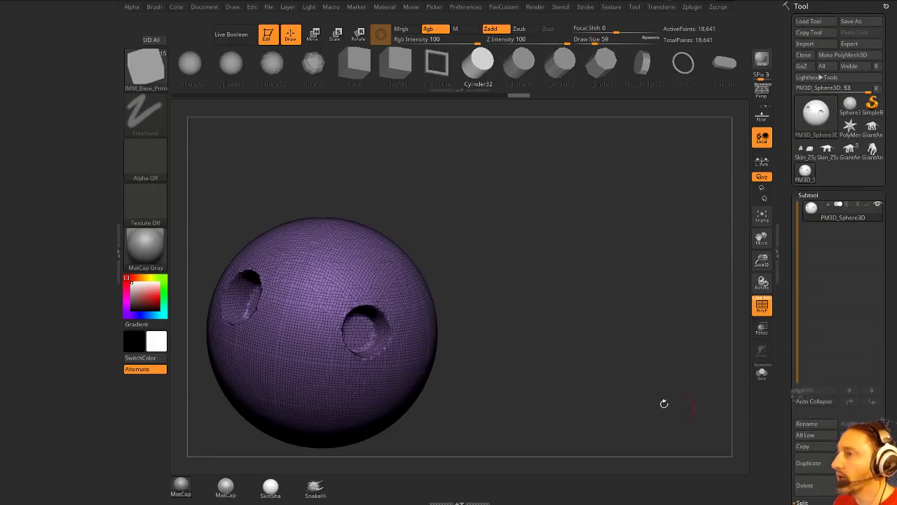
{"action": "left_click_drag", "start_coordinate": [502, 254], "coordinate": [555, 247], "text": "alt"}
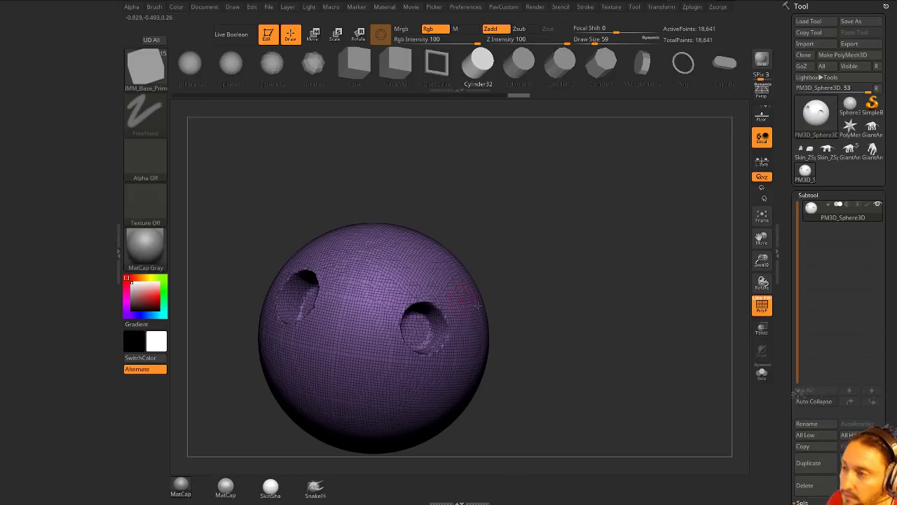
{"action": "key", "text": "space"}
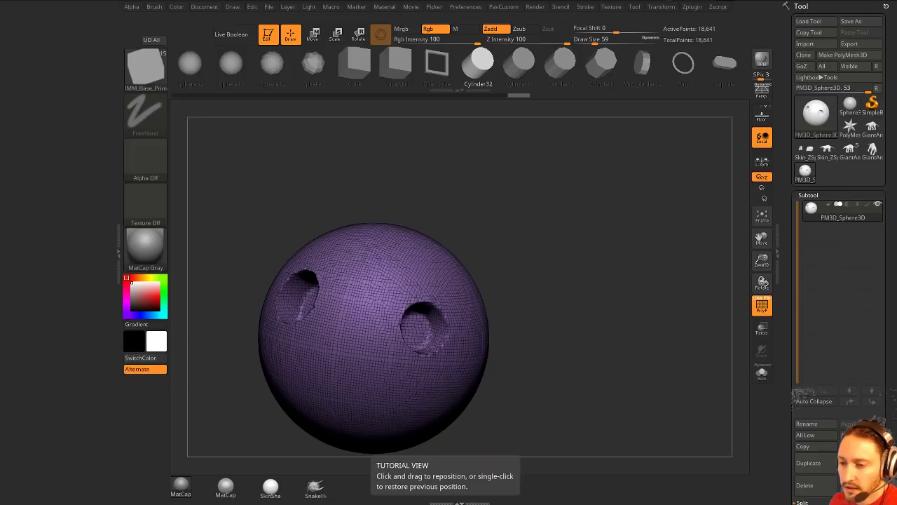
{"action": "mouse_move", "coordinate": [544, 275]}
{"action": "left_mouse_down"}
{"action": "mouse_move", "coordinate": [556, 265]}
{"action": "mouse_move", "coordinate": [559, 271]}
{"action": "left_mouse_up"}
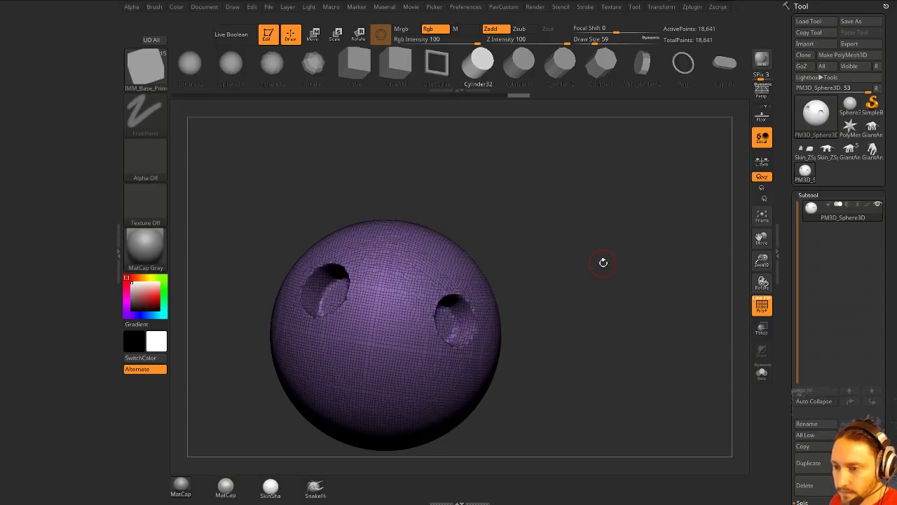
{"action": "left_click_drag", "start_coordinate": [619, 305], "coordinate": [592, 294]}
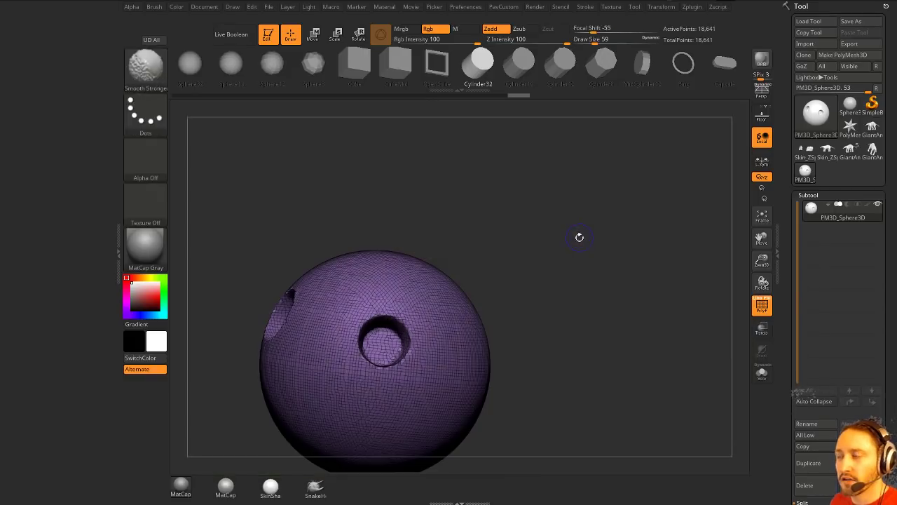
- Show the anteater reference image over the sphere and subdivide the sphere's mesh twice
{"action": "key", "text": "shift+z"}
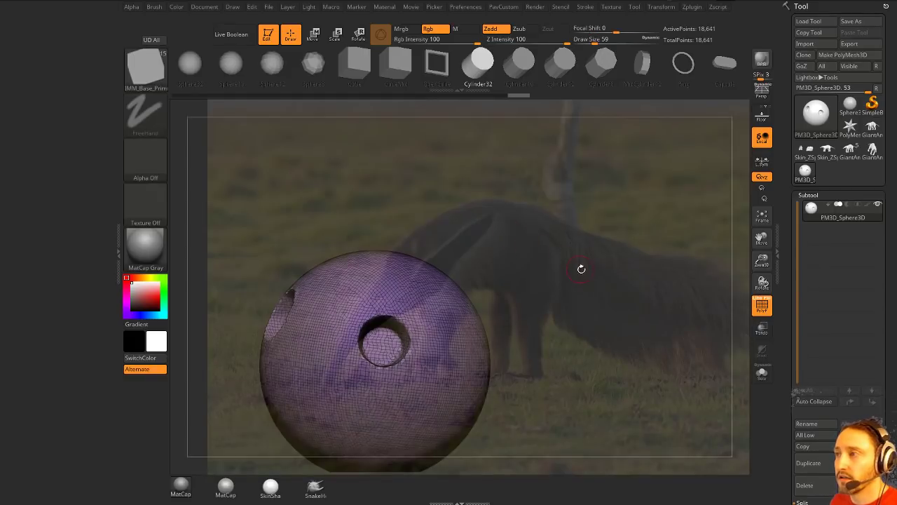
{"action": "left_click_drag", "start_coordinate": [581, 269], "coordinate": [619, 201], "text": "alt"}
{"action": "key", "text": "ctrl"}
{"action": "key", "text": "ctrl+d"}
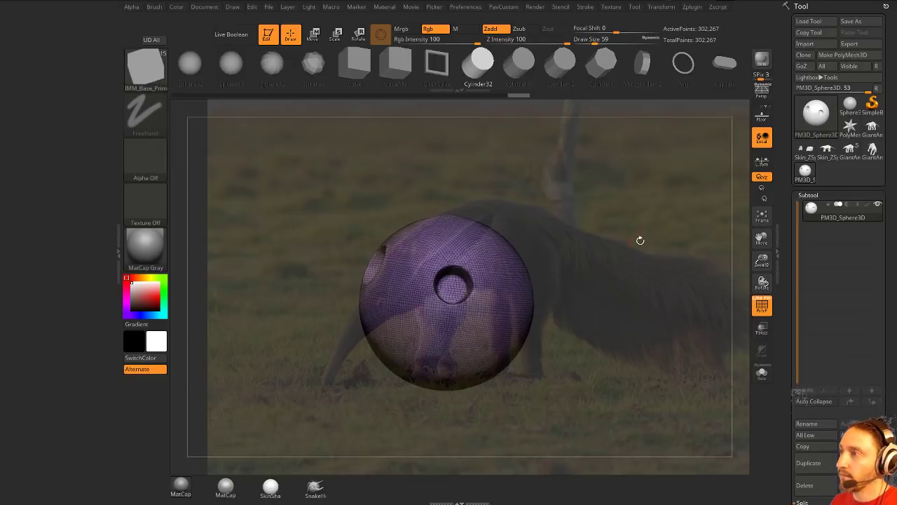
{"action": "mouse_move", "coordinate": [639, 240]}
{"action": "left_mouse_down"}
{"action": "mouse_move", "coordinate": [550, 208]}
{"action": "mouse_move", "coordinate": [569, 219]}
{"action": "left_mouse_up"}
- Paint the anteater image onto the sphere between the two holes using the Standard brush at draw size 217
{"action": "key", "text": "b"}
{"action": "key", "text": "s"}
{"action": "key", "text": "t"}
{"action": "key", "text": "s"}
{"action": "left_click_drag", "start_coordinate": [530, 167], "coordinate": [527, 179], "text": "alt"}
{"action": "key", "text": "bracketright"}
{"action": "key", "text": "bracketright"}
{"action": "mouse_move", "coordinate": [401, 238]}
{"action": "left_mouse_down"}
{"action": "mouse_move", "coordinate": [389, 275]}
{"action": "mouse_move", "coordinate": [431, 245]}
{"action": "mouse_move", "coordinate": [443, 311]}
{"action": "left_mouse_up"}
- Hide the reference image and the PolyFrame wireframe to inspect the painted sphere
{"action": "key", "text": "shift+z"}
{"action": "mouse_move", "coordinate": [575, 229]}
{"action": "left_mouse_down"}
{"action": "mouse_move", "coordinate": [612, 222]}
{"action": "mouse_move", "coordinate": [604, 223]}
{"action": "left_mouse_up"}
{"action": "left_click", "coordinate": [760, 306]}
{"action": "left_click_drag", "start_coordinate": [657, 266], "coordinate": [643, 262]}
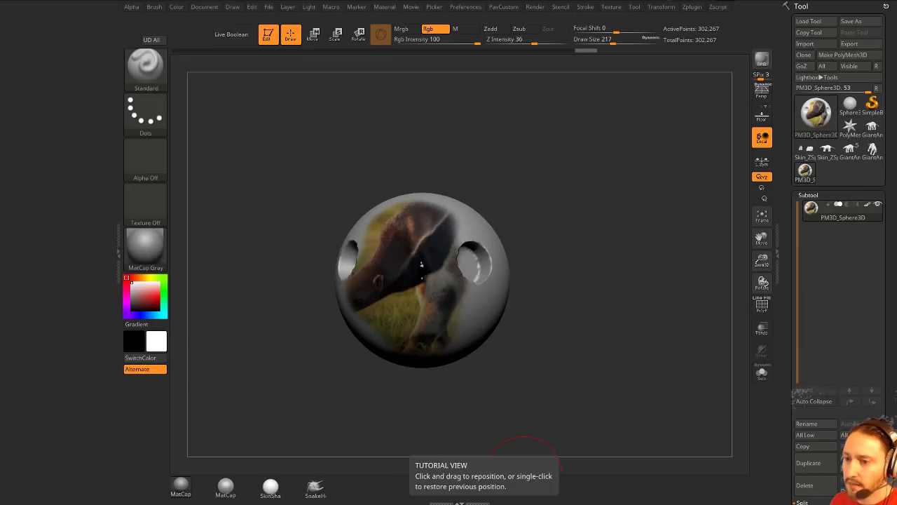
- Set the Standard brush to draw size 39 with Zadd on and Rgb off, facing the sphere's unpainted side
{"action": "key", "text": "s"}
{"action": "mouse_move", "coordinate": [560, 190]}
{"action": "left_mouse_down"}
{"action": "mouse_move", "coordinate": [520, 196]}
{"action": "mouse_move", "coordinate": [460, 251]}
{"action": "mouse_move", "coordinate": [466, 270]}
{"action": "left_mouse_up"}
{"action": "left_click", "coordinate": [549, 210]}
{"action": "mouse_move", "coordinate": [601, 183]}
{"action": "left_mouse_down"}
{"action": "mouse_move", "coordinate": [491, 192]}
{"action": "mouse_move", "coordinate": [635, 242]}
{"action": "left_mouse_up"}
{"action": "key", "text": "s"}
{"action": "left_click", "coordinate": [418, 254]}
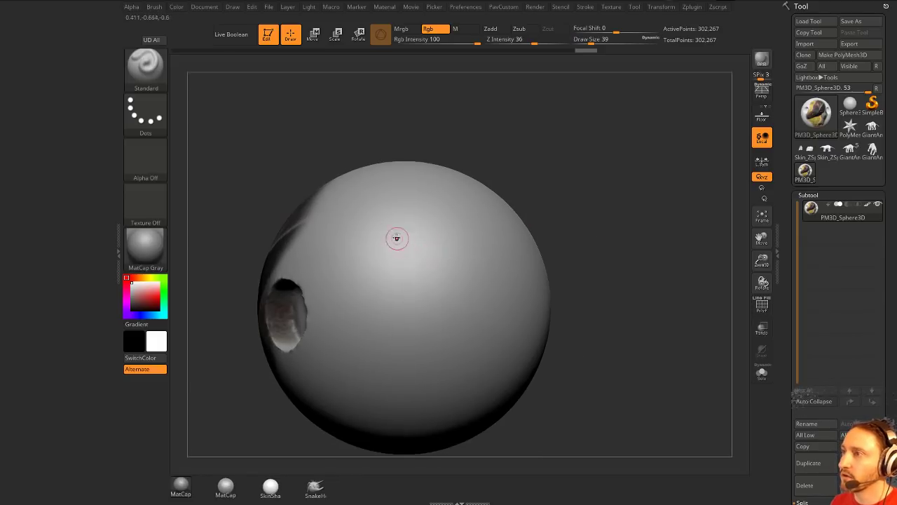
{"action": "left_click", "coordinate": [493, 28]}
{"action": "left_click", "coordinate": [433, 29]}
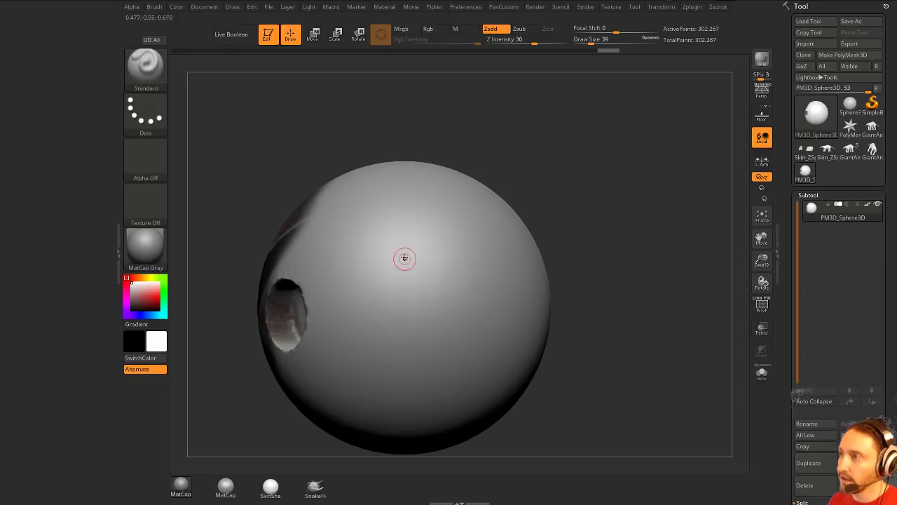
- Try raised S-shaped strokes on the sphere's unpainted side and undo them
{"action": "mouse_move", "coordinate": [404, 238]}
{"action": "left_mouse_down"}
{"action": "mouse_move", "coordinate": [387, 336]}
{"action": "mouse_move", "coordinate": [392, 365]}
{"action": "left_mouse_up"}
{"action": "left_click_drag", "start_coordinate": [576, 272], "coordinate": [618, 218]}
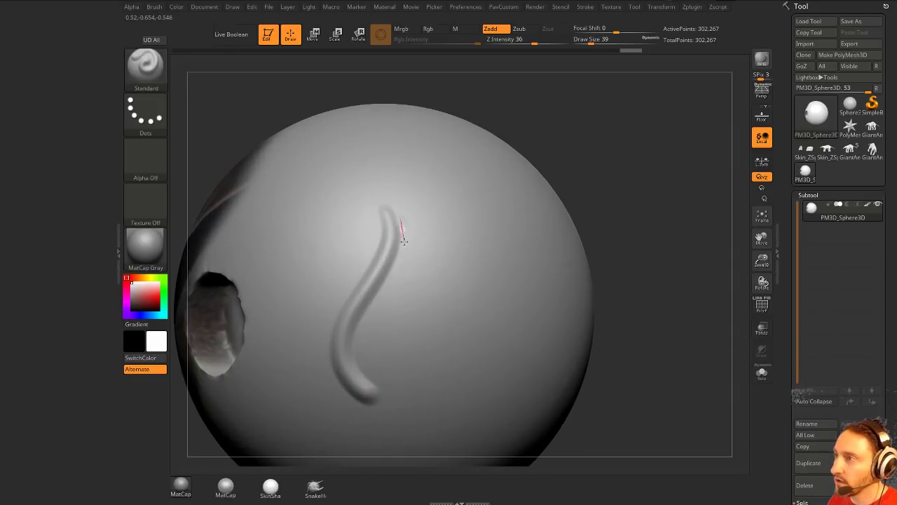
{"action": "left_click_drag", "start_coordinate": [400, 220], "coordinate": [404, 262]}
{"action": "key", "text": "ctrl+z"}
{"action": "left_click_drag", "start_coordinate": [636, 247], "coordinate": [569, 192]}
{"action": "key", "text": "ctrl+z"}
{"action": "left_click_drag", "start_coordinate": [376, 211], "coordinate": [364, 362]}
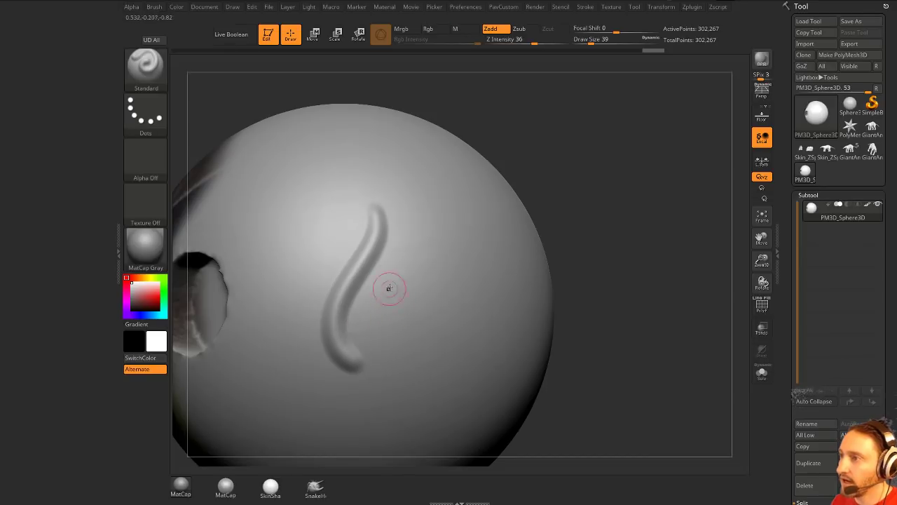
{"action": "key", "text": "ctrl+z"}
- Try extending a raised curved stroke from its lower end, then undo the strokes
{"action": "left_click_drag", "start_coordinate": [357, 194], "coordinate": [360, 379]}
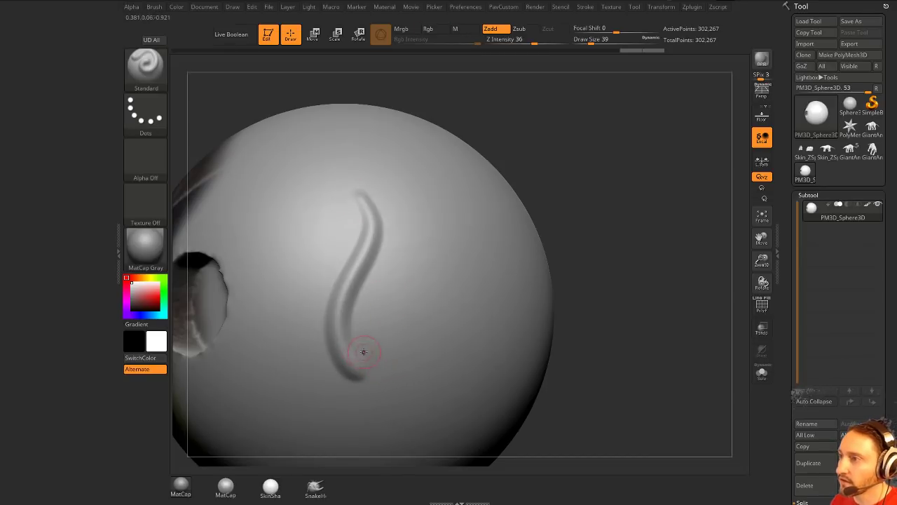
{"action": "left_click_drag", "start_coordinate": [356, 335], "coordinate": [388, 390]}
{"action": "mouse_move", "coordinate": [629, 301]}
{"action": "left_mouse_down"}
{"action": "mouse_move", "coordinate": [617, 262]}
{"action": "mouse_move", "coordinate": [596, 254]}
{"action": "left_mouse_up"}
{"action": "key", "text": "ctrl+z"}
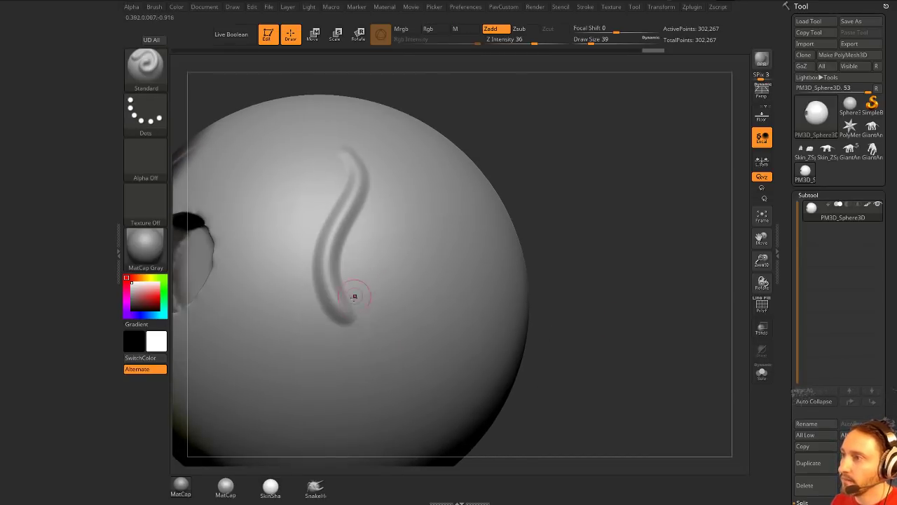
{"action": "mouse_move", "coordinate": [354, 297]}
{"action": "left_mouse_down"}
{"action": "mouse_move", "coordinate": [377, 360]}
{"action": "mouse_move", "coordinate": [360, 317]}
{"action": "mouse_move", "coordinate": [373, 347]}
{"action": "left_mouse_up"}
{"action": "key", "text": "ctrl+z"}
{"action": "key", "text": "ctrl+z"}
{"action": "key", "text": "ctrl+z"}
- Sculpt another raised curve, test continuing it from its end point, and undo everything
{"action": "mouse_move", "coordinate": [348, 202]}
{"action": "left_mouse_down"}
{"action": "mouse_move", "coordinate": [337, 369]}
{"action": "mouse_move", "coordinate": [358, 367]}
{"action": "mouse_move", "coordinate": [375, 388]}
{"action": "left_mouse_up"}
{"action": "key", "text": "ctrl+z"}
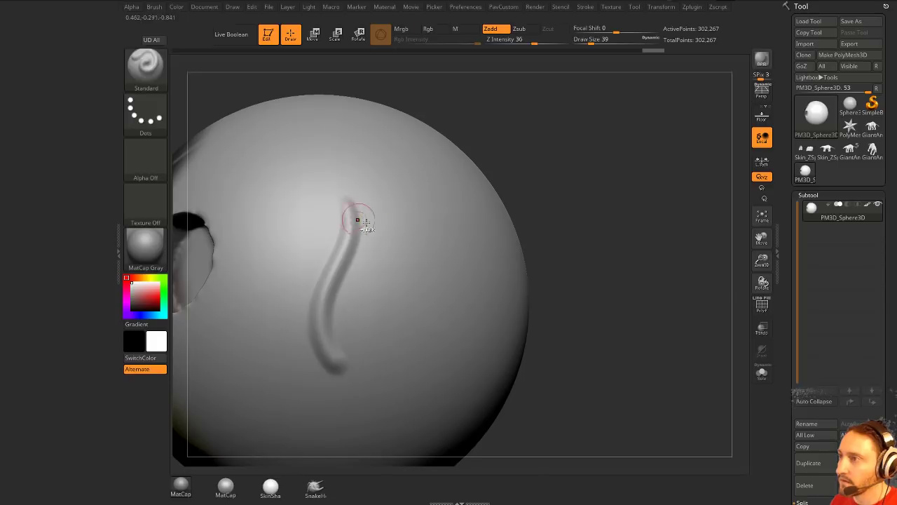
{"action": "key", "text": "ctrl+z"}
{"action": "mouse_move", "coordinate": [363, 183]}
{"action": "left_mouse_down"}
{"action": "mouse_move", "coordinate": [321, 278]}
{"action": "mouse_move", "coordinate": [336, 364]}
{"action": "mouse_move", "coordinate": [376, 387]}
{"action": "left_mouse_up"}
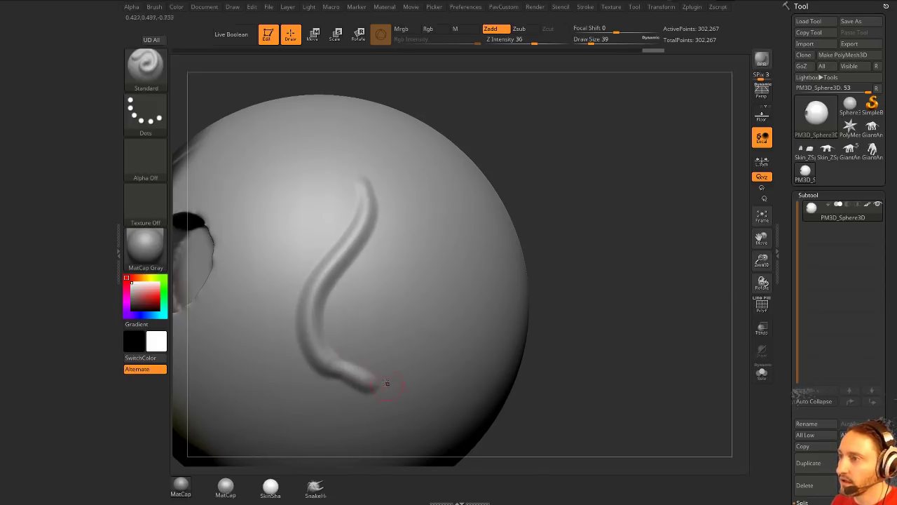
{"action": "key", "text": "ctrl+z"}
{"action": "key", "text": "ctrl+z"}
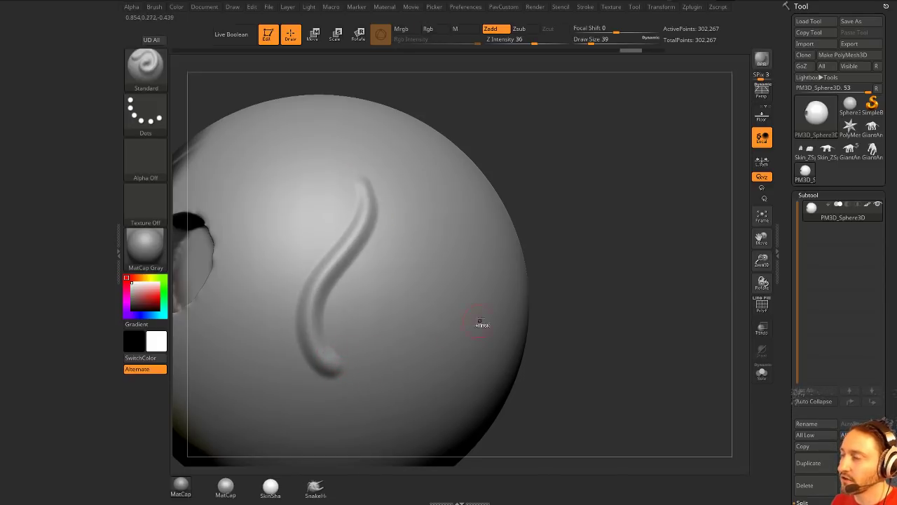
{"action": "key", "text": "ctrl+z"}
- Dock the Stroke palette beside the canvas and set LazySnap to 0
{"action": "left_click", "coordinate": [589, 9]}
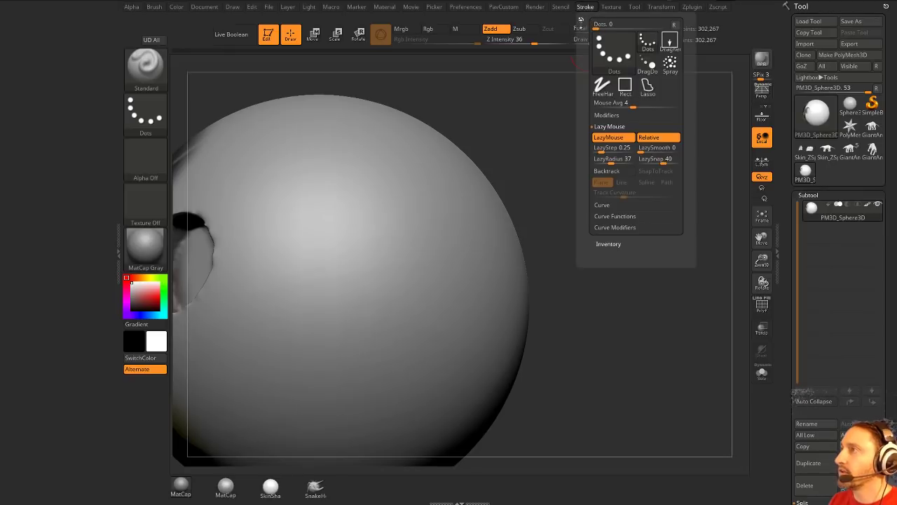
{"action": "mouse_move", "coordinate": [581, 19]}
{"action": "left_mouse_down"}
{"action": "mouse_move", "coordinate": [509, 68]}
{"action": "mouse_move", "coordinate": [56, 123]}
{"action": "left_mouse_up"}
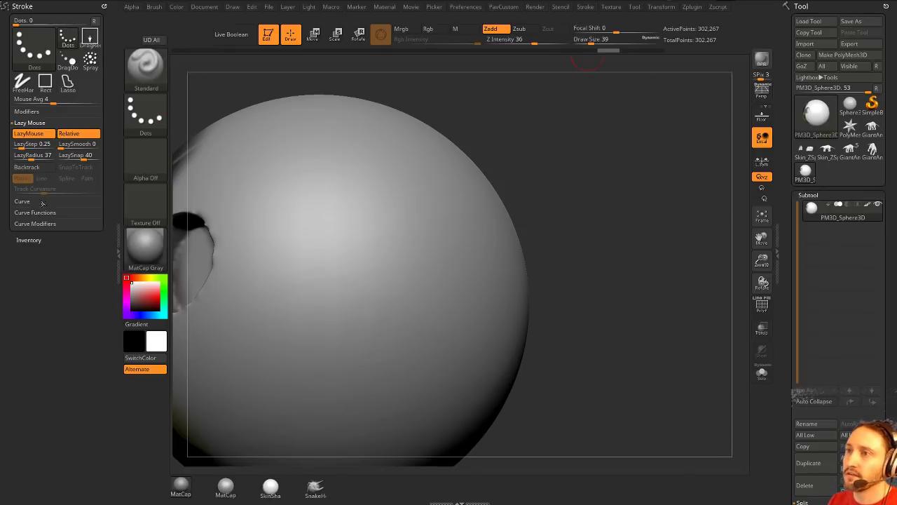
{"action": "left_click_drag", "start_coordinate": [80, 159], "coordinate": [54, 162]}
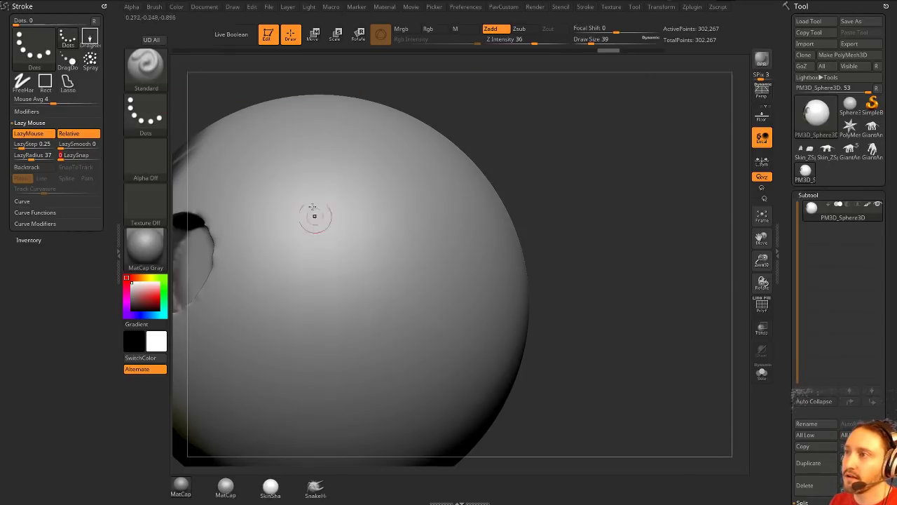
- Sculpt a raised curved stroke on the sphere and add overlapping strokes continuing from its lower end
{"action": "mouse_move", "coordinate": [303, 174]}
{"action": "left_mouse_down"}
{"action": "mouse_move", "coordinate": [289, 342]}
{"action": "mouse_move", "coordinate": [343, 390]}
{"action": "left_mouse_up"}
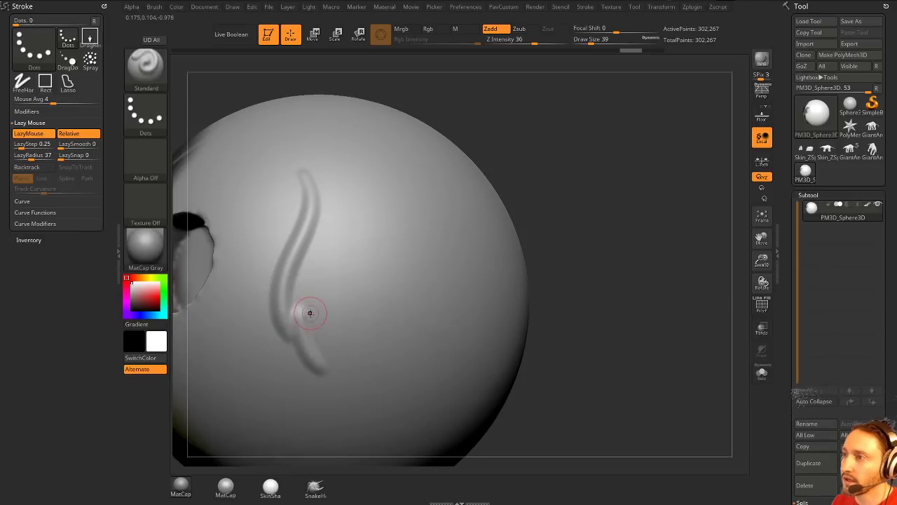
{"action": "left_click_drag", "start_coordinate": [311, 313], "coordinate": [364, 394]}
{"action": "left_click_drag", "start_coordinate": [342, 359], "coordinate": [387, 403]}
{"action": "mouse_move", "coordinate": [602, 200]}
{"action": "left_mouse_down"}
{"action": "mouse_move", "coordinate": [581, 241]}
{"action": "mouse_move", "coordinate": [593, 211]}
{"action": "left_mouse_up"}
- Choose the Chisel brush with the BrushTip 8 tip and set its draw size to 65
{"action": "key", "text": "b"}
{"action": "key", "text": "c"}
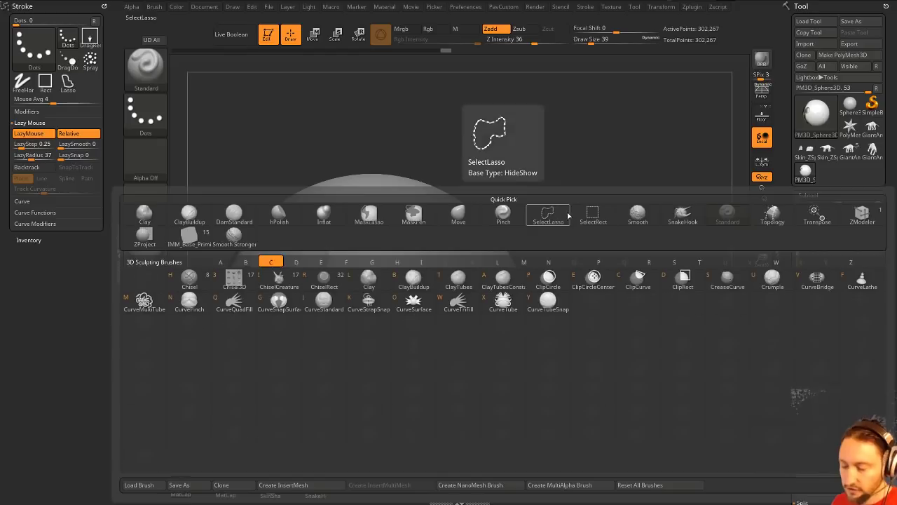
{"action": "left_click", "coordinate": [193, 281]}
{"action": "left_click_drag", "start_coordinate": [567, 171], "coordinate": [560, 177], "text": "alt"}
{"action": "left_click", "coordinate": [478, 66]}
{"action": "key", "text": "bracketright"}
{"action": "key", "text": "bracketright"}
{"action": "key", "text": "bracketleft"}
- Try carving a Chisel groove beside the raised strokes and undo it
{"action": "left_click_drag", "start_coordinate": [389, 217], "coordinate": [409, 354]}
{"action": "mouse_move", "coordinate": [626, 286]}
{"action": "left_mouse_down", "text": "alt"}
{"action": "mouse_move", "coordinate": [611, 237]}
{"action": "mouse_move", "coordinate": [436, 246]}
{"action": "left_mouse_up", "text": "alt"}
{"action": "key", "text": "ctrl+z"}
- Subdivide the sphere once more and carve a near-vertical groove beside the raised strokes with the Chisel brush
{"action": "key", "text": "ctrl+d"}
{"action": "mouse_move", "coordinate": [336, 193]}
{"action": "left_mouse_down"}
{"action": "mouse_move", "coordinate": [345, 340]}
{"action": "mouse_move", "coordinate": [406, 344]}
{"action": "left_mouse_up"}
{"action": "key", "text": "ctrl"}
{"action": "key", "text": "ctrl+z"}
{"action": "key", "text": "l"}
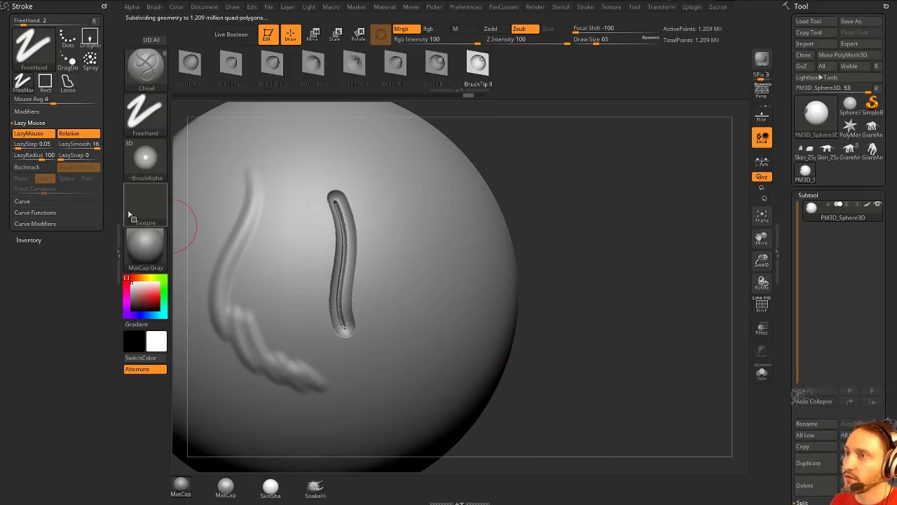
- Undo the last straight groove on the sphere and set LazySnap to 44
{"action": "key", "text": "ctrl+z"}
{"action": "left_click_drag", "start_coordinate": [82, 159], "coordinate": [86, 159]}
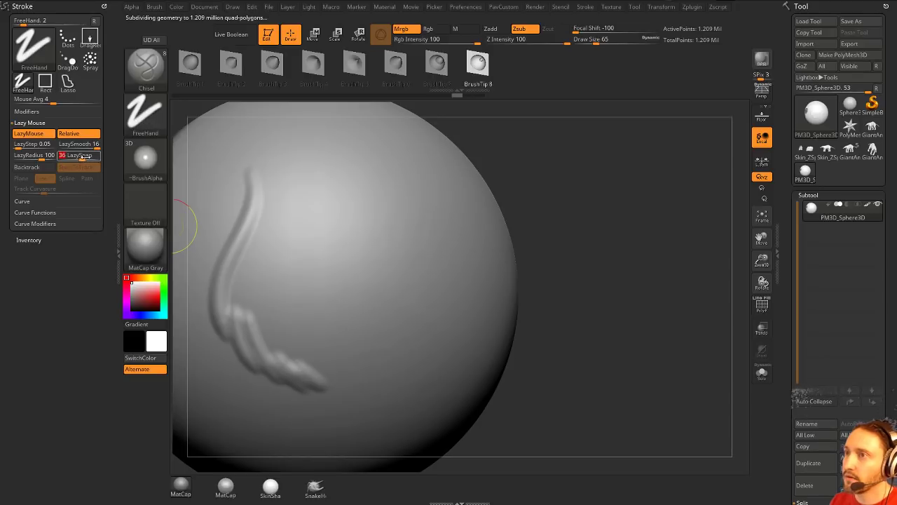
- Try carving a curved groove beside the soft wavy stroke and adding a sideways stroke to it
{"action": "mouse_move", "coordinate": [334, 206]}
{"action": "left_mouse_down"}
{"action": "mouse_move", "coordinate": [305, 273]}
{"action": "mouse_move", "coordinate": [342, 342]}
{"action": "left_mouse_up"}
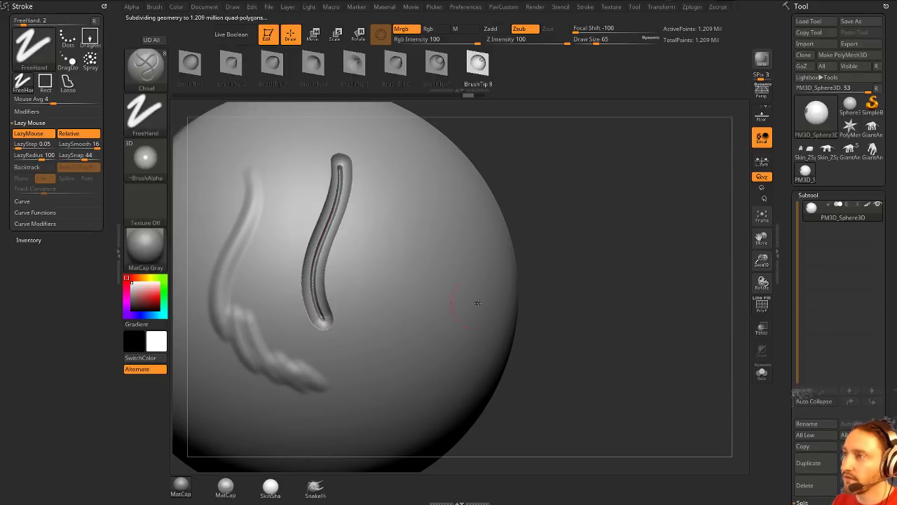
{"action": "left_click_drag", "start_coordinate": [540, 300], "coordinate": [503, 276], "text": "alt"}
{"action": "left_click_drag", "start_coordinate": [301, 299], "coordinate": [441, 292]}
{"action": "key", "text": "ctrl+z"}
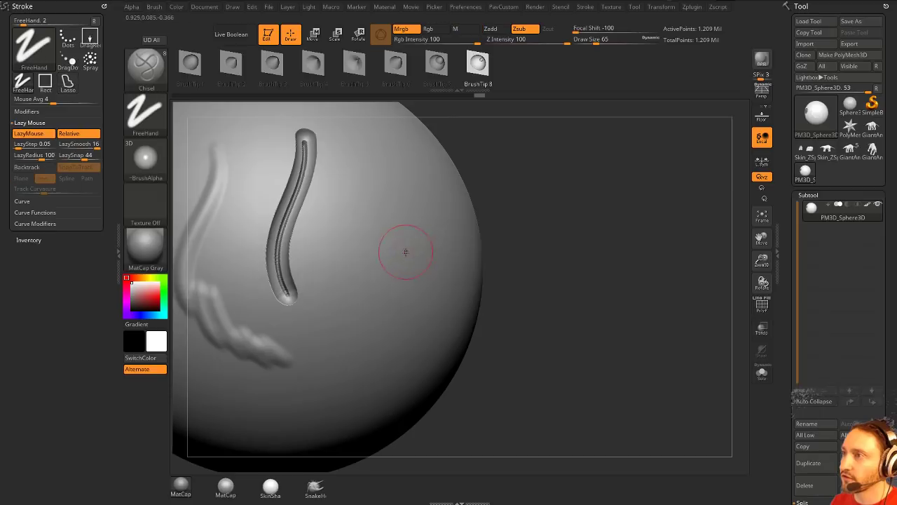
{"action": "key", "text": "ctrl+z"}
- Open the tool's Morph Target settings
{"action": "left_click_drag", "start_coordinate": [795, 201], "coordinate": [782, 135]}
{"action": "left_click_drag", "start_coordinate": [784, 387], "coordinate": [788, 327]}
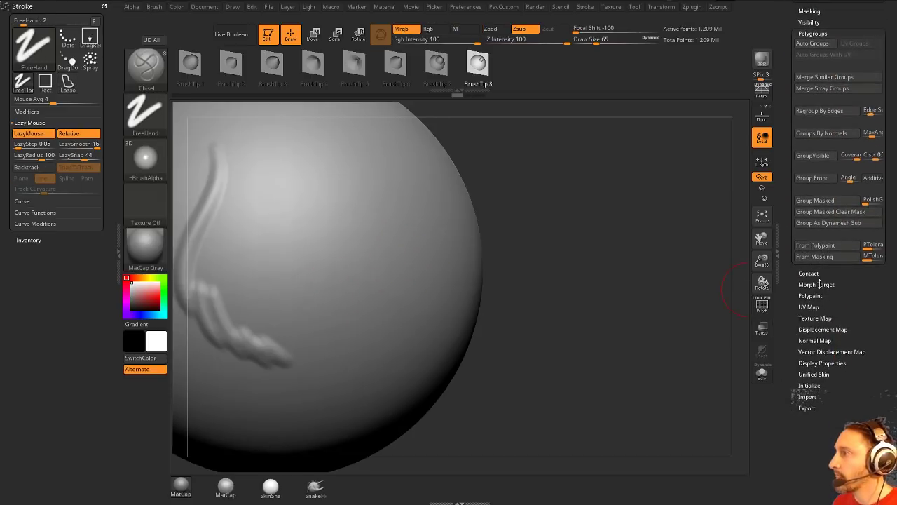
{"action": "left_click", "coordinate": [816, 284]}
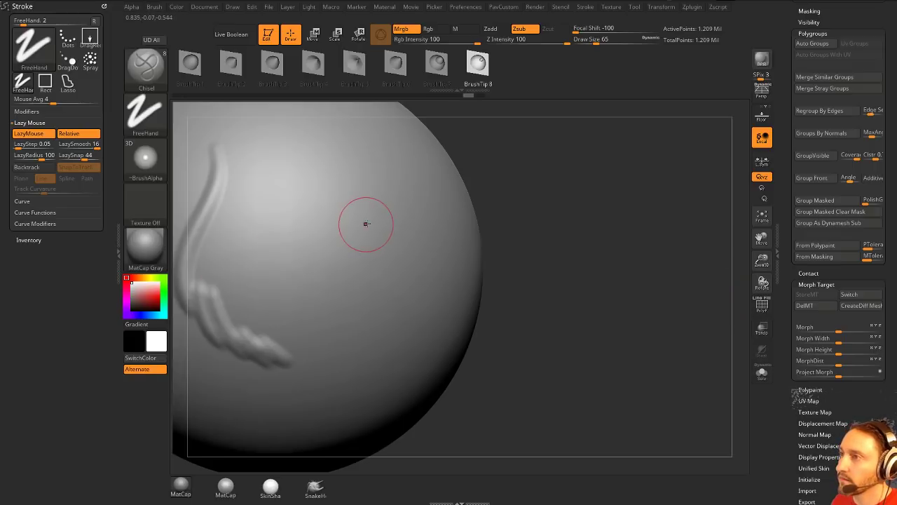
- Set the draw size to 37 and carve a long curved groove down the front of the sphere
{"action": "key", "text": "s"}
{"action": "left_click_drag", "start_coordinate": [360, 221], "coordinate": [354, 218]}
{"action": "mouse_move", "coordinate": [312, 157]}
{"action": "left_mouse_down"}
{"action": "mouse_move", "coordinate": [300, 268]}
{"action": "mouse_move", "coordinate": [326, 340]}
{"action": "left_mouse_up"}
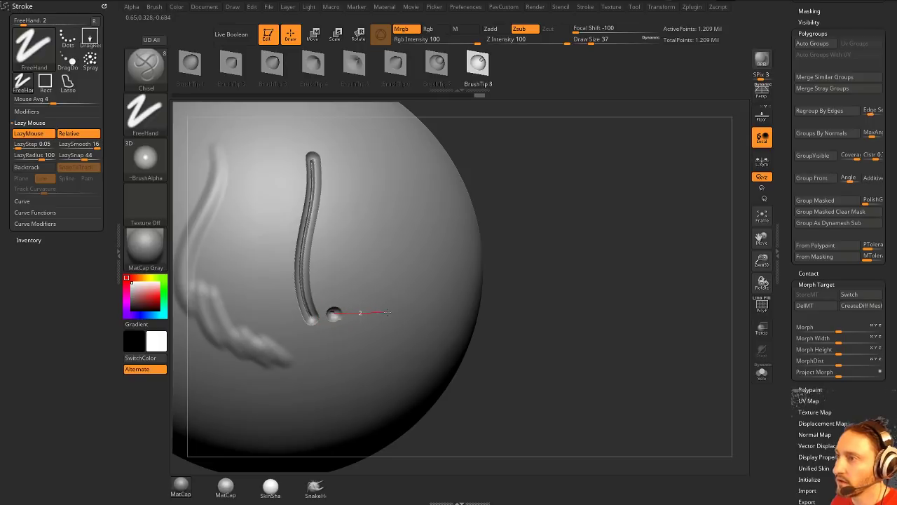
{"action": "key", "text": "ctrl+z"}
{"action": "left_click_drag", "start_coordinate": [319, 225], "coordinate": [336, 407]}
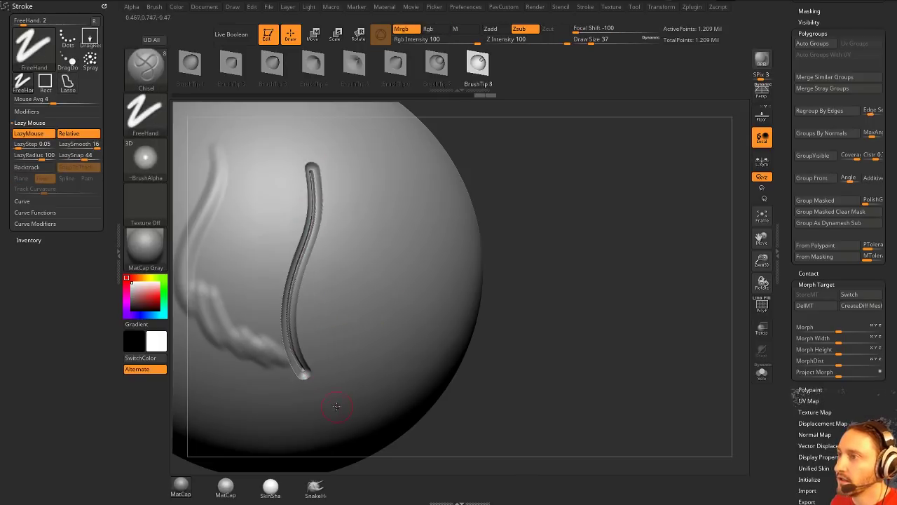
- Extend the curved groove's lower end with four connected straight segments, alternating between sideways and upward like a stepped panel line
{"action": "mouse_move", "coordinate": [329, 363]}
{"action": "left_mouse_down"}
{"action": "mouse_move", "coordinate": [360, 357]}
{"action": "mouse_move", "coordinate": [364, 346]}
{"action": "mouse_move", "coordinate": [351, 352]}
{"action": "mouse_move", "coordinate": [376, 262]}
{"action": "left_mouse_up"}
{"action": "left_click_drag", "start_coordinate": [669, 307], "coordinate": [557, 273]}
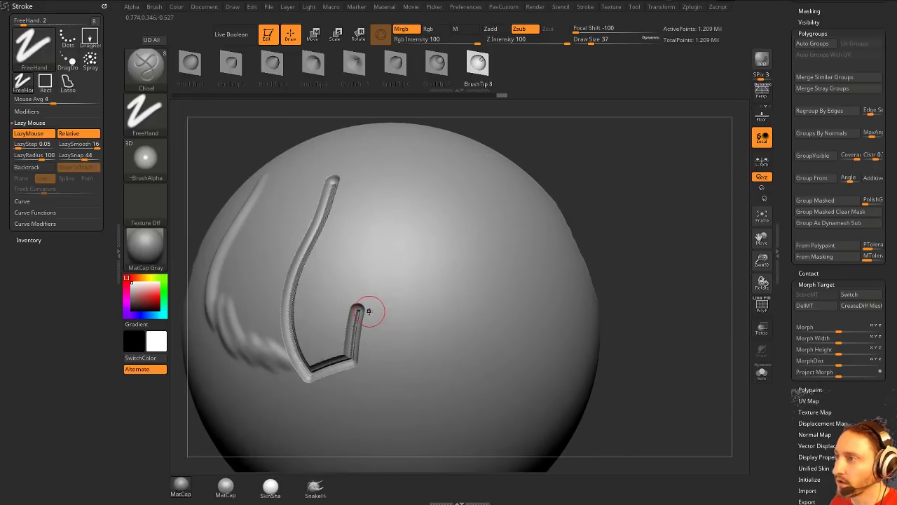
{"action": "left_click_drag", "start_coordinate": [369, 310], "coordinate": [491, 321]}
{"action": "mouse_move", "coordinate": [627, 245]}
{"action": "right_mouse_down"}
{"action": "mouse_move", "coordinate": [647, 255]}
{"action": "mouse_move", "coordinate": [583, 240]}
{"action": "right_mouse_up"}
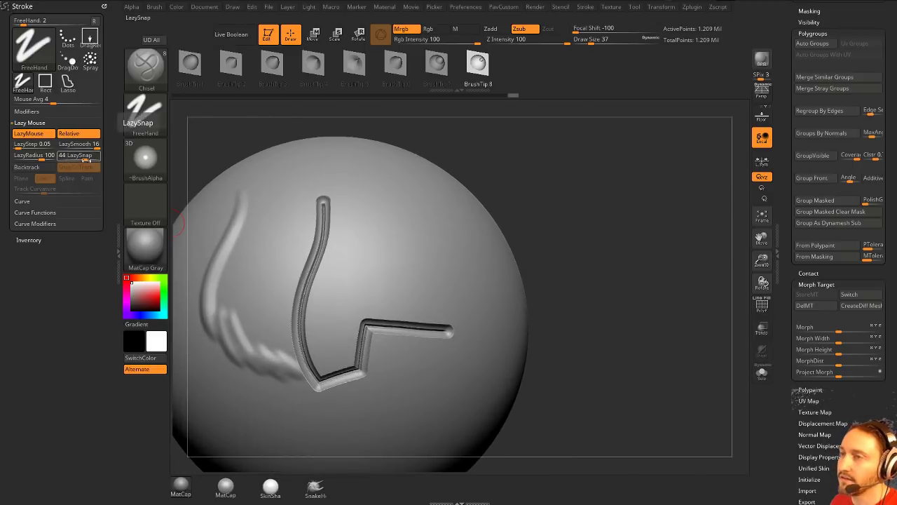
{"action": "left_click_drag", "start_coordinate": [449, 319], "coordinate": [440, 200]}
{"action": "right_click_drag", "start_coordinate": [616, 236], "coordinate": [652, 241]}
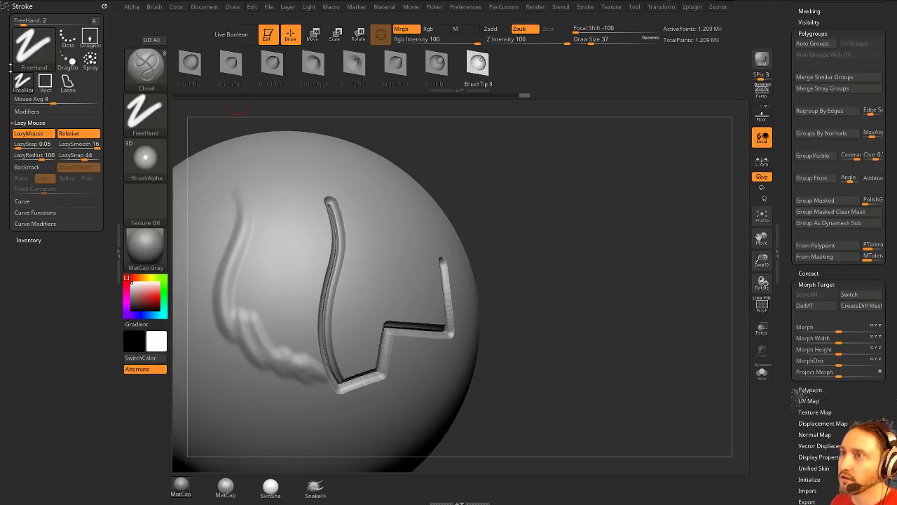
- Set LazySnap to 0 and continue the stepped groove with a segment back toward the curved line and a short one upward
{"action": "left_click_drag", "start_coordinate": [76, 155], "coordinate": [54, 156]}
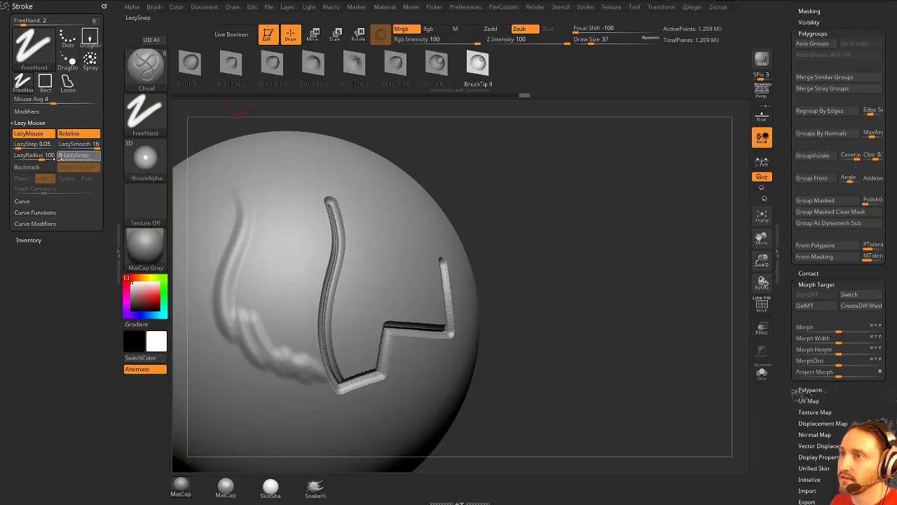
{"action": "left_click_drag", "start_coordinate": [551, 239], "coordinate": [517, 242]}
{"action": "left_click_drag", "start_coordinate": [442, 262], "coordinate": [325, 252]}
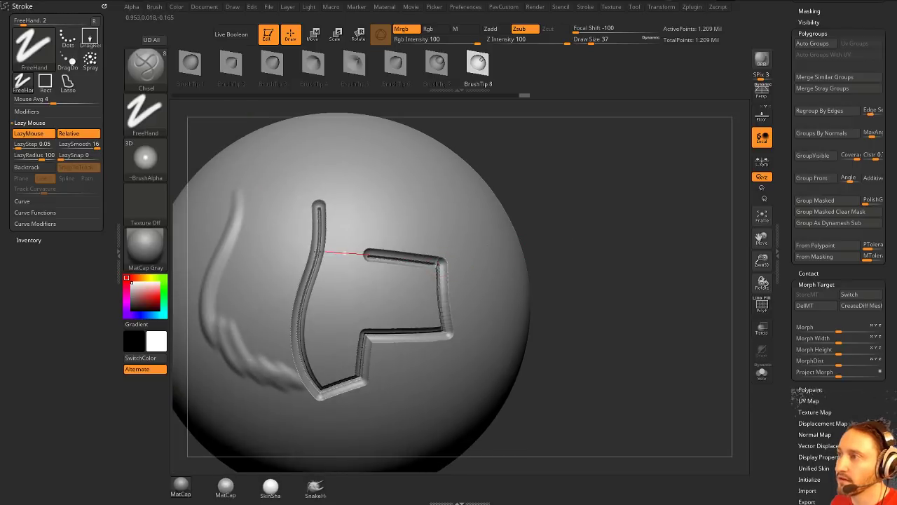
{"action": "left_click_drag", "start_coordinate": [631, 224], "coordinate": [610, 226]}
{"action": "right_click_drag", "start_coordinate": [610, 226], "coordinate": [421, 290]}
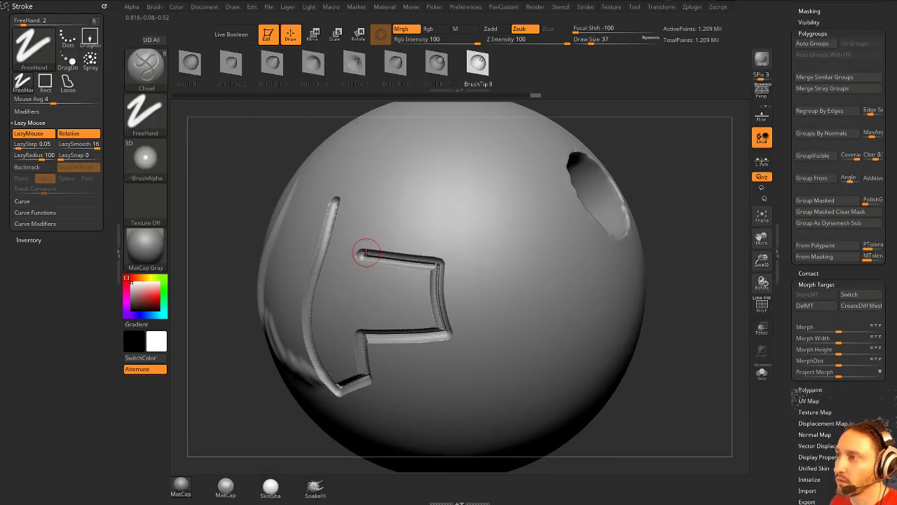
{"action": "left_click_drag", "start_coordinate": [364, 254], "coordinate": [390, 161]}
{"action": "left_click_drag", "start_coordinate": [632, 180], "coordinate": [700, 183]}
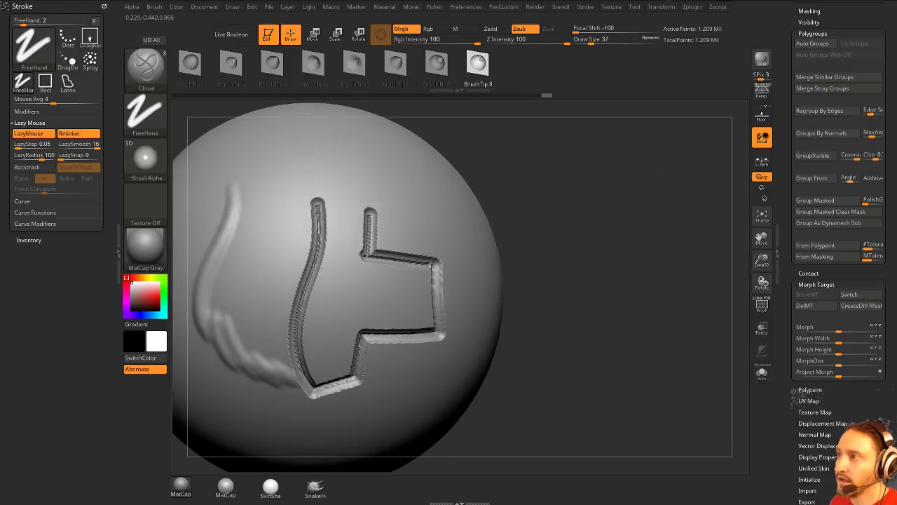
{"action": "left_click_drag", "start_coordinate": [635, 260], "coordinate": [639, 242], "text": "alt"}
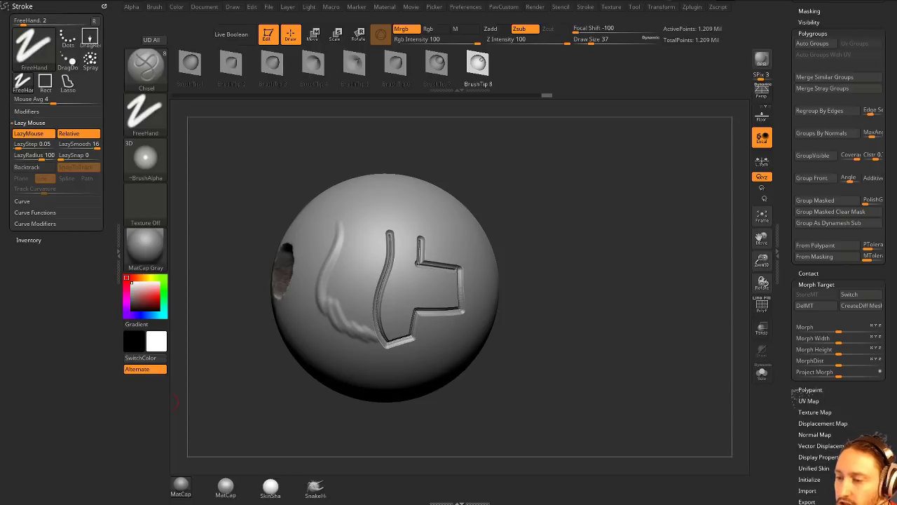
- Add a copy of the carved sphere as a second subtool
{"action": "left_click_drag", "start_coordinate": [624, 320], "coordinate": [630, 339]}
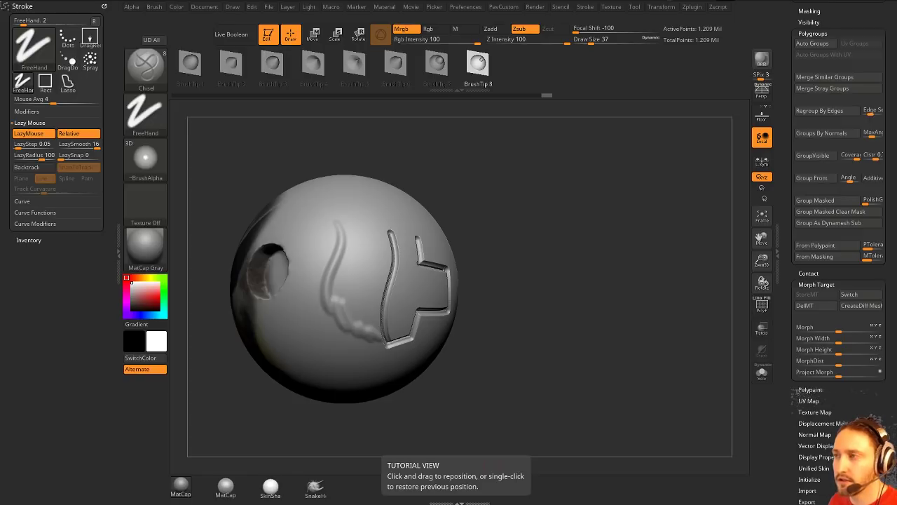
{"action": "scroll", "coordinate": [790, 372], "scroll_direction": "up", "scroll_amount": 5}
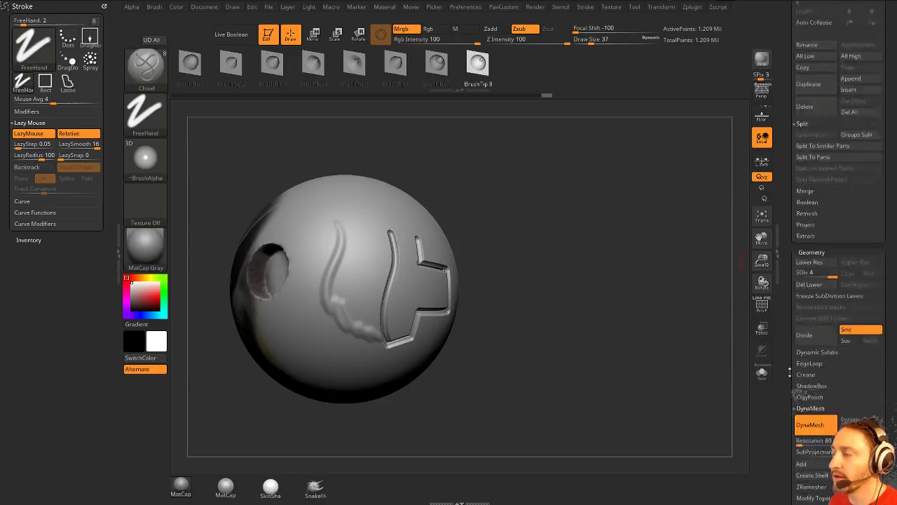
{"action": "scroll", "coordinate": [789, 372], "scroll_direction": "up", "scroll_amount": 5}
{"action": "left_click_drag", "start_coordinate": [732, 243], "coordinate": [563, 275]}
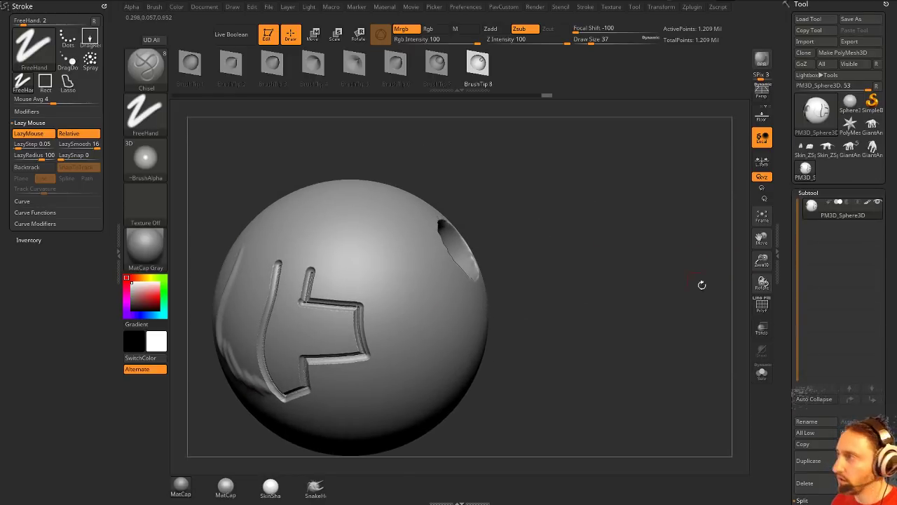
{"action": "scroll", "coordinate": [806, 281], "scroll_direction": "down", "scroll_amount": 3}
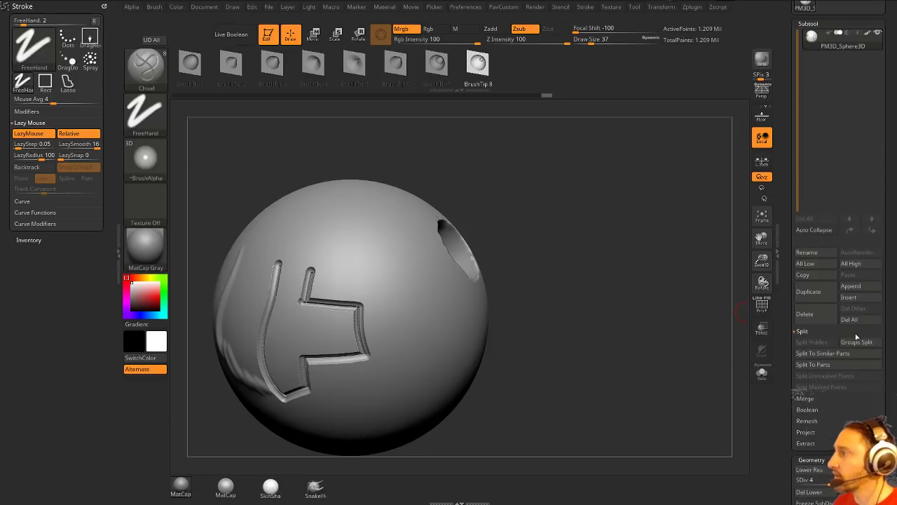
{"action": "left_click", "coordinate": [851, 286]}
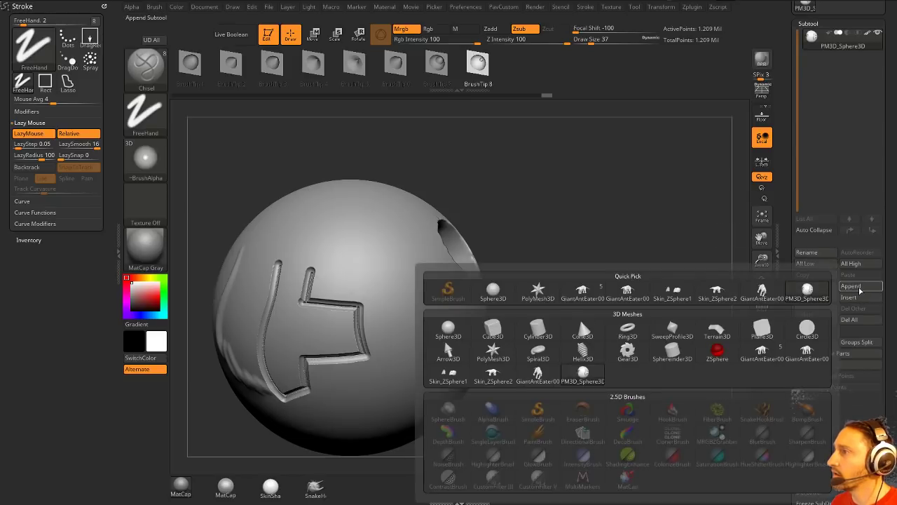
{"action": "left_click", "coordinate": [807, 291]}
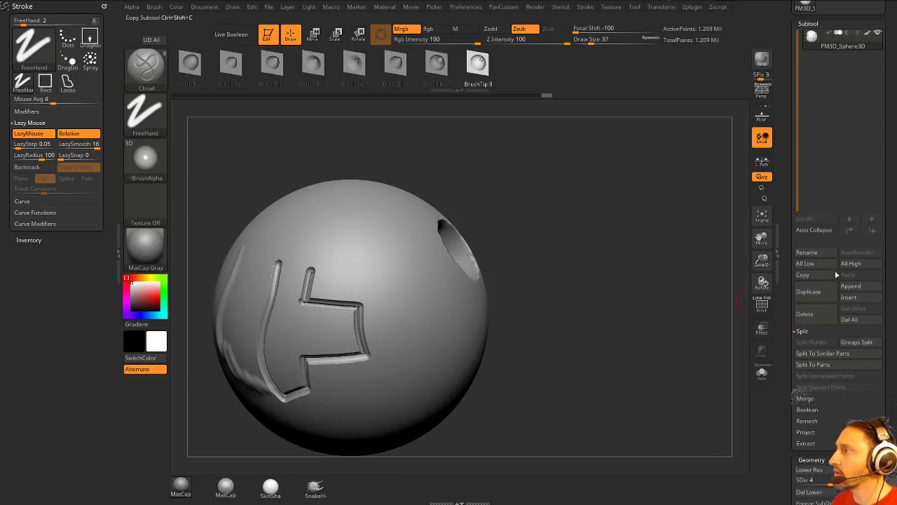
- Set ZRemesher to a target polygons count of 5 and adaptive size 0, and try remeshing the sphere copy
{"action": "key", "text": "space"}
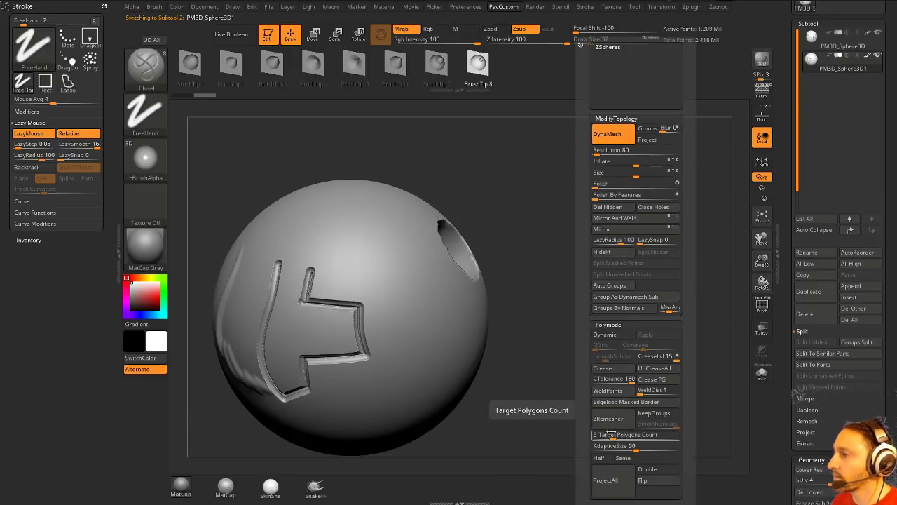
{"action": "key", "text": "Return"}
{"action": "left_click", "coordinate": [617, 446]}
{"action": "type", "text": "0"}
{"action": "key", "text": "Return"}
{"action": "left_click", "coordinate": [608, 418]}
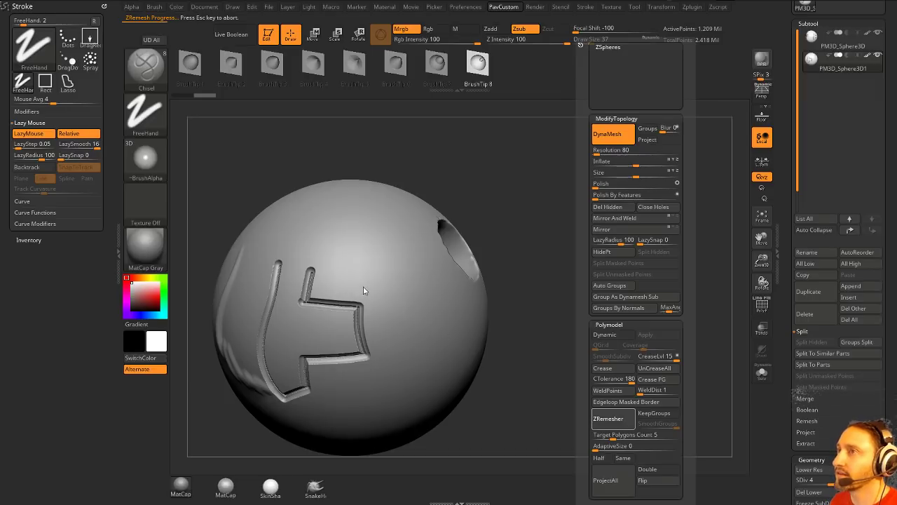
{"action": "key", "text": "Escape"}
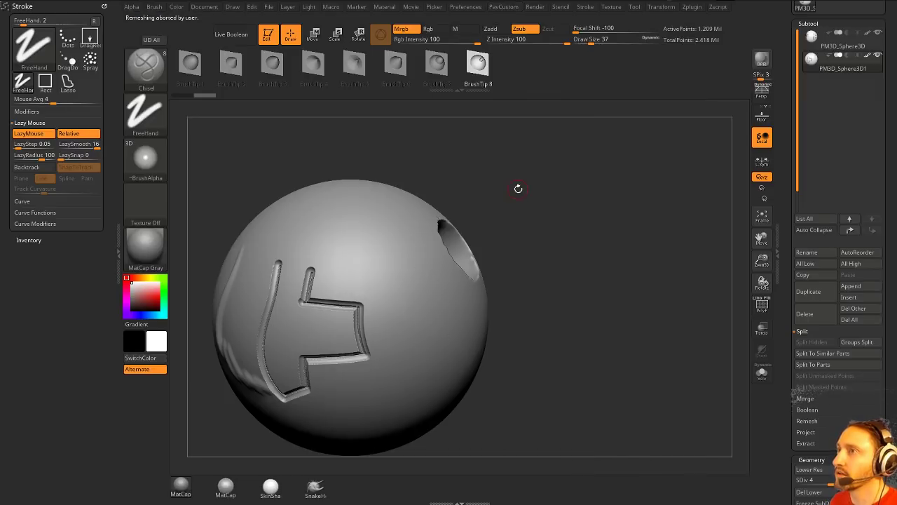
- Switch the sphere copy to its lowest subdivision level and delete the higher levels
{"action": "scroll", "coordinate": [808, 283], "scroll_direction": "down", "scroll_amount": 5}
{"action": "left_click", "coordinate": [808, 270]}
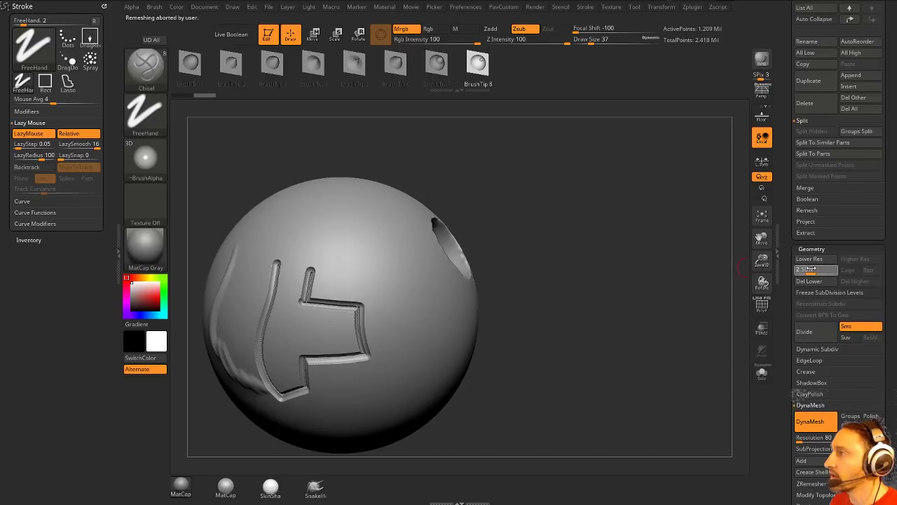
{"action": "left_click_drag", "start_coordinate": [787, 218], "coordinate": [787, 309]}
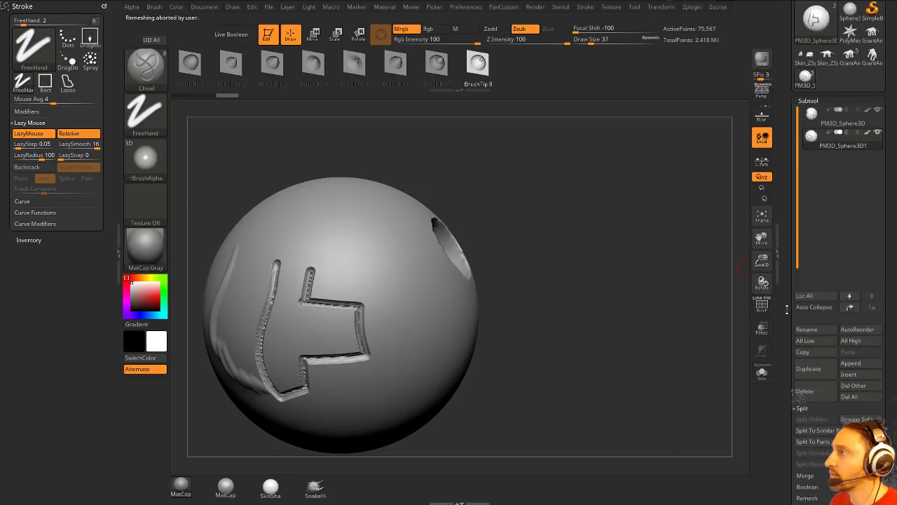
{"action": "scroll", "coordinate": [786, 308], "scroll_direction": "down", "scroll_amount": 5}
{"action": "left_click", "coordinate": [798, 361]}
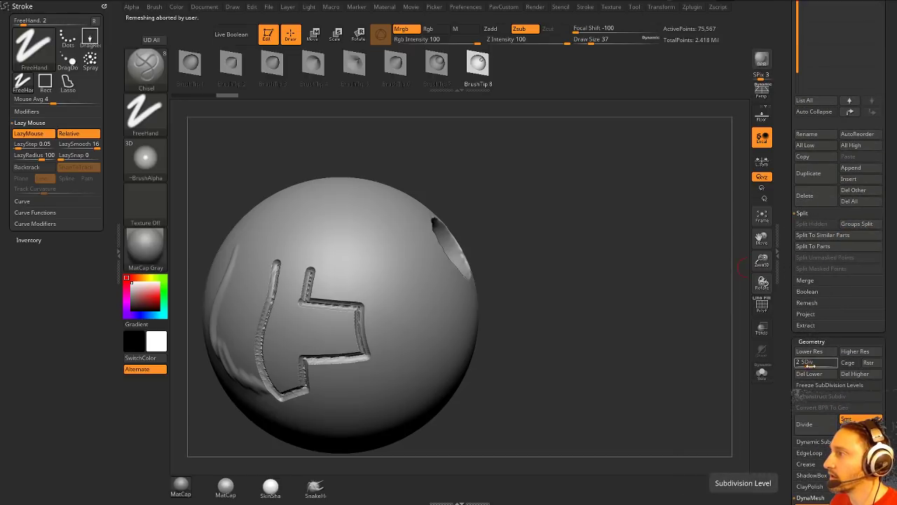
{"action": "left_click", "coordinate": [867, 374]}
- Retopologize the reduced sphere copy with ZRemesher
{"action": "key", "text": "space"}
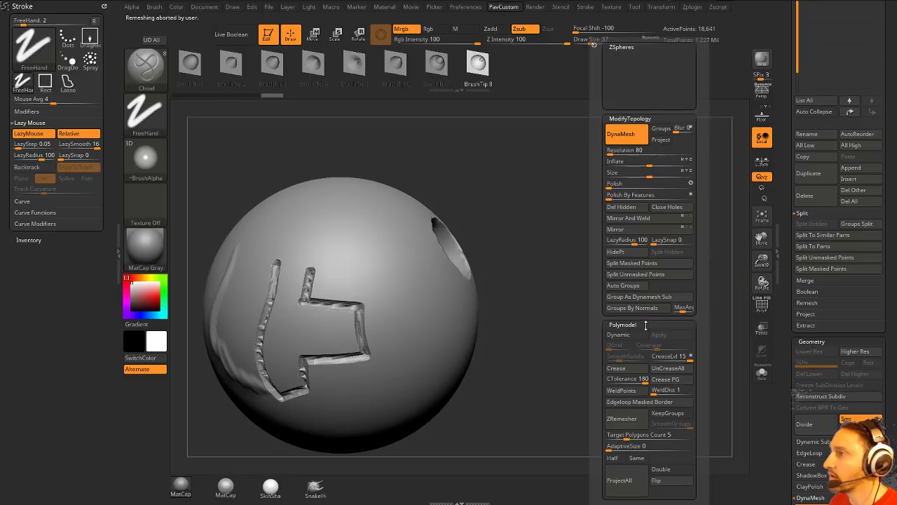
{"action": "left_click", "coordinate": [623, 419]}
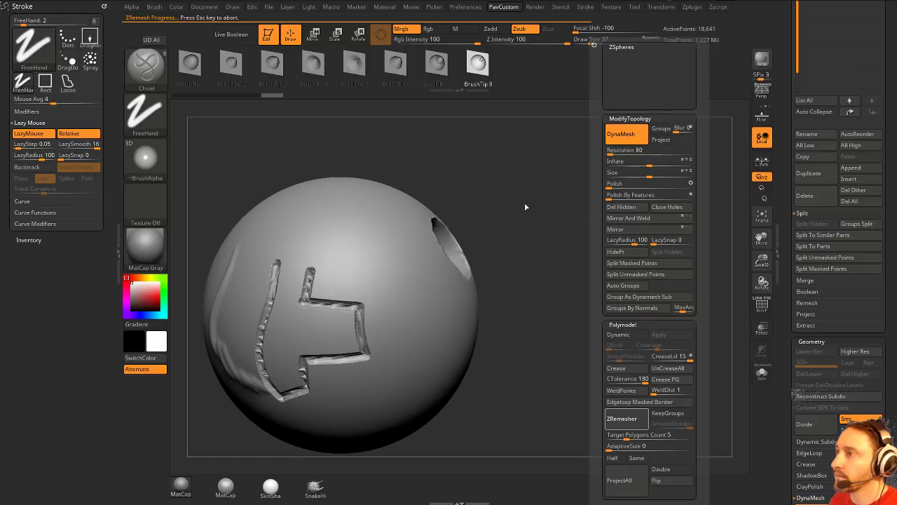
{"action": "left_click_drag", "start_coordinate": [532, 190], "coordinate": [597, 244]}
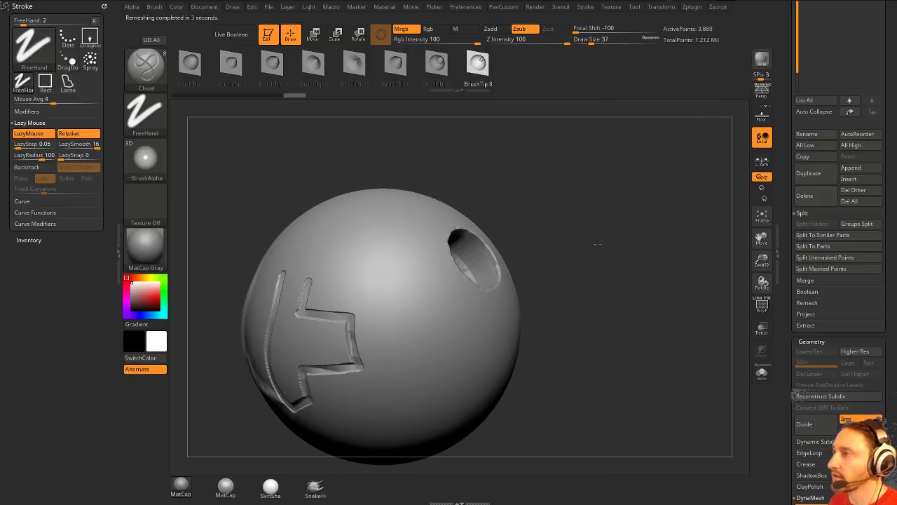
- Clone the remeshed sphere as a separate tool and delete its subtool from the carved sphere's tool
{"action": "left_click_drag", "start_coordinate": [793, 200], "coordinate": [797, 307]}
{"action": "scroll", "coordinate": [798, 306], "scroll_direction": "down", "scroll_amount": 2}
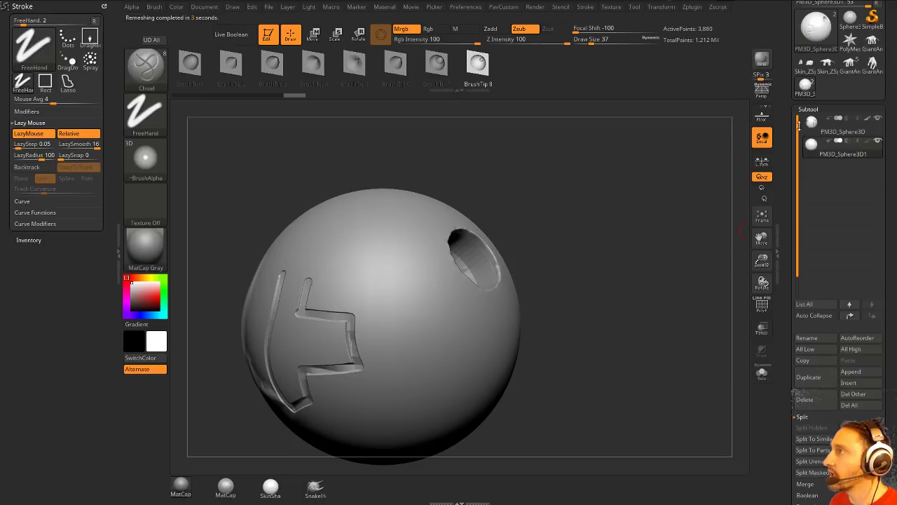
{"action": "scroll", "coordinate": [792, 101], "scroll_direction": "up", "scroll_amount": 2}
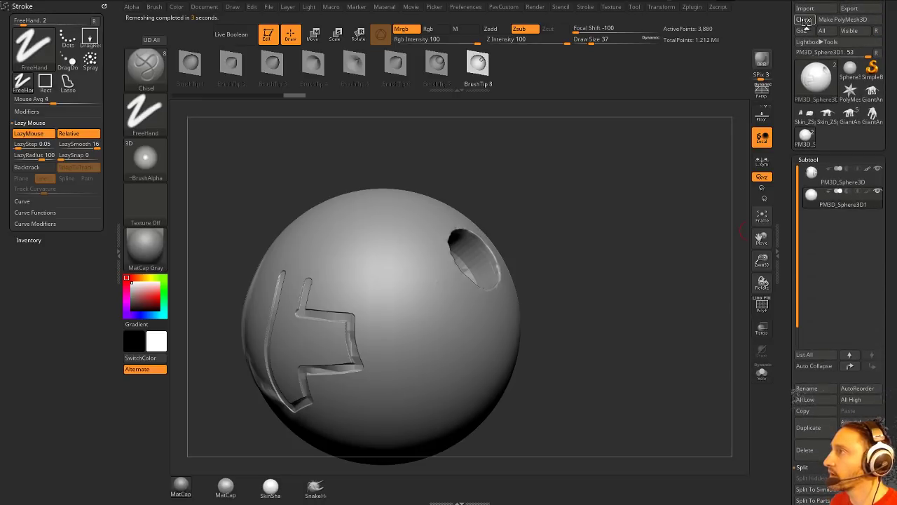
{"action": "left_click", "coordinate": [805, 450]}
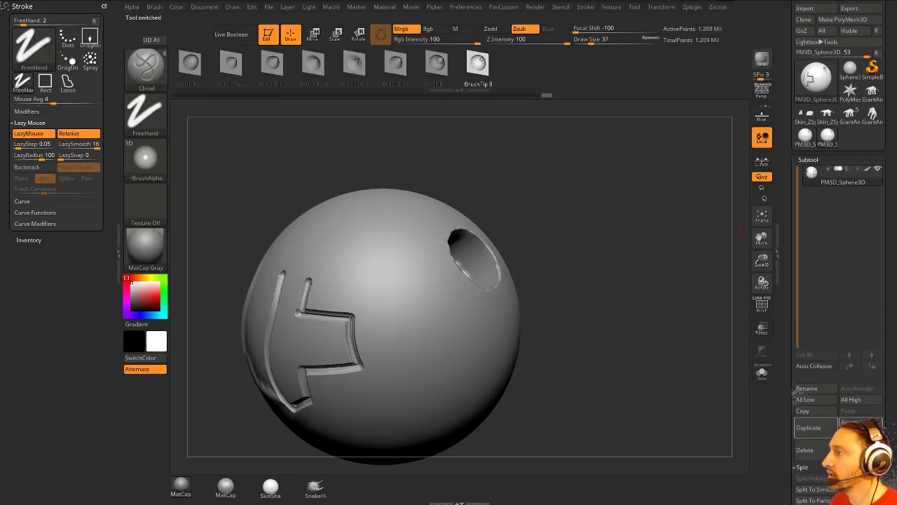
- Append a ZSphere as a subtool of the carved sphere and make it the active subtool
{"action": "left_click", "coordinate": [855, 433]}
{"action": "left_click", "coordinate": [629, 348]}
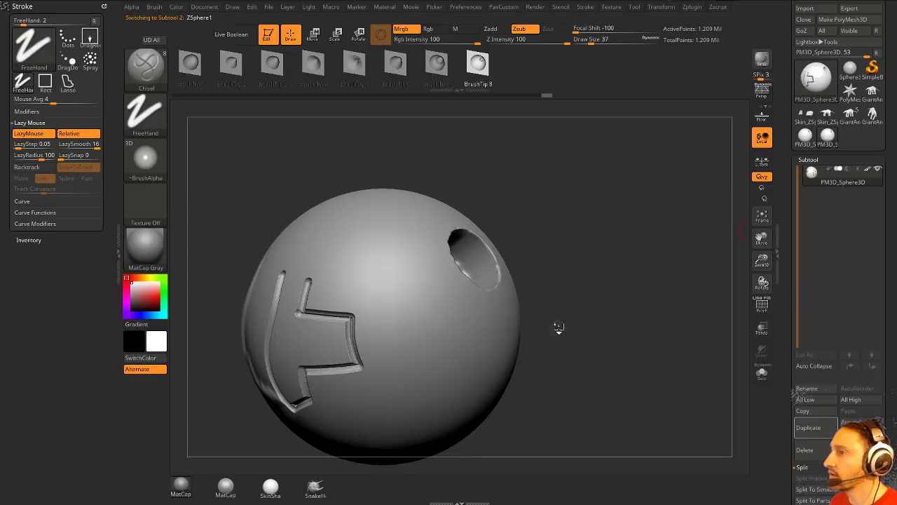
{"action": "key", "text": "space"}
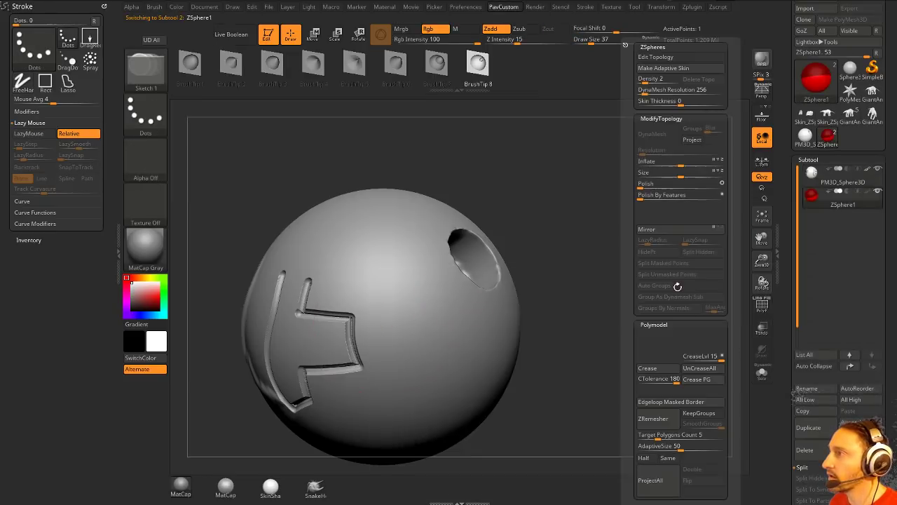
{"action": "mouse_move", "coordinate": [644, 83]}
{"action": "left_mouse_down"}
{"action": "mouse_move", "coordinate": [635, 82]}
{"action": "mouse_move", "coordinate": [638, 94]}
{"action": "left_mouse_up"}
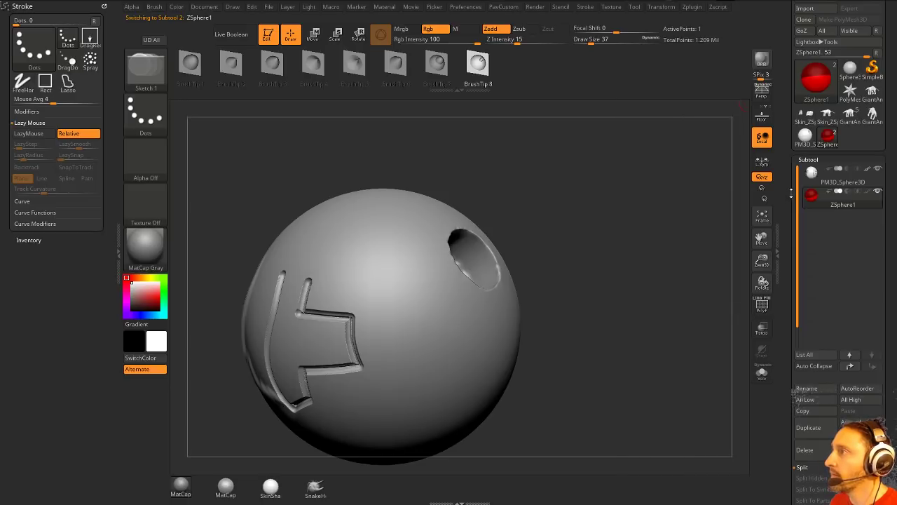
{"action": "left_click_drag", "start_coordinate": [792, 193], "coordinate": [769, 4]}
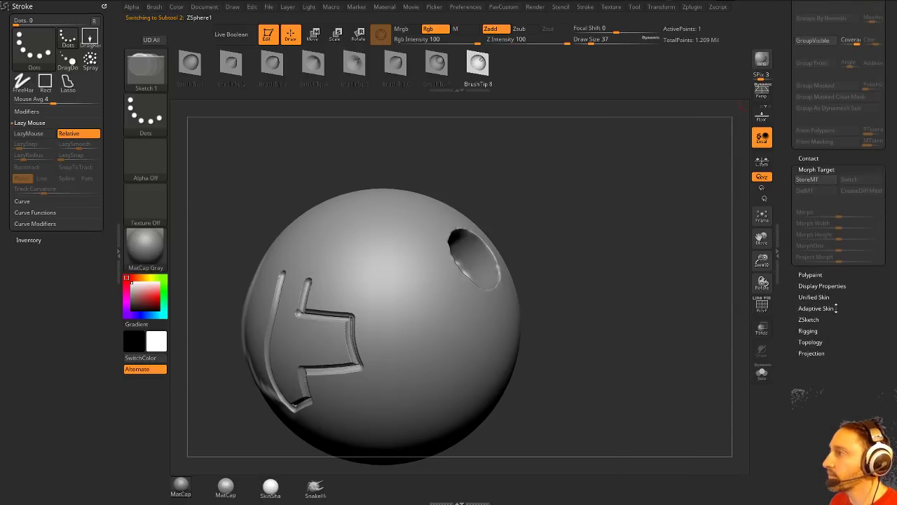
- Select PM3D_Sphere3D as the ZSphere's topology mesh and enable Edit Topology on the carved sphere
{"action": "left_click", "coordinate": [811, 342]}
{"action": "left_click", "coordinate": [811, 363]}
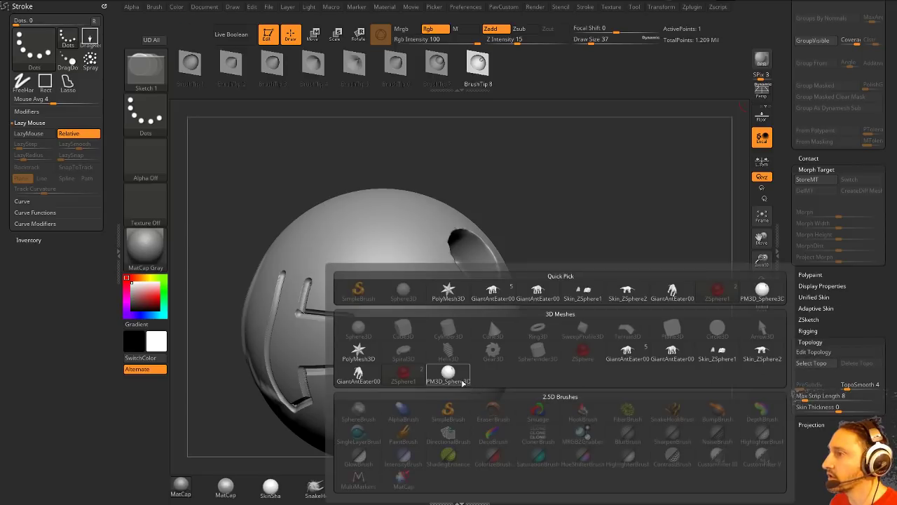
{"action": "left_click", "coordinate": [462, 383]}
{"action": "left_click", "coordinate": [813, 351]}
{"action": "left_click_drag", "start_coordinate": [731, 338], "coordinate": [649, 344]}
{"action": "left_click_drag", "start_coordinate": [543, 194], "coordinate": [741, 316]}
{"action": "left_click_drag", "start_coordinate": [628, 263], "coordinate": [647, 257]}
{"action": "left_click_drag", "start_coordinate": [647, 258], "coordinate": [609, 306], "text": "alt"}
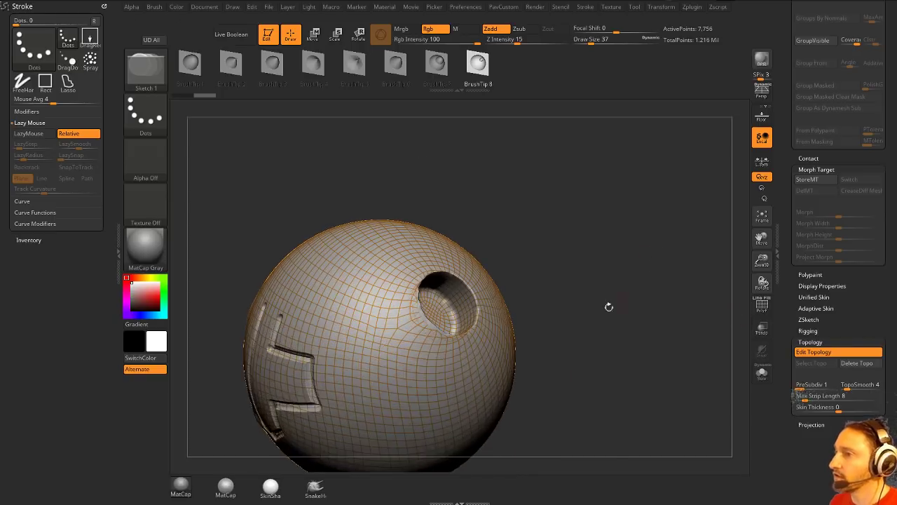
- Change the material to MatCap Pearl Cavity and the color to mid gray for the topology display
{"action": "left_click", "coordinate": [226, 487]}
{"action": "left_click", "coordinate": [131, 297]}
{"action": "mouse_move", "coordinate": [576, 229]}
{"action": "left_mouse_down", "text": "alt"}
{"action": "mouse_move", "coordinate": [605, 238]}
{"action": "mouse_move", "coordinate": [576, 237]}
{"action": "mouse_move", "coordinate": [614, 277]}
{"action": "mouse_move", "coordinate": [626, 263]}
{"action": "mouse_move", "coordinate": [525, 334]}
{"action": "mouse_move", "coordinate": [517, 247]}
{"action": "mouse_move", "coordinate": [496, 243]}
{"action": "left_mouse_up", "text": "alt"}
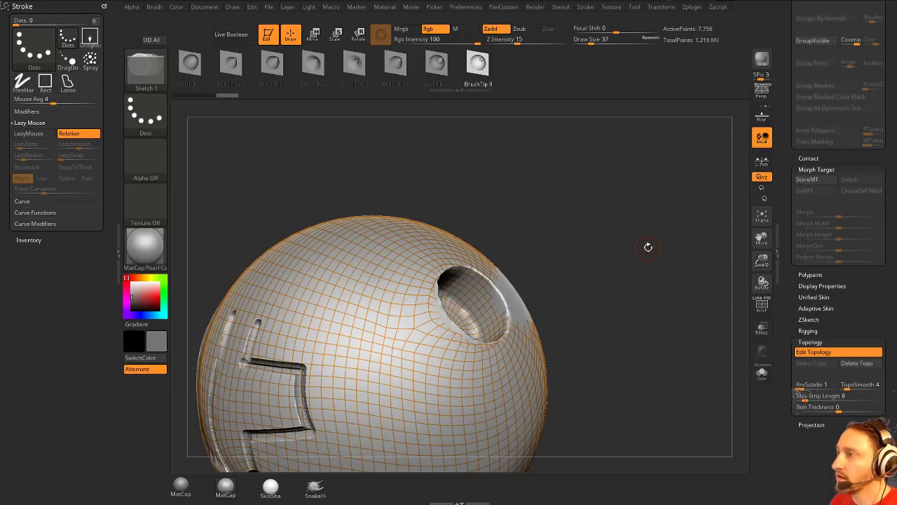
{"action": "mouse_move", "coordinate": [647, 248]}
{"action": "left_mouse_down"}
{"action": "mouse_move", "coordinate": [565, 258]}
{"action": "mouse_move", "coordinate": [633, 314]}
{"action": "left_mouse_up"}
{"action": "left_click_drag", "start_coordinate": [633, 314], "coordinate": [640, 249], "text": "alt"}
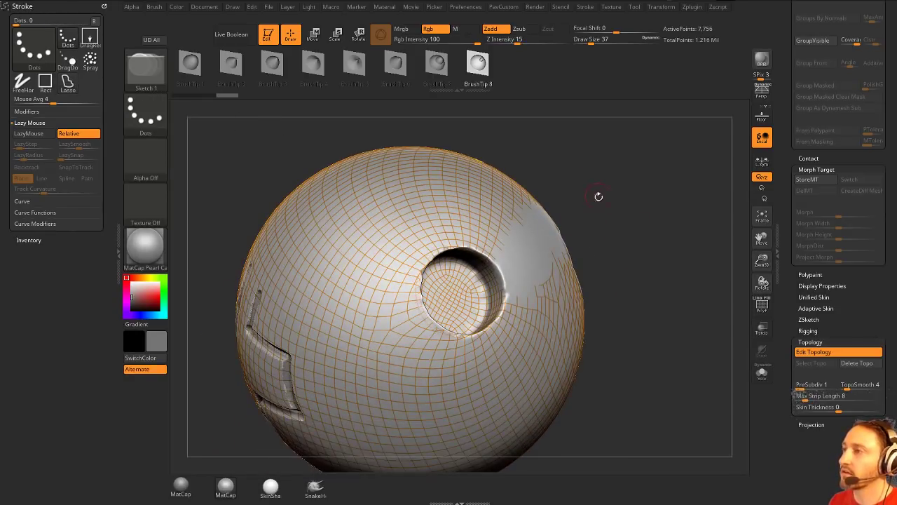
- Choose the SelectRect selection brush and try isolating topology regions around the round hole, then restore full visibility
{"action": "left_click_drag", "start_coordinate": [599, 197], "coordinate": [578, 211]}
{"action": "left_click", "coordinate": [160, 75], "text": "ctrl+shift"}
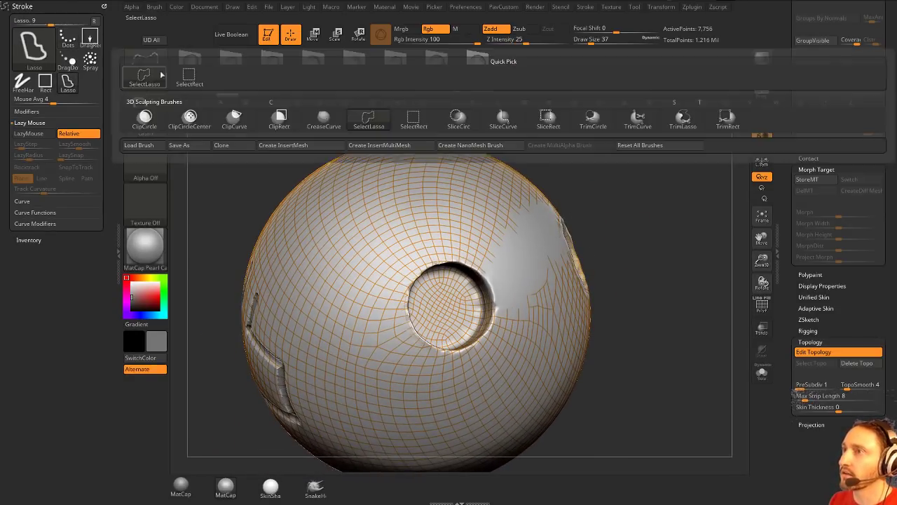
{"action": "left_click", "coordinate": [414, 122], "text": "ctrl+shift"}
{"action": "left_click_drag", "start_coordinate": [646, 242], "coordinate": [637, 242]}
{"action": "mouse_move", "coordinate": [627, 227]}
{"action": "left_mouse_down", "text": "ctrl+shift"}
{"action": "mouse_move", "coordinate": [674, 272]}
{"action": "mouse_move", "coordinate": [463, 317]}
{"action": "mouse_move", "coordinate": [470, 336]}
{"action": "left_mouse_up", "text": "ctrl+shift"}
{"action": "left_click_drag", "start_coordinate": [670, 293], "coordinate": [621, 261]}
{"action": "left_click_drag", "start_coordinate": [549, 272], "coordinate": [402, 361], "text": "ctrl+shift"}
{"action": "mouse_move", "coordinate": [581, 266]}
{"action": "left_mouse_down"}
{"action": "mouse_move", "coordinate": [700, 270]}
{"action": "mouse_move", "coordinate": [626, 268]}
{"action": "mouse_move", "coordinate": [635, 276]}
{"action": "left_mouse_up"}
{"action": "left_click", "coordinate": [666, 274], "text": "ctrl+shift"}
- Try masking part of the sphere beside the round hole with freehand lasso masks
{"action": "left_click_drag", "start_coordinate": [539, 259], "coordinate": [596, 313], "text": "ctrl"}
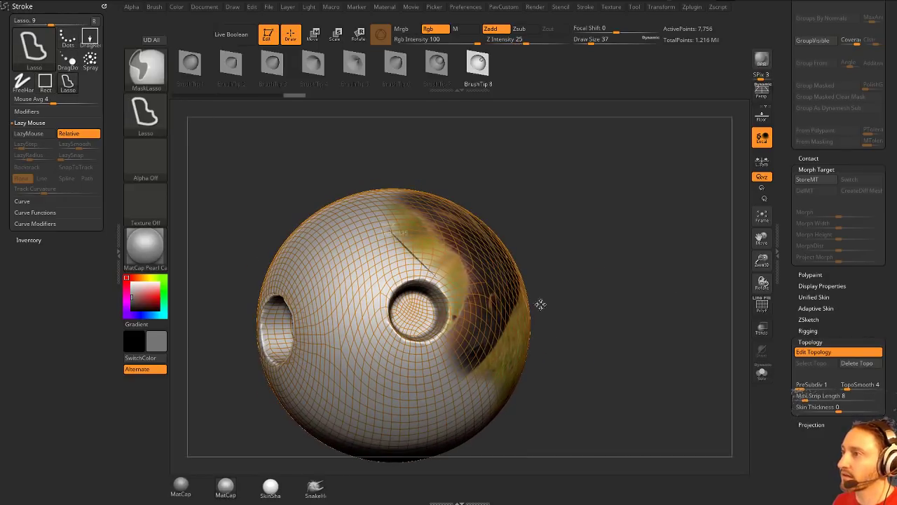
{"action": "mouse_move", "coordinate": [401, 215]}
{"action": "left_mouse_down", "text": "ctrl"}
{"action": "mouse_move", "coordinate": [390, 382]}
{"action": "mouse_move", "coordinate": [352, 232]}
{"action": "left_mouse_up", "text": "ctrl"}
{"action": "left_click_drag", "start_coordinate": [592, 268], "coordinate": [600, 275]}
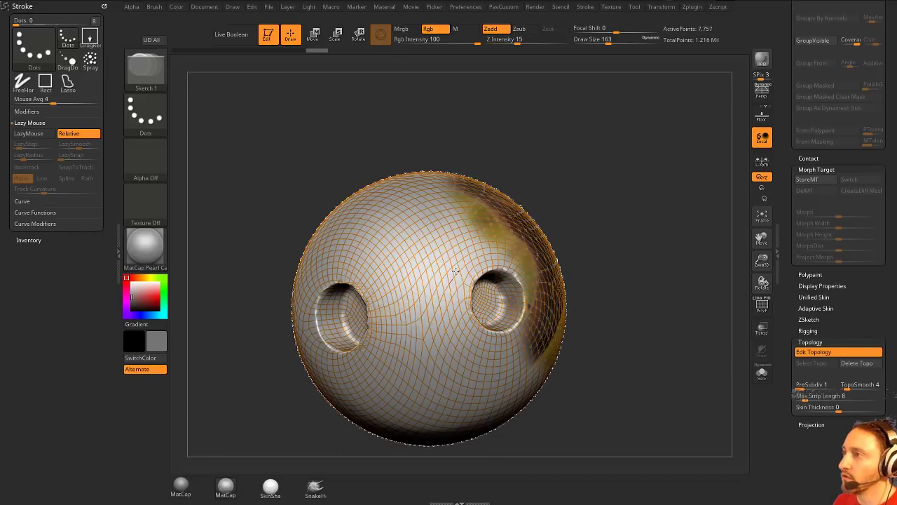
- Try adding a topology point between the two round holes and moving the topology, and undo both edits
{"action": "left_click", "coordinate": [365, 258]}
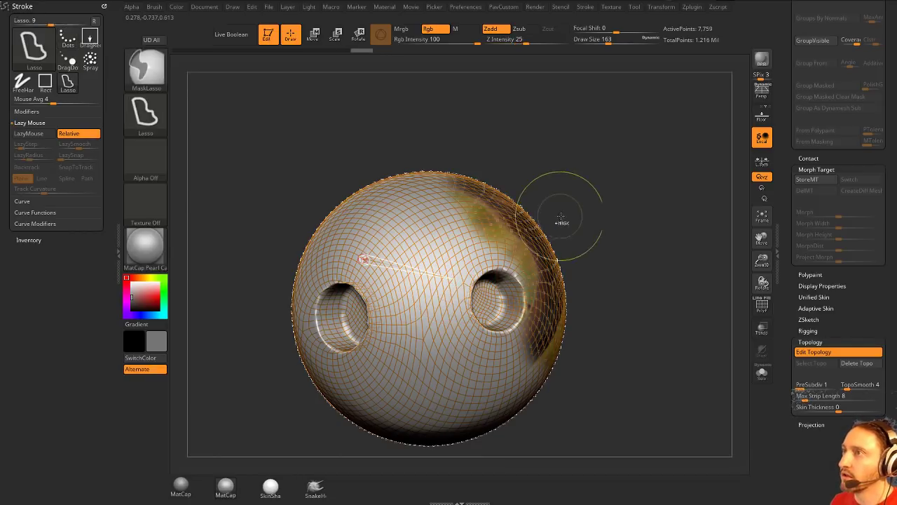
{"action": "key", "text": "w"}
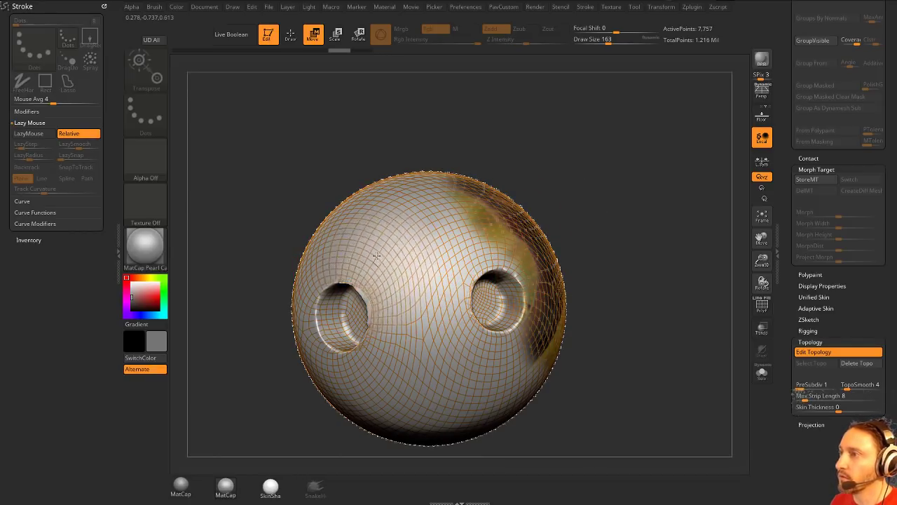
{"action": "mouse_move", "coordinate": [376, 256]}
{"action": "left_mouse_down"}
{"action": "mouse_move", "coordinate": [414, 260]}
{"action": "mouse_move", "coordinate": [449, 251]}
{"action": "mouse_move", "coordinate": [469, 283]}
{"action": "mouse_move", "coordinate": [455, 227]}
{"action": "mouse_move", "coordinate": [419, 228]}
{"action": "mouse_move", "coordinate": [442, 253]}
{"action": "mouse_move", "coordinate": [424, 238]}
{"action": "left_mouse_up"}
{"action": "key", "text": "ctrl+z"}
{"action": "key", "text": "ctrl+z"}
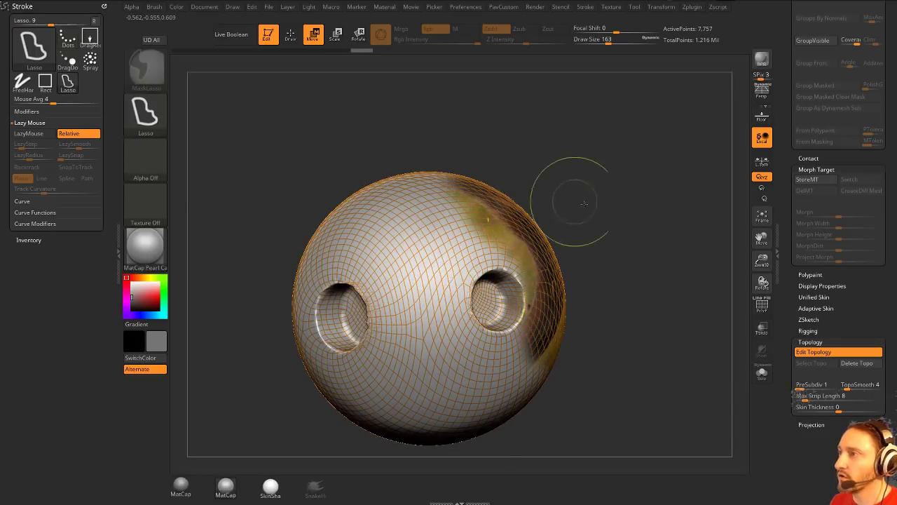
- Return to Draw mode and try hiding the topology around the round hole
{"action": "left_click_drag", "start_coordinate": [583, 203], "coordinate": [631, 271]}
{"action": "key", "text": "q"}
{"action": "mouse_move", "coordinate": [578, 259]}
{"action": "left_mouse_down"}
{"action": "mouse_move", "coordinate": [457, 265]}
{"action": "mouse_move", "coordinate": [565, 239]}
{"action": "left_mouse_up"}
{"action": "left_click_drag", "start_coordinate": [590, 207], "coordinate": [438, 320], "text": "ctrl+alt+shift"}
{"action": "left_click_drag", "start_coordinate": [575, 276], "coordinate": [487, 280]}
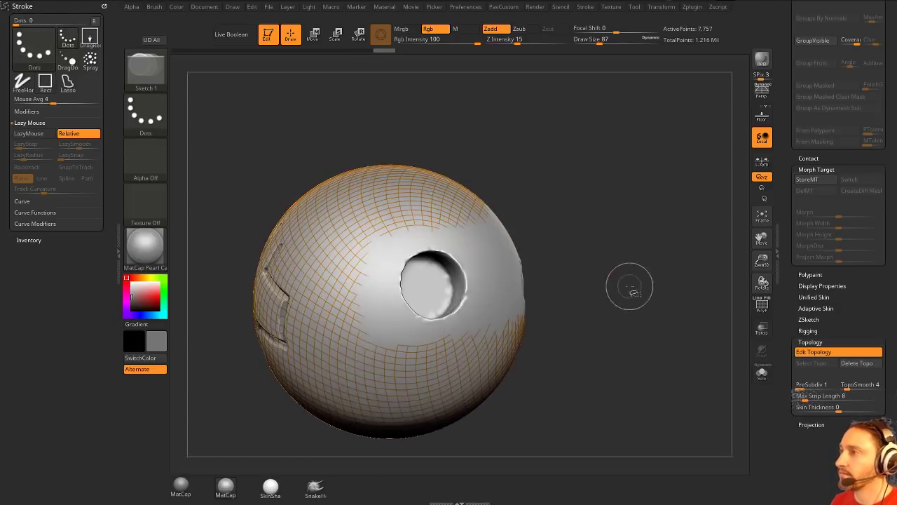
- Restore the full topology's visibility and quick-save the project
{"action": "left_click_drag", "start_coordinate": [629, 285], "coordinate": [649, 251]}
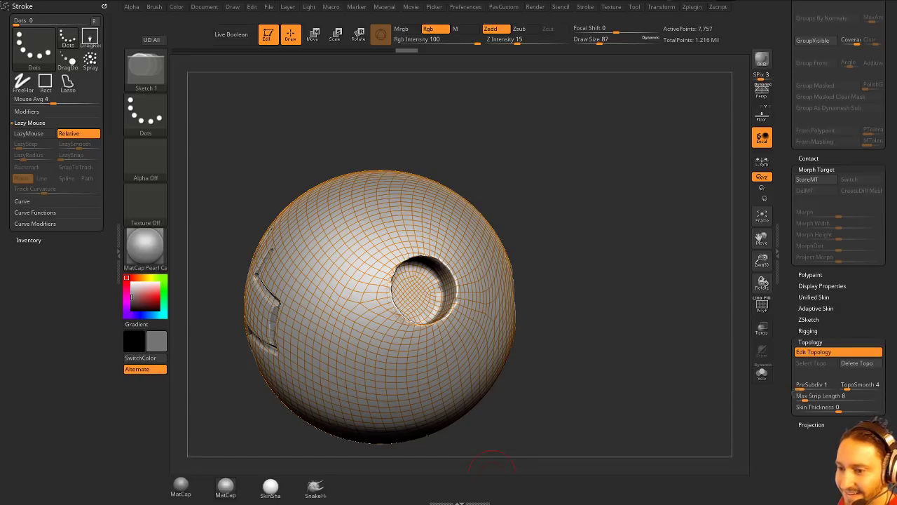
{"action": "key", "text": "ctrl+s"}
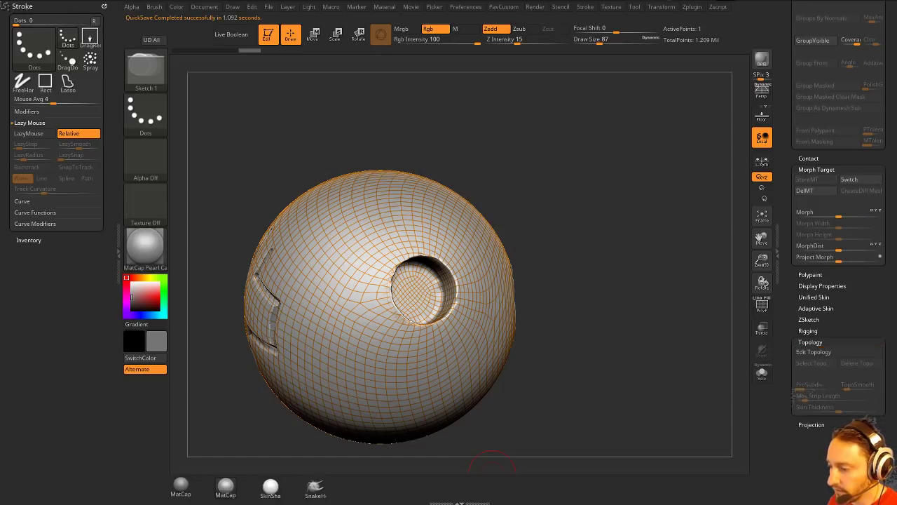
- Switch to the browser, look through the YouTube channel's created playlists, and select the page address
{"action": "key", "text": "alt+Tab"}
{"action": "left_click", "coordinate": [211, 93]}
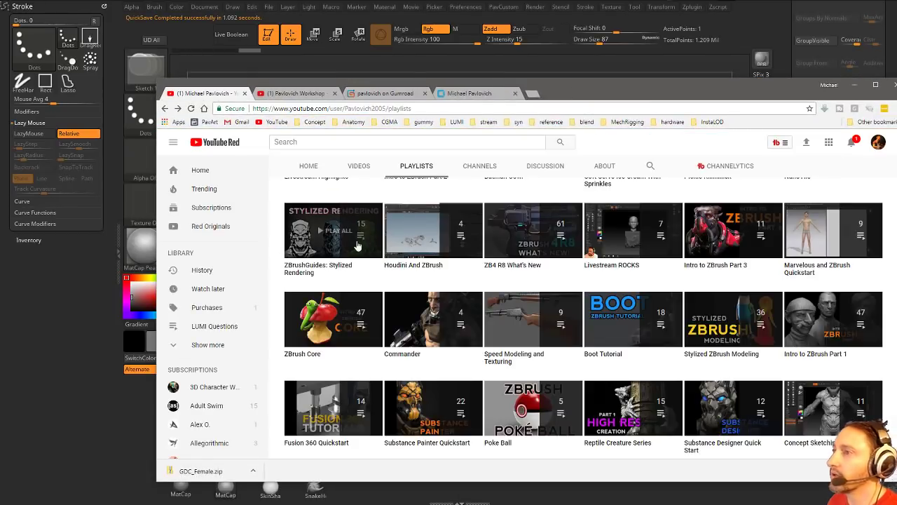
{"action": "scroll", "coordinate": [357, 245], "scroll_direction": "up", "scroll_amount": 4}
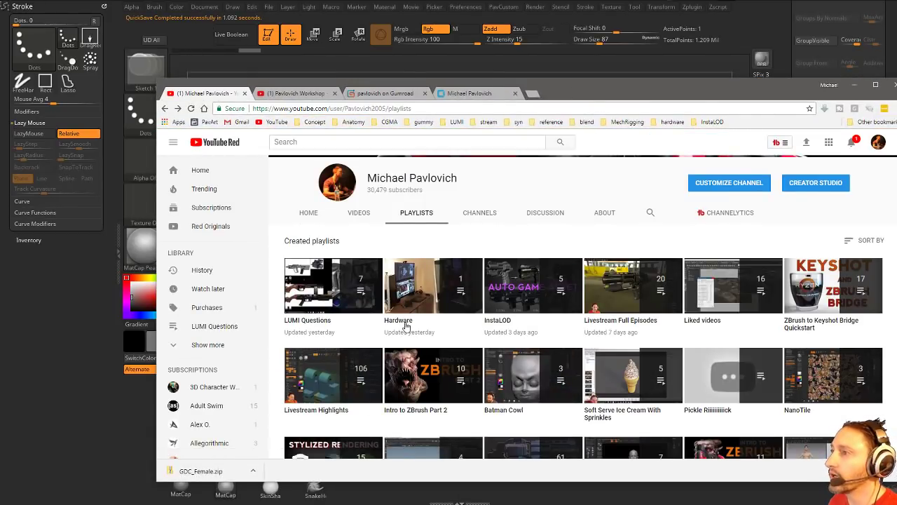
{"action": "left_click", "coordinate": [308, 108]}
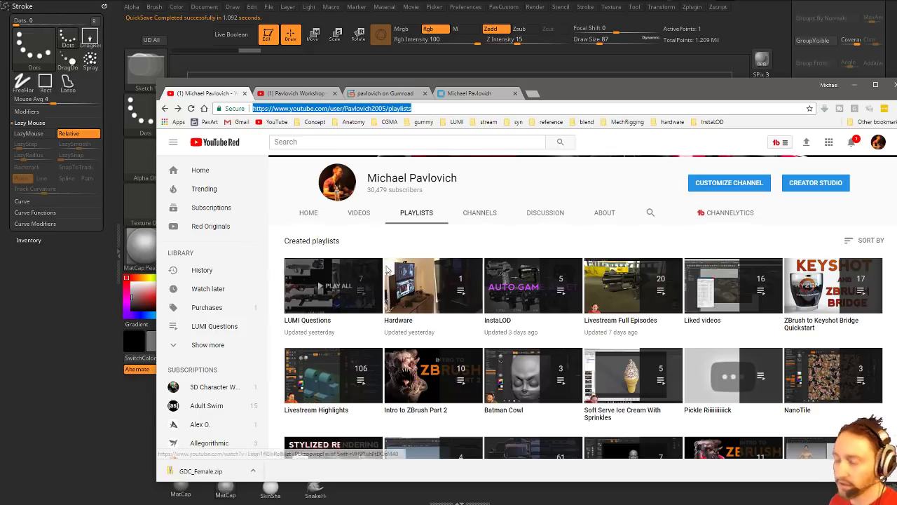
{"action": "key", "text": "alt+Tab"}
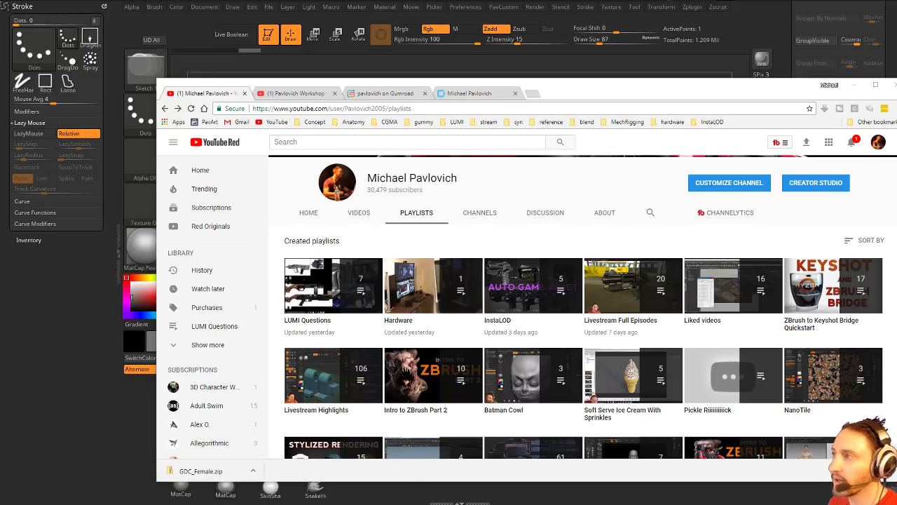
{"action": "left_click_drag", "start_coordinate": [562, 91], "coordinate": [450, 96]}
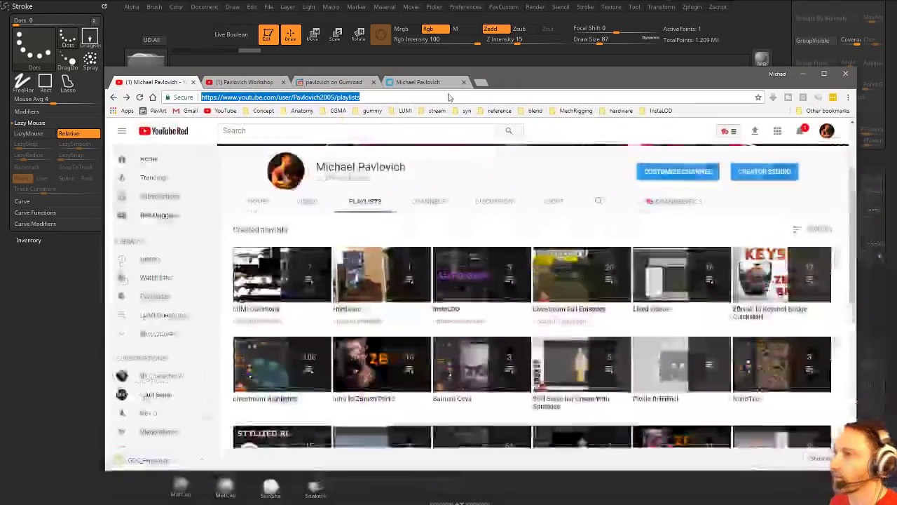
- Open the Hardware playlist's Workstation Setup video, examine the parts and depreciated lists in its expanded description, and return to ZBrush
{"action": "left_click", "coordinate": [354, 312]}
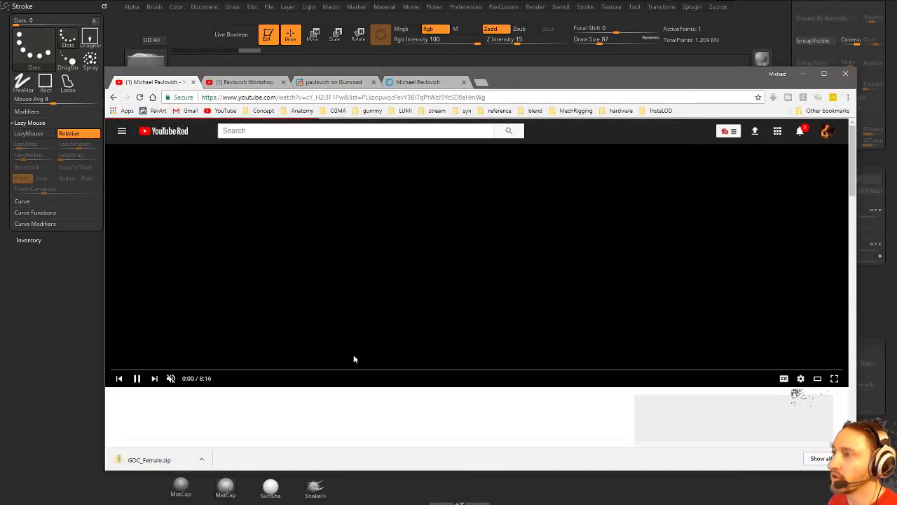
{"action": "scroll", "coordinate": [283, 363], "scroll_direction": "down", "scroll_amount": 4}
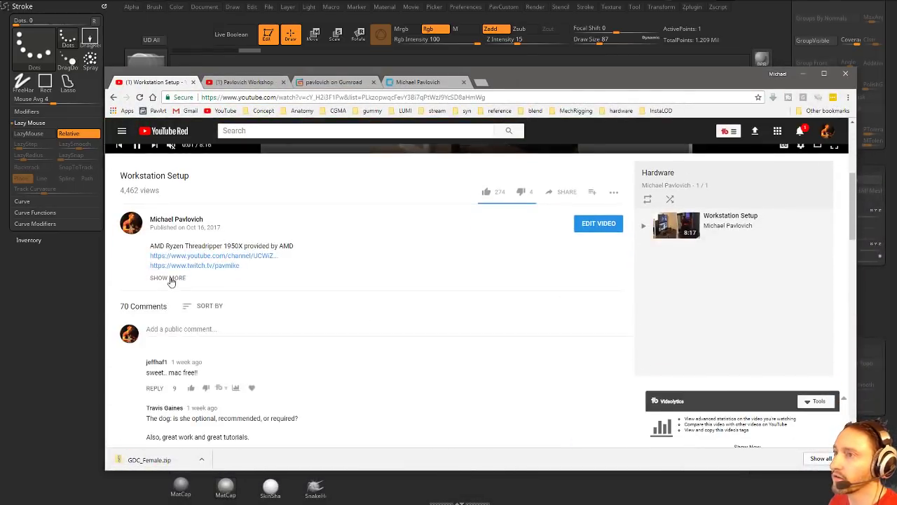
{"action": "left_click", "coordinate": [171, 279]}
{"action": "scroll", "coordinate": [154, 259], "scroll_direction": "down", "scroll_amount": 3}
{"action": "scroll", "coordinate": [148, 242], "scroll_direction": "up", "scroll_amount": 1}
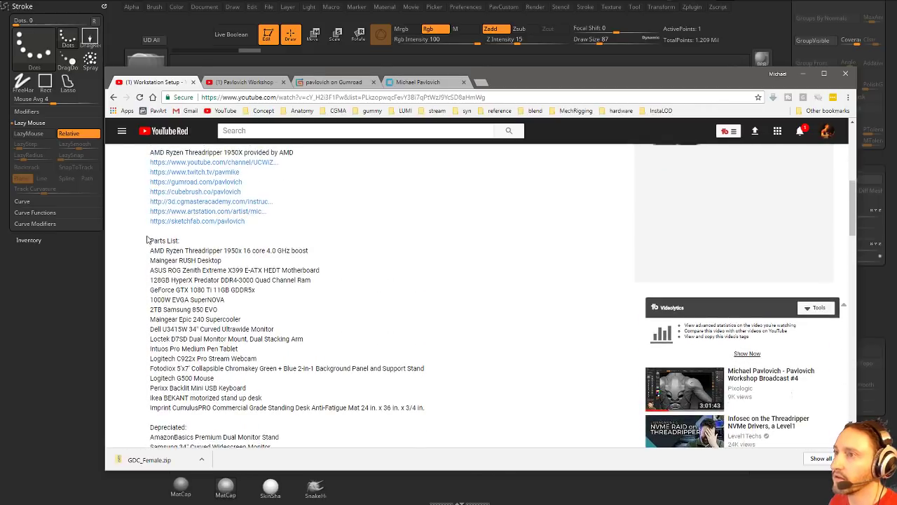
{"action": "left_click_drag", "start_coordinate": [147, 241], "coordinate": [497, 378]}
{"action": "scroll", "coordinate": [234, 360], "scroll_direction": "down", "scroll_amount": 2}
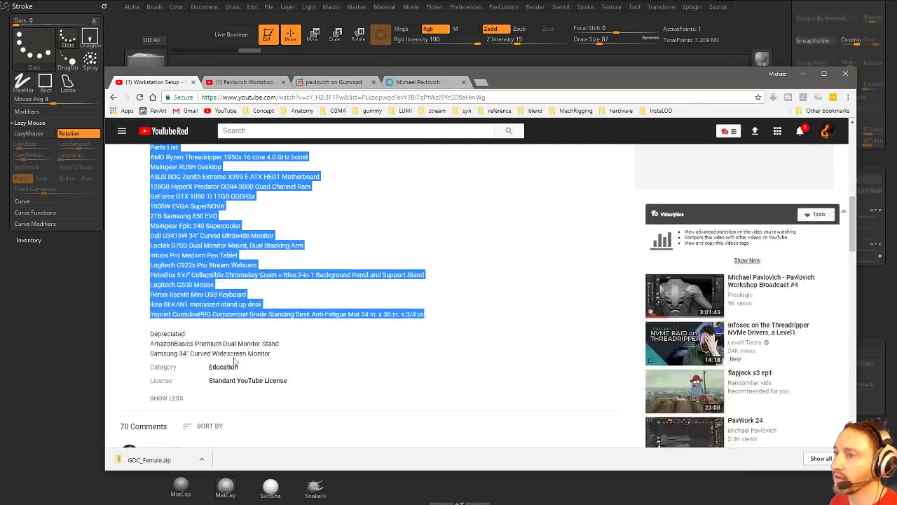
{"action": "left_click_drag", "start_coordinate": [150, 333], "coordinate": [293, 352]}
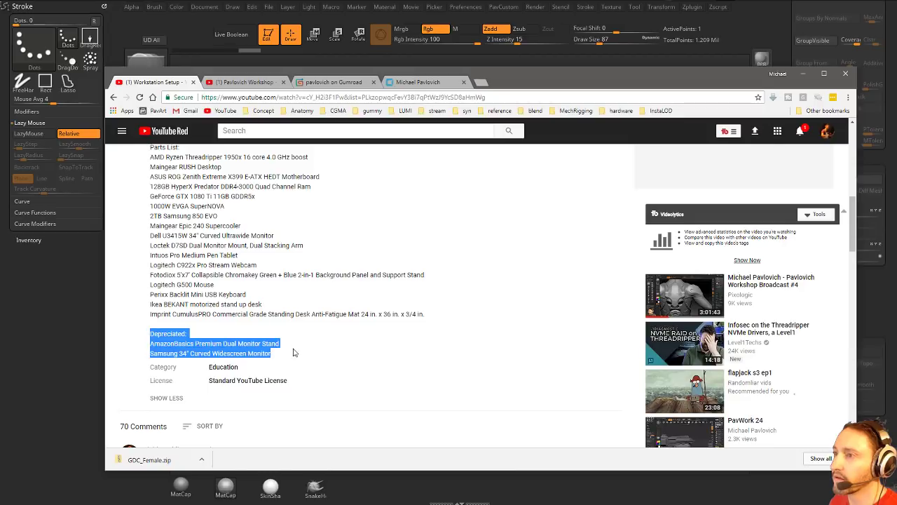
{"action": "key", "text": "alt+Tab"}
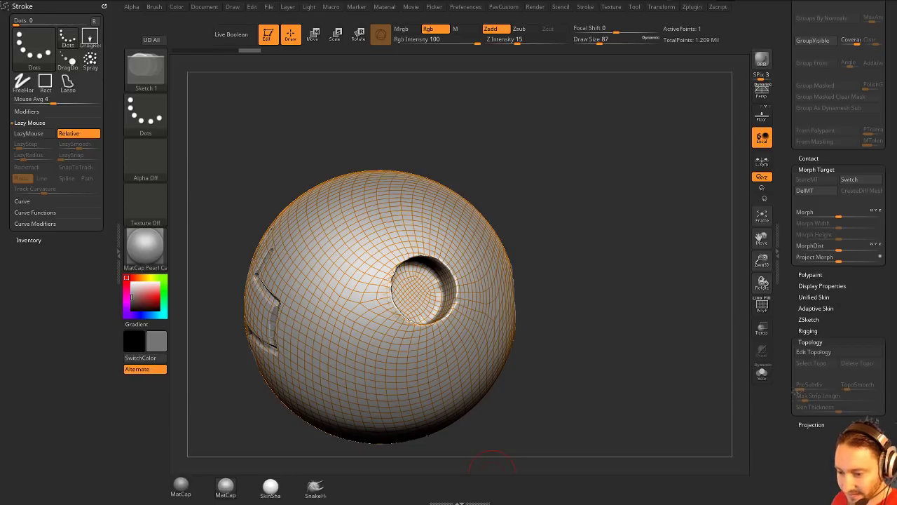
- Delete the ZSphere subtool from the carved sphere's tool
{"action": "left_click_drag", "start_coordinate": [622, 205], "coordinate": [629, 180]}
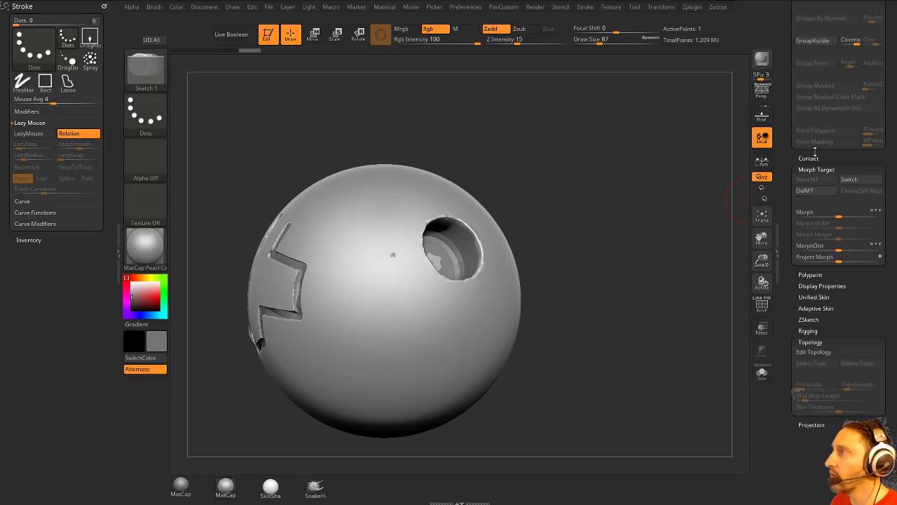
{"action": "left_click_drag", "start_coordinate": [789, 143], "coordinate": [797, 392]}
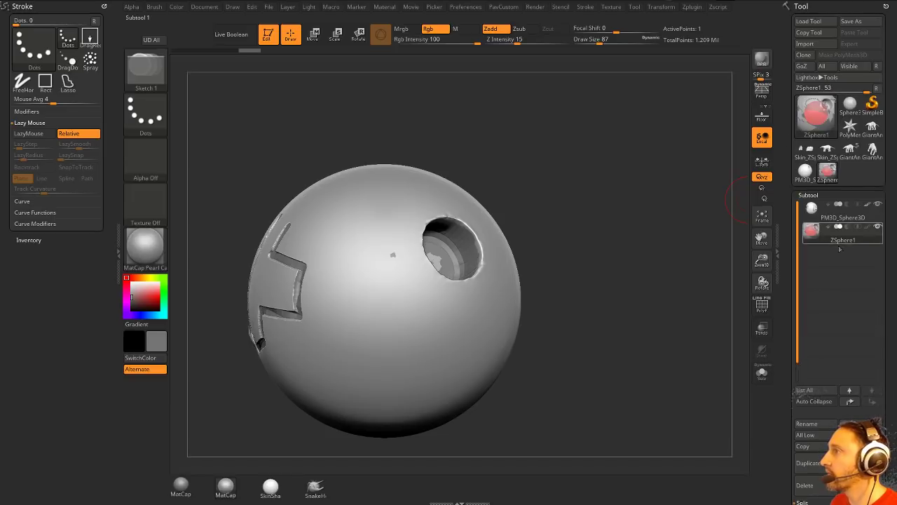
{"action": "left_click", "coordinate": [815, 488]}
- Switch to the giant anteater tool and display it with the MatCap Gray material and white color
{"action": "left_click", "coordinate": [849, 127]}
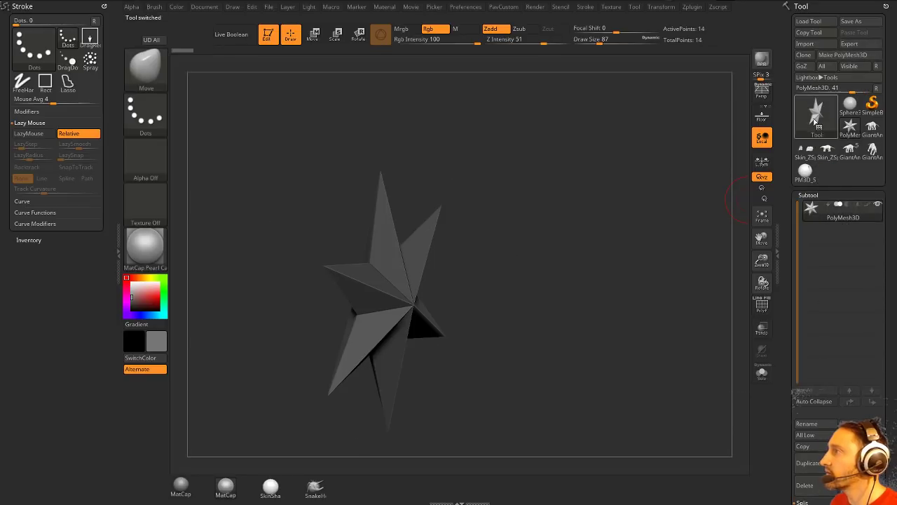
{"action": "left_click", "coordinate": [849, 150]}
{"action": "left_click_drag", "start_coordinate": [597, 233], "coordinate": [662, 179]}
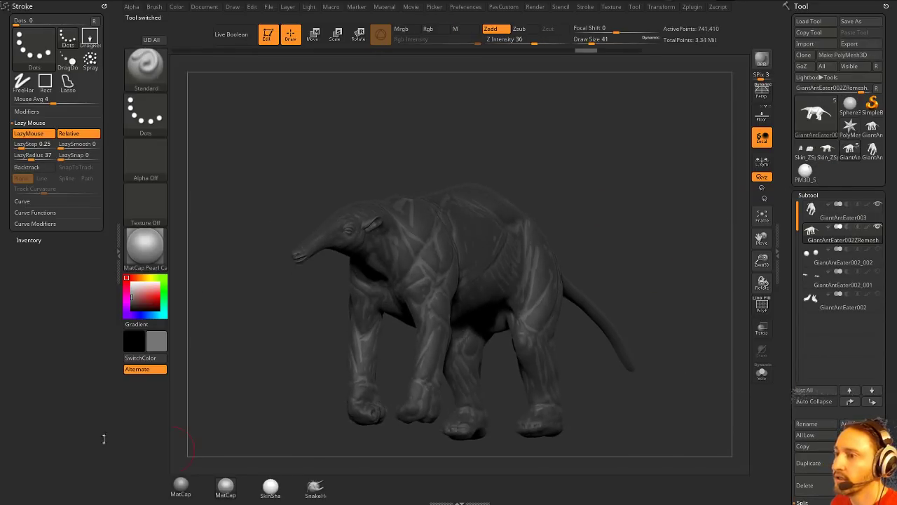
{"action": "left_click", "coordinate": [180, 484]}
{"action": "left_click_drag", "start_coordinate": [138, 294], "coordinate": [131, 282]}
{"action": "left_click_drag", "start_coordinate": [371, 116], "coordinate": [426, 134]}
{"action": "left_click_drag", "start_coordinate": [562, 114], "coordinate": [620, 126]}
- Run ProjectAll on the GiantAntEater002ZRemesh subtool to project the original sculpt's detail onto it
{"action": "key", "text": "grave"}
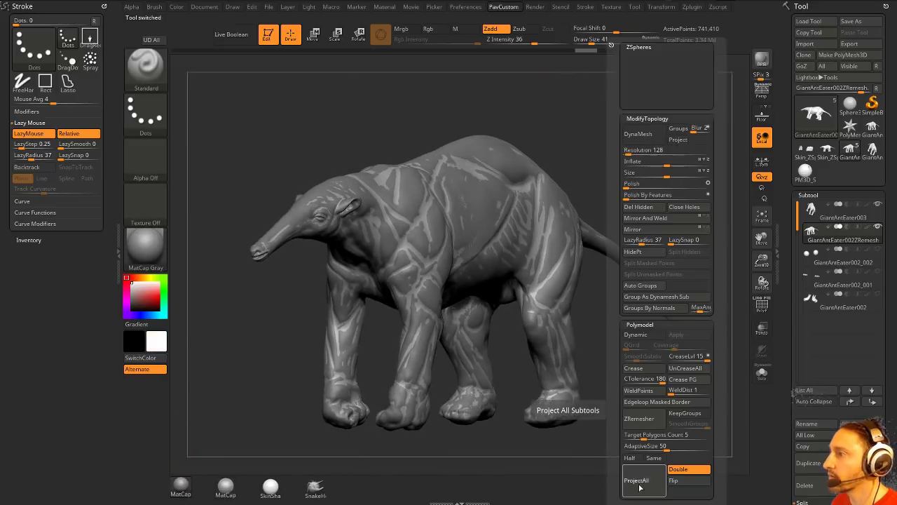
{"action": "left_click", "coordinate": [640, 482]}
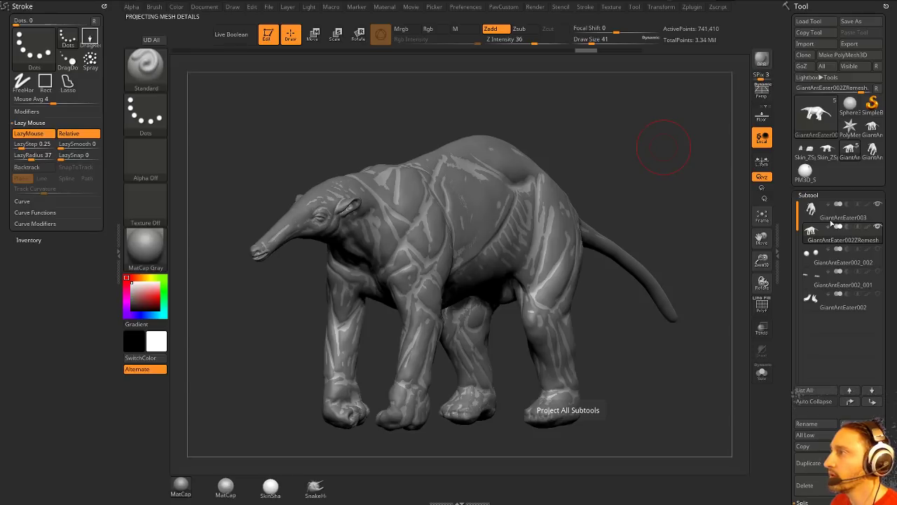
{"action": "left_click_drag", "start_coordinate": [705, 165], "coordinate": [667, 174]}
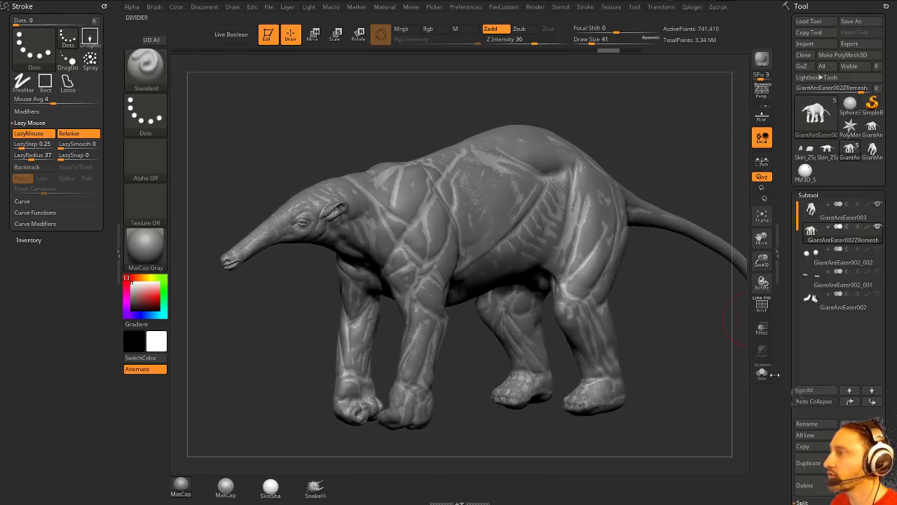
- Isolate the GiantAntEater002ZRemesh subtool in Solo mode and set the draw size to 11
{"action": "left_click", "coordinate": [768, 373]}
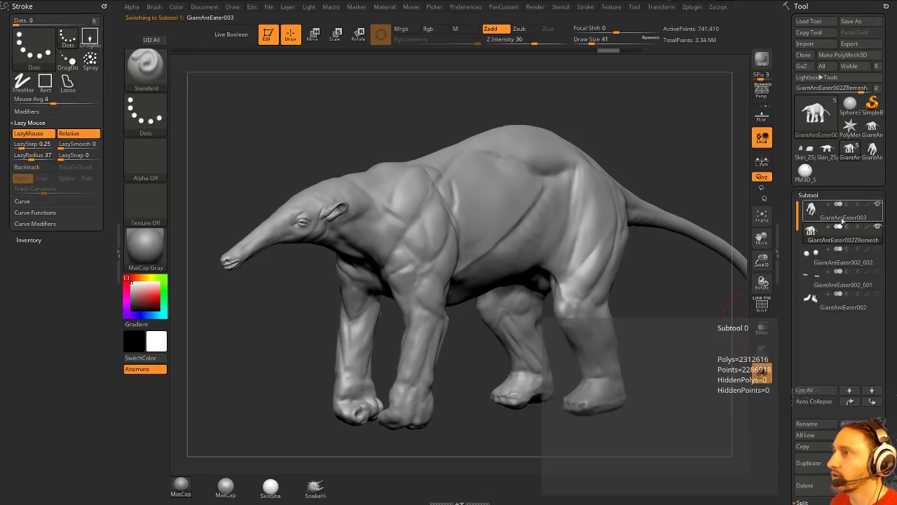
{"action": "left_click", "coordinate": [830, 233]}
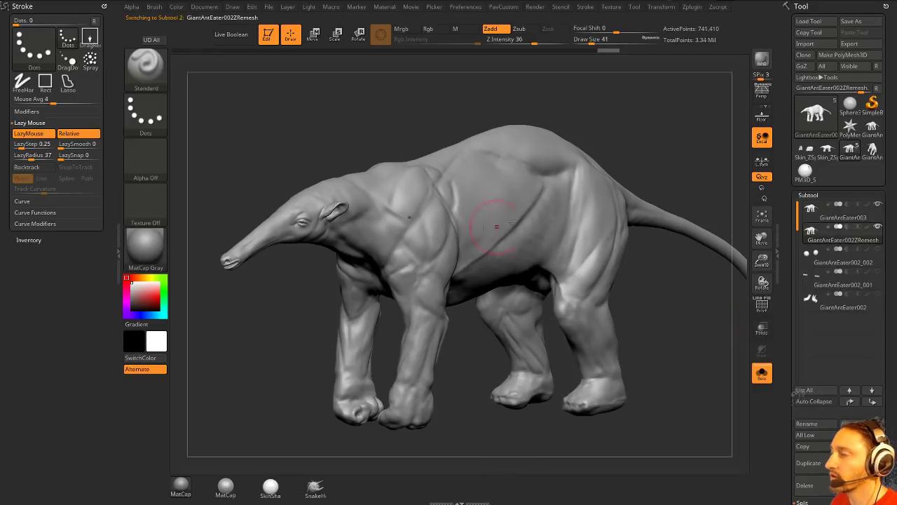
{"action": "key", "text": "s"}
{"action": "left_click_drag", "start_coordinate": [611, 137], "coordinate": [602, 137]}
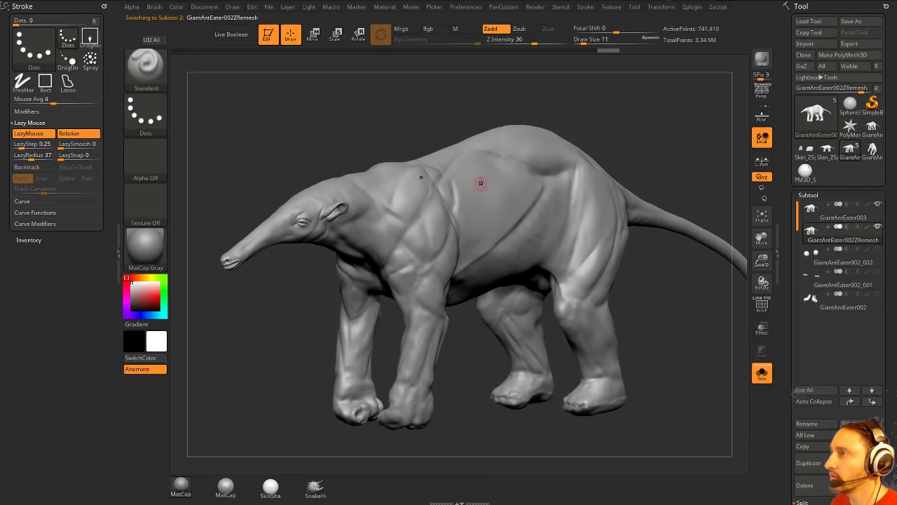
- Delete the GiantAntEater003 subtool
{"action": "left_click", "coordinate": [839, 217]}
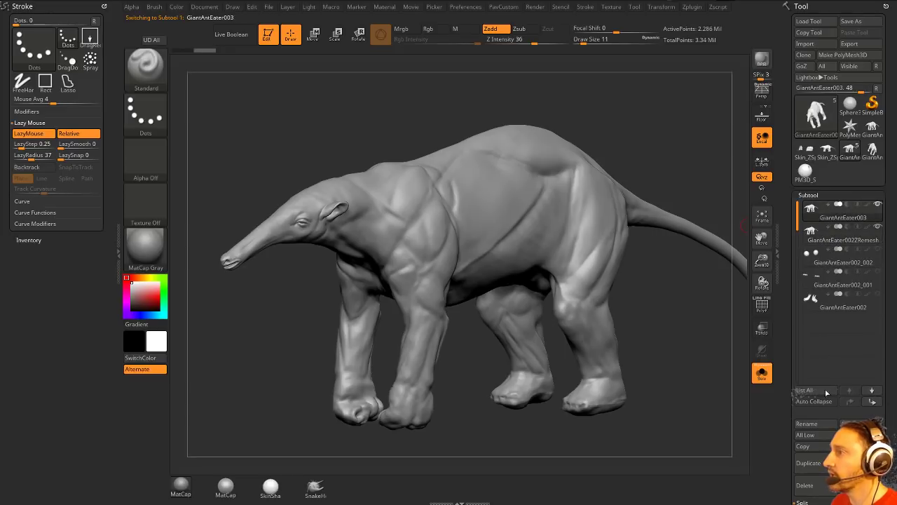
{"action": "left_click", "coordinate": [821, 484]}
{"action": "left_click_drag", "start_coordinate": [615, 98], "coordinate": [558, 91]}
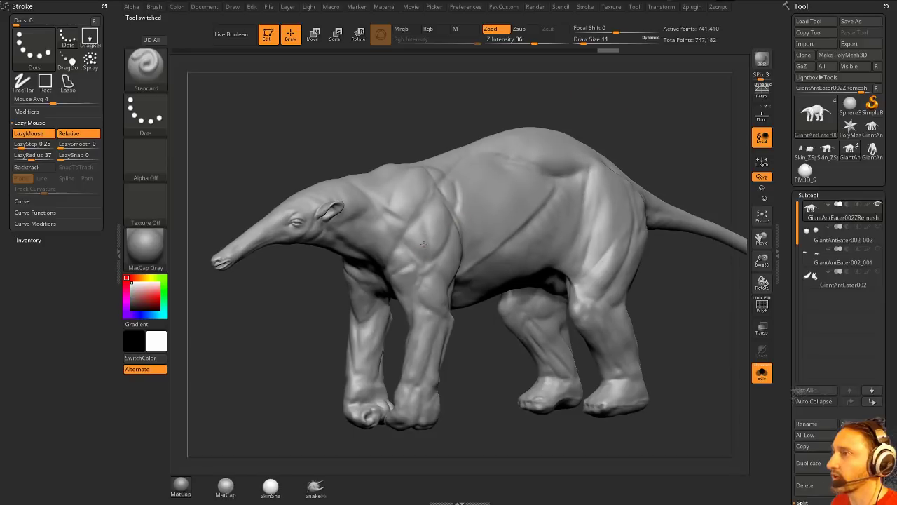
- Smooth the upper eyelid of the remeshed anteater with the draw size reduced to 3
{"action": "left_click_drag", "start_coordinate": [222, 353], "coordinate": [265, 406], "text": "alt"}
{"action": "left_click_drag", "start_coordinate": [182, 393], "coordinate": [360, 401], "text": "alt"}
{"action": "left_click_drag", "start_coordinate": [839, 476], "coordinate": [839, 42]}
{"action": "mouse_move", "coordinate": [829, 218]}
{"action": "left_mouse_down"}
{"action": "mouse_move", "coordinate": [813, 220]}
{"action": "mouse_move", "coordinate": [831, 220]}
{"action": "left_mouse_up"}
{"action": "left_click_drag", "start_coordinate": [392, 371], "coordinate": [350, 406], "text": "alt"}
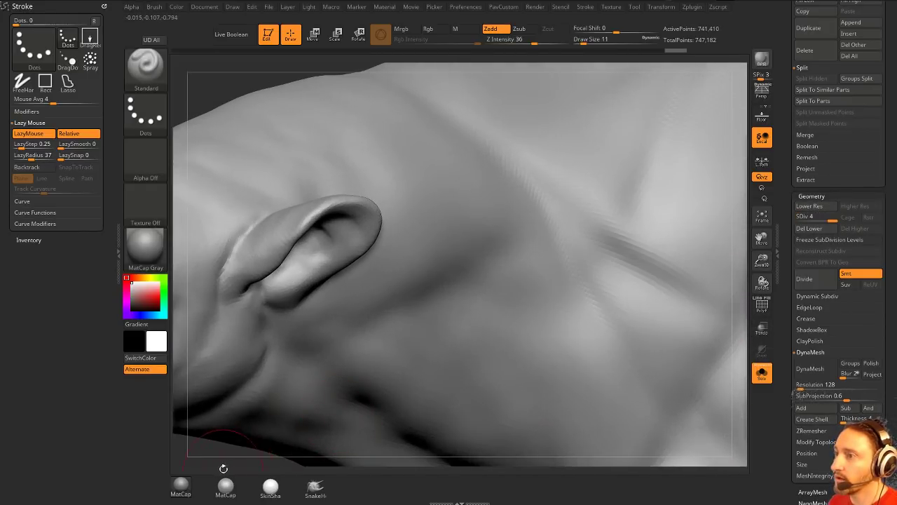
{"action": "left_click_drag", "start_coordinate": [222, 467], "coordinate": [484, 393], "text": "alt"}
{"action": "key", "text": "bracketleft"}
{"action": "key", "text": "bracketleft"}
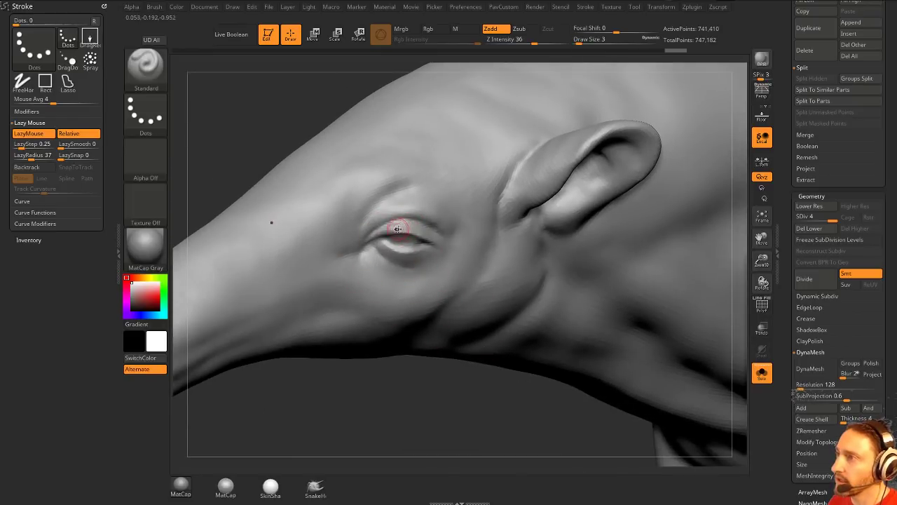
{"action": "mouse_move", "coordinate": [390, 228]}
{"action": "left_mouse_down", "text": "shift"}
{"action": "mouse_move", "coordinate": [415, 229]}
{"action": "mouse_move", "coordinate": [386, 226]}
{"action": "left_mouse_up", "text": "shift"}
- Carve the edge of the upper eyelid with the DamStandard brush at draw size 4
{"action": "mouse_move", "coordinate": [380, 375]}
{"action": "left_mouse_down"}
{"action": "mouse_move", "coordinate": [366, 411]}
{"action": "mouse_move", "coordinate": [312, 345]}
{"action": "mouse_move", "coordinate": [312, 329]}
{"action": "left_mouse_up"}
{"action": "left_click_drag", "start_coordinate": [465, 119], "coordinate": [453, 201], "text": "alt"}
{"action": "key", "text": "b"}
{"action": "key", "text": "d"}
{"action": "key", "text": "s"}
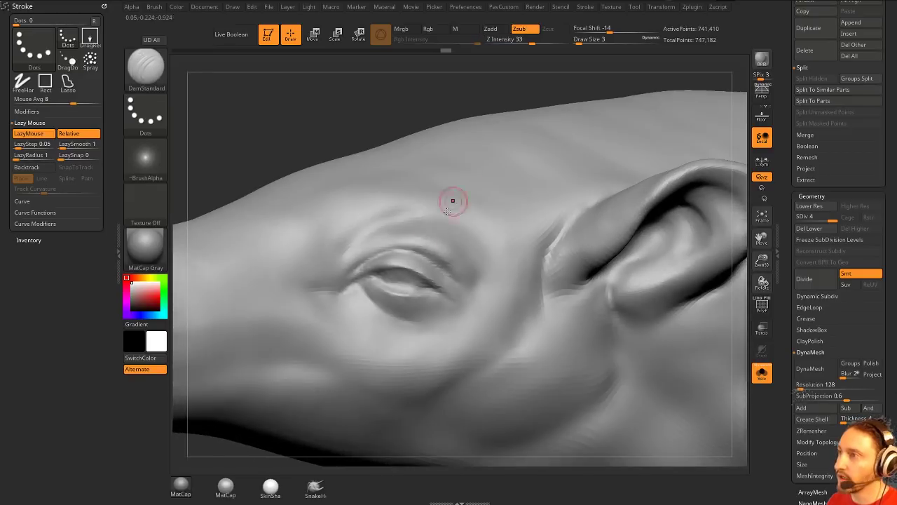
{"action": "left_click_drag", "start_coordinate": [378, 278], "coordinate": [408, 284]}
{"action": "left_click_drag", "start_coordinate": [438, 118], "coordinate": [426, 153]}
{"action": "left_click_drag", "start_coordinate": [381, 279], "coordinate": [417, 290]}
{"action": "left_click", "coordinate": [384, 280]}
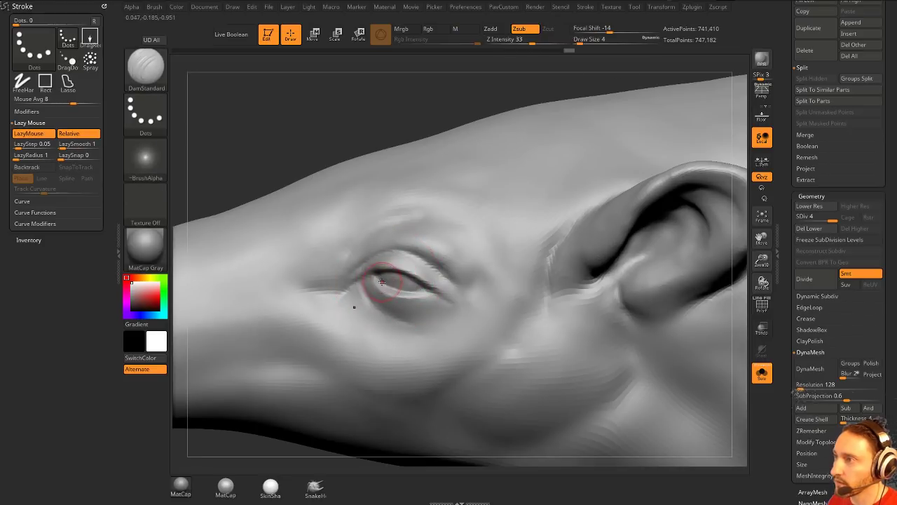
{"action": "left_click_drag", "start_coordinate": [388, 282], "coordinate": [430, 292]}
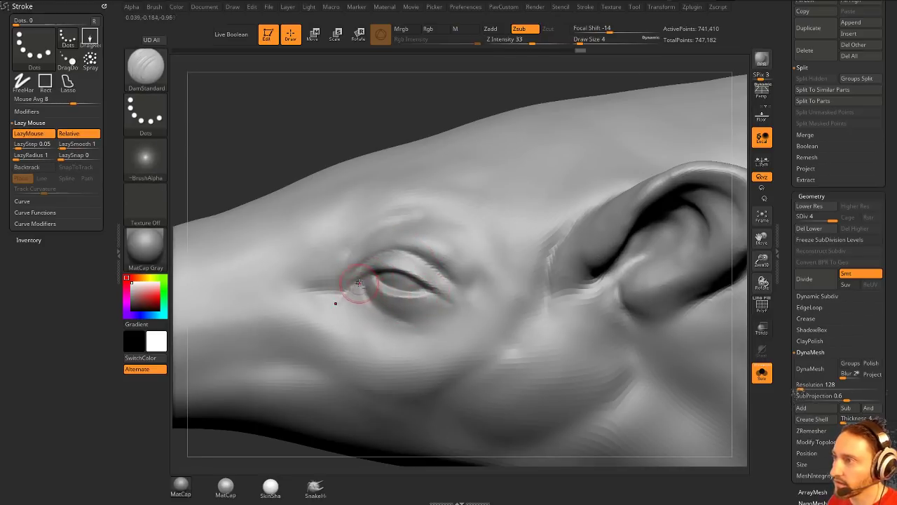
- Carve the creases below and above the eye and at its inner corner, smoothing the upper lid fold
{"action": "left_click_drag", "start_coordinate": [364, 298], "coordinate": [412, 325]}
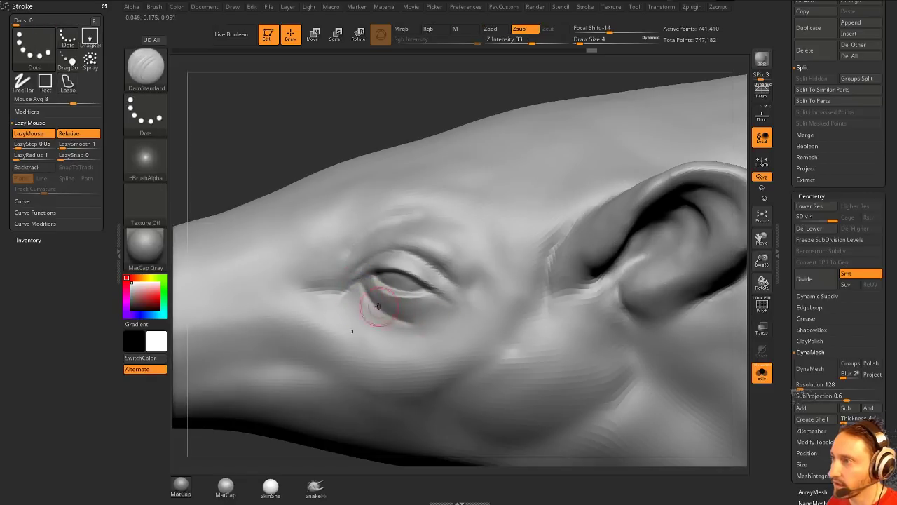
{"action": "left_click_drag", "start_coordinate": [385, 77], "coordinate": [407, 98]}
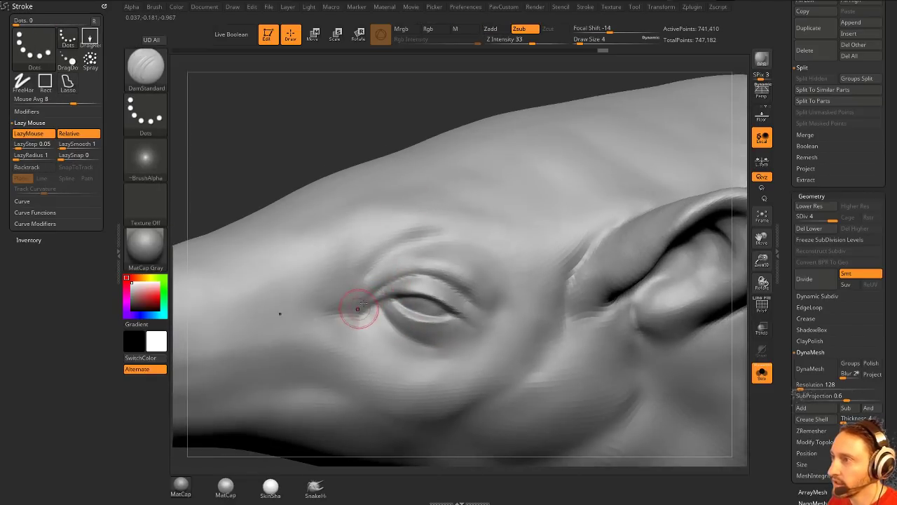
{"action": "mouse_move", "coordinate": [357, 307]}
{"action": "left_mouse_down"}
{"action": "mouse_move", "coordinate": [429, 272]}
{"action": "mouse_move", "coordinate": [406, 281]}
{"action": "mouse_move", "coordinate": [484, 316]}
{"action": "left_mouse_up"}
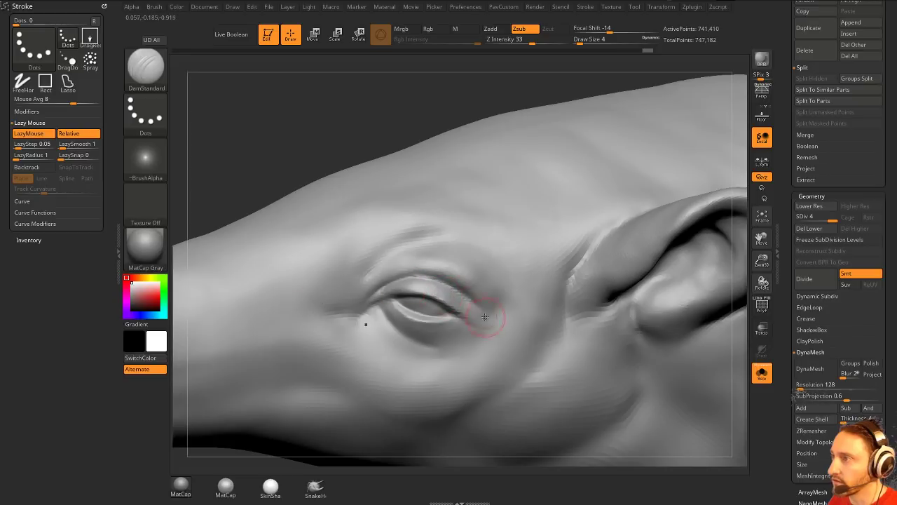
{"action": "mouse_move", "coordinate": [392, 289]}
{"action": "left_mouse_down", "text": "shift"}
{"action": "mouse_move", "coordinate": [448, 293]}
{"action": "mouse_move", "coordinate": [484, 315]}
{"action": "left_mouse_up", "text": "shift"}
{"action": "left_click_drag", "start_coordinate": [358, 317], "coordinate": [376, 302]}
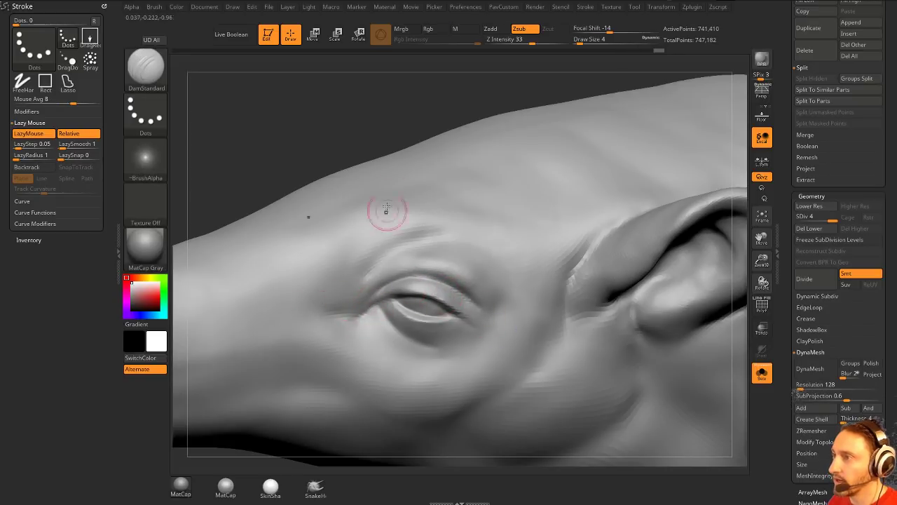
- Smooth the upper lip between the nostril and the mouth corner at the tip of the snout
{"action": "left_click_drag", "start_coordinate": [392, 129], "coordinate": [472, 95], "text": "alt"}
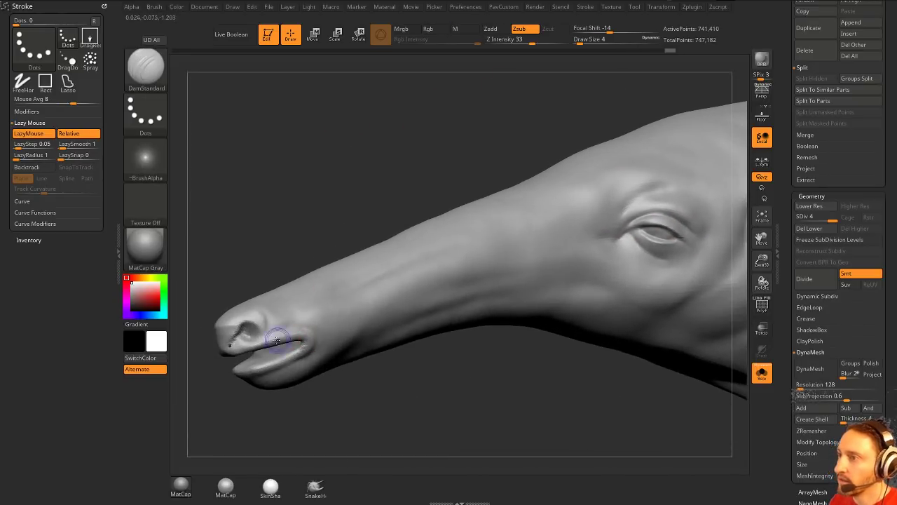
{"action": "left_click_drag", "start_coordinate": [276, 336], "coordinate": [318, 337], "text": "shift"}
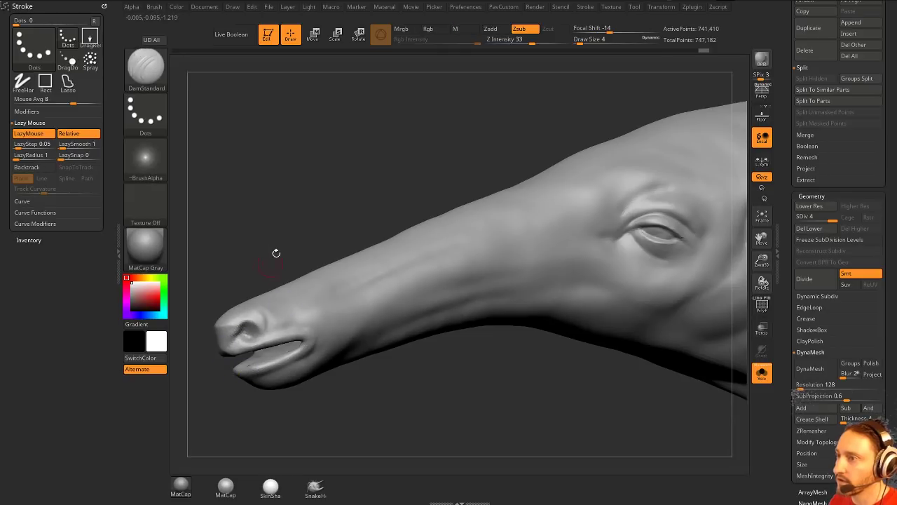
{"action": "mouse_move", "coordinate": [276, 254]}
{"action": "left_mouse_down"}
{"action": "mouse_move", "coordinate": [361, 204]}
{"action": "mouse_move", "coordinate": [330, 286]}
{"action": "mouse_move", "coordinate": [280, 260]}
{"action": "left_mouse_up"}
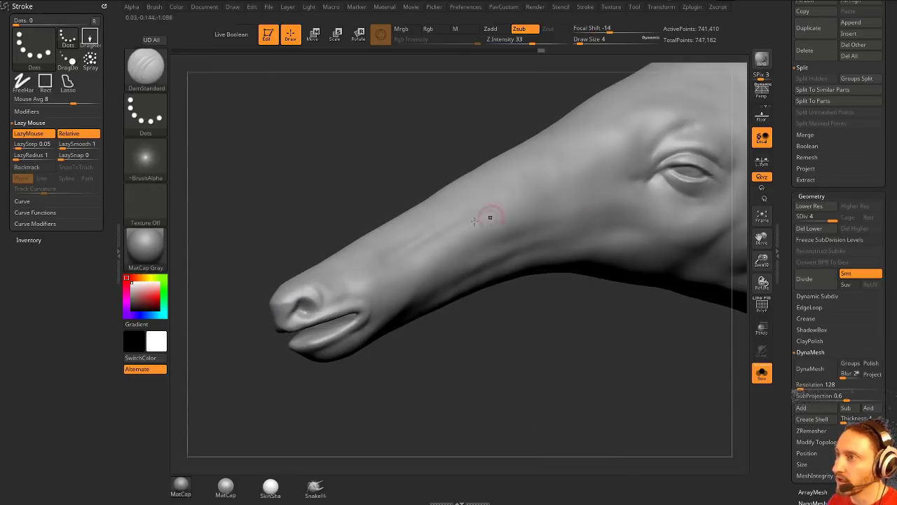
{"action": "left_click_drag", "start_coordinate": [301, 318], "coordinate": [317, 318], "text": "shift"}
{"action": "mouse_move", "coordinate": [268, 379]}
{"action": "left_mouse_down"}
{"action": "mouse_move", "coordinate": [298, 392]}
{"action": "mouse_move", "coordinate": [361, 389]}
{"action": "left_mouse_up"}
- Switch to the Standard brush, turn off LazyMouse and set the draw size to 2 for work on the nostril
{"action": "key", "text": "b"}
{"action": "key", "text": "s"}
{"action": "key", "text": "t"}
{"action": "key", "text": "bracketright"}
{"action": "left_click_drag", "start_coordinate": [329, 299], "coordinate": [306, 240]}
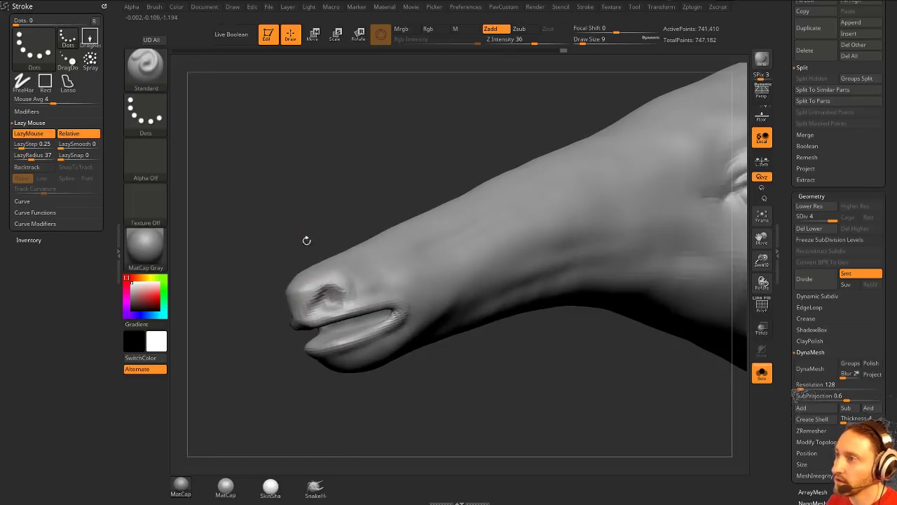
{"action": "key", "text": "l"}
{"action": "left_click_drag", "start_coordinate": [321, 281], "coordinate": [310, 225]}
{"action": "key", "text": "s"}
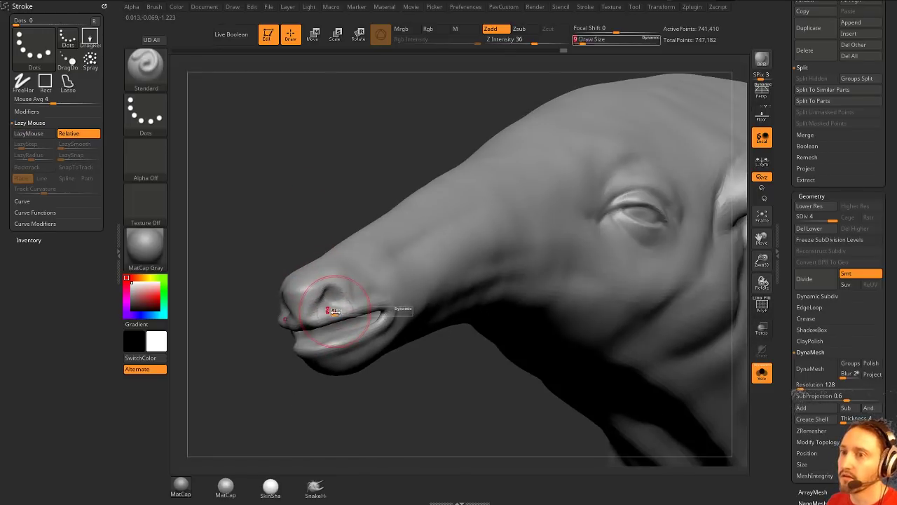
{"action": "left_click_drag", "start_coordinate": [335, 309], "coordinate": [327, 303]}
{"action": "key", "text": "s"}
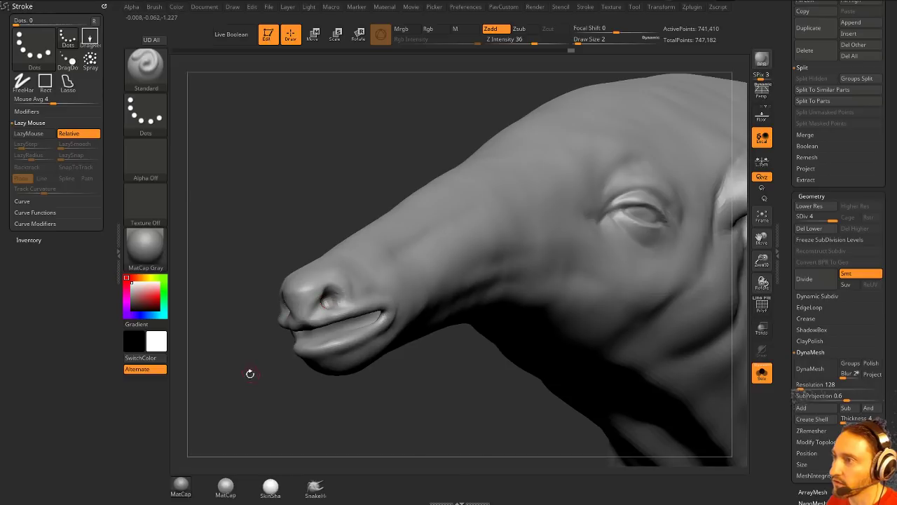
- Smooth the inside of the nostril with small strokes from several side angles
{"action": "mouse_move", "coordinate": [250, 372]}
{"action": "left_mouse_down"}
{"action": "mouse_move", "coordinate": [326, 300]}
{"action": "mouse_move", "coordinate": [319, 306]}
{"action": "left_mouse_up"}
{"action": "right_click_drag", "start_coordinate": [315, 307], "coordinate": [319, 306]}
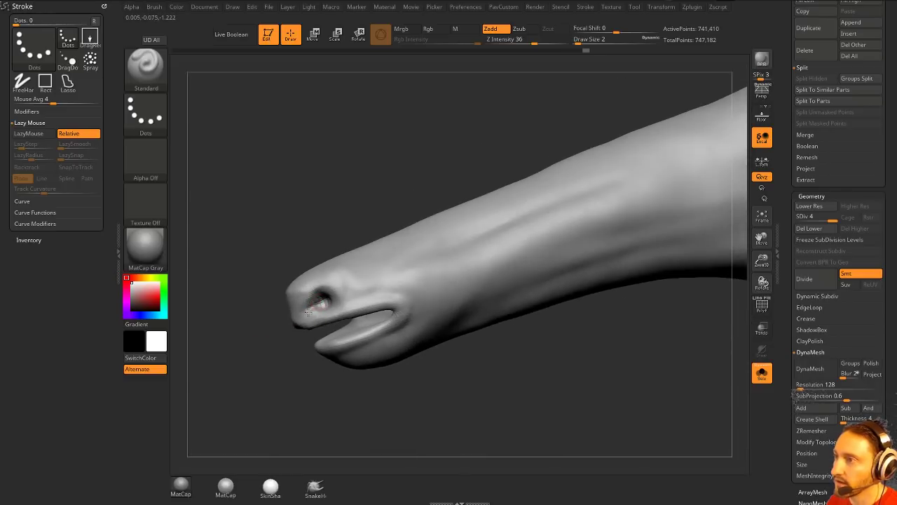
{"action": "left_click_drag", "start_coordinate": [320, 305], "coordinate": [323, 300], "text": "shift"}
{"action": "mouse_move", "coordinate": [282, 339]}
{"action": "left_mouse_down"}
{"action": "mouse_move", "coordinate": [323, 301]}
{"action": "mouse_move", "coordinate": [303, 324]}
{"action": "left_mouse_up"}
{"action": "left_click_drag", "start_coordinate": [320, 305], "coordinate": [324, 301], "text": "shift"}
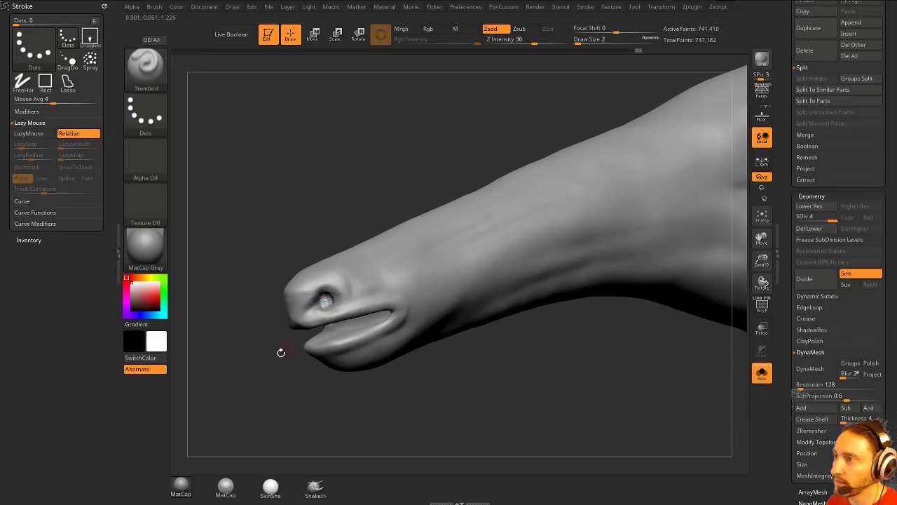
{"action": "left_click_drag", "start_coordinate": [280, 352], "coordinate": [298, 331]}
{"action": "left_click_drag", "start_coordinate": [324, 299], "coordinate": [323, 303], "text": "shift"}
{"action": "left_click_drag", "start_coordinate": [269, 365], "coordinate": [291, 339]}
{"action": "left_click_drag", "start_coordinate": [317, 310], "coordinate": [324, 302], "text": "shift"}
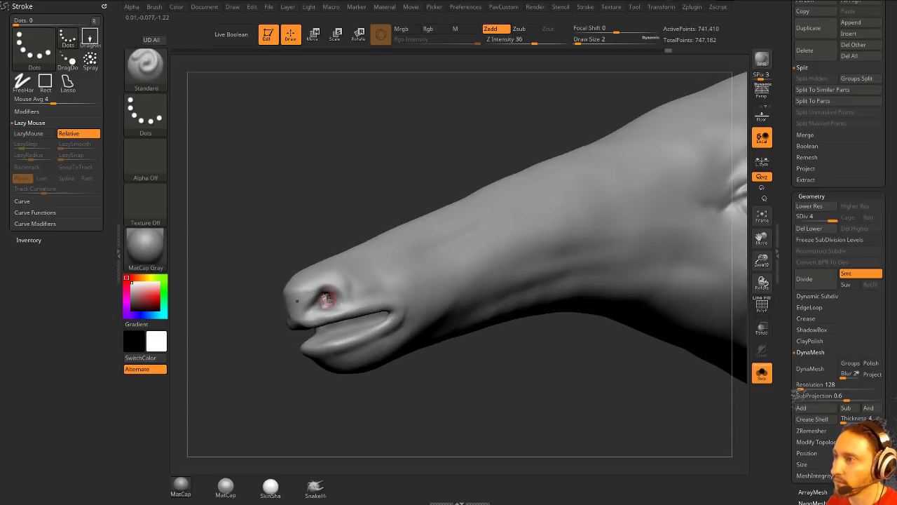
- Refine and smooth the nostril's inner wall and lower rim
{"action": "left_click_drag", "start_coordinate": [269, 373], "coordinate": [325, 287]}
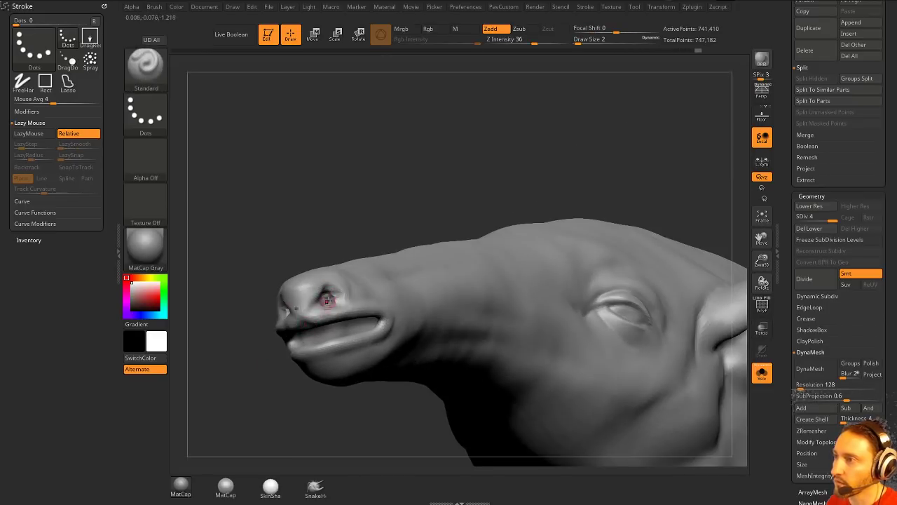
{"action": "left_click_drag", "start_coordinate": [353, 236], "coordinate": [325, 293]}
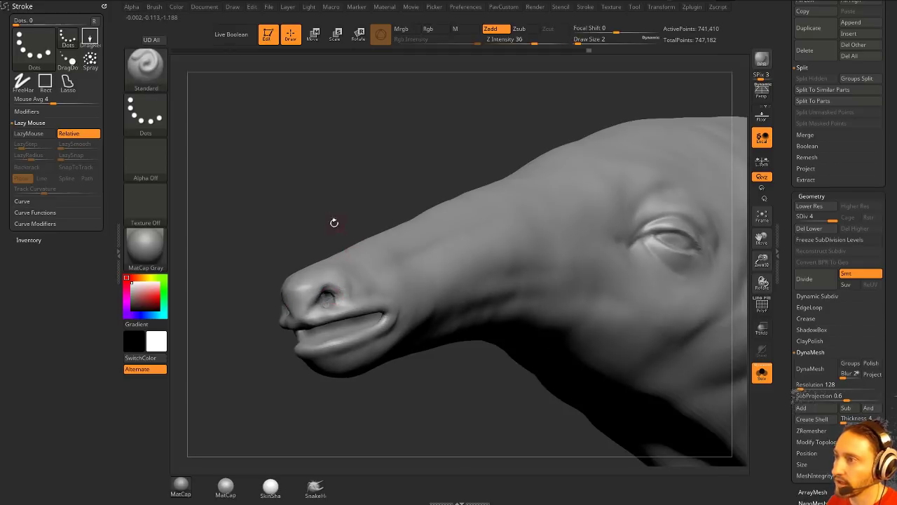
{"action": "left_click_drag", "start_coordinate": [334, 222], "coordinate": [357, 248]}
{"action": "left_click_drag", "start_coordinate": [327, 299], "coordinate": [331, 303], "text": "shift"}
{"action": "left_click_drag", "start_coordinate": [360, 227], "coordinate": [343, 255]}
{"action": "left_click_drag", "start_coordinate": [333, 304], "coordinate": [330, 302], "text": "shift"}
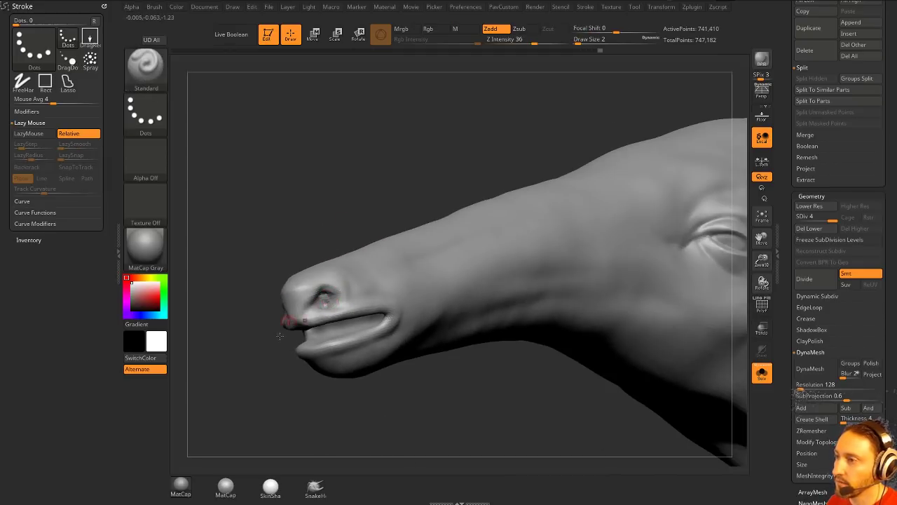
{"action": "mouse_move", "coordinate": [283, 337]}
{"action": "left_mouse_down"}
{"action": "mouse_move", "coordinate": [321, 320]}
{"action": "mouse_move", "coordinate": [322, 303]}
{"action": "left_mouse_up"}
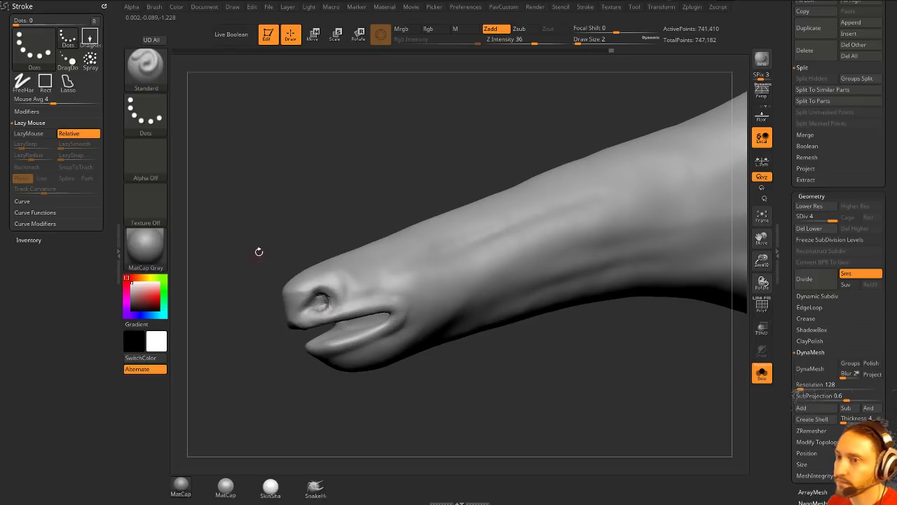
- Smooth the inner side of the upper lip beneath the nostrils, working from the side and front of the snout
{"action": "left_click_drag", "start_coordinate": [258, 250], "coordinate": [339, 244]}
{"action": "left_click_drag", "start_coordinate": [353, 319], "coordinate": [359, 342]}
{"action": "left_click_drag", "start_coordinate": [307, 387], "coordinate": [329, 356]}
{"action": "left_click_drag", "start_coordinate": [342, 322], "coordinate": [340, 319], "text": "shift"}
{"action": "mouse_move", "coordinate": [302, 379]}
{"action": "left_mouse_down"}
{"action": "mouse_move", "coordinate": [336, 334]}
{"action": "mouse_move", "coordinate": [392, 324]}
{"action": "mouse_move", "coordinate": [390, 302]}
{"action": "left_mouse_up"}
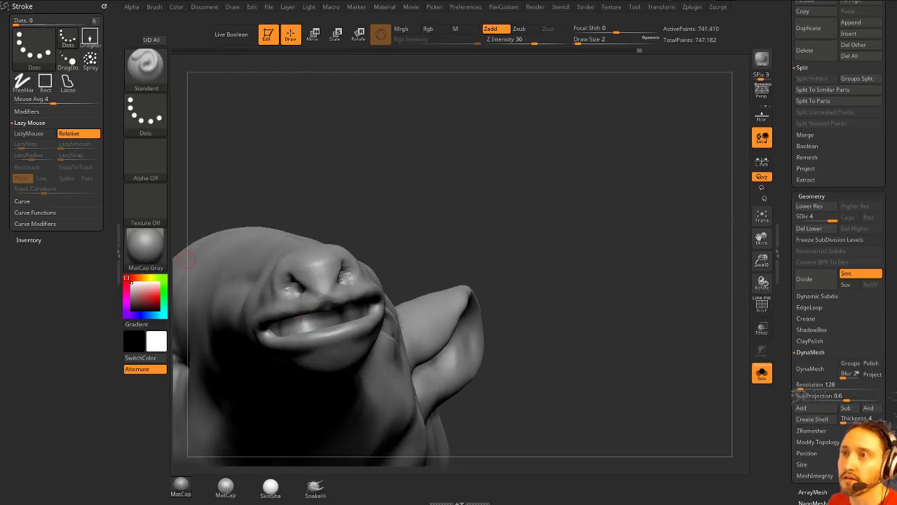
{"action": "mouse_move", "coordinate": [309, 152]}
{"action": "left_mouse_down", "text": "shift"}
{"action": "mouse_move", "coordinate": [331, 141]}
{"action": "mouse_move", "coordinate": [395, 159]}
{"action": "mouse_move", "coordinate": [436, 150]}
{"action": "mouse_move", "coordinate": [462, 194]}
{"action": "mouse_move", "coordinate": [442, 189]}
{"action": "left_mouse_up", "text": "shift"}
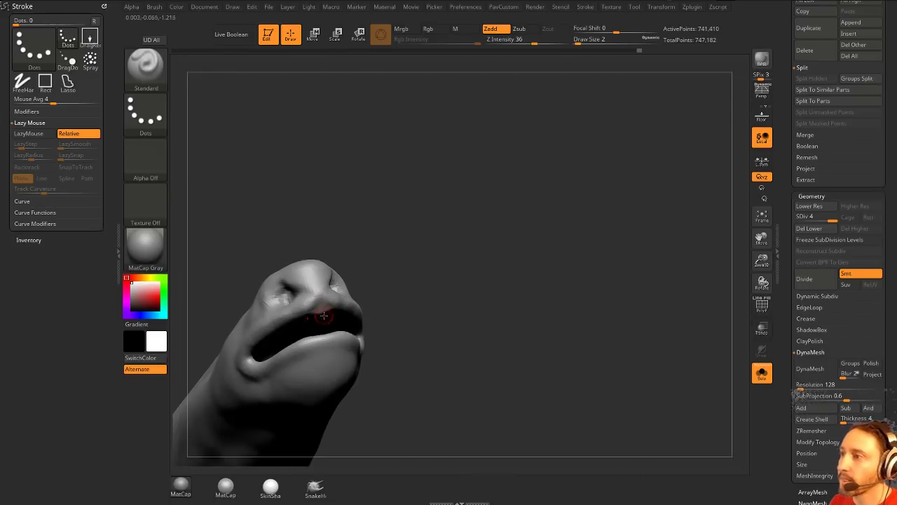
{"action": "key", "text": "shift"}
{"action": "left_click_drag", "start_coordinate": [414, 308], "coordinate": [325, 303]}
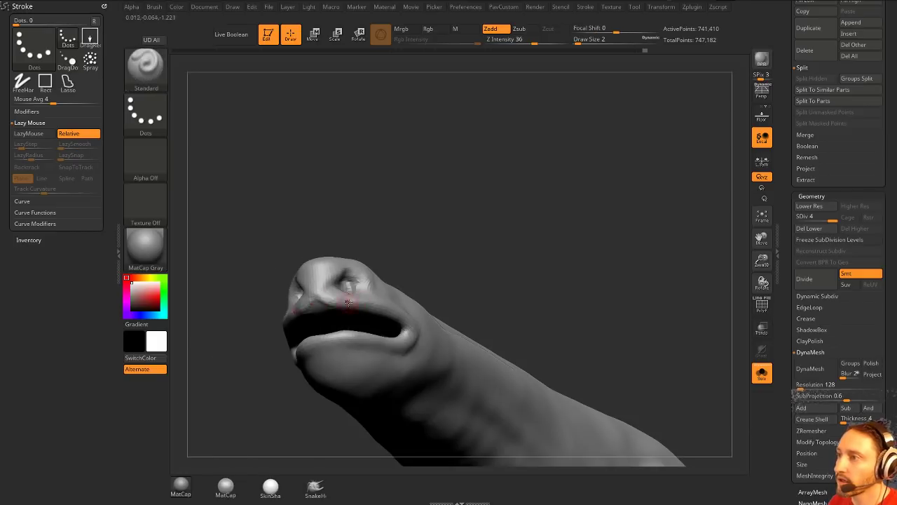
- Smooth the upper lip back to the mouth corner with the draw size raised to 4
{"action": "mouse_move", "coordinate": [437, 267]}
{"action": "left_mouse_down"}
{"action": "mouse_move", "coordinate": [547, 158]}
{"action": "mouse_move", "coordinate": [522, 144]}
{"action": "left_mouse_up"}
{"action": "key", "text": "]"}
{"action": "mouse_move", "coordinate": [338, 303]}
{"action": "left_mouse_down"}
{"action": "mouse_move", "coordinate": [313, 313]}
{"action": "mouse_move", "coordinate": [406, 320]}
{"action": "left_mouse_up"}
{"action": "key", "text": "s"}
{"action": "key", "text": "ctrl+z"}
{"action": "key", "text": "s"}
{"action": "left_click_drag", "start_coordinate": [476, 218], "coordinate": [468, 188], "text": "alt"}
{"action": "left_click_drag", "start_coordinate": [355, 297], "coordinate": [411, 312], "text": "shift"}
{"action": "left_click_drag", "start_coordinate": [431, 225], "coordinate": [436, 255], "text": "alt"}
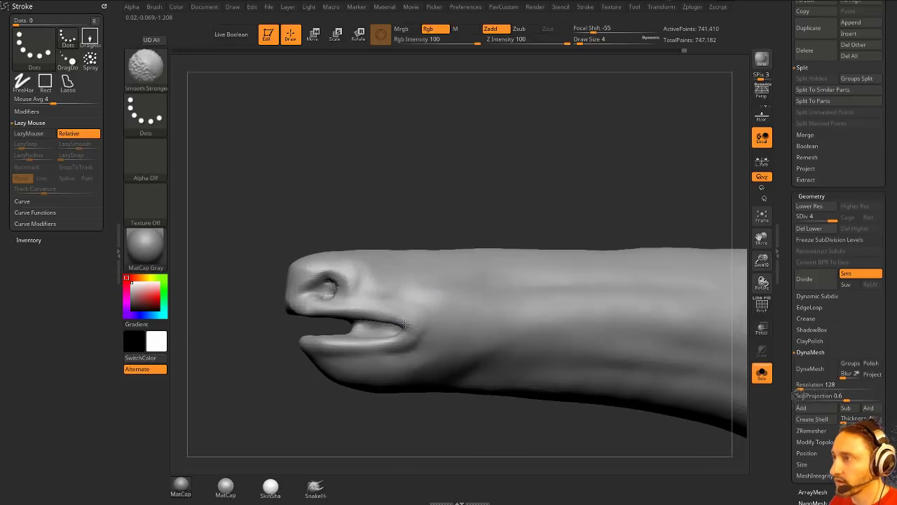
{"action": "left_click_drag", "start_coordinate": [404, 323], "coordinate": [397, 329], "text": "shift"}
- Turn off Solo mode and show the anteater's eye and other detail subtools together with the remeshed body
{"action": "left_click_drag", "start_coordinate": [283, 405], "coordinate": [240, 305], "text": "alt"}
{"action": "mouse_move", "coordinate": [532, 259]}
{"action": "left_mouse_down"}
{"action": "mouse_move", "coordinate": [595, 254]}
{"action": "mouse_move", "coordinate": [575, 227]}
{"action": "left_mouse_up"}
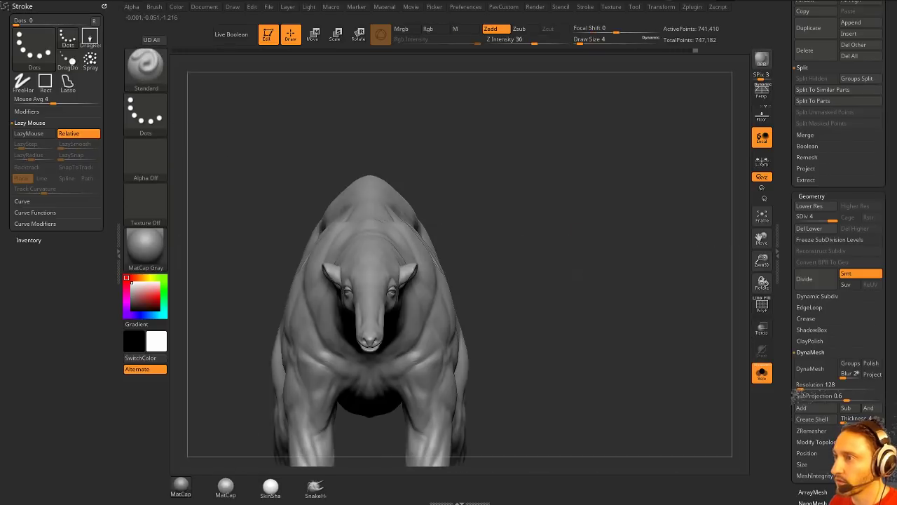
{"action": "mouse_move", "coordinate": [596, 353]}
{"action": "left_mouse_down"}
{"action": "mouse_move", "coordinate": [612, 290]}
{"action": "mouse_move", "coordinate": [435, 378]}
{"action": "mouse_move", "coordinate": [681, 311]}
{"action": "mouse_move", "coordinate": [673, 324]}
{"action": "mouse_move", "coordinate": [677, 243]}
{"action": "mouse_move", "coordinate": [697, 268]}
{"action": "mouse_move", "coordinate": [686, 297]}
{"action": "mouse_move", "coordinate": [756, 346]}
{"action": "left_mouse_up"}
{"action": "scroll", "coordinate": [827, 295], "scroll_direction": "up", "scroll_amount": 10}
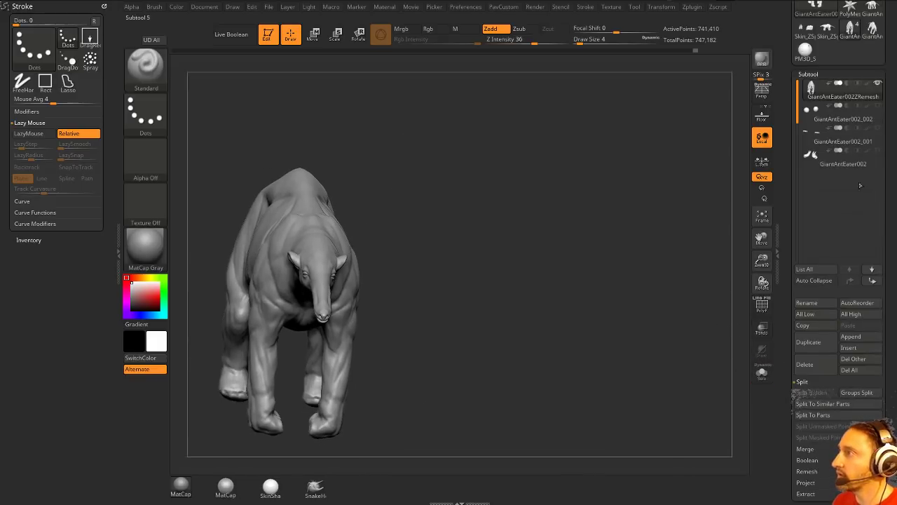
{"action": "mouse_move", "coordinate": [623, 180]}
{"action": "left_mouse_down"}
{"action": "mouse_move", "coordinate": [639, 138]}
{"action": "mouse_move", "coordinate": [634, 232]}
{"action": "left_mouse_up"}
{"action": "left_click_drag", "start_coordinate": [407, 321], "coordinate": [335, 375], "text": "alt"}
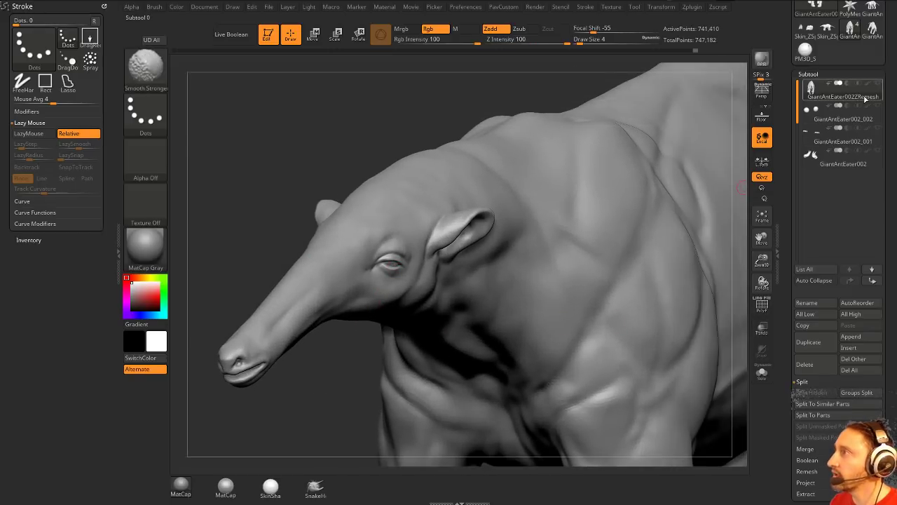
{"action": "left_click_drag", "start_coordinate": [444, 116], "coordinate": [471, 259]}
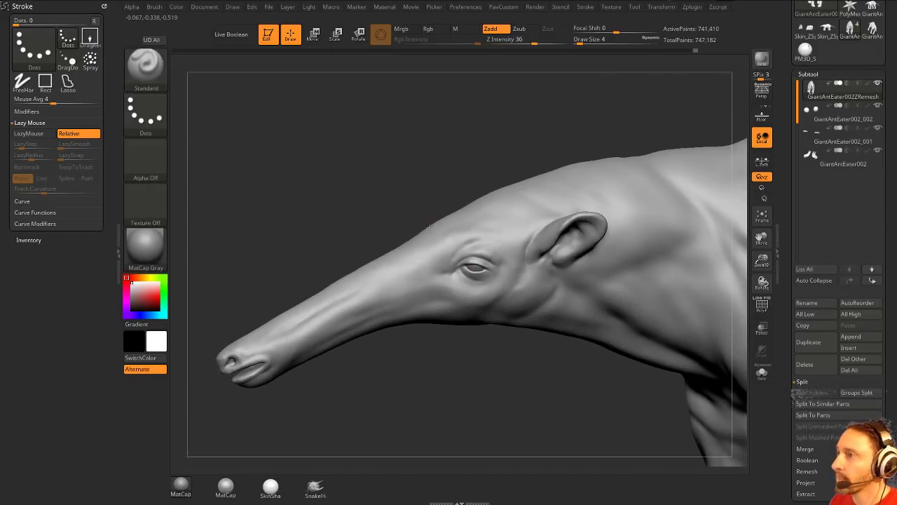
- Scale the eyeballs subtool up slightly, by a factor of about 1.03, to fit them within the eyelids
{"action": "left_click", "coordinate": [474, 266], "text": "alt"}
{"action": "mouse_move", "coordinate": [472, 396]}
{"action": "left_mouse_down", "text": "alt"}
{"action": "mouse_move", "coordinate": [458, 423]}
{"action": "mouse_move", "coordinate": [463, 393]}
{"action": "left_mouse_up", "text": "alt"}
{"action": "key", "text": "w"}
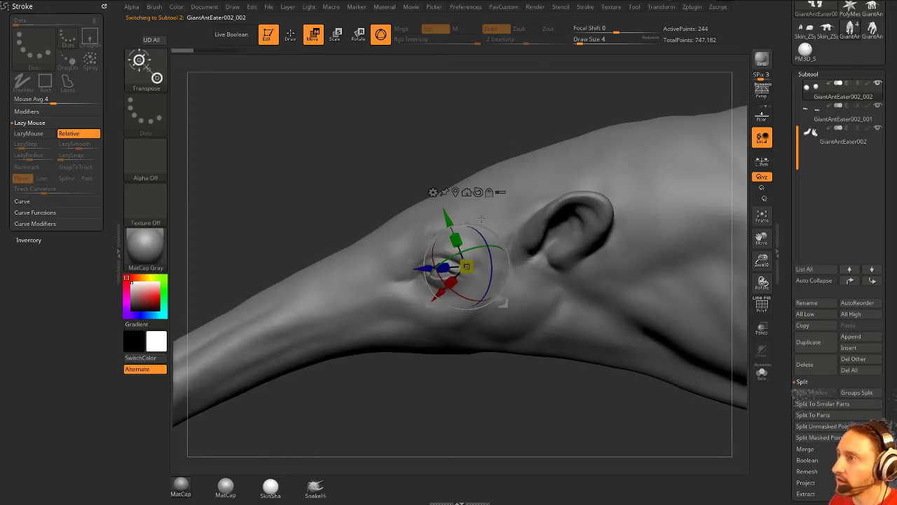
{"action": "left_click_drag", "start_coordinate": [431, 227], "coordinate": [430, 225]}
{"action": "left_click_drag", "start_coordinate": [414, 174], "coordinate": [449, 203]}
{"action": "left_click_drag", "start_coordinate": [467, 265], "coordinate": [474, 265]}
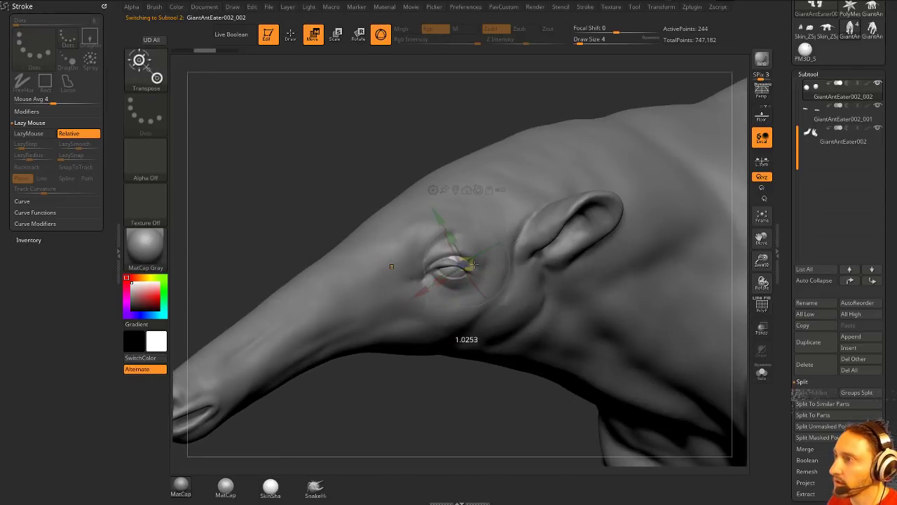
{"action": "key", "text": "q"}
{"action": "left_click_drag", "start_coordinate": [411, 400], "coordinate": [454, 378]}
- Select the ZRemeshed body and adjust the area above the eye with the Move brush, reducing the draw size to 9
{"action": "left_click", "coordinate": [473, 328], "text": "alt"}
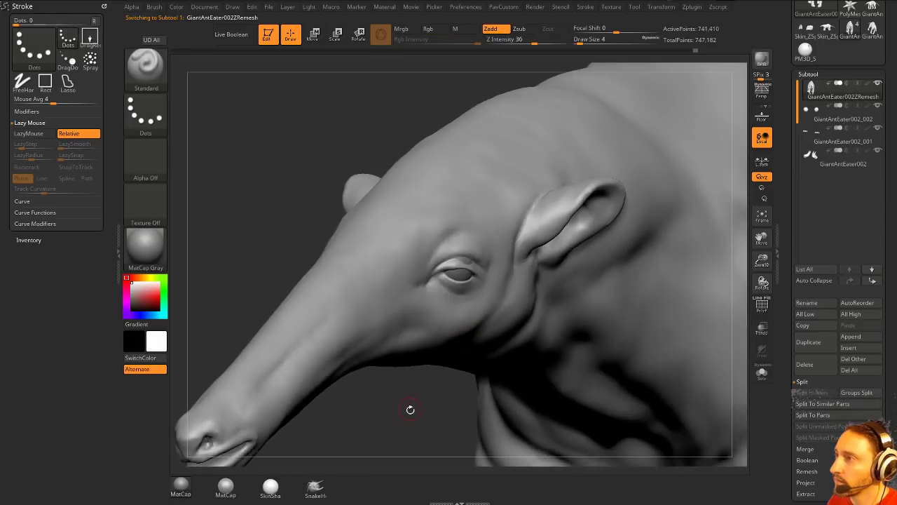
{"action": "left_click_drag", "start_coordinate": [410, 409], "coordinate": [449, 382]}
{"action": "key", "text": "s"}
{"action": "left_click_drag", "start_coordinate": [458, 300], "coordinate": [473, 295]}
{"action": "key", "text": "b"}
{"action": "key", "text": "m"}
{"action": "key", "text": "v"}
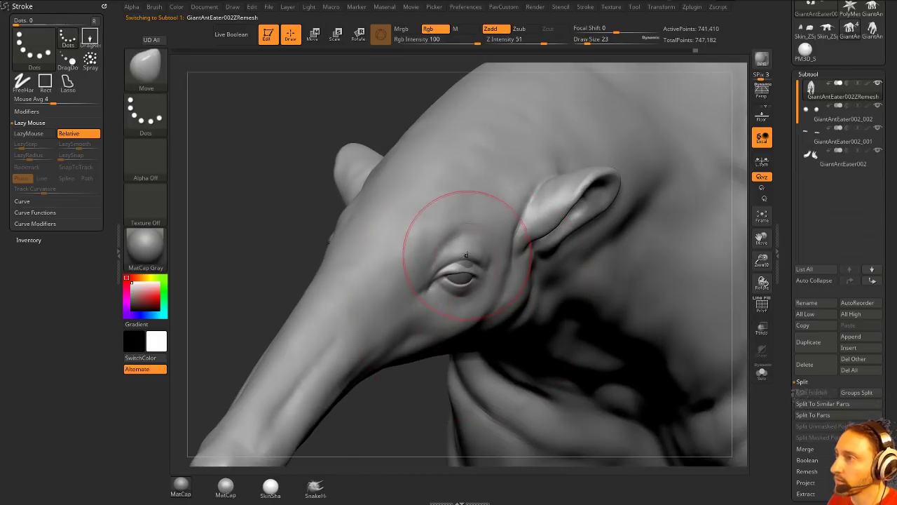
{"action": "mouse_move", "coordinate": [465, 254]}
{"action": "left_mouse_down"}
{"action": "mouse_move", "coordinate": [456, 253]}
{"action": "mouse_move", "coordinate": [466, 252]}
{"action": "left_mouse_up"}
{"action": "key", "text": "s"}
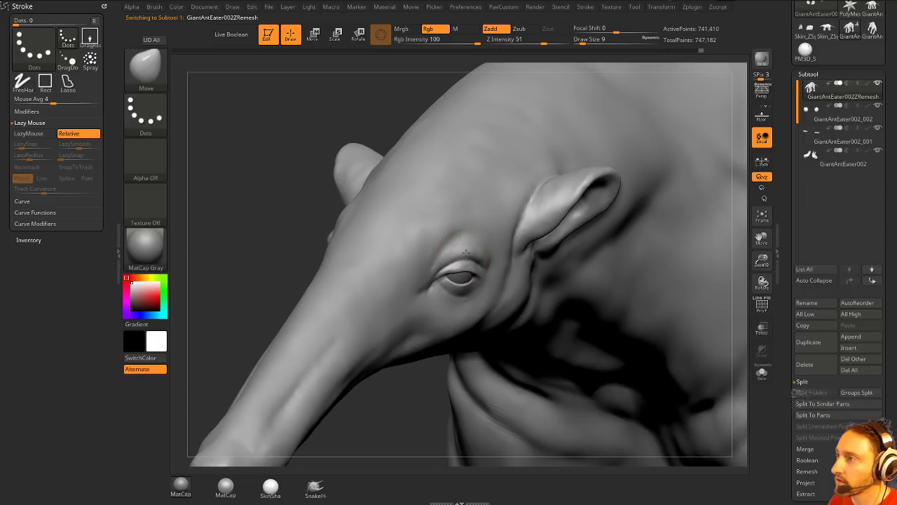
- Save the tool as GiantAntEater002ZRemesh.ZTL in the GiantAnteater folder, overwriting the existing file
{"action": "left_click_drag", "start_coordinate": [392, 430], "coordinate": [697, 213]}
{"action": "left_click_drag", "start_coordinate": [804, 191], "coordinate": [803, 313]}
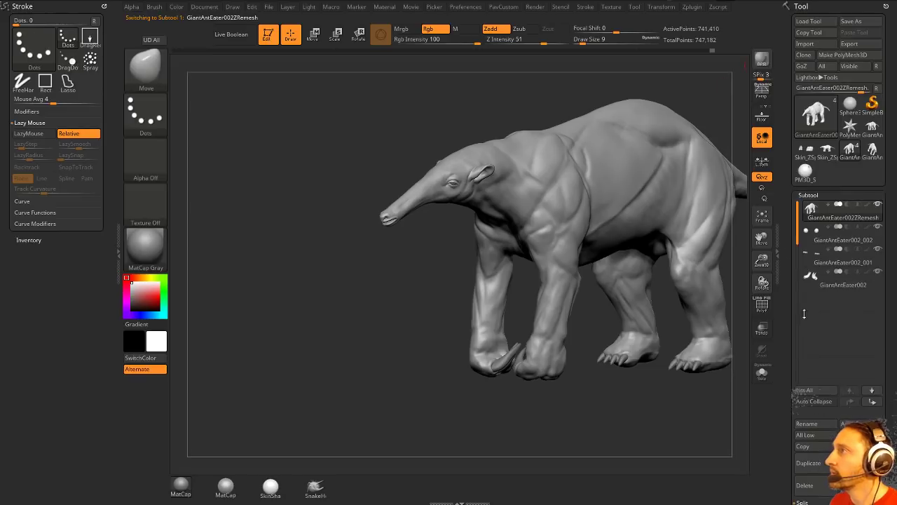
{"action": "left_click", "coordinate": [866, 22]}
{"action": "key", "text": "ctrl+s"}
{"action": "right_click", "coordinate": [316, 48]}
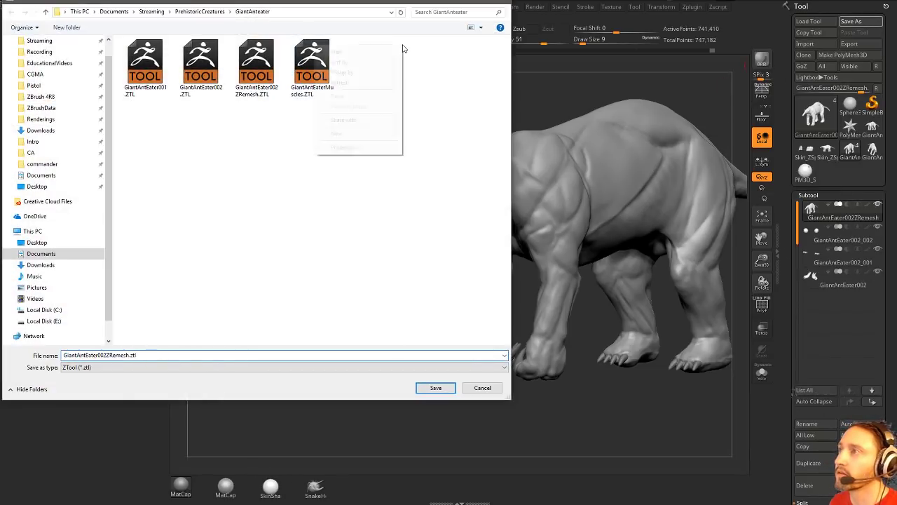
{"action": "mouse_move", "coordinate": [391, 52]}
{"action": "left_click", "coordinate": [284, 101]}
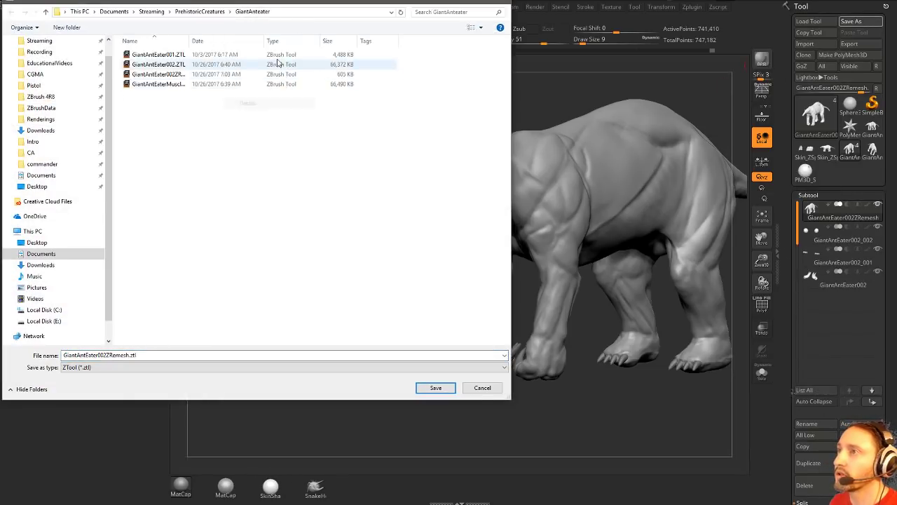
{"action": "left_click", "coordinate": [198, 43]}
{"action": "left_click_drag", "start_coordinate": [189, 39], "coordinate": [251, 38]}
{"action": "left_click", "coordinate": [198, 54]}
{"action": "left_click", "coordinate": [436, 389]}
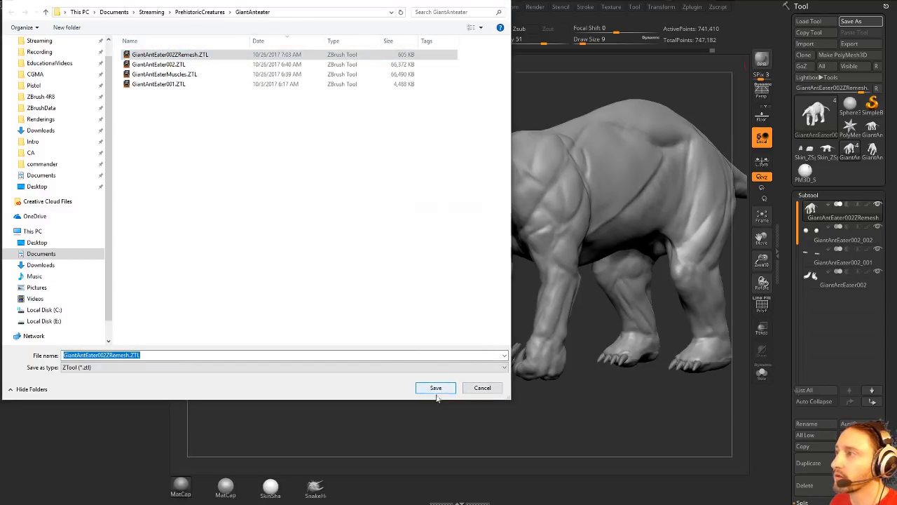
{"action": "left_click", "coordinate": [472, 251]}
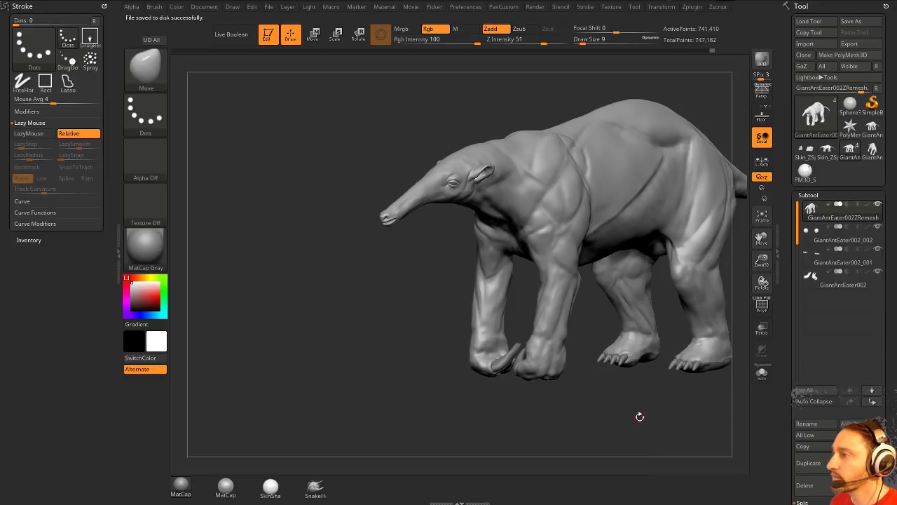
{"action": "left_click_drag", "start_coordinate": [638, 417], "coordinate": [570, 444]}
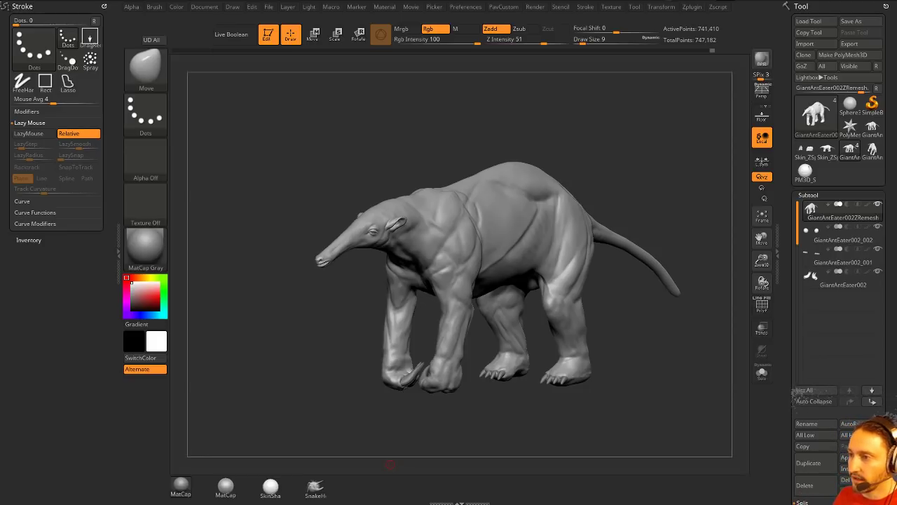
{"action": "left_click_drag", "start_coordinate": [288, 311], "coordinate": [310, 317]}
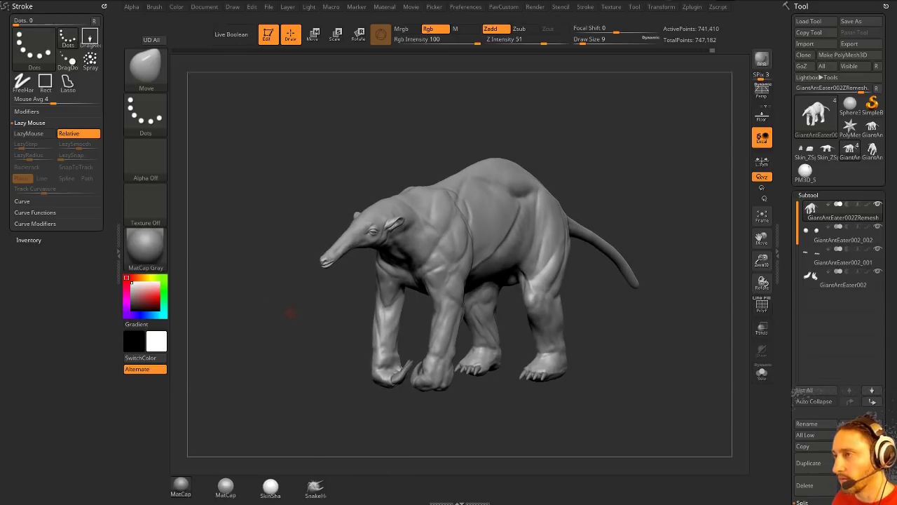
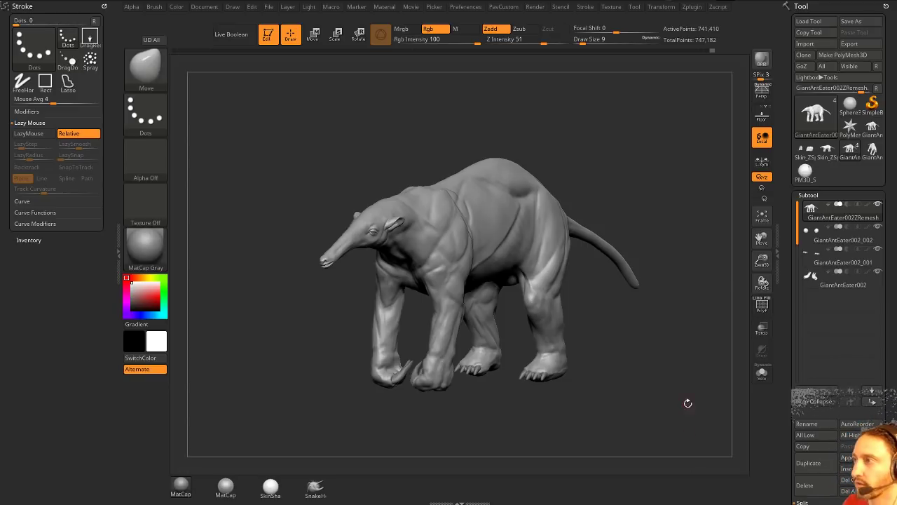
{"action": "left_click_drag", "start_coordinate": [687, 403], "coordinate": [676, 395]}
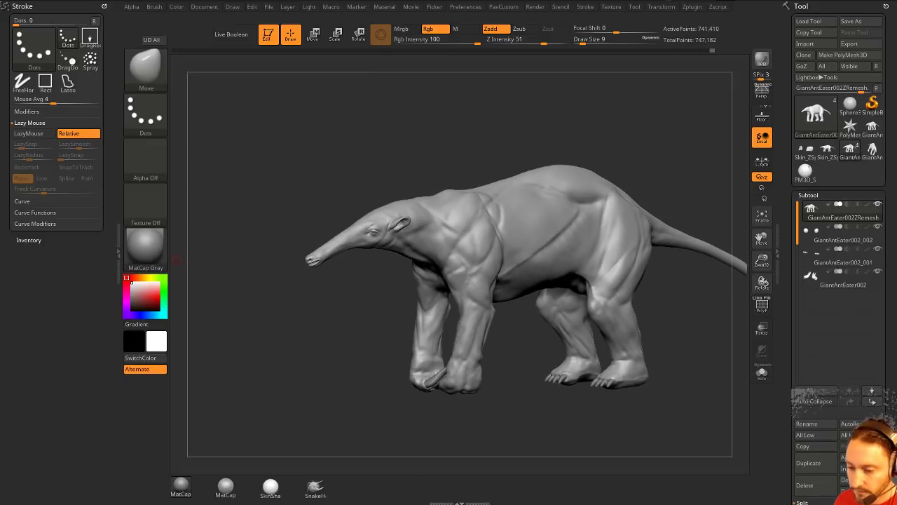
- Import the reference image osoHormiguero_03.png from the GiantAnteater folder as a texture
{"action": "left_click_drag", "start_coordinate": [634, 122], "coordinate": [534, 165]}
{"action": "left_click", "coordinate": [613, 8]}
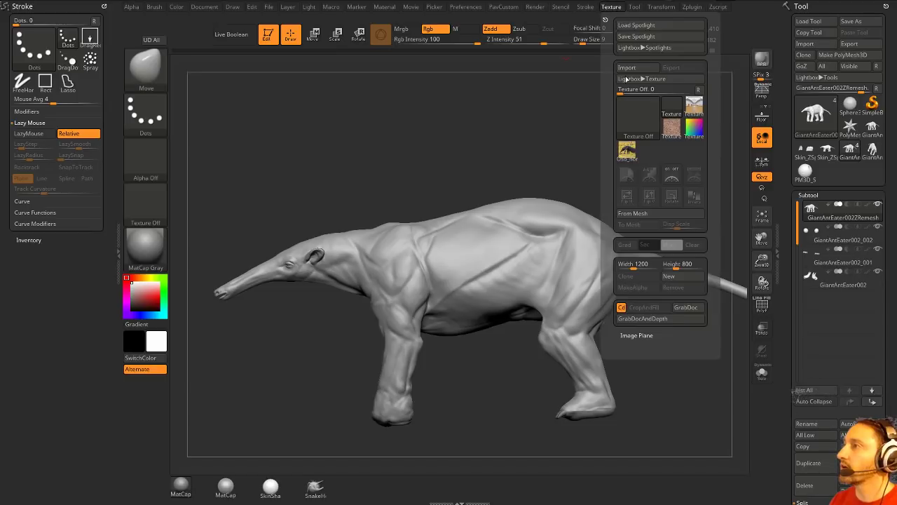
{"action": "left_click", "coordinate": [626, 67]}
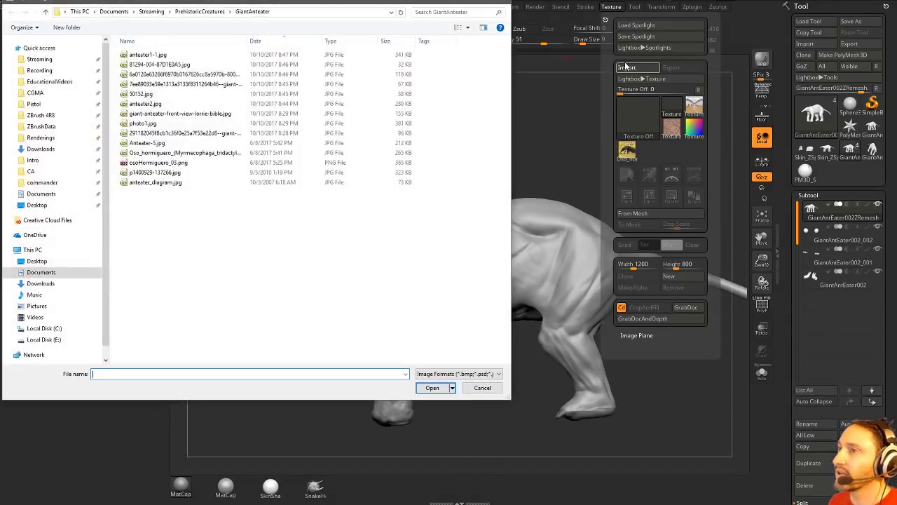
{"action": "right_click", "coordinate": [304, 249]}
{"action": "mouse_move", "coordinate": [337, 255]}
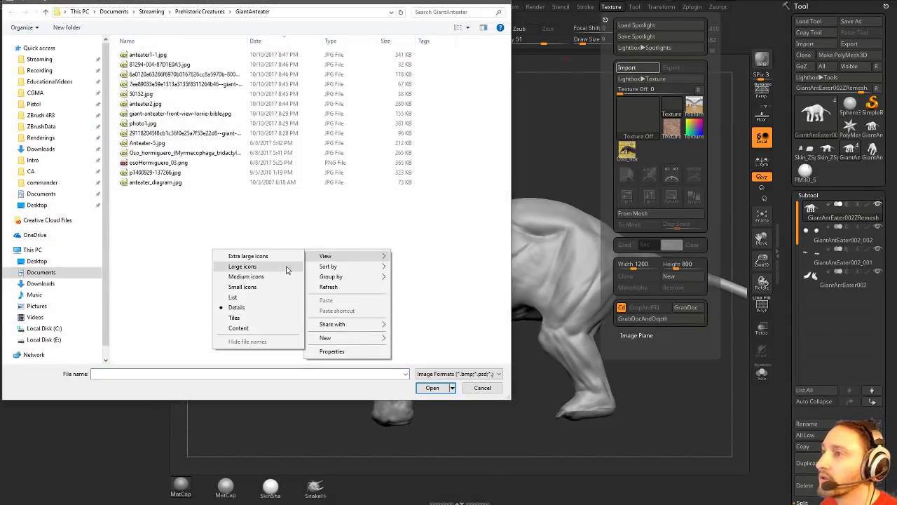
{"action": "left_click", "coordinate": [273, 256]}
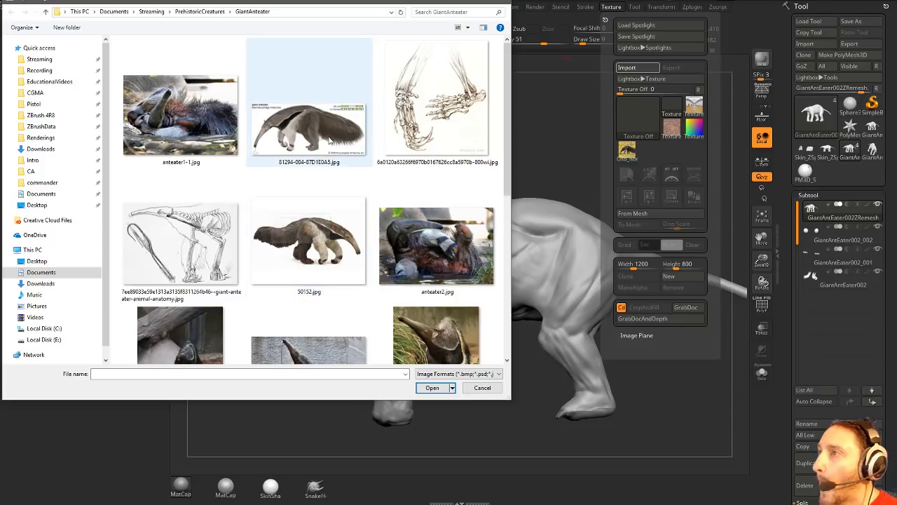
{"action": "scroll", "coordinate": [332, 166], "scroll_direction": "down", "scroll_amount": 6}
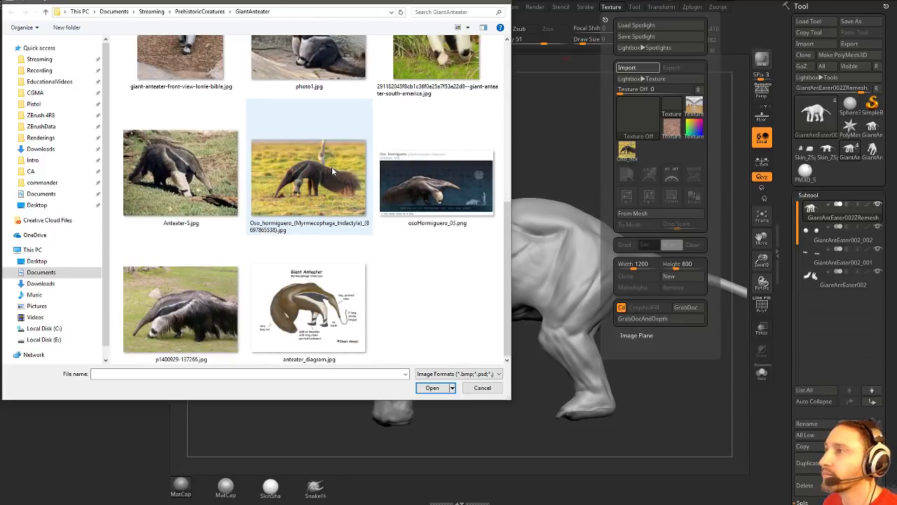
{"action": "double_click", "coordinate": [420, 188]}
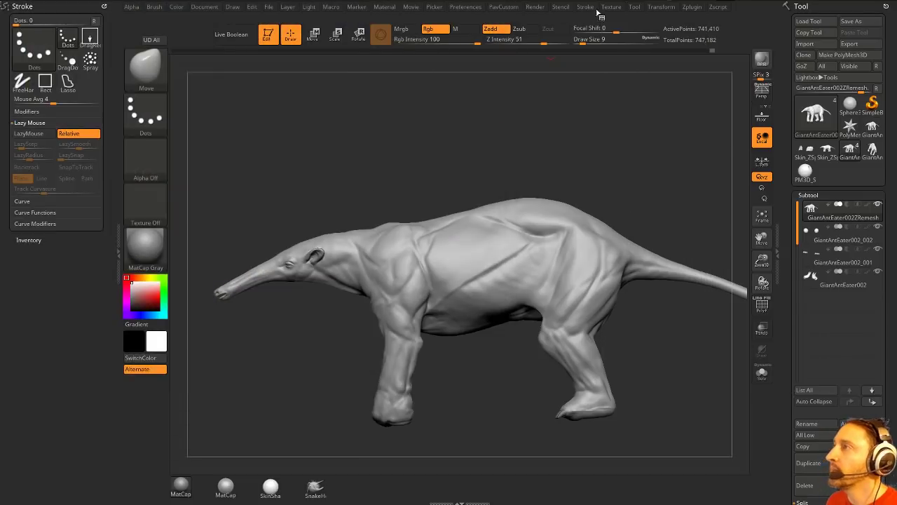
- Add the imported anteater image to Spotlight and change its pin setting
{"action": "left_click", "coordinate": [611, 7]}
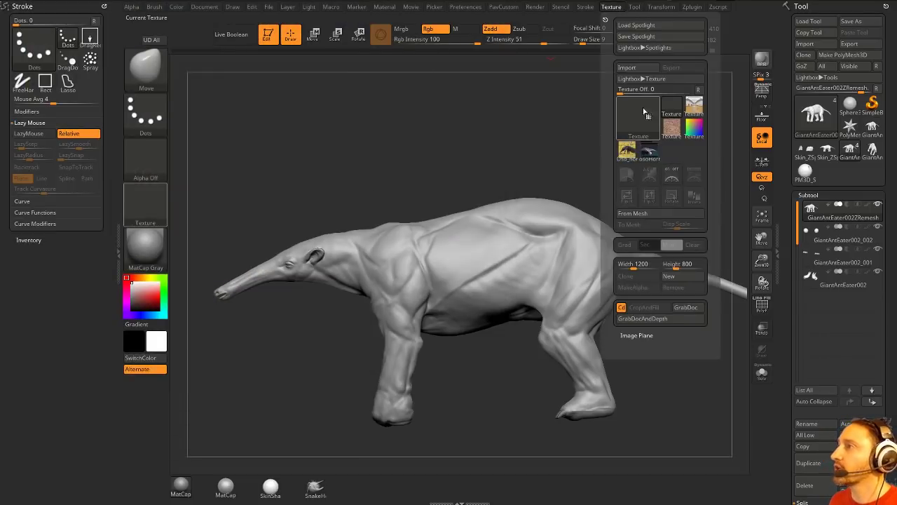
{"action": "left_click", "coordinate": [649, 153]}
{"action": "left_click", "coordinate": [694, 176]}
{"action": "left_click", "coordinate": [307, 342]}
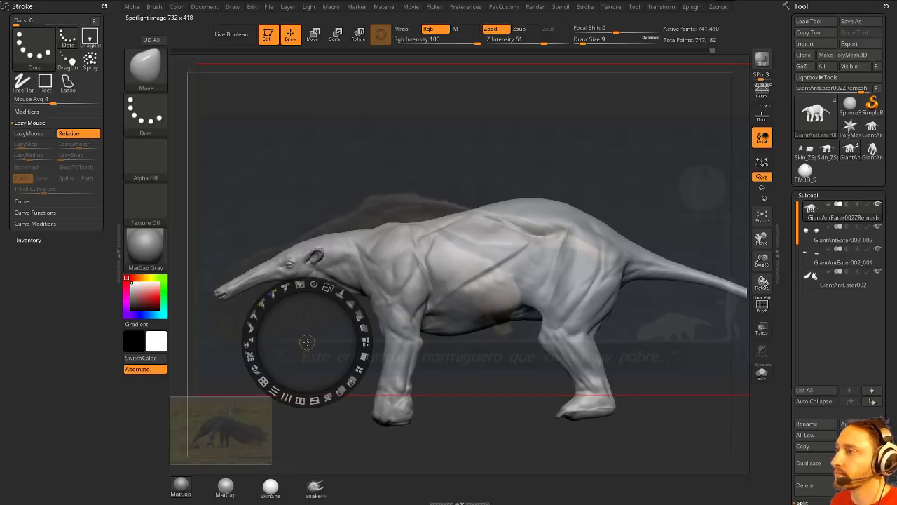
{"action": "left_click_drag", "start_coordinate": [307, 342], "coordinate": [300, 349]}
{"action": "left_click", "coordinate": [334, 302]}
- Turn the anteater to its opposite side profile and line it up with the animal in the Spotlight image
{"action": "key", "text": "z"}
{"action": "left_click_drag", "start_coordinate": [407, 109], "coordinate": [485, 130], "text": "shift"}
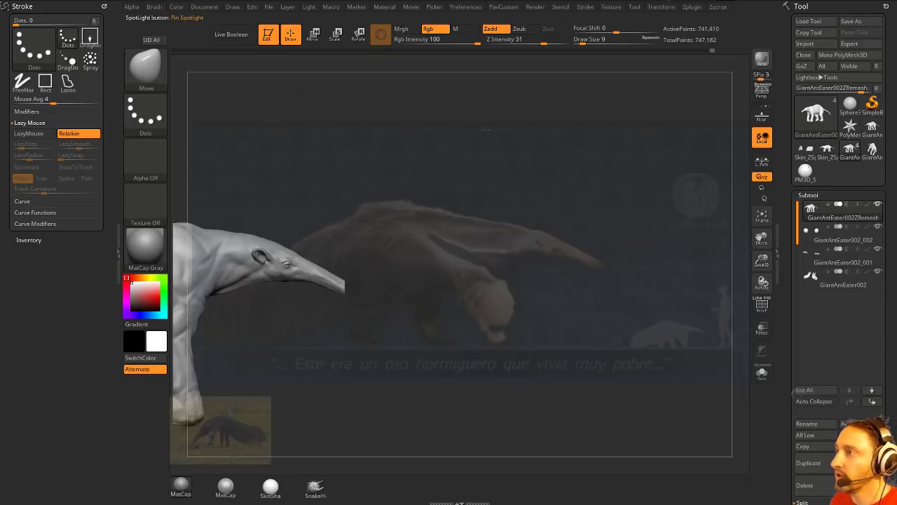
{"action": "mouse_move", "coordinate": [422, 132]}
{"action": "left_mouse_down", "text": "alt"}
{"action": "mouse_move", "coordinate": [713, 127]}
{"action": "mouse_move", "coordinate": [639, 125]}
{"action": "mouse_move", "coordinate": [655, 138]}
{"action": "left_mouse_up", "text": "alt"}
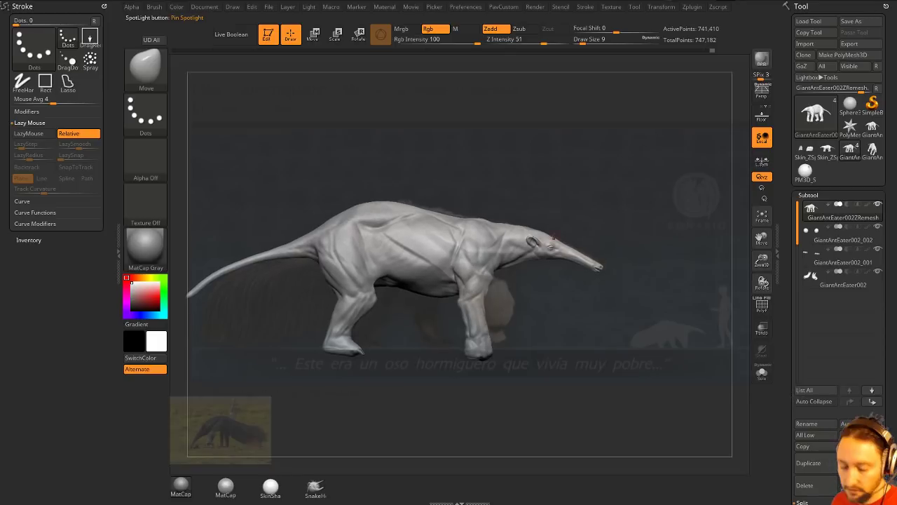
- Enlarge and reposition the Spotlight image, and fit the anteater's side profile over the animal in it
{"action": "key", "text": "z"}
{"action": "left_click_drag", "start_coordinate": [435, 306], "coordinate": [436, 310]}
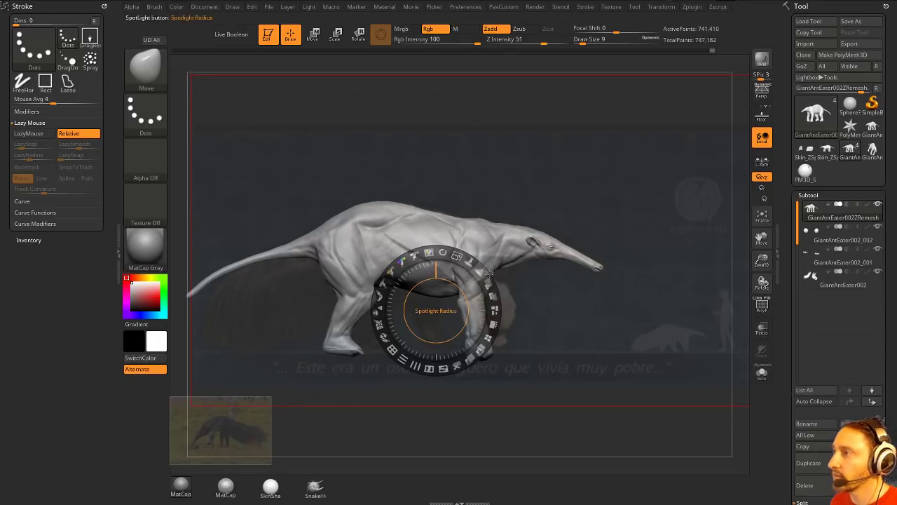
{"action": "left_click_drag", "start_coordinate": [457, 257], "coordinate": [472, 263]}
{"action": "left_click", "coordinate": [556, 145]}
{"action": "left_click_drag", "start_coordinate": [555, 145], "coordinate": [585, 144]}
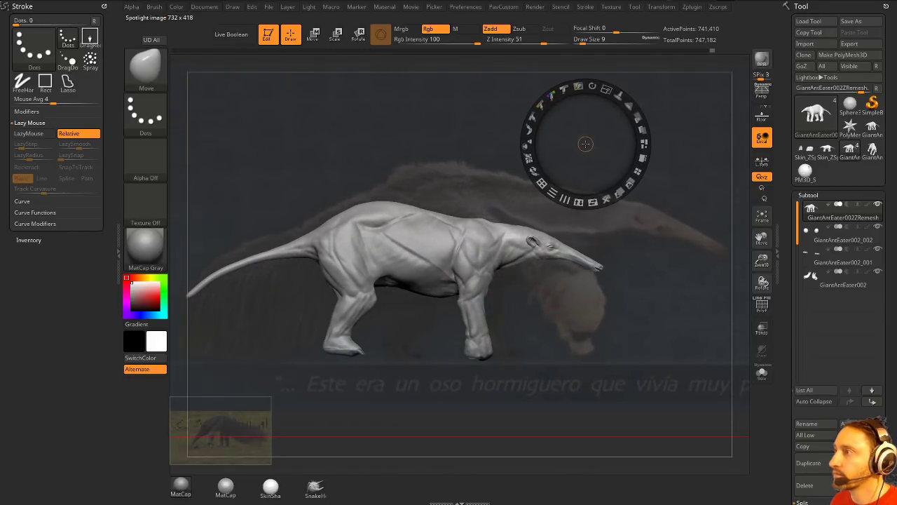
{"action": "key", "text": "z"}
{"action": "left_click_drag", "start_coordinate": [553, 175], "coordinate": [688, 155], "text": "alt"}
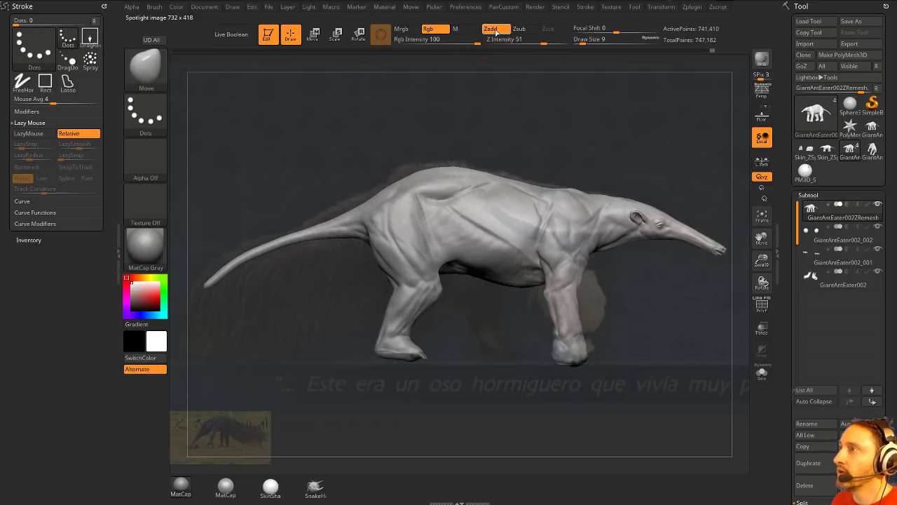
- Project the photo's colours onto the head, torso, tail and haunch using the Standard brush with Rgb only and draw size 54
{"action": "key", "text": "b"}
{"action": "key", "text": "s"}
{"action": "key", "text": "t"}
{"action": "key", "text": "s"}
{"action": "left_click_drag", "start_coordinate": [653, 180], "coordinate": [657, 182]}
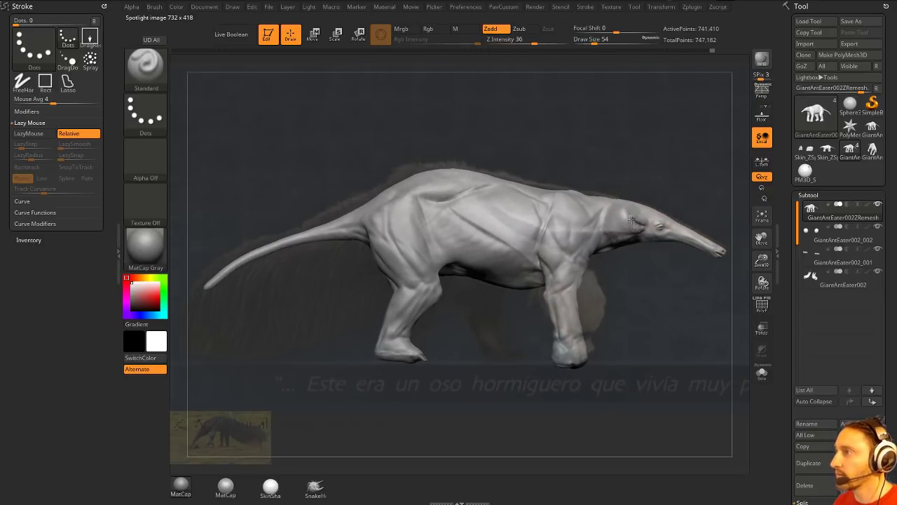
{"action": "left_click", "coordinate": [428, 29]}
{"action": "left_click", "coordinate": [490, 31]}
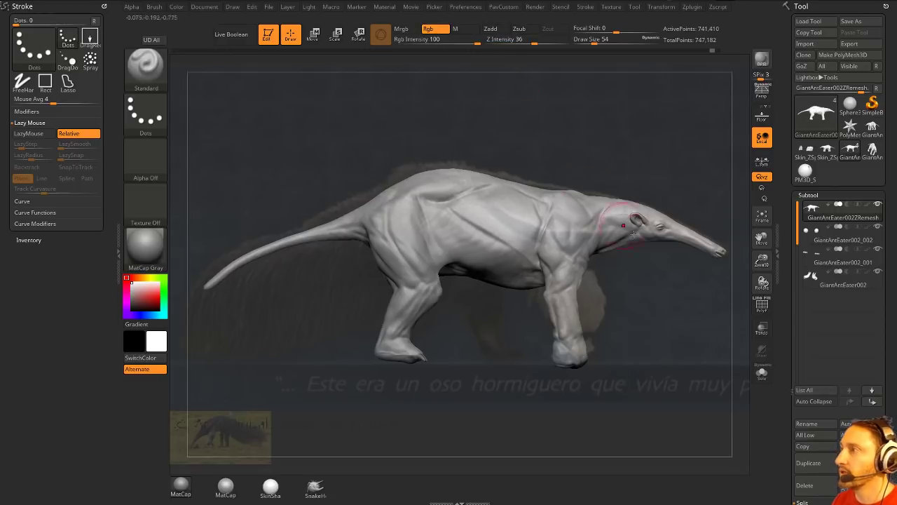
{"action": "mouse_move", "coordinate": [620, 228]}
{"action": "left_mouse_down"}
{"action": "mouse_move", "coordinate": [721, 252]}
{"action": "mouse_move", "coordinate": [614, 224]}
{"action": "mouse_move", "coordinate": [571, 231]}
{"action": "mouse_move", "coordinate": [609, 208]}
{"action": "mouse_move", "coordinate": [553, 232]}
{"action": "mouse_move", "coordinate": [505, 210]}
{"action": "mouse_move", "coordinate": [483, 173]}
{"action": "mouse_move", "coordinate": [403, 184]}
{"action": "mouse_move", "coordinate": [206, 284]}
{"action": "left_mouse_up"}
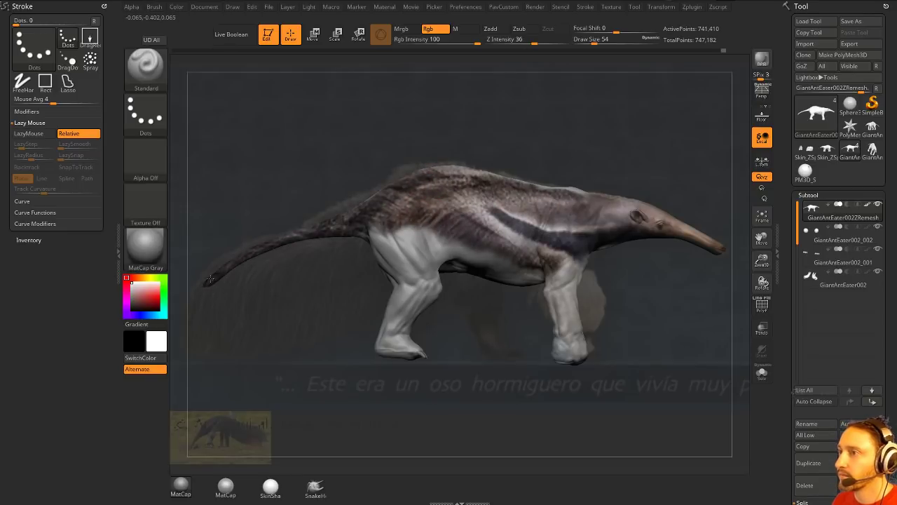
{"action": "mouse_move", "coordinate": [371, 226]}
{"action": "left_mouse_down"}
{"action": "mouse_move", "coordinate": [406, 260]}
{"action": "mouse_move", "coordinate": [455, 251]}
{"action": "left_mouse_up"}
- Project the photo's colours onto the front and hind legs and along the top of the shoulders, realigning the model as needed
{"action": "mouse_move", "coordinate": [602, 262]}
{"action": "left_mouse_down"}
{"action": "mouse_move", "coordinate": [569, 265]}
{"action": "mouse_move", "coordinate": [582, 354]}
{"action": "left_mouse_up"}
{"action": "mouse_move", "coordinate": [640, 317]}
{"action": "left_mouse_down"}
{"action": "mouse_move", "coordinate": [615, 270]}
{"action": "mouse_move", "coordinate": [662, 323]}
{"action": "mouse_move", "coordinate": [636, 334]}
{"action": "left_mouse_up"}
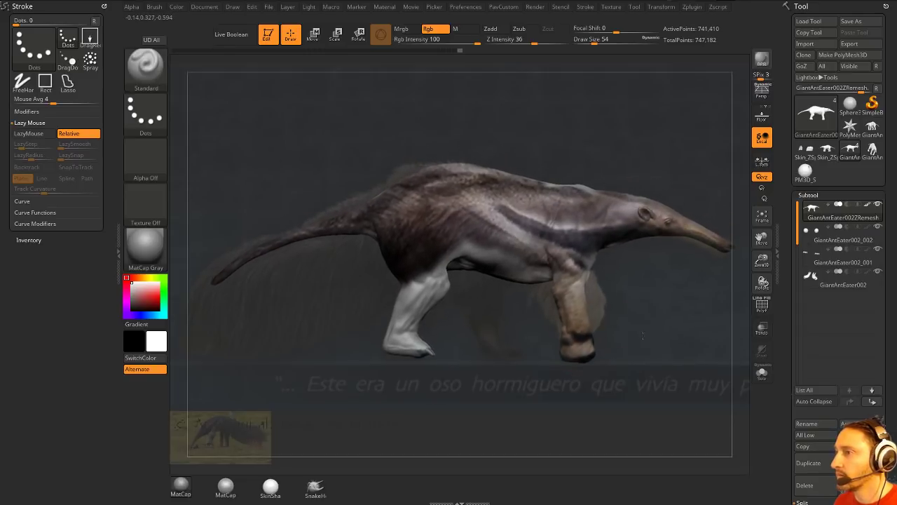
{"action": "mouse_move", "coordinate": [407, 333]}
{"action": "left_mouse_down"}
{"action": "mouse_move", "coordinate": [398, 342]}
{"action": "mouse_move", "coordinate": [416, 351]}
{"action": "mouse_move", "coordinate": [419, 284]}
{"action": "mouse_move", "coordinate": [443, 281]}
{"action": "mouse_move", "coordinate": [465, 261]}
{"action": "mouse_move", "coordinate": [510, 268]}
{"action": "mouse_move", "coordinate": [486, 270]}
{"action": "left_mouse_up"}
{"action": "left_click_drag", "start_coordinate": [622, 174], "coordinate": [609, 177], "text": "alt"}
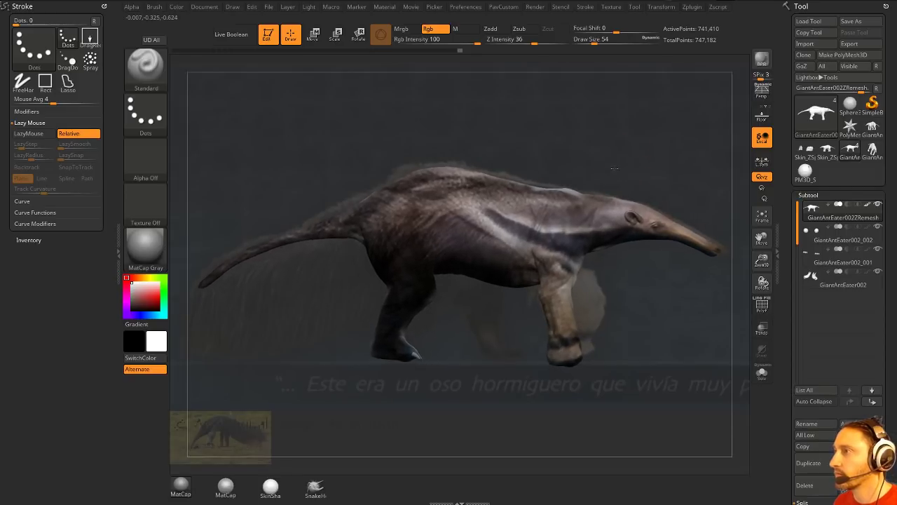
{"action": "mouse_move", "coordinate": [559, 192]}
{"action": "left_mouse_down"}
{"action": "mouse_move", "coordinate": [536, 187]}
{"action": "mouse_move", "coordinate": [564, 191]}
{"action": "left_mouse_up"}
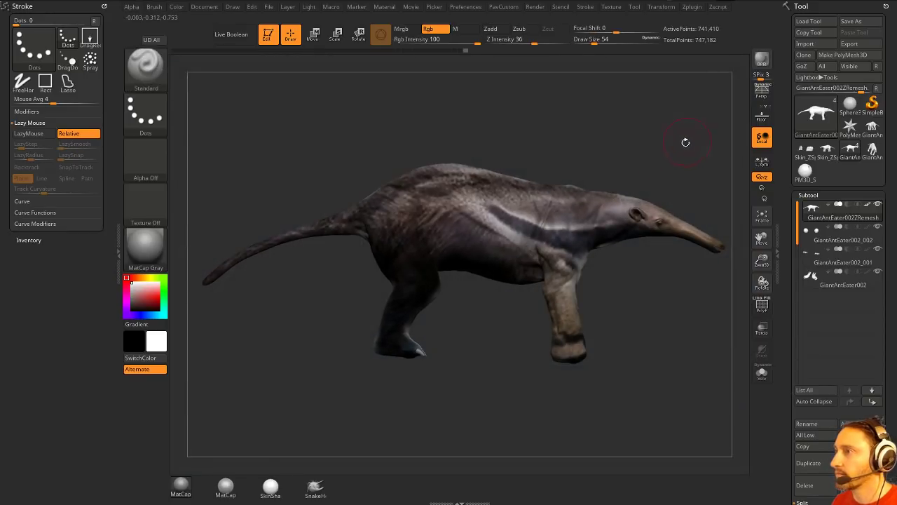
- Set the draw size to 35, sample the dark colour beside the shoulder stripe, and switch the material to SkinShade4
{"action": "mouse_move", "coordinate": [686, 142]}
{"action": "right_mouse_down"}
{"action": "mouse_move", "coordinate": [677, 185]}
{"action": "mouse_move", "coordinate": [634, 230]}
{"action": "mouse_move", "coordinate": [647, 255]}
{"action": "mouse_move", "coordinate": [620, 186]}
{"action": "mouse_move", "coordinate": [621, 210]}
{"action": "mouse_move", "coordinate": [647, 218]}
{"action": "right_mouse_up"}
{"action": "key", "text": "s"}
{"action": "left_click", "coordinate": [623, 212]}
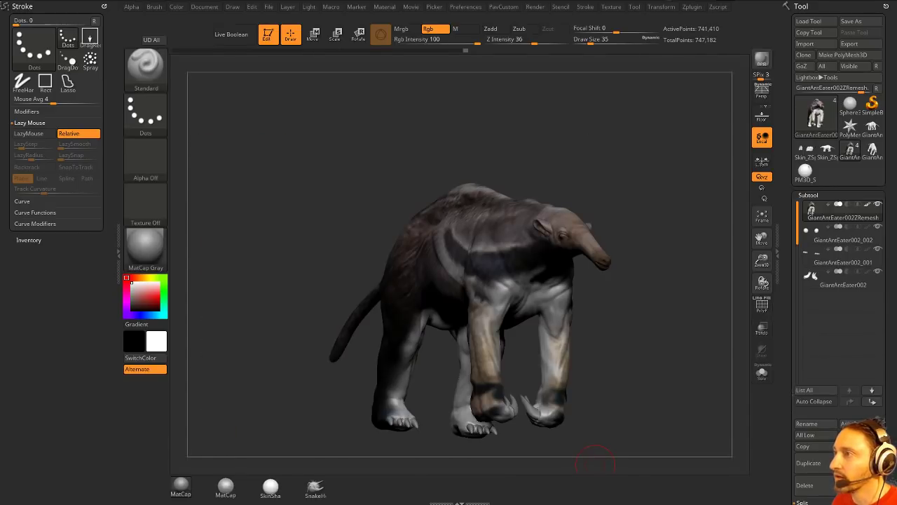
{"action": "left_click_drag", "start_coordinate": [532, 154], "coordinate": [559, 88]}
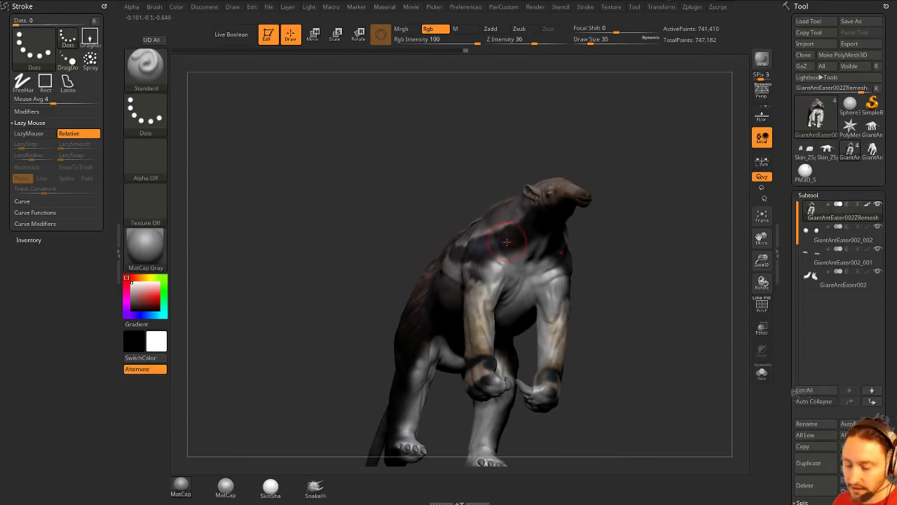
{"action": "key", "text": "c"}
{"action": "left_click", "coordinate": [270, 487]}
{"action": "left_click_drag", "start_coordinate": [628, 253], "coordinate": [554, 284]}
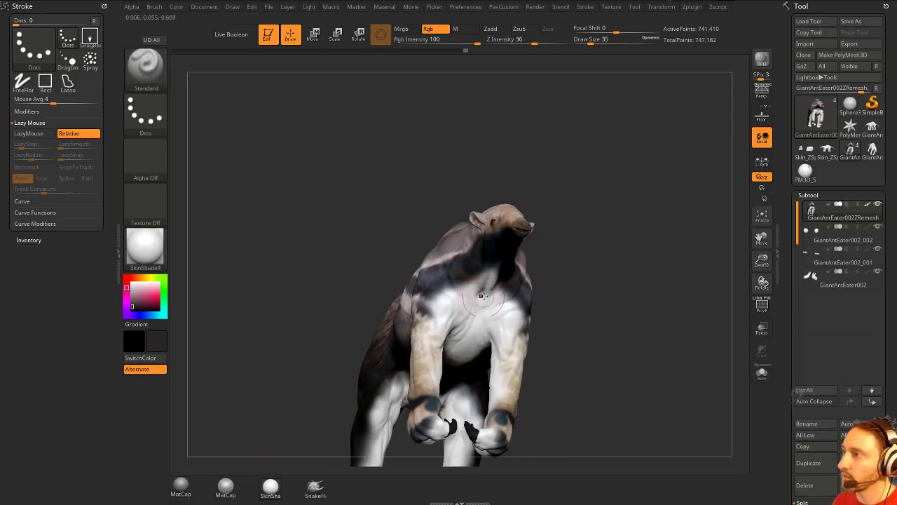
- Paint the throat and chest in the sampled dark colour with draw size 29
{"action": "key", "text": "s"}
{"action": "mouse_move", "coordinate": [481, 293]}
{"action": "left_mouse_down"}
{"action": "mouse_move", "coordinate": [468, 286]}
{"action": "mouse_move", "coordinate": [464, 338]}
{"action": "left_mouse_up"}
{"action": "left_click_drag", "start_coordinate": [571, 313], "coordinate": [583, 242]}
{"action": "left_click_drag", "start_coordinate": [469, 280], "coordinate": [462, 344]}
{"action": "left_click_drag", "start_coordinate": [564, 277], "coordinate": [582, 319]}
{"action": "mouse_move", "coordinate": [503, 298]}
{"action": "left_mouse_down"}
{"action": "mouse_move", "coordinate": [507, 274]}
{"action": "mouse_move", "coordinate": [505, 298]}
{"action": "left_mouse_up"}
{"action": "mouse_move", "coordinate": [569, 301]}
{"action": "left_mouse_down"}
{"action": "mouse_move", "coordinate": [560, 256]}
{"action": "mouse_move", "coordinate": [449, 322]}
{"action": "left_mouse_up"}
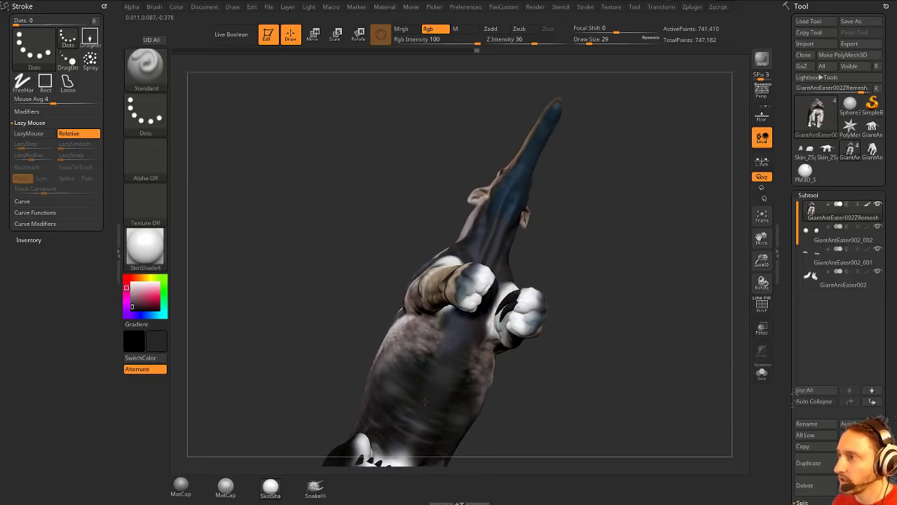
- Paint the unpainted belly and the area between the hind legs dark, back to the tail base
{"action": "left_click_drag", "start_coordinate": [435, 382], "coordinate": [521, 287]}
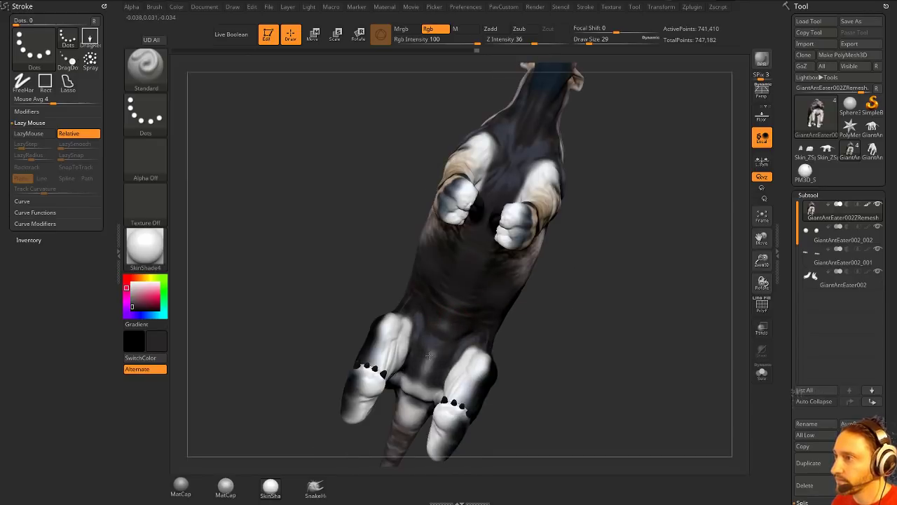
{"action": "mouse_move", "coordinate": [428, 364]}
{"action": "left_mouse_down"}
{"action": "mouse_move", "coordinate": [567, 318]}
{"action": "mouse_move", "coordinate": [569, 256]}
{"action": "left_mouse_up"}
{"action": "mouse_move", "coordinate": [426, 342]}
{"action": "left_mouse_down"}
{"action": "mouse_move", "coordinate": [401, 389]}
{"action": "mouse_move", "coordinate": [429, 363]}
{"action": "left_mouse_up"}
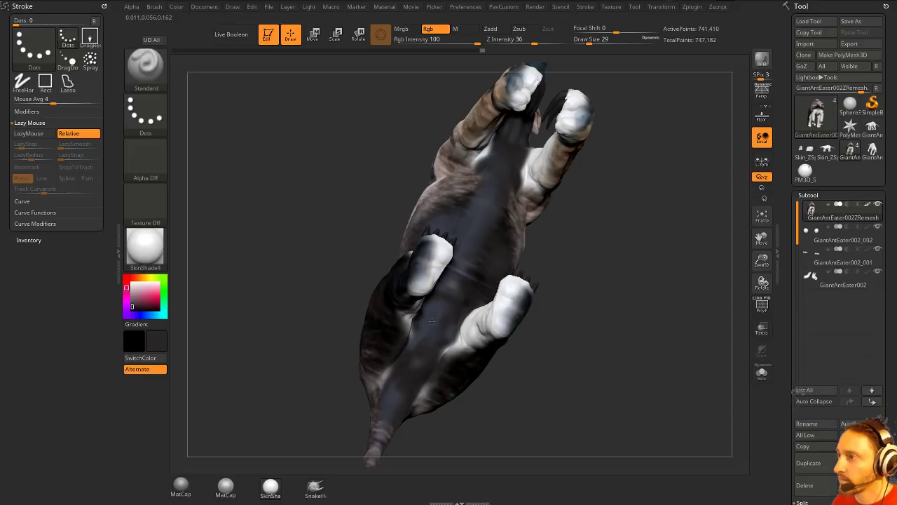
{"action": "left_click_drag", "start_coordinate": [527, 316], "coordinate": [572, 309]}
{"action": "mouse_move", "coordinate": [415, 382]}
{"action": "left_mouse_down"}
{"action": "mouse_move", "coordinate": [423, 397]}
{"action": "mouse_move", "coordinate": [429, 387]}
{"action": "left_mouse_up"}
{"action": "mouse_move", "coordinate": [462, 335]}
{"action": "left_mouse_down"}
{"action": "mouse_move", "coordinate": [464, 318]}
{"action": "mouse_move", "coordinate": [476, 312]}
{"action": "left_mouse_up"}
{"action": "left_click_drag", "start_coordinate": [569, 242], "coordinate": [522, 313]}
- Cover the white inner surfaces of both hind legs with the dark colour down towards the ankles
{"action": "left_click_drag", "start_coordinate": [461, 317], "coordinate": [519, 266]}
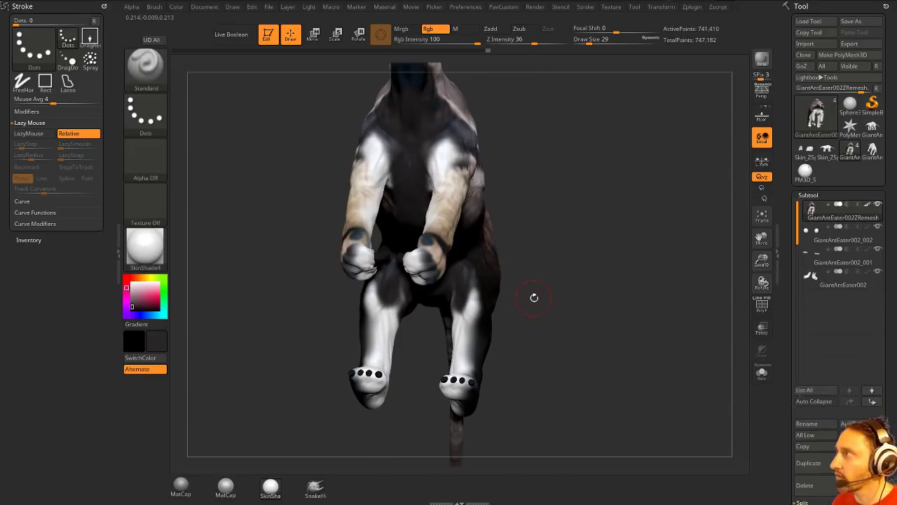
{"action": "left_click_drag", "start_coordinate": [549, 298], "coordinate": [452, 295]}
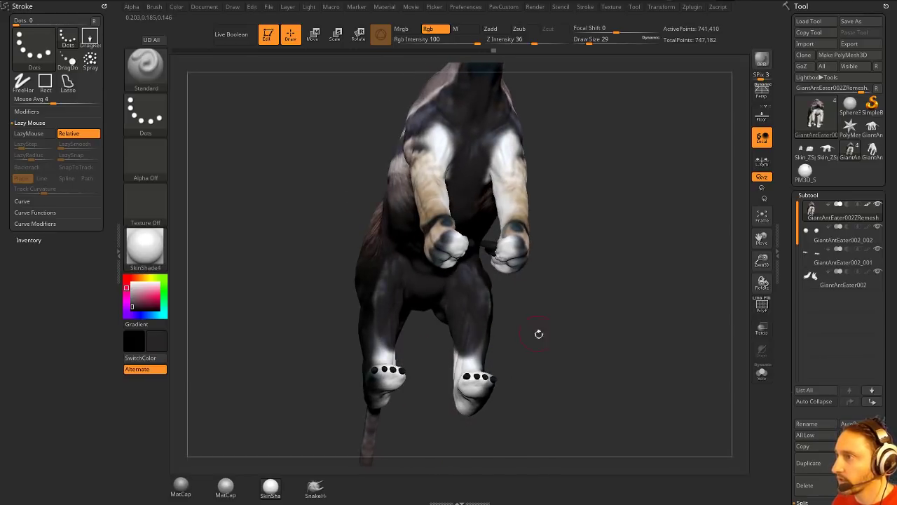
{"action": "left_click_drag", "start_coordinate": [537, 332], "coordinate": [433, 301]}
{"action": "left_click_drag", "start_coordinate": [411, 338], "coordinate": [423, 324]}
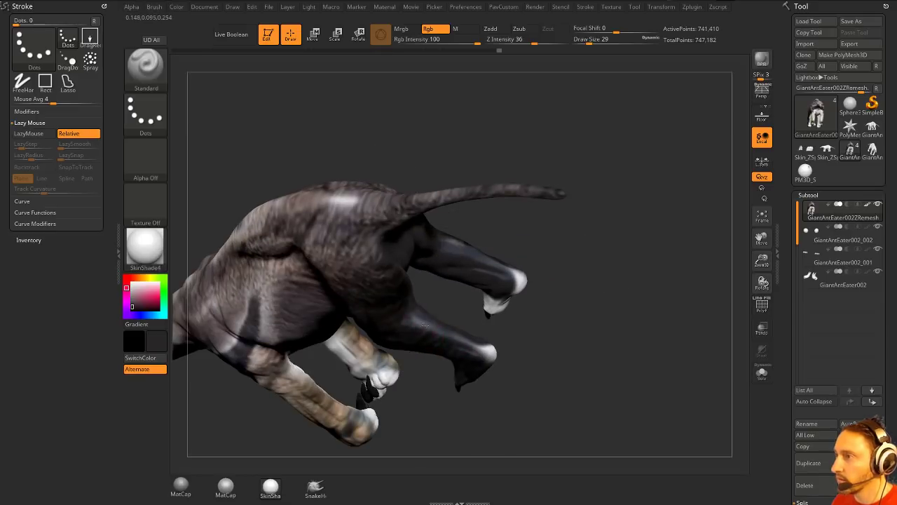
{"action": "left_click_drag", "start_coordinate": [521, 283], "coordinate": [504, 375]}
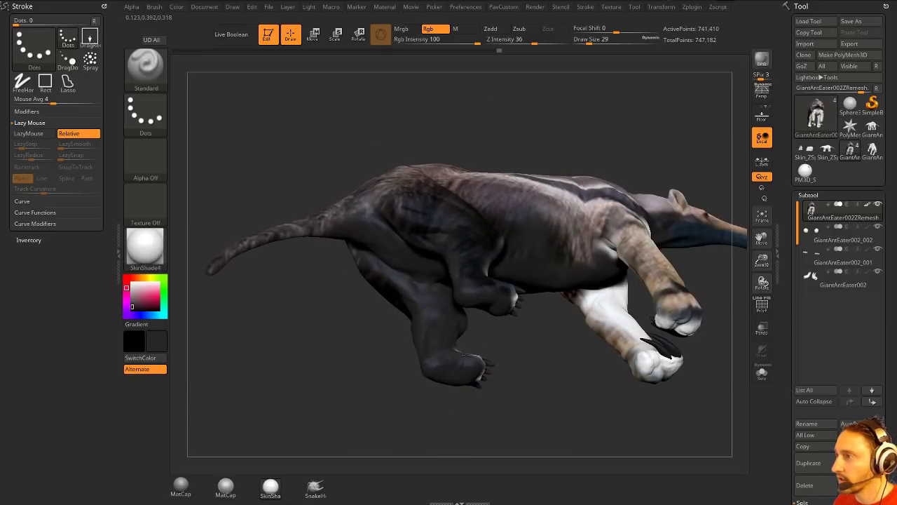
- Paint the remaining white patches on the hind feet and lower legs grey, reducing the draw size to 20
{"action": "left_click_drag", "start_coordinate": [562, 374], "coordinate": [585, 273]}
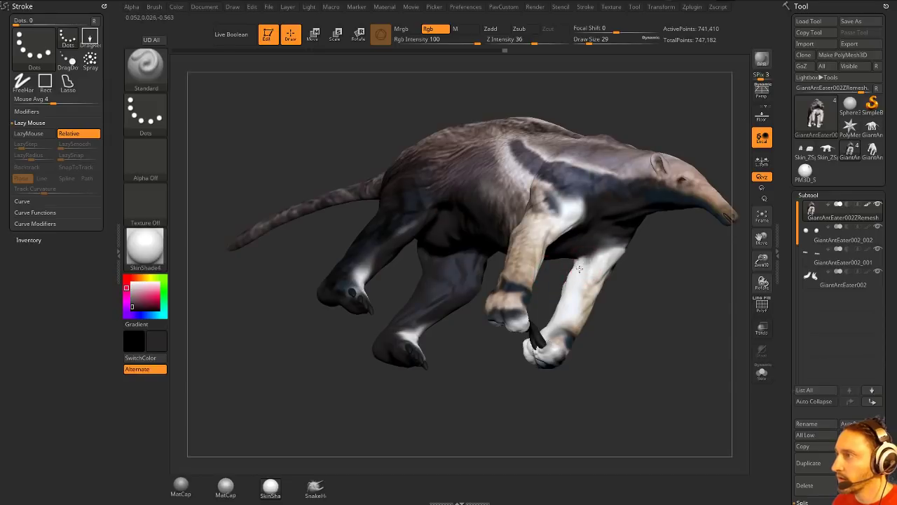
{"action": "left_click_drag", "start_coordinate": [690, 301], "coordinate": [381, 381]}
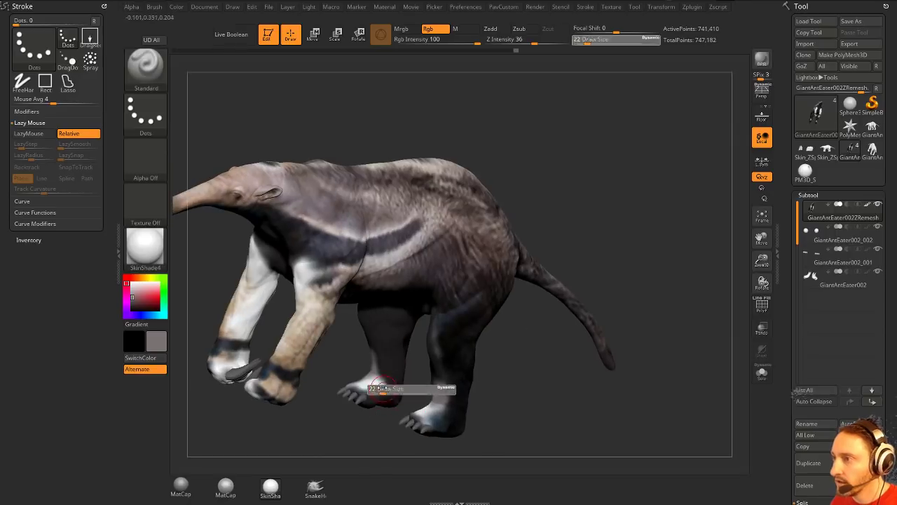
{"action": "mouse_move", "coordinate": [375, 341]}
{"action": "left_mouse_down"}
{"action": "mouse_move", "coordinate": [451, 364]}
{"action": "mouse_move", "coordinate": [364, 336]}
{"action": "left_mouse_up"}
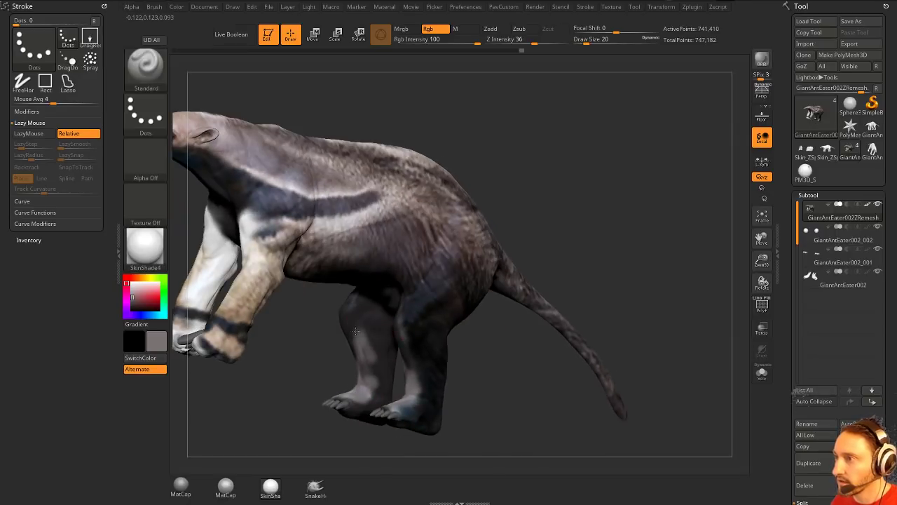
{"action": "left_click_drag", "start_coordinate": [329, 370], "coordinate": [364, 303]}
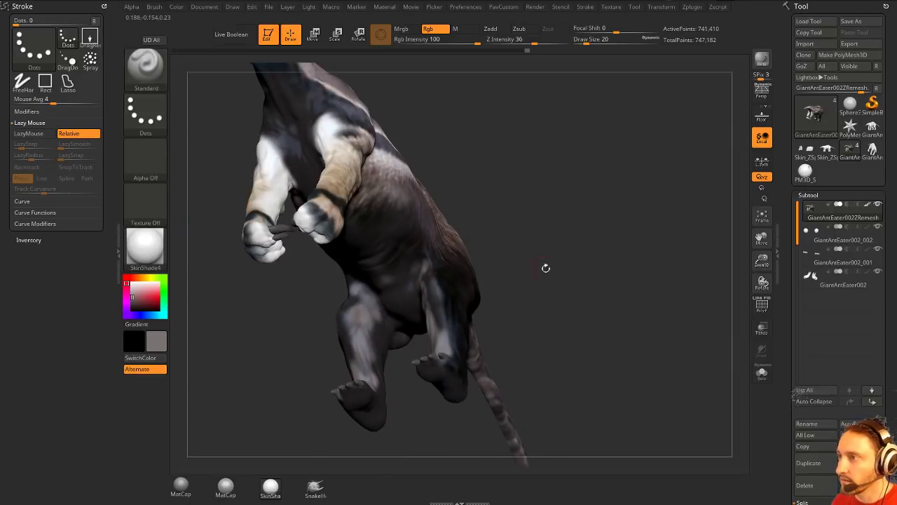
{"action": "left_click_drag", "start_coordinate": [545, 266], "coordinate": [447, 282]}
{"action": "left_click_drag", "start_coordinate": [384, 360], "coordinate": [343, 311]}
{"action": "left_click_drag", "start_coordinate": [450, 319], "coordinate": [522, 299], "text": "alt"}
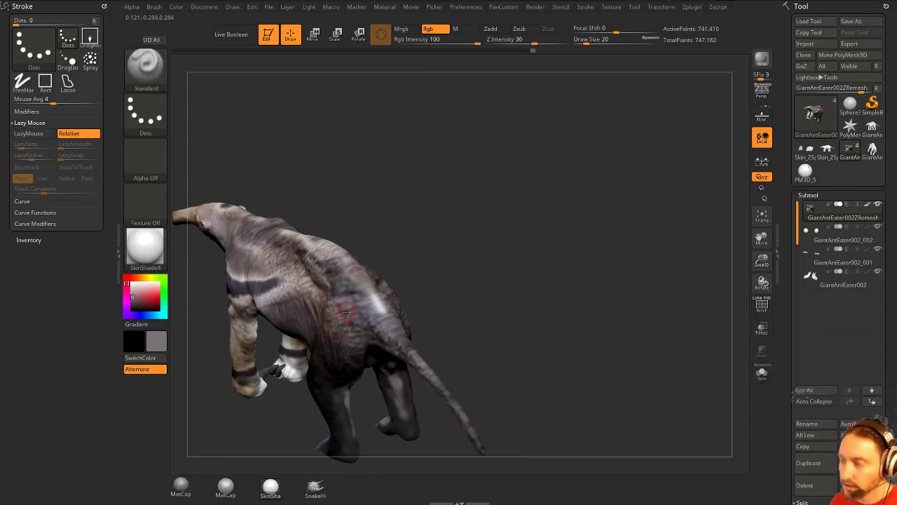
- Sample a pale colour from the back and paint a light stripe from the head along the shoulders with draw size 35
{"action": "right_click_drag", "start_coordinate": [345, 311], "coordinate": [309, 273]}
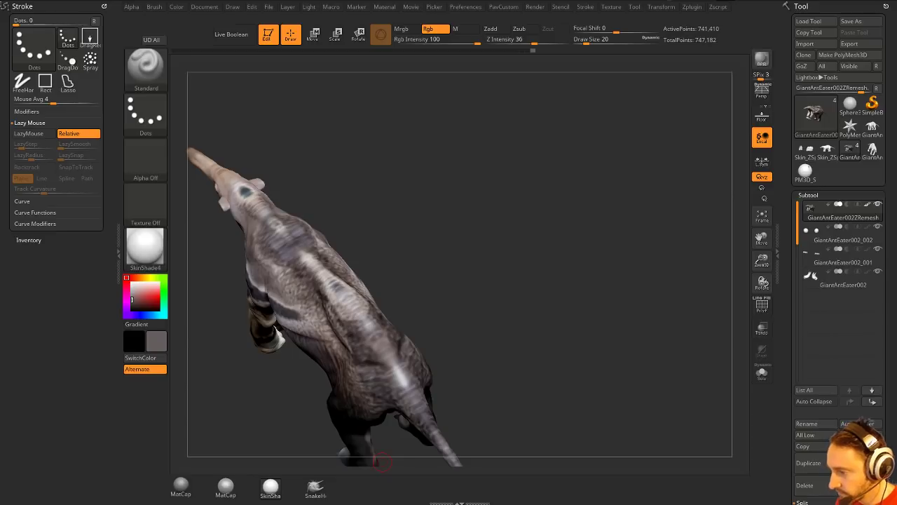
{"action": "right_click_drag", "start_coordinate": [519, 176], "coordinate": [333, 290]}
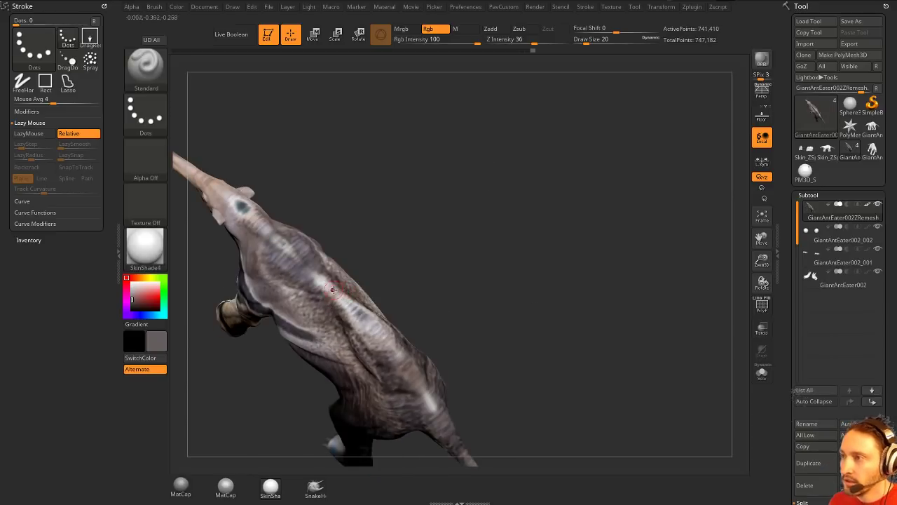
{"action": "key", "text": "c"}
{"action": "left_click_drag", "start_coordinate": [367, 237], "coordinate": [368, 263], "text": "alt"}
{"action": "mouse_move", "coordinate": [265, 253]}
{"action": "left_mouse_down"}
{"action": "mouse_move", "coordinate": [237, 233]}
{"action": "mouse_move", "coordinate": [344, 326]}
{"action": "left_mouse_up"}
{"action": "key", "text": "bracketright"}
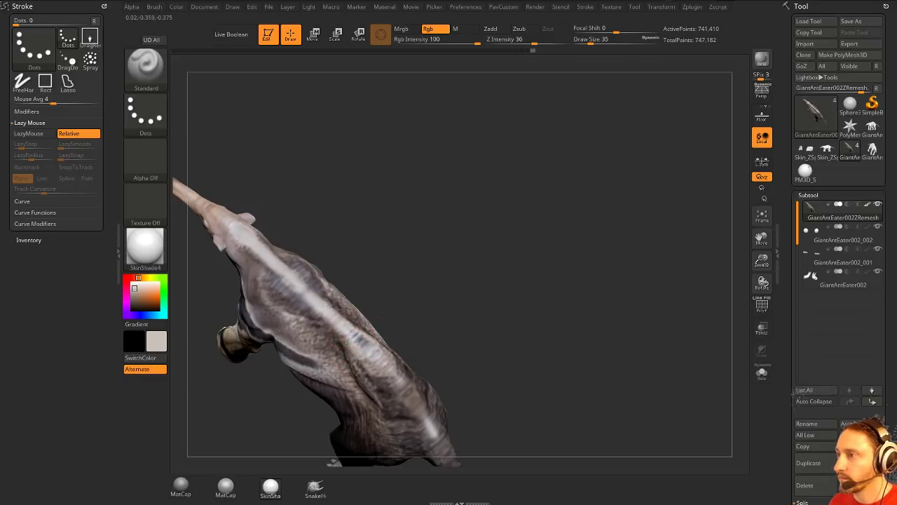
- Continue the pale stripe over the rump to the tail base, and reduce the draw size to 13
{"action": "right_click_drag", "start_coordinate": [363, 343], "coordinate": [382, 304]}
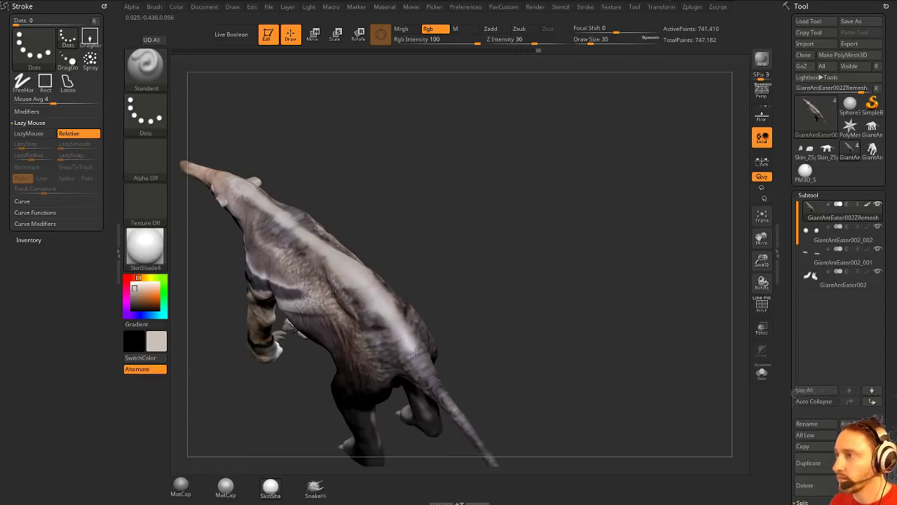
{"action": "right_click_drag", "start_coordinate": [416, 352], "coordinate": [398, 272]}
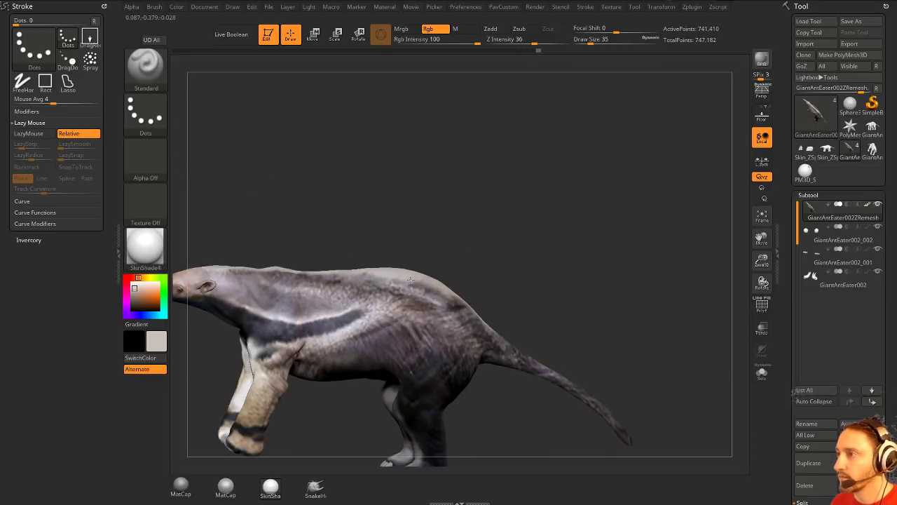
{"action": "left_click_drag", "start_coordinate": [411, 280], "coordinate": [437, 292]}
{"action": "right_click_drag", "start_coordinate": [510, 270], "coordinate": [539, 213], "text": "ctrl"}
{"action": "mouse_move", "coordinate": [538, 213]}
{"action": "right_mouse_down", "text": "alt"}
{"action": "mouse_move", "coordinate": [604, 199]}
{"action": "mouse_move", "coordinate": [613, 229]}
{"action": "right_mouse_up", "text": "alt"}
{"action": "key", "text": "s"}
{"action": "left_click_drag", "start_coordinate": [612, 230], "coordinate": [605, 229]}
{"action": "mouse_move", "coordinate": [605, 229]}
{"action": "right_mouse_down", "text": "alt"}
{"action": "mouse_move", "coordinate": [631, 154]}
{"action": "mouse_move", "coordinate": [663, 168]}
{"action": "right_mouse_up", "text": "alt"}
{"action": "left_click_drag", "start_coordinate": [788, 296], "coordinate": [773, 307]}
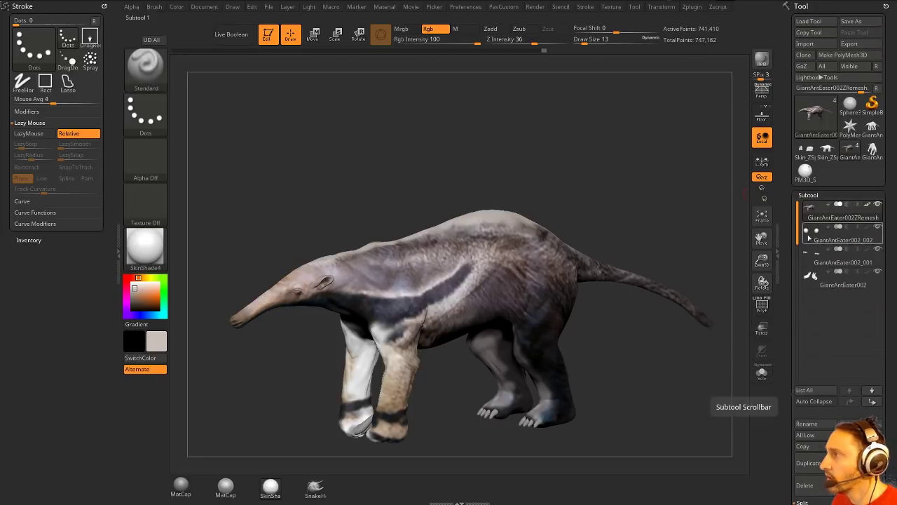
- Turn the subtool's polypaint off and back on to compare the bare sculpt with the painted anteater
{"action": "left_click", "coordinate": [867, 206]}
{"action": "left_click", "coordinate": [650, 159], "text": "ctrl"}
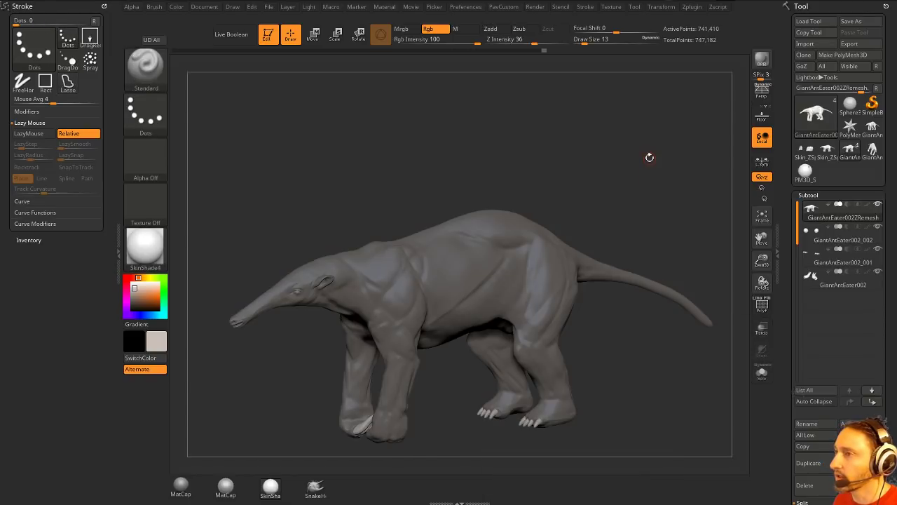
{"action": "left_click_drag", "start_coordinate": [529, 182], "coordinate": [608, 165], "text": "alt"}
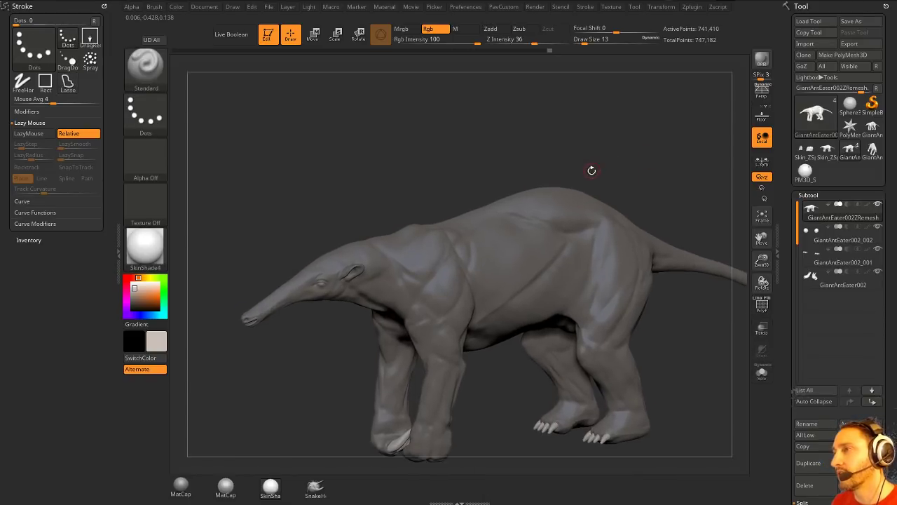
{"action": "left_click_drag", "start_coordinate": [626, 178], "coordinate": [623, 152]}
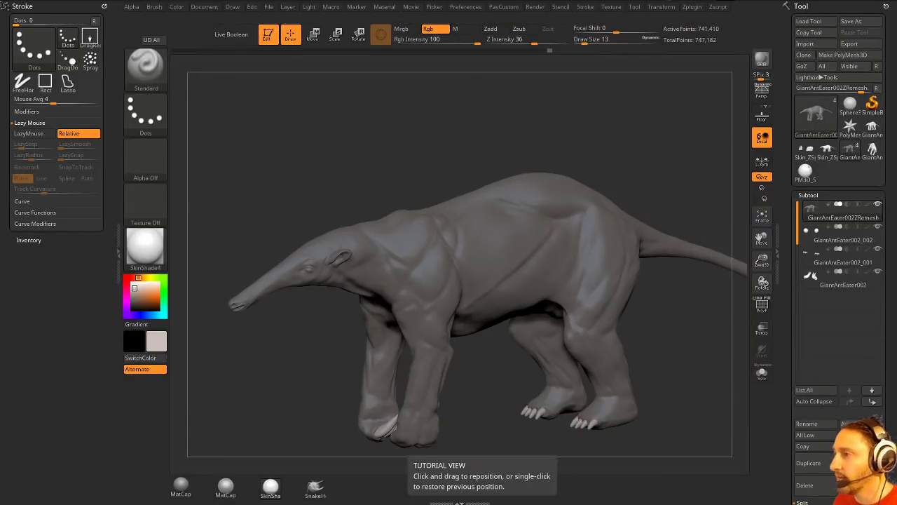
{"action": "left_click_drag", "start_coordinate": [567, 143], "coordinate": [614, 136]}
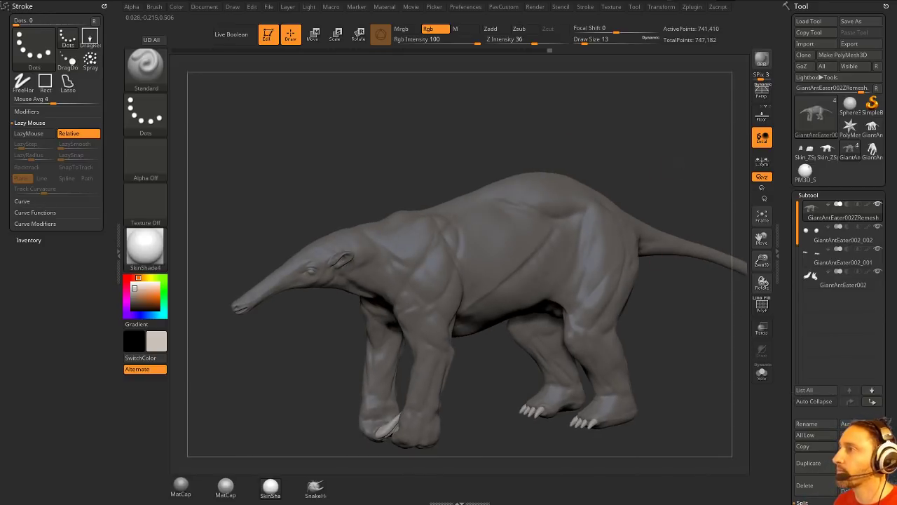
{"action": "left_click_drag", "start_coordinate": [645, 147], "coordinate": [667, 157]}
{"action": "left_click", "coordinate": [867, 204]}
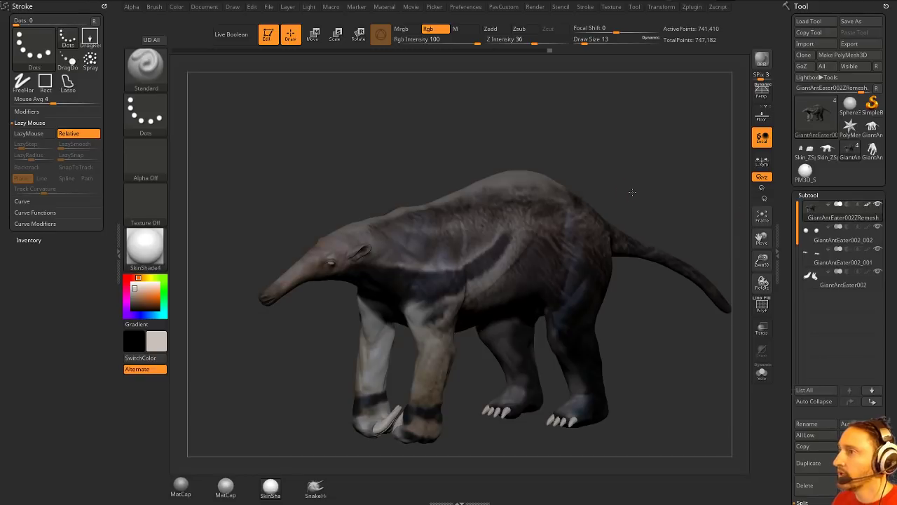
- Mask only the anteater's head, from the snout to just behind the ears
{"action": "mouse_move", "coordinate": [676, 191]}
{"action": "left_mouse_down"}
{"action": "mouse_move", "coordinate": [672, 203]}
{"action": "mouse_move", "coordinate": [663, 148]}
{"action": "mouse_move", "coordinate": [729, 156]}
{"action": "left_mouse_up"}
{"action": "mouse_move", "coordinate": [208, 252]}
{"action": "left_mouse_down", "text": "ctrl"}
{"action": "mouse_move", "coordinate": [396, 192]}
{"action": "mouse_move", "coordinate": [375, 266]}
{"action": "mouse_move", "coordinate": [313, 329]}
{"action": "mouse_move", "coordinate": [241, 349]}
{"action": "left_mouse_up", "text": "ctrl"}
{"action": "mouse_move", "coordinate": [430, 168]}
{"action": "left_mouse_down"}
{"action": "mouse_move", "coordinate": [369, 217]}
{"action": "mouse_move", "coordinate": [350, 200]}
{"action": "left_mouse_up"}
{"action": "left_click_drag", "start_coordinate": [447, 161], "coordinate": [435, 151], "text": "alt"}
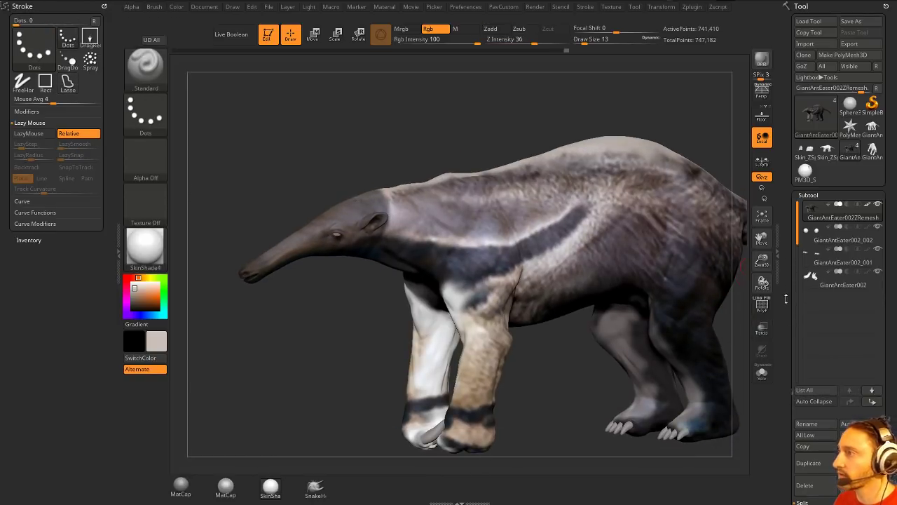
- Open the FiberMesh settings and preview the default fibers on the masked head
{"action": "left_click_drag", "start_coordinate": [785, 302], "coordinate": [791, 239]}
{"action": "scroll", "coordinate": [790, 239], "scroll_direction": "down", "scroll_amount": 8}
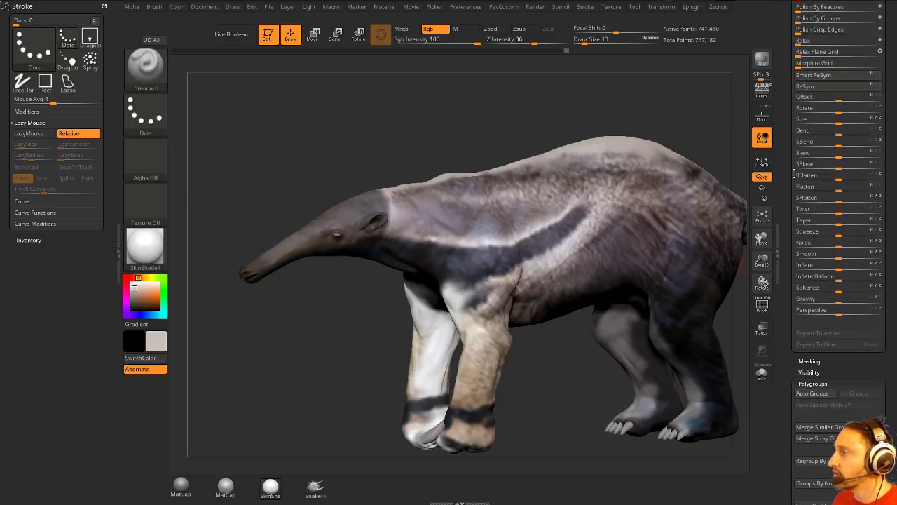
{"action": "scroll", "coordinate": [793, 220], "scroll_direction": "up", "scroll_amount": 5}
{"action": "left_click", "coordinate": [811, 293], "text": "shift"}
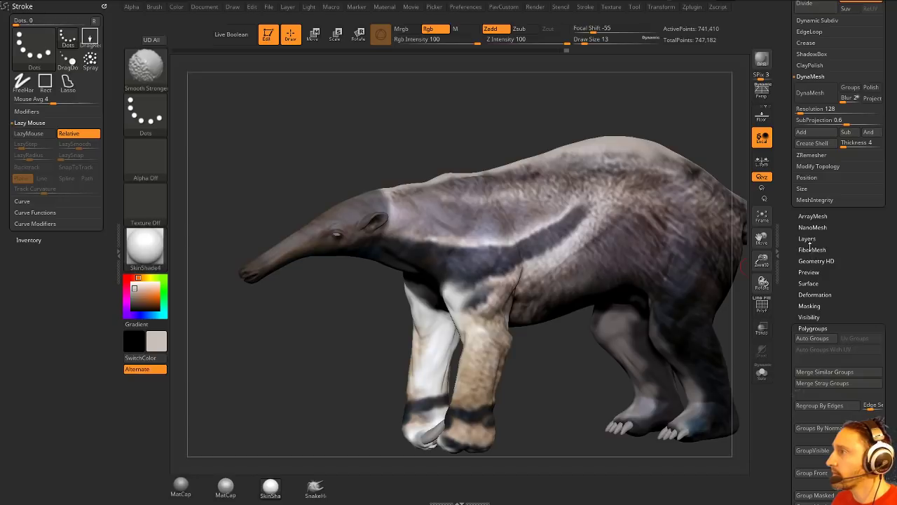
{"action": "left_click", "coordinate": [810, 248]}
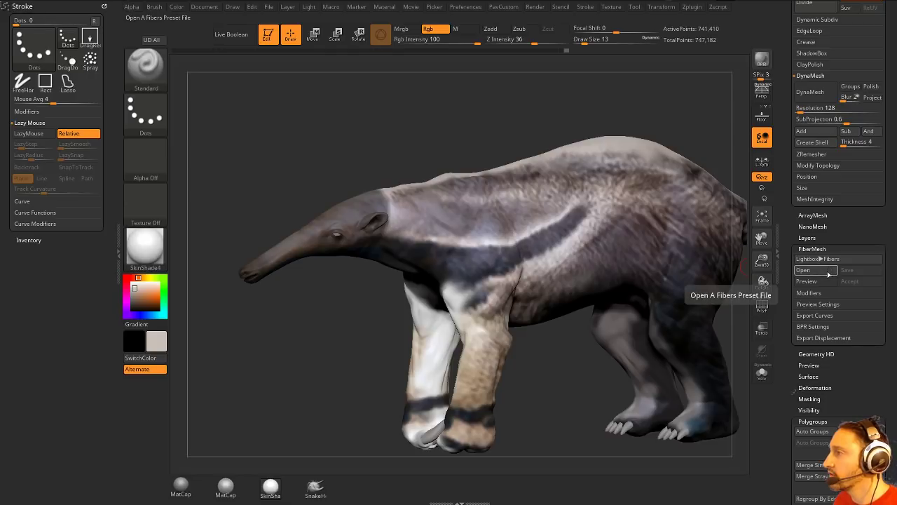
{"action": "left_click", "coordinate": [808, 281]}
- Frame the furred head, set the draw size to 5, and reduce the fiber Length to 12.59862
{"action": "left_click_drag", "start_coordinate": [348, 133], "coordinate": [502, 189], "text": "alt"}
{"action": "left_click_drag", "start_coordinate": [593, 133], "coordinate": [577, 98], "text": "alt"}
{"action": "key", "text": "s"}
{"action": "left_click", "coordinate": [813, 293]}
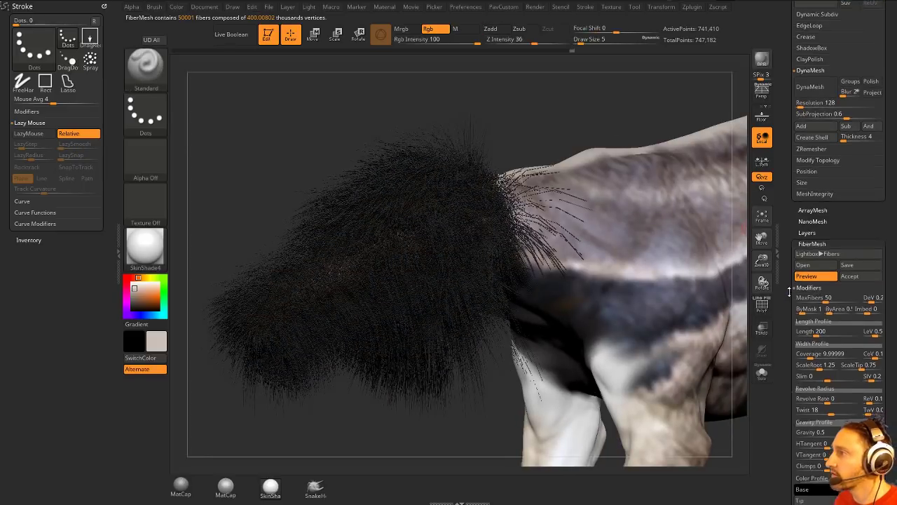
{"action": "left_click_drag", "start_coordinate": [813, 321], "coordinate": [802, 325]}
{"action": "left_click_drag", "start_coordinate": [384, 410], "coordinate": [450, 411], "text": "alt"}
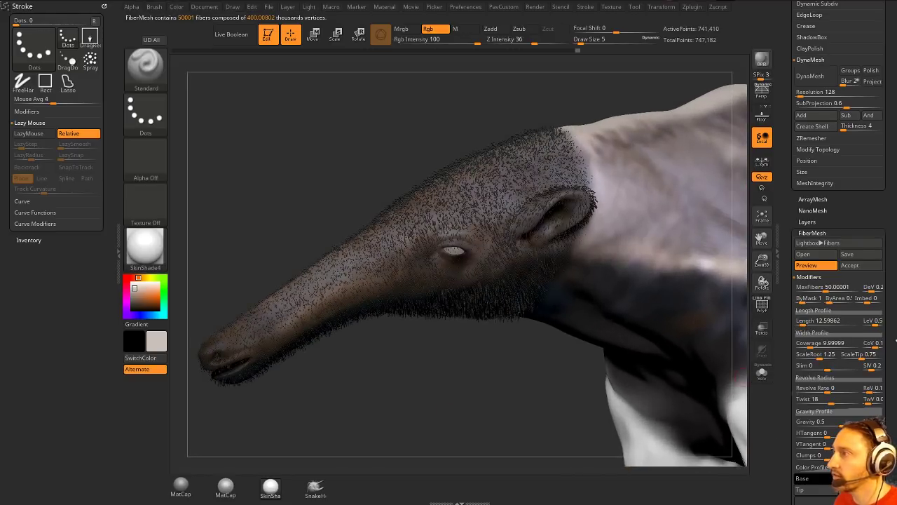
- Raise MaxFibers to about 272 and shorten the fiber Length to 8.06348 for denser, shorter head fur
{"action": "left_click_drag", "start_coordinate": [827, 288], "coordinate": [836, 290]}
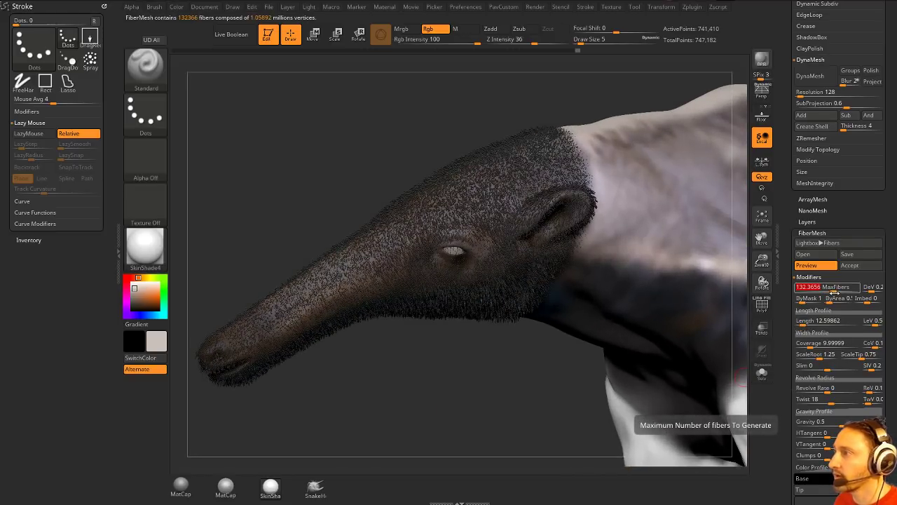
{"action": "left_click_drag", "start_coordinate": [813, 321], "coordinate": [802, 321]}
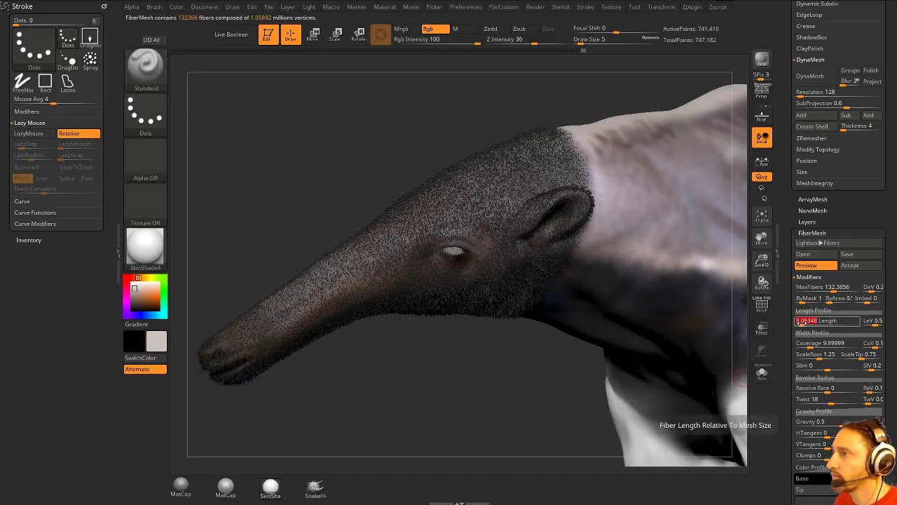
{"action": "left_click_drag", "start_coordinate": [832, 288], "coordinate": [839, 288]}
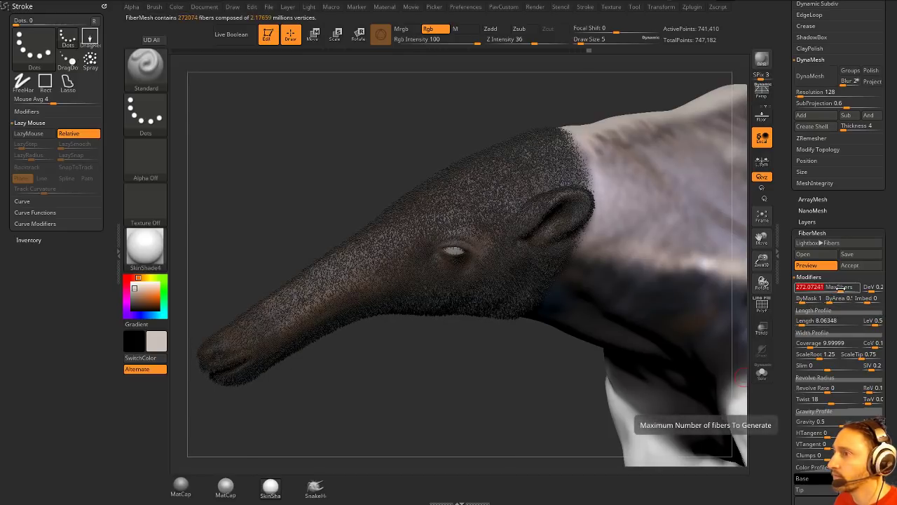
- Inspect the head fur from the side, and read the help for the FiberMesh base and tip colorize settings
{"action": "left_click_drag", "start_coordinate": [378, 382], "coordinate": [389, 391]}
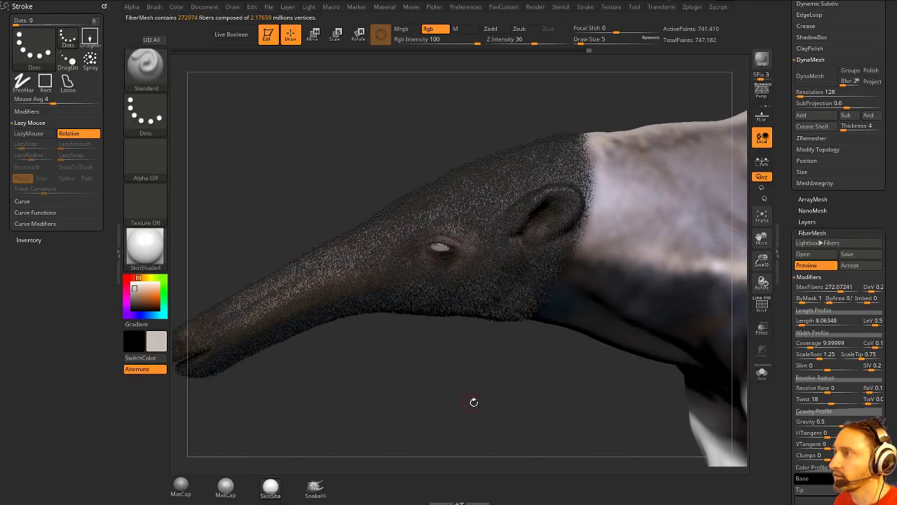
{"action": "left_click_drag", "start_coordinate": [473, 402], "coordinate": [419, 387]}
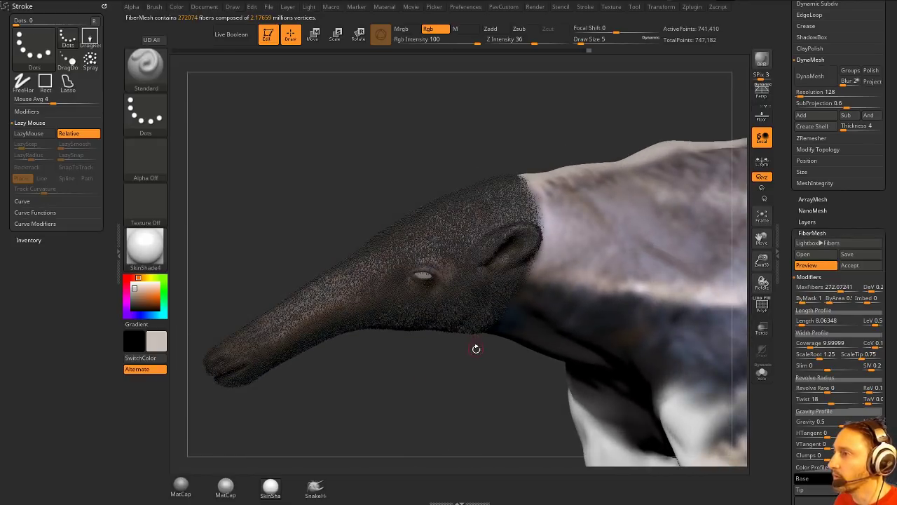
{"action": "left_click_drag", "start_coordinate": [786, 315], "coordinate": [791, 247]}
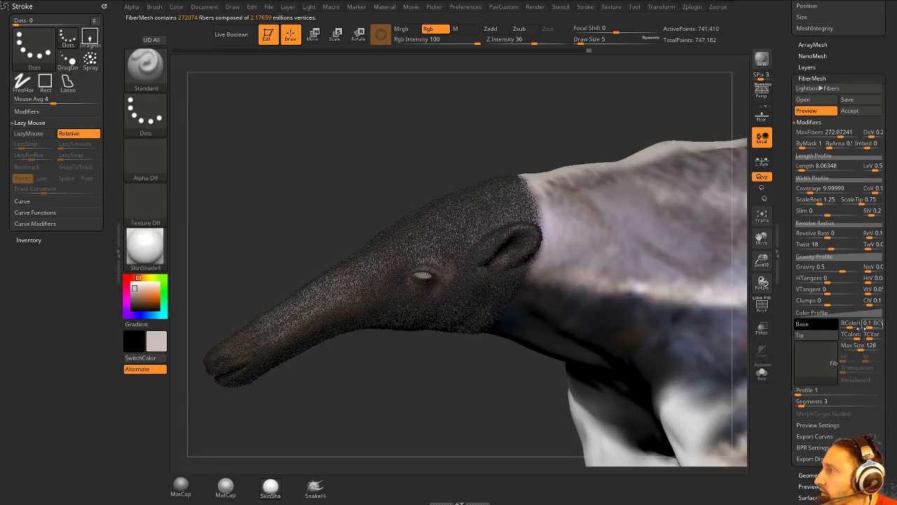
{"action": "key", "text": "ctrl"}
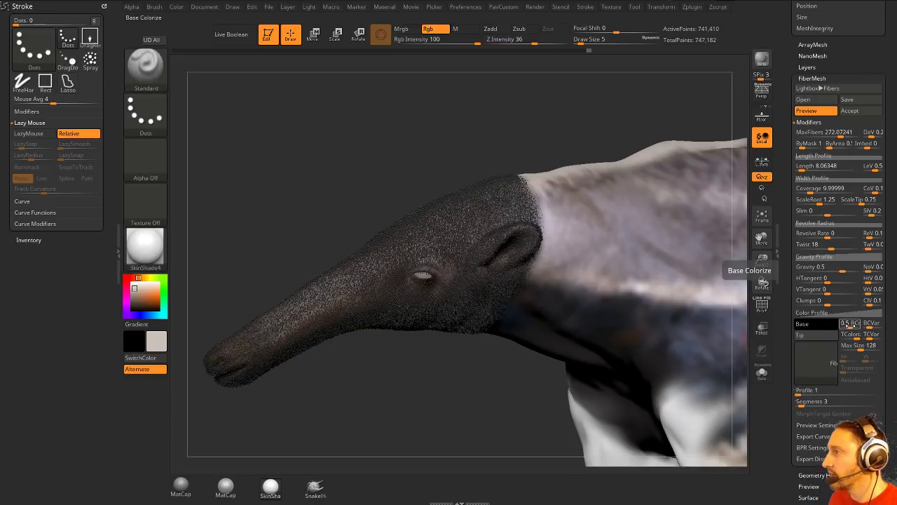
{"action": "key", "text": "ctrl"}
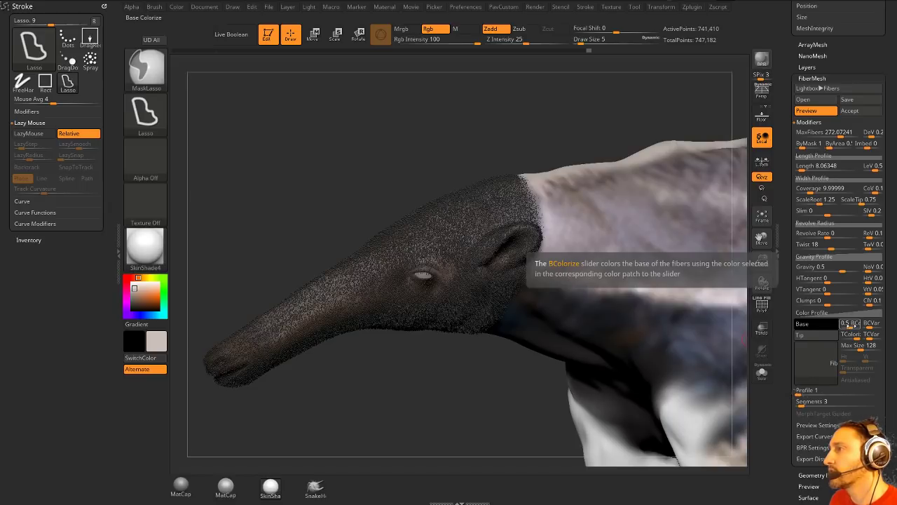
{"action": "key", "text": "ctrl"}
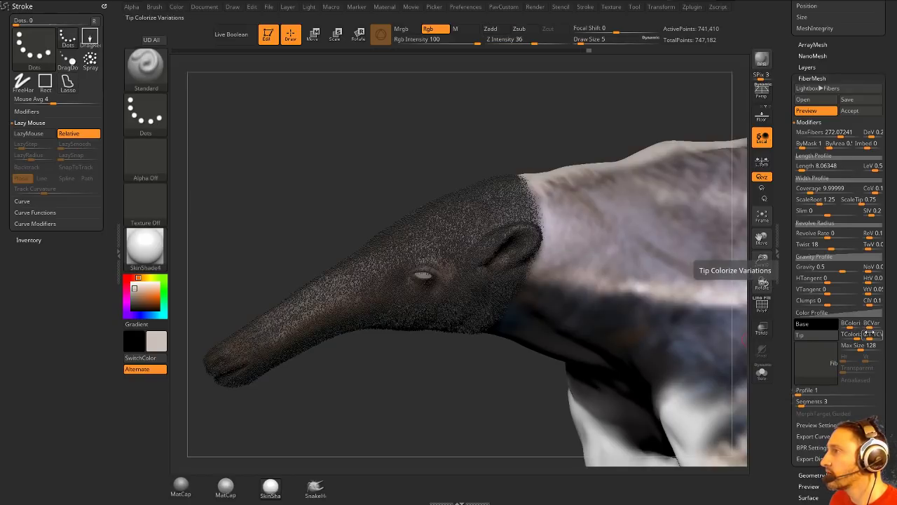
- Set both Base Colorize and Tip Colorize of the anteater's head fibers to 0
{"action": "left_click", "coordinate": [852, 324]}
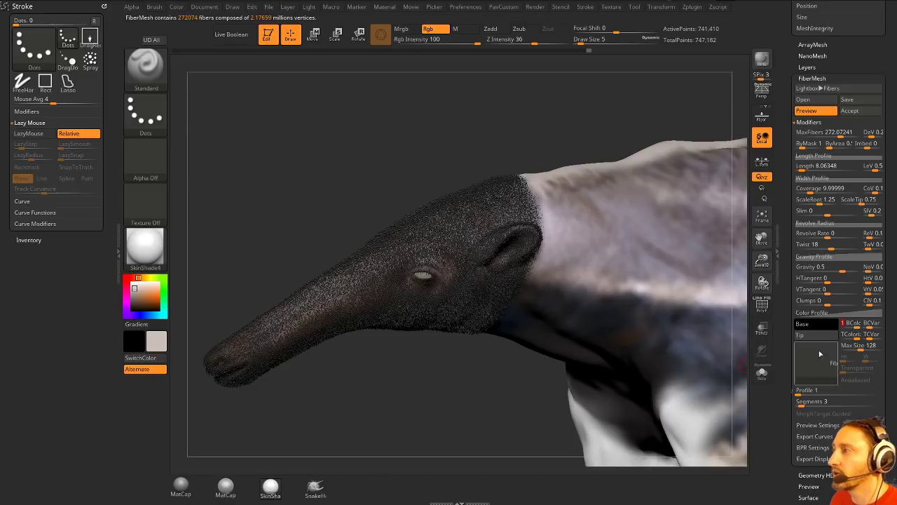
{"action": "left_click", "coordinate": [840, 324]}
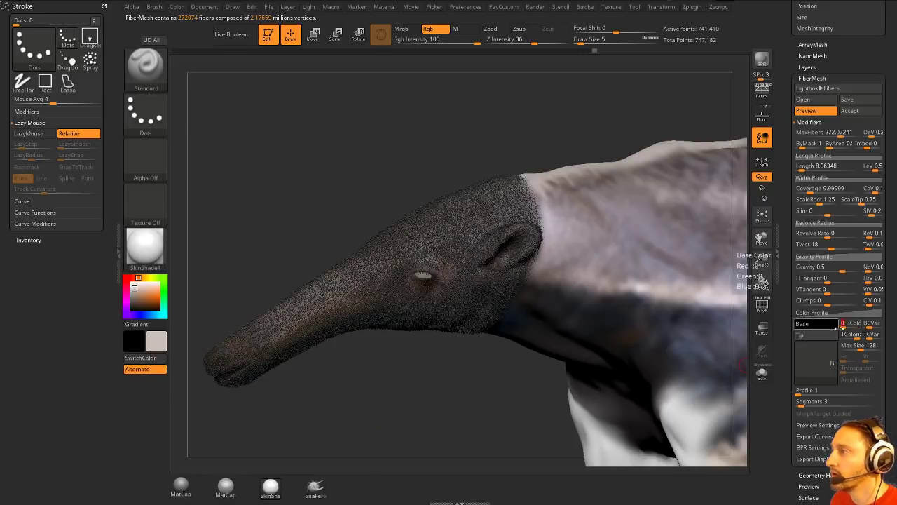
{"action": "left_click", "coordinate": [842, 334]}
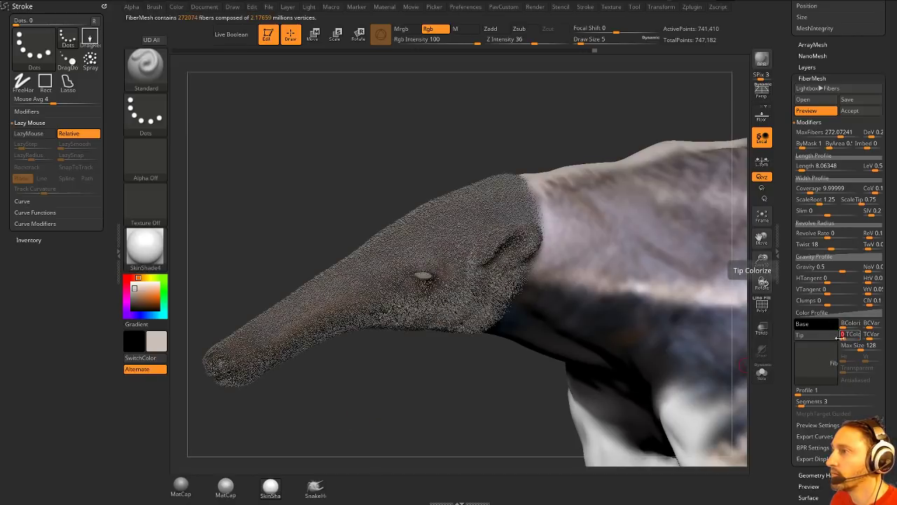
{"action": "left_click_drag", "start_coordinate": [400, 413], "coordinate": [442, 422]}
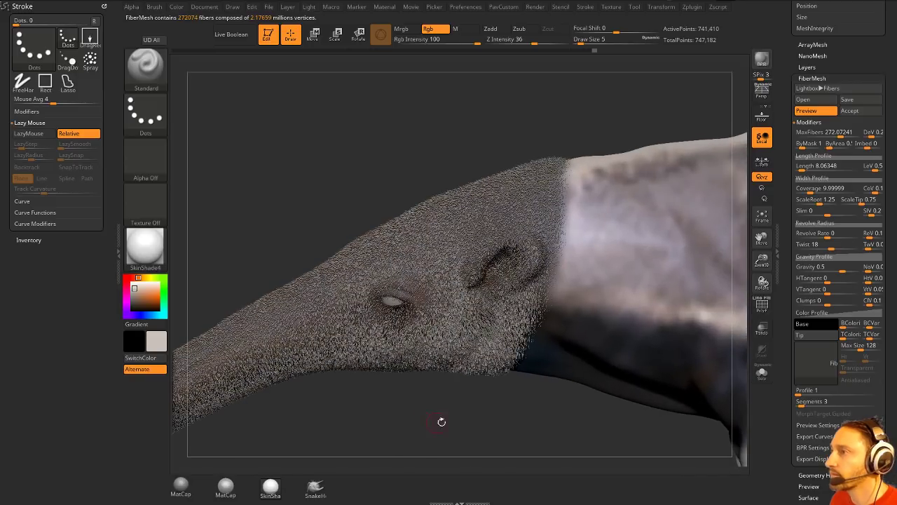
{"action": "left_click", "coordinate": [856, 336]}
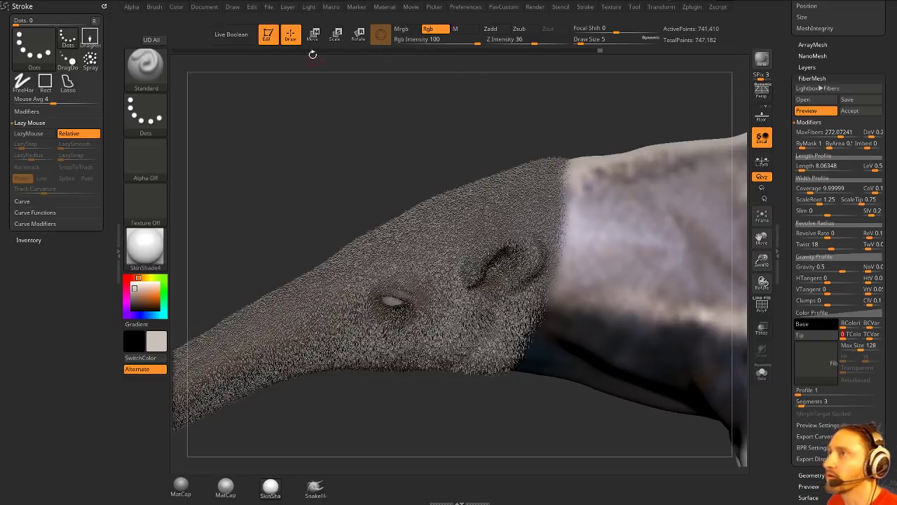
- Clear the canvas, draw a Sphere3D as a test object, and convert it to a PolyMesh3D
{"action": "left_click", "coordinate": [274, 39]}
{"action": "key", "text": "ctrl+n"}
{"action": "left_click_drag", "start_coordinate": [785, 116], "coordinate": [813, 304]}
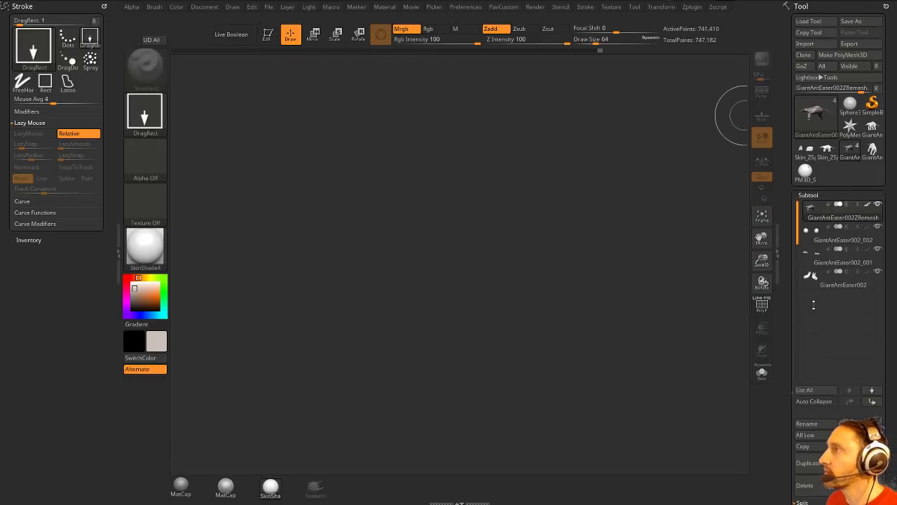
{"action": "left_click", "coordinate": [850, 104]}
{"action": "left_click_drag", "start_coordinate": [329, 341], "coordinate": [359, 402]}
{"action": "left_click", "coordinate": [267, 35]}
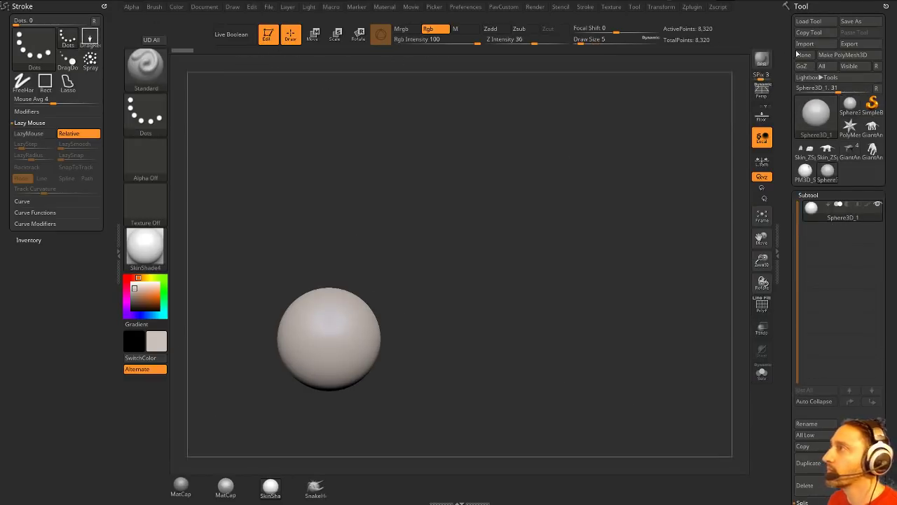
{"action": "left_click", "coordinate": [842, 54]}
- Fill the whole test sphere with bright red
{"action": "left_click_drag", "start_coordinate": [583, 194], "coordinate": [550, 276], "text": "alt"}
{"action": "left_click", "coordinate": [127, 278]}
{"action": "left_click", "coordinate": [159, 298]}
{"action": "key", "text": "ctrl+f"}
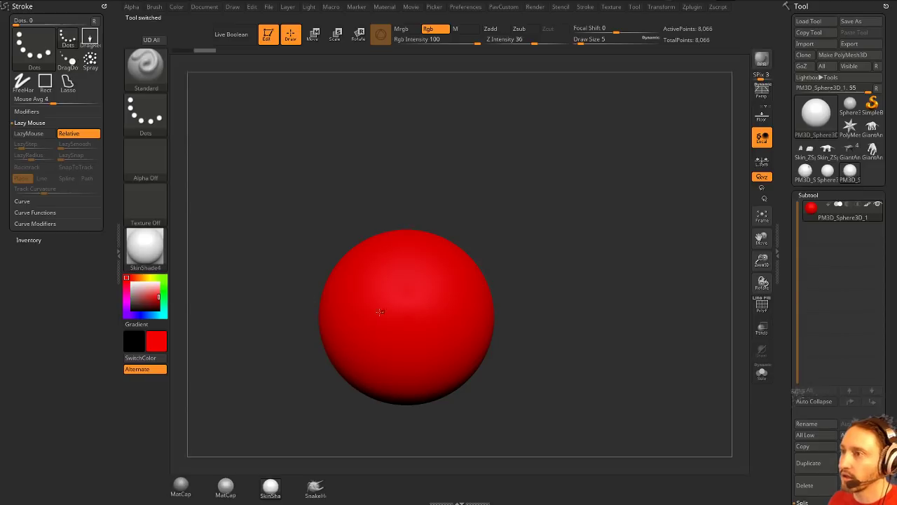
- Paint a round bright green spot on the front of the red sphere with a draw size of 331
{"action": "left_click", "coordinate": [163, 288]}
{"action": "key", "text": "s"}
{"action": "left_click_drag", "start_coordinate": [406, 308], "coordinate": [412, 306]}
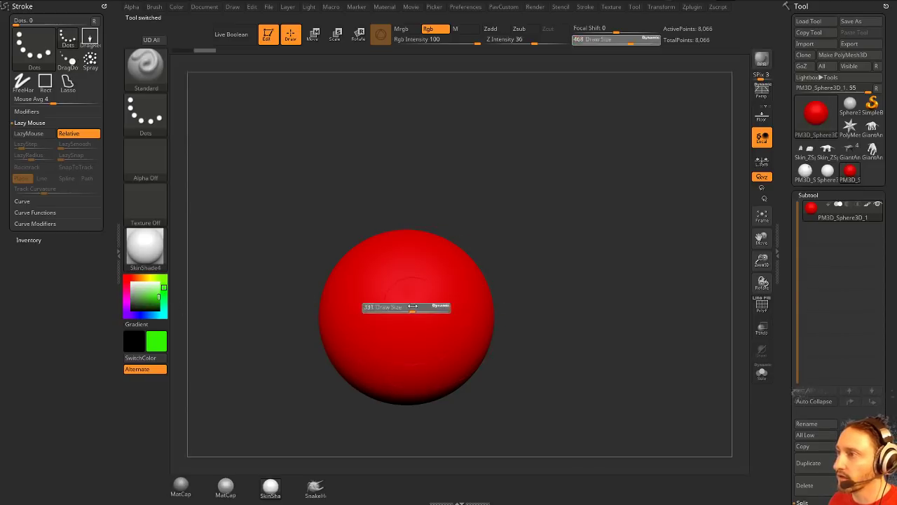
{"action": "left_click", "coordinate": [405, 307]}
{"action": "key", "text": "s"}
{"action": "mouse_move", "coordinate": [513, 279]}
{"action": "left_mouse_down"}
{"action": "mouse_move", "coordinate": [543, 284]}
{"action": "mouse_move", "coordinate": [519, 291]}
{"action": "left_mouse_up"}
- Open the FiberMesh settings, preview the default fibers on the painted sphere, and reduce the draw size to 207
{"action": "left_click_drag", "start_coordinate": [790, 320], "coordinate": [792, 176]}
{"action": "left_click_drag", "start_coordinate": [794, 374], "coordinate": [799, 174]}
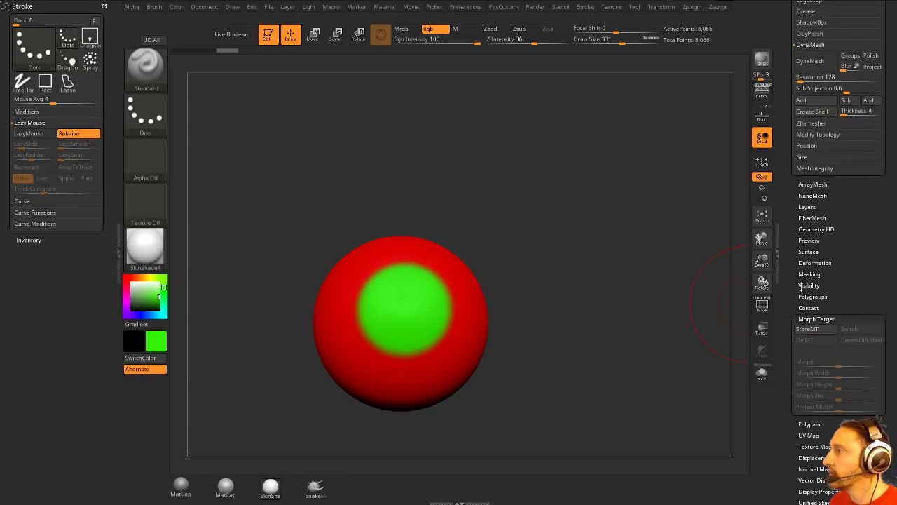
{"action": "left_click", "coordinate": [810, 317], "text": "shift"}
{"action": "left_click_drag", "start_coordinate": [791, 230], "coordinate": [792, 266], "text": "shift"}
{"action": "left_click", "coordinate": [813, 257], "text": "shift"}
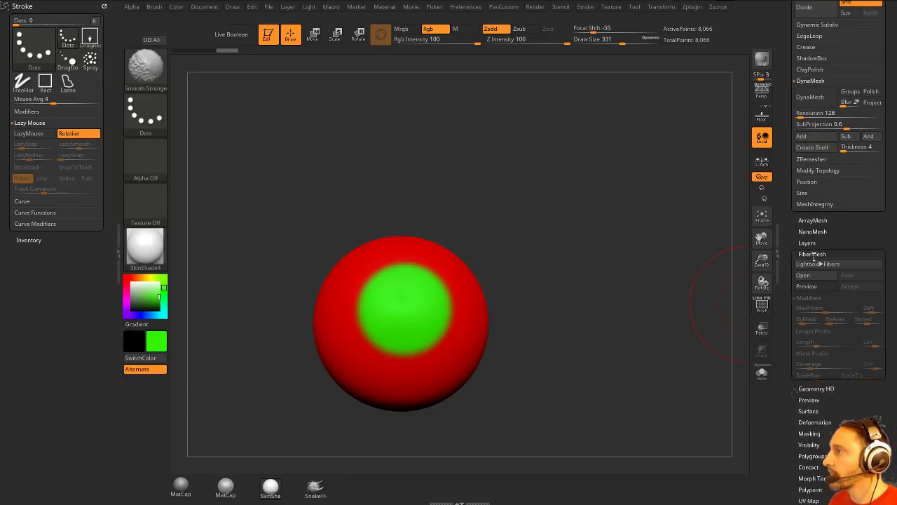
{"action": "left_click", "coordinate": [807, 249]}
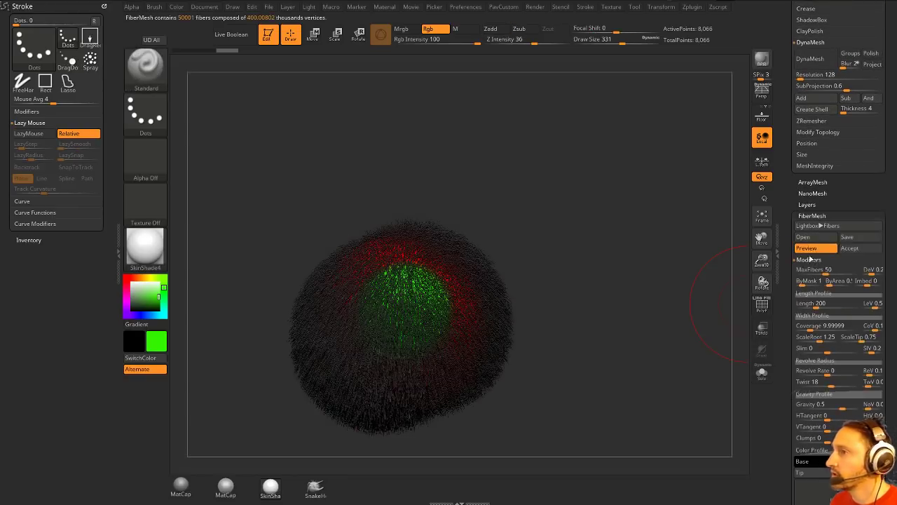
{"action": "key", "text": "s"}
{"action": "left_click_drag", "start_coordinate": [618, 267], "coordinate": [608, 267]}
{"action": "left_click_drag", "start_coordinate": [609, 269], "coordinate": [608, 237], "text": "alt"}
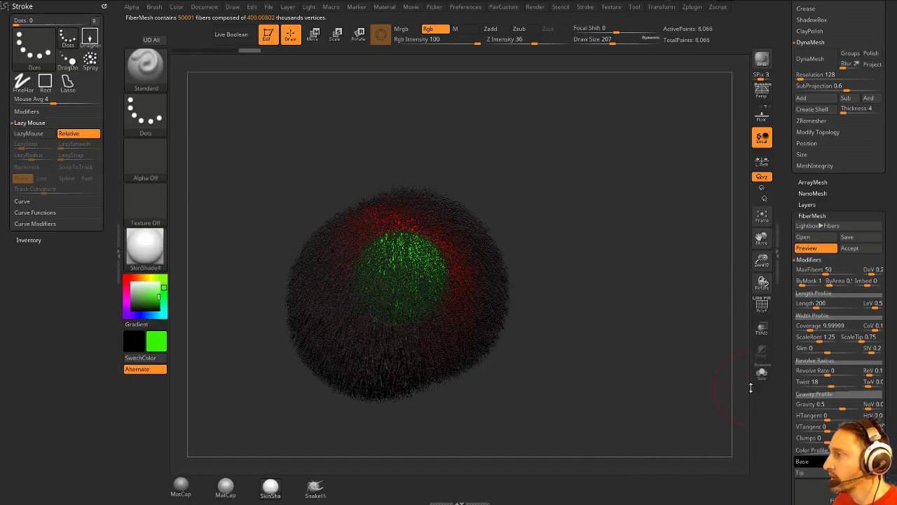
- Set the sphere fibers' Base Colorize, Tip Colorize and base colorize variation to 0, and reduce the draw size to 97
{"action": "left_click_drag", "start_coordinate": [786, 361], "coordinate": [789, 157]}
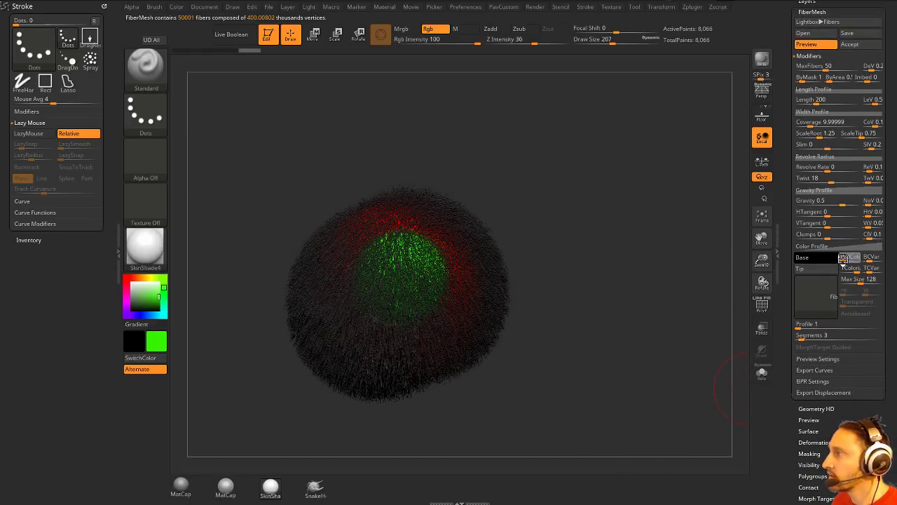
{"action": "left_click_drag", "start_coordinate": [856, 270], "coordinate": [839, 270]}
{"action": "mouse_move", "coordinate": [692, 268]}
{"action": "left_mouse_down"}
{"action": "mouse_move", "coordinate": [647, 271]}
{"action": "mouse_move", "coordinate": [650, 279]}
{"action": "left_mouse_up"}
{"action": "key", "text": "s"}
{"action": "mouse_move", "coordinate": [650, 278]}
{"action": "left_mouse_down", "text": "alt"}
{"action": "mouse_move", "coordinate": [639, 323]}
{"action": "mouse_move", "coordinate": [658, 279]}
{"action": "left_mouse_up", "text": "alt"}
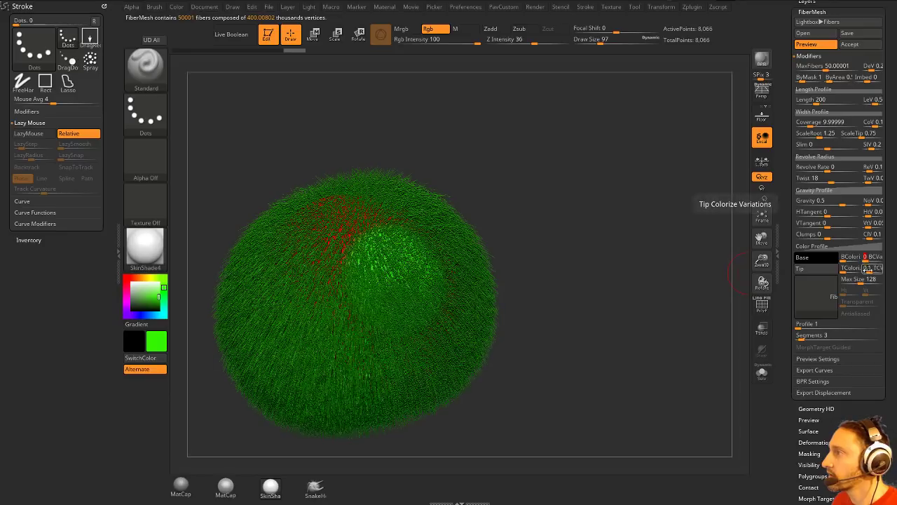
- Set the sphere fibers' Base Colorize to 1 and Max Size to 175, testing a higher Tip Colorize before returning it to 0
{"action": "left_click_drag", "start_coordinate": [850, 257], "coordinate": [855, 259]}
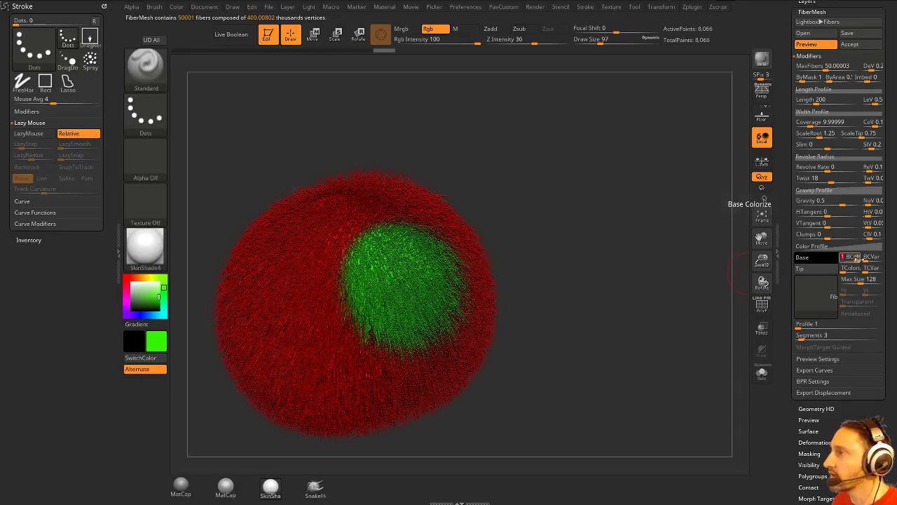
{"action": "left_click_drag", "start_coordinate": [656, 276], "coordinate": [581, 255]}
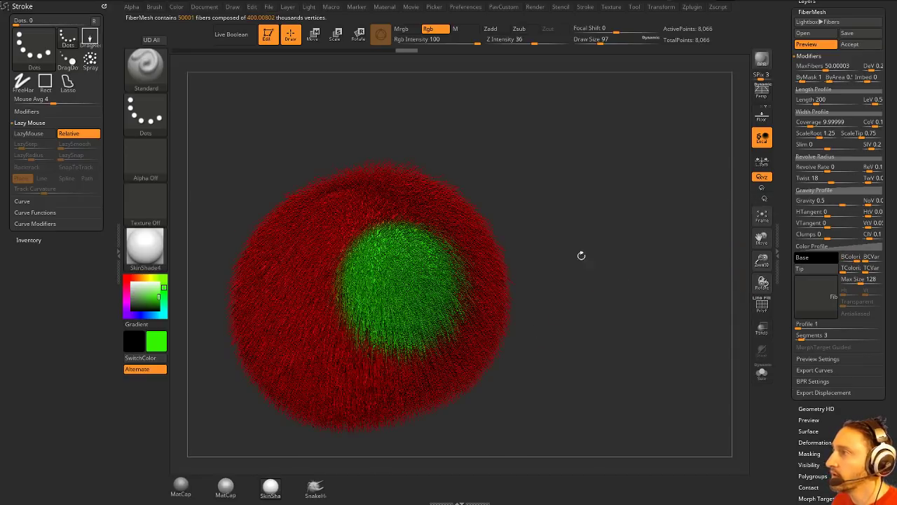
{"action": "left_click", "coordinate": [867, 279]}
{"action": "left_click", "coordinate": [843, 271]}
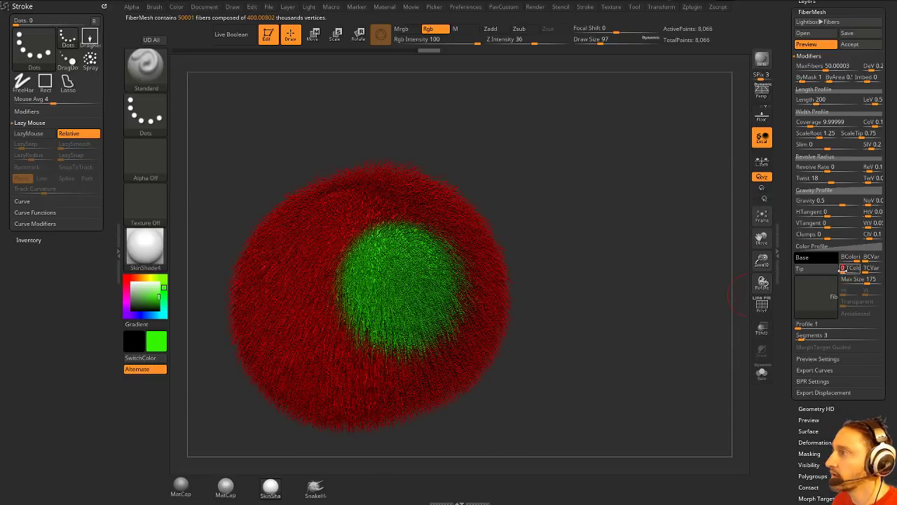
{"action": "left_click_drag", "start_coordinate": [844, 269], "coordinate": [873, 269]}
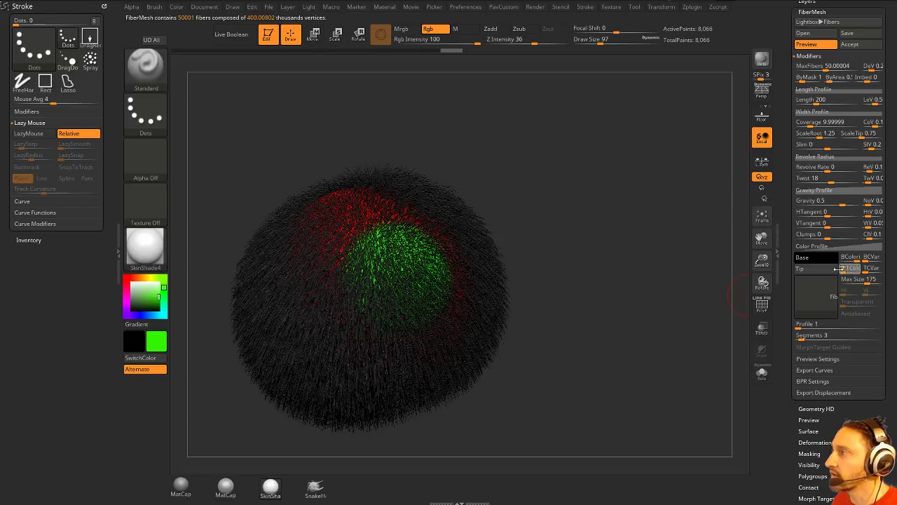
{"action": "left_click", "coordinate": [850, 257]}
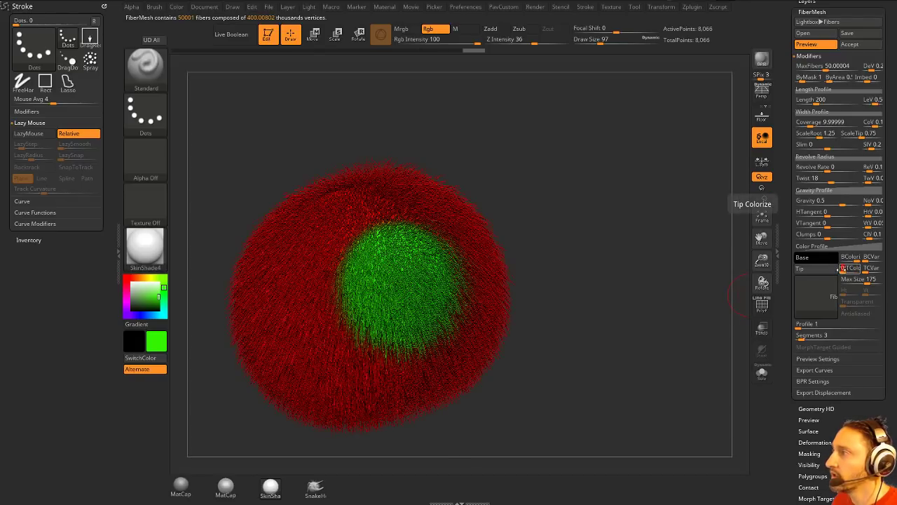
{"action": "left_click_drag", "start_coordinate": [708, 234], "coordinate": [615, 269]}
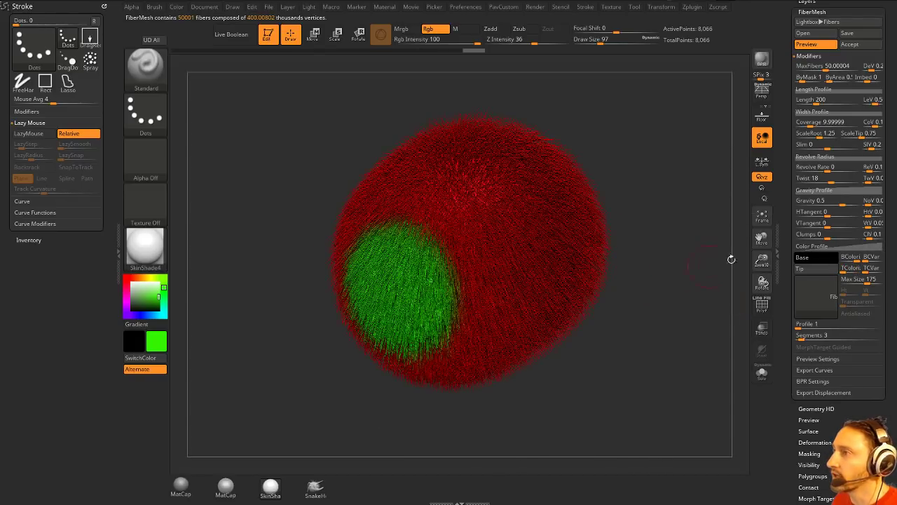
- Switch back to the giant anteater tool, frame its furred head from the side, and set the draw size to 14
{"action": "scroll", "coordinate": [828, 206], "scroll_direction": "up", "scroll_amount": 10}
{"action": "left_click", "coordinate": [849, 159]}
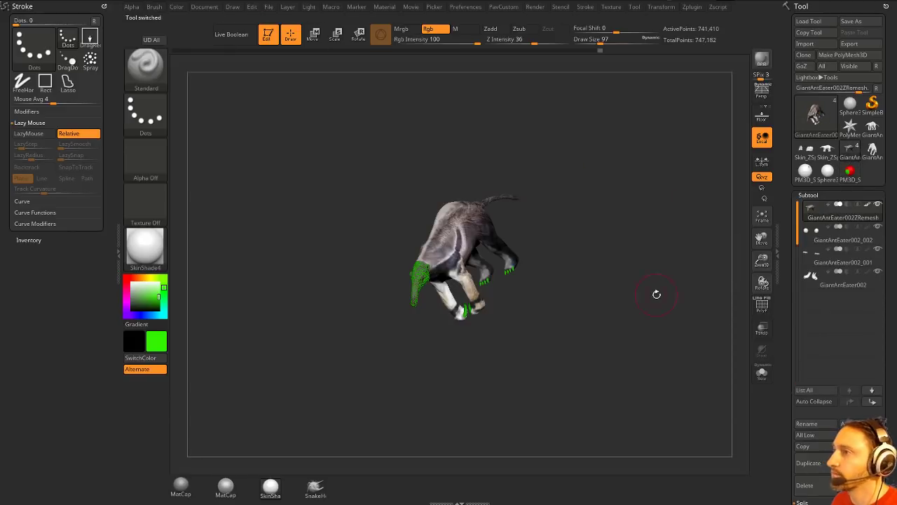
{"action": "mouse_move", "coordinate": [656, 294]}
{"action": "left_mouse_down"}
{"action": "mouse_move", "coordinate": [690, 378]}
{"action": "mouse_move", "coordinate": [398, 433]}
{"action": "left_mouse_up"}
{"action": "key", "text": "s"}
{"action": "left_click_drag", "start_coordinate": [396, 420], "coordinate": [409, 353], "text": "alt"}
{"action": "mouse_move", "coordinate": [337, 379]}
{"action": "left_mouse_down", "text": "shift"}
{"action": "mouse_move", "coordinate": [258, 394]}
{"action": "mouse_move", "coordinate": [280, 387]}
{"action": "left_mouse_up", "text": "shift"}
{"action": "left_click_drag", "start_coordinate": [280, 387], "coordinate": [362, 398], "text": "alt"}
{"action": "scroll", "coordinate": [841, 281], "scroll_direction": "down", "scroll_amount": 15}
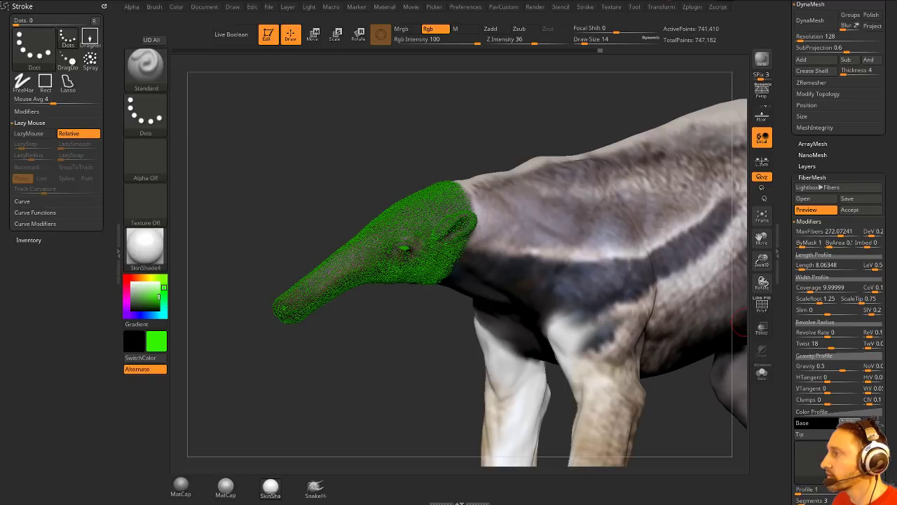
- Raise Base Colorize on the anteater's head fibers so the fur follows the polypainted skin colors
{"action": "left_click", "coordinate": [848, 423]}
{"action": "left_click_drag", "start_coordinate": [362, 322], "coordinate": [389, 328], "text": "alt"}
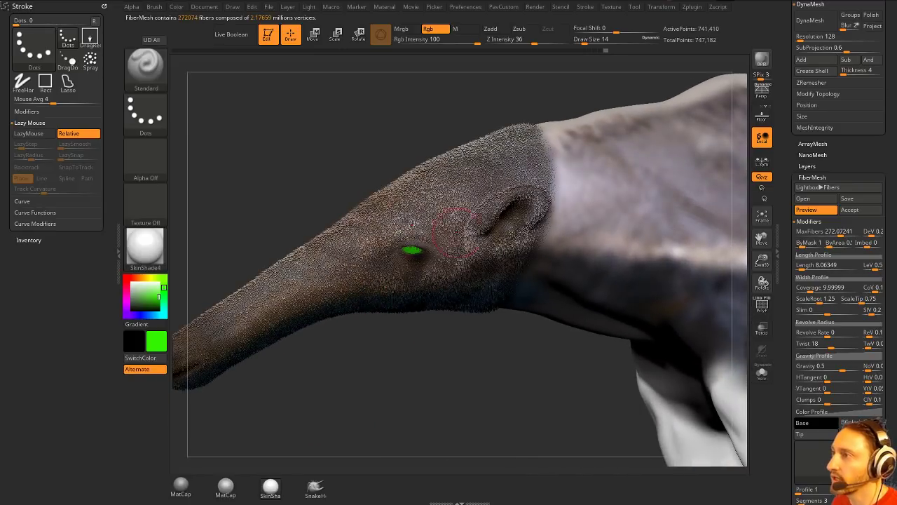
{"action": "left_click_drag", "start_coordinate": [485, 321], "coordinate": [470, 354]}
{"action": "left_click_drag", "start_coordinate": [307, 304], "coordinate": [293, 405]}
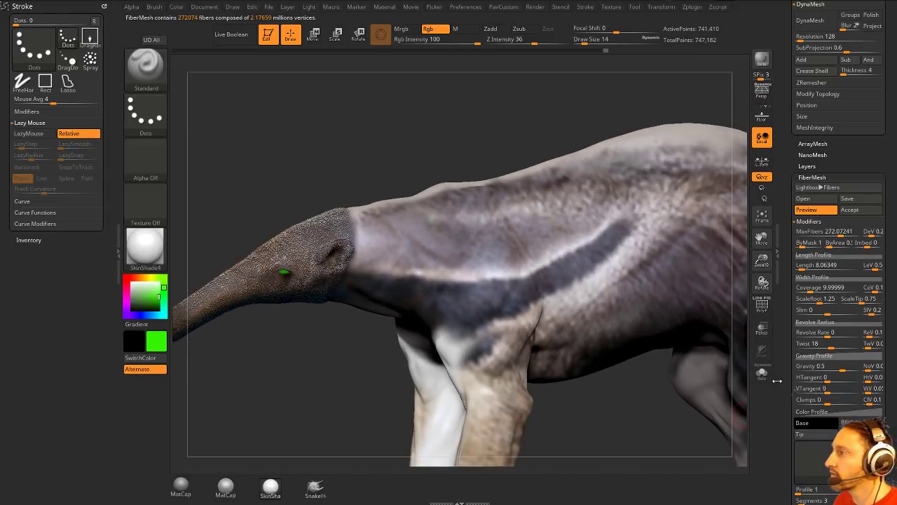
- Accept the head fibers as a new subtool with Fast Preview mode activated, and reselect the GiantAntEater002ZRemesh body subtool
{"action": "left_click_drag", "start_coordinate": [785, 361], "coordinate": [780, 407]}
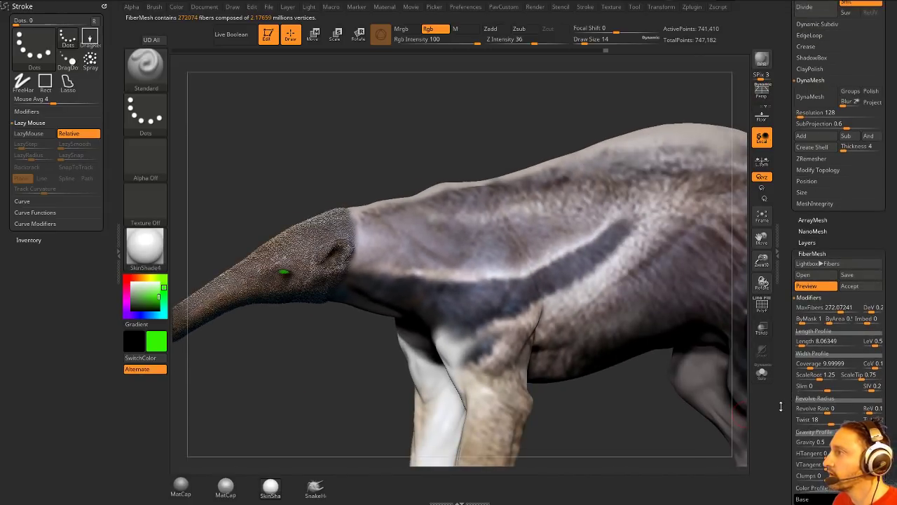
{"action": "left_click", "coordinate": [851, 286]}
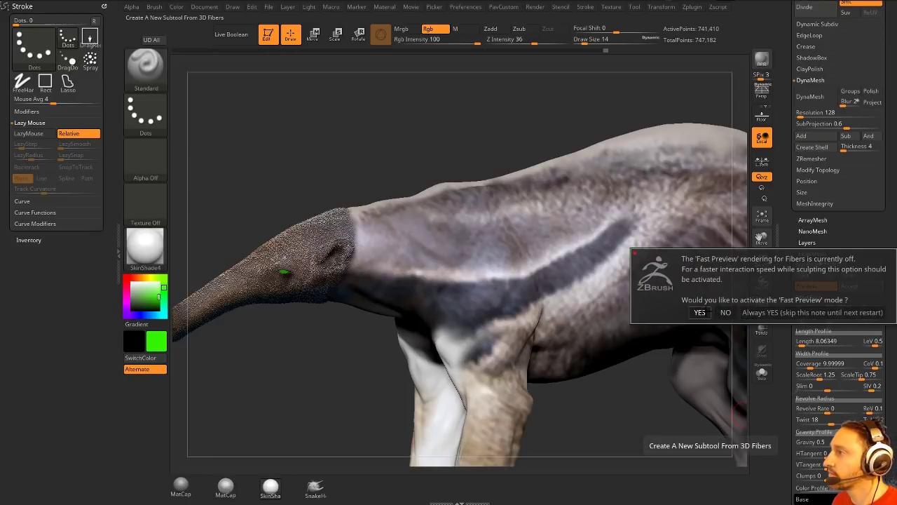
{"action": "left_click", "coordinate": [700, 312]}
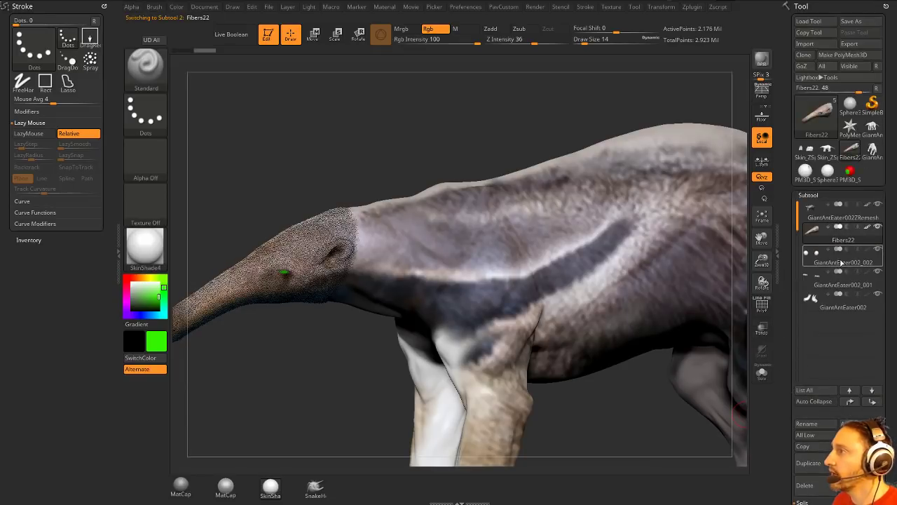
{"action": "left_click", "coordinate": [841, 213]}
{"action": "left_click_drag", "start_coordinate": [519, 139], "coordinate": [496, 127], "text": "alt"}
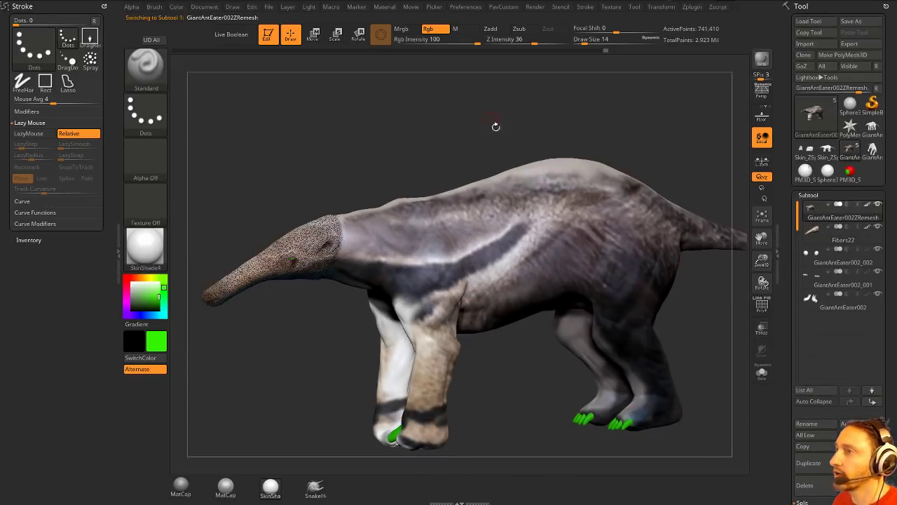
- Isolate the anteater body with Solo and lasso-mask the neck and shoulder stripe area behind the head
{"action": "left_click", "coordinate": [762, 372]}
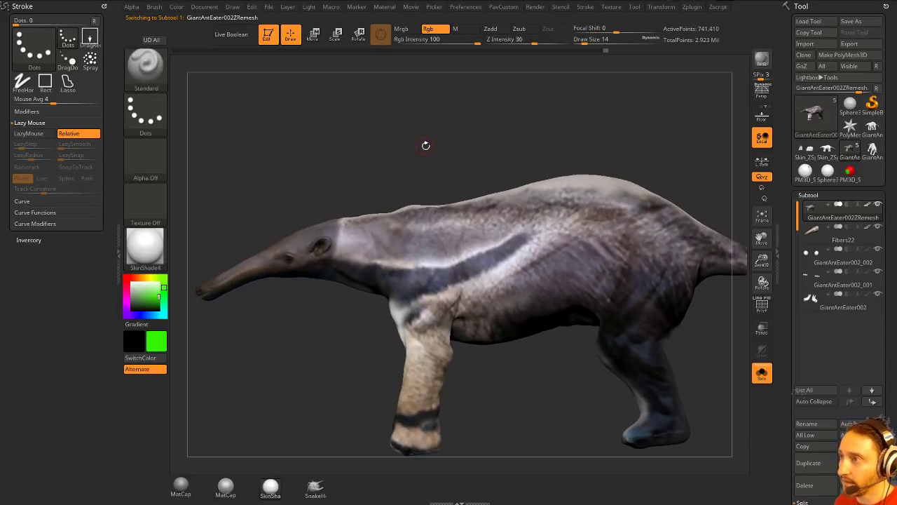
{"action": "left_click_drag", "start_coordinate": [299, 147], "coordinate": [444, 161]}
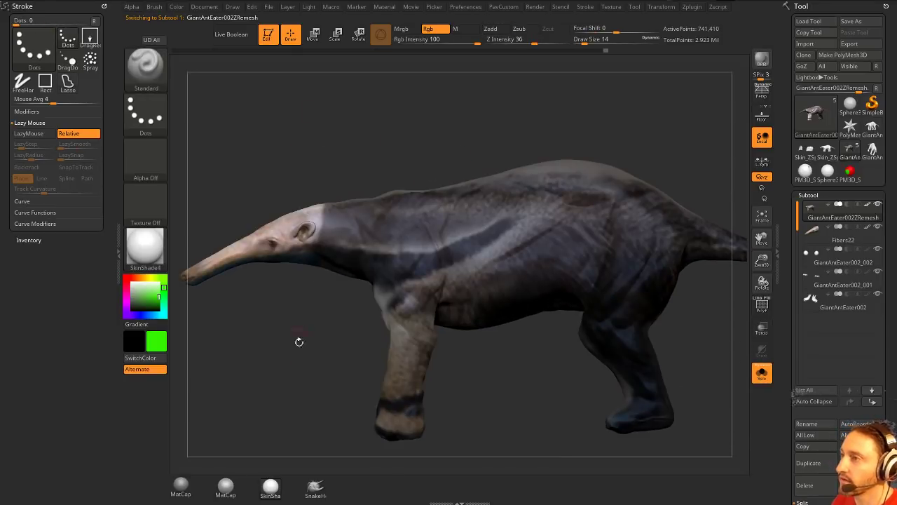
{"action": "left_click_drag", "start_coordinate": [299, 342], "coordinate": [415, 323]}
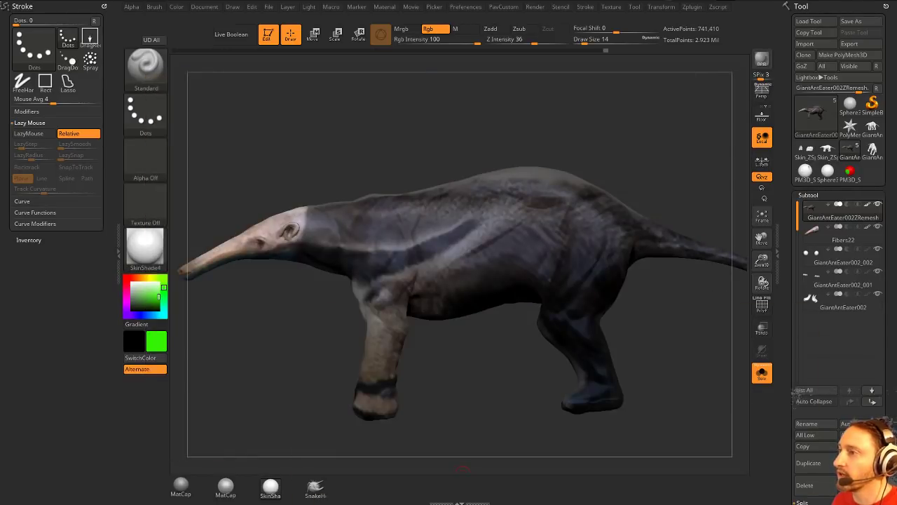
{"action": "left_click_drag", "start_coordinate": [387, 121], "coordinate": [395, 121]}
{"action": "key", "text": "ctrl"}
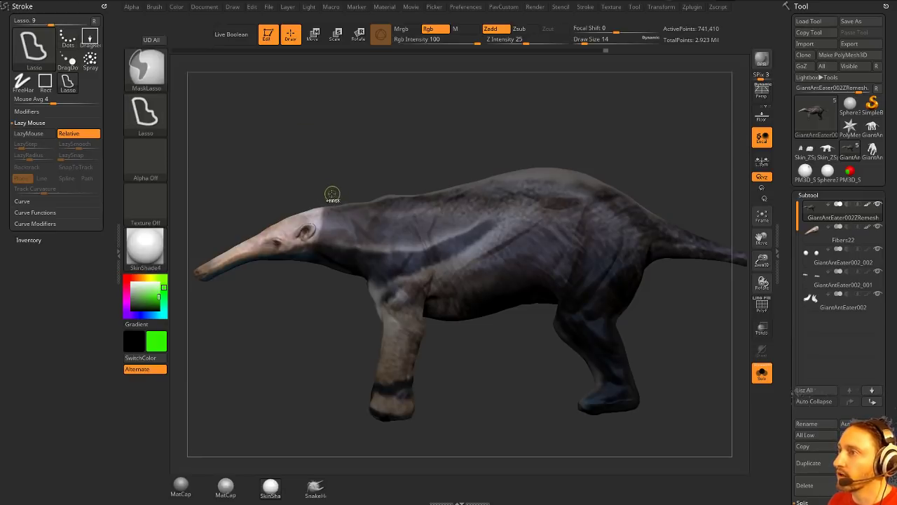
{"action": "mouse_move", "coordinate": [376, 220]}
{"action": "left_mouse_down", "text": "ctrl"}
{"action": "mouse_move", "coordinate": [459, 196]}
{"action": "mouse_move", "coordinate": [532, 210]}
{"action": "mouse_move", "coordinate": [487, 258]}
{"action": "mouse_move", "coordinate": [350, 319]}
{"action": "mouse_move", "coordinate": [560, 398]}
{"action": "mouse_move", "coordinate": [735, 288]}
{"action": "mouse_move", "coordinate": [648, 115]}
{"action": "mouse_move", "coordinate": [609, 194]}
{"action": "mouse_move", "coordinate": [504, 303]}
{"action": "mouse_move", "coordinate": [733, 318]}
{"action": "left_mouse_up", "text": "ctrl"}
{"action": "mouse_move", "coordinate": [466, 116]}
{"action": "left_mouse_down"}
{"action": "mouse_move", "coordinate": [516, 106]}
{"action": "mouse_move", "coordinate": [670, 146]}
{"action": "mouse_move", "coordinate": [663, 140]}
{"action": "left_mouse_up"}
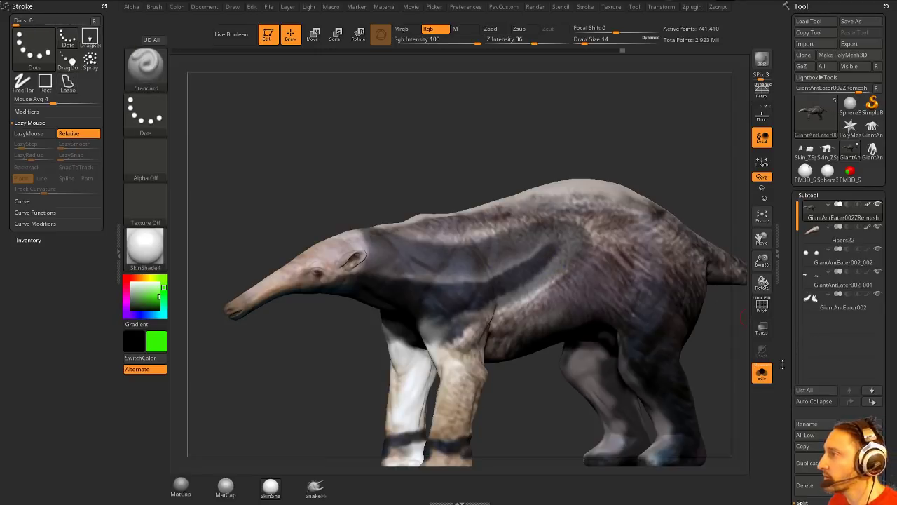
- Preview FiberMesh on the masked neck and shoulder area, with MaxFibers at about 54.9 and Length at about 55.6
{"action": "left_click_drag", "start_coordinate": [782, 365], "coordinate": [777, 208]}
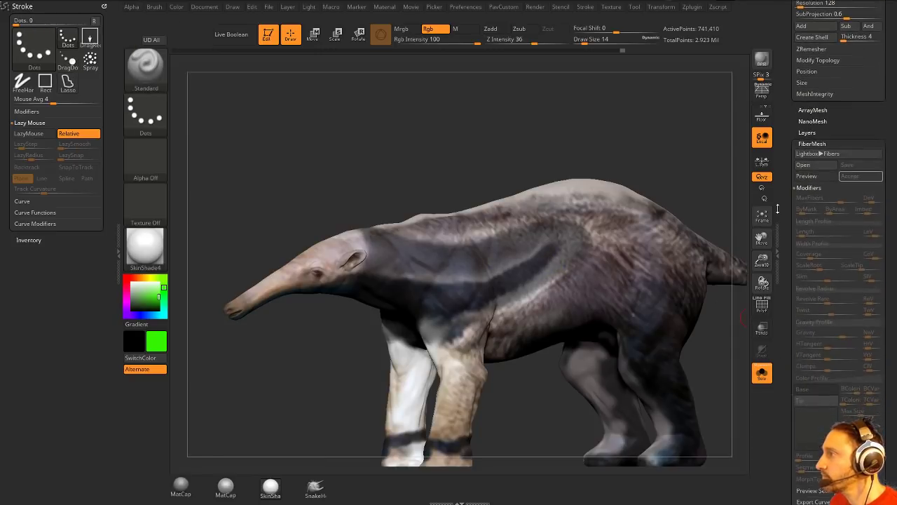
{"action": "left_click", "coordinate": [820, 177]}
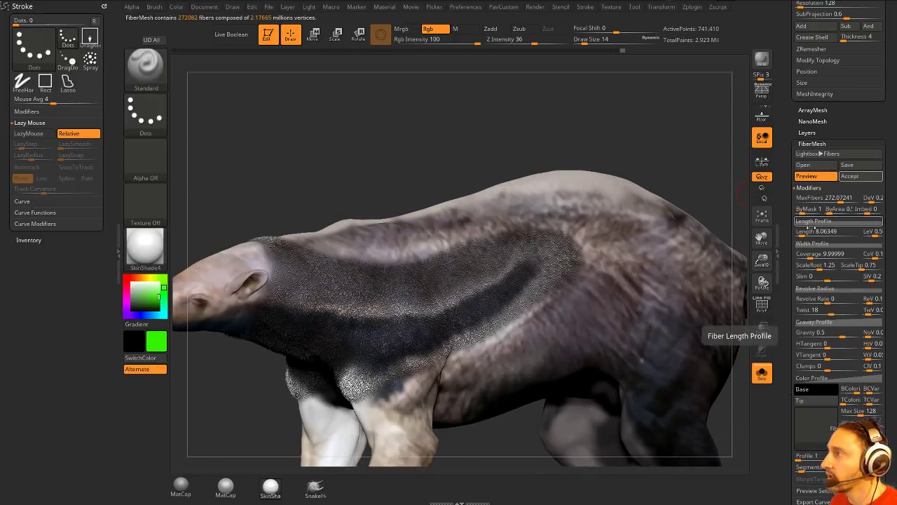
{"action": "left_click_drag", "start_coordinate": [804, 233], "coordinate": [809, 233]}
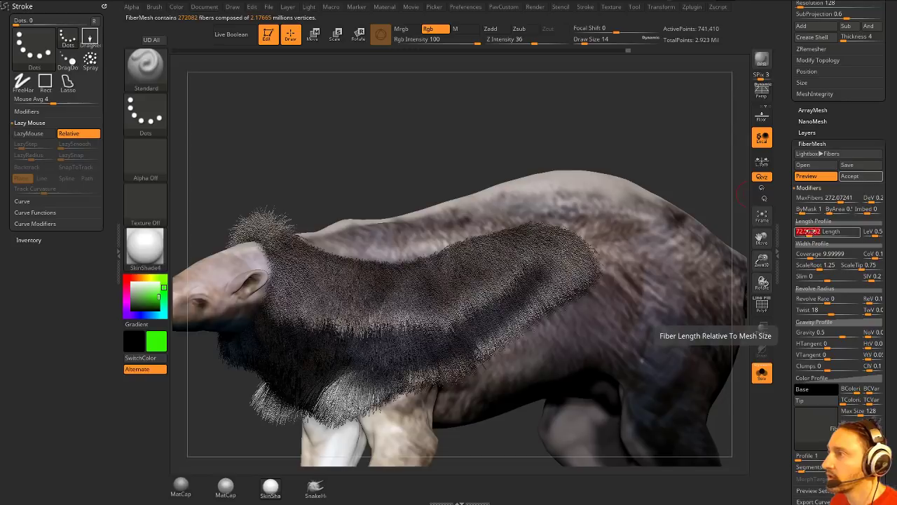
{"action": "left_click_drag", "start_coordinate": [834, 201], "coordinate": [826, 199]}
{"action": "left_click_drag", "start_coordinate": [533, 129], "coordinate": [508, 126]}
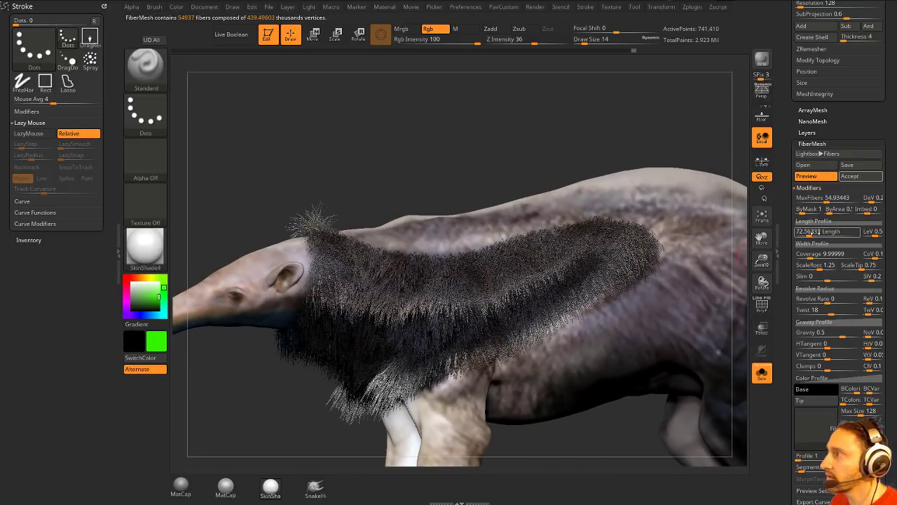
{"action": "left_click_drag", "start_coordinate": [818, 231], "coordinate": [808, 233]}
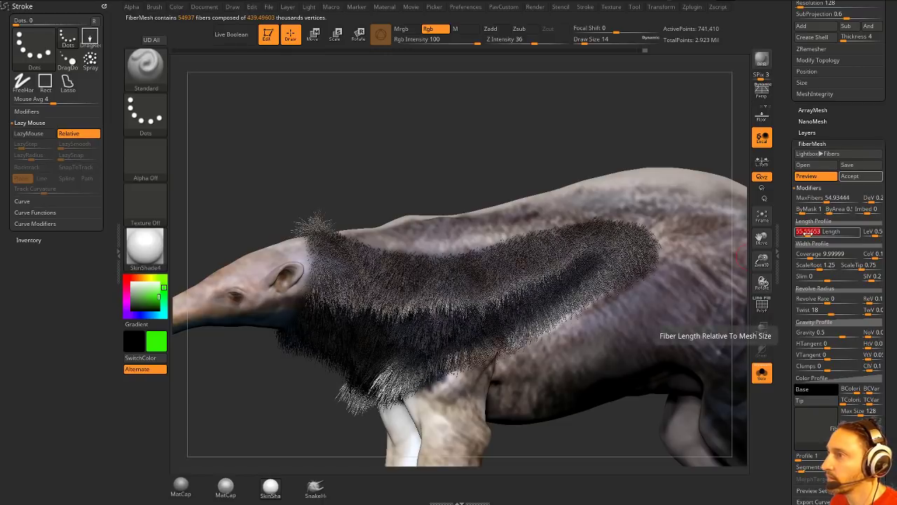
- Accept the neck and shoulder fibers as a new subtool with Fast Preview activated, and reselect the GiantAntEater002ZRemesh body subtool
{"action": "left_click_drag", "start_coordinate": [786, 274], "coordinate": [788, 246]}
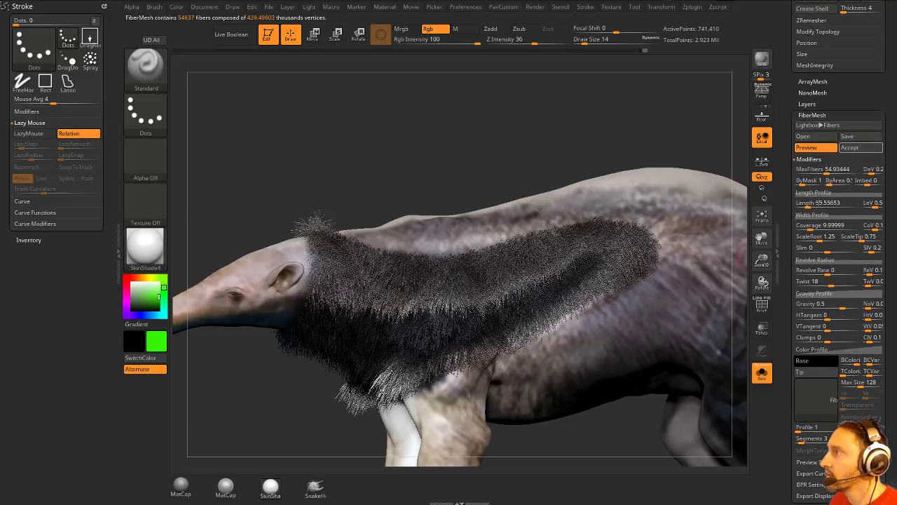
{"action": "left_click", "coordinate": [845, 149]}
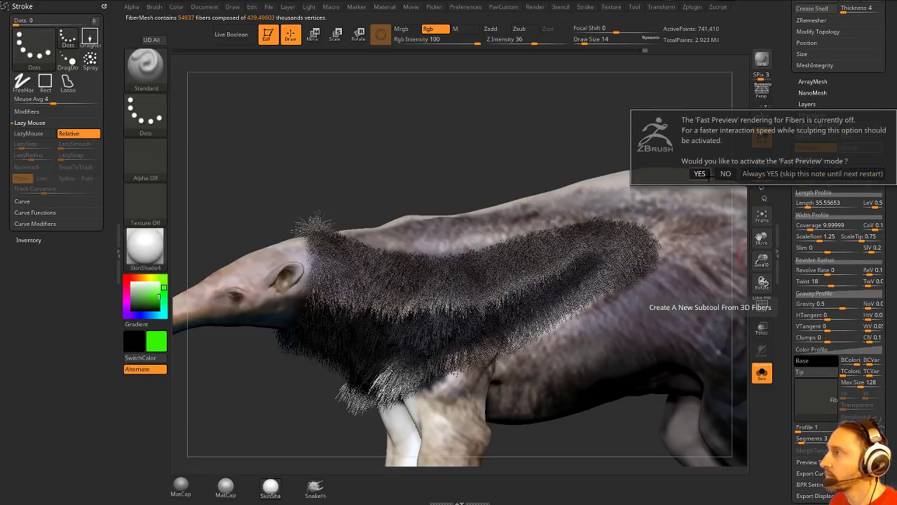
{"action": "left_click", "coordinate": [700, 173]}
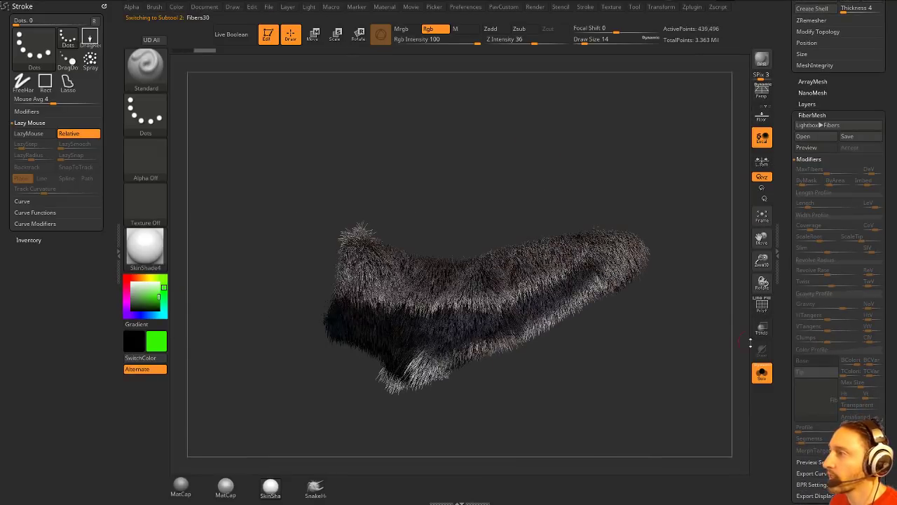
{"action": "left_click_drag", "start_coordinate": [781, 338], "coordinate": [802, 502]}
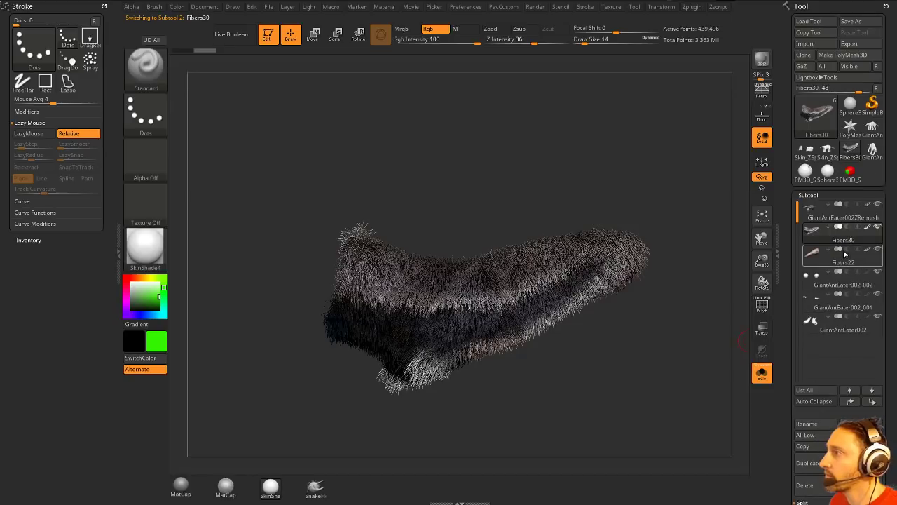
{"action": "mouse_move", "coordinate": [831, 243]}
{"action": "mouse_move", "coordinate": [840, 267]}
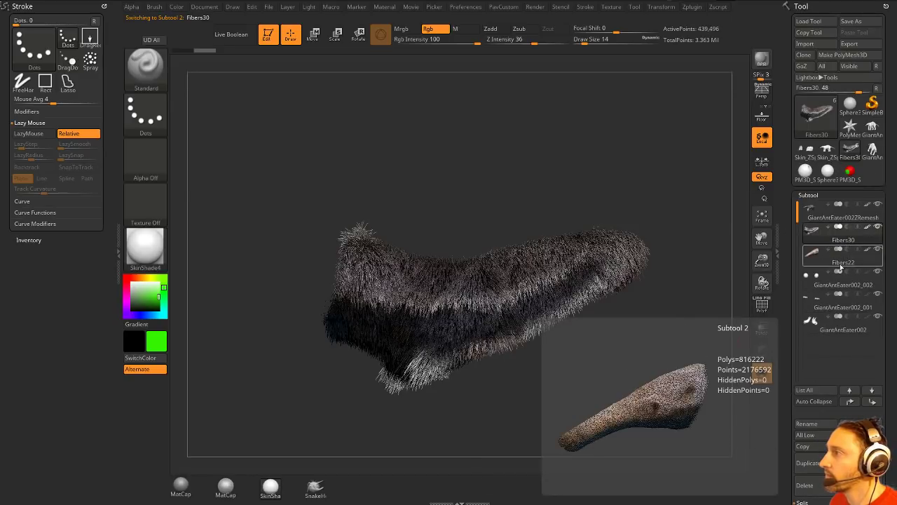
{"action": "left_click", "coordinate": [841, 214]}
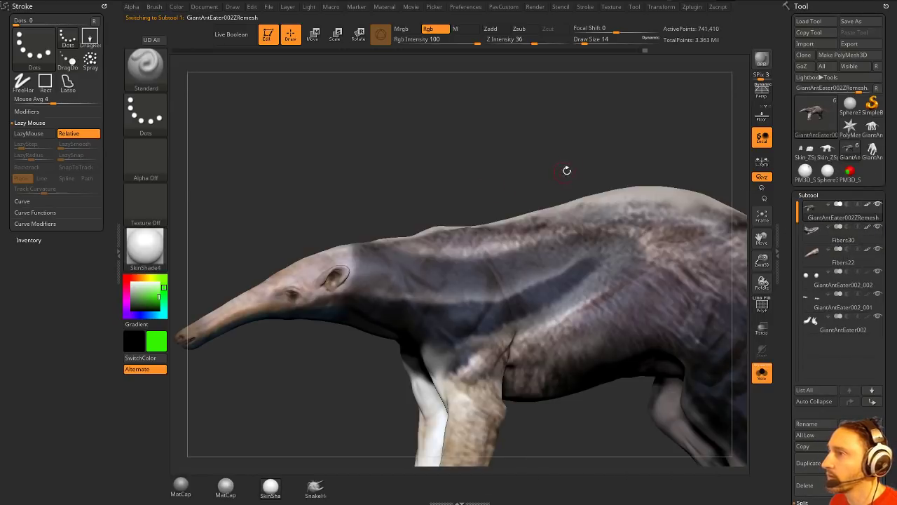
- Invert the body's mask and unmask the head and tail so only the back, belly and legs are masked
{"action": "left_click_drag", "start_coordinate": [567, 170], "coordinate": [592, 127]}
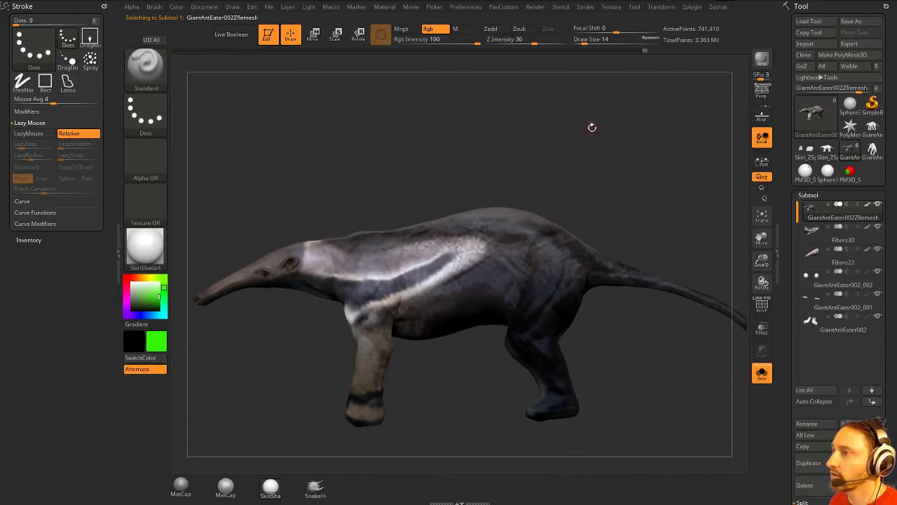
{"action": "key", "text": "ctrl"}
{"action": "mouse_move", "coordinate": [311, 226]}
{"action": "left_mouse_down", "text": "ctrl+alt"}
{"action": "mouse_move", "coordinate": [251, 371]}
{"action": "mouse_move", "coordinate": [177, 244]}
{"action": "left_mouse_up", "text": "ctrl+alt"}
{"action": "left_click_drag", "start_coordinate": [325, 315], "coordinate": [307, 284], "text": "alt"}
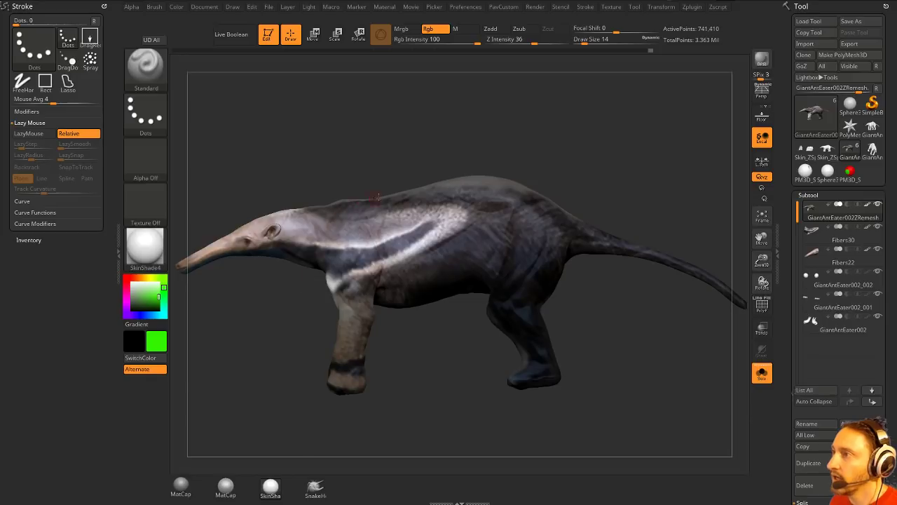
{"action": "left_click_drag", "start_coordinate": [663, 331], "coordinate": [596, 349]}
{"action": "mouse_move", "coordinate": [684, 302]}
{"action": "left_mouse_down", "text": "ctrl"}
{"action": "mouse_move", "coordinate": [579, 258]}
{"action": "mouse_move", "coordinate": [481, 234]}
{"action": "mouse_move", "coordinate": [502, 376]}
{"action": "mouse_move", "coordinate": [673, 313]}
{"action": "left_mouse_up", "text": "ctrl"}
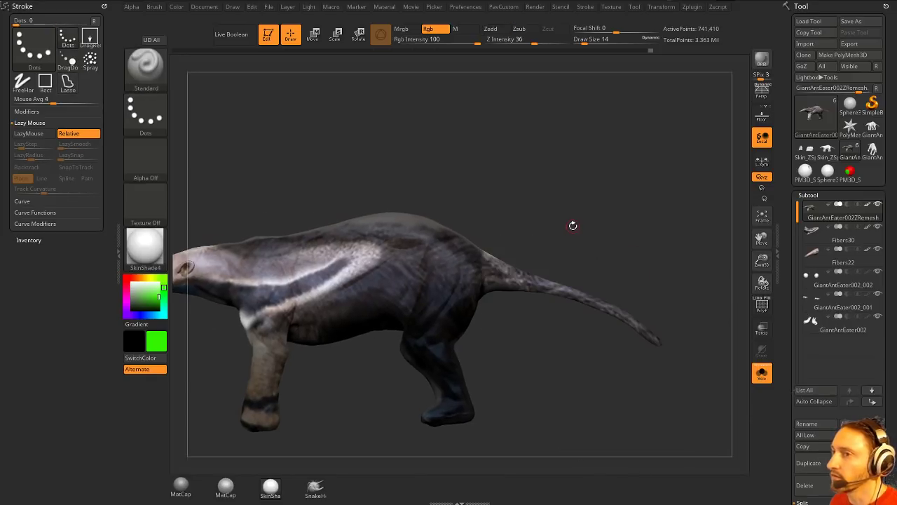
{"action": "mouse_move", "coordinate": [573, 226]}
{"action": "left_mouse_down", "text": "alt"}
{"action": "mouse_move", "coordinate": [583, 228]}
{"action": "mouse_move", "coordinate": [455, 226]}
{"action": "mouse_move", "coordinate": [547, 265]}
{"action": "mouse_move", "coordinate": [554, 277]}
{"action": "left_mouse_up", "text": "alt"}
{"action": "left_click_drag", "start_coordinate": [598, 242], "coordinate": [694, 203]}
- Preview FiberMesh on the masked back, belly and legs with MaxFibers at about 170.8
{"action": "left_click_drag", "start_coordinate": [784, 305], "coordinate": [784, 237]}
{"action": "scroll", "coordinate": [784, 236], "scroll_direction": "down", "scroll_amount": 10}
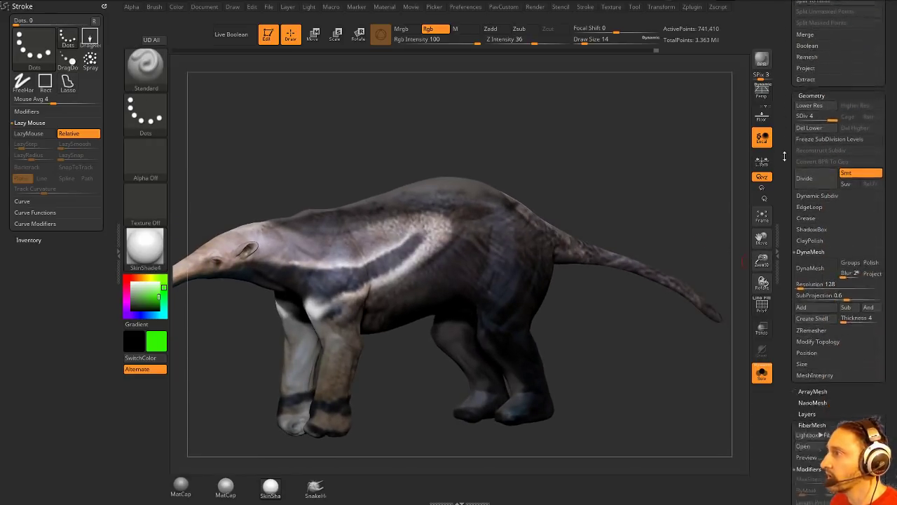
{"action": "left_click", "coordinate": [806, 181]}
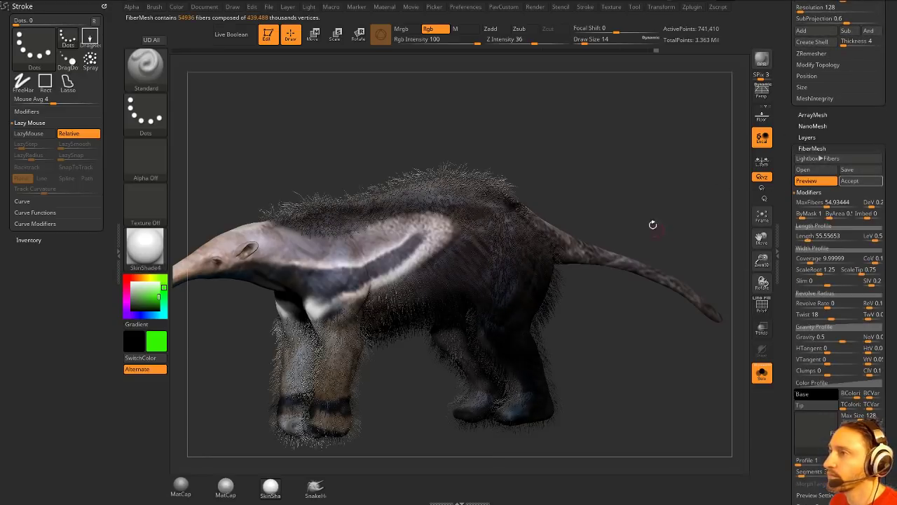
{"action": "left_click_drag", "start_coordinate": [651, 224], "coordinate": [738, 153]}
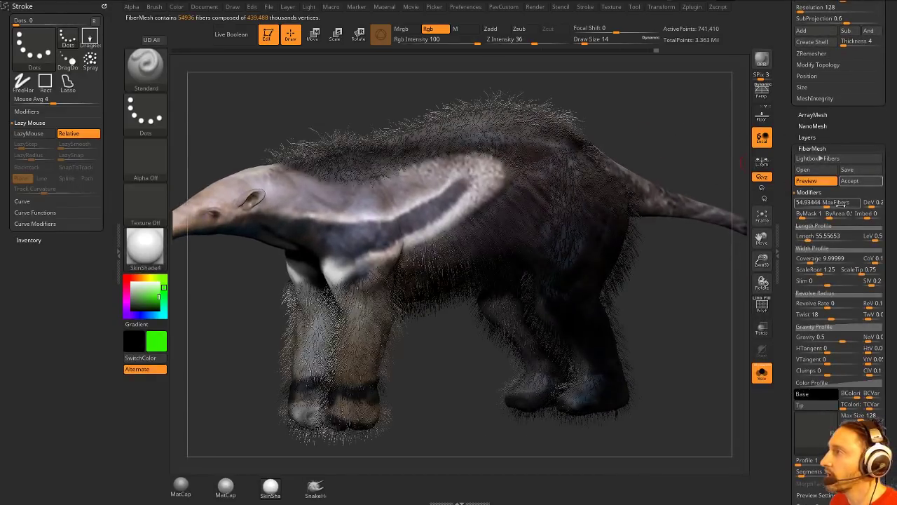
{"action": "left_click_drag", "start_coordinate": [833, 204], "coordinate": [839, 204]}
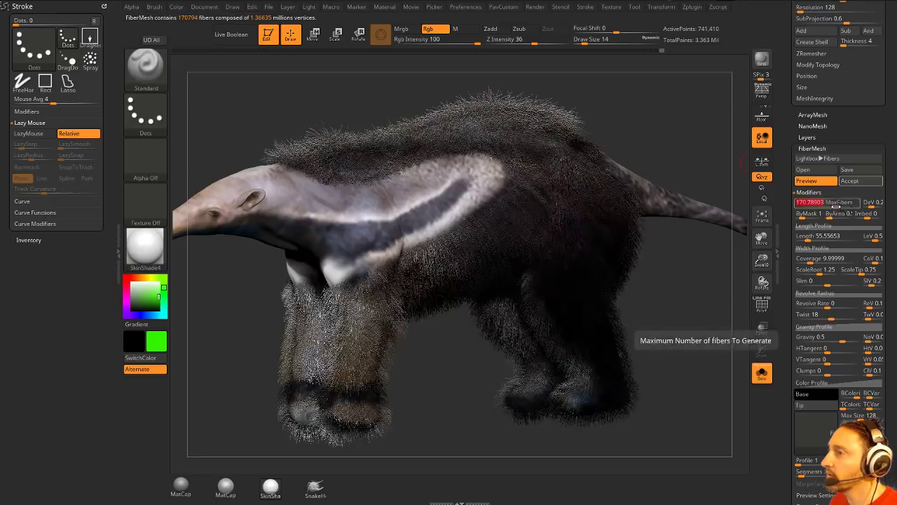
- Set the body fibers' Length to about 72.6 after trying about 98.8, and check the fur briefly with all subtools shown
{"action": "left_click_drag", "start_coordinate": [815, 238], "coordinate": [810, 239]}
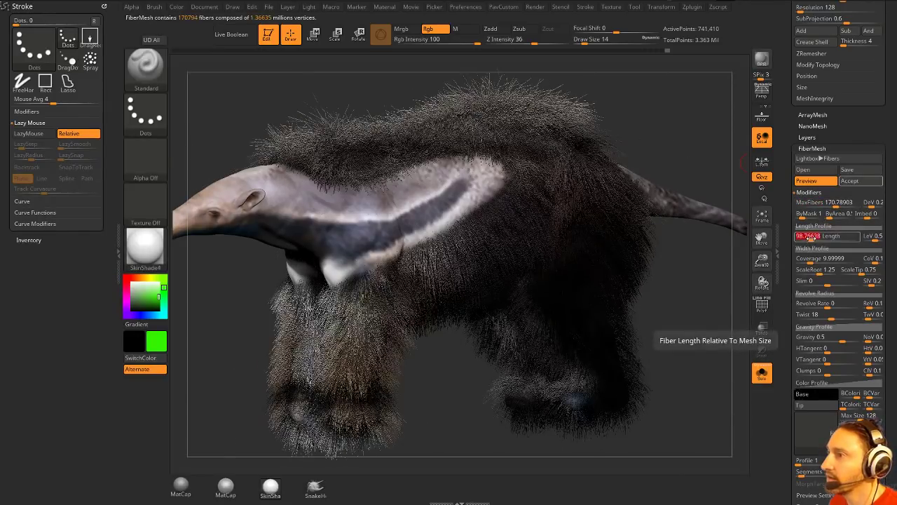
{"action": "left_click_drag", "start_coordinate": [677, 145], "coordinate": [639, 105]}
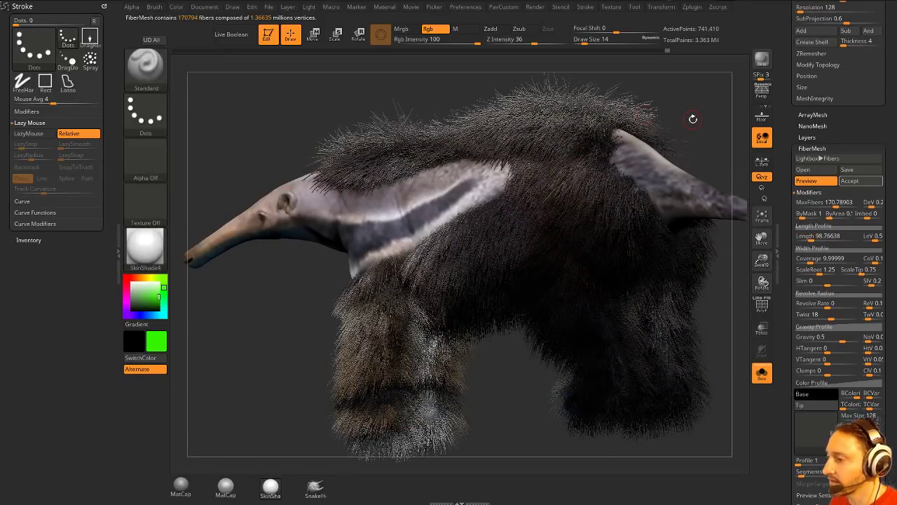
{"action": "left_click_drag", "start_coordinate": [693, 118], "coordinate": [706, 126]}
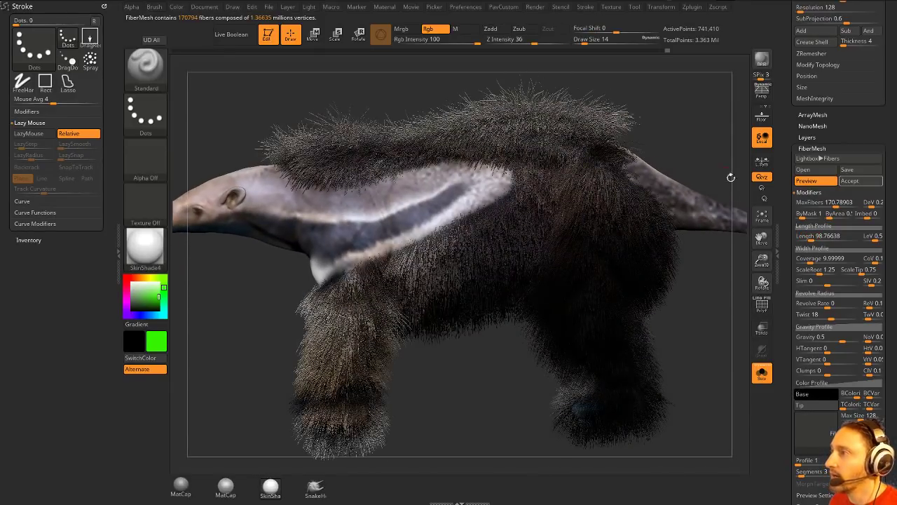
{"action": "left_click_drag", "start_coordinate": [815, 238], "coordinate": [806, 238]}
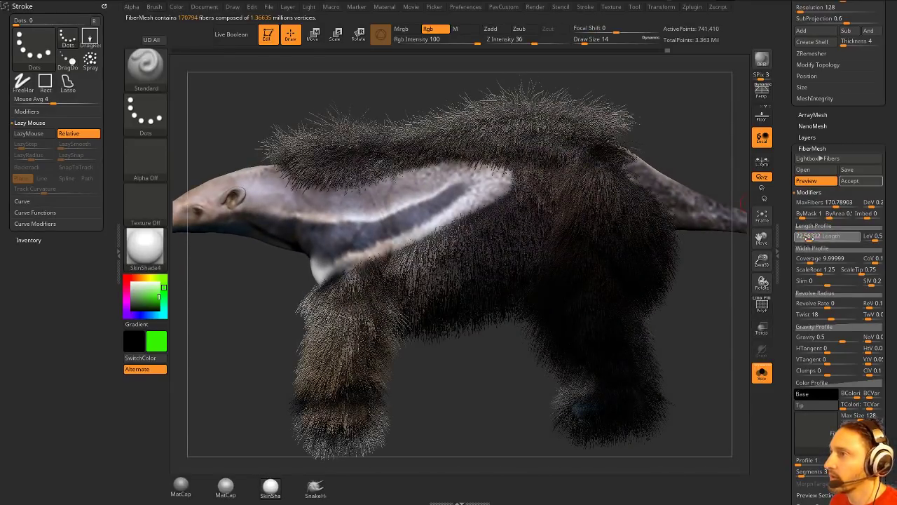
{"action": "mouse_move", "coordinate": [709, 324]}
{"action": "left_mouse_down"}
{"action": "mouse_move", "coordinate": [733, 321]}
{"action": "mouse_move", "coordinate": [666, 314]}
{"action": "mouse_move", "coordinate": [719, 328]}
{"action": "left_mouse_up"}
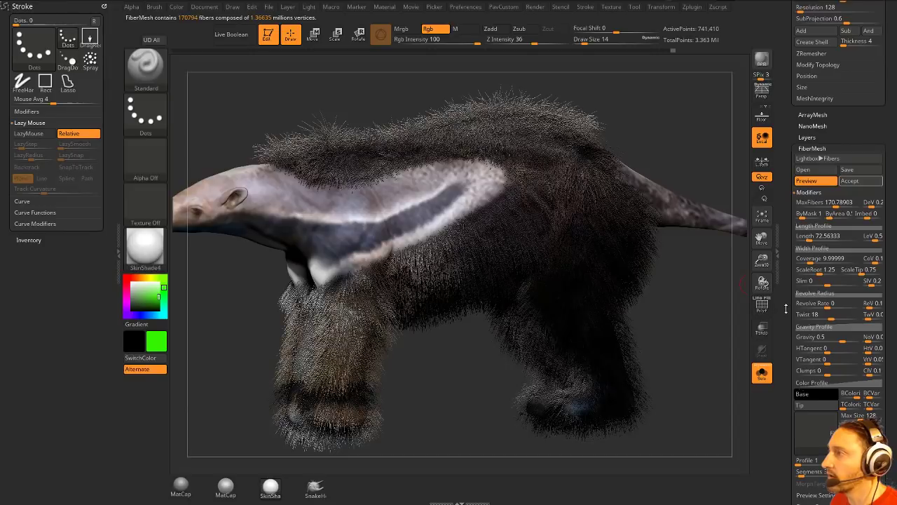
{"action": "left_click_drag", "start_coordinate": [671, 388], "coordinate": [699, 365]}
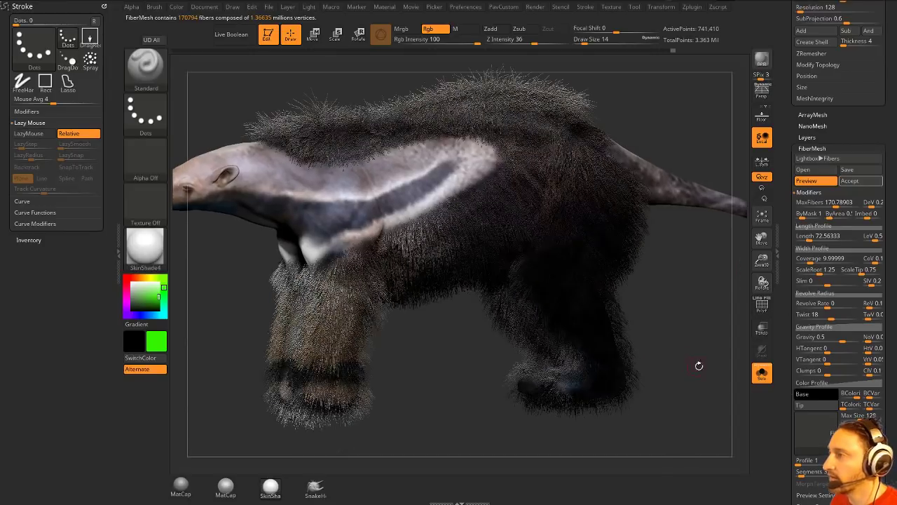
{"action": "left_click", "coordinate": [756, 377]}
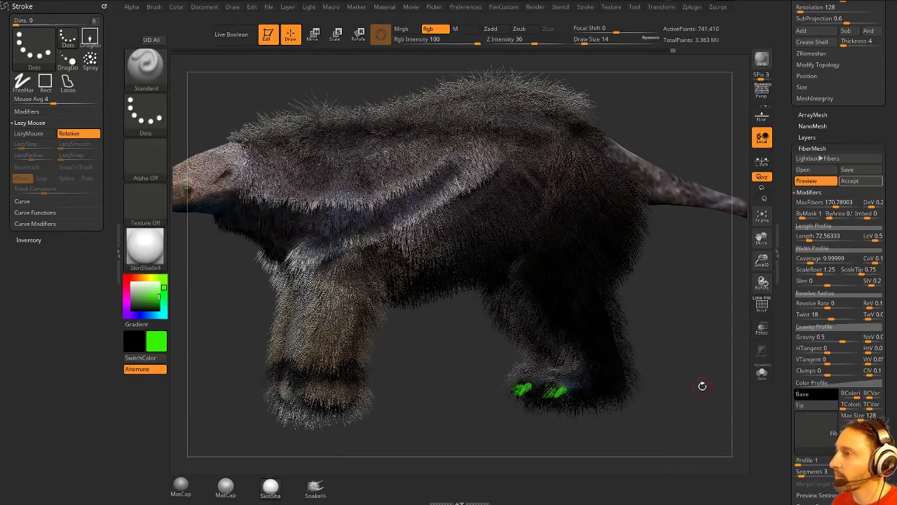
{"action": "left_click", "coordinate": [759, 375]}
- Turn off the FiberMesh preview and hide the body subtool's polypaint to expose the mask
{"action": "left_click_drag", "start_coordinate": [785, 329], "coordinate": [785, 476]}
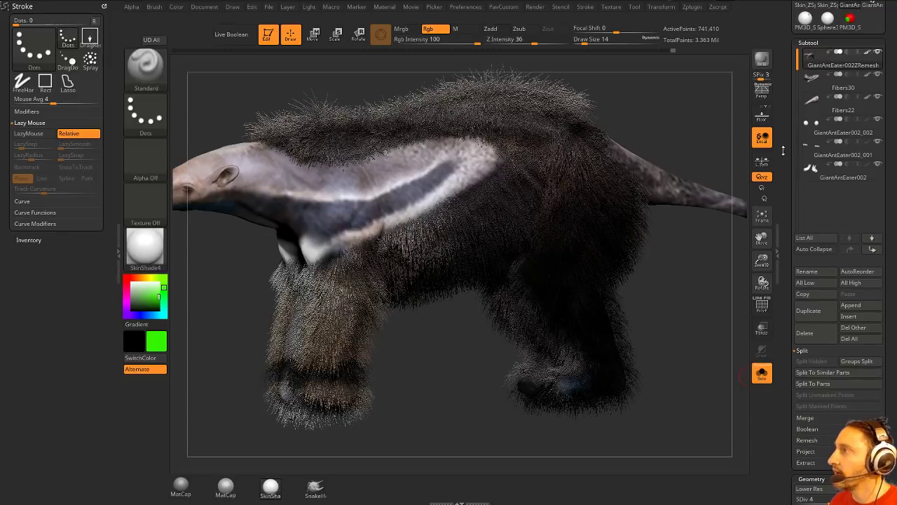
{"action": "scroll", "coordinate": [800, 358], "scroll_direction": "down", "scroll_amount": 15}
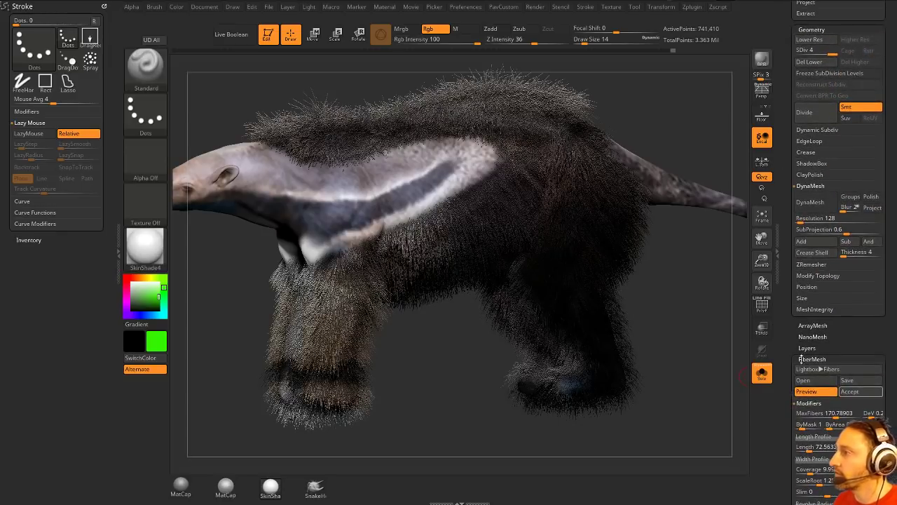
{"action": "left_click", "coordinate": [806, 392]}
{"action": "scroll", "coordinate": [789, 350], "scroll_direction": "up", "scroll_amount": 5}
{"action": "left_click_drag", "start_coordinate": [691, 378], "coordinate": [790, 184]}
{"action": "scroll", "coordinate": [806, 186], "scroll_direction": "up", "scroll_amount": 10}
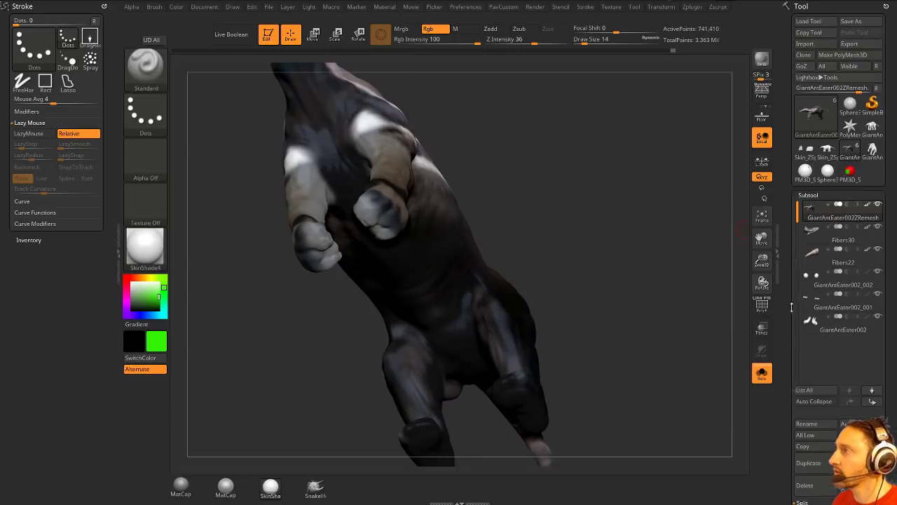
{"action": "left_click", "coordinate": [867, 205]}
- Choose the MaskPen brush and erase the mask from the soles of the anteater's front paws
{"action": "left_click_drag", "start_coordinate": [599, 276], "coordinate": [537, 232]}
{"action": "left_click_drag", "start_coordinate": [143, 294], "coordinate": [131, 281]}
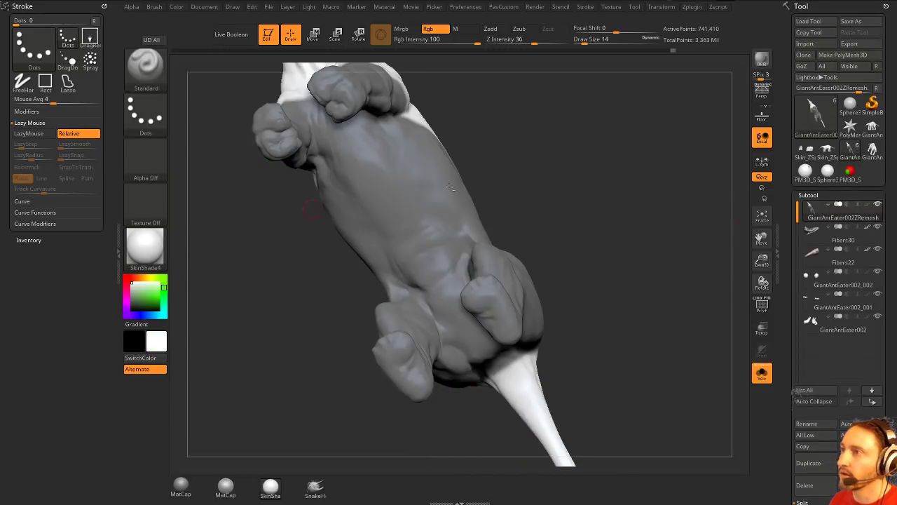
{"action": "mouse_move", "coordinate": [533, 161]}
{"action": "left_mouse_down", "text": "alt"}
{"action": "mouse_move", "coordinate": [572, 248]}
{"action": "mouse_move", "coordinate": [546, 220]}
{"action": "left_mouse_up", "text": "alt"}
{"action": "key", "text": "s"}
{"action": "left_click_drag", "start_coordinate": [446, 240], "coordinate": [454, 238]}
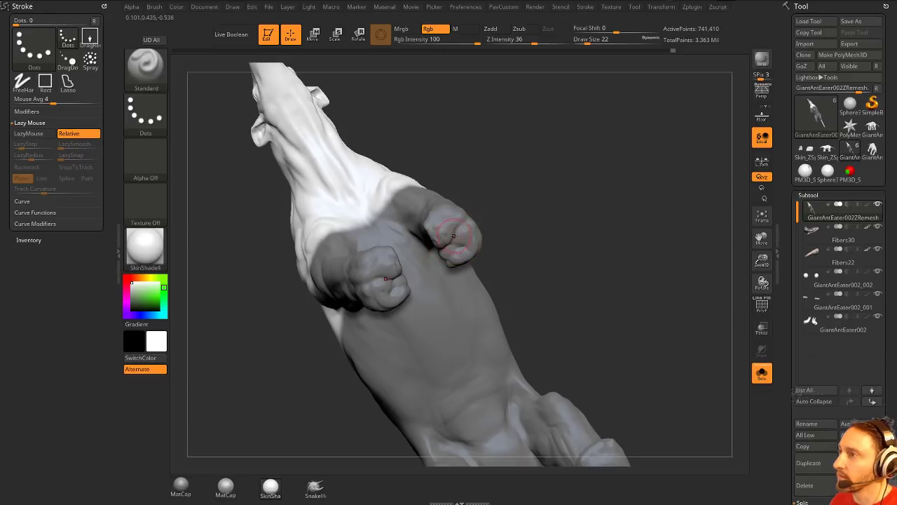
{"action": "key", "text": "ctrl"}
{"action": "left_click", "coordinate": [145, 69]}
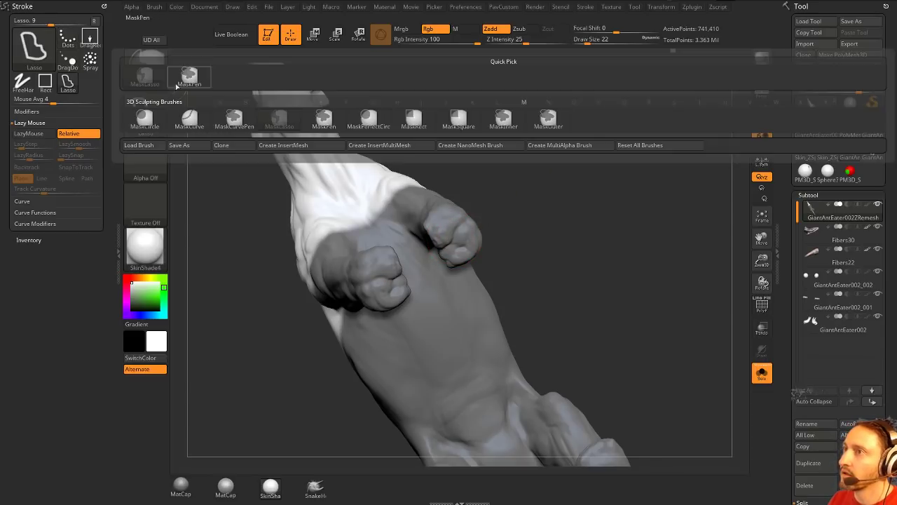
{"action": "left_click", "coordinate": [196, 85]}
{"action": "mouse_move", "coordinate": [447, 242]}
{"action": "left_mouse_down", "text": "ctrl+alt"}
{"action": "mouse_move", "coordinate": [455, 237]}
{"action": "mouse_move", "coordinate": [459, 250]}
{"action": "mouse_move", "coordinate": [520, 212]}
{"action": "mouse_move", "coordinate": [451, 229]}
{"action": "left_mouse_up", "text": "ctrl+alt"}
{"action": "key", "text": "s"}
{"action": "left_click", "coordinate": [441, 222], "text": "ctrl"}
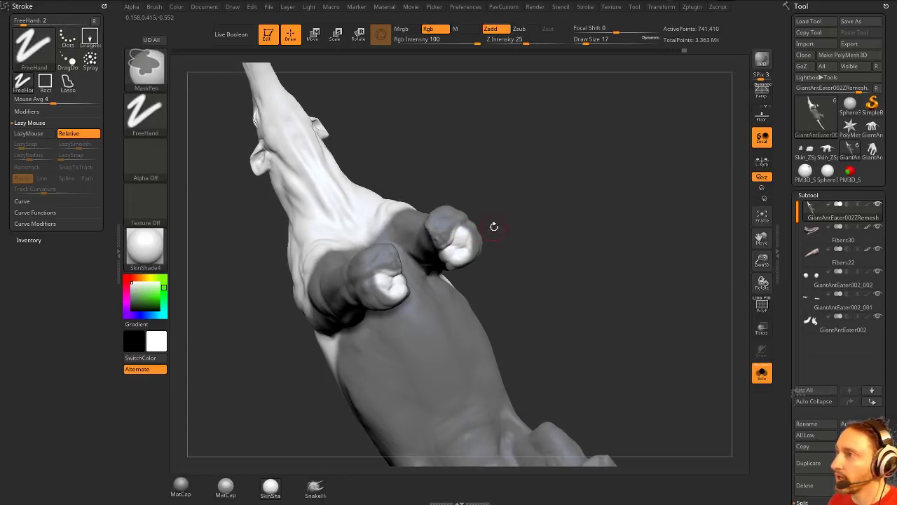
{"action": "left_click_drag", "start_coordinate": [499, 235], "coordinate": [315, 330]}
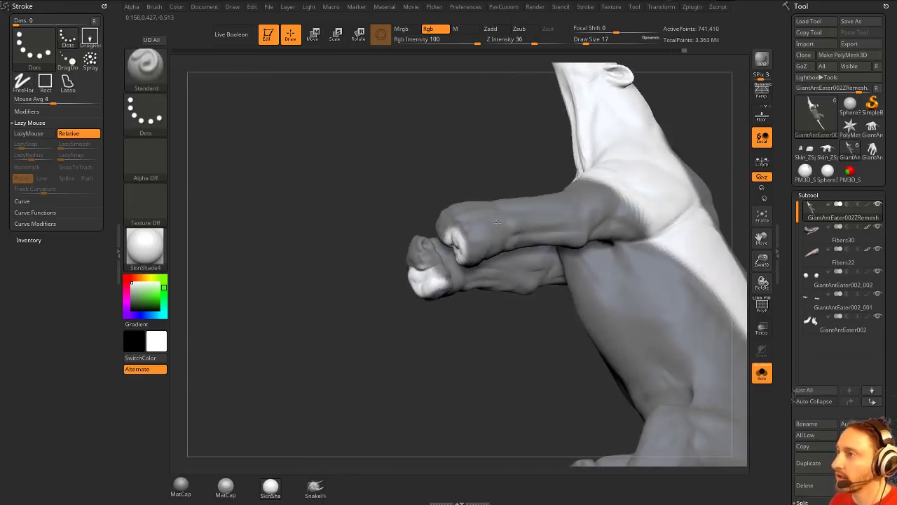
{"action": "left_click", "coordinate": [459, 240], "text": "ctrl+alt"}
- Erase the mask from the soles of both hind feet
{"action": "mouse_move", "coordinate": [416, 340]}
{"action": "left_mouse_down"}
{"action": "mouse_move", "coordinate": [607, 222]}
{"action": "mouse_move", "coordinate": [567, 186]}
{"action": "left_mouse_up"}
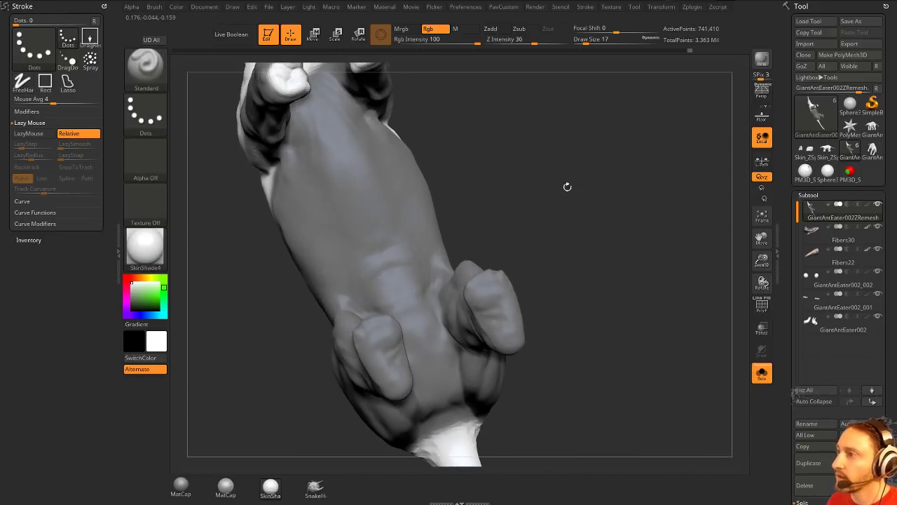
{"action": "mouse_move", "coordinate": [492, 296]}
{"action": "left_mouse_down", "text": "ctrl+alt"}
{"action": "mouse_move", "coordinate": [492, 324]}
{"action": "mouse_move", "coordinate": [515, 340]}
{"action": "left_mouse_up", "text": "ctrl+alt"}
{"action": "mouse_move", "coordinate": [564, 336]}
{"action": "left_mouse_down"}
{"action": "mouse_move", "coordinate": [449, 329]}
{"action": "mouse_move", "coordinate": [502, 338]}
{"action": "left_mouse_up"}
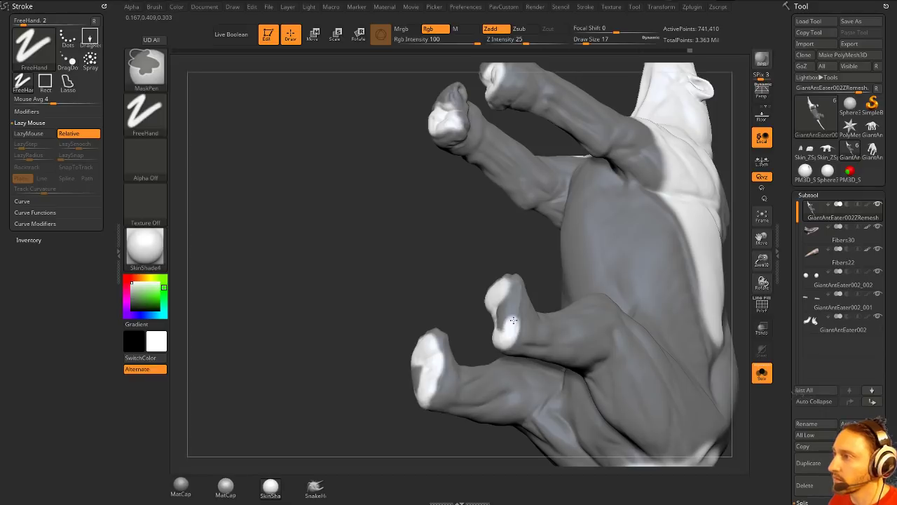
{"action": "mouse_move", "coordinate": [514, 279]}
{"action": "left_mouse_down"}
{"action": "mouse_move", "coordinate": [509, 311]}
{"action": "mouse_move", "coordinate": [515, 279]}
{"action": "mouse_move", "coordinate": [504, 264]}
{"action": "mouse_move", "coordinate": [494, 284]}
{"action": "left_mouse_up"}
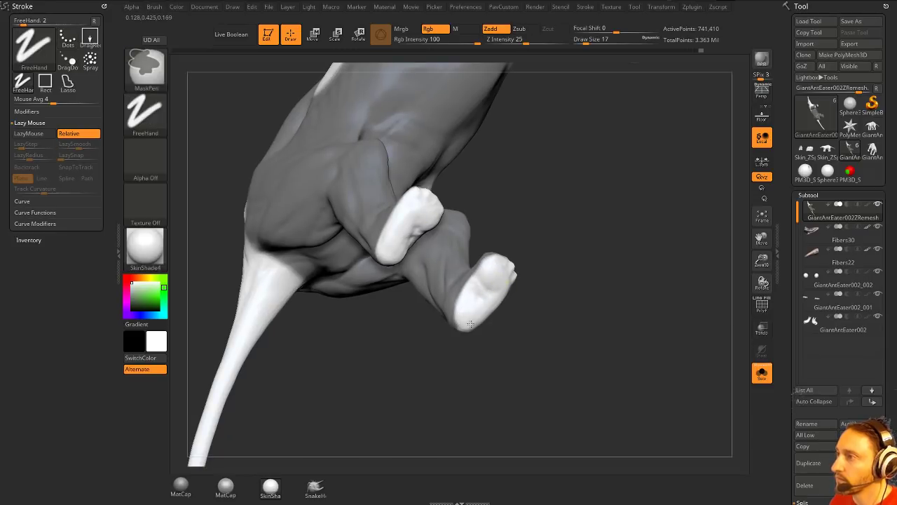
{"action": "mouse_move", "coordinate": [471, 324]}
{"action": "left_mouse_down"}
{"action": "mouse_move", "coordinate": [603, 252]}
{"action": "mouse_move", "coordinate": [580, 335]}
{"action": "mouse_move", "coordinate": [613, 365]}
{"action": "mouse_move", "coordinate": [623, 393]}
{"action": "left_mouse_up"}
- Preview FiberMesh on the refined body mask and turn the body subtool's polypaint back on
{"action": "scroll", "coordinate": [790, 229], "scroll_direction": "down", "scroll_amount": 10}
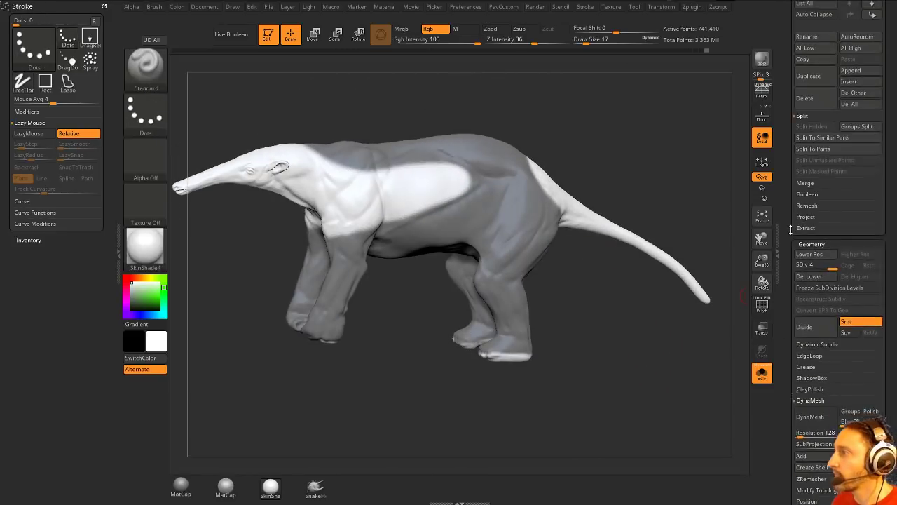
{"action": "left_click_drag", "start_coordinate": [793, 390], "coordinate": [790, 143]}
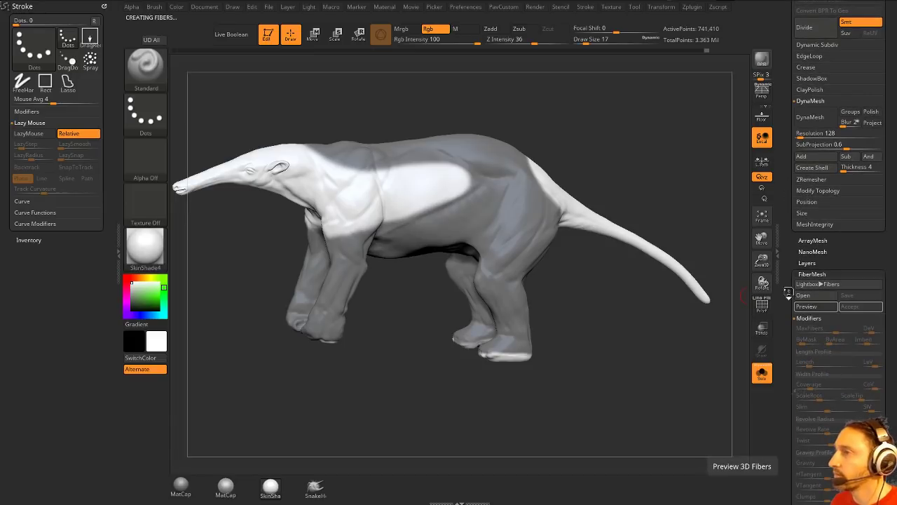
{"action": "left_click", "coordinate": [806, 307]}
{"action": "left_click_drag", "start_coordinate": [616, 170], "coordinate": [671, 204]}
{"action": "scroll", "coordinate": [797, 292], "scroll_direction": "up", "scroll_amount": 10}
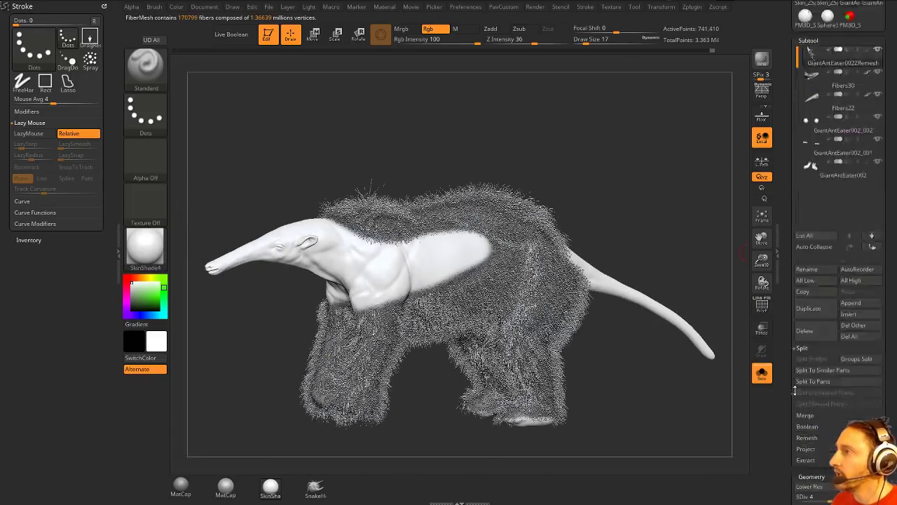
{"action": "left_click", "coordinate": [868, 205]}
{"action": "left_click_drag", "start_coordinate": [783, 288], "coordinate": [784, 126]}
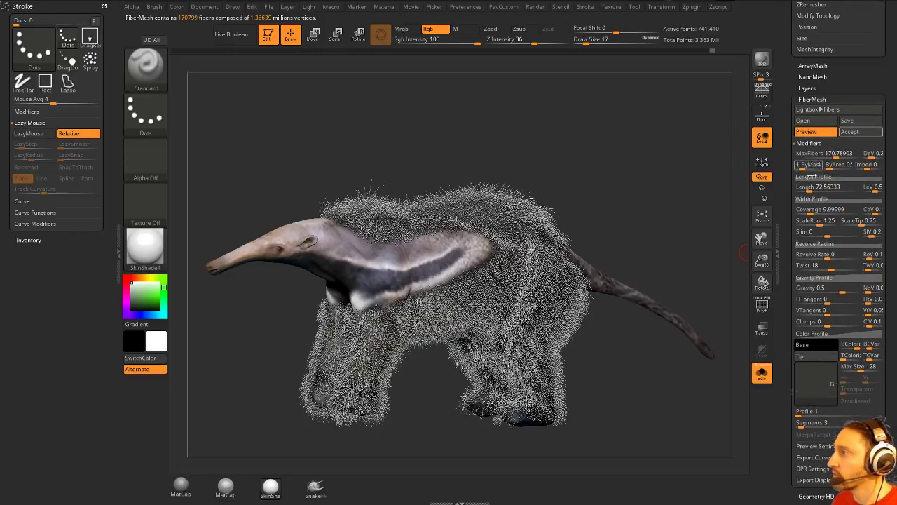
{"action": "left_click", "coordinate": [850, 344]}
{"action": "mouse_move", "coordinate": [673, 204]}
{"action": "left_mouse_down", "text": "shift"}
{"action": "mouse_move", "coordinate": [679, 198]}
{"action": "mouse_move", "coordinate": [653, 201]}
{"action": "left_mouse_up", "text": "shift"}
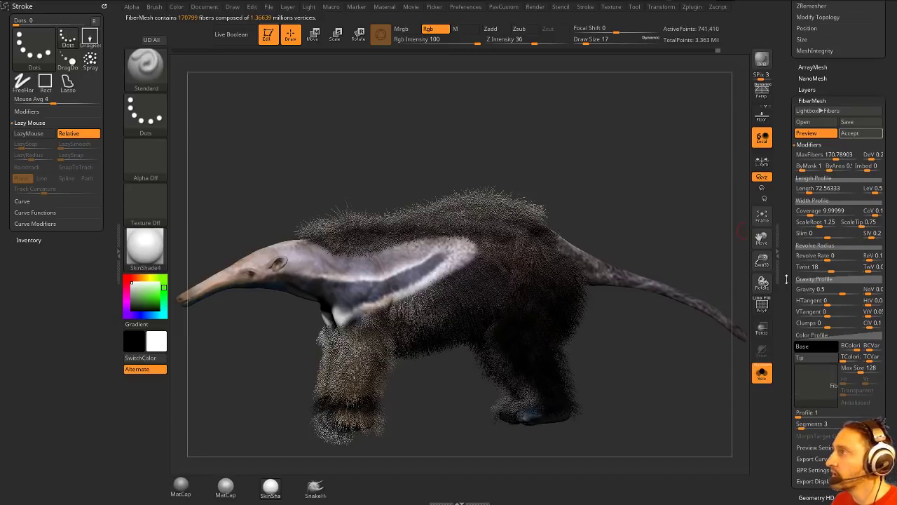
- Accept the body fibers without Fast Preview, reselect the body subtool, and check the fur briefly with all subtools shown
{"action": "scroll", "coordinate": [847, 163], "scroll_direction": "up", "scroll_amount": 1}
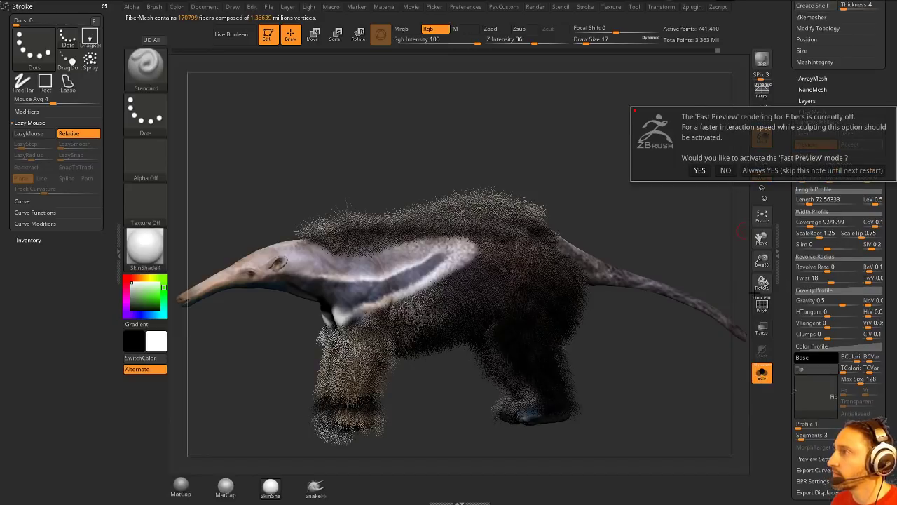
{"action": "left_click", "coordinate": [725, 170]}
{"action": "scroll", "coordinate": [841, 169], "scroll_direction": "up", "scroll_amount": 10}
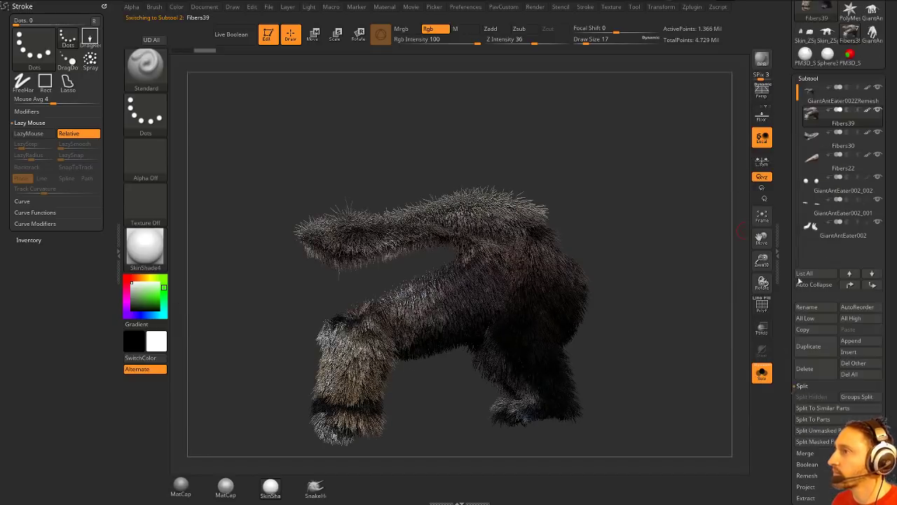
{"action": "left_click", "coordinate": [838, 105]}
{"action": "mouse_move", "coordinate": [684, 221]}
{"action": "left_mouse_down"}
{"action": "mouse_move", "coordinate": [599, 204]}
{"action": "mouse_move", "coordinate": [654, 212]}
{"action": "mouse_move", "coordinate": [733, 279]}
{"action": "left_mouse_up"}
{"action": "left_click", "coordinate": [762, 372]}
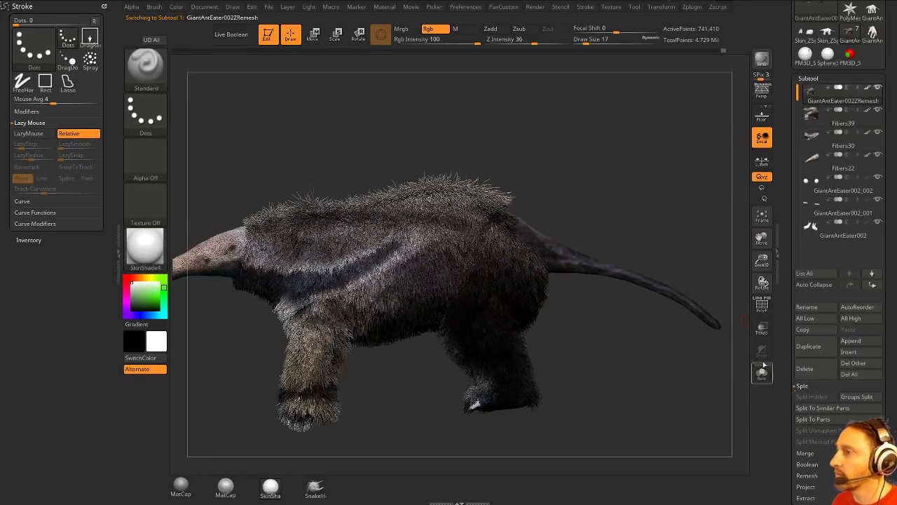
{"action": "left_click", "coordinate": [762, 372]}
- Hide the body subtool's polypaint and replace its mask with one covering only the rump and tail
{"action": "left_click", "coordinate": [871, 92]}
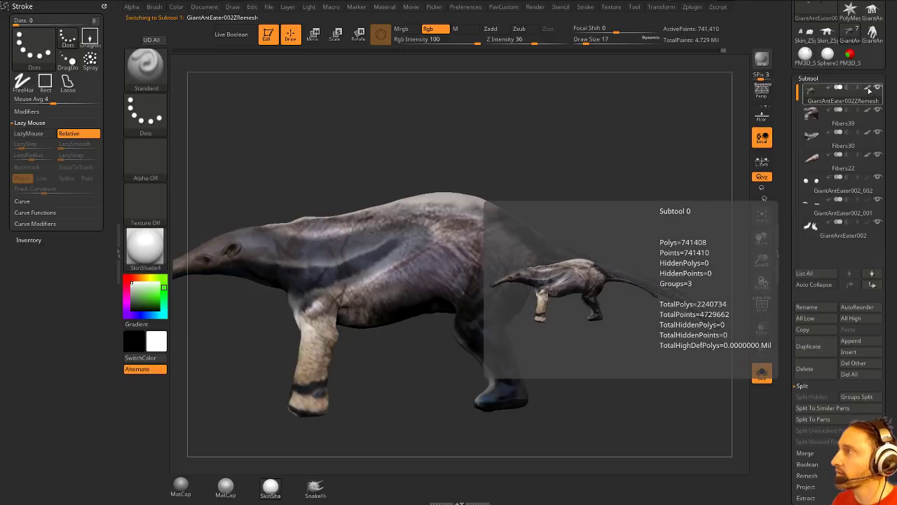
{"action": "left_click_drag", "start_coordinate": [609, 130], "coordinate": [636, 134]}
{"action": "mouse_move", "coordinate": [277, 217]}
{"action": "left_mouse_down", "text": "ctrl"}
{"action": "mouse_move", "coordinate": [502, 203]}
{"action": "mouse_move", "coordinate": [496, 341]}
{"action": "mouse_move", "coordinate": [520, 373]}
{"action": "left_mouse_up", "text": "ctrl"}
{"action": "left_click_drag", "start_coordinate": [482, 160], "coordinate": [251, 398], "text": "ctrl+alt"}
{"action": "mouse_move", "coordinate": [598, 161]}
{"action": "left_mouse_down"}
{"action": "mouse_move", "coordinate": [573, 163]}
{"action": "mouse_move", "coordinate": [558, 107]}
{"action": "mouse_move", "coordinate": [576, 166]}
{"action": "left_mouse_up"}
{"action": "left_click_drag", "start_coordinate": [631, 168], "coordinate": [596, 203], "text": "alt"}
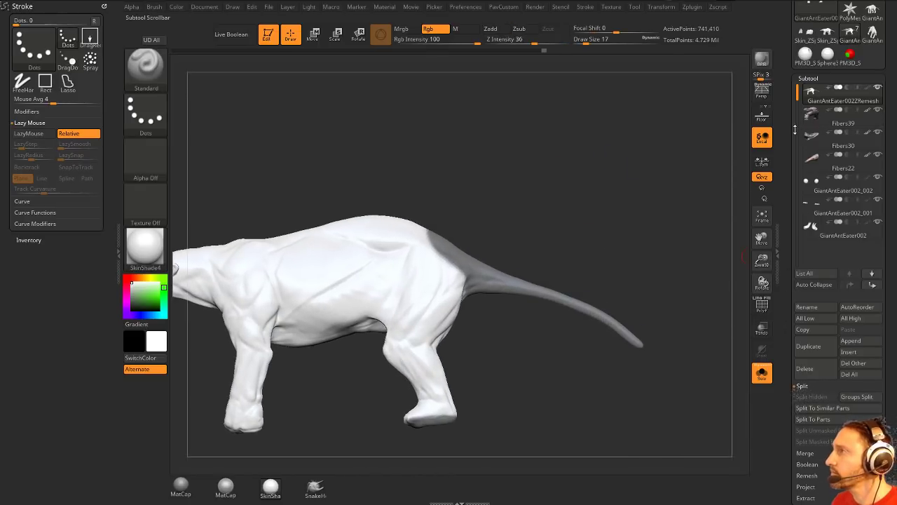
- Restore the body's polypaint, preview FiberMesh on the tail mask, and set Length to about 222.2
{"action": "left_click", "coordinate": [867, 88]}
{"action": "left_click_drag", "start_coordinate": [788, 172], "coordinate": [774, 93]}
{"action": "scroll", "coordinate": [774, 94], "scroll_direction": "down", "scroll_amount": 3}
{"action": "left_click", "coordinate": [807, 193]}
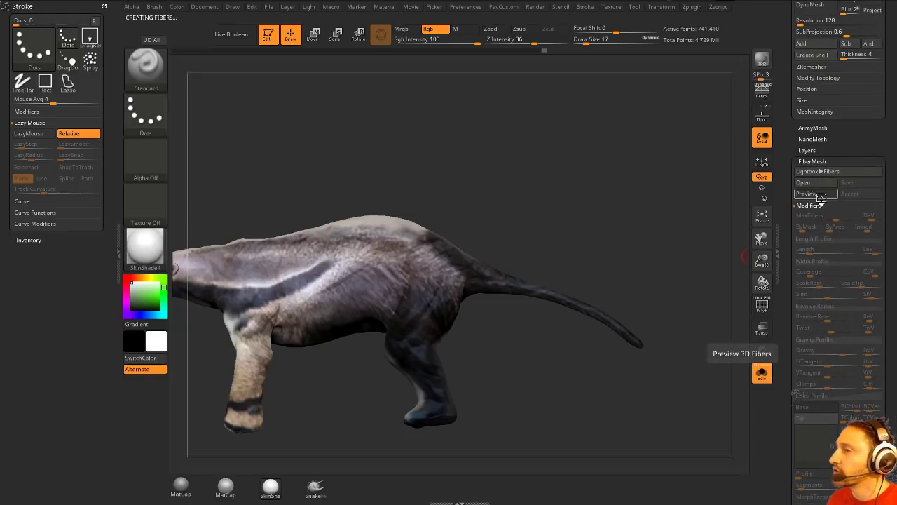
{"action": "left_click_drag", "start_coordinate": [696, 221], "coordinate": [701, 236], "text": "alt"}
{"action": "mouse_move", "coordinate": [811, 252]}
{"action": "left_mouse_down"}
{"action": "mouse_move", "coordinate": [828, 253]}
{"action": "mouse_move", "coordinate": [817, 253]}
{"action": "left_mouse_up"}
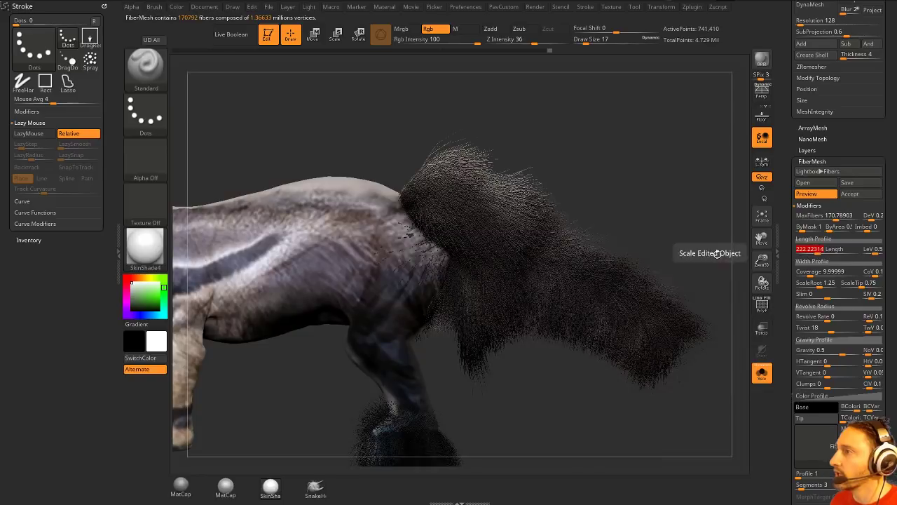
- Remove the stray mask from the hind feet and preview the fibers again on the rump and tail
{"action": "mouse_move", "coordinate": [713, 252]}
{"action": "left_mouse_down"}
{"action": "mouse_move", "coordinate": [665, 251]}
{"action": "mouse_move", "coordinate": [705, 194]}
{"action": "mouse_move", "coordinate": [605, 334]}
{"action": "mouse_move", "coordinate": [571, 350]}
{"action": "mouse_move", "coordinate": [471, 300]}
{"action": "mouse_move", "coordinate": [412, 299]}
{"action": "mouse_move", "coordinate": [382, 328]}
{"action": "mouse_move", "coordinate": [377, 301]}
{"action": "left_mouse_up"}
{"action": "left_click_drag", "start_coordinate": [539, 318], "coordinate": [631, 288]}
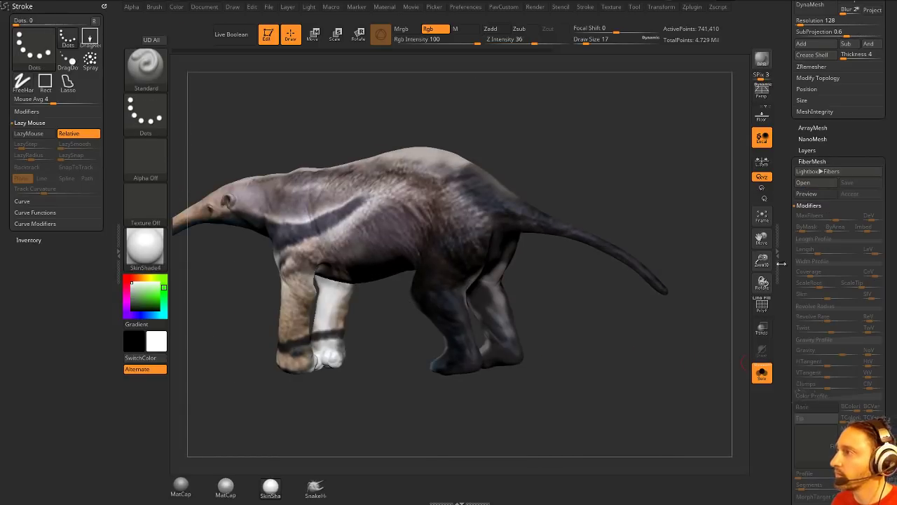
{"action": "left_click", "coordinate": [810, 197]}
{"action": "left_click_drag", "start_coordinate": [724, 190], "coordinate": [637, 250]}
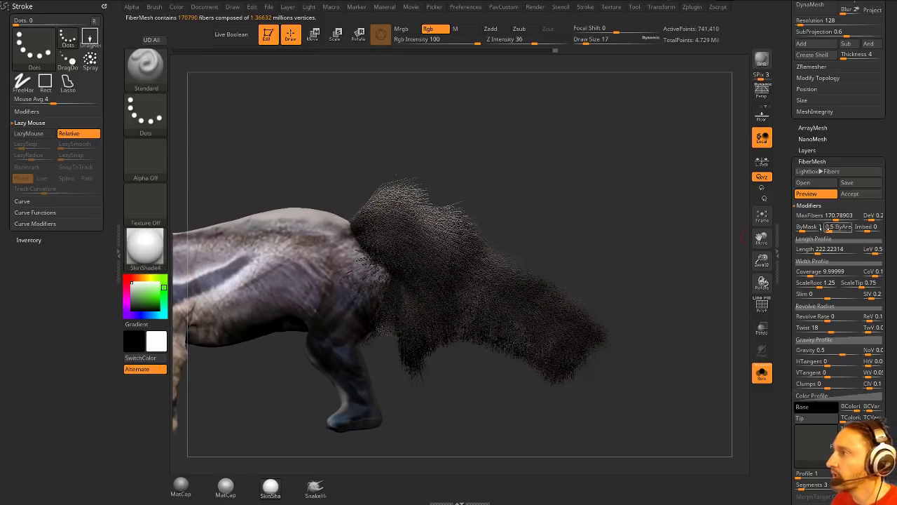
- Tune the tail fibers to a MaxFibers value of about 31.3 and a Length of about 266.6
{"action": "left_click", "coordinate": [825, 218]}
{"action": "left_click", "coordinate": [817, 218]}
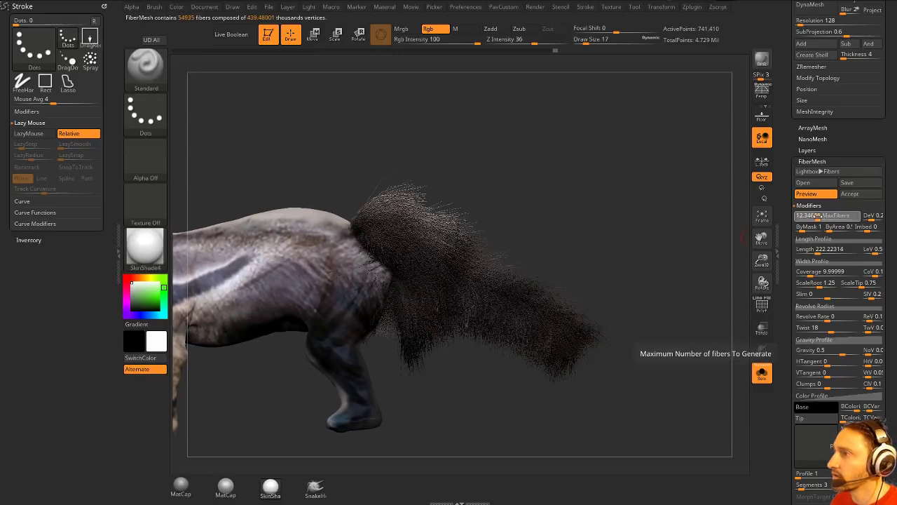
{"action": "left_click", "coordinate": [825, 218]}
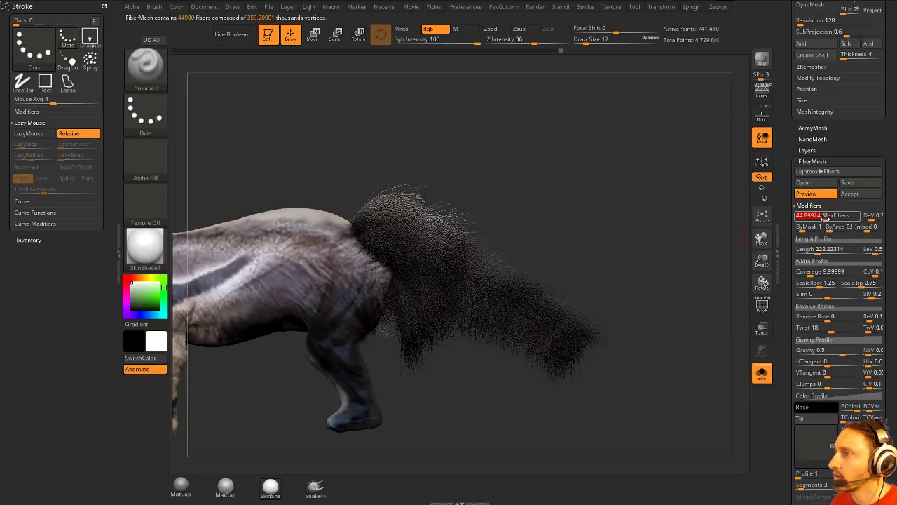
{"action": "left_click_drag", "start_coordinate": [567, 208], "coordinate": [602, 195]}
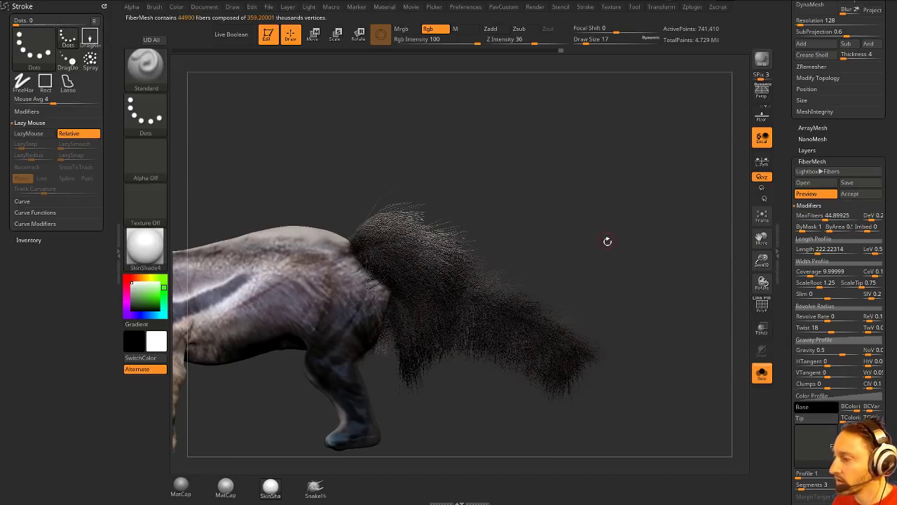
{"action": "left_click_drag", "start_coordinate": [816, 249], "coordinate": [837, 250]}
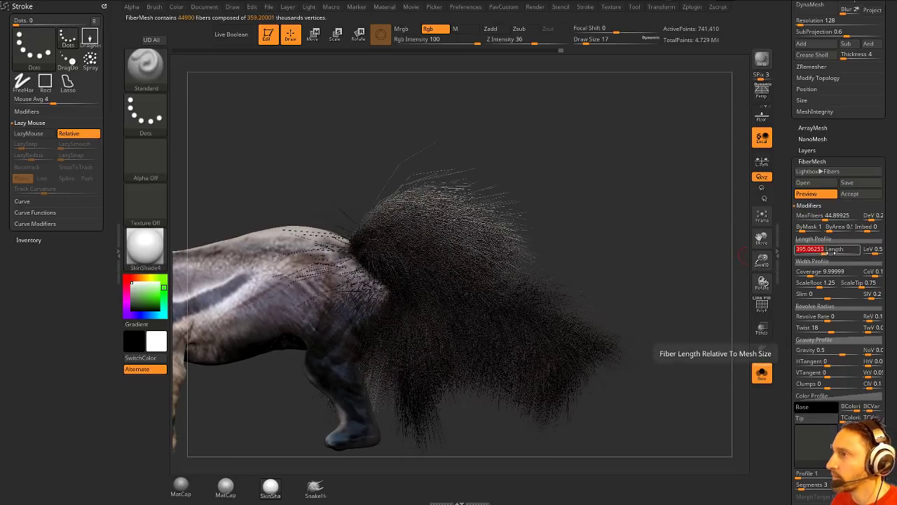
{"action": "left_click", "coordinate": [821, 218]}
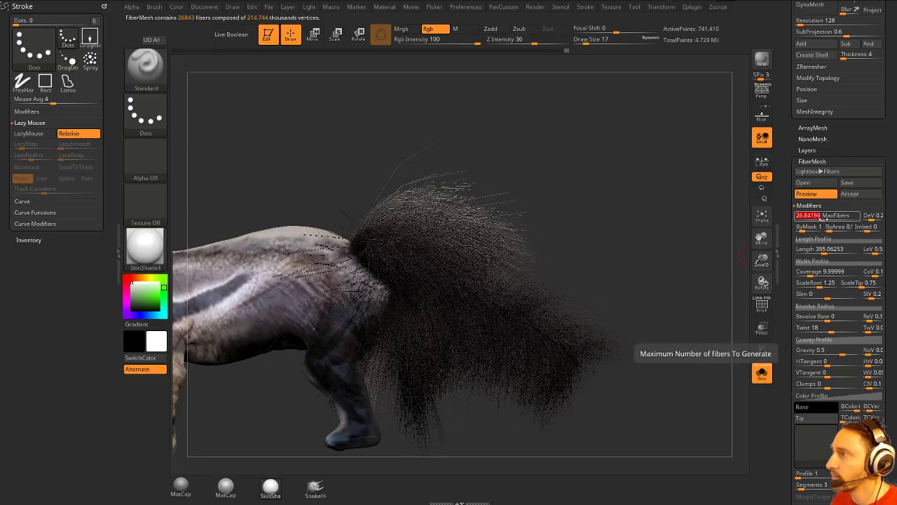
{"action": "left_click_drag", "start_coordinate": [831, 249], "coordinate": [815, 250]}
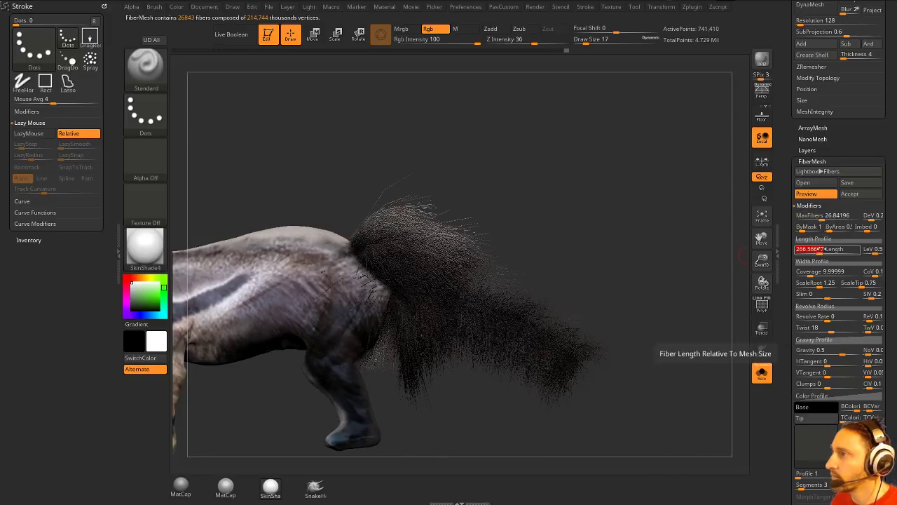
{"action": "left_click_drag", "start_coordinate": [822, 216], "coordinate": [827, 217]}
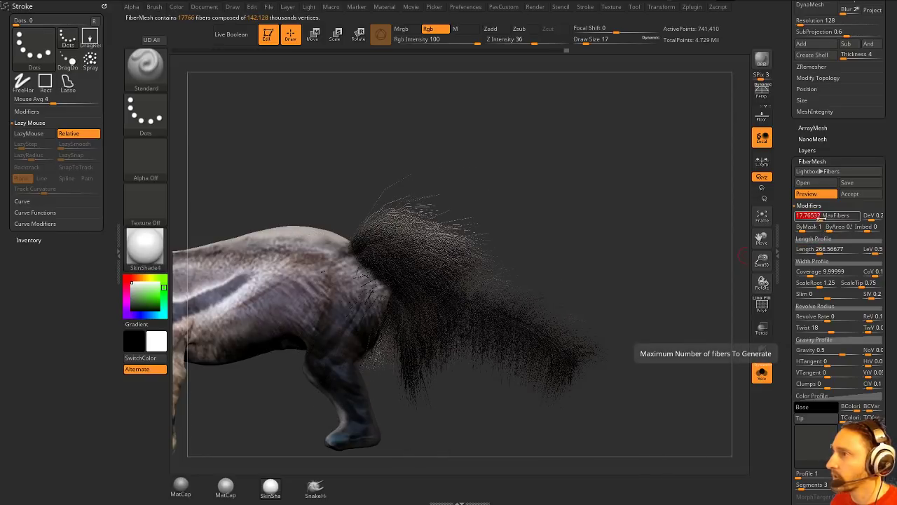
{"action": "left_click_drag", "start_coordinate": [606, 228], "coordinate": [665, 212], "text": "alt"}
{"action": "key", "text": "s"}
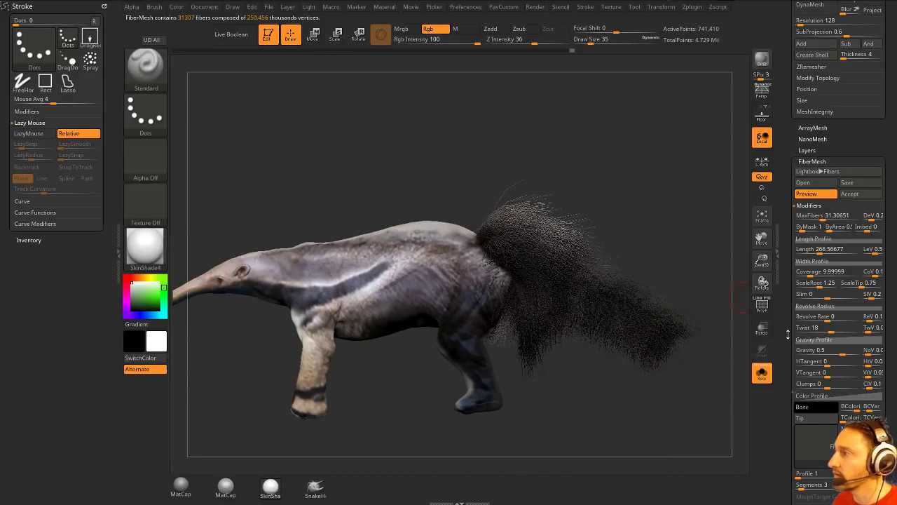
- Accept the tail fibers as a new subtool without activating Fast Preview
{"action": "left_click_drag", "start_coordinate": [787, 334], "coordinate": [788, 355]}
{"action": "left_click", "coordinate": [849, 213]}
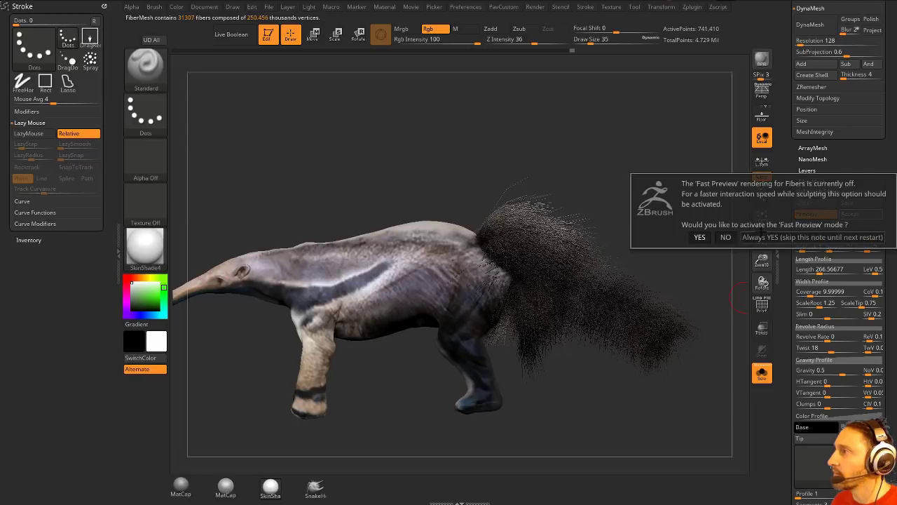
{"action": "left_click", "coordinate": [725, 237]}
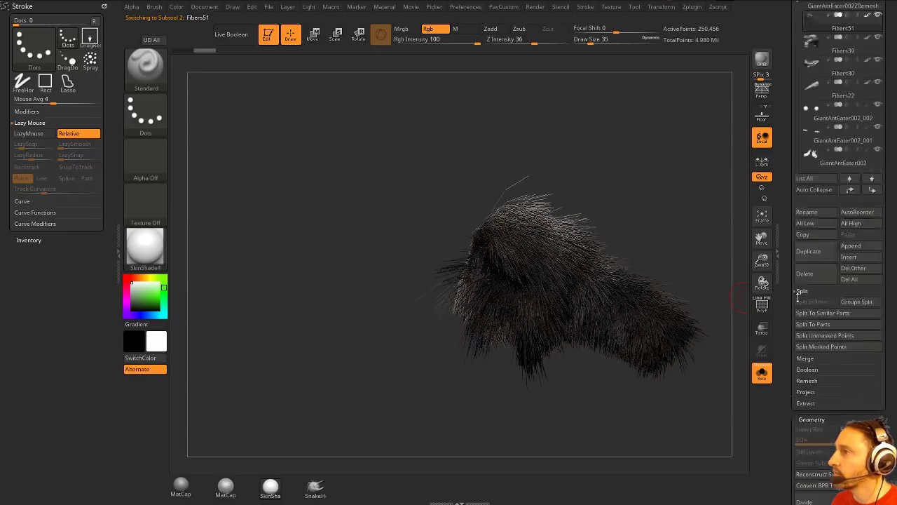
- Compare the tail fur alone and together with all the other subtools, toggling Solo mode and transparency
{"action": "left_click", "coordinate": [762, 373]}
{"action": "mouse_move", "coordinate": [626, 166]}
{"action": "left_mouse_down"}
{"action": "mouse_move", "coordinate": [685, 163]}
{"action": "mouse_move", "coordinate": [669, 184]}
{"action": "mouse_move", "coordinate": [678, 155]}
{"action": "mouse_move", "coordinate": [683, 175]}
{"action": "mouse_move", "coordinate": [672, 176]}
{"action": "mouse_move", "coordinate": [696, 168]}
{"action": "mouse_move", "coordinate": [623, 171]}
{"action": "mouse_move", "coordinate": [674, 171]}
{"action": "left_mouse_up"}
{"action": "key", "text": "s"}
{"action": "key", "text": "s"}
{"action": "left_click", "coordinate": [762, 372]}
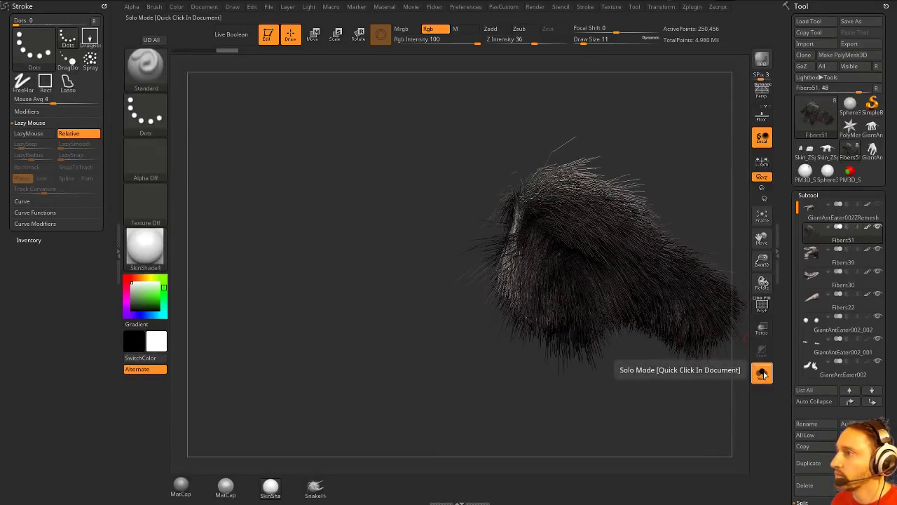
{"action": "left_click", "coordinate": [762, 372]}
{"action": "left_click", "coordinate": [762, 330]}
{"action": "left_click", "coordinate": [762, 330]}
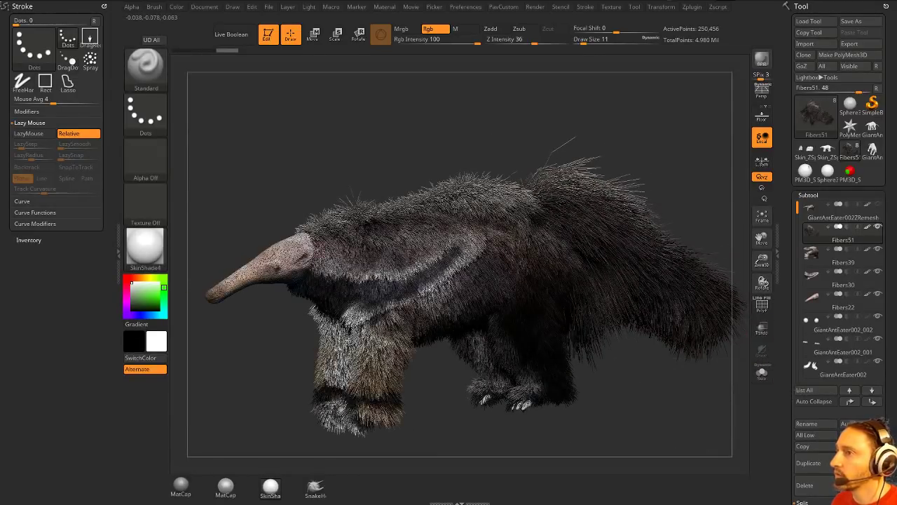
- Select the head fibers subtool and examine the fur around the head and across the whole anteater
{"action": "left_click", "coordinate": [298, 250], "text": "alt"}
{"action": "left_click_drag", "start_coordinate": [276, 131], "coordinate": [484, 232], "text": "alt"}
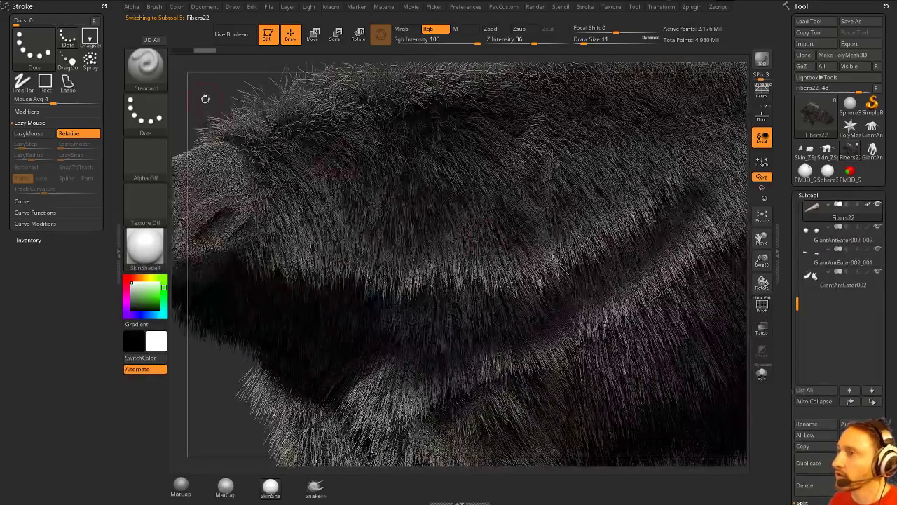
{"action": "left_click_drag", "start_coordinate": [204, 99], "coordinate": [622, 82], "text": "alt"}
{"action": "left_click_drag", "start_coordinate": [450, 153], "coordinate": [435, 135]}
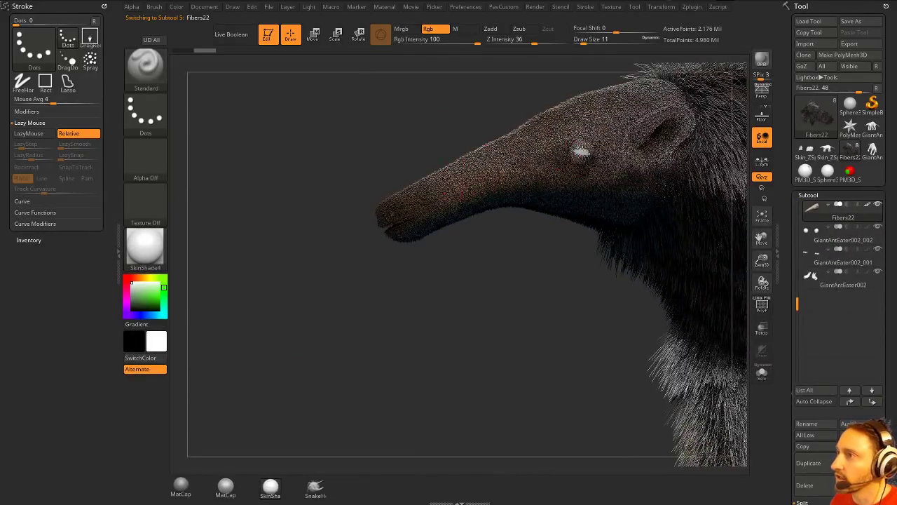
{"action": "left_click_drag", "start_coordinate": [449, 302], "coordinate": [438, 193], "text": "alt"}
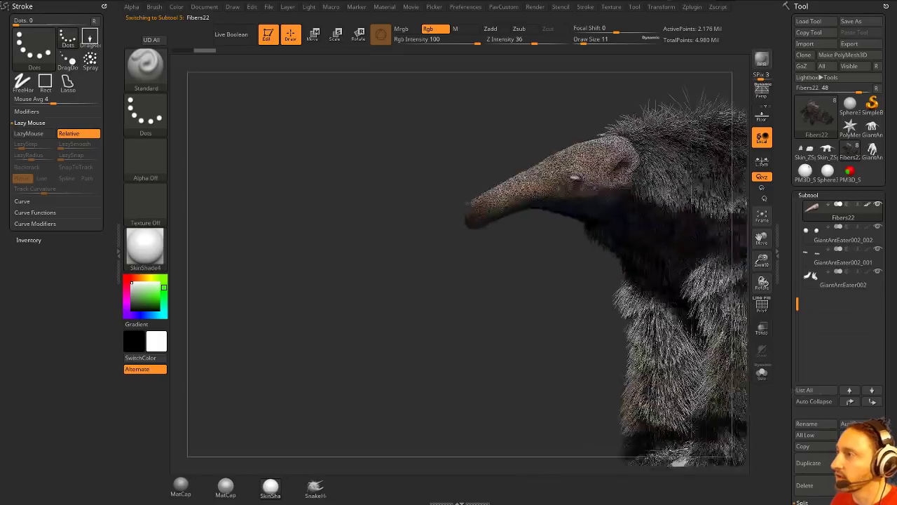
{"action": "left_click_drag", "start_coordinate": [459, 108], "coordinate": [210, 190], "text": "alt"}
{"action": "left_click_drag", "start_coordinate": [387, 116], "coordinate": [369, 110]}
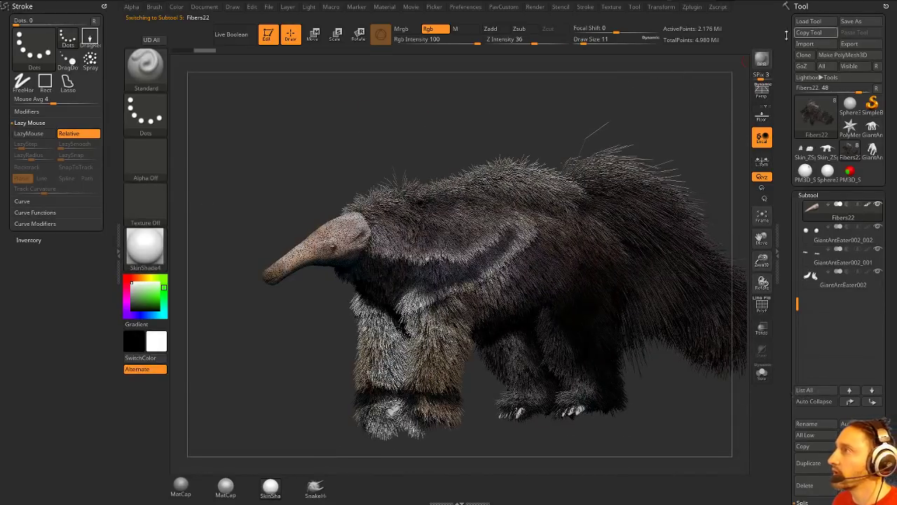
- Quick-save the project and turn on perspective display for viewing the furred anteater
{"action": "key", "text": "ctrl+s"}
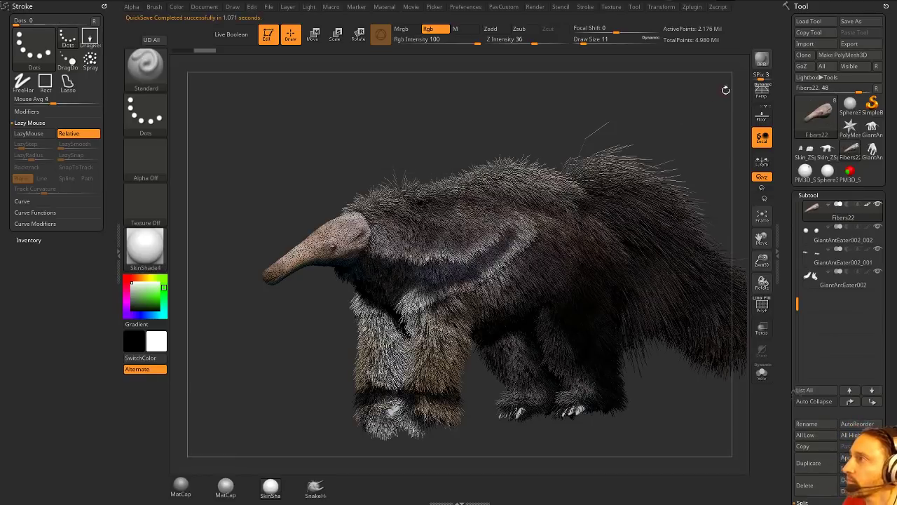
{"action": "left_click", "coordinate": [780, 101]}
{"action": "left_click", "coordinate": [763, 92]}
{"action": "left_click_drag", "start_coordinate": [684, 94], "coordinate": [660, 95]}
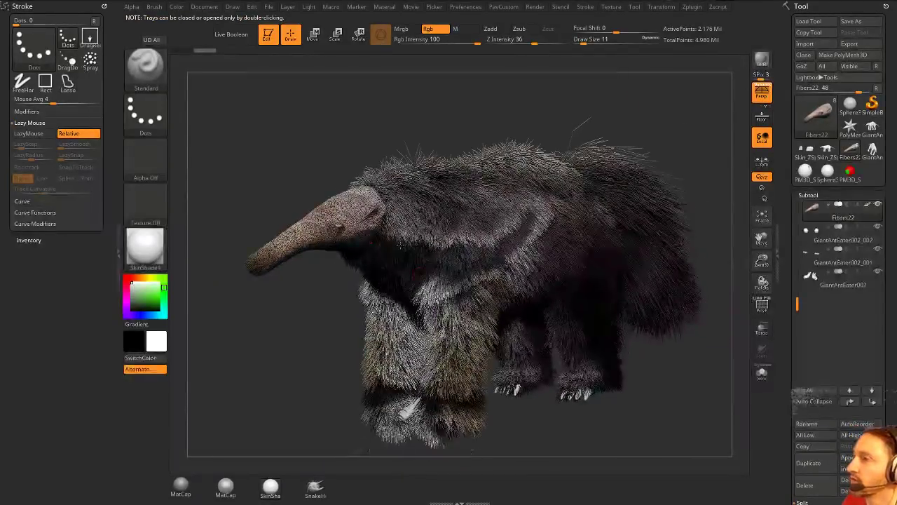
{"action": "left_click_drag", "start_coordinate": [630, 173], "coordinate": [663, 127]}
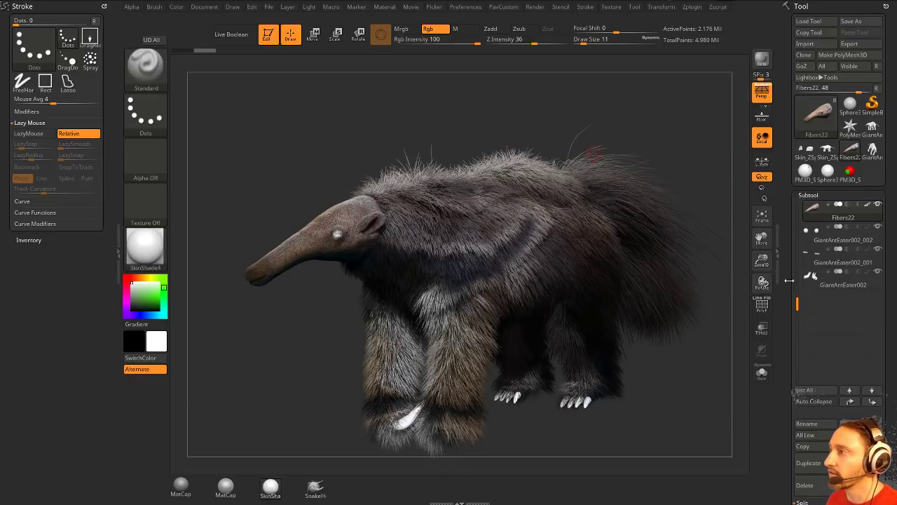
- Show the GiantAntEater002ZRemesh base mesh beneath the fiber subtools
{"action": "left_click_drag", "start_coordinate": [796, 300], "coordinate": [797, 205]}
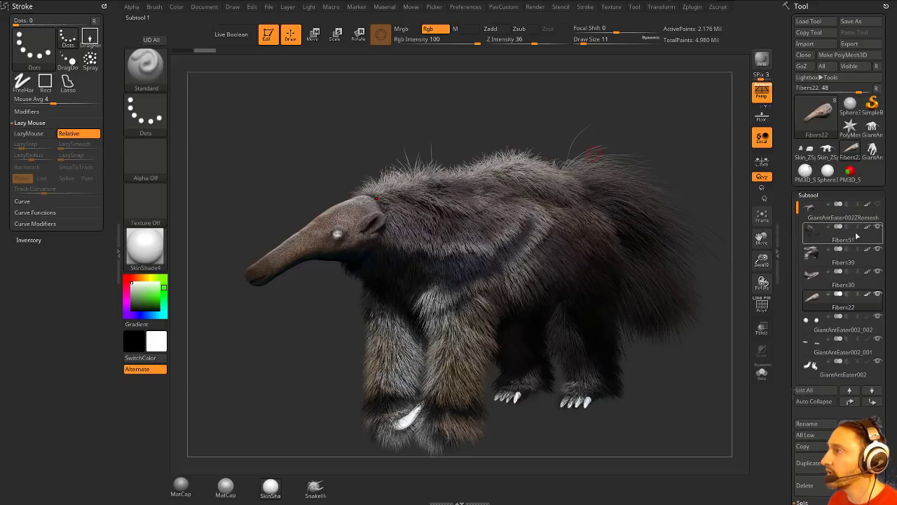
{"action": "left_click", "coordinate": [876, 205]}
{"action": "left_click_drag", "start_coordinate": [690, 136], "coordinate": [592, 153]}
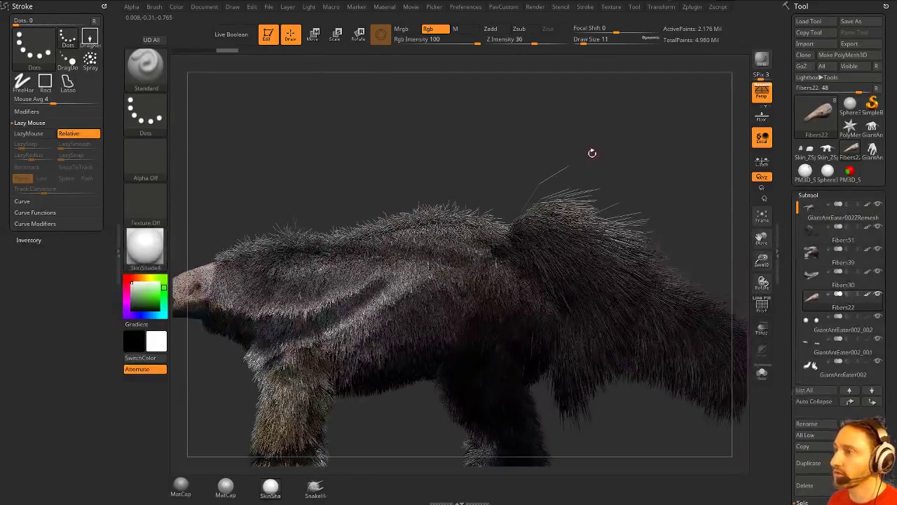
- Choose the GroomHairToss brush at draw size 158 and make the tail fibers, Fibers51, the active subtool
{"action": "key", "text": "b"}
{"action": "key", "text": "Escape"}
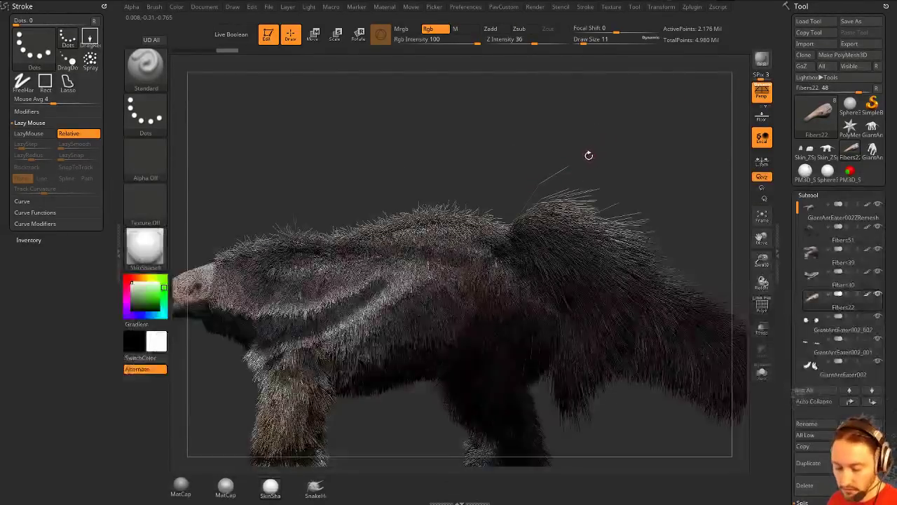
{"action": "key", "text": "b"}
{"action": "key", "text": "g"}
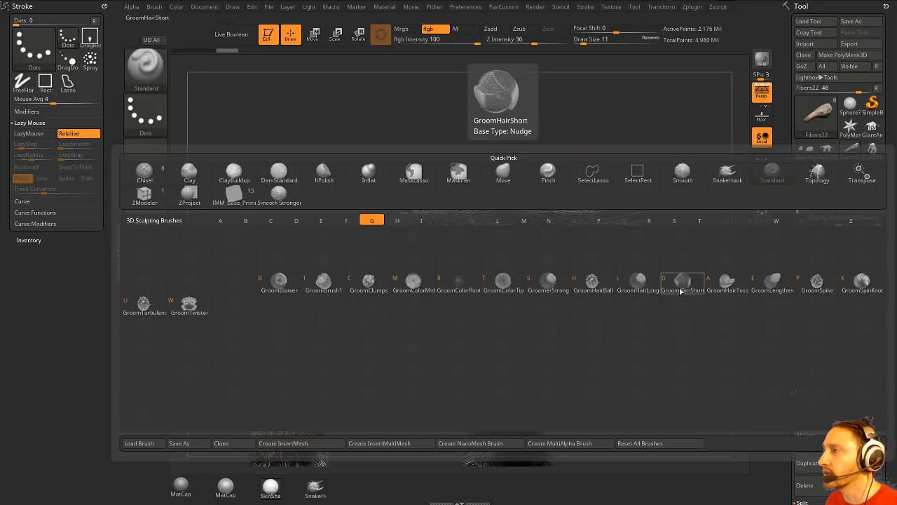
{"action": "left_click", "coordinate": [727, 282]}
{"action": "key", "text": "s"}
{"action": "left_click_drag", "start_coordinate": [594, 268], "coordinate": [621, 271]}
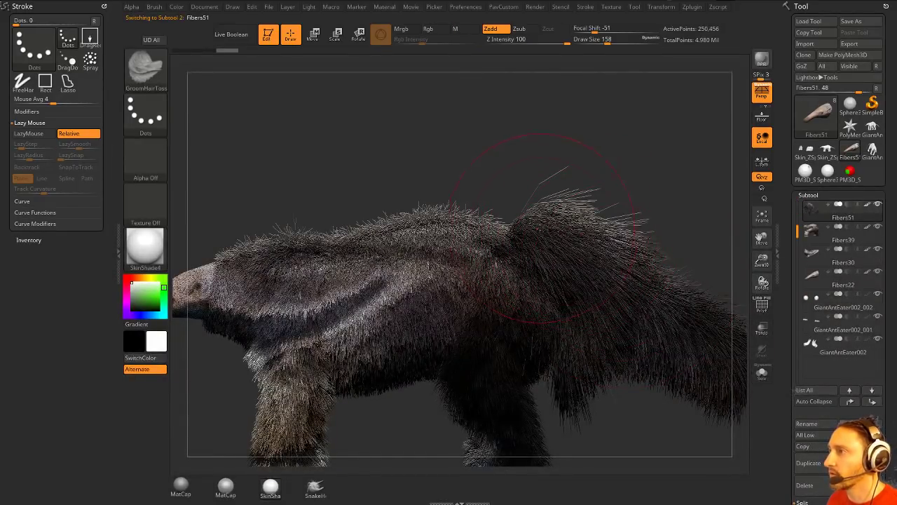
- Comb the fur of the rump and tail backward and downward along the tail with GroomHairToss strokes
{"action": "left_click_drag", "start_coordinate": [543, 228], "coordinate": [652, 283]}
{"action": "mouse_move", "coordinate": [596, 151]}
{"action": "left_mouse_down"}
{"action": "mouse_move", "coordinate": [670, 210]}
{"action": "mouse_move", "coordinate": [641, 165]}
{"action": "mouse_move", "coordinate": [620, 157]}
{"action": "left_mouse_up"}
{"action": "mouse_move", "coordinate": [550, 223]}
{"action": "left_mouse_down"}
{"action": "mouse_move", "coordinate": [631, 295]}
{"action": "mouse_move", "coordinate": [641, 270]}
{"action": "mouse_move", "coordinate": [630, 280]}
{"action": "left_mouse_up"}
{"action": "left_click_drag", "start_coordinate": [679, 230], "coordinate": [577, 175], "text": "alt"}
{"action": "left_click_drag", "start_coordinate": [497, 252], "coordinate": [561, 318]}
{"action": "left_click_drag", "start_coordinate": [536, 260], "coordinate": [592, 329]}
{"action": "left_click_drag", "start_coordinate": [561, 270], "coordinate": [617, 340]}
{"action": "left_click_drag", "start_coordinate": [589, 270], "coordinate": [632, 337]}
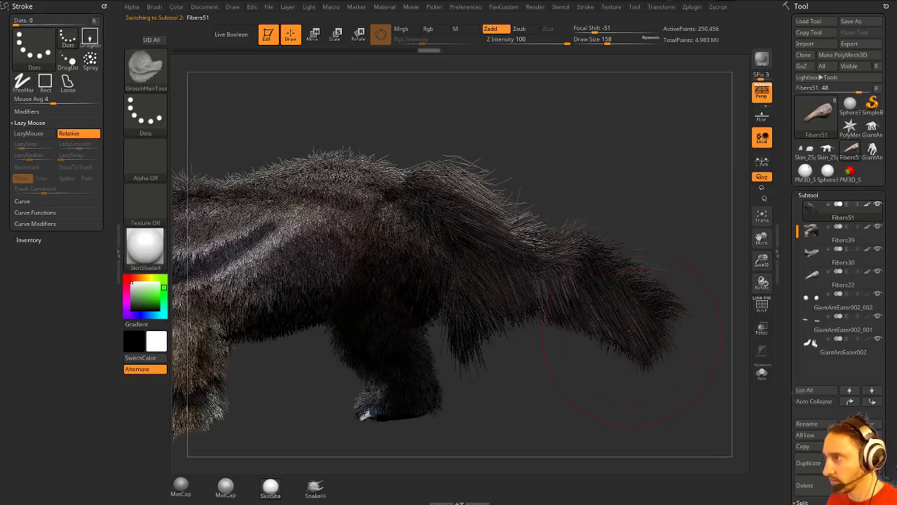
{"action": "left_click_drag", "start_coordinate": [550, 221], "coordinate": [624, 263]}
{"action": "mouse_move", "coordinate": [494, 200]}
{"action": "left_mouse_down"}
{"action": "mouse_move", "coordinate": [570, 227]}
{"action": "mouse_move", "coordinate": [624, 277]}
{"action": "left_mouse_up"}
{"action": "left_click_drag", "start_coordinate": [550, 242], "coordinate": [624, 277]}
- Try pulling the fur on the tail's underside downward with the Move brush at draw size 112
{"action": "mouse_move", "coordinate": [617, 195]}
{"action": "left_mouse_down", "text": "alt"}
{"action": "mouse_move", "coordinate": [657, 217]}
{"action": "mouse_move", "coordinate": [590, 187]}
{"action": "mouse_move", "coordinate": [611, 206]}
{"action": "left_mouse_up", "text": "alt"}
{"action": "key", "text": "b"}
{"action": "key", "text": "m"}
{"action": "key", "text": "v"}
{"action": "key", "text": "s"}
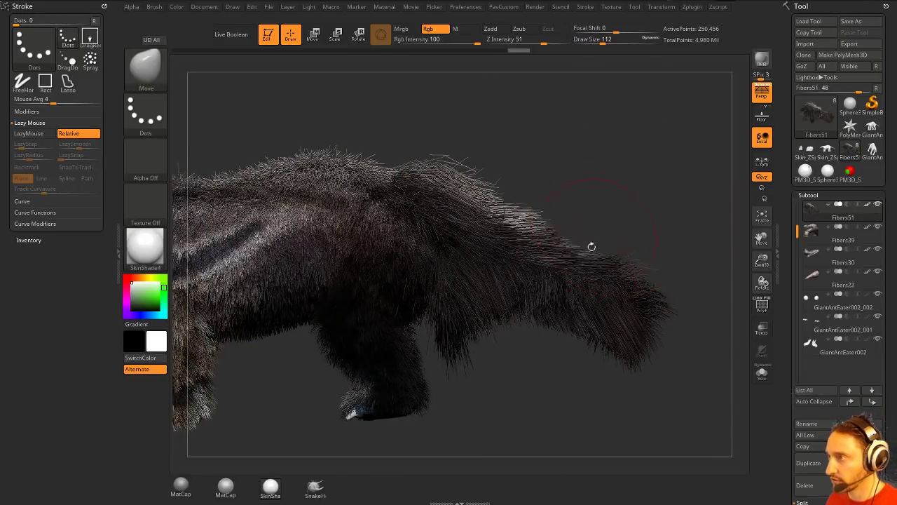
{"action": "mouse_move", "coordinate": [555, 301]}
{"action": "left_mouse_down"}
{"action": "mouse_move", "coordinate": [582, 414]}
{"action": "mouse_move", "coordinate": [620, 443]}
{"action": "left_mouse_up"}
{"action": "key", "text": "ctrl+z"}
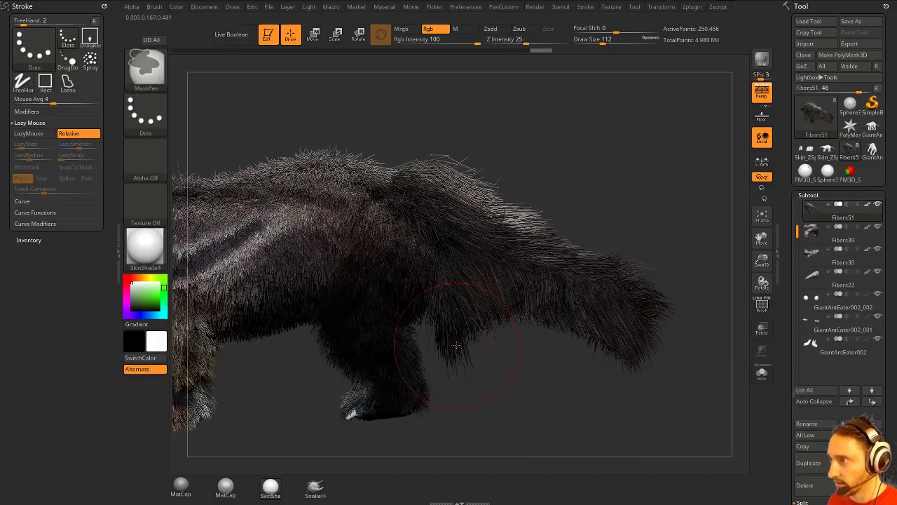
{"action": "mouse_move", "coordinate": [468, 326]}
{"action": "left_mouse_down"}
{"action": "mouse_move", "coordinate": [558, 480]}
{"action": "mouse_move", "coordinate": [588, 482]}
{"action": "left_mouse_up"}
{"action": "key", "text": "ctrl+z"}
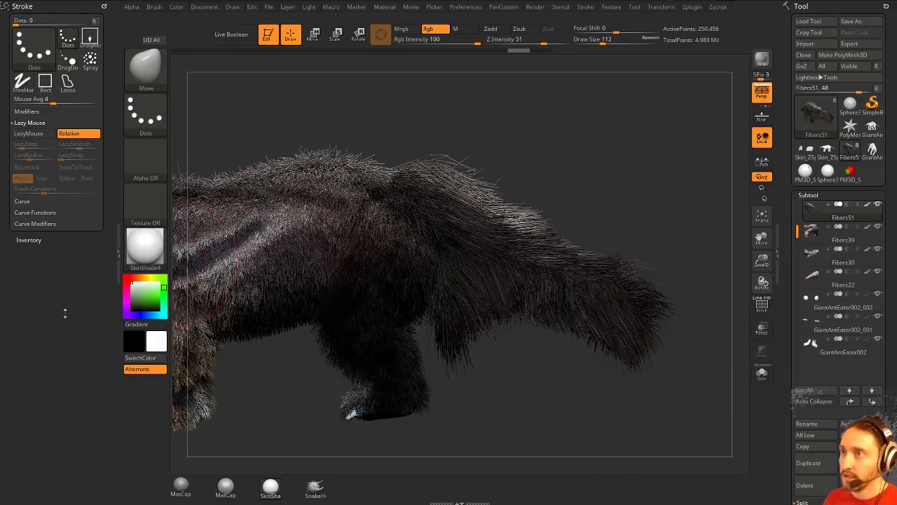
- Dock the Brush palette and expand the Auto Masking settings to examine the FiberMesh masking option
{"action": "left_click", "coordinate": [104, 7]}
{"action": "left_click", "coordinate": [154, 7]}
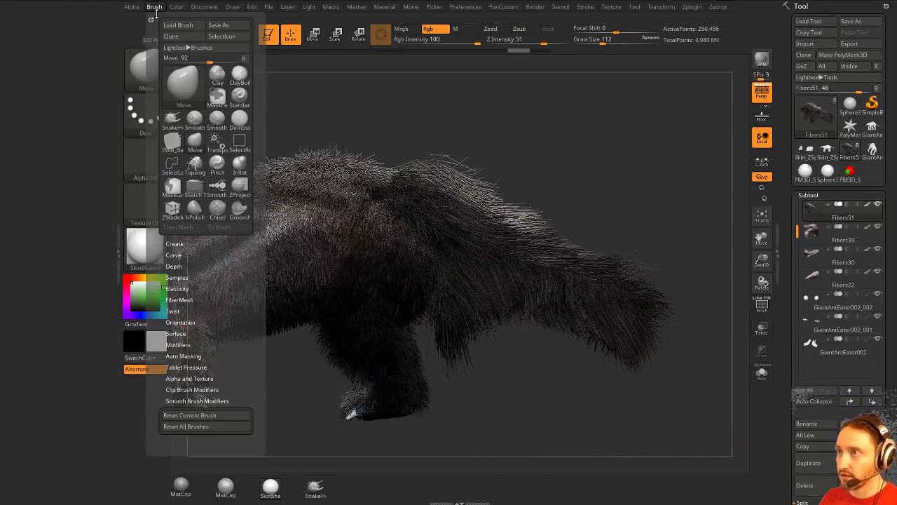
{"action": "left_click", "coordinate": [151, 18]}
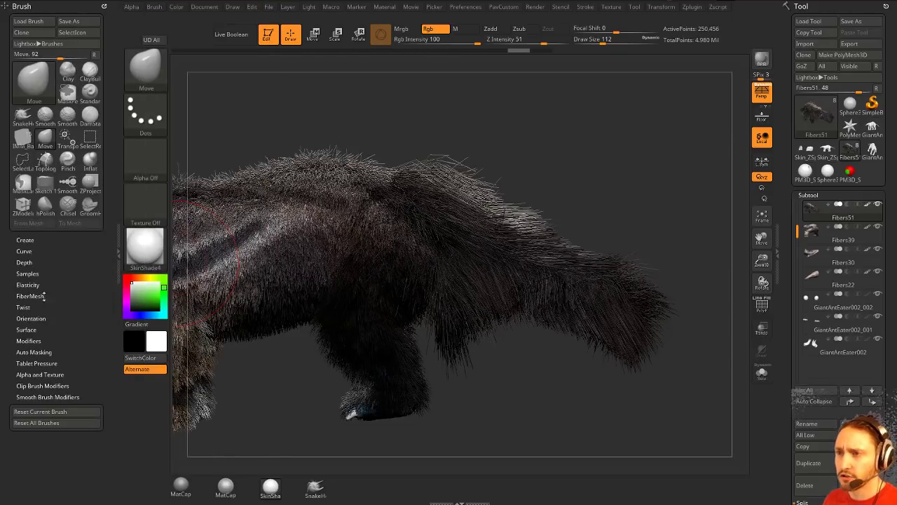
{"action": "key", "text": "shift"}
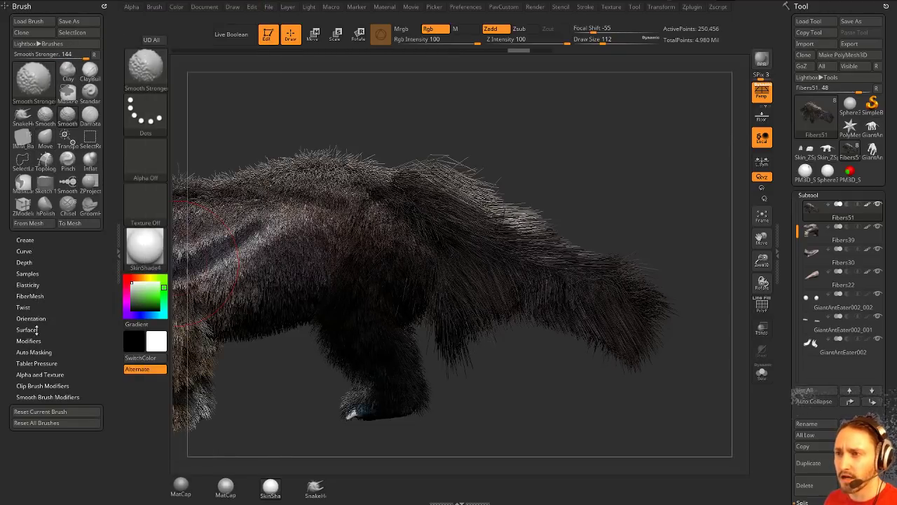
{"action": "left_click", "coordinate": [36, 352]}
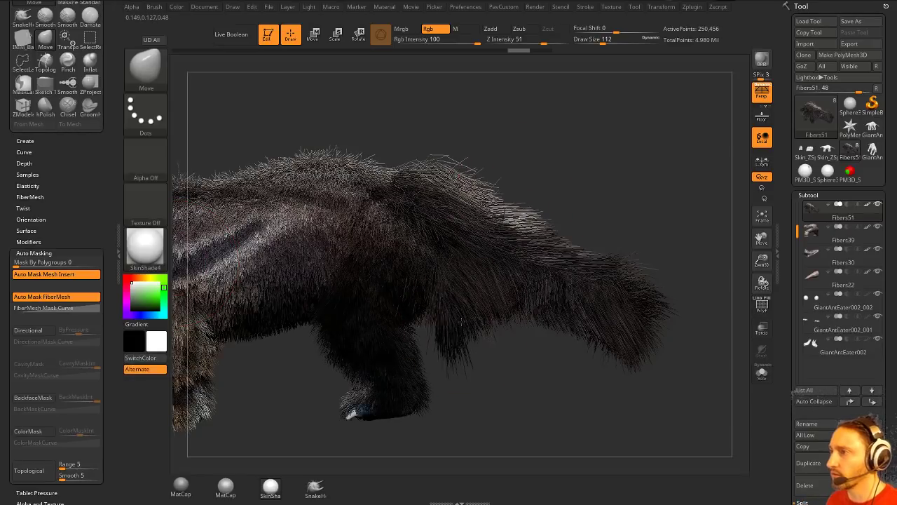
- Smooth and reshape the hanging fur on the lower edge of the tail base with short brush strokes
{"action": "left_click_drag", "start_coordinate": [459, 319], "coordinate": [484, 335], "text": "shift"}
{"action": "mouse_move", "coordinate": [475, 305]}
{"action": "left_mouse_down"}
{"action": "mouse_move", "coordinate": [462, 340]}
{"action": "mouse_move", "coordinate": [471, 351]}
{"action": "mouse_move", "coordinate": [462, 330]}
{"action": "mouse_move", "coordinate": [480, 326]}
{"action": "left_mouse_up"}
{"action": "left_click_drag", "start_coordinate": [510, 344], "coordinate": [487, 340]}
{"action": "mouse_move", "coordinate": [509, 369]}
{"action": "left_mouse_down"}
{"action": "mouse_move", "coordinate": [676, 214]}
{"action": "mouse_move", "coordinate": [637, 194]}
{"action": "mouse_move", "coordinate": [635, 147]}
{"action": "mouse_move", "coordinate": [623, 126]}
{"action": "mouse_move", "coordinate": [661, 230]}
{"action": "mouse_move", "coordinate": [586, 239]}
{"action": "mouse_move", "coordinate": [657, 322]}
{"action": "mouse_move", "coordinate": [624, 346]}
{"action": "left_mouse_up"}
- Try the SnakeHook brush at draw size 71 on the foreleg fur of Fibers39, with Rgb turned off
{"action": "key", "text": "b"}
{"action": "key", "text": "s"}
{"action": "key", "text": "h"}
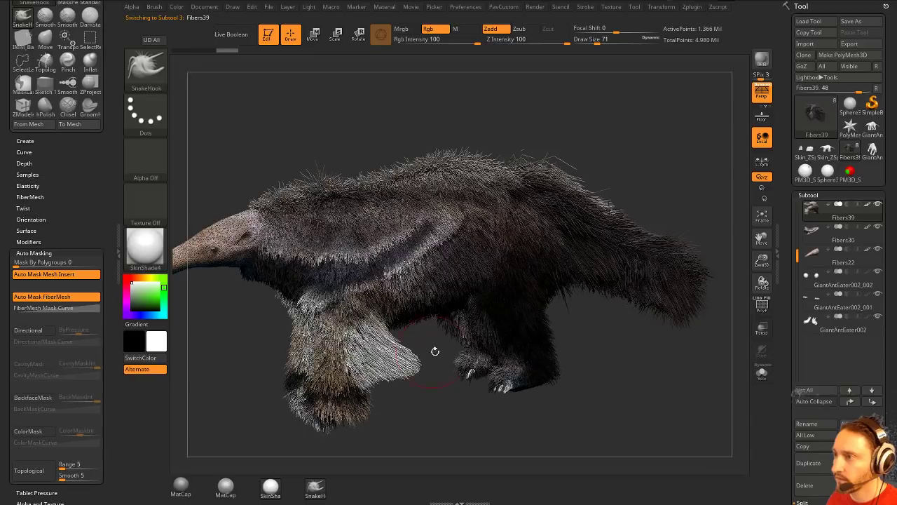
{"action": "left_click", "coordinate": [439, 32]}
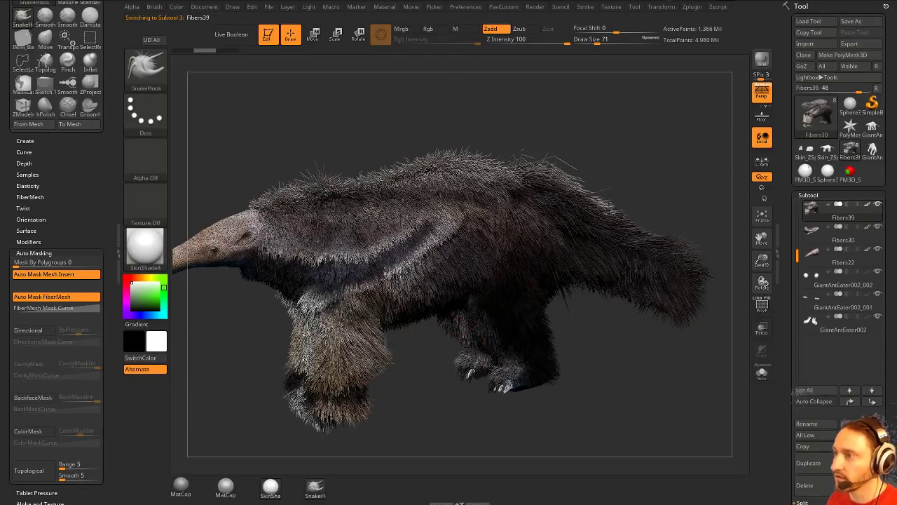
{"action": "left_click_drag", "start_coordinate": [560, 363], "coordinate": [531, 368]}
{"action": "left_click_drag", "start_coordinate": [446, 362], "coordinate": [602, 379], "text": "alt"}
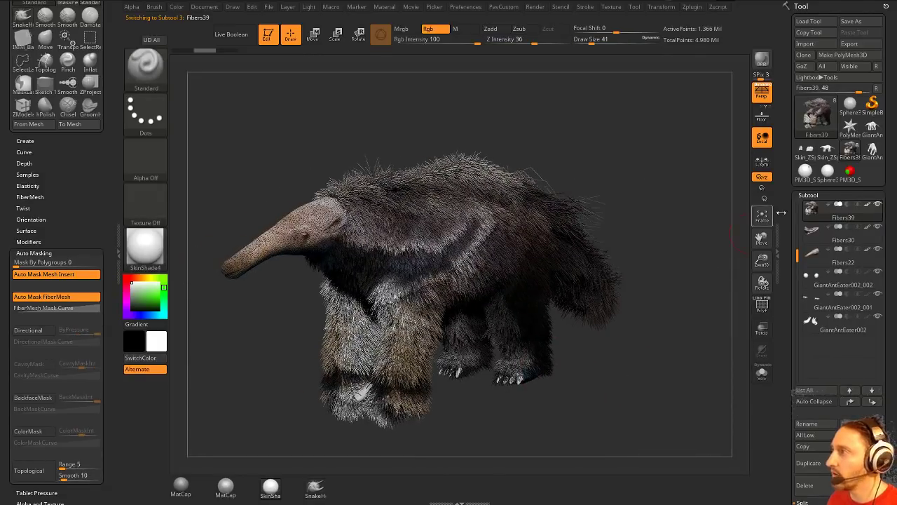
- Show only the GiantAntEater002ZRemesh subtool, at subdivision level 1 with polyframe display on
{"action": "left_click", "coordinate": [874, 217]}
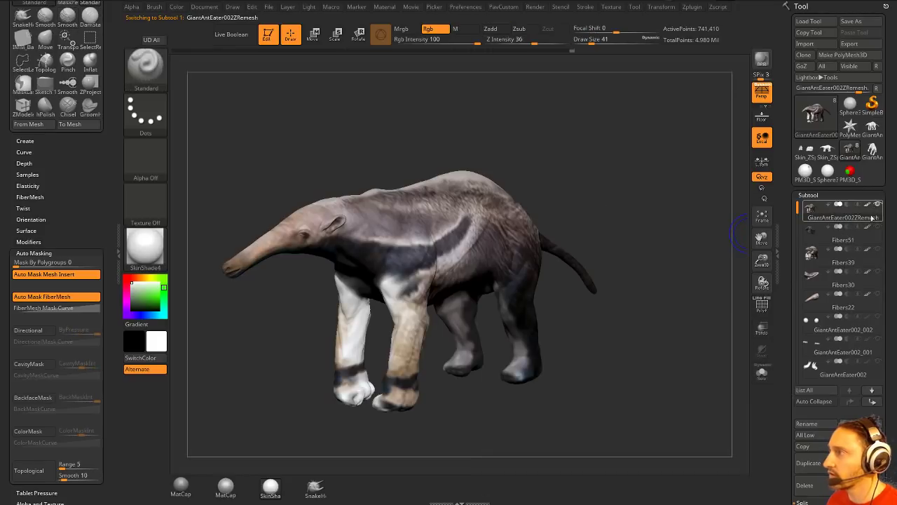
{"action": "mouse_move", "coordinate": [624, 221]}
{"action": "left_mouse_down", "text": "alt"}
{"action": "mouse_move", "coordinate": [676, 213]}
{"action": "mouse_move", "coordinate": [704, 247]}
{"action": "left_mouse_up", "text": "alt"}
{"action": "left_click_drag", "start_coordinate": [790, 317], "coordinate": [791, 168]}
{"action": "left_click_drag", "start_coordinate": [808, 199], "coordinate": [691, 214]}
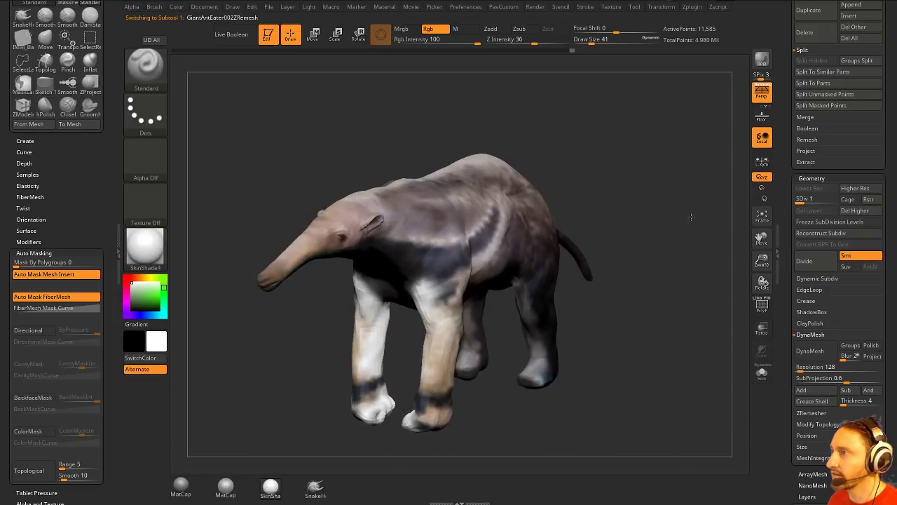
{"action": "left_click", "coordinate": [765, 309]}
{"action": "left_click_drag", "start_coordinate": [740, 295], "coordinate": [713, 178]}
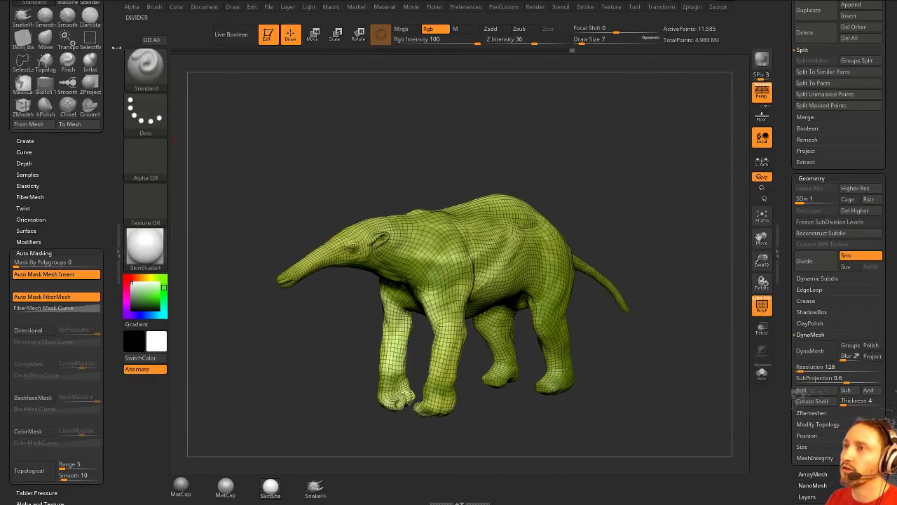
- Dock the Zplugin palette and unwrap the anteater base mesh in UV Master with Symmetry on
{"action": "left_click_drag", "start_coordinate": [107, 6], "coordinate": [112, 117]}
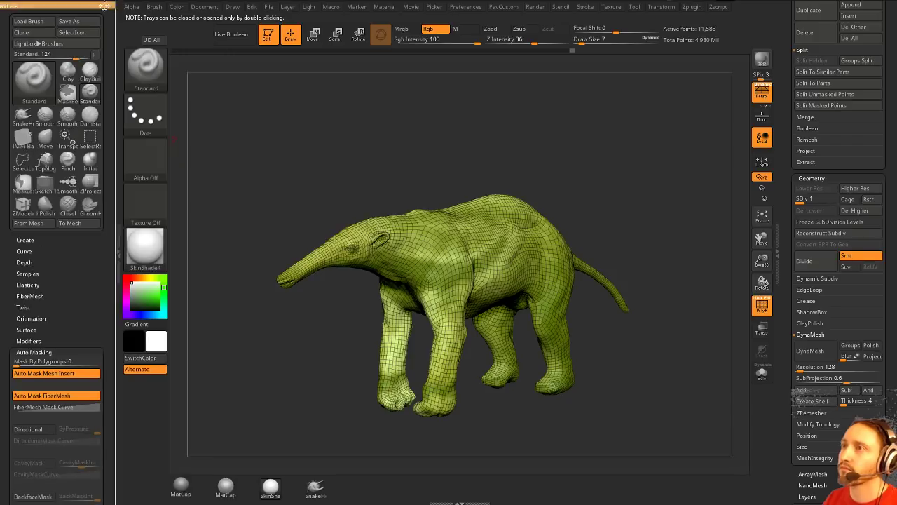
{"action": "left_click", "coordinate": [103, 7]}
{"action": "left_click", "coordinate": [691, 9]}
{"action": "left_click_drag", "start_coordinate": [686, 17], "coordinate": [44, 27]}
{"action": "left_click", "coordinate": [29, 211]}
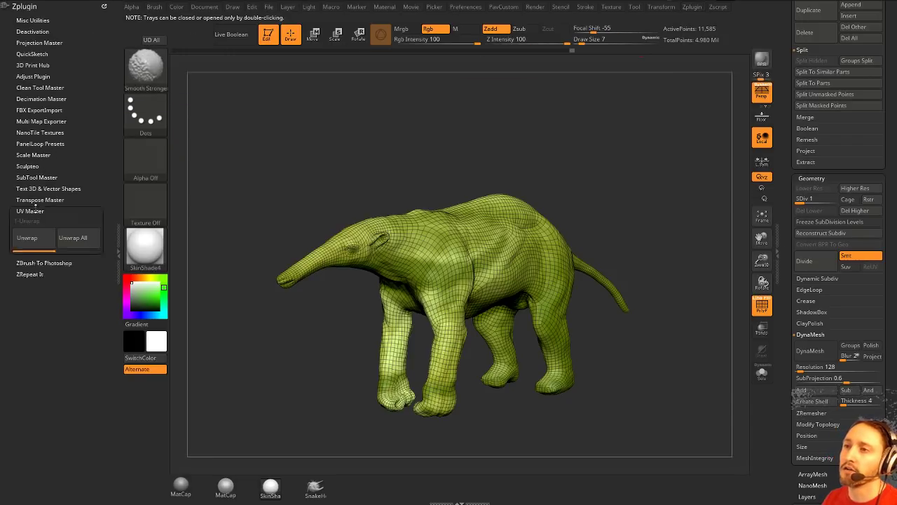
{"action": "left_click", "coordinate": [29, 254]}
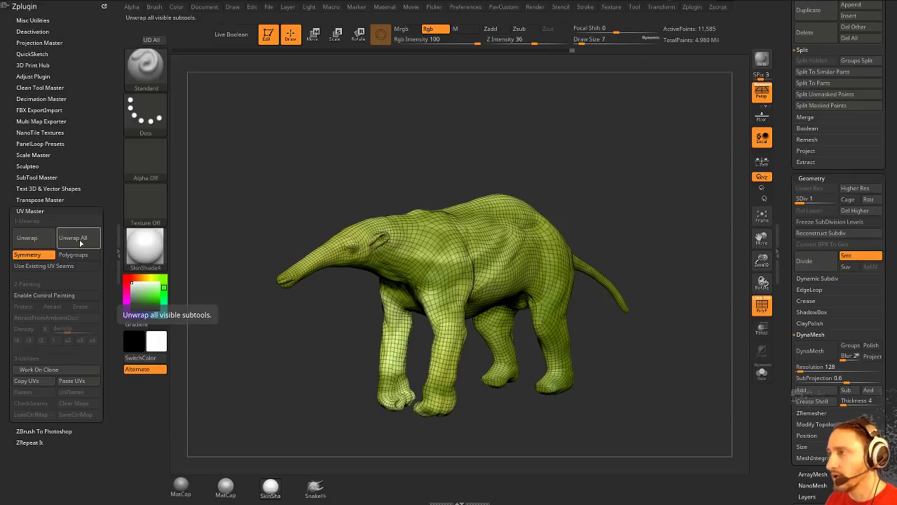
{"action": "left_click", "coordinate": [53, 245]}
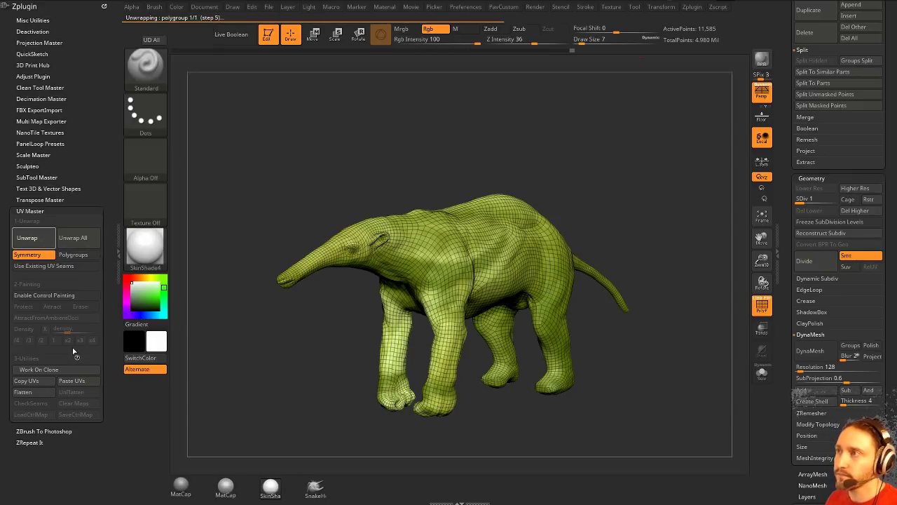
- Create a UV Master working clone of the anteater base mesh and unwrap it with Symmetry on
{"action": "left_click", "coordinate": [43, 390]}
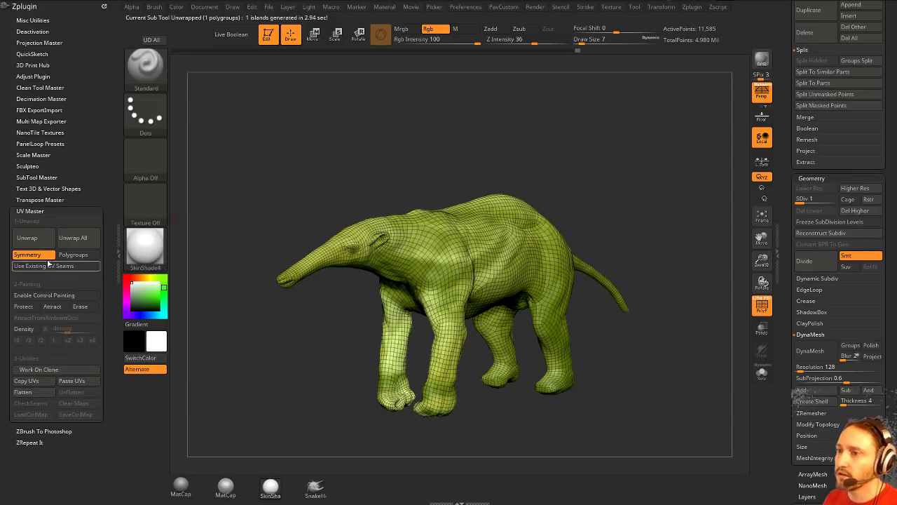
{"action": "left_click", "coordinate": [61, 370]}
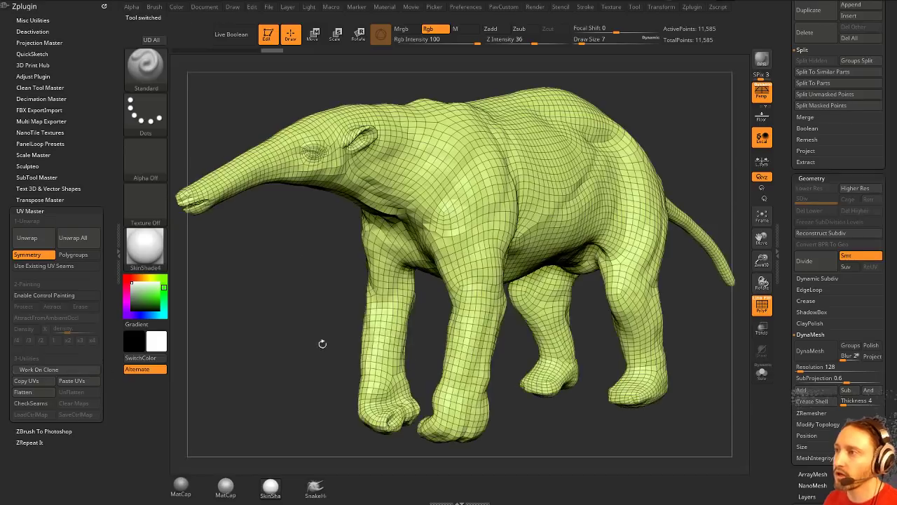
{"action": "left_click", "coordinate": [44, 251]}
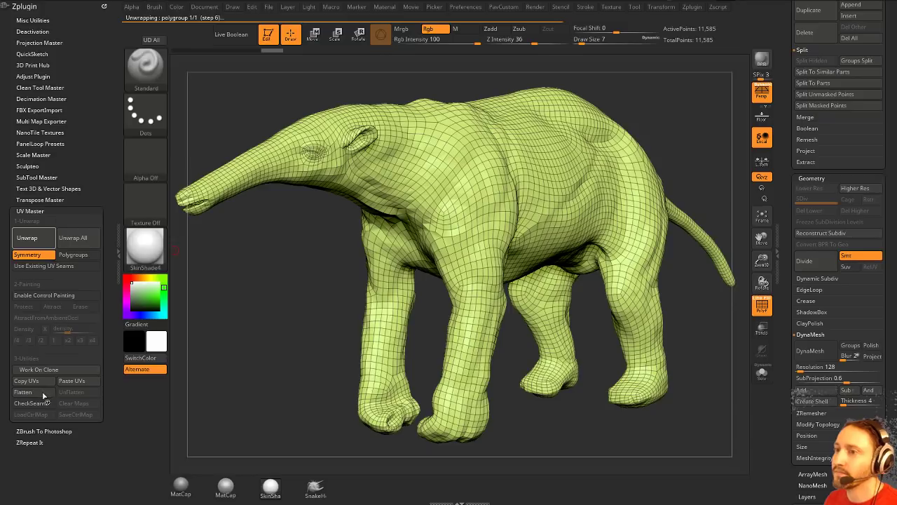
- Flatten the clone to inspect its UV layout and restore its 3D shape
{"action": "left_click", "coordinate": [42, 394]}
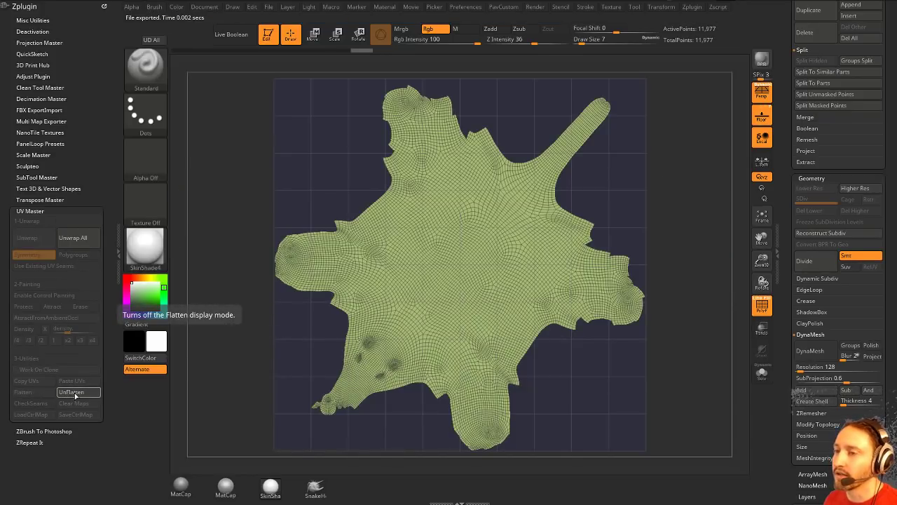
{"action": "left_click", "coordinate": [76, 393]}
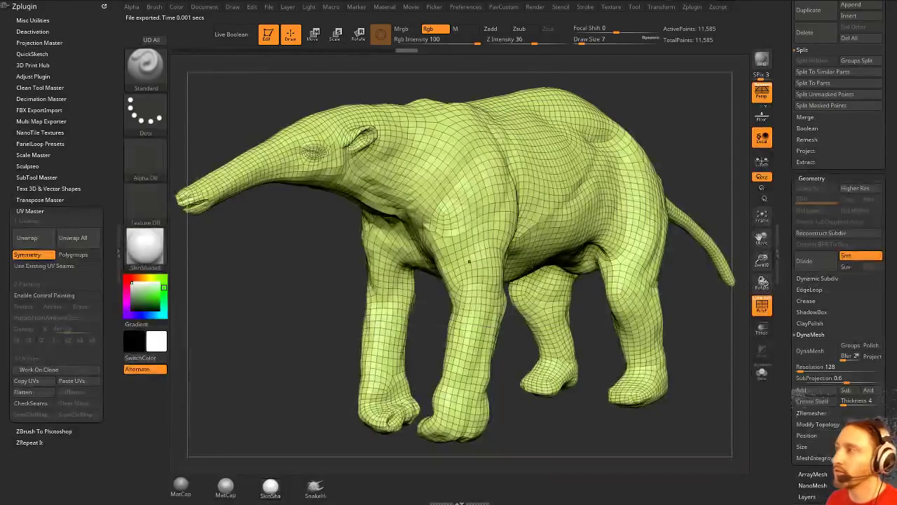
- Switch back to the original GiantAntEater002ZRemesh_1 tool and paste the copied UVs onto its base mesh
{"action": "left_click_drag", "start_coordinate": [780, 197], "coordinate": [782, 331]}
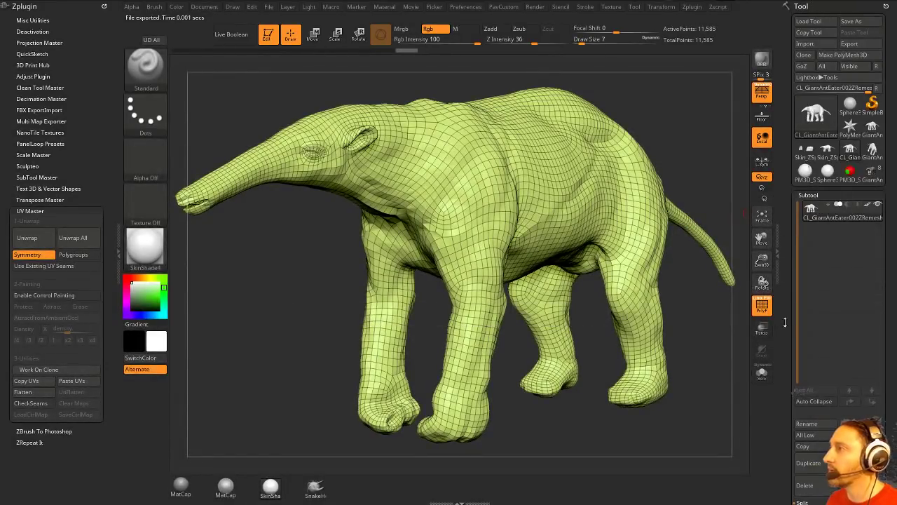
{"action": "left_click", "coordinate": [871, 181]}
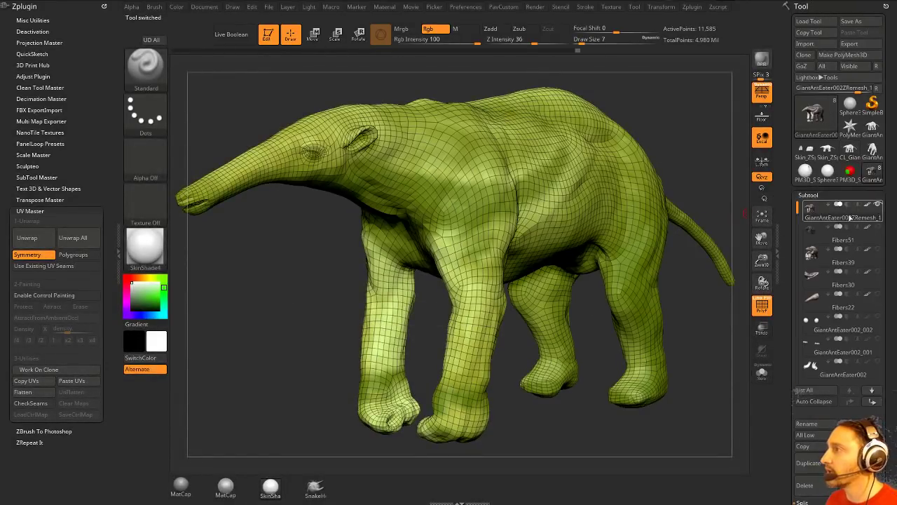
{"action": "left_click", "coordinate": [87, 384]}
- Set the anteater mesh to subdivision level 4 and turn off the polyframe display
{"action": "scroll", "coordinate": [787, 209], "scroll_direction": "down", "scroll_amount": 10}
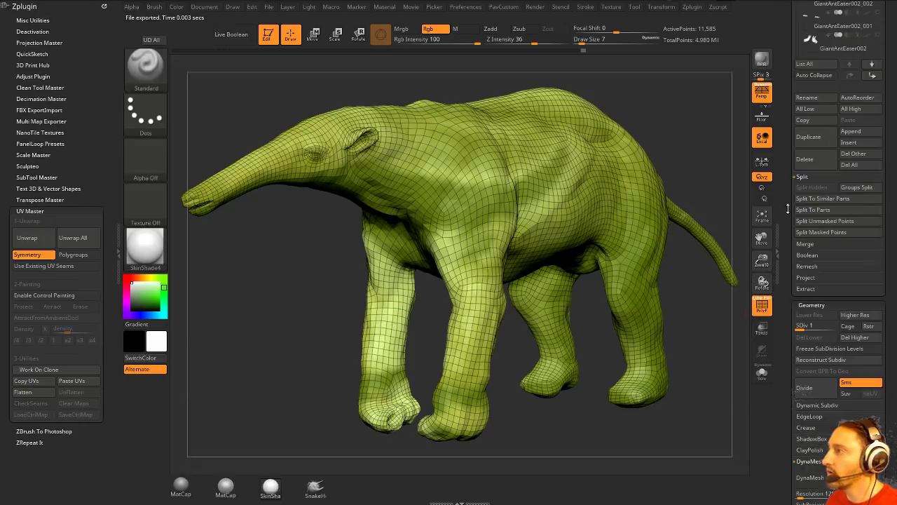
{"action": "left_click_drag", "start_coordinate": [788, 209], "coordinate": [789, 217]}
{"action": "left_click", "coordinate": [834, 335]}
{"action": "left_click_drag", "start_coordinate": [719, 342], "coordinate": [676, 335], "text": "alt"}
{"action": "left_click", "coordinate": [761, 313]}
{"action": "scroll", "coordinate": [783, 241], "scroll_direction": "down", "scroll_amount": 5}
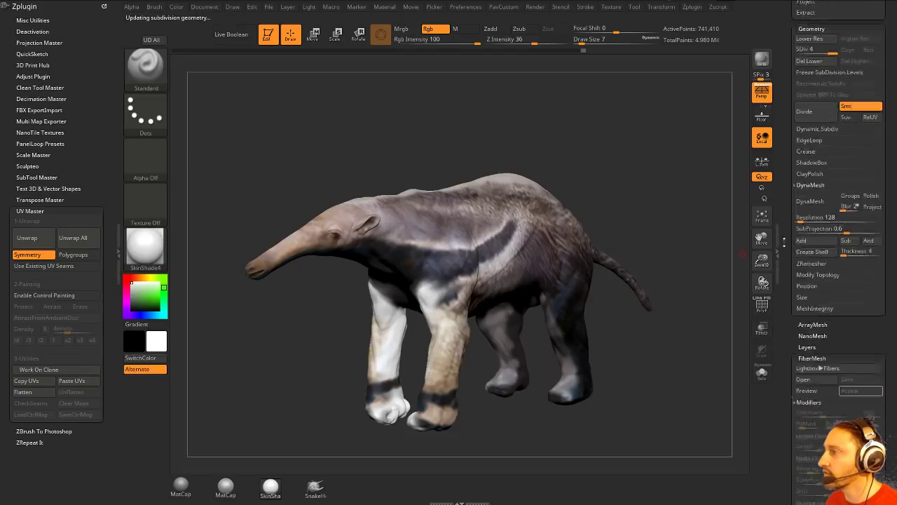
{"action": "scroll", "coordinate": [783, 241], "scroll_direction": "down", "scroll_amount": 5}
{"action": "left_click", "coordinate": [813, 124]}
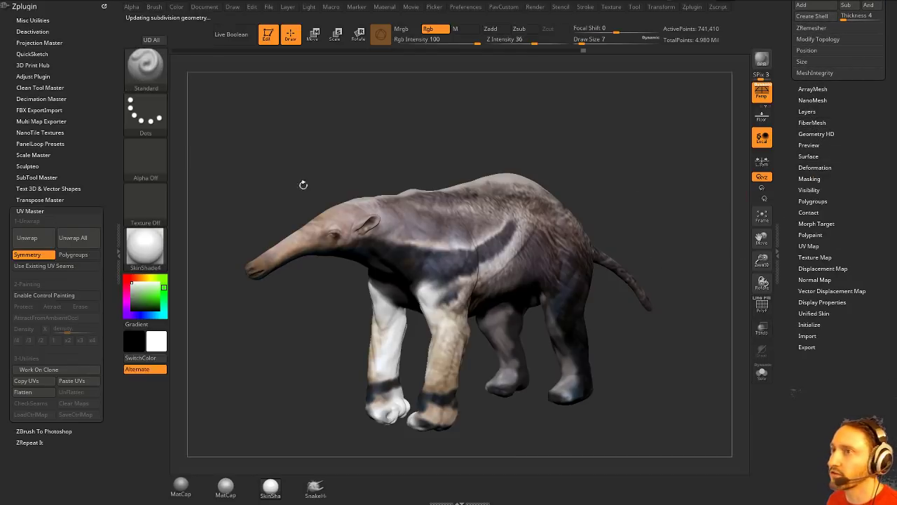
- Enable Normal, Texture from Polypaint, Ambient Occlusion and Cavity maps for export in Multi Map Exporter
{"action": "left_click", "coordinate": [35, 210], "text": "shift"}
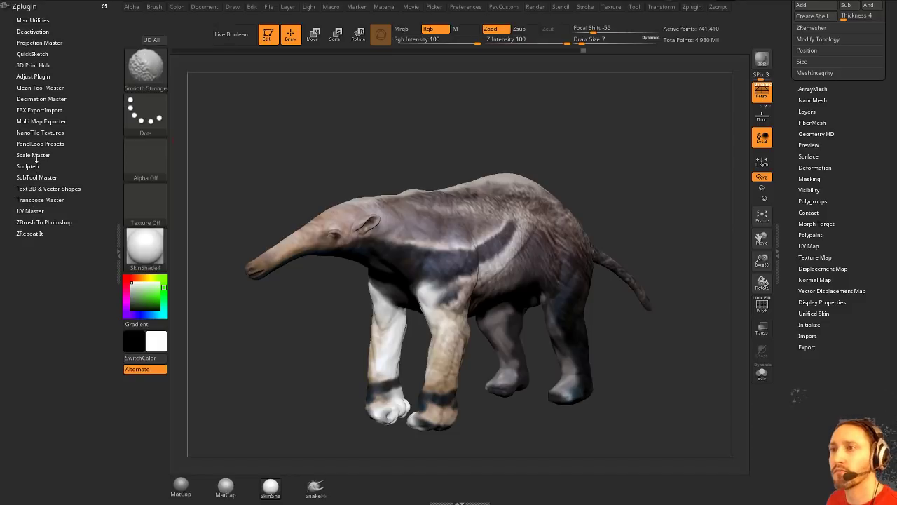
{"action": "left_click", "coordinate": [41, 121]}
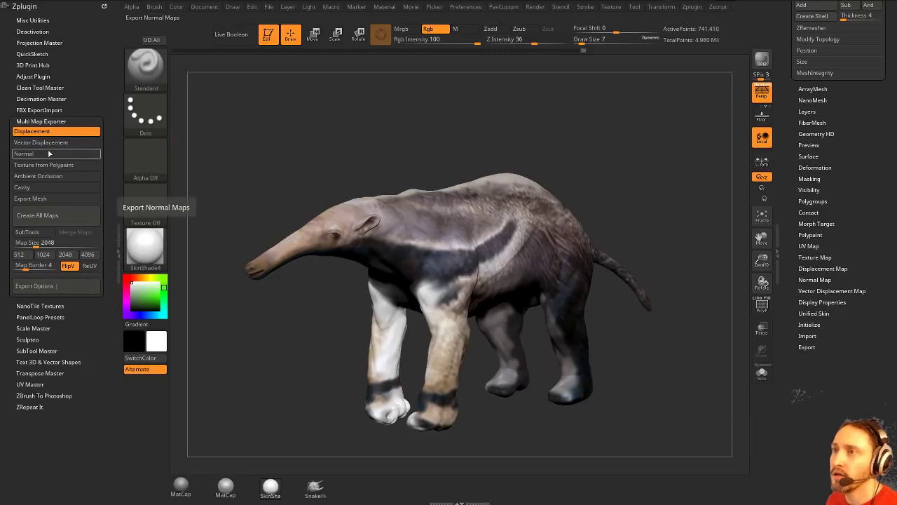
{"action": "left_click", "coordinate": [49, 154]}
{"action": "left_click", "coordinate": [49, 164]}
{"action": "left_click", "coordinate": [48, 176]}
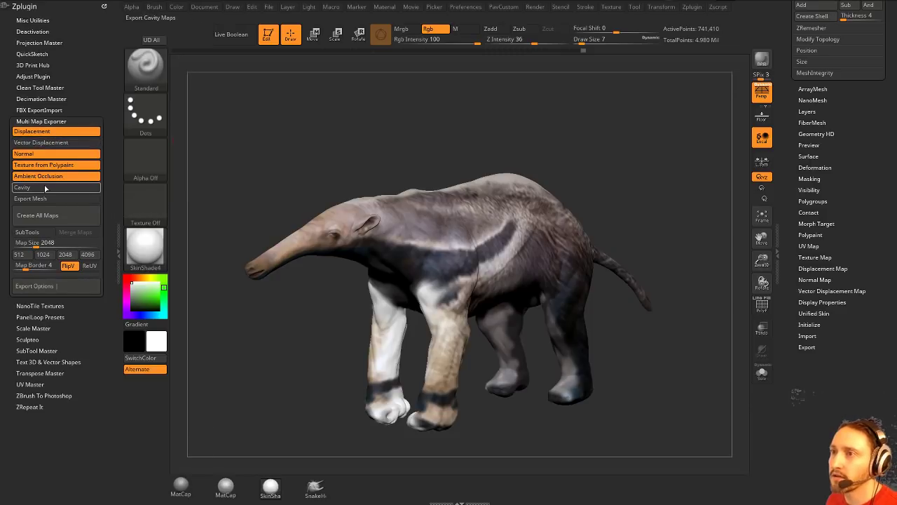
{"action": "left_click", "coordinate": [46, 187]}
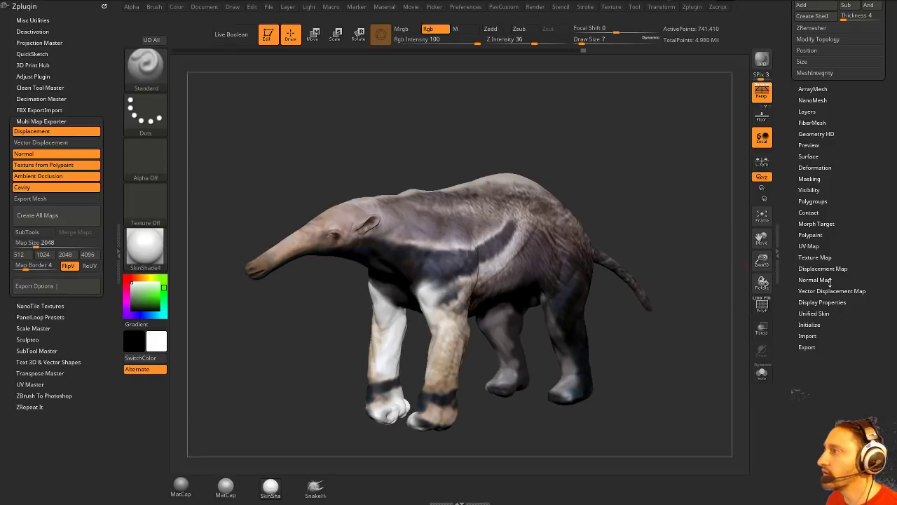
- Create a texture map from the anteater's polypaint and clone it to the texture library
{"action": "left_click", "coordinate": [811, 258]}
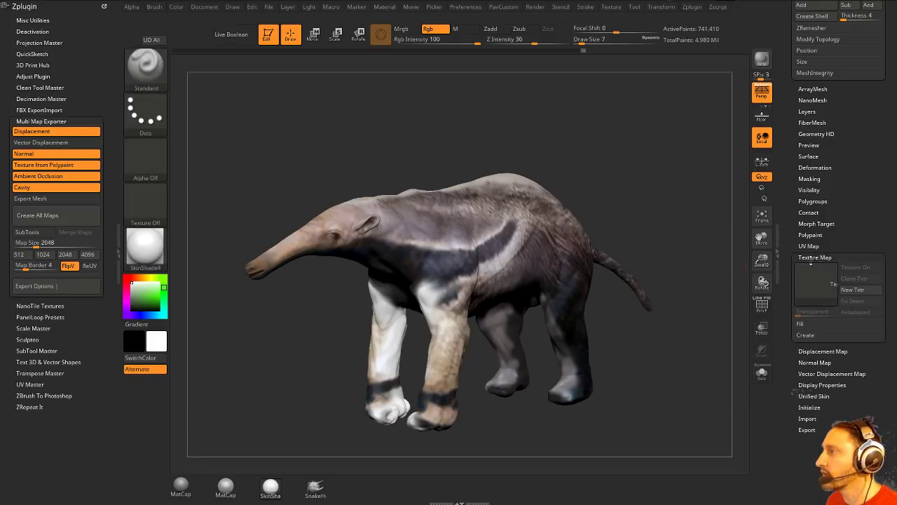
{"action": "left_click", "coordinate": [805, 335]}
{"action": "left_click", "coordinate": [814, 344]}
{"action": "mouse_move", "coordinate": [819, 293]}
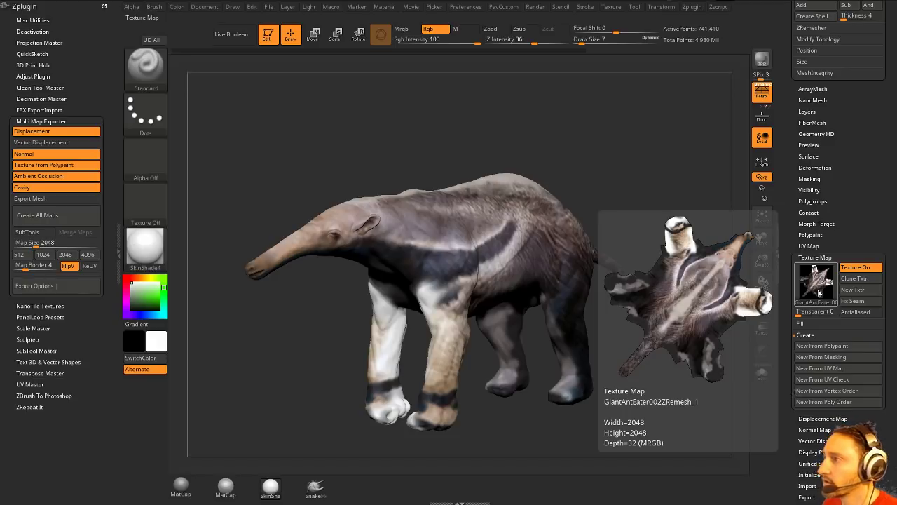
{"action": "left_click", "coordinate": [852, 279]}
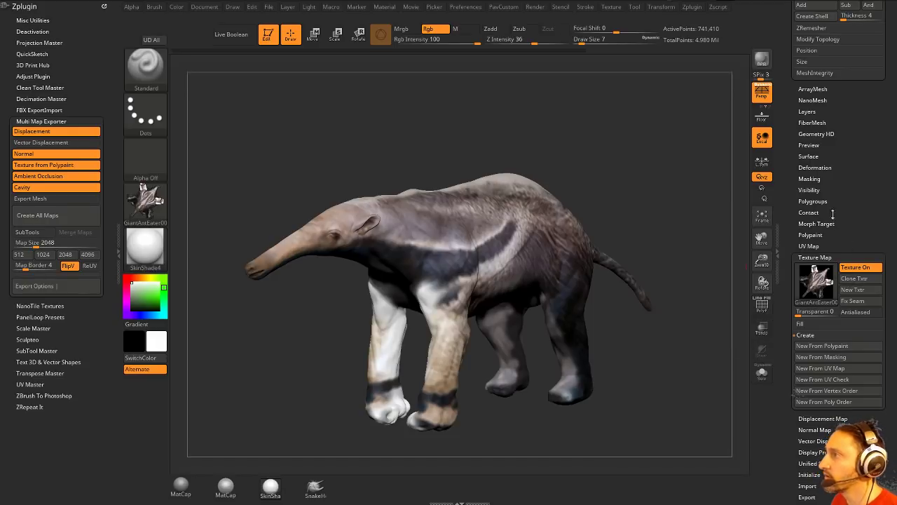
- Try to export the cloned anteater texture as a Photoshop PSD file
{"action": "left_click_drag", "start_coordinate": [791, 170], "coordinate": [791, 486]}
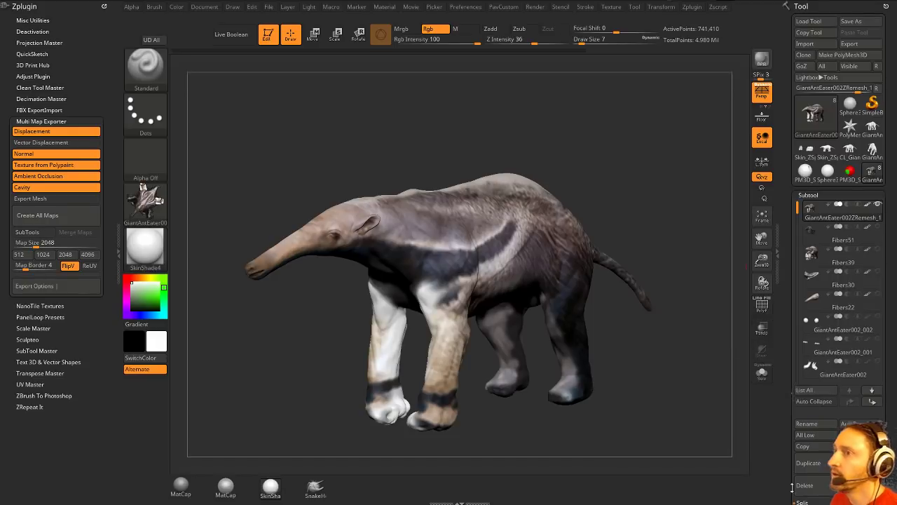
{"action": "left_click", "coordinate": [143, 195]}
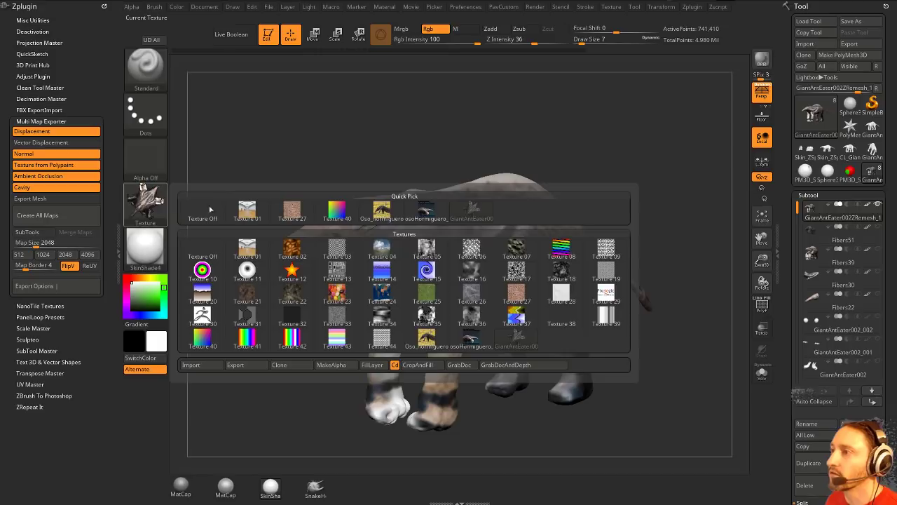
{"action": "left_click", "coordinate": [236, 364]}
{"action": "left_click", "coordinate": [434, 386]}
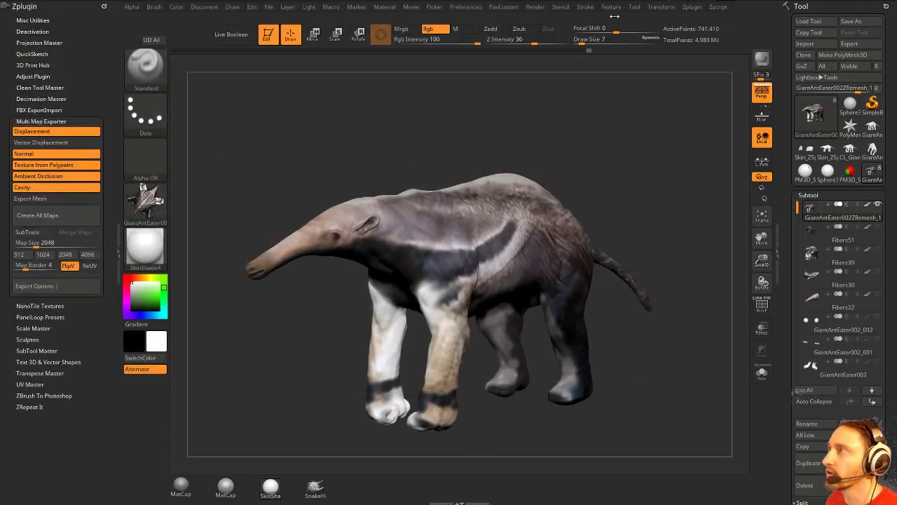
{"action": "left_click", "coordinate": [612, 8]}
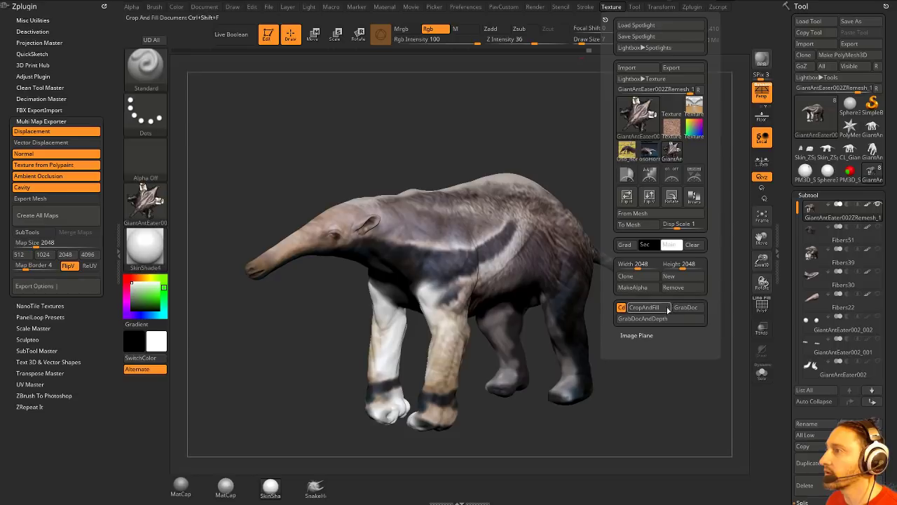
{"action": "left_click", "coordinate": [671, 67]}
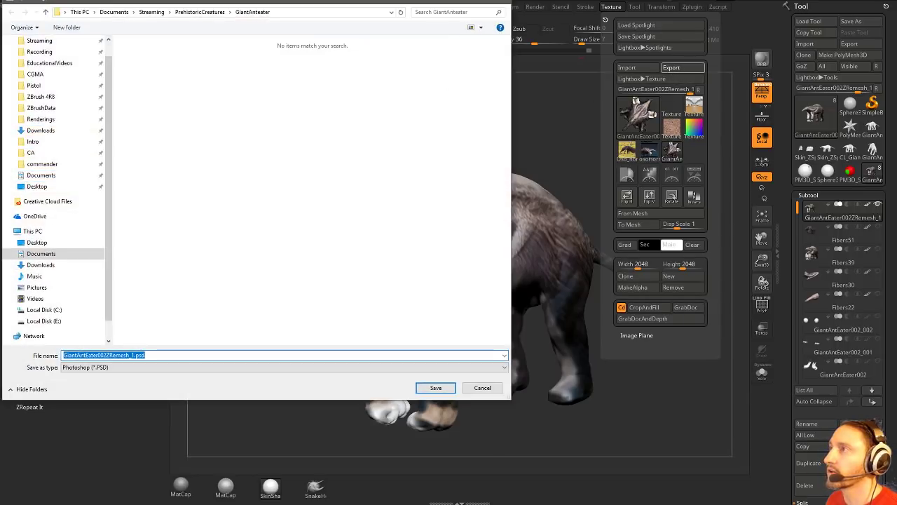
{"action": "left_click", "coordinate": [506, 2]}
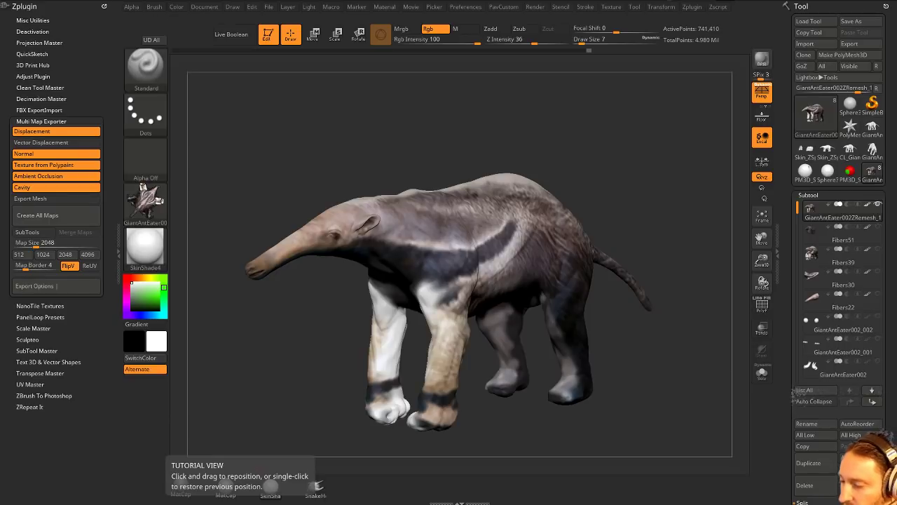
- Switch to the web browser, search for "zbrush for illustrators" in a new tab, and open the ZBrush for Illustrators site
{"action": "left_click_drag", "start_coordinate": [896, 186], "coordinate": [292, 68]}
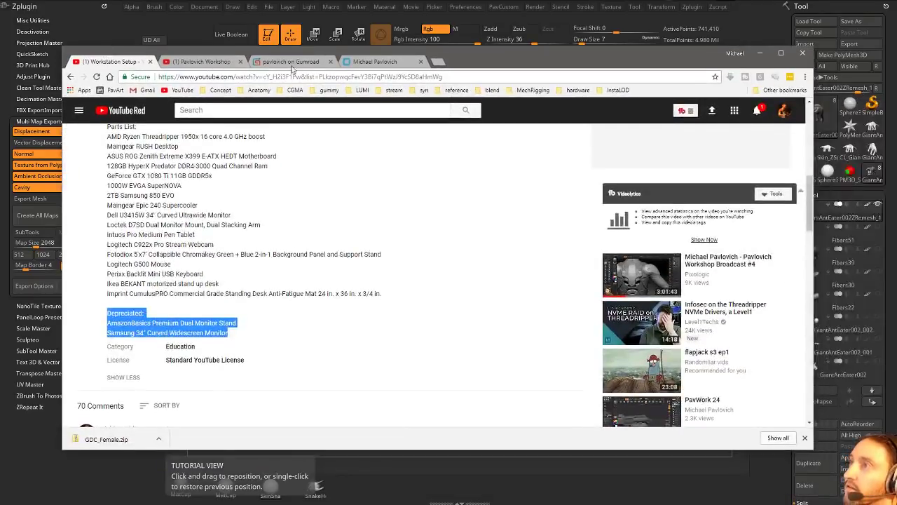
{"action": "left_click", "coordinate": [437, 63]}
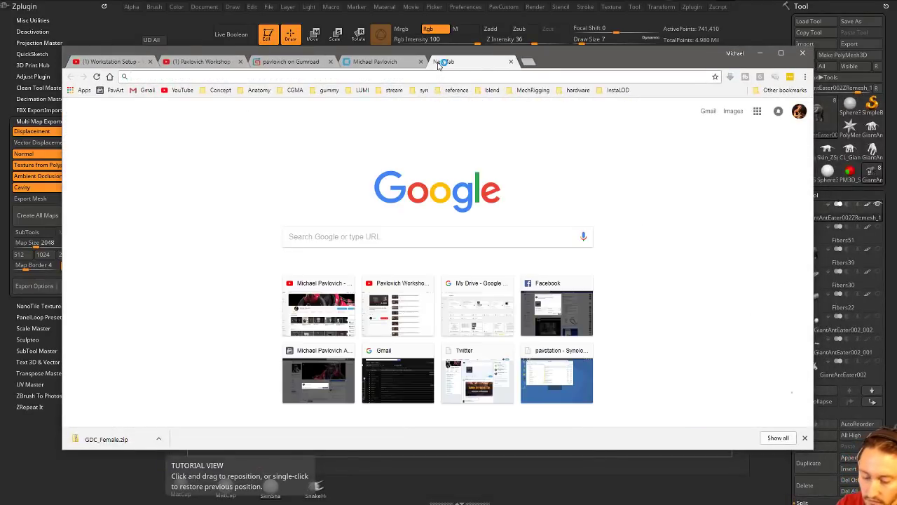
{"action": "type", "text": "zbrush fo"}
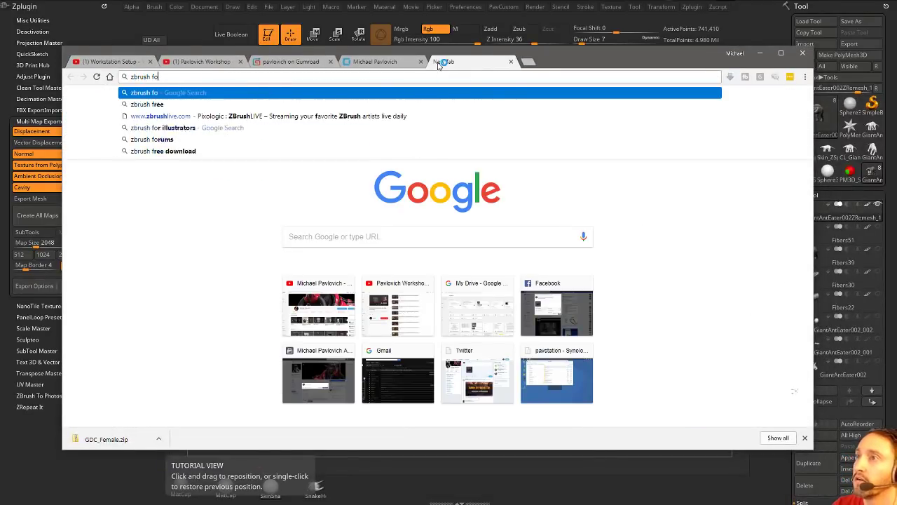
{"action": "type", "text": "r illustrators"}
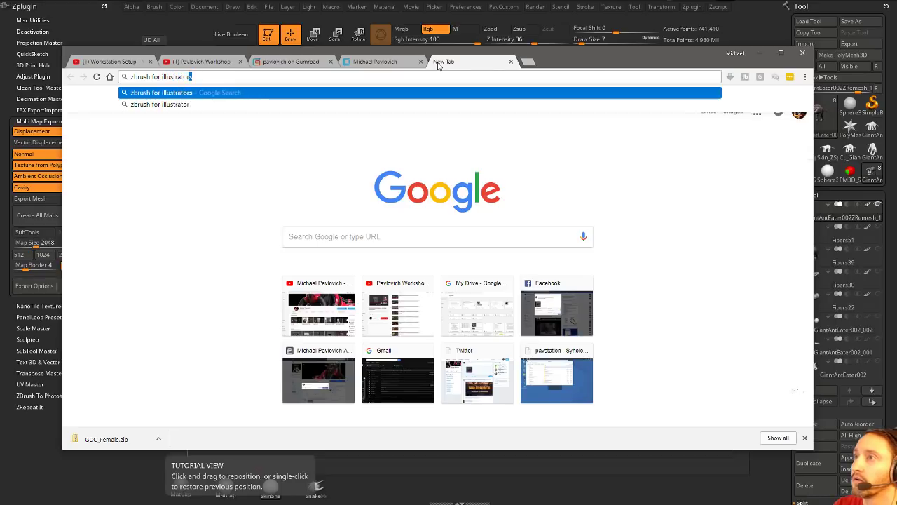
{"action": "key", "text": "Return"}
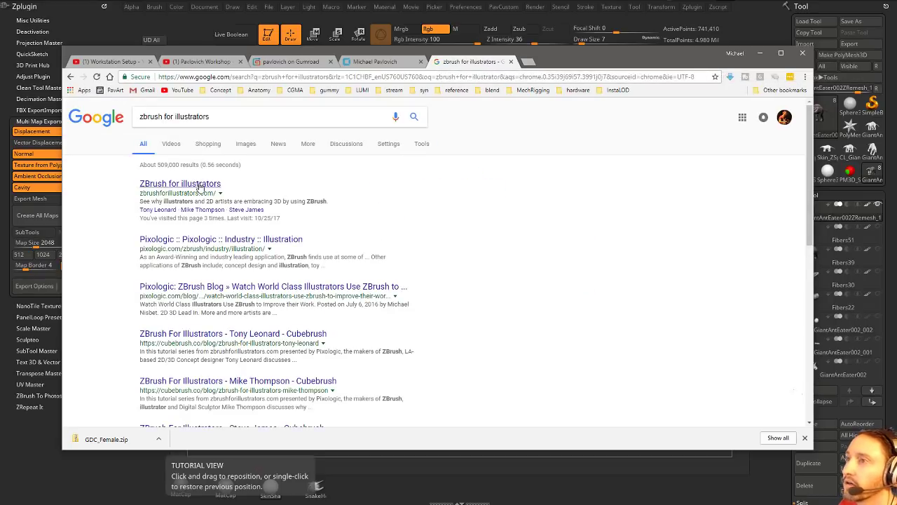
{"action": "left_click", "coordinate": [202, 185]}
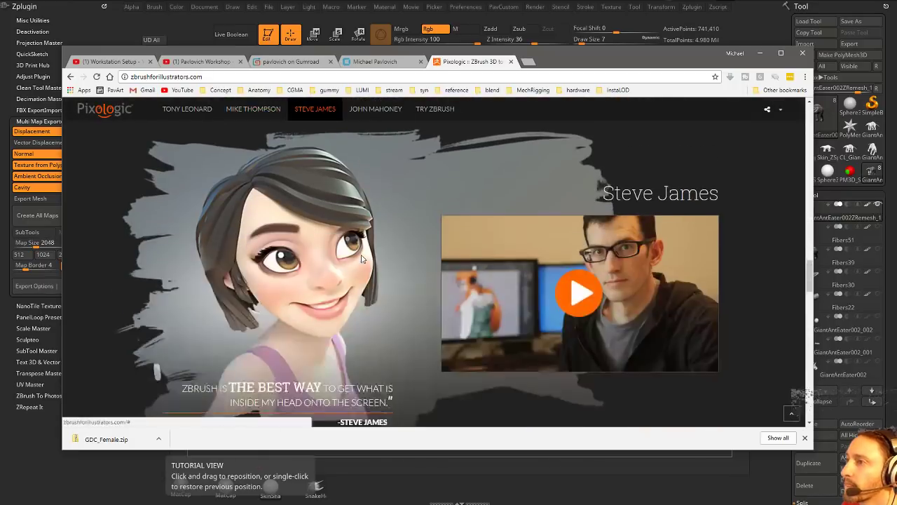
- Open the ZBrush 3D to 2D artist video on the page, close that page, and return to ZBrush
{"action": "left_click", "coordinate": [576, 254]}
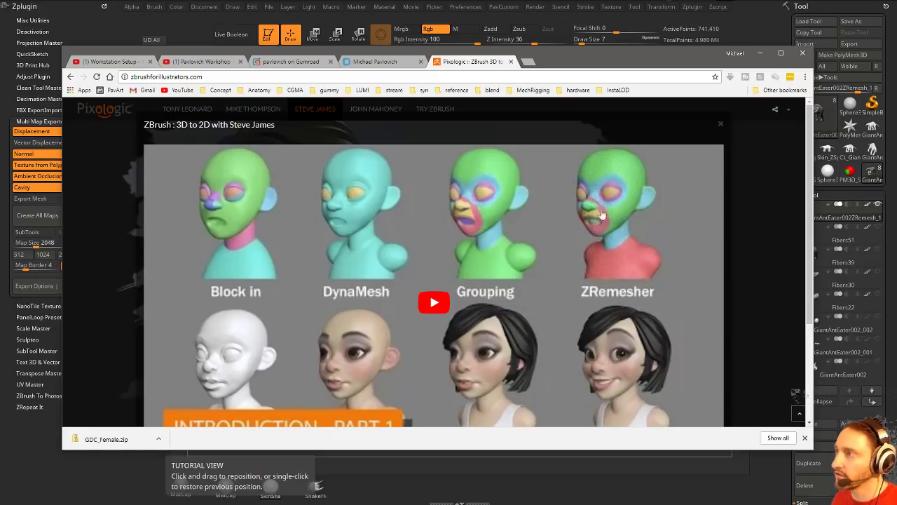
{"action": "left_click", "coordinate": [511, 62]}
{"action": "key", "text": "alt+Tab"}
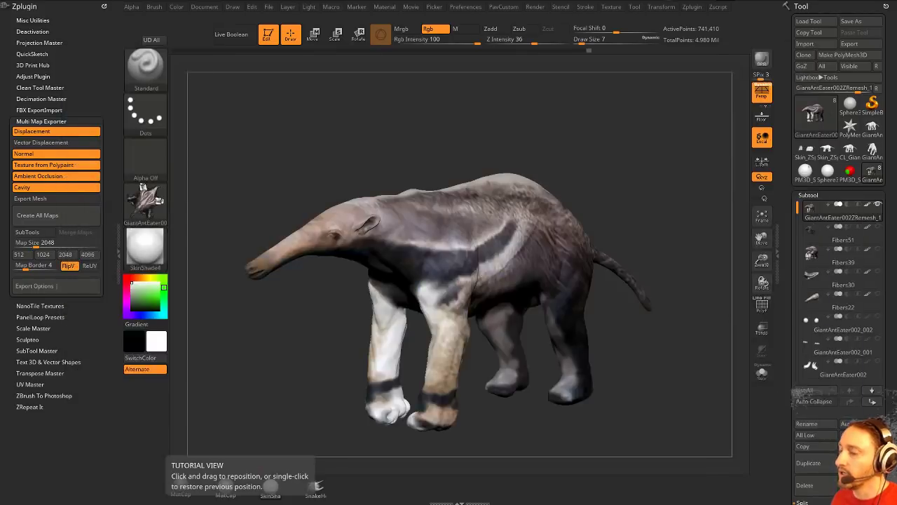
{"action": "left_click_drag", "start_coordinate": [517, 166], "coordinate": [435, 224]}
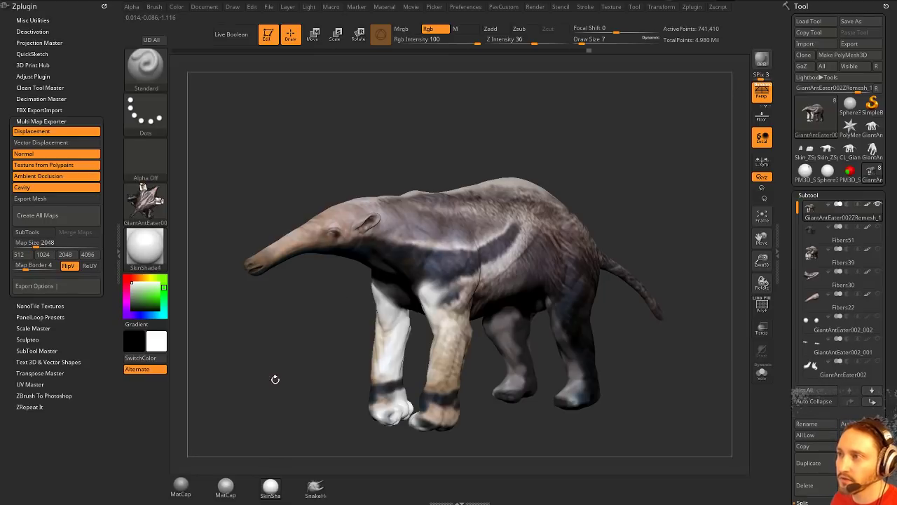
{"action": "mouse_move", "coordinate": [181, 486]}
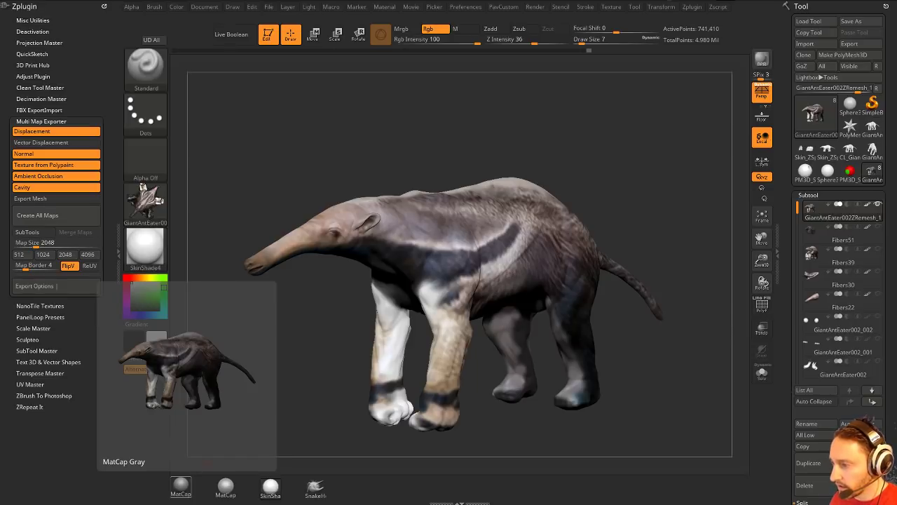
- In the browser, open the Vimeo video "Going from High Resolution to Game Ready in Houdini", pause it, and return to ZBrush
{"action": "left_click_drag", "start_coordinate": [596, 503], "coordinate": [597, 46]}
{"action": "scroll", "coordinate": [270, 315], "scroll_direction": "down", "scroll_amount": 1}
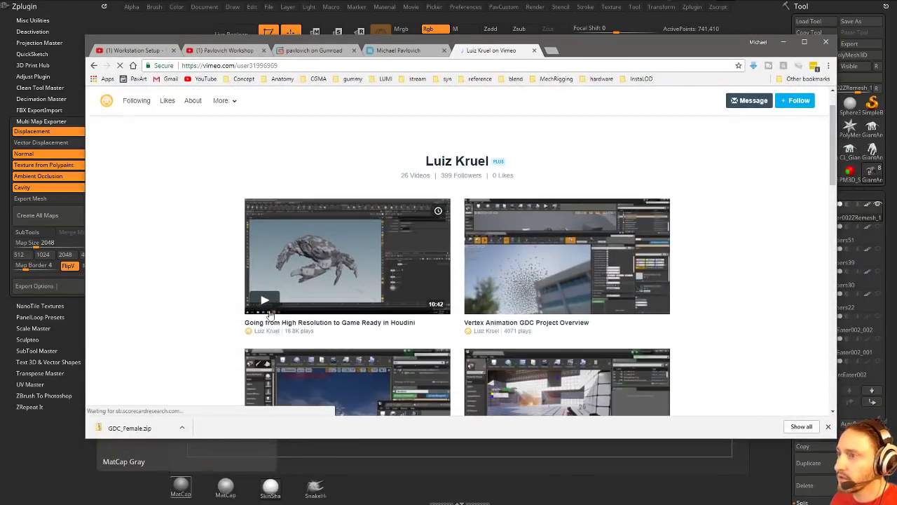
{"action": "left_click", "coordinate": [342, 323]}
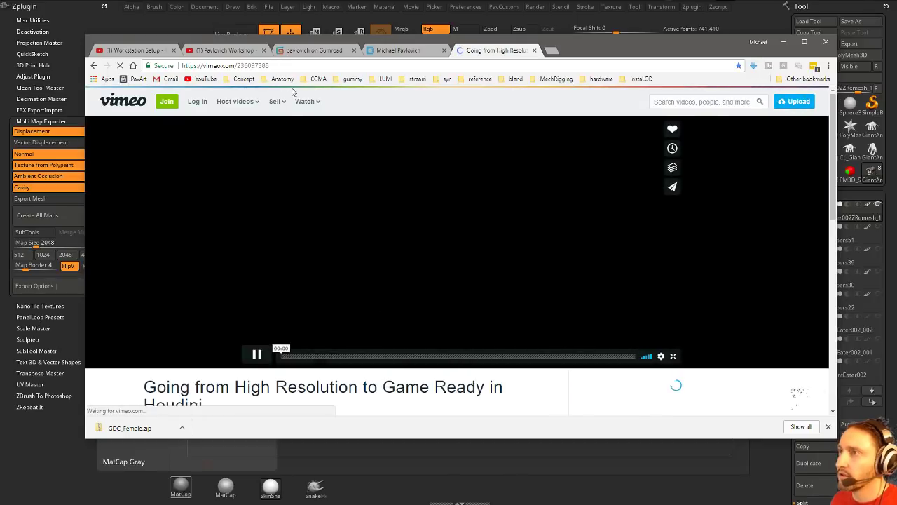
{"action": "left_click", "coordinate": [302, 65]}
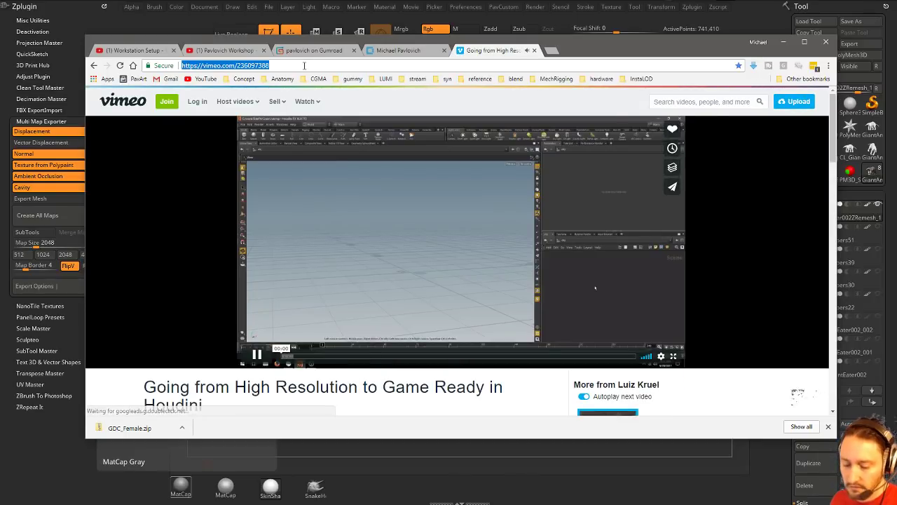
{"action": "left_click", "coordinate": [256, 356]}
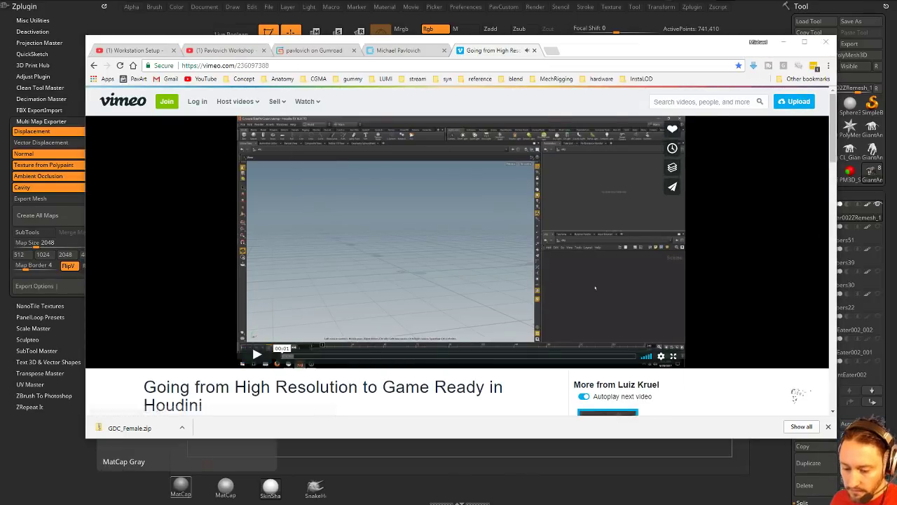
{"action": "left_click", "coordinate": [600, 50]}
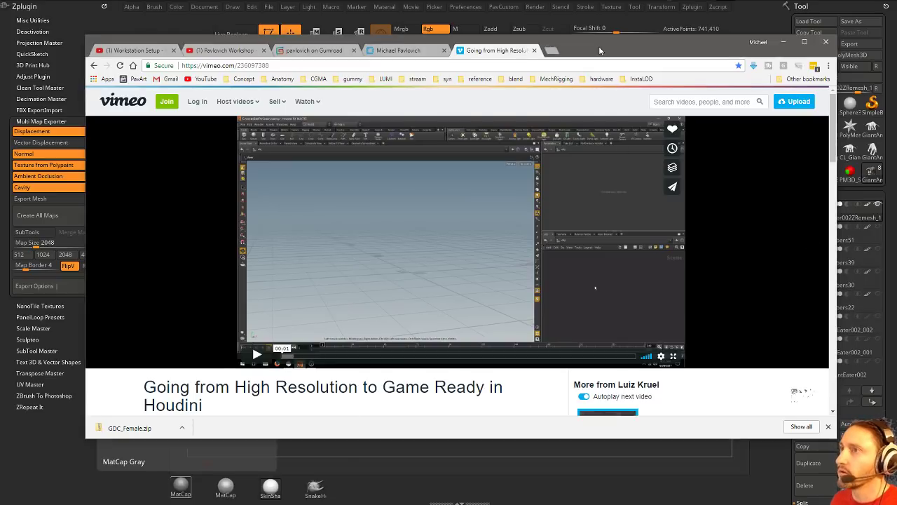
{"action": "left_click_drag", "start_coordinate": [600, 51], "coordinate": [600, 504]}
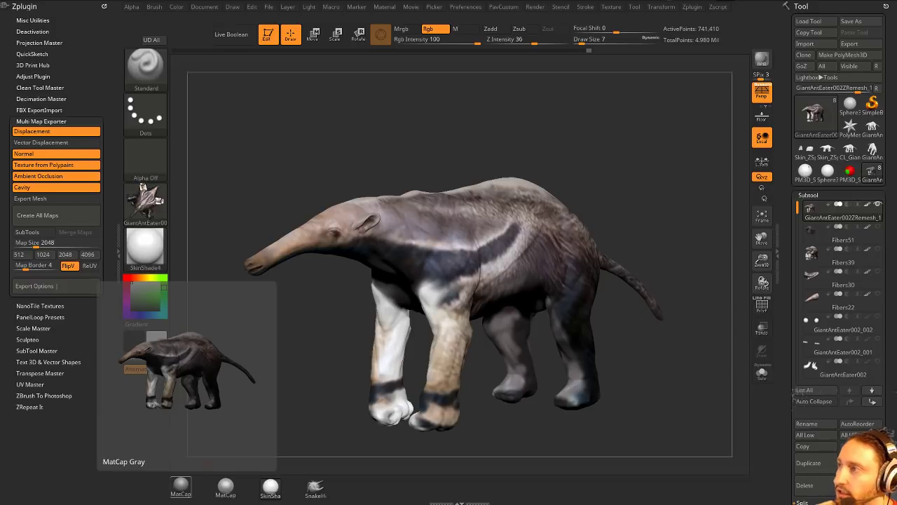
- Switch from the anteater to the red sphere with the green painted spot and frame it in the canvas
{"action": "left_click_drag", "start_coordinate": [626, 110], "coordinate": [623, 112]}
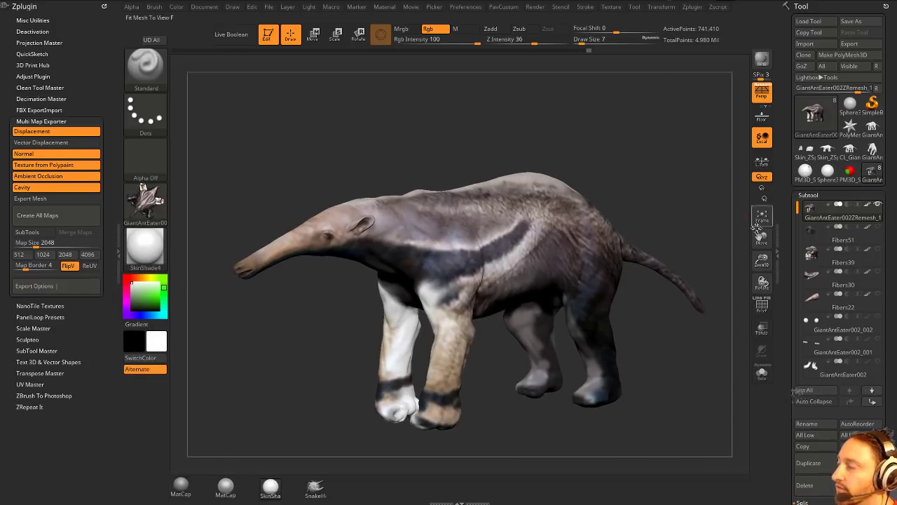
{"action": "left_click", "coordinate": [849, 170]}
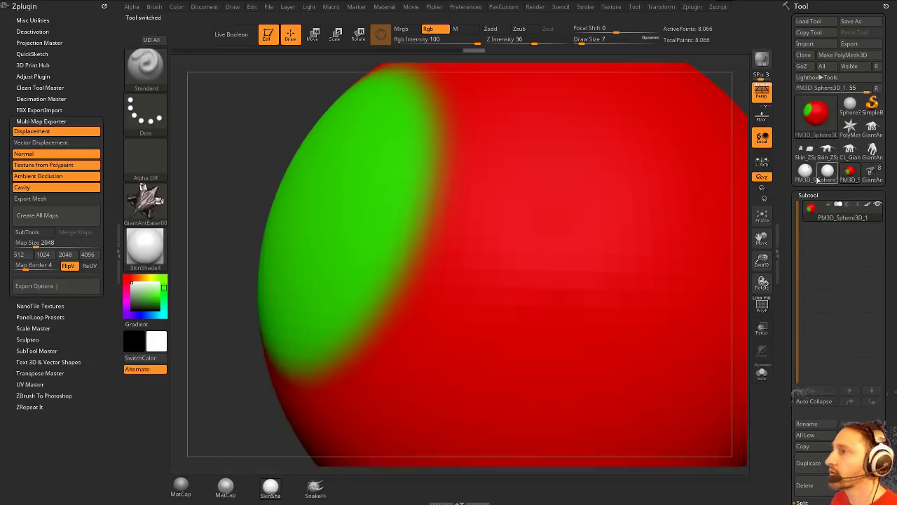
{"action": "key", "text": "f"}
{"action": "left_click_drag", "start_coordinate": [626, 126], "coordinate": [704, 182], "text": "alt"}
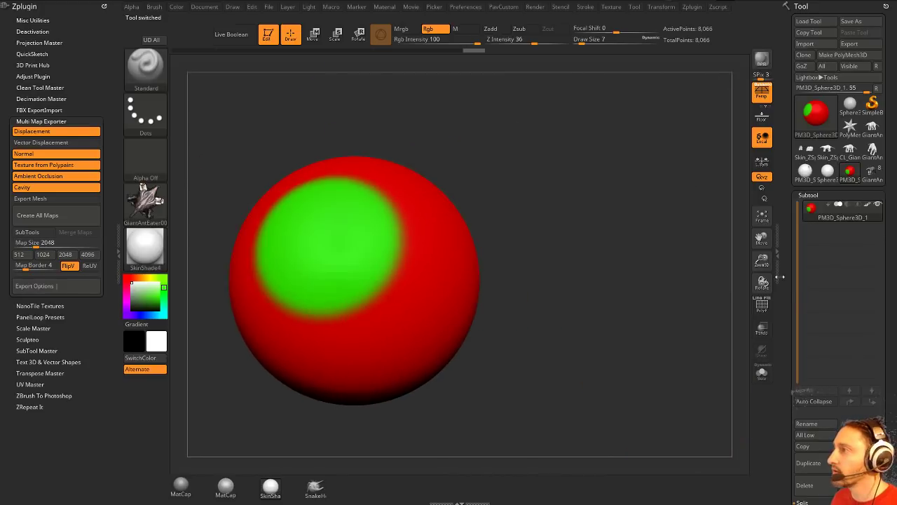
- Turn on the FiberMesh preview for the painted sphere and set Max Fibers to about 4.7
{"action": "left_click_drag", "start_coordinate": [785, 288], "coordinate": [789, 123]}
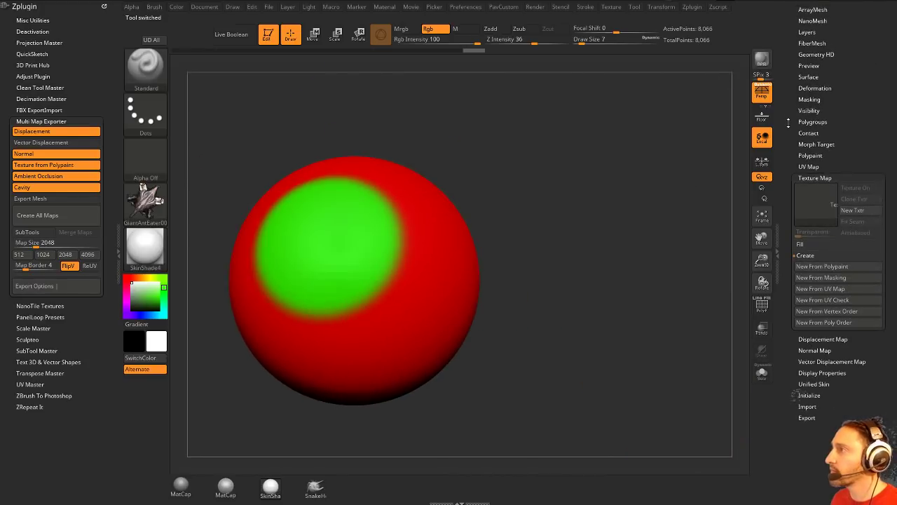
{"action": "left_click", "coordinate": [801, 179]}
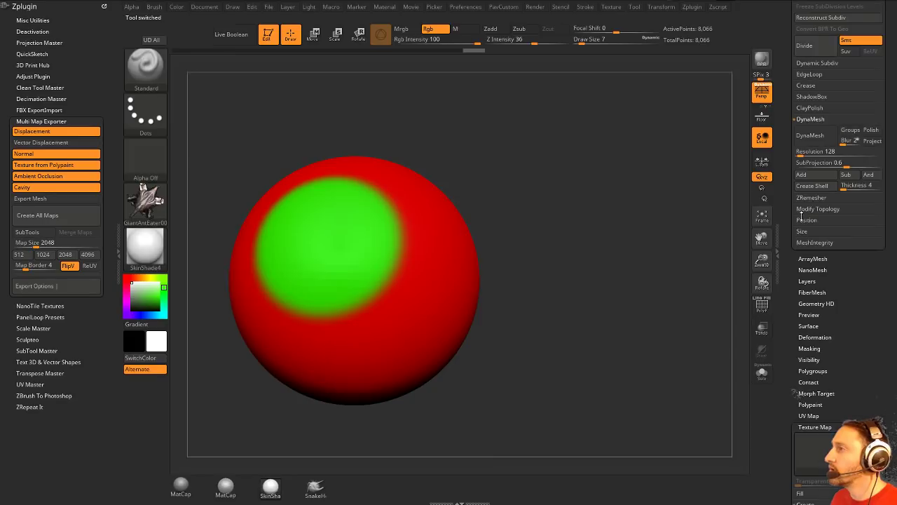
{"action": "left_click", "coordinate": [810, 293]}
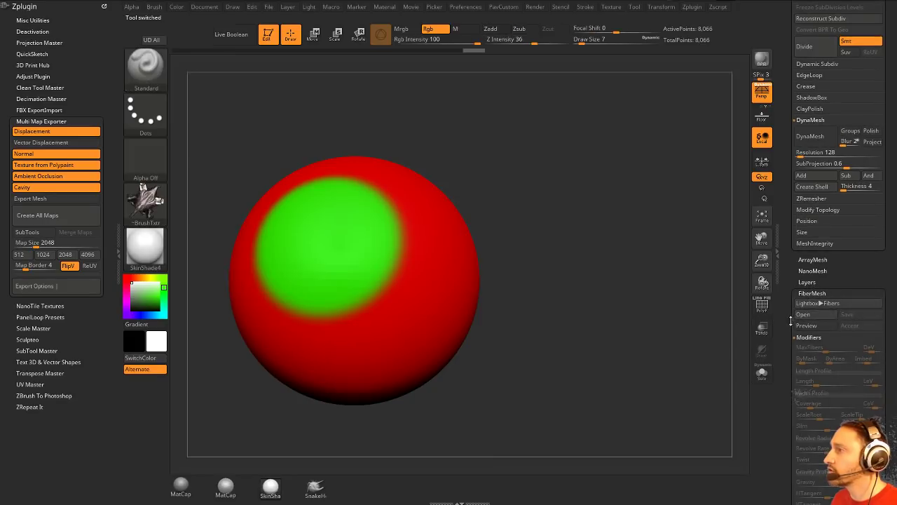
{"action": "scroll", "coordinate": [813, 308], "scroll_direction": "down", "scroll_amount": 3}
{"action": "left_click", "coordinate": [806, 236]}
{"action": "left_click_drag", "start_coordinate": [630, 215], "coordinate": [704, 184]}
{"action": "left_click_drag", "start_coordinate": [819, 261], "coordinate": [813, 261]}
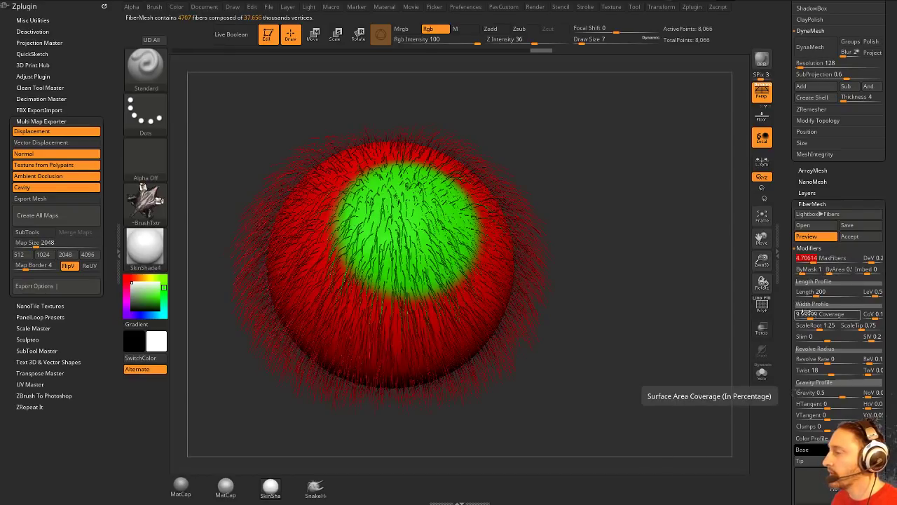
- Set the FiberMesh Coverage to 5000 to widen the fibers
{"action": "scroll", "coordinate": [799, 301], "scroll_direction": "down", "scroll_amount": 5}
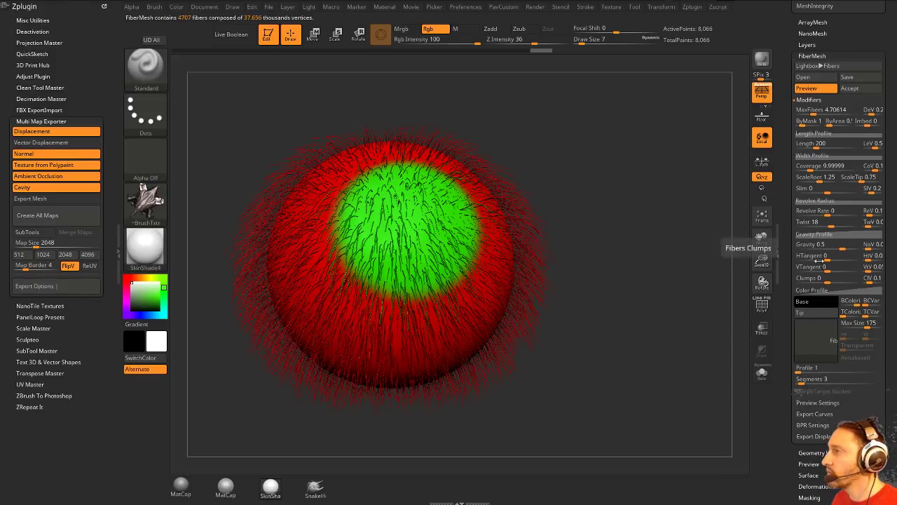
{"action": "type", "text": "5000"}
{"action": "key", "text": "Return"}
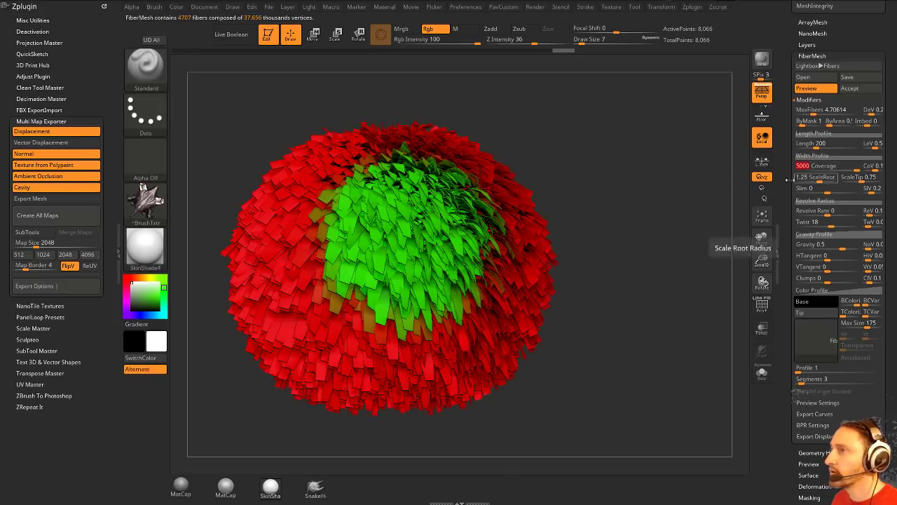
{"action": "left_click_drag", "start_coordinate": [694, 198], "coordinate": [630, 222]}
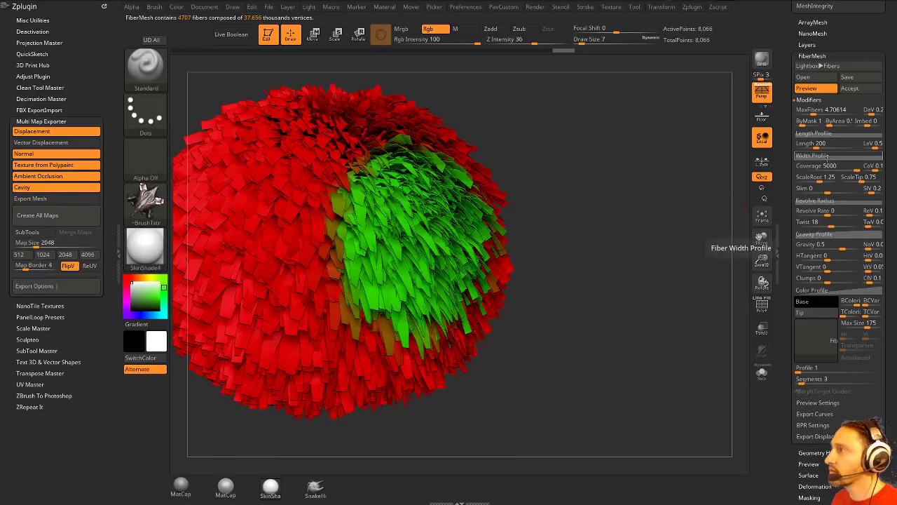
- Reduce the FiberMesh Max Fibers to about 0.52
{"action": "left_click", "coordinate": [807, 111]}
{"action": "key", "text": "Return"}
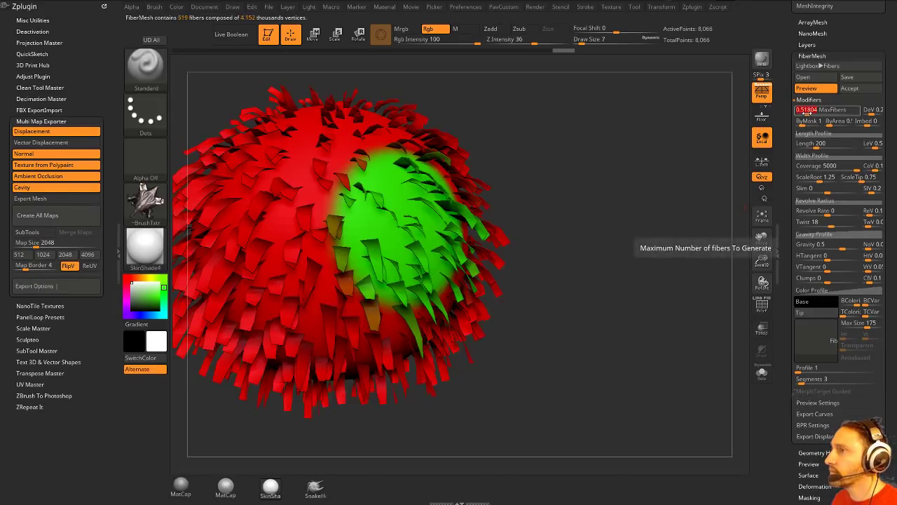
{"action": "left_click", "coordinate": [796, 144]}
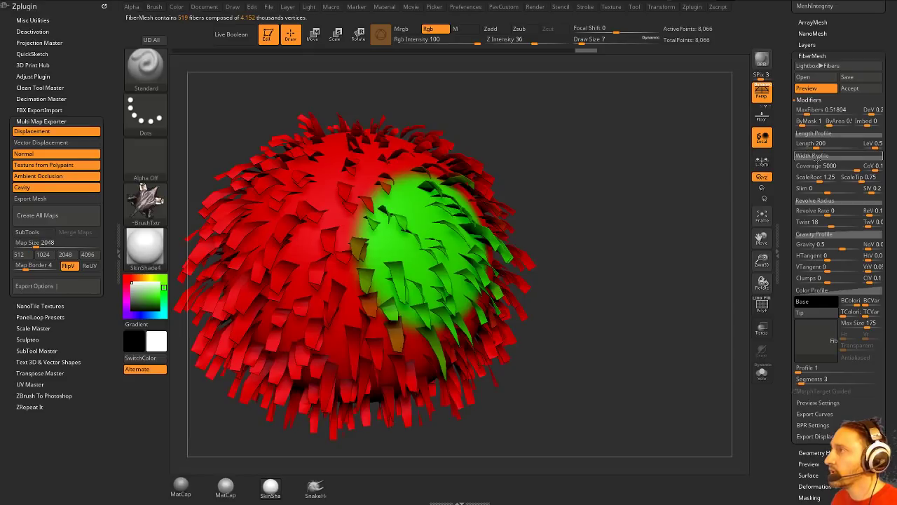
{"action": "key", "text": "Return"}
- Raise both ends of the fiber Width Profile curve to the maximum
{"action": "left_click", "coordinate": [799, 156]}
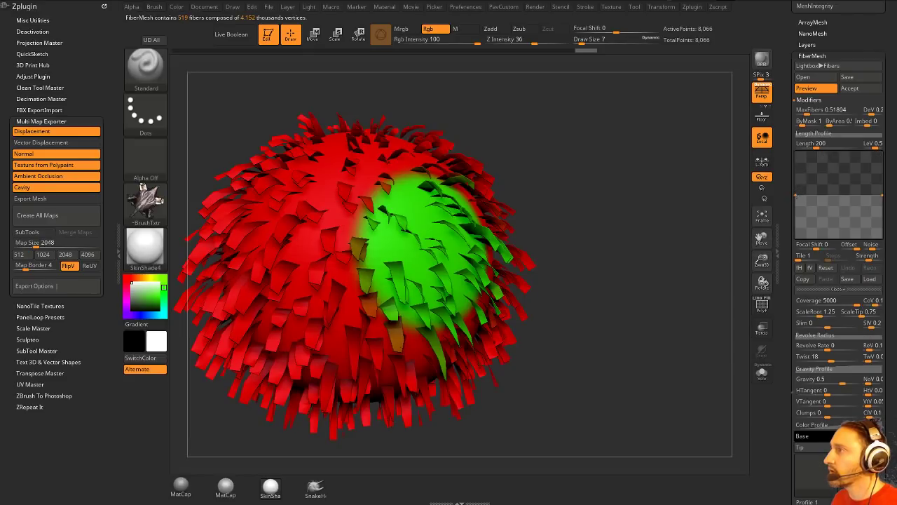
{"action": "left_click_drag", "start_coordinate": [796, 196], "coordinate": [795, 149]}
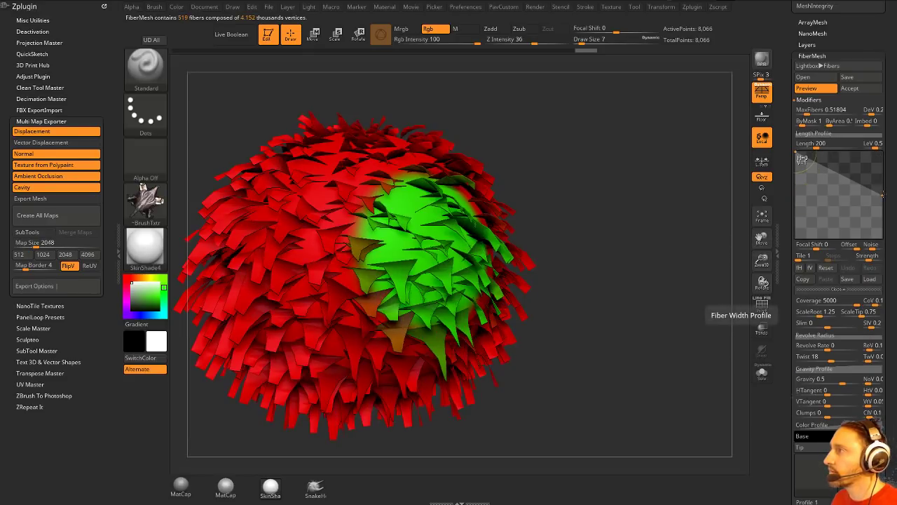
{"action": "left_click_drag", "start_coordinate": [883, 195], "coordinate": [884, 148]}
{"action": "left_click_drag", "start_coordinate": [671, 198], "coordinate": [681, 226]}
- Lengthen the fibers on the sphere to a Length of about 806
{"action": "left_click", "coordinate": [824, 144]}
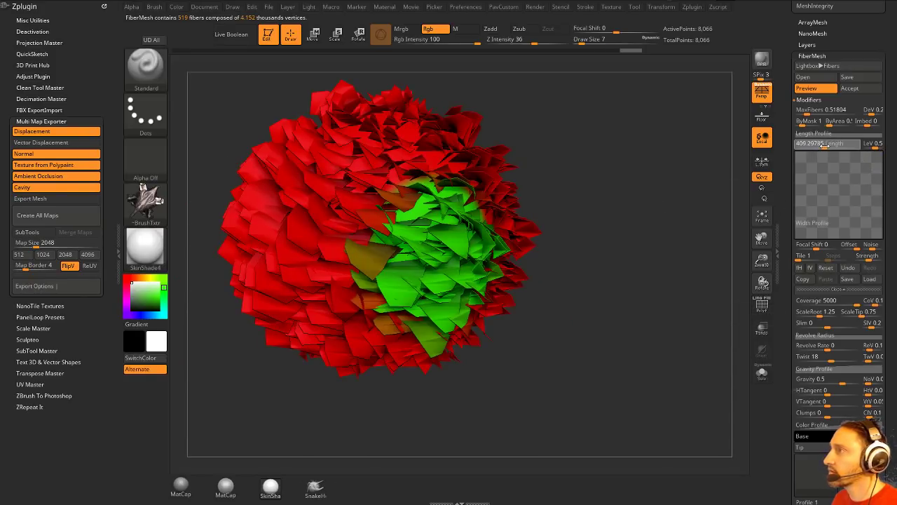
{"action": "left_click_drag", "start_coordinate": [628, 178], "coordinate": [625, 257]}
{"action": "left_click_drag", "start_coordinate": [626, 258], "coordinate": [651, 296]}
{"action": "left_click_drag", "start_coordinate": [688, 354], "coordinate": [665, 301]}
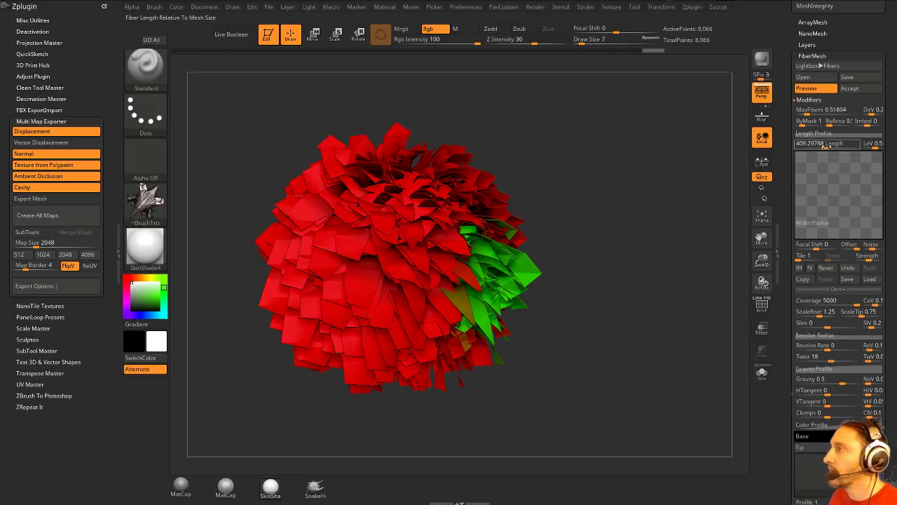
{"action": "left_click_drag", "start_coordinate": [824, 147], "coordinate": [835, 147]}
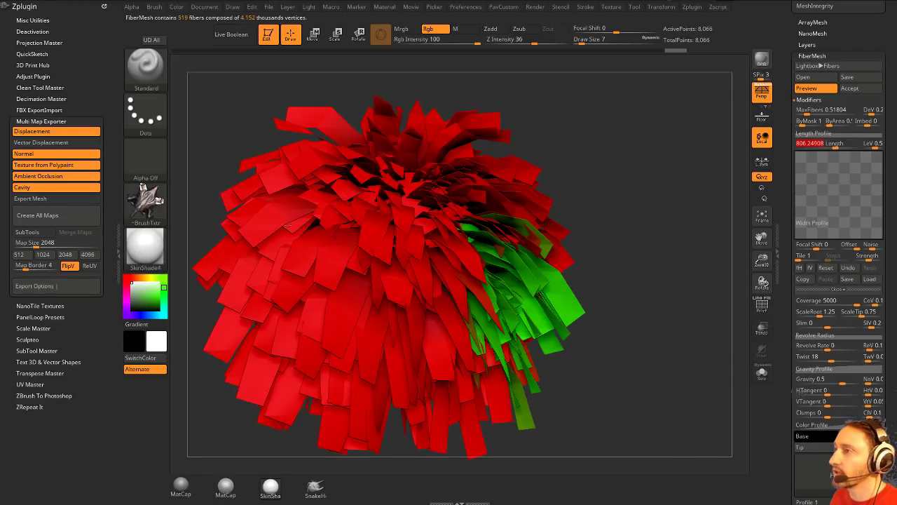
- Apply the star texture, Texture 12, to the previewed fibers without auto-resizing it
{"action": "scroll", "coordinate": [820, 281], "scroll_direction": "down", "scroll_amount": 5}
{"action": "left_click", "coordinate": [819, 232]}
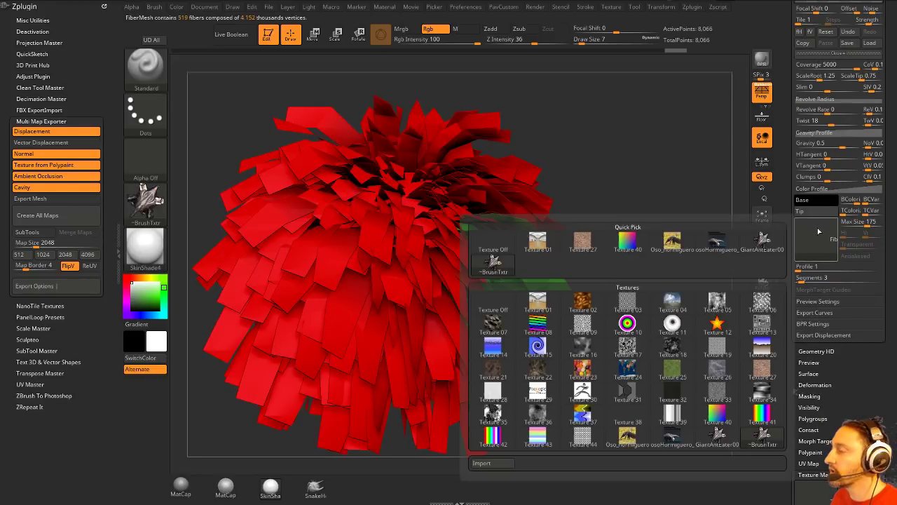
{"action": "left_click", "coordinate": [716, 326]}
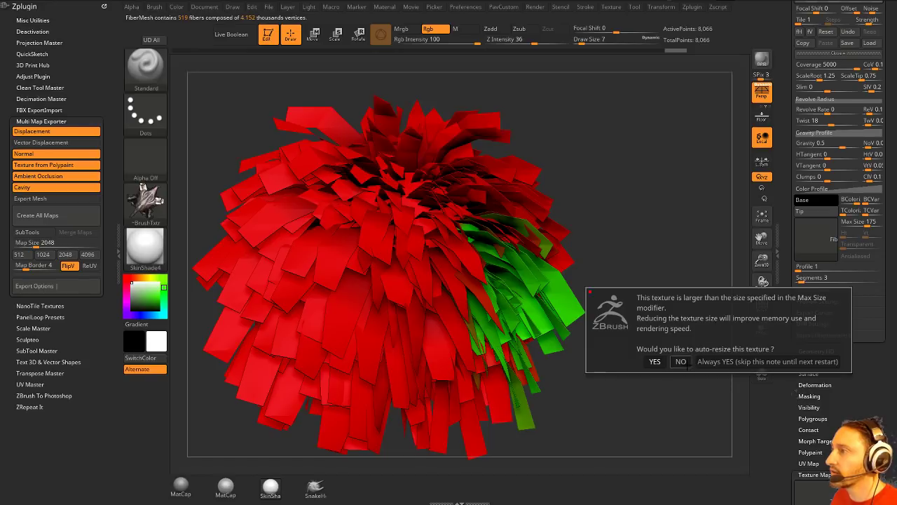
{"action": "left_click", "coordinate": [670, 363]}
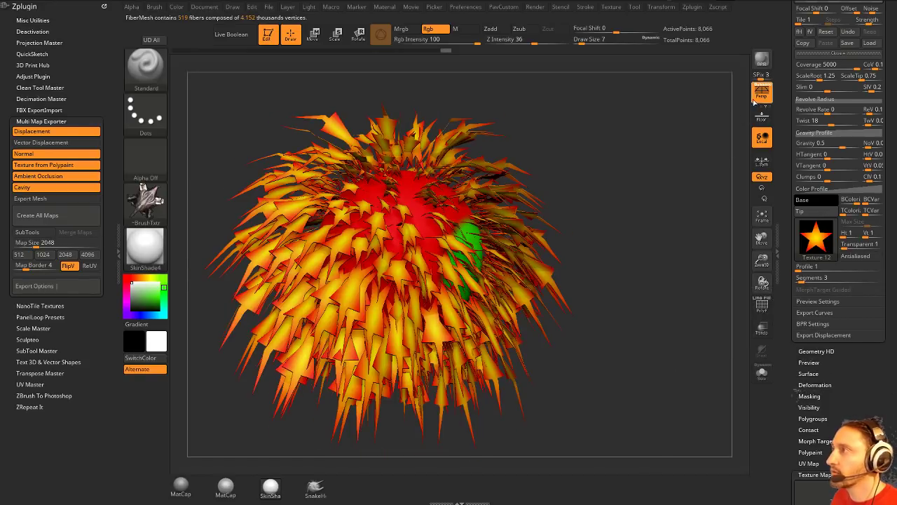
- Render the star-textured fibers with BPR and inspect the sphere from several angles
{"action": "left_click", "coordinate": [762, 60]}
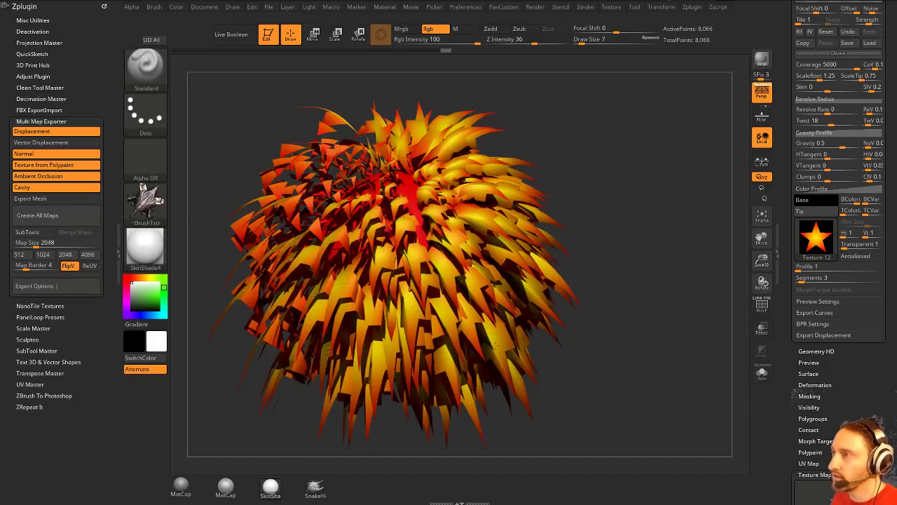
{"action": "left_click", "coordinate": [667, 151]}
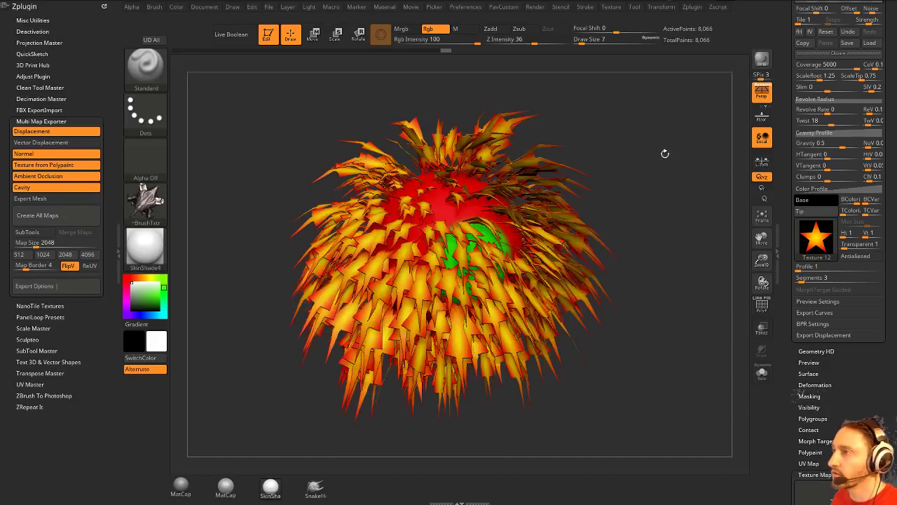
{"action": "left_click_drag", "start_coordinate": [664, 154], "coordinate": [686, 135]}
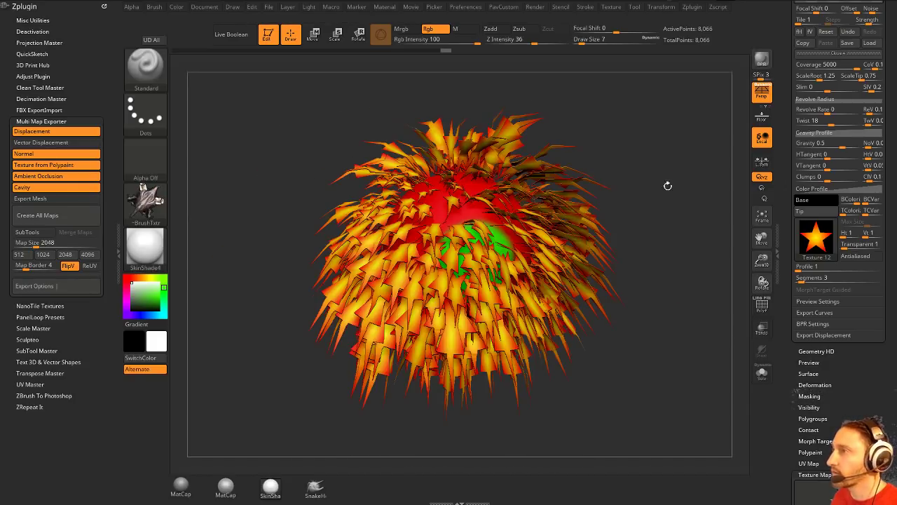
{"action": "left_click_drag", "start_coordinate": [667, 185], "coordinate": [621, 214]}
- Accept the previewed fibers as a new subtool and turn off that subtool's texture map
{"action": "scroll", "coordinate": [788, 246], "scroll_direction": "up", "scroll_amount": 5}
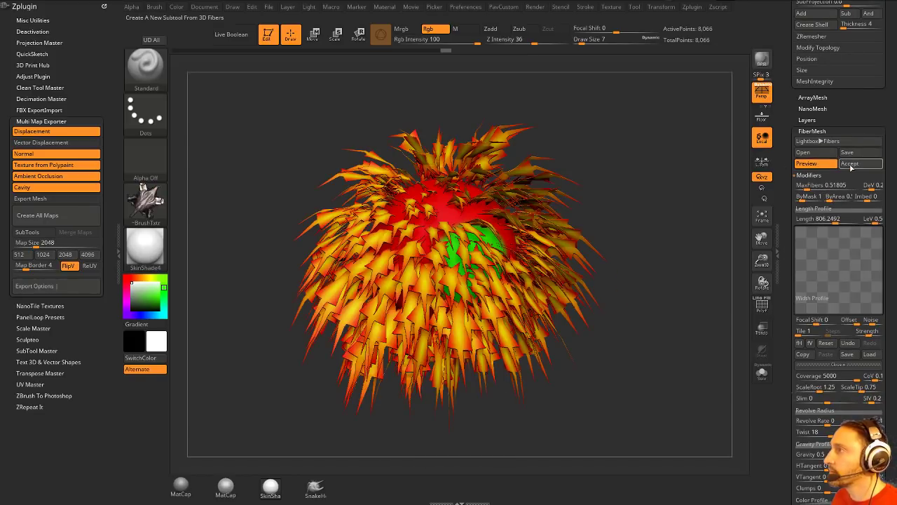
{"action": "left_click", "coordinate": [850, 163]}
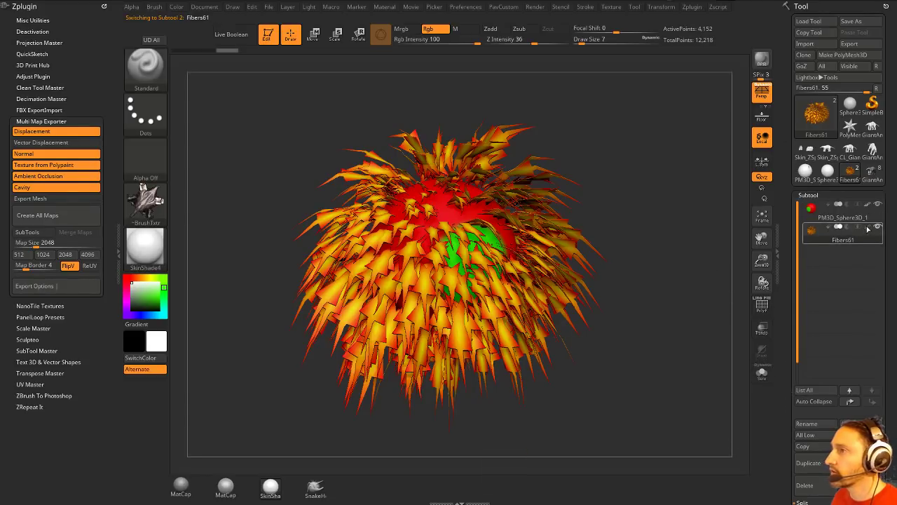
{"action": "scroll", "coordinate": [784, 133], "scroll_direction": "down", "scroll_amount": 10}
{"action": "scroll", "coordinate": [784, 134], "scroll_direction": "down", "scroll_amount": 15}
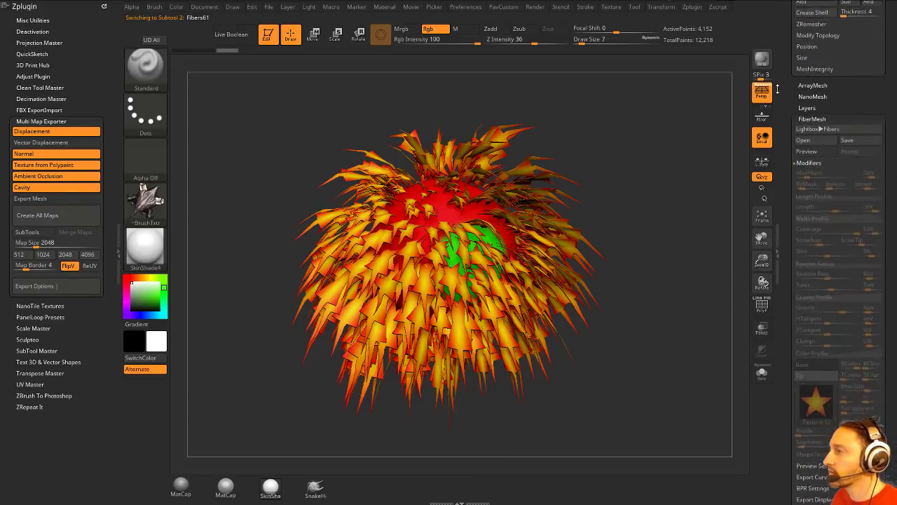
{"action": "left_click_drag", "start_coordinate": [790, 307], "coordinate": [787, 133]}
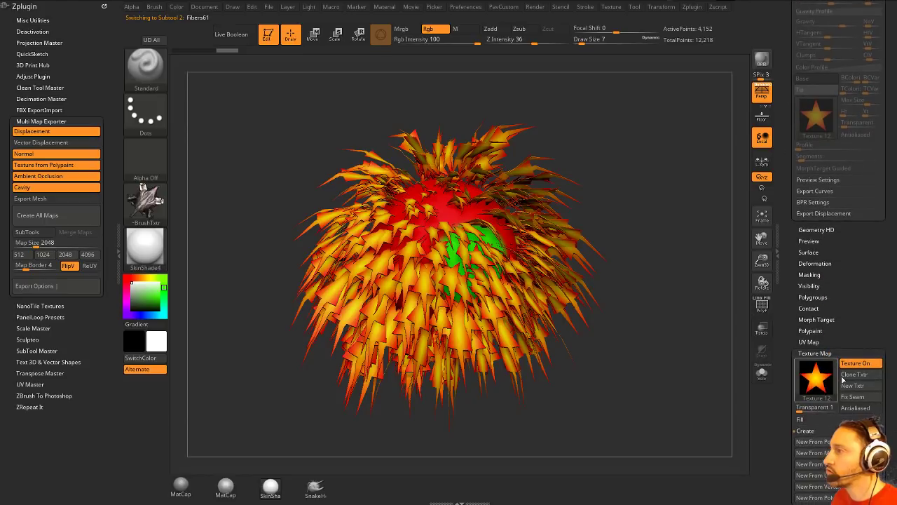
{"action": "left_click", "coordinate": [850, 363]}
- Show the polyframe on the fiber subtool and examine the geometry of the individual cards
{"action": "left_click_drag", "start_coordinate": [668, 297], "coordinate": [635, 317]}
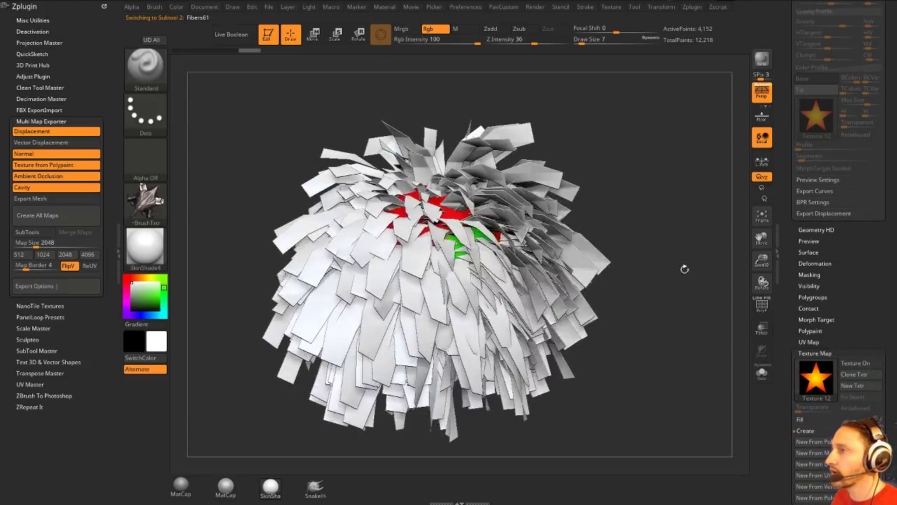
{"action": "left_click_drag", "start_coordinate": [684, 269], "coordinate": [567, 305]}
{"action": "left_click", "coordinate": [763, 306]}
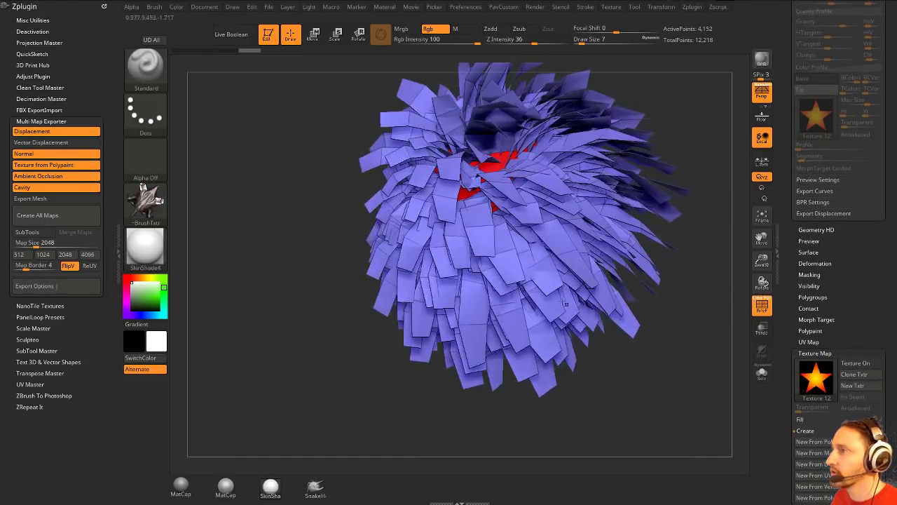
{"action": "key", "text": "f"}
{"action": "key", "text": "f"}
{"action": "left_click_drag", "start_coordinate": [680, 294], "coordinate": [587, 395]}
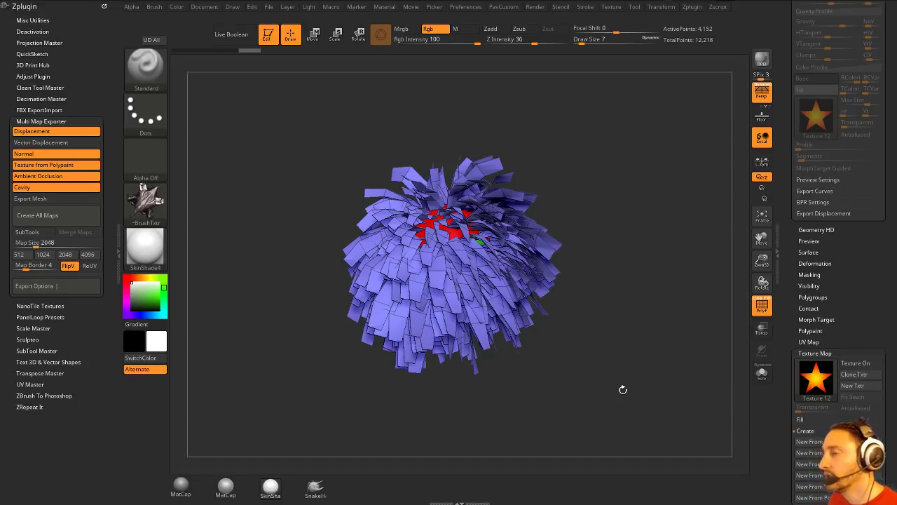
{"action": "left_click_drag", "start_coordinate": [635, 312], "coordinate": [662, 299]}
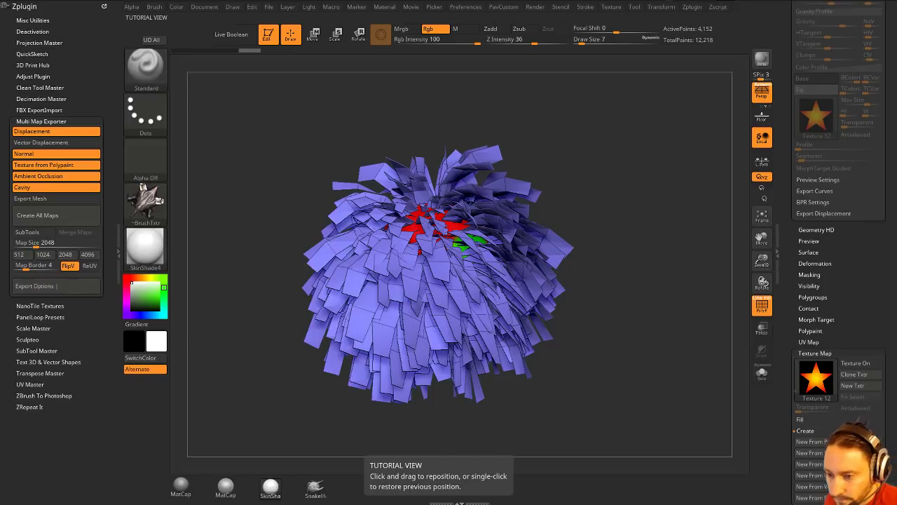
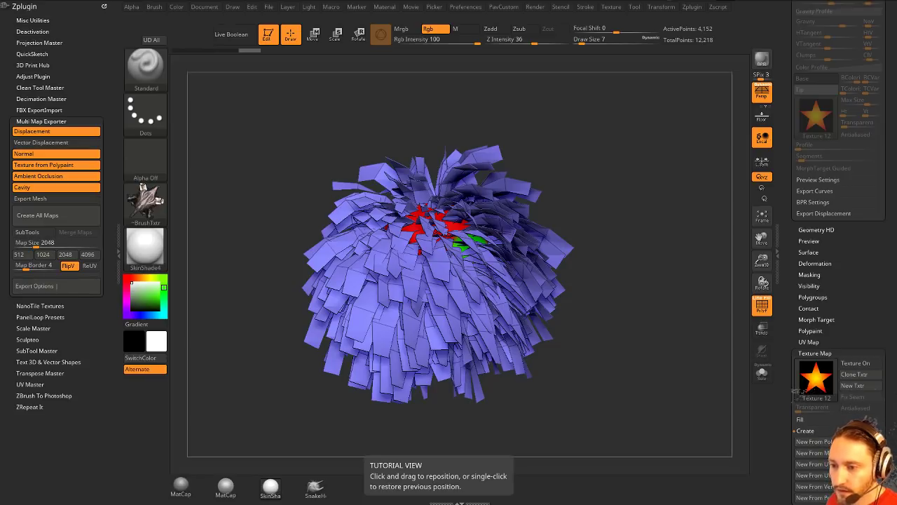
{"action": "key", "text": "ctrl+s"}
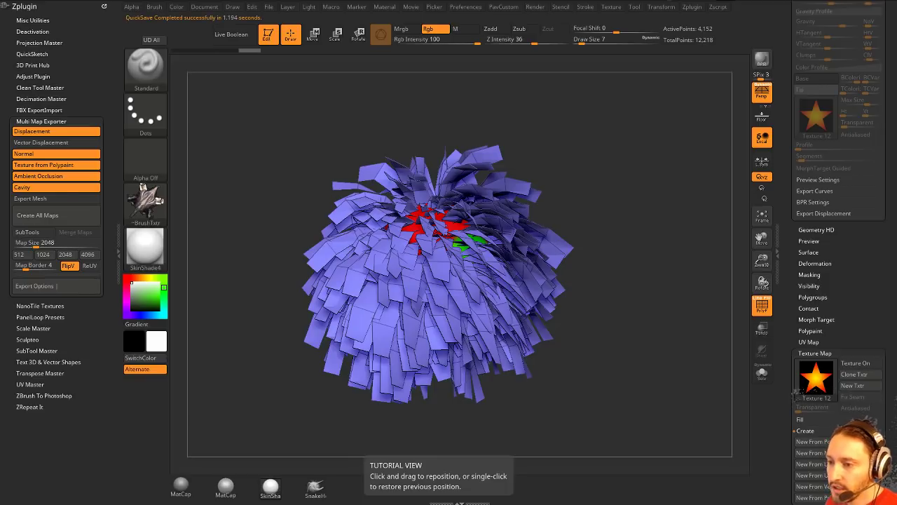
{"action": "key", "text": "shift"}
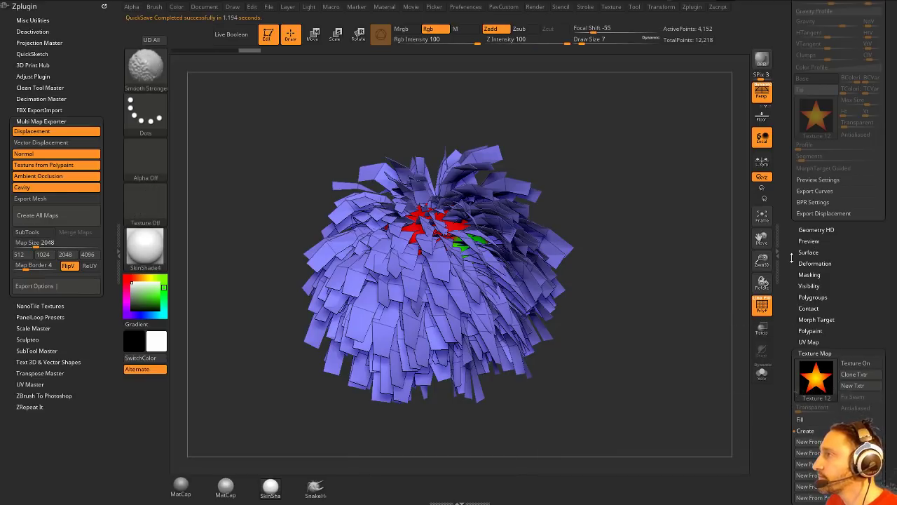
{"action": "left_click_drag", "start_coordinate": [791, 258], "coordinate": [793, 203]}
{"action": "left_click", "coordinate": [808, 290], "text": "shift"}
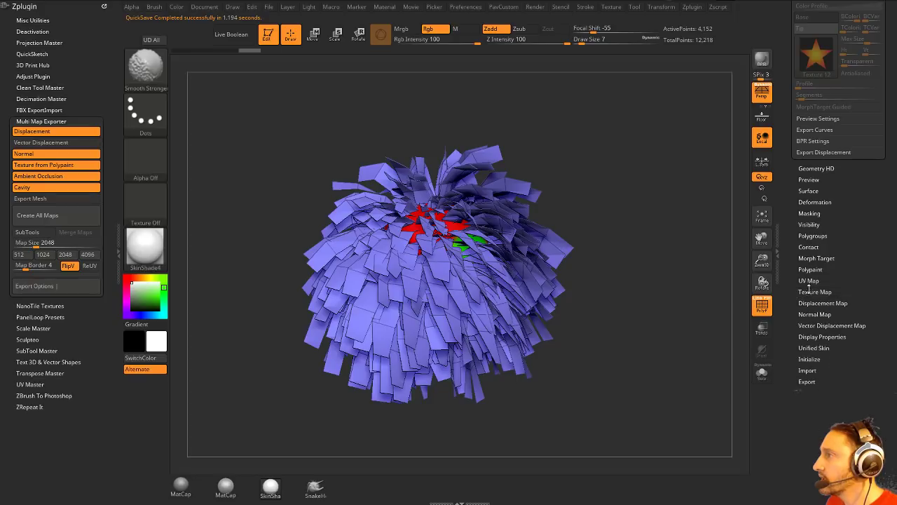
{"action": "left_click_drag", "start_coordinate": [793, 191], "coordinate": [792, 288]}
{"action": "left_click", "coordinate": [811, 165]}
{"action": "left_click", "coordinate": [807, 154]}
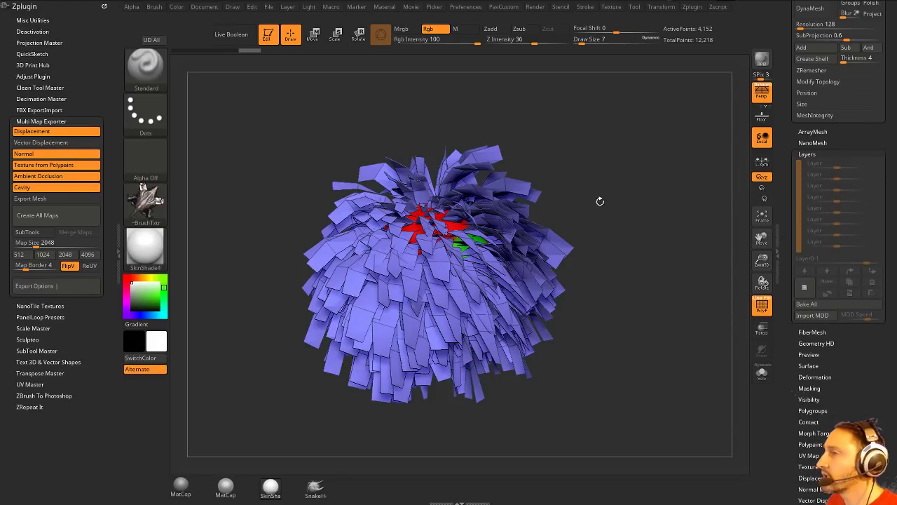
- Switch to the eight-subtool giant anteater tool, clone its body mesh and make the clone the active tool
{"action": "left_click_drag", "start_coordinate": [786, 175], "coordinate": [804, 368]}
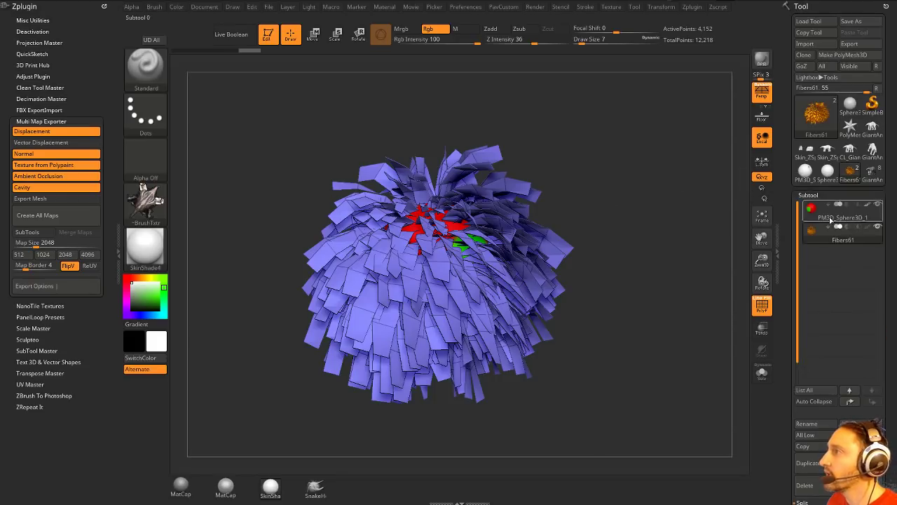
{"action": "left_click", "coordinate": [872, 170]}
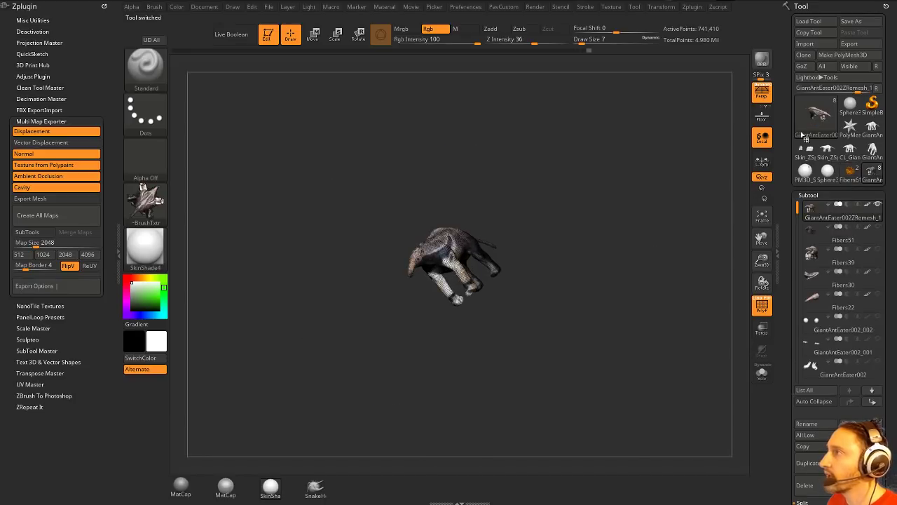
{"action": "left_click", "coordinate": [803, 54]}
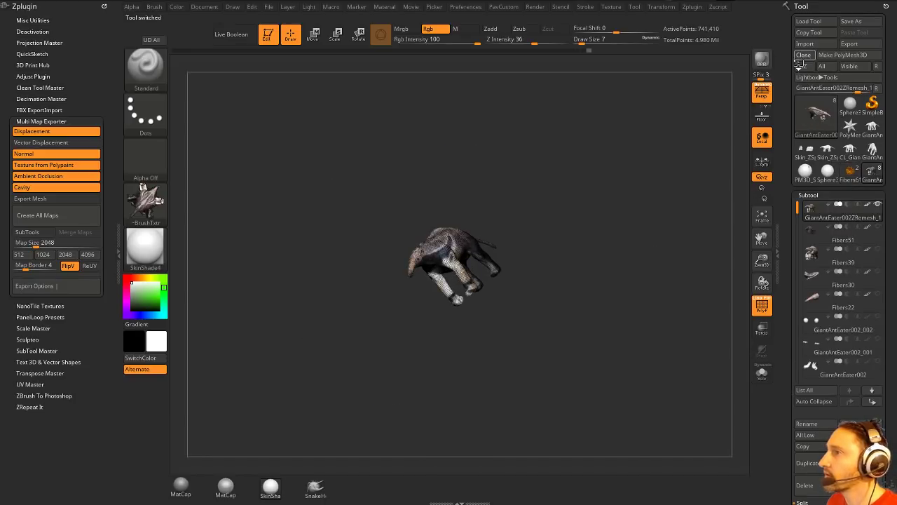
{"action": "left_click", "coordinate": [871, 170]}
- Frame the cloned anteater from its side and hide the polyframe
{"action": "key", "text": "f"}
{"action": "left_click_drag", "start_coordinate": [664, 208], "coordinate": [671, 242], "text": "shift"}
{"action": "left_click_drag", "start_coordinate": [671, 241], "coordinate": [710, 246], "text": "alt"}
{"action": "key", "text": "shift+f"}
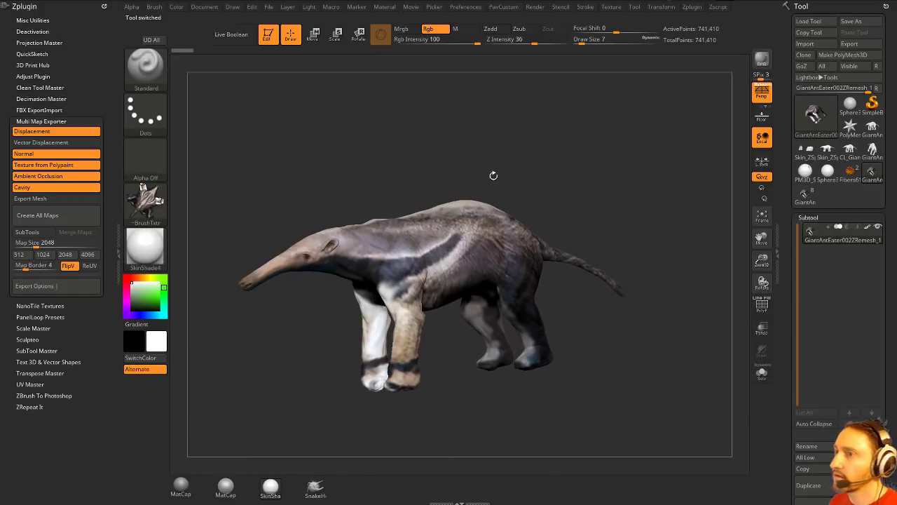
{"action": "left_click_drag", "start_coordinate": [513, 188], "coordinate": [521, 197]}
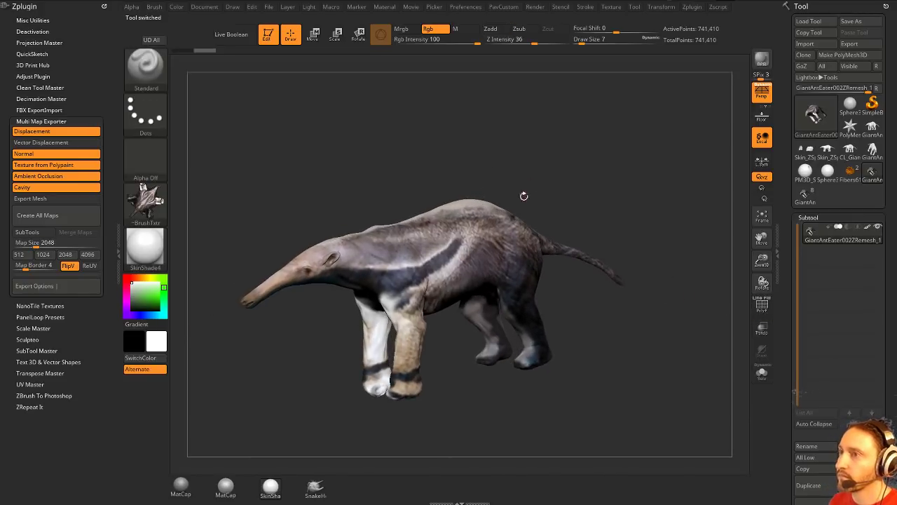
- Turn off the texture map on the cloned anteater so the plain white sculpt is displayed
{"action": "left_click_drag", "start_coordinate": [790, 280], "coordinate": [784, 114]}
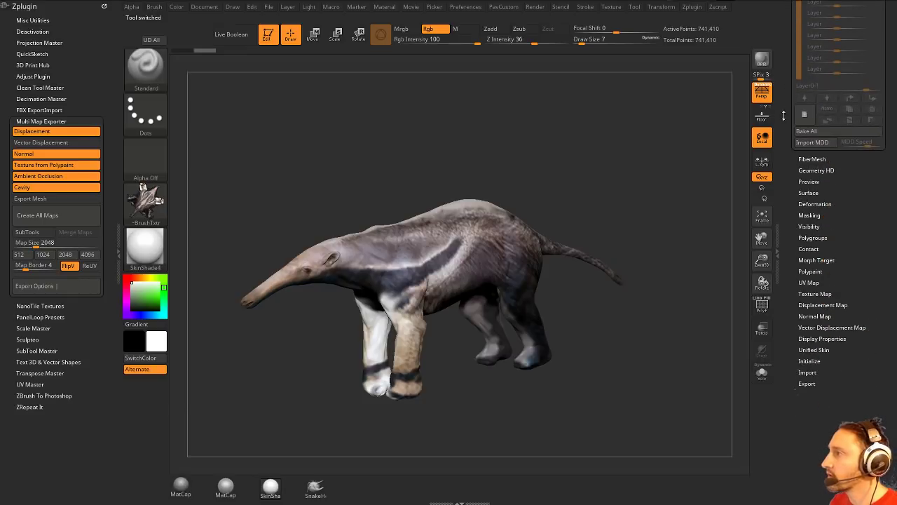
{"action": "key", "text": "shift"}
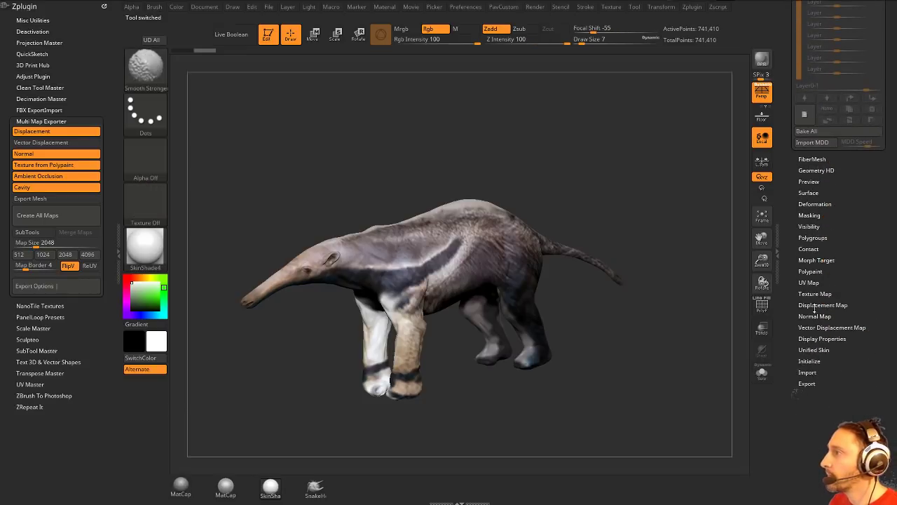
{"action": "left_click", "coordinate": [815, 293]}
{"action": "left_click", "coordinate": [847, 303]}
{"action": "left_click", "coordinate": [848, 303]}
{"action": "left_click_drag", "start_coordinate": [791, 242], "coordinate": [788, 337]}
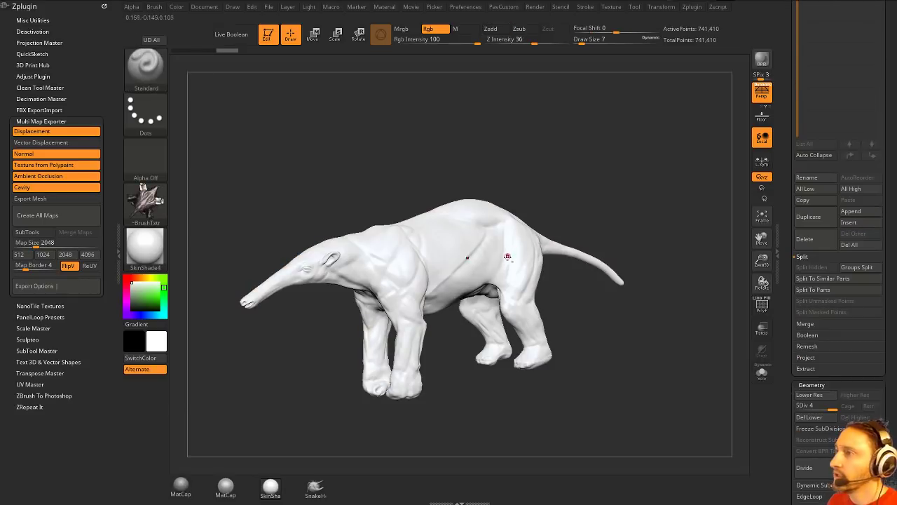
- Enlarge the Standard brush to a Draw Size of 51 and choose black as the paint color
{"action": "key", "text": "s"}
{"action": "left_click_drag", "start_coordinate": [507, 255], "coordinate": [516, 251]}
{"action": "key", "text": "ctrl"}
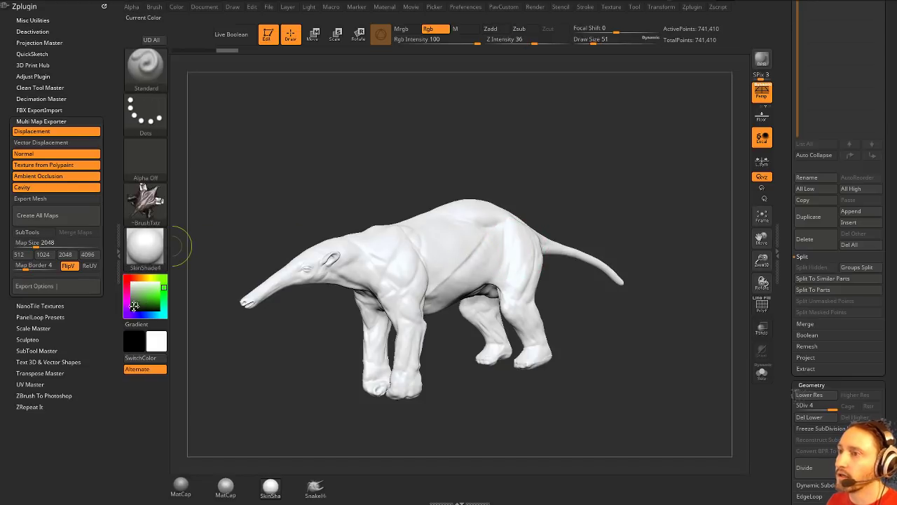
{"action": "left_click", "coordinate": [131, 309]}
- Try a black paint stroke on the anteater's flank with the textured brush and undo it
{"action": "right_click_drag", "start_coordinate": [460, 245], "coordinate": [451, 279]}
{"action": "mouse_move", "coordinate": [443, 286]}
{"action": "left_mouse_down"}
{"action": "mouse_move", "coordinate": [435, 296]}
{"action": "mouse_move", "coordinate": [451, 282]}
{"action": "left_mouse_up"}
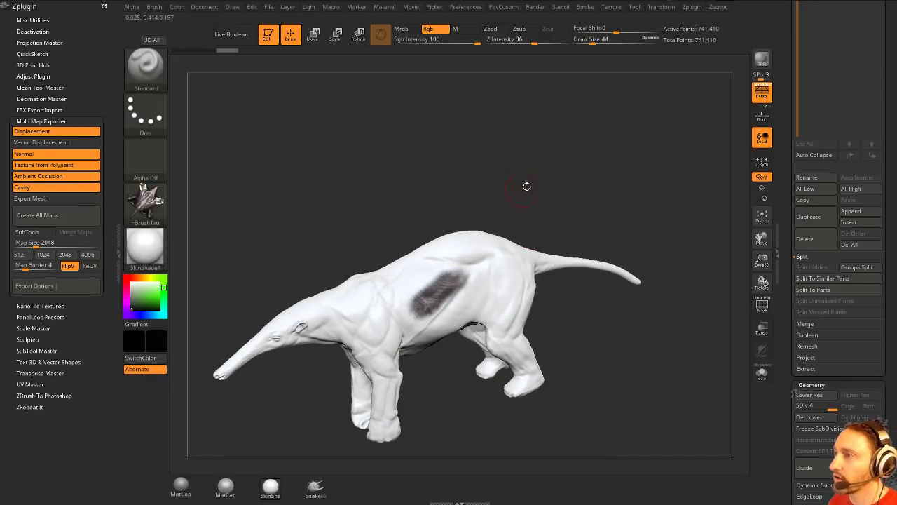
{"action": "key", "text": "ctrl+z"}
- Set the paint brush's texture to Texture Off
{"action": "left_click", "coordinate": [136, 210]}
{"action": "left_click", "coordinate": [216, 202]}
{"action": "left_click_drag", "start_coordinate": [564, 193], "coordinate": [595, 180], "text": "alt"}
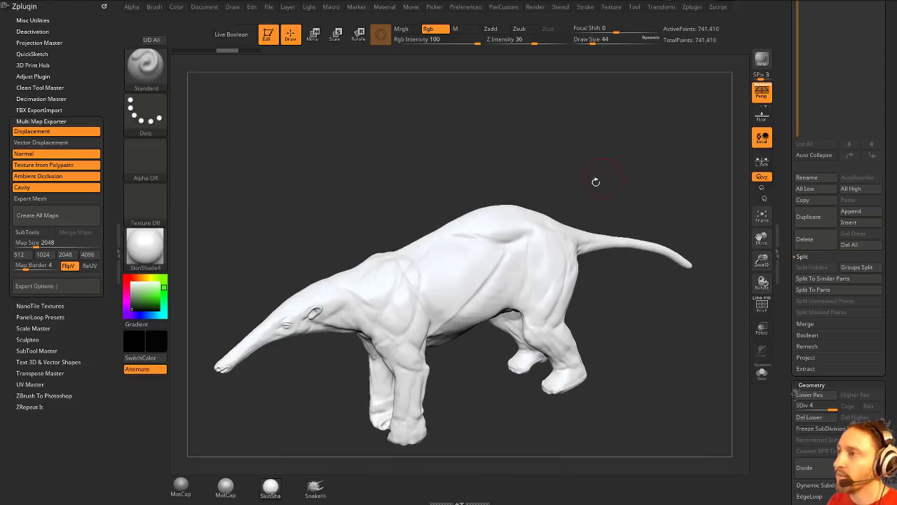
- Mask a round patch on the anteater's shoulder and an elongated one on its flank, and color both black
{"action": "left_click_drag", "start_coordinate": [490, 269], "coordinate": [472, 288], "text": "ctrl"}
{"action": "left_click_drag", "start_coordinate": [383, 309], "coordinate": [386, 307], "text": "ctrl"}
{"action": "mouse_move", "coordinate": [595, 199]}
{"action": "left_mouse_down"}
{"action": "mouse_move", "coordinate": [691, 206]}
{"action": "mouse_move", "coordinate": [635, 228]}
{"action": "mouse_move", "coordinate": [595, 231]}
{"action": "left_mouse_up"}
{"action": "left_click_drag", "start_coordinate": [445, 293], "coordinate": [462, 280], "text": "ctrl"}
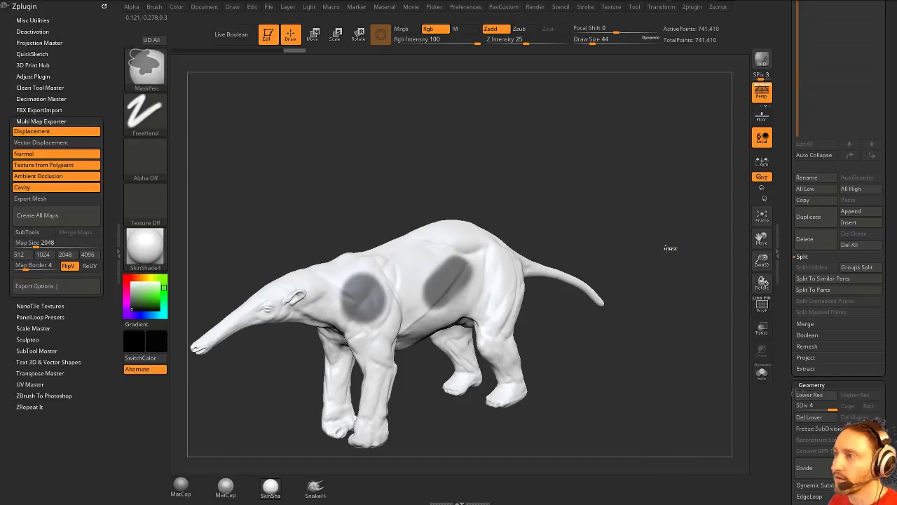
{"action": "left_click", "coordinate": [666, 246], "text": "ctrl"}
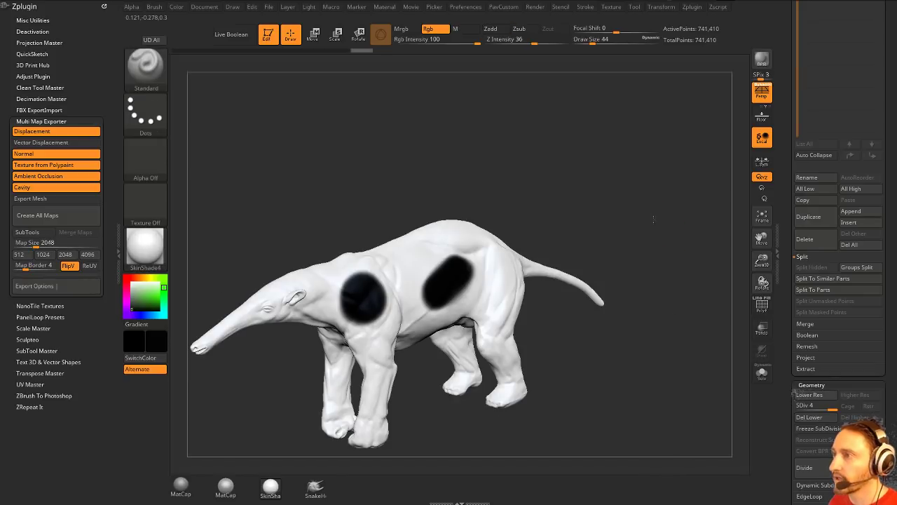
- Reduce the brush's Draw Size to 23 and recenter the anteater
{"action": "key", "text": "s"}
{"action": "left_click_drag", "start_coordinate": [656, 219], "coordinate": [647, 225]}
{"action": "left_click_drag", "start_coordinate": [638, 245], "coordinate": [655, 238], "text": "alt"}
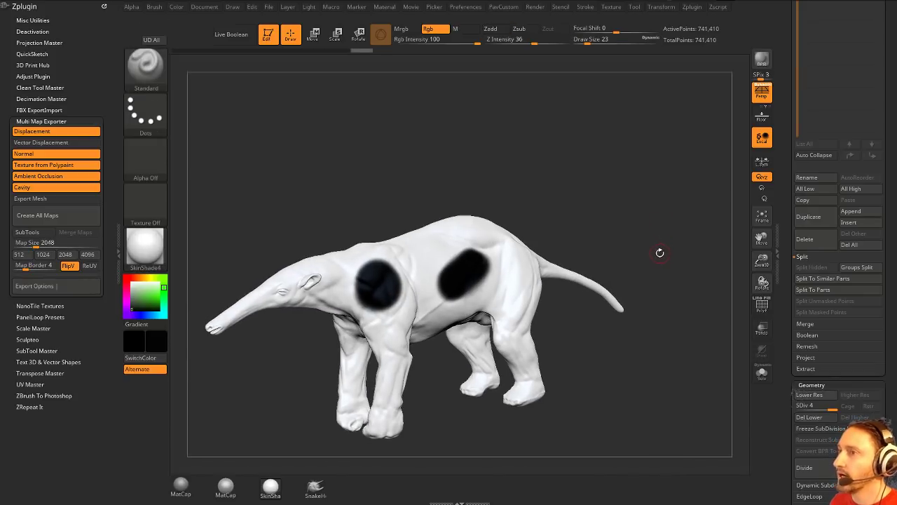
- Create a new texture map for the anteater from its polypaint
{"action": "left_click_drag", "start_coordinate": [790, 278], "coordinate": [787, 36]}
{"action": "left_click", "coordinate": [811, 177]}
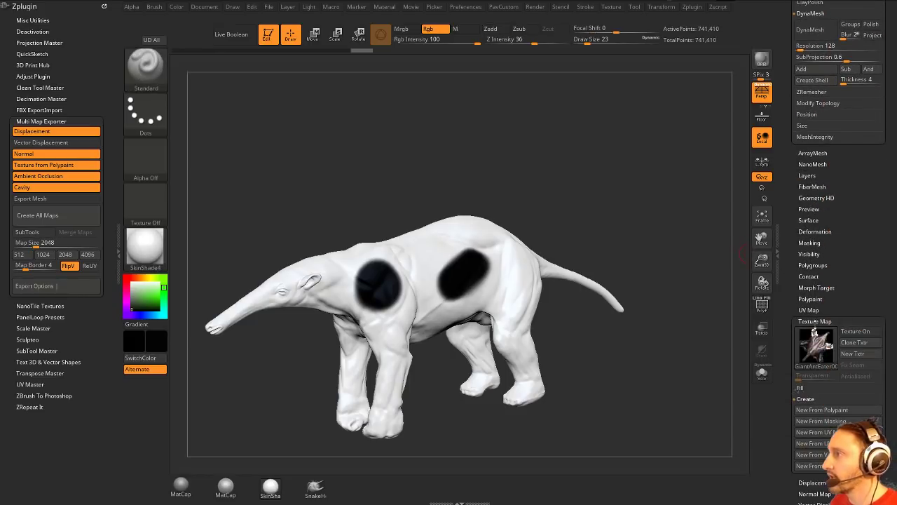
{"action": "scroll", "coordinate": [815, 324], "scroll_direction": "down", "scroll_amount": 3}
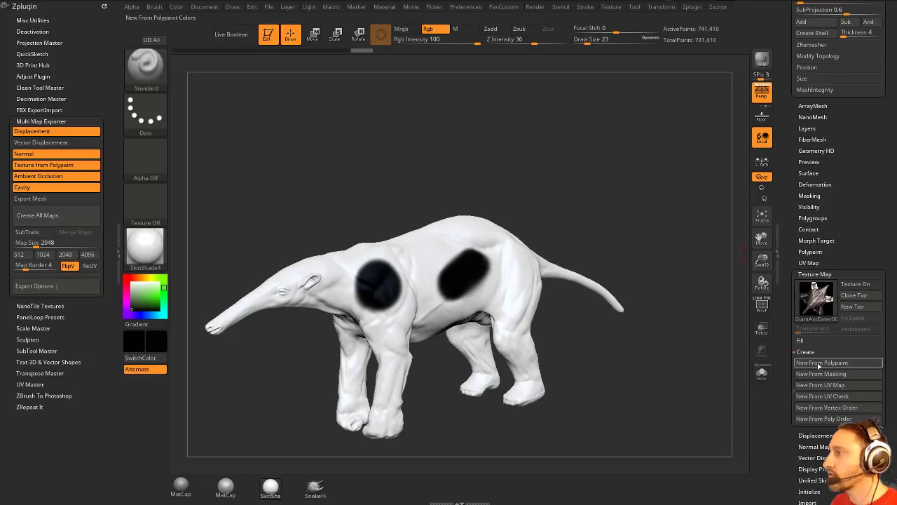
{"action": "left_click", "coordinate": [822, 362]}
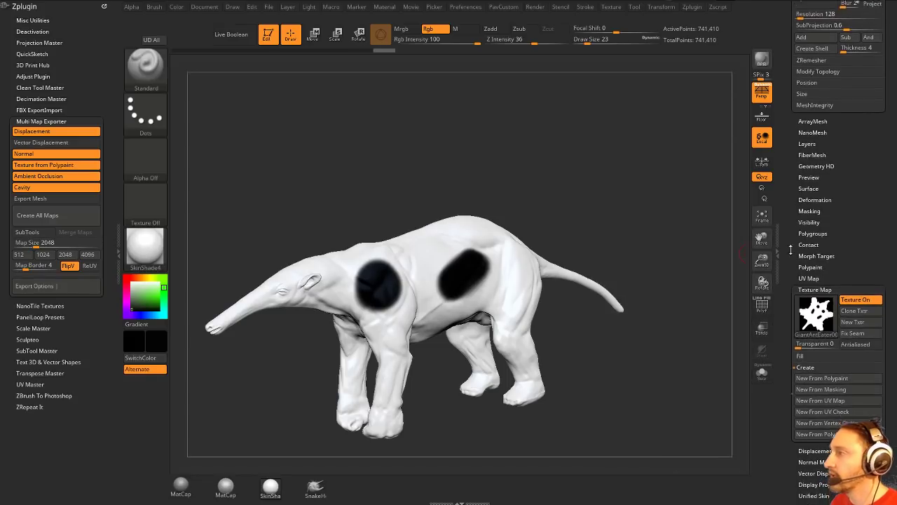
- Open the anteater's Polypaint settings and turn off the display of the new texture map
{"action": "key", "text": "shift"}
{"action": "left_click", "coordinate": [810, 250]}
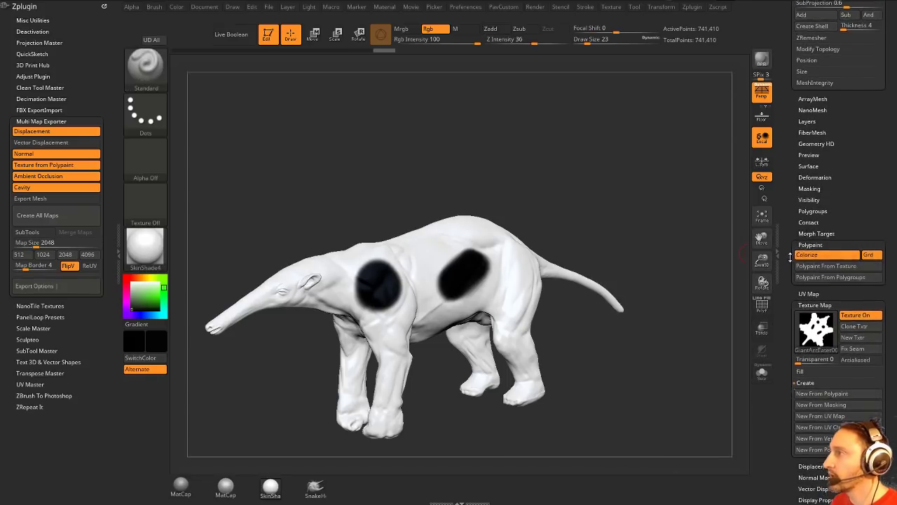
{"action": "left_click", "coordinate": [832, 261]}
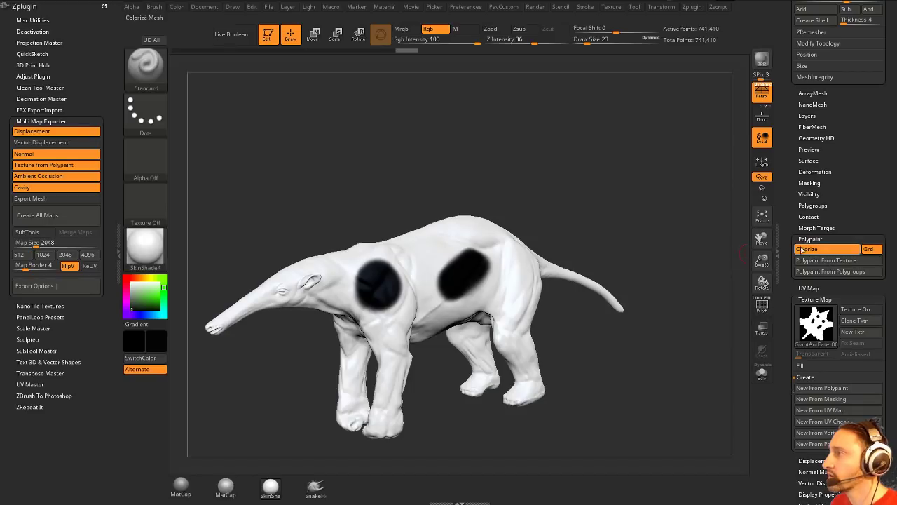
{"action": "left_click_drag", "start_coordinate": [788, 276], "coordinate": [798, 361]}
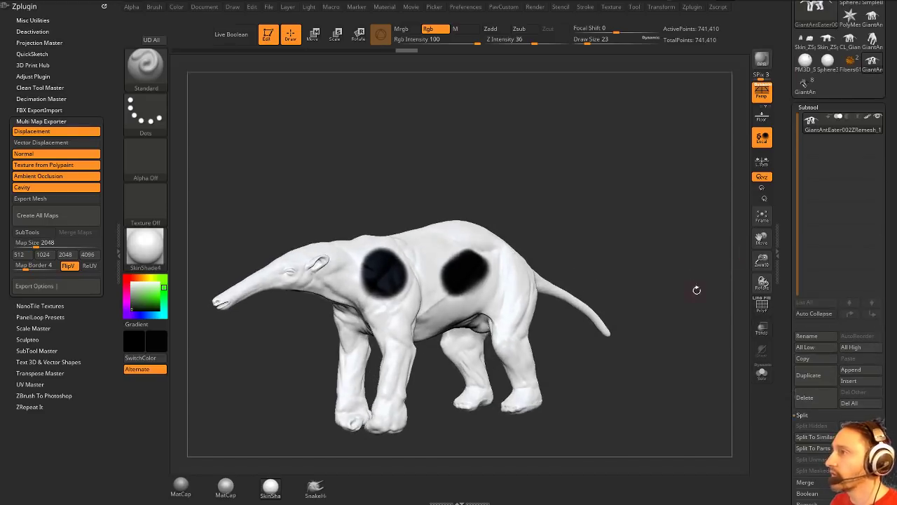
{"action": "left_click", "coordinate": [762, 305]}
{"action": "left_click", "coordinate": [761, 306]}
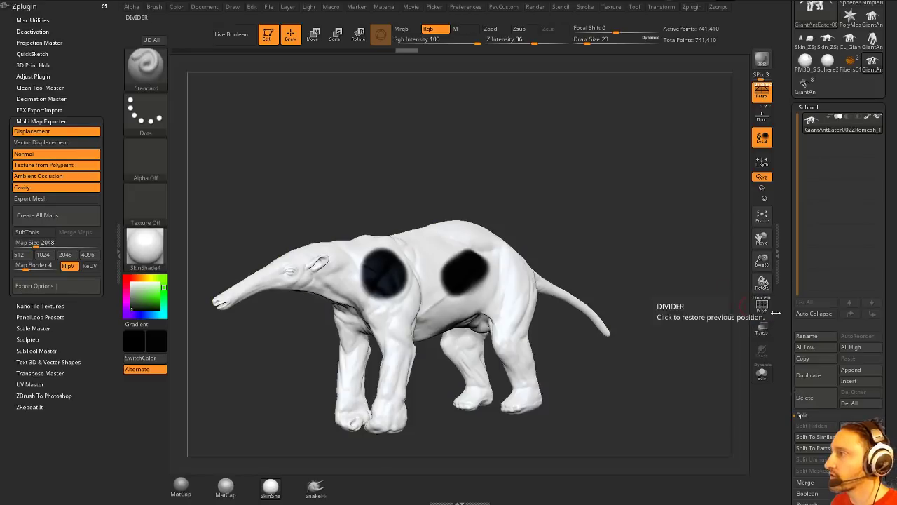
- Collapse the Geometry settings and mask the anteater's black painted patches using Mask By Color
{"action": "left_click_drag", "start_coordinate": [788, 330], "coordinate": [787, 216]}
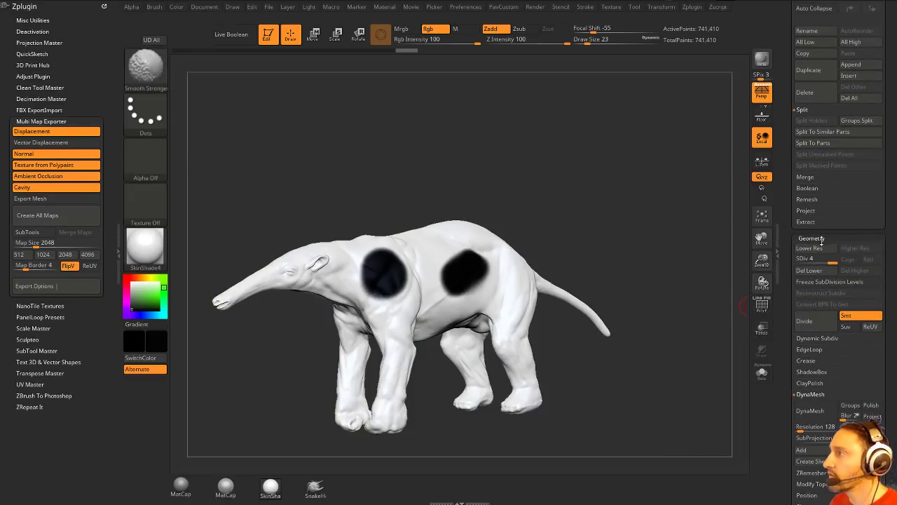
{"action": "left_click", "coordinate": [812, 238]}
{"action": "left_click", "coordinate": [806, 394]}
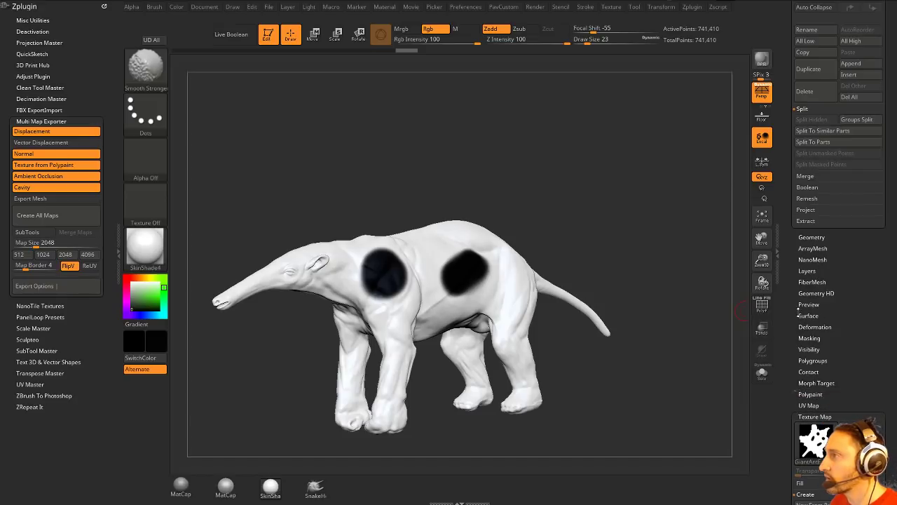
{"action": "left_click_drag", "start_coordinate": [798, 311], "coordinate": [797, 296]}
{"action": "left_click", "coordinate": [806, 326], "text": "shift"}
{"action": "left_click_drag", "start_coordinate": [797, 468], "coordinate": [797, 257]}
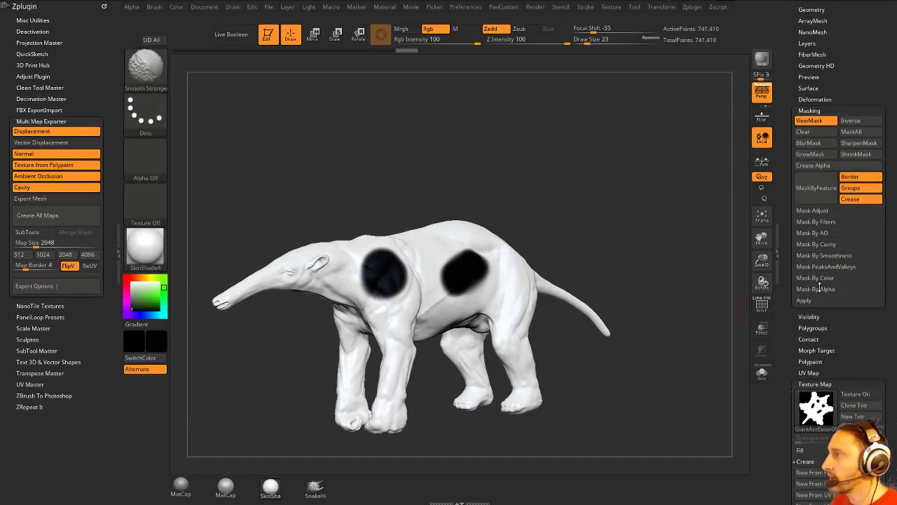
{"action": "left_click", "coordinate": [815, 277]}
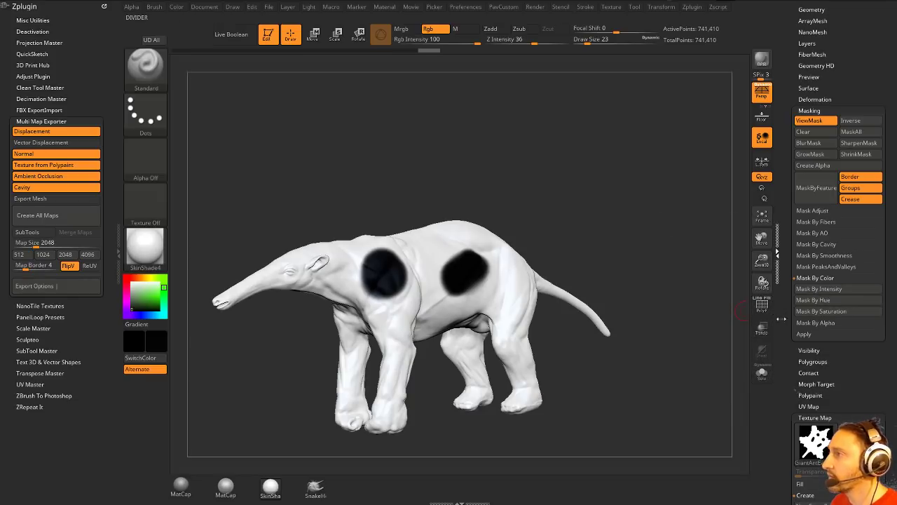
- Turn off the anteater subtool's polypaint display and set the active color to white
{"action": "left_click_drag", "start_coordinate": [778, 318], "coordinate": [797, 487]}
{"action": "left_click", "coordinate": [876, 62]}
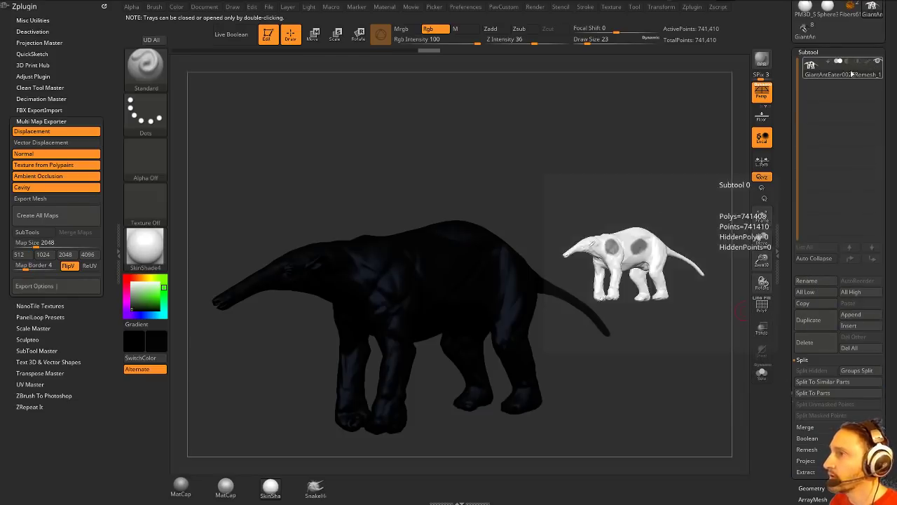
{"action": "left_click", "coordinate": [132, 282]}
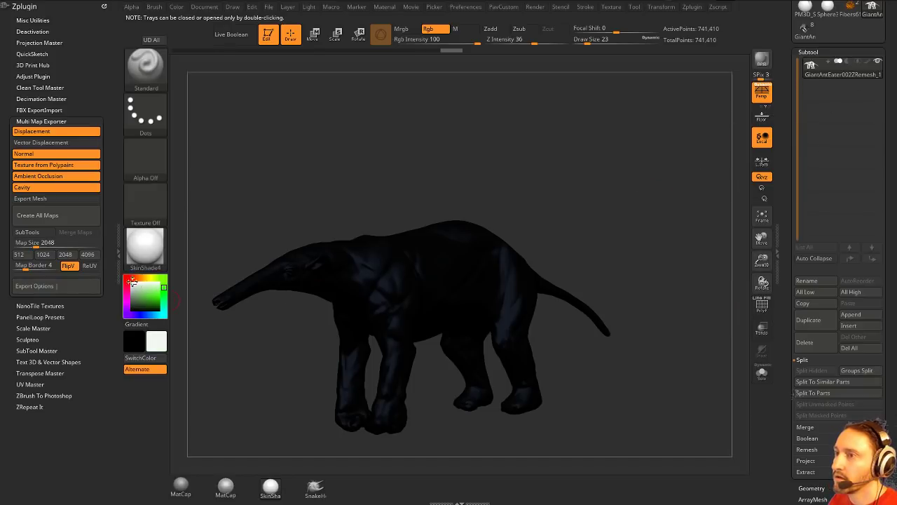
- Inspect the masked patches from the front-side angle and clear the mask
{"action": "left_click_drag", "start_coordinate": [582, 212], "coordinate": [619, 226]}
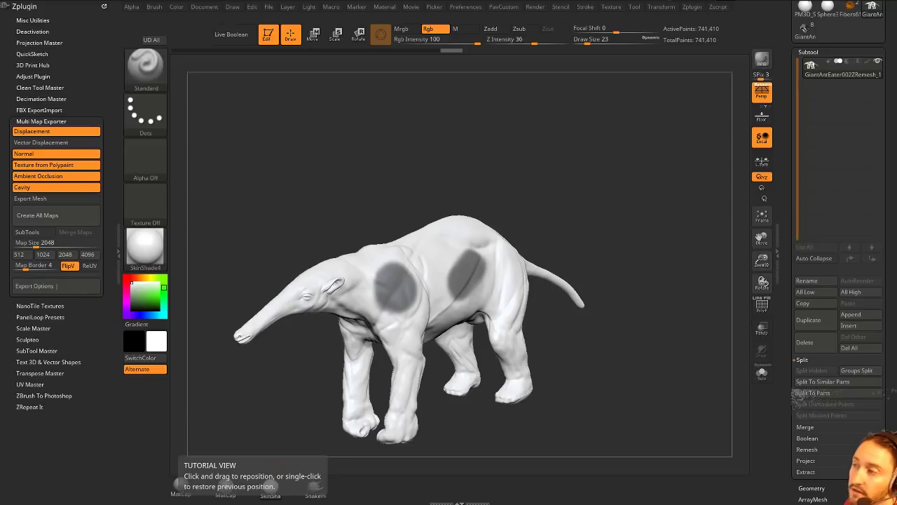
{"action": "left_click_drag", "start_coordinate": [557, 176], "coordinate": [563, 205]}
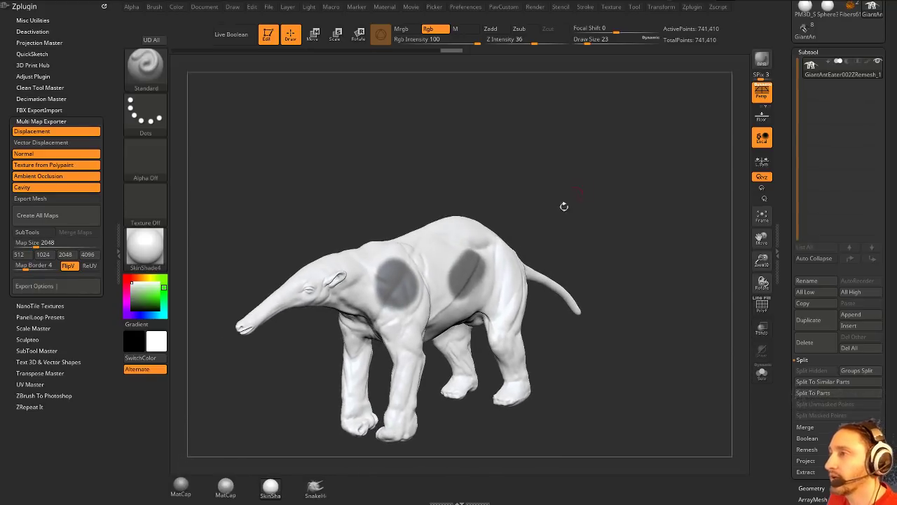
{"action": "left_click_drag", "start_coordinate": [624, 150], "coordinate": [642, 169], "text": "ctrl"}
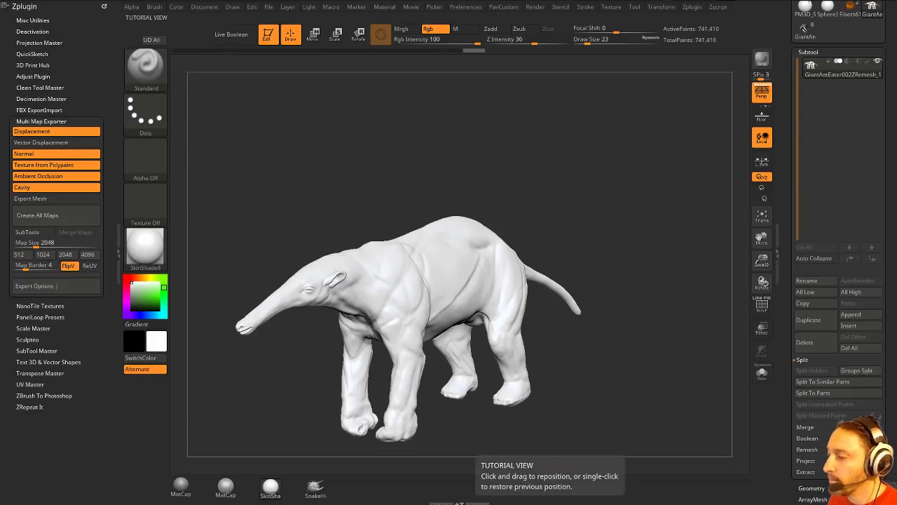
- Switch to Chrome, return to the YouTube channel's playlists page and select its web address
{"action": "left_click_drag", "start_coordinate": [626, 501], "coordinate": [635, 116]}
{"action": "left_click", "coordinate": [190, 120]}
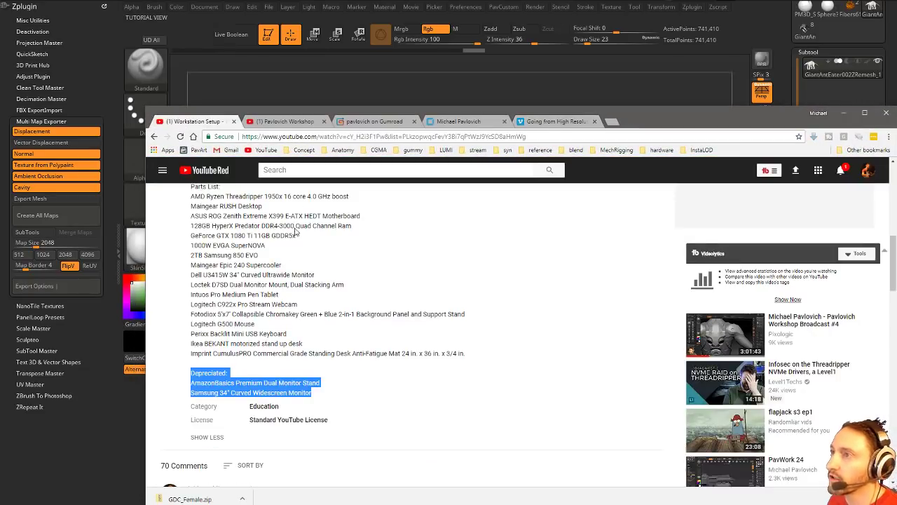
{"action": "left_click", "coordinate": [154, 136]}
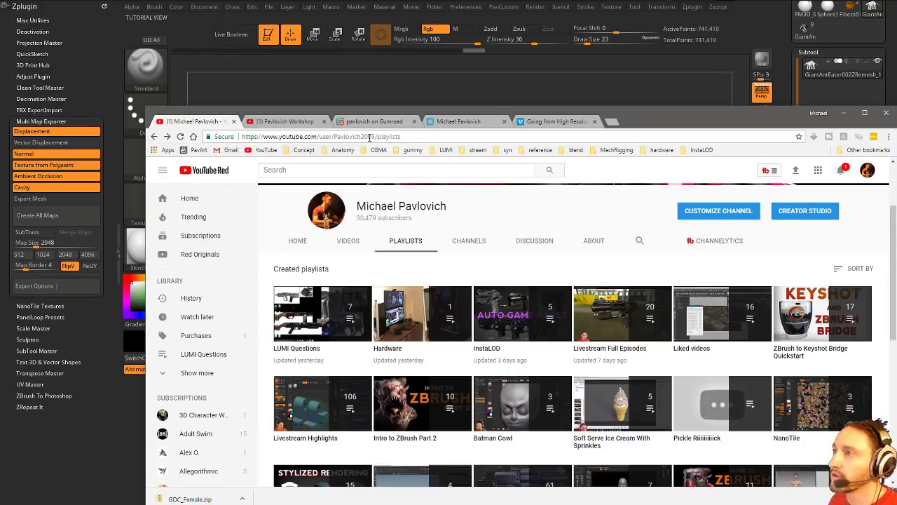
{"action": "left_click", "coordinate": [370, 138]}
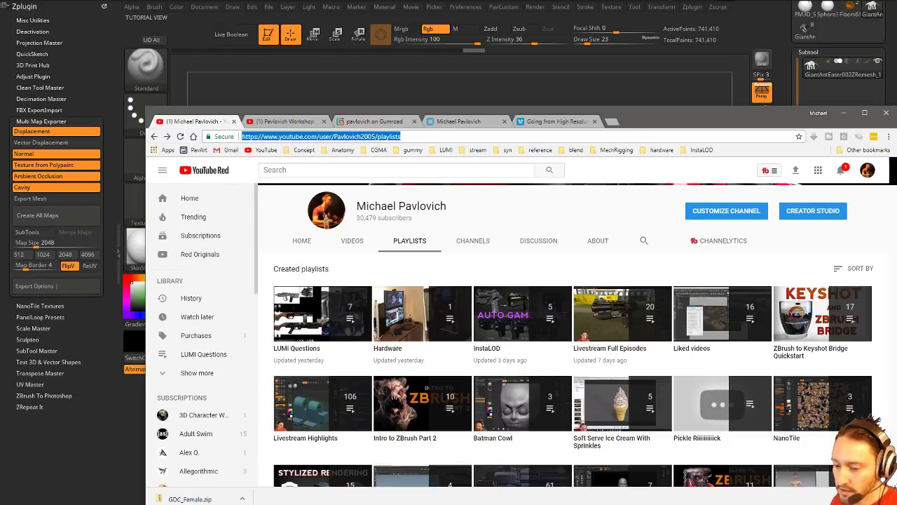
{"action": "key", "text": "alt+Tab"}
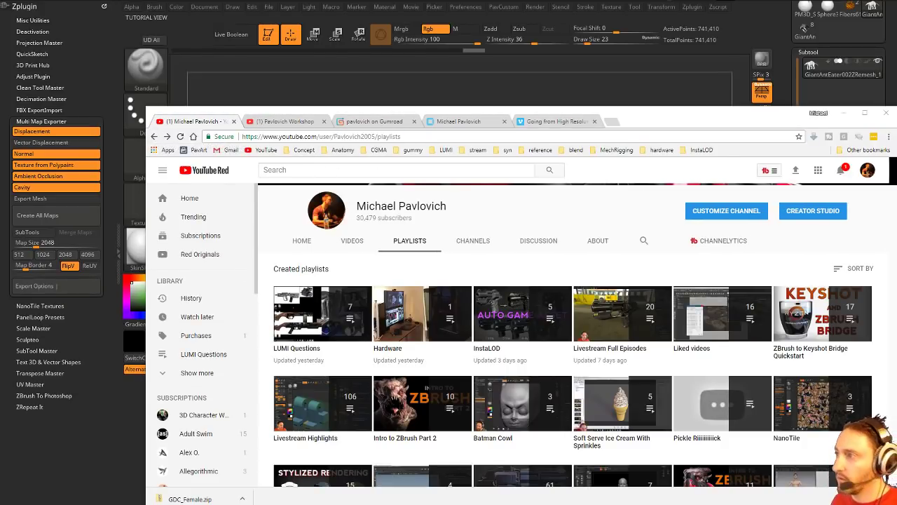
- Browse the channel's playlists, open "ZB4 R8 What's New" and pause its first video
{"action": "scroll", "coordinate": [481, 409], "scroll_direction": "down", "scroll_amount": 3}
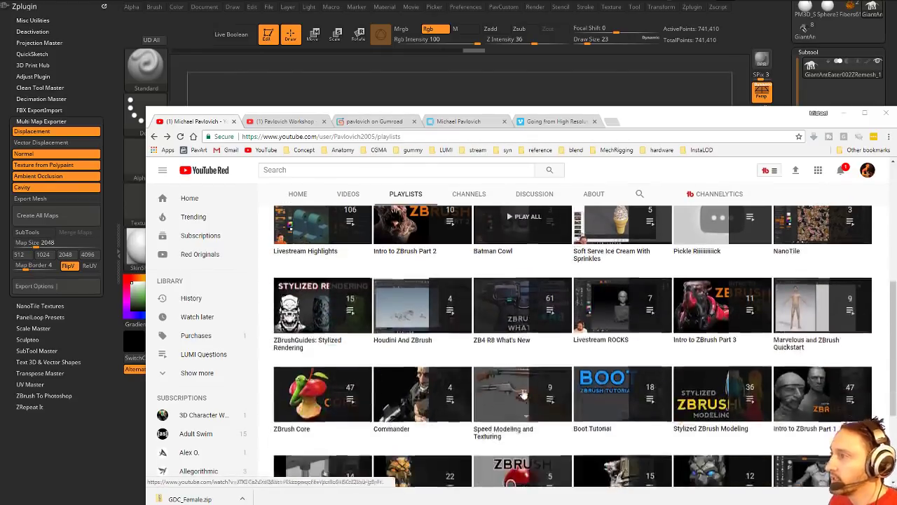
{"action": "scroll", "coordinate": [481, 409], "scroll_direction": "up", "scroll_amount": 5}
{"action": "scroll", "coordinate": [529, 357], "scroll_direction": "down", "scroll_amount": 2}
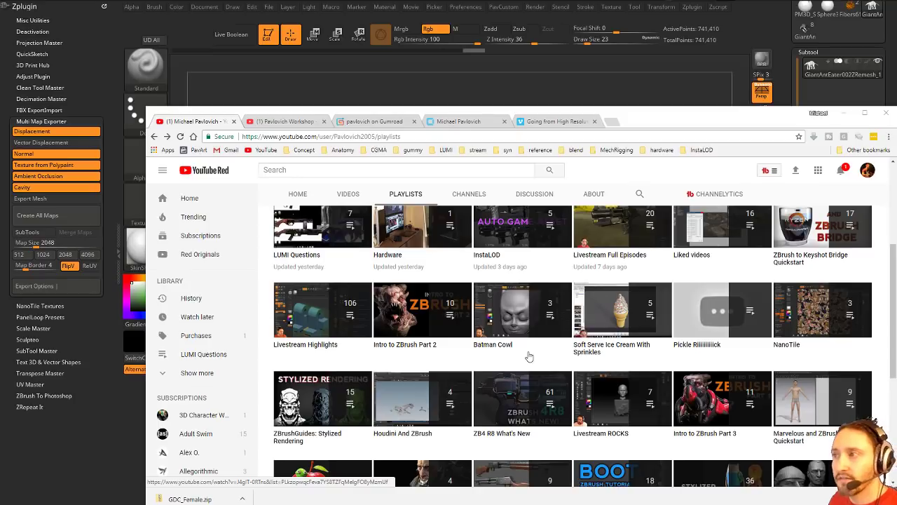
{"action": "left_click", "coordinate": [495, 438]}
{"action": "left_click", "coordinate": [177, 419]}
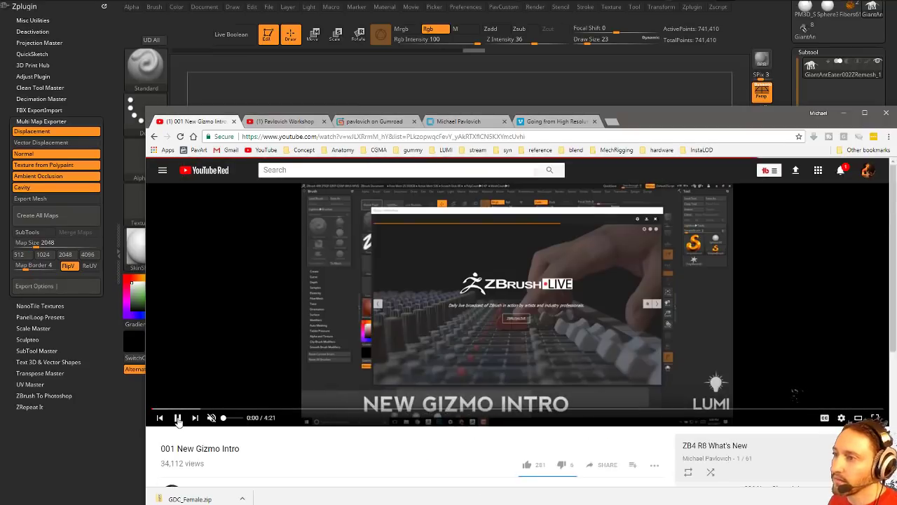
- Look through the "001 New Gizmo Intro" page and its playlist, and return to ZBrush
{"action": "scroll", "coordinate": [554, 318], "scroll_direction": "down", "scroll_amount": 3}
{"action": "scroll", "coordinate": [226, 253], "scroll_direction": "up", "scroll_amount": 3}
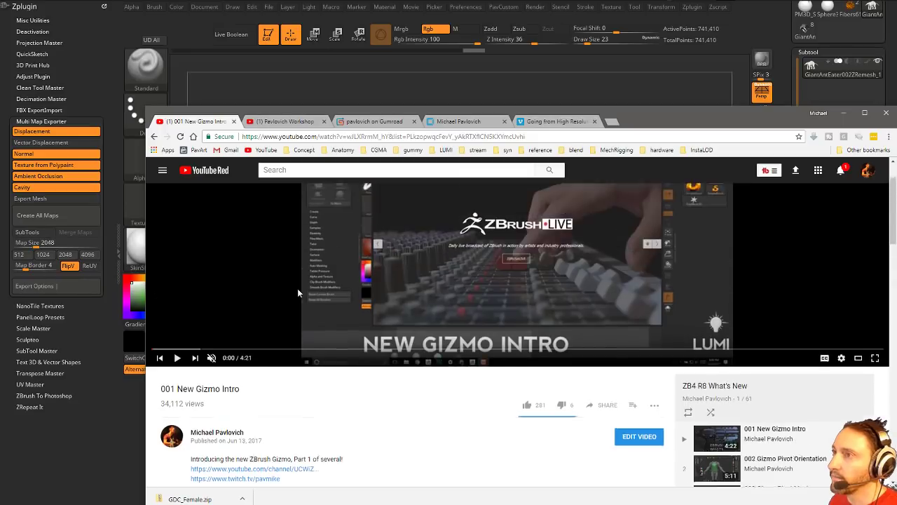
{"action": "scroll", "coordinate": [391, 347], "scroll_direction": "down", "scroll_amount": 3}
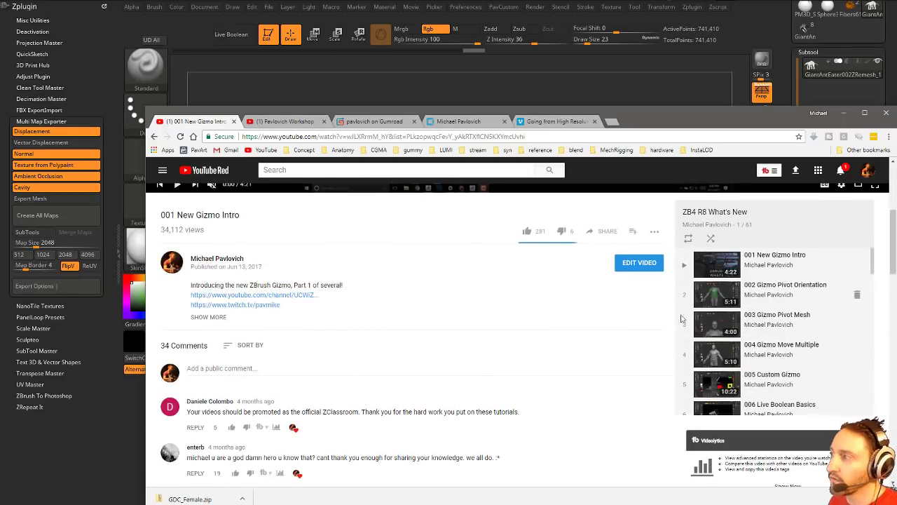
{"action": "left_click_drag", "start_coordinate": [642, 111], "coordinate": [631, 504]}
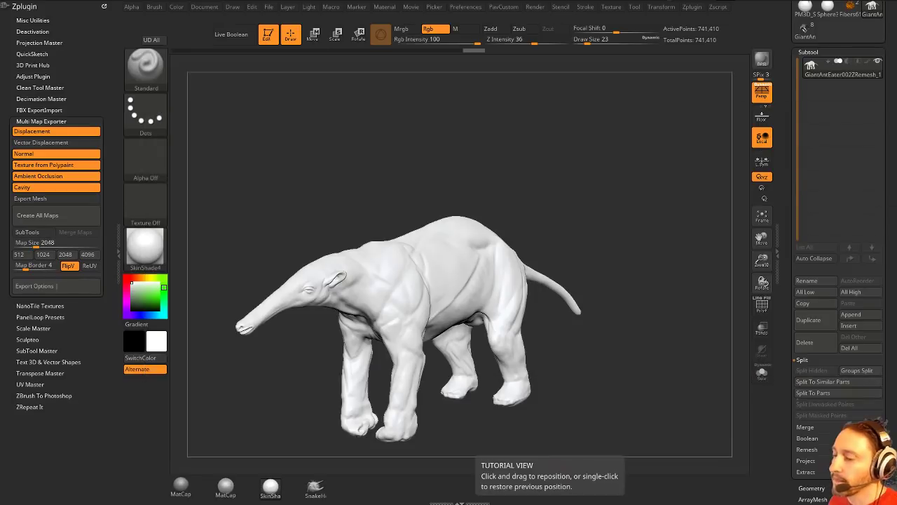
- Activate the Move gizmo on the anteater and quick-save the project
{"action": "left_click_drag", "start_coordinate": [471, 184], "coordinate": [506, 183]}
{"action": "key", "text": "w"}
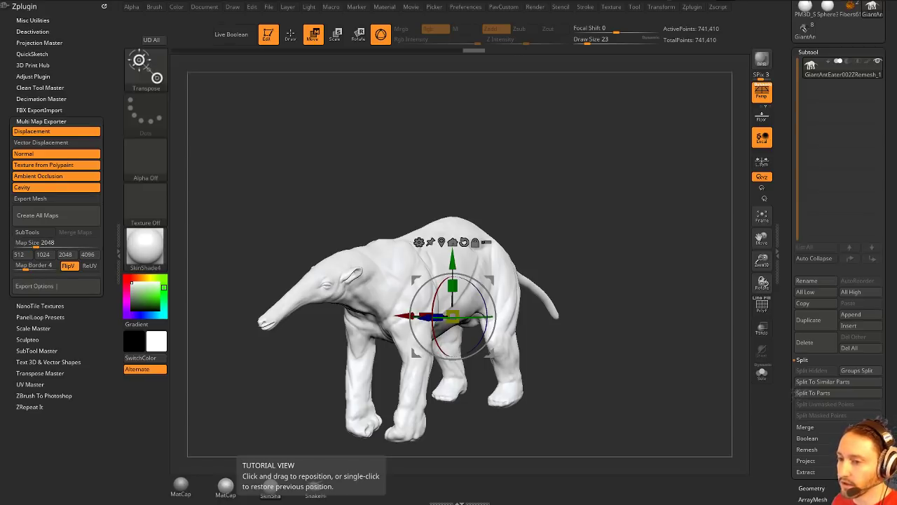
{"action": "key", "text": "ctrl+s"}
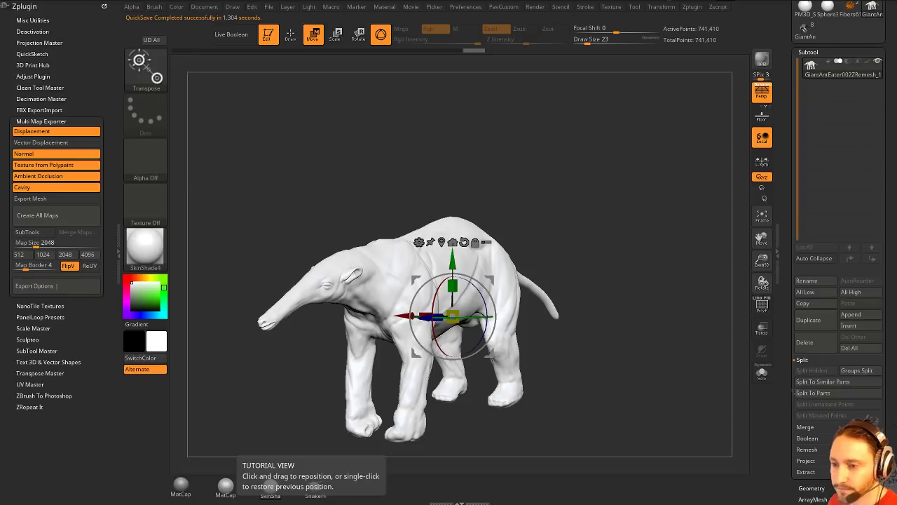
- Return to Draw mode and turn off perspective while viewing the anteater from the side and front
{"action": "left_click_drag", "start_coordinate": [320, 0], "coordinate": [189, 504]}
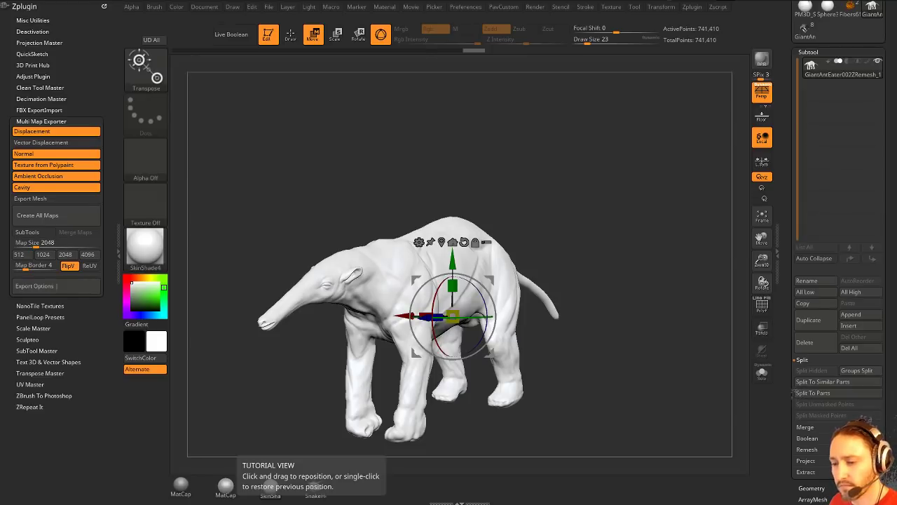
{"action": "mouse_move", "coordinate": [596, 170]}
{"action": "left_mouse_down", "text": "shift"}
{"action": "mouse_move", "coordinate": [572, 173]}
{"action": "mouse_move", "coordinate": [589, 162]}
{"action": "left_mouse_up", "text": "shift"}
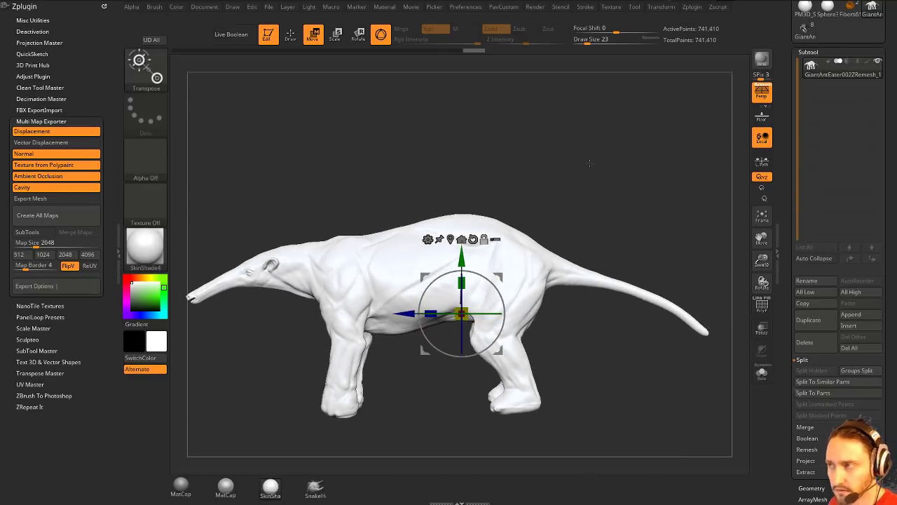
{"action": "key", "text": "q"}
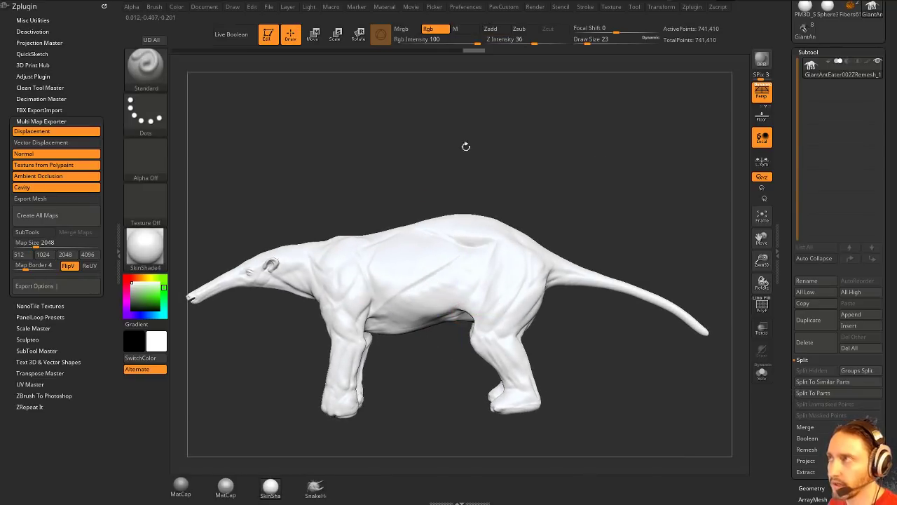
{"action": "left_click_drag", "start_coordinate": [465, 145], "coordinate": [717, 91]}
{"action": "left_click_drag", "start_coordinate": [568, 149], "coordinate": [594, 153], "text": "alt"}
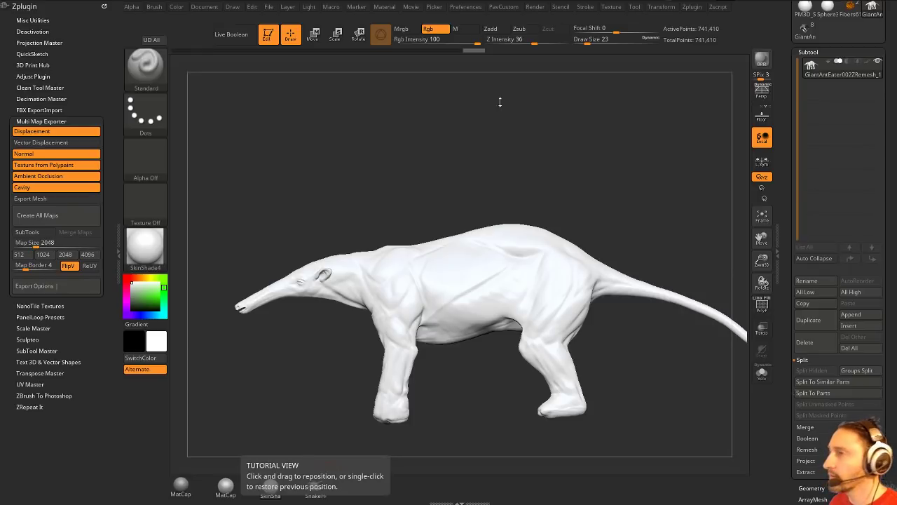
{"action": "left_click_drag", "start_coordinate": [500, 102], "coordinate": [478, 186]}
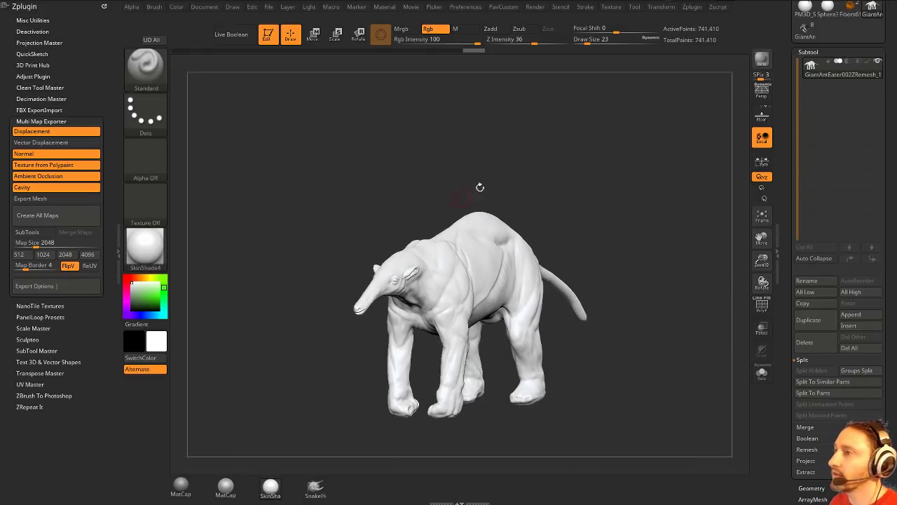
- Switch to the fully painted GiantAntEater tool with eight subtools and view its side
{"action": "left_click", "coordinate": [777, 89]}
{"action": "left_click", "coordinate": [805, 198]}
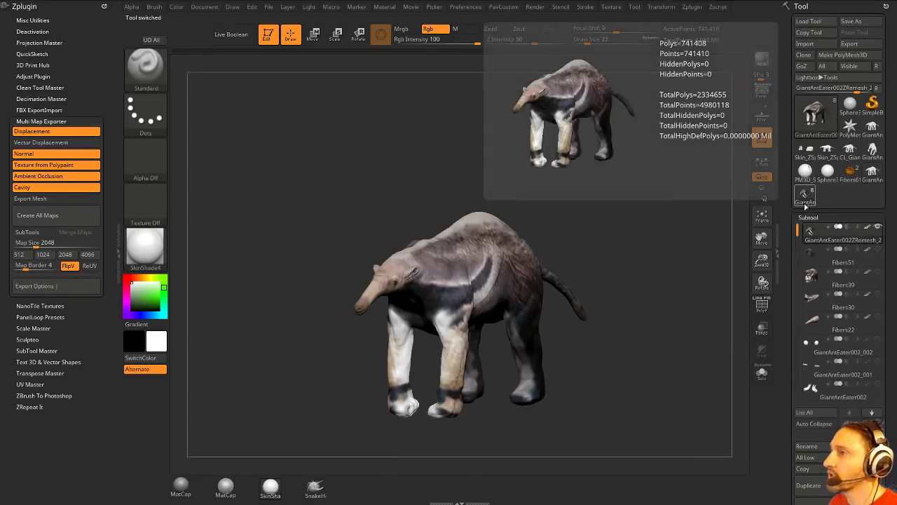
{"action": "left_click_drag", "start_coordinate": [673, 231], "coordinate": [670, 193]}
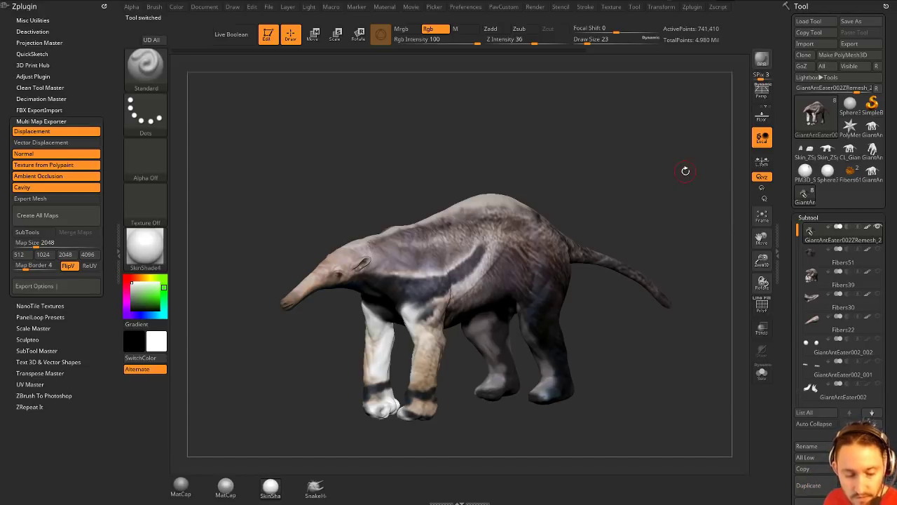
- Show all the anteater's subtools, including the fur fibers, and view the model from a three-quarter side angle
{"action": "left_click", "coordinate": [877, 227]}
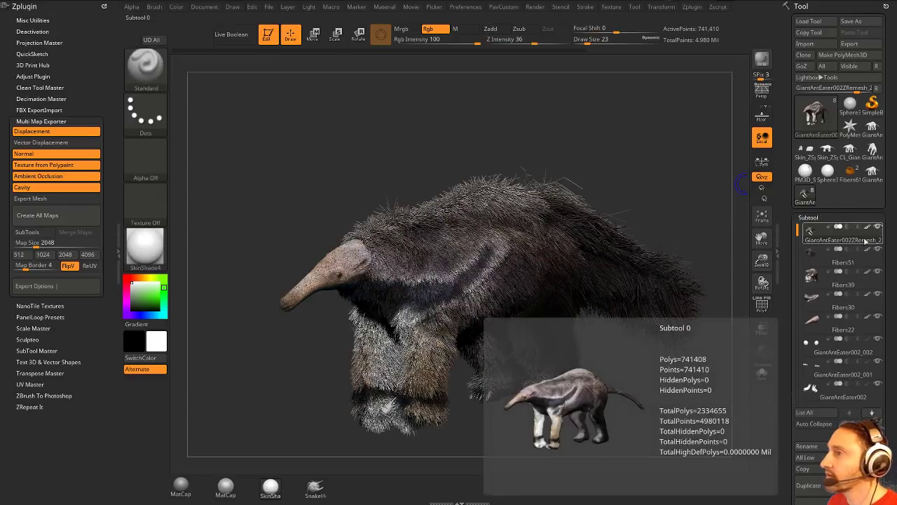
{"action": "left_click_drag", "start_coordinate": [695, 190], "coordinate": [680, 177]}
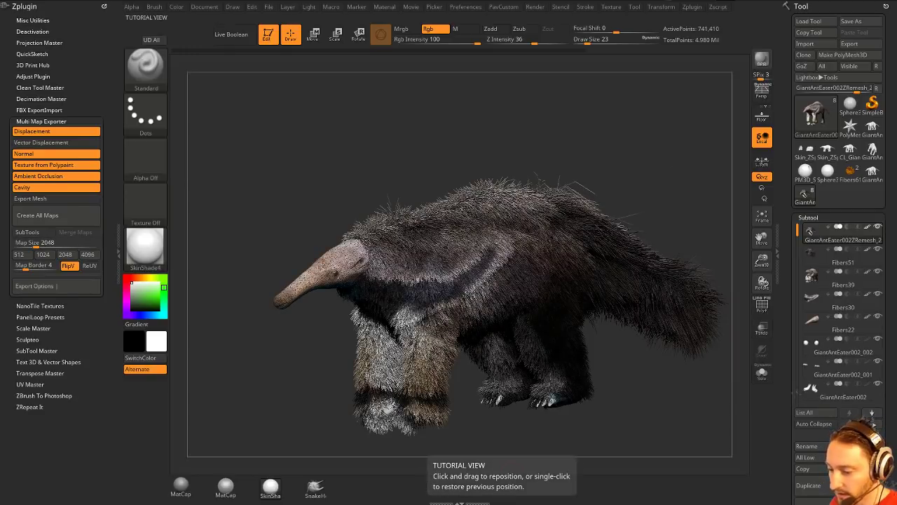
{"action": "left_click_drag", "start_coordinate": [597, 98], "coordinate": [689, 152]}
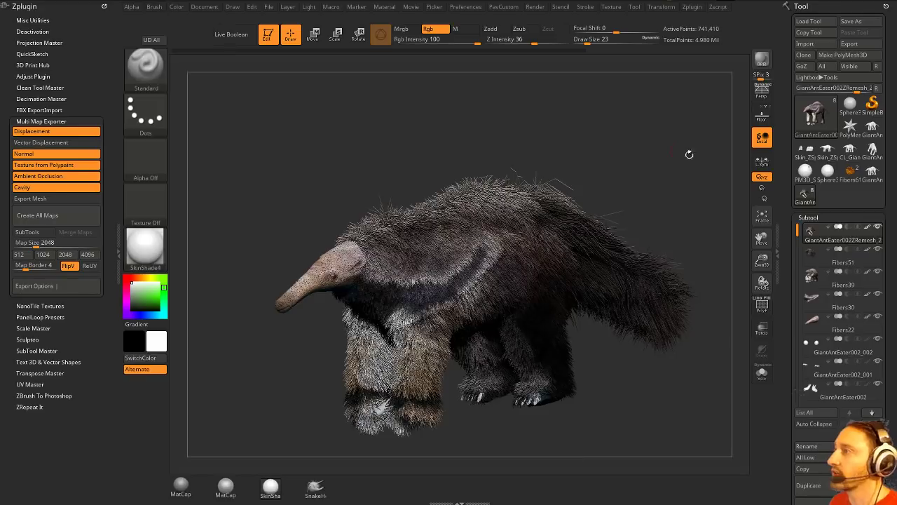
- Save the tool as GiantAntEaterFibermesh in the GiantAnteater folder
{"action": "mouse_move", "coordinate": [795, 242]}
{"action": "left_mouse_down"}
{"action": "mouse_move", "coordinate": [797, 172]}
{"action": "mouse_move", "coordinate": [796, 224]}
{"action": "left_mouse_up"}
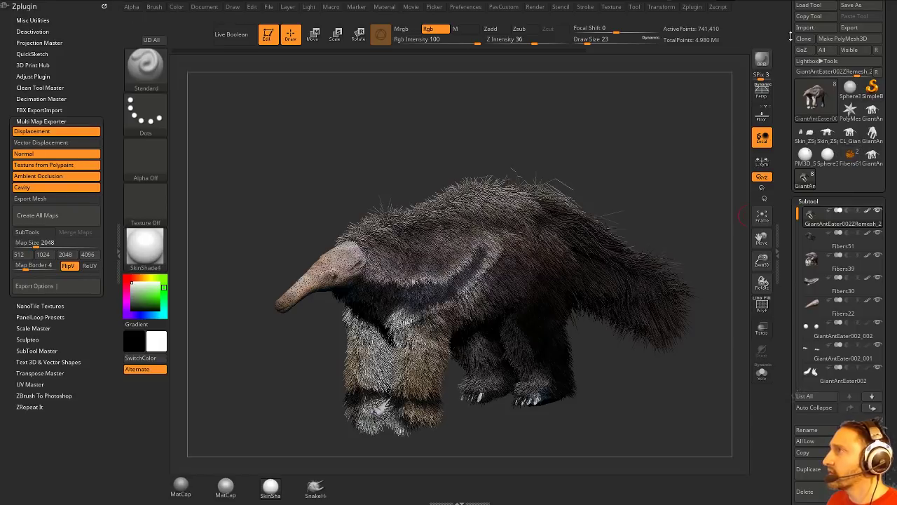
{"action": "scroll", "coordinate": [792, 35], "scroll_direction": "up", "scroll_amount": 1}
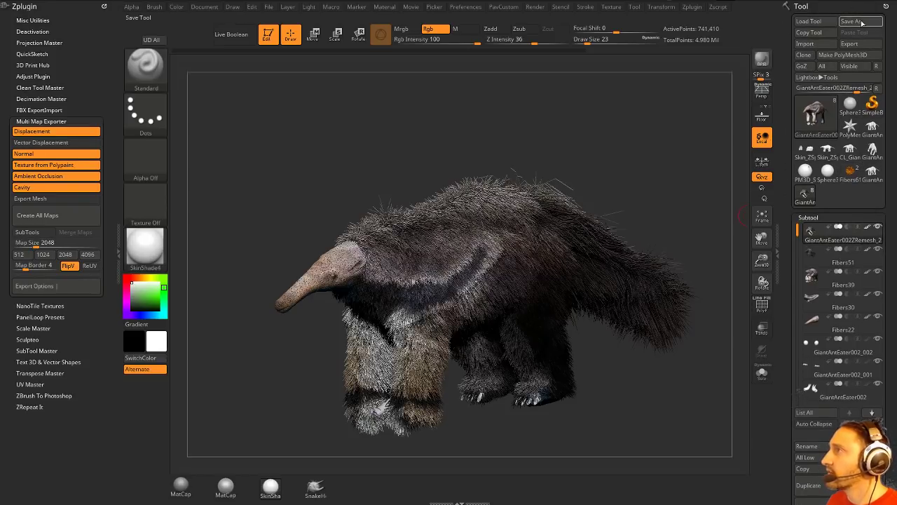
{"action": "left_click", "coordinate": [861, 24]}
{"action": "left_click", "coordinate": [184, 231]}
{"action": "left_click", "coordinate": [99, 355]}
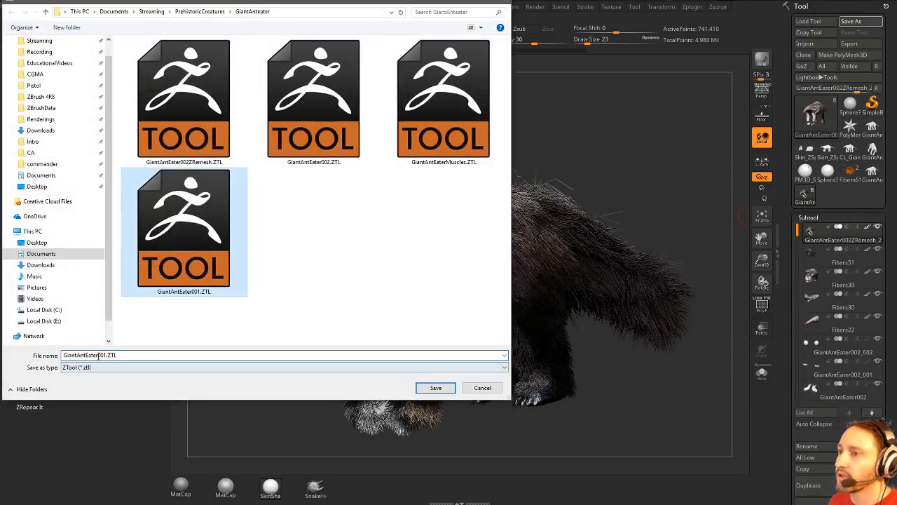
{"action": "left_click", "coordinate": [98, 356]}
{"action": "left_click_drag", "start_coordinate": [98, 356], "coordinate": [167, 356]}
{"action": "type", "text": "F"}
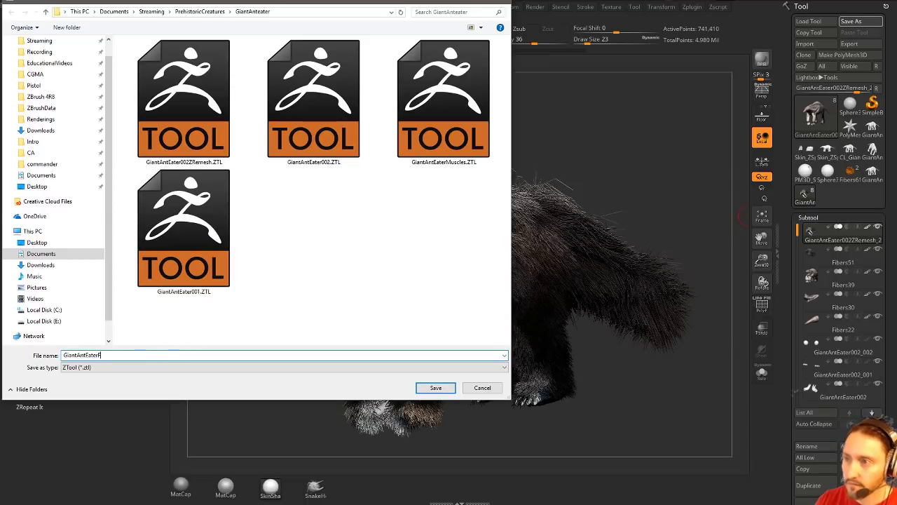
{"action": "type", "text": "ibermesh"}
{"action": "key", "text": "Return"}
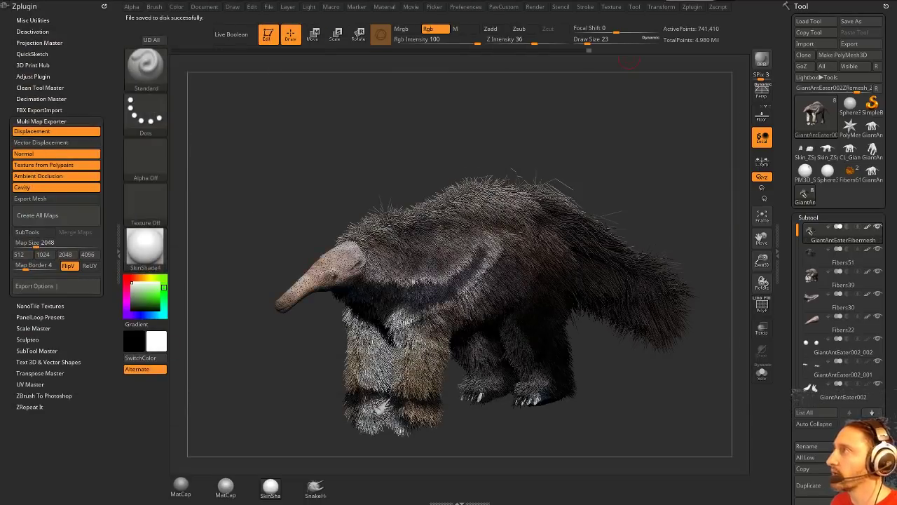
- Close ZBrush without saving the project and move the file explorer window aside to reveal Substance Painter
{"action": "left_click", "coordinate": [887, 4]}
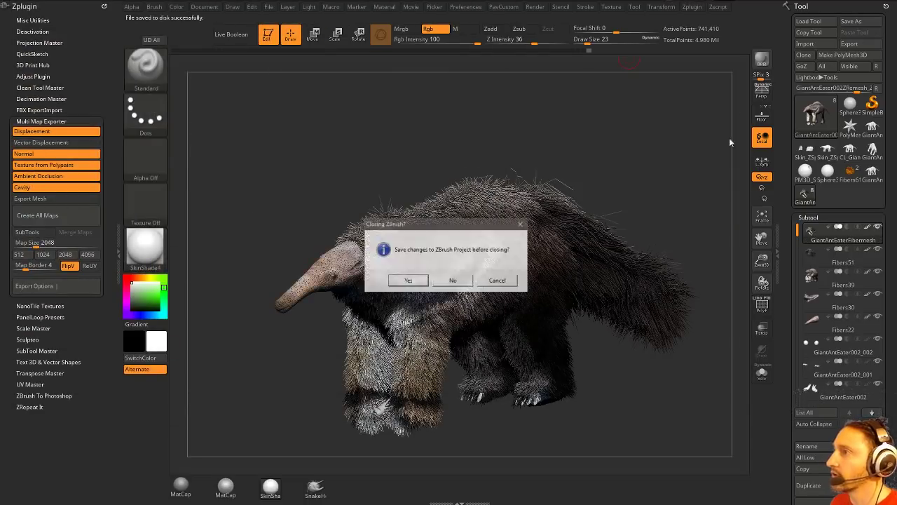
{"action": "left_click", "coordinate": [454, 280]}
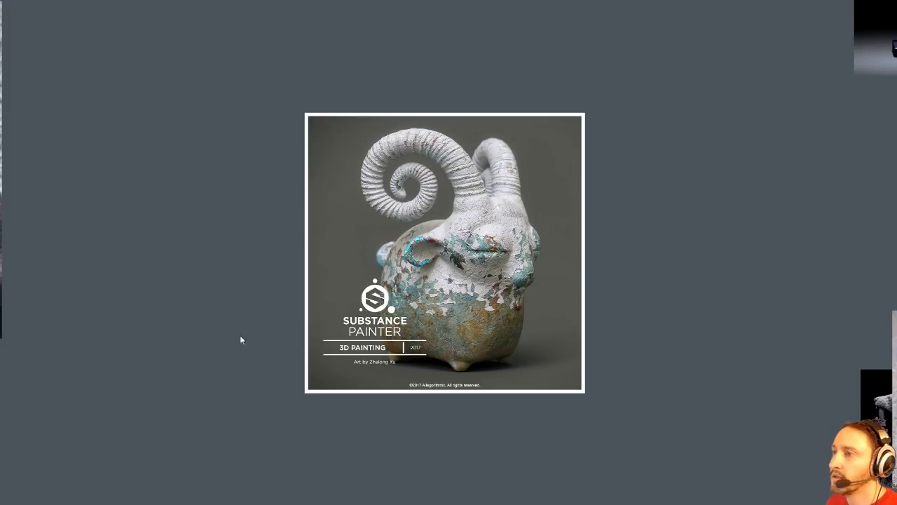
{"action": "mouse_move", "coordinate": [179, 501]}
{"action": "left_mouse_down"}
{"action": "mouse_move", "coordinate": [188, 304]}
{"action": "mouse_move", "coordinate": [235, 64]}
{"action": "left_mouse_up"}
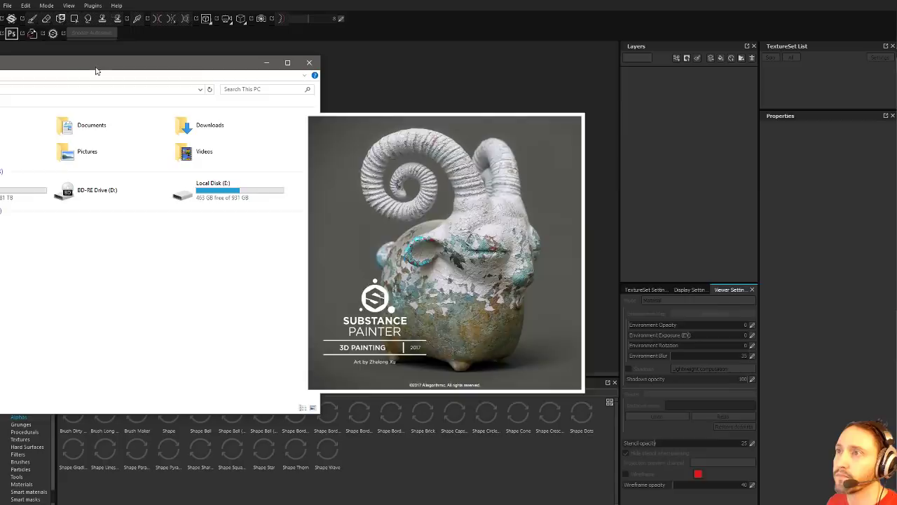
{"action": "left_click_drag", "start_coordinate": [97, 71], "coordinate": [0, 210]}
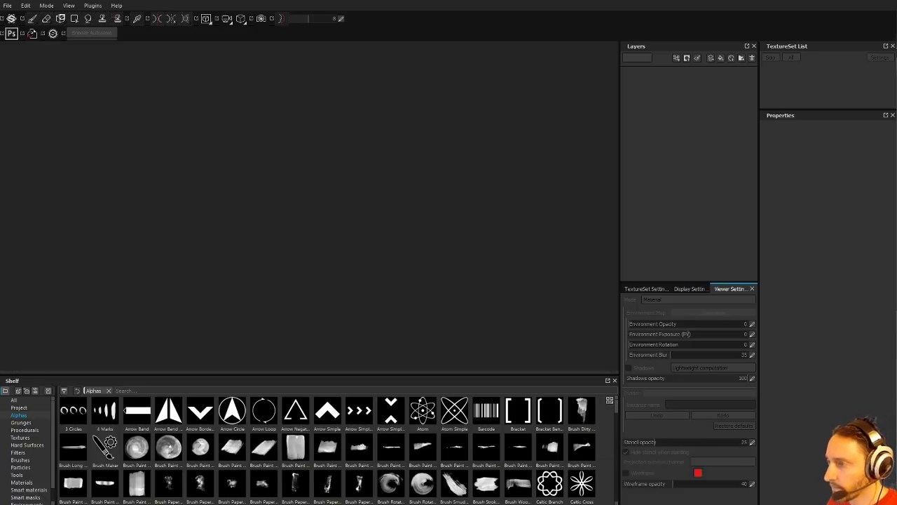
- Open the GDC_Female folder inside the desktop's GDc folder in File Explorer and copy its path
{"action": "left_click_drag", "start_coordinate": [390, 501], "coordinate": [383, 63]}
{"action": "right_click_drag", "start_coordinate": [378, 501], "coordinate": [329, 129]}
{"action": "mouse_move", "coordinate": [344, 134]}
{"action": "left_click", "coordinate": [256, 165]}
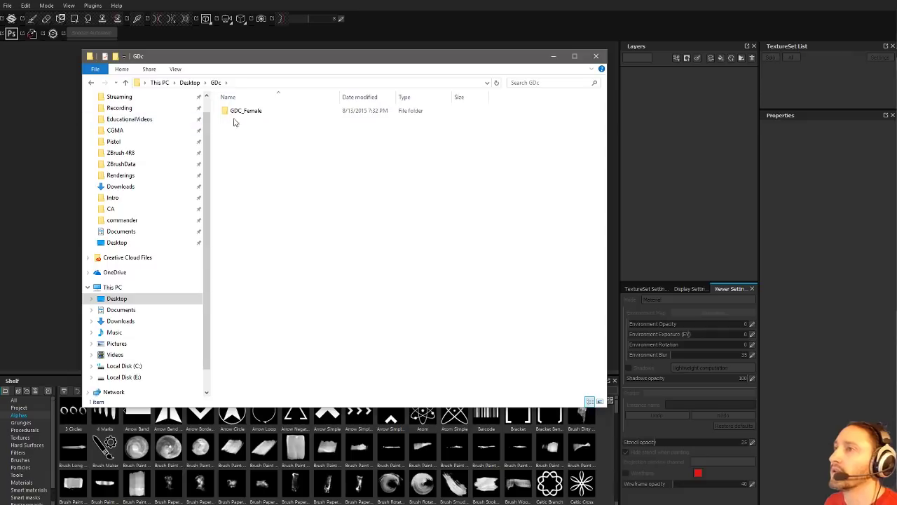
{"action": "double_click", "coordinate": [242, 111]}
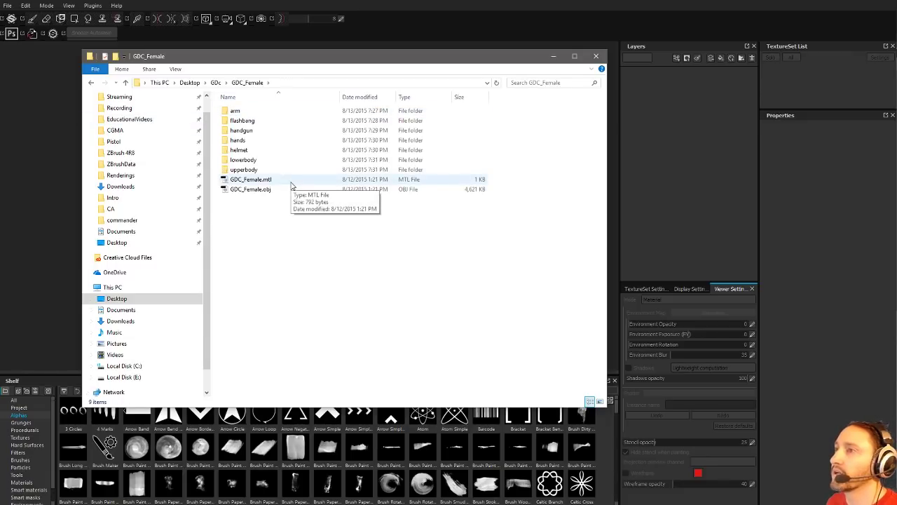
{"action": "left_click_drag", "start_coordinate": [327, 56], "coordinate": [347, 110]}
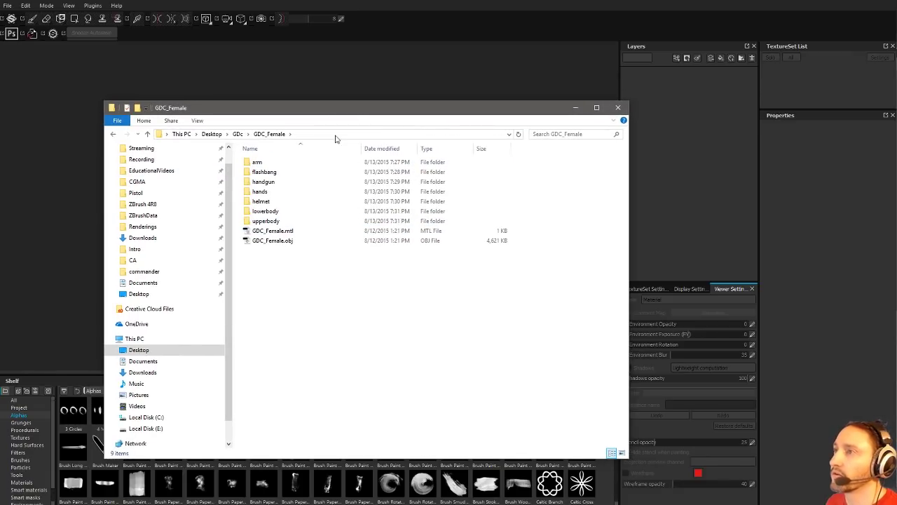
{"action": "left_click", "coordinate": [336, 134]}
{"action": "key", "text": "ctrl+c"}
{"action": "left_click", "coordinate": [340, 86]}
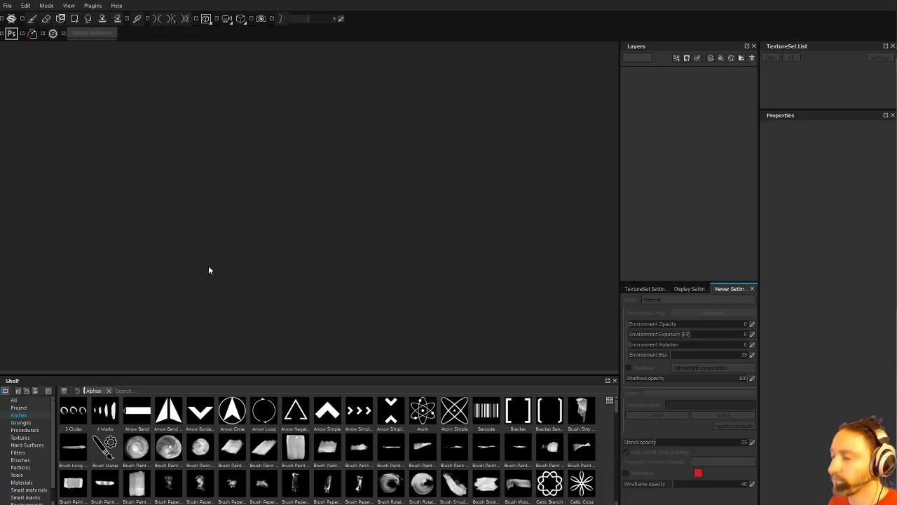
- Start a new Substance Painter project and choose GDC_Female.obj from the copied folder path as its mesh
{"action": "left_click", "coordinate": [7, 5]}
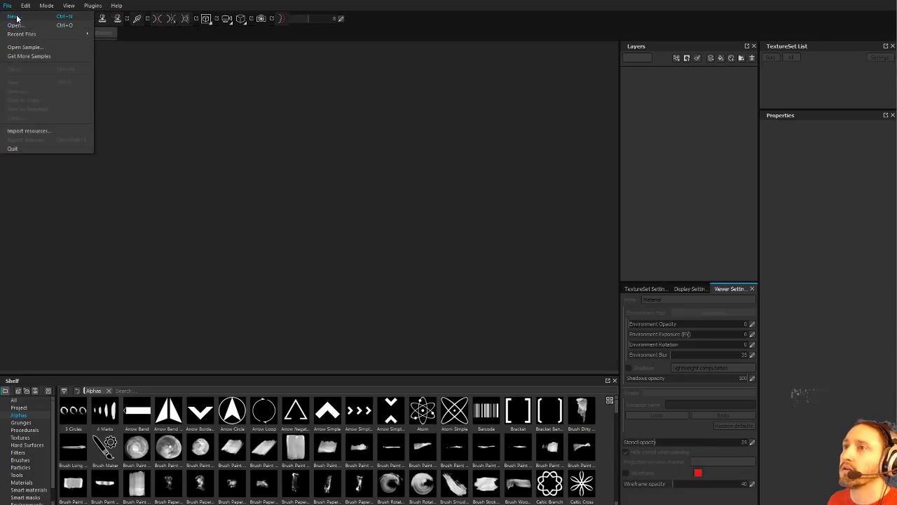
{"action": "left_click", "coordinate": [14, 26]}
{"action": "left_click", "coordinate": [532, 169]}
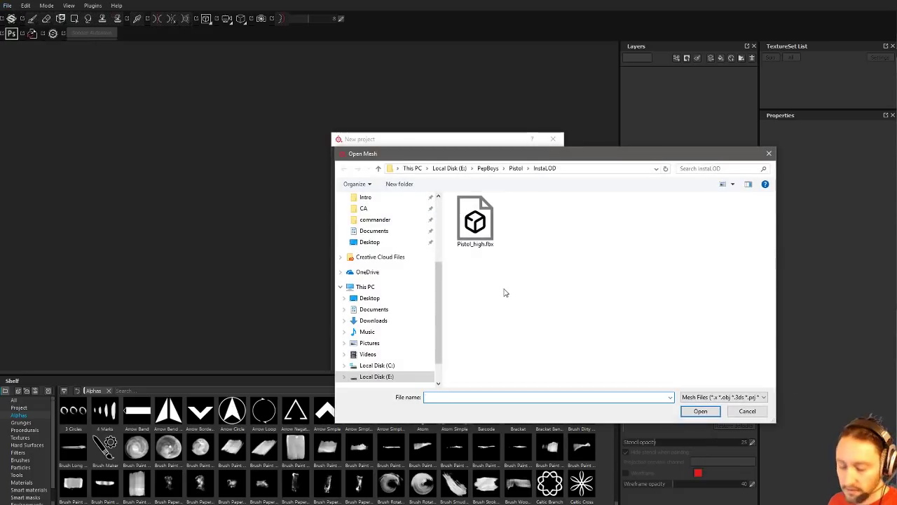
{"action": "key", "text": "ctrl+v"}
{"action": "key", "text": "Return"}
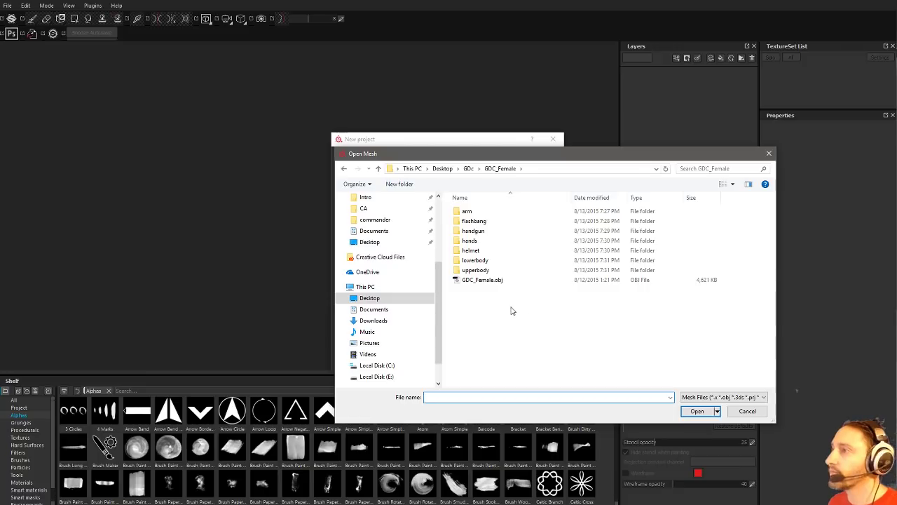
{"action": "double_click", "coordinate": [492, 281]}
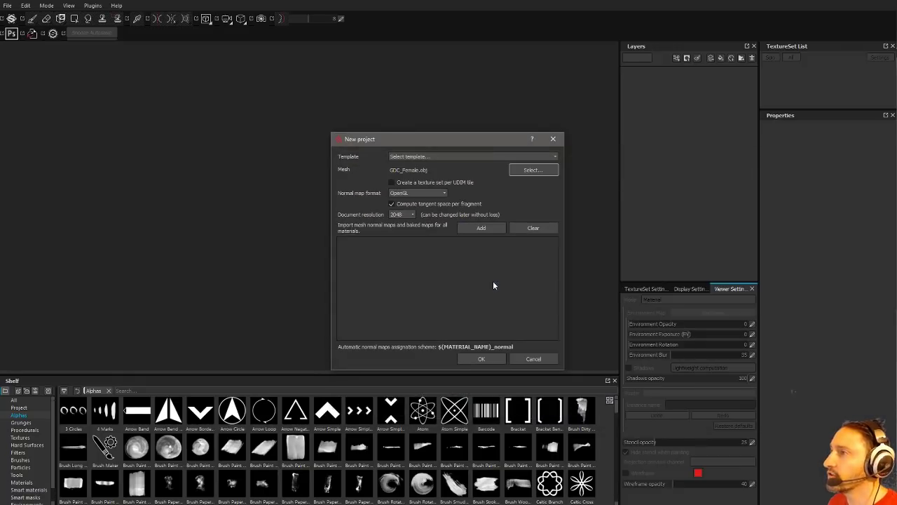
- Start importing mesh maps for the new project and search the GDC_Female folder for *tga
{"action": "left_click", "coordinate": [492, 229]}
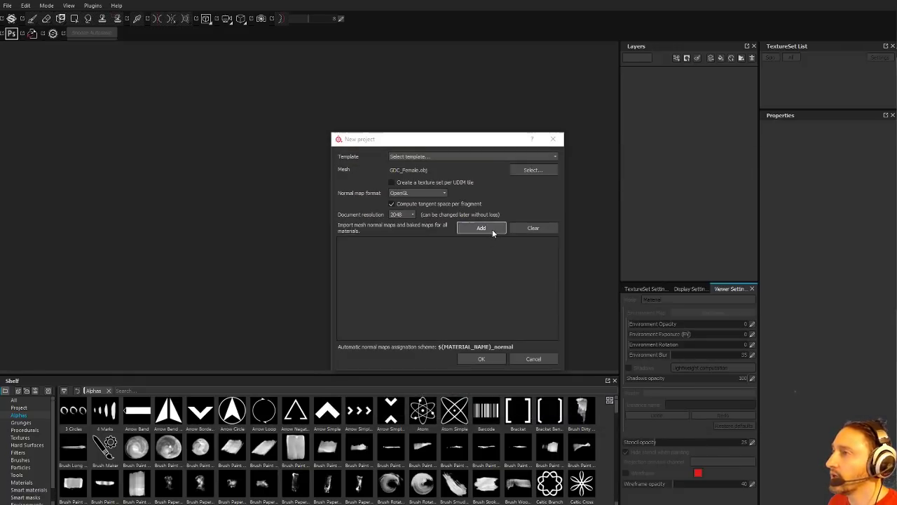
{"action": "left_click", "coordinate": [707, 168]}
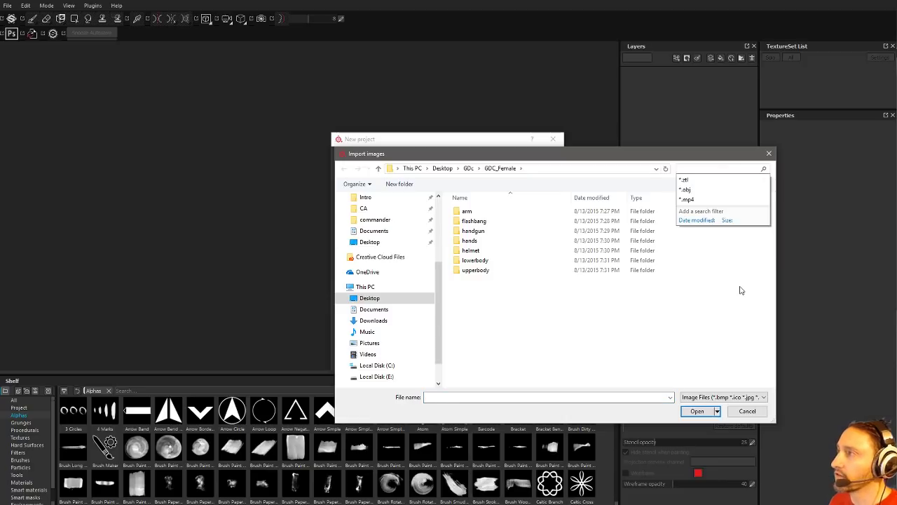
{"action": "type", "text": "*"}
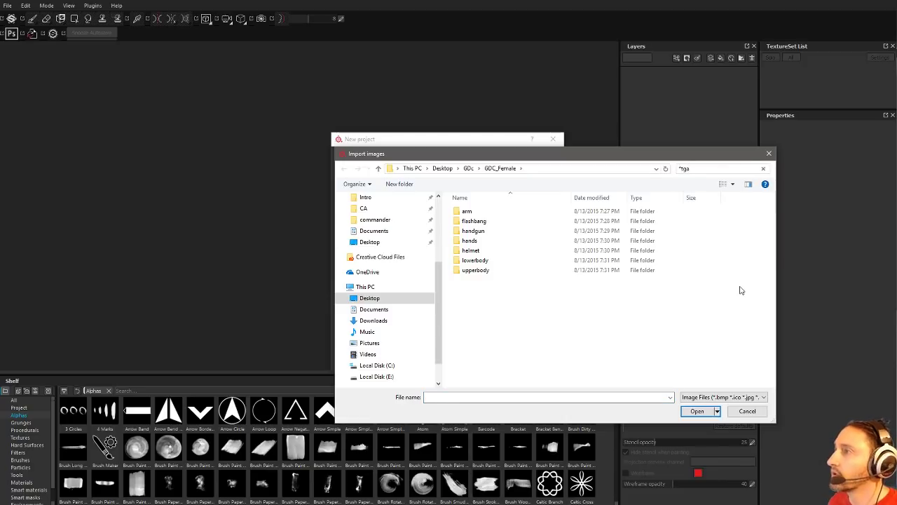
{"action": "left_click", "coordinate": [694, 168]}
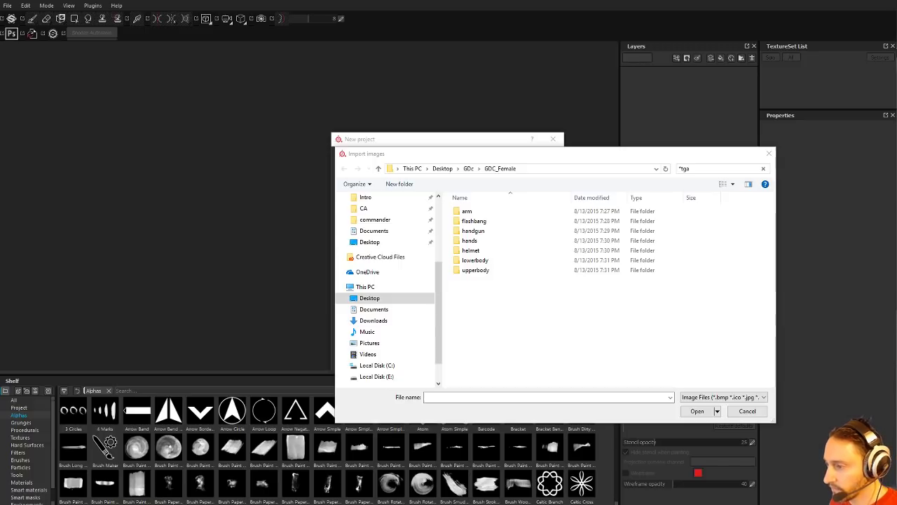
{"action": "left_click", "coordinate": [726, 169]}
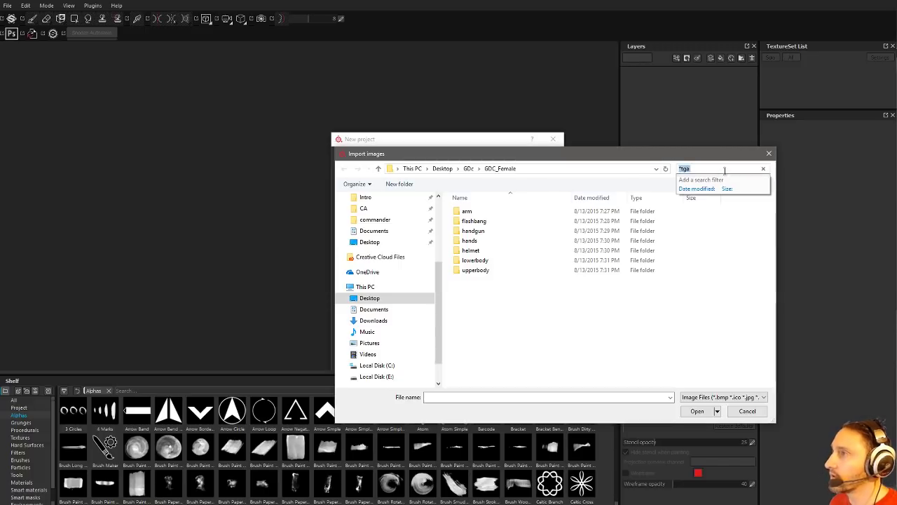
{"action": "left_click", "coordinate": [593, 334]}
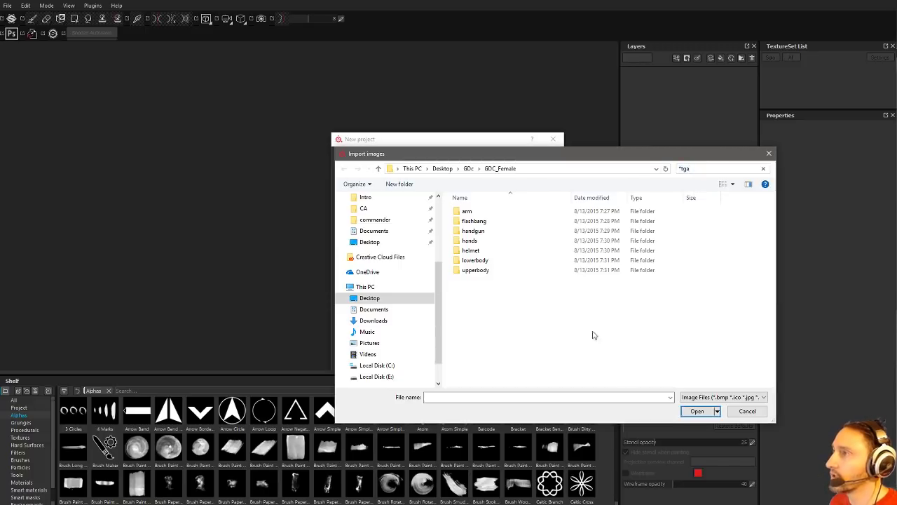
- Reset the image search and try filtering the GDC_Female folder by *.tga instead
{"action": "left_click", "coordinate": [468, 169]}
{"action": "double_click", "coordinate": [476, 211]}
{"action": "left_click", "coordinate": [715, 168]}
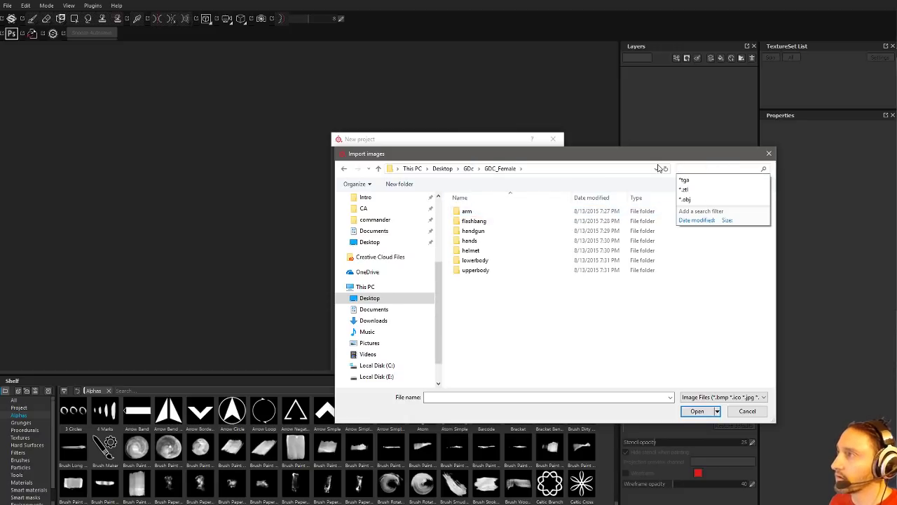
{"action": "key", "text": "Escape"}
{"action": "left_click", "coordinate": [696, 170]}
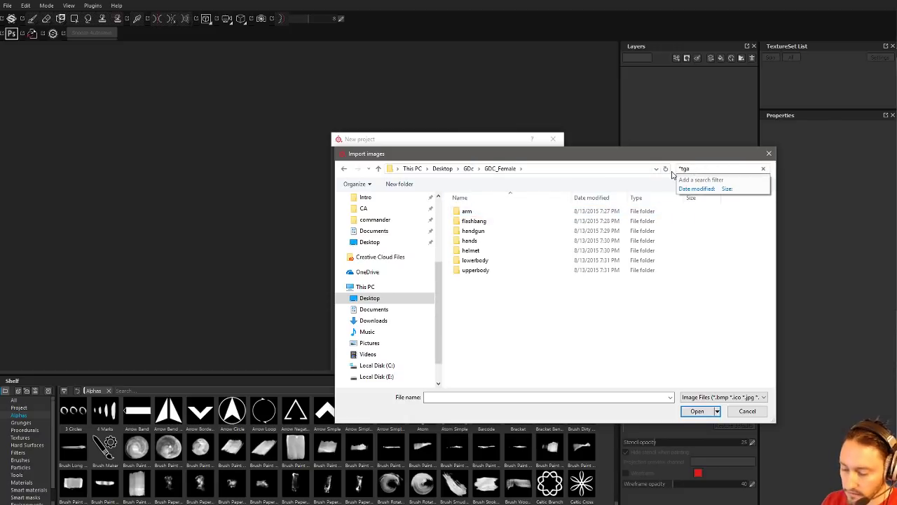
{"action": "key", "text": "BackSpace"}
{"action": "key", "text": "BackSpace"}
{"action": "key", "text": "BackSpace"}
{"action": "type", "text": "*"}
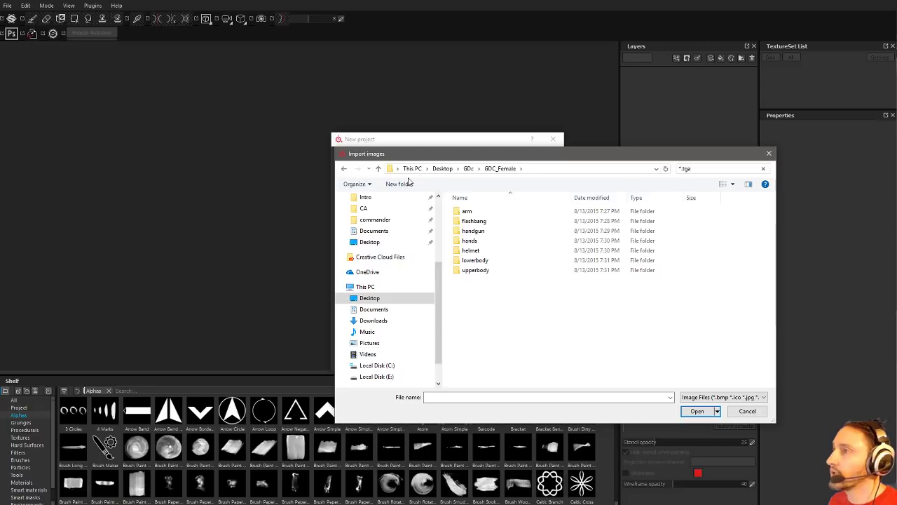
- Add all the TGA maps from the arm folder to the new project's mesh maps
{"action": "double_click", "coordinate": [470, 211]}
{"action": "key", "text": "ctrl+a"}
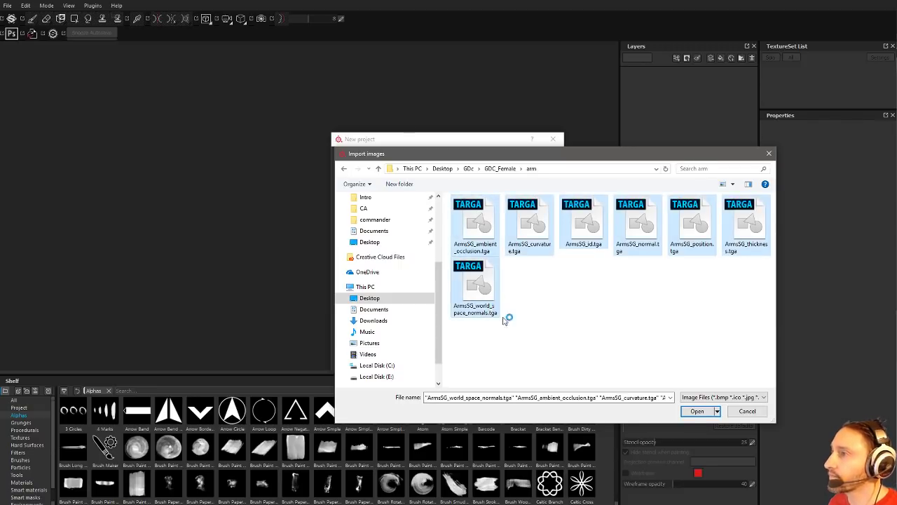
{"action": "left_click", "coordinate": [697, 412]}
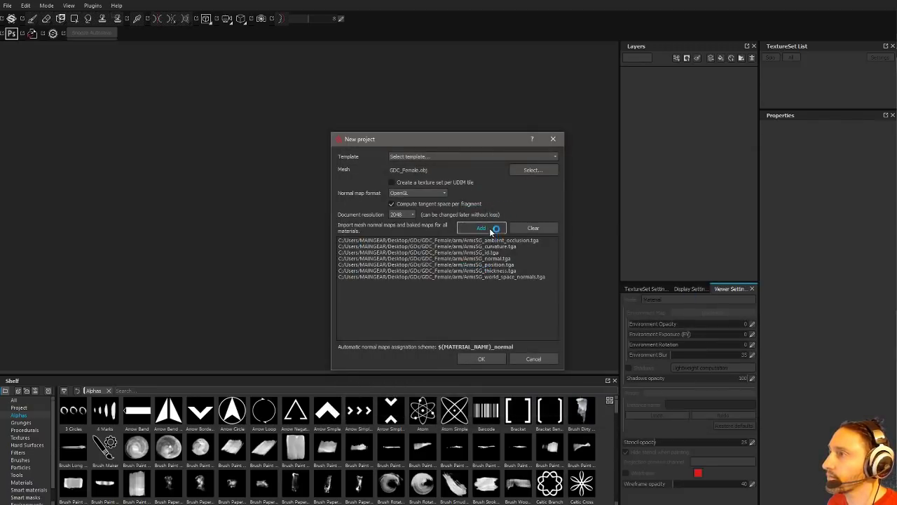
- Add all the TGA maps from the flashbang folder to the new project's mesh maps
{"action": "left_click", "coordinate": [480, 227]}
{"action": "left_click", "coordinate": [700, 169]}
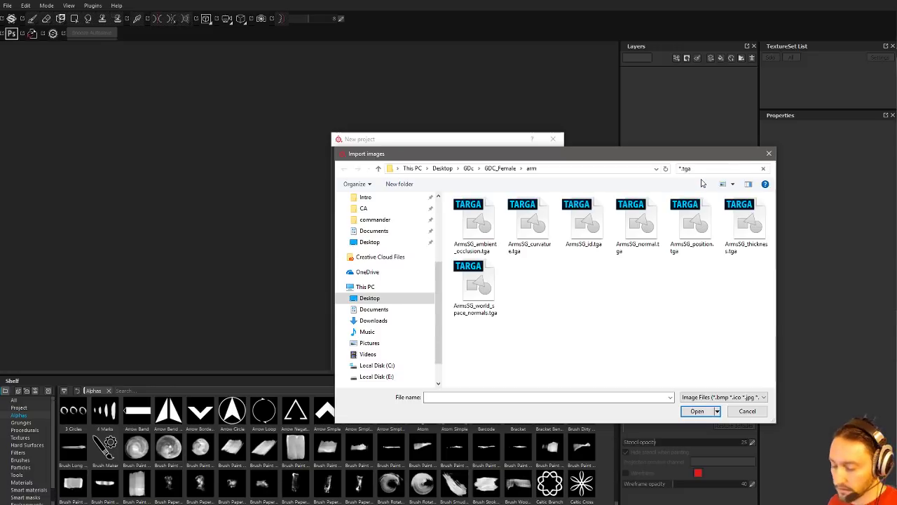
{"action": "left_click", "coordinate": [500, 168]}
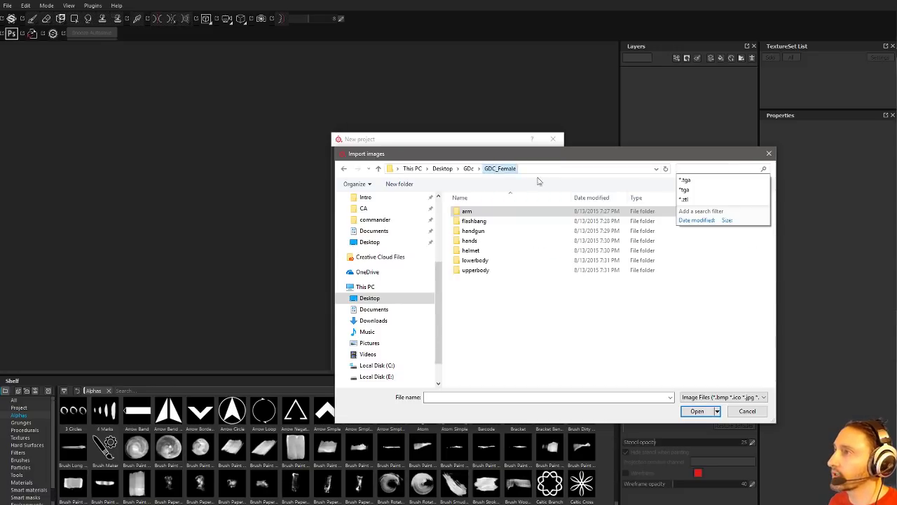
{"action": "left_click", "coordinate": [686, 179]}
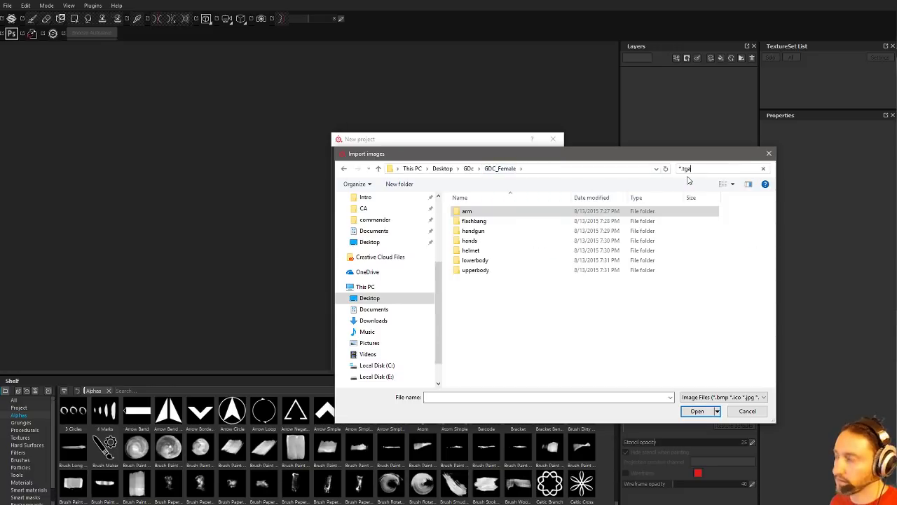
{"action": "double_click", "coordinate": [473, 221]}
{"action": "left_click", "coordinate": [475, 228]}
{"action": "left_click", "coordinate": [746, 228], "text": "shift"}
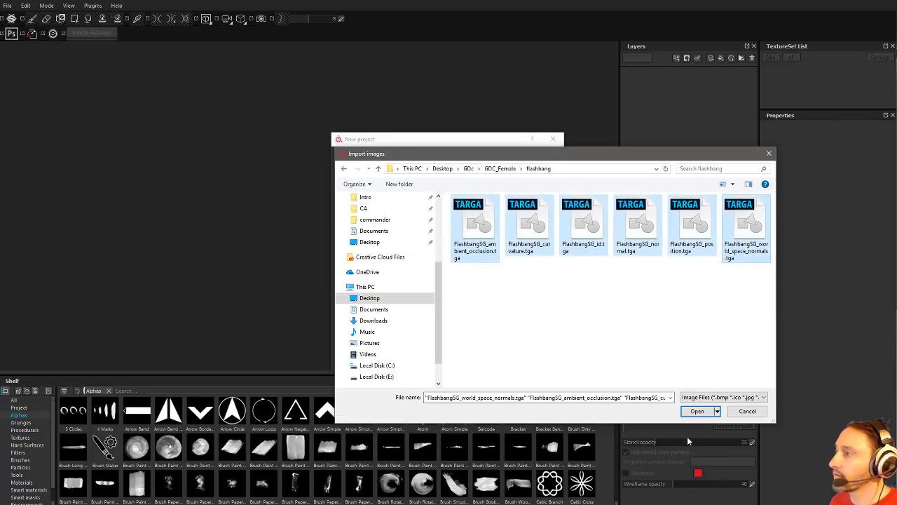
{"action": "left_click", "coordinate": [696, 410]}
- Add all the TGA maps from the handgun folder to the new project's mesh maps
{"action": "left_click", "coordinate": [462, 227]}
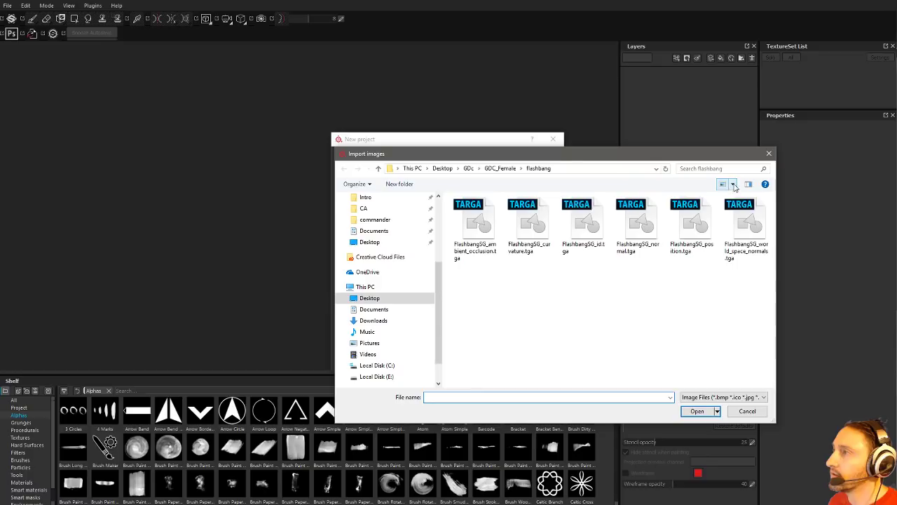
{"action": "left_click", "coordinate": [733, 184]}
{"action": "left_click", "coordinate": [733, 184]}
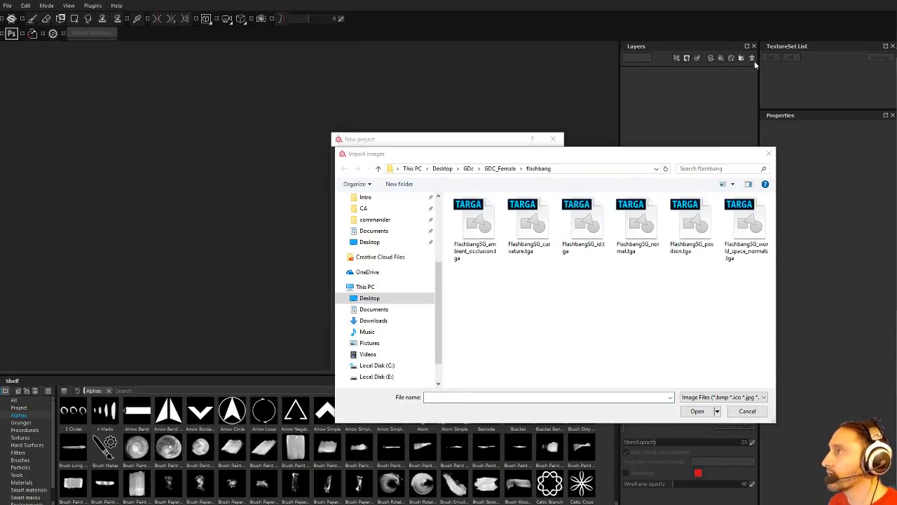
{"action": "left_click", "coordinate": [492, 169]}
{"action": "left_click", "coordinate": [492, 171]}
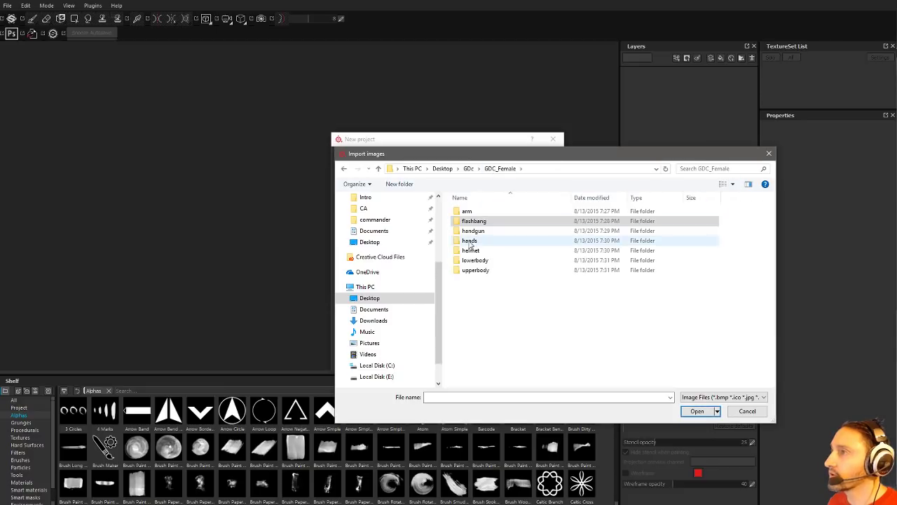
{"action": "double_click", "coordinate": [470, 232]}
{"action": "left_click", "coordinate": [475, 226]}
{"action": "left_click", "coordinate": [744, 222], "text": "shift"}
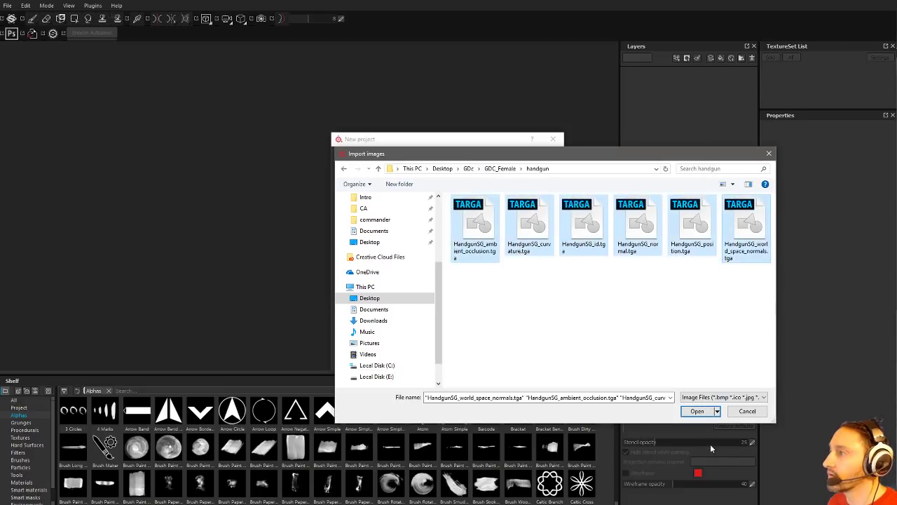
{"action": "left_click", "coordinate": [697, 411]}
- Add all the TGA maps from the hands folder to the new project's mesh maps
{"action": "left_click", "coordinate": [482, 230]}
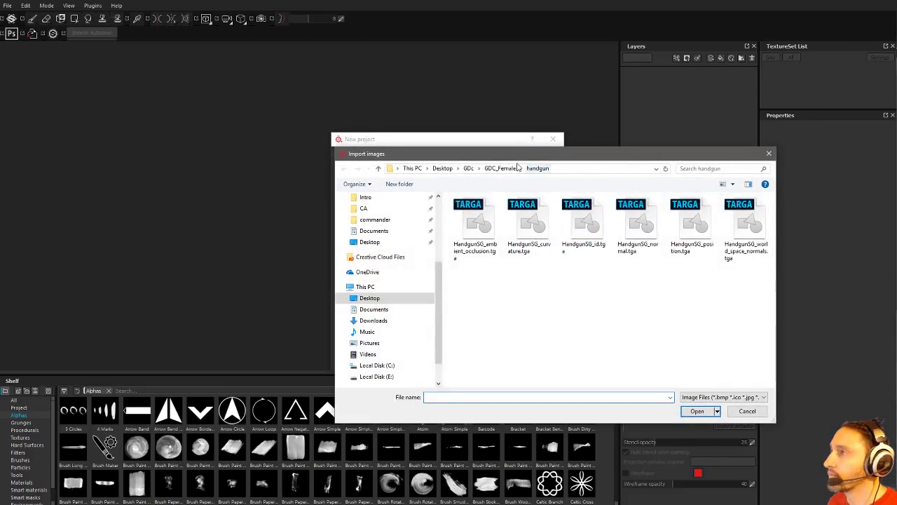
{"action": "left_click", "coordinate": [500, 169]}
{"action": "double_click", "coordinate": [478, 238]}
{"action": "left_click", "coordinate": [477, 227]}
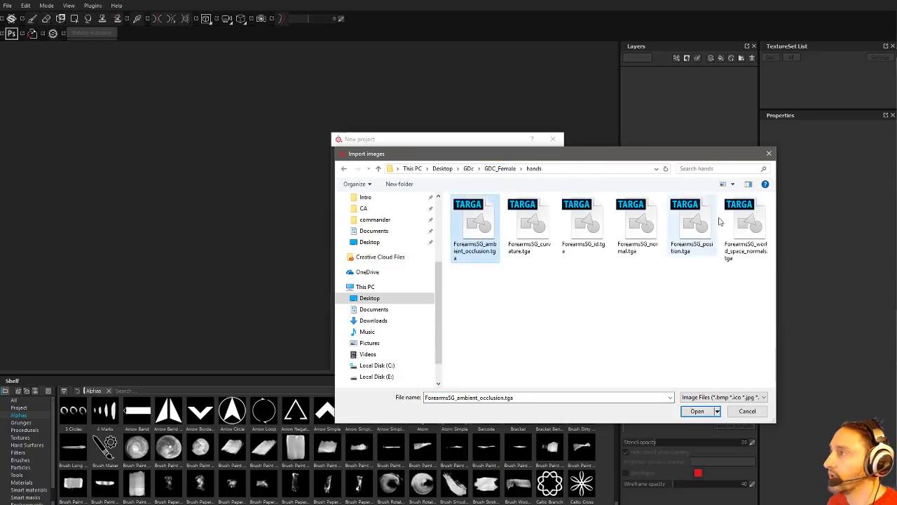
{"action": "left_click", "coordinate": [744, 221], "text": "shift"}
{"action": "left_click", "coordinate": [697, 411]}
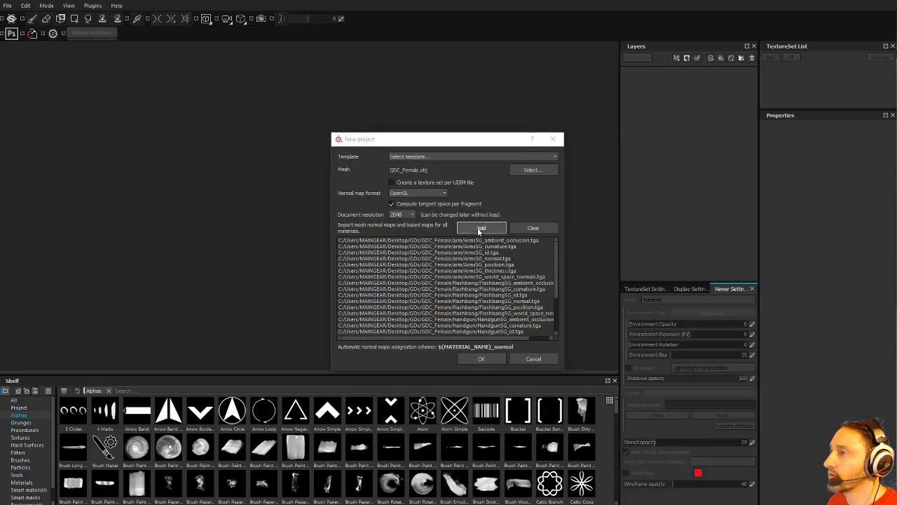
- Add all the maps from the helmet folder to the new project's mesh maps
{"action": "left_click", "coordinate": [481, 228]}
{"action": "left_click", "coordinate": [496, 170]}
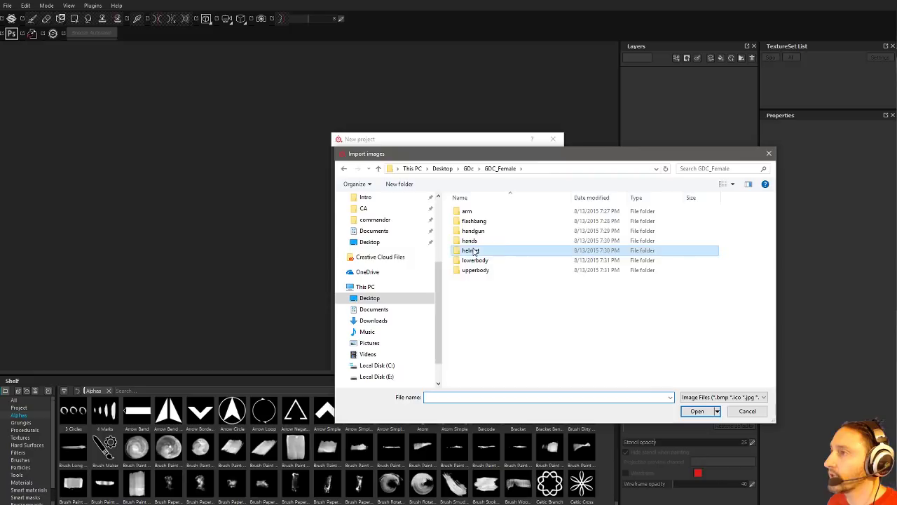
{"action": "double_click", "coordinate": [470, 250]}
{"action": "left_click", "coordinate": [477, 224]}
{"action": "left_click", "coordinate": [745, 224], "text": "shift"}
{"action": "left_click", "coordinate": [700, 412]}
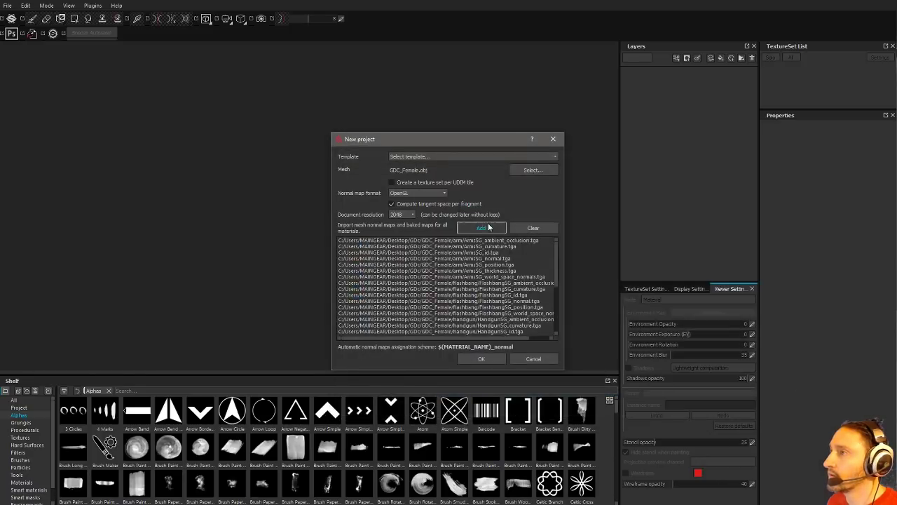
- Add all the maps from the lowerbody folder to the new project's mesh maps
{"action": "left_click", "coordinate": [481, 228]}
{"action": "left_click", "coordinate": [495, 169]}
{"action": "double_click", "coordinate": [475, 260]}
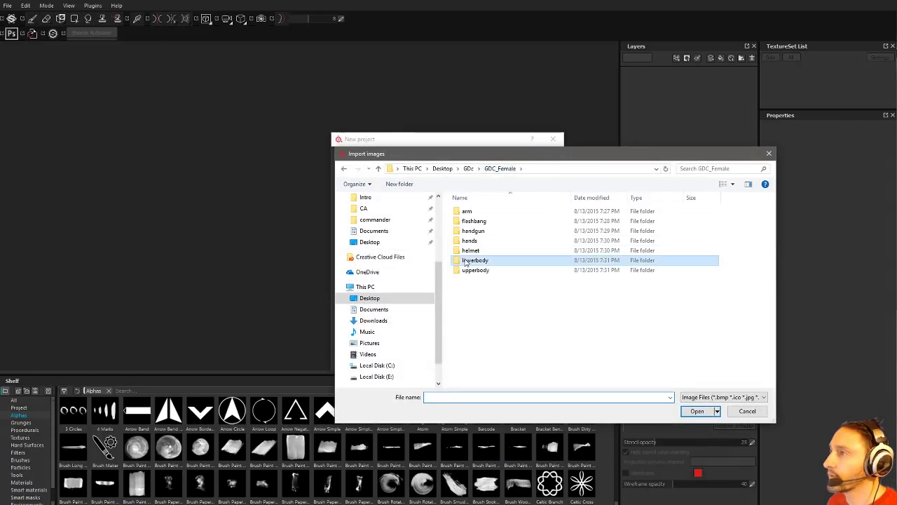
{"action": "left_click", "coordinate": [476, 224]}
{"action": "left_click", "coordinate": [744, 224], "text": "shift"}
{"action": "left_click", "coordinate": [698, 411]}
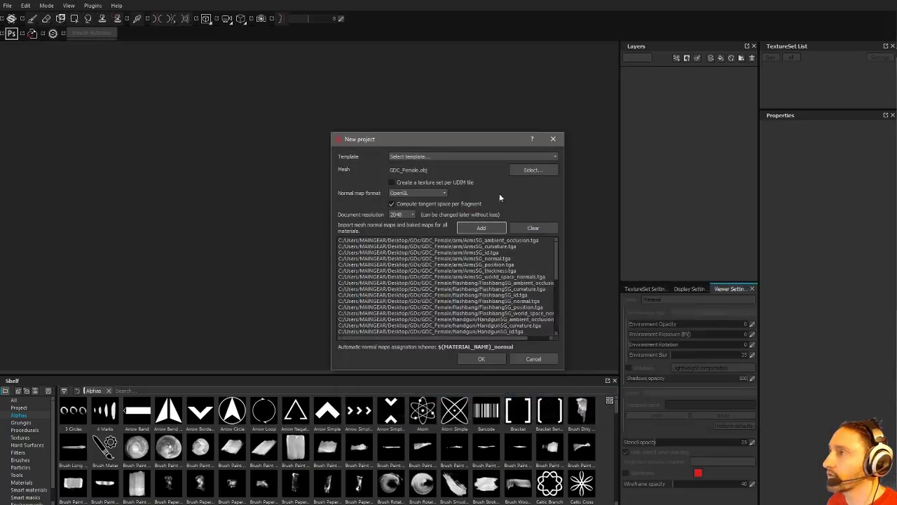
- Add all the TGA maps from the upperbody folder to the mesh maps and create the project
{"action": "left_click", "coordinate": [478, 227]}
{"action": "left_click", "coordinate": [496, 169]}
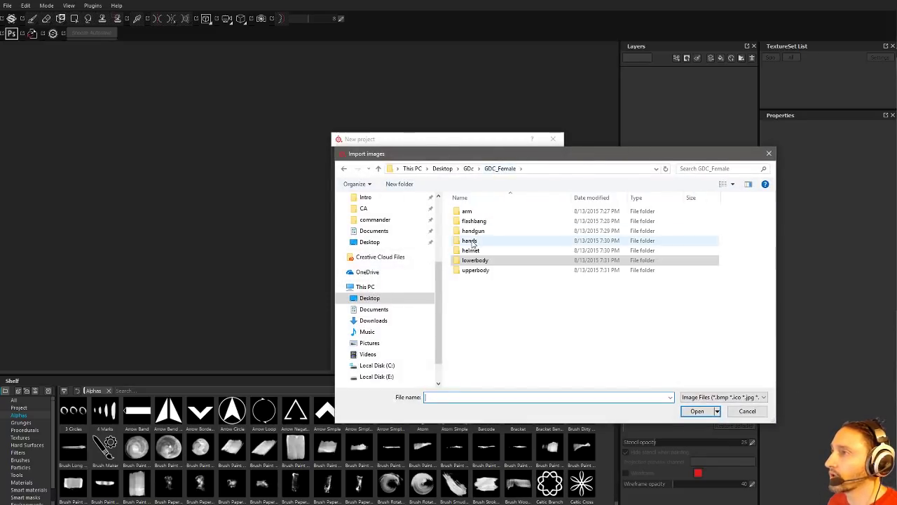
{"action": "double_click", "coordinate": [468, 266]}
{"action": "left_click", "coordinate": [475, 224]}
{"action": "left_click", "coordinate": [742, 231], "text": "shift"}
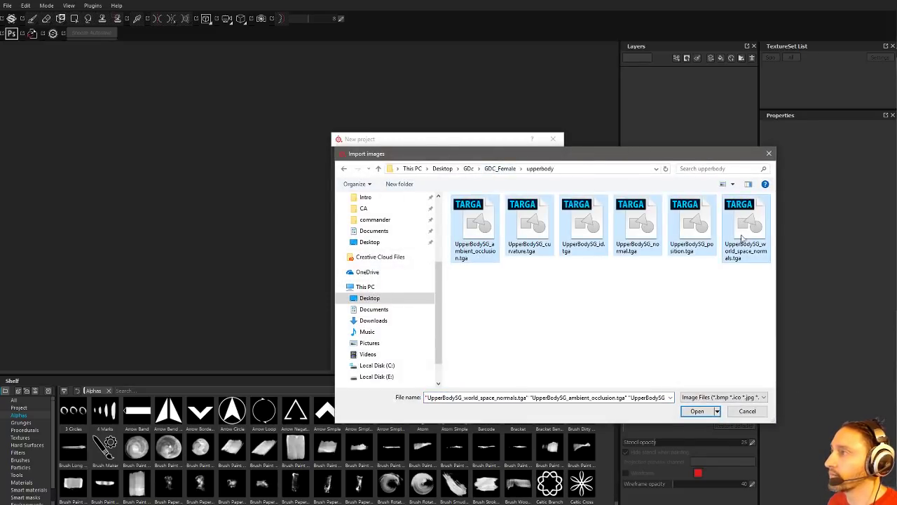
{"action": "left_click", "coordinate": [697, 412]}
{"action": "left_click", "coordinate": [518, 363]}
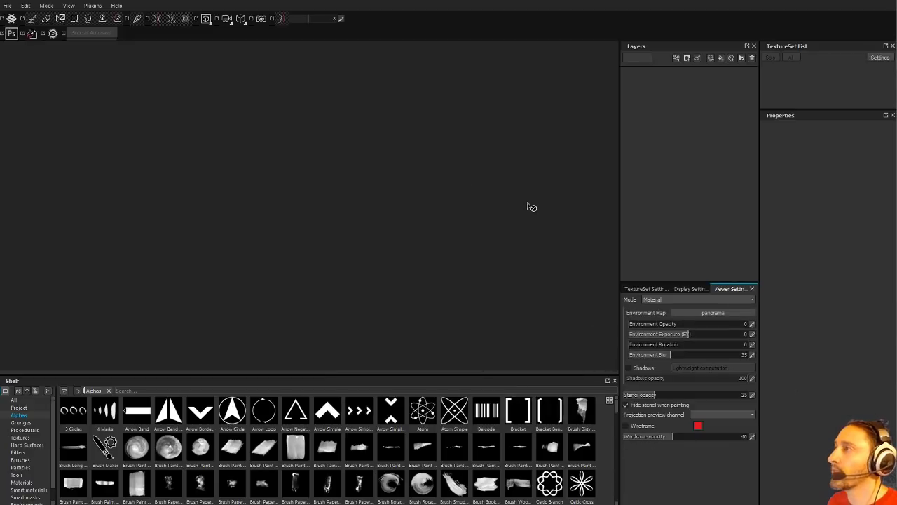
{"action": "mouse_move", "coordinate": [524, 182]}
{"action": "left_mouse_down"}
{"action": "mouse_move", "coordinate": [495, 183]}
{"action": "mouse_move", "coordinate": [493, 199]}
{"action": "left_mouse_up"}
{"action": "left_click_drag", "start_coordinate": [498, 163], "coordinate": [469, 128], "text": "alt"}
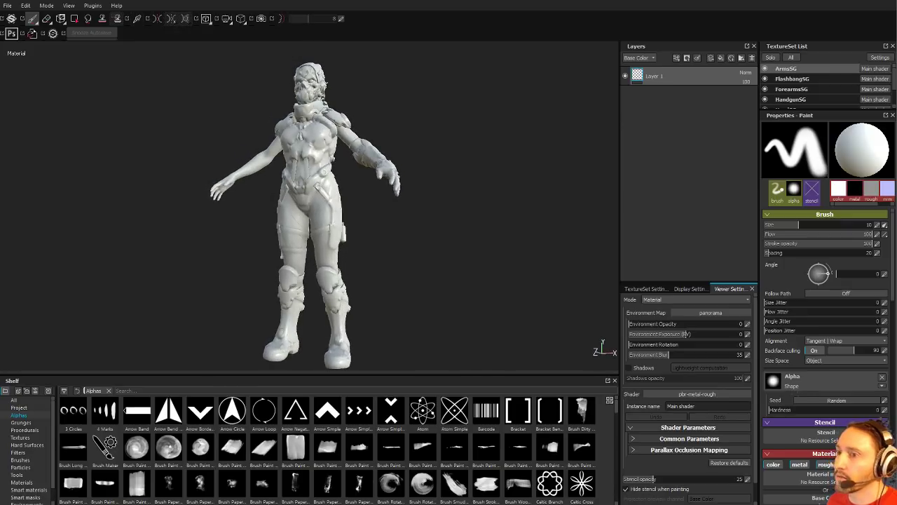
- Filter the shelf's textures by "arm" and select the ArmsSG_normal map
{"action": "left_click", "coordinate": [21, 437]}
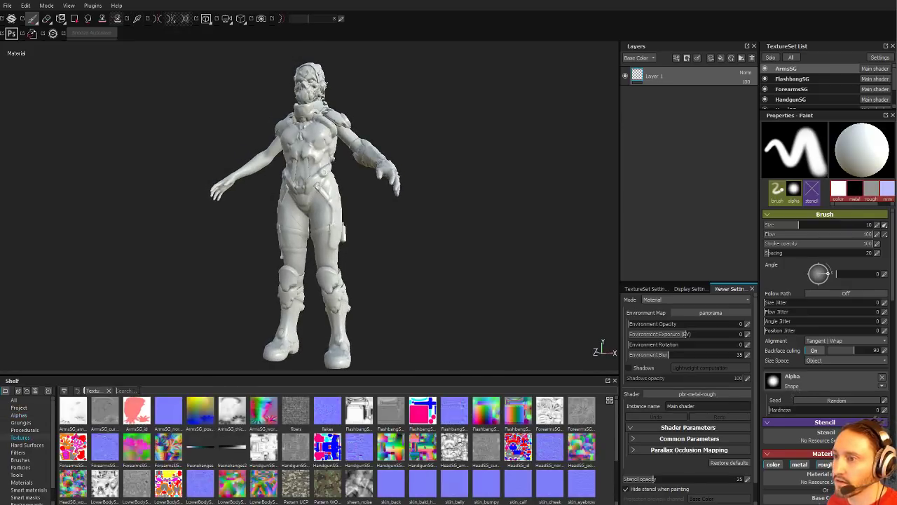
{"action": "left_click", "coordinate": [132, 390]}
{"action": "type", "text": "arm"}
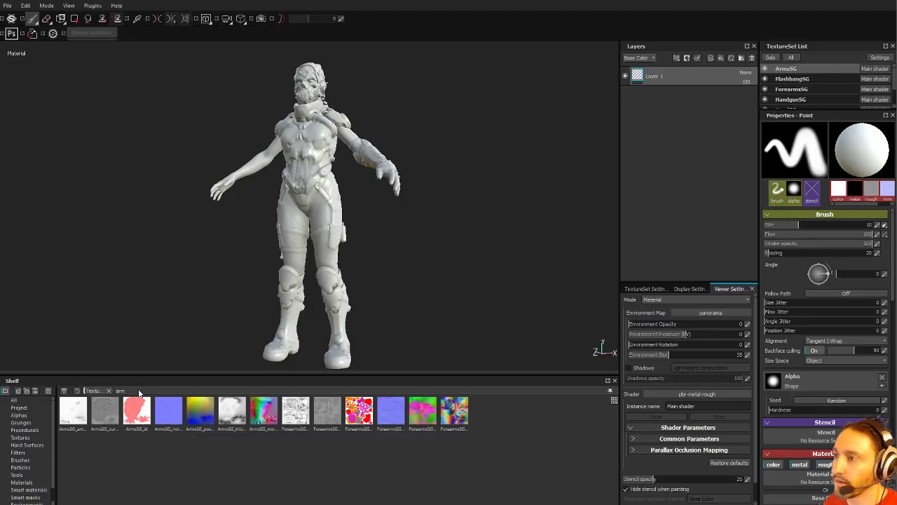
{"action": "left_click", "coordinate": [169, 406]}
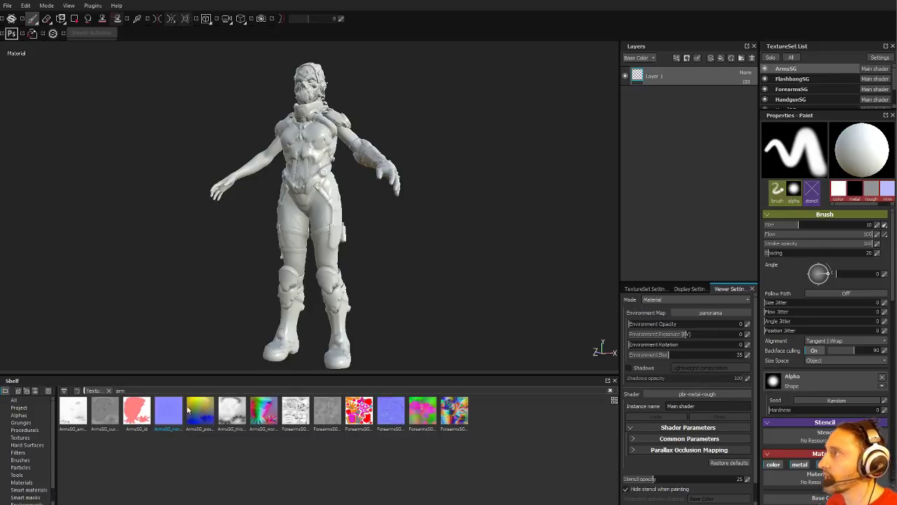
- Isolate the ArmsSG texture set in the viewport and examine the arm meshes up close
{"action": "left_click", "coordinate": [771, 58]}
{"action": "mouse_move", "coordinate": [406, 167]}
{"action": "right_mouse_down", "text": "alt"}
{"action": "mouse_move", "coordinate": [442, 262]}
{"action": "mouse_move", "coordinate": [459, 280]}
{"action": "right_mouse_up", "text": "alt"}
{"action": "middle_click_drag", "start_coordinate": [459, 280], "coordinate": [512, 462], "text": "alt"}
{"action": "mouse_move", "coordinate": [421, 330]}
{"action": "left_mouse_down", "text": "alt"}
{"action": "mouse_move", "coordinate": [378, 299]}
{"action": "mouse_move", "coordinate": [406, 316]}
{"action": "left_mouse_up", "text": "alt"}
{"action": "middle_click_drag", "start_coordinate": [406, 315], "coordinate": [399, 251], "text": "alt"}
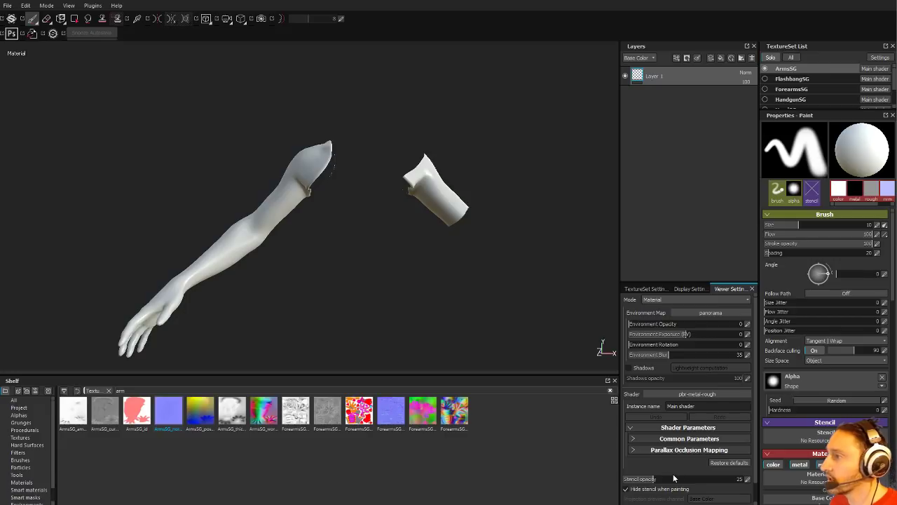
{"action": "scroll", "coordinate": [676, 449], "scroll_direction": "down", "scroll_amount": 1}
{"action": "scroll", "coordinate": [686, 420], "scroll_direction": "up", "scroll_amount": 1}
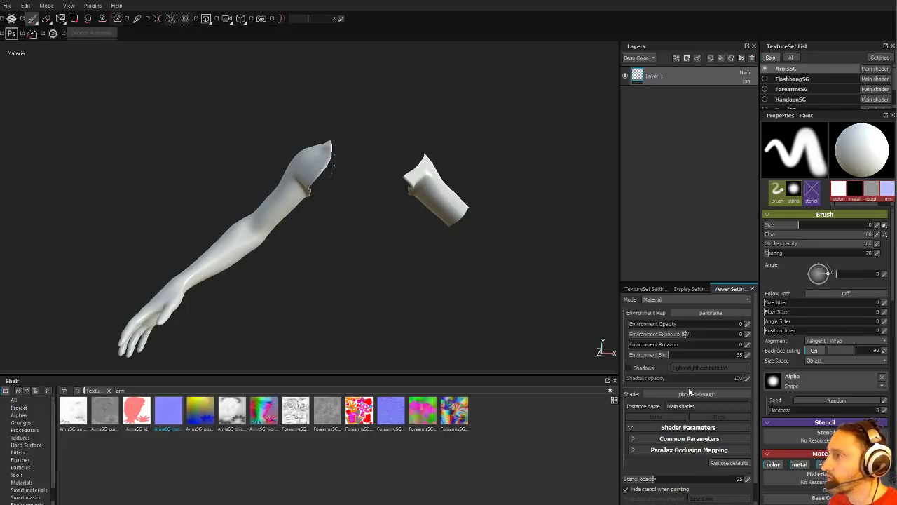
- Assign ArmsSG_normal as the normal map in the ArmsSG texture set's additional maps
{"action": "left_click", "coordinate": [659, 288]}
{"action": "scroll", "coordinate": [646, 424], "scroll_direction": "down", "scroll_amount": 3}
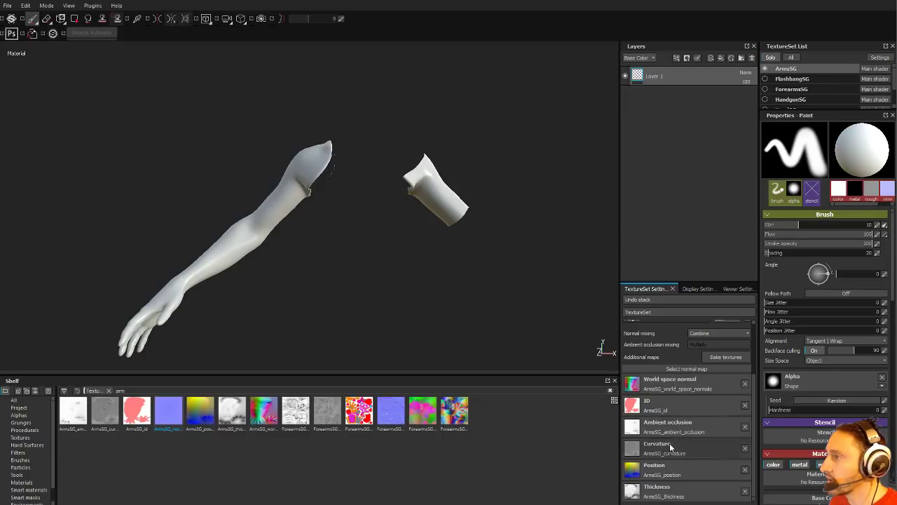
{"action": "scroll", "coordinate": [670, 491], "scroll_direction": "up", "scroll_amount": 3}
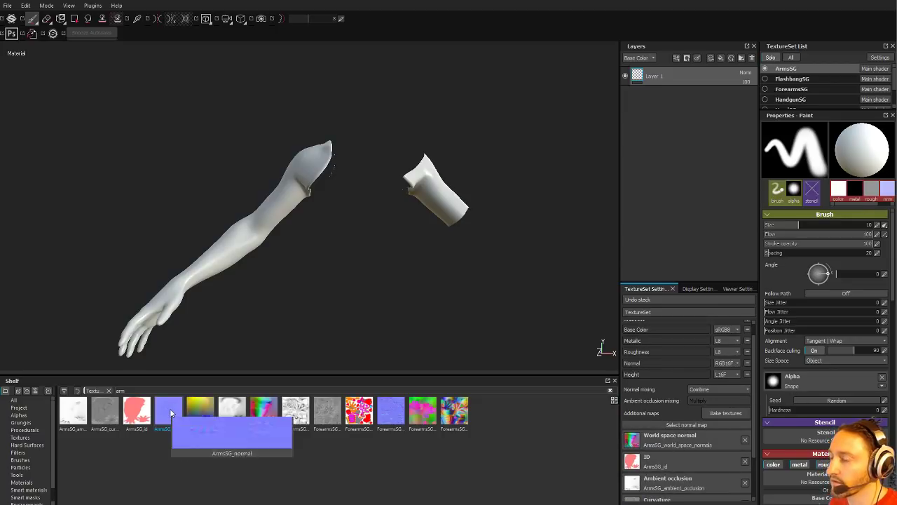
{"action": "left_click_drag", "start_coordinate": [170, 408], "coordinate": [690, 425]}
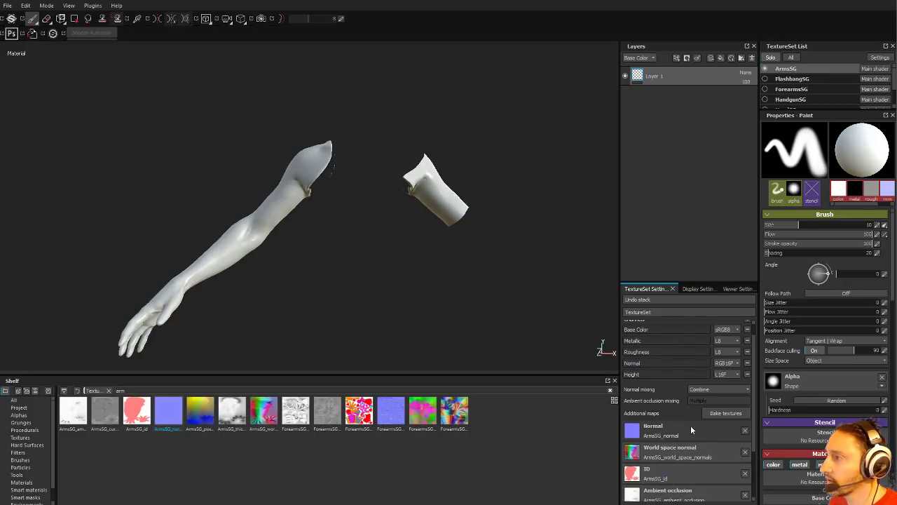
- Show all texture sets, select FlashbangSG, and assign FlashbangSG_normal as its normal map after filtering the textures by "flash"
{"action": "left_click", "coordinate": [792, 79]}
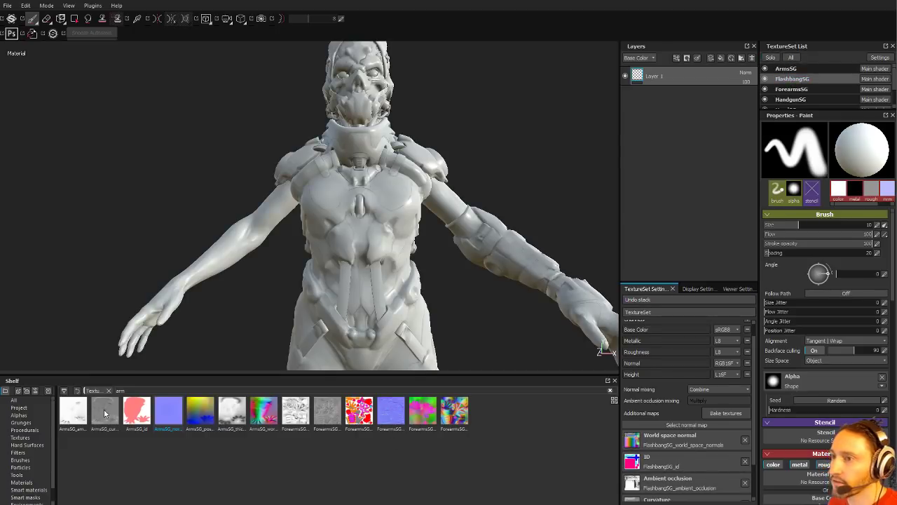
{"action": "key", "text": "BackSpace"}
{"action": "key", "text": "BackSpace"}
{"action": "key", "text": "BackSpace"}
{"action": "type", "text": "flash"}
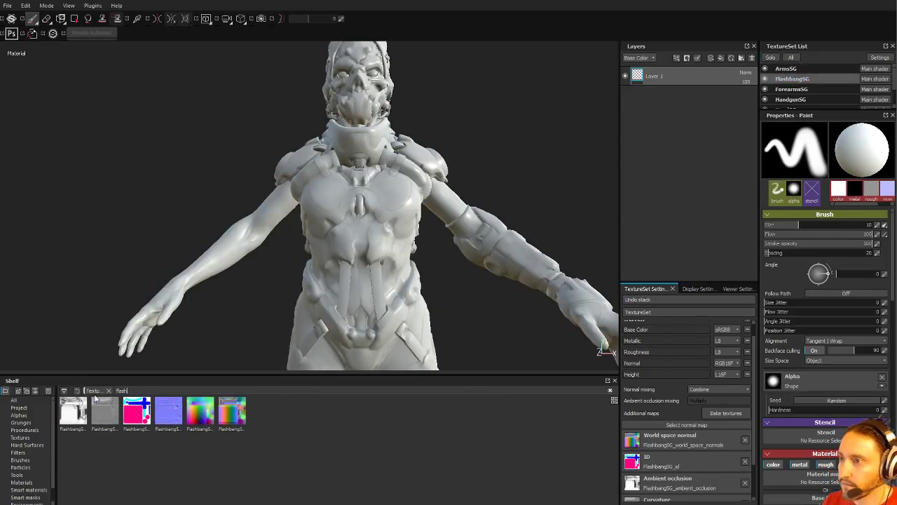
{"action": "left_click_drag", "start_coordinate": [166, 416], "coordinate": [711, 425]}
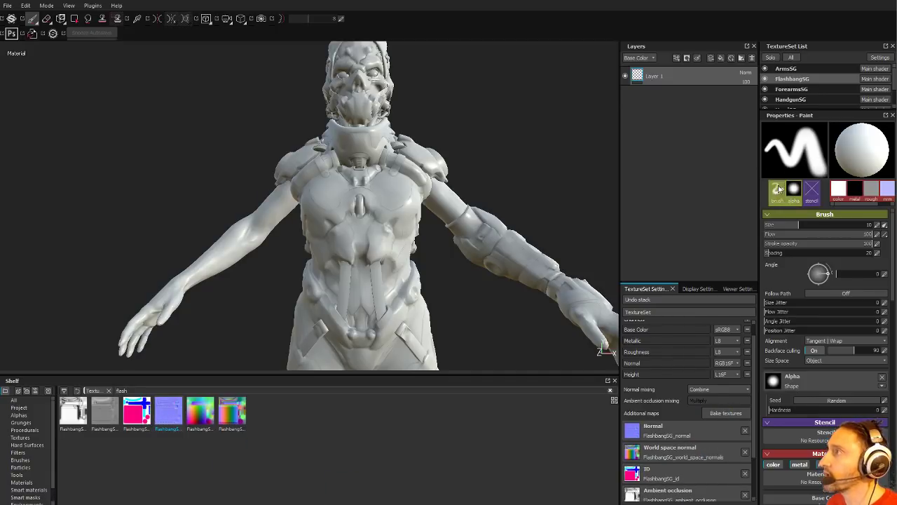
- Select the ForearmsSG texture set, filter the textures by "fore", and assign ForearmsSG_normal as its normal map
{"action": "left_click", "coordinate": [805, 91]}
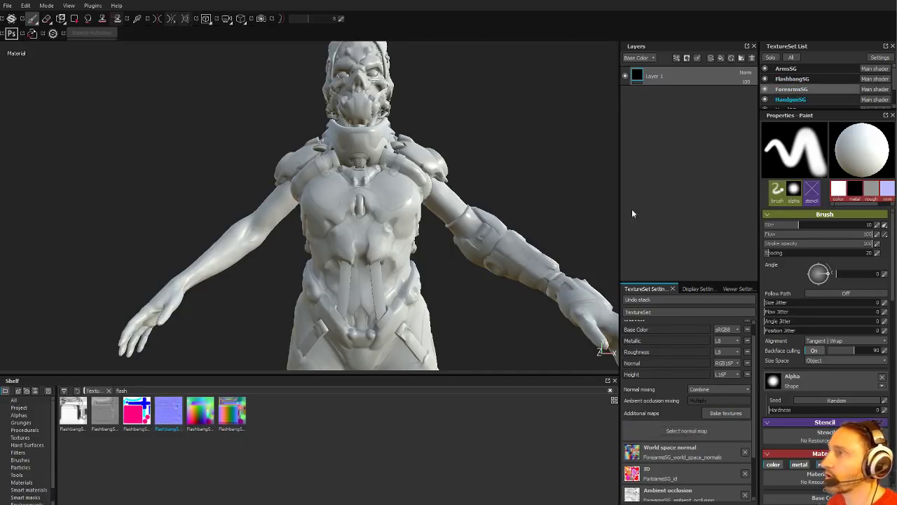
{"action": "left_click_drag", "start_coordinate": [132, 390], "coordinate": [49, 393]}
{"action": "type", "text": "fore"}
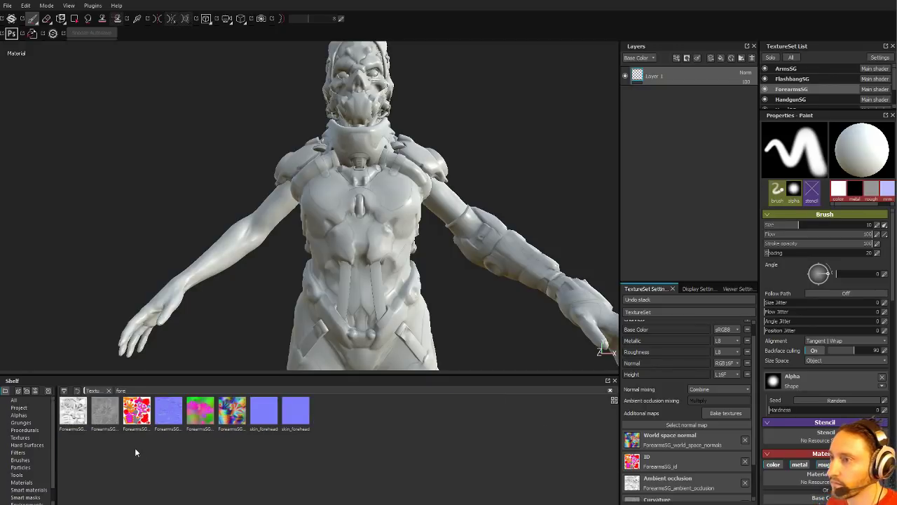
{"action": "left_click_drag", "start_coordinate": [168, 412], "coordinate": [709, 426]}
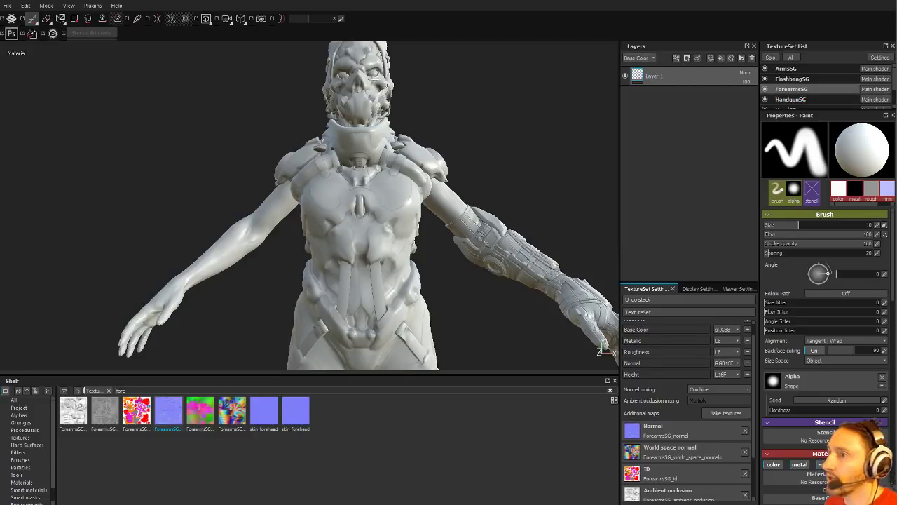
- Select the HandgunSG texture set, filter the textures by "handgu", and assign HandgunSG_normal as its normal map
{"action": "left_click", "coordinate": [791, 100]}
{"action": "left_click", "coordinate": [94, 393]}
{"action": "type", "text": "handgu"}
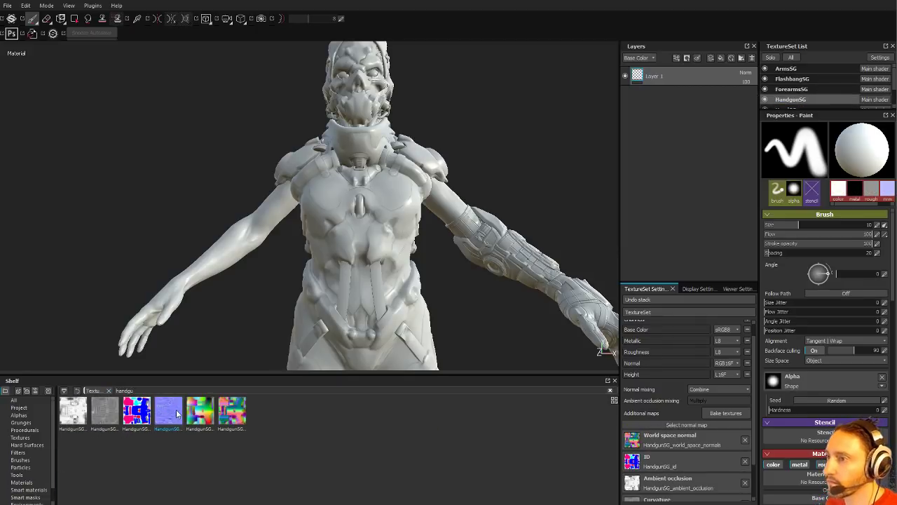
{"action": "left_click_drag", "start_coordinate": [168, 412], "coordinate": [687, 427]}
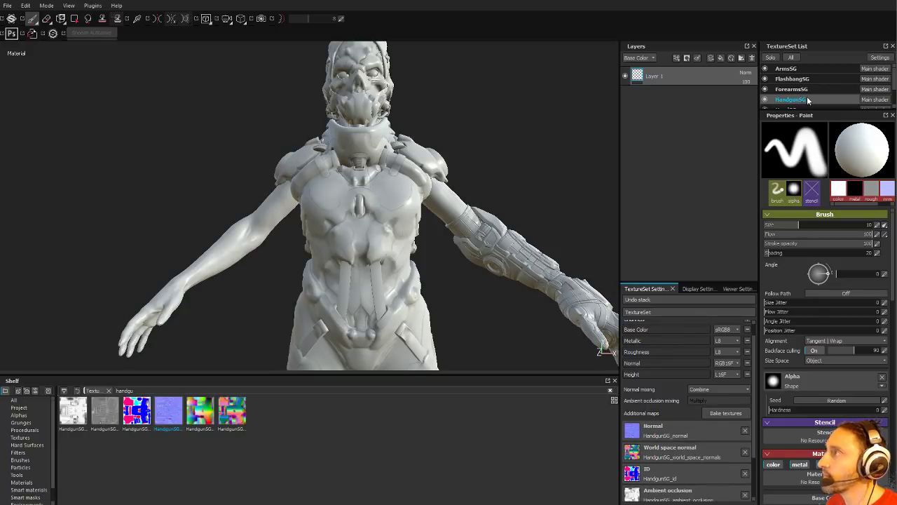
- Select the HeadSG texture set, filter the textures by "head", and assign HeadSG_normal as its normal map
{"action": "left_click", "coordinate": [803, 109]}
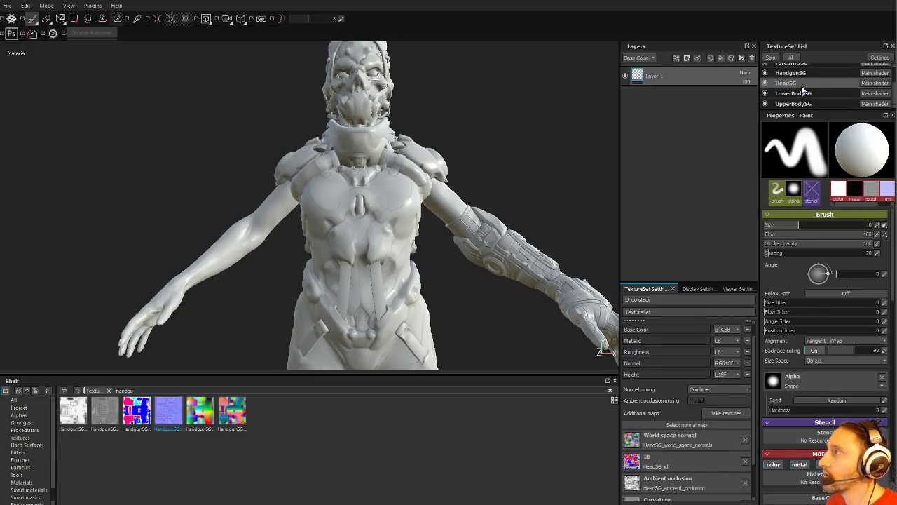
{"action": "left_click_drag", "start_coordinate": [133, 390], "coordinate": [50, 394]}
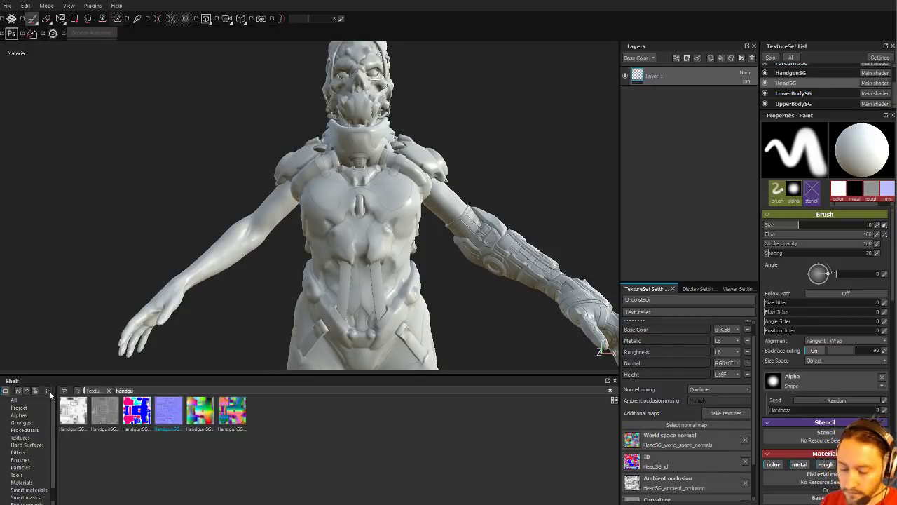
{"action": "type", "text": "head"}
{"action": "left_click_drag", "start_coordinate": [163, 430], "coordinate": [688, 425]}
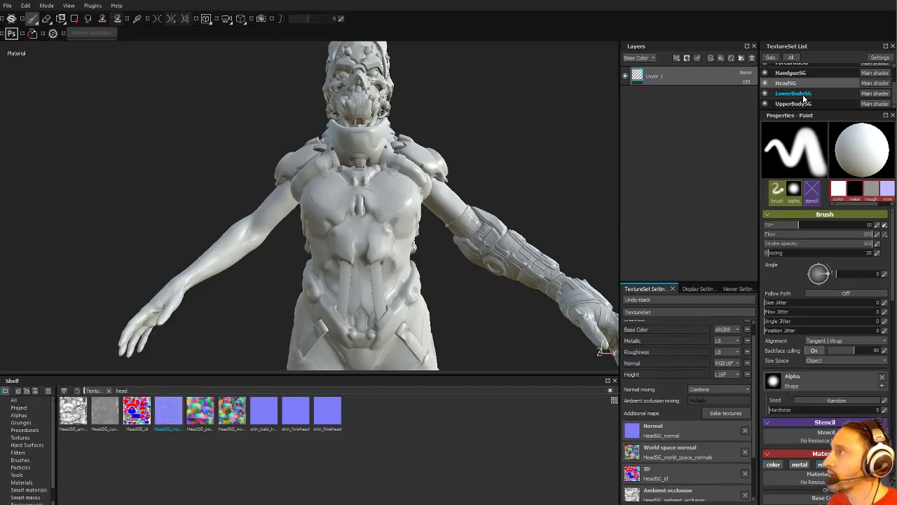
- Select the LowerBodySG texture set, filter the textures by "lower", and assign LowerBodySG_normal as its normal map
{"action": "left_click", "coordinate": [804, 97]}
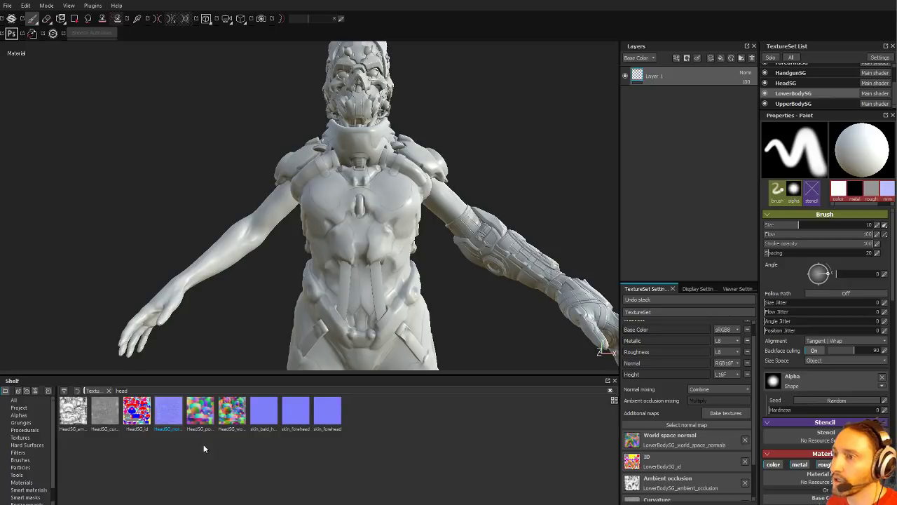
{"action": "double_click", "coordinate": [122, 390]}
{"action": "type", "text": "lower"}
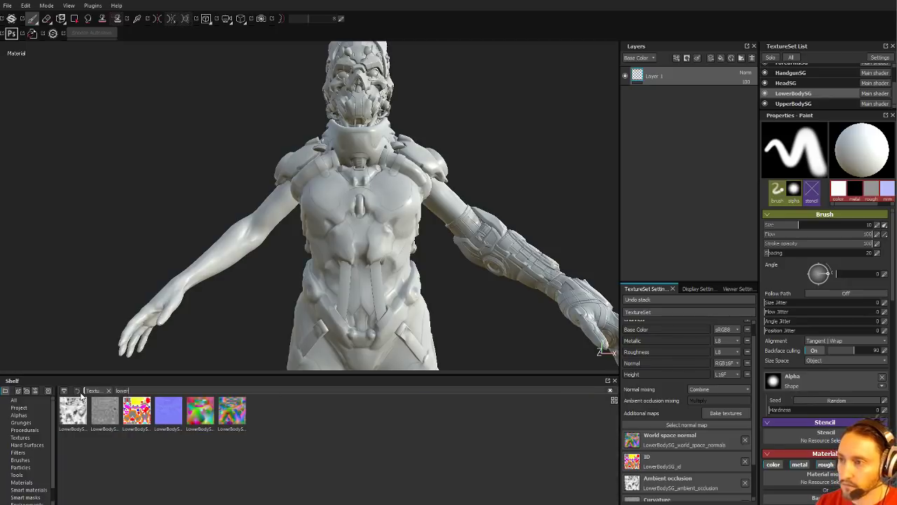
{"action": "left_click_drag", "start_coordinate": [166, 405], "coordinate": [689, 424]}
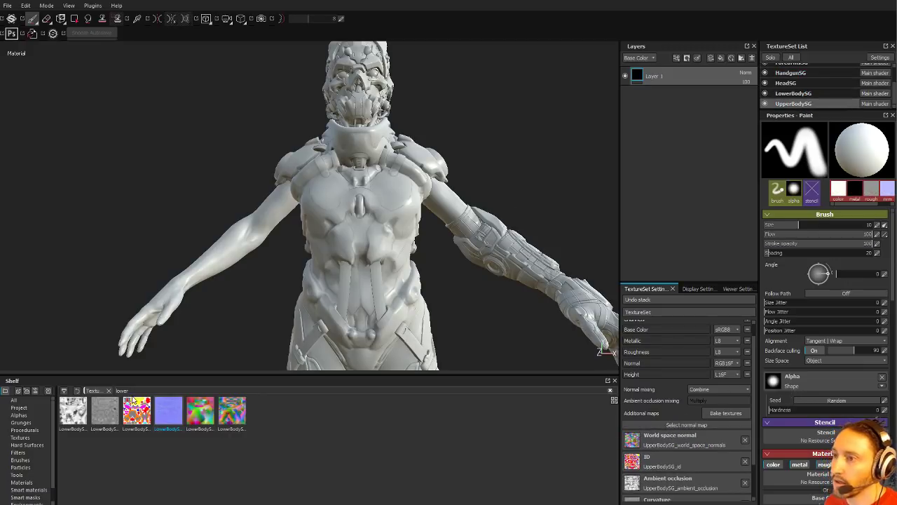
- Filter the textures by "upper" and assign UpperBodySG_normal as the UpperBodySG texture set's normal map
{"action": "key", "text": "ctrl+a"}
{"action": "type", "text": "upper"}
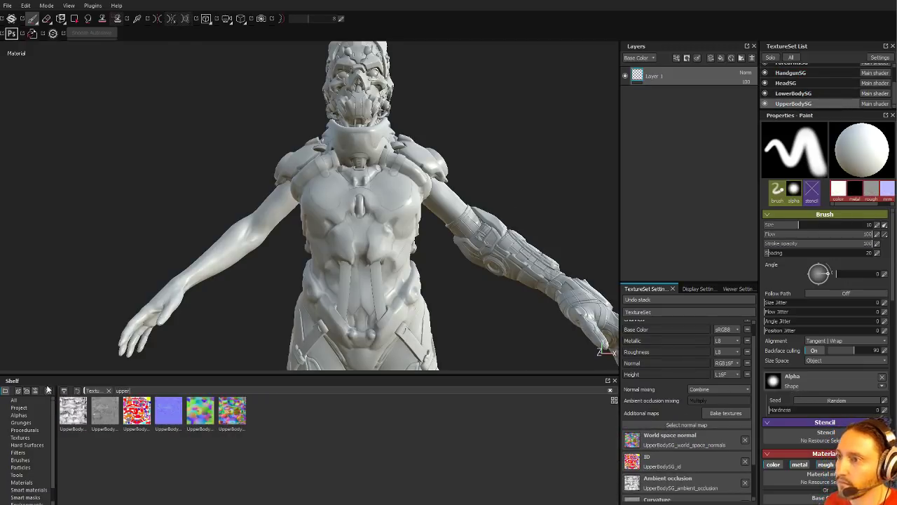
{"action": "left_click_drag", "start_coordinate": [160, 412], "coordinate": [690, 429]}
- Inspect the assigned normal maps on the character's head, collar, shoulders and chest from several angles
{"action": "right_click_drag", "start_coordinate": [477, 188], "coordinate": [394, 168], "text": "alt"}
{"action": "middle_click_drag", "start_coordinate": [394, 168], "coordinate": [400, 70], "text": "alt"}
{"action": "mouse_move", "coordinate": [413, 141]}
{"action": "left_mouse_down", "text": "alt"}
{"action": "mouse_move", "coordinate": [376, 182]}
{"action": "mouse_move", "coordinate": [178, 194]}
{"action": "left_mouse_up", "text": "alt"}
{"action": "middle_click_drag", "start_coordinate": [342, 168], "coordinate": [356, 305], "text": "alt"}
{"action": "left_click_drag", "start_coordinate": [356, 304], "coordinate": [381, 249], "text": "alt"}
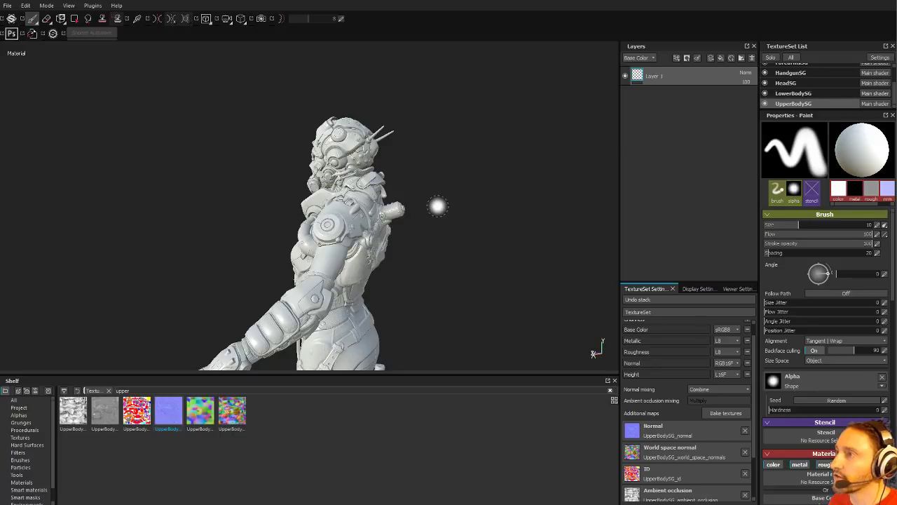
{"action": "right_click_drag", "start_coordinate": [438, 206], "coordinate": [429, 206], "text": "ctrl"}
{"action": "left_click_drag", "start_coordinate": [437, 205], "coordinate": [513, 203], "text": "alt"}
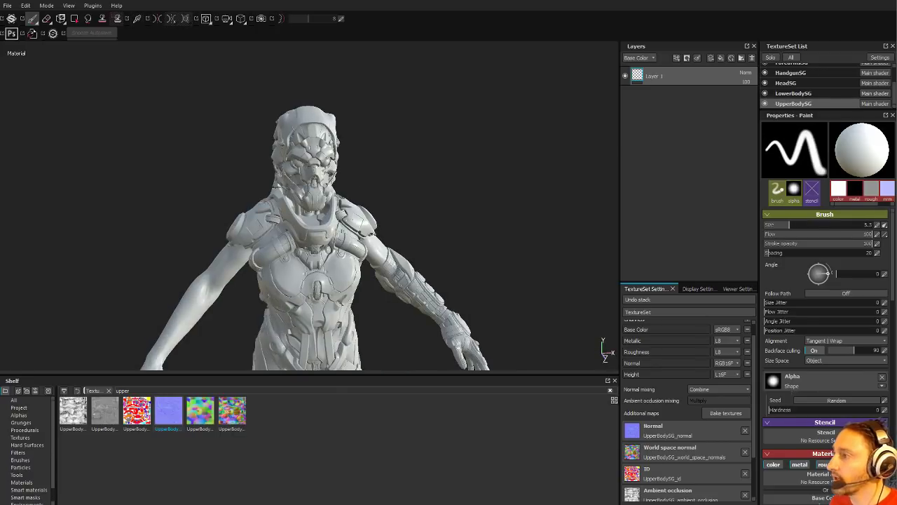
{"action": "left_click_drag", "start_coordinate": [469, 302], "coordinate": [466, 250], "text": "alt"}
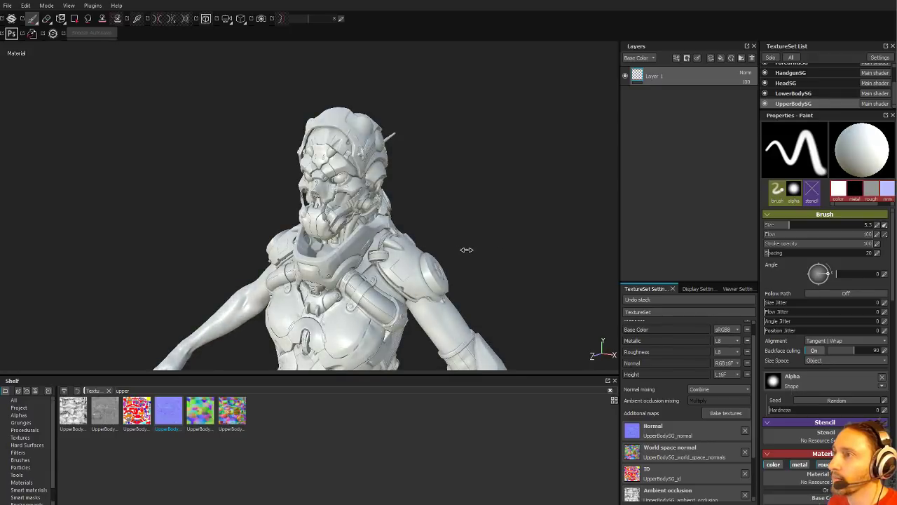
{"action": "middle_click_drag", "start_coordinate": [469, 231], "coordinate": [463, 188], "text": "alt"}
{"action": "left_click_drag", "start_coordinate": [444, 185], "coordinate": [541, 189], "text": "alt"}
{"action": "right_click_drag", "start_coordinate": [601, 346], "coordinate": [582, 323], "text": "alt"}
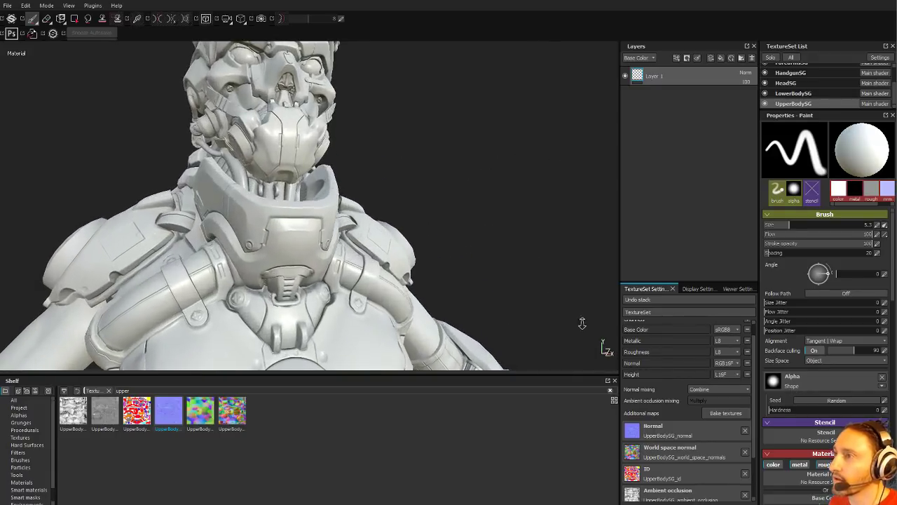
{"action": "left_click_drag", "start_coordinate": [582, 323], "coordinate": [133, 114], "text": "alt"}
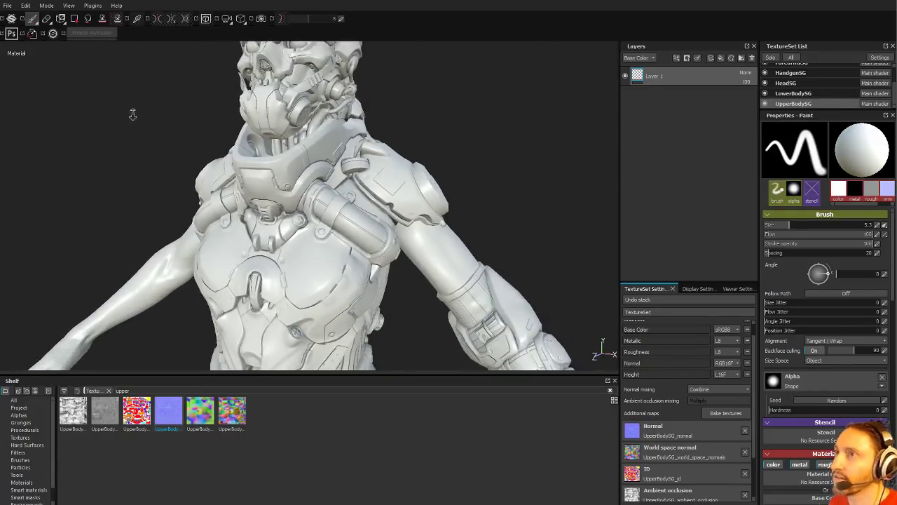
{"action": "right_click_drag", "start_coordinate": [132, 115], "coordinate": [49, 9], "text": "alt"}
{"action": "middle_click_drag", "start_coordinate": [170, 175], "coordinate": [183, 287], "text": "alt"}
{"action": "left_click_drag", "start_coordinate": [184, 288], "coordinate": [350, 254], "text": "alt"}
{"action": "right_click_drag", "start_coordinate": [436, 231], "coordinate": [471, 241], "text": "ctrl"}
{"action": "left_click_drag", "start_coordinate": [430, 253], "coordinate": [361, 263], "text": "alt"}
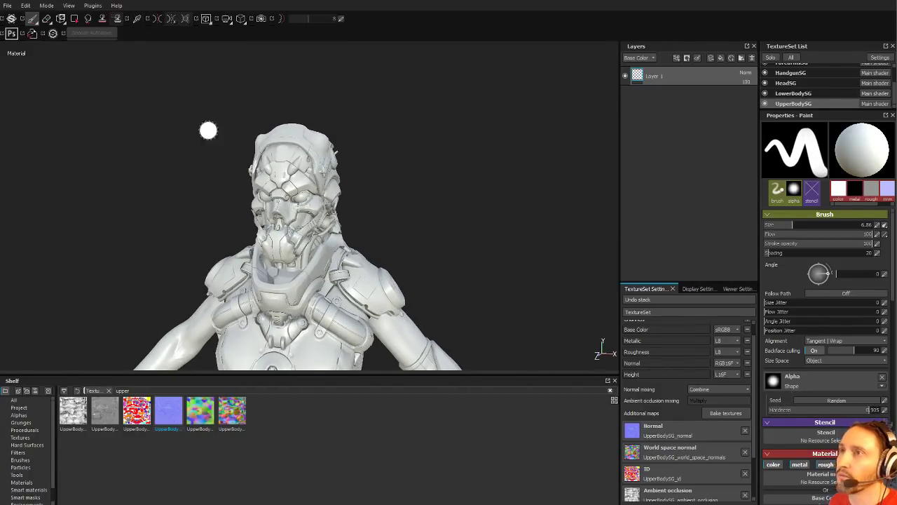
- Check the normal map format in the project configuration and keep it at OpenGL
{"action": "left_click", "coordinate": [8, 6]}
{"action": "mouse_move", "coordinate": [21, 6]}
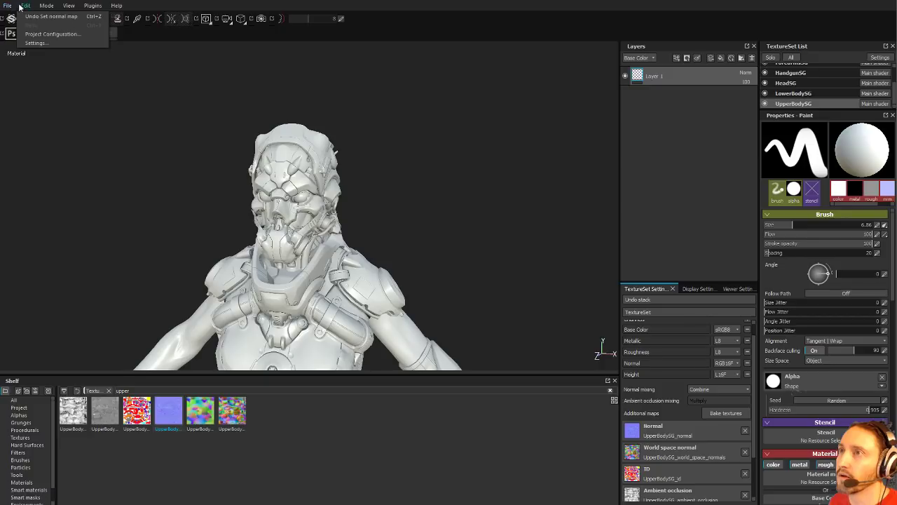
{"action": "left_click", "coordinate": [36, 44]}
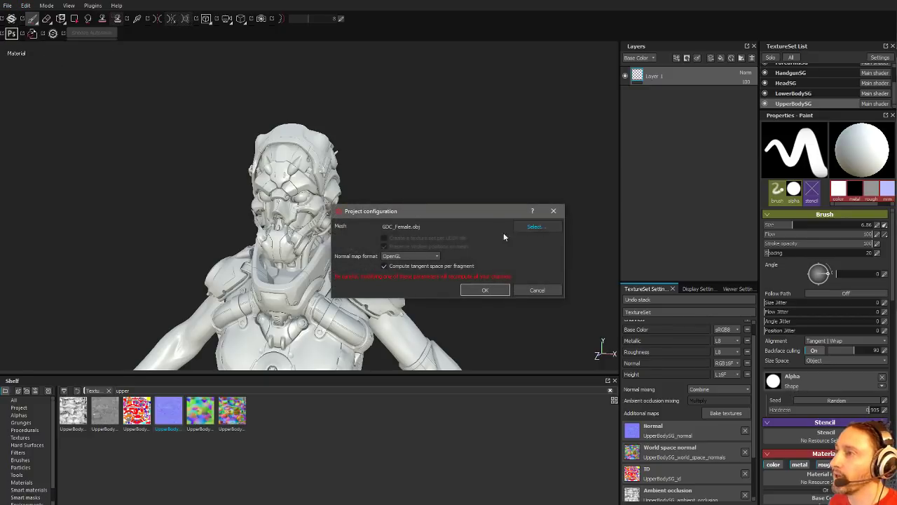
{"action": "left_click", "coordinate": [410, 256]}
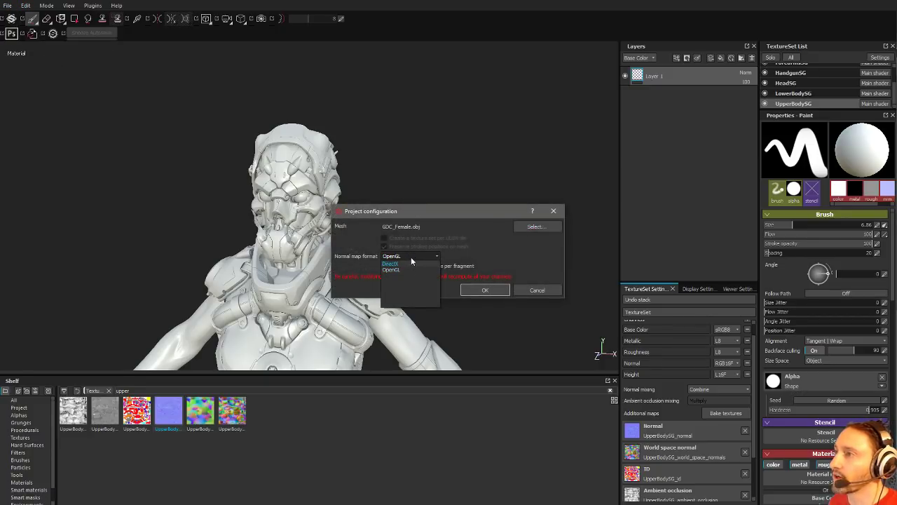
{"action": "left_click", "coordinate": [410, 257]}
{"action": "left_click", "coordinate": [491, 289]}
- Examine the whole character's surface detail and review the UpperBodySG texture set's additional maps and settings
{"action": "right_click_drag", "start_coordinate": [512, 330], "coordinate": [421, 281], "text": "alt"}
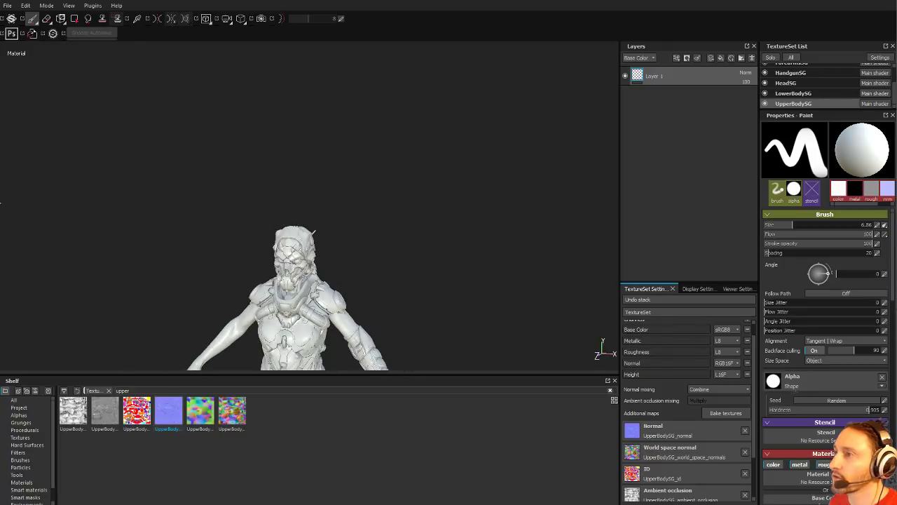
{"action": "middle_click_drag", "start_coordinate": [322, 343], "coordinate": [311, 138], "text": "alt"}
{"action": "right_click_drag", "start_coordinate": [484, 211], "coordinate": [527, 282], "text": "alt"}
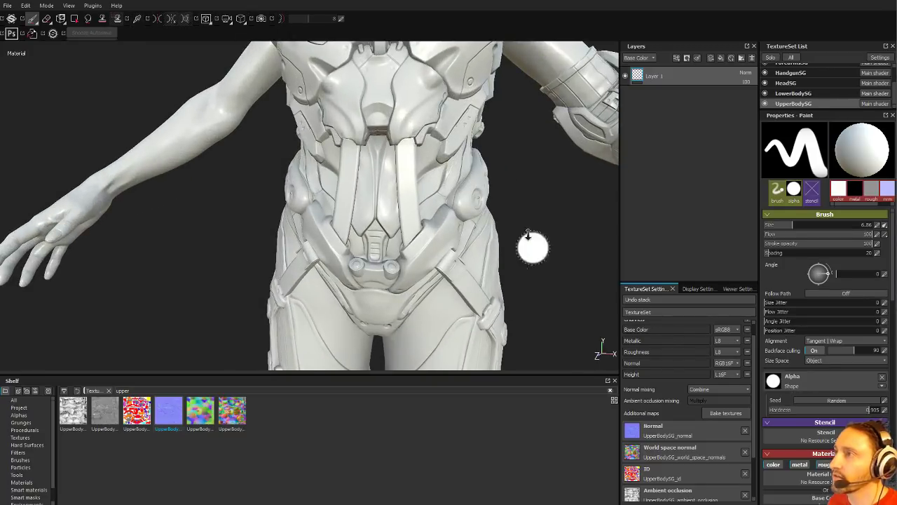
{"action": "right_click_drag", "start_coordinate": [532, 248], "coordinate": [185, 235], "text": "alt"}
{"action": "middle_click_drag", "start_coordinate": [271, 181], "coordinate": [290, 307], "text": "alt"}
{"action": "scroll", "coordinate": [747, 454], "scroll_direction": "down", "scroll_amount": 3}
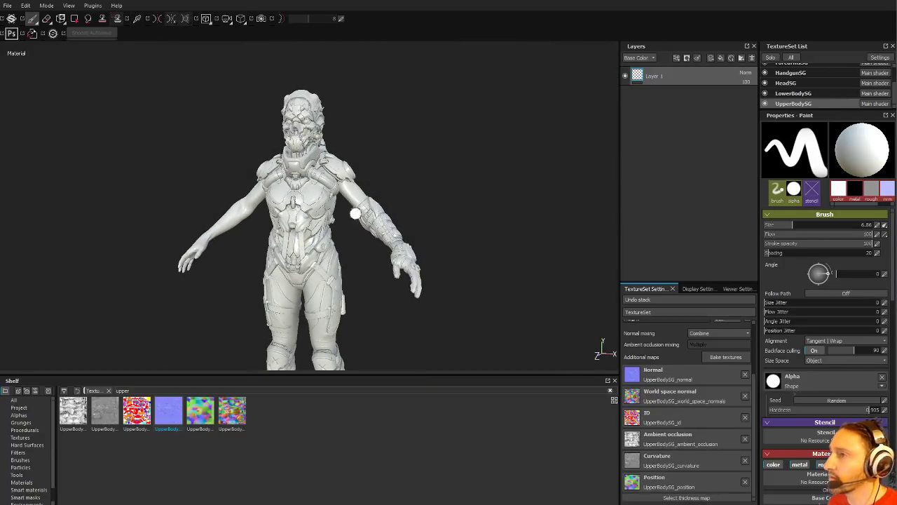
{"action": "right_click_drag", "start_coordinate": [355, 206], "coordinate": [333, 207], "text": "shift"}
{"action": "scroll", "coordinate": [332, 207], "scroll_direction": "up", "scroll_amount": 3}
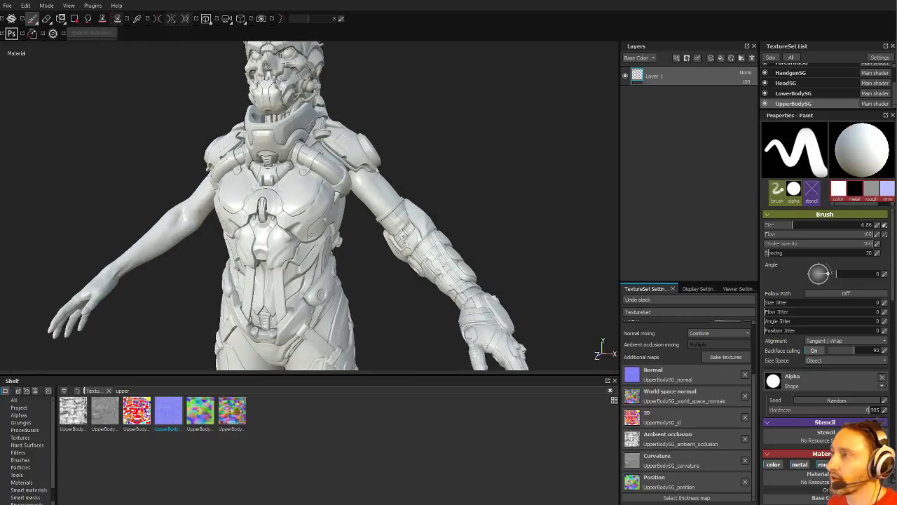
{"action": "scroll", "coordinate": [670, 328], "scroll_direction": "up", "scroll_amount": 2}
{"action": "scroll", "coordinate": [671, 329], "scroll_direction": "up", "scroll_amount": 1}
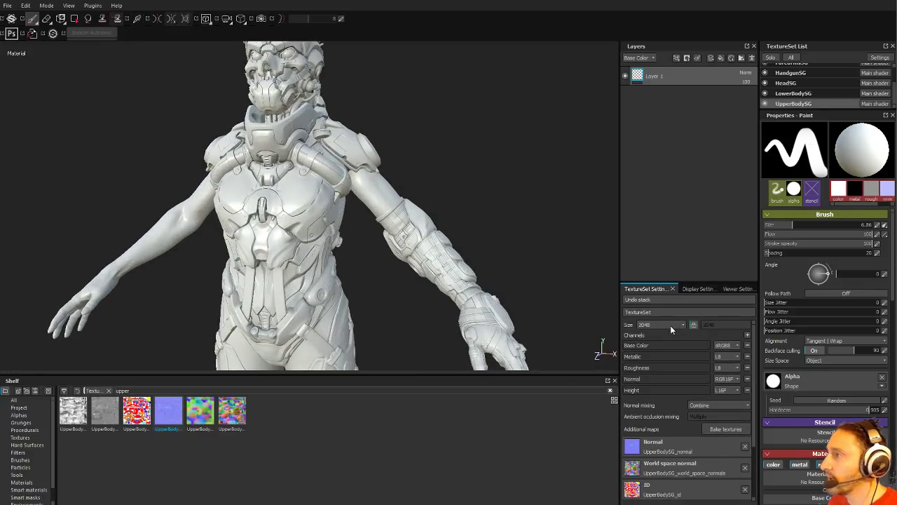
- Set the UpperBodySG texture set's size to 512 and inspect the shoulder and chest detail at that resolution
{"action": "left_click", "coordinate": [666, 327]}
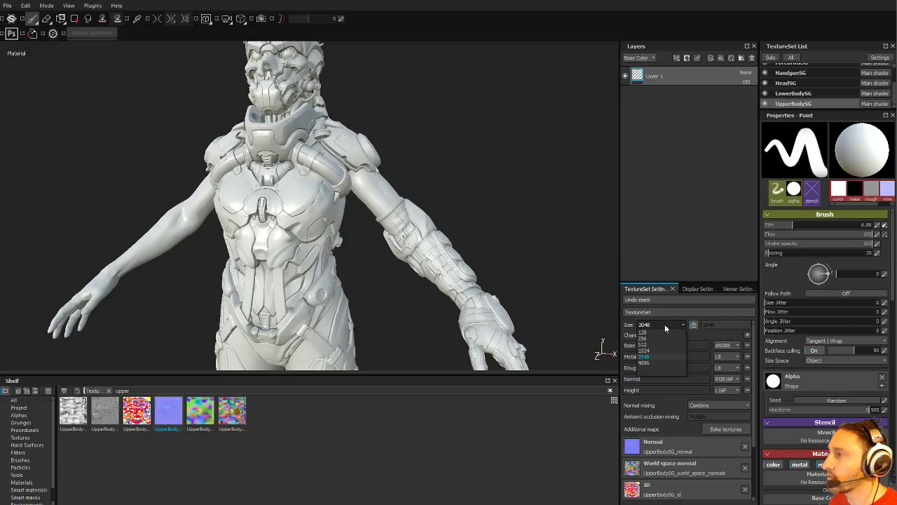
{"action": "left_click", "coordinate": [660, 344]}
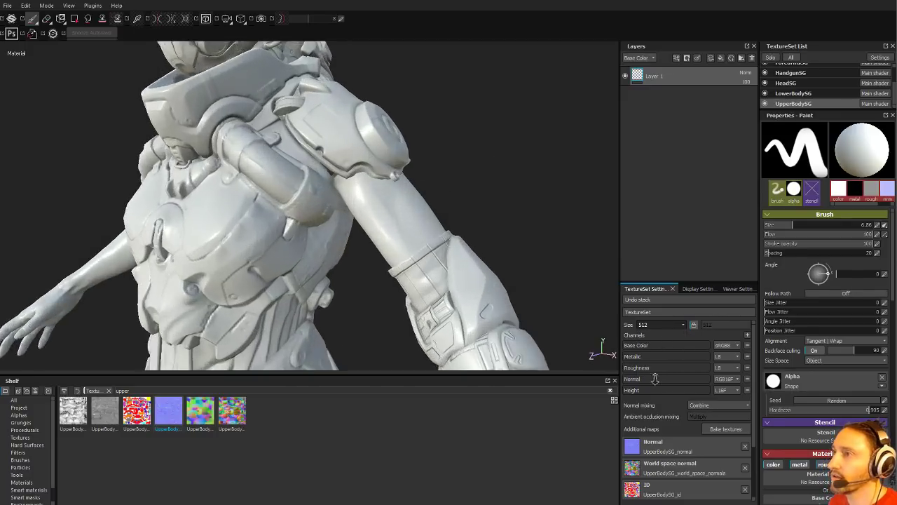
{"action": "right_click_drag", "start_coordinate": [655, 379], "coordinate": [661, 384], "text": "alt"}
{"action": "right_click_drag", "start_coordinate": [374, 232], "coordinate": [421, 246], "text": "shift"}
- Set the UpperBodySG texture set's size to 2048 and inspect the model under rotated environment lighting
{"action": "left_click", "coordinate": [668, 322]}
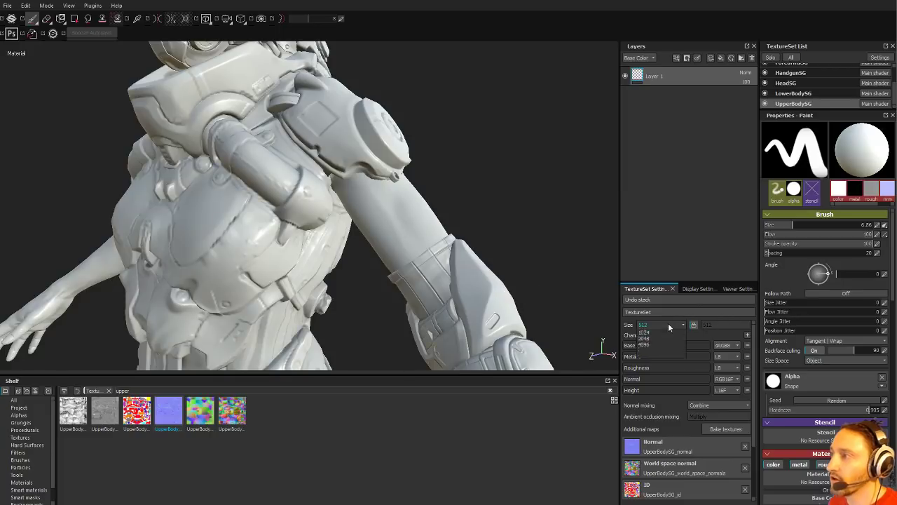
{"action": "left_click", "coordinate": [656, 357]}
{"action": "right_click_drag", "start_coordinate": [511, 193], "coordinate": [335, 218], "text": "alt"}
{"action": "middle_click_drag", "start_coordinate": [335, 218], "coordinate": [339, 226], "text": "alt"}
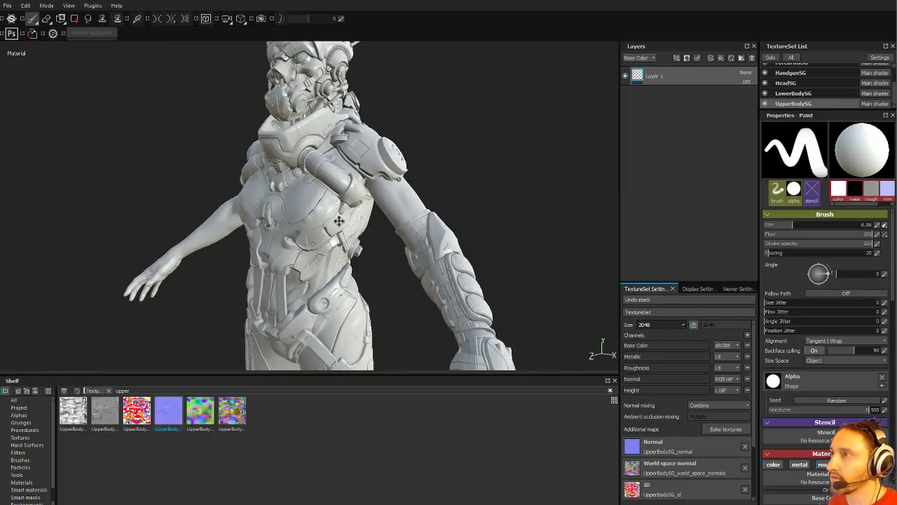
{"action": "left_click_drag", "start_coordinate": [339, 232], "coordinate": [451, 206], "text": "alt"}
{"action": "right_click_drag", "start_coordinate": [451, 206], "coordinate": [484, 222], "text": "shift"}
{"action": "left_click_drag", "start_coordinate": [484, 222], "coordinate": [280, 206], "text": "alt"}
{"action": "right_click_drag", "start_coordinate": [280, 206], "coordinate": [471, 228], "text": "shift"}
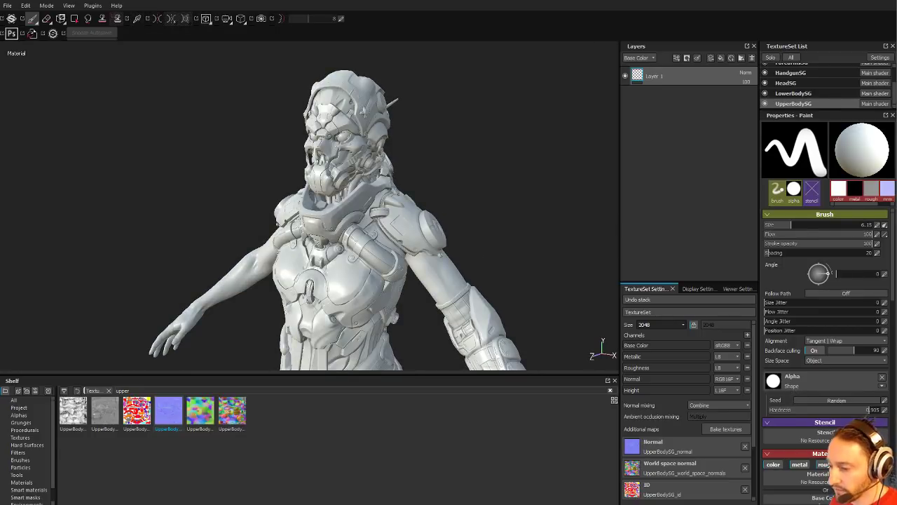
- Switch to the web browser and view the artist's Cubebrush store, Gumroad profile and YouTube workshop playlist
{"action": "key", "text": "alt+Tab"}
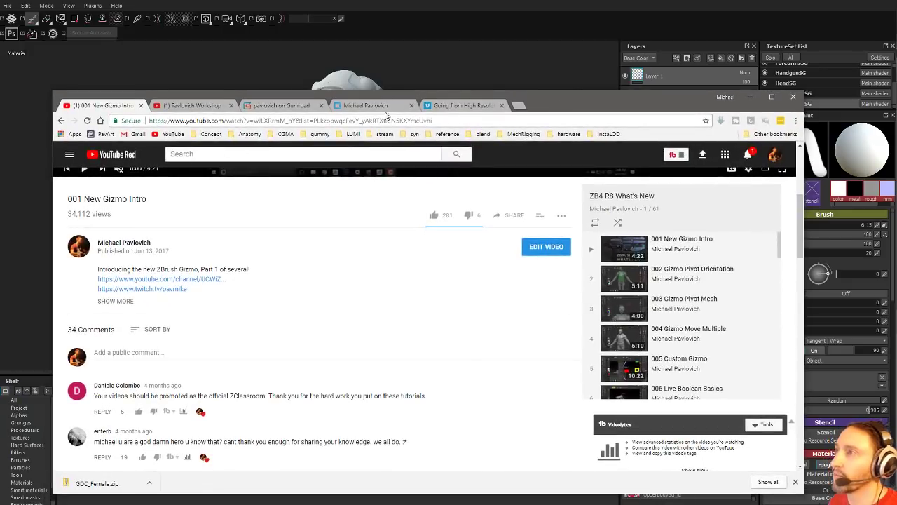
{"action": "left_click", "coordinate": [385, 106]}
{"action": "left_click", "coordinate": [363, 118]}
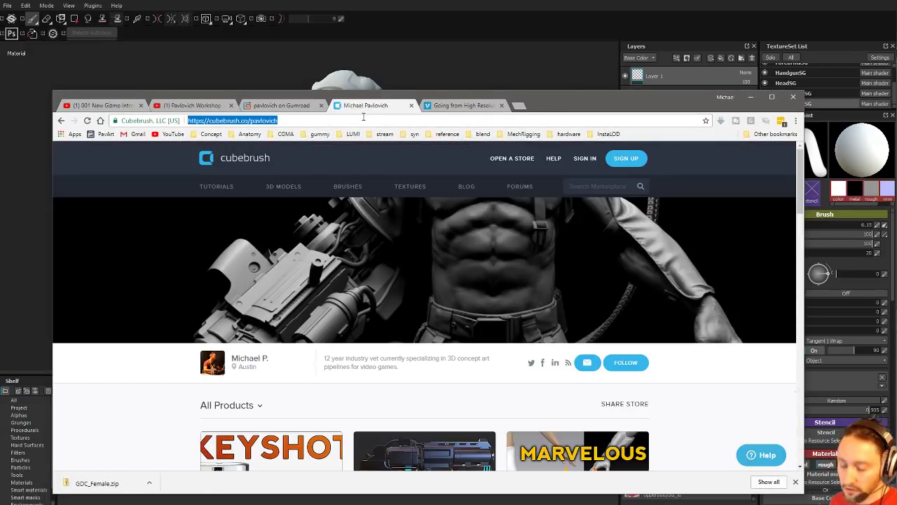
{"action": "key", "text": "alt+Tab"}
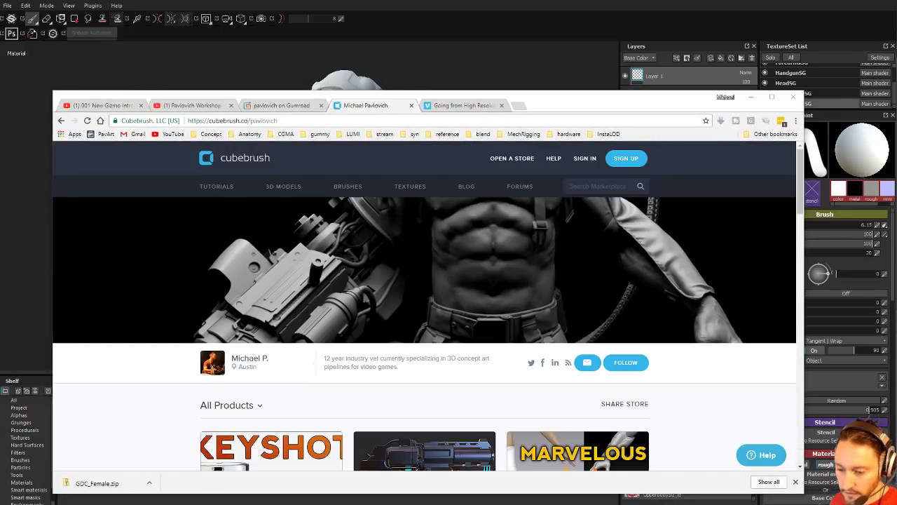
{"action": "left_click", "coordinate": [256, 106]}
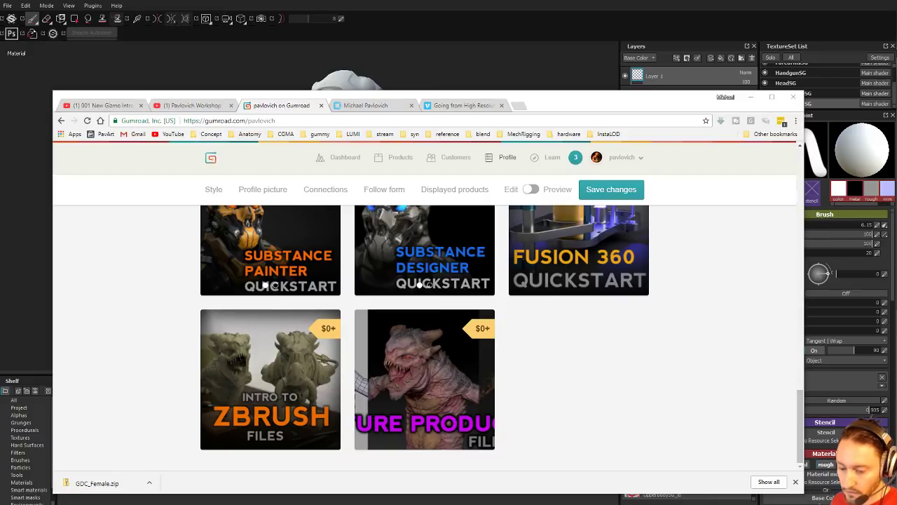
{"action": "left_click", "coordinate": [184, 105]}
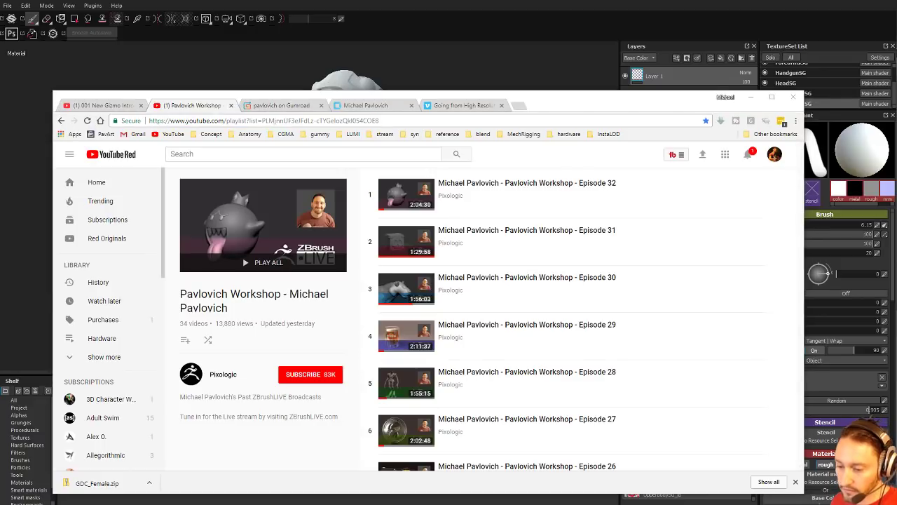
- Return from the 001 New Gizmo Intro video to the channel's YouTube playlists page and browse the tutorial playlists
{"action": "left_click", "coordinate": [105, 104]}
{"action": "left_click", "coordinate": [257, 122]}
{"action": "scroll", "coordinate": [147, 213], "scroll_direction": "up", "scroll_amount": 2}
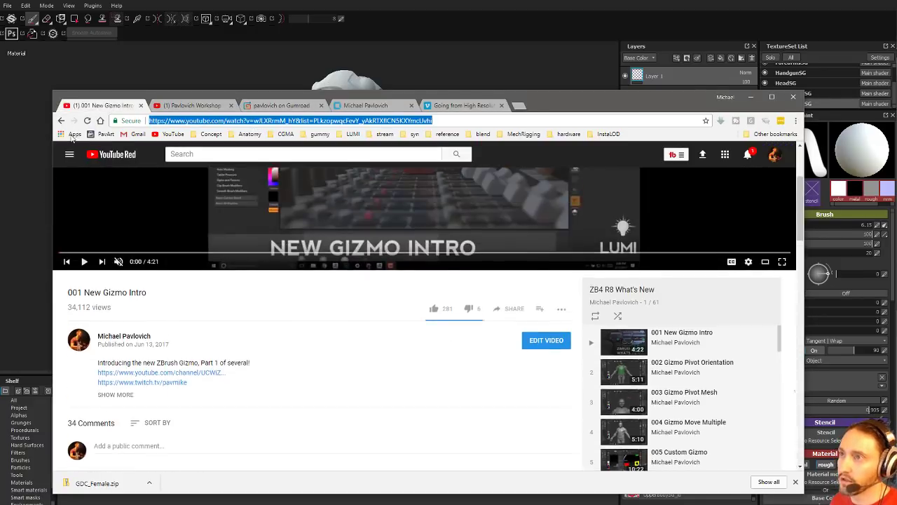
{"action": "left_click", "coordinate": [62, 121]}
{"action": "scroll", "coordinate": [334, 407], "scroll_direction": "down", "scroll_amount": 3}
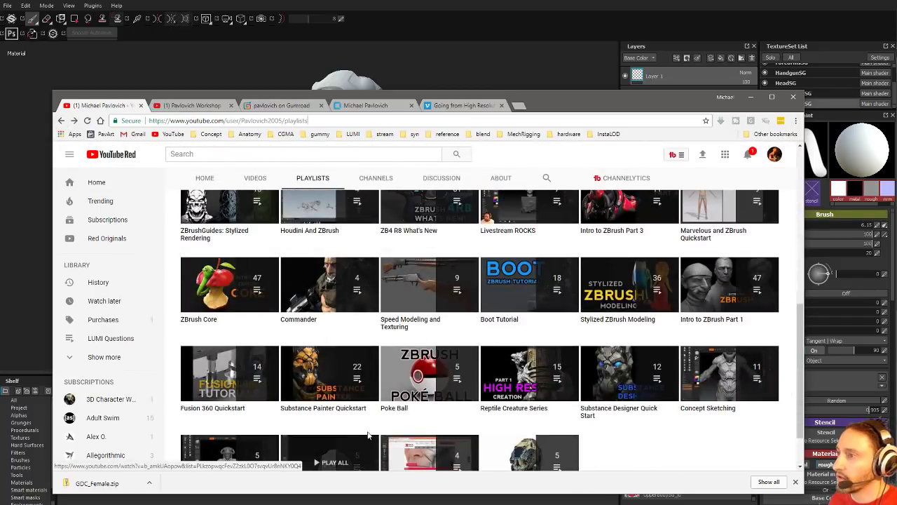
- Select the full web address of the YouTube playlists page
{"action": "double_click", "coordinate": [330, 117]}
{"action": "left_click", "coordinate": [331, 118]}
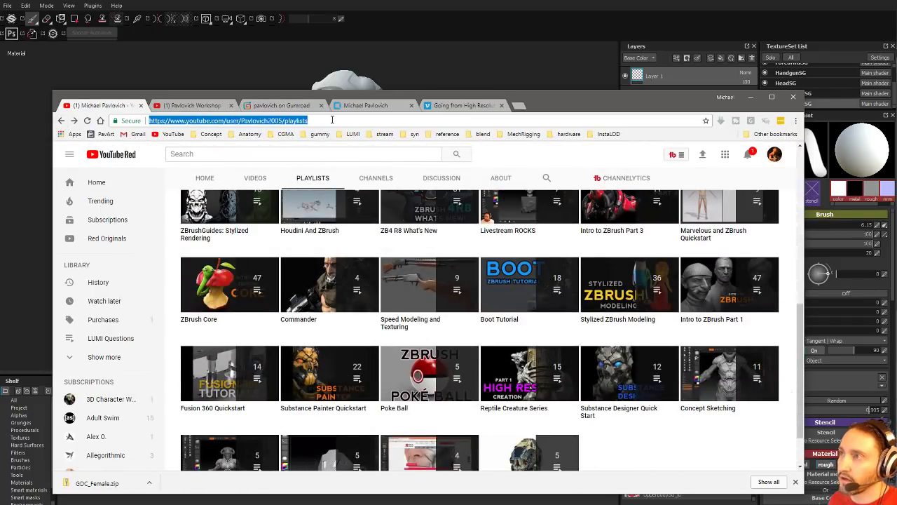
{"action": "left_click", "coordinate": [339, 120]}
{"action": "left_click_drag", "start_coordinate": [340, 120], "coordinate": [169, 110]}
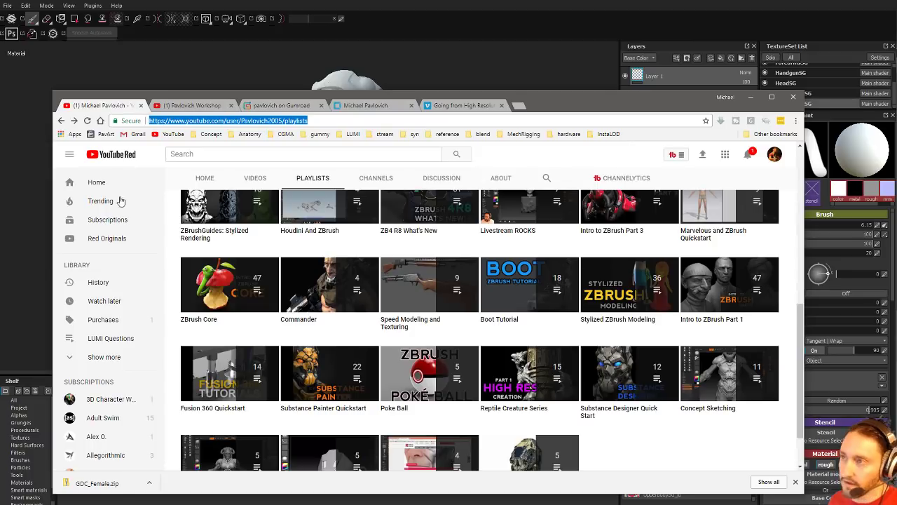
- Look through the channel's tutorial playlists in the web browser and return to Substance Painter
{"action": "key", "text": "alt+Tab"}
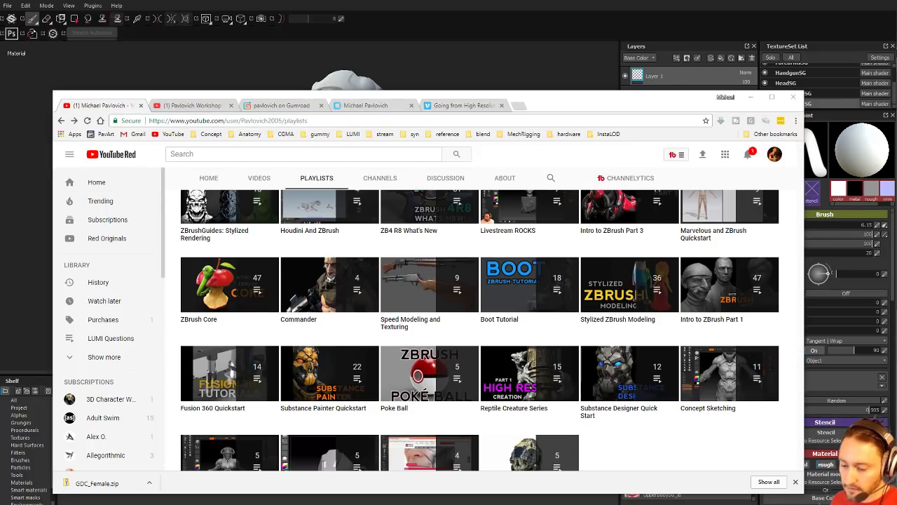
{"action": "scroll", "coordinate": [443, 322], "scroll_direction": "up", "scroll_amount": 1}
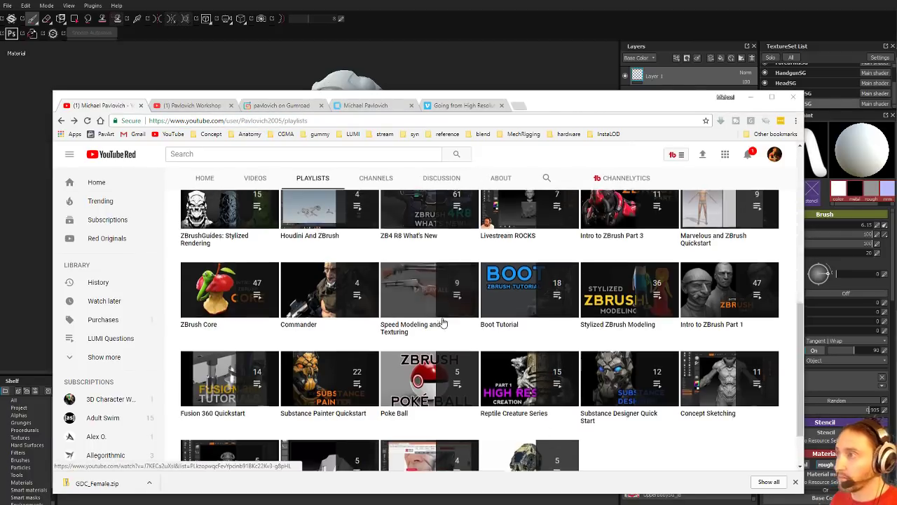
{"action": "scroll", "coordinate": [443, 323], "scroll_direction": "up", "scroll_amount": 3}
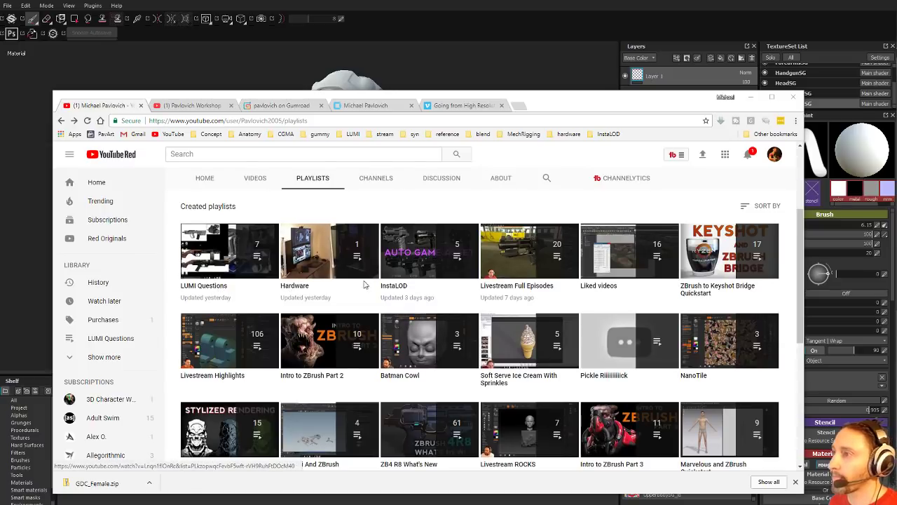
{"action": "scroll", "coordinate": [287, 205], "scroll_direction": "down", "scroll_amount": 3}
{"action": "scroll", "coordinate": [287, 205], "scroll_direction": "up", "scroll_amount": 1}
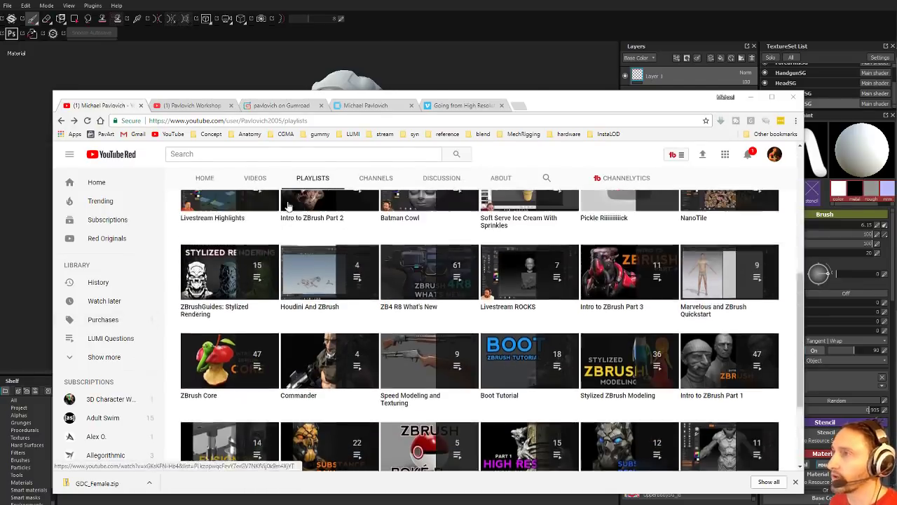
{"action": "scroll", "coordinate": [288, 205], "scroll_direction": "up", "scroll_amount": 1}
{"action": "left_click", "coordinate": [524, 91]}
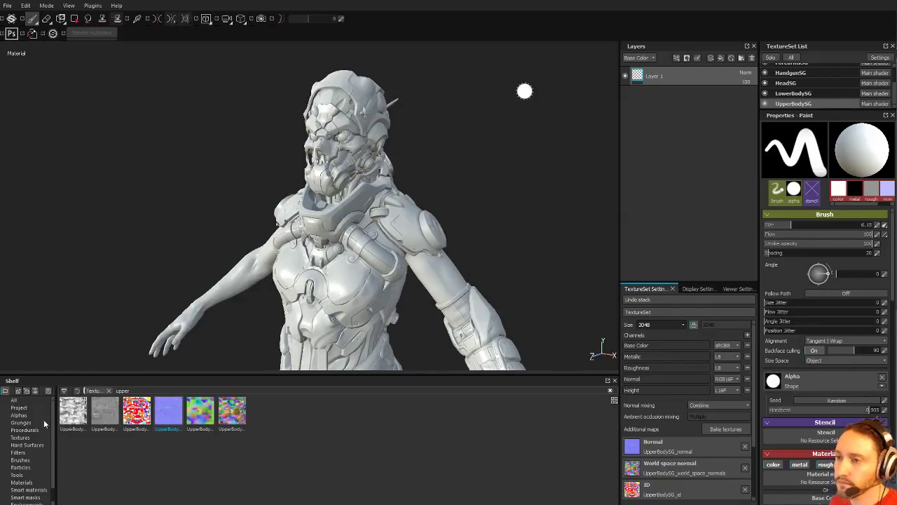
- Add the Bronze Armor smart material above Layer 1 in the UpperBodySG texture set
{"action": "scroll", "coordinate": [46, 458], "scroll_direction": "down", "scroll_amount": 1}
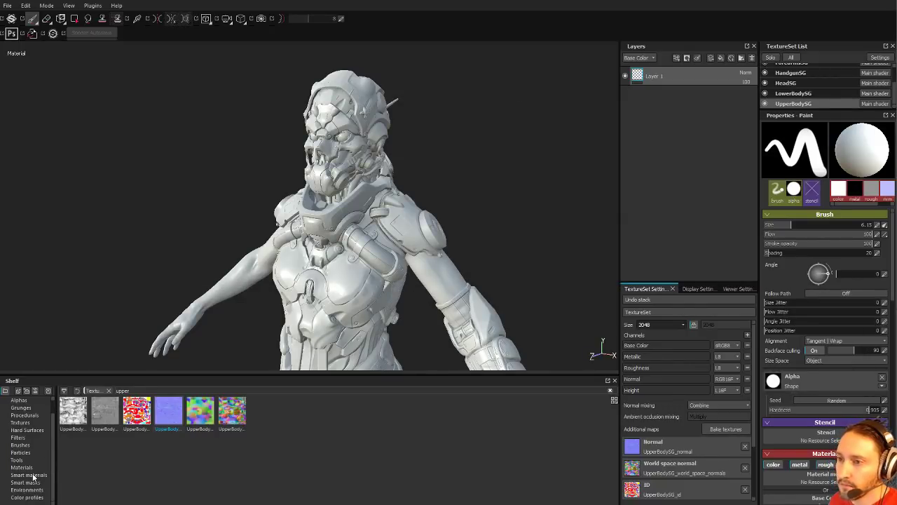
{"action": "left_click", "coordinate": [32, 476]}
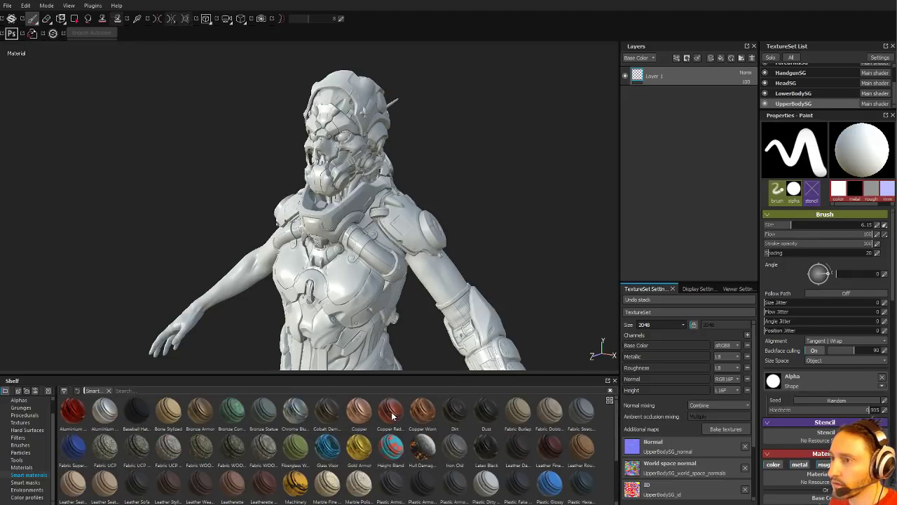
{"action": "left_click_drag", "start_coordinate": [200, 415], "coordinate": [677, 67]}
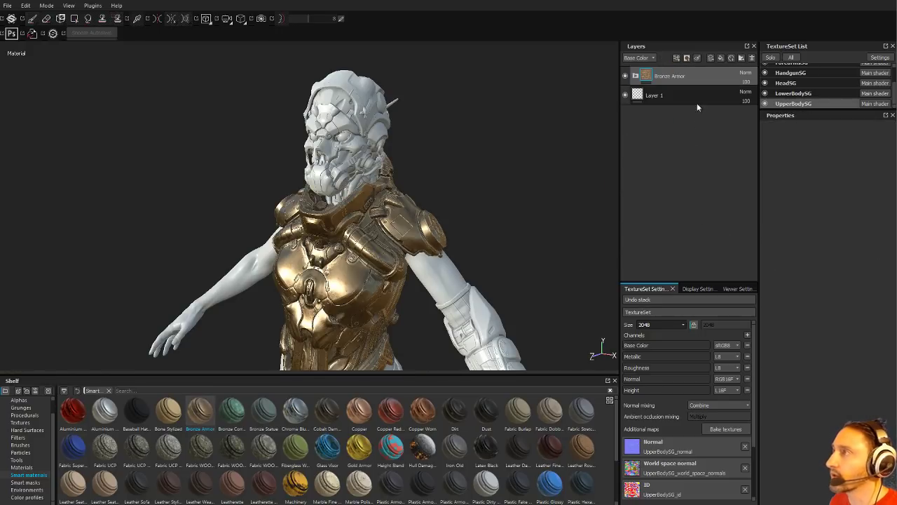
- Mask the Bronze Armor folder with a color selection on the red ID color and collapse the folder
{"action": "right_click", "coordinate": [692, 75]}
{"action": "left_click", "coordinate": [716, 106]}
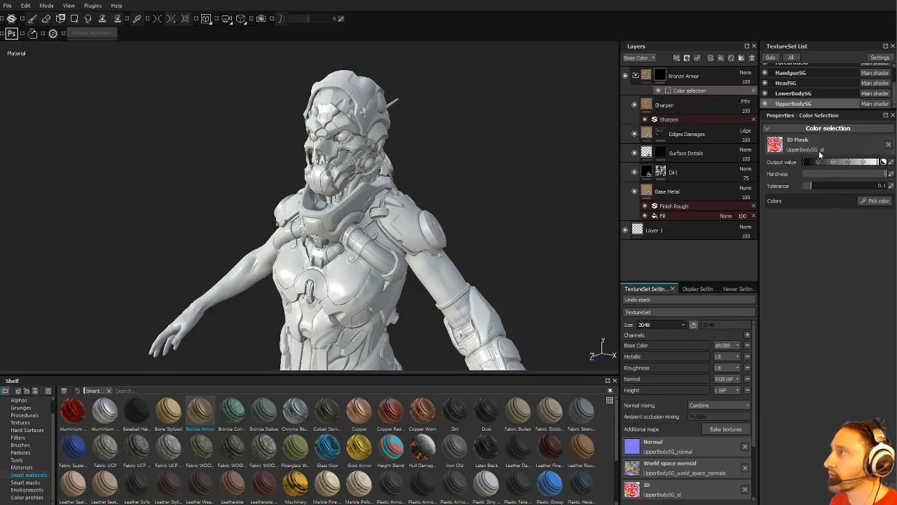
{"action": "left_click", "coordinate": [873, 202]}
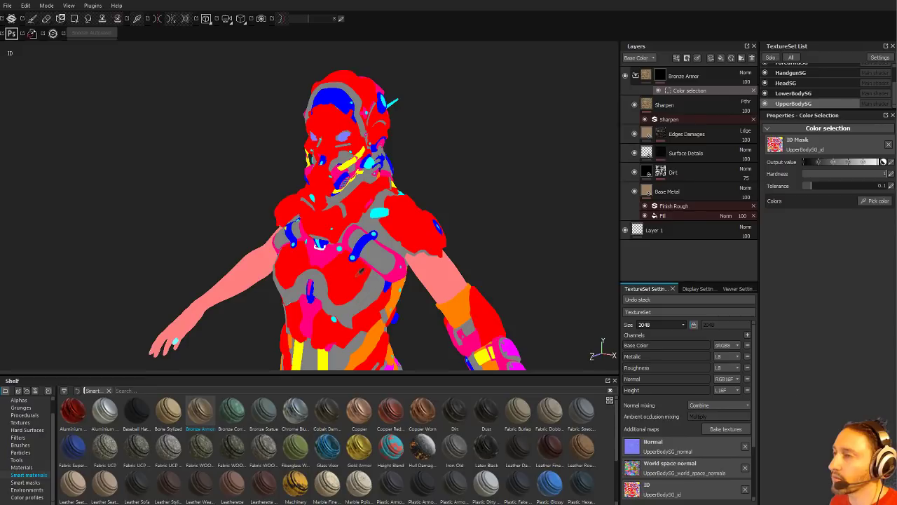
{"action": "left_click", "coordinate": [359, 271]}
{"action": "left_click_drag", "start_coordinate": [513, 220], "coordinate": [483, 175], "text": "alt"}
{"action": "left_click", "coordinate": [635, 75]}
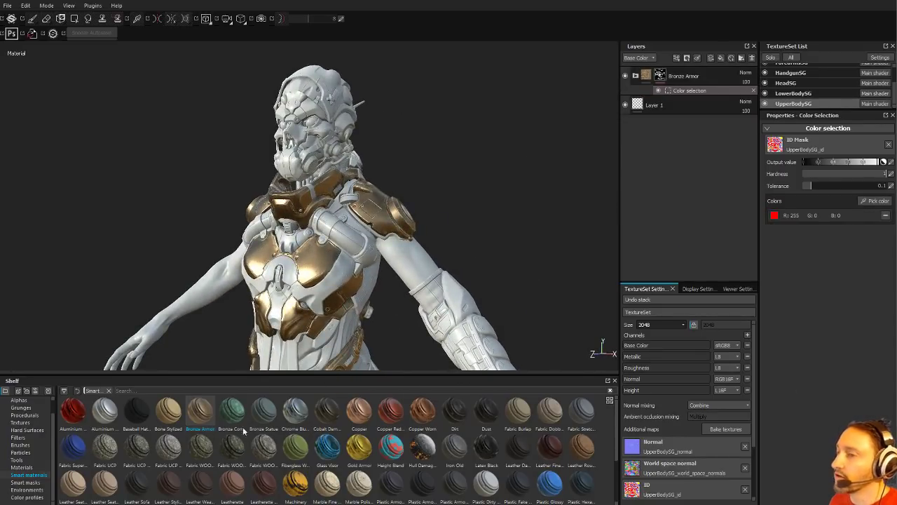
- Add the Steel Dark Aged smart material beneath Bronze Armor and delete the empty Layer 1
{"action": "scroll", "coordinate": [94, 438], "scroll_direction": "down", "scroll_amount": 2}
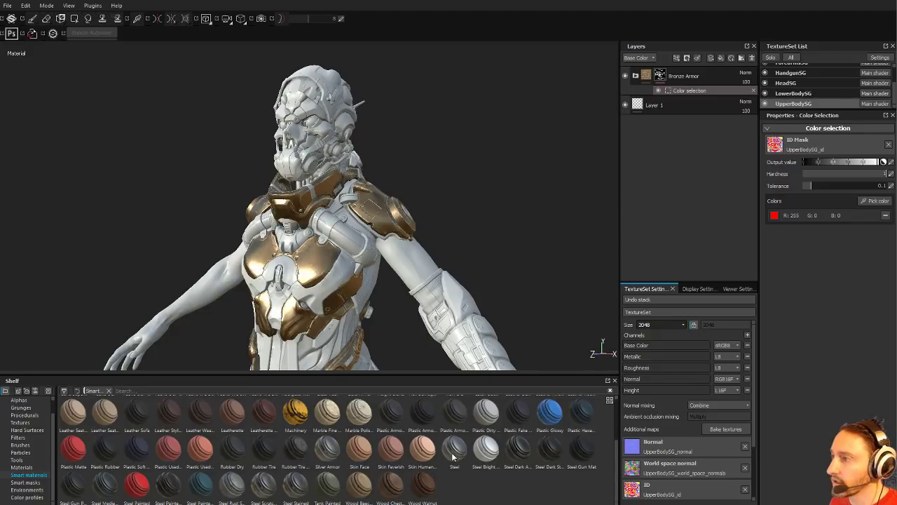
{"action": "left_click_drag", "start_coordinate": [521, 453], "coordinate": [695, 98]}
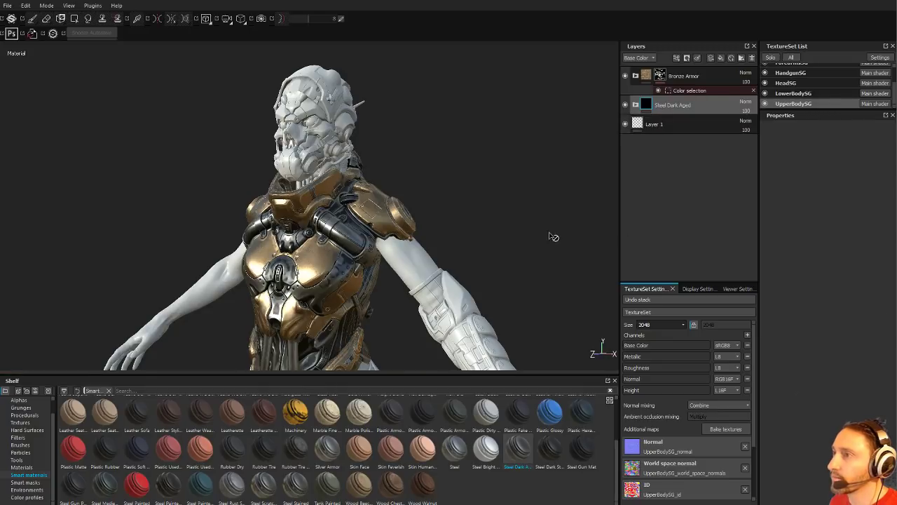
{"action": "right_click_drag", "start_coordinate": [506, 226], "coordinate": [428, 169], "text": "alt"}
{"action": "left_click_drag", "start_coordinate": [427, 168], "coordinate": [404, 152], "text": "alt"}
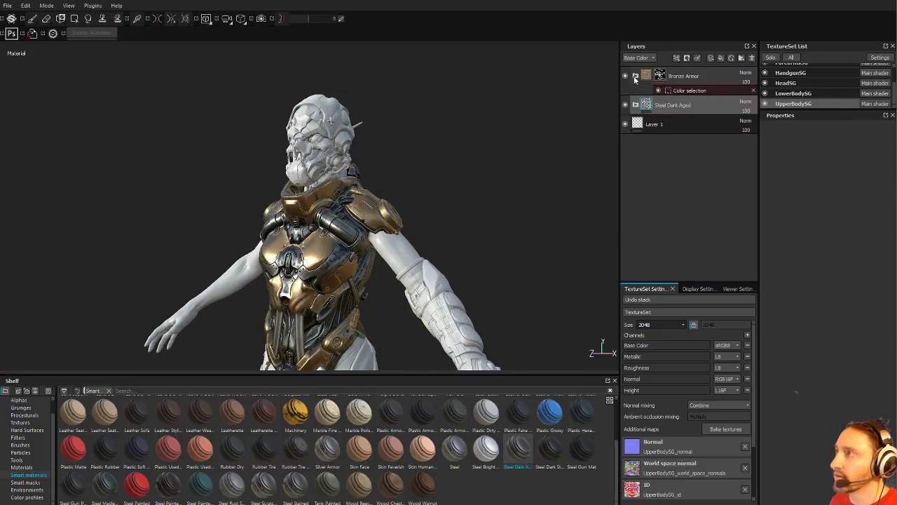
{"action": "left_click", "coordinate": [701, 125]}
{"action": "left_click", "coordinate": [752, 57]}
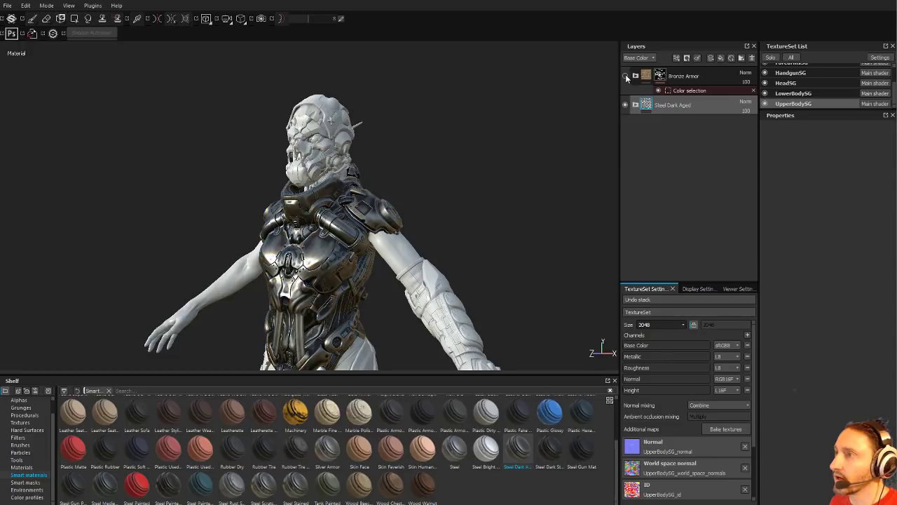
{"action": "left_click_drag", "start_coordinate": [429, 139], "coordinate": [388, 332], "text": "alt"}
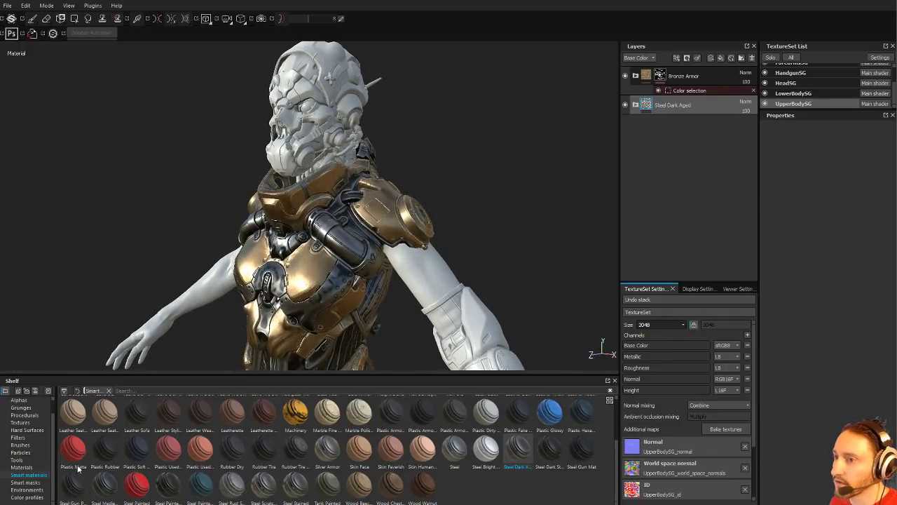
- Add the SciFi PVC plastic material as the uppermost layer and mask it with a color selection on the grey ID color
{"action": "left_click", "coordinate": [23, 467]}
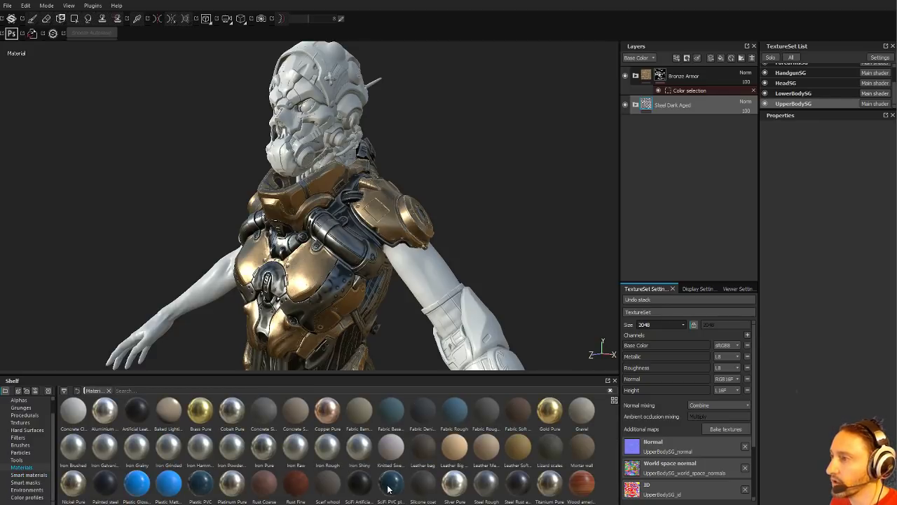
{"action": "mouse_move", "coordinate": [389, 488]}
{"action": "left_click_drag", "start_coordinate": [389, 488], "coordinate": [690, 68]}
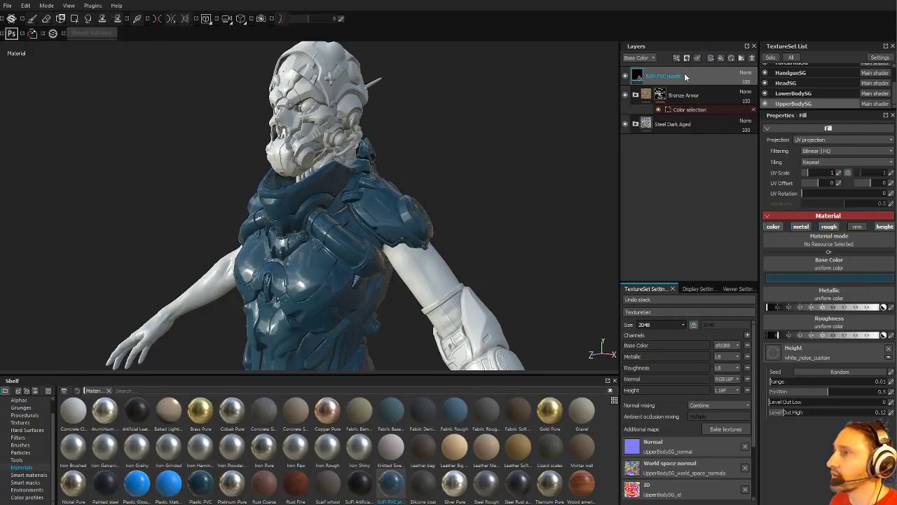
{"action": "right_click", "coordinate": [684, 73]}
{"action": "left_click", "coordinate": [721, 106]}
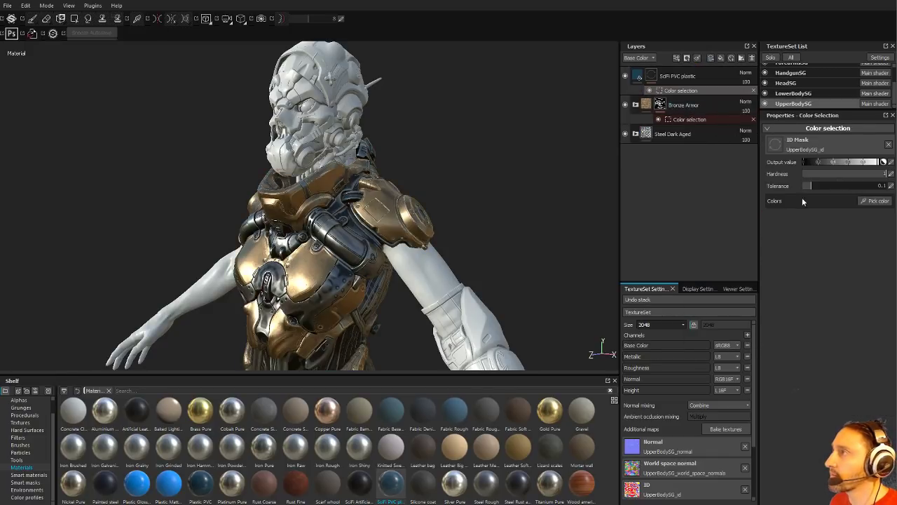
{"action": "left_click", "coordinate": [876, 201]}
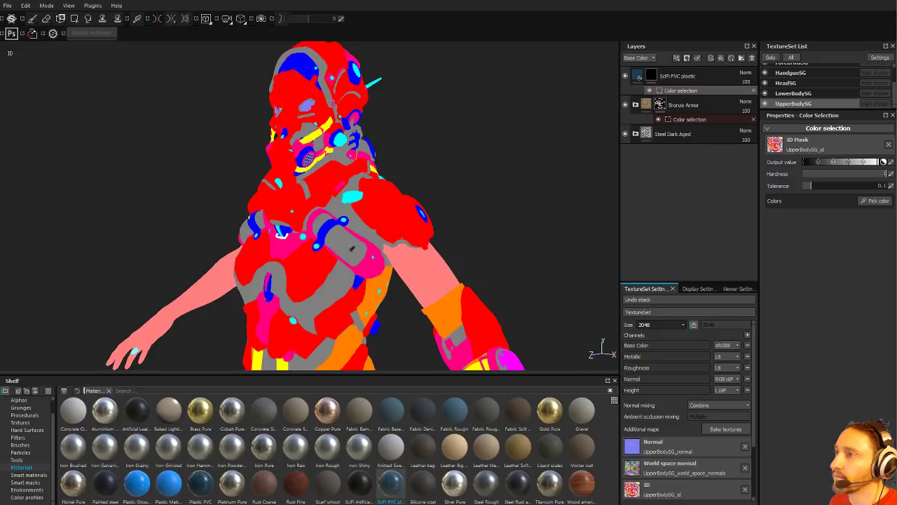
{"action": "left_click", "coordinate": [351, 248]}
{"action": "right_click_drag", "start_coordinate": [470, 168], "coordinate": [608, 143], "text": "shift"}
- Change the SciFi PVC plastic layer's base color to a dark grey and its roughness to about 0.4
{"action": "left_click", "coordinate": [677, 75]}
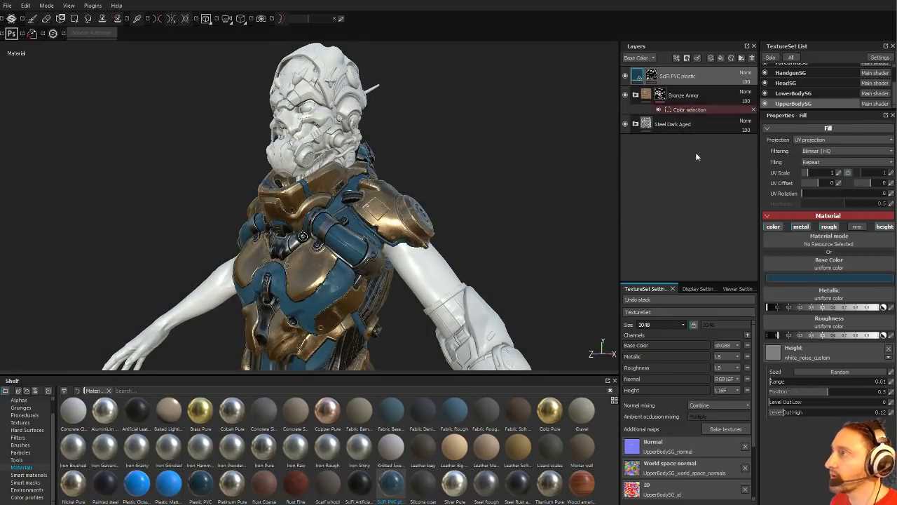
{"action": "left_click", "coordinate": [800, 280]}
{"action": "left_click", "coordinate": [735, 284]}
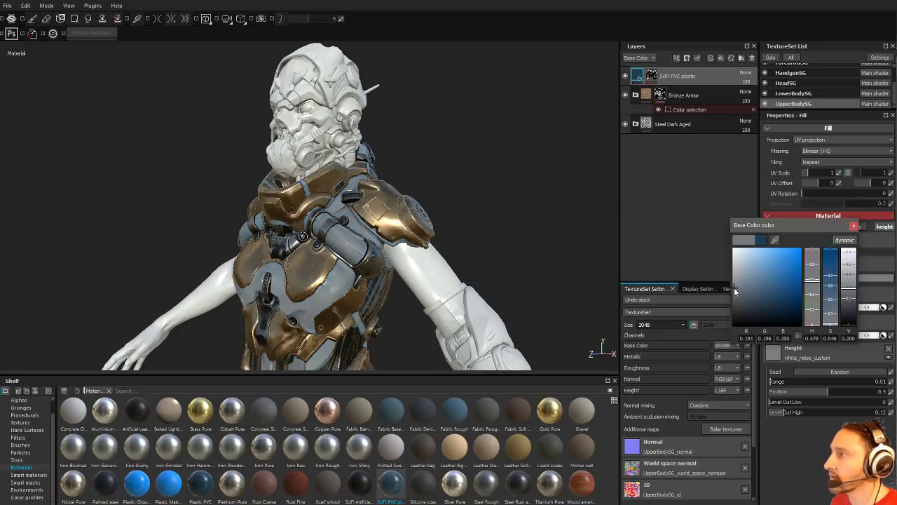
{"action": "left_click", "coordinate": [735, 307]}
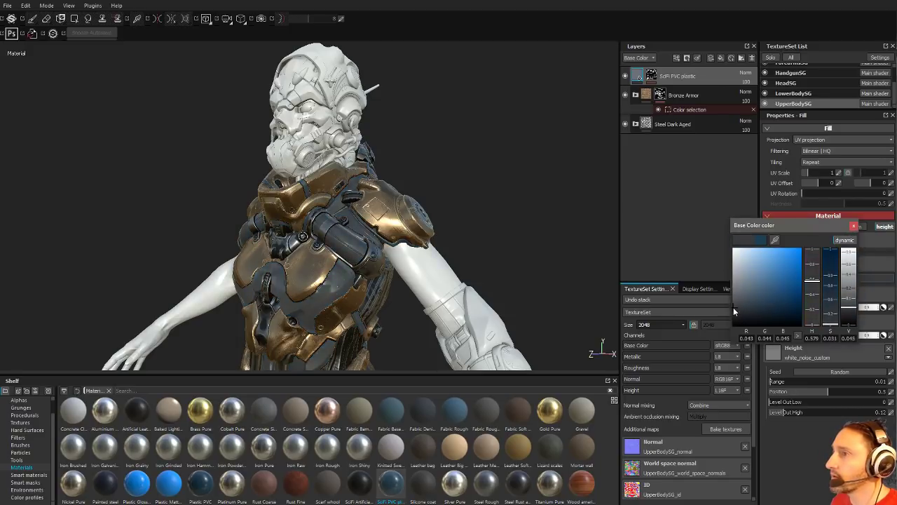
{"action": "left_click", "coordinate": [853, 227]}
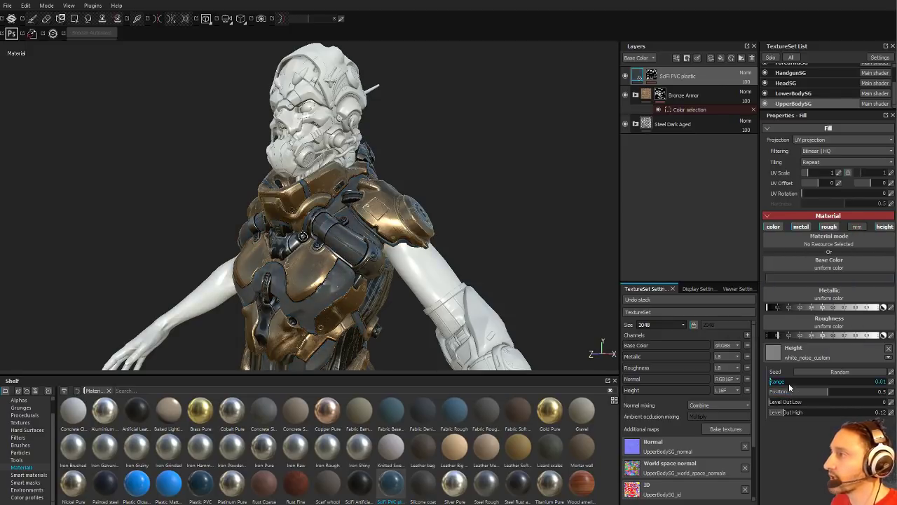
{"action": "left_click_drag", "start_coordinate": [791, 337], "coordinate": [811, 337]}
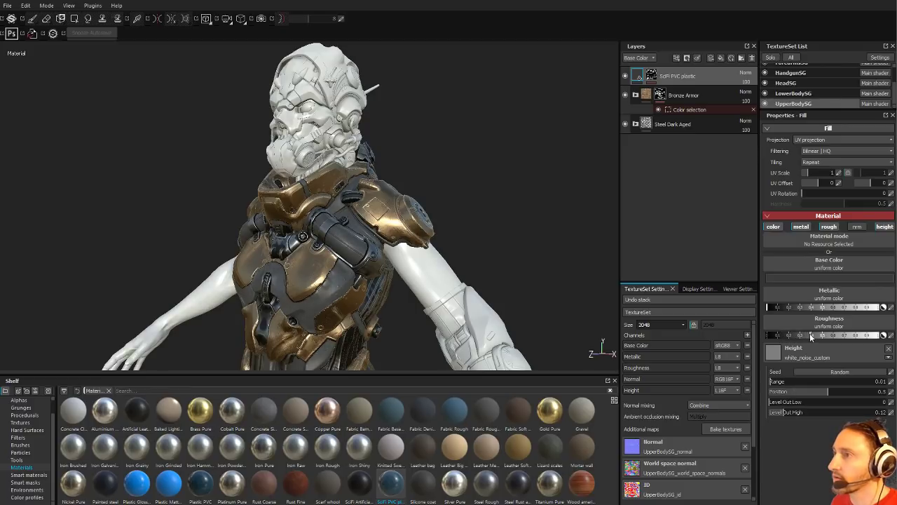
- Replace the Bronze Armor folder with the Steel Painted smart material, placed above the SciFi PVC plastic layer
{"action": "left_click_drag", "start_coordinate": [593, 231], "coordinate": [546, 188], "text": "alt"}
{"action": "right_click_drag", "start_coordinate": [545, 189], "coordinate": [468, 188], "text": "alt"}
{"action": "mouse_move", "coordinate": [468, 188]}
{"action": "left_mouse_down", "text": "alt"}
{"action": "mouse_move", "coordinate": [448, 196]}
{"action": "mouse_move", "coordinate": [485, 188]}
{"action": "left_mouse_up", "text": "alt"}
{"action": "left_click", "coordinate": [715, 97]}
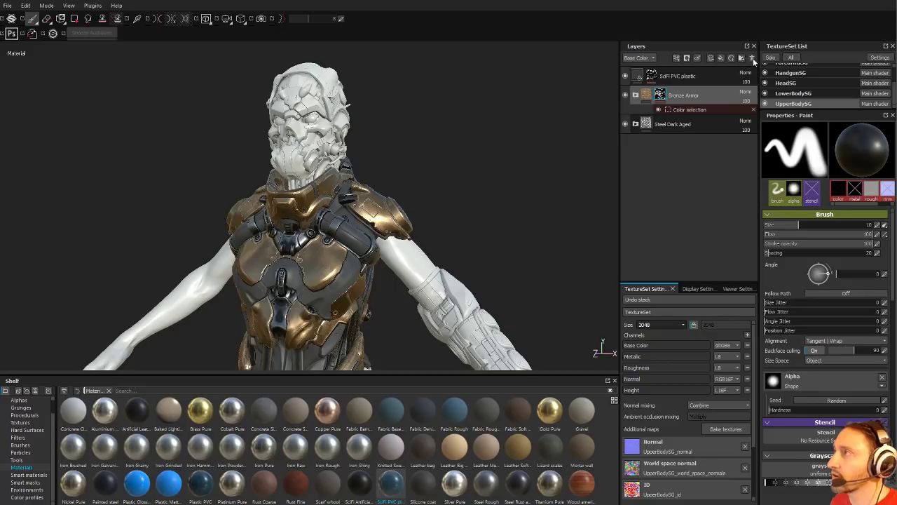
{"action": "left_click", "coordinate": [752, 59]}
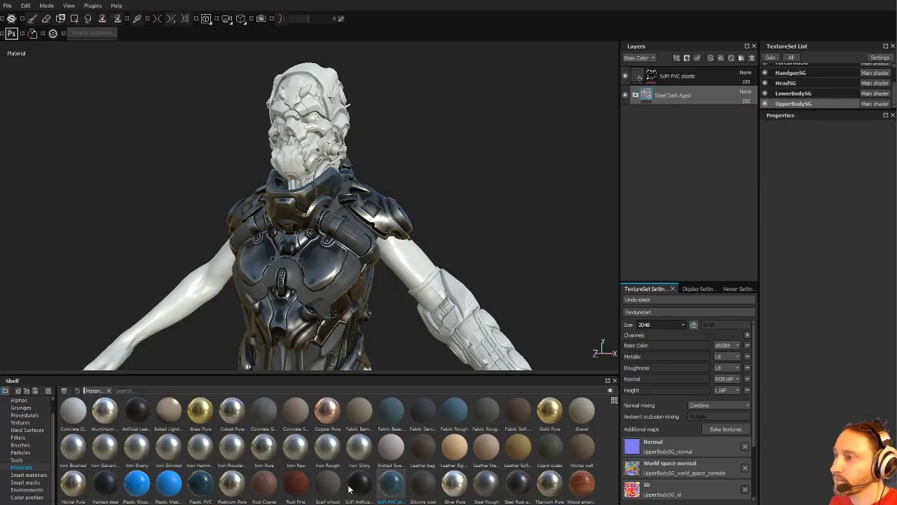
{"action": "left_click", "coordinate": [31, 475]}
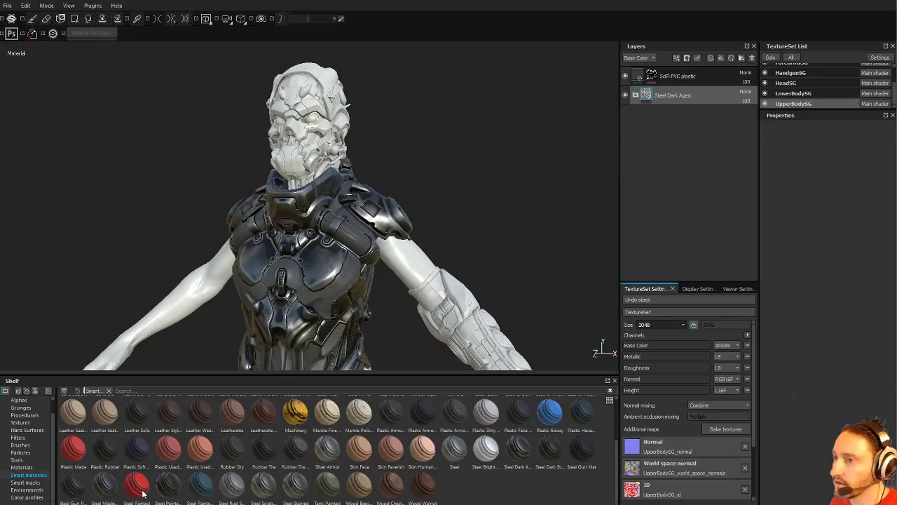
{"action": "mouse_move", "coordinate": [143, 494]}
{"action": "mouse_move", "coordinate": [141, 493]}
{"action": "left_mouse_down"}
{"action": "mouse_move", "coordinate": [677, 63]}
{"action": "mouse_move", "coordinate": [671, 78]}
{"action": "left_mouse_up"}
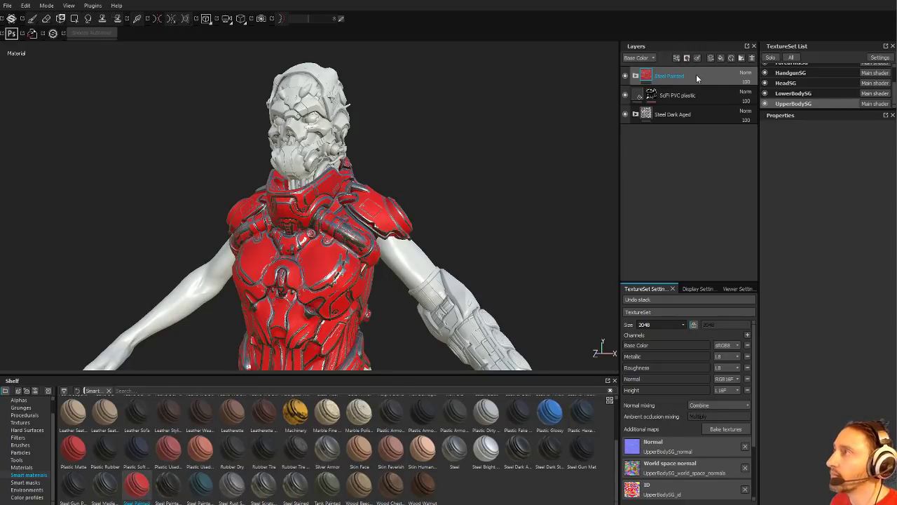
- Mask the Steel Painted folder with a color selection on the red ID color
{"action": "right_click", "coordinate": [696, 75]}
{"action": "left_click", "coordinate": [737, 103]}
{"action": "left_click", "coordinate": [875, 200]}
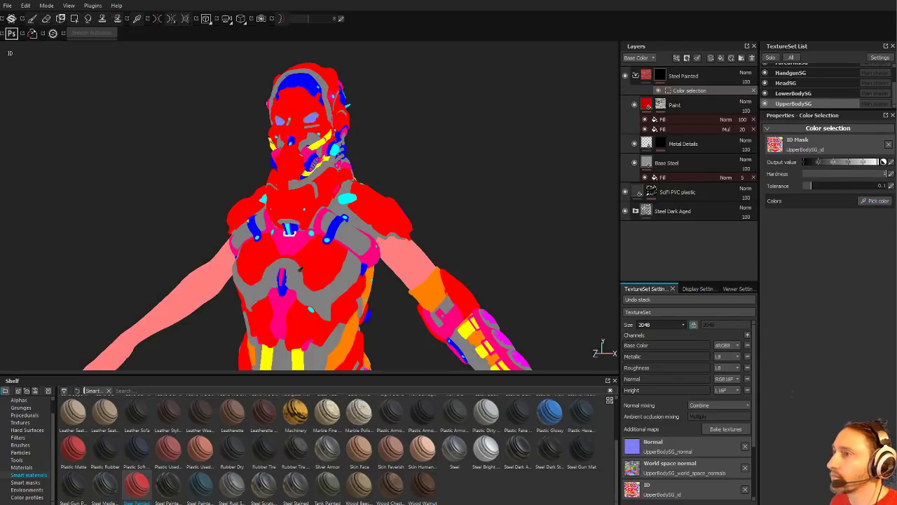
{"action": "left_click", "coordinate": [302, 266]}
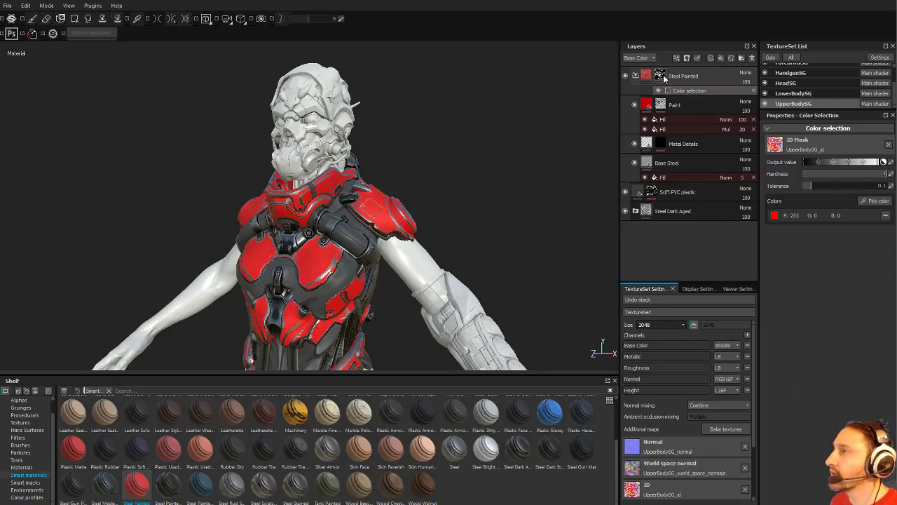
- Display the Steel Painted folder's mask alone on the model, then return to the material view and inspect the upper body
{"action": "key", "text": "1"}
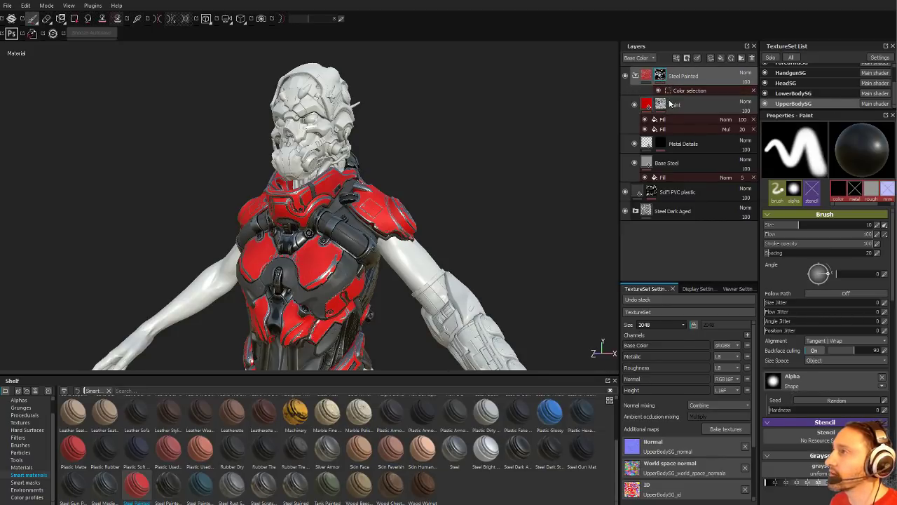
{"action": "left_click", "coordinate": [661, 79], "text": "alt"}
{"action": "left_click_drag", "start_coordinate": [479, 138], "coordinate": [530, 152], "text": "alt"}
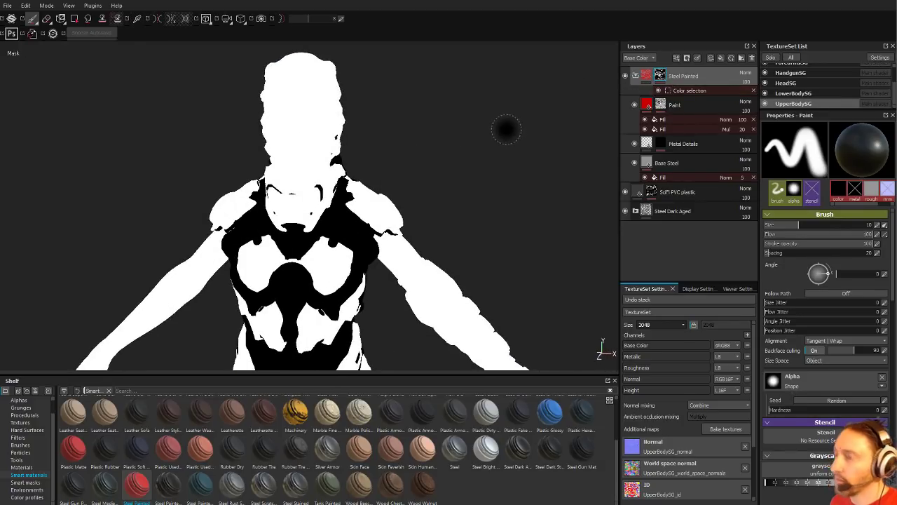
{"action": "key", "text": "m"}
{"action": "left_click_drag", "start_coordinate": [503, 156], "coordinate": [454, 152], "text": "alt"}
{"action": "mouse_move", "coordinate": [460, 148]}
{"action": "right_mouse_down", "text": "ctrl"}
{"action": "mouse_move", "coordinate": [448, 156]}
{"action": "mouse_move", "coordinate": [482, 186]}
{"action": "right_mouse_up", "text": "ctrl"}
{"action": "left_click_drag", "start_coordinate": [482, 186], "coordinate": [378, 182], "text": "alt"}
{"action": "middle_click_drag", "start_coordinate": [326, 223], "coordinate": [412, 253], "text": "alt"}
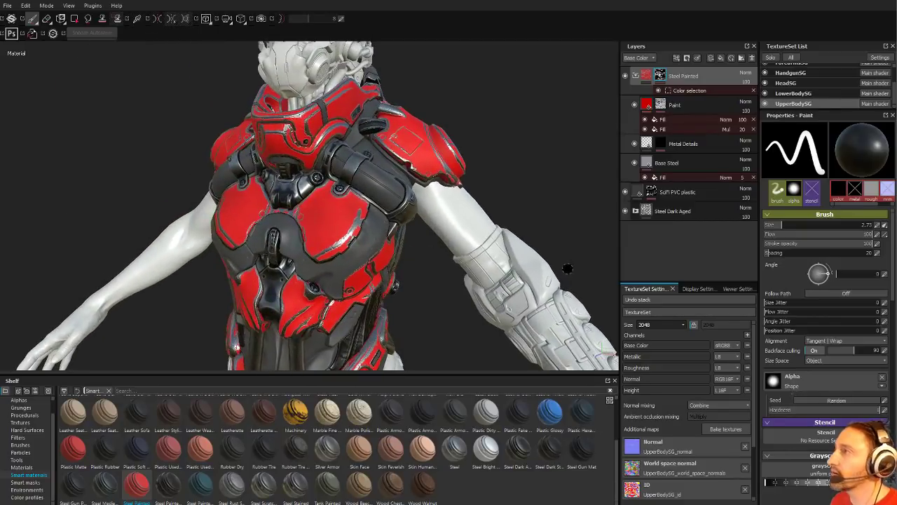
- Adjust the MG Mask Editor on the red Paint layer's mask, setting Global Balance to 0.32 and Texture 2 to 0.2
{"action": "left_click", "coordinate": [667, 119]}
{"action": "left_click", "coordinate": [662, 105]}
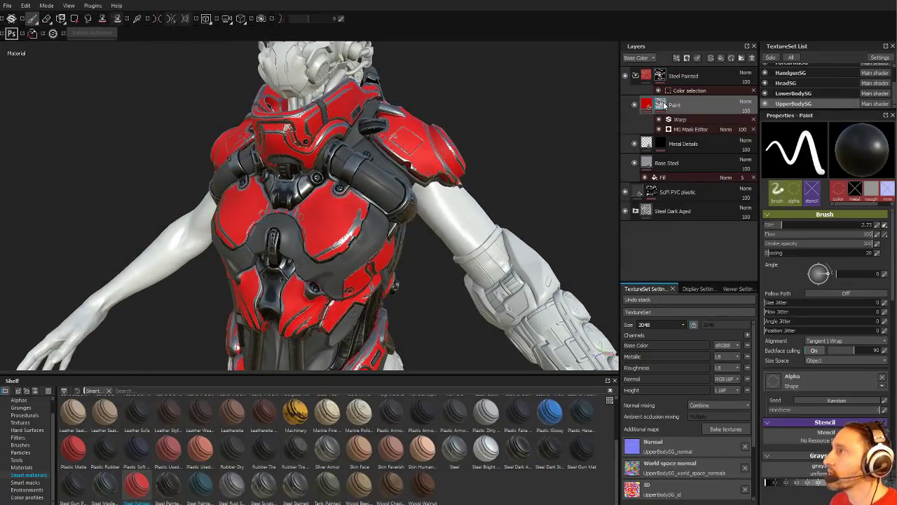
{"action": "left_click", "coordinate": [682, 121]}
{"action": "left_click", "coordinate": [684, 131]}
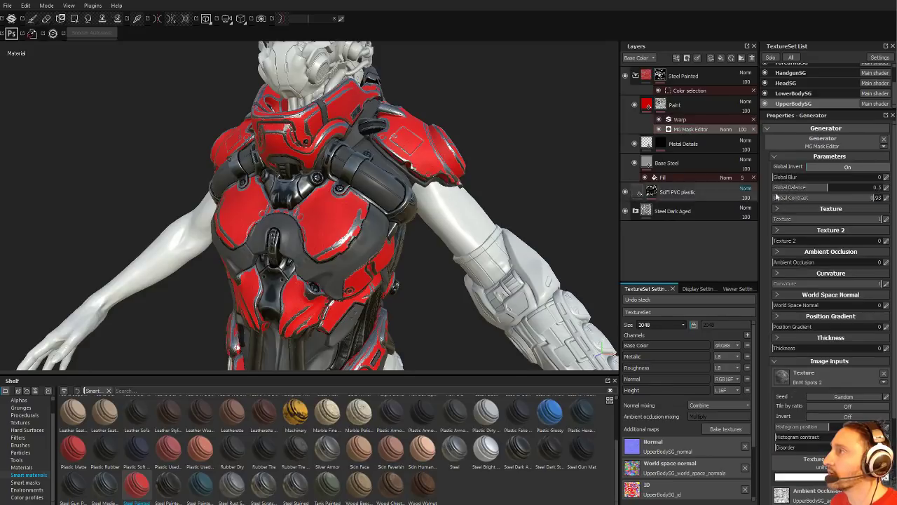
{"action": "left_click_drag", "start_coordinate": [806, 190], "coordinate": [800, 190]}
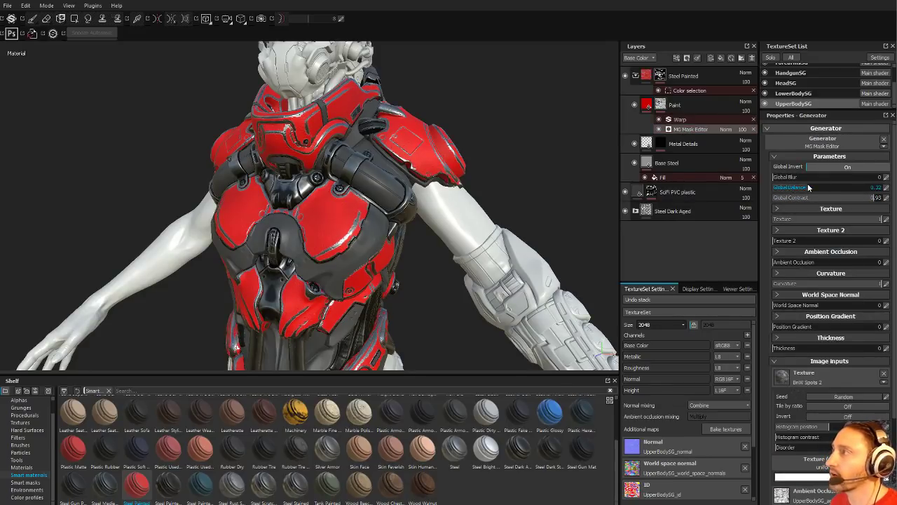
{"action": "left_click", "coordinate": [825, 240]}
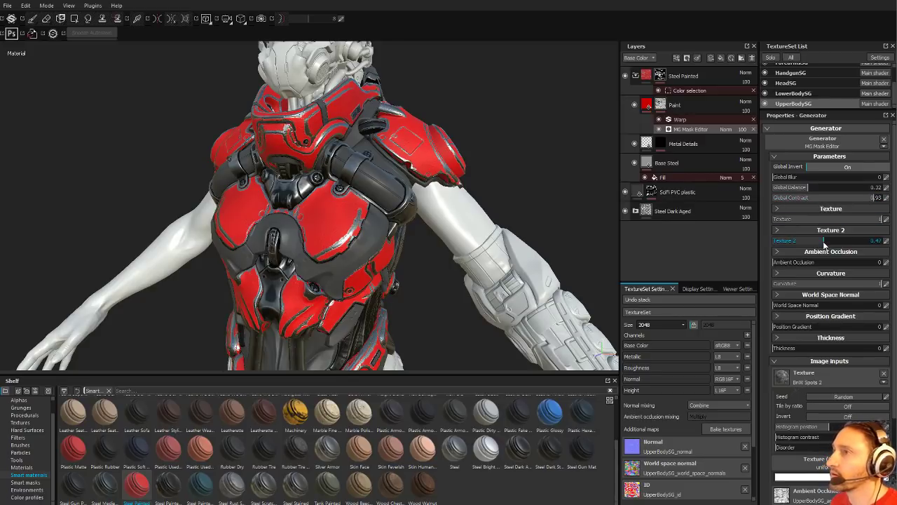
{"action": "left_click", "coordinate": [795, 241]}
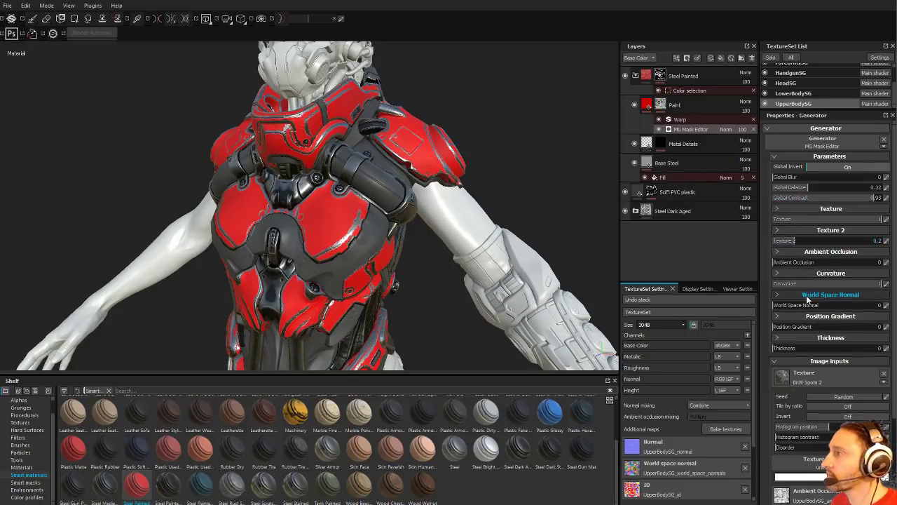
- Remove the Warp filter and the MG Mask Editor generator from the Paint layer's mask
{"action": "left_click", "coordinate": [690, 120]}
{"action": "left_click", "coordinate": [753, 120]}
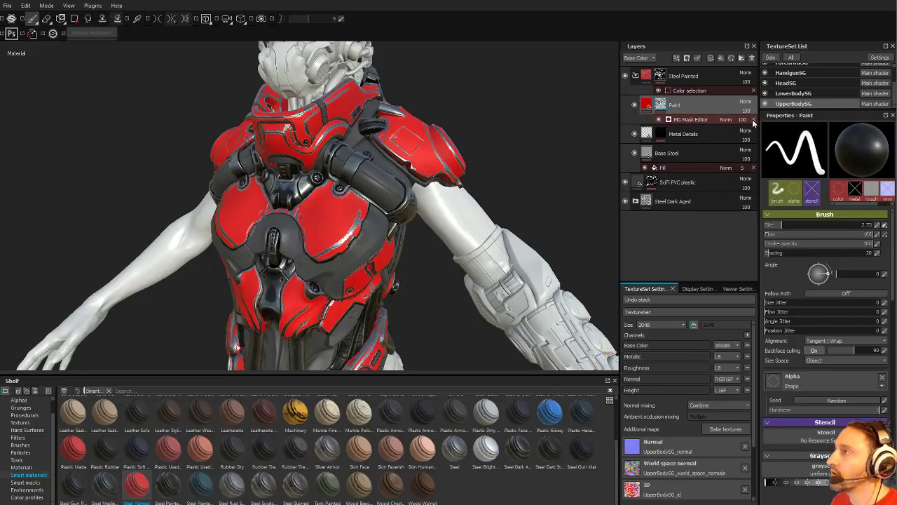
{"action": "left_click", "coordinate": [753, 120]}
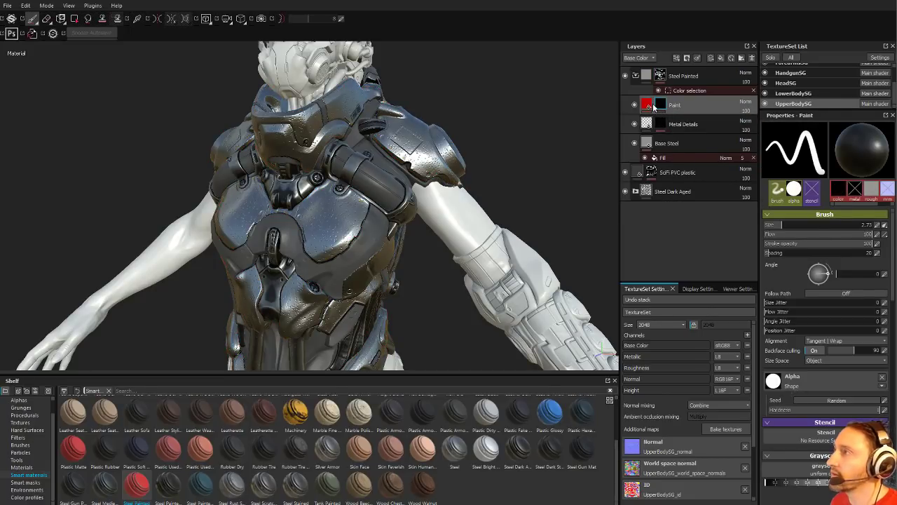
- Try the Edges Scratched smart mask on the Paint layer with its MG Metal Edge Wear generator inverted
{"action": "left_click", "coordinate": [33, 483]}
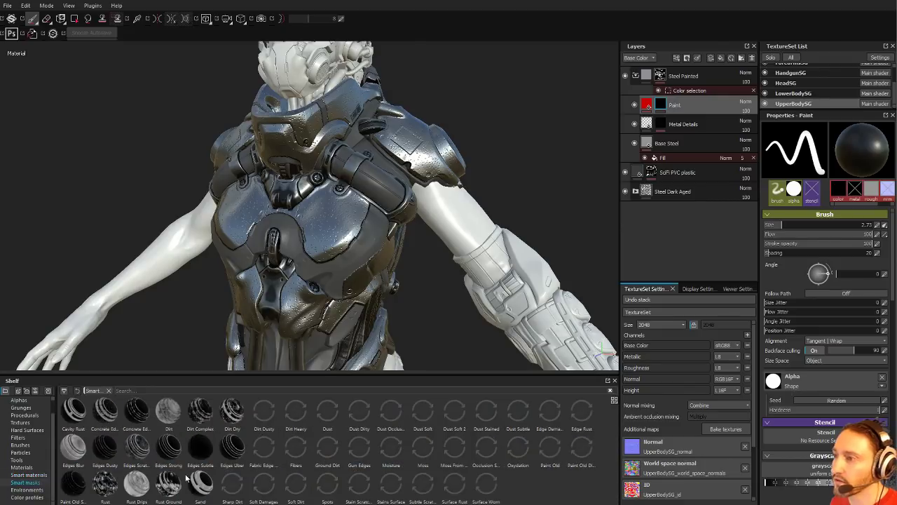
{"action": "mouse_move", "coordinate": [312, 461]}
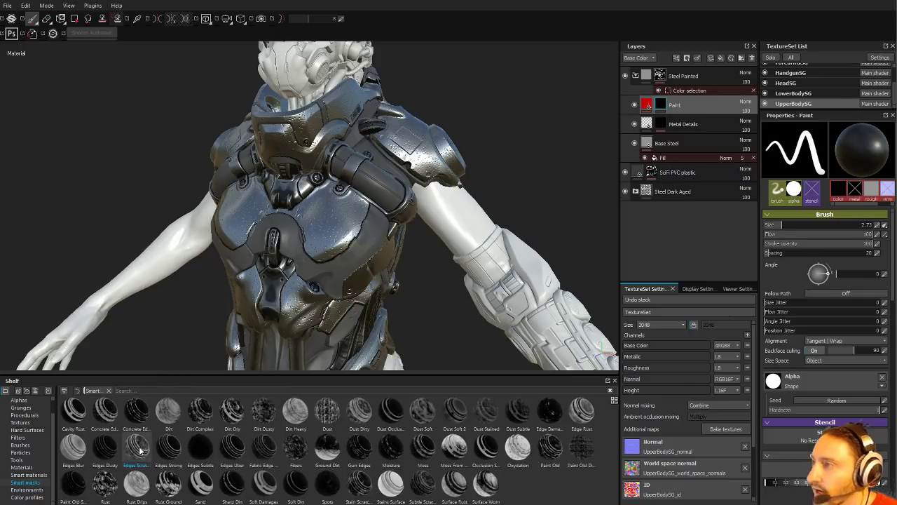
{"action": "mouse_move", "coordinate": [138, 448]}
{"action": "left_mouse_down"}
{"action": "mouse_move", "coordinate": [719, 199]}
{"action": "mouse_move", "coordinate": [669, 105]}
{"action": "left_mouse_up"}
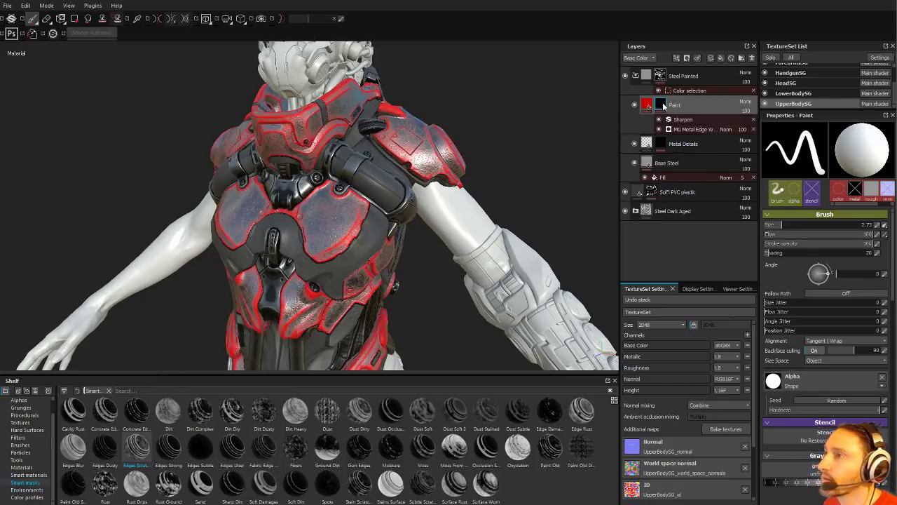
{"action": "left_click", "coordinate": [693, 129]}
{"action": "left_click", "coordinate": [857, 176]}
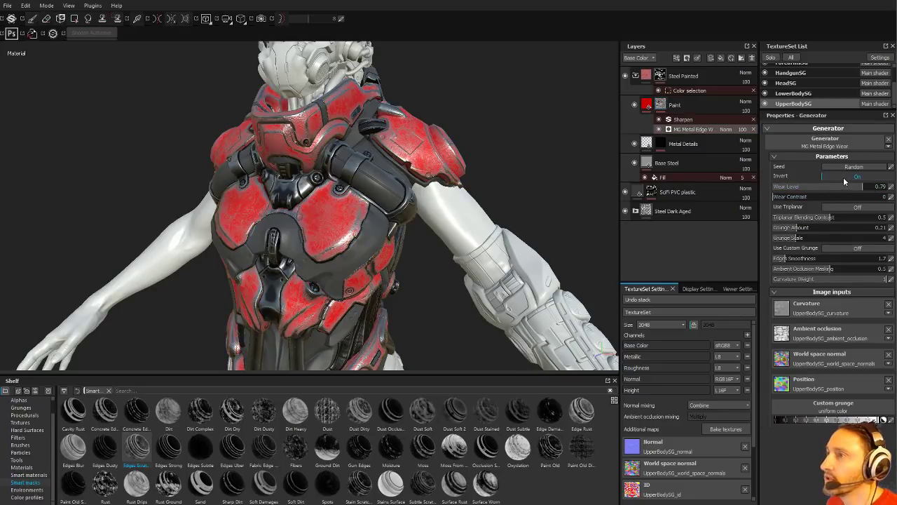
{"action": "left_click_drag", "start_coordinate": [436, 181], "coordinate": [423, 166], "text": "alt"}
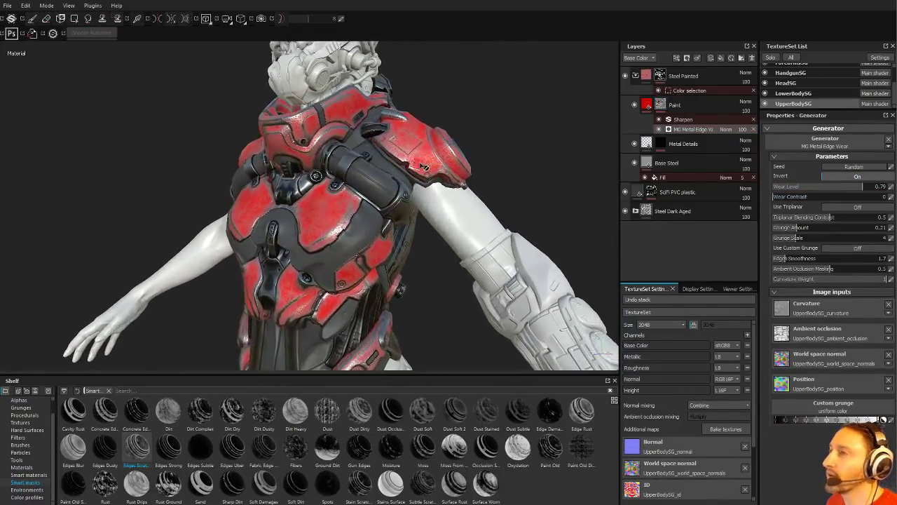
- Replace the smart mask's Sharpen and edge wear effects with a fresh MG Metal Edge Wear generator on the Paint layer's mask
{"action": "left_click", "coordinate": [754, 127]}
{"action": "left_click", "coordinate": [753, 118]}
{"action": "right_click", "coordinate": [670, 107]}
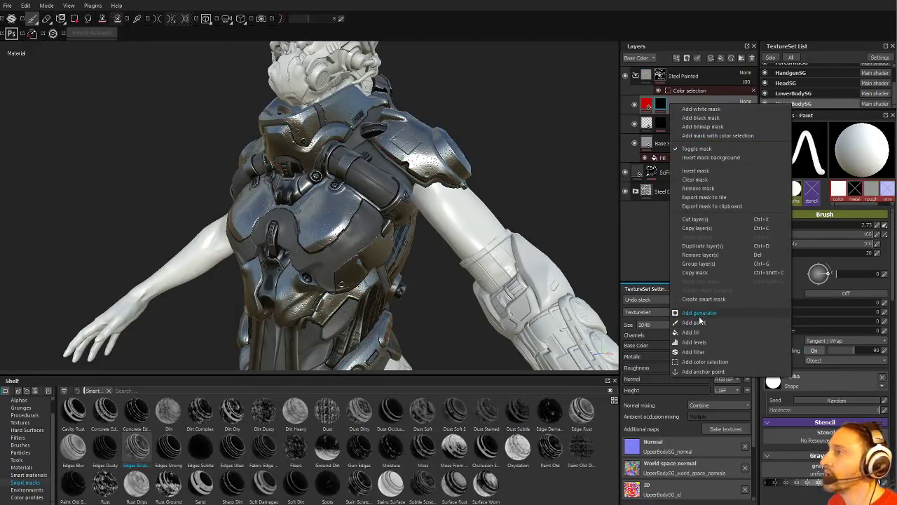
{"action": "left_click", "coordinate": [699, 312]}
{"action": "left_click", "coordinate": [830, 144]}
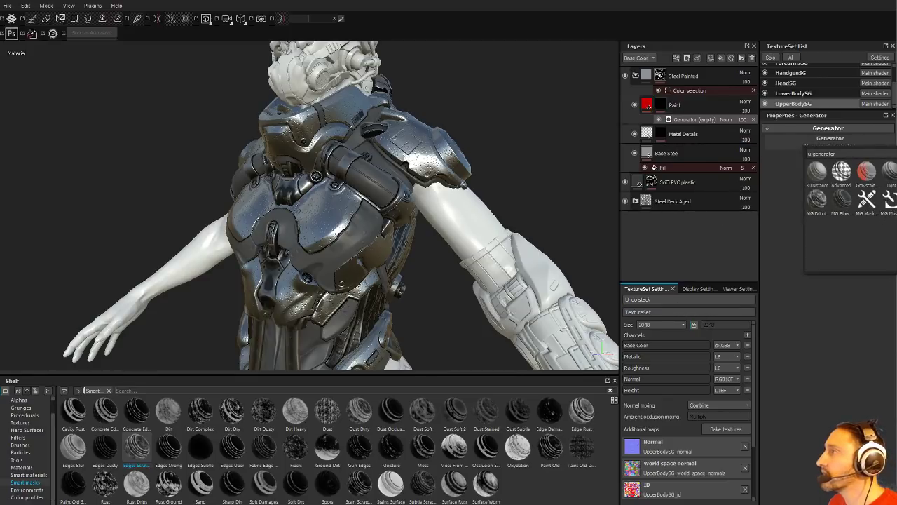
{"action": "left_click", "coordinate": [896, 203]}
- Invert the Paint layer's MG Metal Edge Wear generator and set its Wear Level to 0.46
{"action": "left_click_drag", "start_coordinate": [576, 177], "coordinate": [554, 170], "text": "alt"}
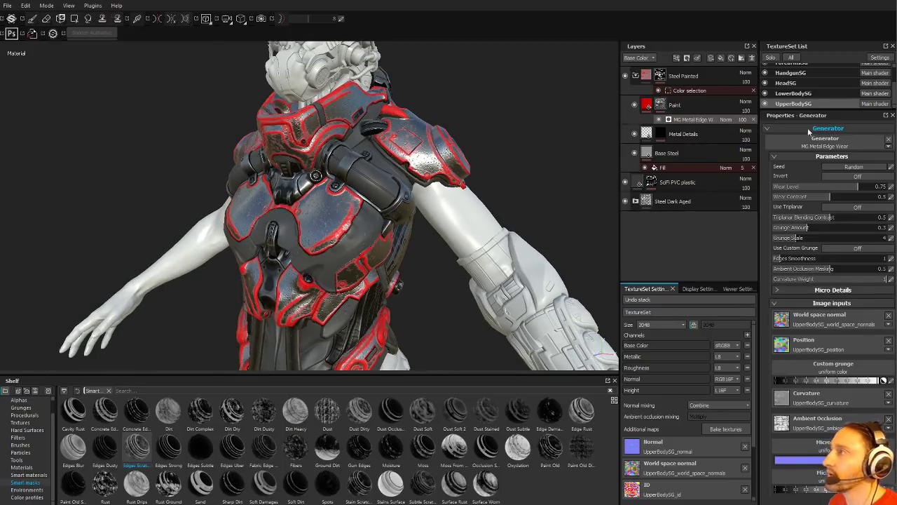
{"action": "left_click", "coordinate": [848, 176]}
{"action": "left_click_drag", "start_coordinate": [521, 224], "coordinate": [466, 211], "text": "alt"}
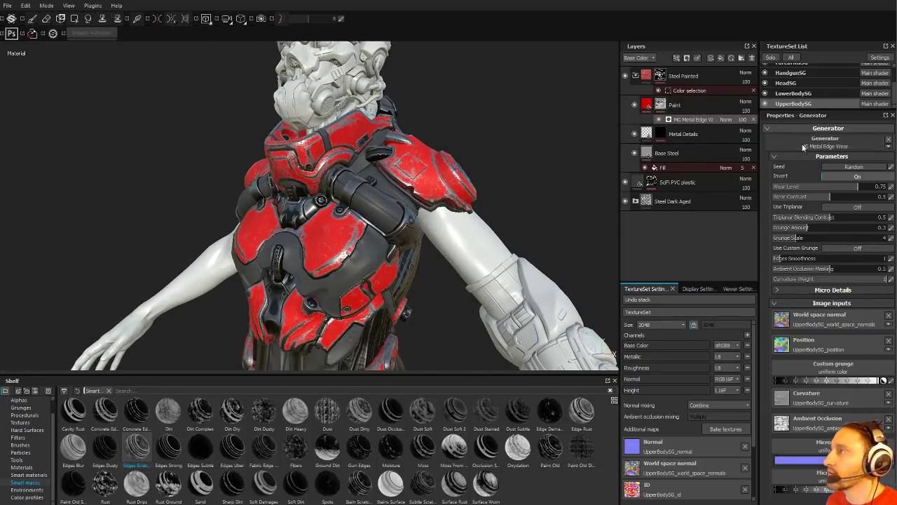
{"action": "left_click", "coordinate": [817, 187]}
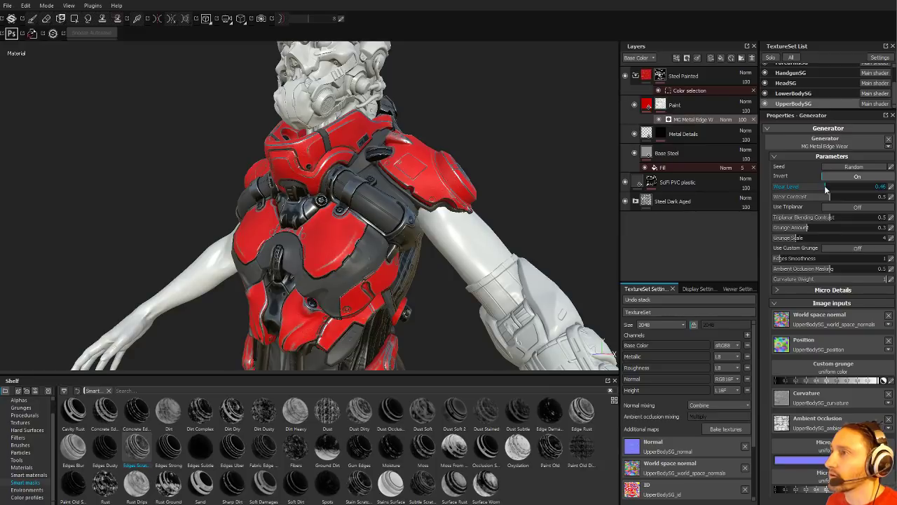
{"action": "mouse_move", "coordinate": [511, 190]}
{"action": "left_mouse_down", "text": "alt"}
{"action": "mouse_move", "coordinate": [542, 186]}
{"action": "mouse_move", "coordinate": [527, 189]}
{"action": "left_mouse_up", "text": "alt"}
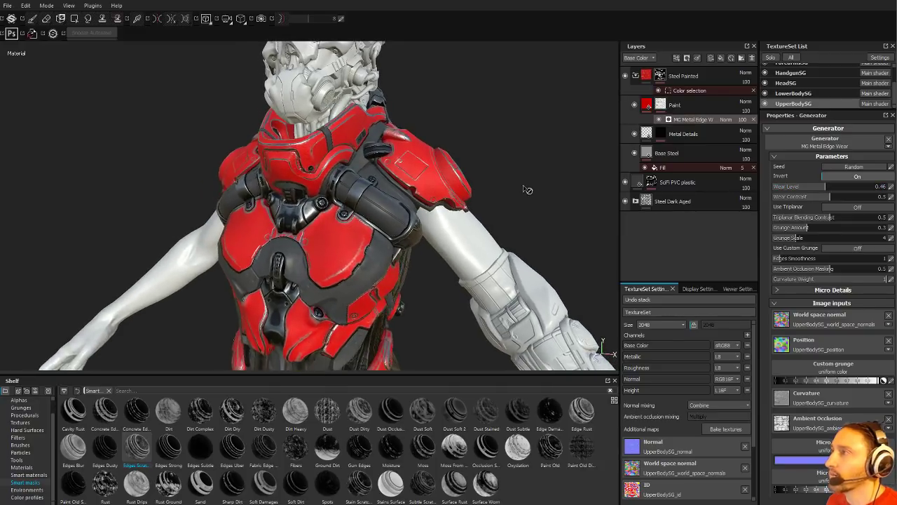
- Add a paint effect above the edge wear generator in the Paint layer's mask and choose the Scratches brush at size 7.77
{"action": "right_click", "coordinate": [701, 121]}
{"action": "left_click", "coordinate": [716, 132]}
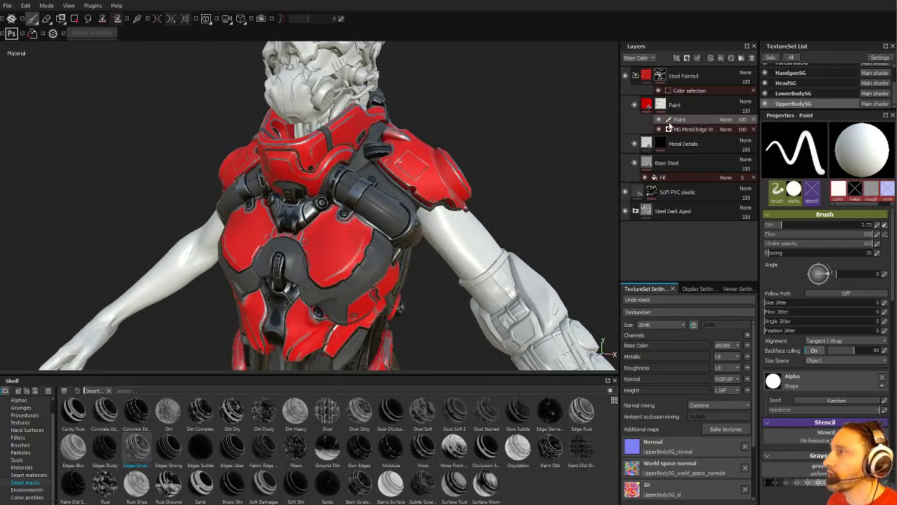
{"action": "left_click", "coordinate": [20, 444]}
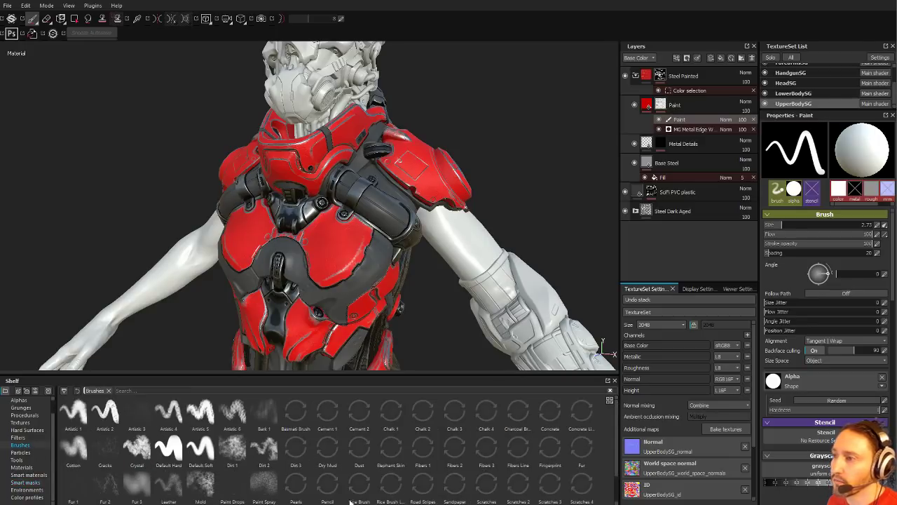
{"action": "left_click", "coordinate": [486, 484]}
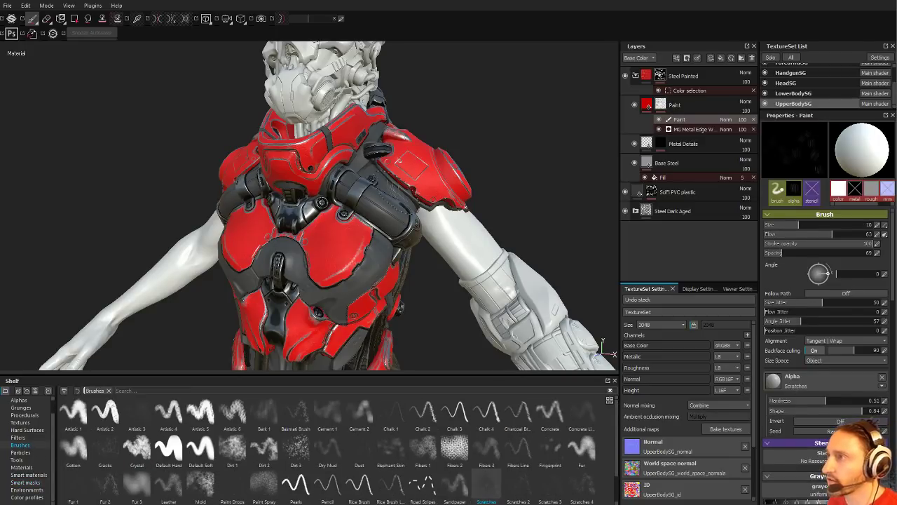
{"action": "mouse_move", "coordinate": [394, 192]}
{"action": "right_mouse_down", "text": "ctrl"}
{"action": "mouse_move", "coordinate": [409, 195]}
{"action": "mouse_move", "coordinate": [386, 193]}
{"action": "right_mouse_up", "text": "ctrl"}
- Paint scratches in black on the Paint layer's mask to wear away the red coating of the chest plate
{"action": "key", "text": "alt+q"}
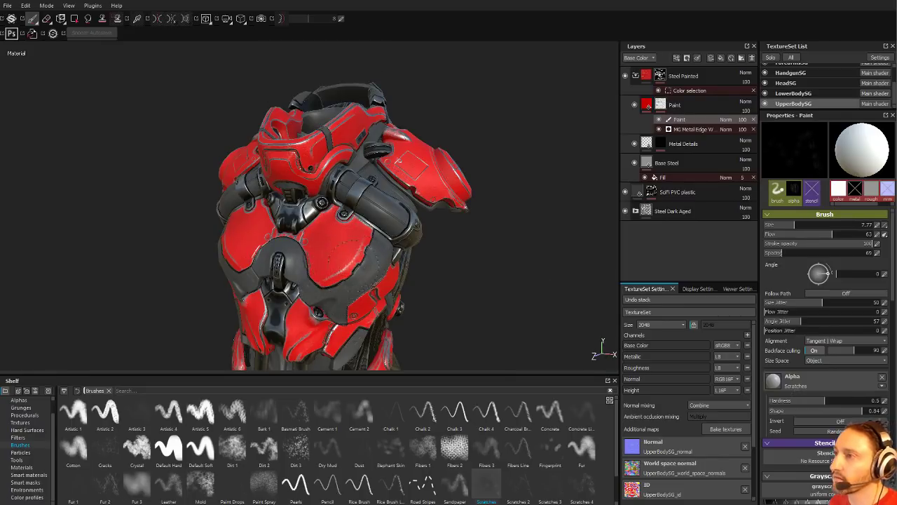
{"action": "key", "text": "alt+q"}
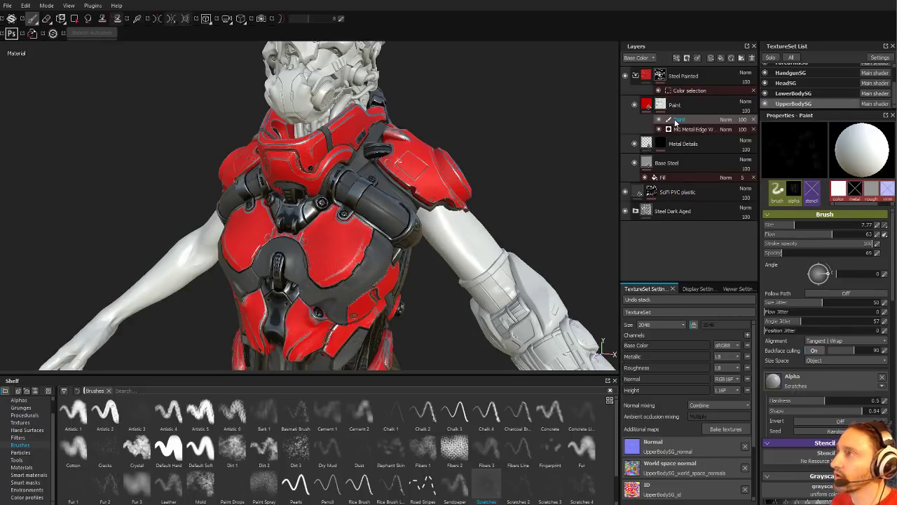
{"action": "key", "text": "Return"}
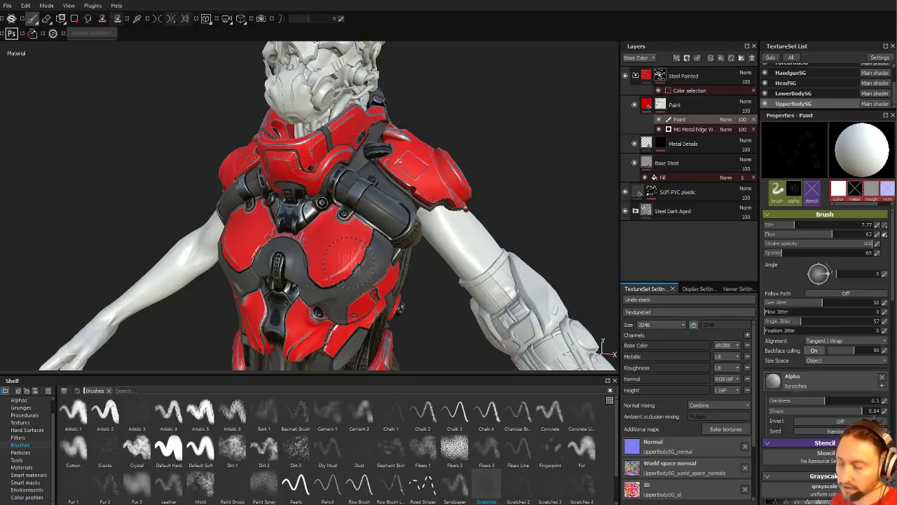
{"action": "key", "text": "alt+q"}
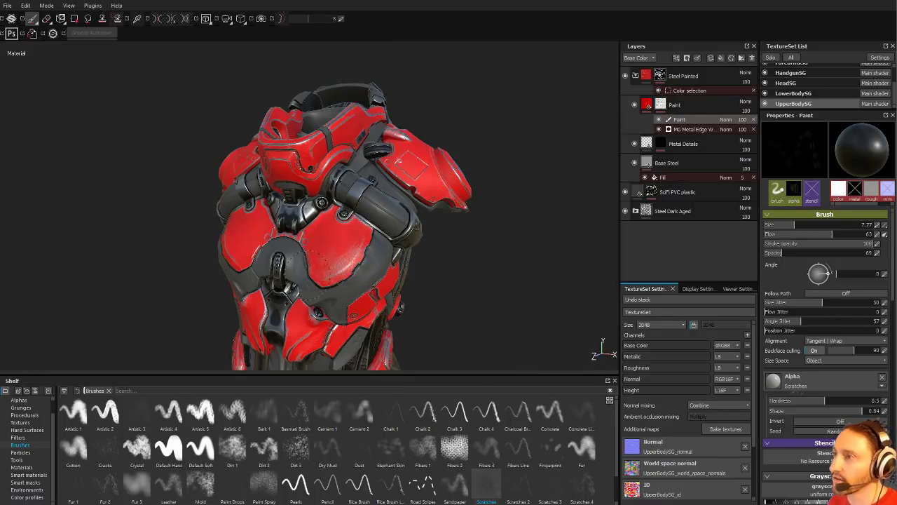
{"action": "key", "text": "alt+q"}
{"action": "left_click", "coordinate": [455, 447]}
{"action": "key", "text": "alt+q"}
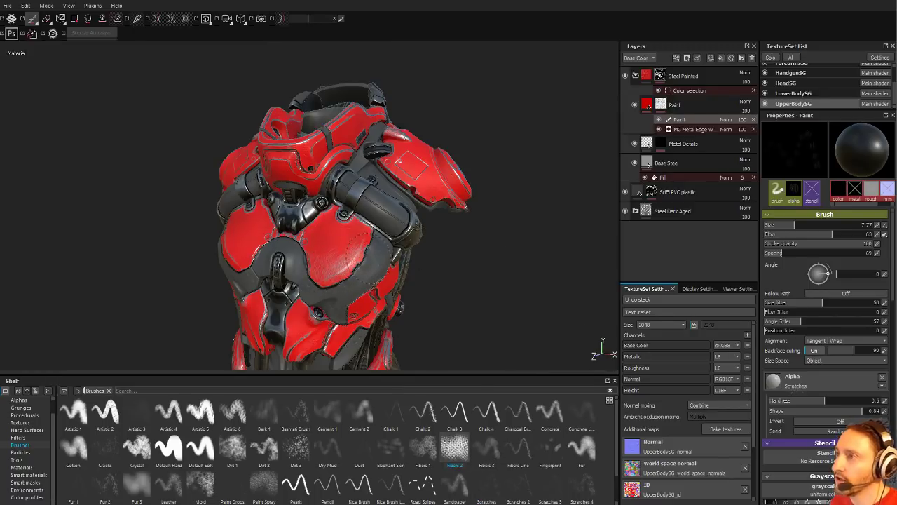
{"action": "key", "text": "alt+q"}
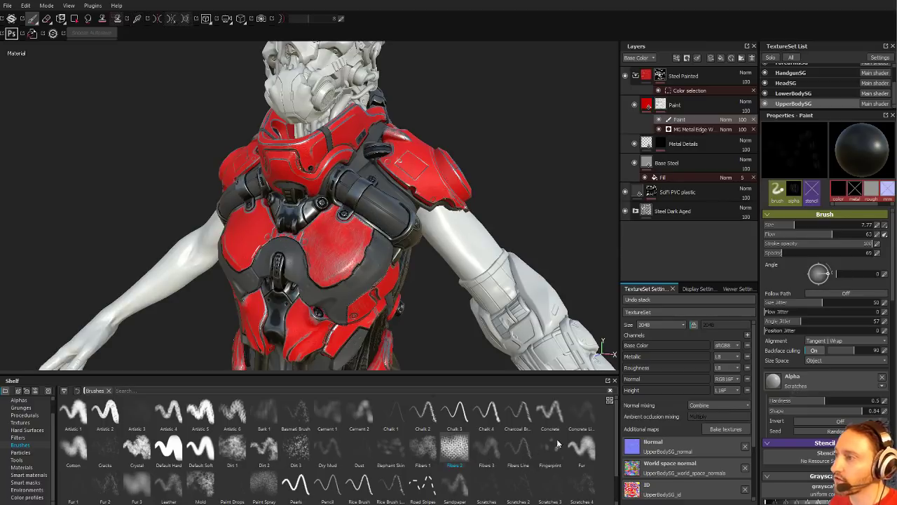
- Try the Fur brush, then paint wear on the chest plate with the Sandpaper brush at size 6.64
{"action": "left_click", "coordinate": [581, 448]}
{"action": "key", "text": "alt+q"}
{"action": "key", "text": "alt+q"}
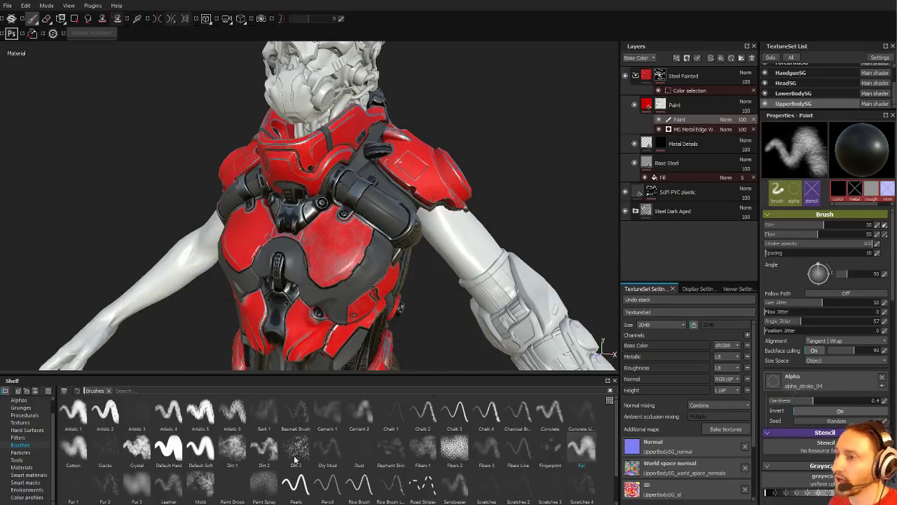
{"action": "left_click", "coordinate": [452, 483]}
{"action": "mouse_move", "coordinate": [349, 262]}
{"action": "right_mouse_down", "text": "ctrl"}
{"action": "mouse_move", "coordinate": [324, 263]}
{"action": "mouse_move", "coordinate": [344, 263]}
{"action": "right_mouse_up", "text": "ctrl"}
{"action": "key", "text": "alt+q"}
{"action": "key", "text": "alt+q"}
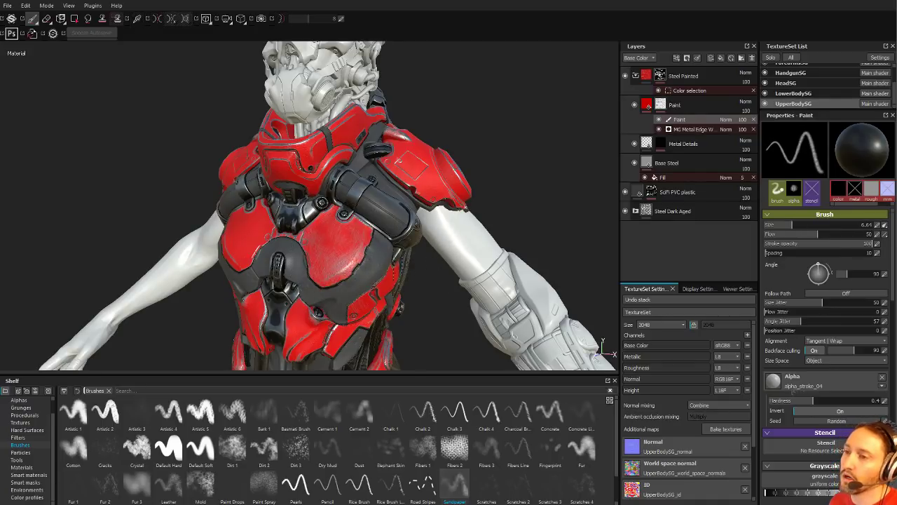
- Choose the Liquid Stream particle brush and test it at size 2 on the chest plate's mask
{"action": "left_click", "coordinate": [31, 453]}
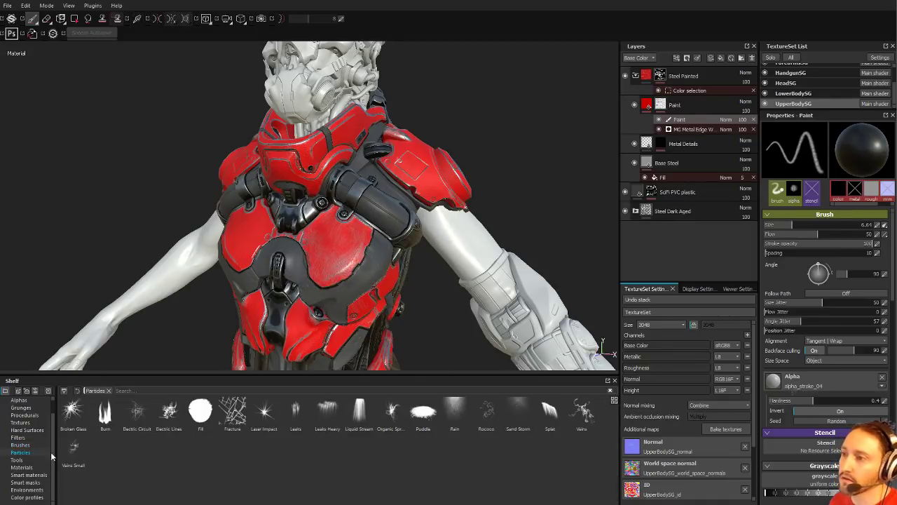
{"action": "left_click", "coordinate": [359, 413]}
{"action": "key", "text": "alt+q"}
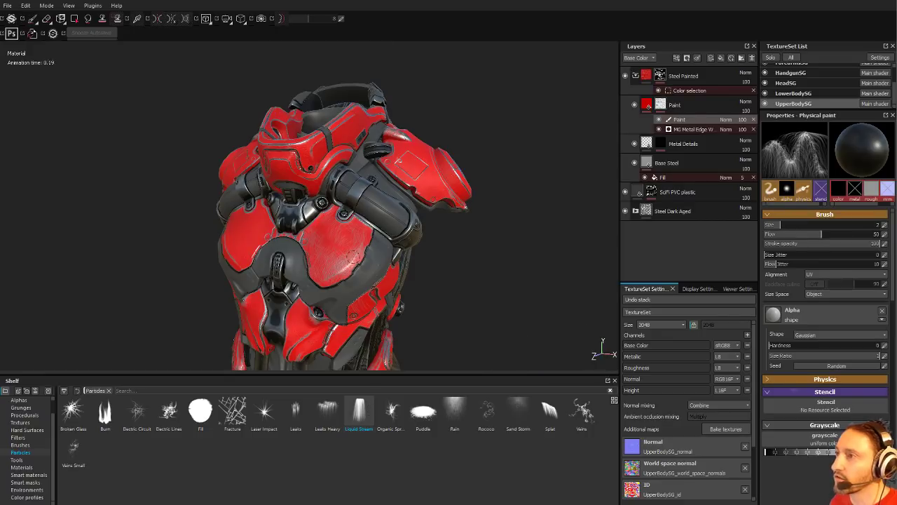
{"action": "left_click", "coordinate": [350, 252]}
{"action": "key", "text": "alt+q"}
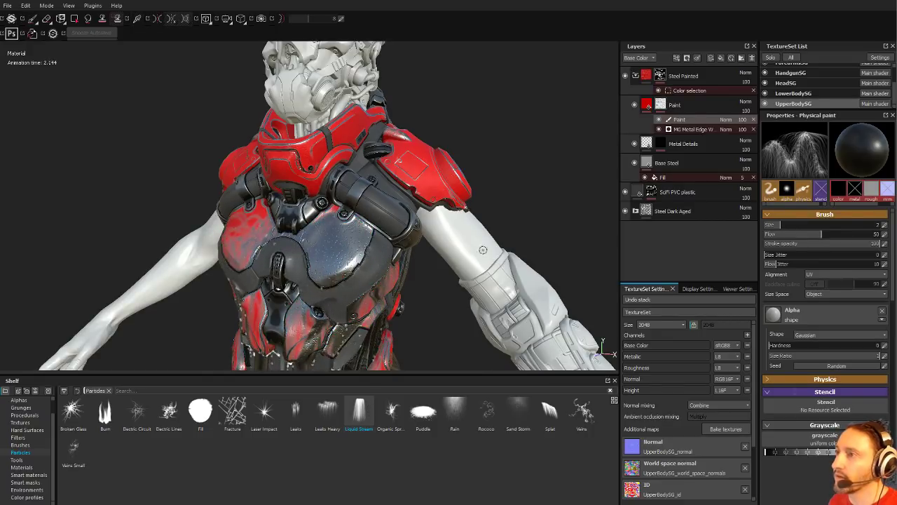
- Set the Liquid Stream brush size to 0.87 and test it on the chest plate, previewing the Paint layer's mask and the material
{"action": "right_click_drag", "start_coordinate": [415, 173], "coordinate": [397, 174], "text": "ctrl"}
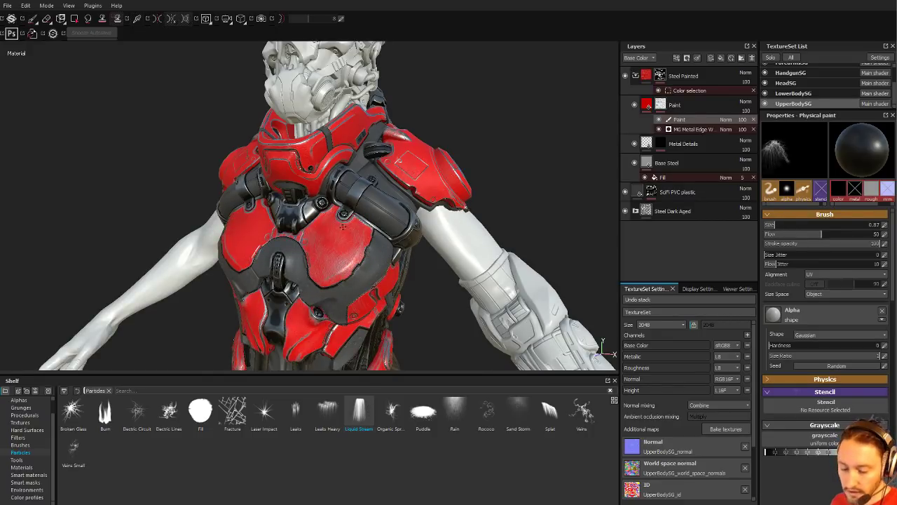
{"action": "left_click", "coordinate": [660, 105], "text": "alt"}
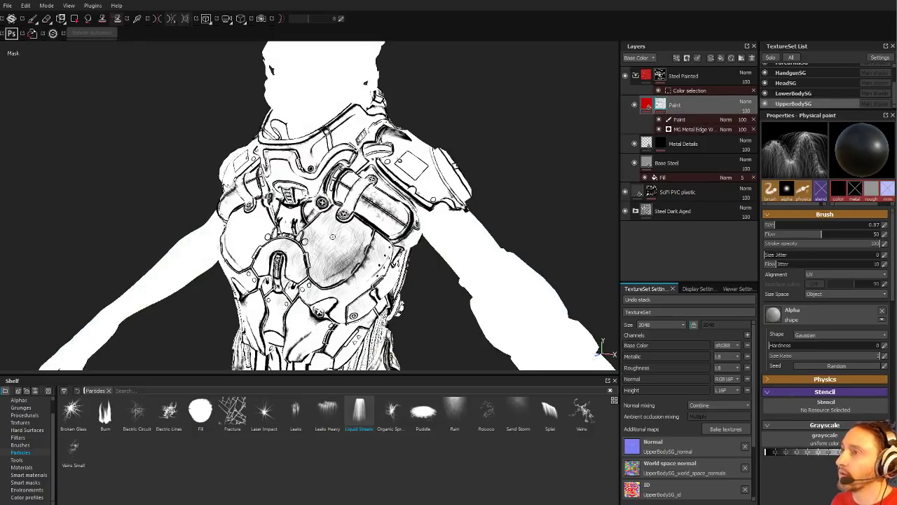
{"action": "left_click", "coordinate": [332, 237]}
{"action": "left_click", "coordinate": [350, 239]}
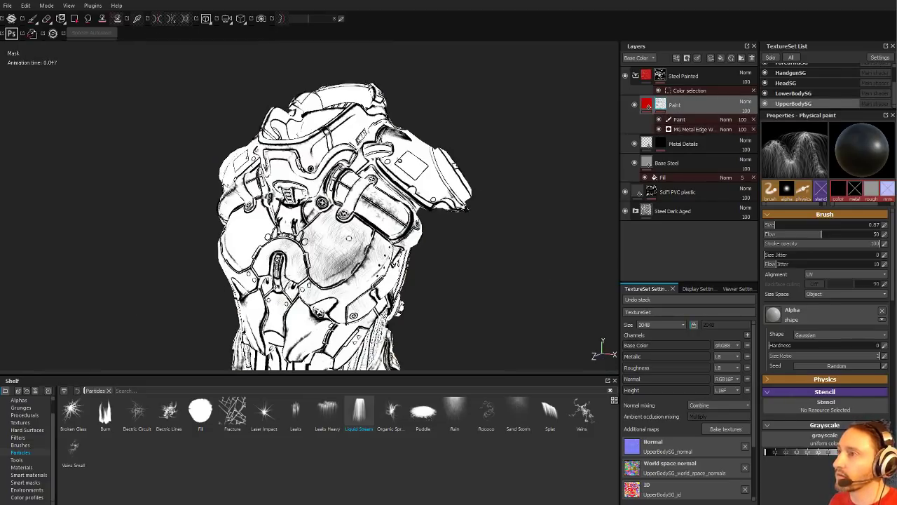
{"action": "left_click", "coordinate": [348, 235]}
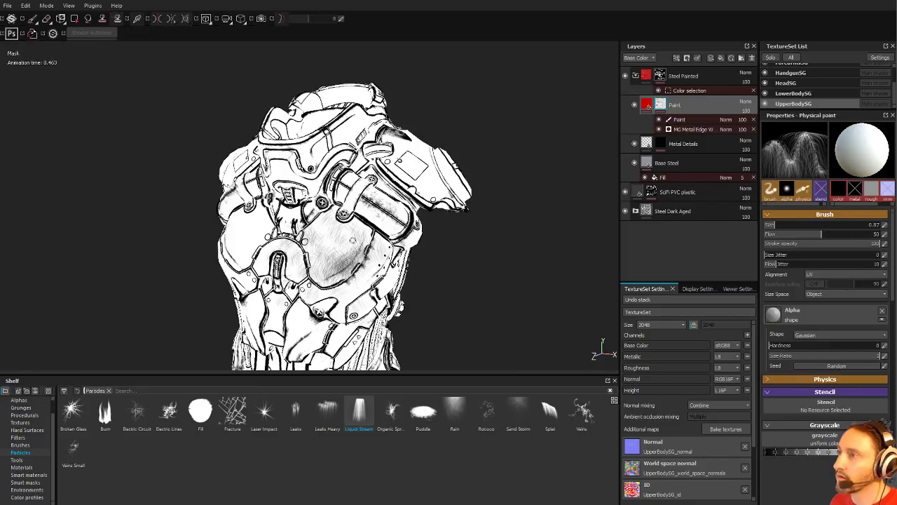
{"action": "key", "text": "m"}
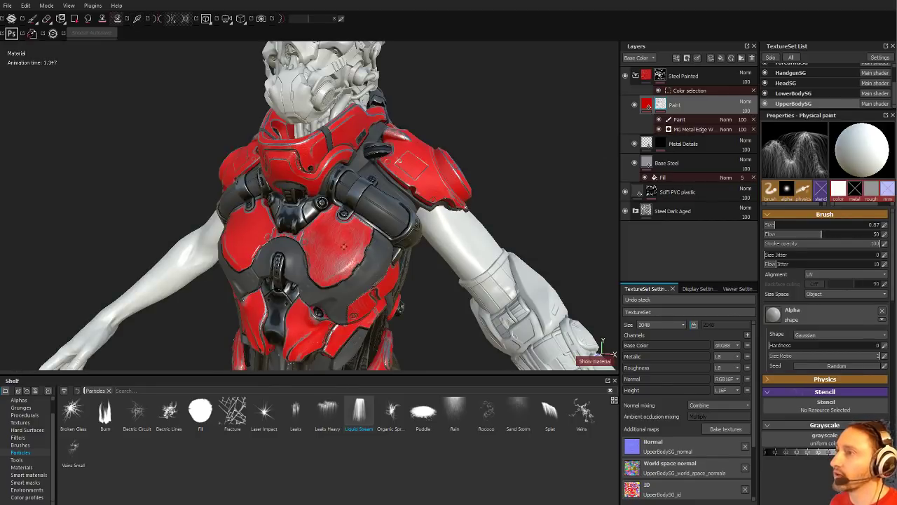
{"action": "left_click", "coordinate": [344, 246]}
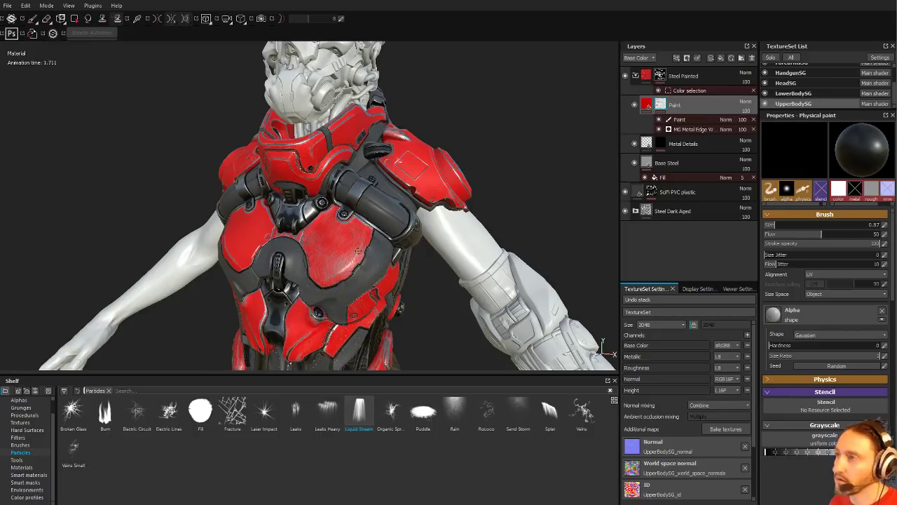
{"action": "left_click", "coordinate": [358, 249]}
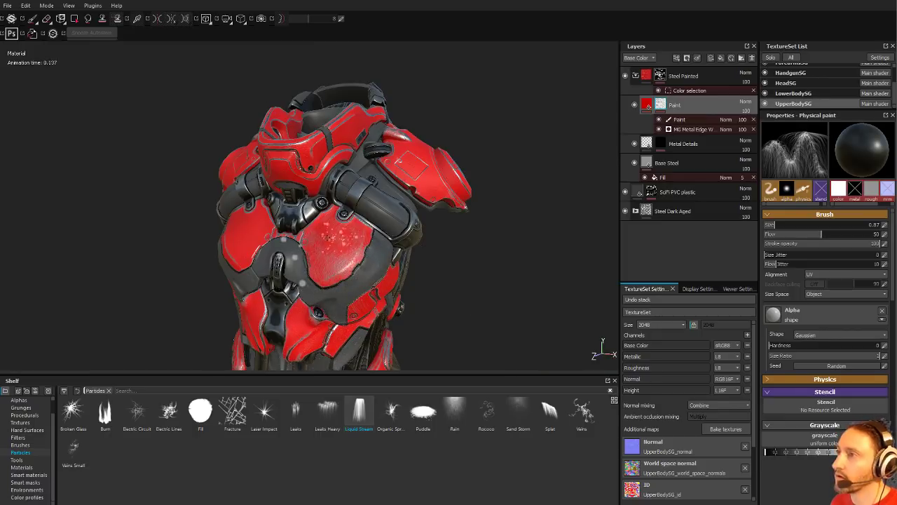
- Paint black Liquid Stream streaks in the Paint effect over the chest plates and shoulders, and review the worn red coating
{"action": "left_click", "coordinate": [679, 123]}
{"action": "key", "text": "x"}
{"action": "left_click", "coordinate": [334, 243]}
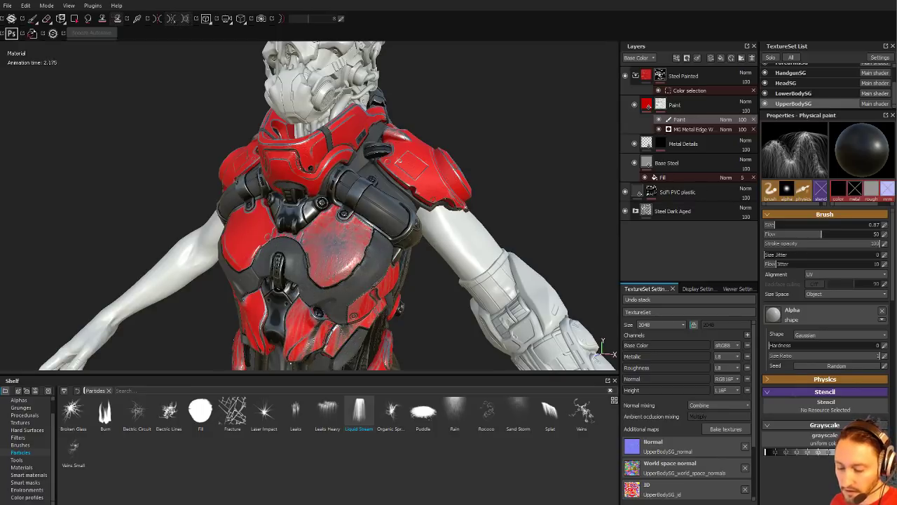
{"action": "key", "text": "c"}
{"action": "left_click", "coordinate": [259, 221]}
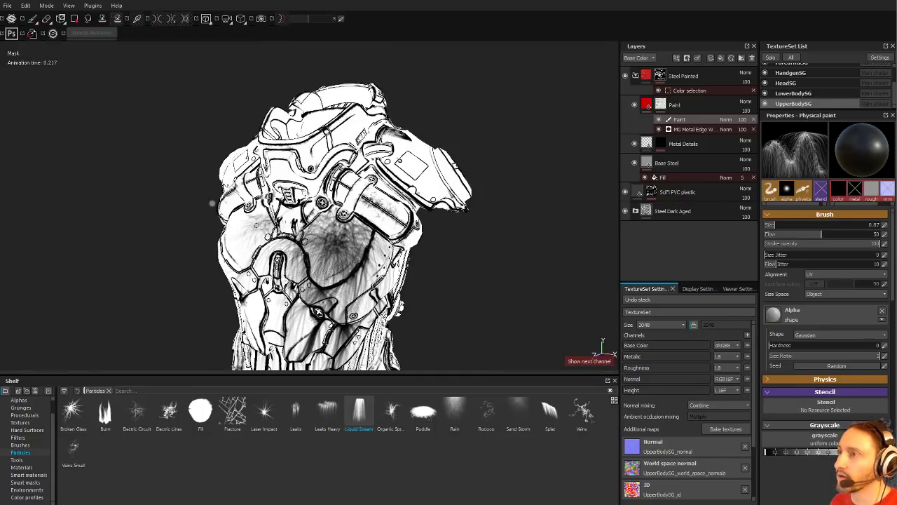
{"action": "left_click", "coordinate": [300, 175]}
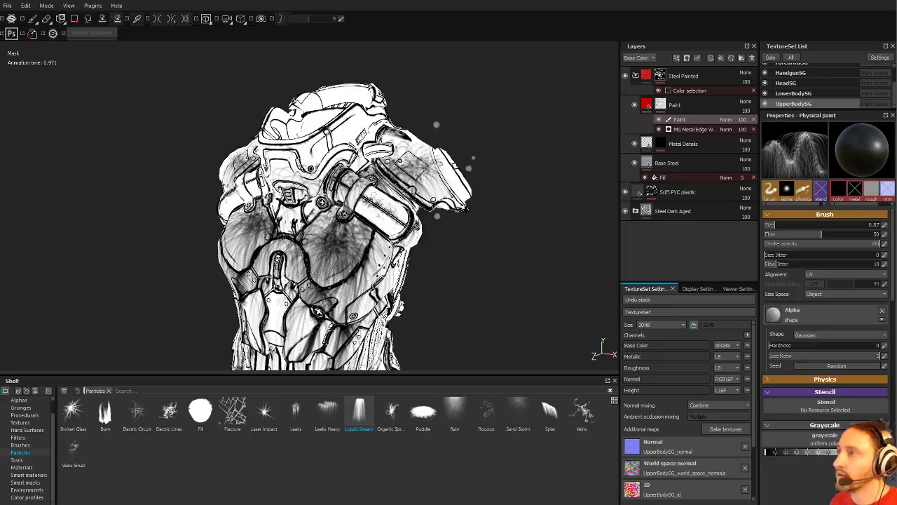
{"action": "mouse_move", "coordinate": [363, 198]}
{"action": "left_mouse_down"}
{"action": "mouse_move", "coordinate": [326, 216]}
{"action": "mouse_move", "coordinate": [245, 227]}
{"action": "left_mouse_up"}
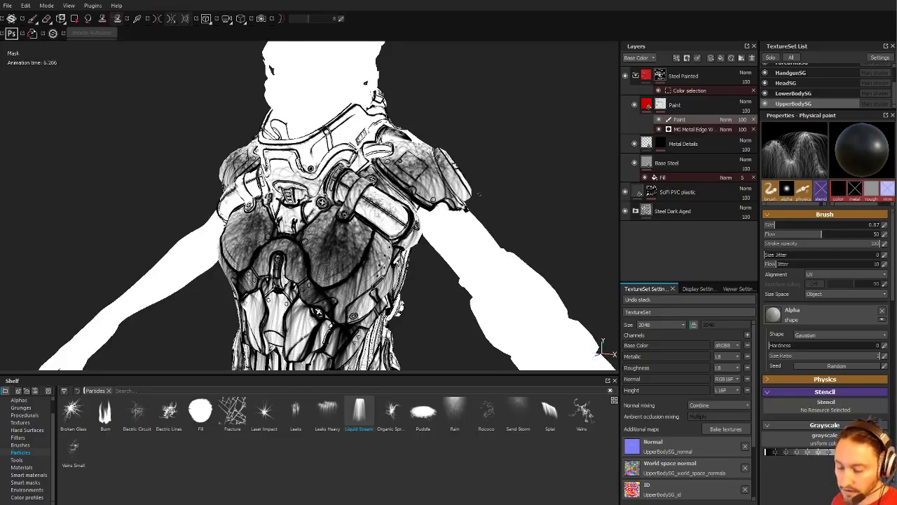
{"action": "key", "text": "m"}
{"action": "right_click_drag", "start_coordinate": [480, 194], "coordinate": [282, 18], "text": "alt"}
{"action": "left_click_drag", "start_coordinate": [308, 161], "coordinate": [193, 165], "text": "alt"}
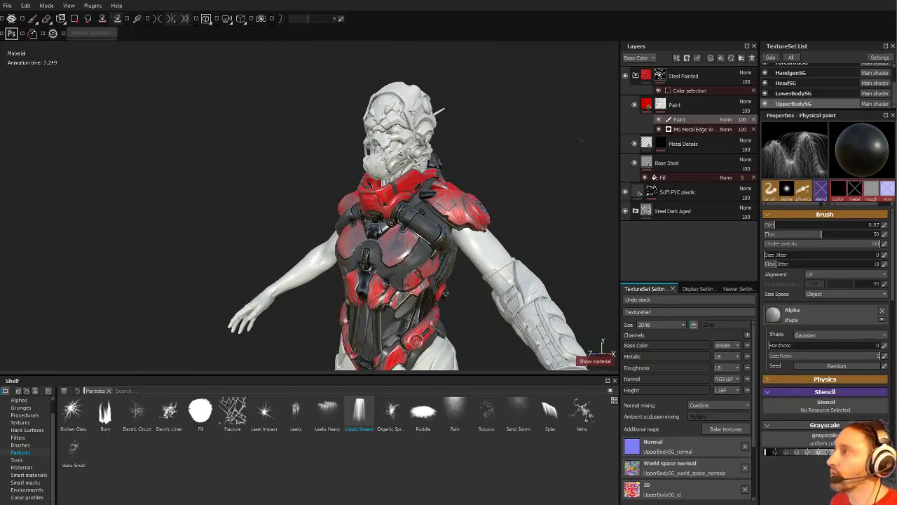
{"action": "middle_click_drag", "start_coordinate": [507, 155], "coordinate": [435, 159], "text": "alt"}
{"action": "left_click_drag", "start_coordinate": [435, 158], "coordinate": [527, 158], "text": "alt"}
- Delete the Steel Painted folder from the layer stack and look over the remaining dark armor
{"action": "left_click", "coordinate": [751, 75]}
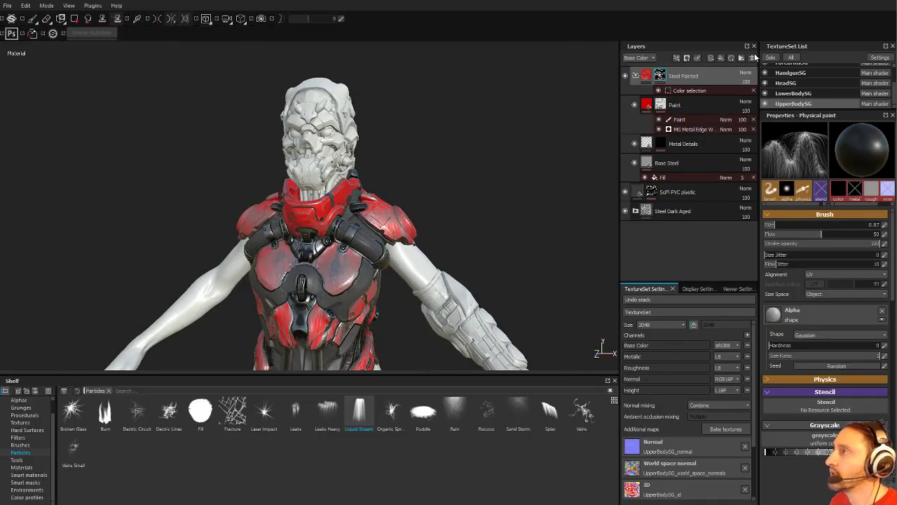
{"action": "left_click", "coordinate": [753, 59]}
{"action": "left_click_drag", "start_coordinate": [461, 195], "coordinate": [432, 206], "text": "alt"}
{"action": "mouse_move", "coordinate": [432, 207]}
{"action": "right_mouse_down", "text": "alt"}
{"action": "mouse_move", "coordinate": [577, 269]}
{"action": "mouse_move", "coordinate": [406, 249]}
{"action": "right_mouse_up", "text": "alt"}
{"action": "middle_click_drag", "start_coordinate": [406, 249], "coordinate": [335, 254], "text": "alt"}
{"action": "right_click_drag", "start_coordinate": [335, 254], "coordinate": [397, 180], "text": "alt"}
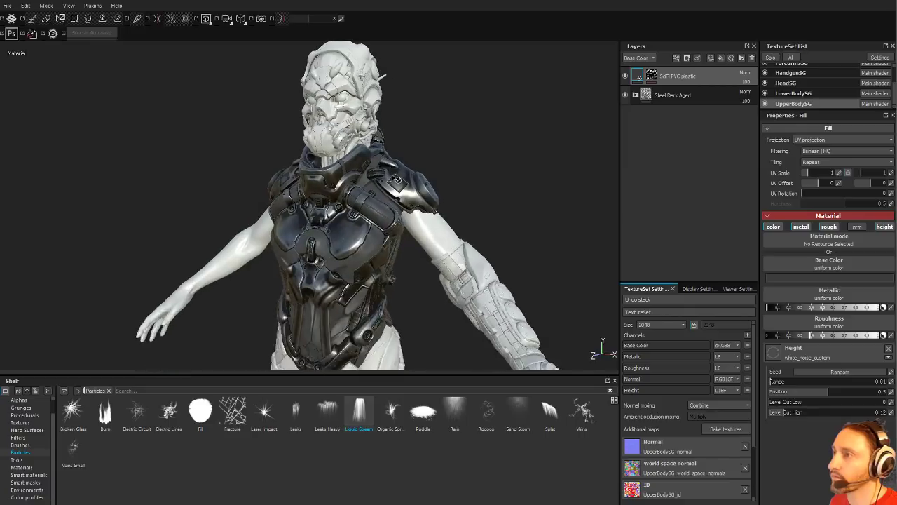
- Enable shadows in the viewer settings and set their quality to Intensive computation
{"action": "left_click", "coordinate": [728, 289]}
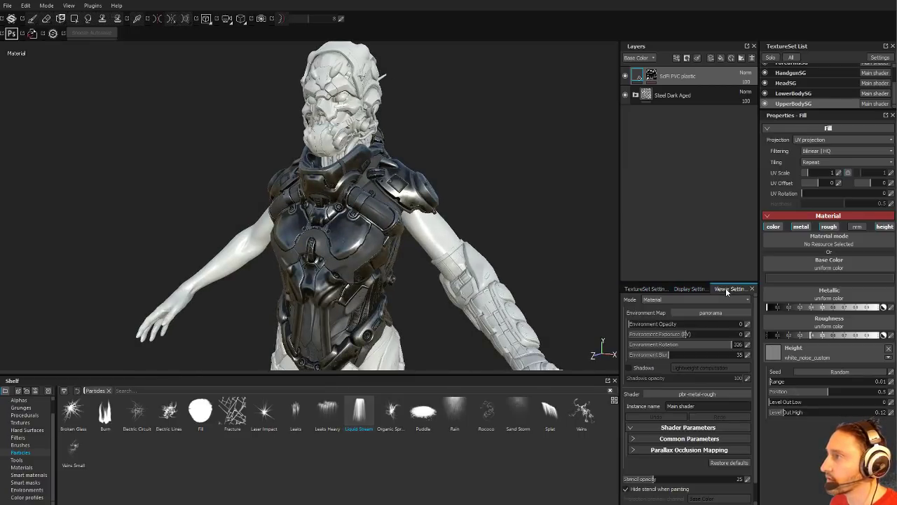
{"action": "left_click", "coordinate": [639, 369]}
{"action": "left_click", "coordinate": [701, 367]}
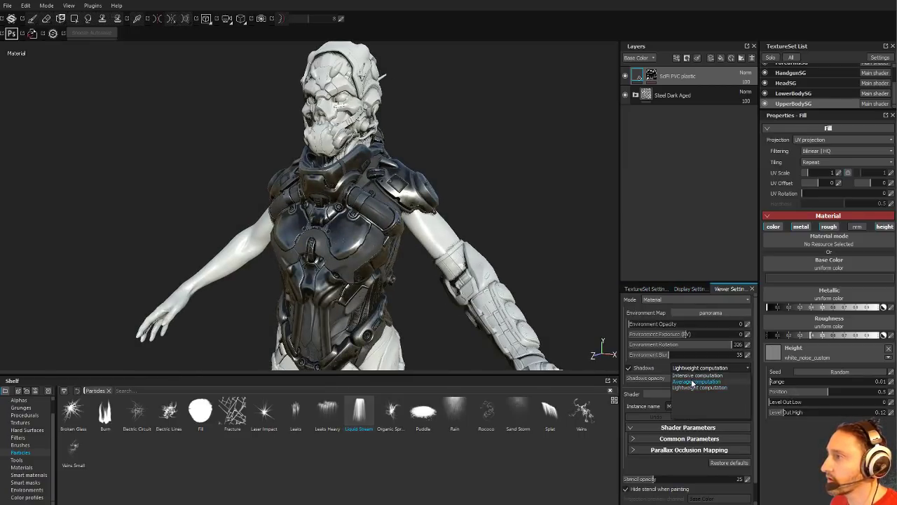
{"action": "left_click", "coordinate": [697, 381]}
{"action": "left_click", "coordinate": [701, 368]}
{"action": "left_click", "coordinate": [697, 388]}
{"action": "left_click", "coordinate": [701, 367]}
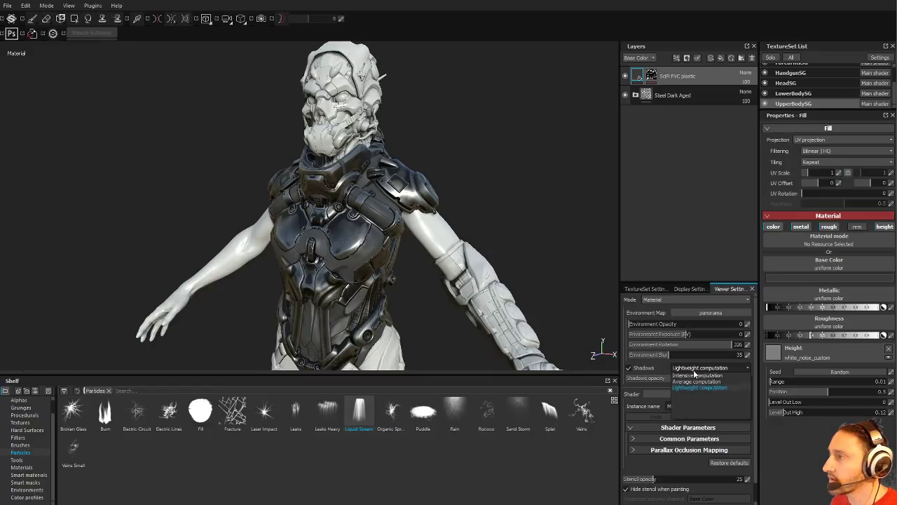
{"action": "left_click", "coordinate": [697, 375]}
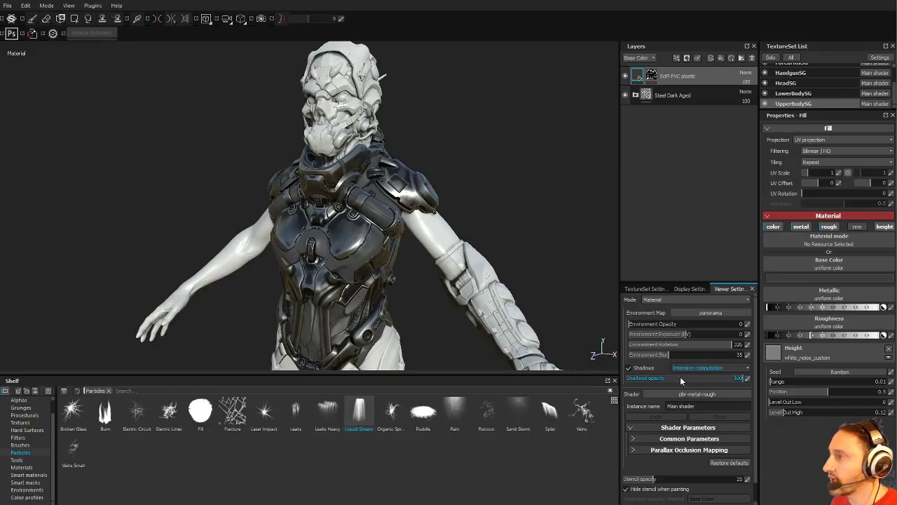
- Activate the post effects with antialiasing and solo the UpperBodySG texture set in the perspective view
{"action": "left_click", "coordinate": [692, 289]}
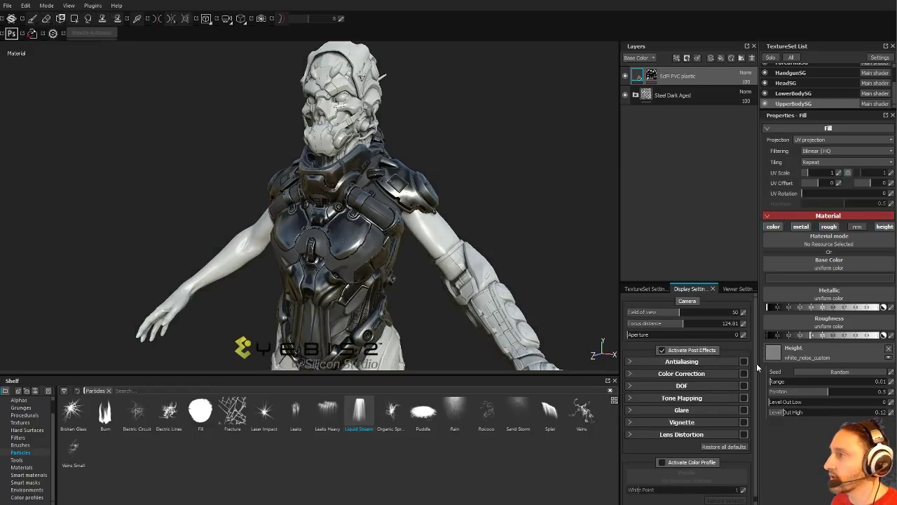
{"action": "key", "text": "F6"}
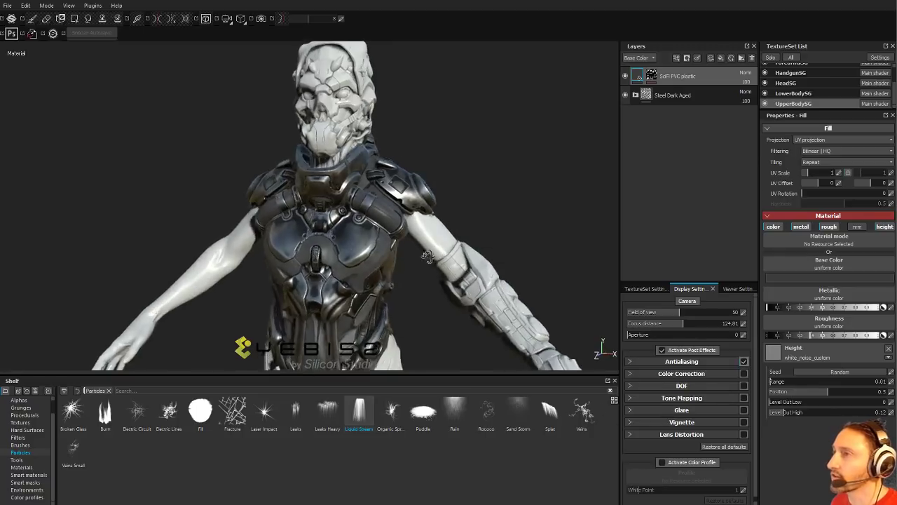
{"action": "key", "text": "F5"}
{"action": "left_click", "coordinate": [771, 58]}
{"action": "mouse_move", "coordinate": [510, 162]}
{"action": "right_mouse_down", "text": "alt"}
{"action": "mouse_move", "coordinate": [547, 164]}
{"action": "mouse_move", "coordinate": [519, 157]}
{"action": "right_mouse_up", "text": "alt"}
{"action": "left_click_drag", "start_coordinate": [161, 112], "coordinate": [224, 81], "text": "alt"}
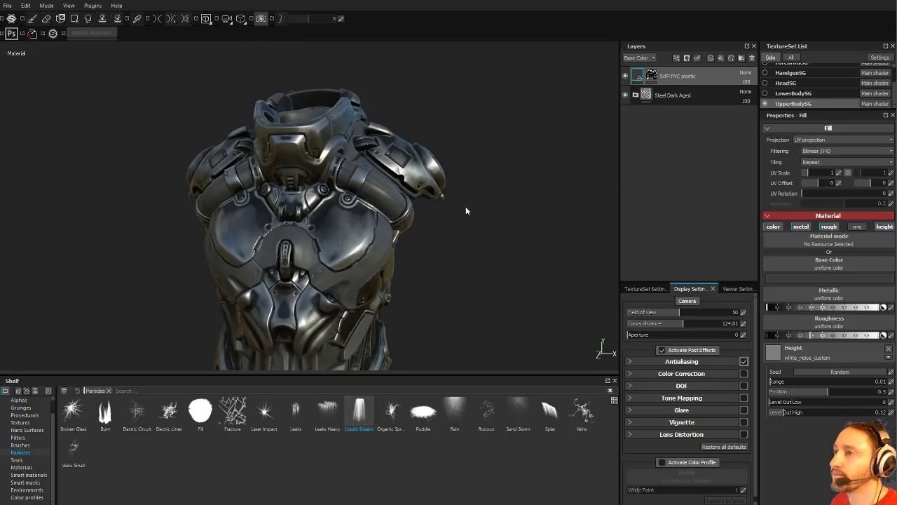
- Render the character in Iray and replace the panorama backdrop with a dark grey clear color of 0.024
{"action": "key", "text": "F12"}
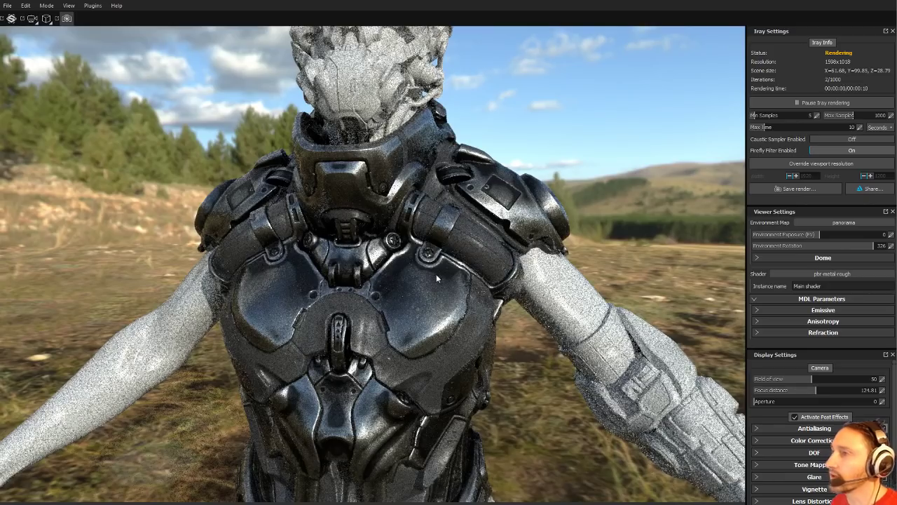
{"action": "right_click_drag", "start_coordinate": [493, 205], "coordinate": [669, 246], "text": "alt"}
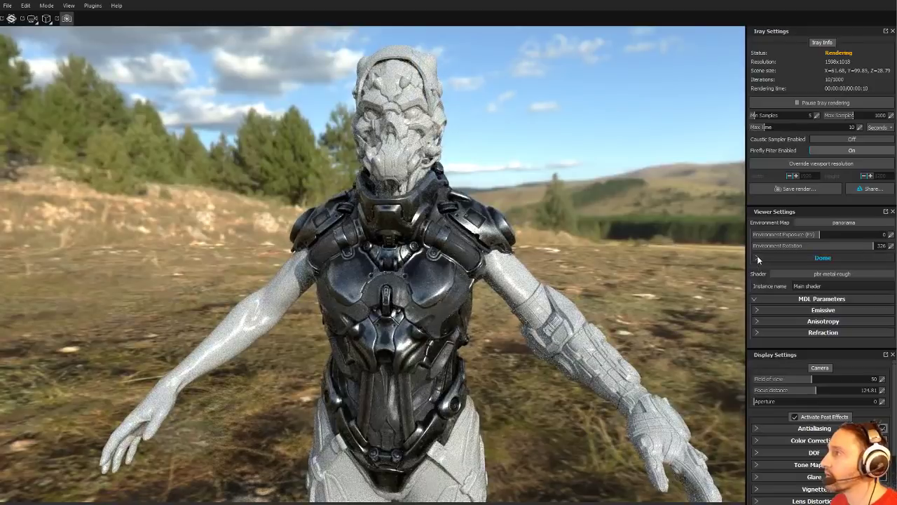
{"action": "left_click", "coordinate": [757, 259]}
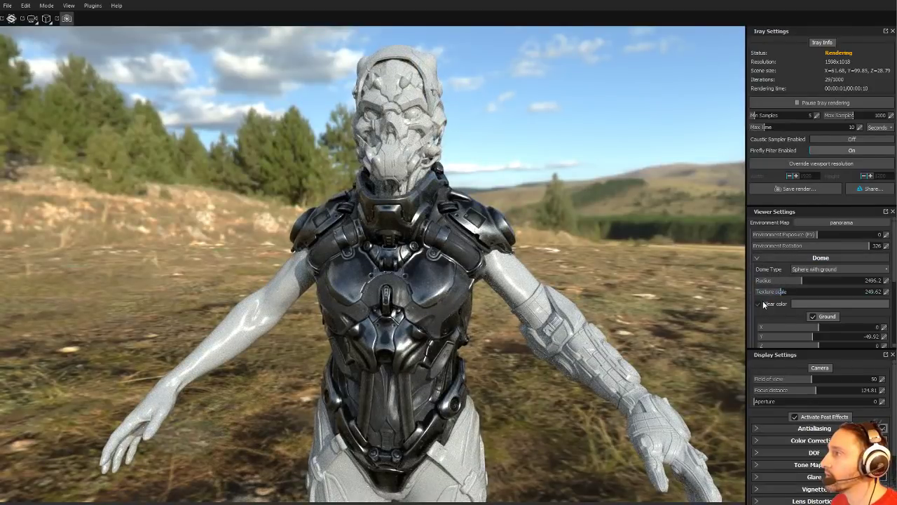
{"action": "left_click", "coordinate": [806, 311]}
{"action": "left_click_drag", "start_coordinate": [751, 304], "coordinate": [741, 343]}
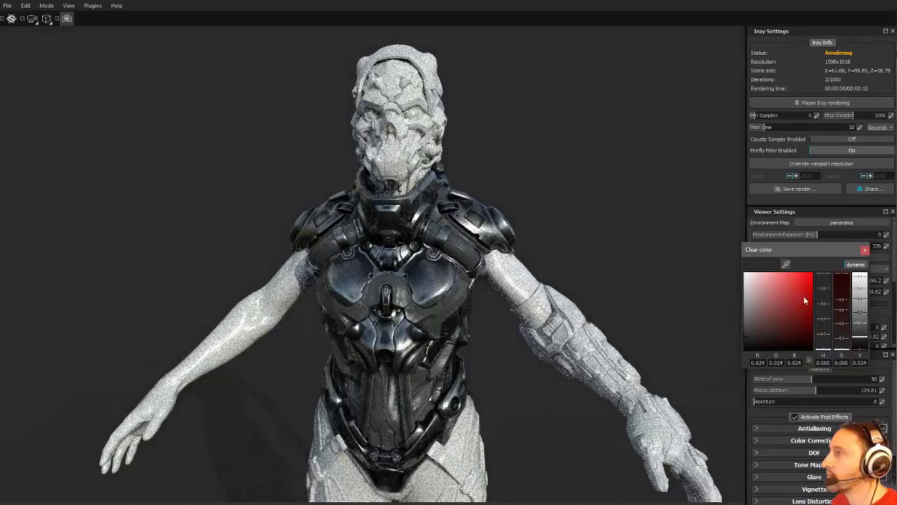
{"action": "left_click", "coordinate": [864, 249]}
{"action": "left_click_drag", "start_coordinate": [600, 230], "coordinate": [557, 207]}
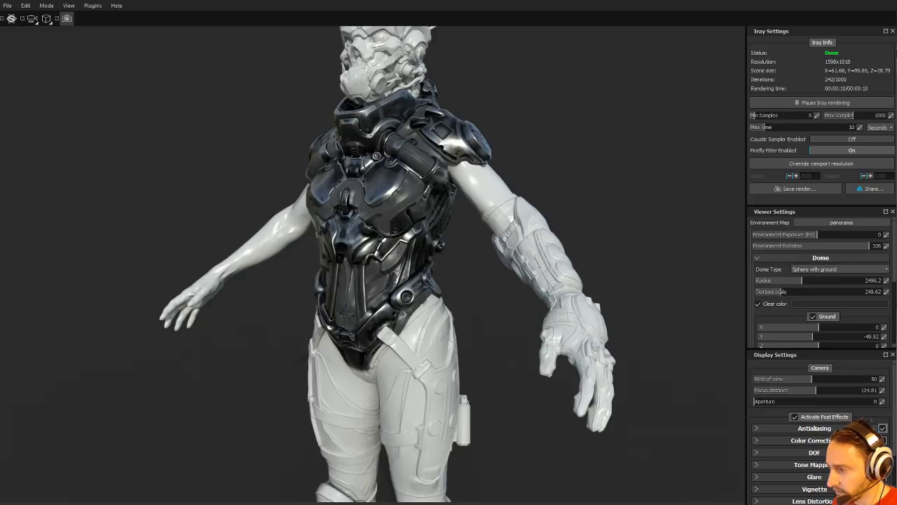
- Switch to the browser and open Workshop Broadcast #6 from Pixologic's YouTube workshop playlist
{"action": "key", "text": "alt+Tab"}
{"action": "scroll", "coordinate": [497, 245], "scroll_direction": "down", "scroll_amount": 5}
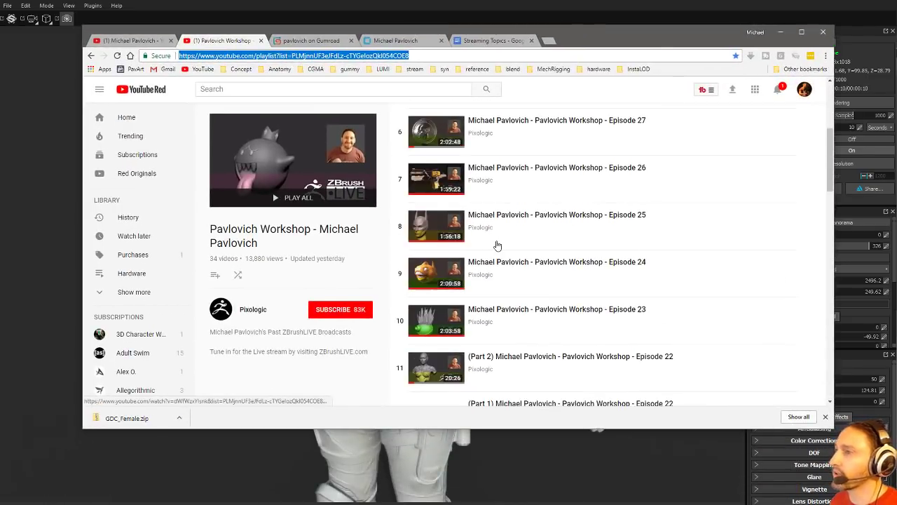
{"action": "scroll", "coordinate": [497, 246], "scroll_direction": "down", "scroll_amount": 8}
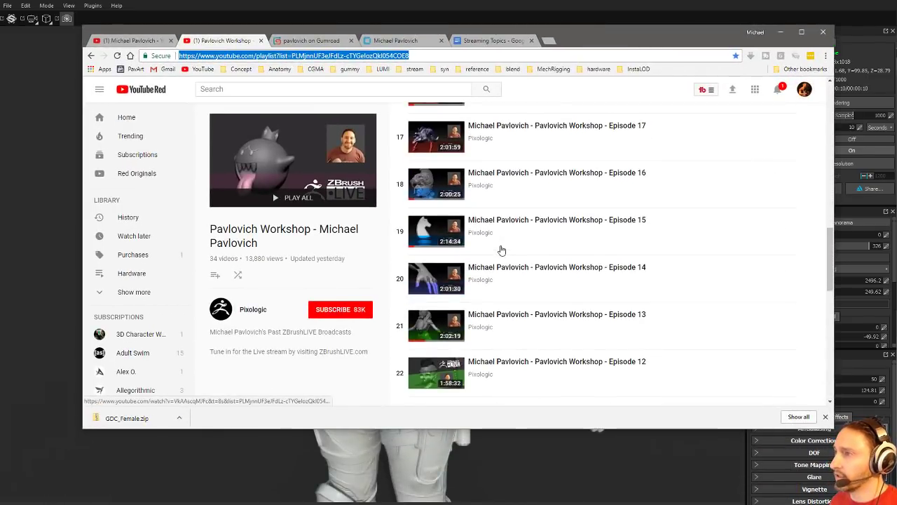
{"action": "scroll", "coordinate": [501, 251], "scroll_direction": "down", "scroll_amount": 6}
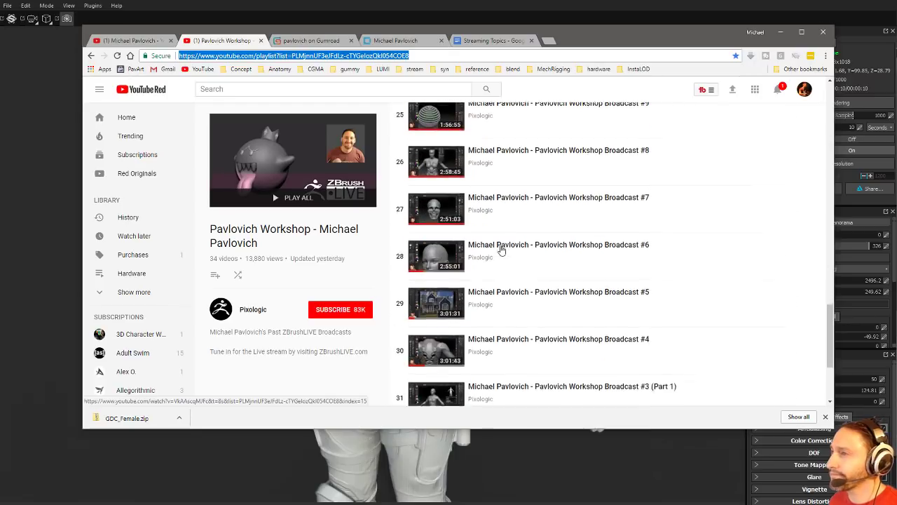
{"action": "left_click", "coordinate": [536, 180]}
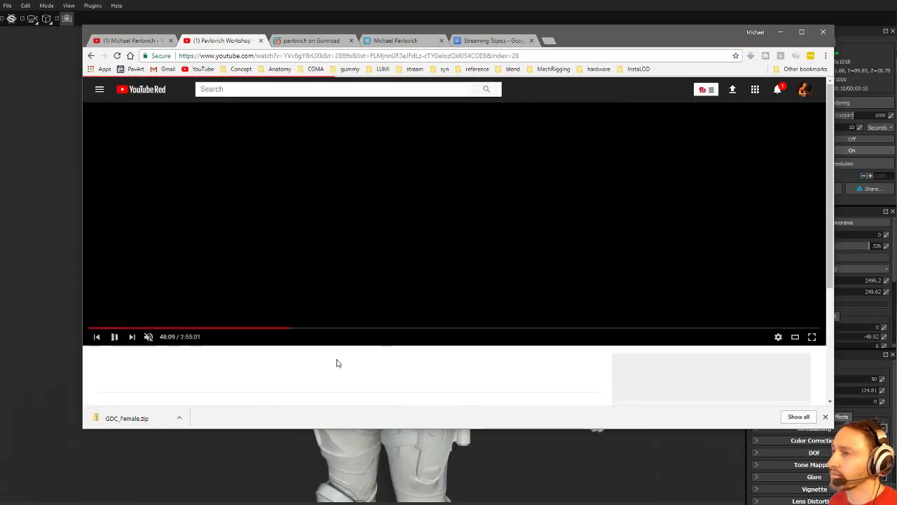
- Skim the workshop video from its early modeling part to the head sculpt near 1:17:00, and minimize the browser
{"action": "left_click", "coordinate": [190, 328]}
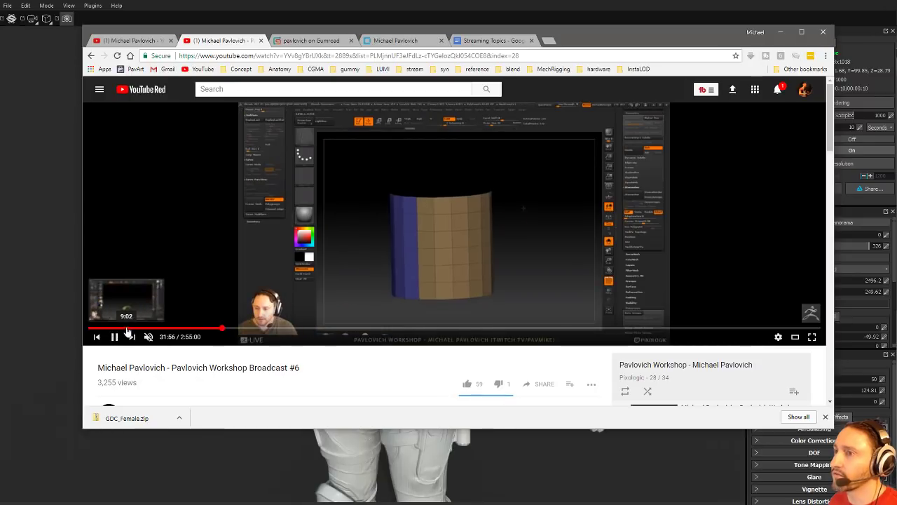
{"action": "left_click", "coordinate": [126, 328]}
{"action": "left_click", "coordinate": [111, 328]}
{"action": "left_click", "coordinate": [125, 328]}
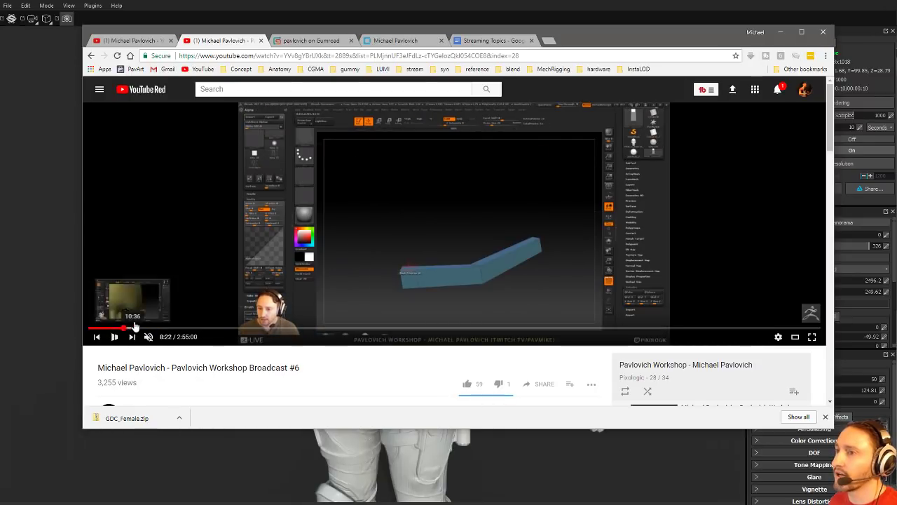
{"action": "left_click", "coordinate": [140, 328]}
{"action": "left_click_drag", "start_coordinate": [140, 329], "coordinate": [420, 328]}
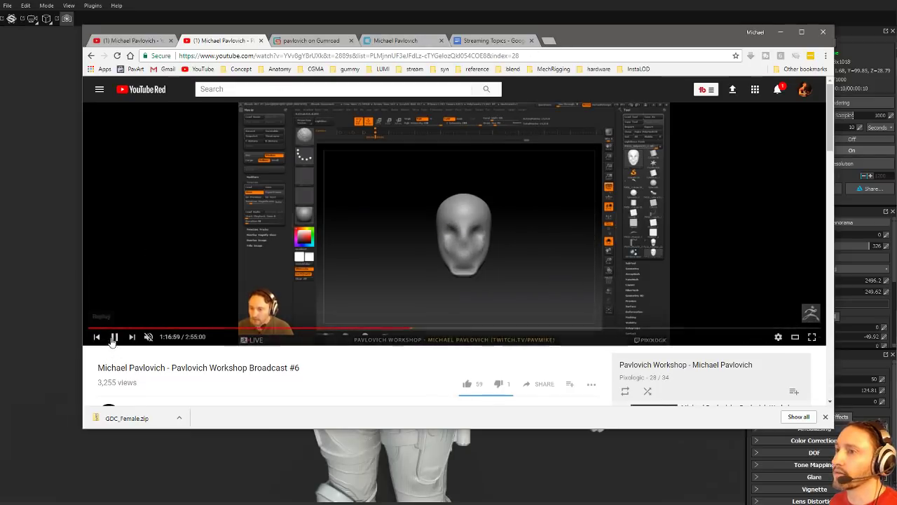
{"action": "left_click", "coordinate": [780, 32]}
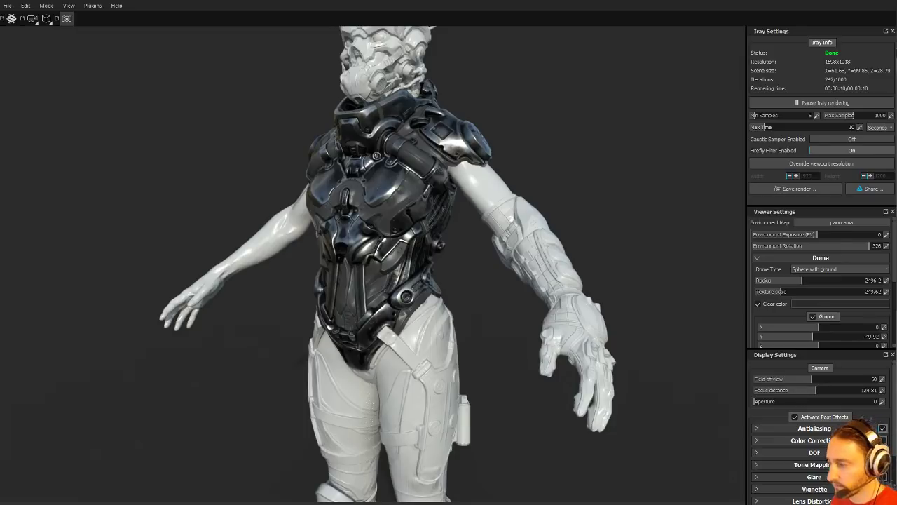
- Switch to the browser, open the Houdini 16.5 Sneak Peek link from the own Facebook profile, and start playing the Vimeo video
{"action": "mouse_move", "coordinate": [628, 61]}
{"action": "left_mouse_down"}
{"action": "mouse_move", "coordinate": [631, 34]}
{"action": "mouse_move", "coordinate": [635, 71]}
{"action": "left_mouse_up"}
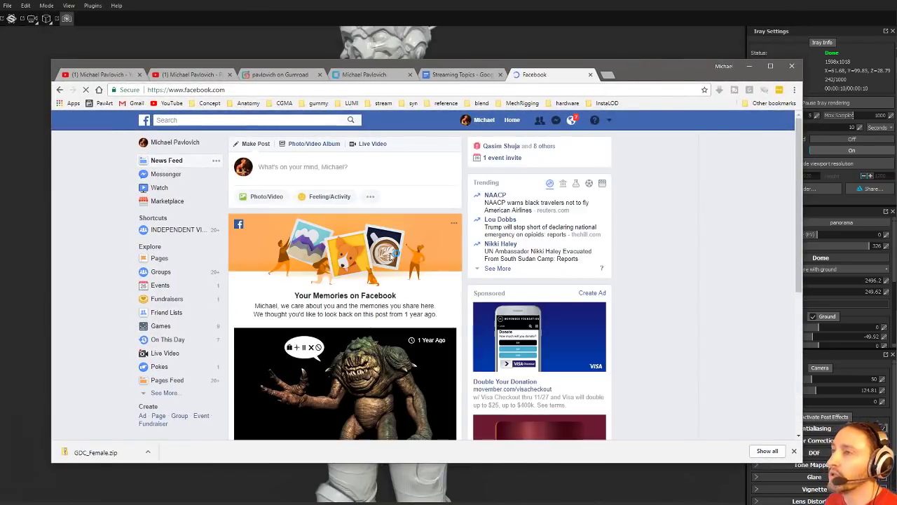
{"action": "left_click", "coordinate": [174, 142]}
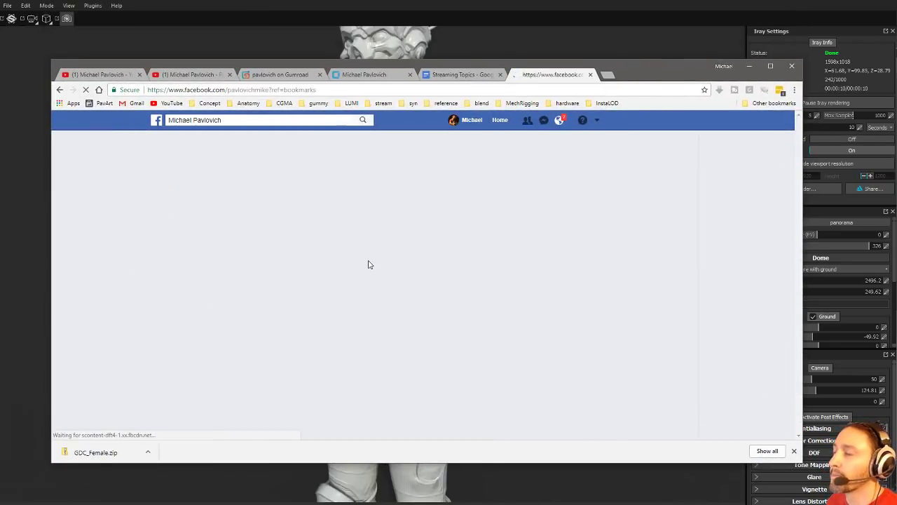
{"action": "scroll", "coordinate": [333, 253], "scroll_direction": "down", "scroll_amount": 1}
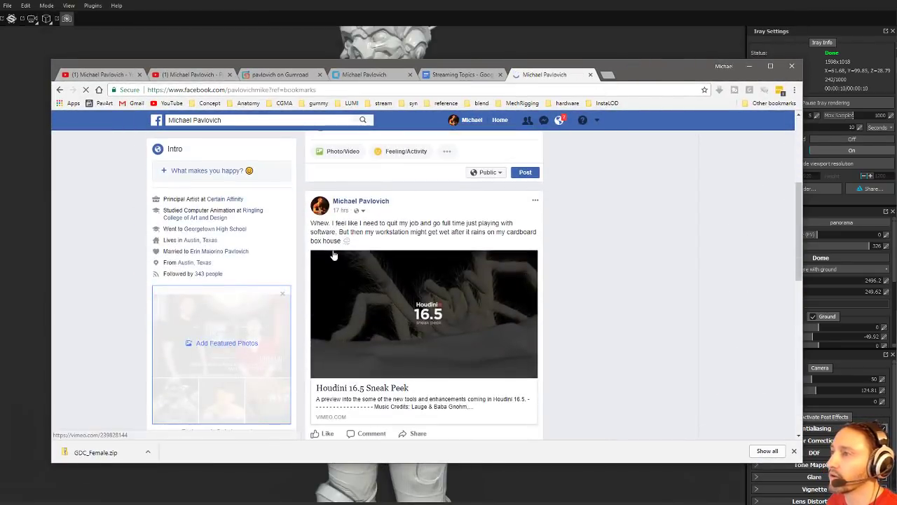
{"action": "left_click", "coordinate": [429, 311]}
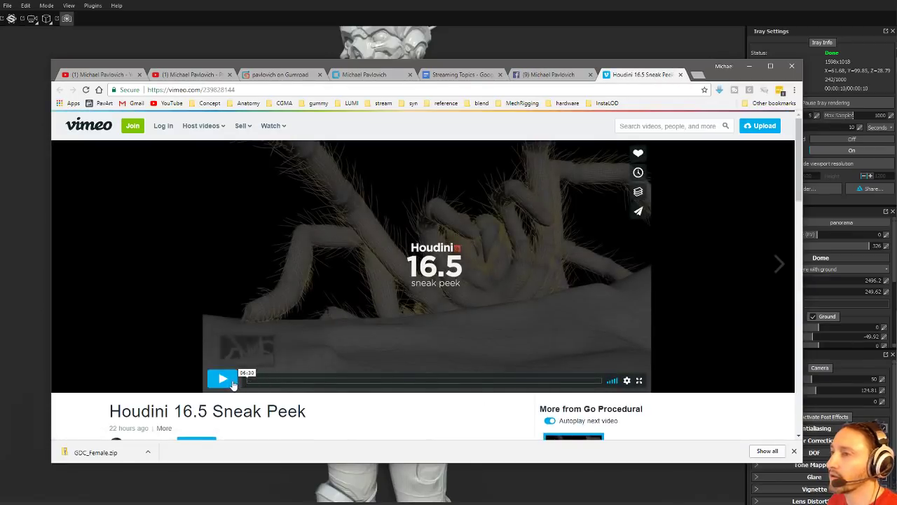
{"action": "left_click", "coordinate": [223, 379]}
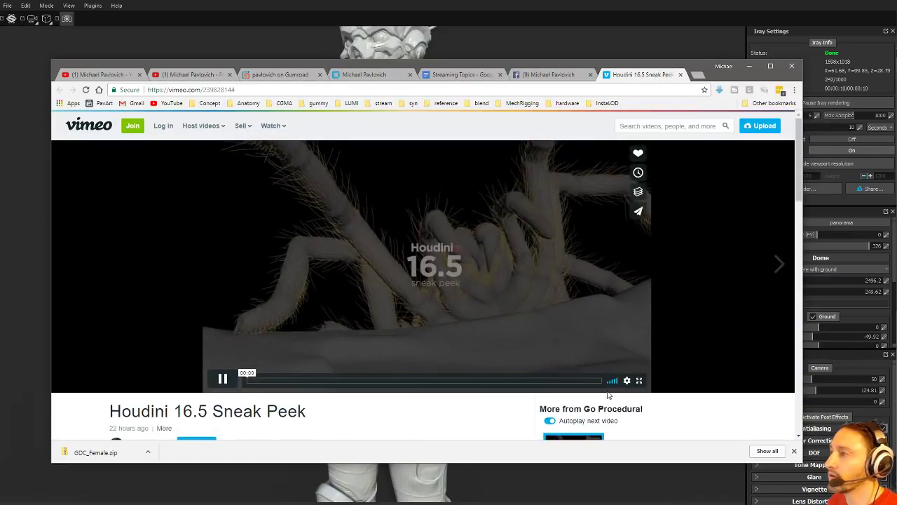
- Skim the Houdini 16.5 Sneak Peek video through to the closing feature list, pause it, and move the browser out of view
{"action": "left_click", "coordinate": [311, 380]}
{"action": "left_click", "coordinate": [335, 384]}
{"action": "left_click", "coordinate": [369, 383]}
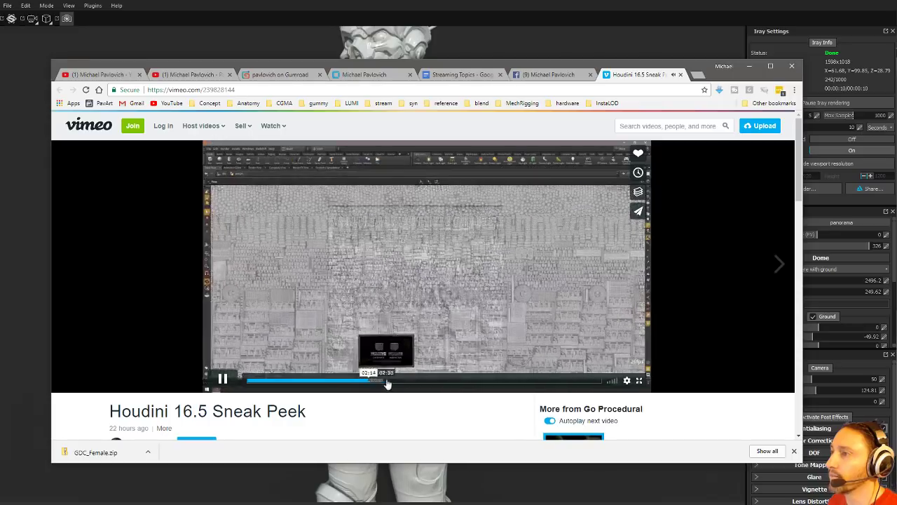
{"action": "left_click", "coordinate": [387, 383]}
{"action": "left_click", "coordinate": [444, 383]}
{"action": "left_click", "coordinate": [462, 383]}
{"action": "left_click", "coordinate": [496, 383]}
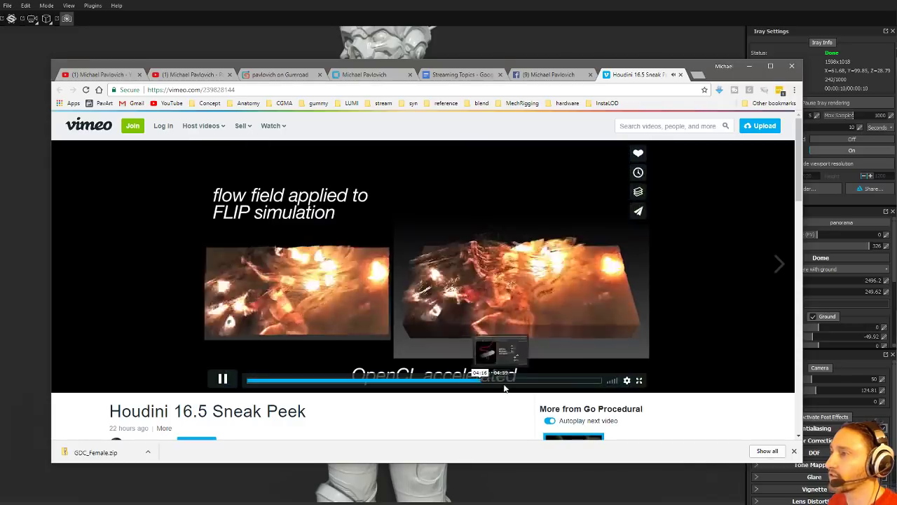
{"action": "left_click", "coordinate": [515, 383]}
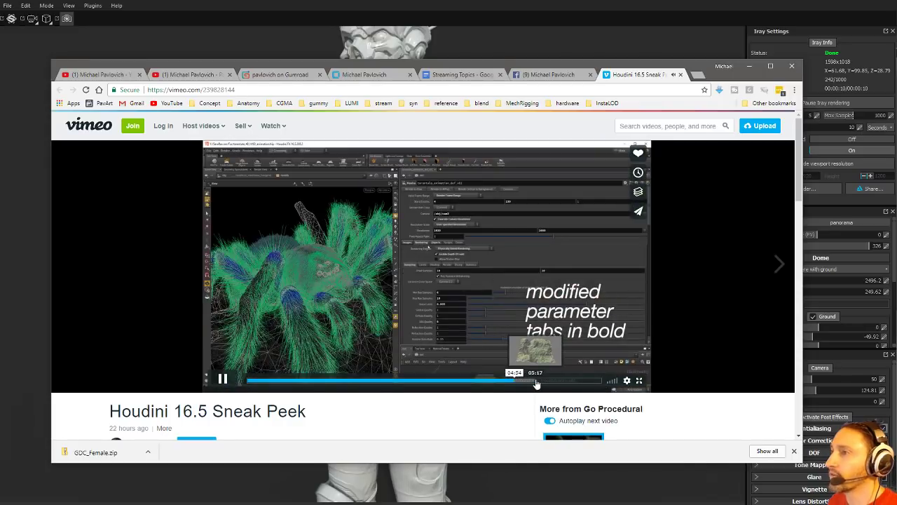
{"action": "left_click", "coordinate": [531, 381]}
{"action": "left_click", "coordinate": [552, 381]}
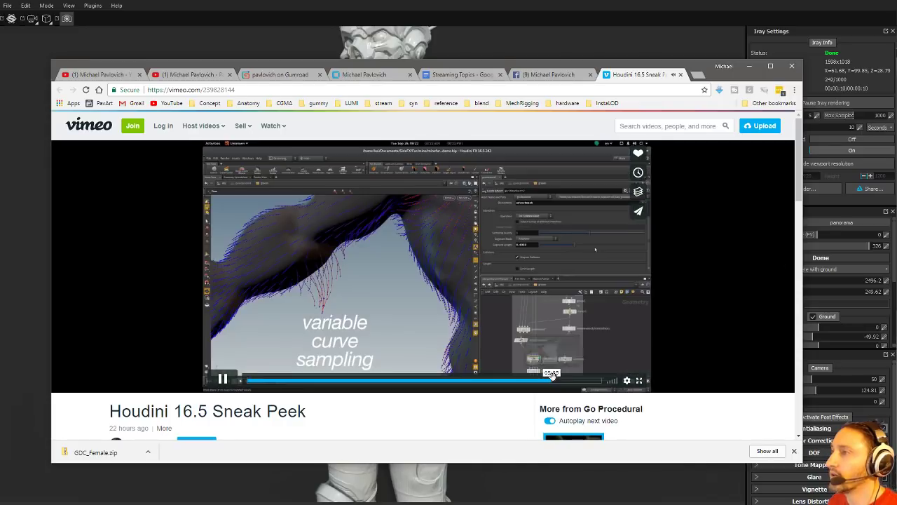
{"action": "left_click", "coordinate": [565, 380]}
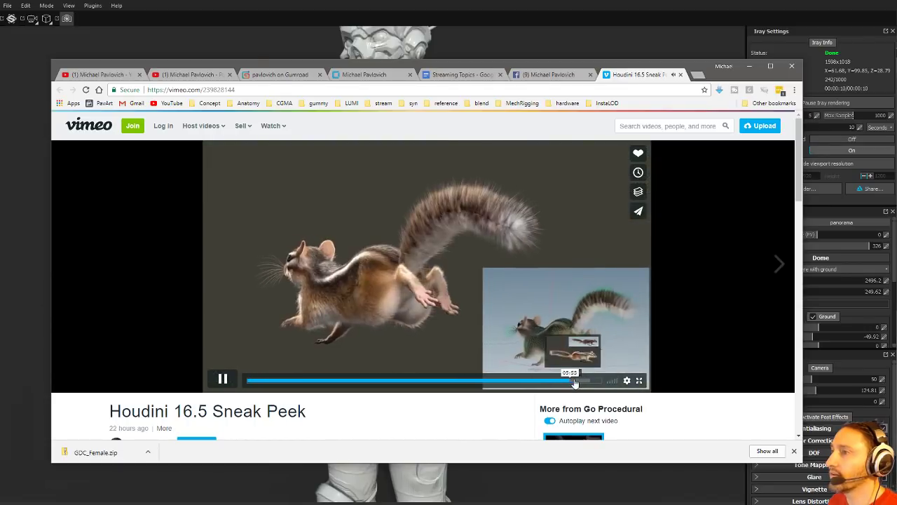
{"action": "left_click", "coordinate": [581, 382]}
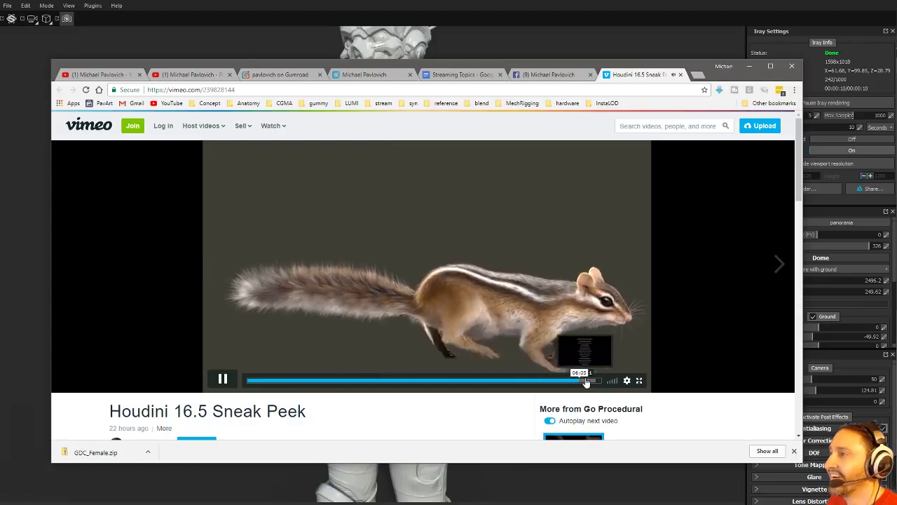
{"action": "left_click", "coordinate": [585, 382]}
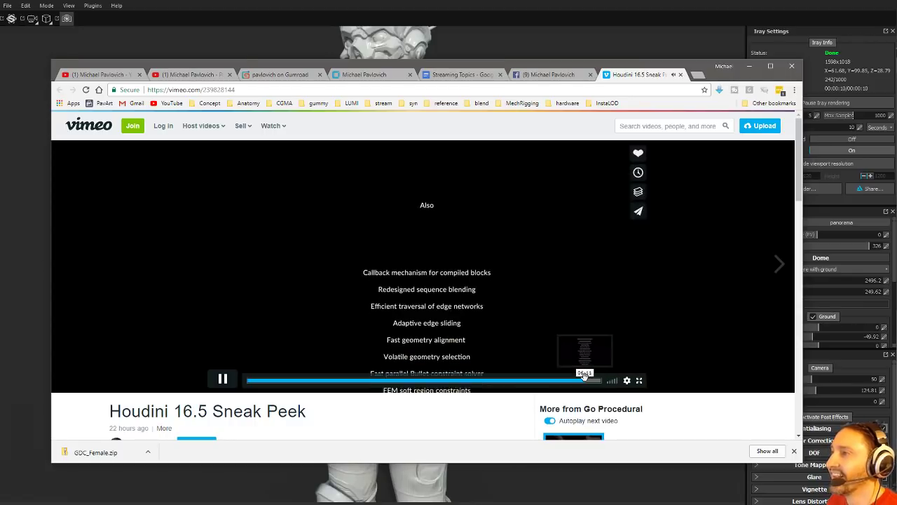
{"action": "left_click", "coordinate": [224, 377]}
{"action": "left_click_drag", "start_coordinate": [691, 66], "coordinate": [743, 504]}
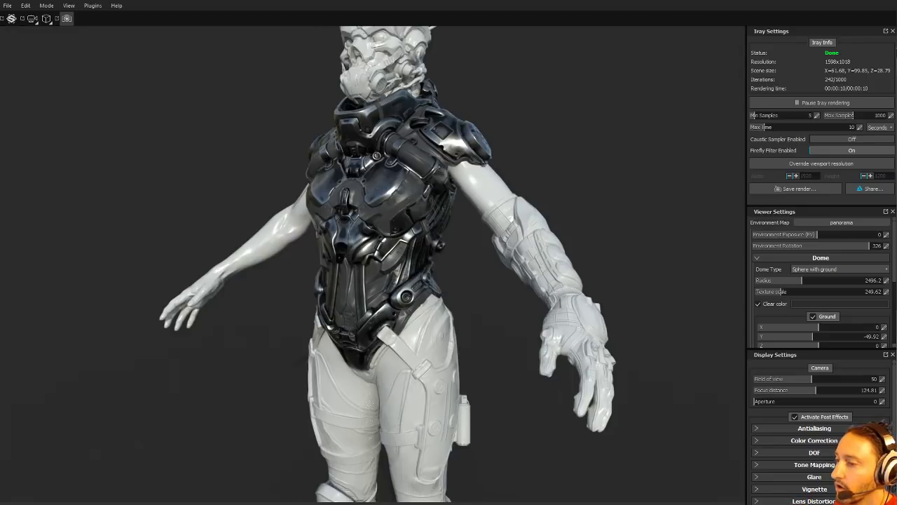
- Bring back the YouTube playlists page, look through the ZB4 R8 What's New playlist, return to the playlists, and put the browser away
{"action": "left_click_drag", "start_coordinate": [302, 503], "coordinate": [261, 27]}
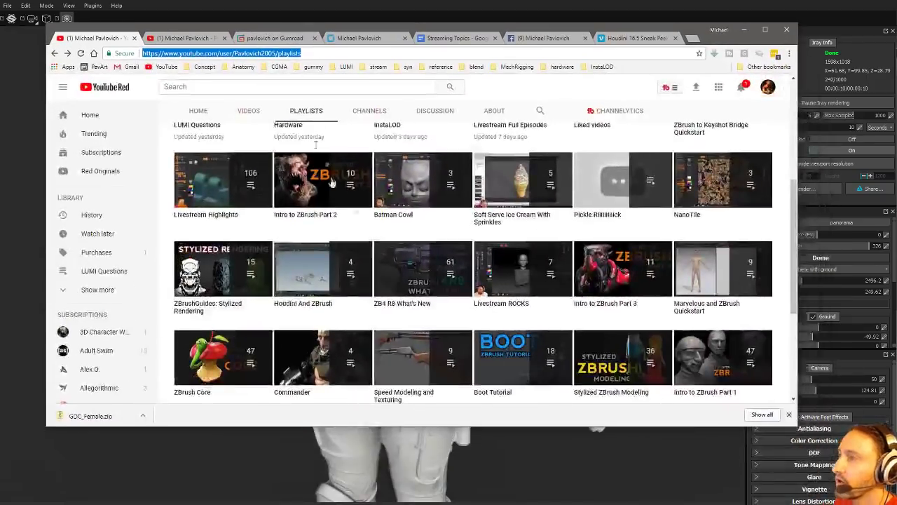
{"action": "left_click", "coordinate": [325, 293]}
{"action": "left_click", "coordinate": [413, 270]}
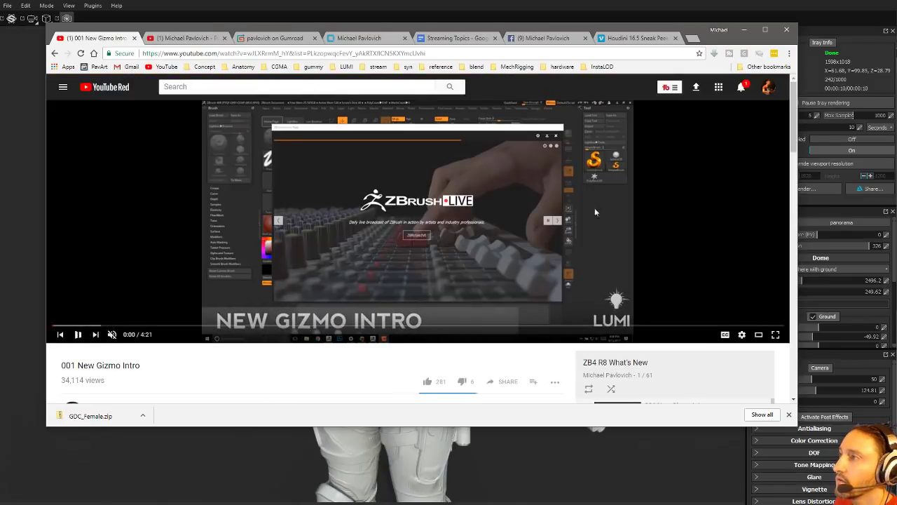
{"action": "scroll", "coordinate": [656, 272], "scroll_direction": "down", "scroll_amount": 2}
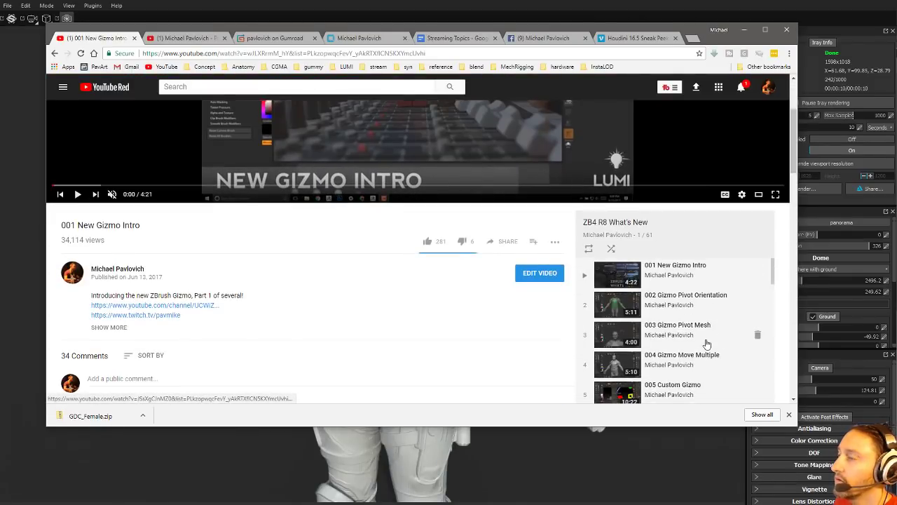
{"action": "left_click", "coordinate": [55, 54]}
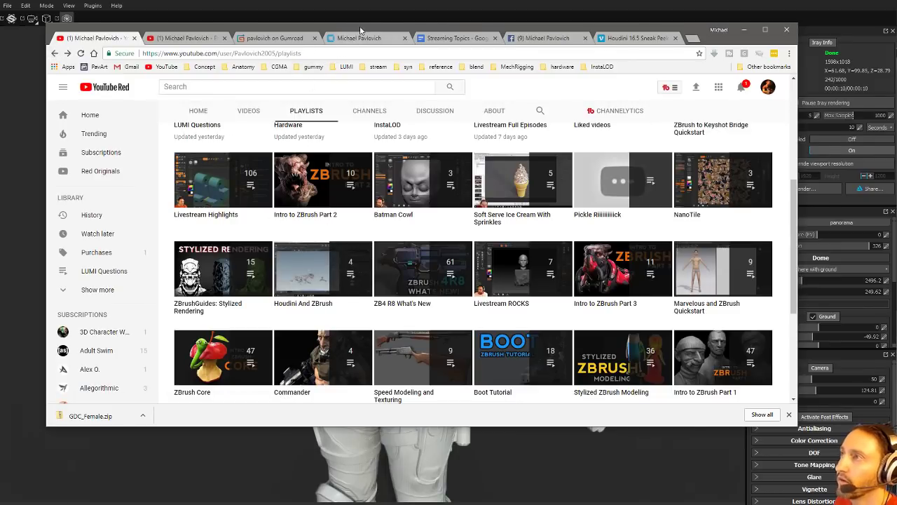
{"action": "left_click_drag", "start_coordinate": [360, 29], "coordinate": [420, 503]}
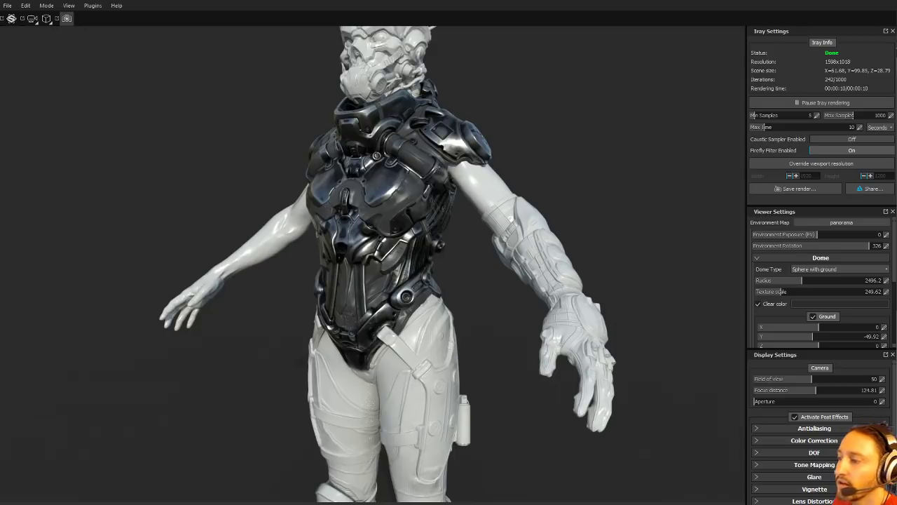
- Switch to the browser again, look over the channel's created playlists, and move the browser window off the screen
{"action": "key", "text": "alt+Tab"}
{"action": "scroll", "coordinate": [643, 313], "scroll_direction": "down", "scroll_amount": 1}
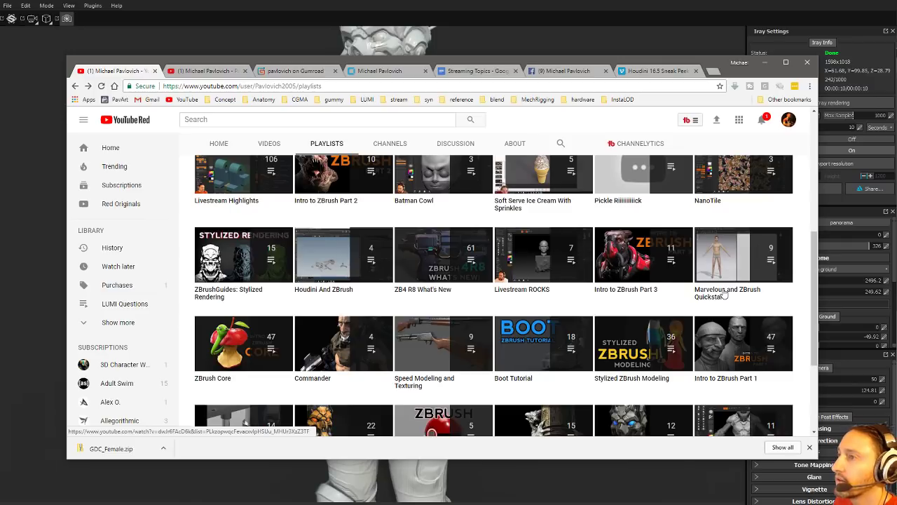
{"action": "scroll", "coordinate": [522, 266], "scroll_direction": "up", "scroll_amount": 2}
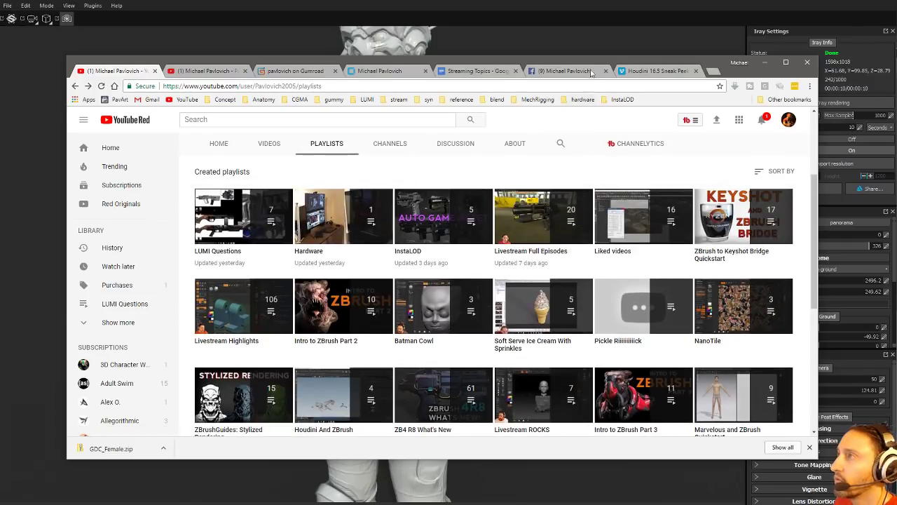
{"action": "left_click_drag", "start_coordinate": [594, 62], "coordinate": [896, 61]}
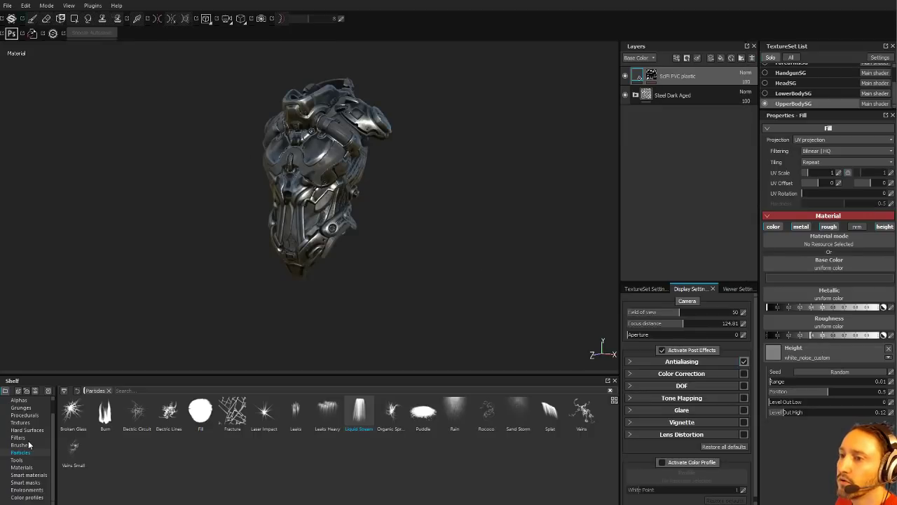
- Browse the Smart materials and Tools categories of the shelf
{"action": "left_click", "coordinate": [28, 475]}
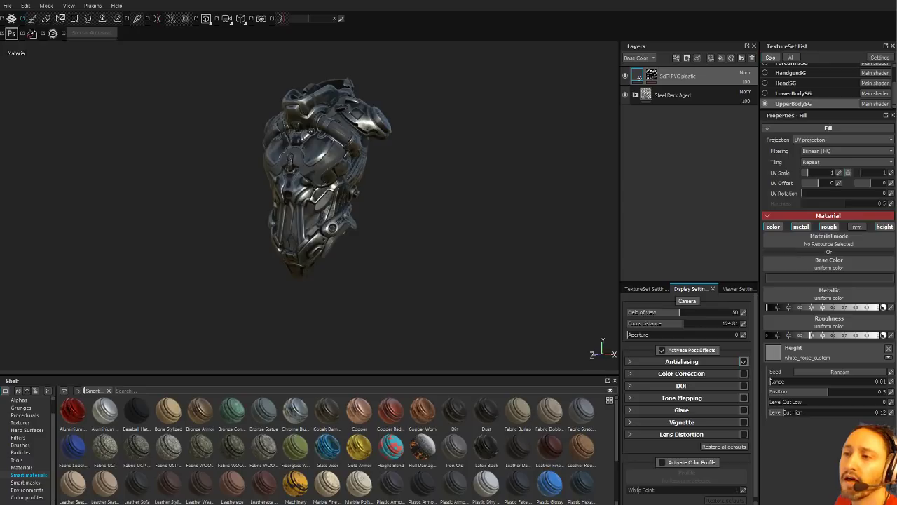
{"action": "left_click", "coordinate": [18, 461]}
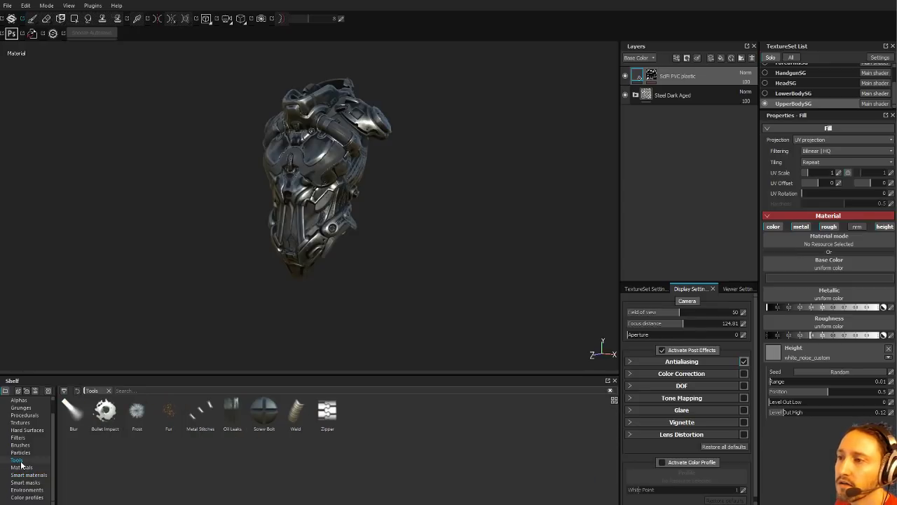